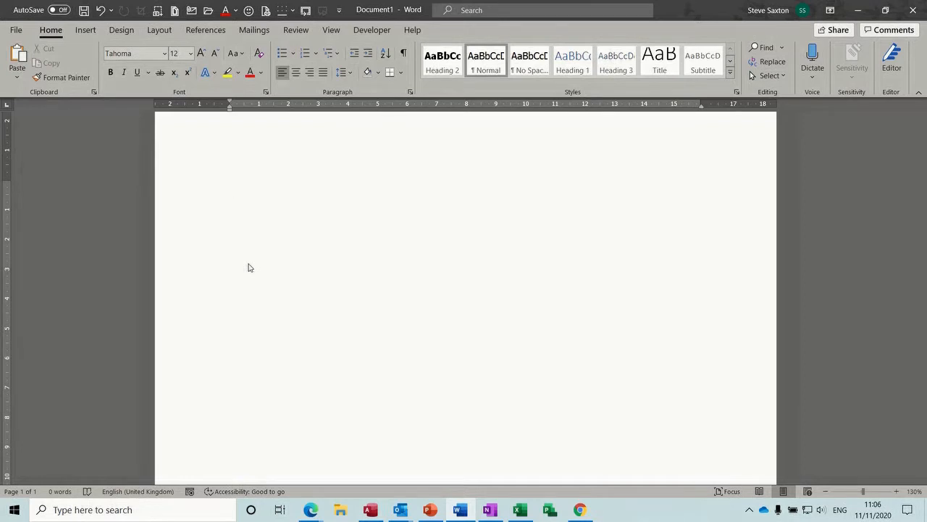
Step: Insert a 5 by 5 table, then undo it
left_click(85, 30)
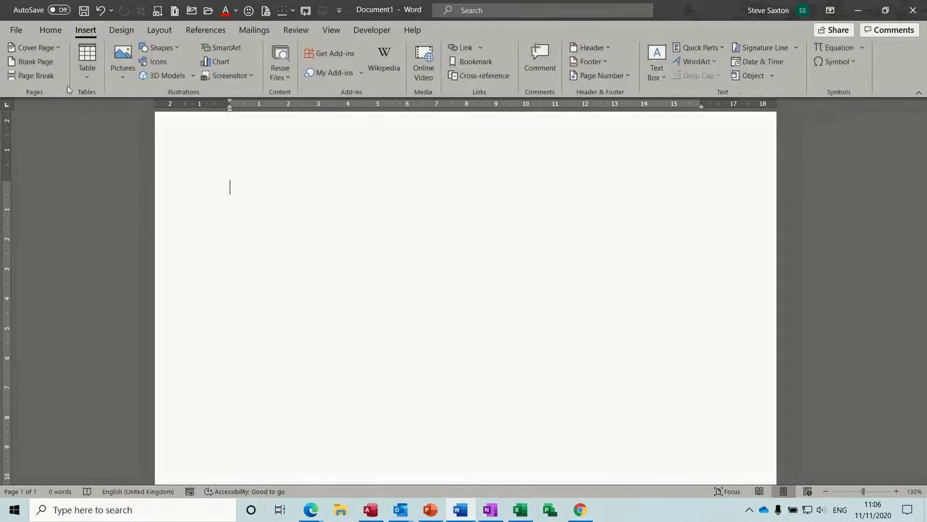
left_click(89, 77)
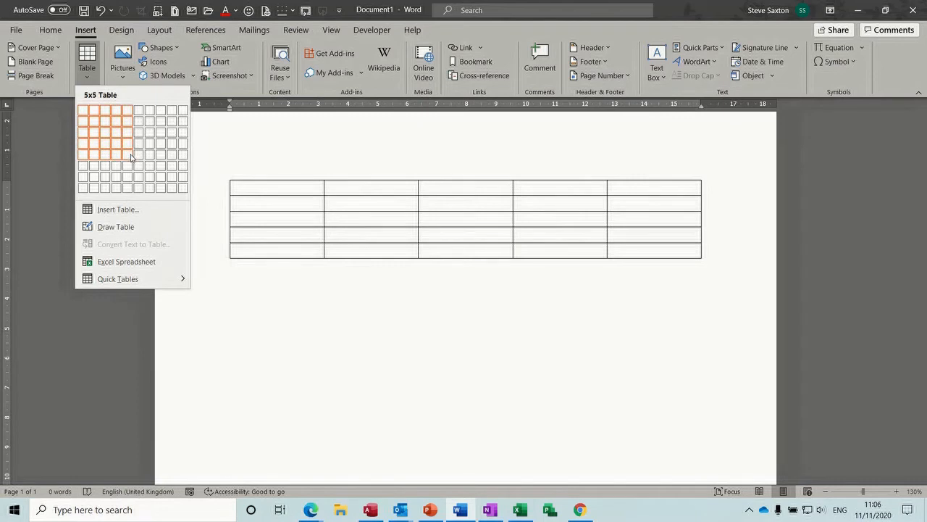
left_click(131, 157)
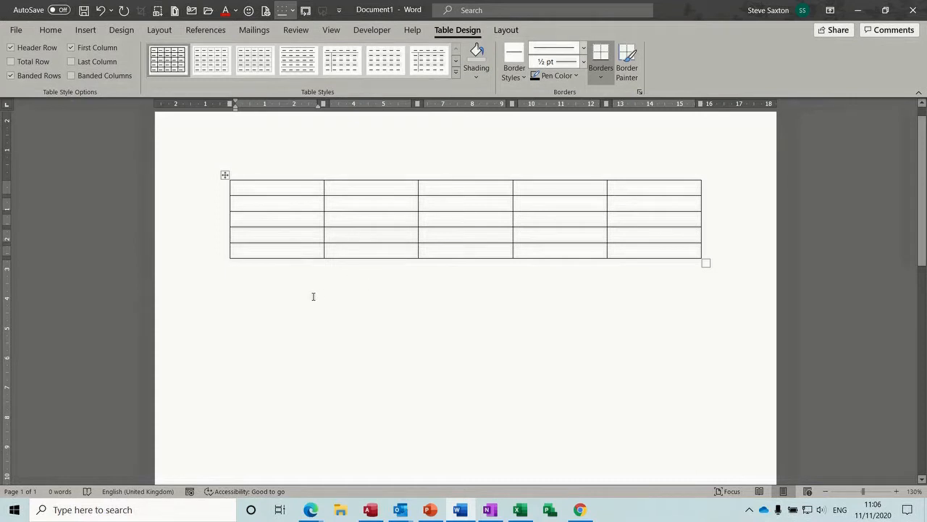
key("ctrl+z")
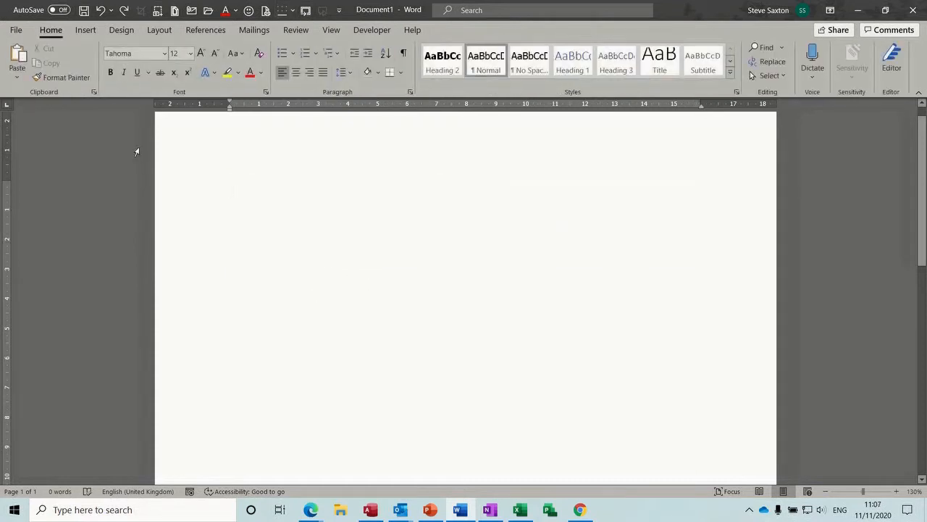
Step: Insert a custom 5-column, 4-row table through the Insert Table dialog, then undo it
left_click(86, 29)
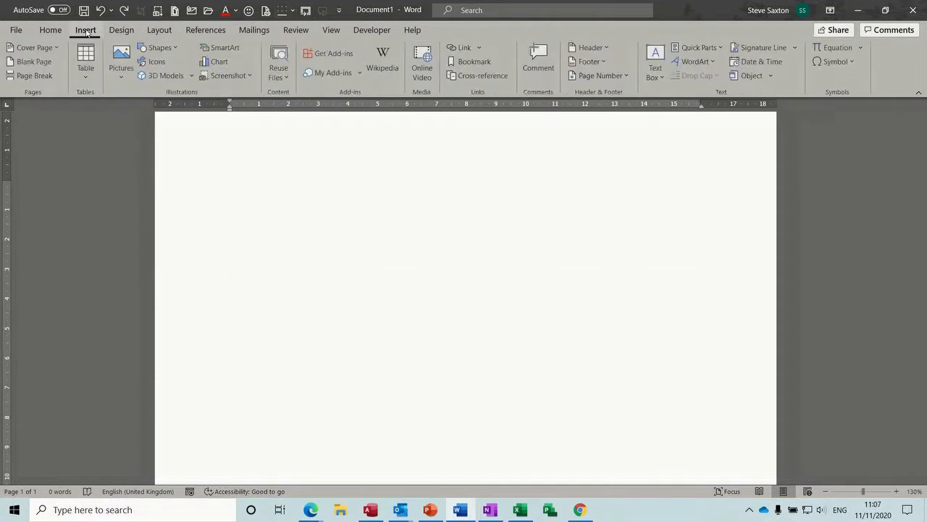
left_click(86, 68)
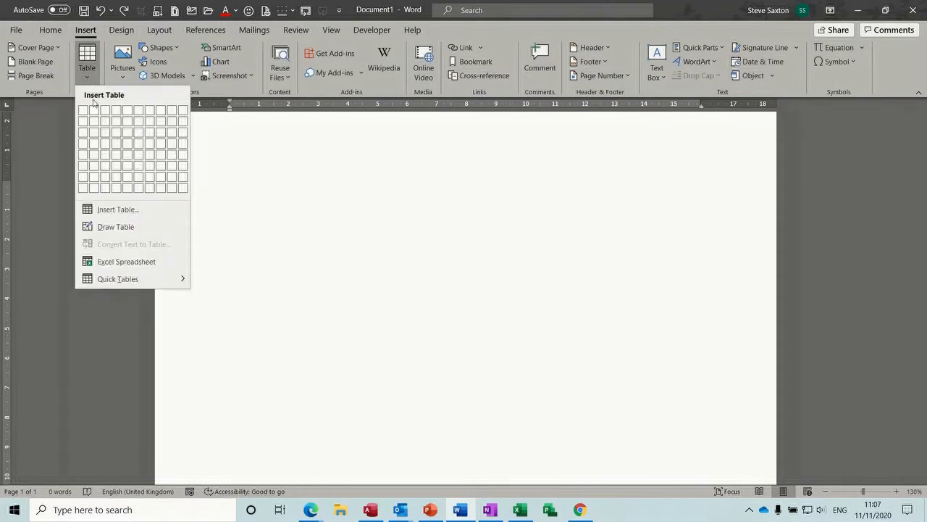
left_click(130, 211)
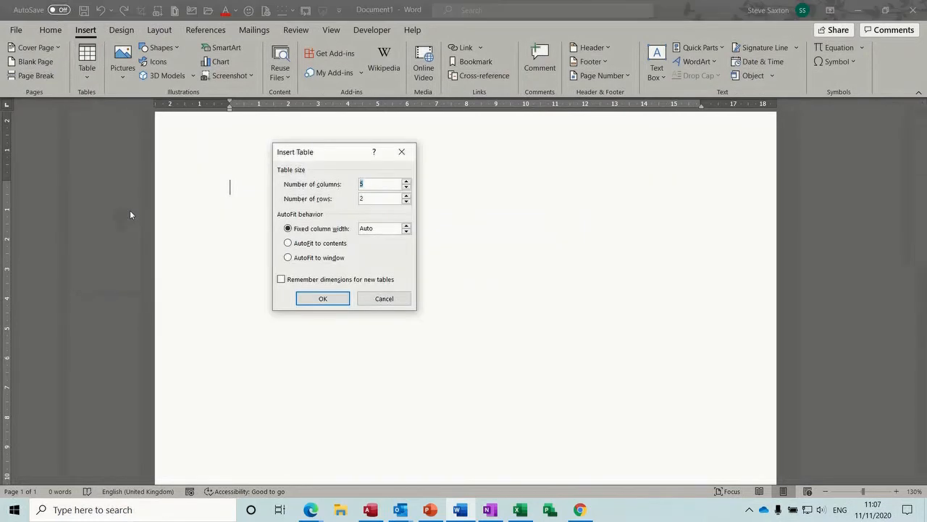
double_click(406, 195)
left_click(331, 298)
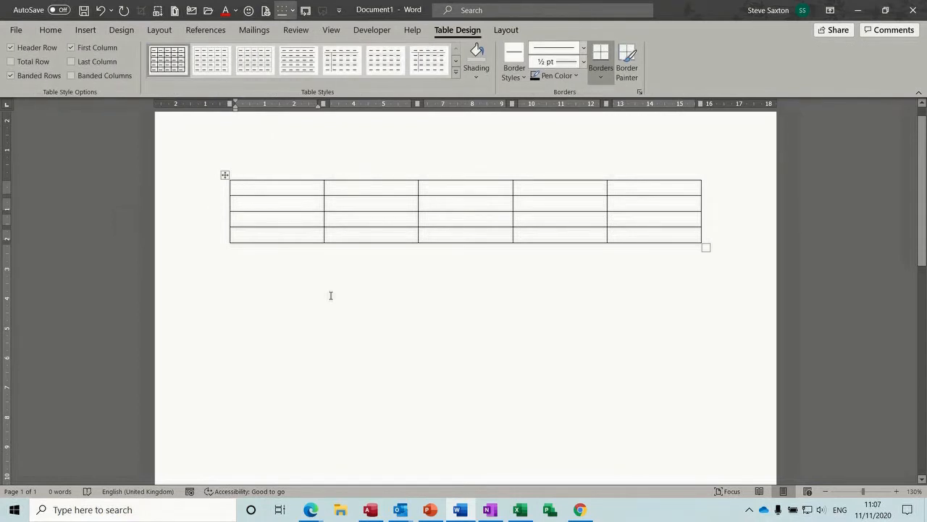
key("ctrl+z")
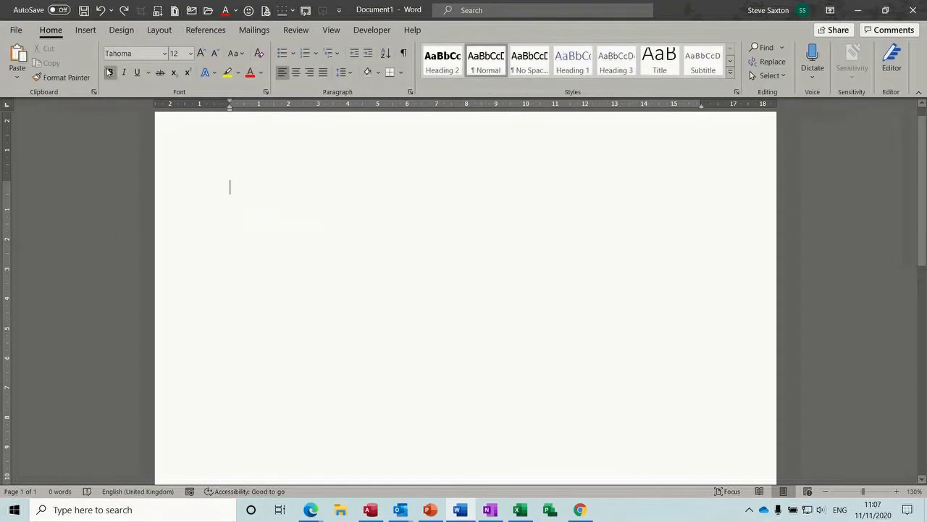
Step: Draw a table by hand with column dividers, a row line and a diagonal, then undo it
left_click(89, 34)
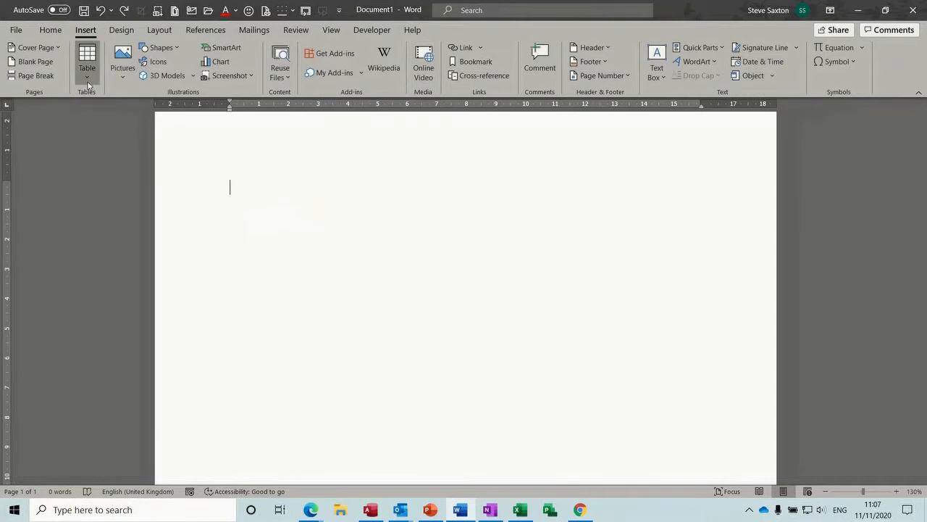
left_click(87, 64)
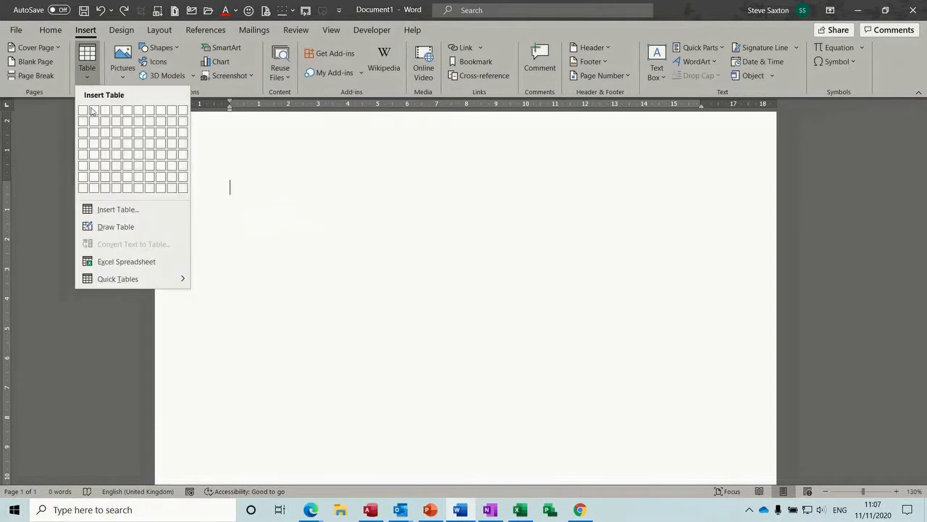
left_click(112, 227)
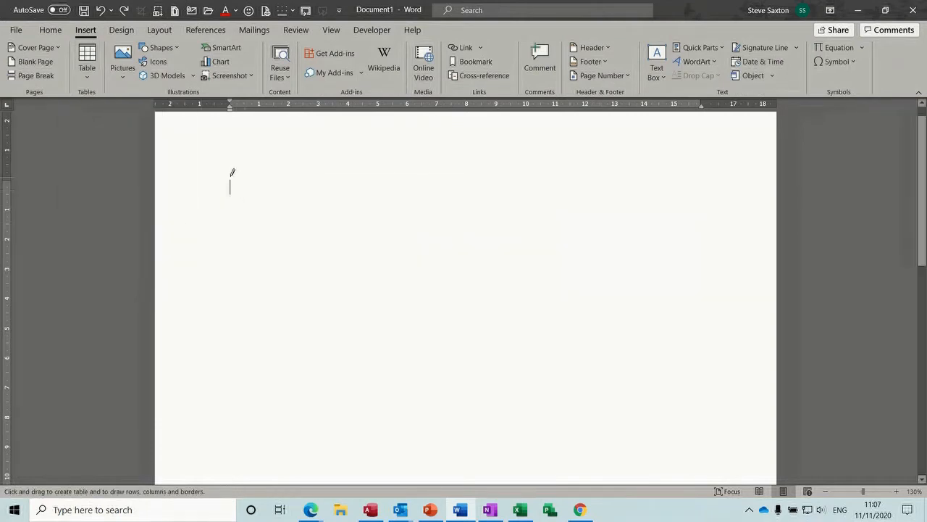
mouse_move(230, 177)
left_mouse_down()
mouse_move(265, 254)
mouse_move(391, 296)
mouse_move(632, 313)
left_mouse_up()
left_click_drag(263, 181, 267, 295)
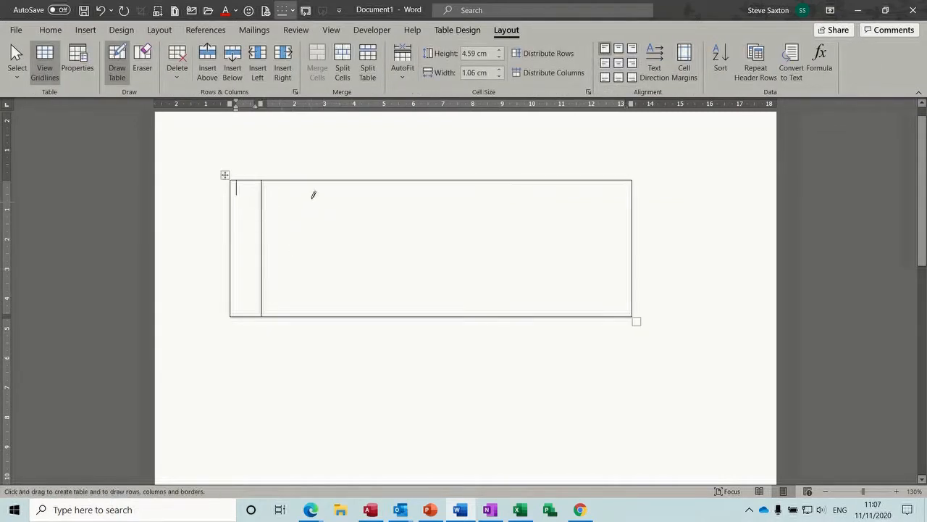
left_click_drag(313, 178, 309, 310)
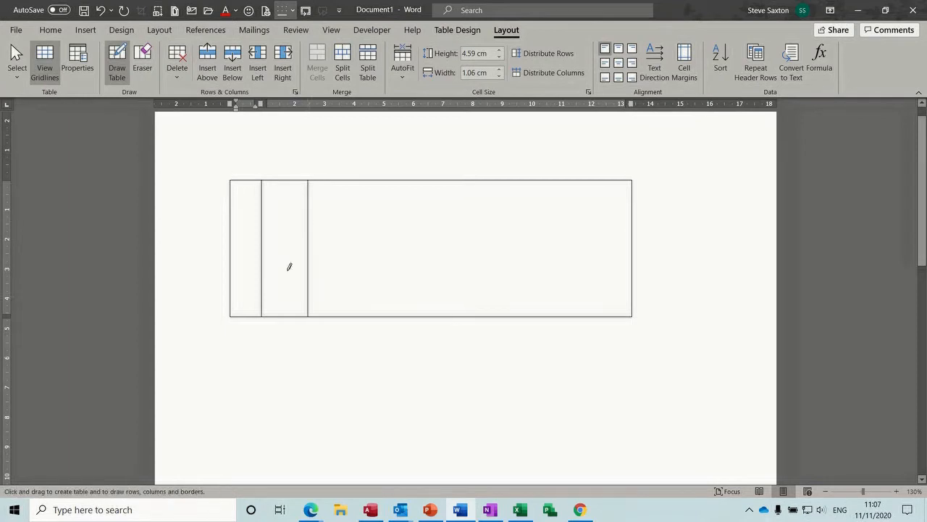
left_click_drag(235, 232, 400, 232)
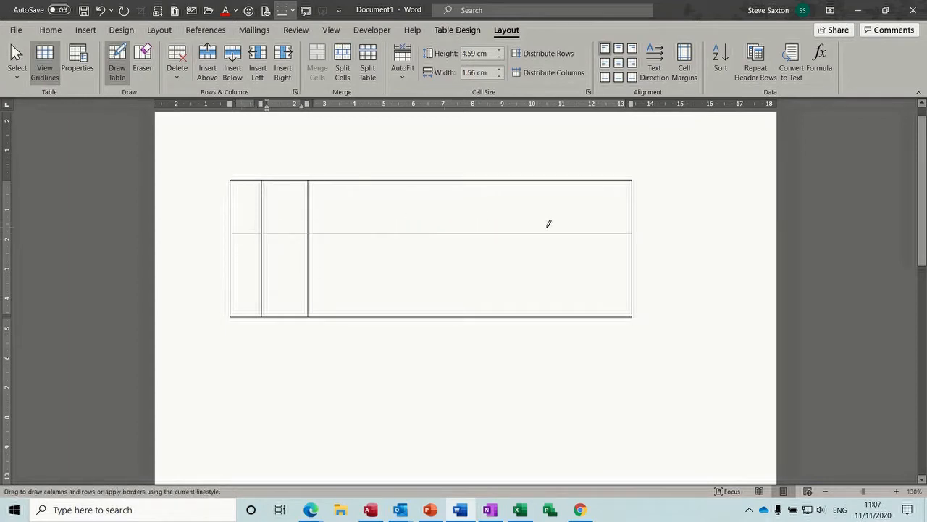
left_click_drag(550, 223, 522, 221)
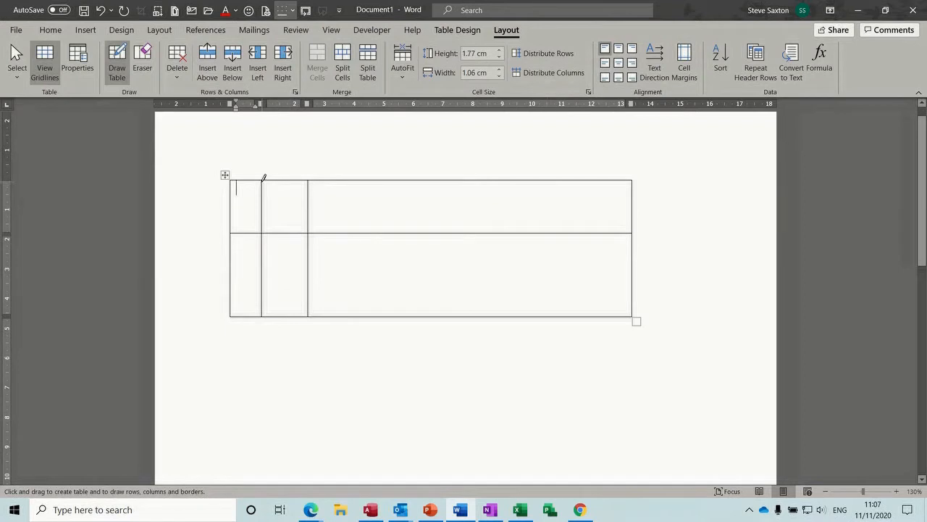
mouse_move(263, 180)
left_mouse_down()
mouse_move(308, 230)
mouse_move(311, 173)
left_mouse_up()
left_click(119, 60)
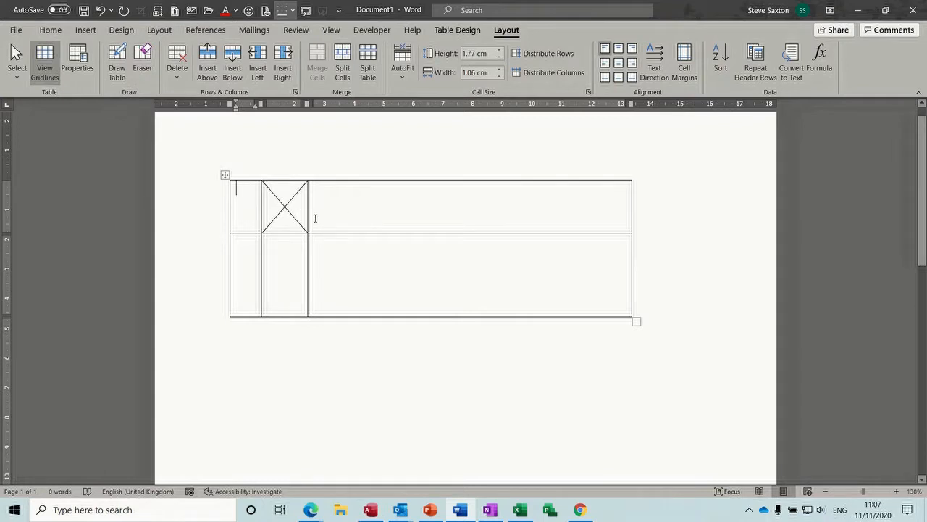
key("ctrl+z")
key("ctrl+z")
key("ctrl+z")
key("ctrl+z")
key("ctrl+z")
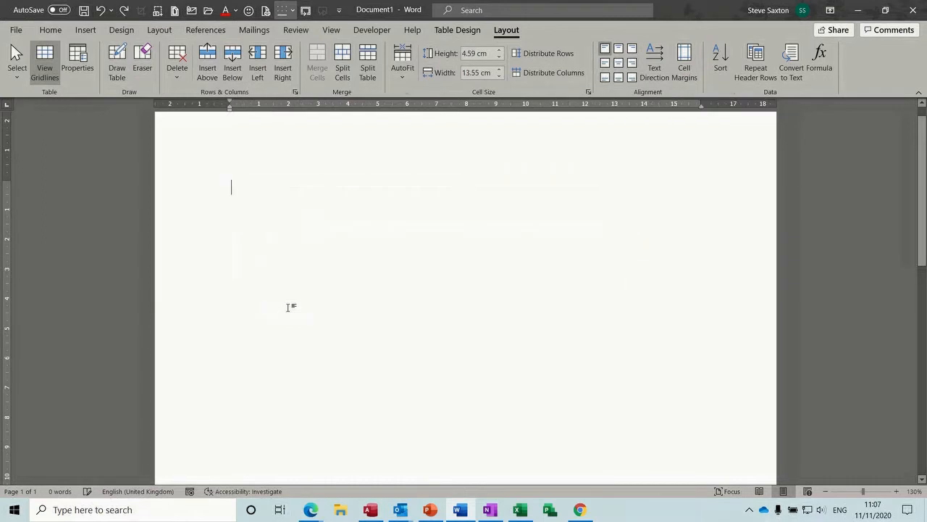
Step: Embed an Excel worksheet with 12, 23 and 44 totalled to 79 in A4
left_click(88, 36)
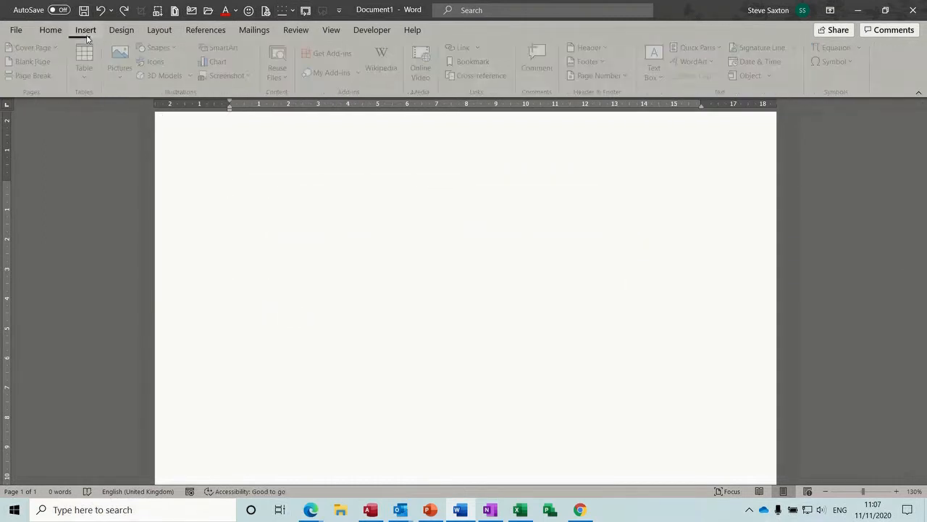
left_click(91, 78)
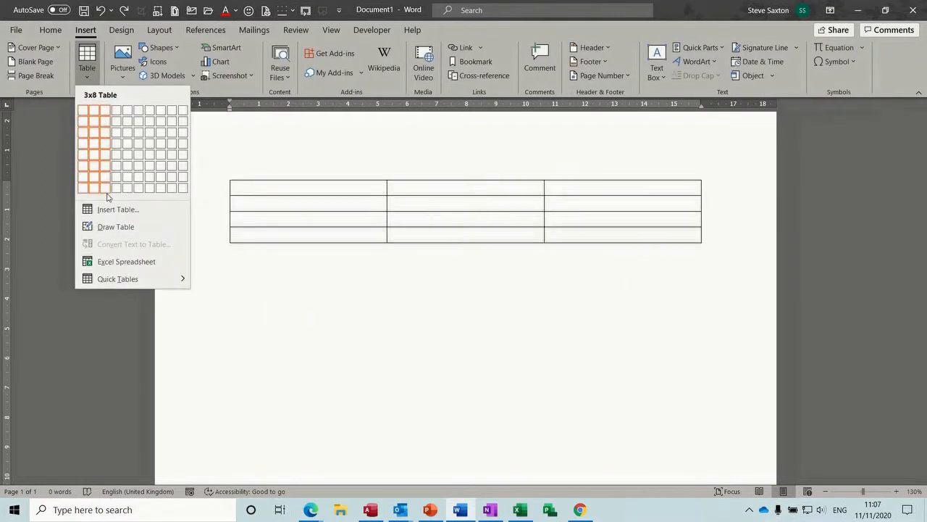
left_click(124, 262)
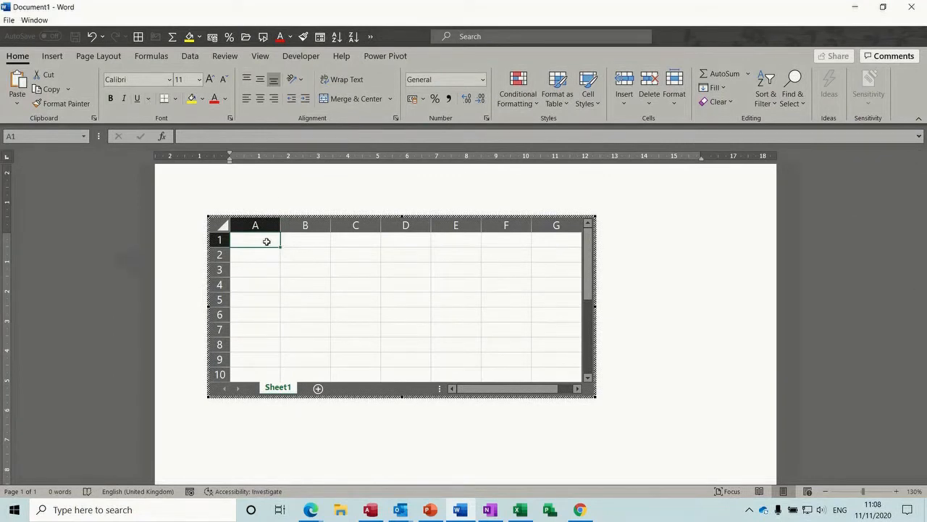
type("12")
key("Return")
type("23")
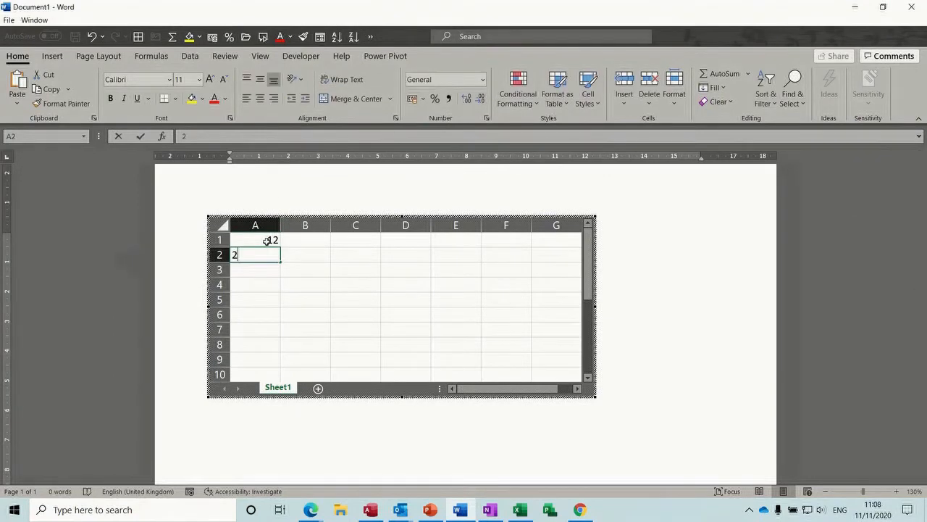
key("Return")
type("44")
key("Return")
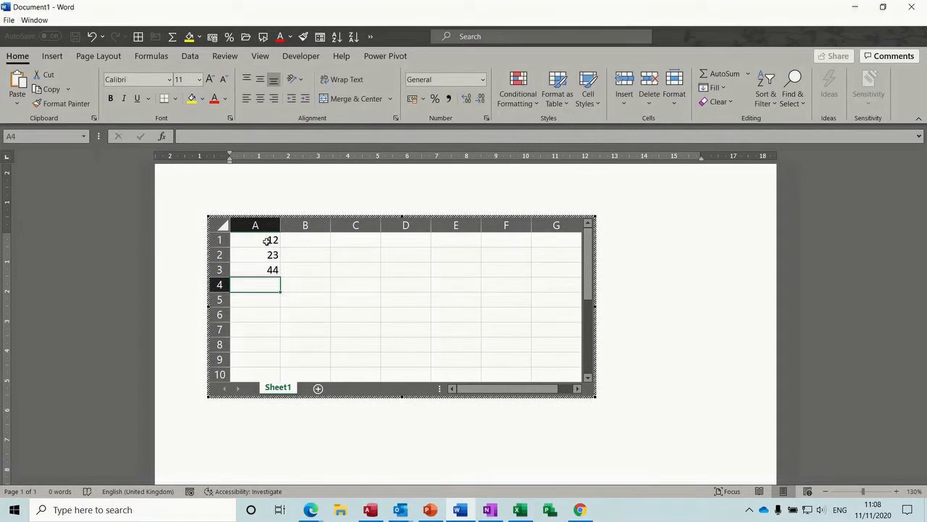
key("alt+equal")
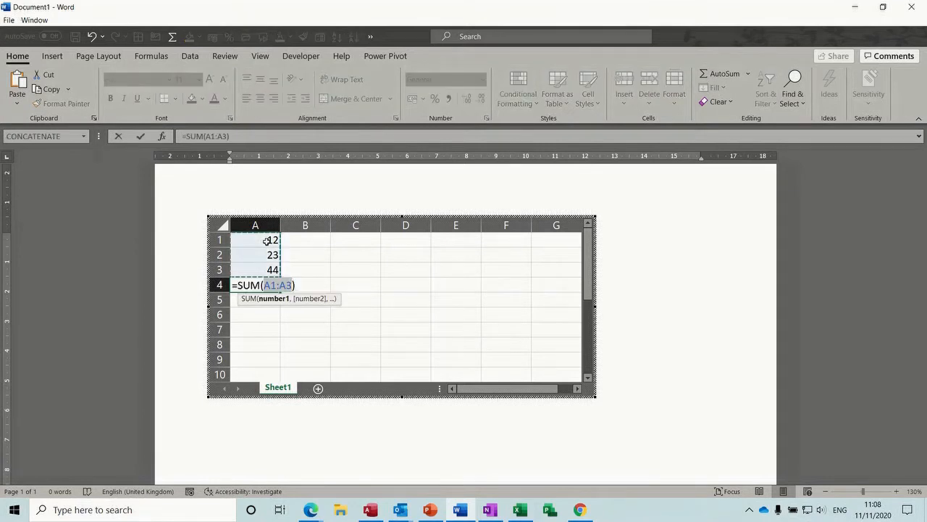
key("Return")
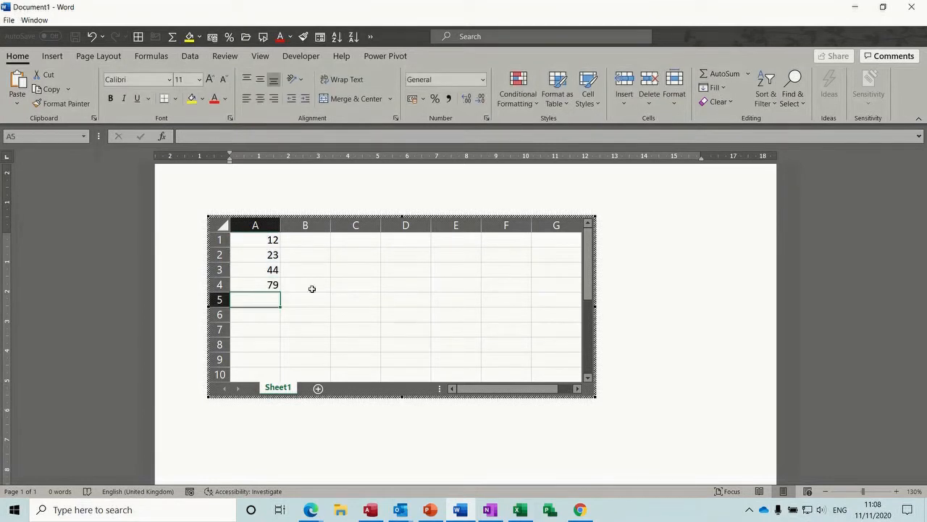
left_click(634, 384)
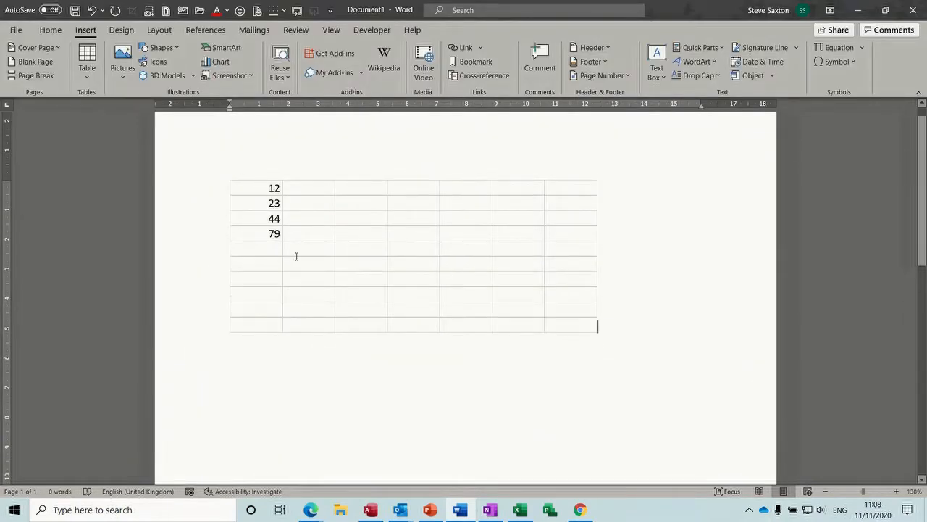
Step: Hide the embedded worksheet's gridlines and shrink its visible area down to column A
left_click(313, 259)
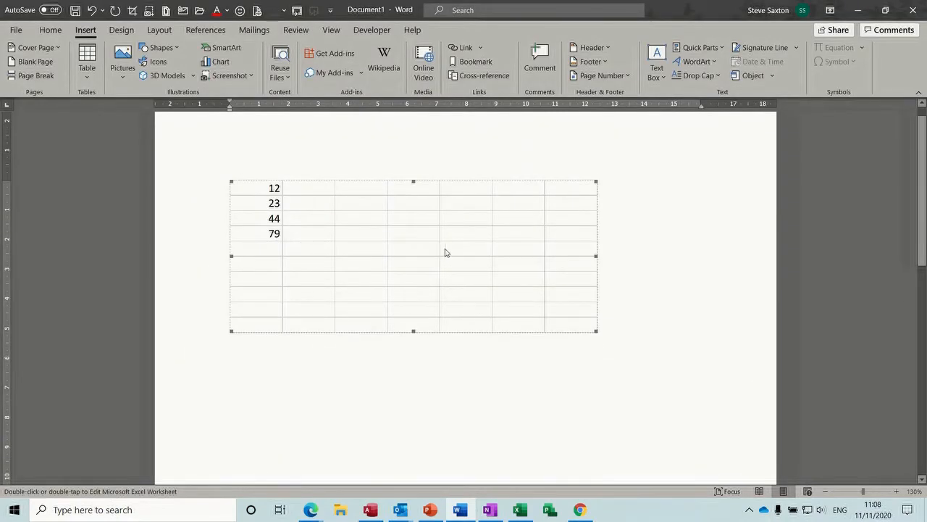
double_click(331, 261)
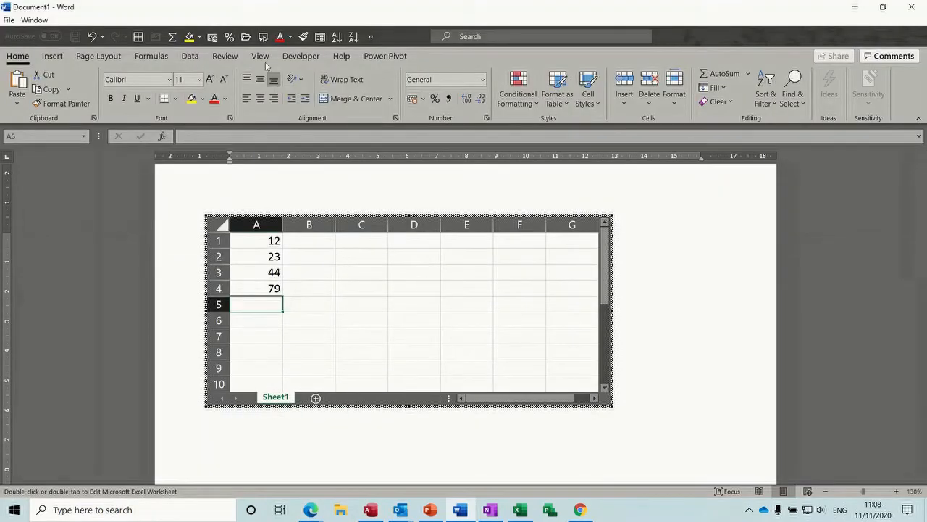
left_click(262, 57)
left_click(286, 101)
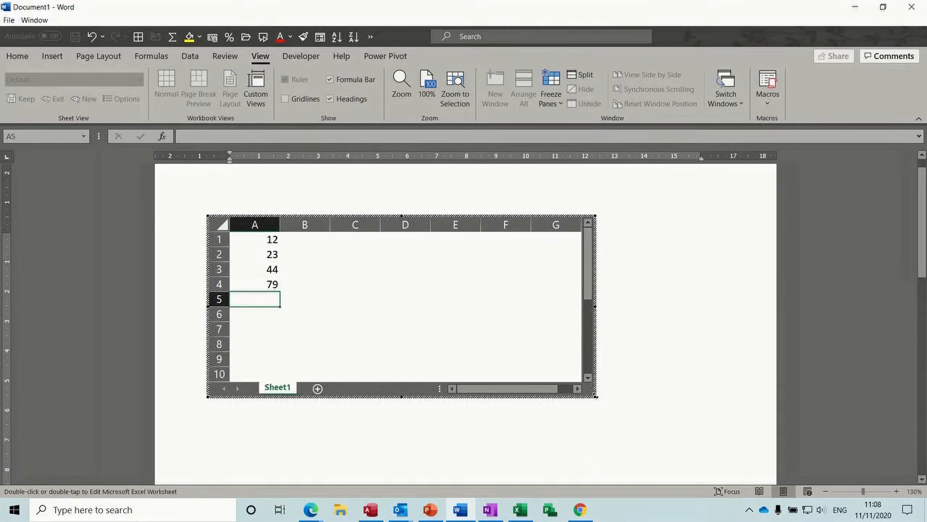
left_click_drag(596, 396, 325, 363)
left_click_drag(292, 349, 300, 347)
left_click(526, 342)
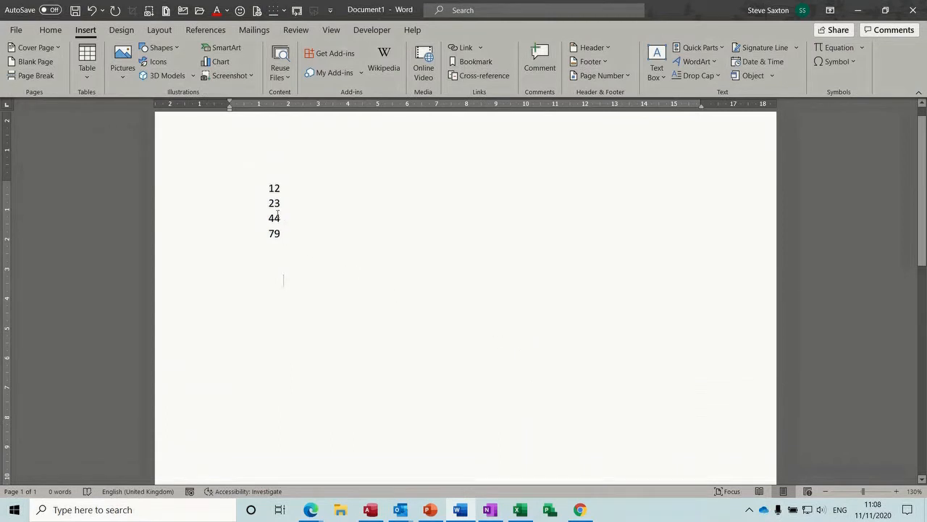
Step: Change the worksheet cell holding 23 to 44
left_click(273, 209)
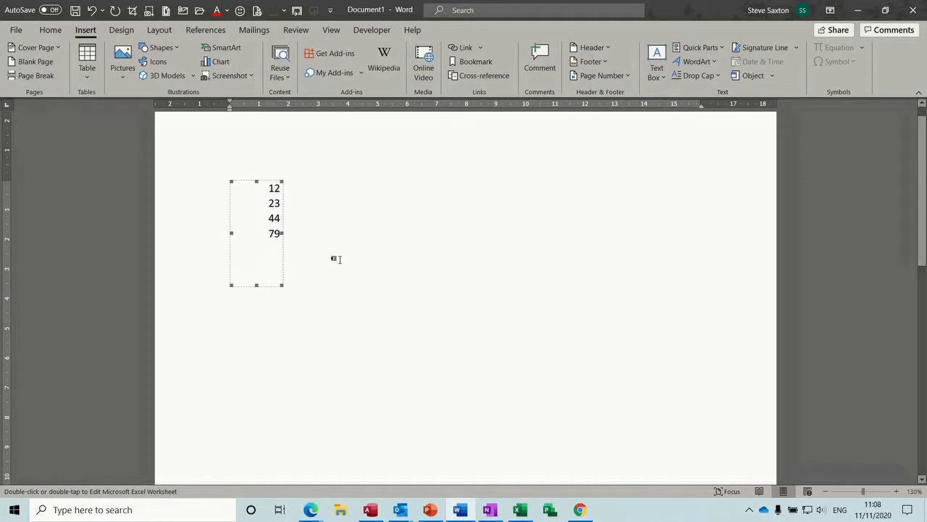
double_click(265, 214)
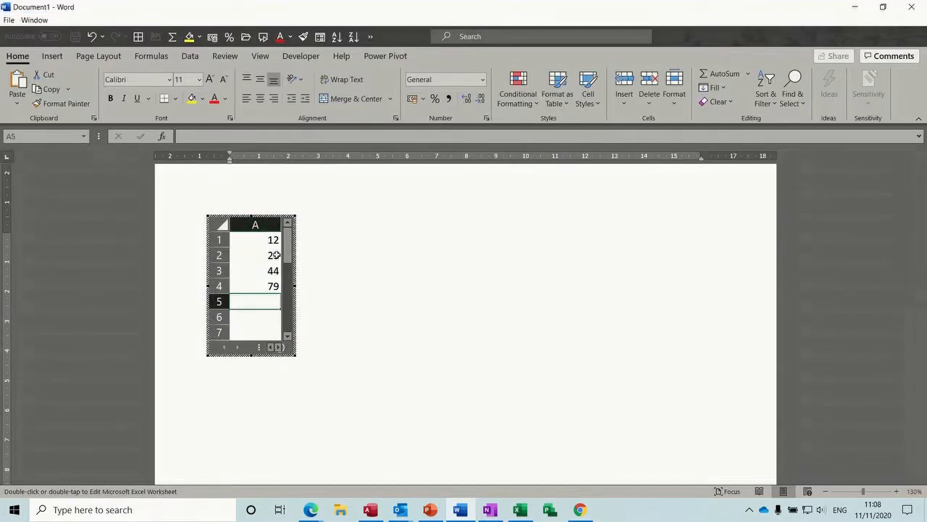
left_click(276, 256)
type("44")
key("Return")
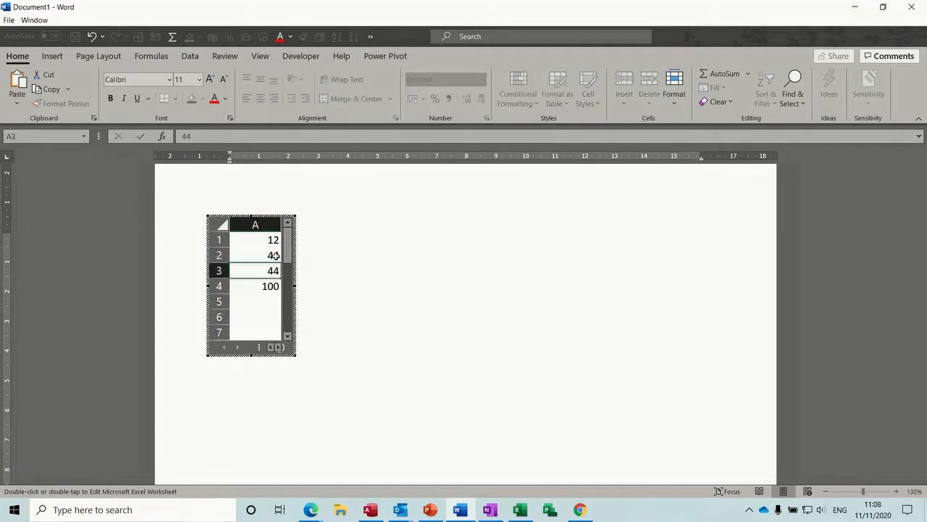
left_click(360, 303)
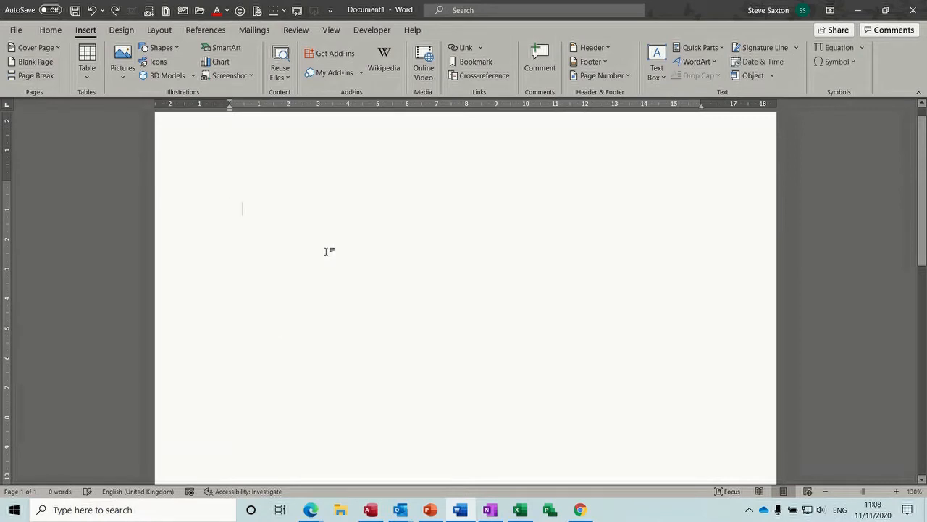
left_click(86, 77)
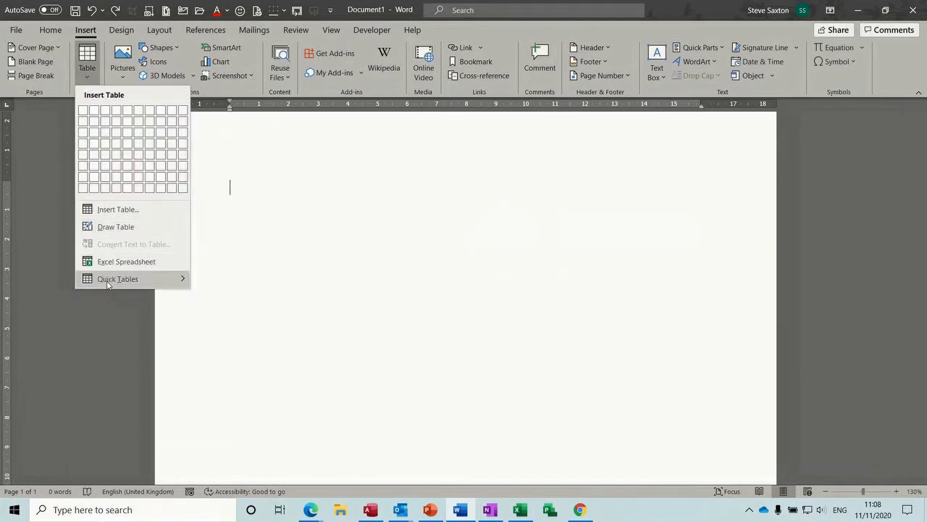
mouse_move(107, 284)
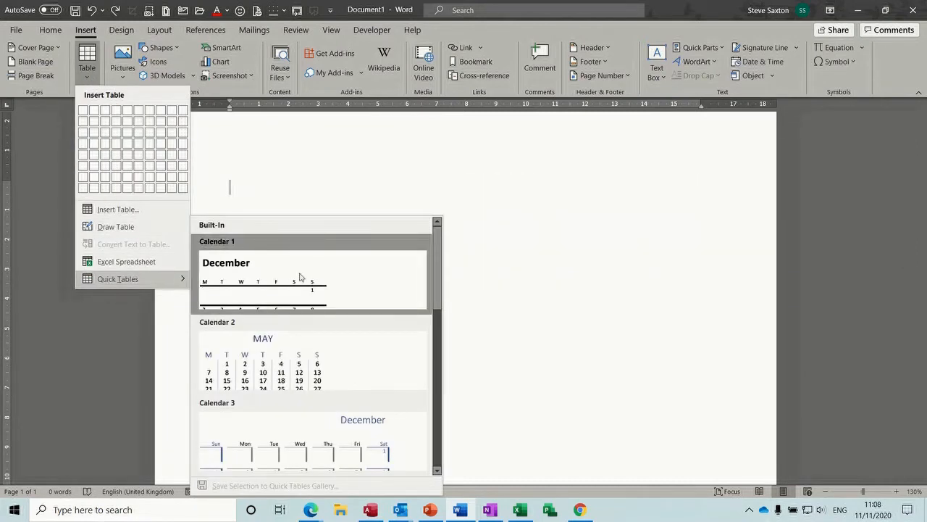
left_click_drag(437, 266, 432, 435)
left_click(307, 442)
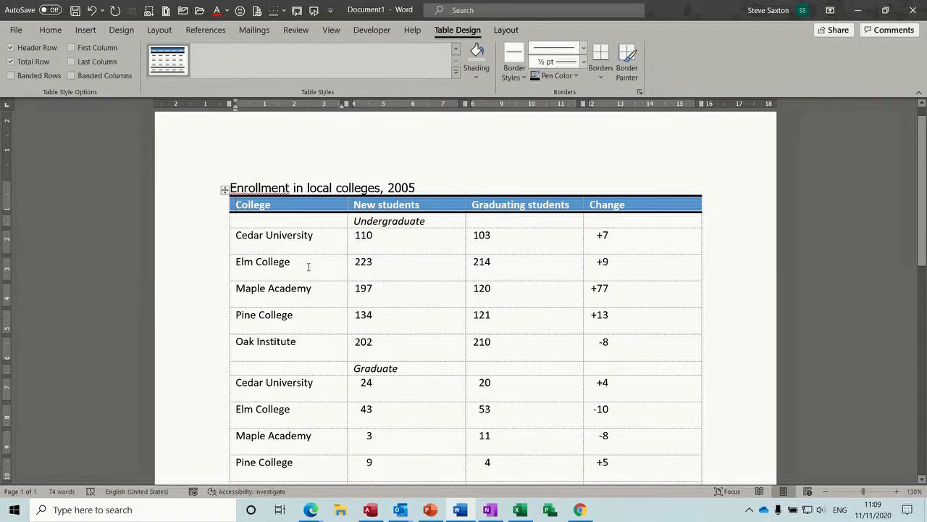
double_click(311, 238)
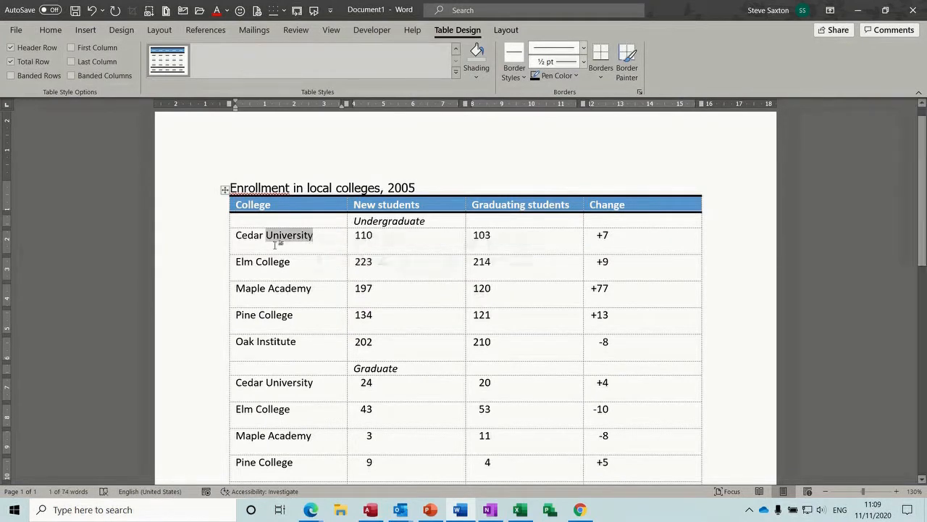
key("BackSpace")
key("BackSpace")
key("BackSpace")
key("BackSpace")
key("BackSpace")
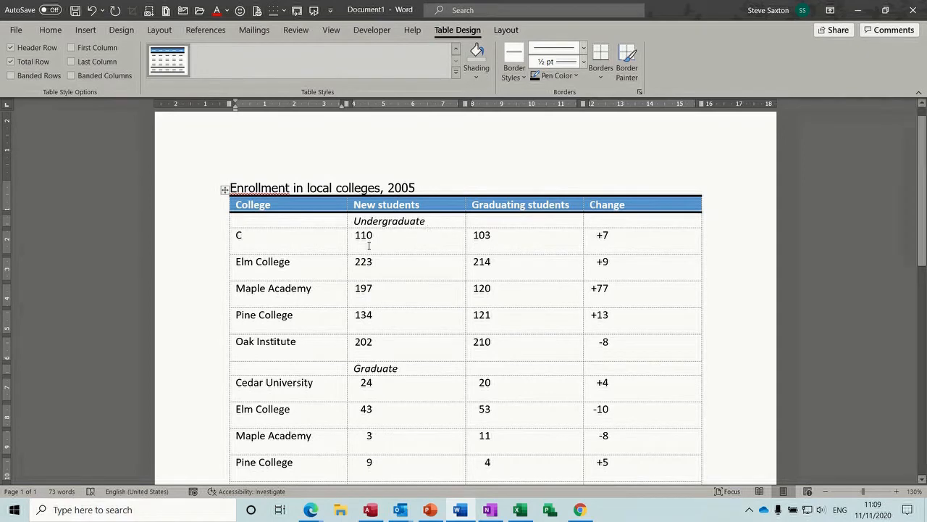
type("edar")
key("ctrl+z")
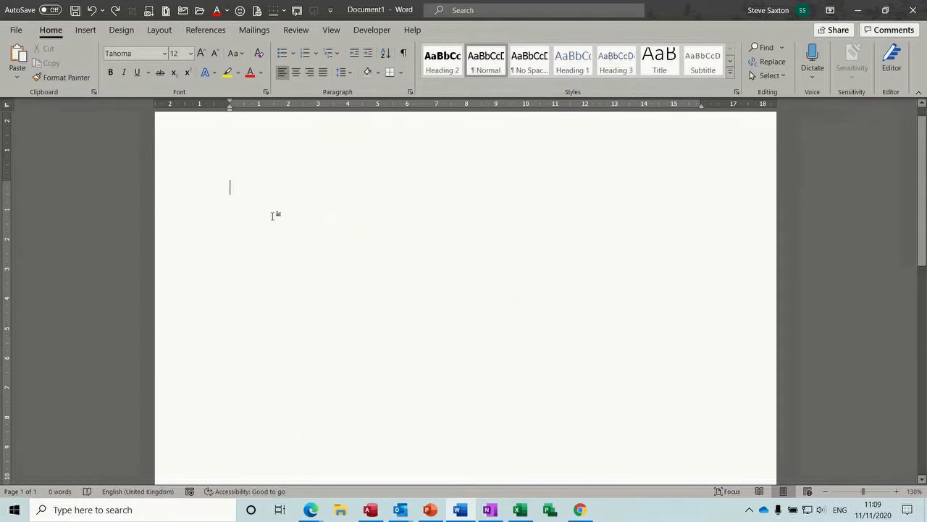
Step: Insert an empty 4x4 table and resize it from its bottom-right corner
left_click(85, 31)
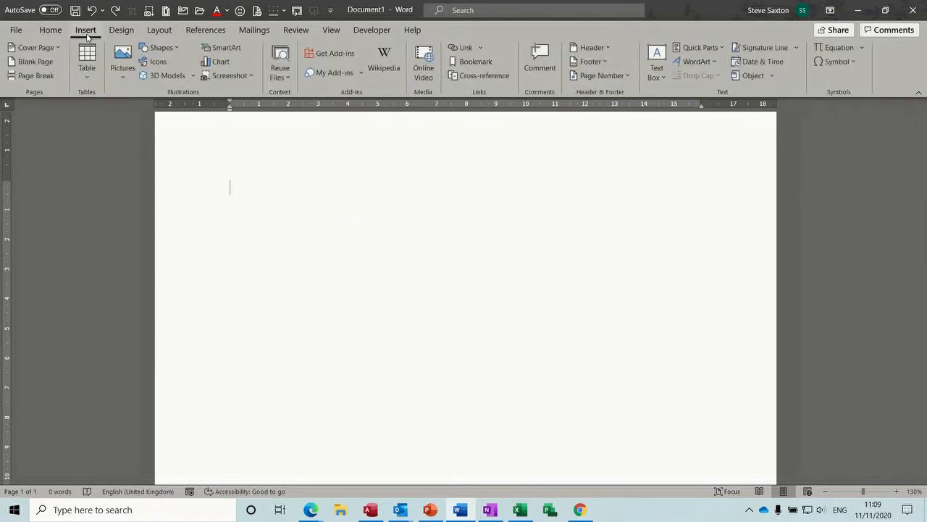
left_click(87, 74)
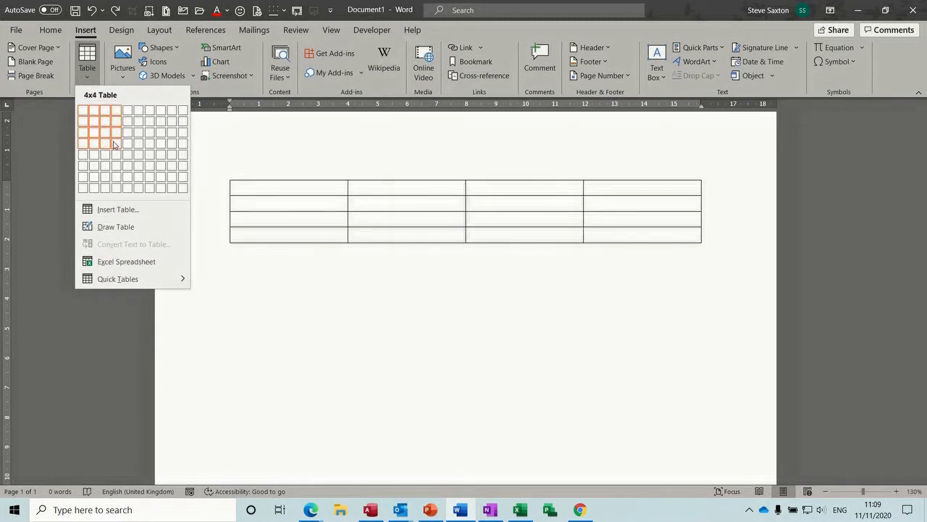
left_click(113, 144)
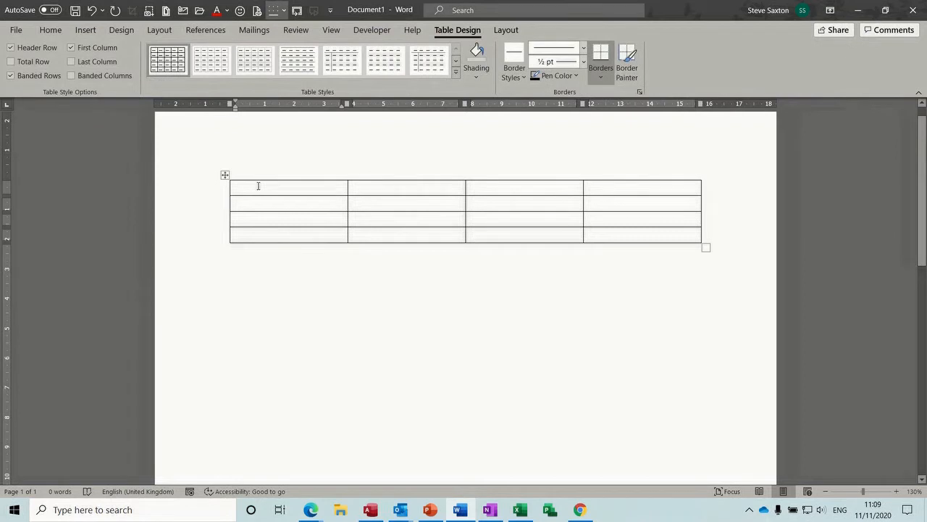
left_click(225, 175)
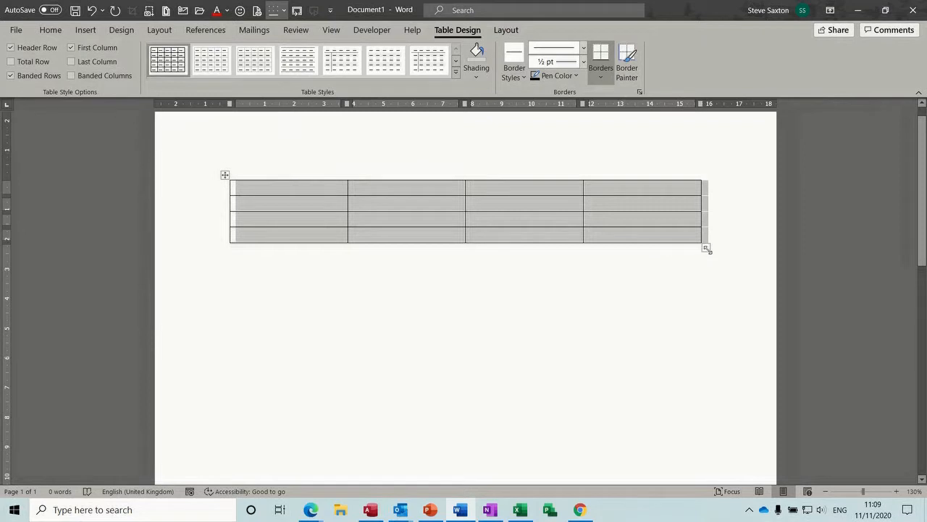
left_click_drag(707, 247, 665, 252)
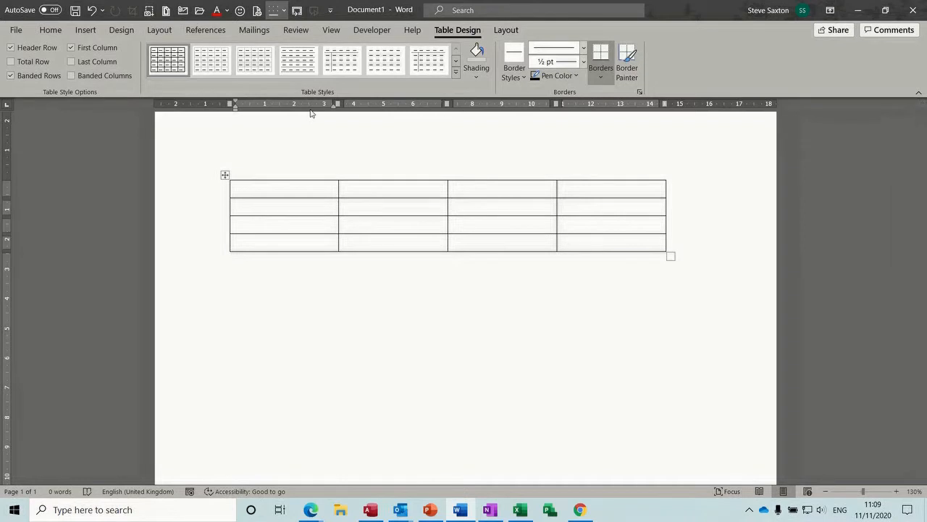
Step: Drag the first row's marker on the vertical ruler to make that row taller
left_click(330, 32)
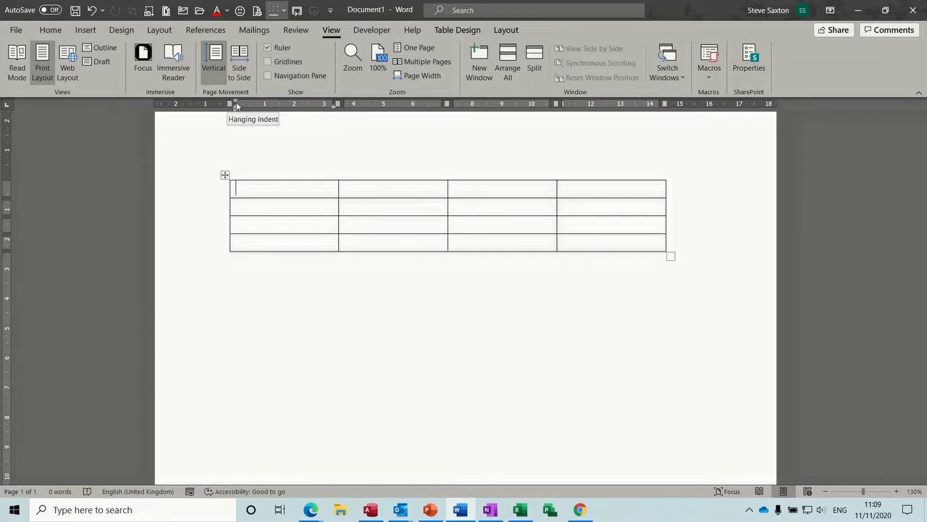
mouse_move(336, 104)
left_mouse_down()
mouse_move(363, 104)
mouse_move(341, 105)
left_mouse_up()
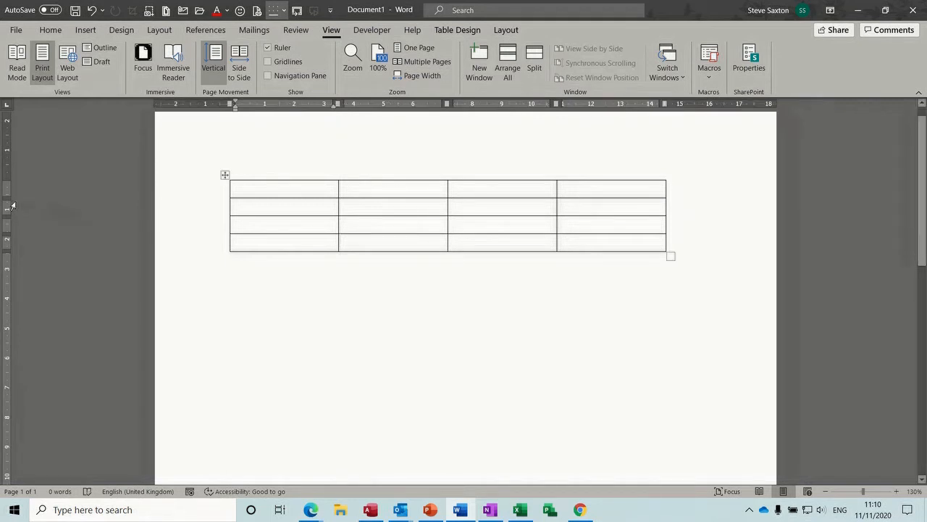
mouse_move(7, 201)
left_mouse_down()
mouse_move(8, 215)
mouse_move(7, 204)
left_mouse_up()
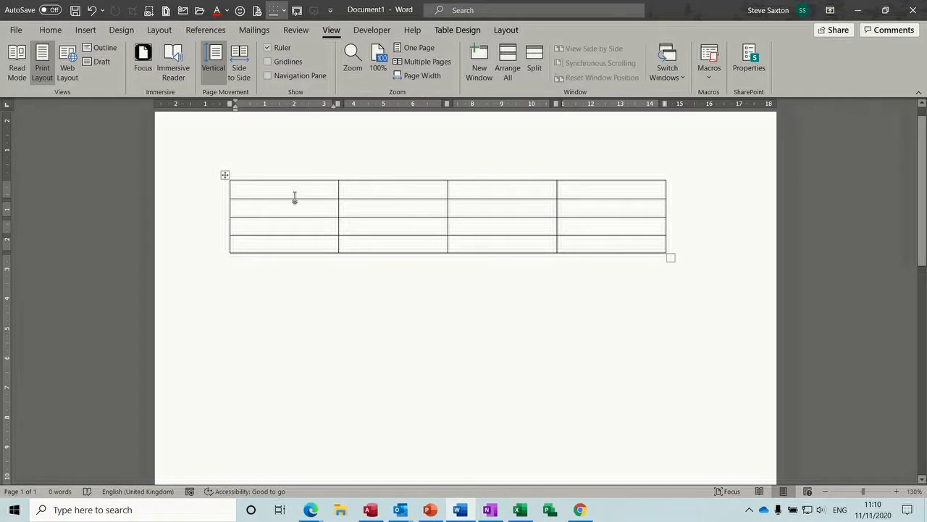
mouse_move(333, 163)
Step: Select the whole table and step every row height up to 1 cm
left_click(442, 33)
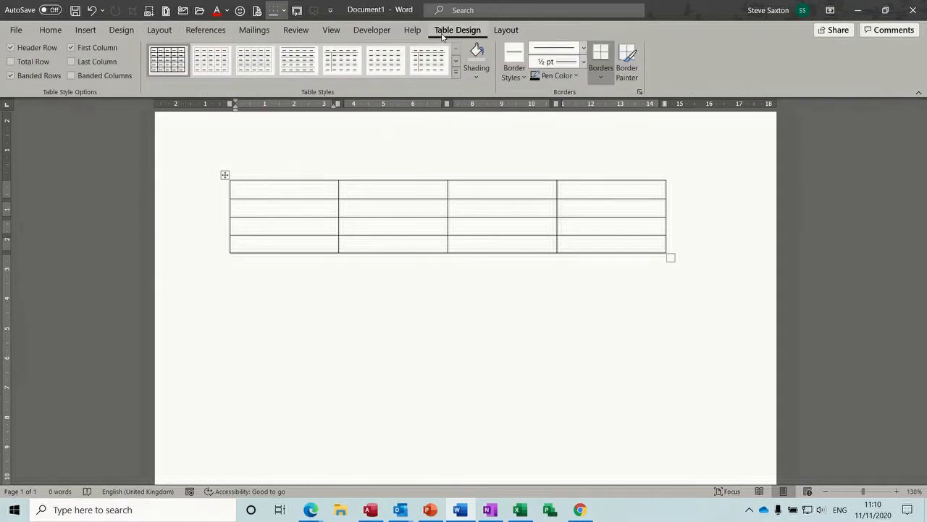
left_click(508, 32)
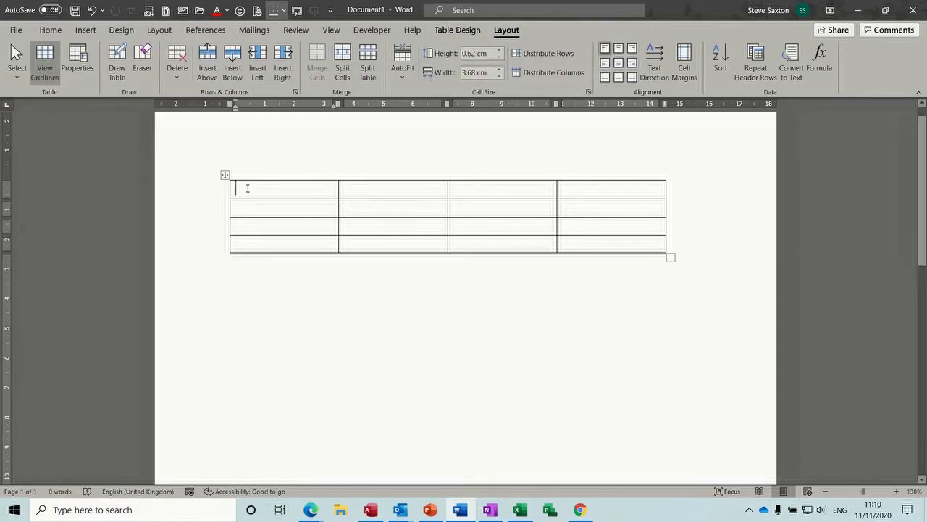
left_click(224, 176)
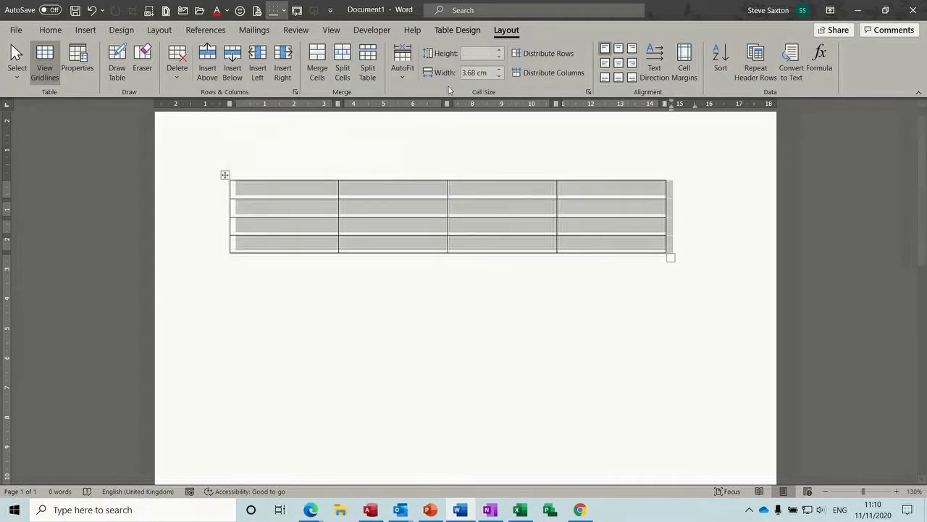
left_click(499, 56)
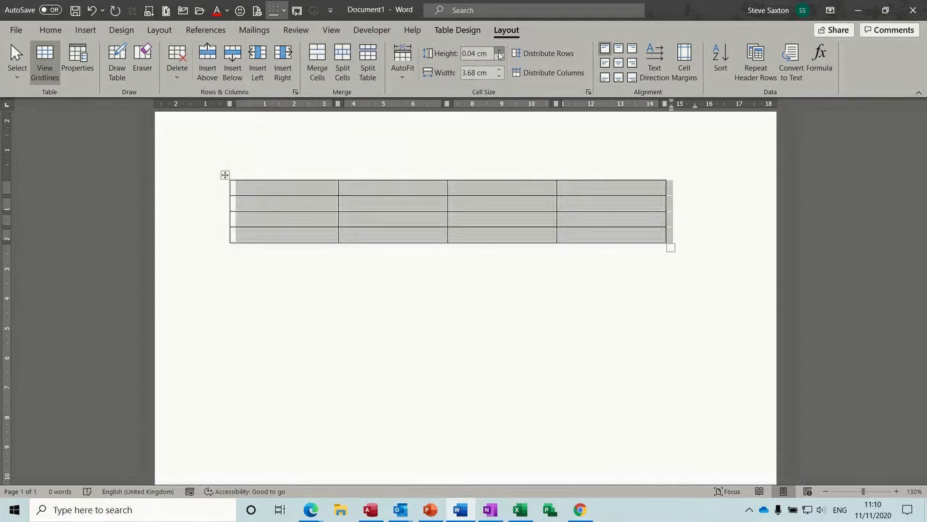
left_click(499, 52)
left_click(499, 51)
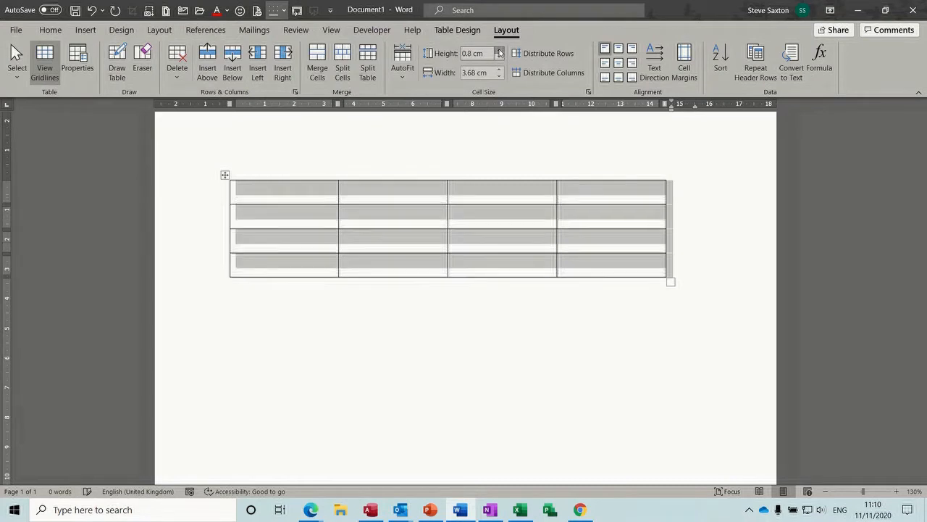
left_click(499, 51)
left_click(499, 52)
Step: Narrow every table column step by step down to 2 cm
left_click(499, 76)
left_click(500, 76)
left_click(499, 76)
left_click(499, 76)
left_click(499, 76)
left_click(499, 76)
left_click(499, 76)
left_click(499, 76)
left_click(499, 76)
left_click(499, 76)
left_click(499, 76)
left_click(499, 76)
left_click(499, 76)
left_click(499, 77)
left_click(499, 76)
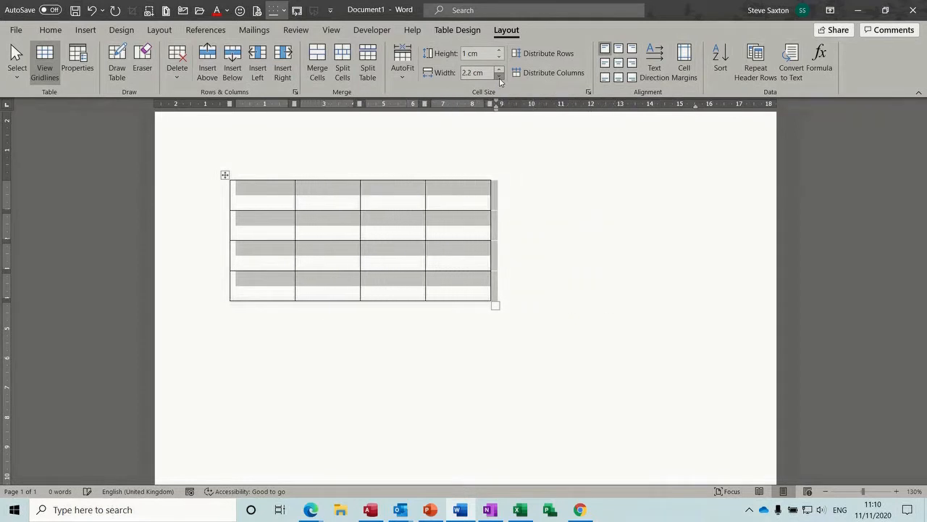
left_click(499, 76)
left_click(499, 76)
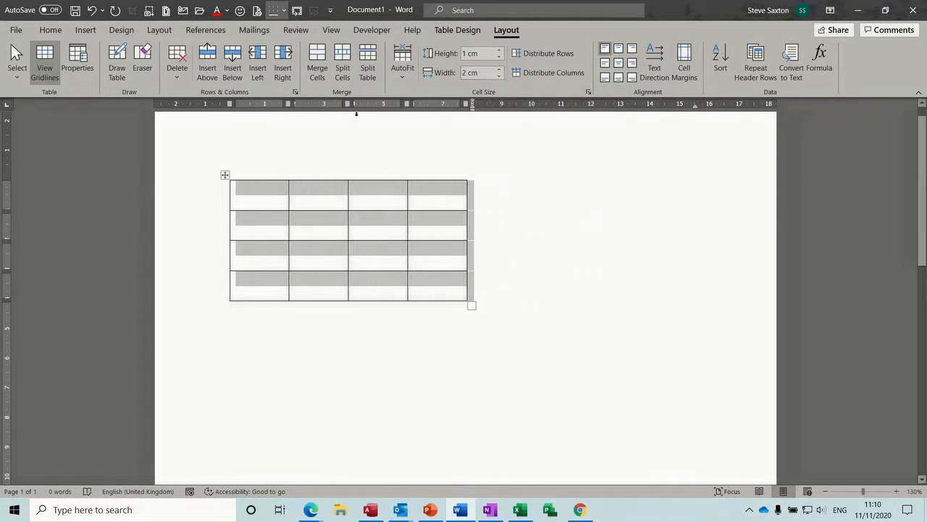
Step: Undo back to 3.68 cm wide columns and 0.5 cm high rows
key("ctrl+z")
key("ctrl+z")
key("ctrl+z")
key("ctrl+z")
key("ctrl+z")
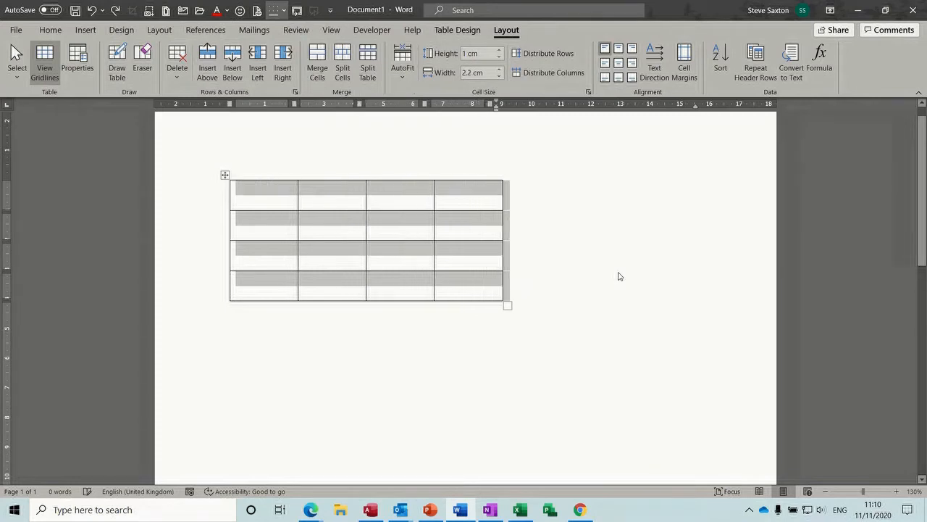
key("ctrl+z")
key("ctrl+z")
key("ctrl+z")
key("ctrl+z")
key("ctrl+z")
key("ctrl+z")
key("ctrl+z")
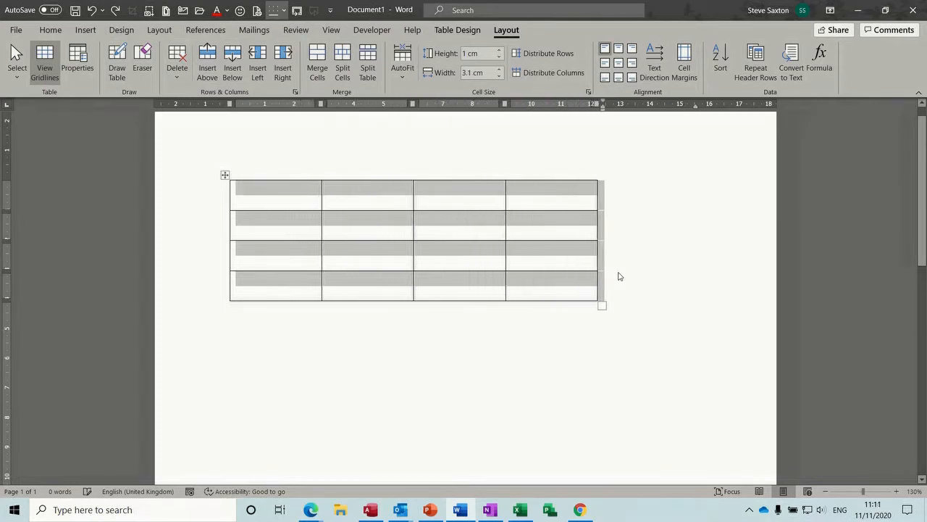
key("ctrl+z")
key("ctrl+z")
key("ctrl+z")
key("ctrl+z")
key("ctrl+z")
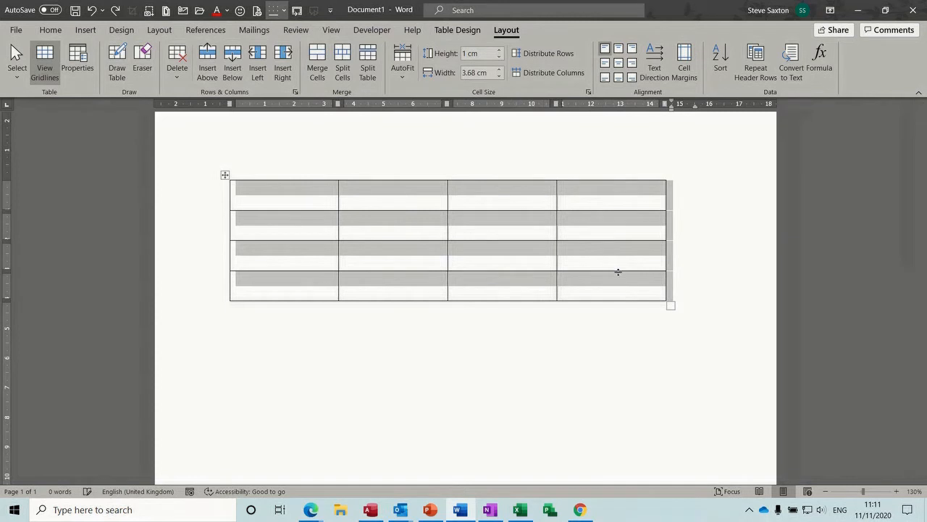
key("ctrl+z")
key("ctrl+z")
key("ctrl+z")
key("ctrl+z")
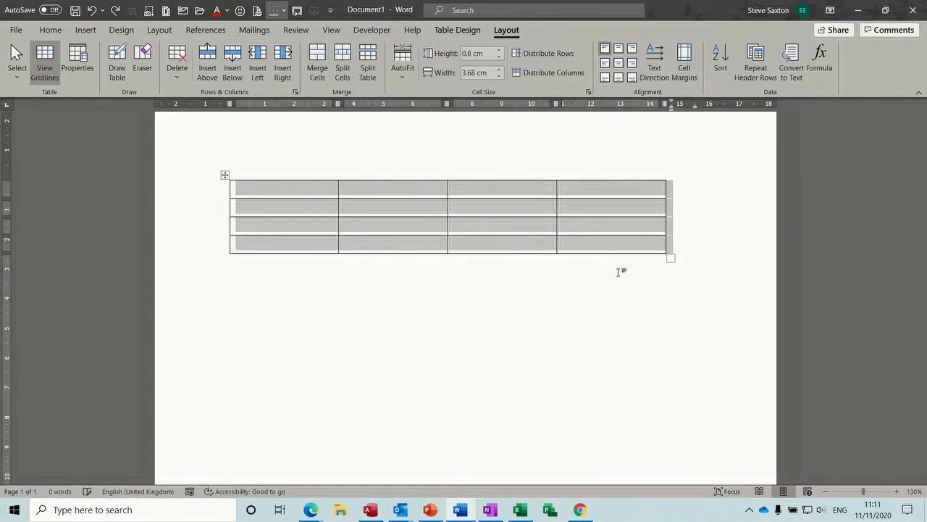
key("ctrl+z")
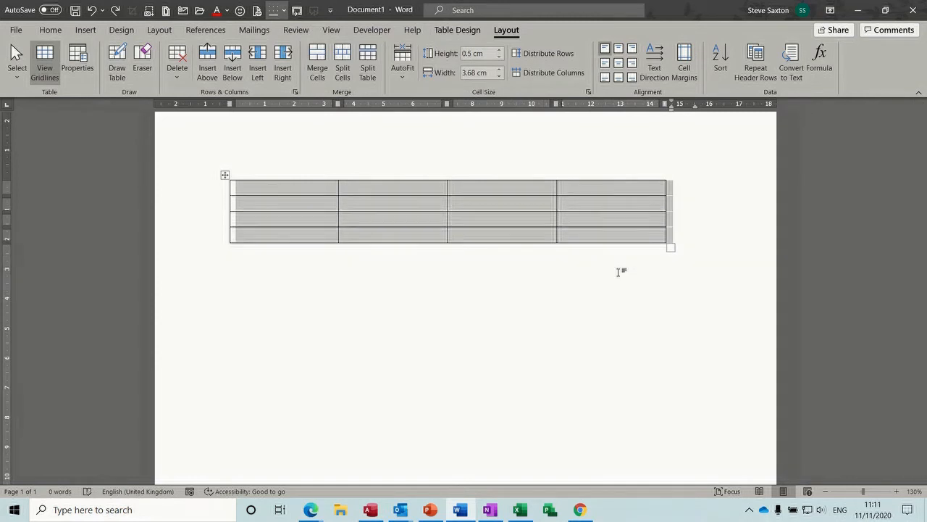
left_click(413, 189)
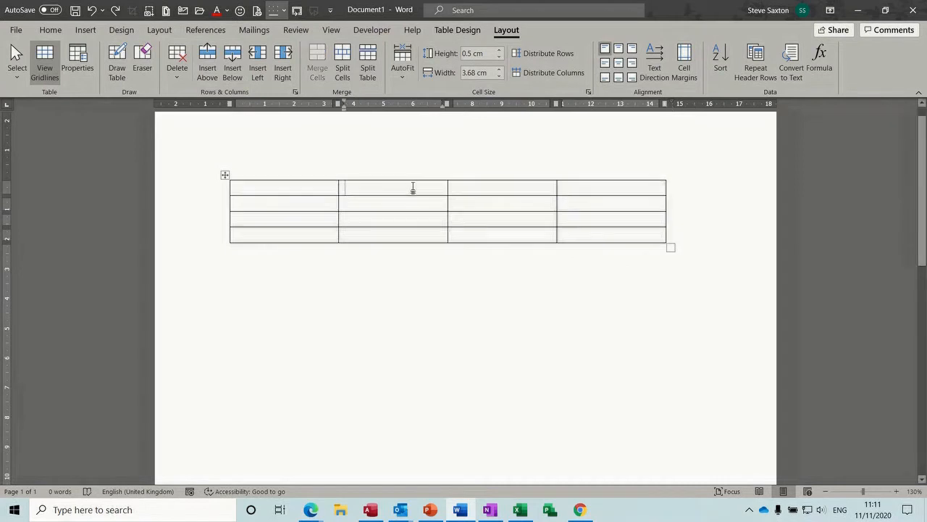
Step: Type the header row Name, Dept, Date and Salary
left_click(273, 187)
type("Name")
key("Tab")
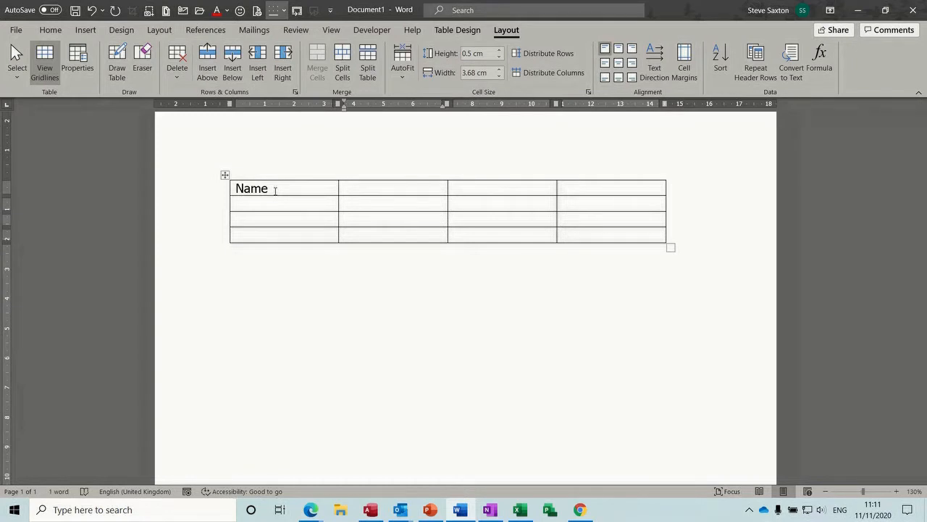
type("Dept")
key("Tab")
type("Date")
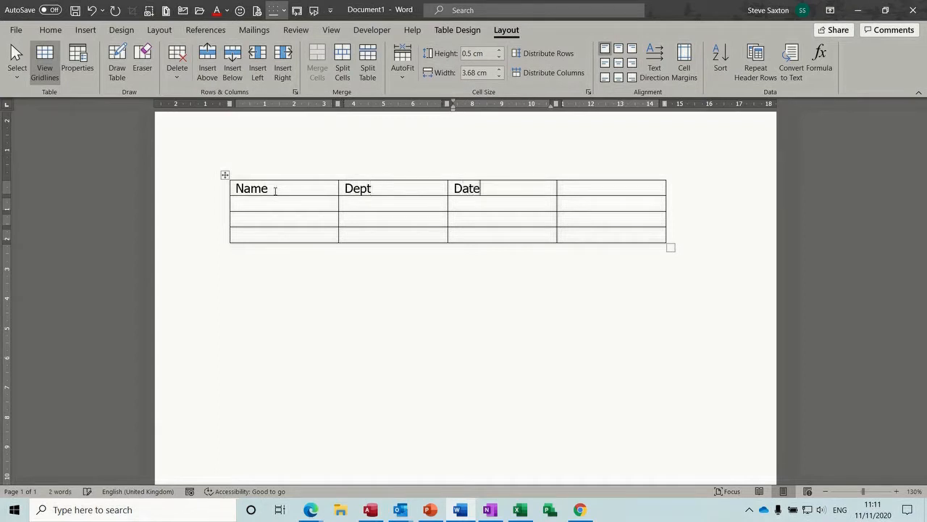
key("Tab")
type("E")
key("BackSpace")
type("Salary")
key("Tab")
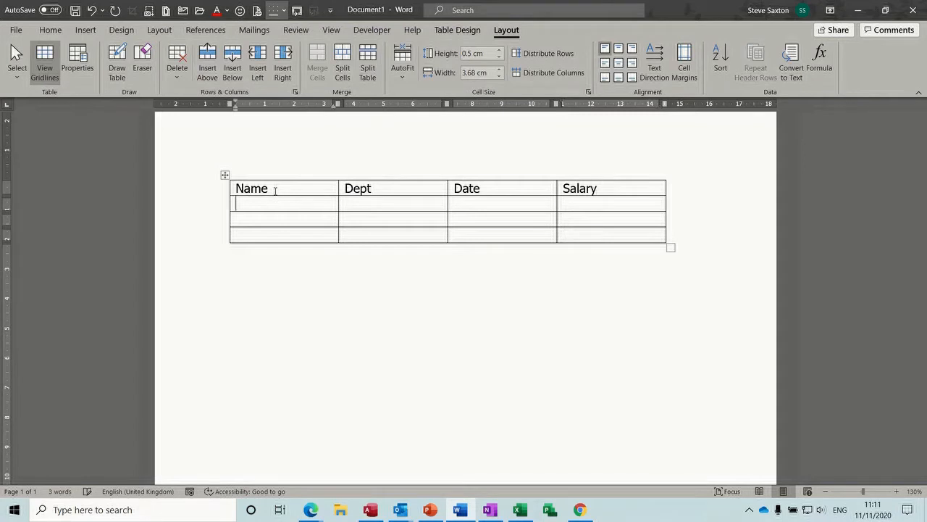
Step: Rename Date to Tel and fill row 2 with the employee's surname, Sales, phone and £21,676
type("Saxton")
key("Tab")
type("Sales")
key("Tab")
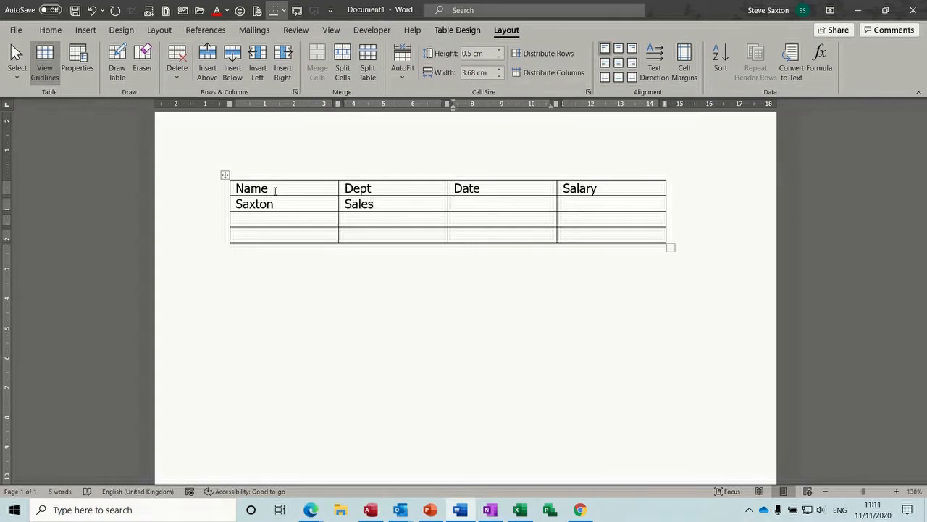
type("21.")
key("BackSpace")
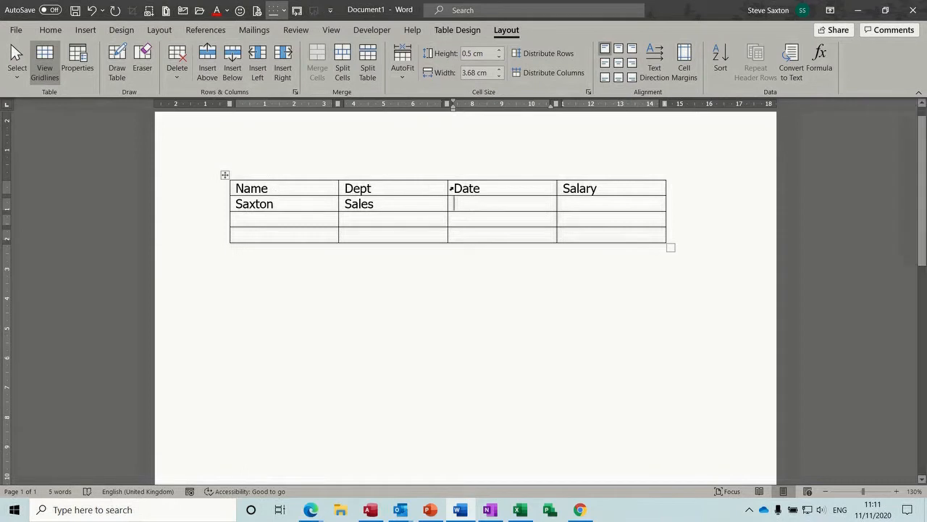
double_click(459, 186)
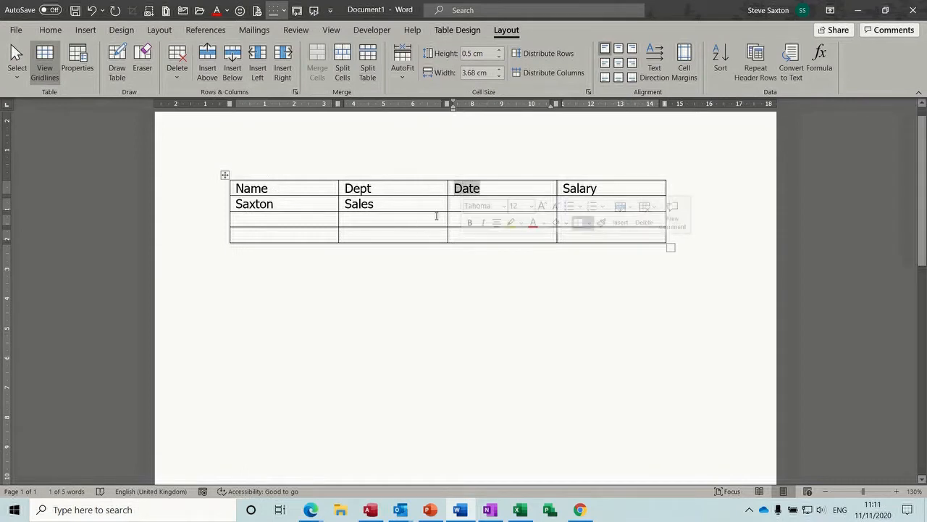
type("Tel")
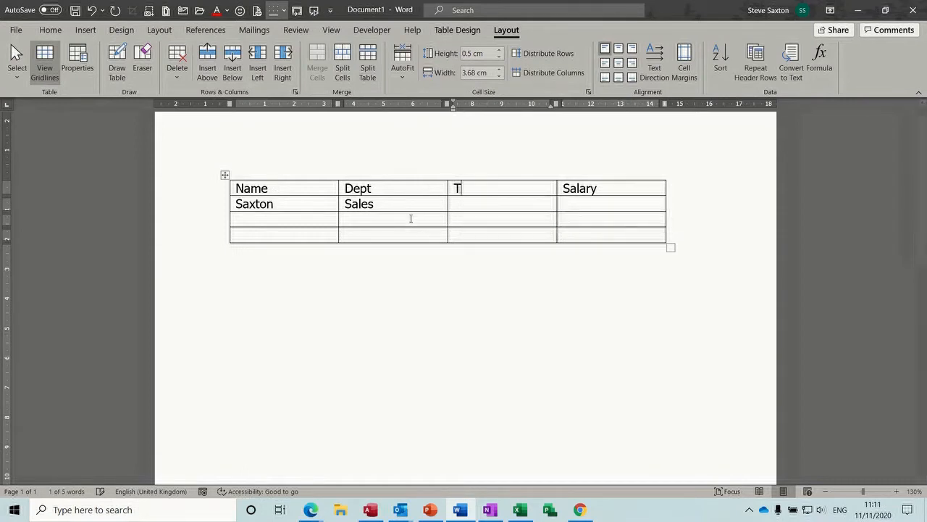
left_click(458, 206)
type("32244")
key("Tab")
type("$")
key("BackSpace")
type("£")
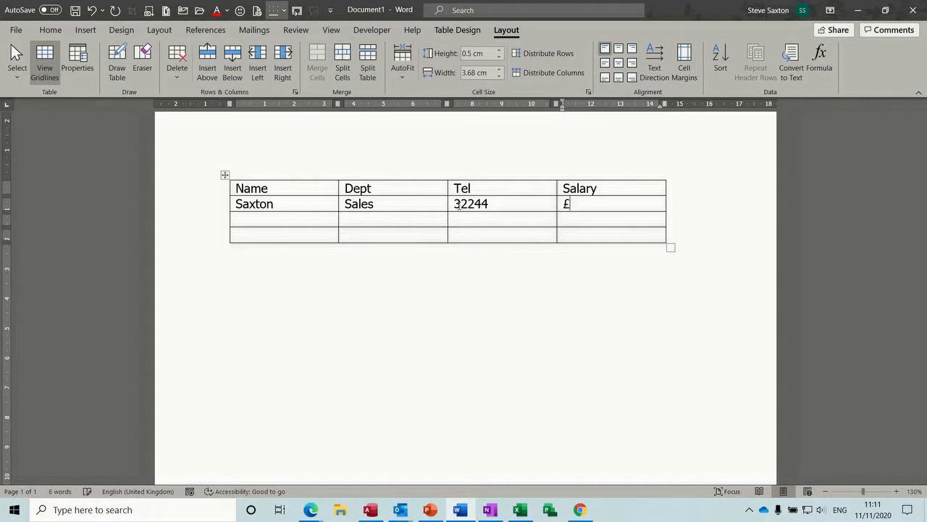
type("21,676")
Step: Fill row 3 with the second employee's surname, Sales, phone number and £23,000
key("Tab")
type("Rule")
key("Tab")
type("Sales")
key("Tab")
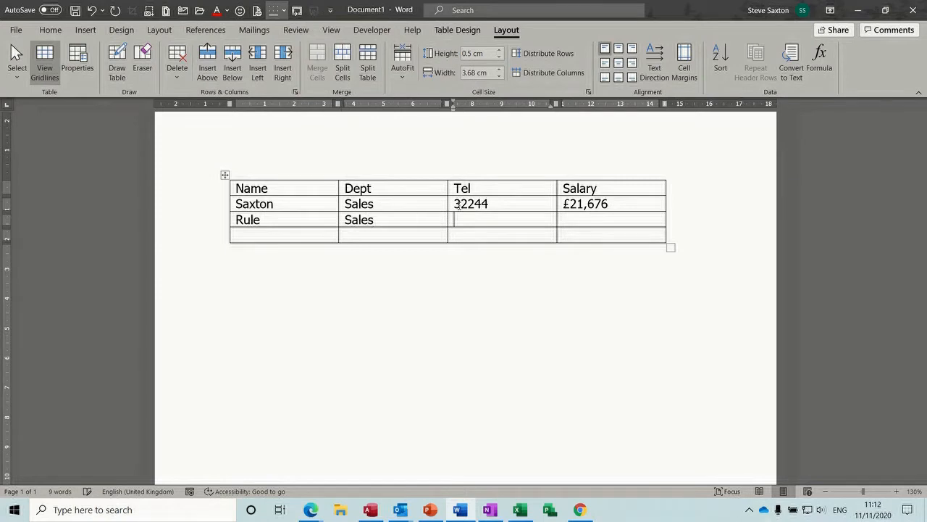
type("545343")
key("Tab")
type("£23")
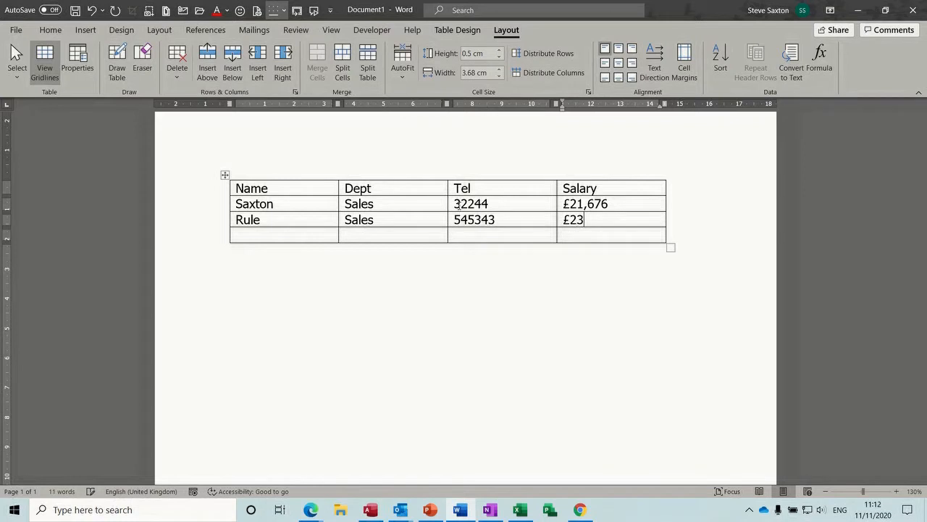
type(",000")
Step: Fill row 4 with the third employee's surname, Retail, phone and £21,000, adding a blank row
key("Tab")
type("Jones")
key("Tab")
type("Retail")
key("Tab")
type("442242")
key("Tab")
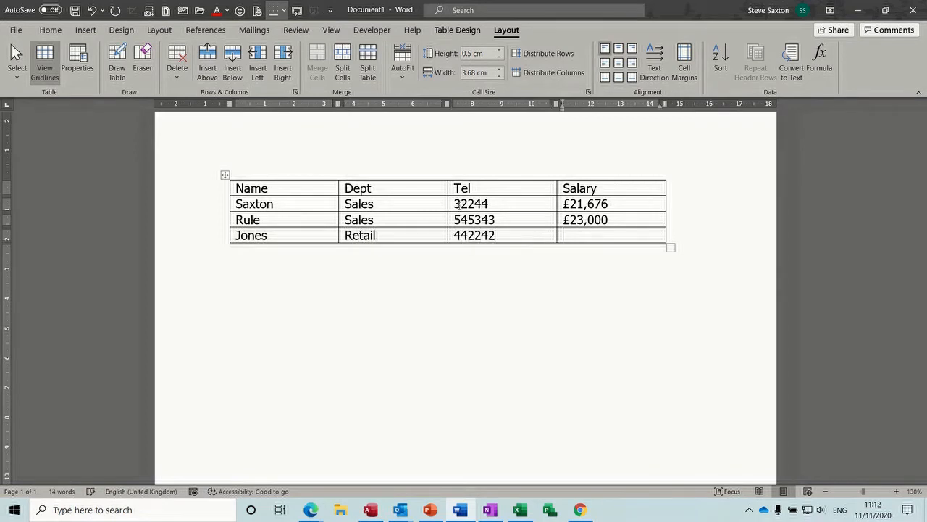
type("£21,000")
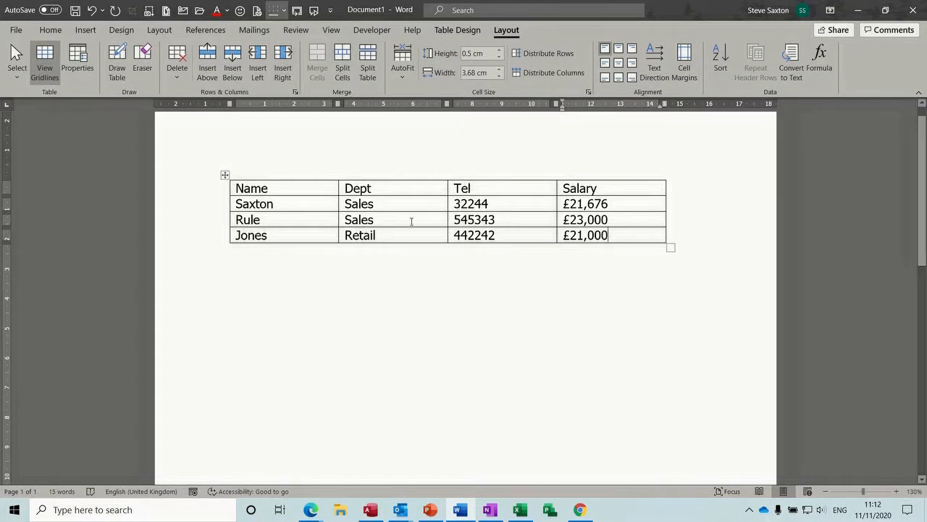
key("Tab")
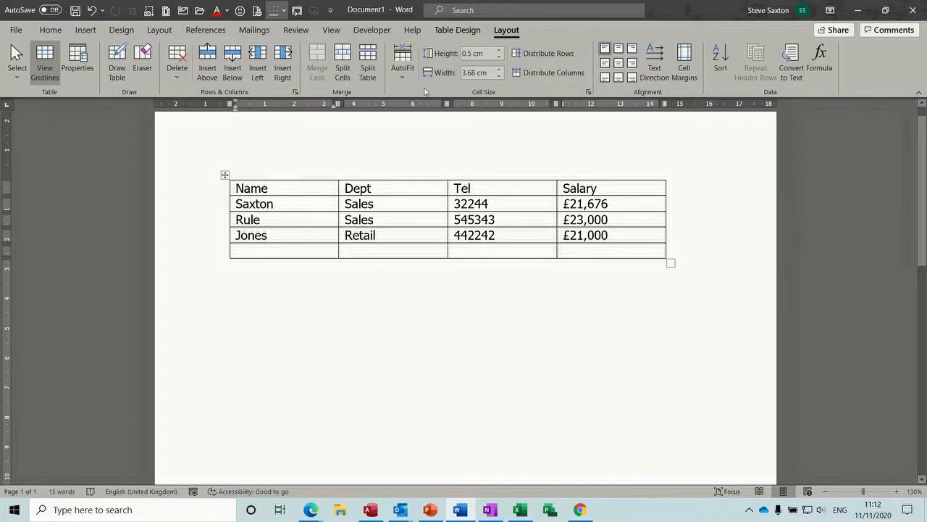
left_click(452, 31)
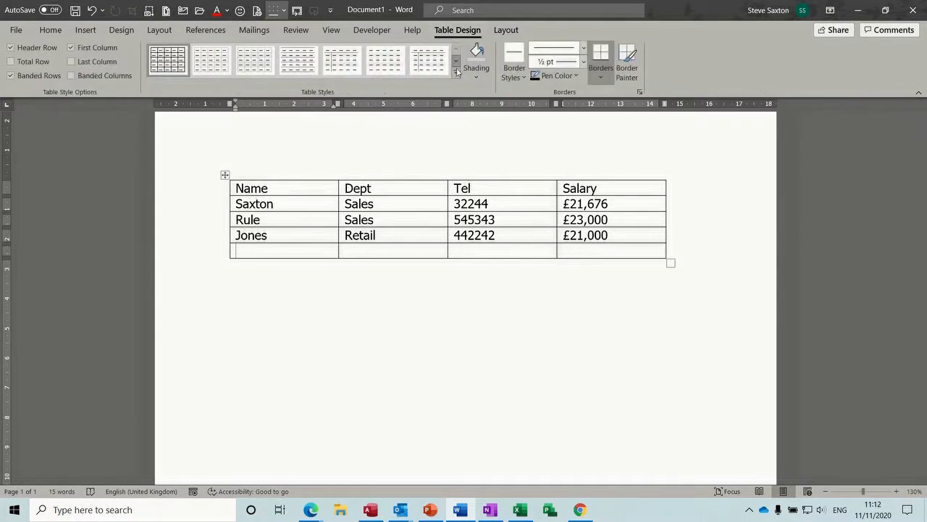
Step: Browse the full table styles gallery and close it without applying a style
left_click(456, 72)
scroll(459, 77, "down", 5)
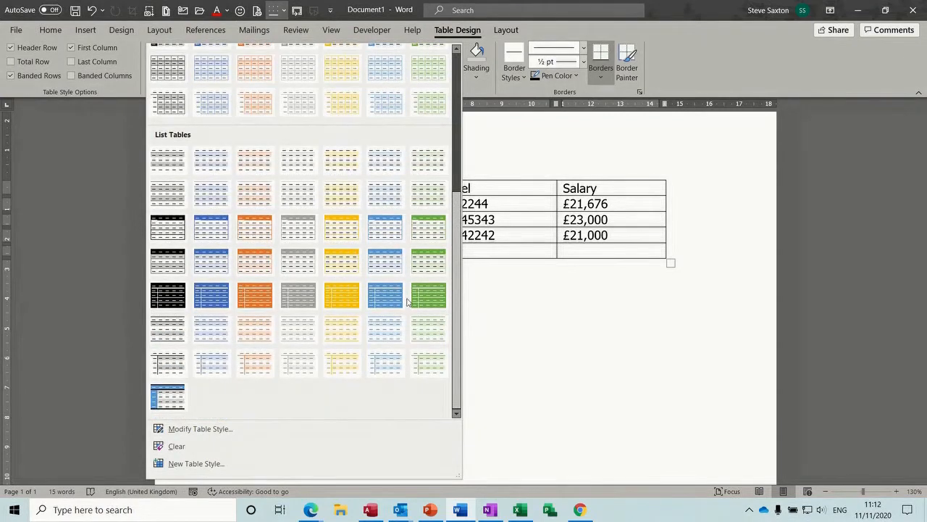
left_click(512, 250)
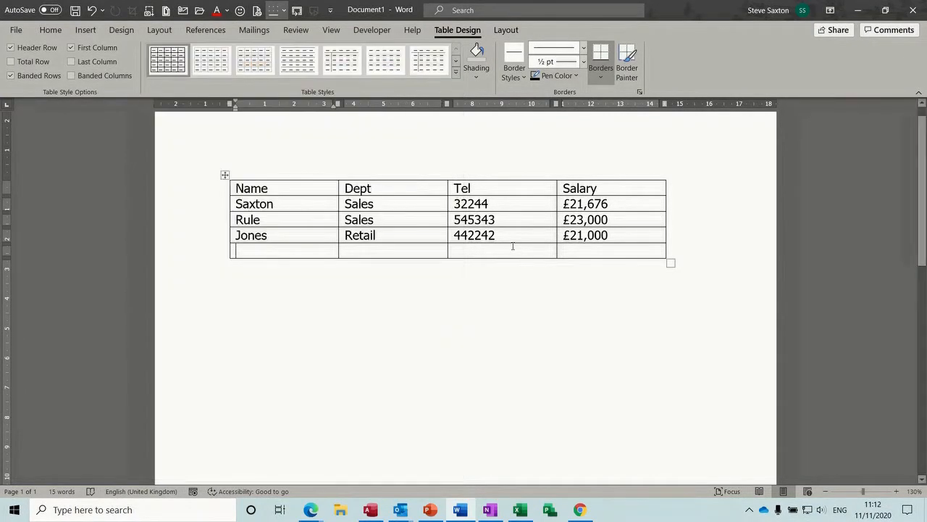
Step: Shade the header row light grey and make its text bold and centred
left_click(206, 189)
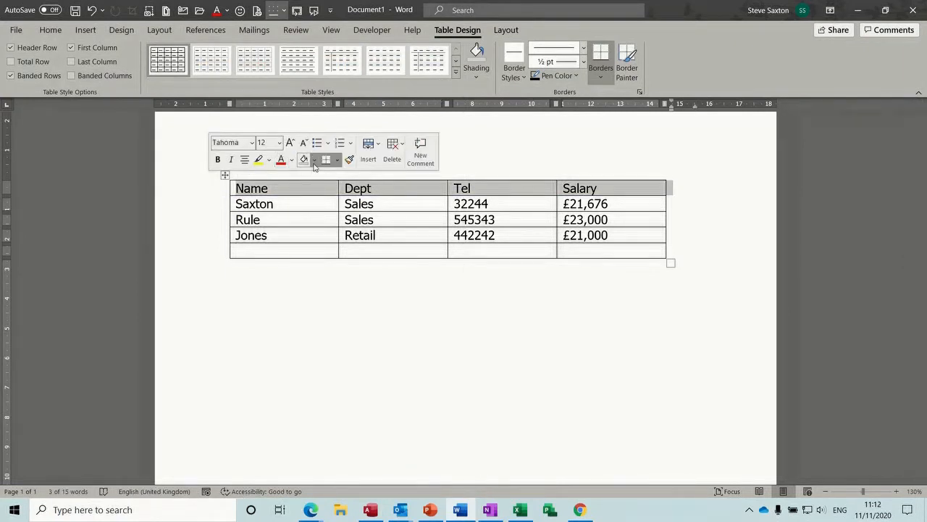
left_click(315, 161)
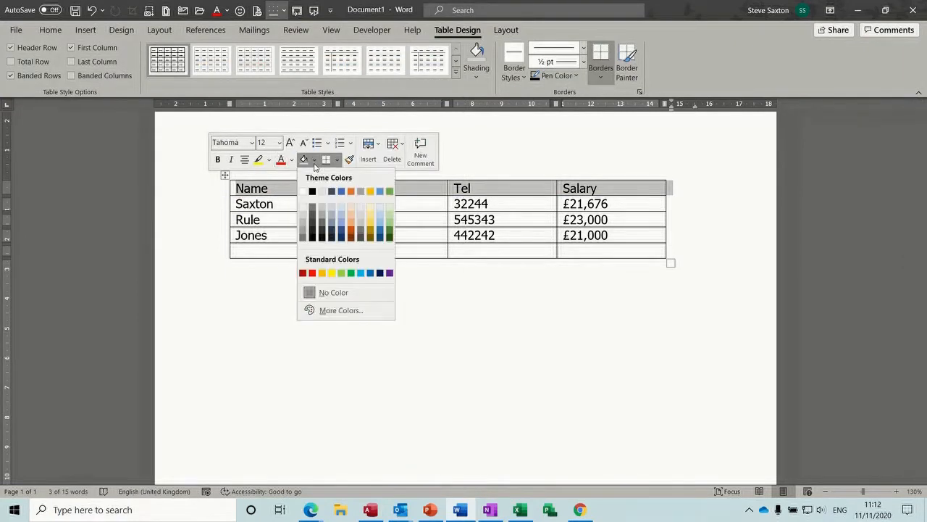
left_click(304, 227)
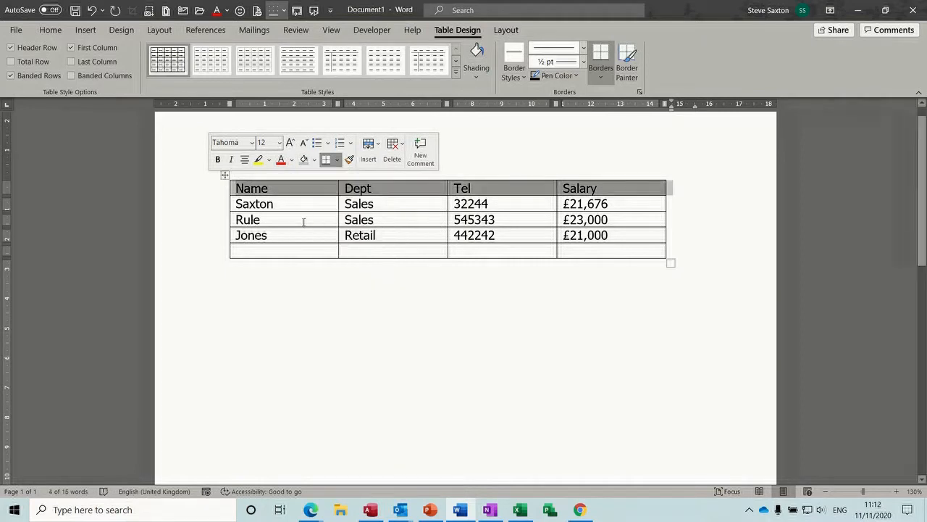
left_click(218, 160)
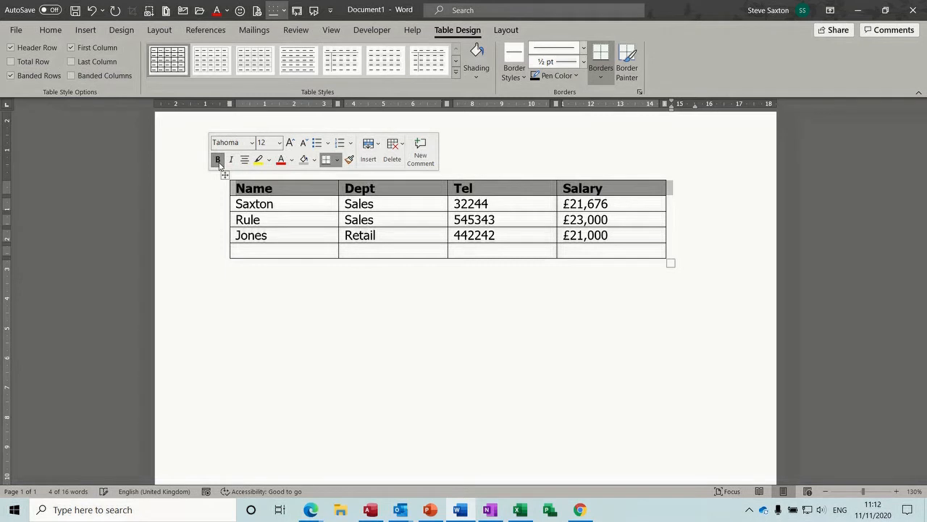
left_click(244, 164)
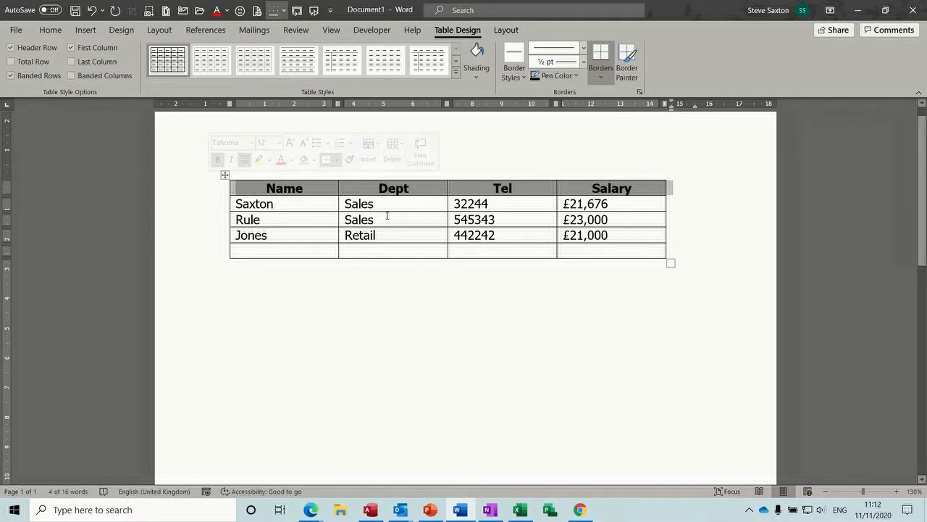
left_click(302, 205)
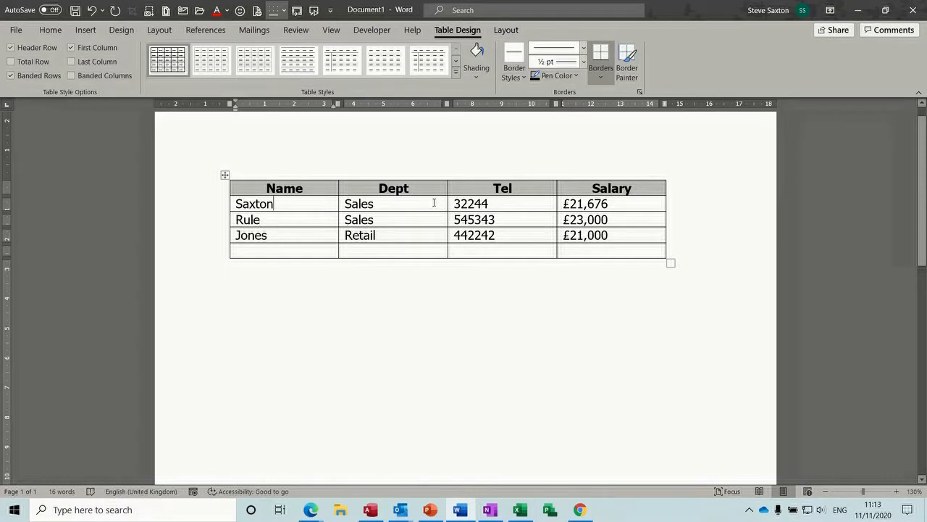
left_click(504, 34)
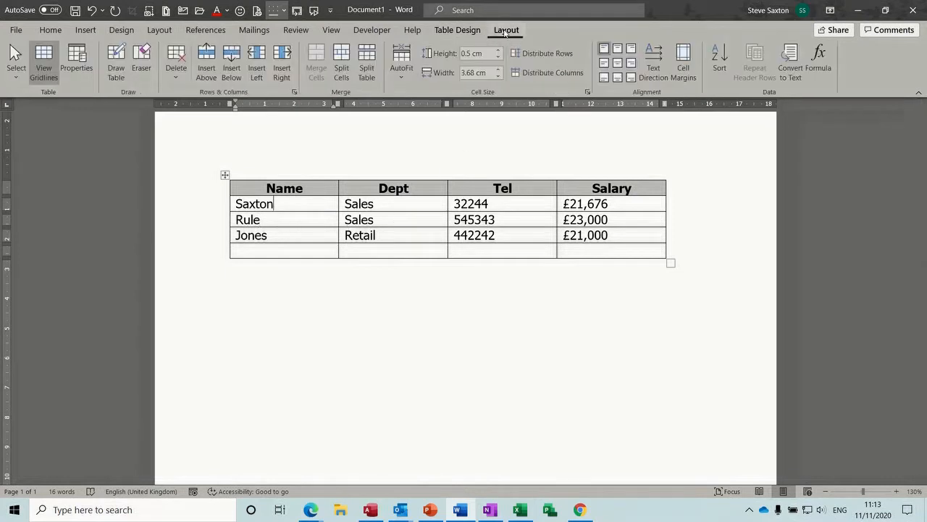
Step: Sort the table by Name, then Dept, then Salary as a number
left_click(719, 63)
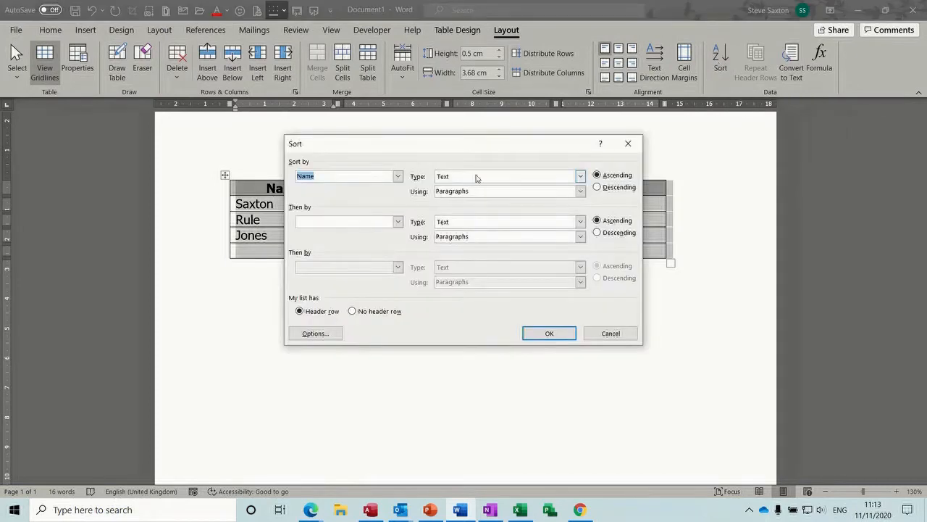
left_click_drag(476, 153, 611, 194)
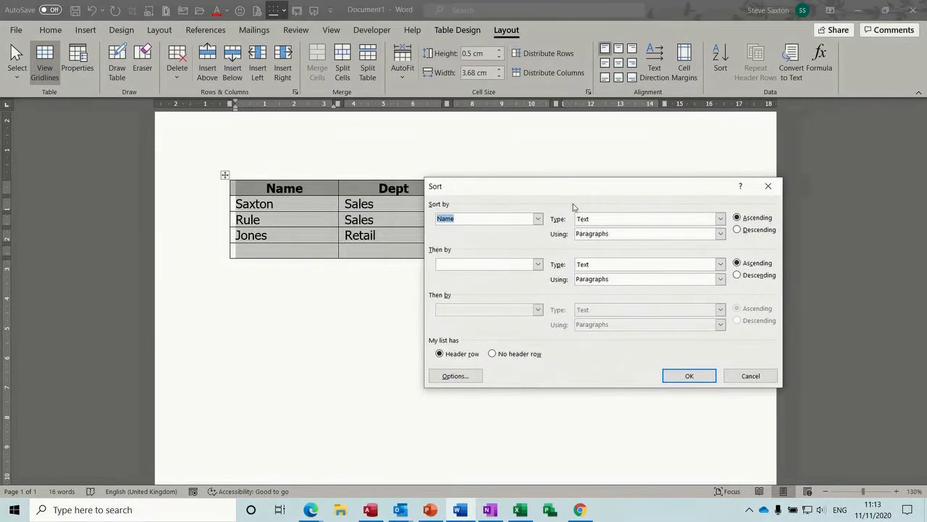
left_click(539, 221)
left_click(539, 221)
left_click(538, 265)
left_click(509, 293)
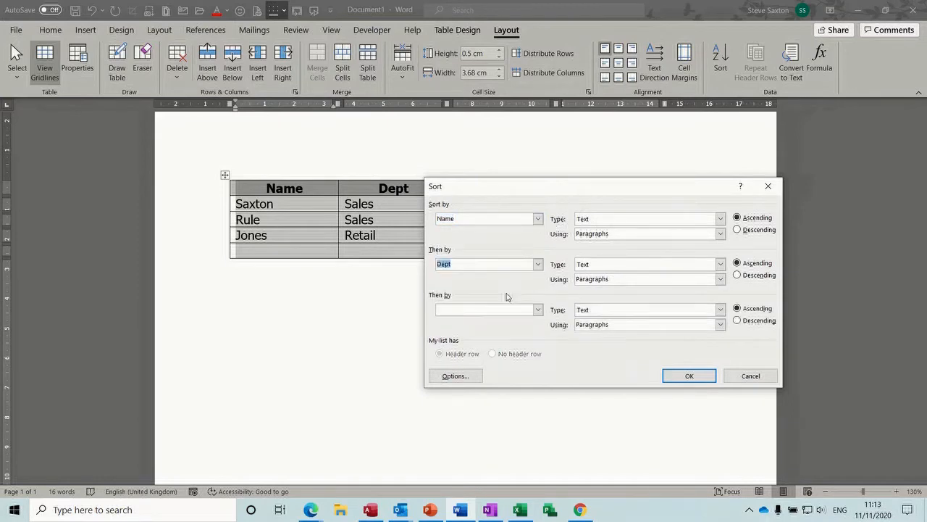
left_click(537, 309)
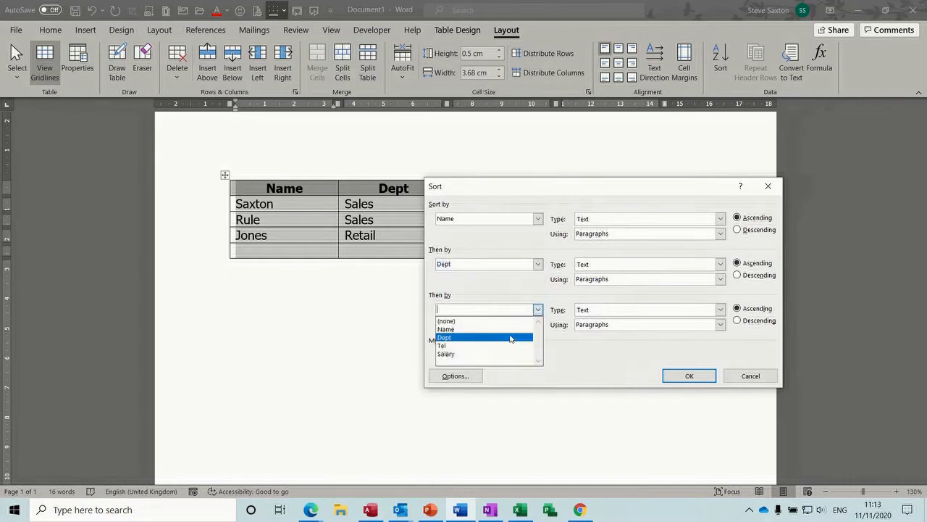
left_click(505, 354)
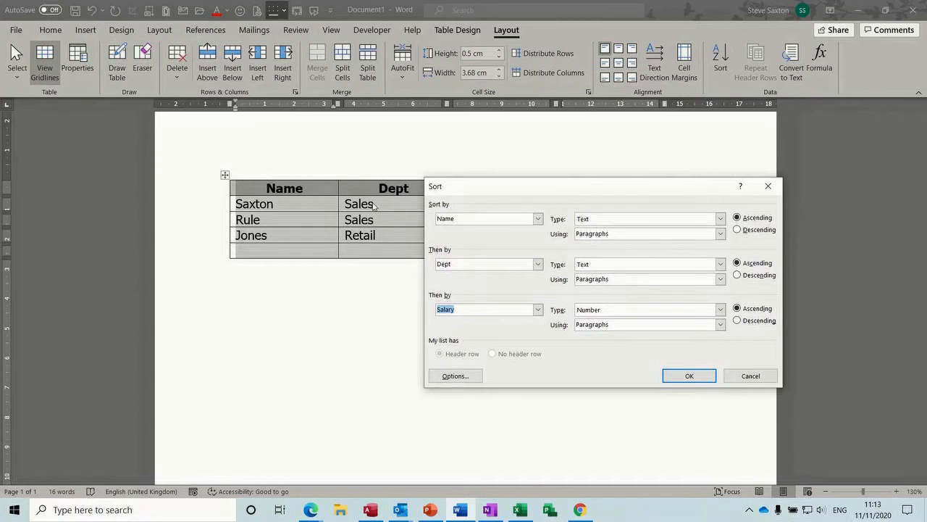
left_click(684, 376)
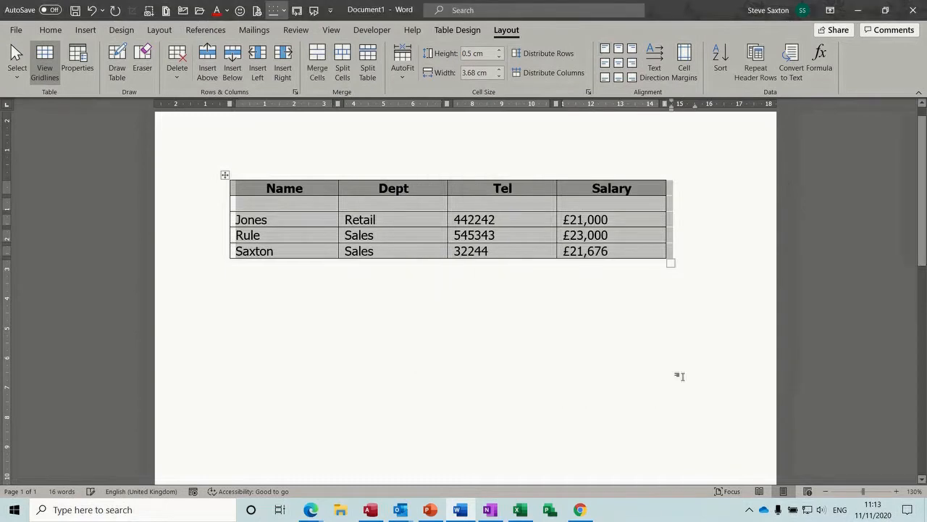
Step: Delete the blank second row so the Jones row sits directly under the header
left_click(206, 204)
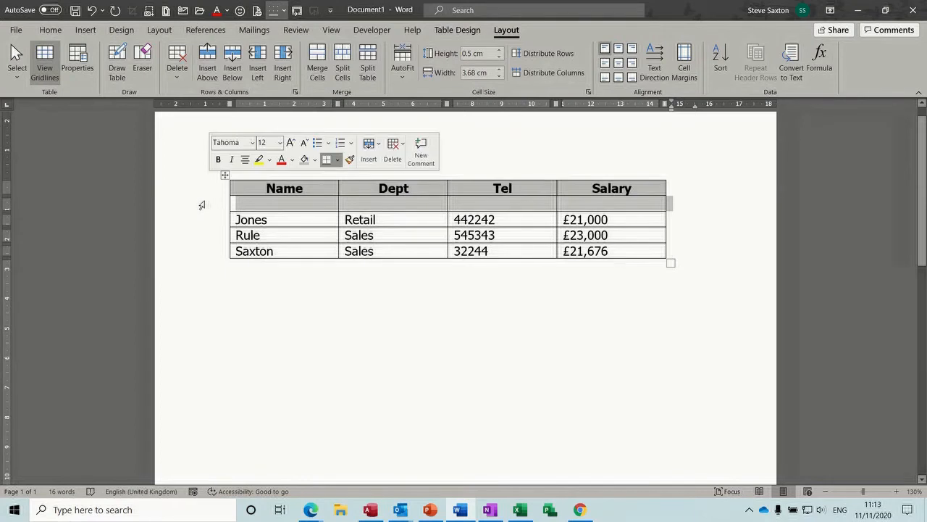
right_click(202, 206)
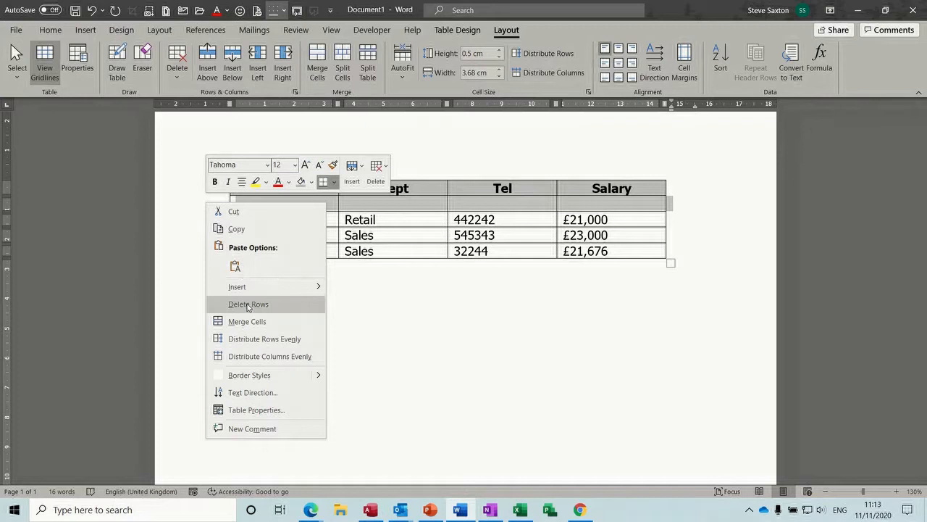
left_click(369, 317)
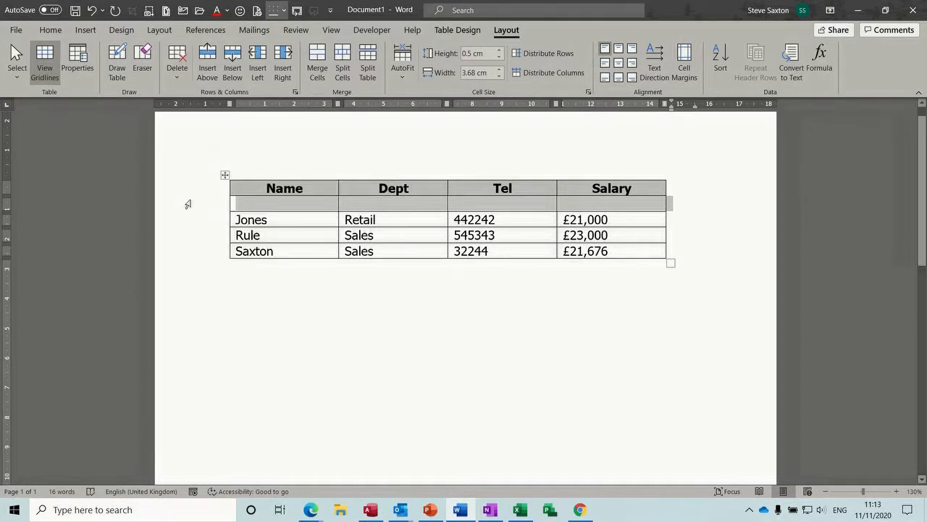
right_click(188, 205)
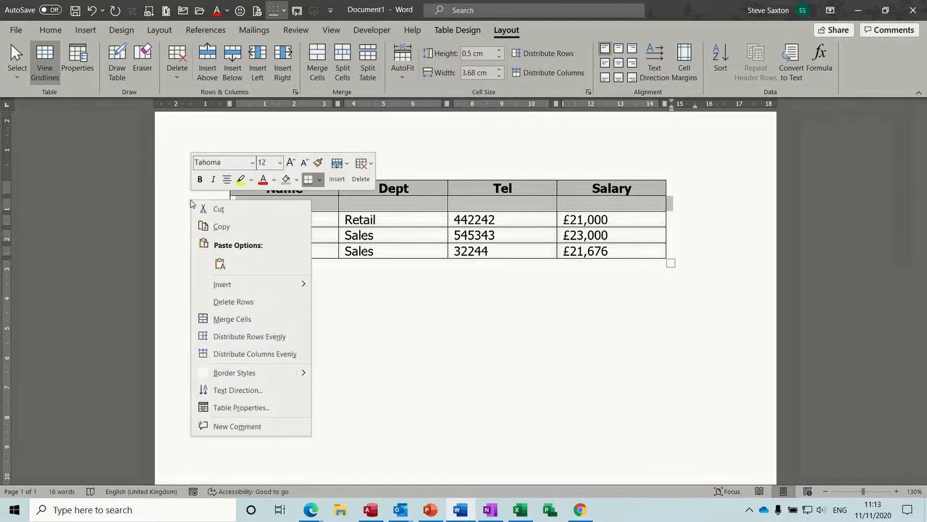
left_click(233, 300)
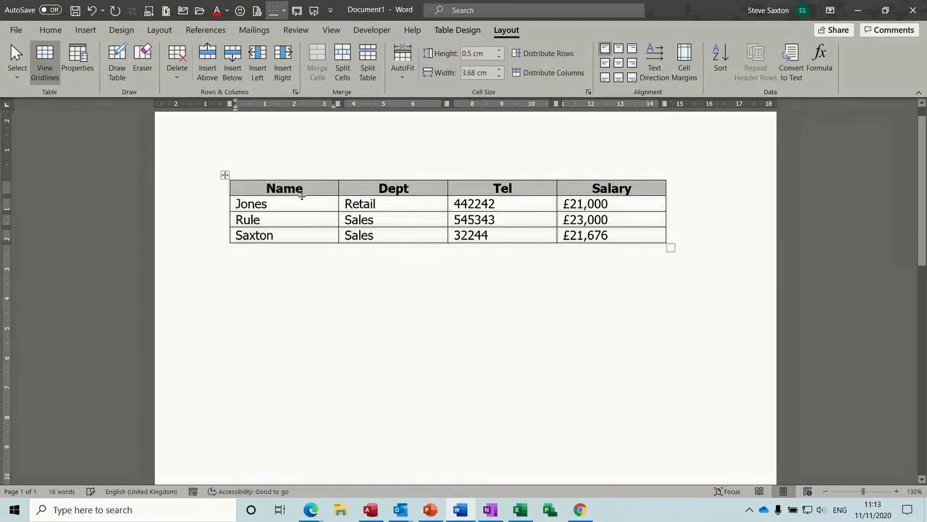
left_click(307, 232)
mouse_move(225, 197)
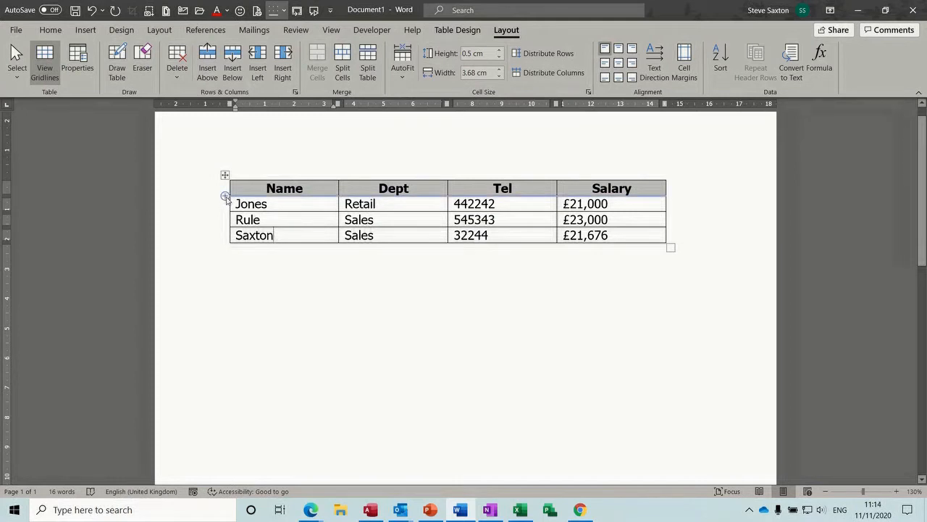
left_click(225, 196)
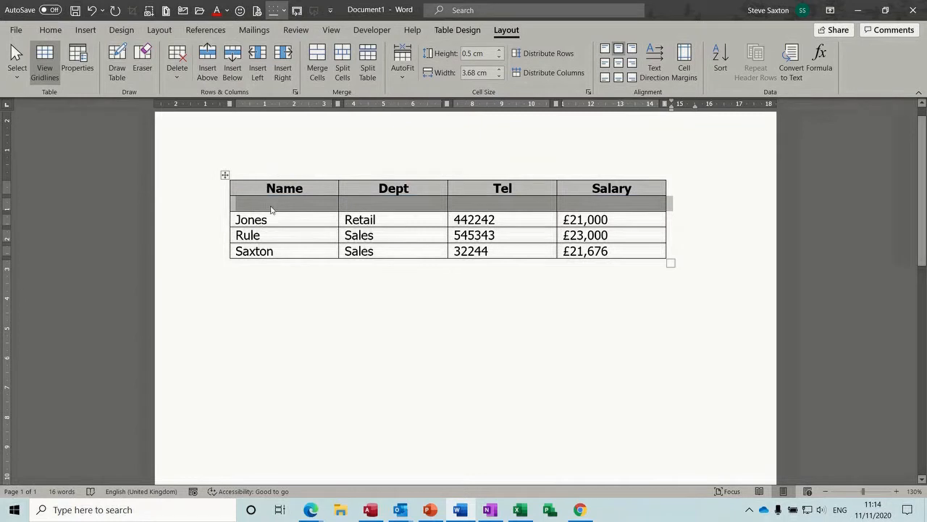
left_click(297, 204)
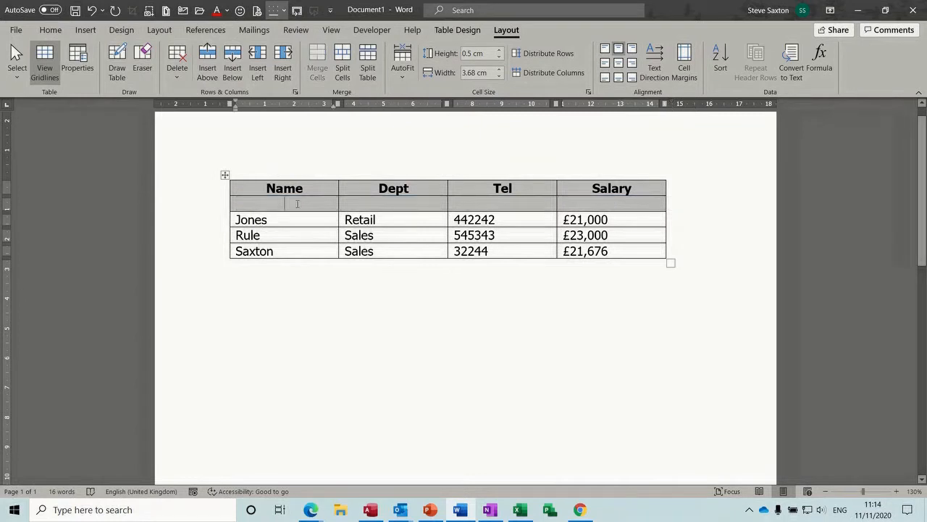
type("f")
key("BackSpace")
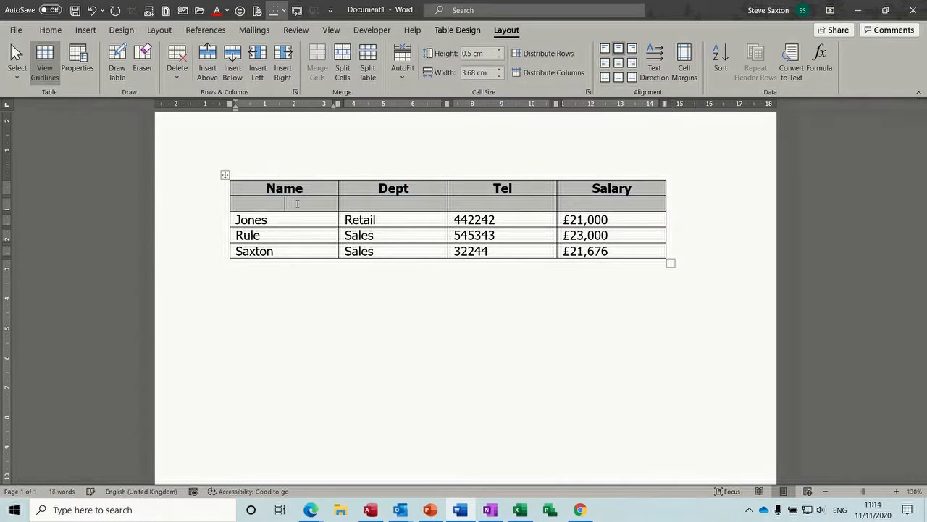
mouse_move(218, 209)
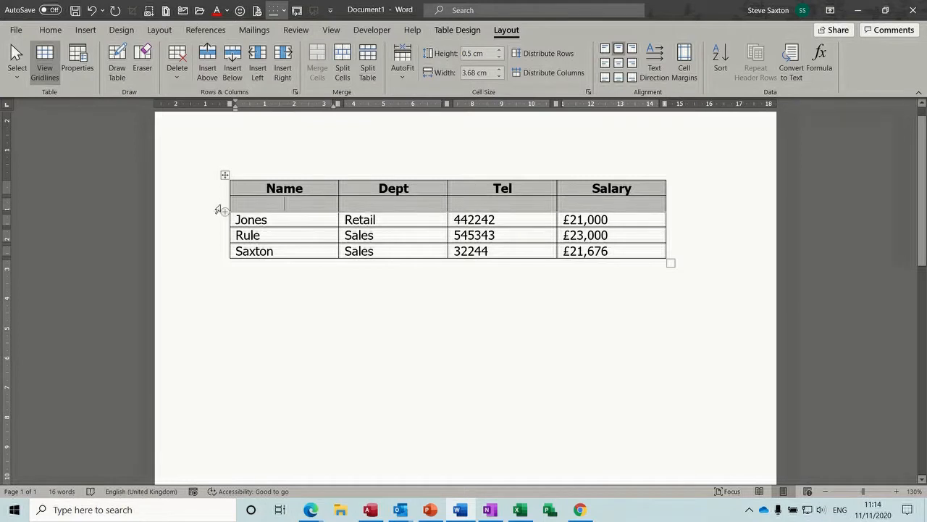
left_click(217, 208)
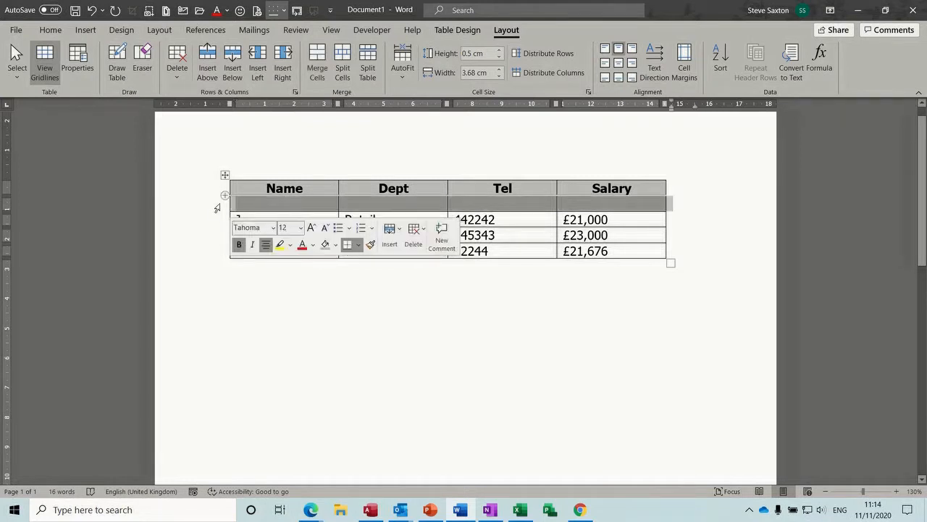
right_click(260, 202)
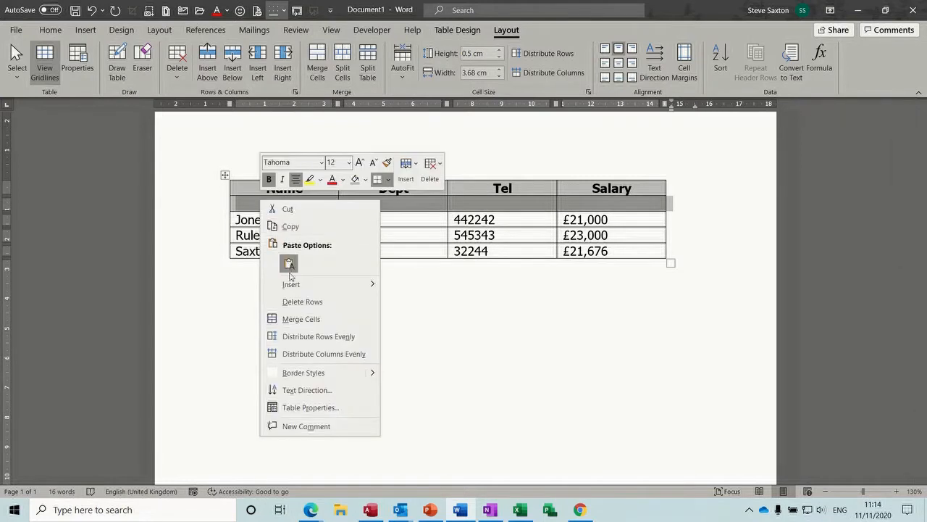
left_click(293, 301)
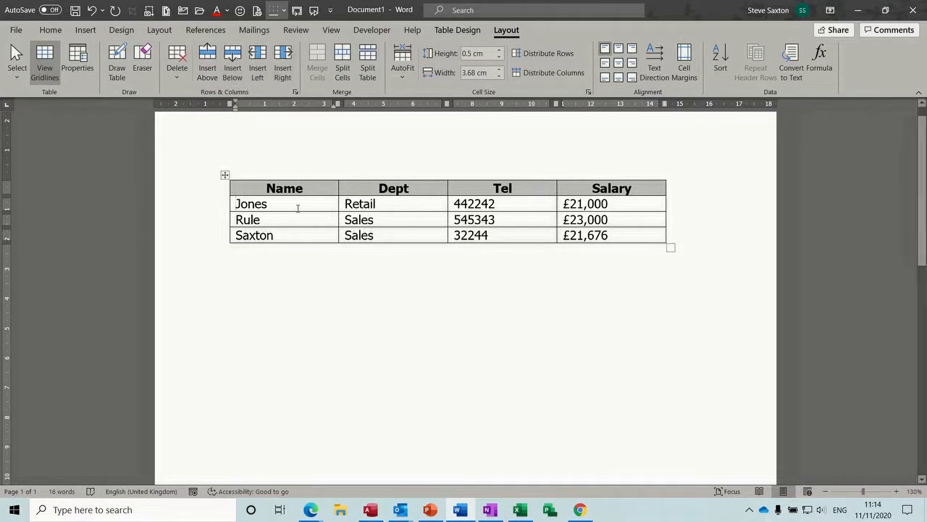
mouse_move(218, 190)
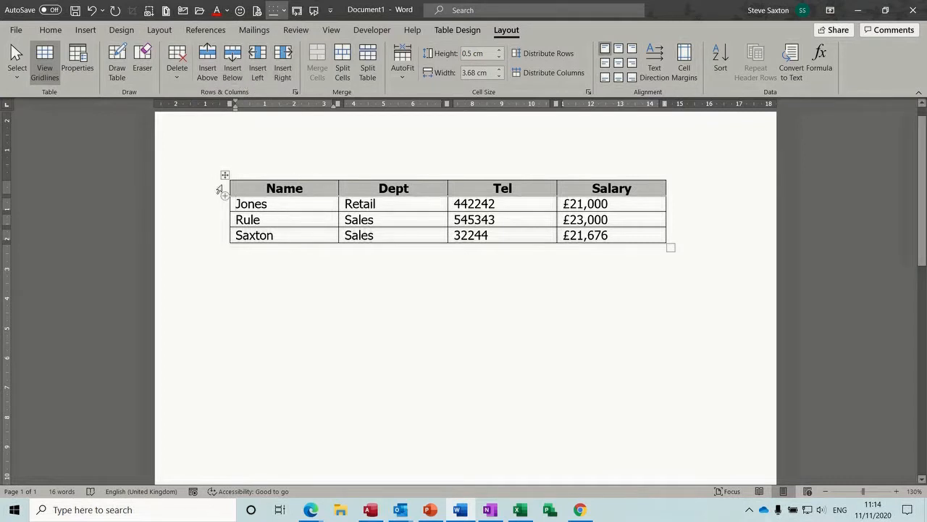
Step: Insert a new empty row above the Name, Dept, Tel, Salary header row
left_click(219, 190)
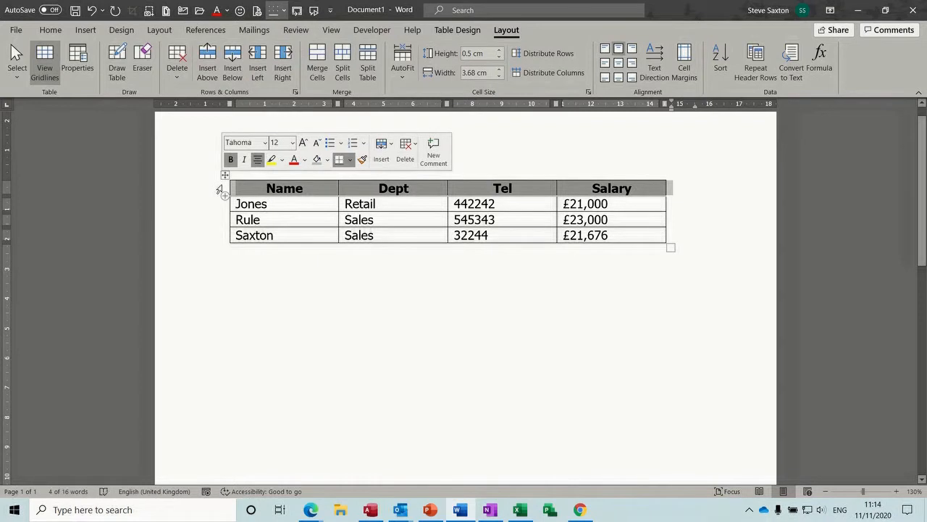
right_click(221, 189)
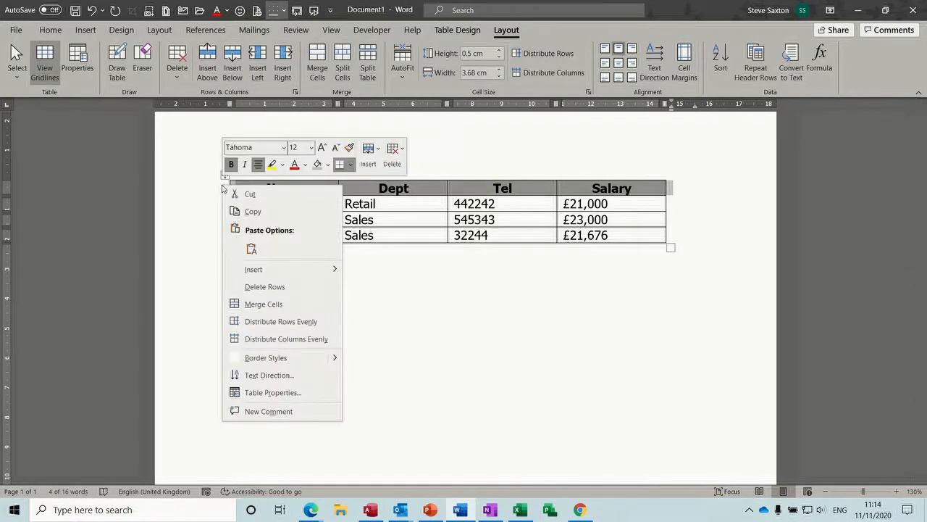
mouse_move(255, 271)
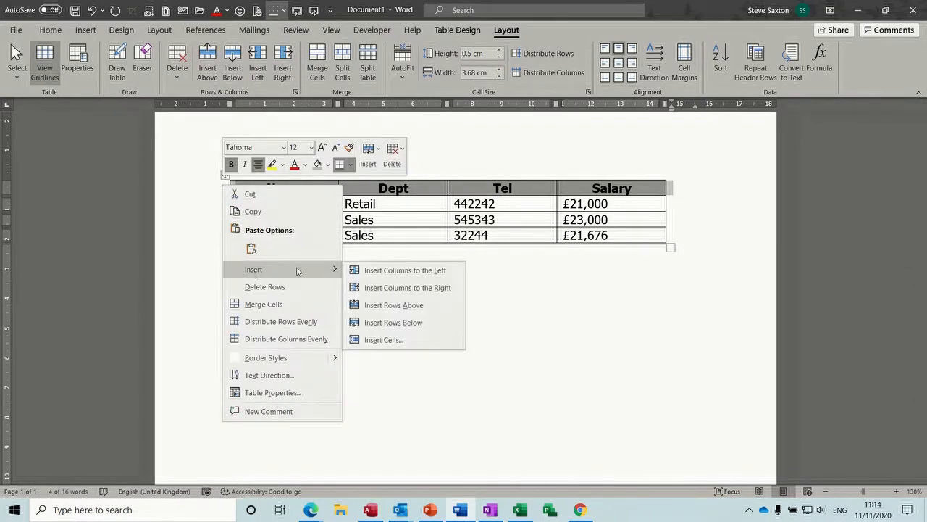
left_click(383, 305)
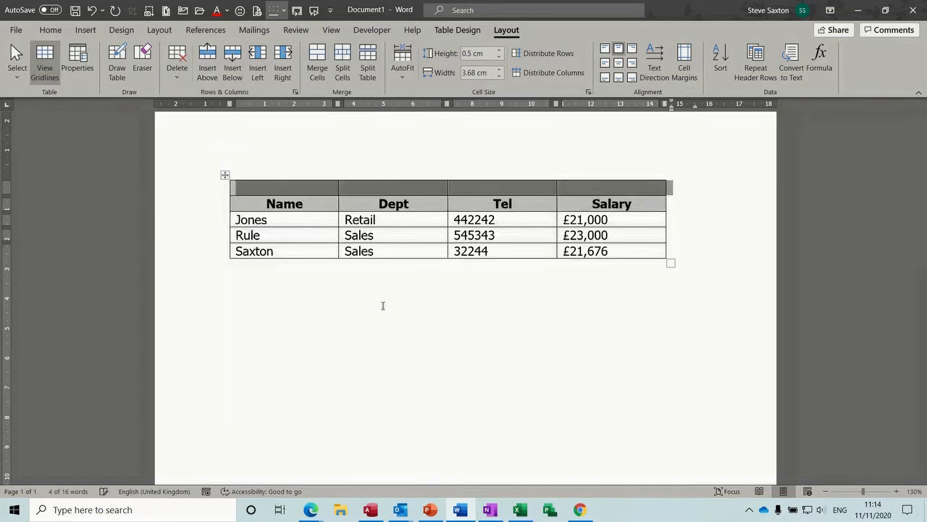
Step: Merge the new top row into one full-width cell
left_click(351, 188)
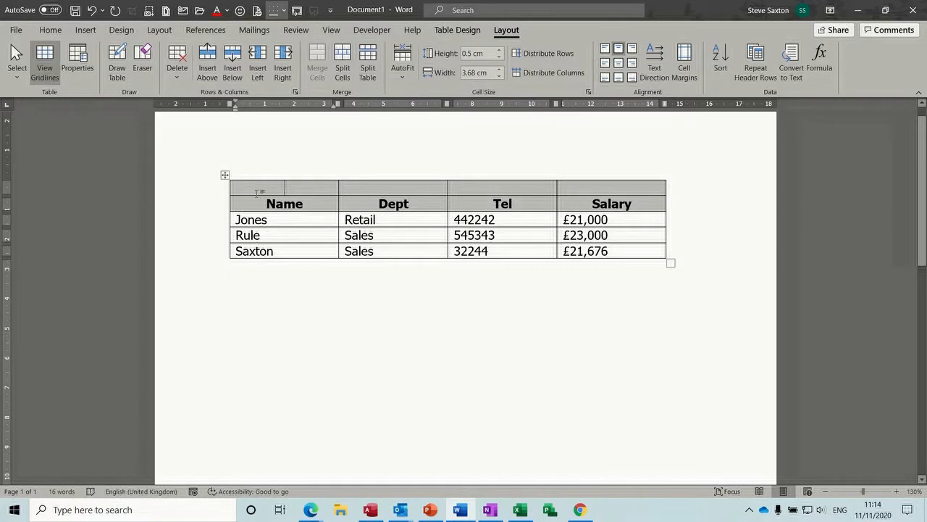
left_click(202, 191)
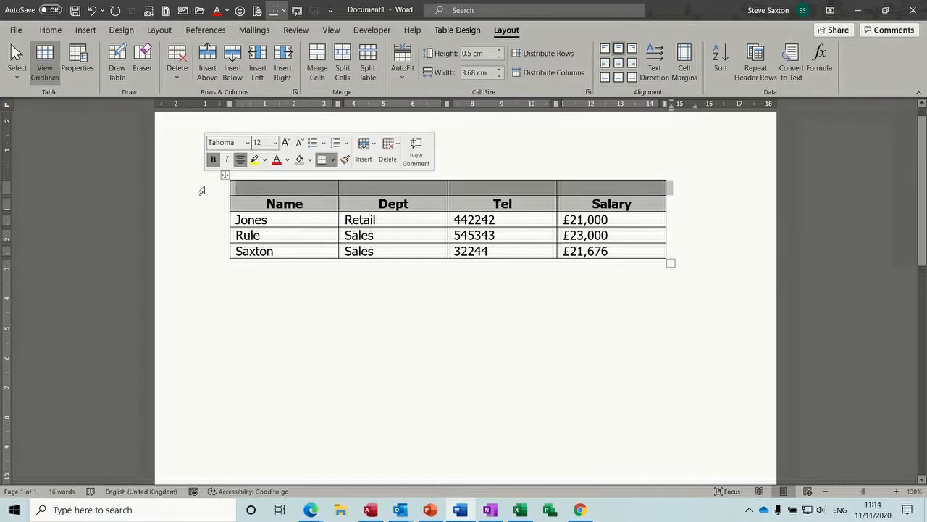
left_click(316, 56)
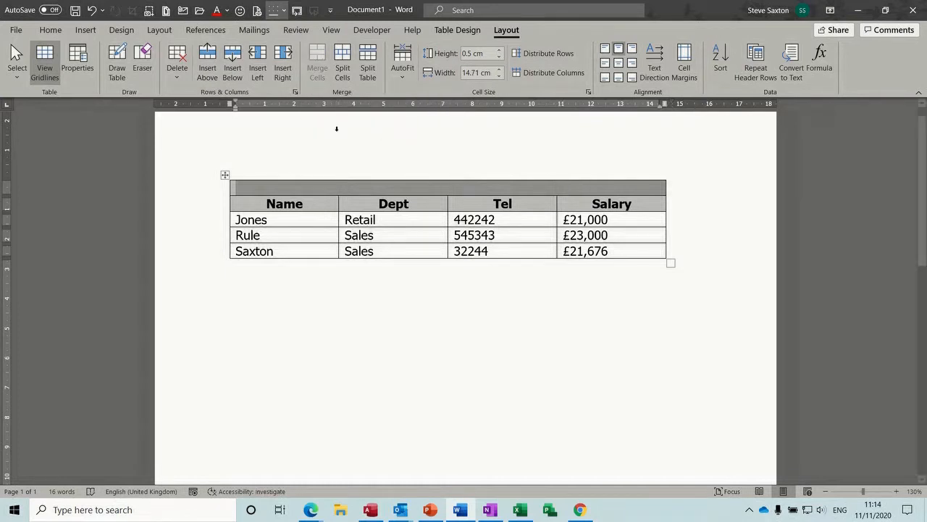
Step: Title the merged top row 'Accounts Department', correcting the lowercase d to a capital D
type("Acc")
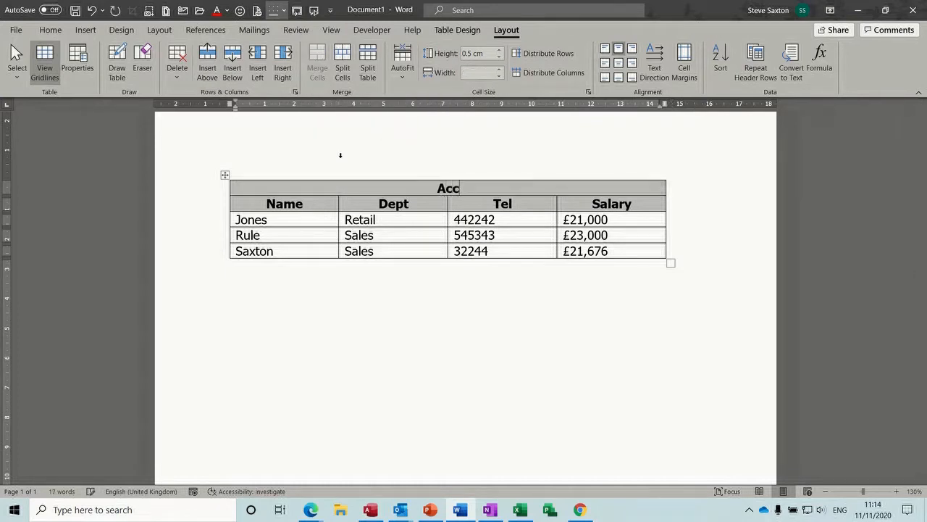
type("ounts d")
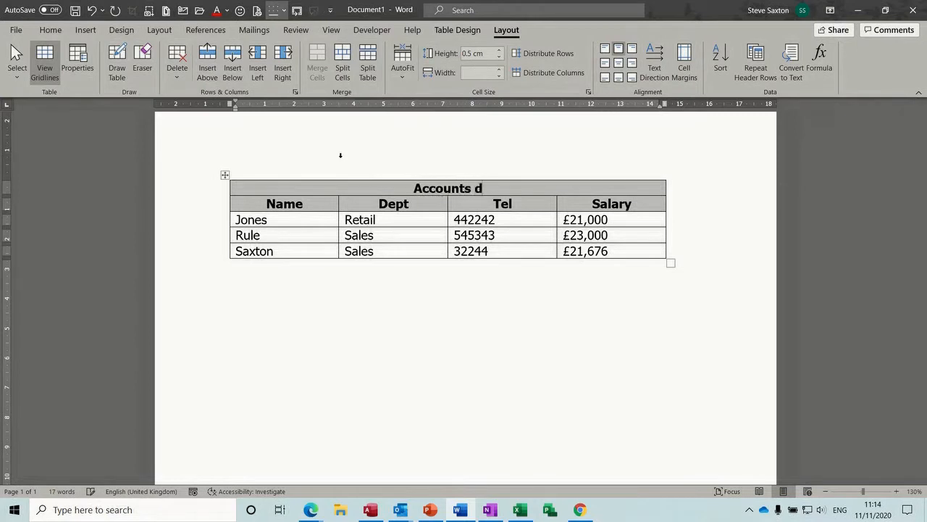
type("epartment")
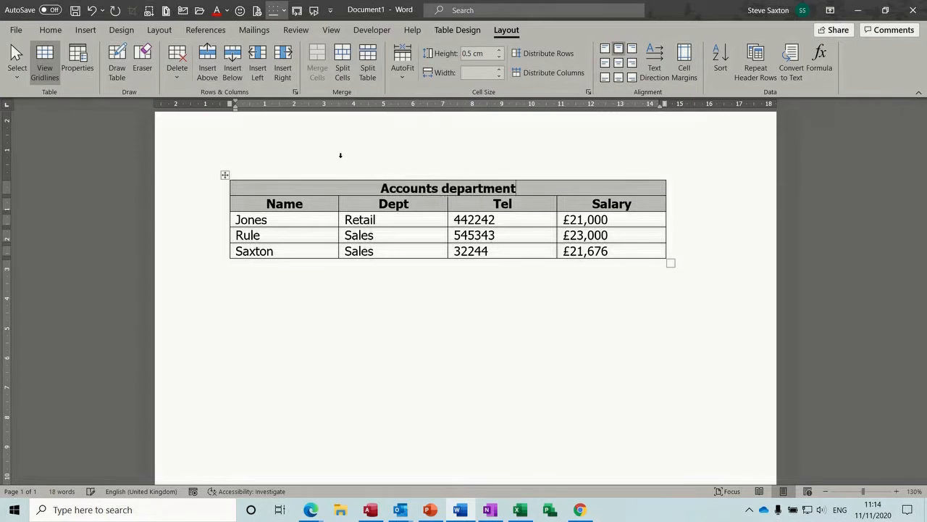
left_click(450, 190)
key("BackSpace")
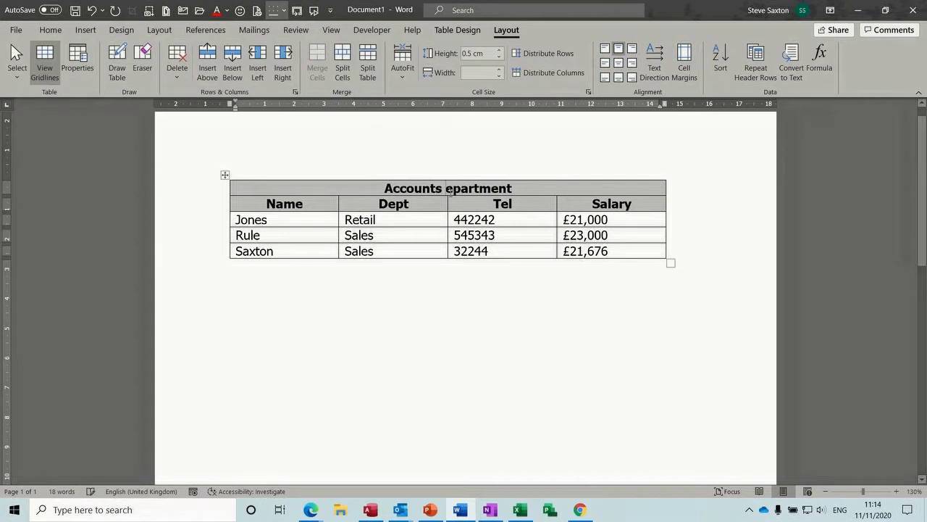
type("D")
left_click(429, 207)
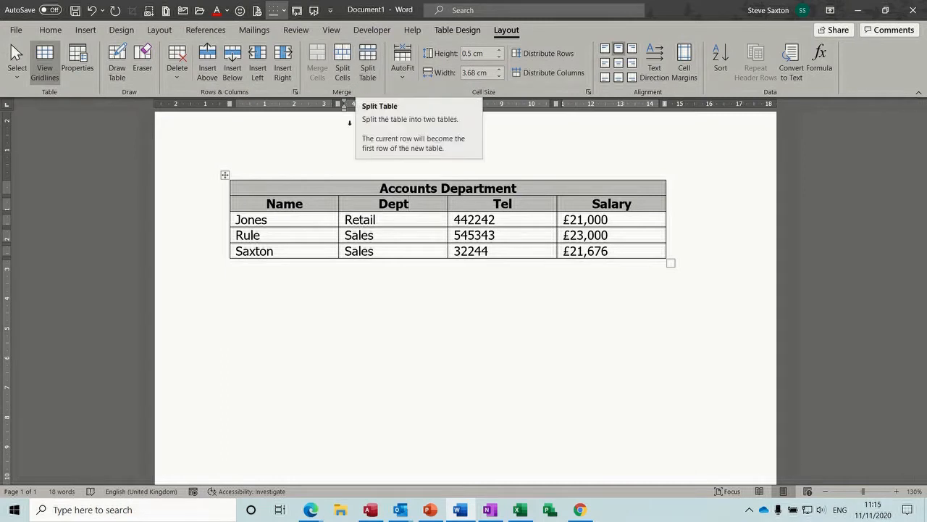
left_click(255, 204)
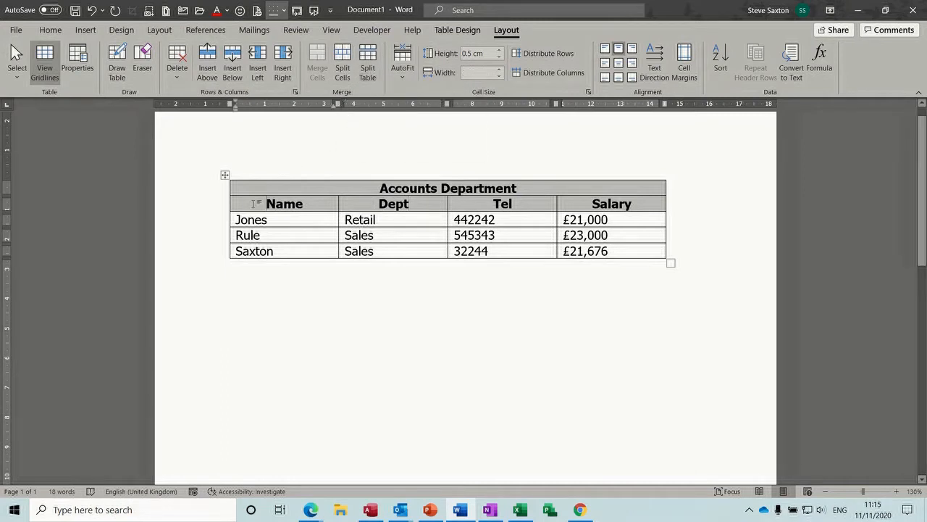
mouse_move(215, 210)
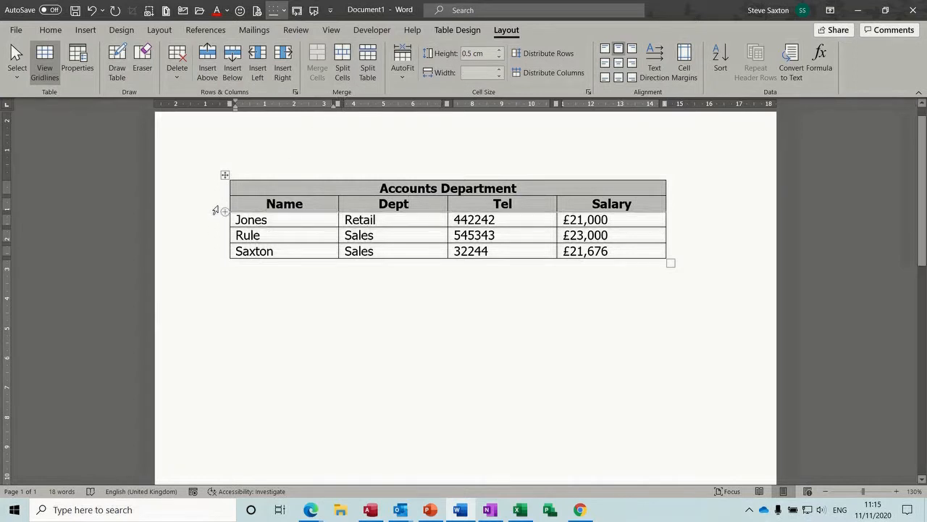
Step: Split the table below the title and type 'Staff Details 2020' on the centred line between
left_click(367, 65)
key("Return")
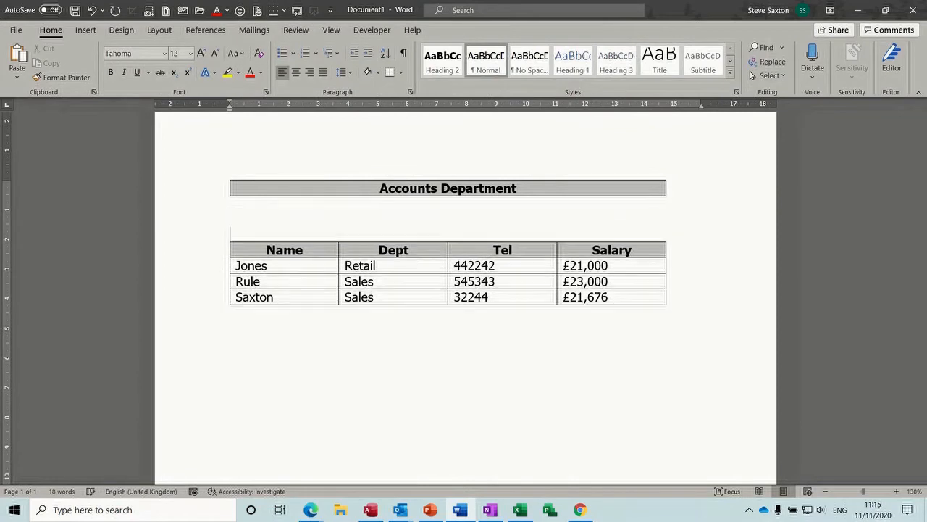
left_click(248, 219)
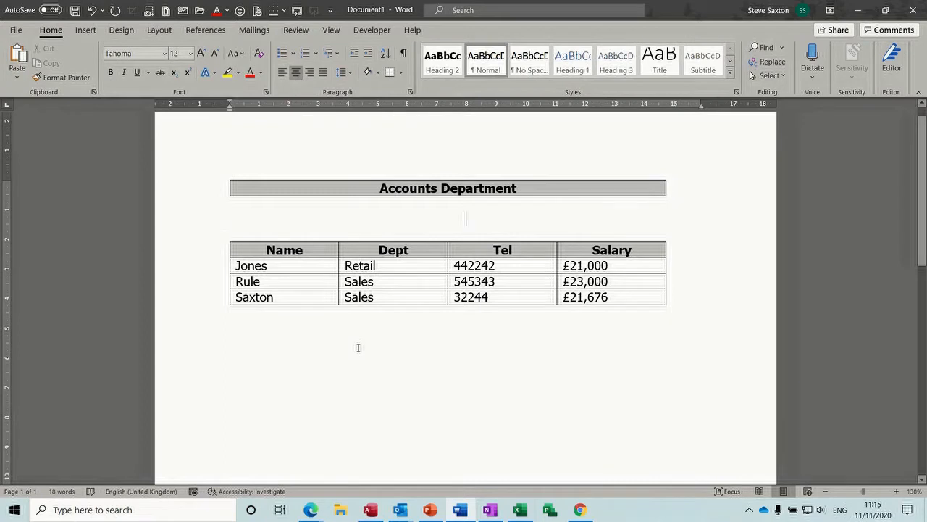
type("Staff")
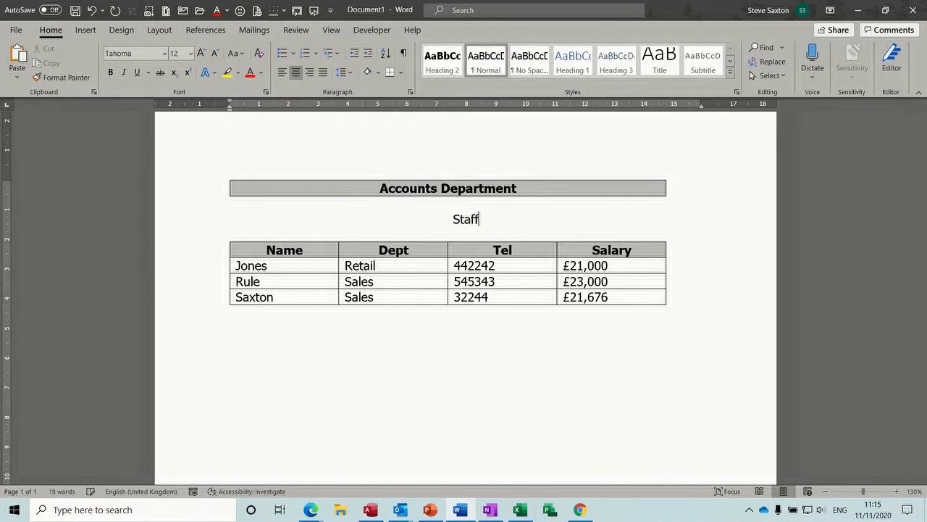
type(" Details ")
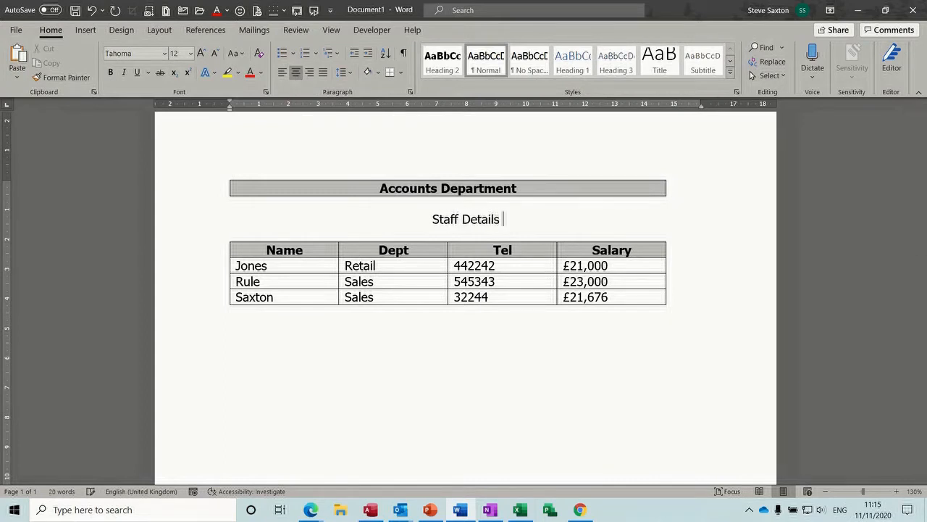
type("2020")
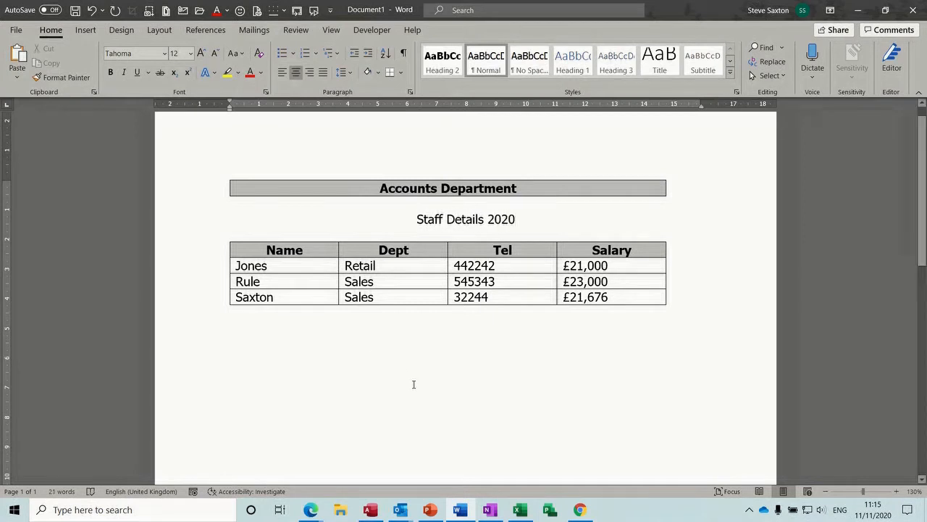
left_click(509, 281)
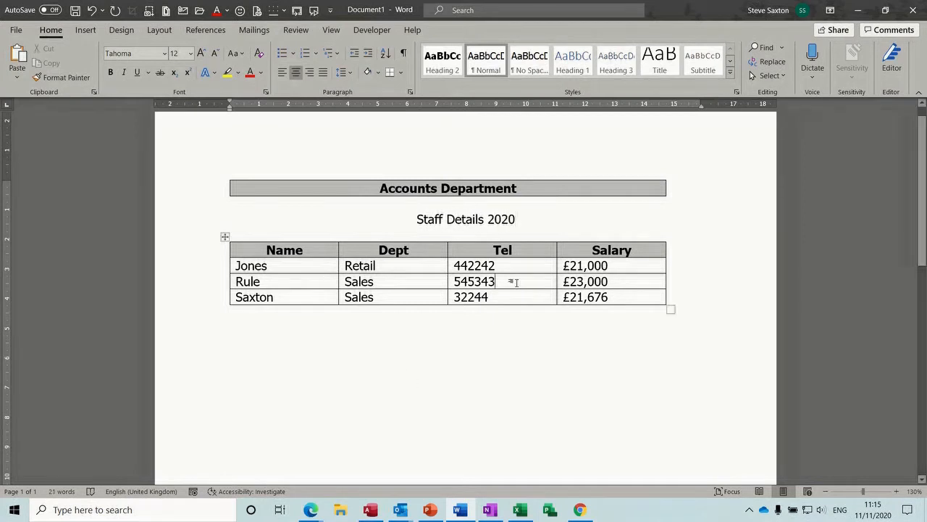
left_click(479, 219)
Step: Add a run of empty rows beneath the Saxton row from the last Salary cell
left_click(656, 186)
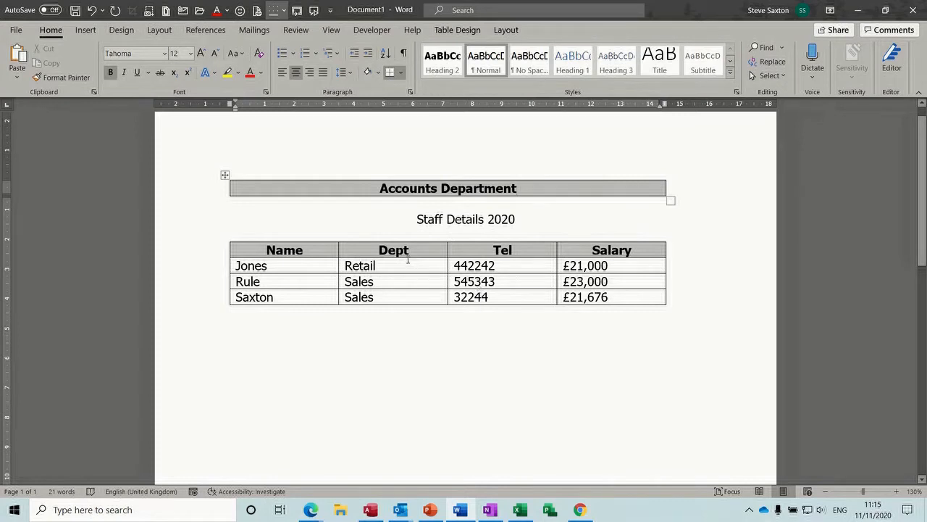
left_click(626, 296)
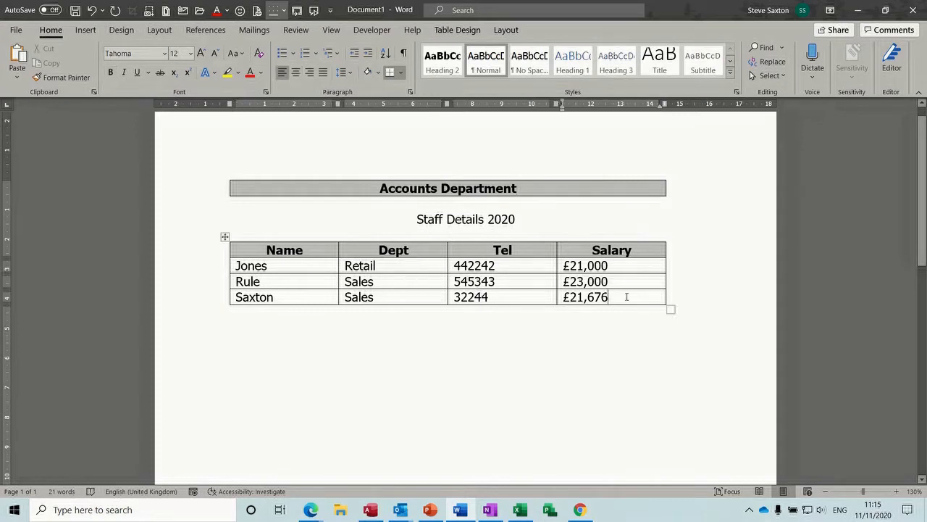
left_click(210, 252)
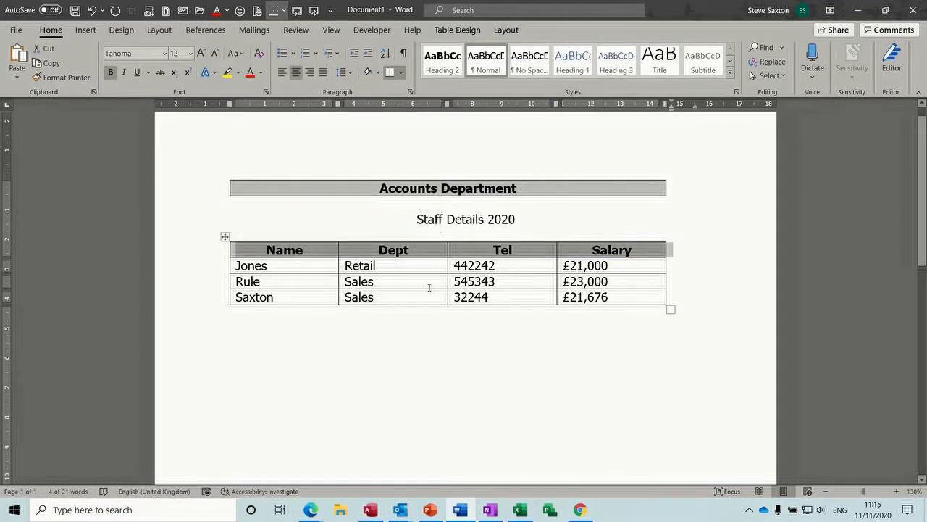
left_click(634, 293)
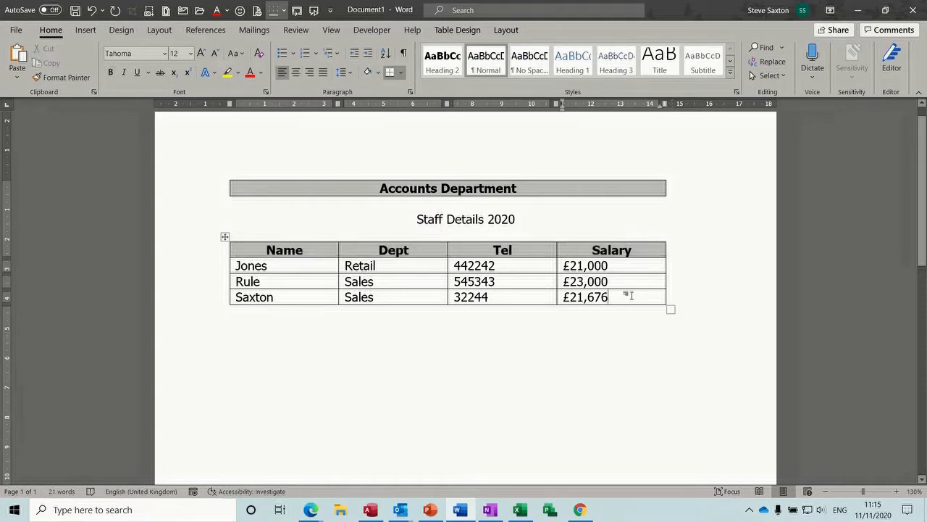
key("Tab")
key("Tab")
key("Tab")
key("Tab")
key("Tab")
key("Tab")
key("Tab")
key("Tab")
key("Tab")
key("Tab")
key("Tab")
key("Tab")
key("Tab")
key("Tab")
key("Tab")
key("Tab")
key("Tab")
key("Tab")
key("Tab")
key("Tab")
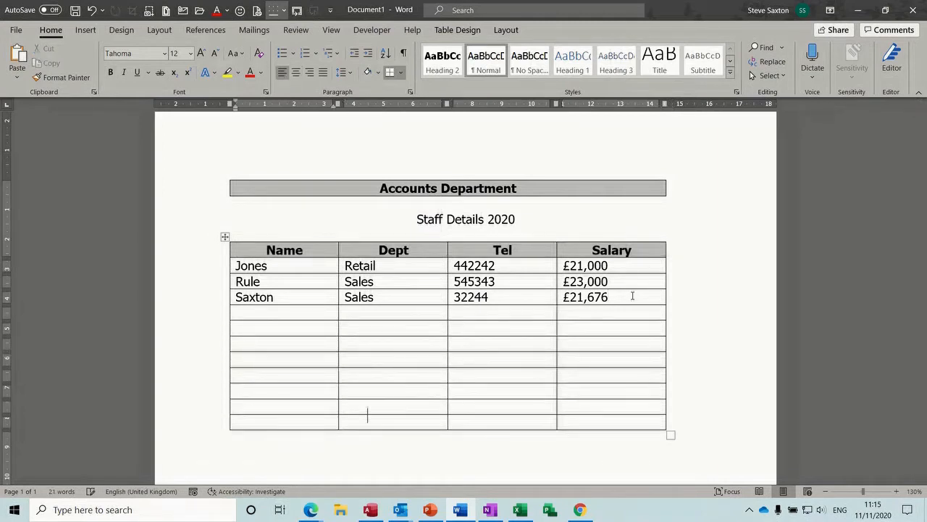
key("Tab")
key("Tab")
key("Tab")
key("Tab")
key("Tab")
key("Tab")
key("Tab")
key("Tab")
key("Tab")
key("Tab")
key("Tab")
key("Tab")
key("Tab")
key("Tab")
key("Tab")
key("Tab")
key("Tab")
key("Tab")
key("Tab")
key("Tab")
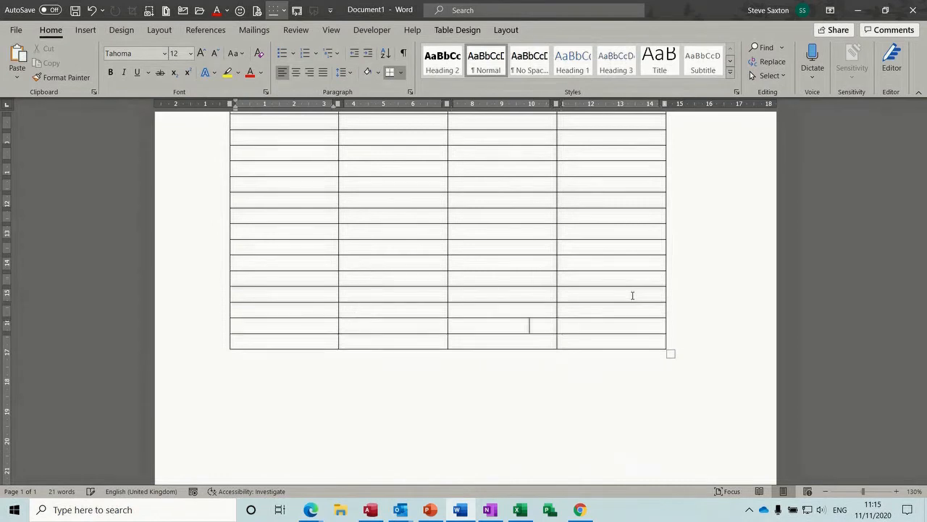
key("Tab")
key("Tab")
key("Tab")
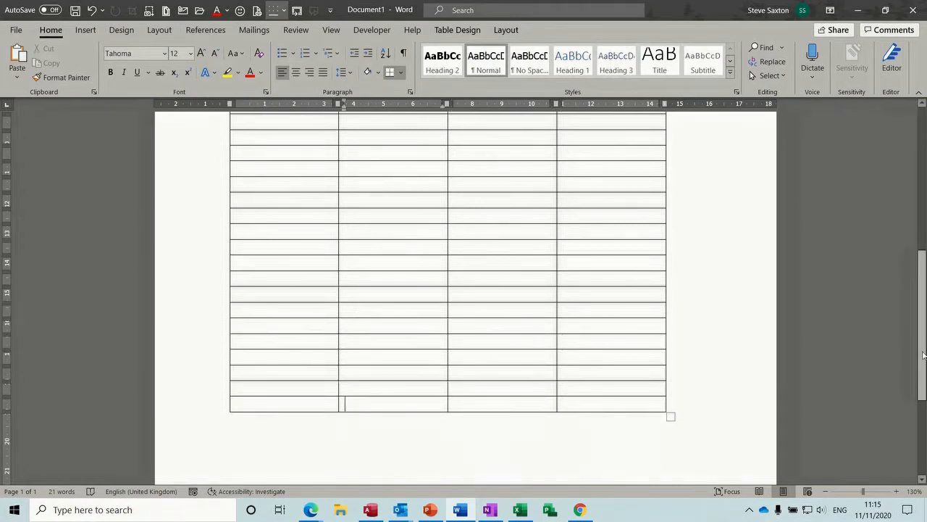
scroll(923, 355, "up", 10)
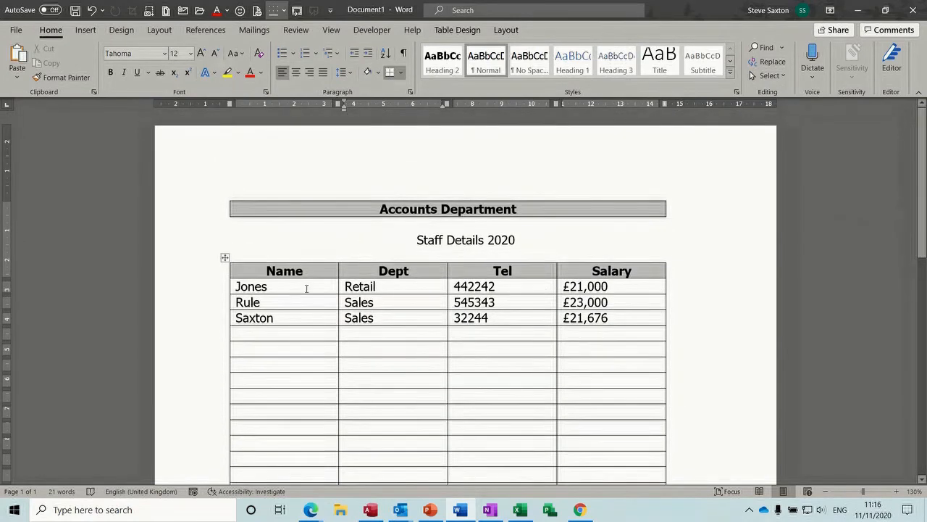
Step: Set the staff table's header row to repeat at the top of each page
left_click(211, 273)
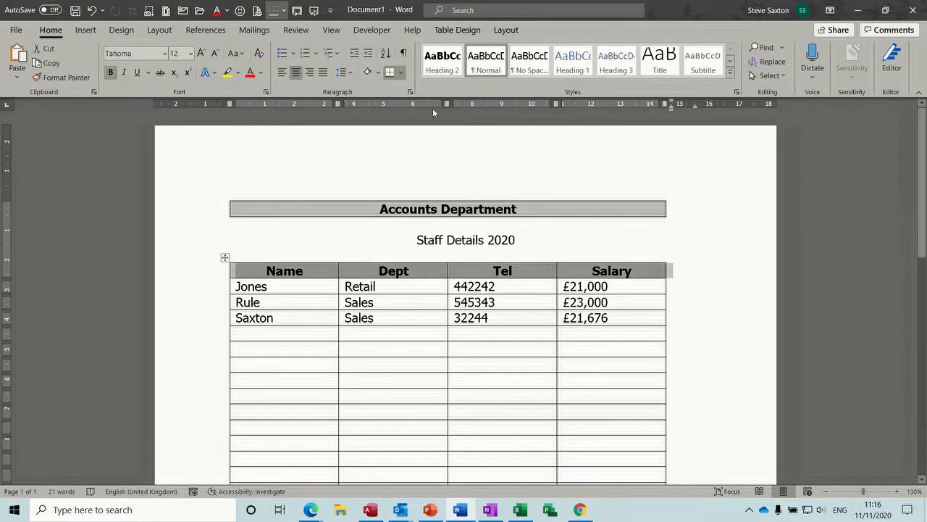
left_click(464, 31)
left_click(506, 30)
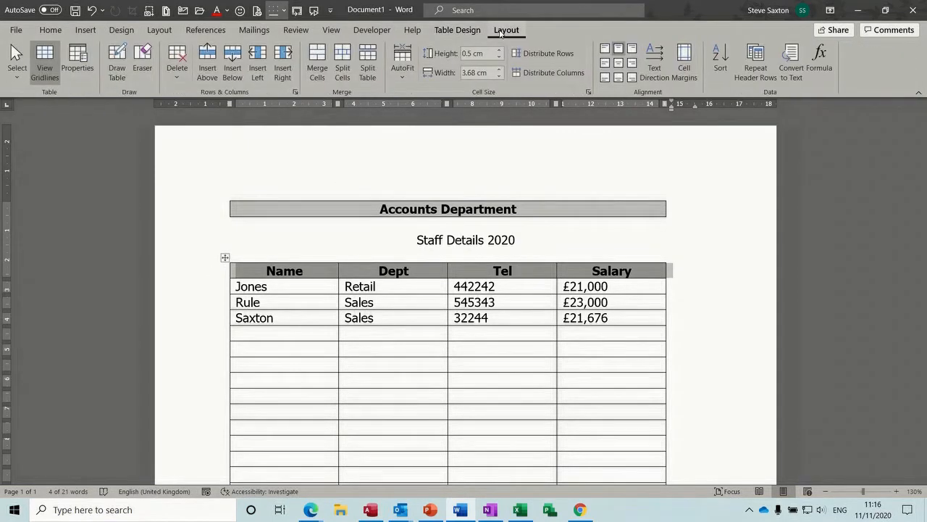
left_click(761, 61)
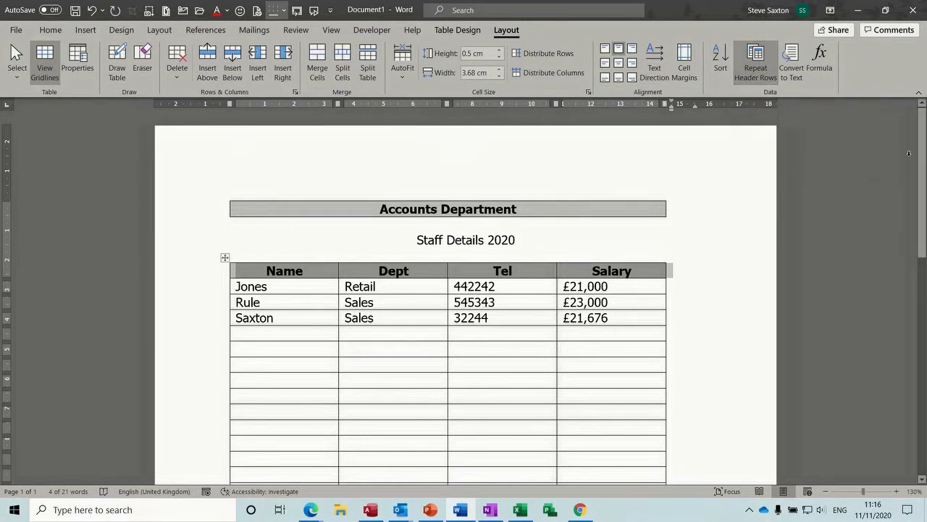
Step: Add empty rows until the table runs onto page 2 to check the repeated header
scroll(908, 153, "down", 10)
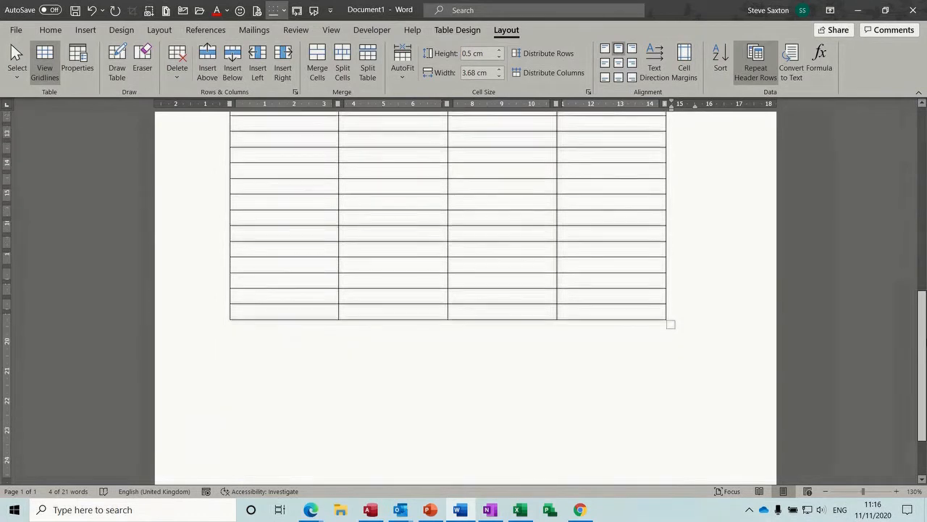
scroll(591, 343, "down", 1)
left_click(574, 301)
key("Tab")
key("Tab")
key("Tab")
key("Tab")
key("Tab")
key("Tab")
key("Tab")
key("Tab")
key("Tab")
key("Tab")
key("Tab")
key("Tab")
key("Tab")
key("Tab")
key("Tab")
key("Tab")
key("Tab")
key("Tab")
key("Tab")
key("Tab")
key("Tab")
key("Tab")
key("Tab")
key("Tab")
key("Tab")
key("Tab")
key("Tab")
key("Tab")
key("Tab")
key("Tab")
key("Tab")
key("Tab")
key("Tab")
key("Tab")
key("Tab")
key("Tab")
key("Tab")
key("Tab")
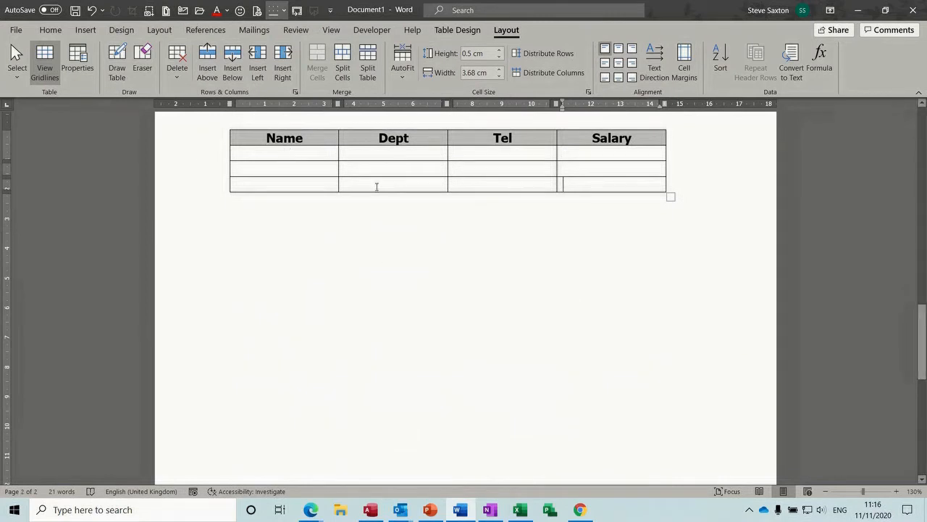
key("Tab")
key("Tab")
key("Tab")
key("Tab")
key("Tab")
key("Tab")
key("Tab")
key("Tab")
key("Tab")
key("Tab")
key("Tab")
key("Tab")
key("Tab")
key("Tab")
key("Tab")
key("Tab")
key("Tab")
key("Tab")
key("Tab")
key("Tab")
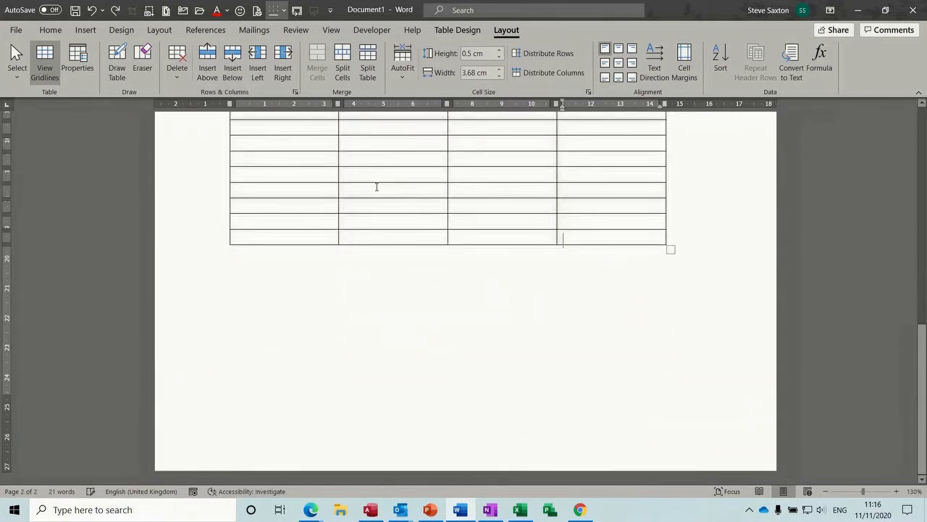
key("Tab")
key("Tab")
key("Tab")
key("Tab")
key("Tab")
key("Tab")
key("Tab")
key("Tab")
key("Tab")
key("Tab")
key("Tab")
key("Tab")
key("Tab")
key("Tab")
key("Tab")
key("Tab")
key("Tab")
key("Tab")
key("Tab")
key("Tab")
Step: Undo the extra empty rows so the table ends at the Saxton row again
key("ctrl+z")
key("ctrl+z")
key("ctrl+z")
key("ctrl+z")
key("ctrl+z")
key("ctrl+z")
key("ctrl+z")
key("ctrl+z")
key("ctrl+z")
key("ctrl+z")
key("ctrl+z")
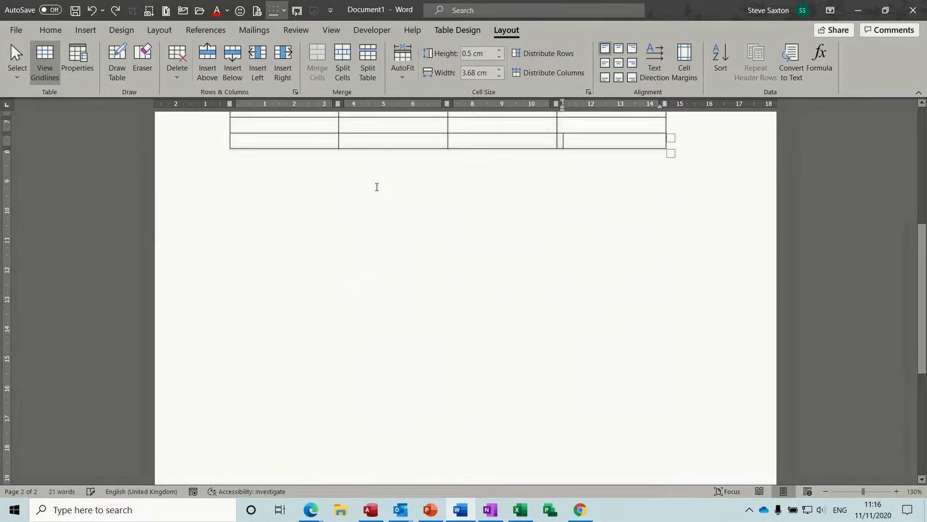
key("ctrl+z")
key("ctrl+z")
key("ctrl+z")
key("ctrl+z")
key("ctrl+z")
key("ctrl+z")
key("ctrl+z")
key("ctrl+z")
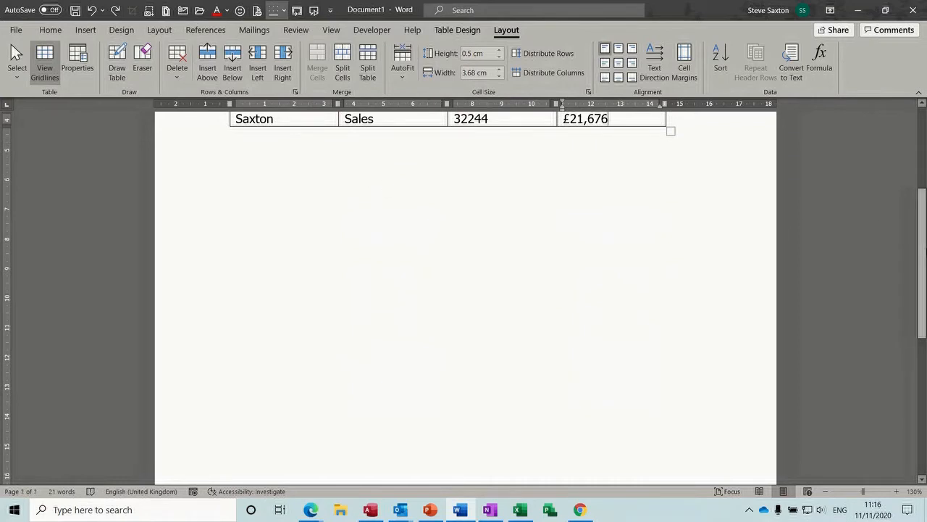
scroll(925, 260, "up", 3)
scroll(318, 244, "up", 1)
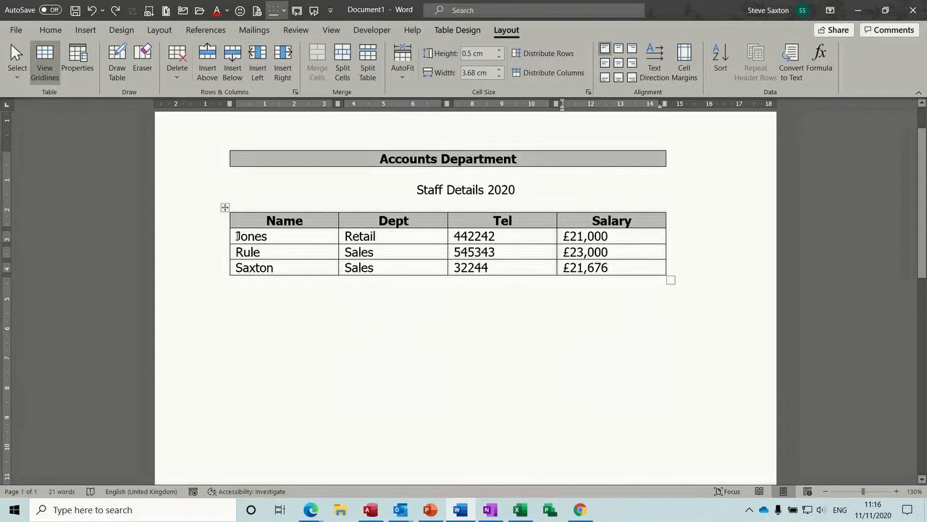
left_click_drag(237, 236, 598, 265)
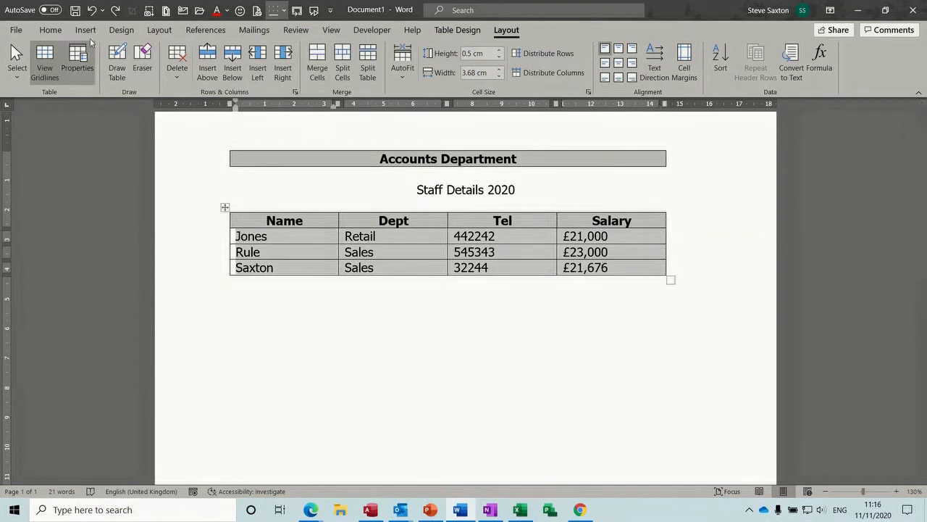
left_click(51, 31)
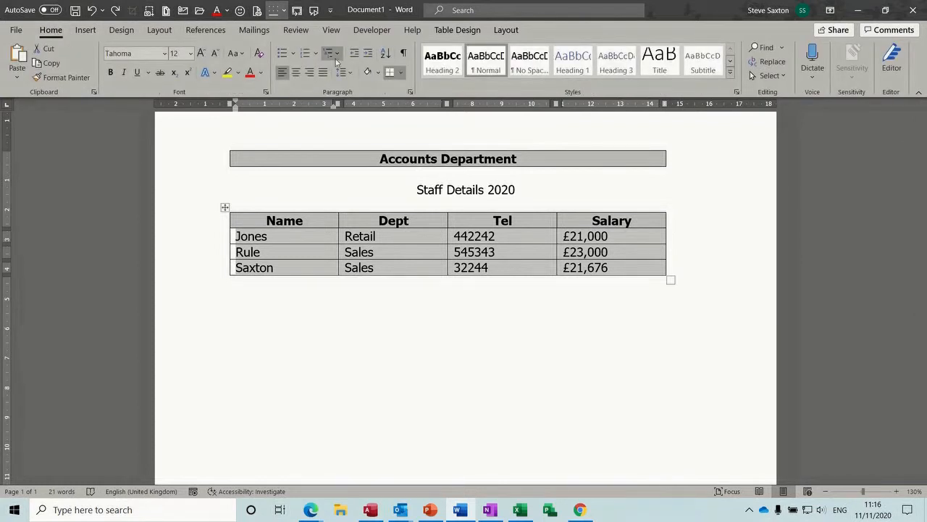
Step: Apply 1–3 numbering to only the Jones, Rule and Saxton cells of the Name column
left_click(305, 53)
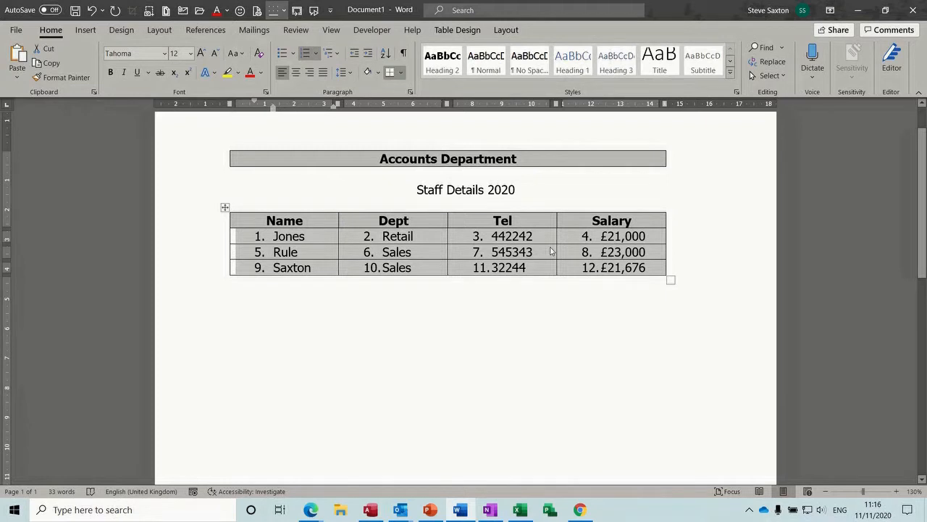
key("ctrl+z")
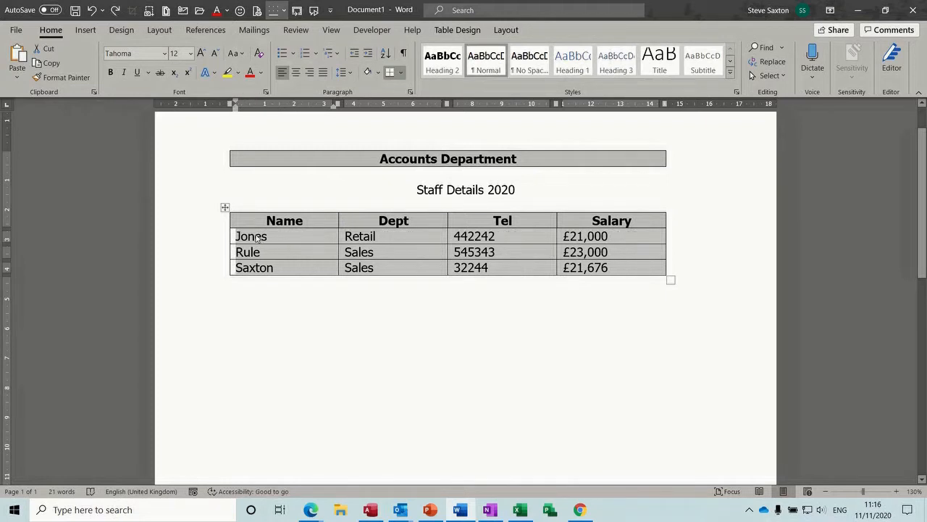
left_click(256, 239)
left_click_drag(236, 236, 262, 265)
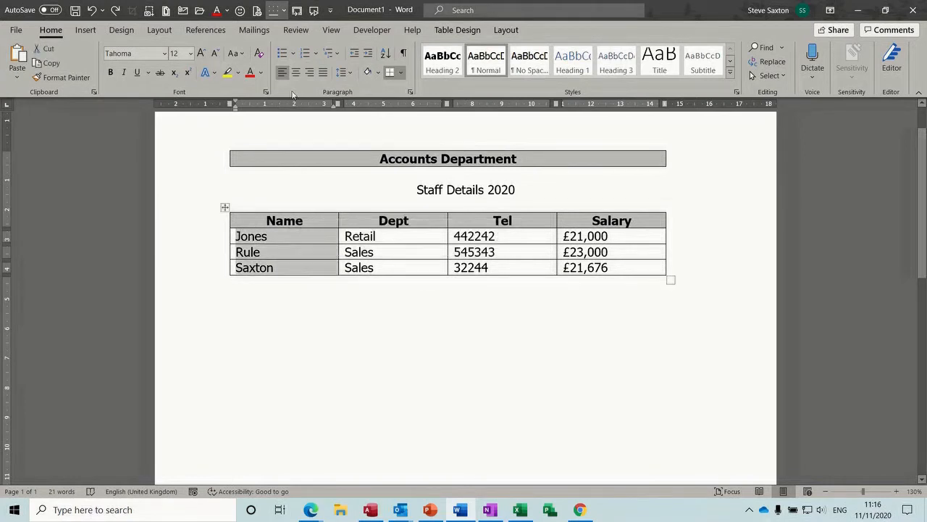
left_click(305, 53)
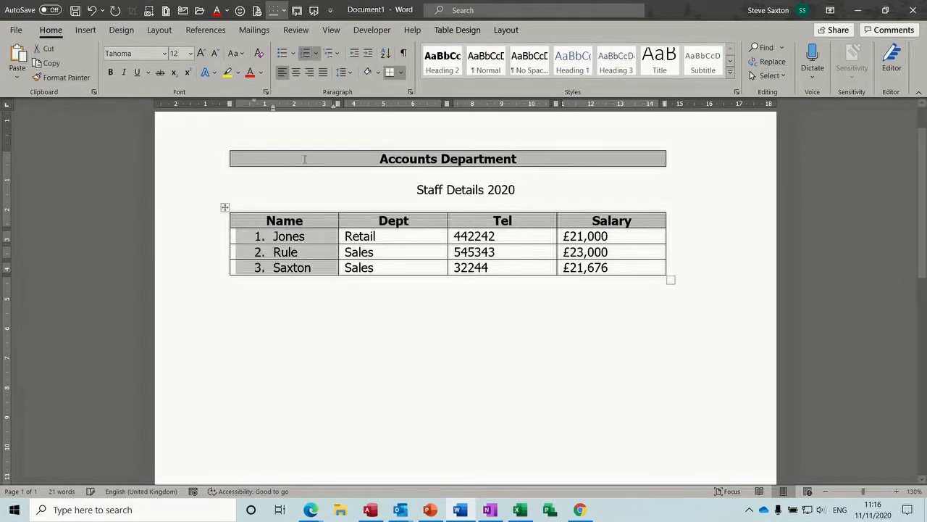
left_click(304, 250)
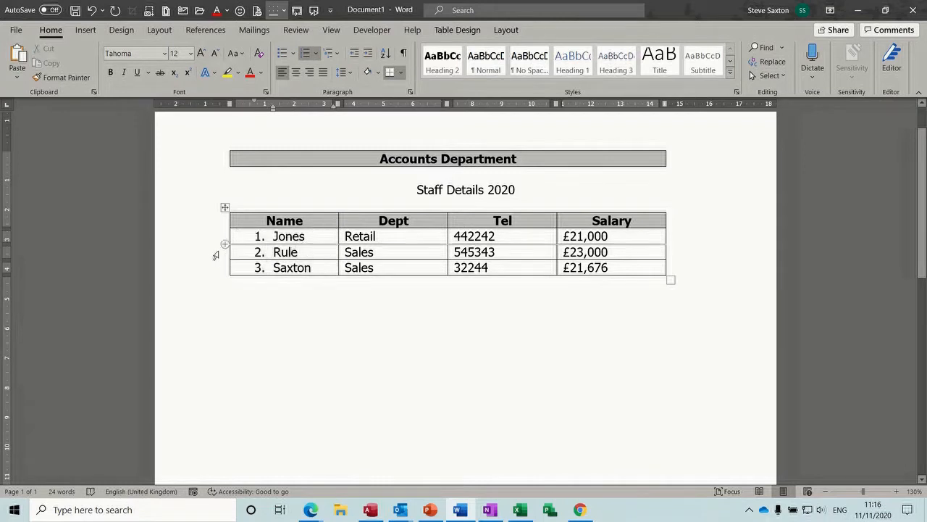
left_click(210, 254)
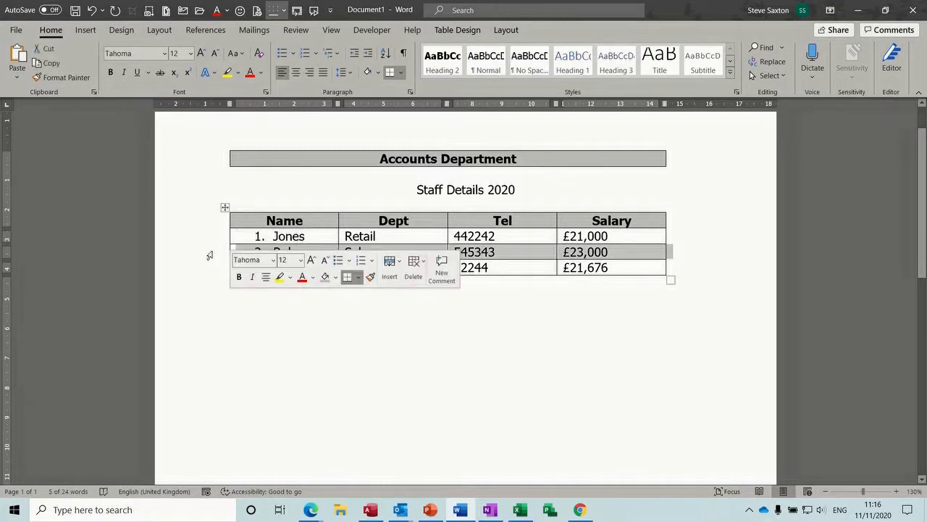
Step: Move the Rule row above Jones, then nudge the Retail cell's first-line indent
left_click_drag(255, 252, 255, 239)
left_click(246, 265)
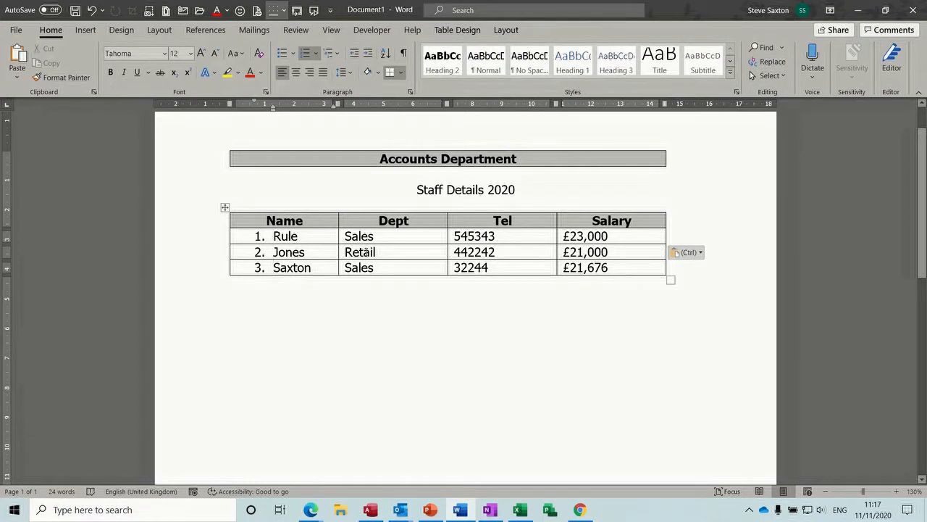
left_click(392, 252)
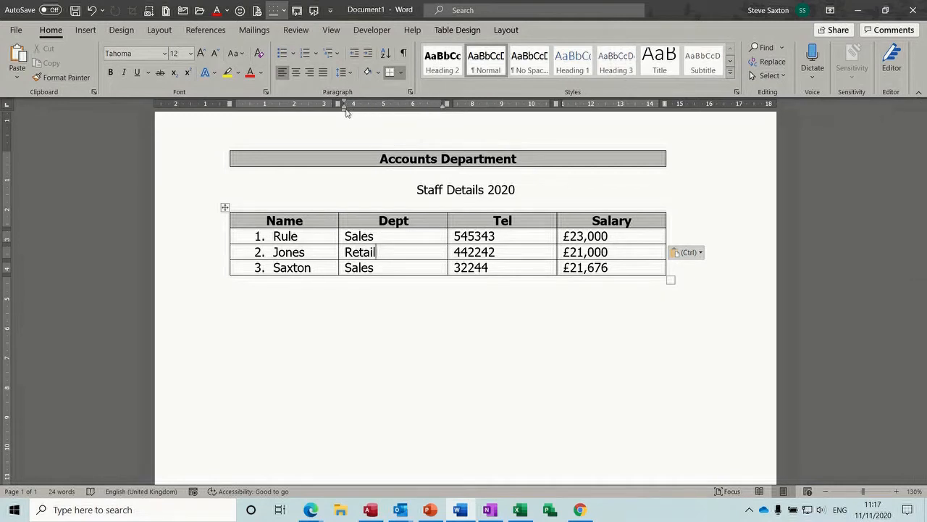
mouse_move(345, 112)
left_mouse_down()
mouse_move(362, 112)
mouse_move(344, 113)
left_mouse_up()
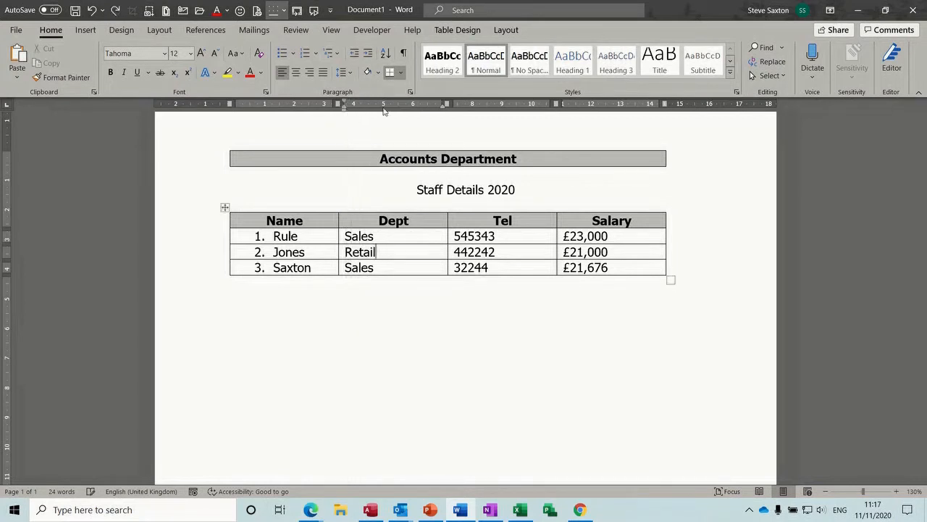
mouse_move(444, 109)
left_mouse_down()
mouse_move(420, 114)
mouse_move(441, 114)
left_mouse_up()
left_click(8, 107)
left_click(399, 109)
left_click(399, 109)
left_click(9, 106)
key("Tab")
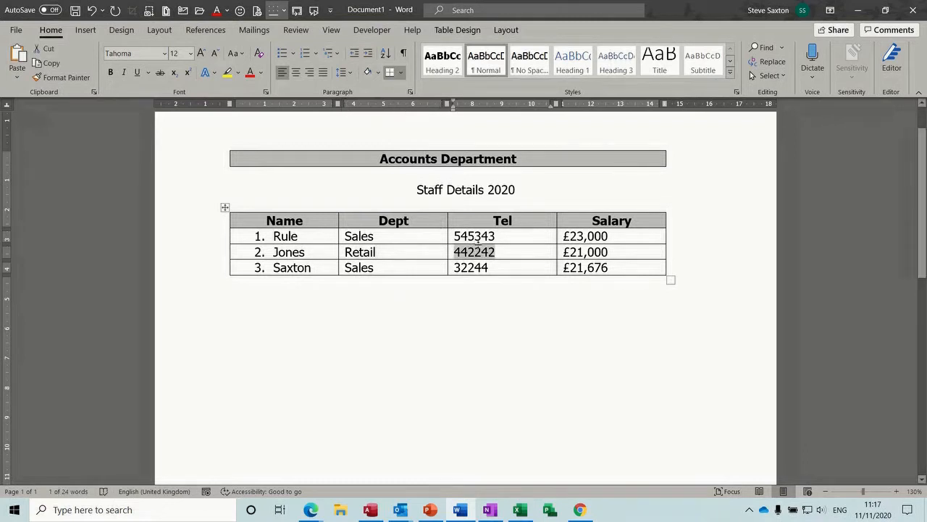
left_click(382, 252)
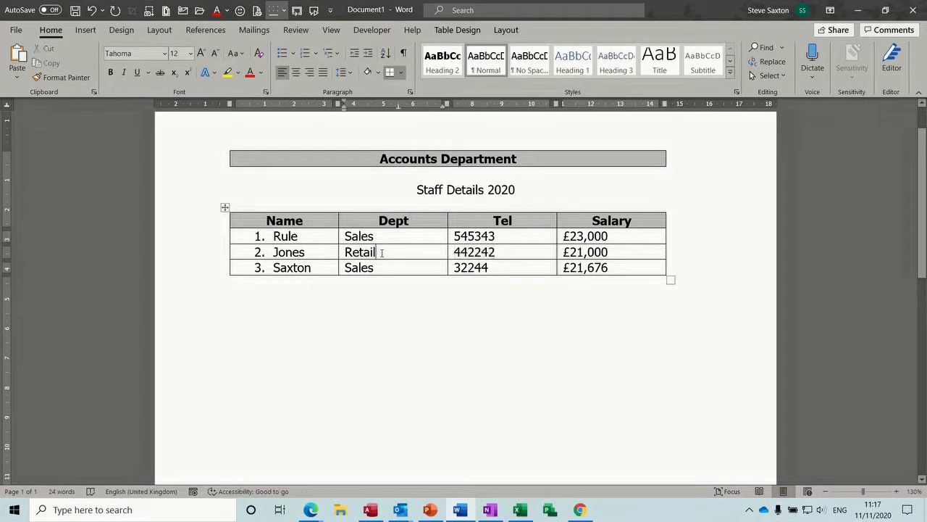
left_click(346, 251)
key("Tab")
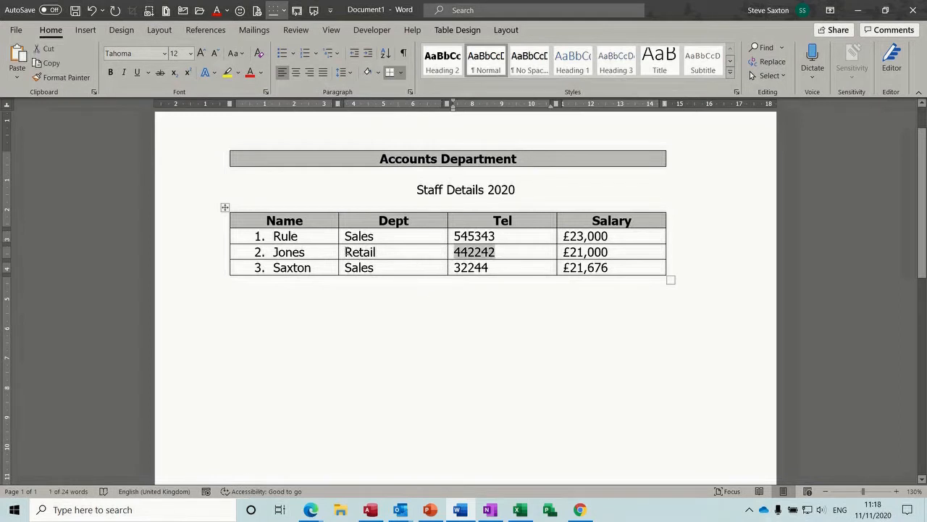
left_click(346, 252)
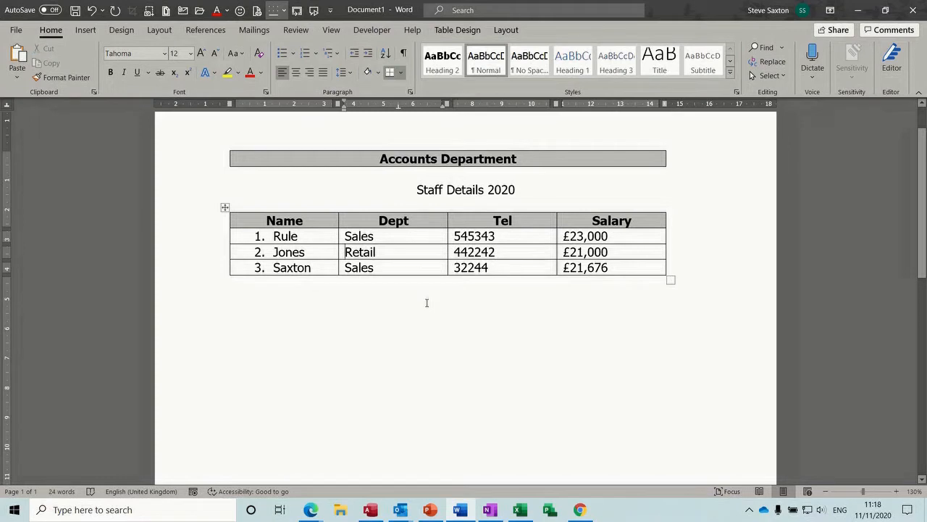
key("ctrl+Tab")
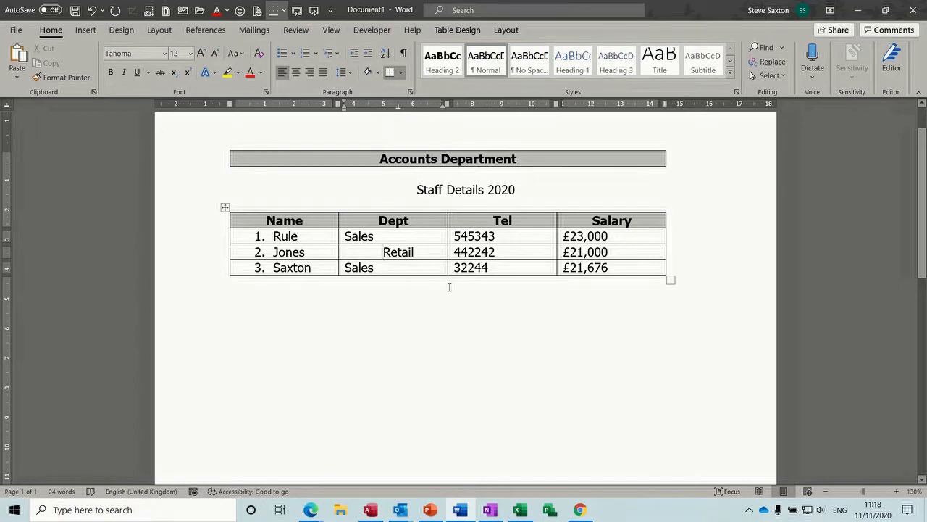
key("BackSpace")
key("Tab")
key("Tab")
key("Tab")
key("Tab")
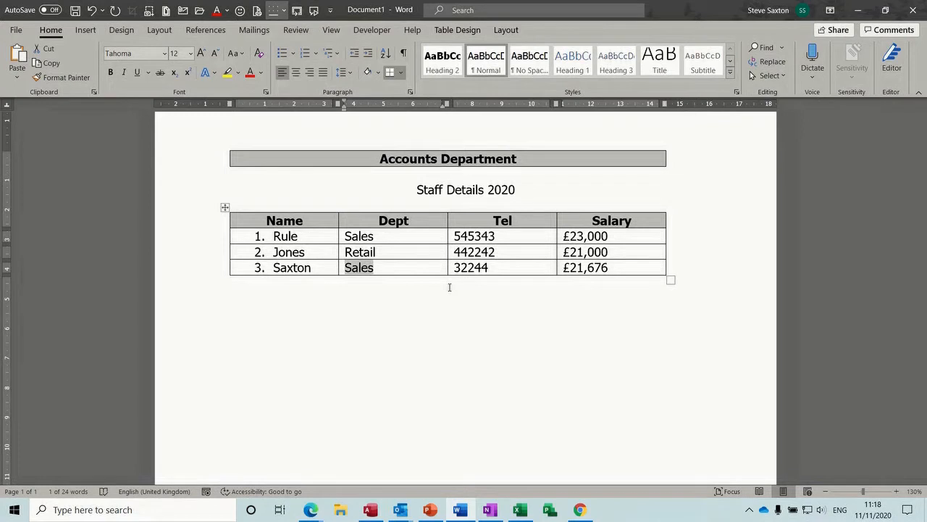
left_click(347, 250)
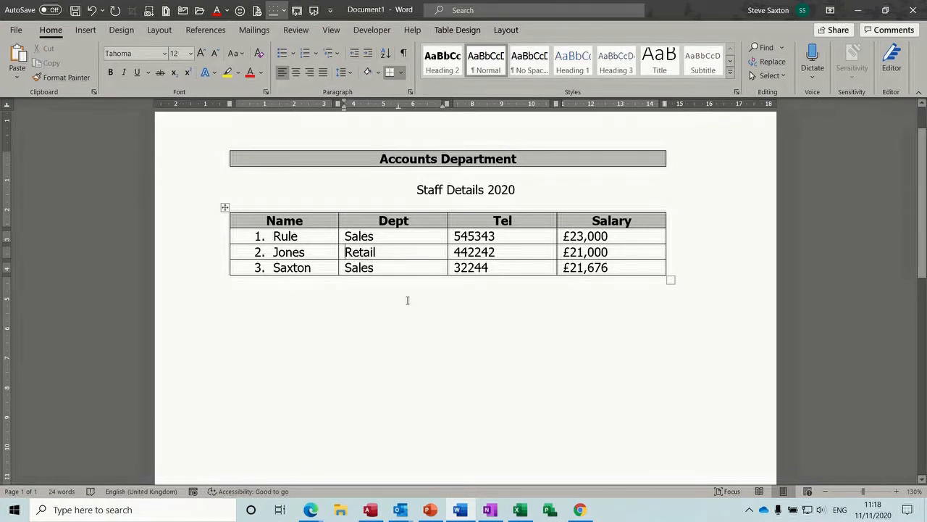
key("ctrl+Tab")
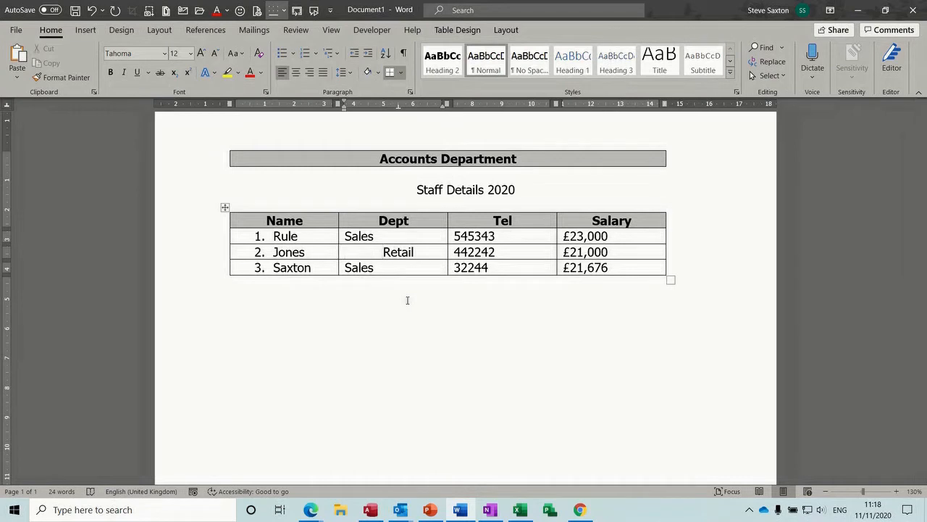
key("Tab")
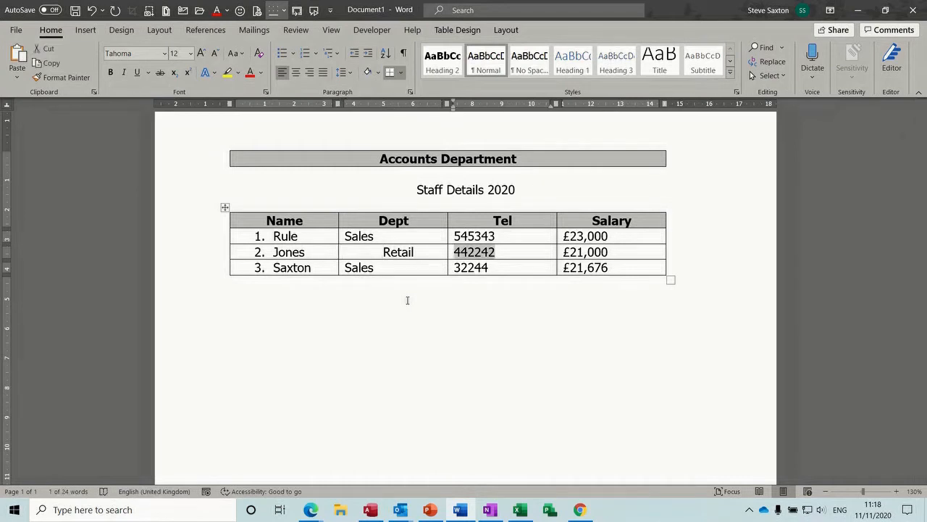
key("Tab")
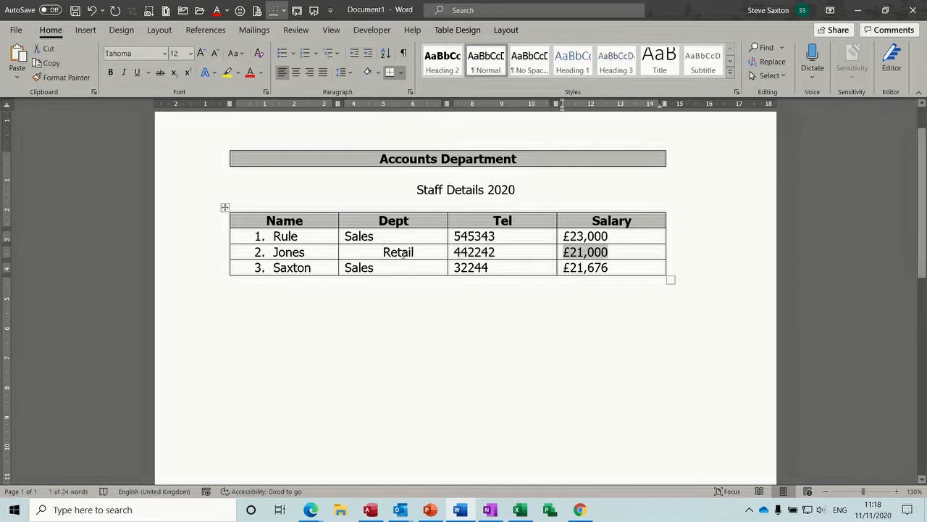
left_click(384, 252)
key("BackSpace")
key("BackSpace")
key("BackSpace")
key("BackSpace")
key("BackSpace")
key("BackSpace")
key("BackSpace")
key("BackSpace")
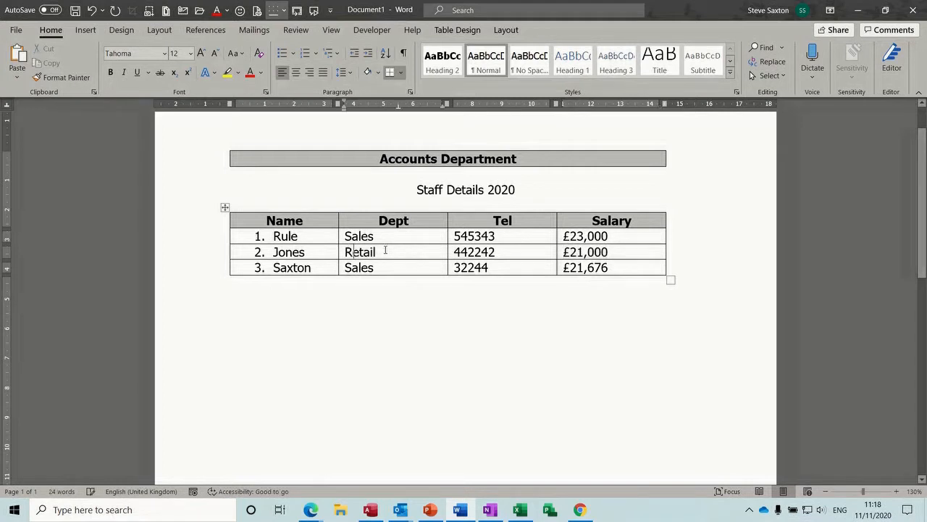
left_click(395, 254)
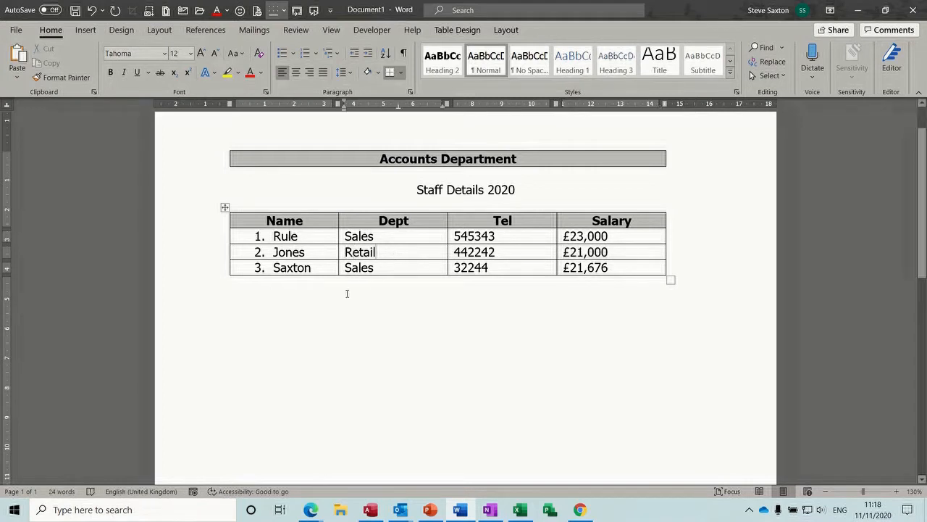
left_click(286, 306)
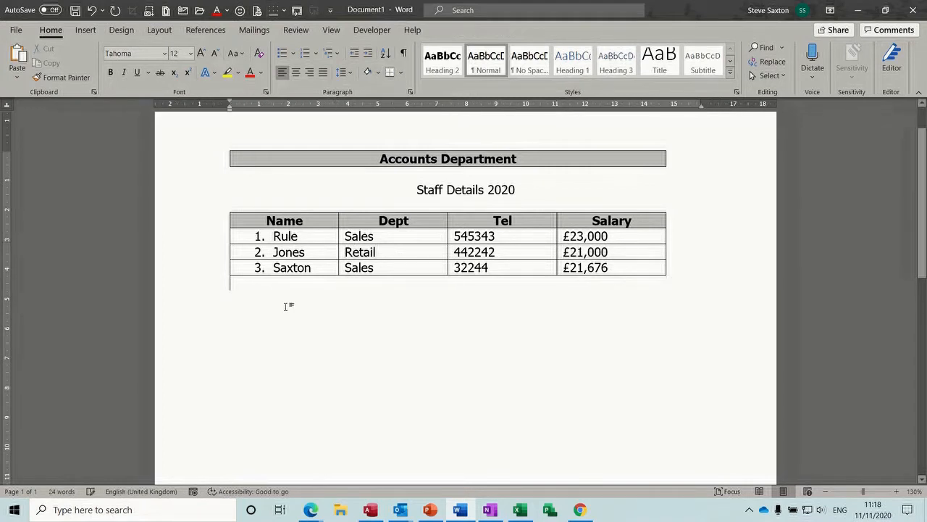
left_click(393, 241)
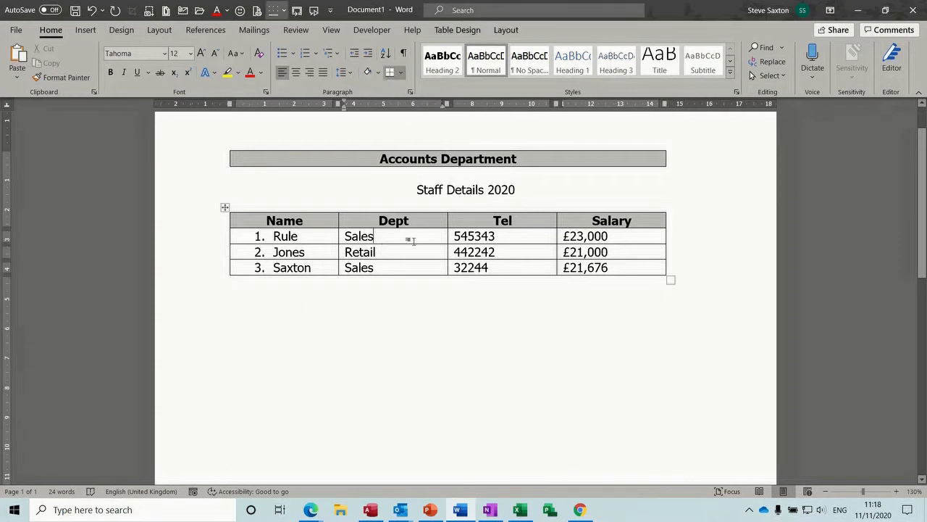
Step: Give Rule's Sales cell dark blue-grey shading and the 442242 cell yellow shading
left_click(458, 30)
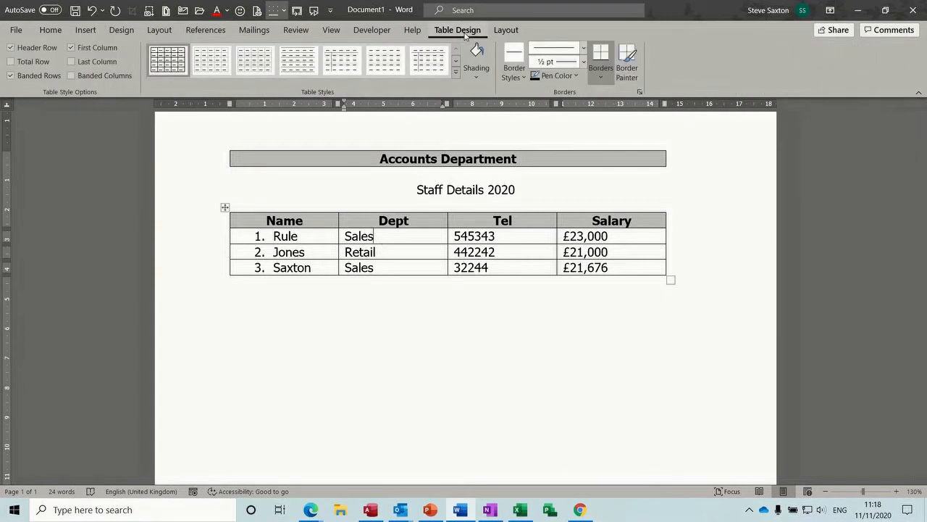
left_click(477, 79)
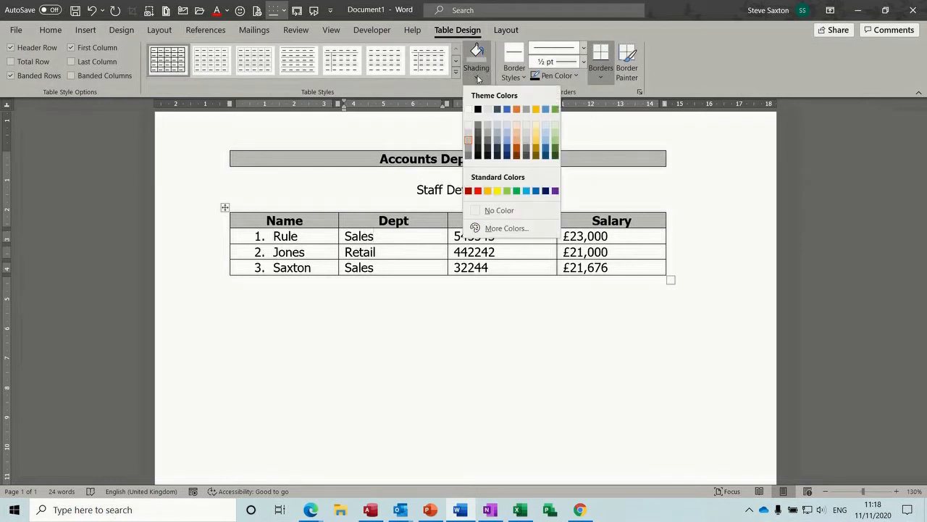
left_click(497, 108)
left_click(475, 251)
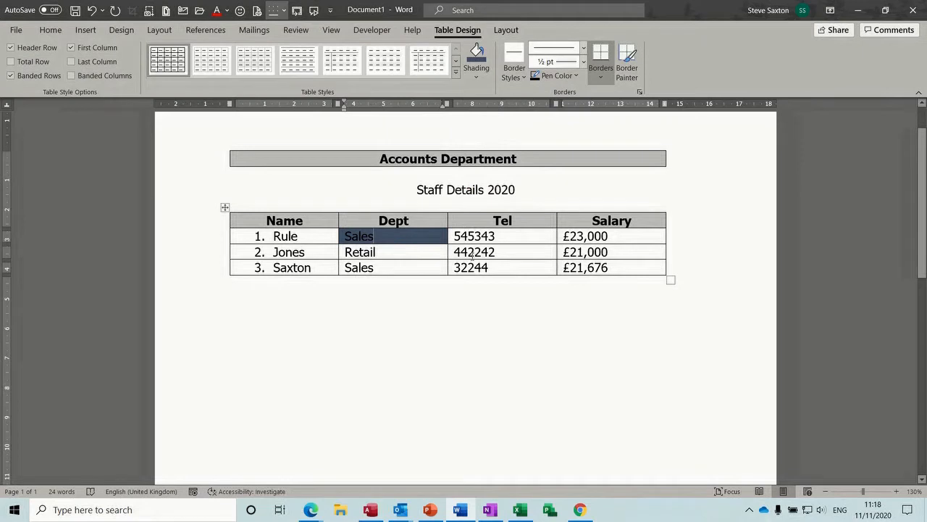
left_click(473, 85)
left_click(503, 190)
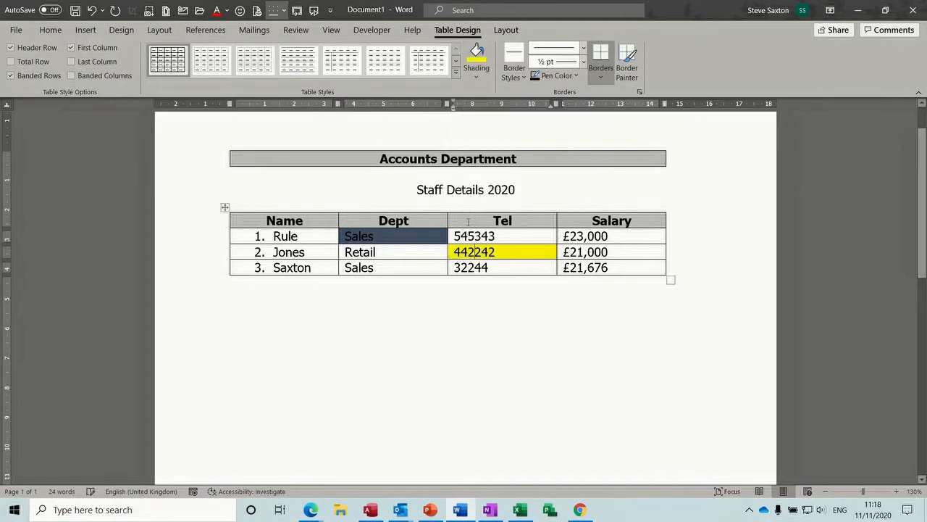
Step: Apply All Borders to every cell of the staff table
left_click(524, 77)
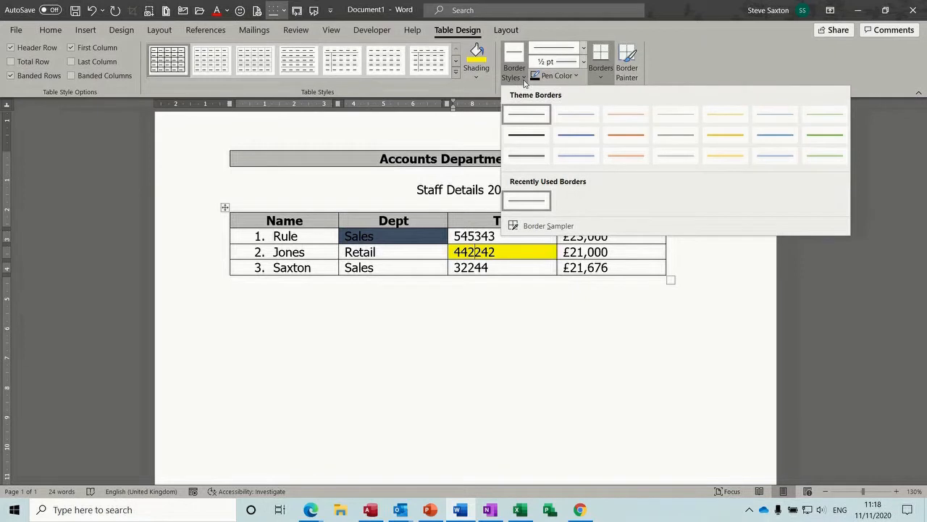
left_click(601, 77)
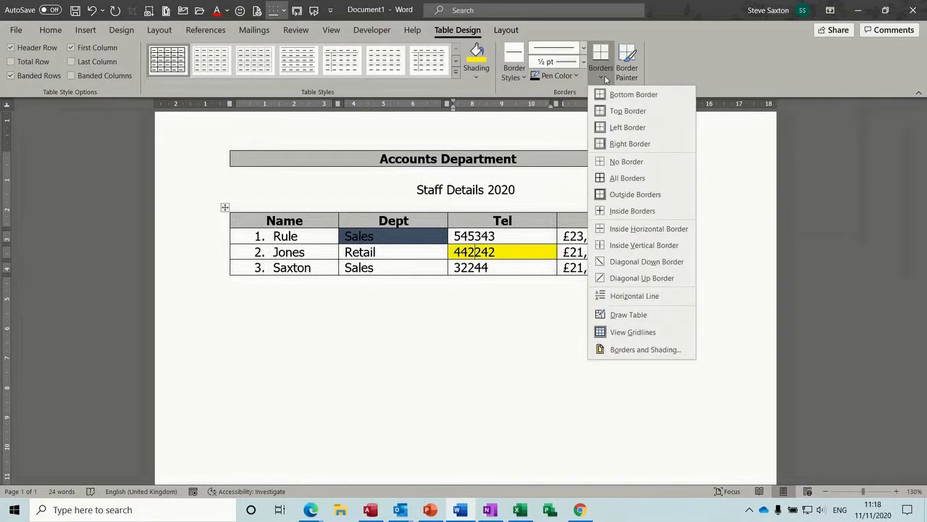
left_click(624, 179)
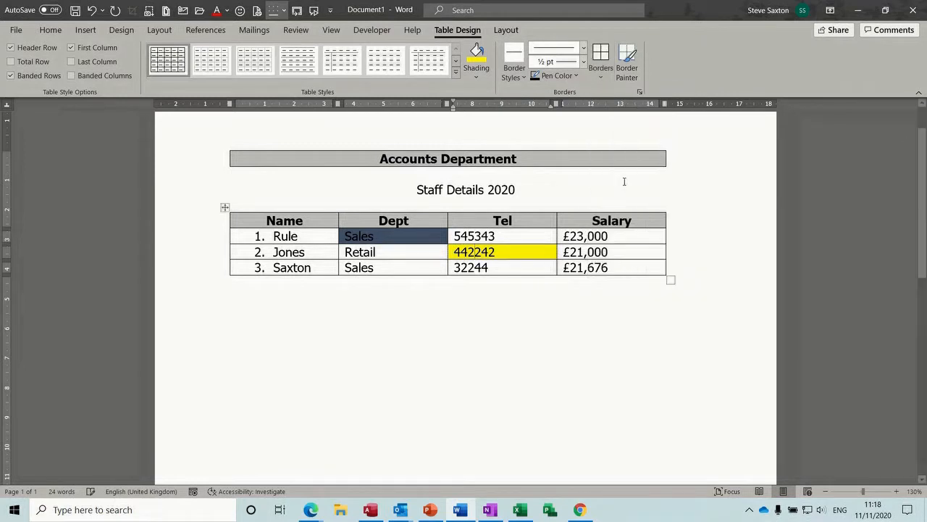
left_click(601, 81)
left_click(586, 190)
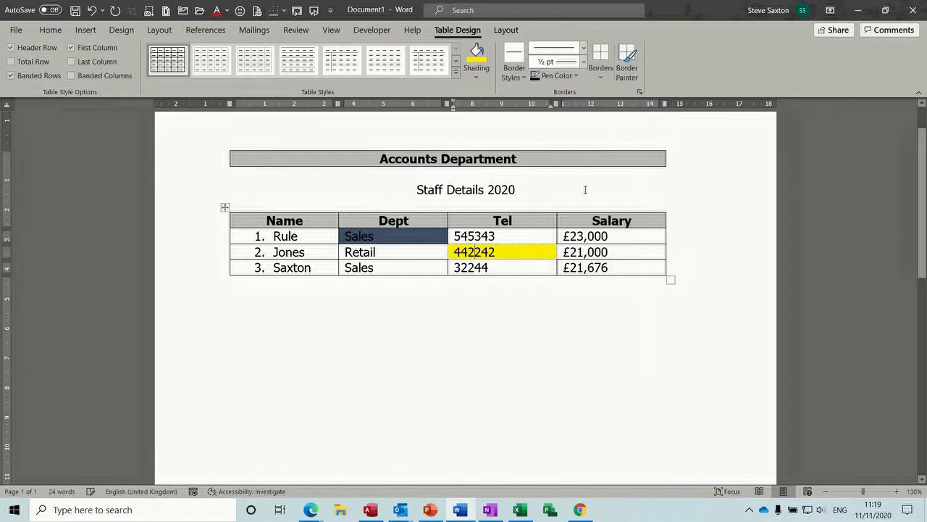
left_click(588, 250)
left_click(504, 264)
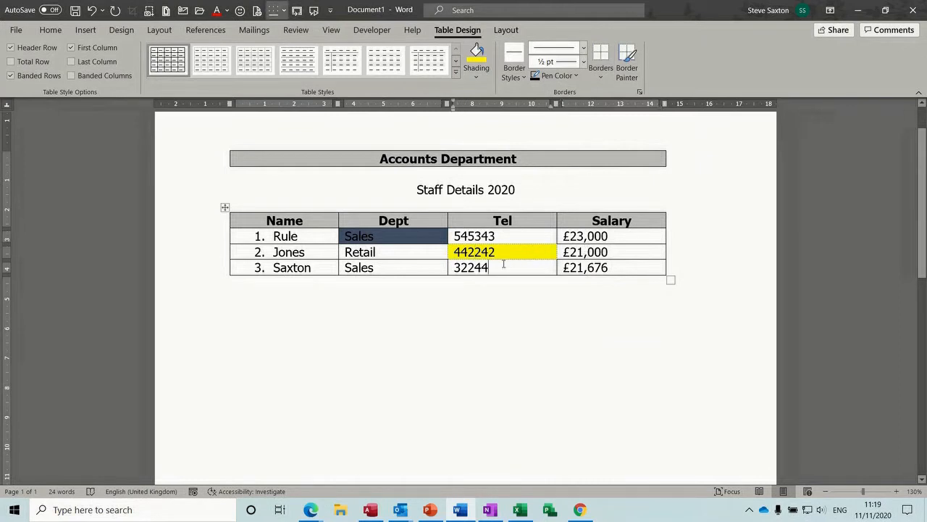
left_click(521, 252)
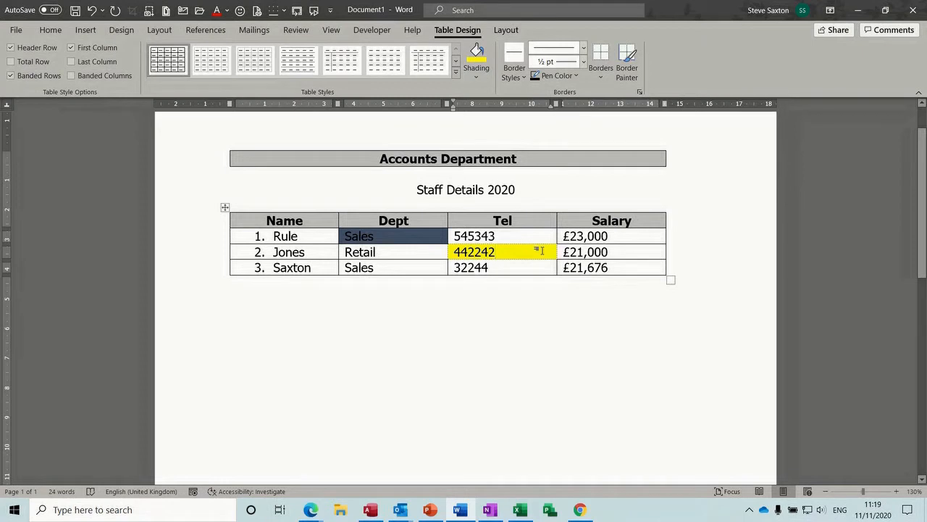
left_click(507, 30)
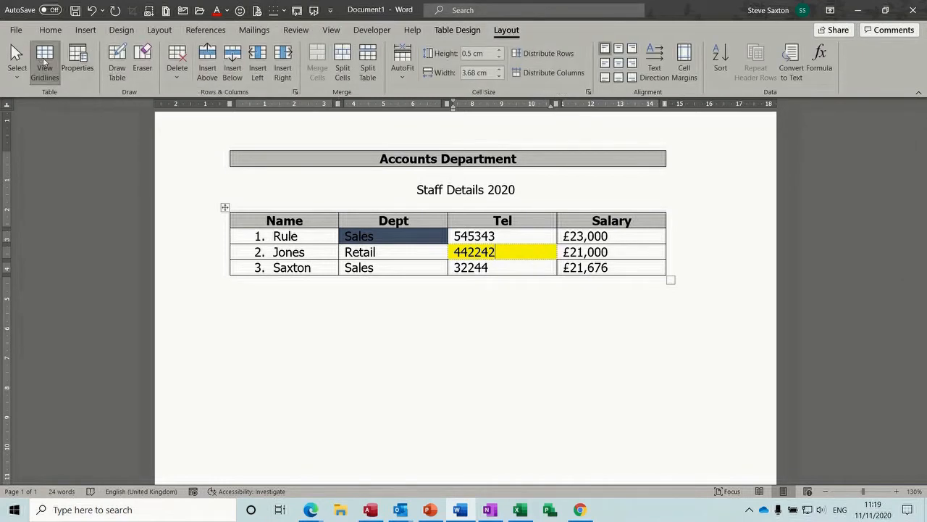
Step: Apply No Border to the whole staff table and check the result in print preview
left_click(224, 208)
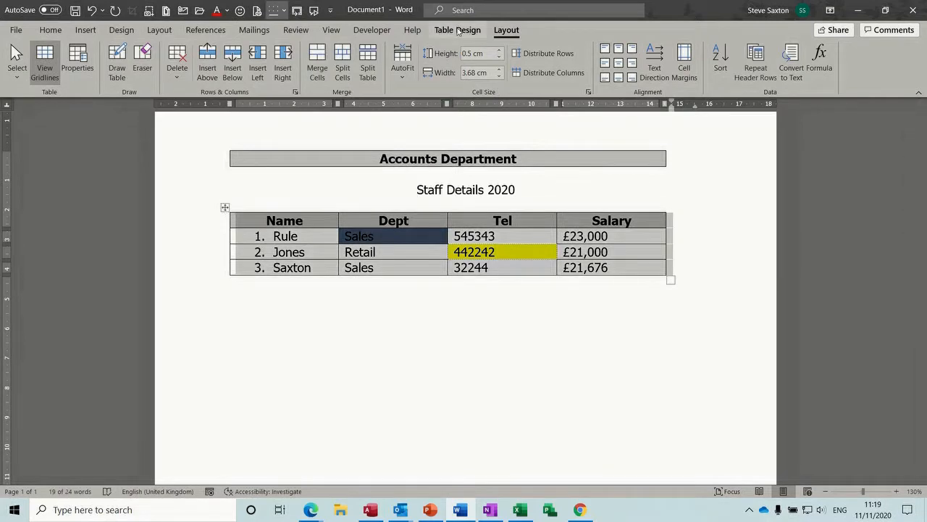
left_click(458, 31)
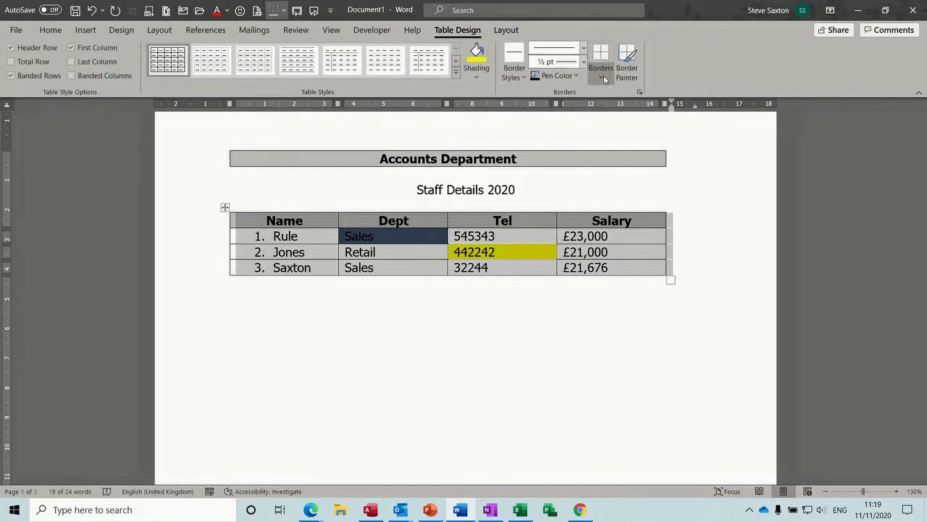
left_click(603, 75)
left_click(627, 161)
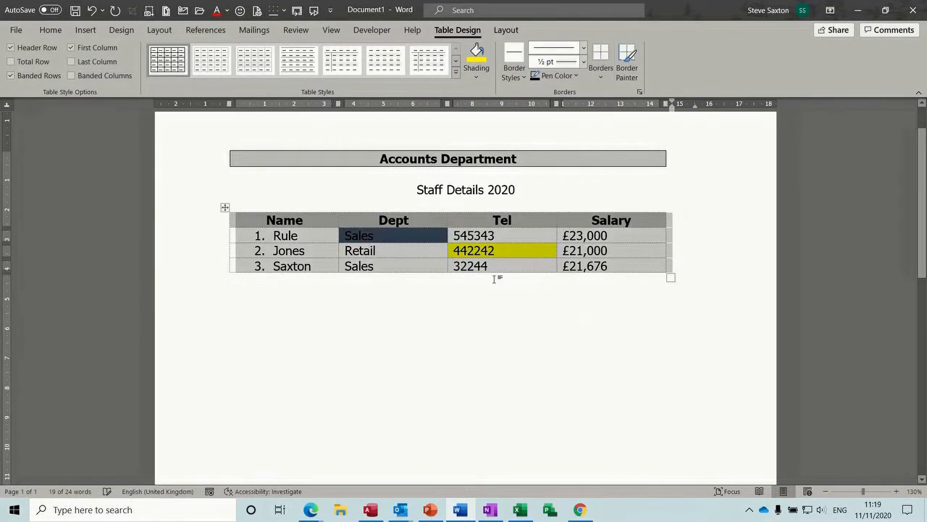
left_click(459, 312)
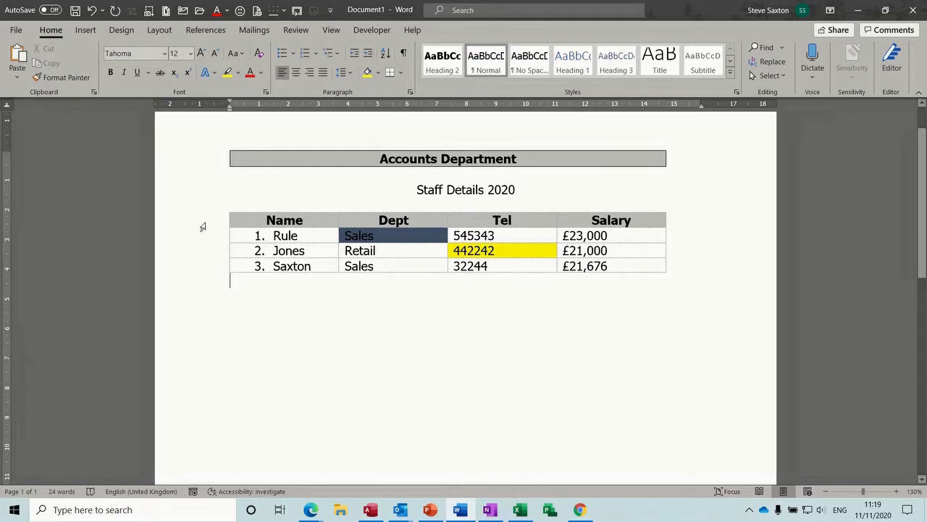
key("ctrl+p")
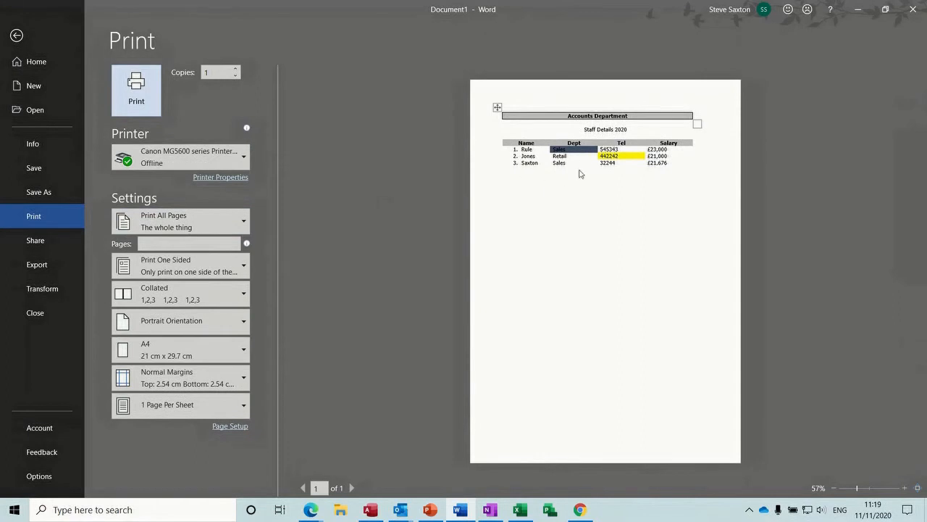
left_click(16, 35)
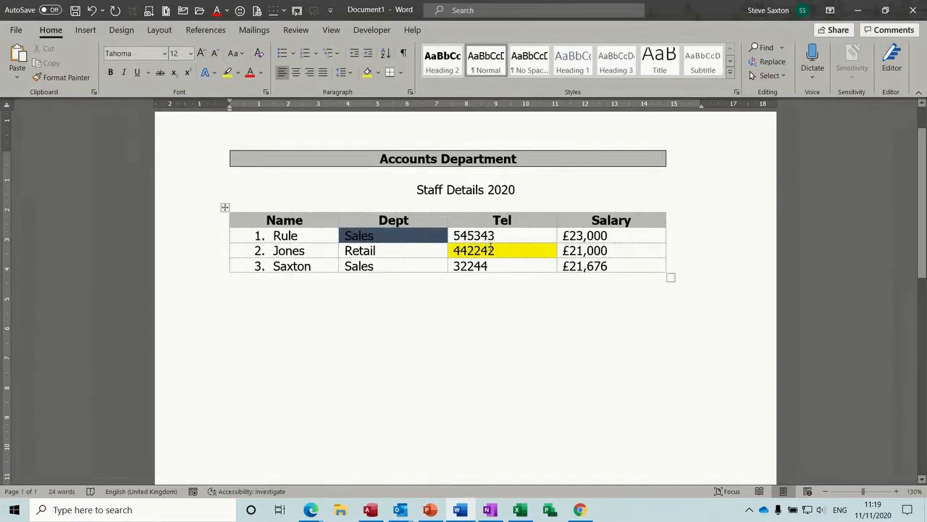
Step: Hide the table's gridlines, then show them again
left_click(389, 241)
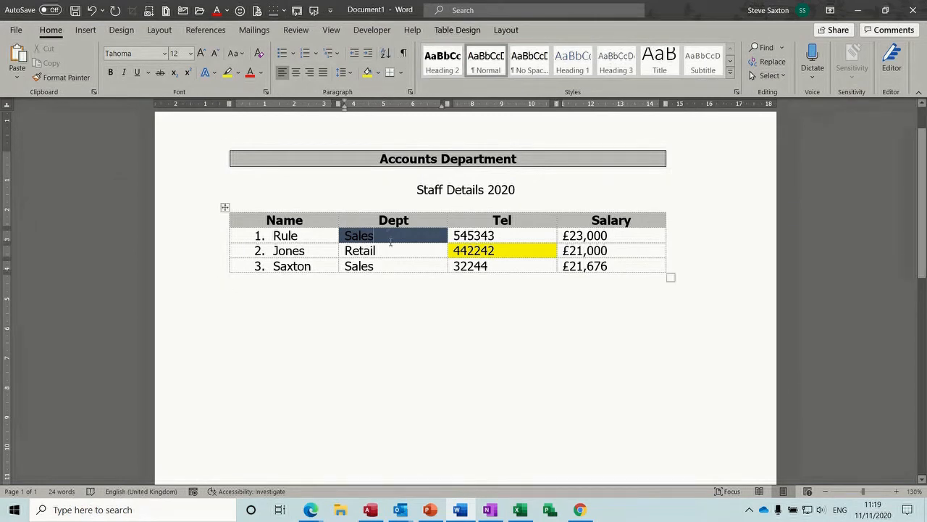
left_click(507, 30)
left_click(42, 58)
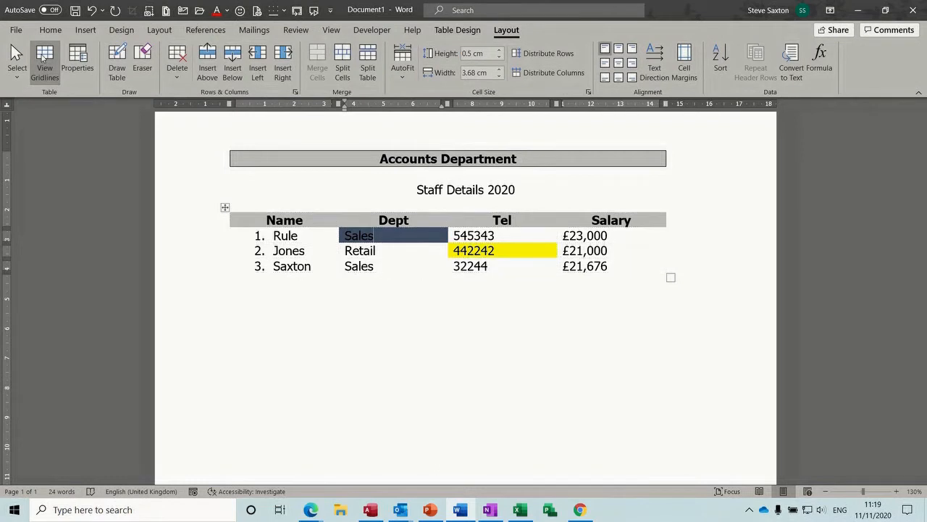
left_click(392, 265)
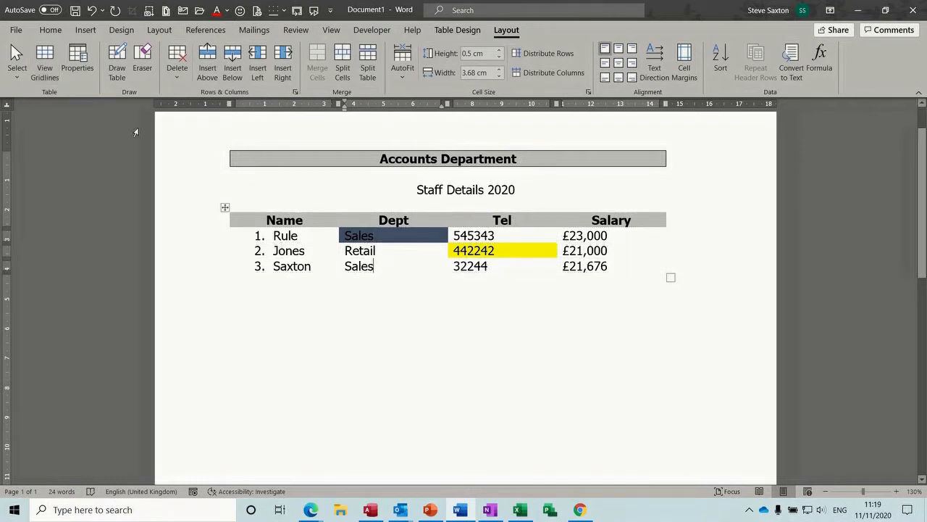
left_click(45, 60)
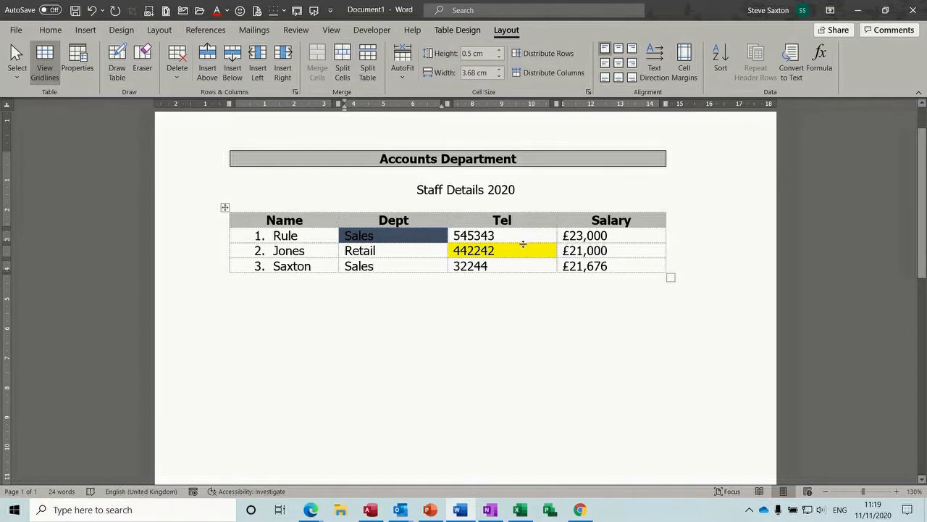
Step: Give the £21,000 cell a 3 pt red border on all sides
left_click(604, 250)
left_click(466, 31)
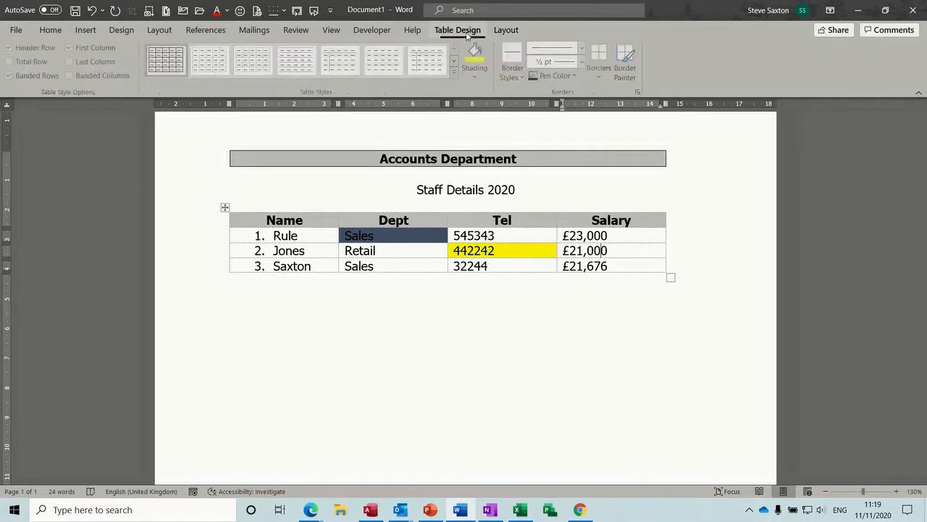
left_click(582, 55)
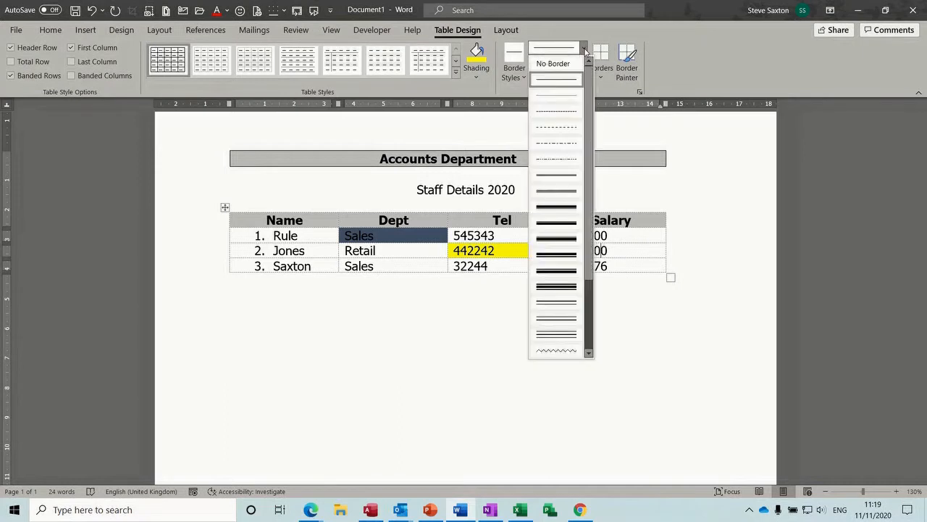
left_click(568, 207)
left_click(555, 75)
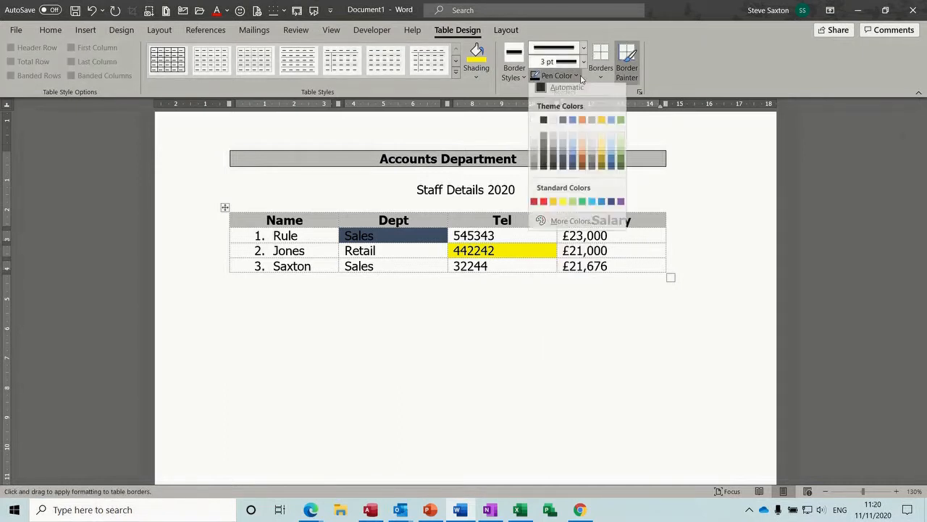
left_click(544, 206)
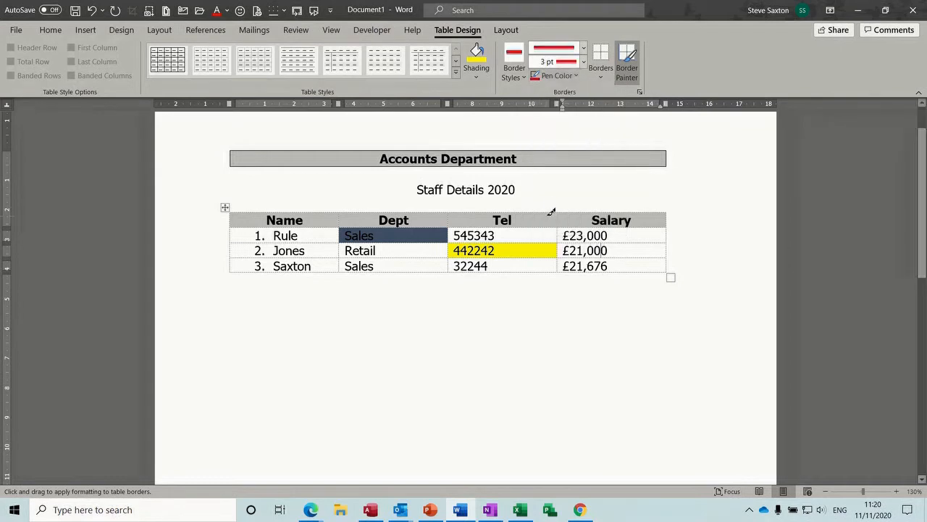
left_click(601, 79)
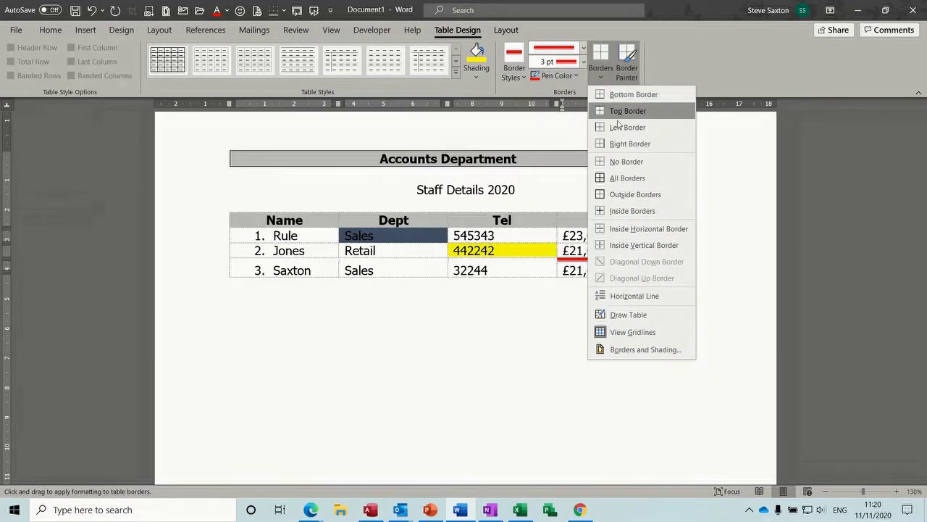
left_click(626, 178)
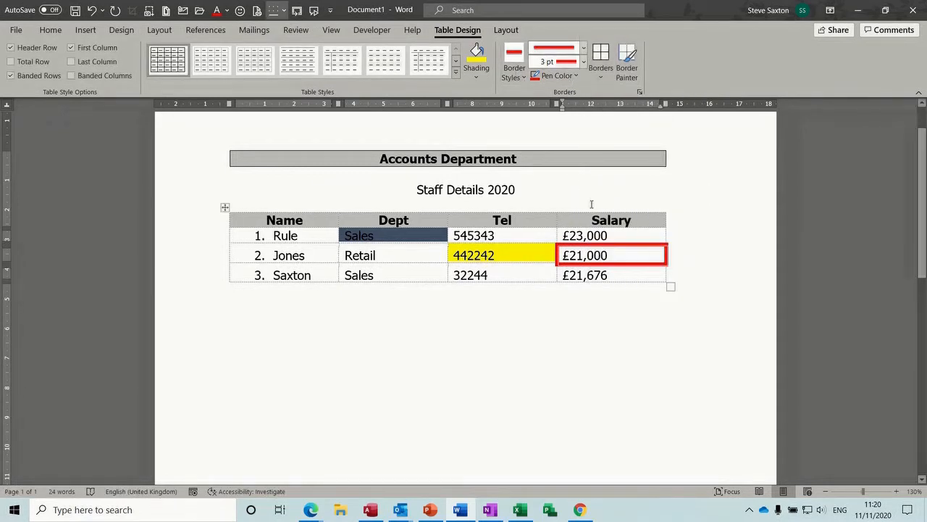
Step: Outline row 3's Sales cell with a thin ½ pt dark border
left_click(422, 268)
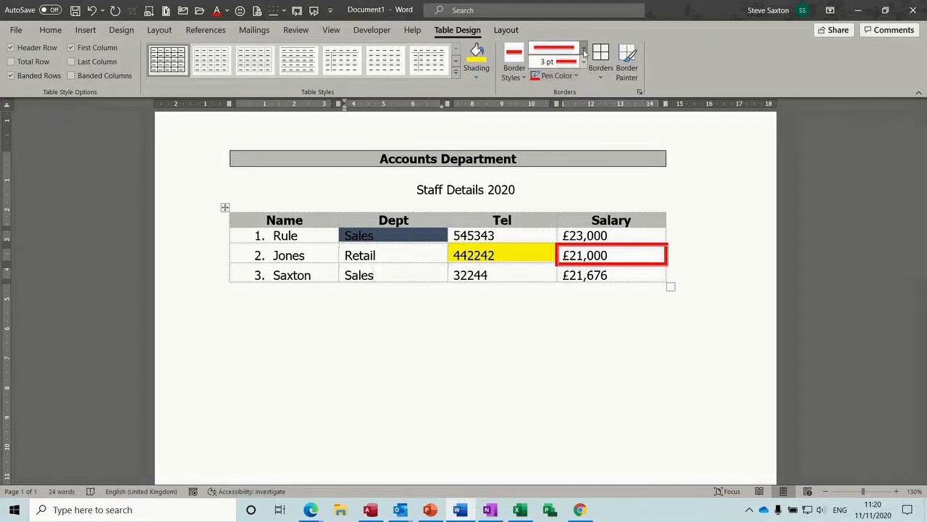
left_click(583, 51)
left_click(567, 80)
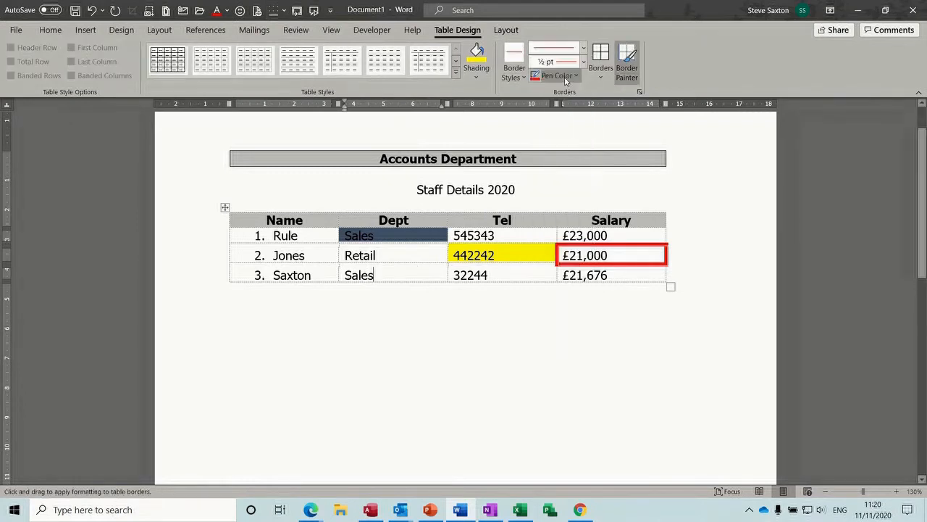
left_click(565, 77)
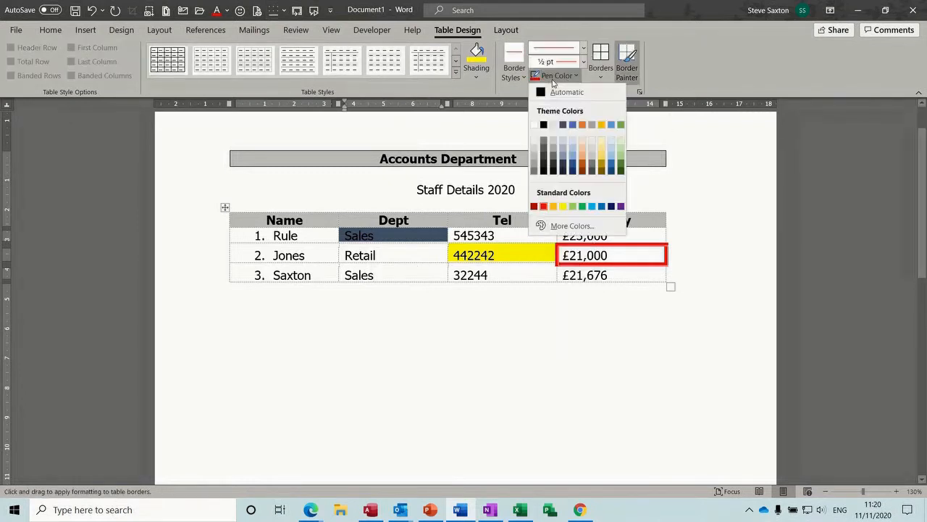
left_click(573, 168)
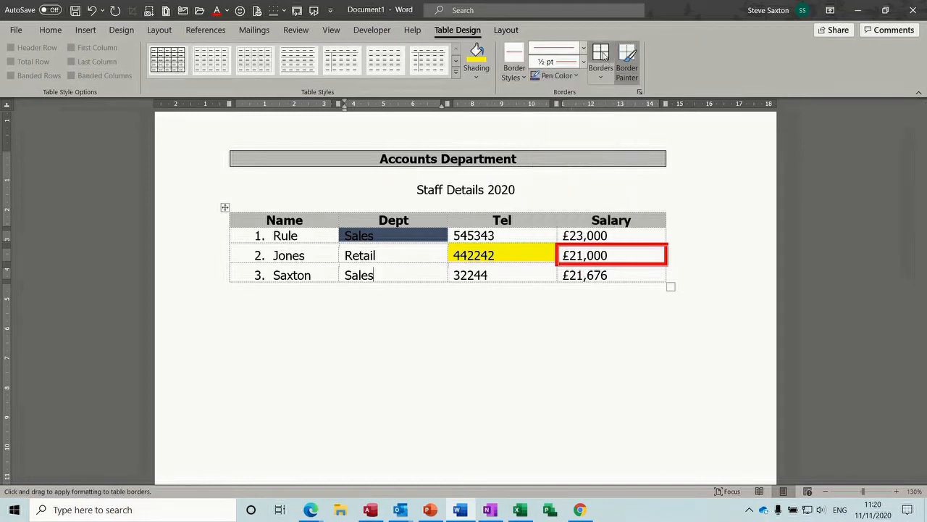
left_click(604, 55)
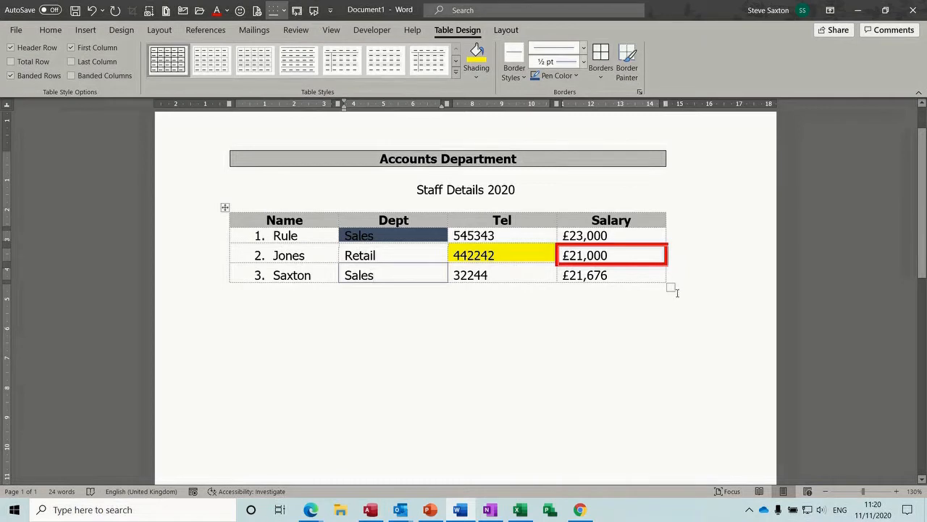
Step: Make the staff table's rows slightly taller and clear all its text
mouse_move(674, 292)
left_mouse_down()
mouse_move(688, 309)
mouse_move(663, 292)
left_mouse_up()
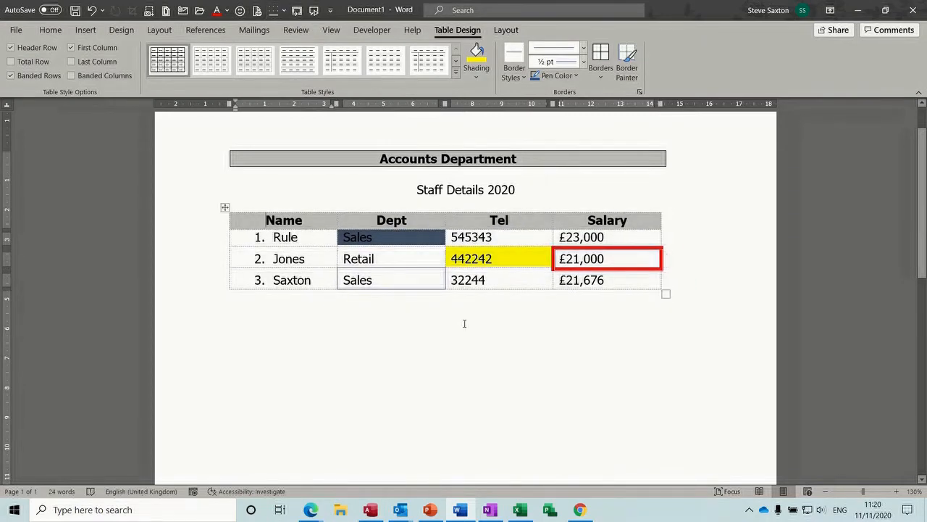
left_click(225, 207)
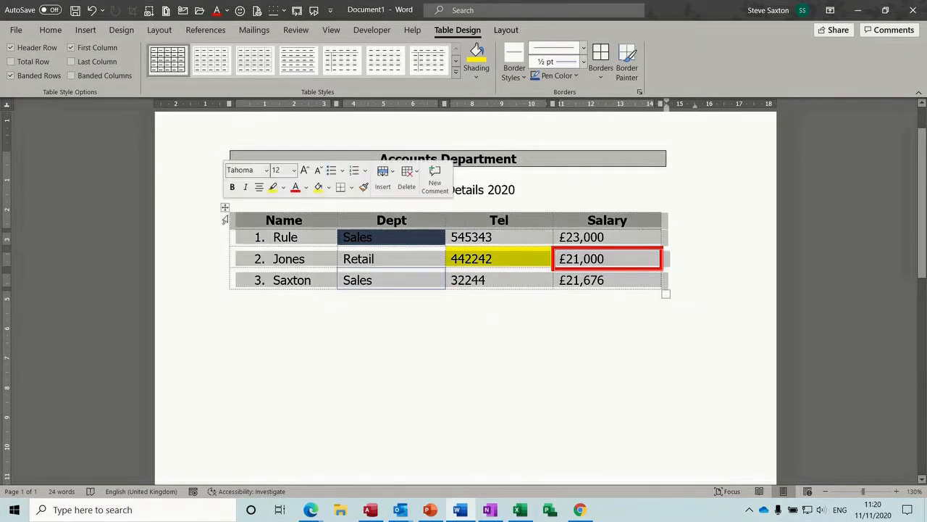
key("Delete")
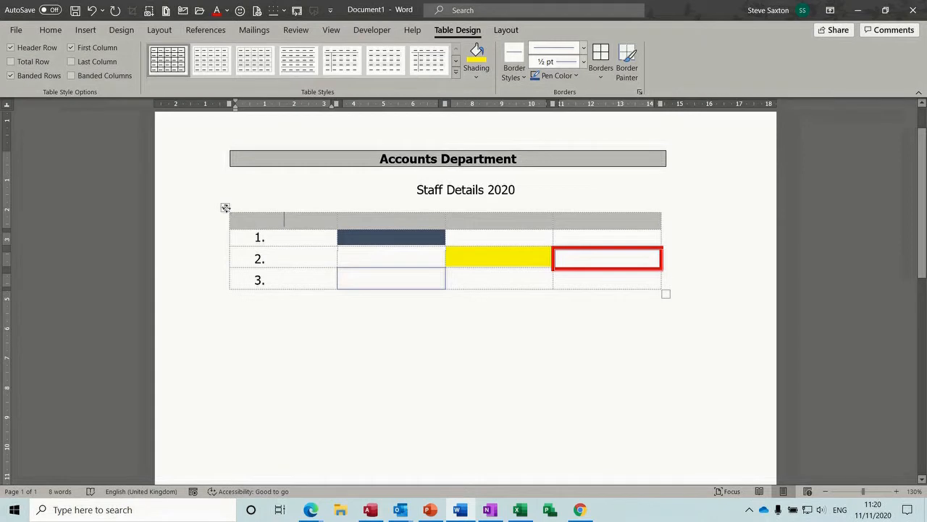
left_click(225, 207)
key("Left")
Step: Cut the staff table and the Accounts Department banner, and delete the Staff Details 2020 heading
right_click(225, 207)
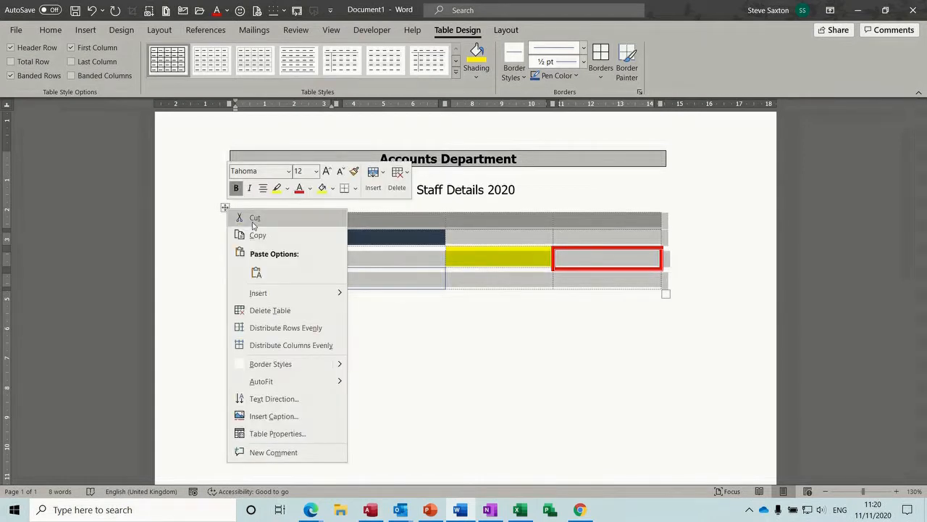
left_click(254, 219)
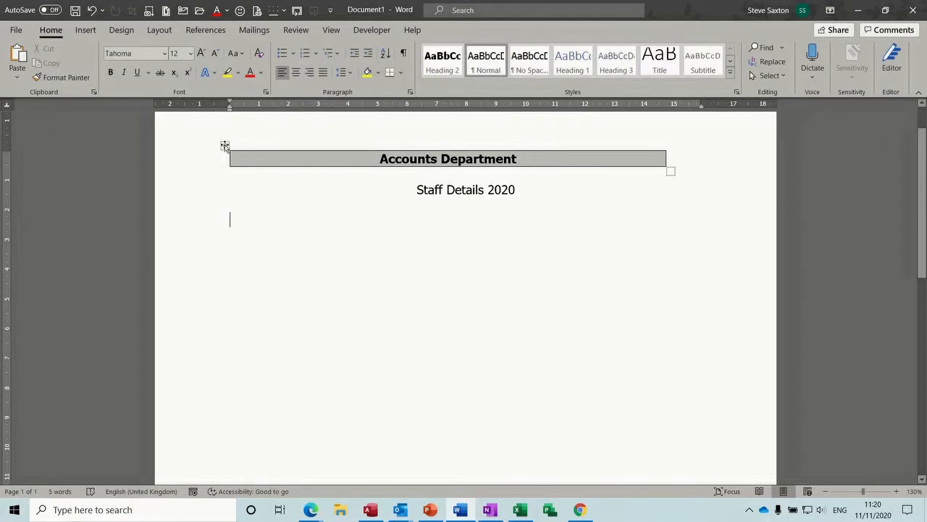
left_click(225, 145)
right_click(225, 145)
left_click(253, 153)
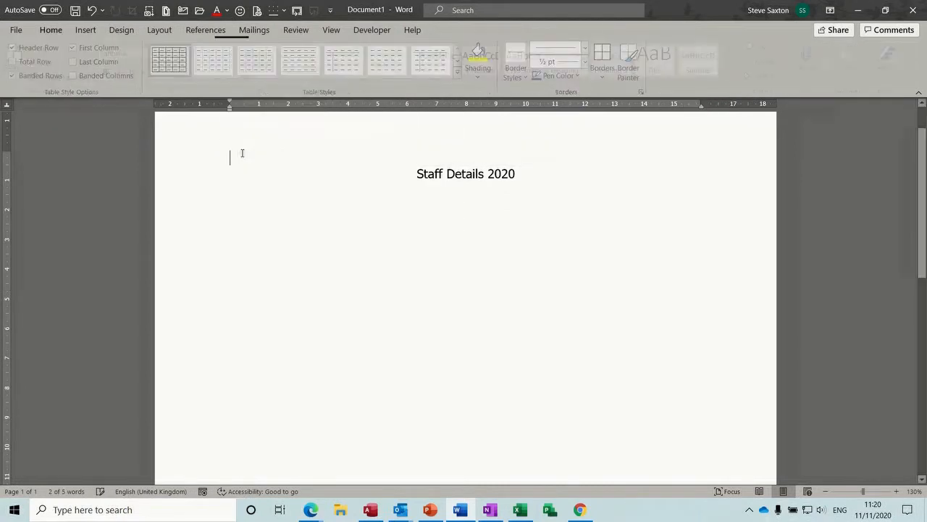
left_click_drag(379, 166, 615, 184)
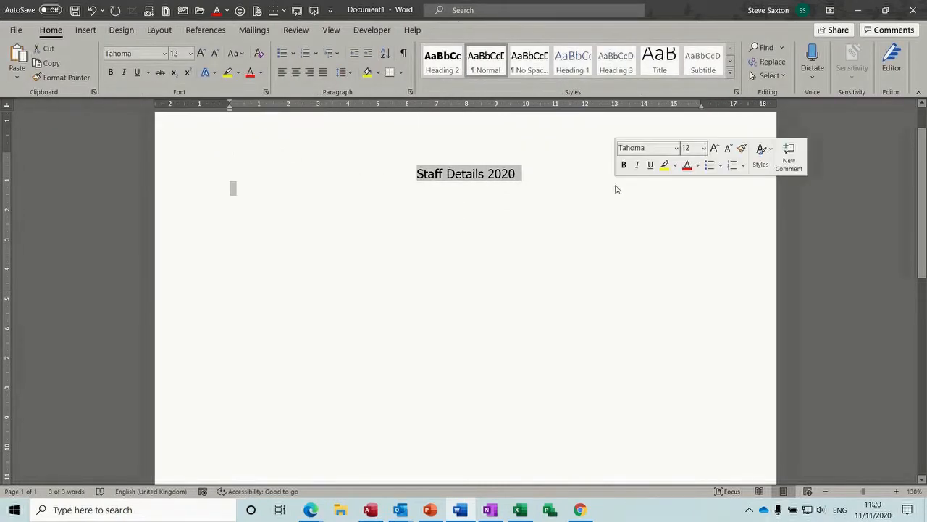
key("Delete")
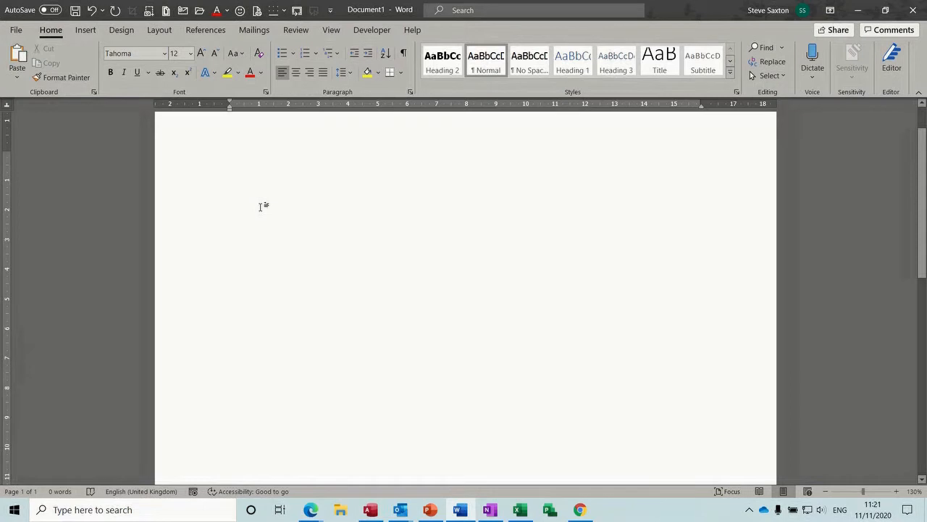
Step: Hand-draw a table outline and add three vertical column borders on its left side
left_click(84, 31)
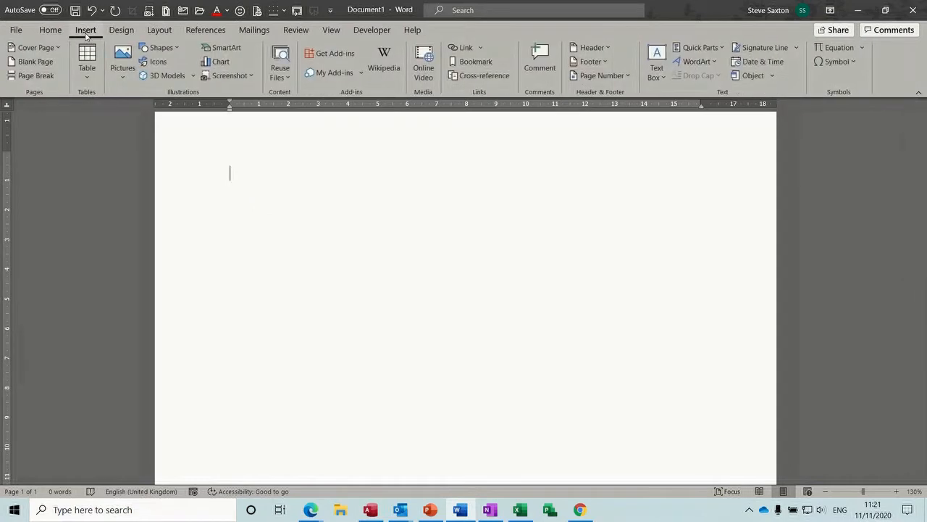
left_click(93, 82)
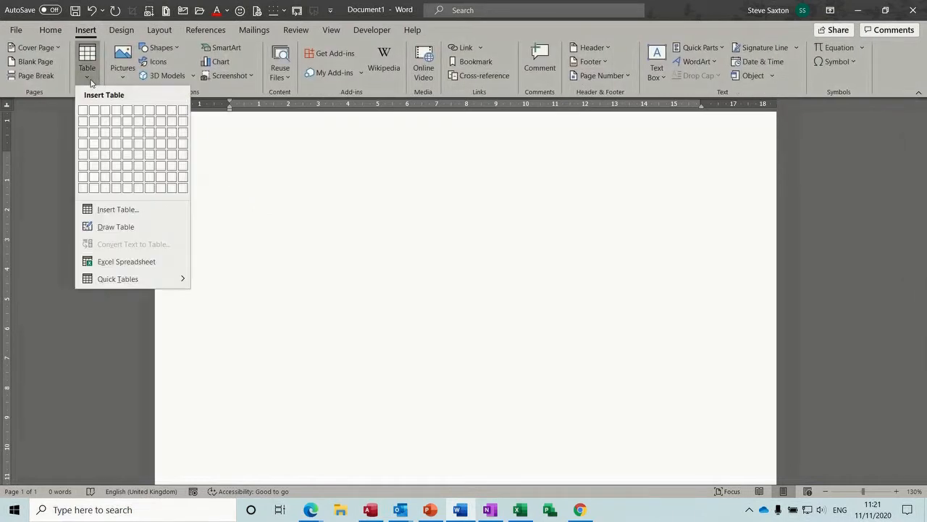
left_click(112, 227)
mouse_move(233, 167)
left_mouse_down()
mouse_move(503, 286)
mouse_move(624, 312)
left_mouse_up()
left_click_drag(264, 166, 271, 308)
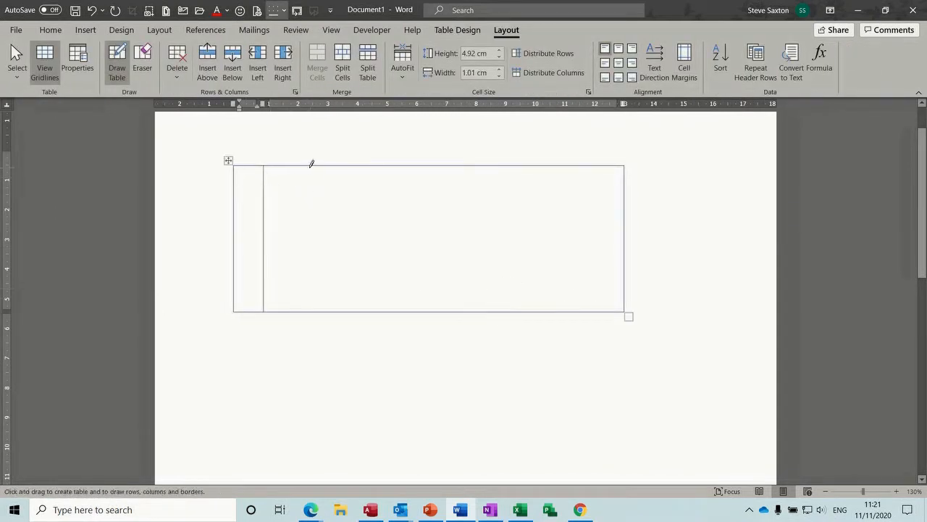
left_click_drag(304, 166, 310, 297)
left_click_drag(350, 163, 352, 289)
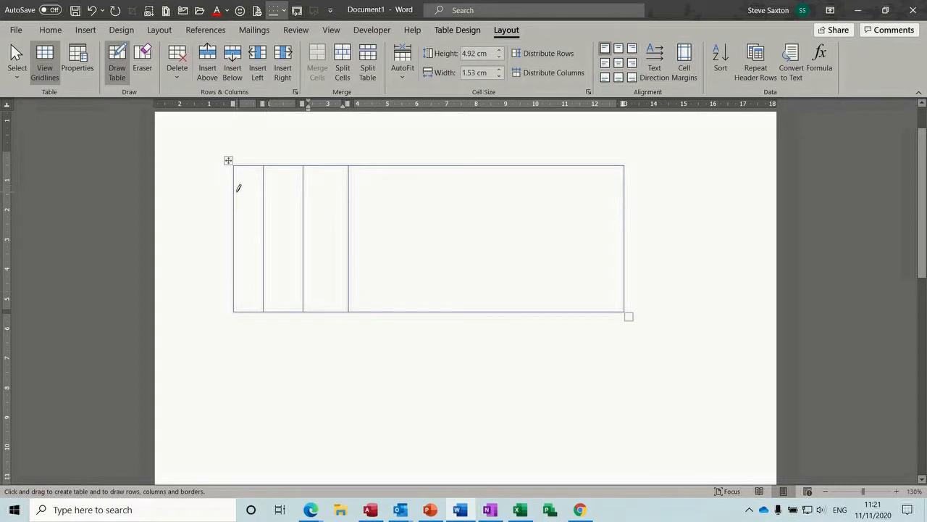
Step: Draw three horizontal row borders across the table, then stop drawing
left_click_drag(238, 190, 384, 189)
left_click_drag(519, 183, 518, 185)
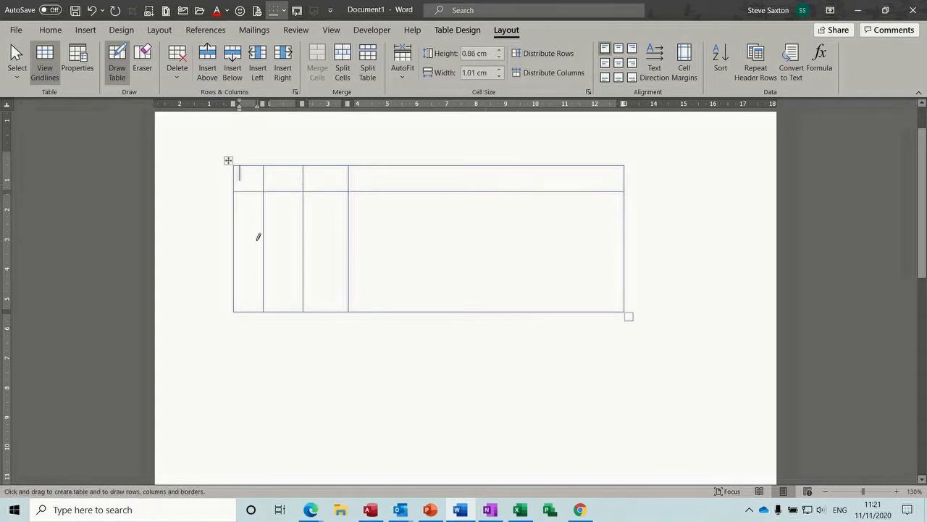
left_click_drag(240, 228, 560, 229)
left_click_drag(238, 258, 580, 259)
left_click(117, 64)
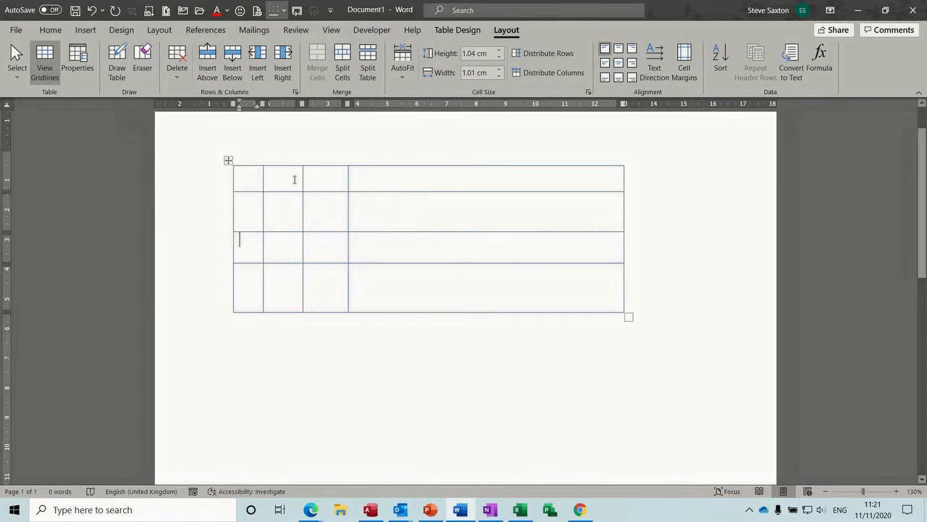
left_click_drag(244, 176, 323, 290)
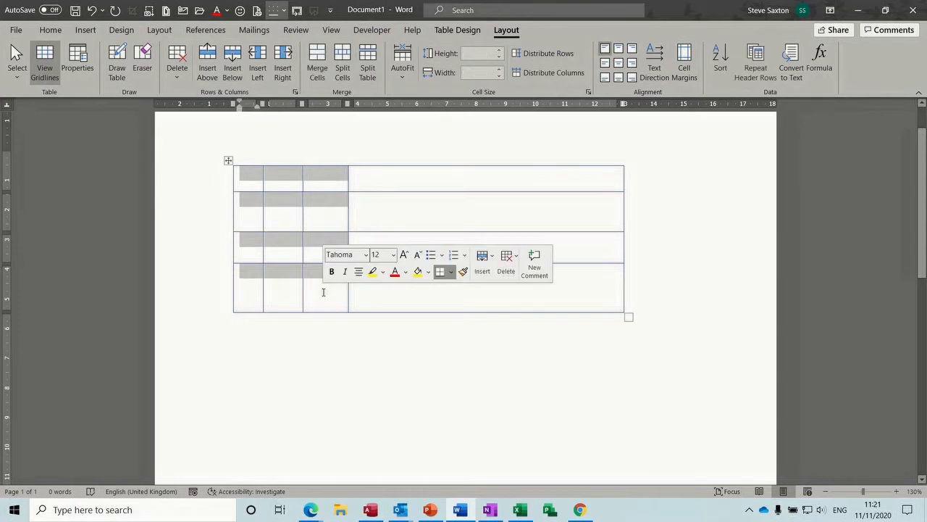
Step: Distribute the three left columns to 1.29 cm each and all four rows to 1.22 cm
left_click(568, 76)
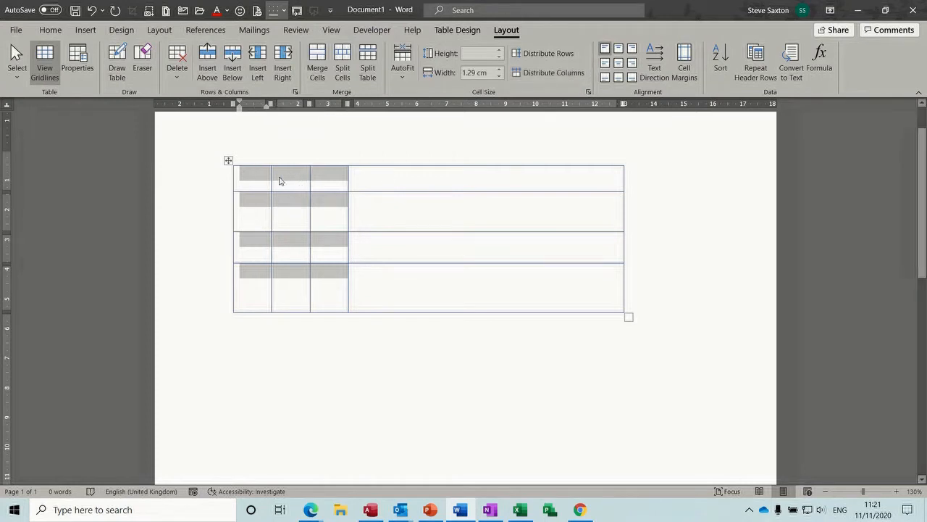
left_click_drag(236, 181, 399, 313)
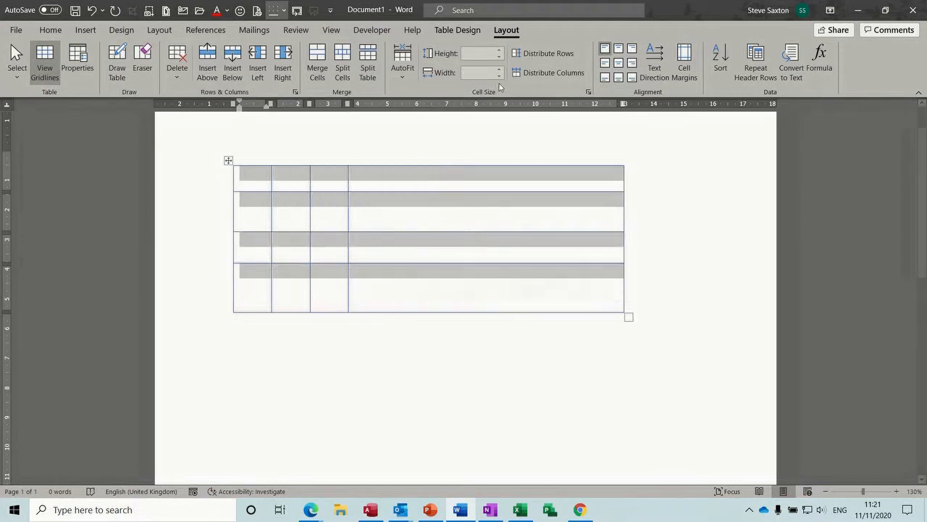
left_click(554, 57)
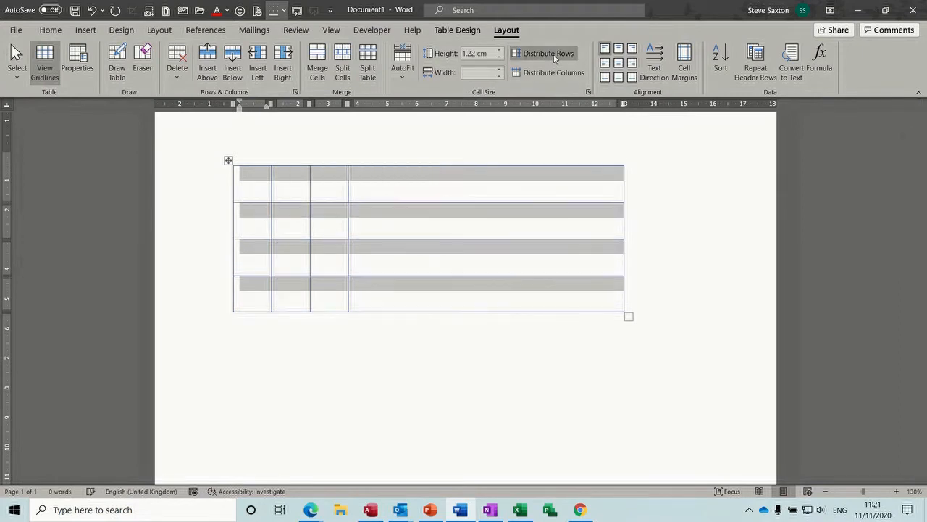
left_click(457, 226)
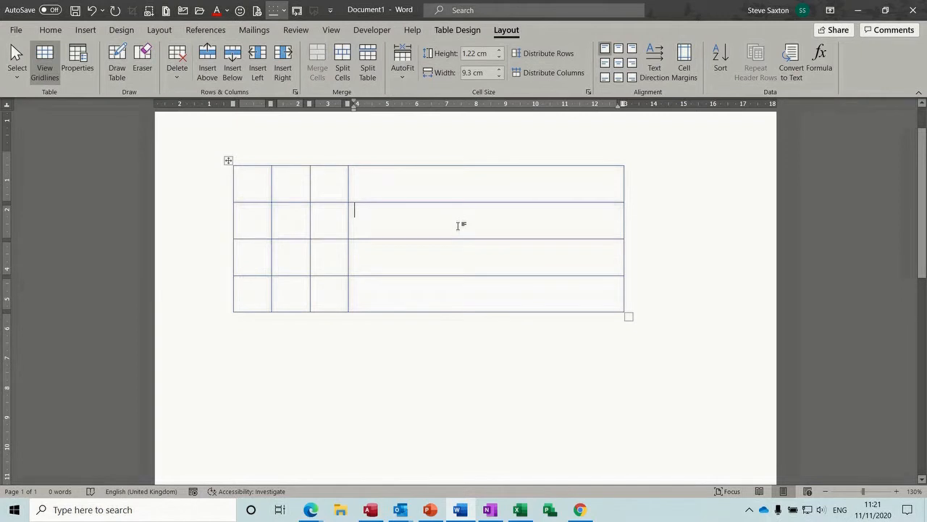
Step: Type a first name into the wide top-right cell
left_click(400, 187)
type("steve")
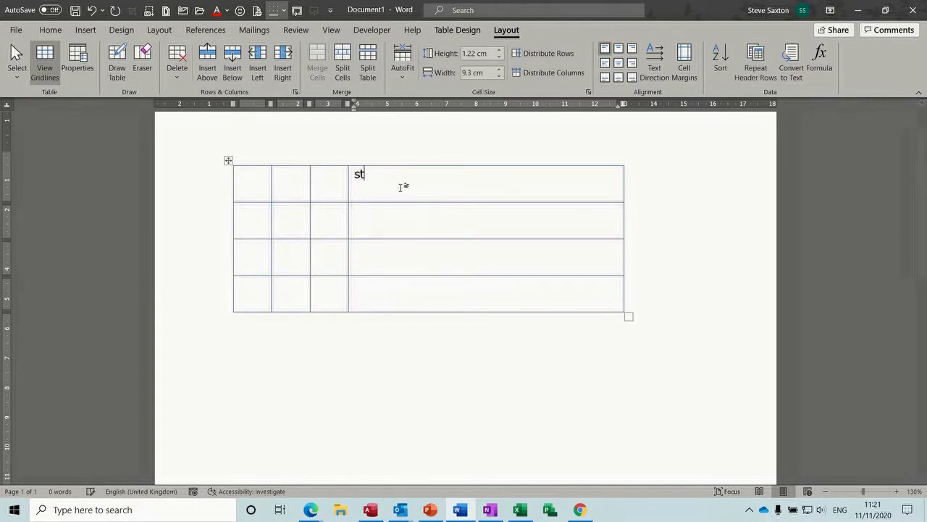
left_click(408, 218)
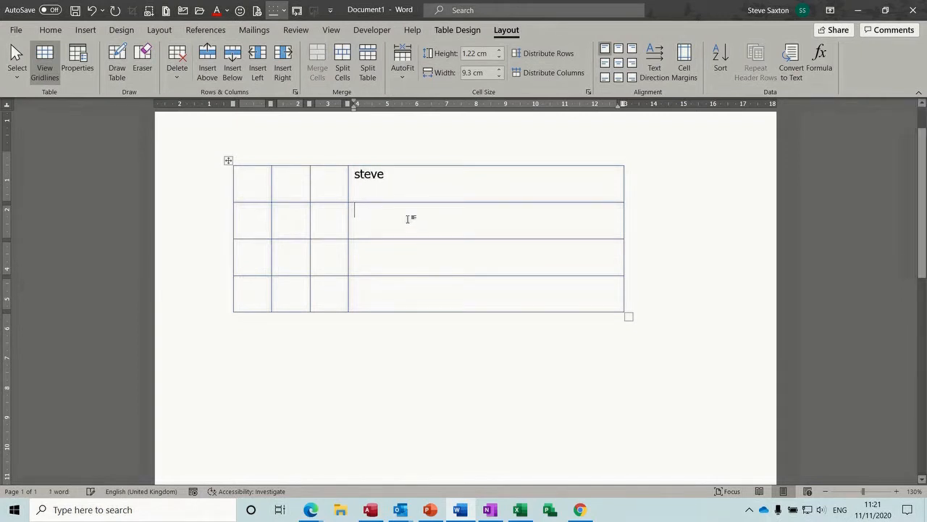
left_click(403, 180)
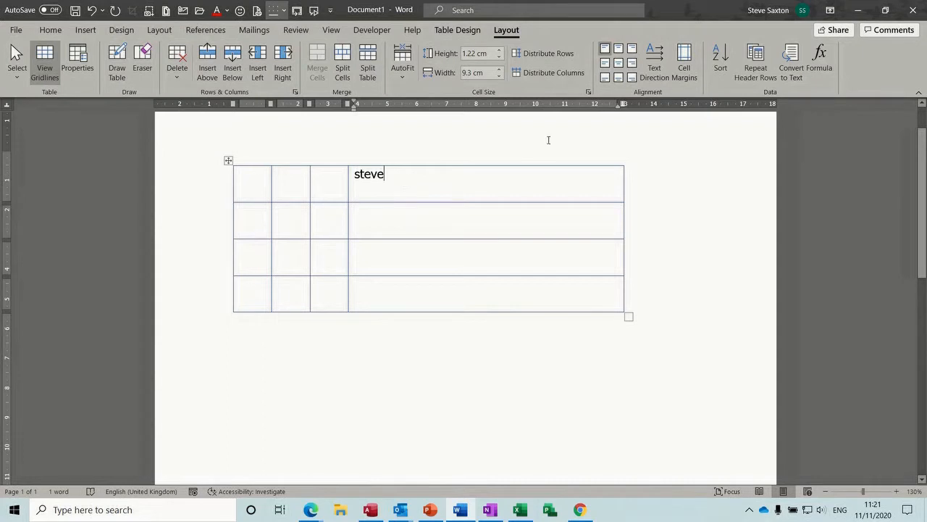
Step: Centre the name horizontally and vertically in its cell
left_click(620, 49)
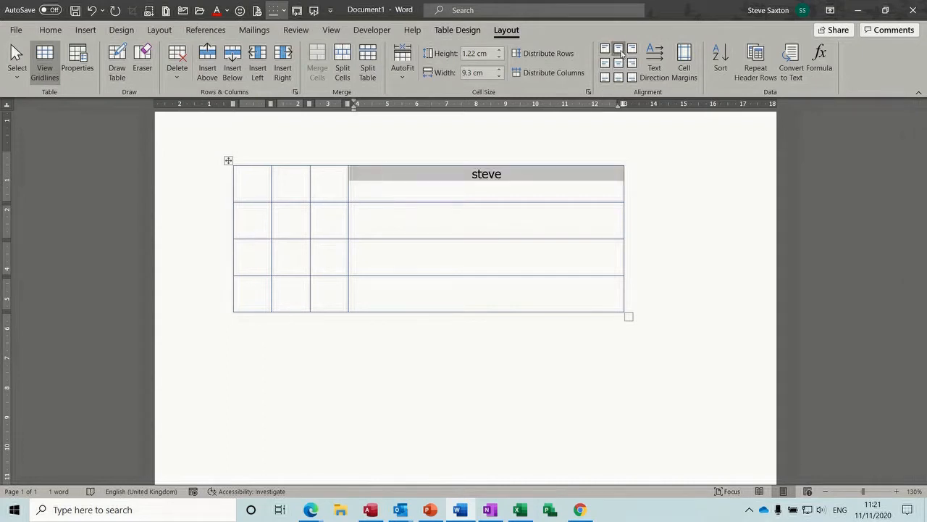
left_click(633, 50)
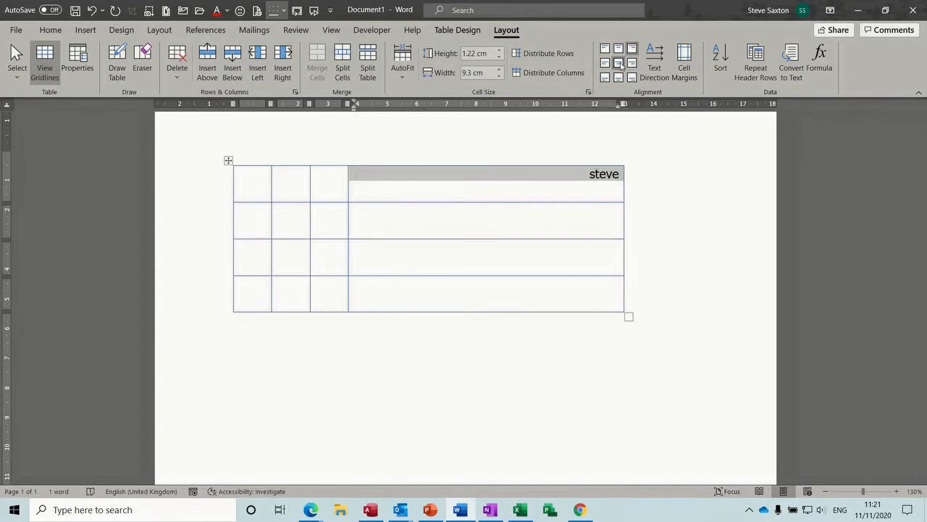
left_click(619, 64)
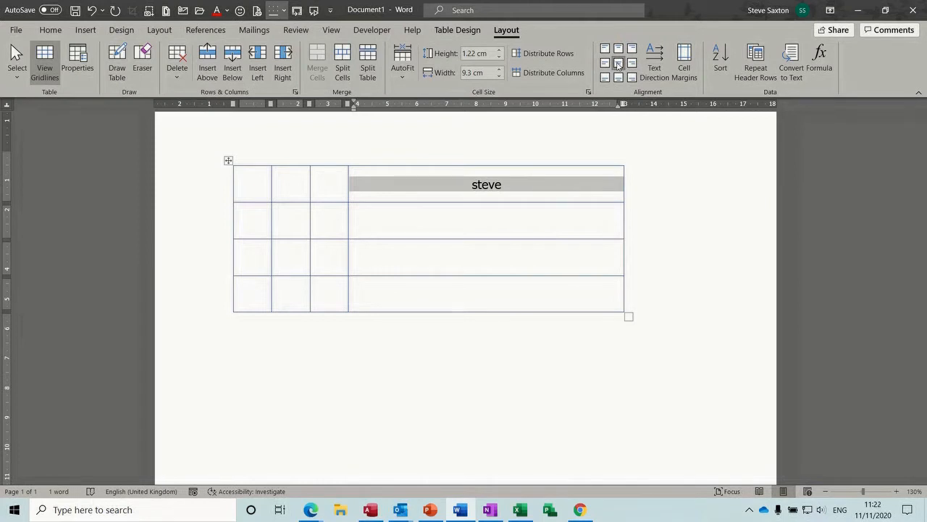
left_click(605, 48)
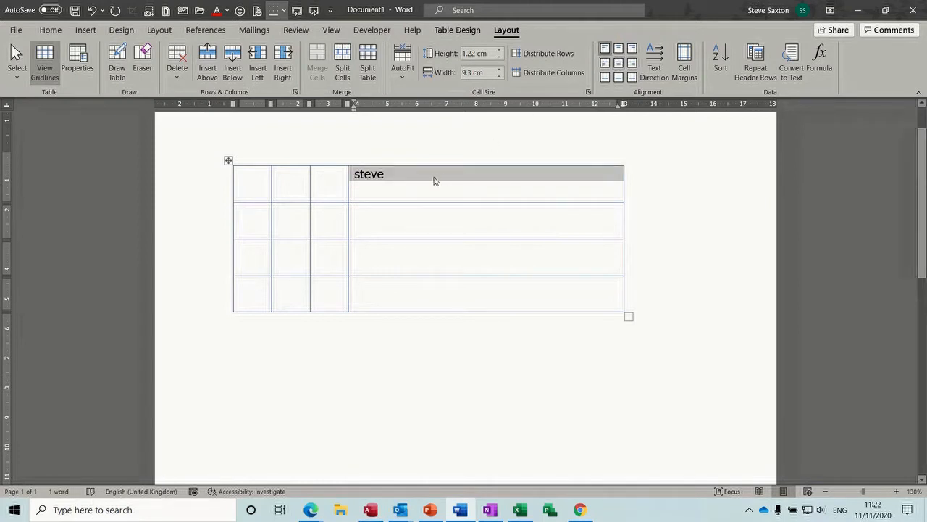
left_click(433, 174)
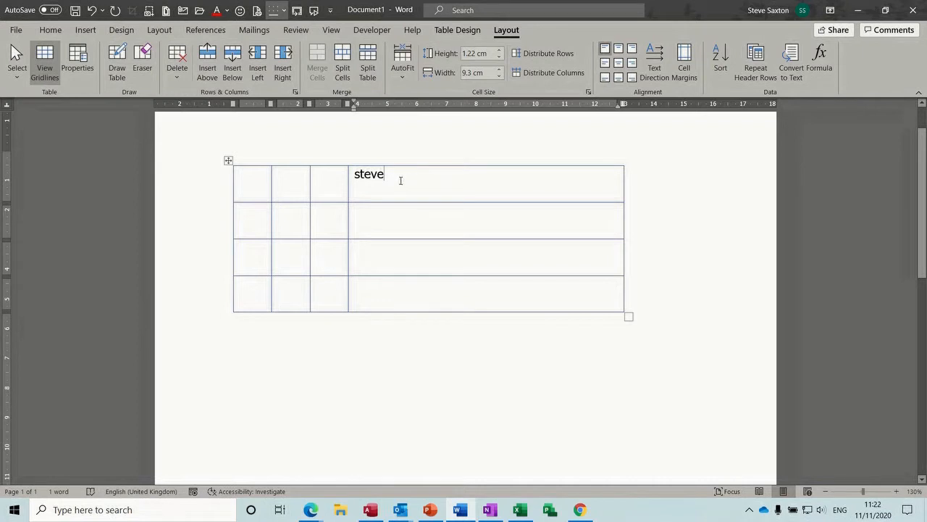
key("Return")
left_click(620, 63)
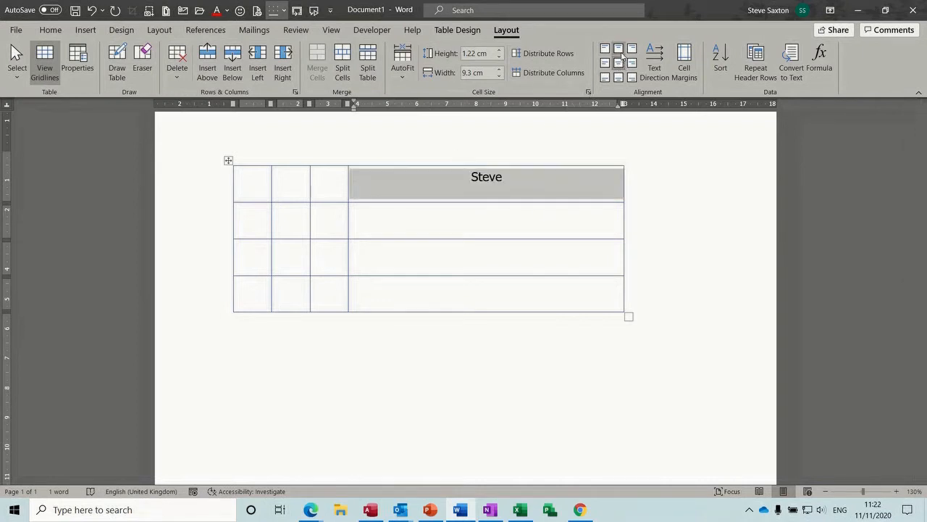
left_click(621, 54)
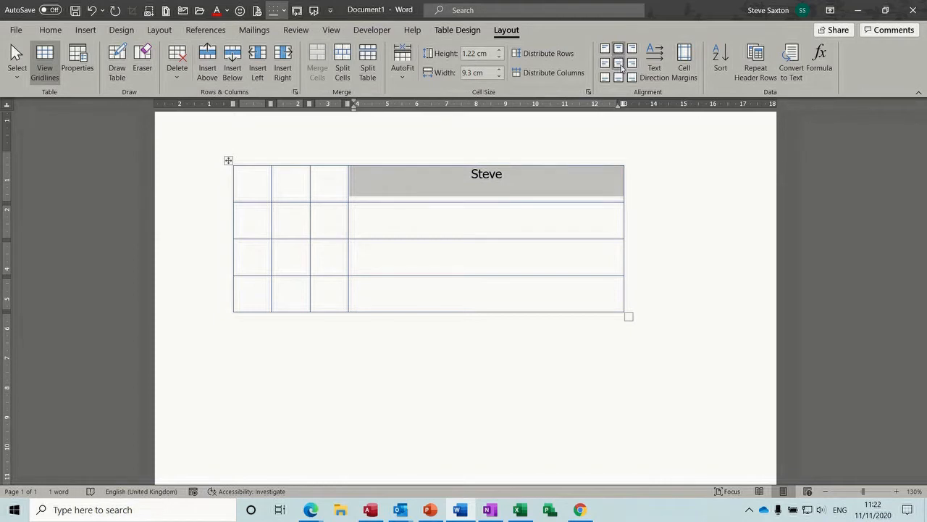
left_click(621, 64)
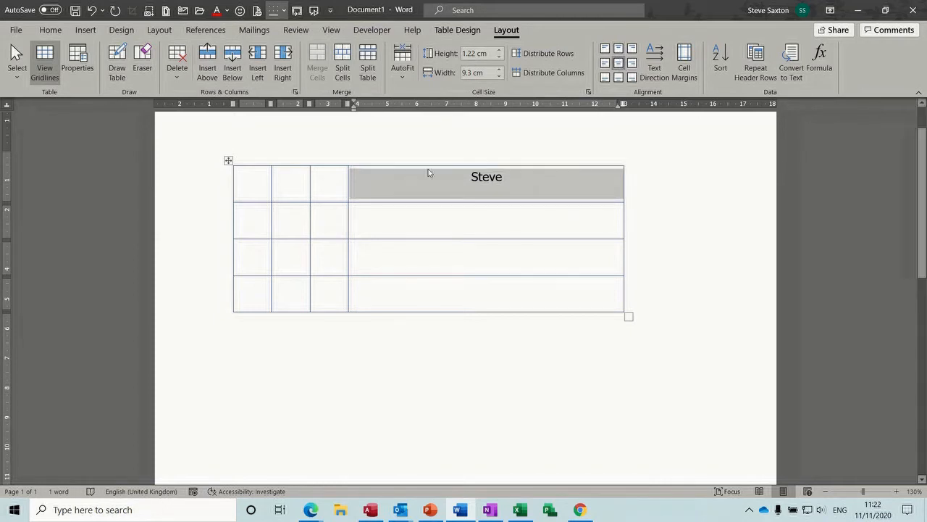
Step: Show formatting marks, delete the extra empty paragraph below the name, and hide the marks
left_click(61, 31)
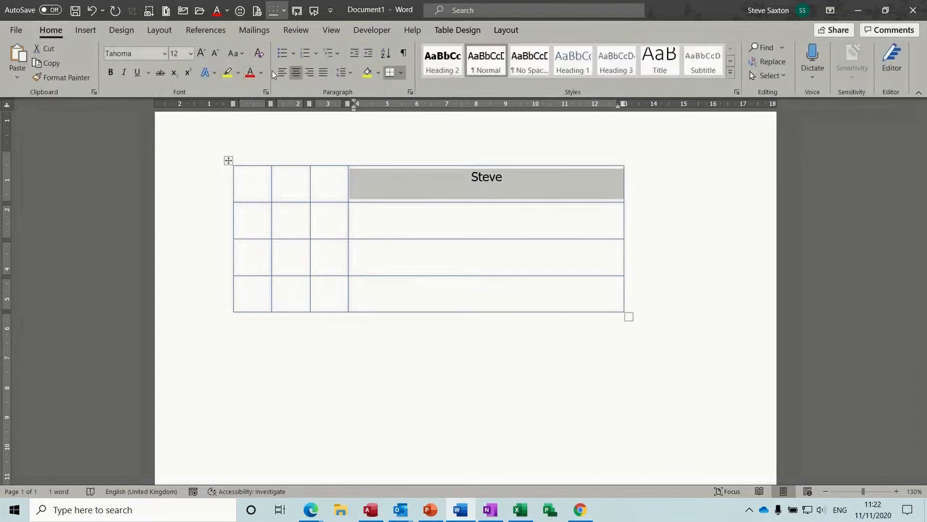
left_click(403, 56)
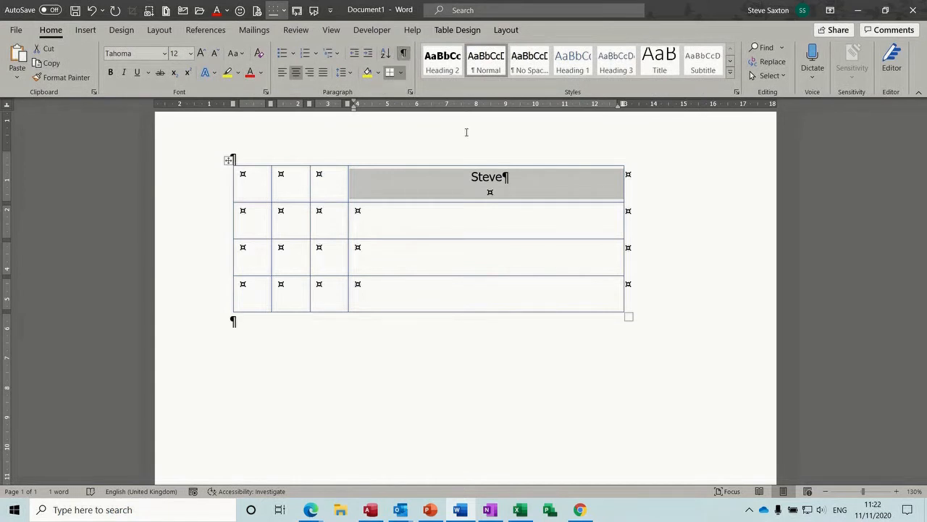
left_click(498, 192)
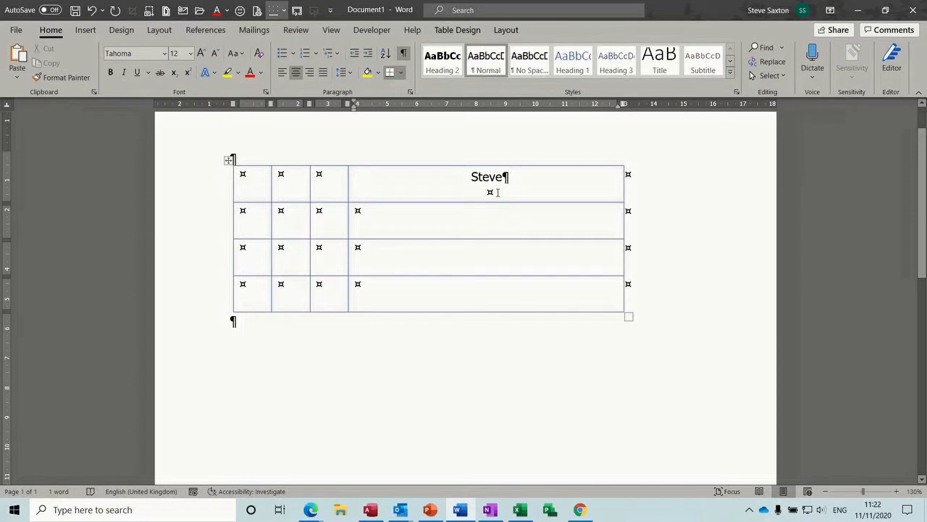
key("BackSpace")
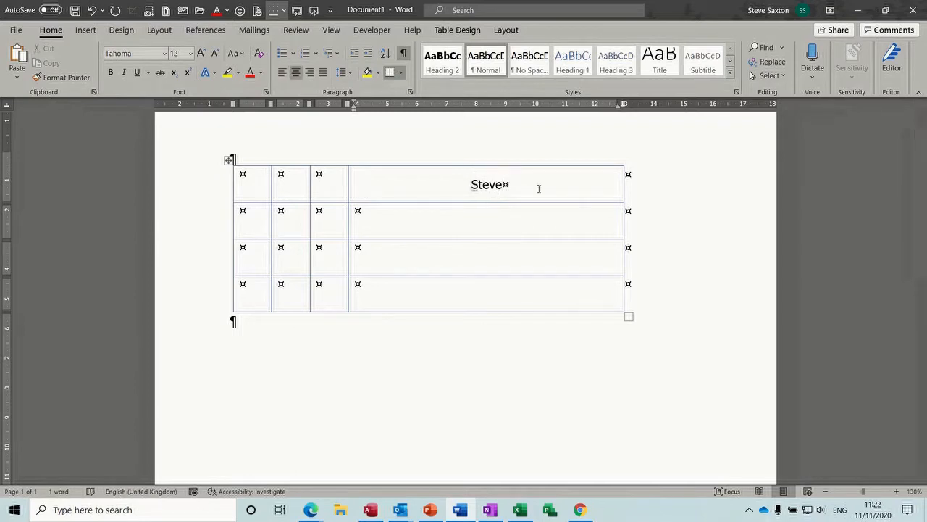
left_click(402, 53)
left_click(457, 29)
left_click(506, 32)
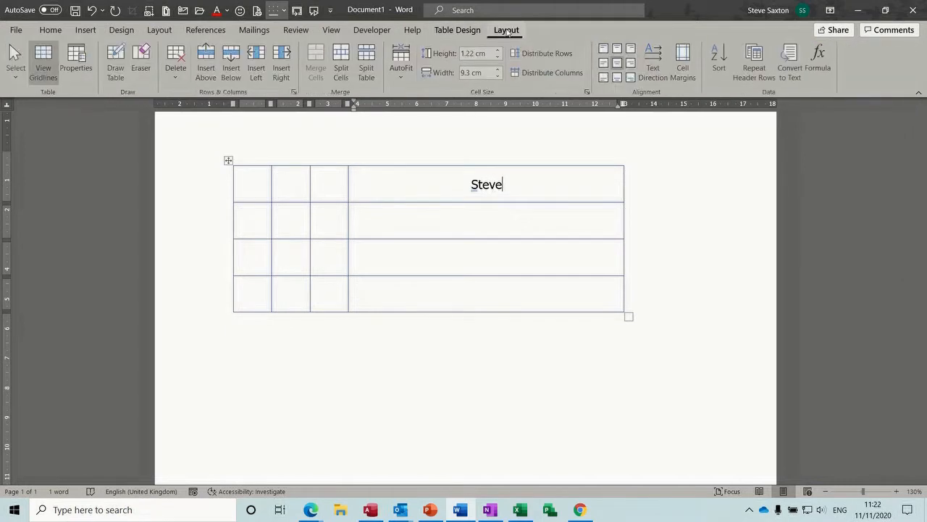
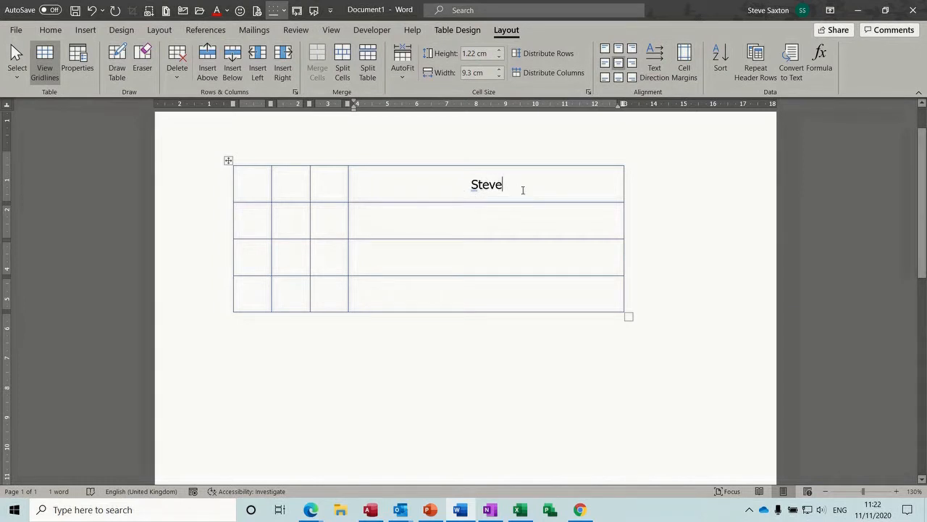
Step: Cycle the name's text direction back to horizontal
left_click(655, 62)
left_click(654, 63)
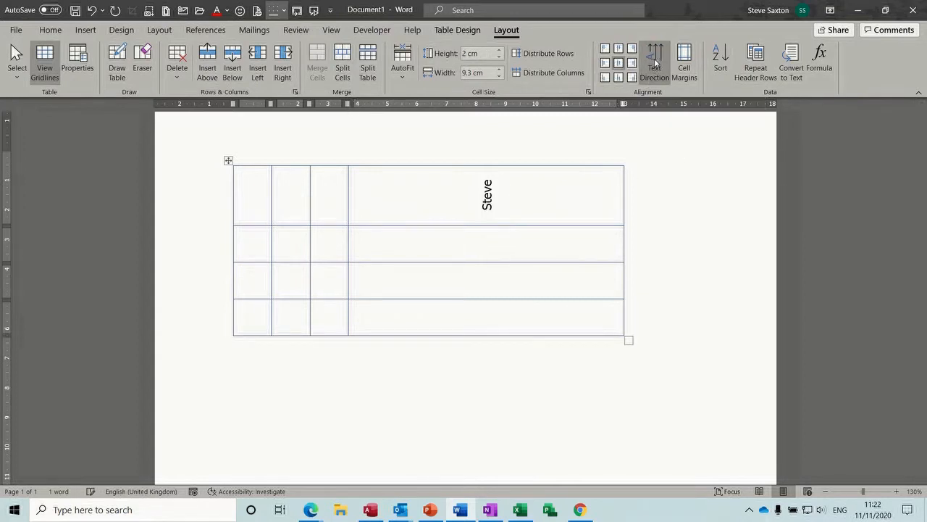
left_click(655, 63)
Step: Type 'Income' in the top row's third cell, rotated bottom-to-top and centred
left_click(335, 182)
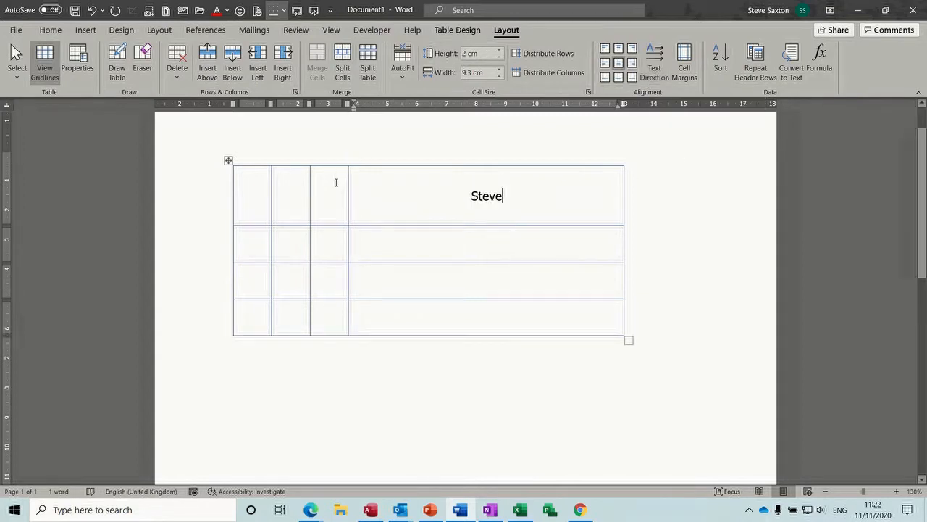
type("Income")
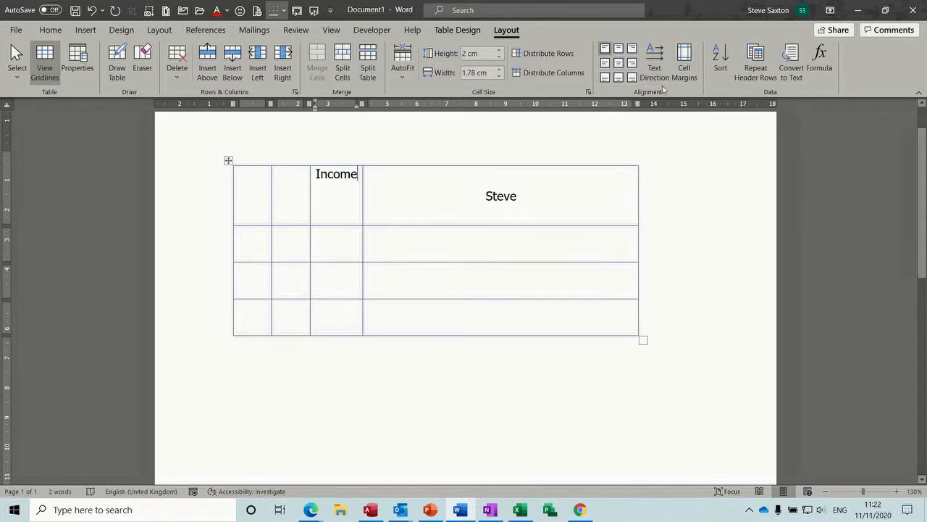
left_click(654, 60)
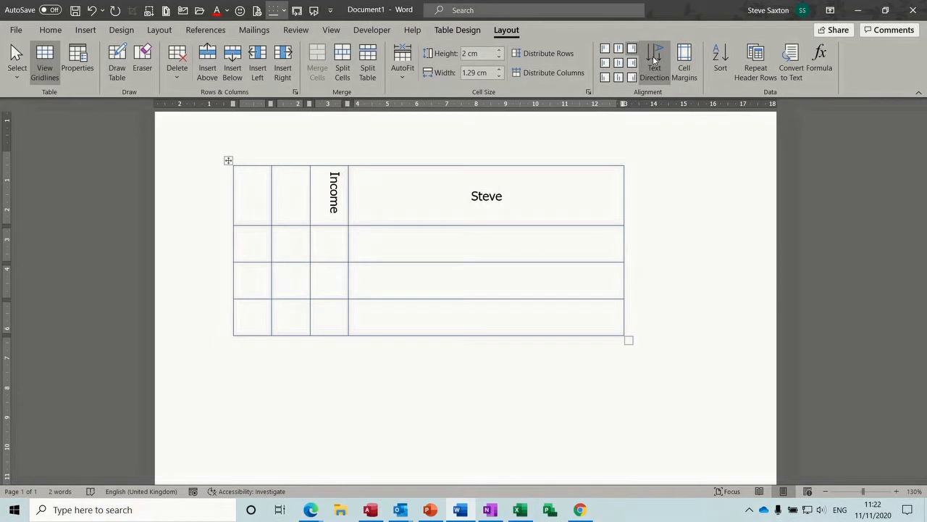
left_click(654, 60)
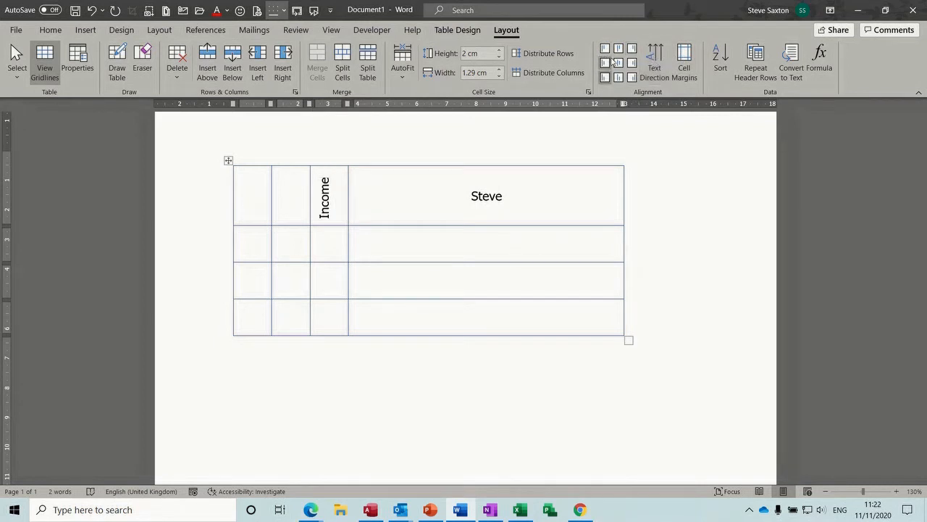
left_click(619, 63)
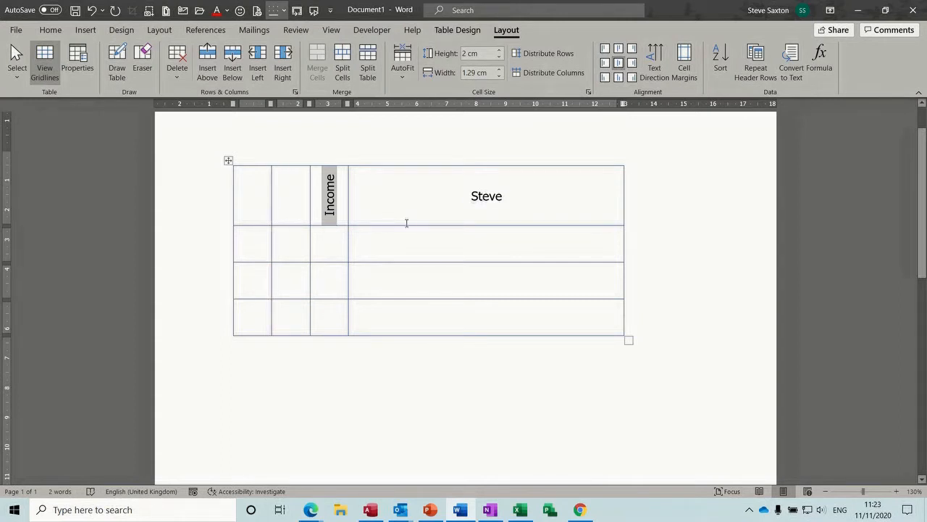
Step: Check the AutoFit options without changes and bring up Table Properties
left_click(403, 83)
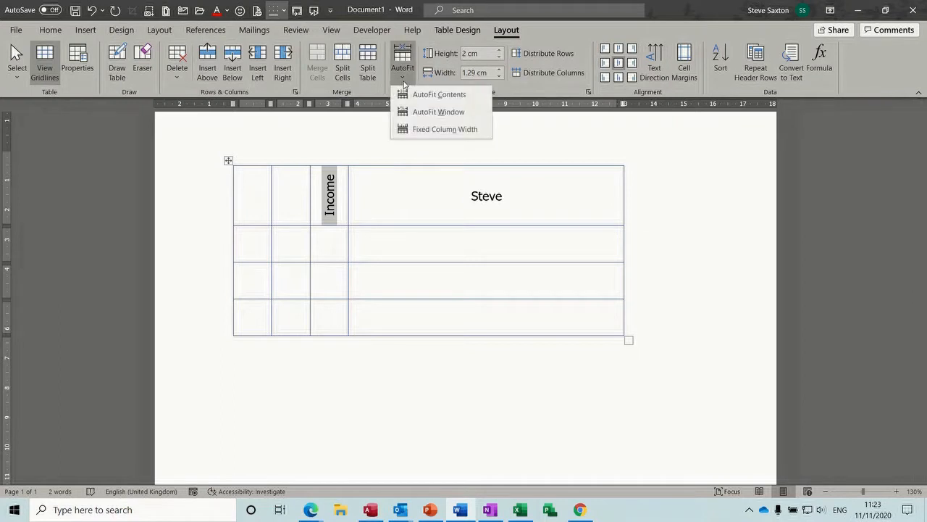
left_click(475, 186)
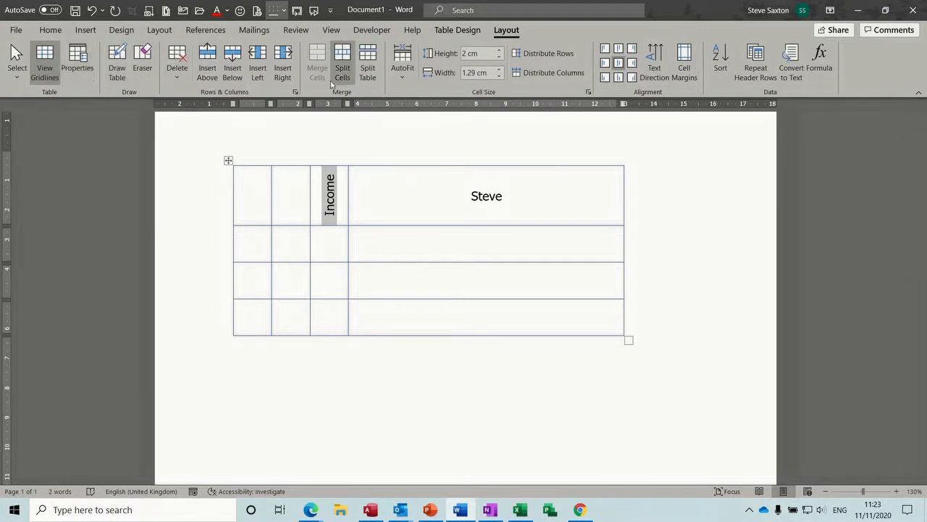
left_click(77, 64)
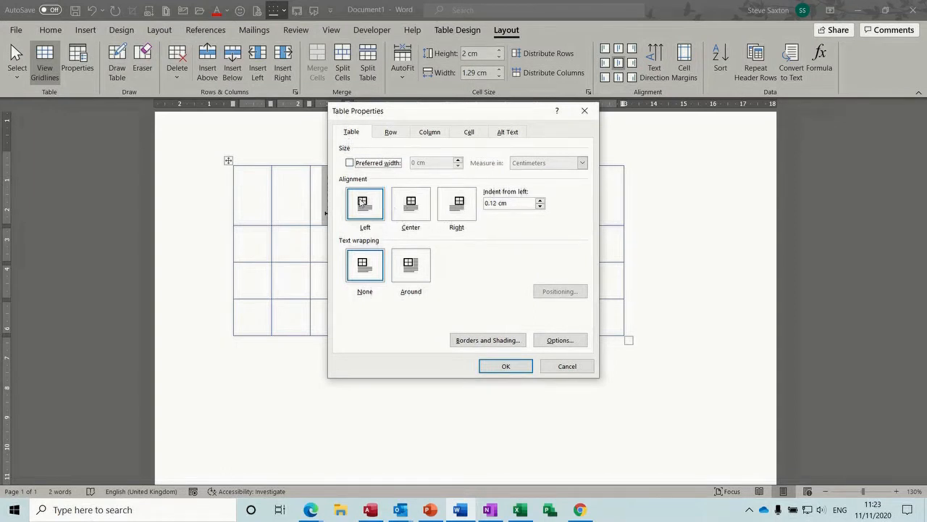
Step: Centre the table on the page, then review its row, column and cell settings unchanged
left_click(416, 206)
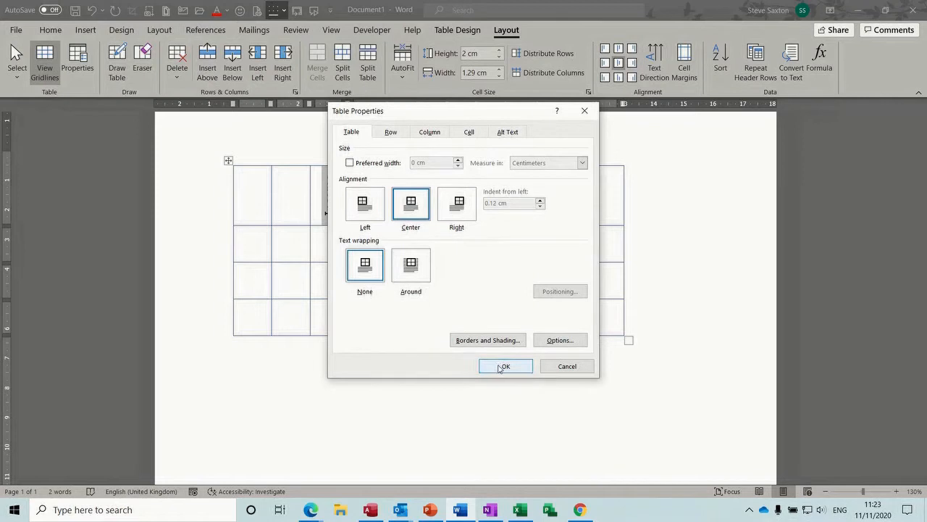
left_click(502, 367)
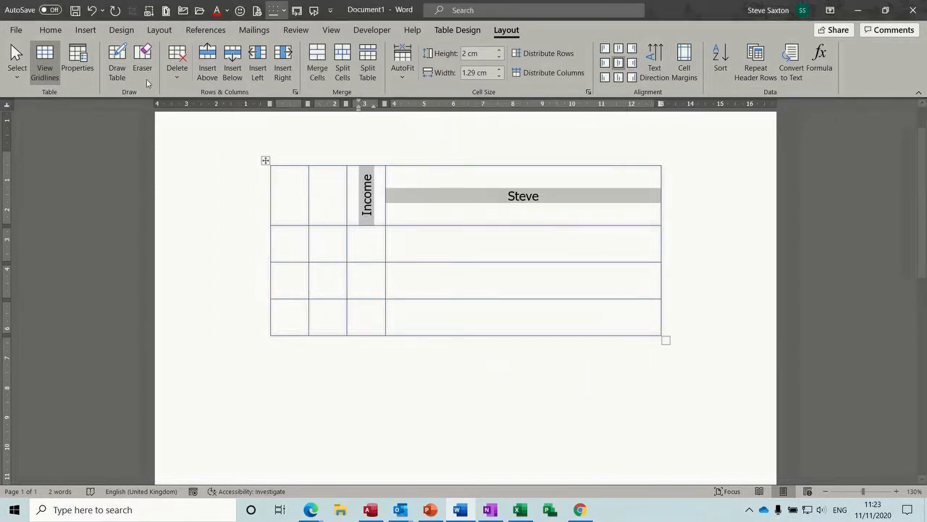
left_click(78, 62)
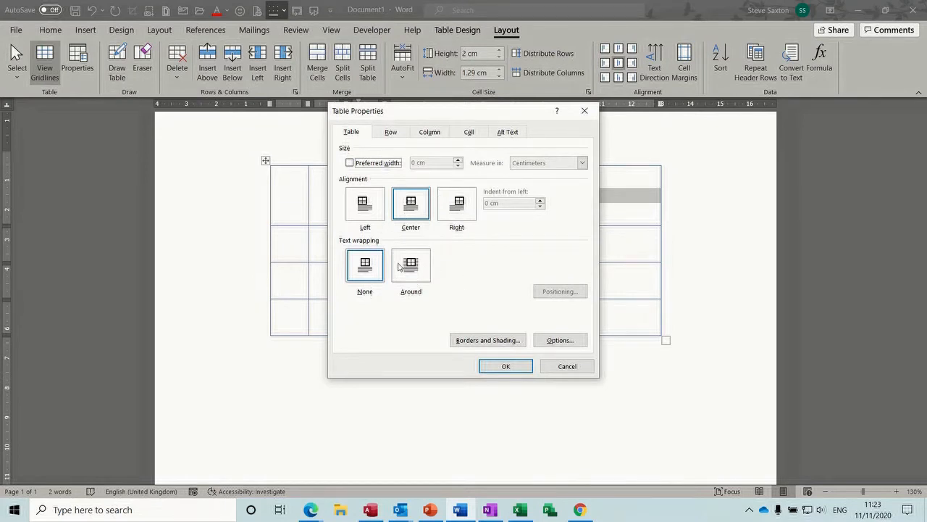
left_click(391, 132)
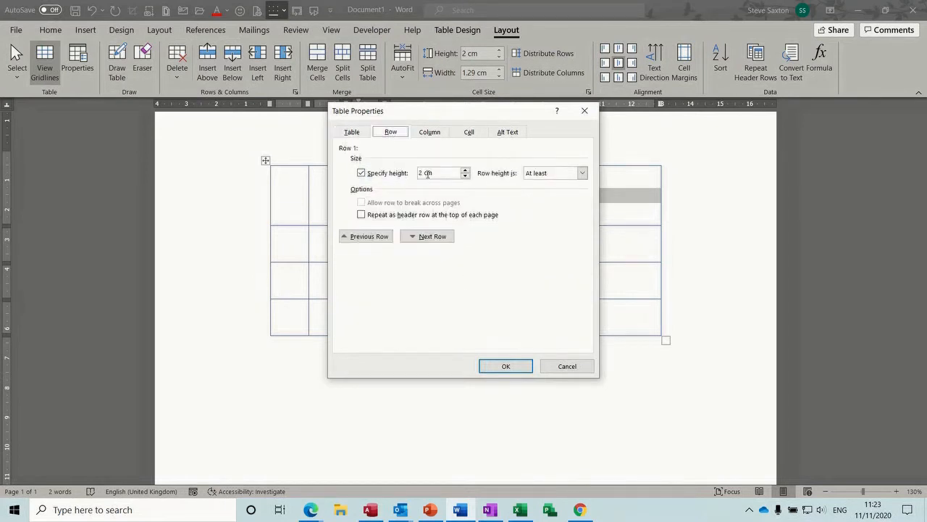
left_click(435, 134)
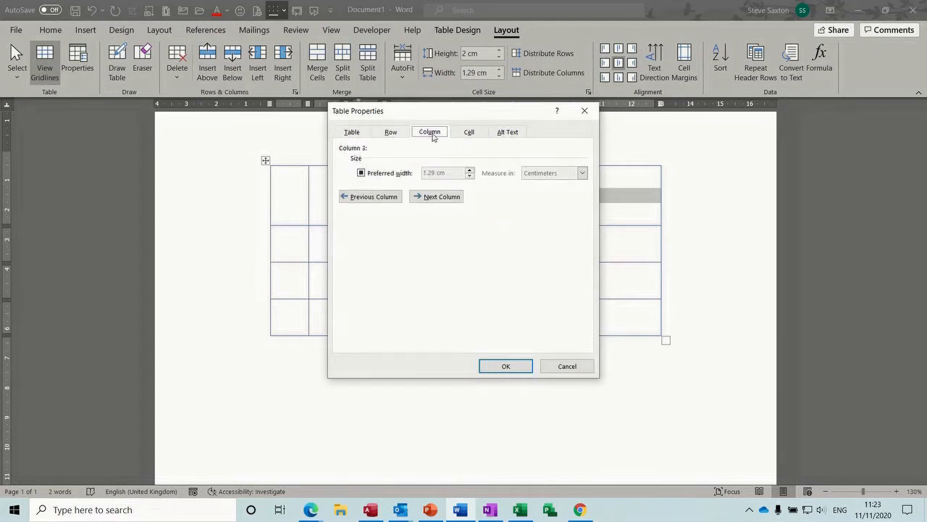
left_click(467, 134)
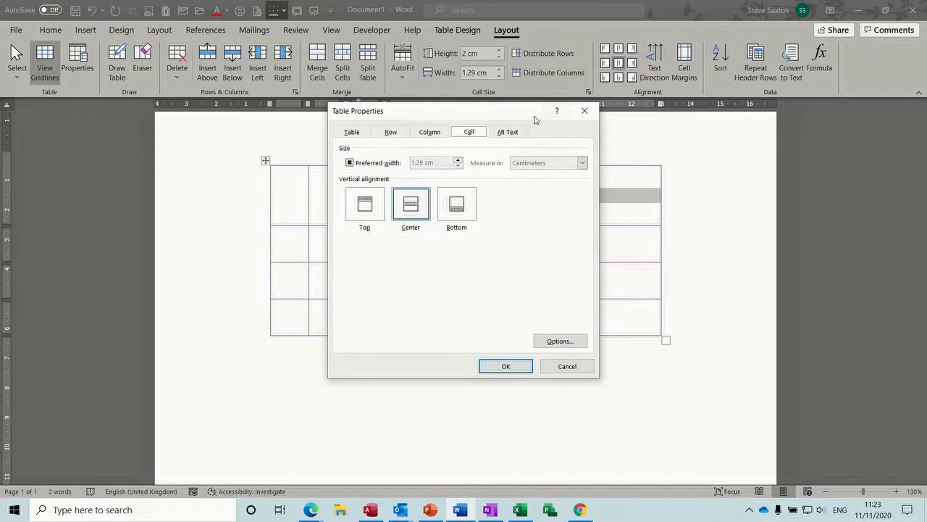
left_click(559, 367)
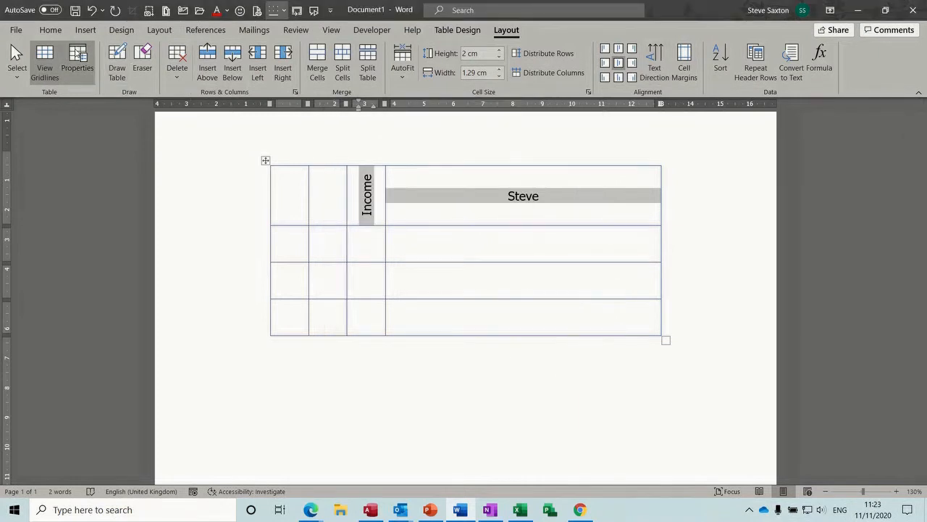
left_click(457, 29)
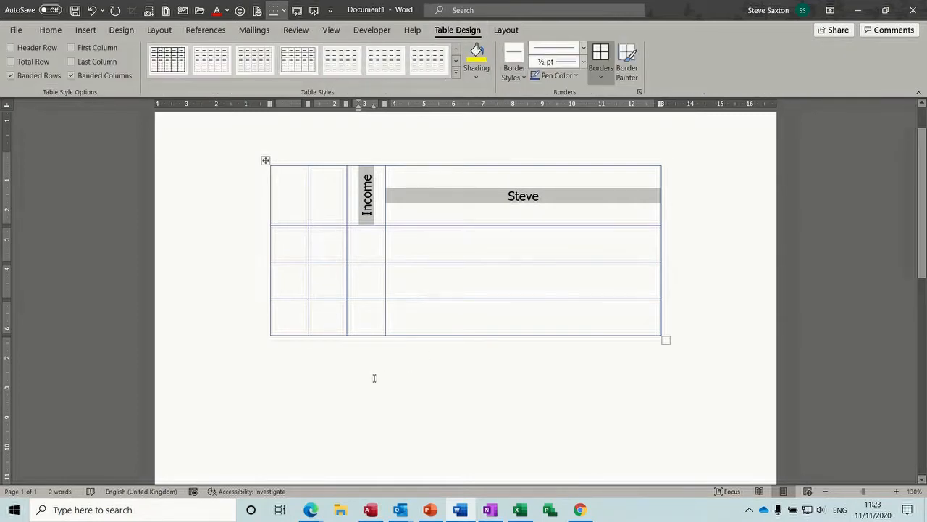
Step: Insert a nested 3x3 table into the first row's second cell
left_click(265, 161)
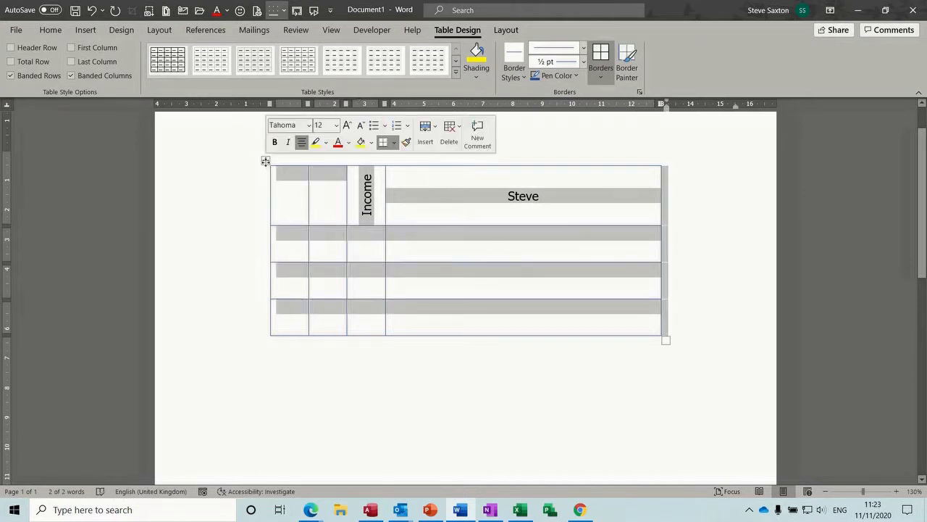
left_click(330, 213)
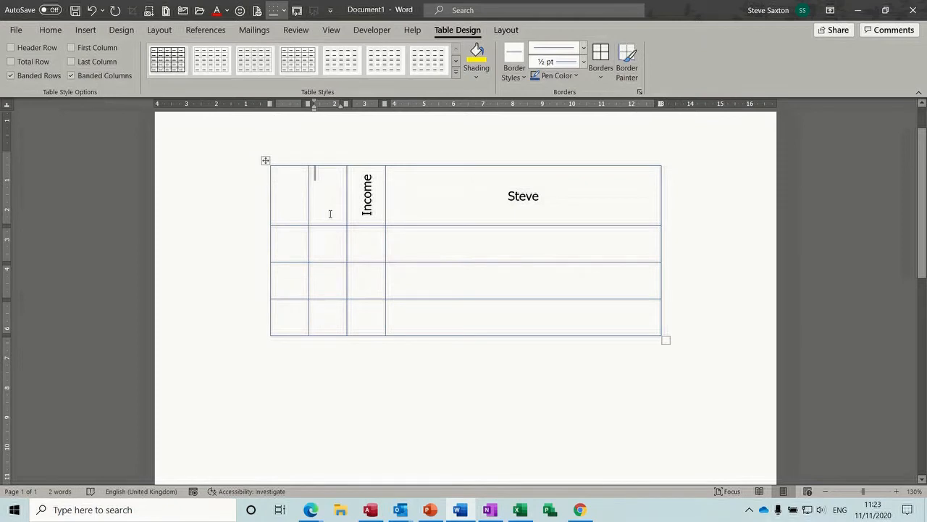
left_click(85, 30)
left_click(84, 74)
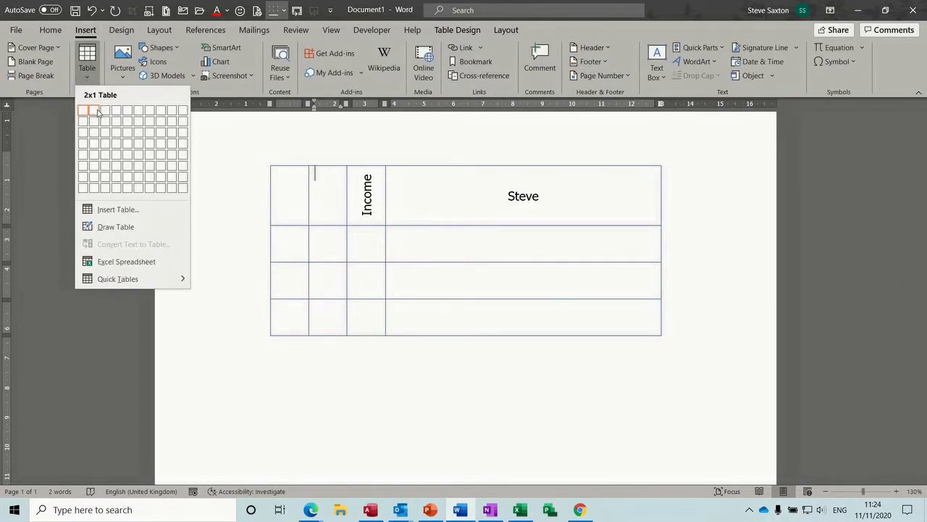
left_click(105, 134)
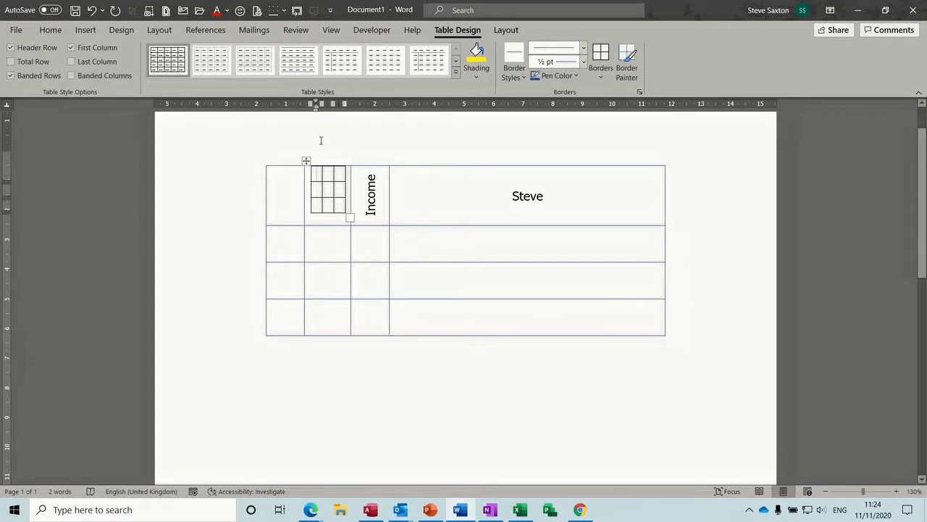
Step: Cut the nested 3x3 table back out of the cell
left_click(307, 159)
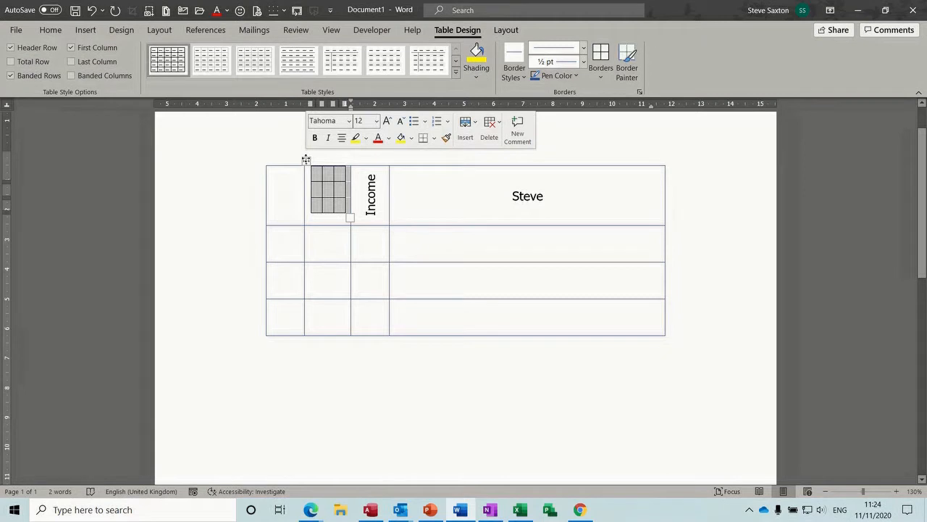
left_click(306, 160)
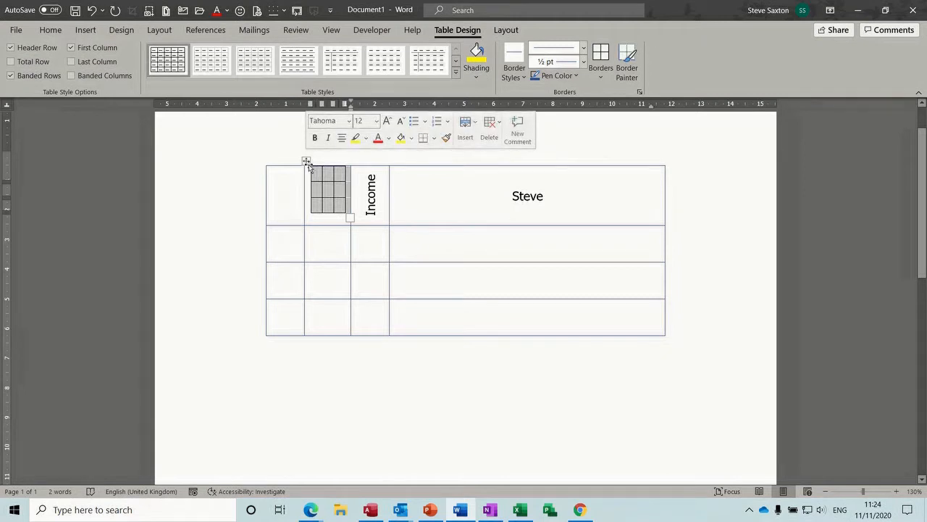
left_click(306, 160)
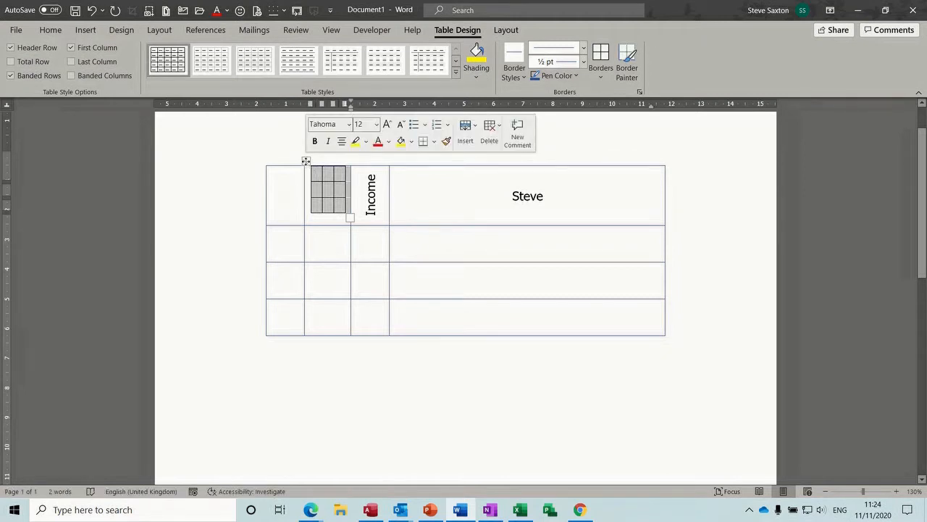
right_click(306, 160)
left_click(327, 169)
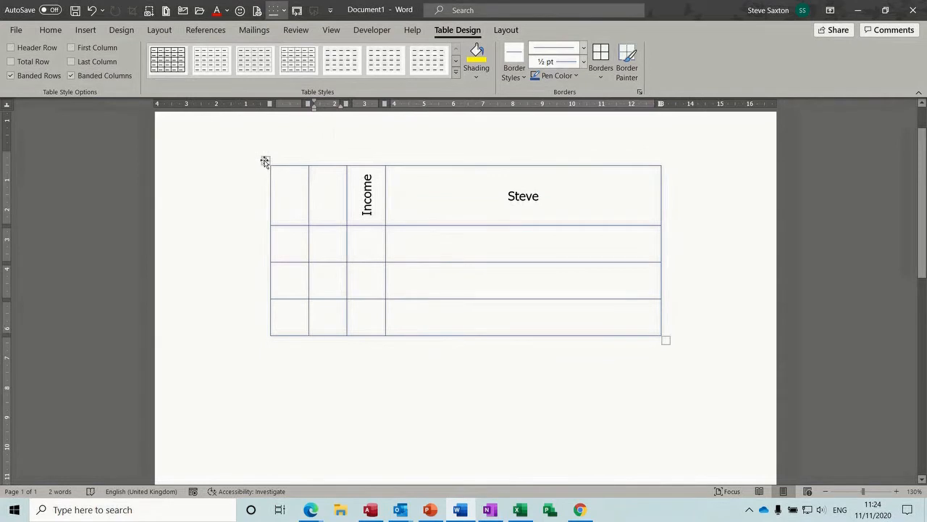
Step: Select the entire outer table and cut it from the page
left_click(265, 161)
right_click(265, 161)
left_click(286, 169)
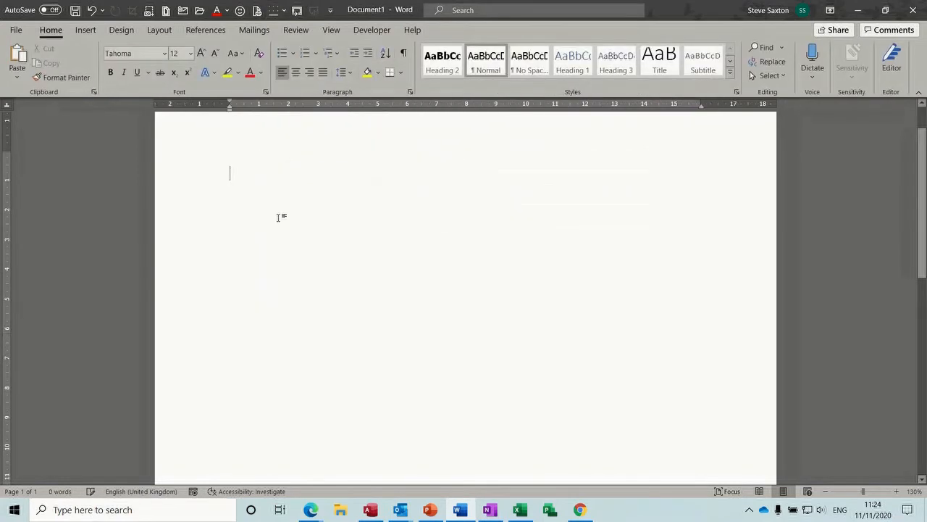
Step: Insert a new 3x3 table
left_click(85, 30)
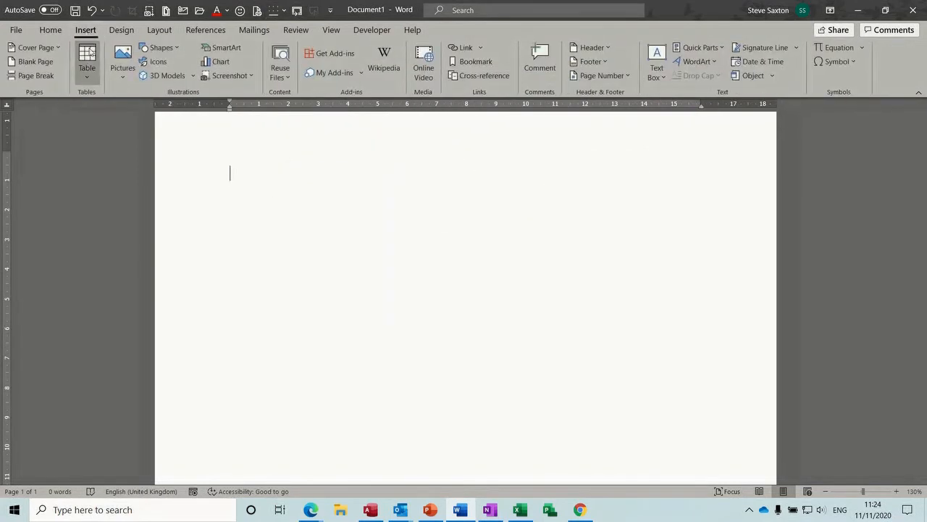
left_click(88, 68)
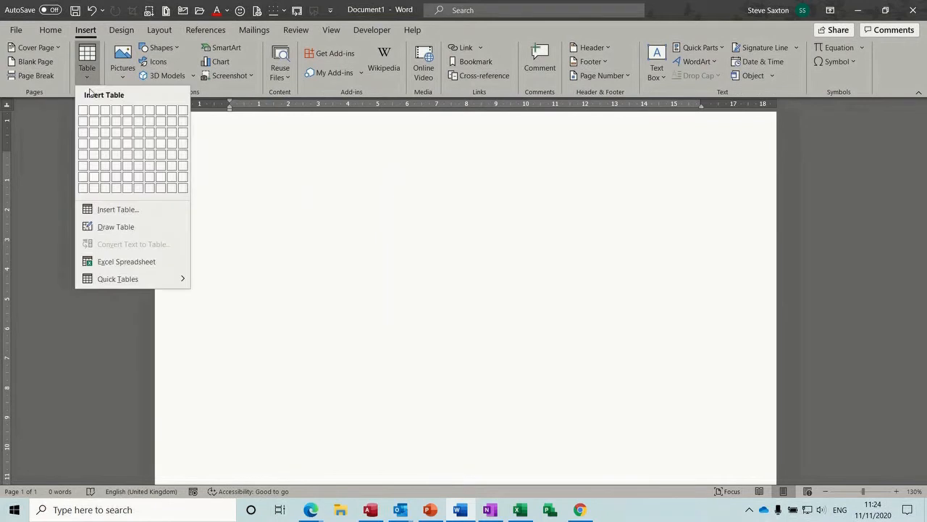
left_click(105, 133)
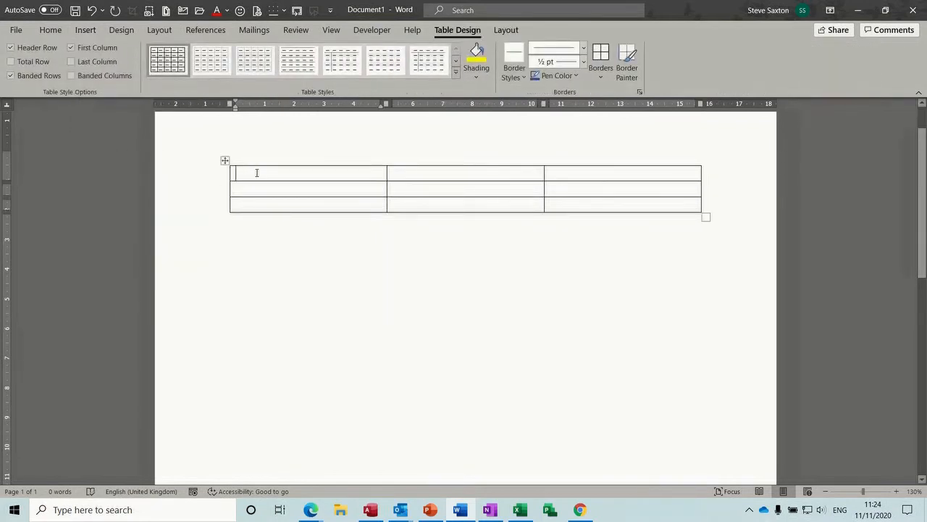
Step: Fill the first column with Name, Steve and Bob
type("Name")
left_click(258, 189)
type("Steve")
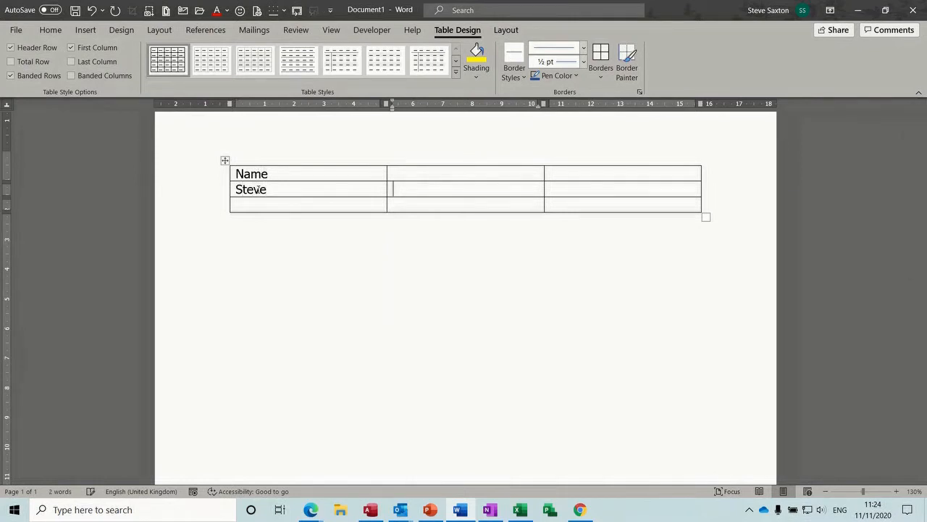
key("Down")
key("Tab")
left_click(241, 204)
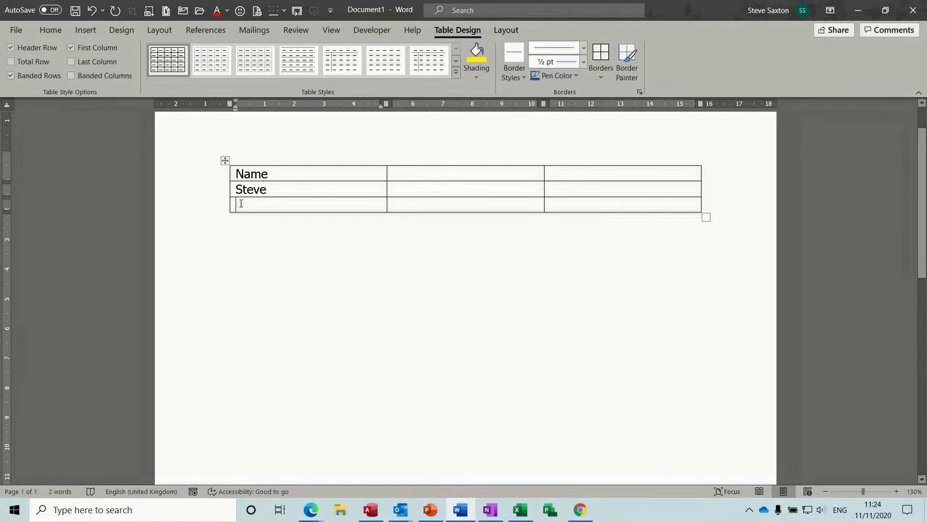
type("Bob")
Step: Add a Salary heading with salaries £21,000 and £21,890
left_click(396, 173)
type("Saary")
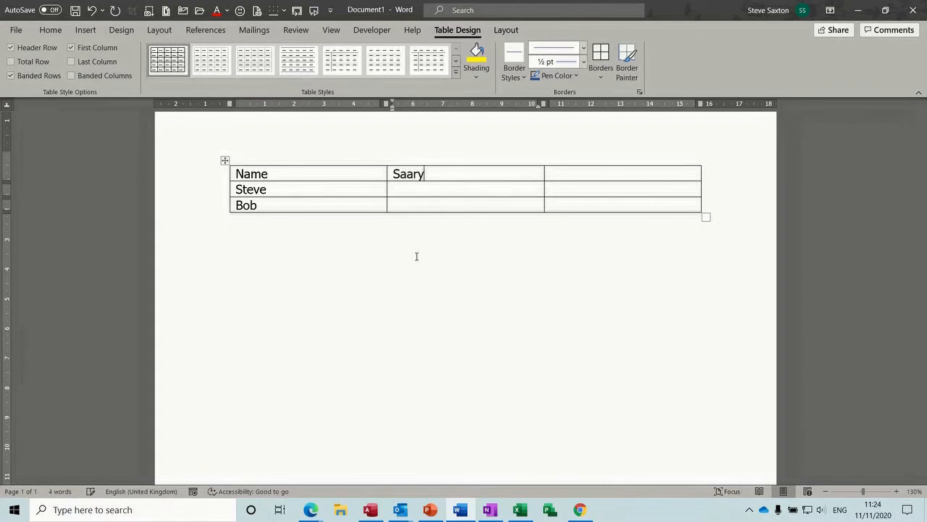
key("BackSpace")
key("BackSpace")
key("BackSpace")
type("lary")
left_click(397, 189)
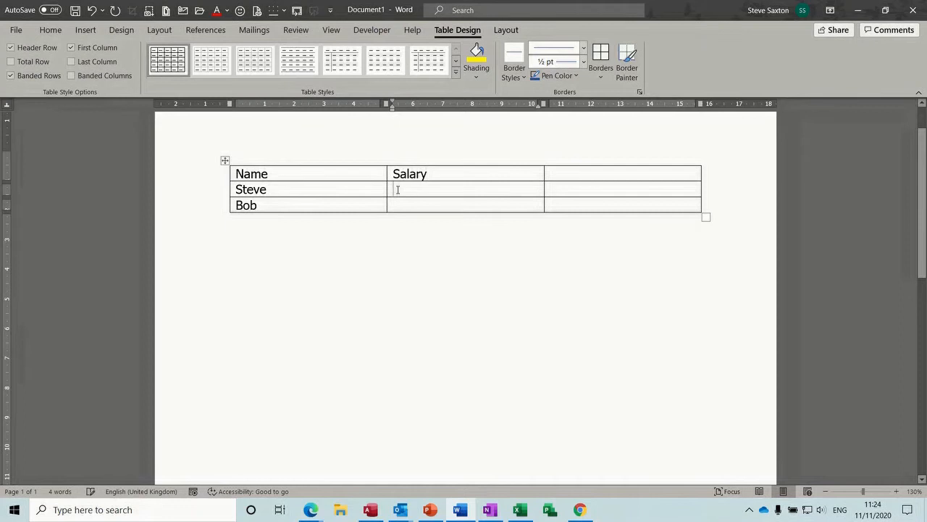
type("£")
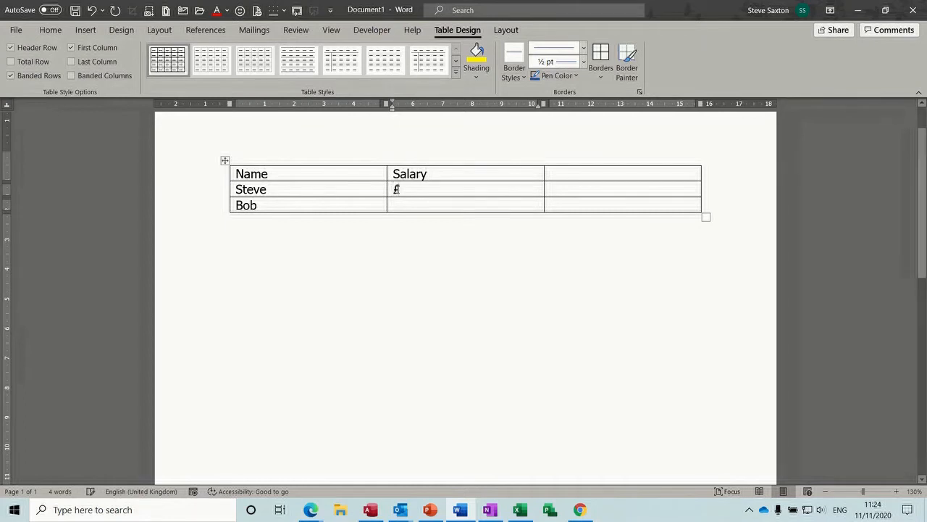
type("21,000")
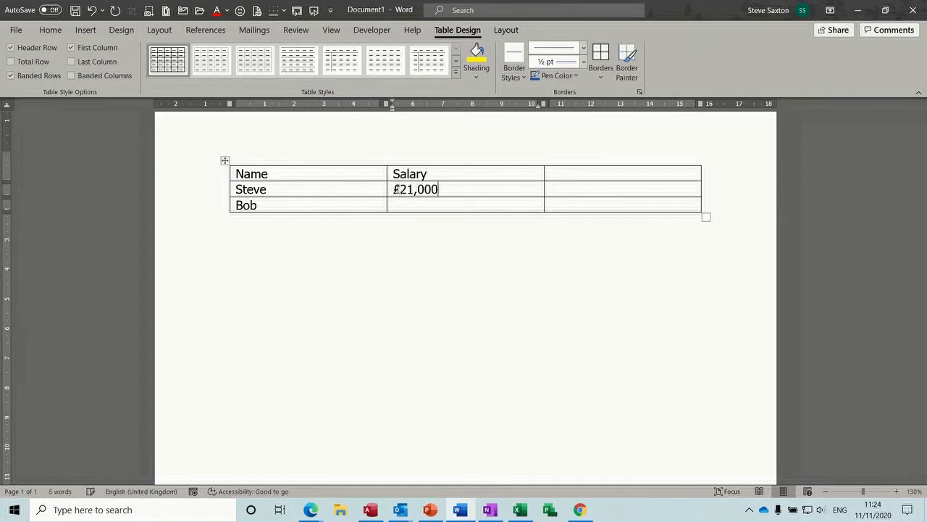
left_click(398, 204)
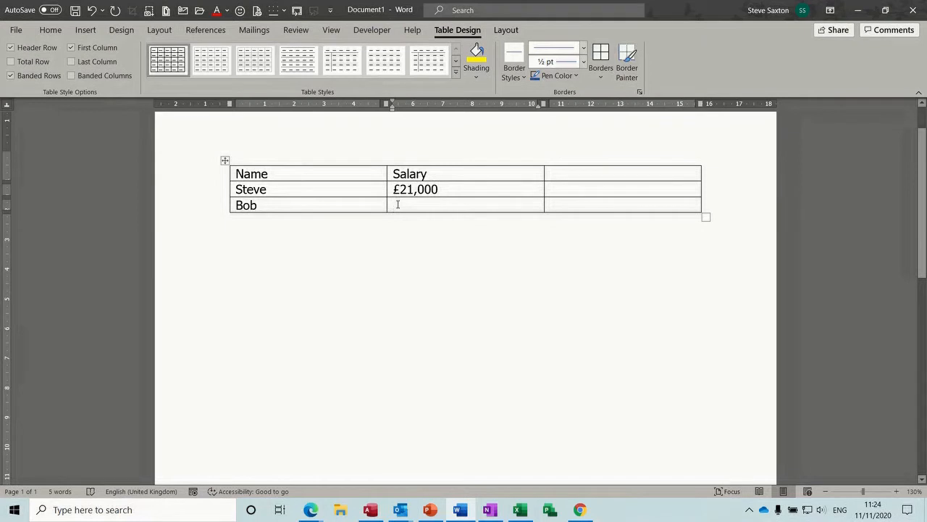
type("£21,890")
Step: Add a Totals row below the last employee
left_click(559, 203)
key("Tab")
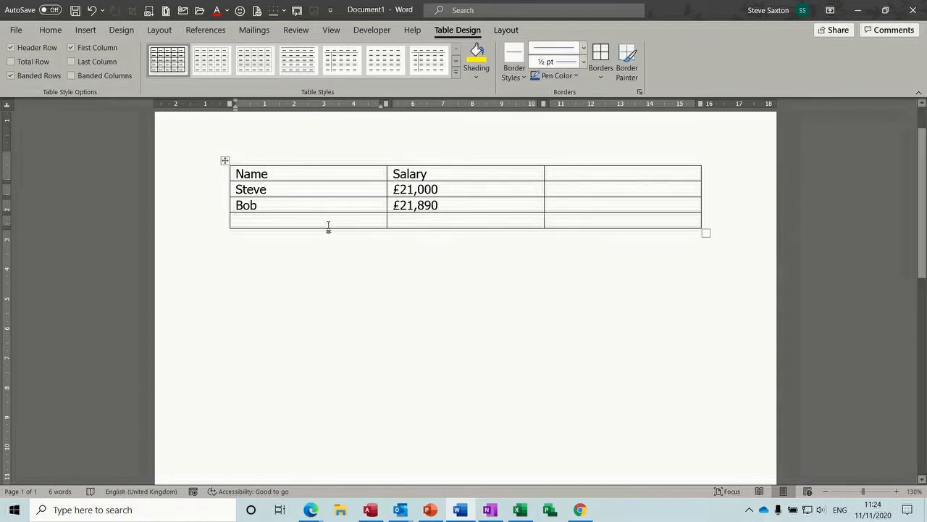
type("Totals")
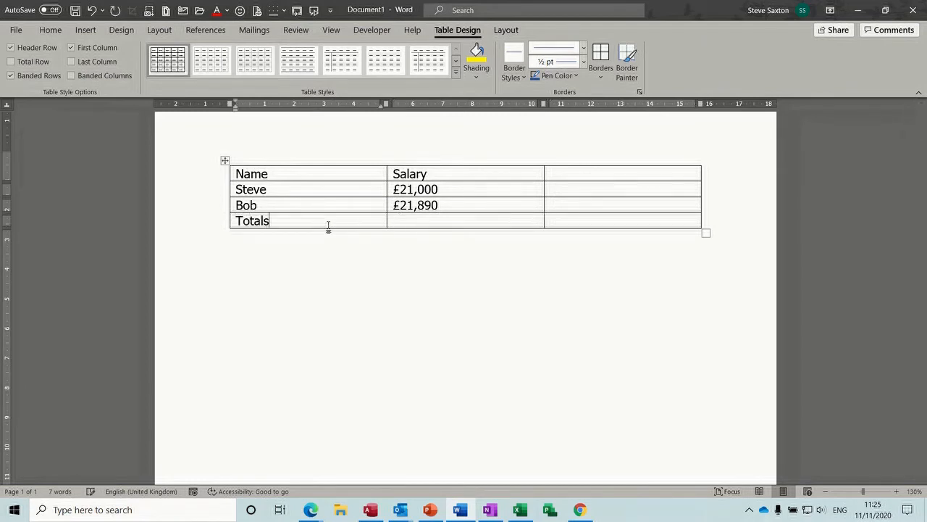
left_click(462, 217)
Step: Head the third column Monthly and return to the Totals Salary cell
left_click(568, 171)
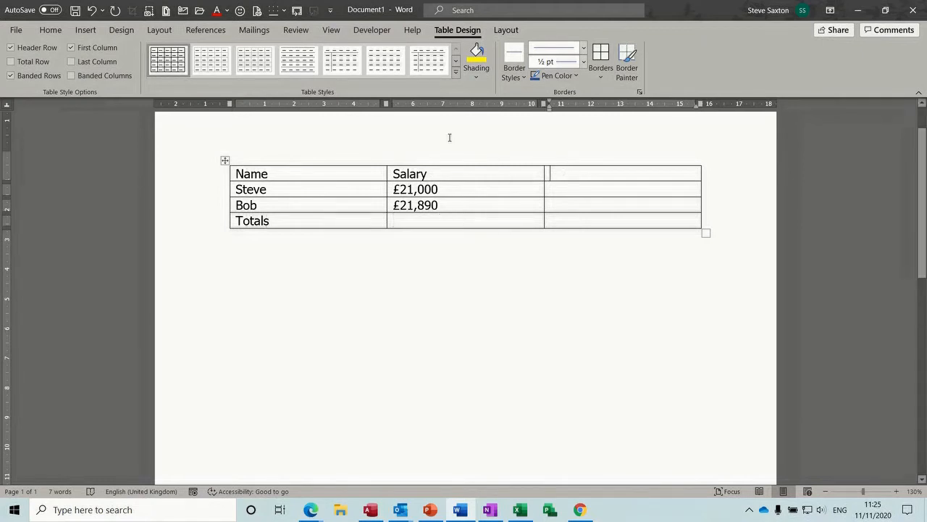
type("Anu")
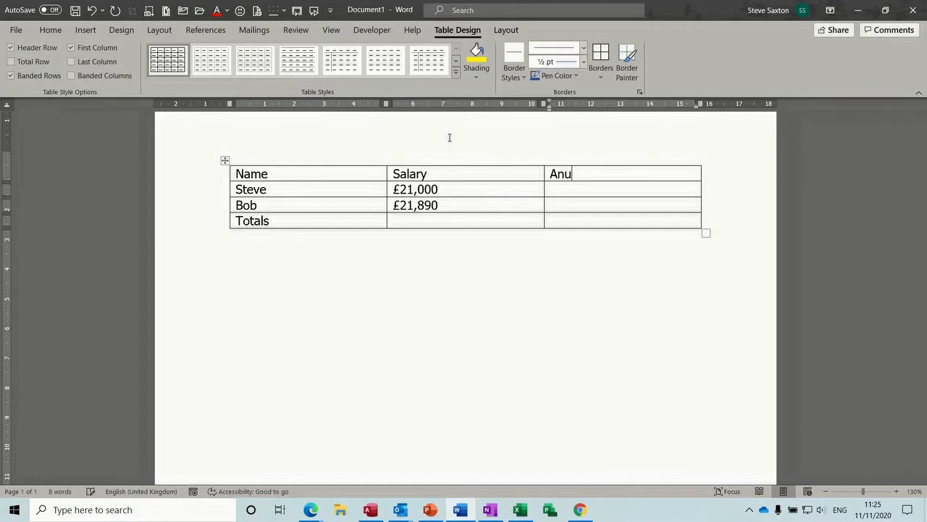
key("BackSpace")
key("BackSpace")
key("BackSpace")
type("Monthly")
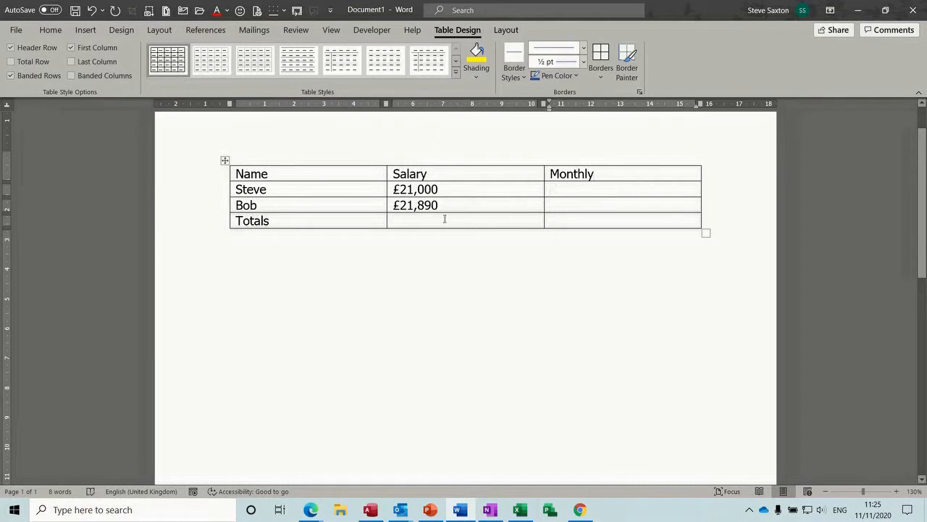
left_click(401, 221)
left_click(504, 33)
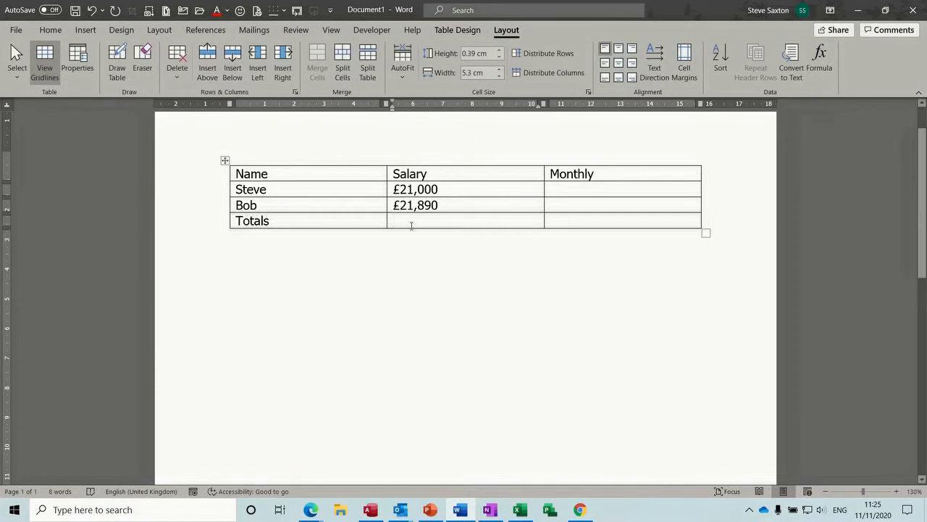
Step: Insert =SUM(ABOVE) in £#,##0.00 currency format, showing £42,890.00 in the Totals Salary cell
left_click(819, 58)
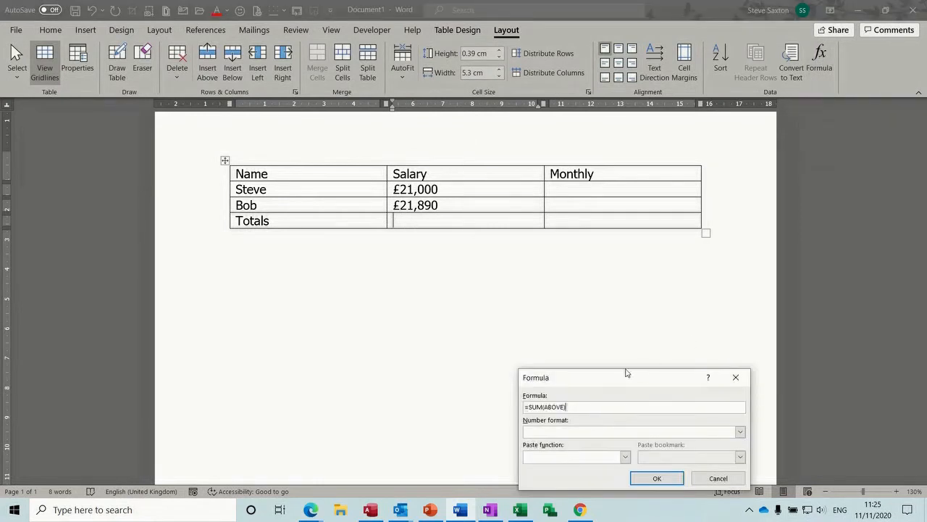
left_click_drag(619, 381, 435, 266)
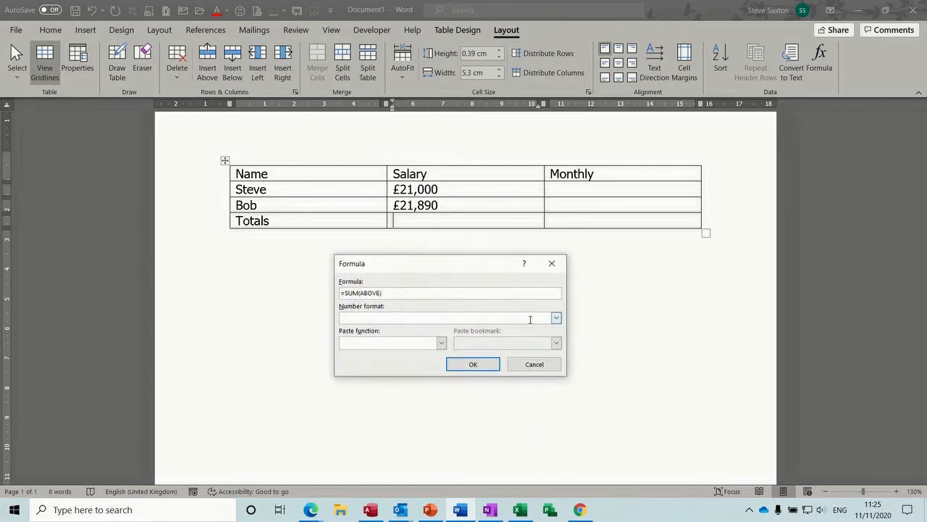
left_click(555, 319)
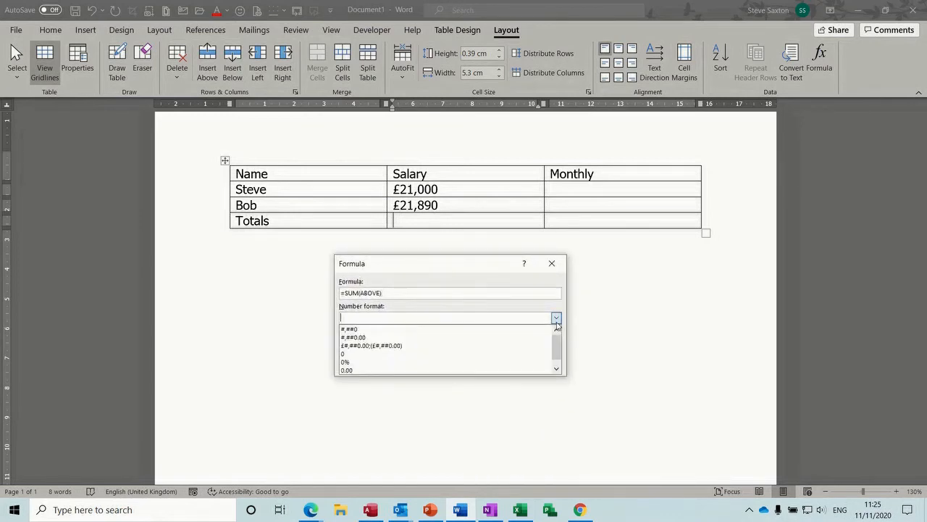
left_click(421, 345)
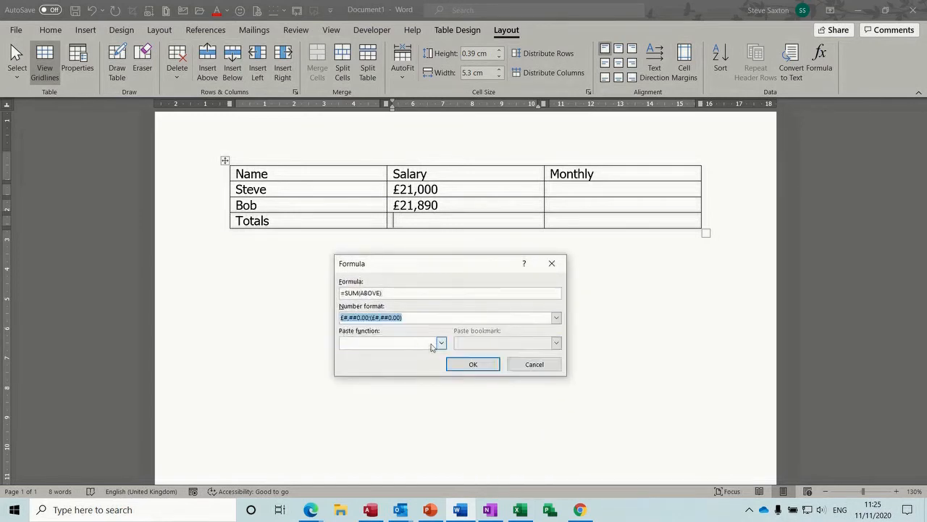
left_click(441, 343)
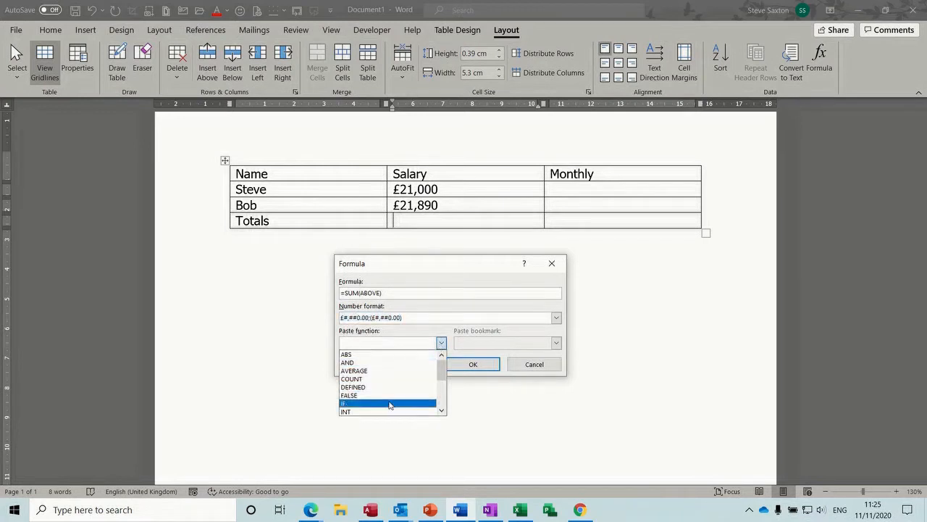
mouse_move(440, 370)
left_mouse_down()
mouse_move(441, 402)
mouse_move(439, 354)
left_mouse_up()
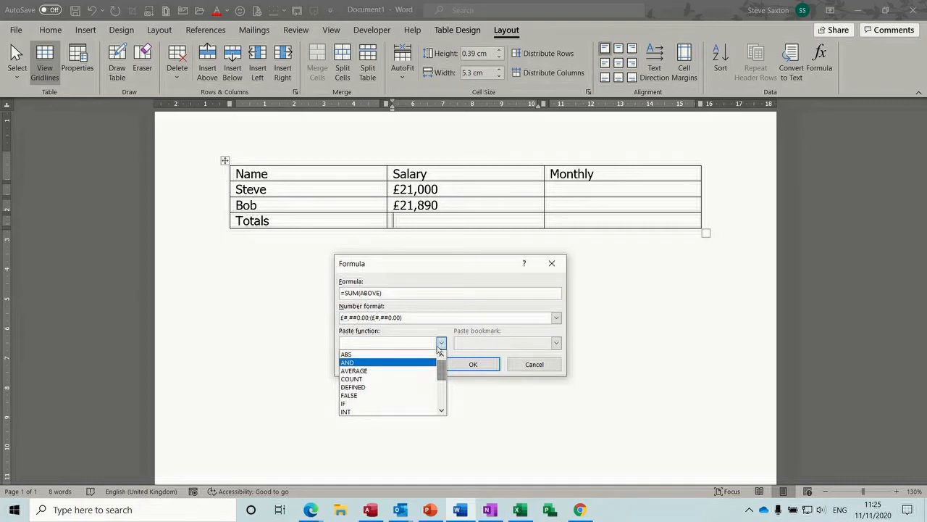
left_click(457, 347)
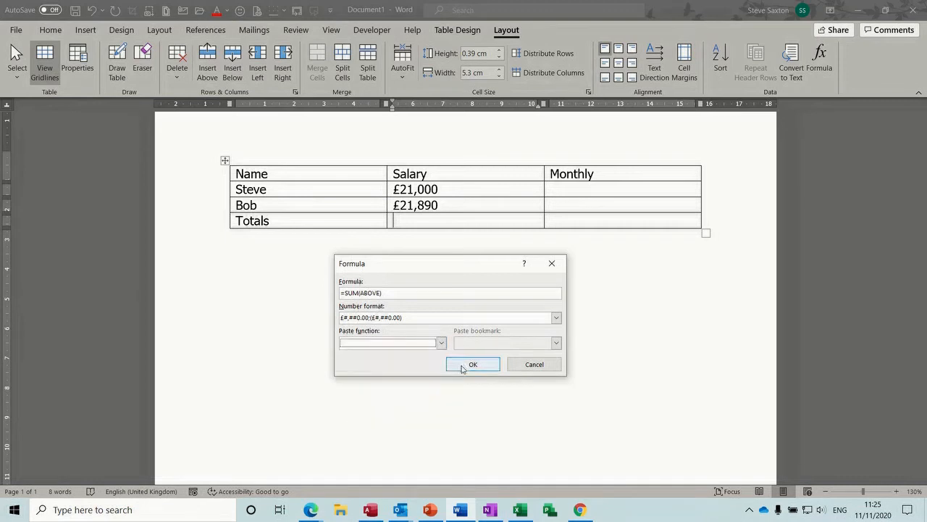
left_click(468, 366)
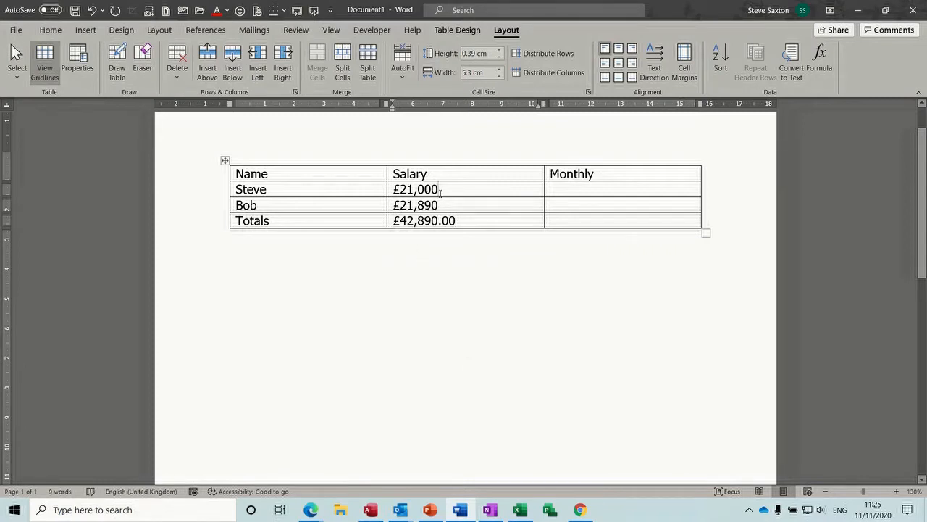
Step: Add .00 to both salaries and change Steve's salary to £25,000.00
left_click(439, 190)
type(".00")
left_click(440, 205)
type(".00")
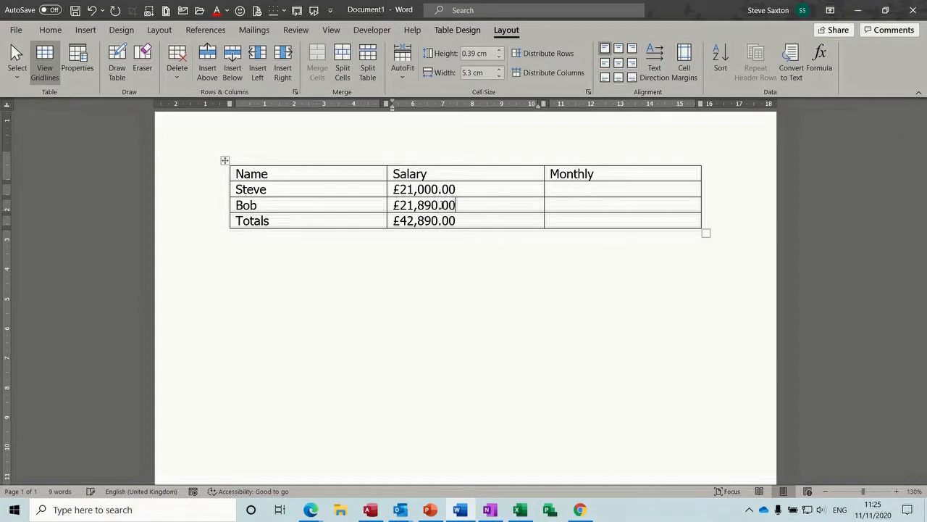
left_click(414, 190)
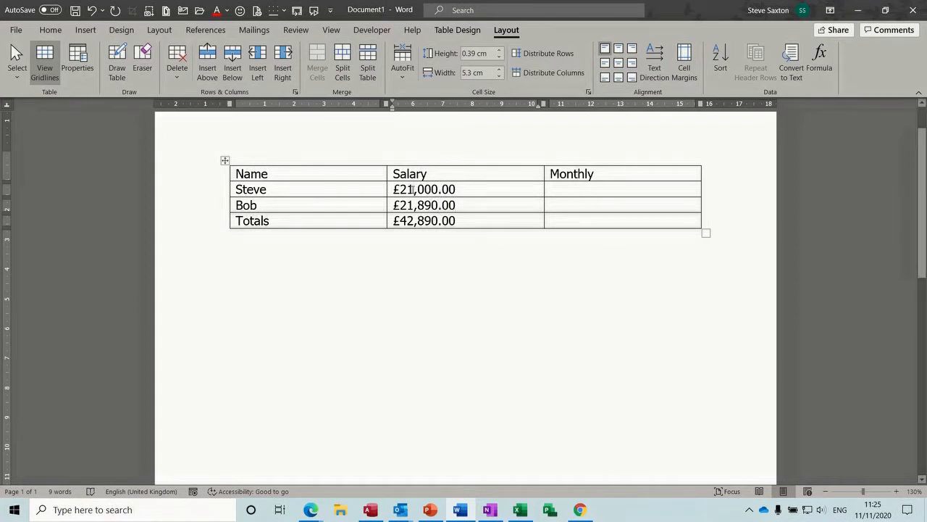
key("BackSpace")
type("5")
Step: Update the Totals field so it reads £46,890.00
left_click(456, 220)
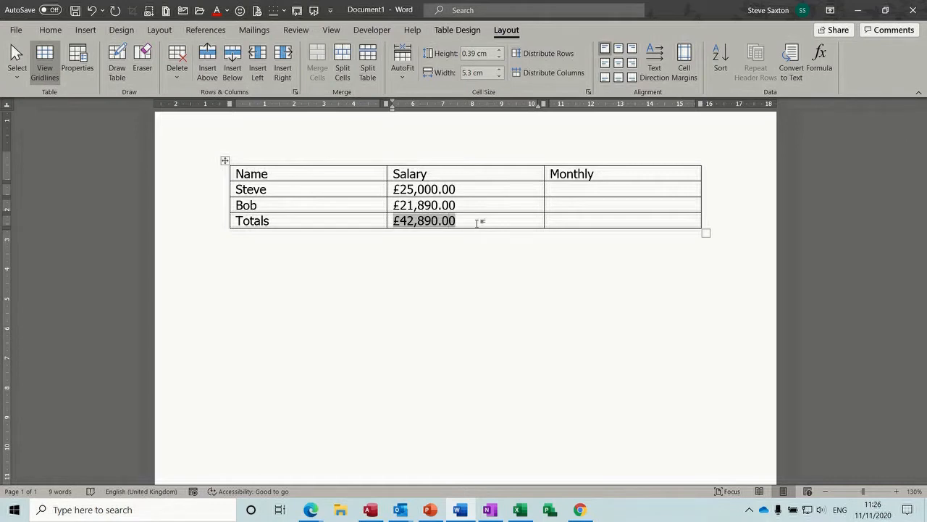
key("F9")
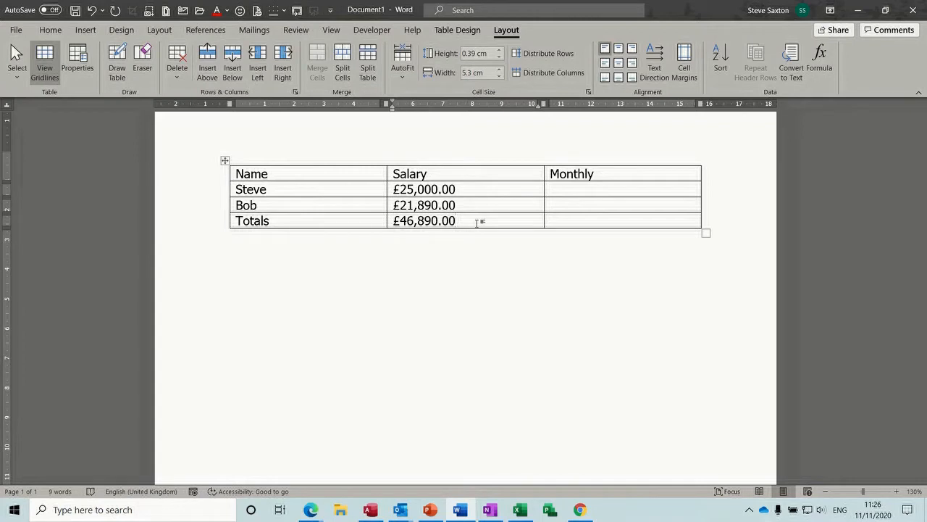
key("ctrl+z")
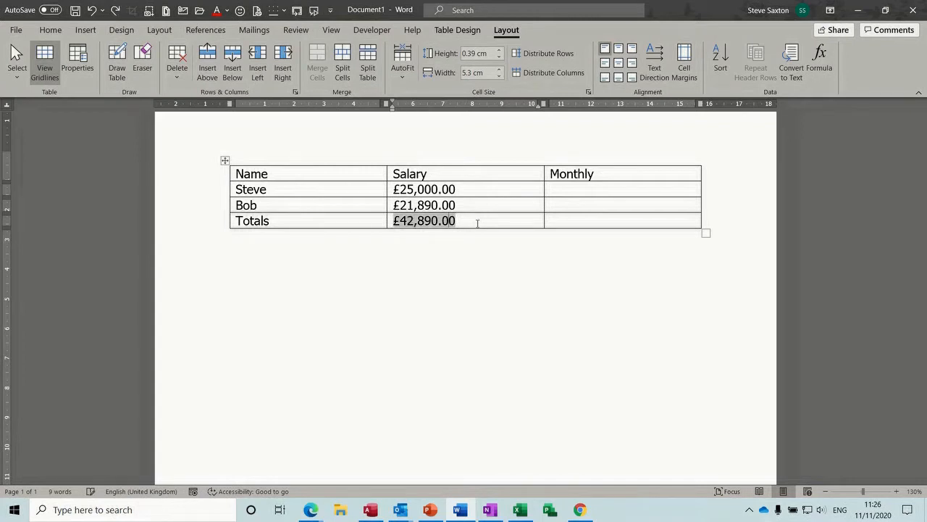
key("F9")
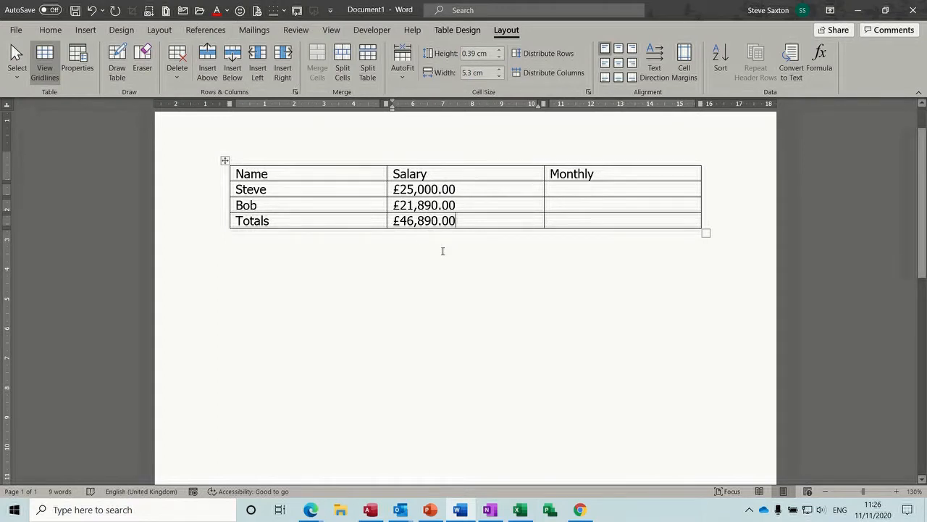
left_click(557, 191)
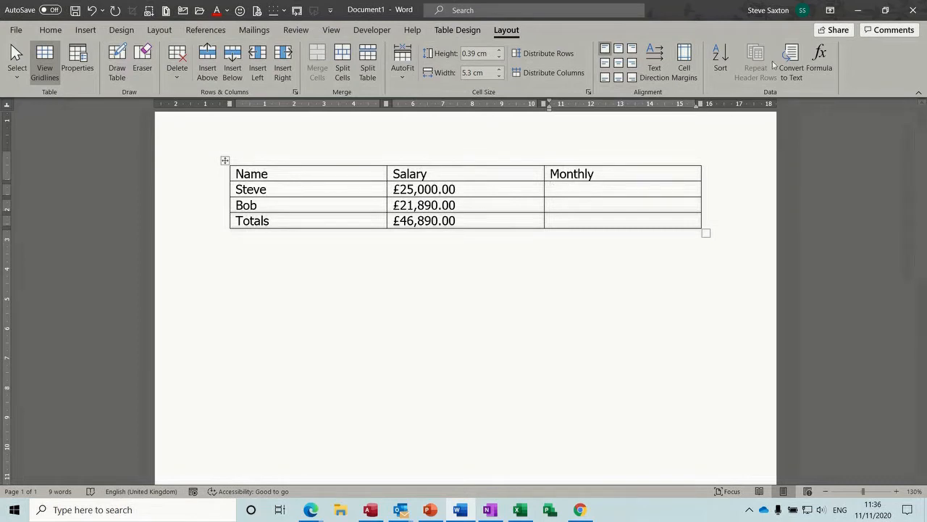
Step: Enter =b2/12 in Steve's Monthly cell with £#,##0.00 format, showing £2,083.33
left_click(819, 59)
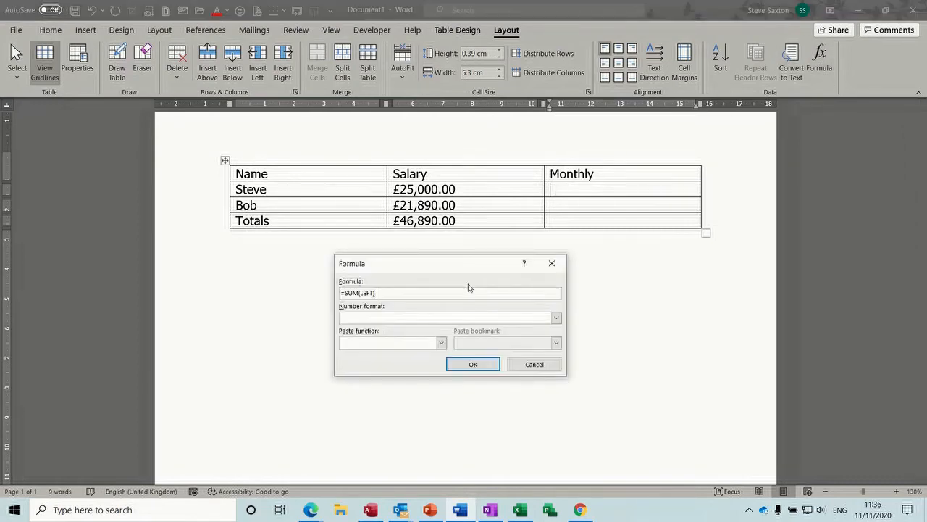
left_click_drag(461, 265, 574, 265)
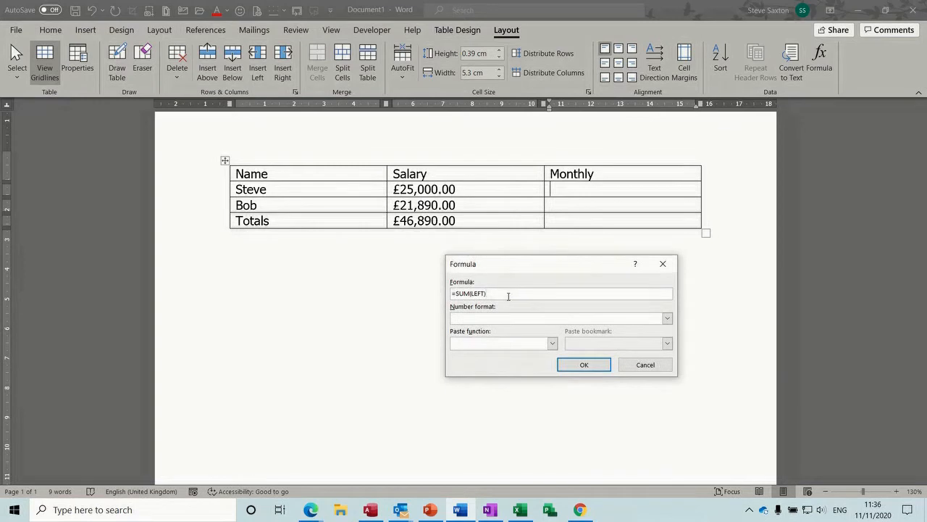
left_click_drag(507, 294, 457, 293)
key("Delete")
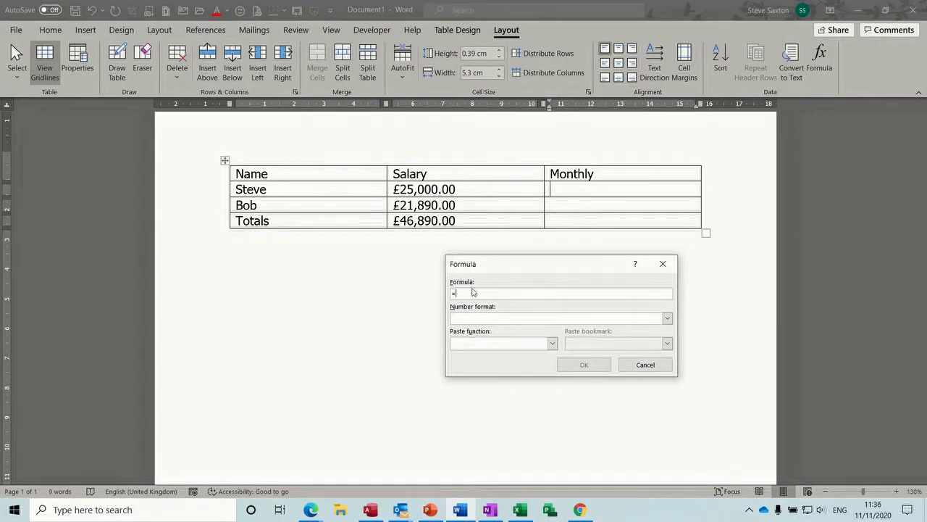
type("b")
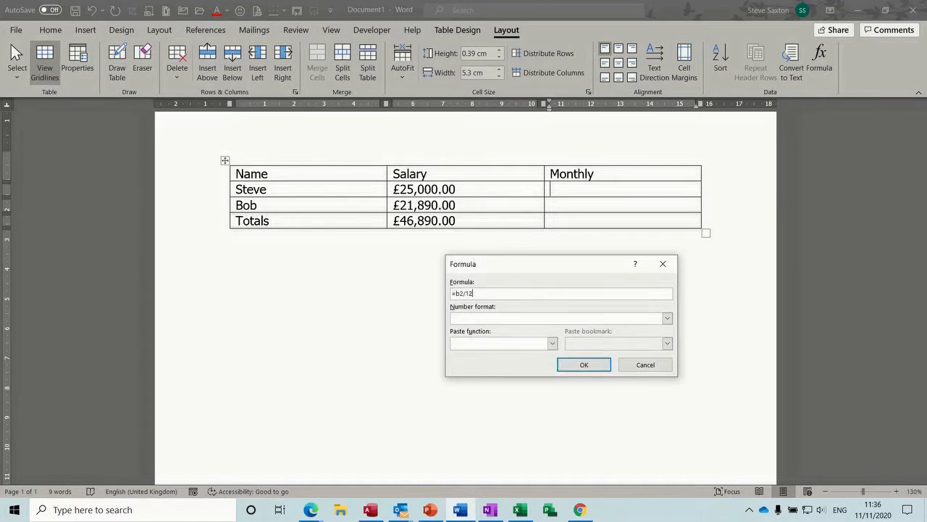
type("2/12")
left_click(667, 318)
left_click(558, 346)
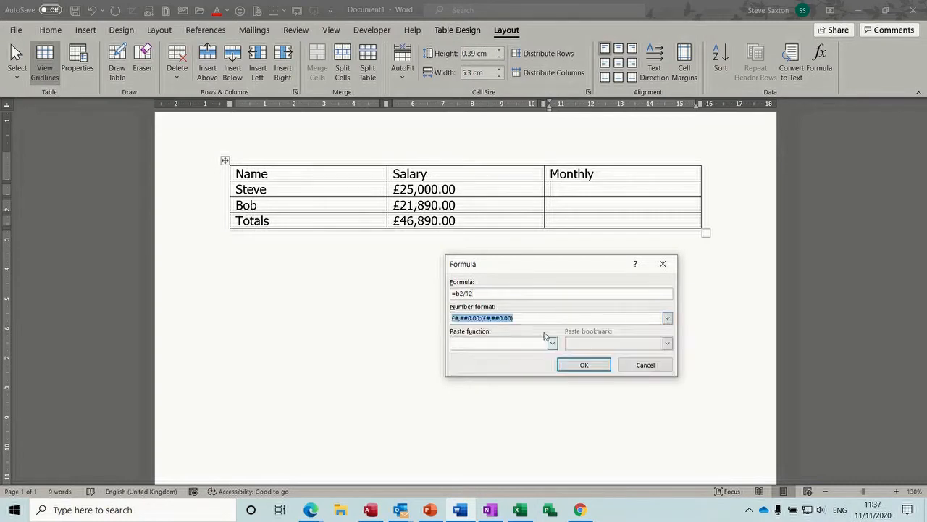
left_click(579, 366)
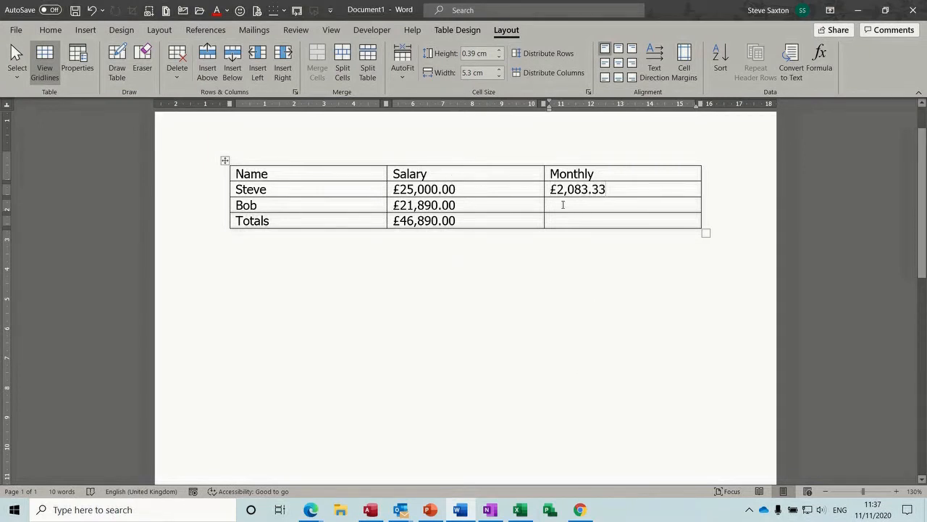
Step: Copy Steve's monthly field to Bob's row and change it to =b3/12, giving £1,824.17
left_click_drag(552, 190, 608, 189)
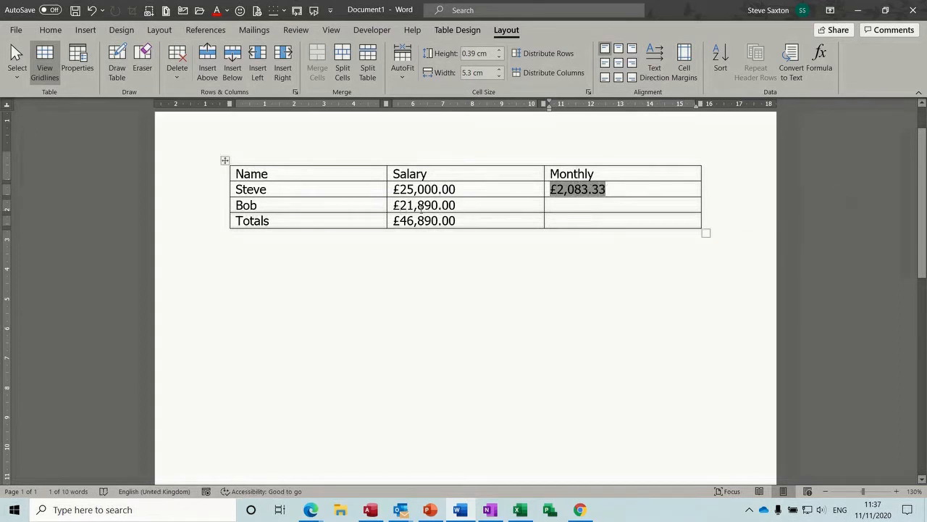
left_click_drag(560, 195, 557, 210)
key("ctrl")
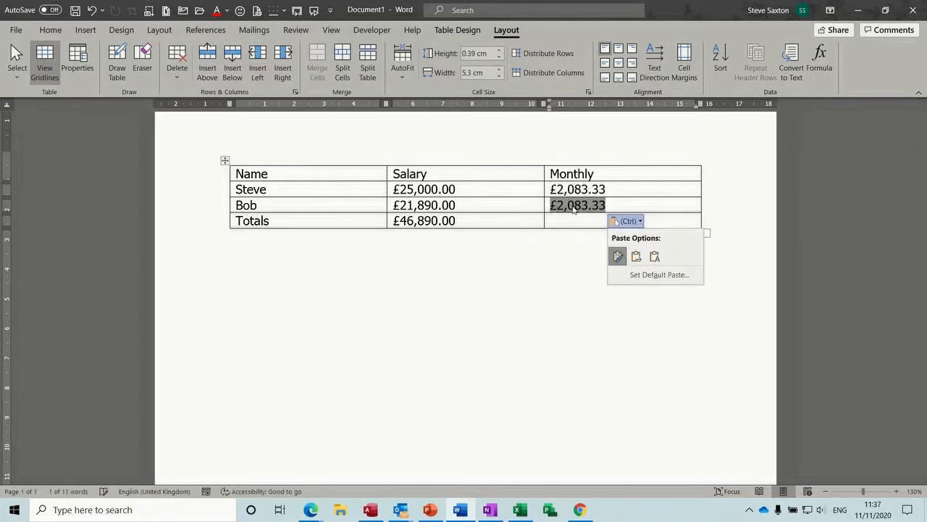
left_click(819, 62)
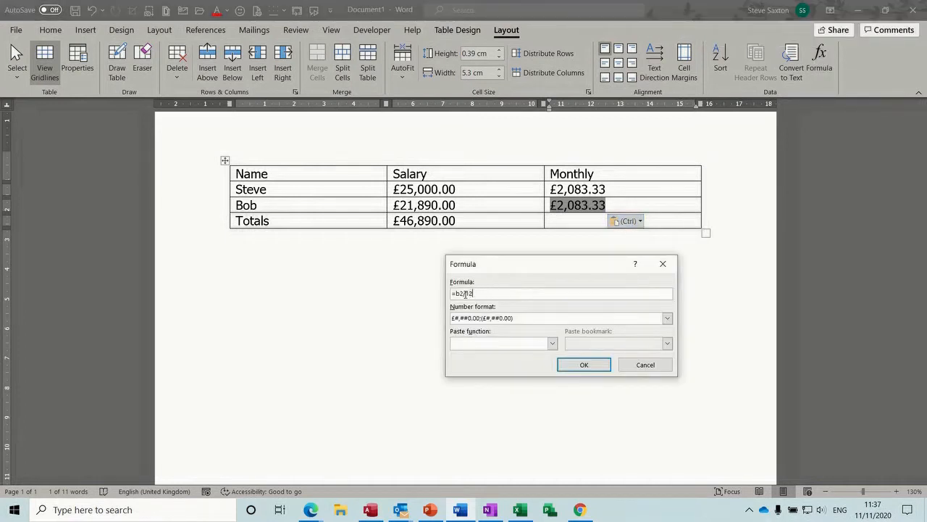
key("BackSpace")
type("3")
left_click(584, 372)
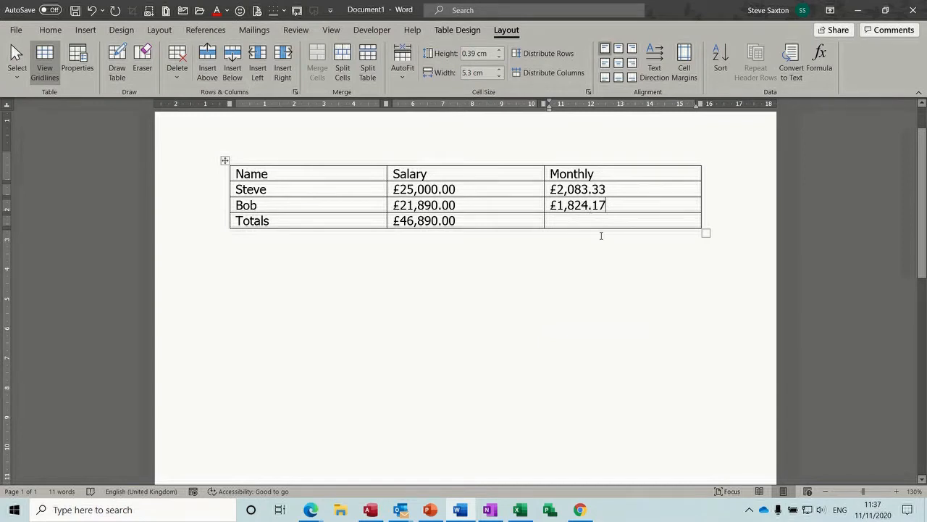
key("alt+F9")
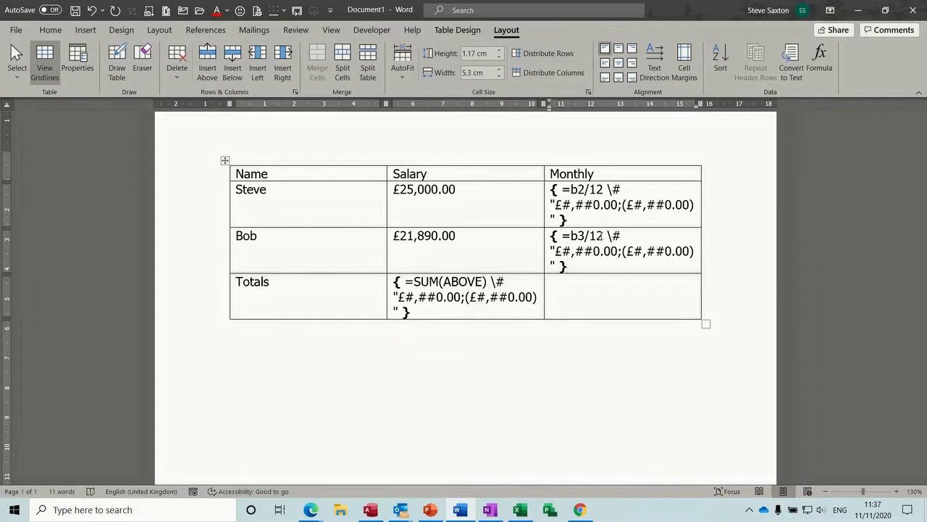
key("alt+F9")
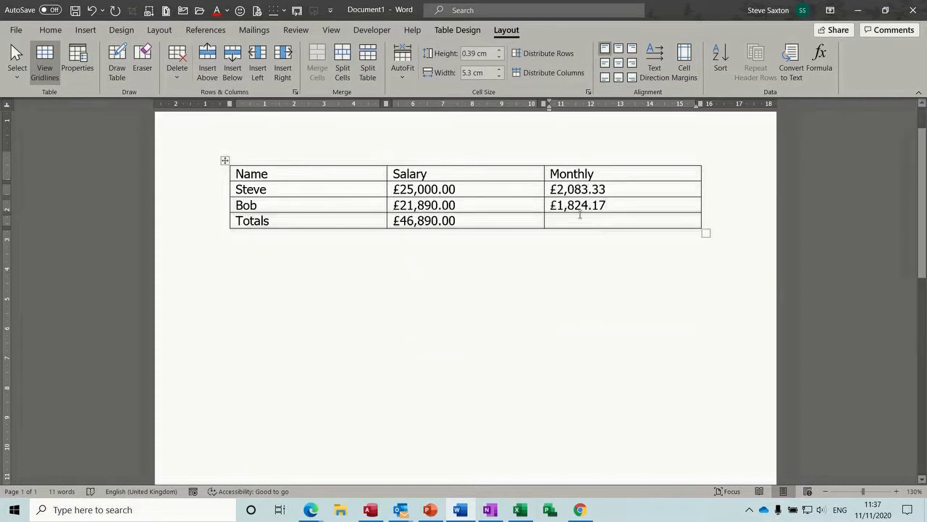
Step: Total the Monthly column with SUM(ABOVE) in £ format, showing £3,907.50
left_click(571, 221)
left_click(819, 60)
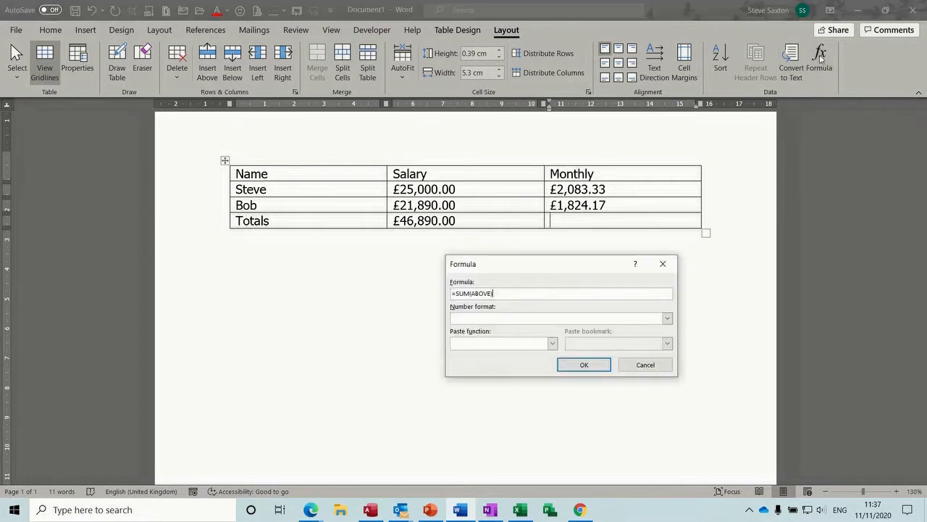
left_click(666, 319)
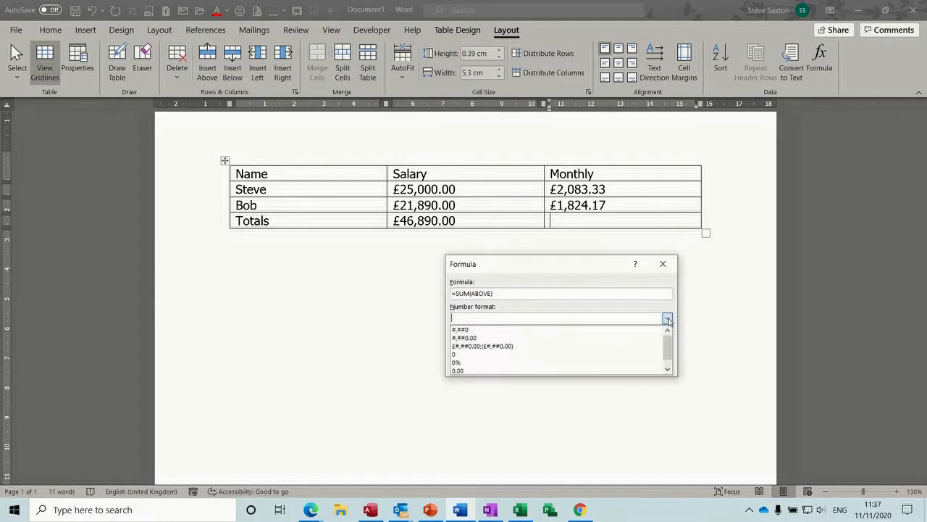
left_click(569, 346)
left_click(587, 366)
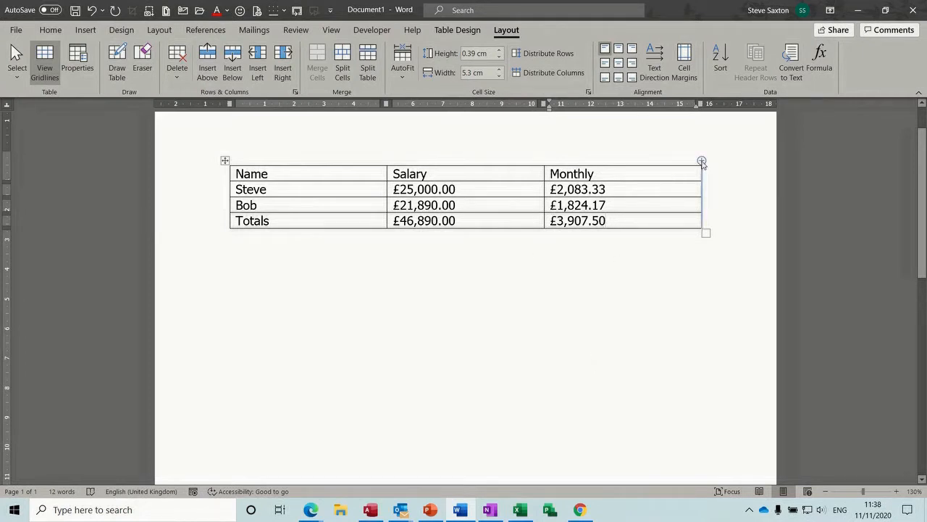
left_click(701, 160)
Step: Label the new right-hand column Bonus
left_click(623, 176)
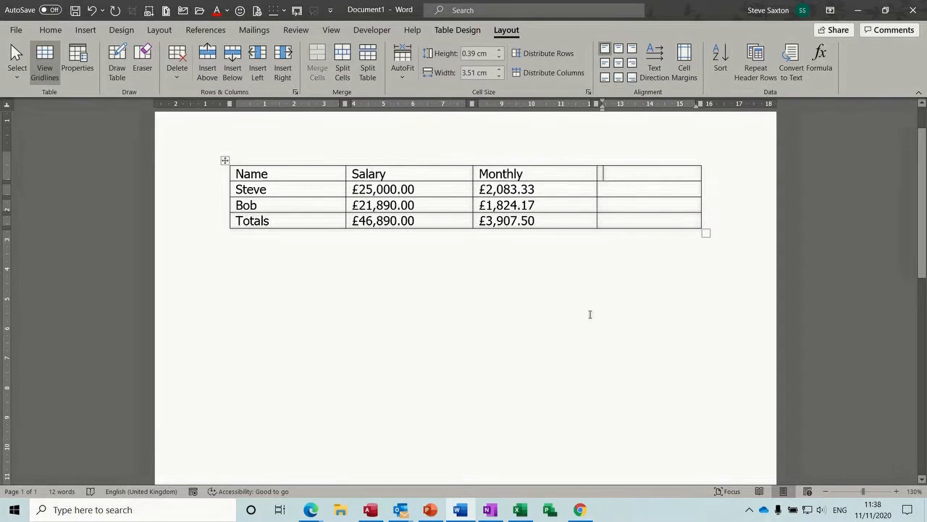
type("Bonus")
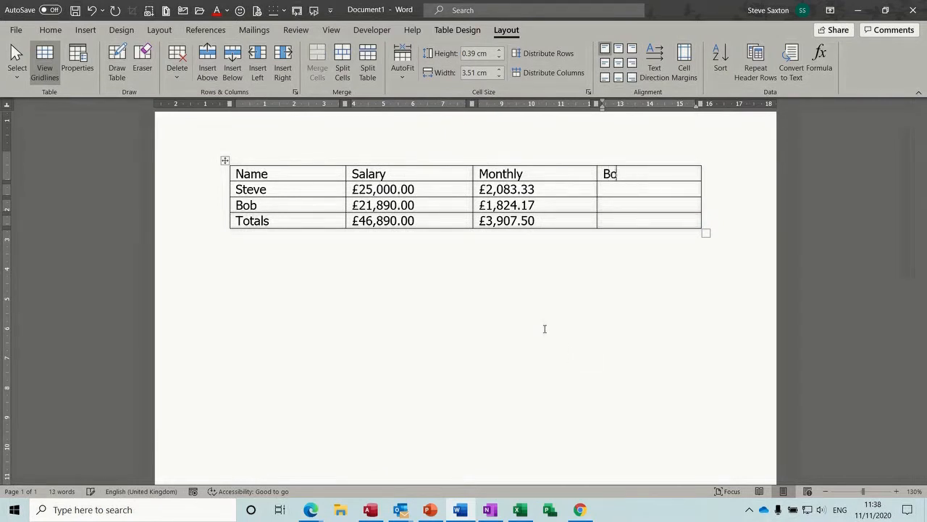
left_click(621, 189)
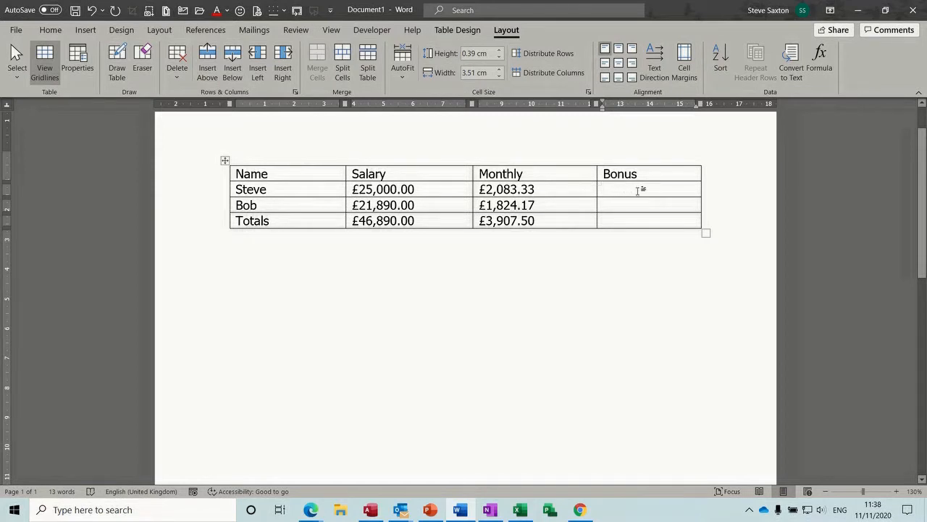
Step: Give Steve's Bonus =IF(b2>20000,b2*.1,0) in £ currency format, showing £2,500.00
left_click(816, 63)
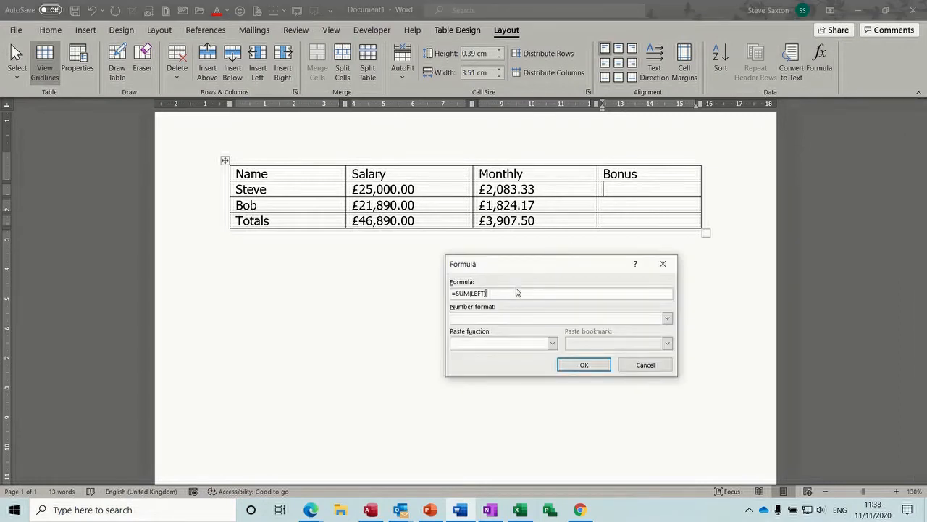
key("BackSpace")
key("BackSpace")
key("BackSpace")
key("BackSpace")
key("BackSpace")
key("BackSpace")
key("BackSpace")
key("BackSpace")
left_click(552, 344)
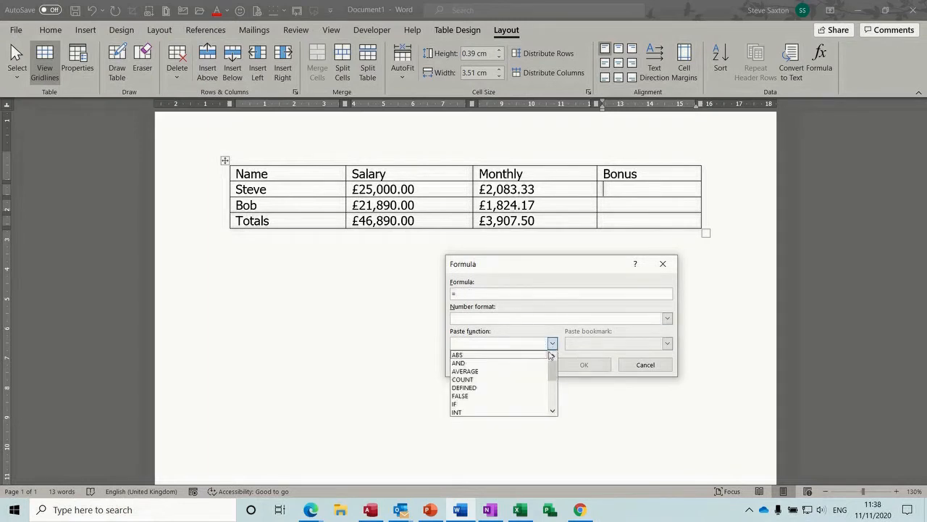
left_click(489, 403)
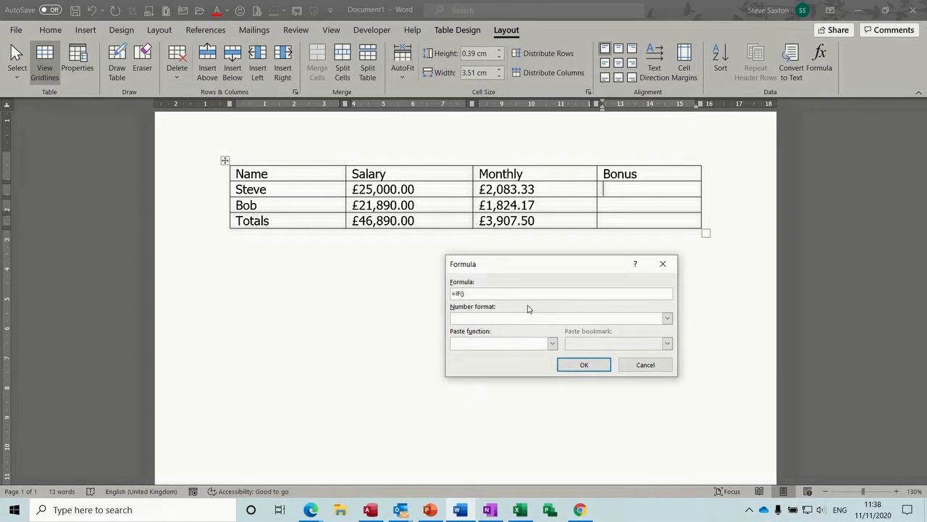
type("b2>20000,b2*.1,0")
left_click(667, 320)
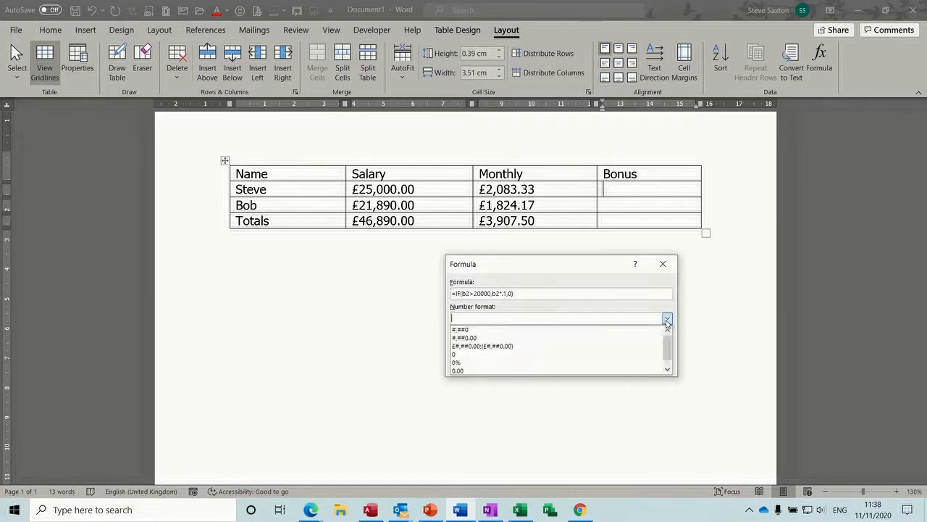
left_click(536, 347)
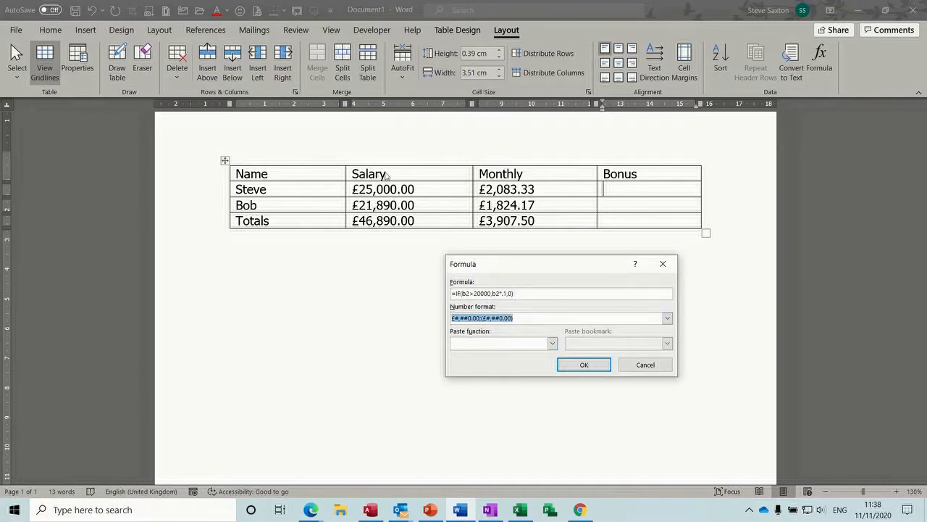
left_click(569, 363)
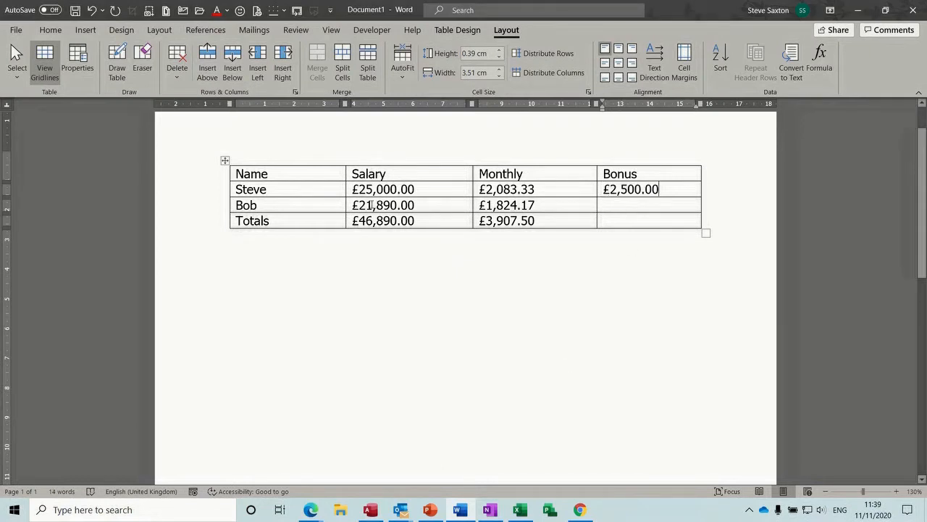
Step: Lower Bob's salary to £19,890.00 and copy Steve's bonus field into Bob's Bonus cell
left_click_drag(370, 205, 359, 205)
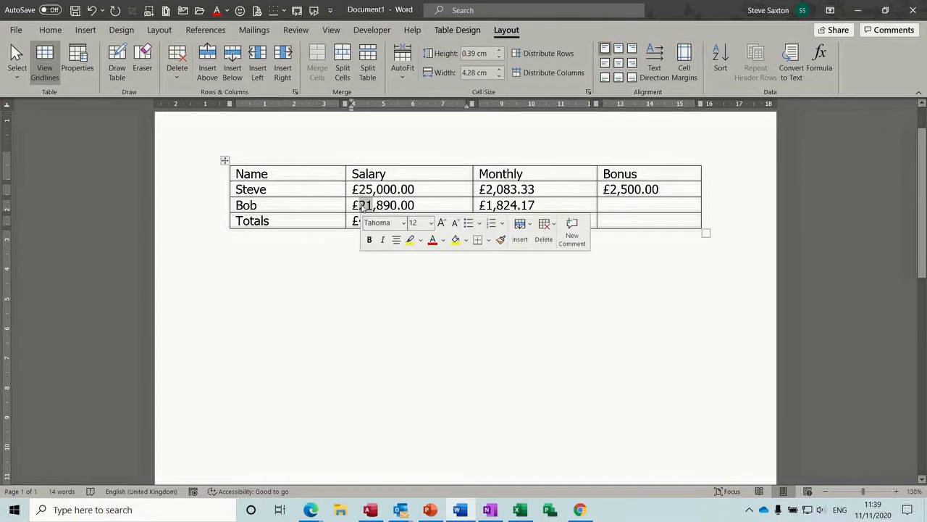
type("19")
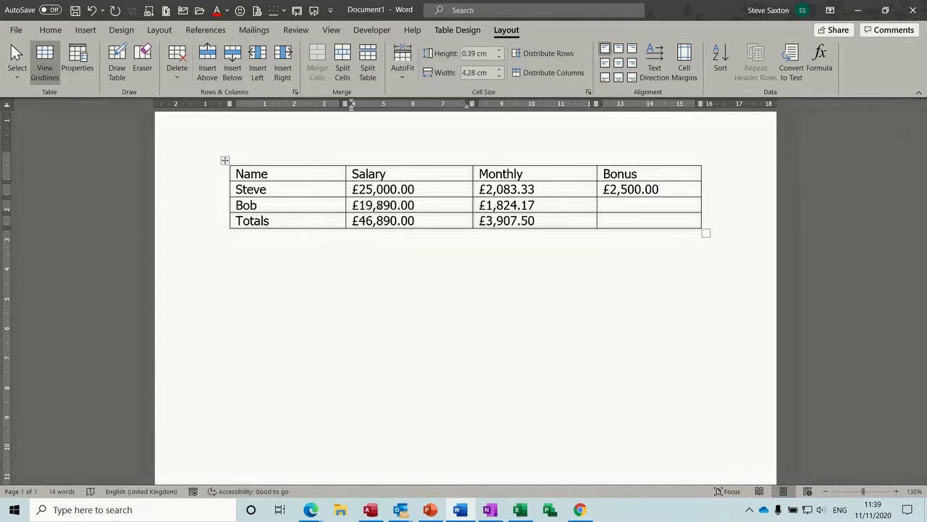
left_click(617, 202)
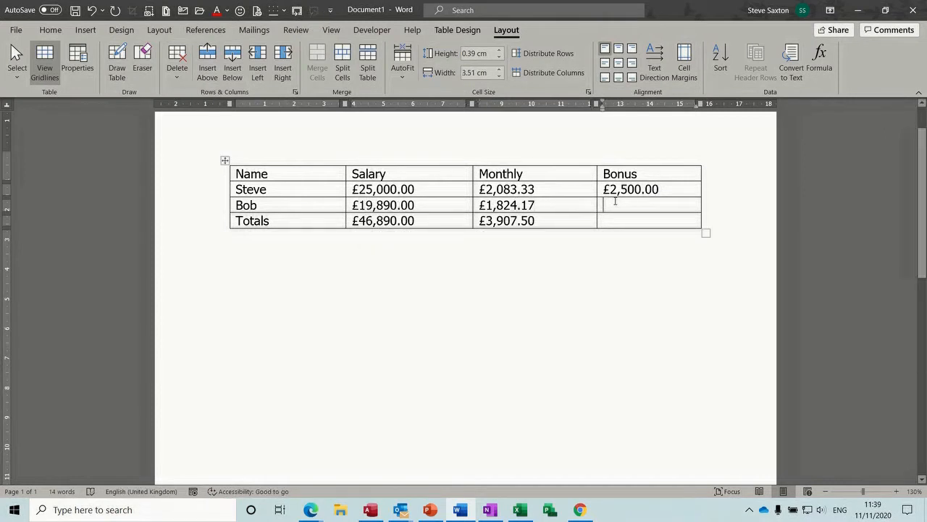
left_click_drag(603, 189, 659, 189)
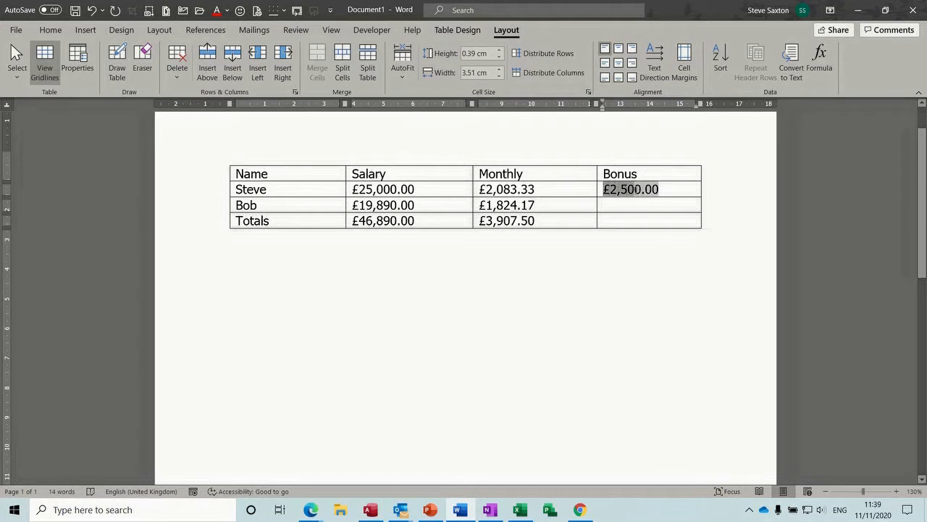
left_click_drag(635, 193, 633, 208)
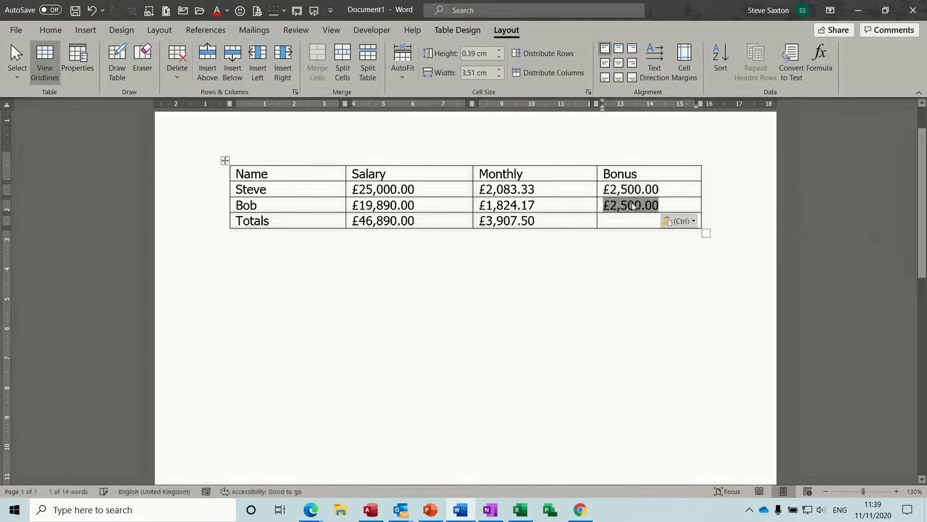
key("ctrl")
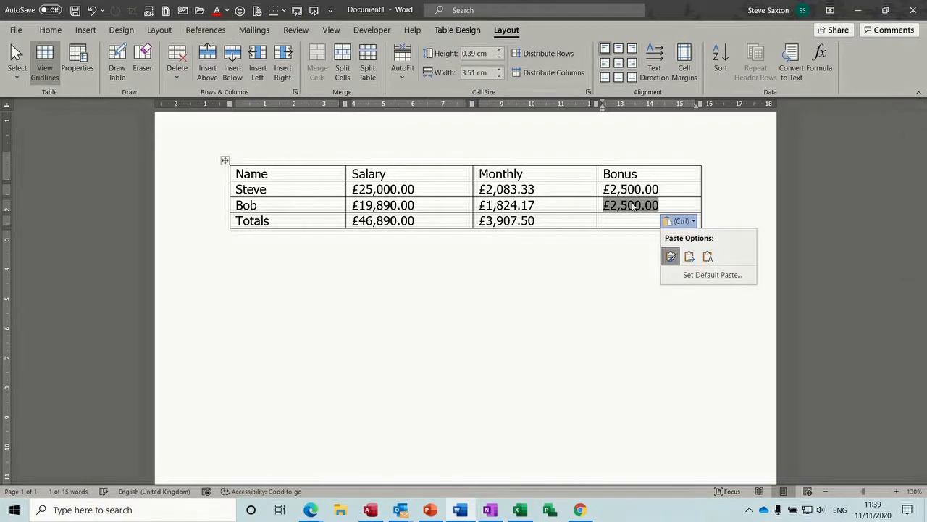
Step: Change both b2 references in Bob's bonus formula to b3
left_click(819, 61)
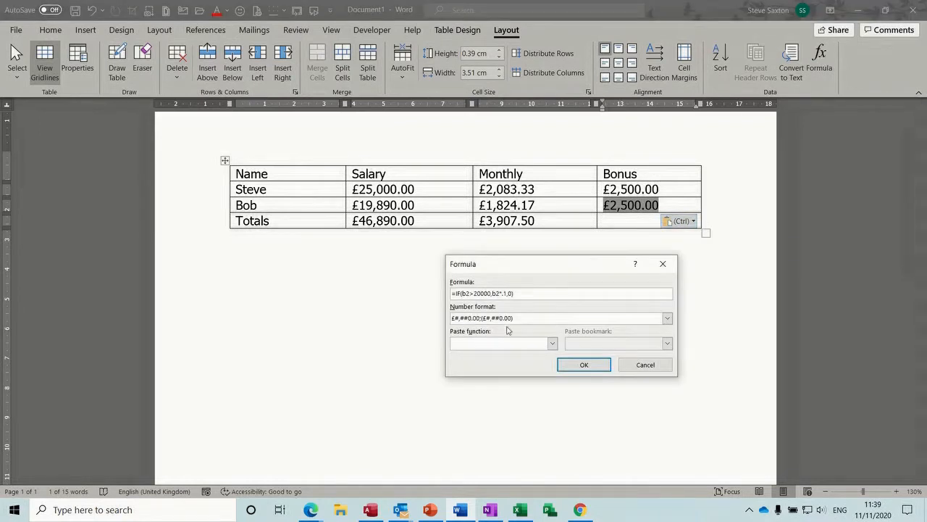
double_click(467, 292)
type("b3")
double_click(497, 293)
type("b3")
left_click(581, 364)
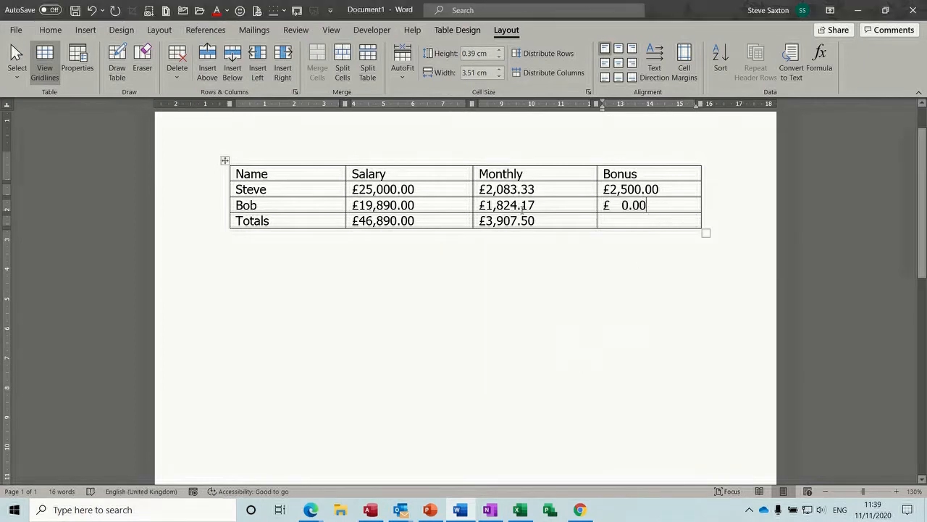
Step: Recalculate the table, restore Bob's salary to £21,890.00, and refresh all fields again
left_click(225, 161)
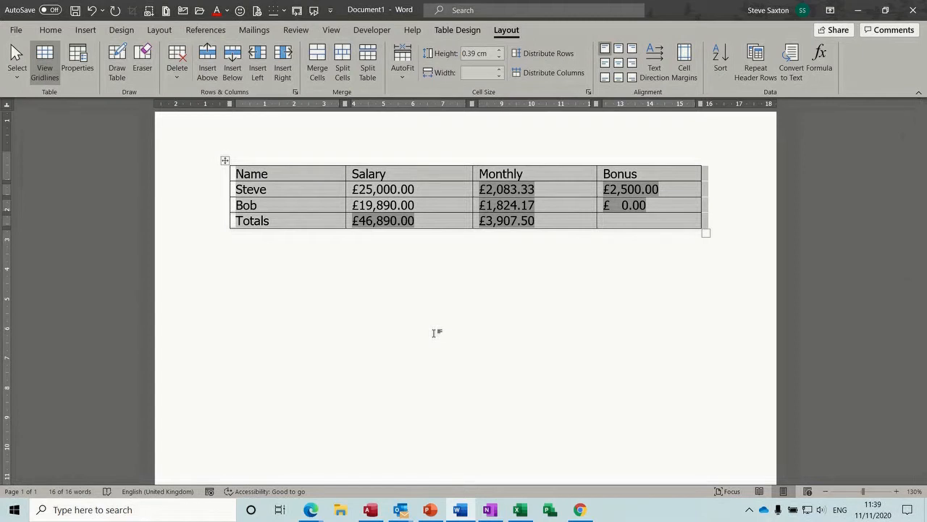
key("F9")
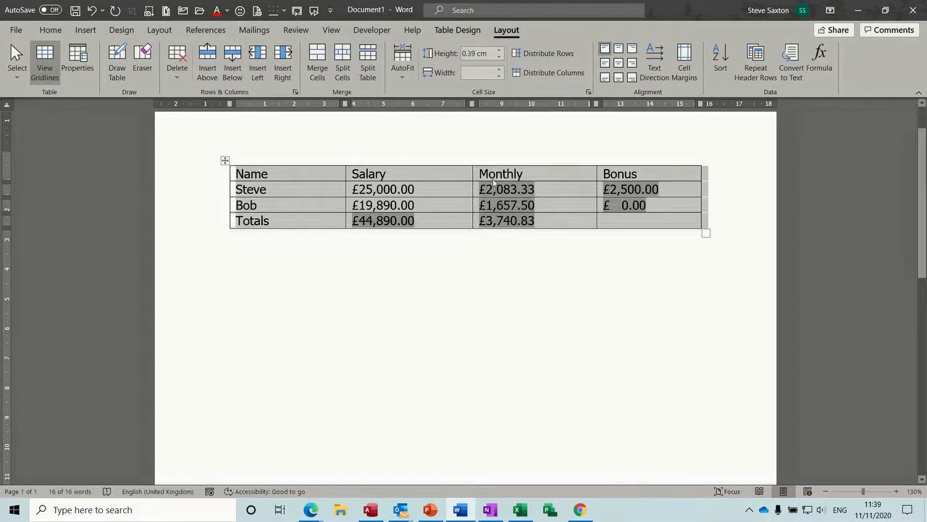
left_click(369, 209)
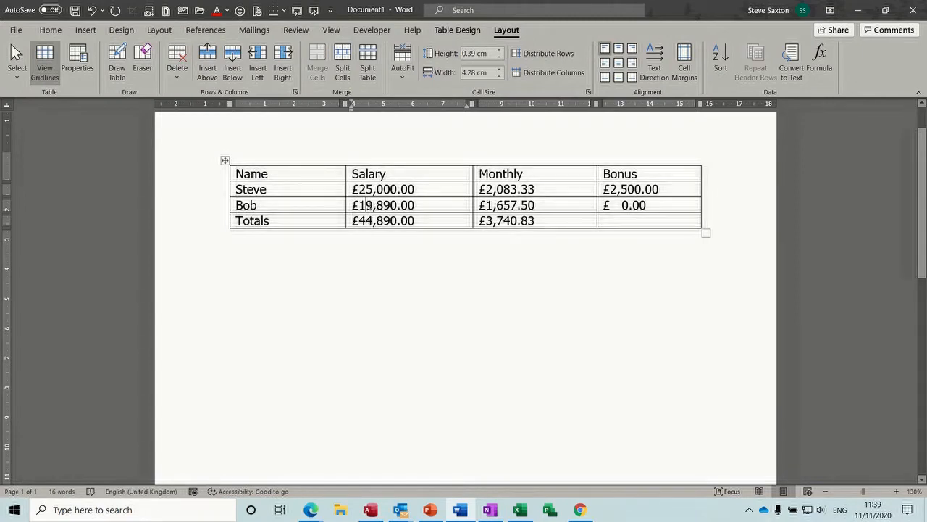
left_click_drag(367, 205, 359, 205)
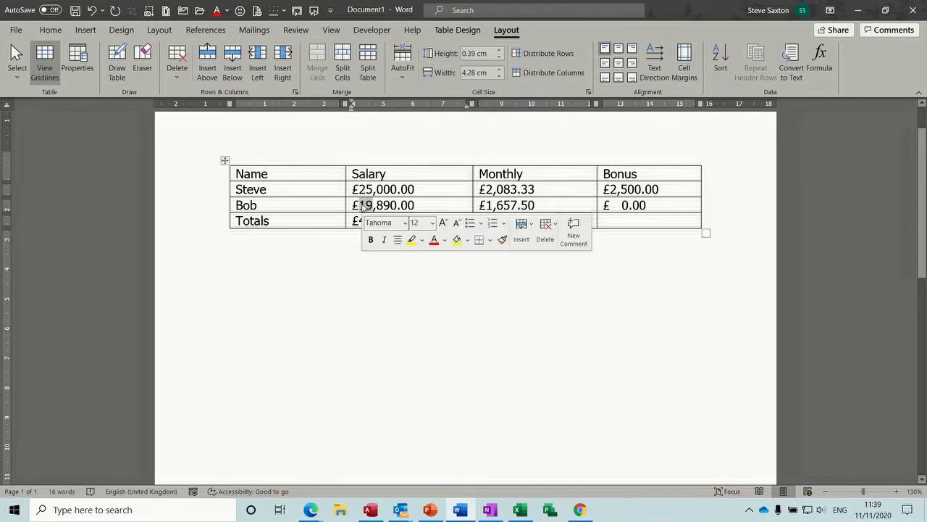
type("21")
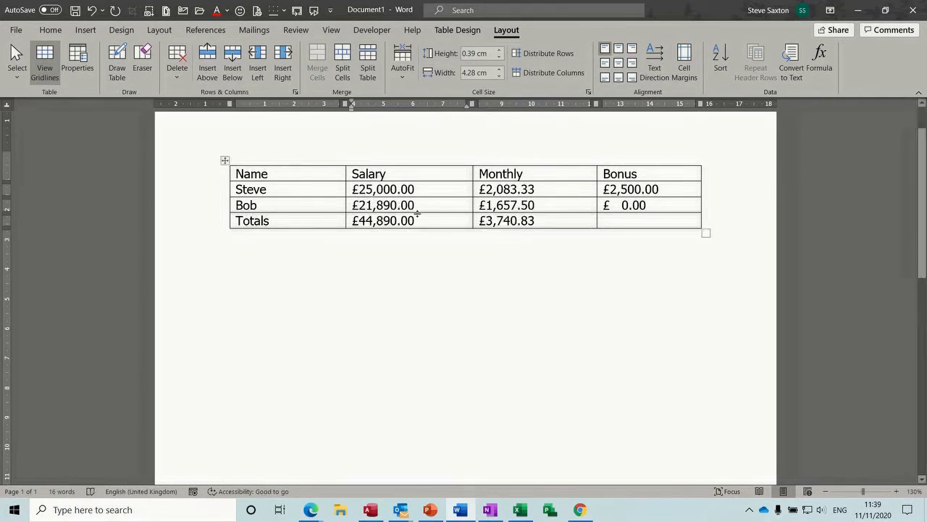
left_click(224, 160)
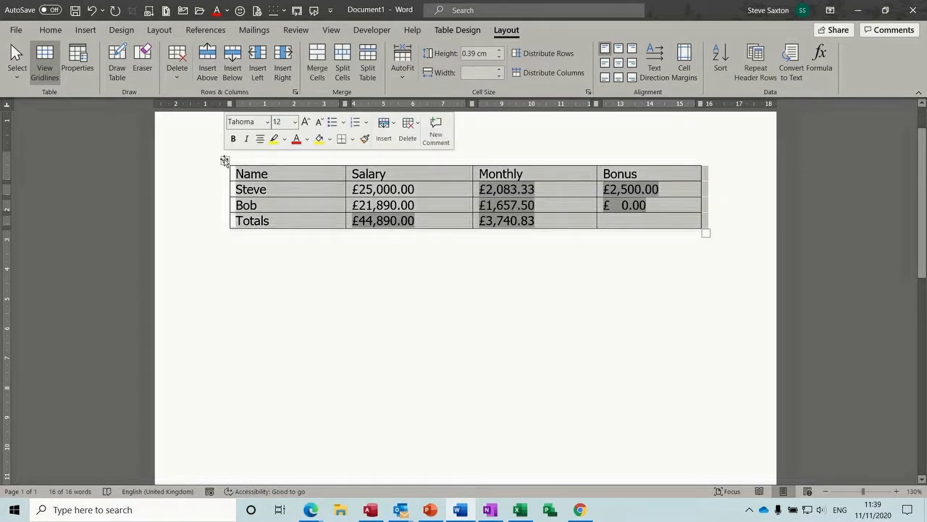
key("F9")
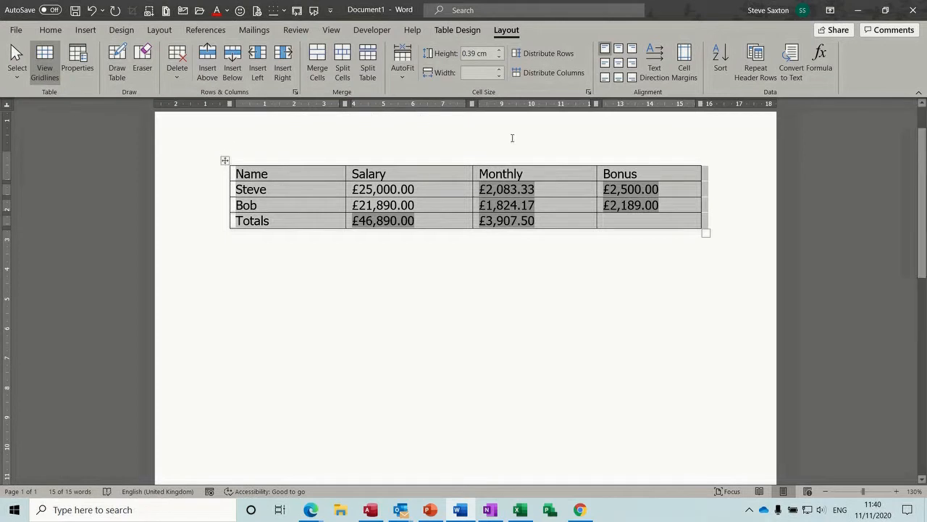
left_click(612, 218)
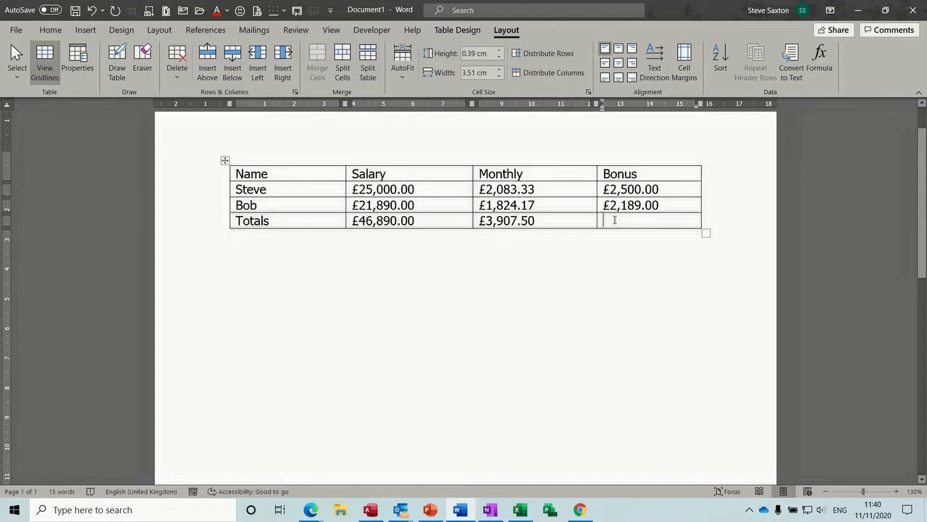
Step: Insert =SUM(ABOVE) in the Totals Bonus cell with £#,##0.00 format, giving £4,689.00
left_click(819, 61)
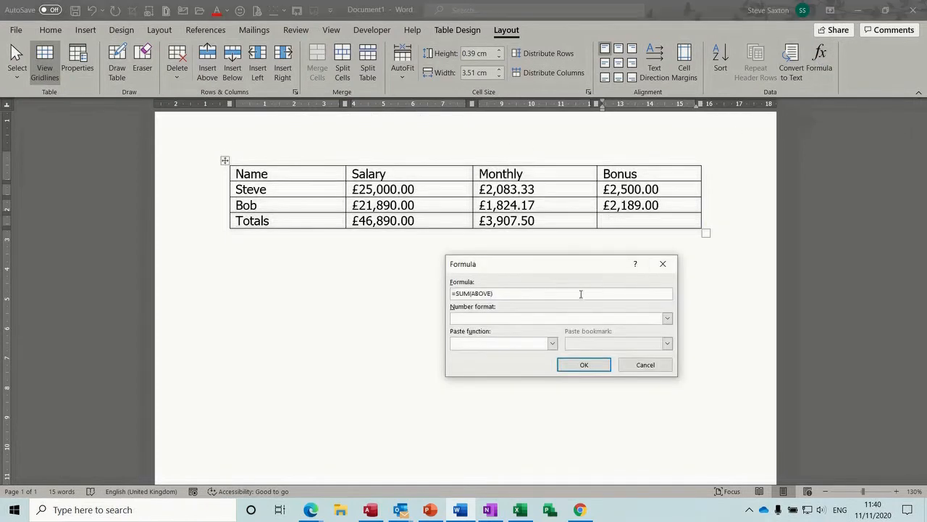
left_click(667, 320)
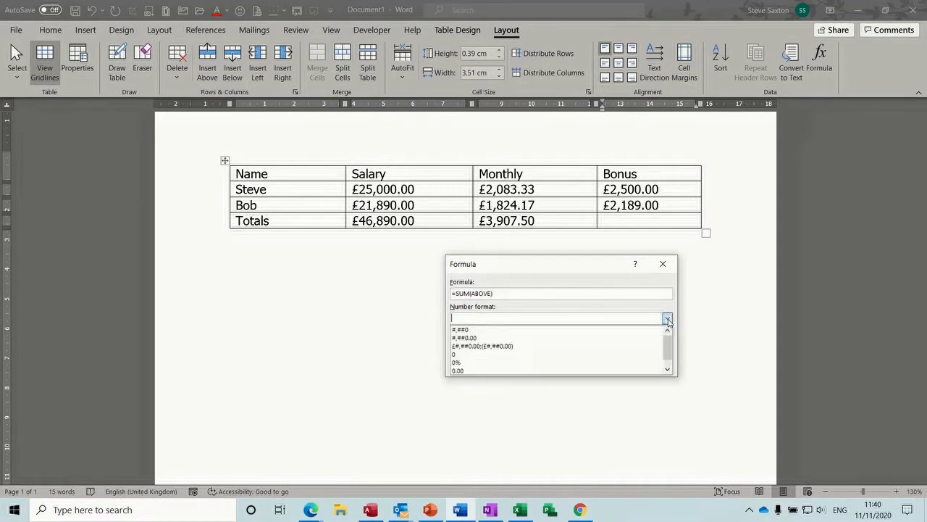
left_click(536, 348)
left_click(589, 365)
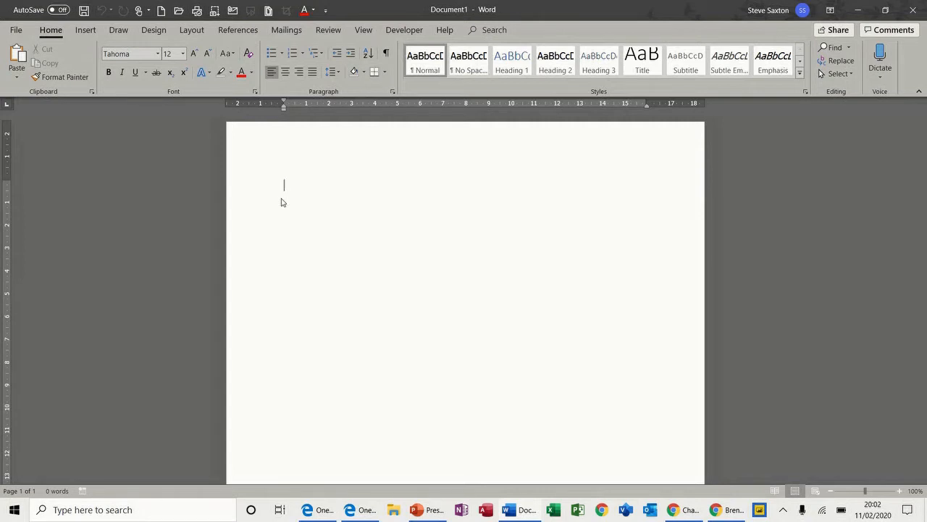
Step: Insert a new table three columns wide and four rows deep
left_click(86, 30)
left_click(84, 62)
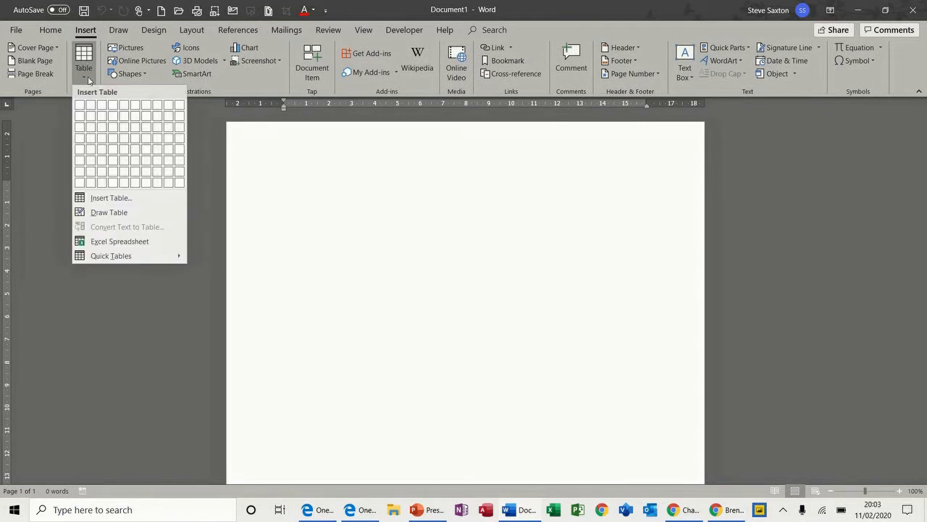
left_click(107, 138)
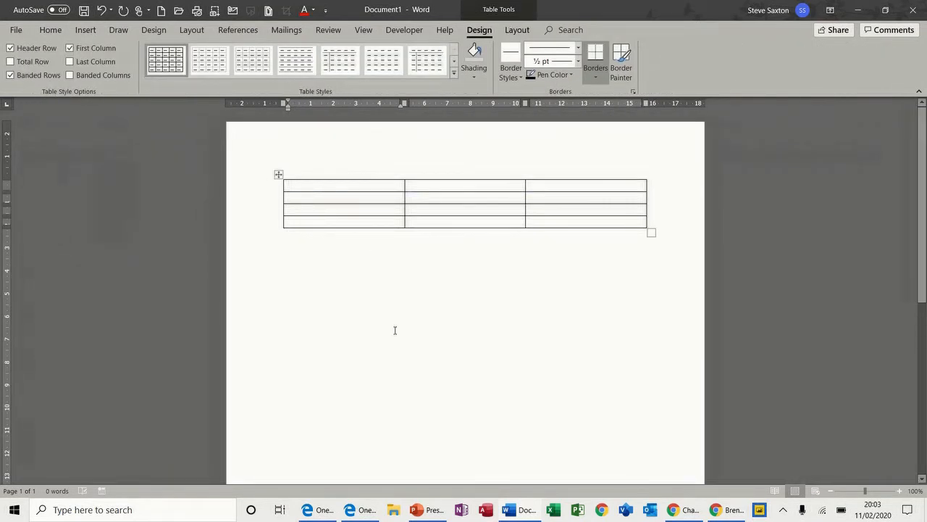
Step: Enter 1234, 33 and 313 down the first column, leaving the bottom cell empty
type("1234")
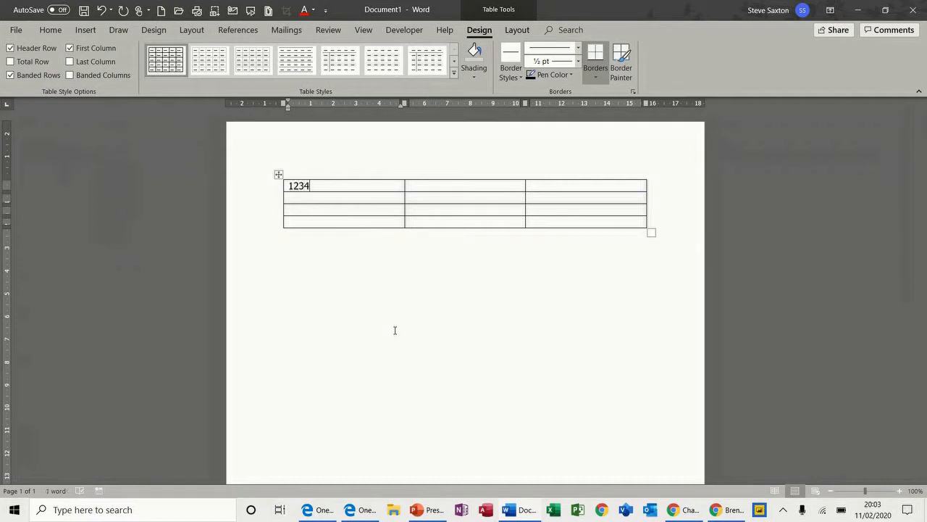
key("Down")
type("33")
key("Down")
type("313")
key("Down")
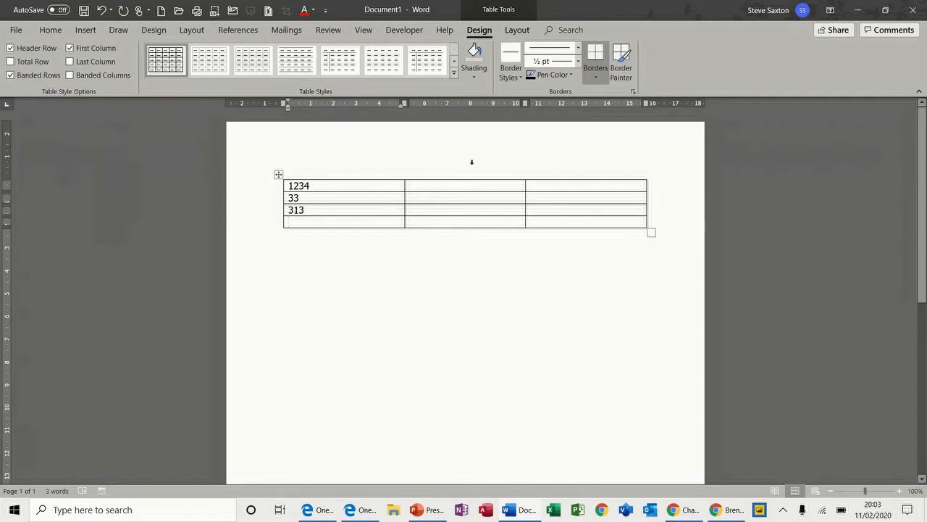
left_click(516, 29)
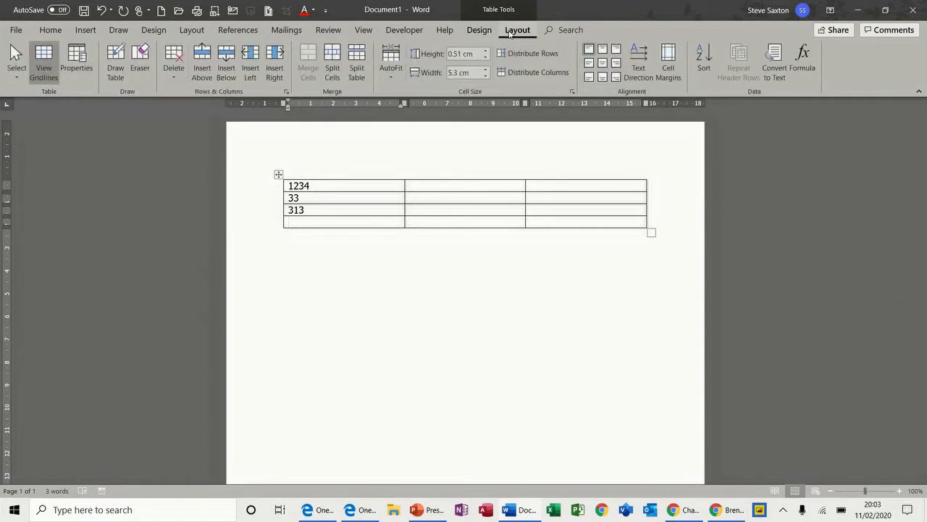
Step: Total the first column in its bottom cell with =SUM(ABOVE) in £ currency format
left_click(804, 57)
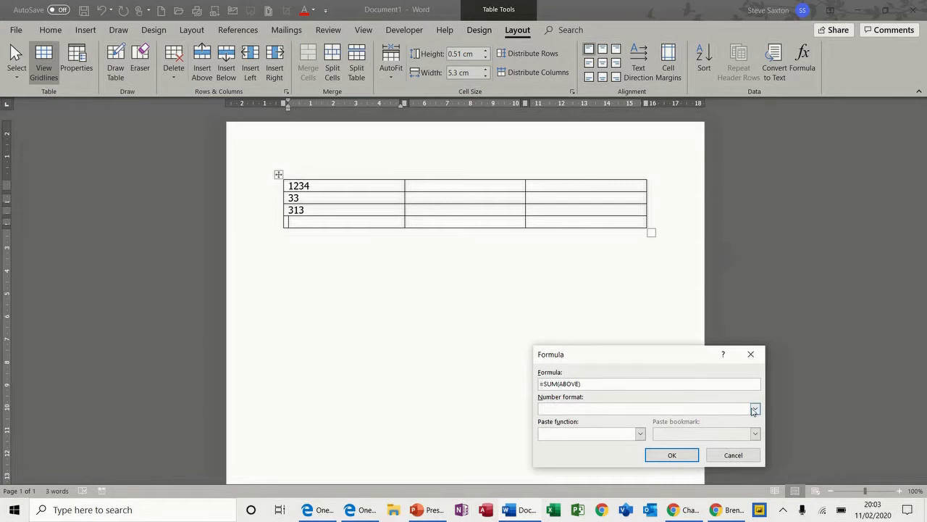
left_click(755, 408)
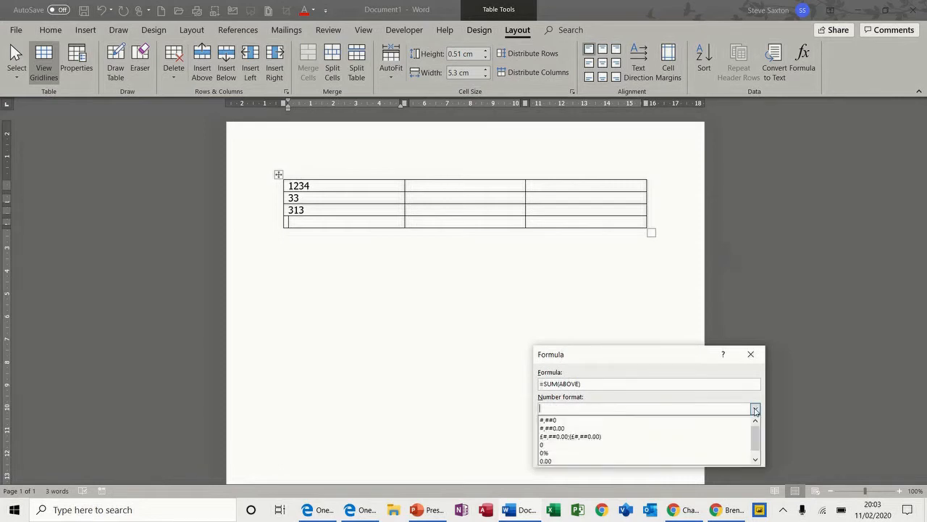
left_click(612, 436)
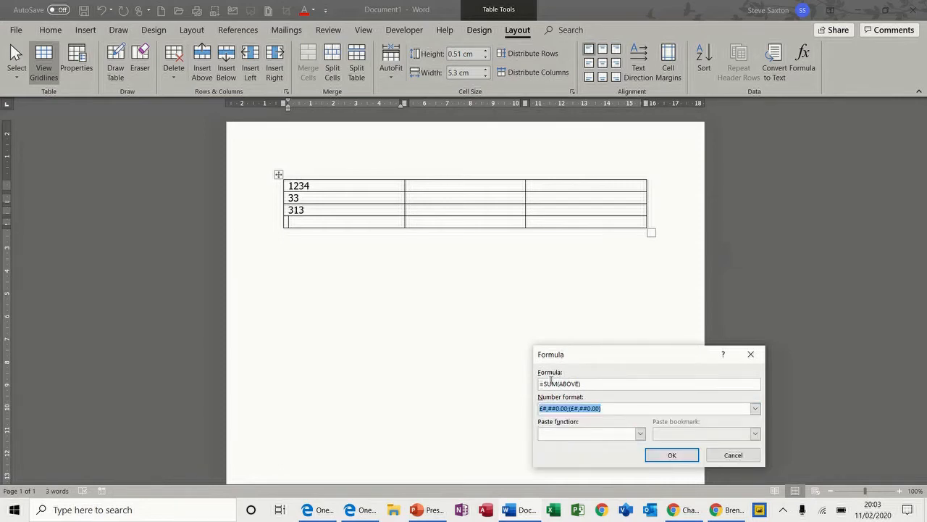
left_click(660, 453)
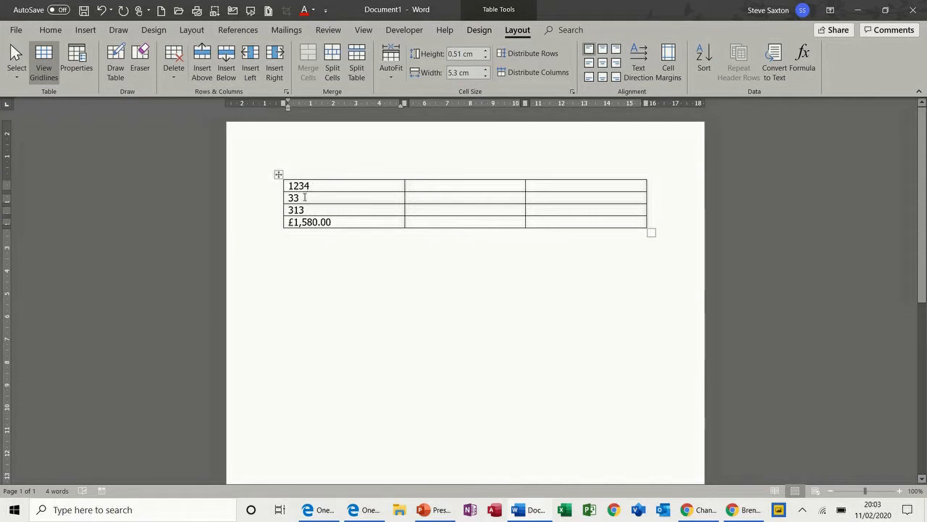
Step: Change 33 to 333 and 1234 to 12, refreshing the total with F9 to £ 658.00
left_click(304, 197)
type("3")
left_click_drag(332, 223, 288, 222)
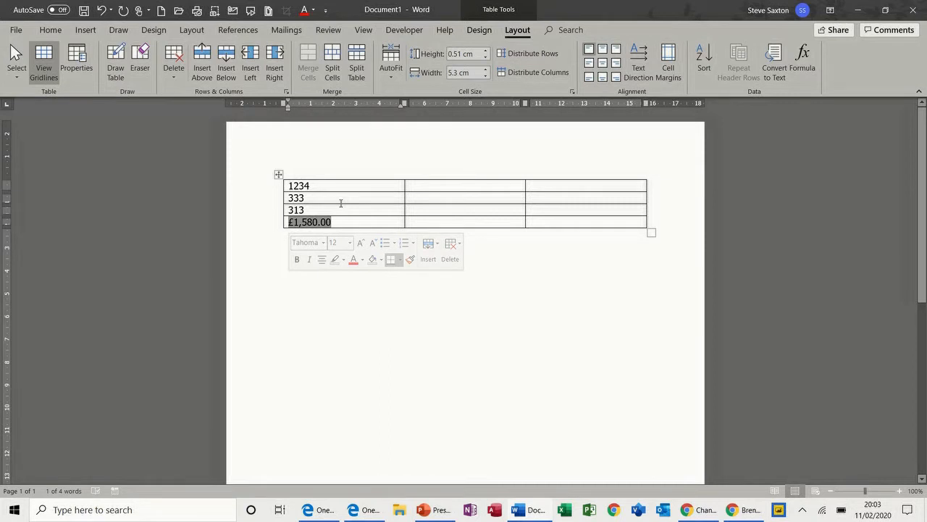
key("F9")
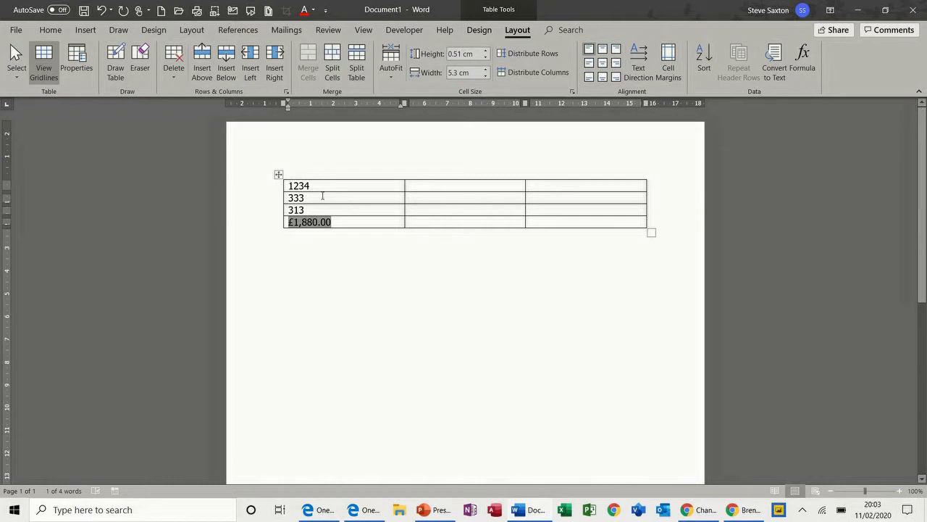
left_click(308, 187)
left_click_drag(309, 186, 301, 188)
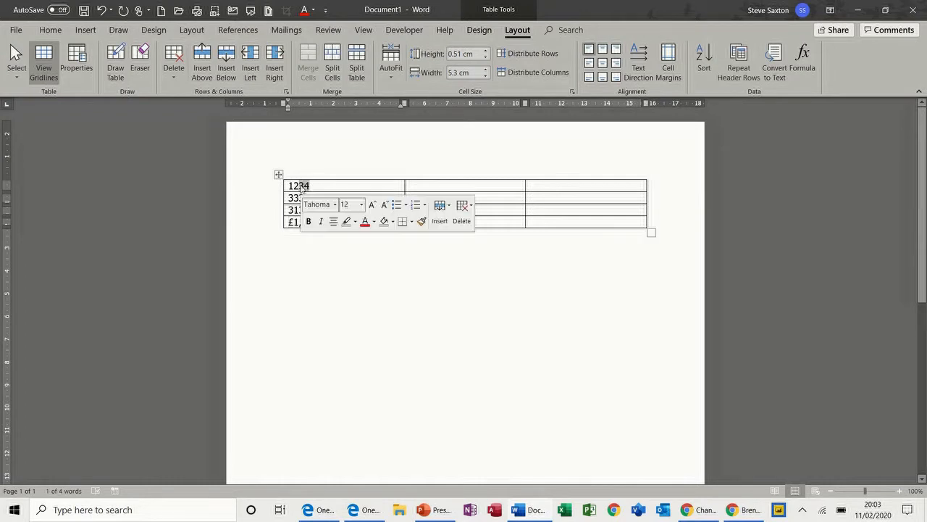
key("BackSpace")
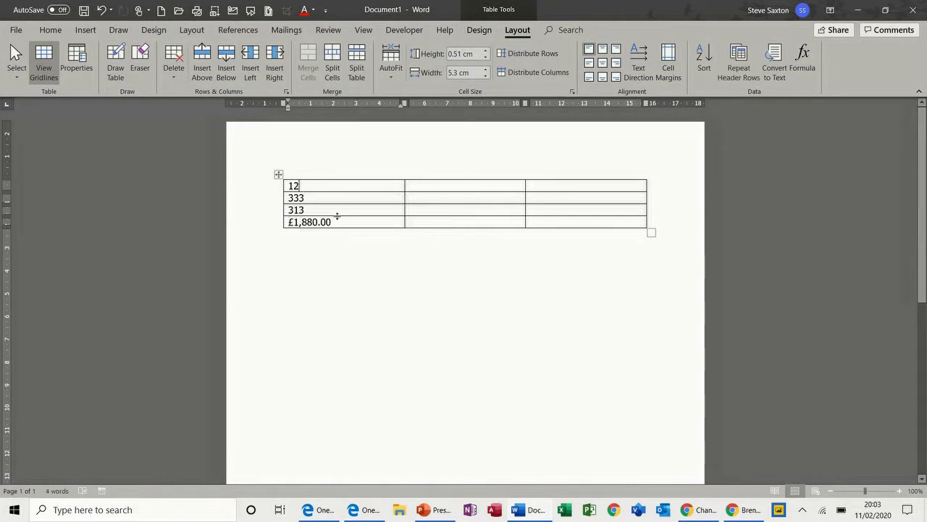
left_click_drag(337, 222, 289, 226)
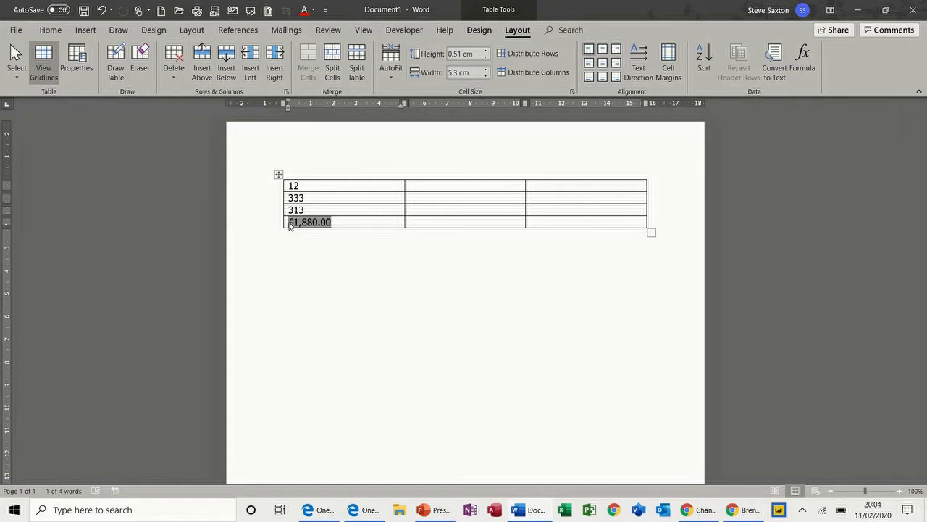
key("F9")
Step: Enter 12, 44 and 34 down the middle column
left_click(430, 188)
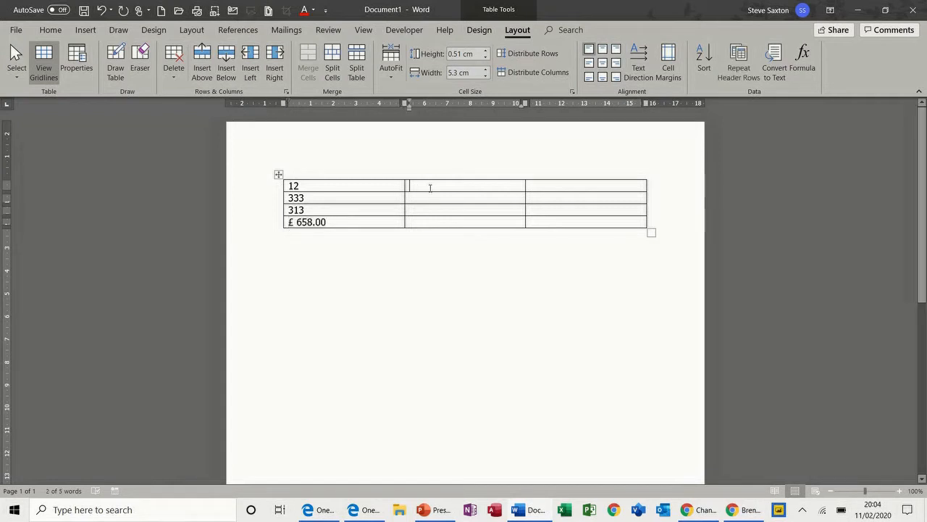
type("12")
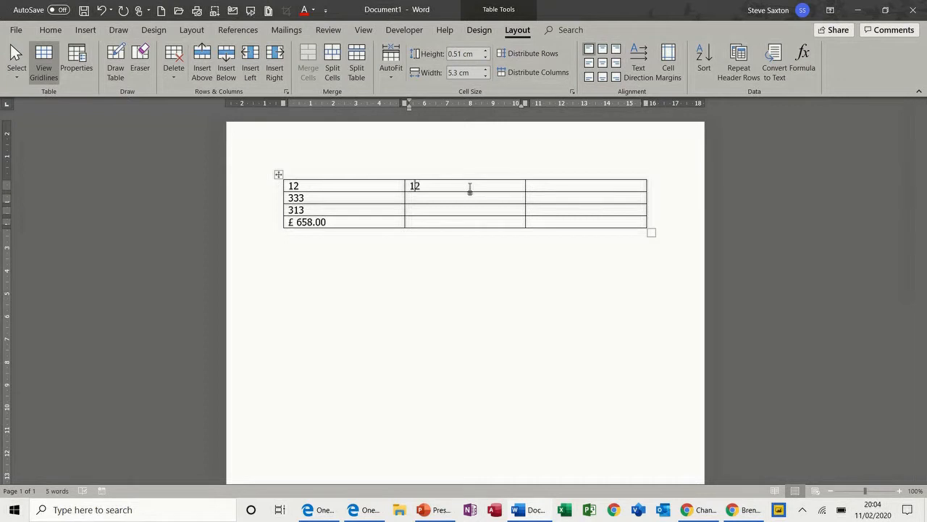
left_click(455, 203)
type("44")
key("Return")
type("3")
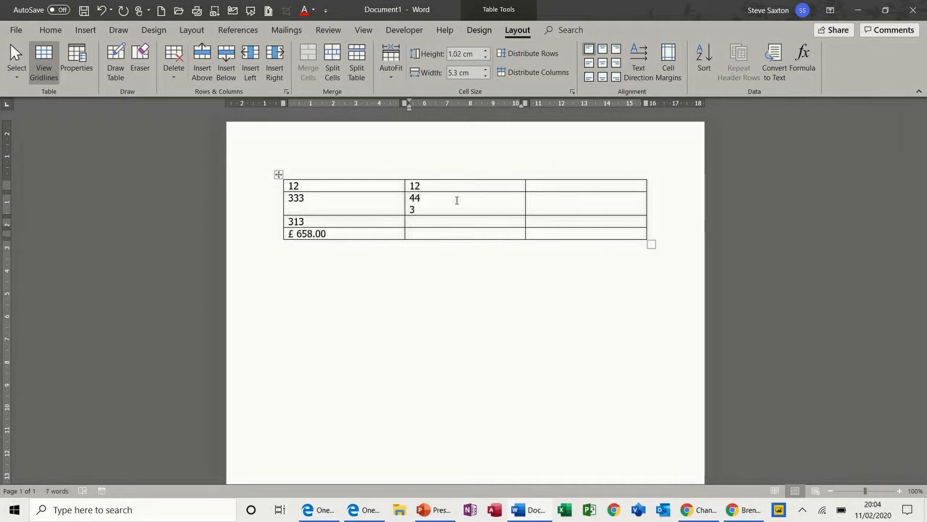
key("BackSpace")
key("BackSpace")
left_click(450, 209)
type("34")
Step: Total the middle column in its bottom cell with =SUM(ABOVE) in £ format, showing £ 90.00
left_click(440, 222)
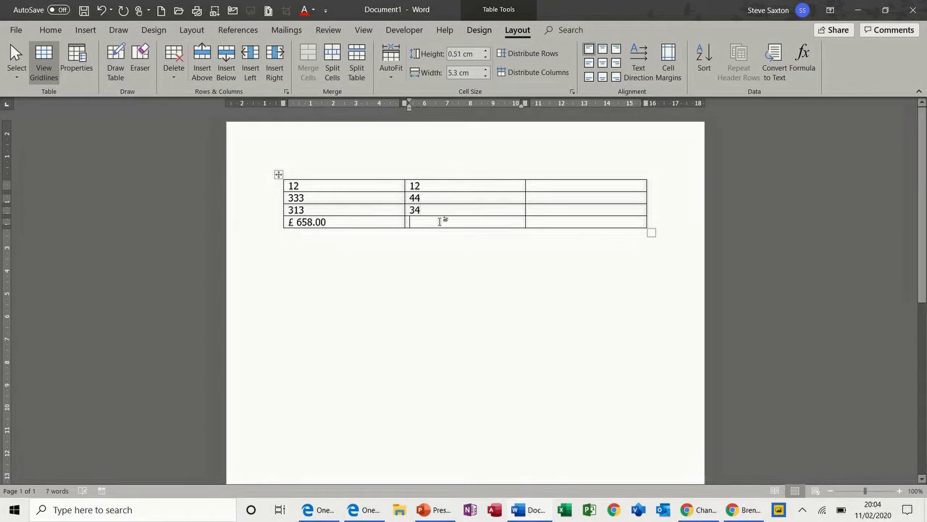
left_click(804, 62)
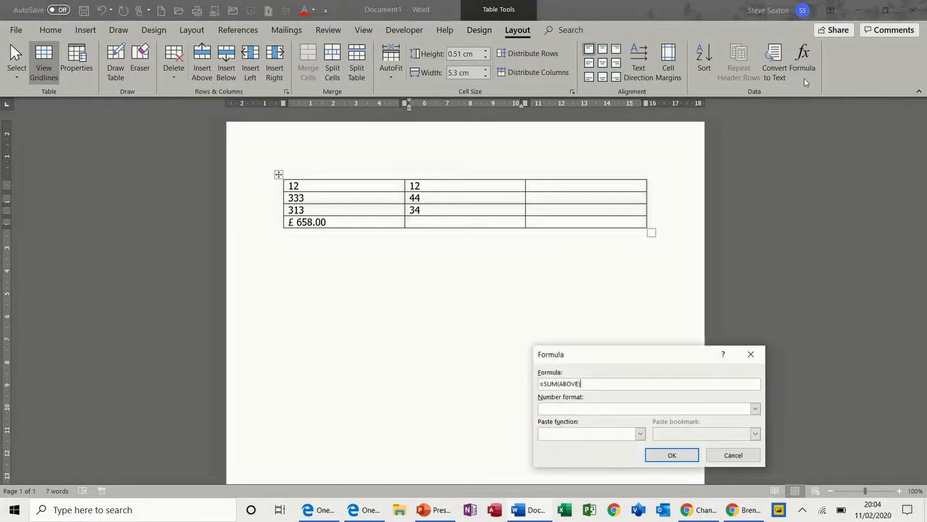
left_click(755, 410)
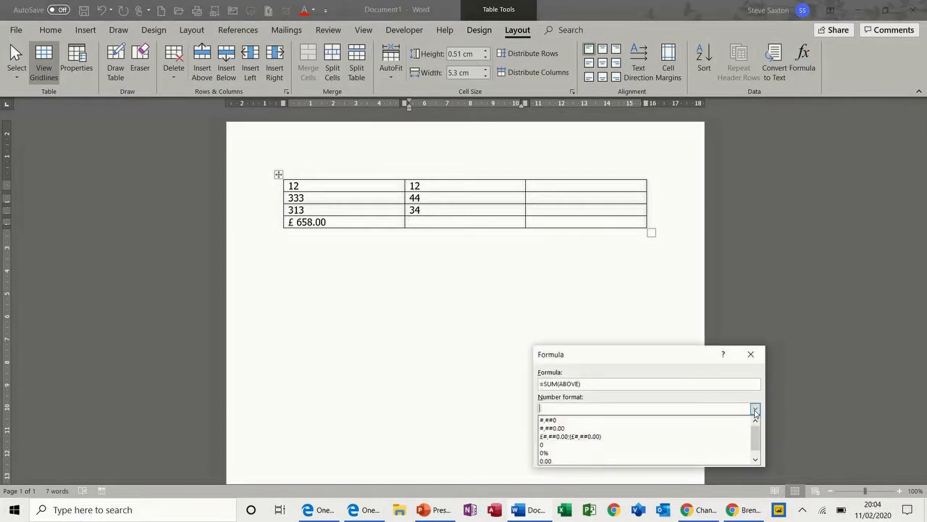
left_click(580, 436)
left_click(672, 454)
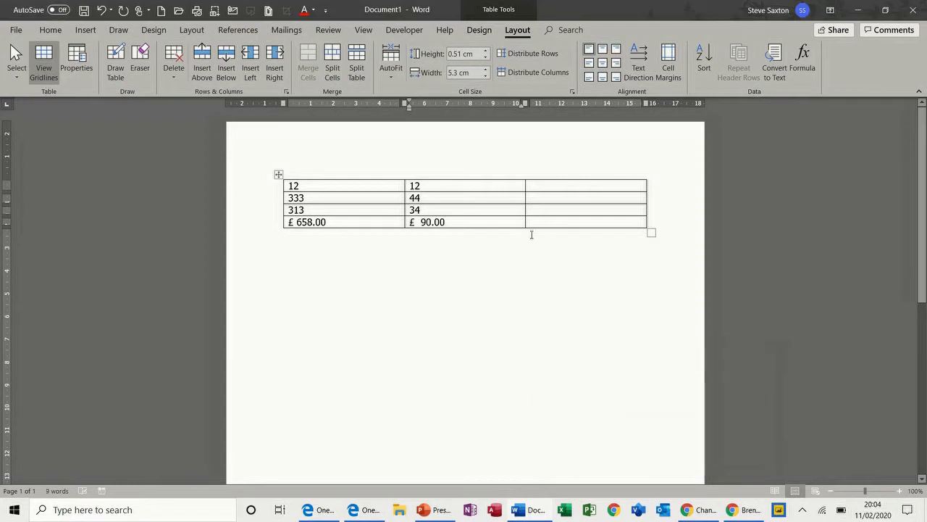
Step: Change the first column's top entry from 12 to 123
left_click(543, 187)
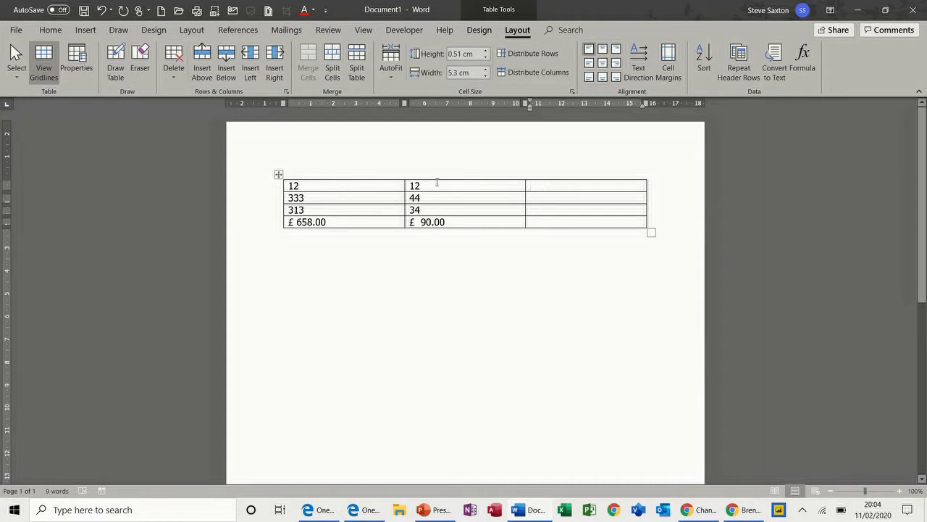
left_click(323, 185)
type("3")
left_click(536, 185)
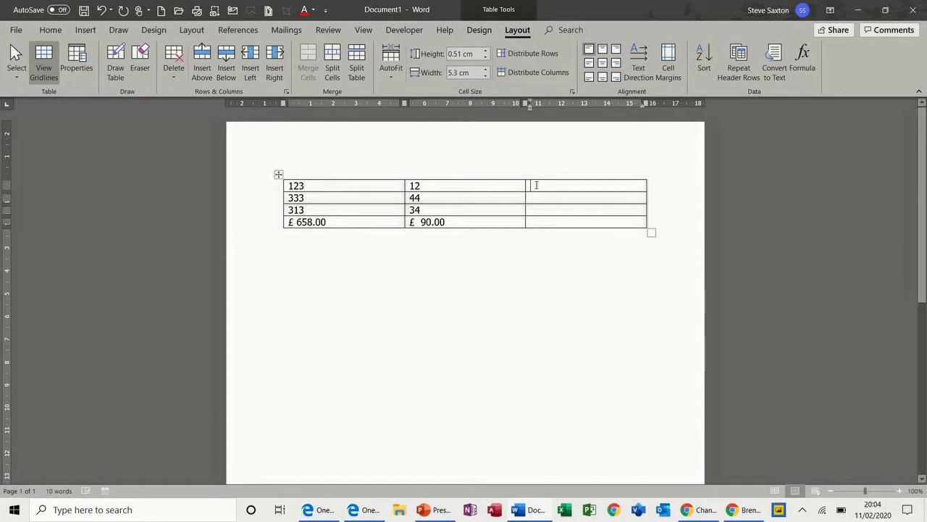
Step: Put an =A1-B1 formula in £#,##0.00 format in the top-right cell, showing £ 111.00
left_click(804, 58)
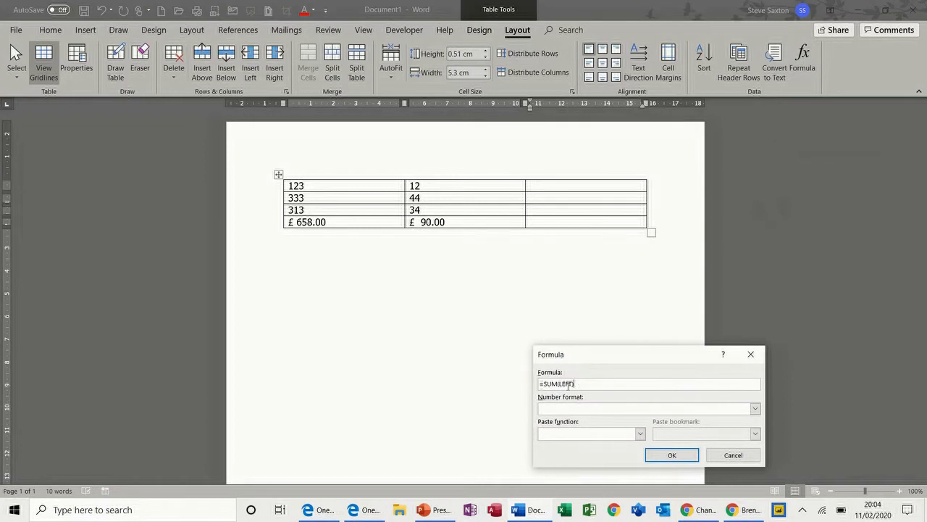
left_click_drag(585, 384, 549, 383)
type("A1-b1")
left_click(755, 409)
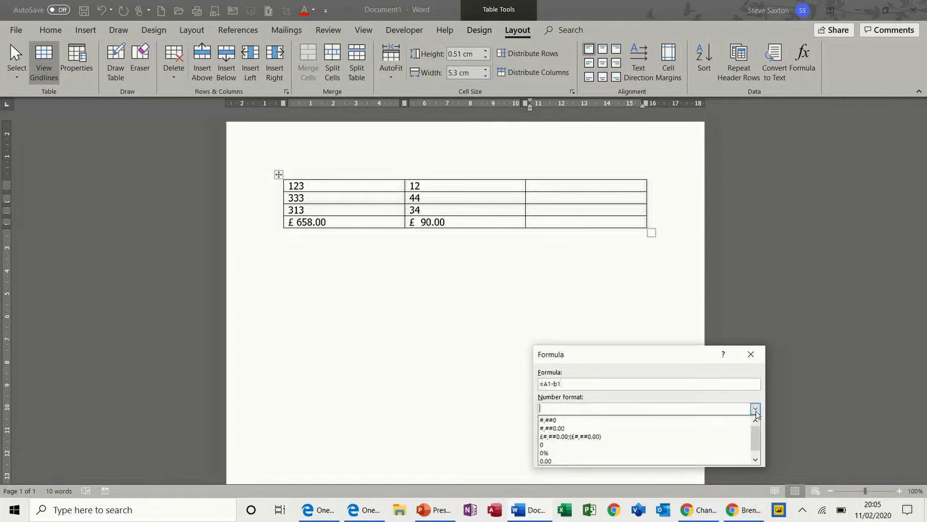
left_click(637, 436)
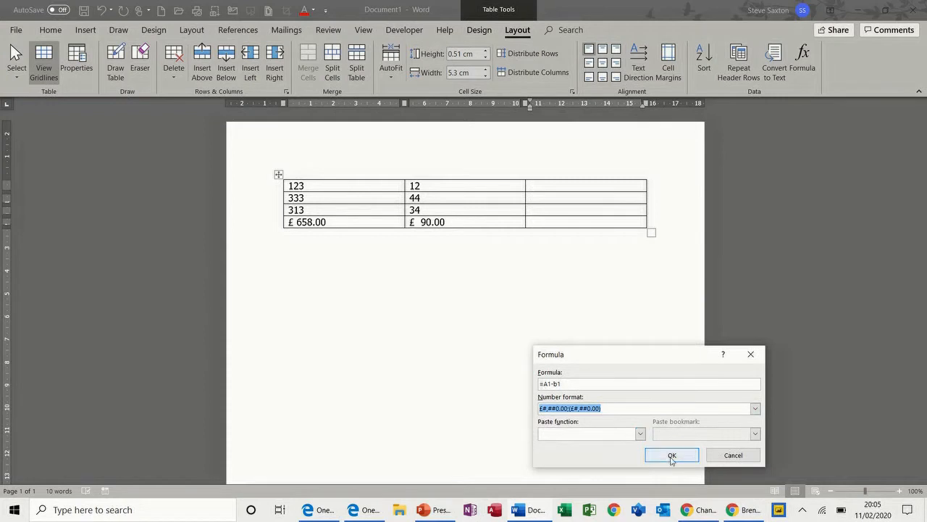
left_click(672, 455)
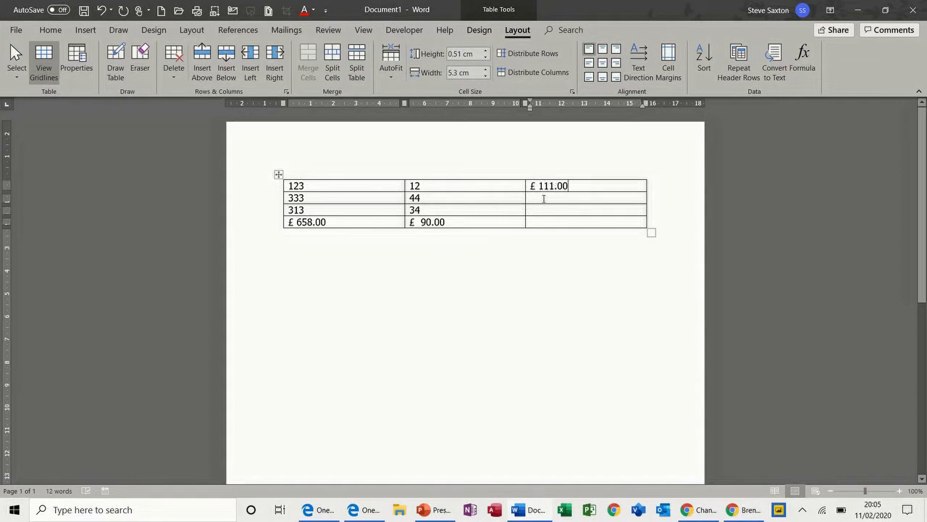
left_click(543, 199)
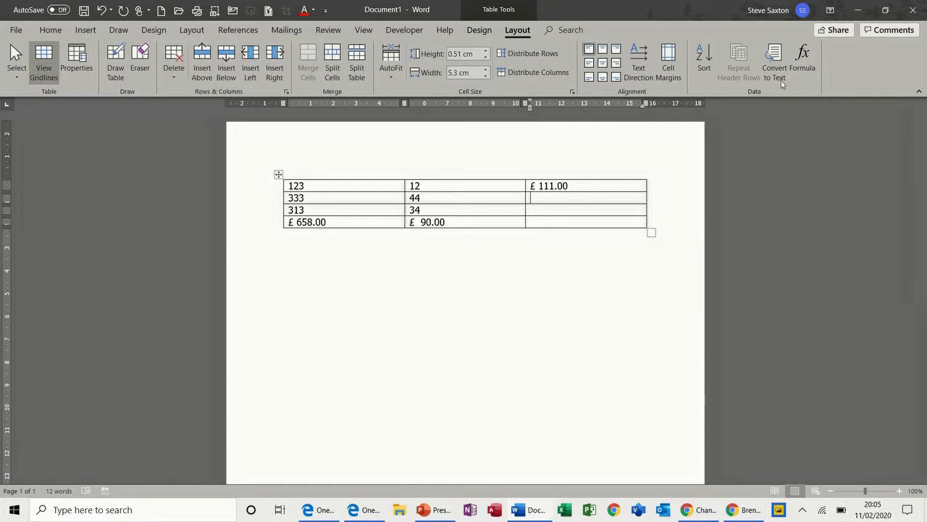
Step: Insert an =IF(A1>100,1) formula field in the second row's right cell
left_click(801, 64)
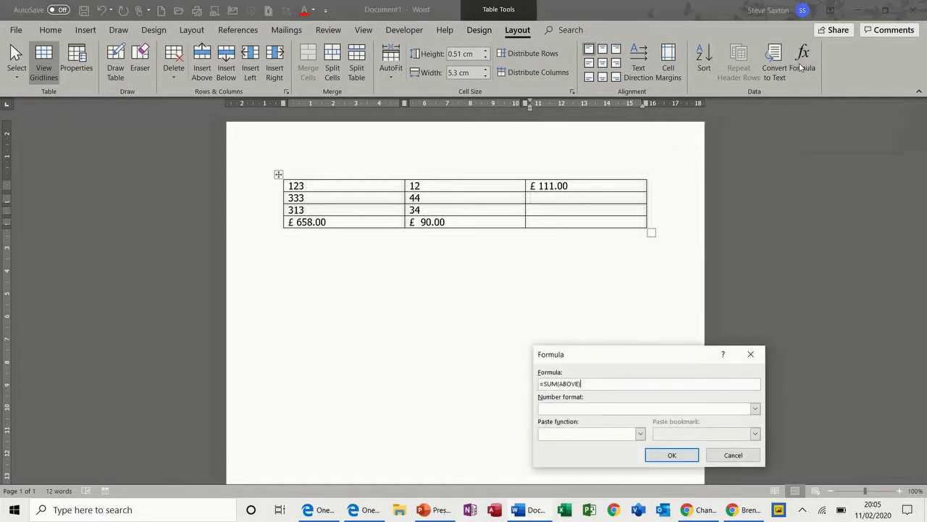
left_click_drag(592, 385, 547, 387)
key("BackSpace")
left_click(641, 433)
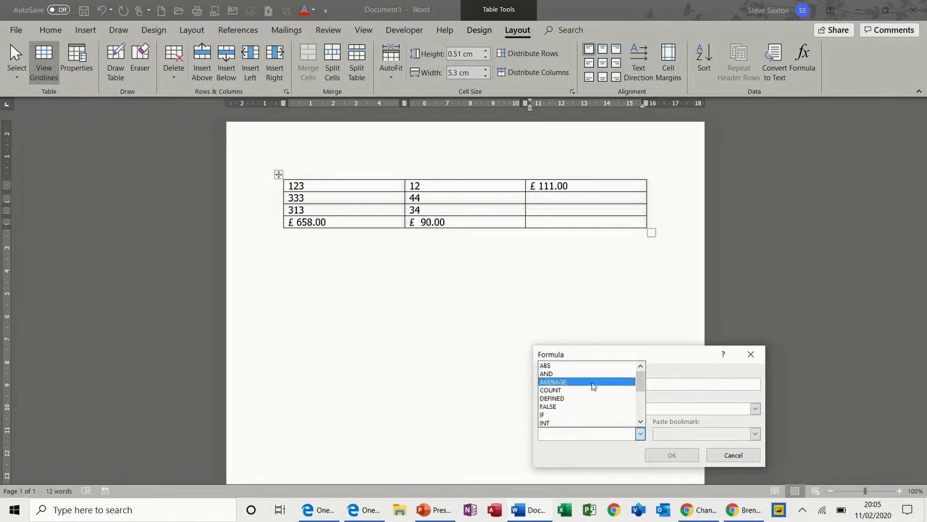
mouse_move(641, 388)
left_mouse_down()
mouse_move(643, 410)
mouse_move(640, 387)
left_mouse_up()
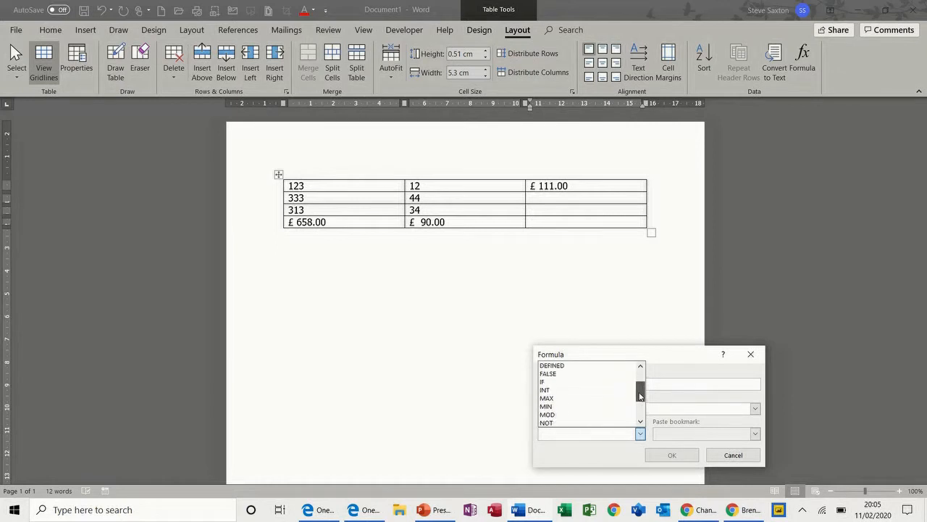
left_click(569, 382)
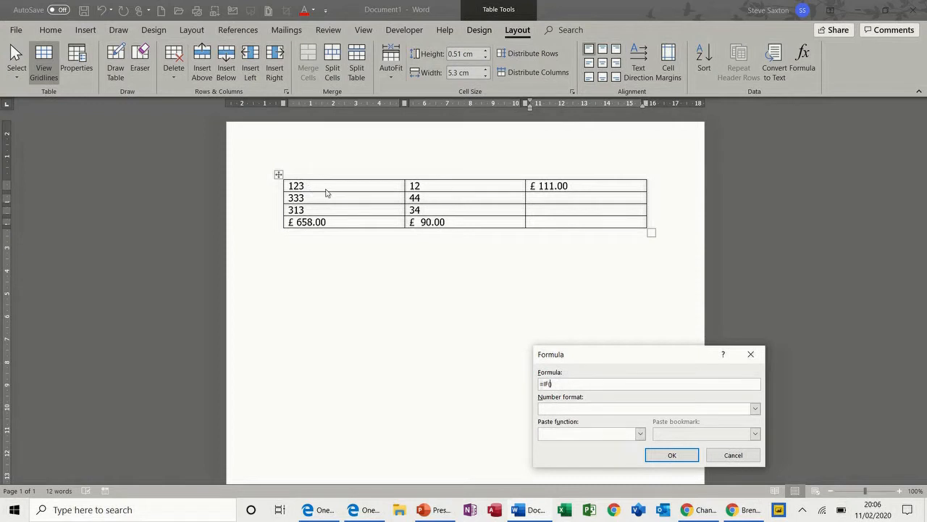
type("A")
type("1>")
type("100,1,0")
left_click(671, 454)
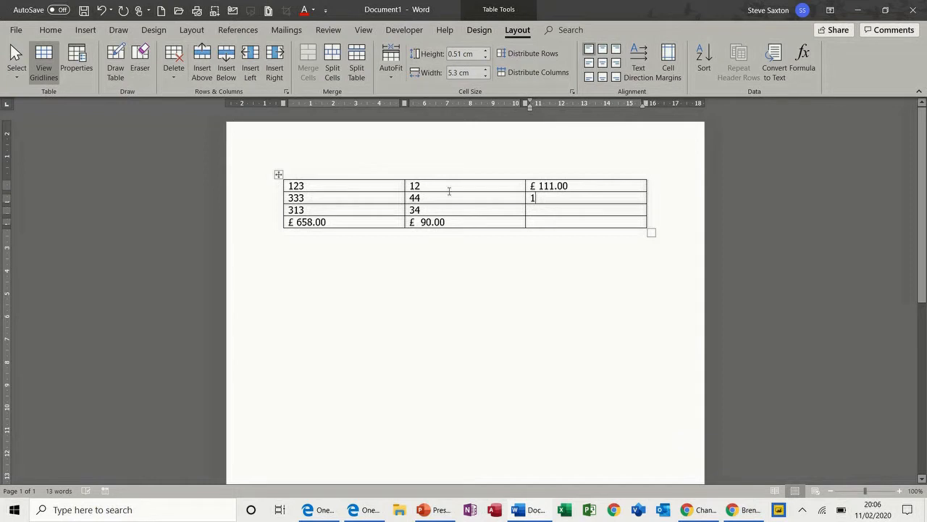
Step: Change row 2's first value to 334 and update the IF field with F9 so it shows 1
double_click(298, 198)
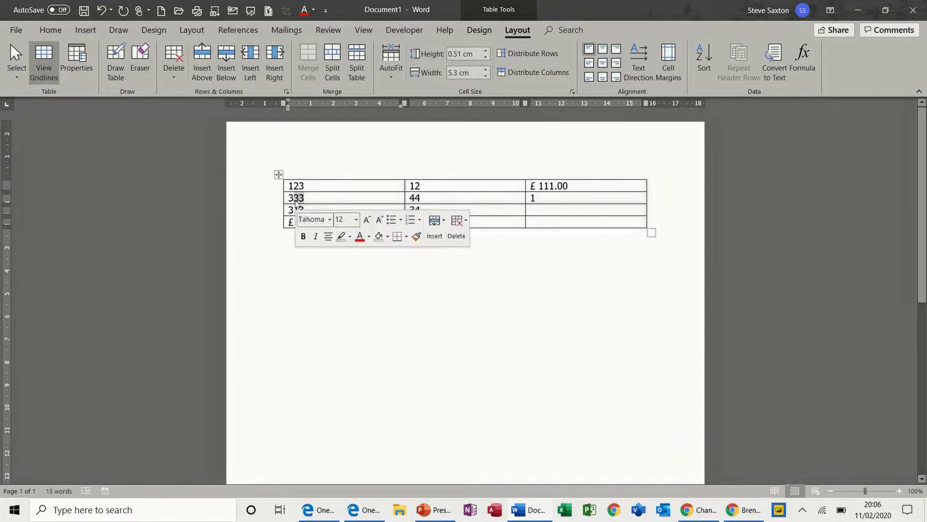
type("3")
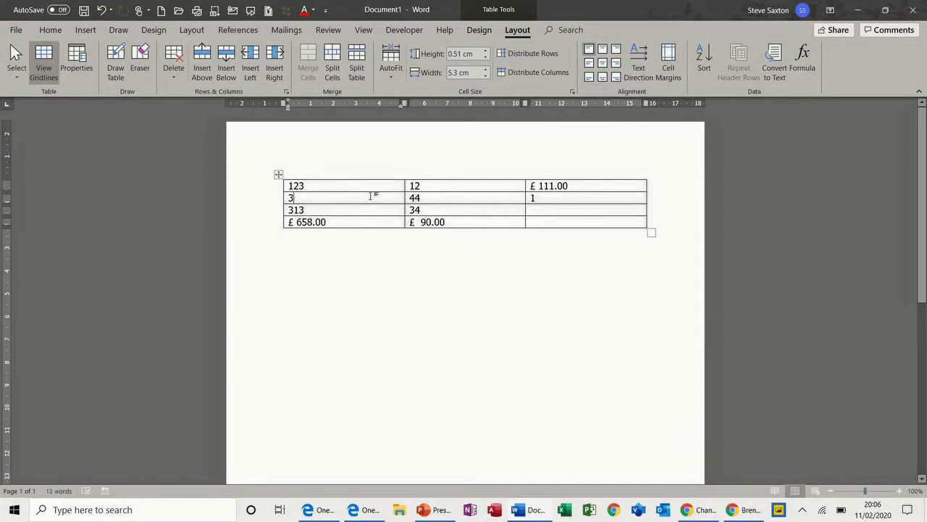
double_click(532, 198)
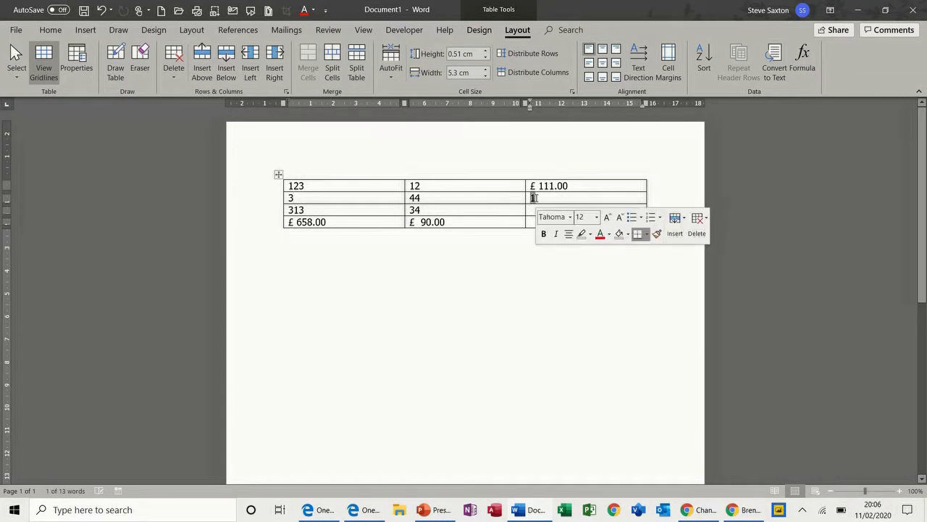
type("0")
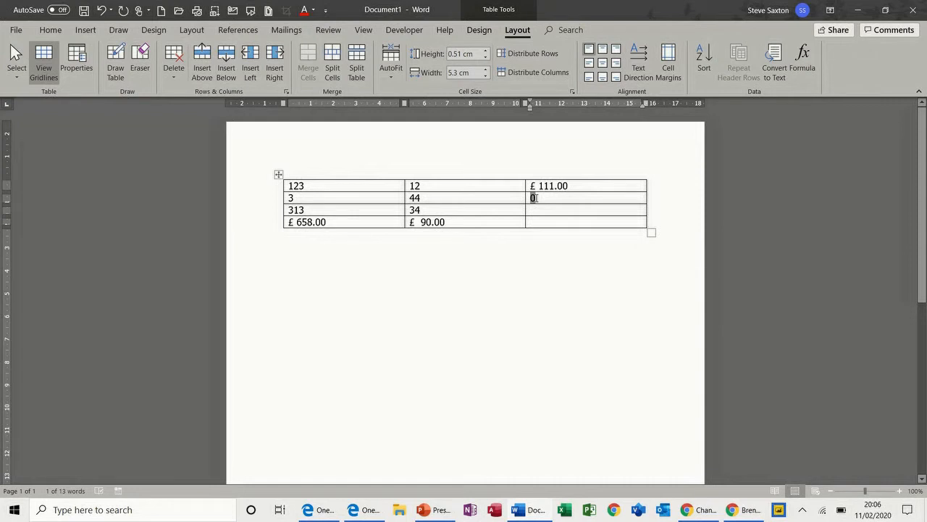
left_click(297, 198)
type("34")
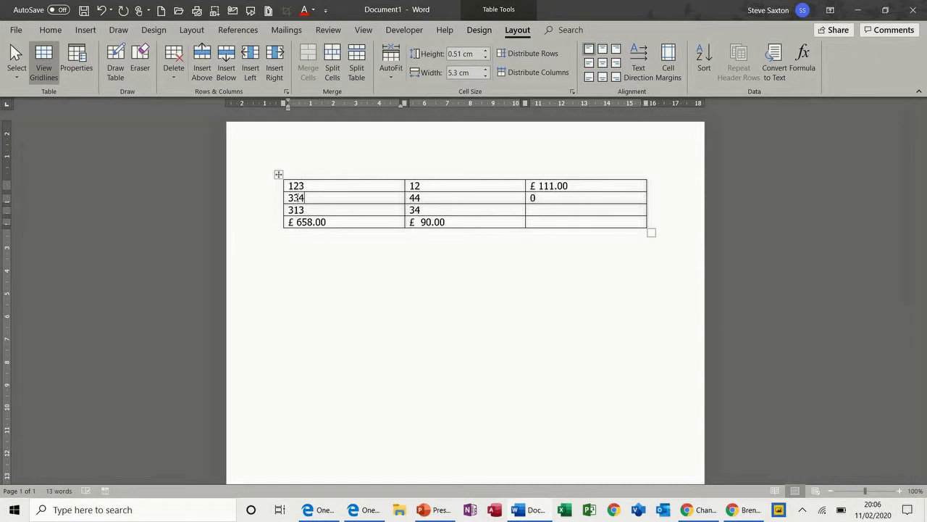
double_click(532, 198)
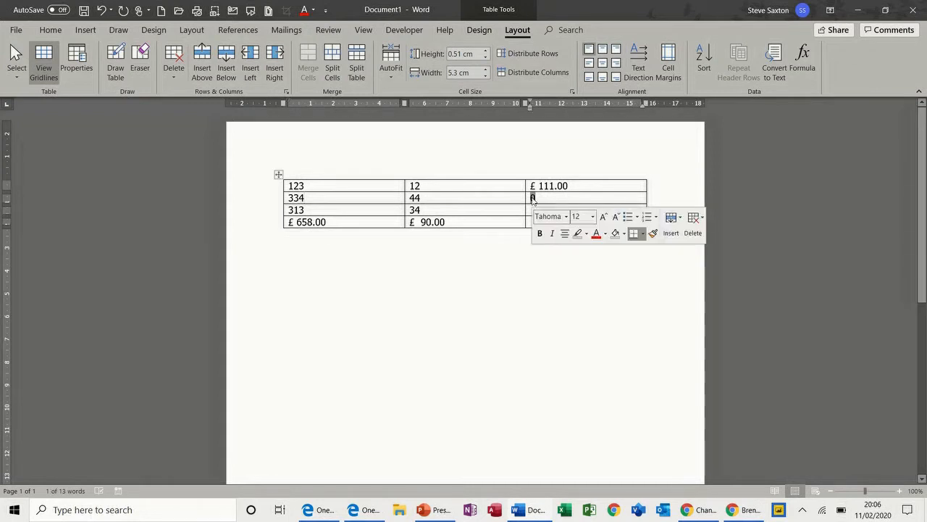
key("F9")
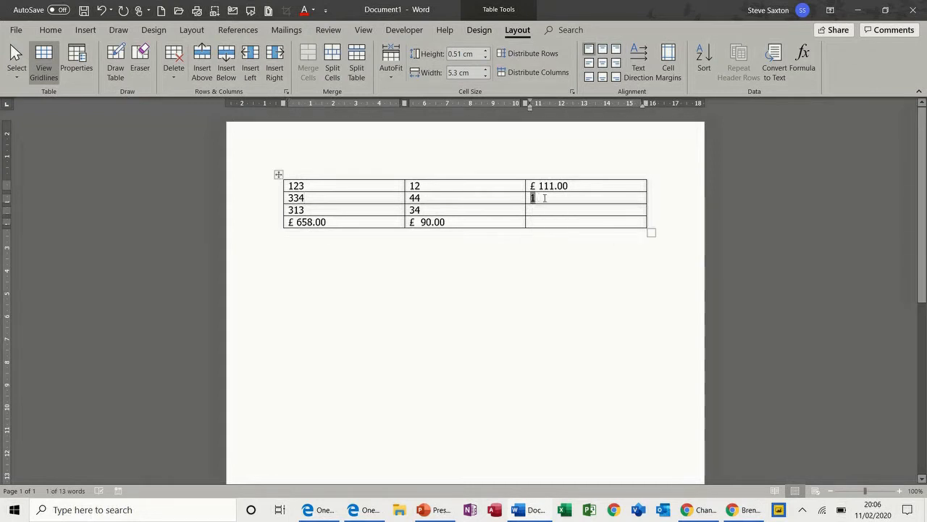
left_click(545, 198)
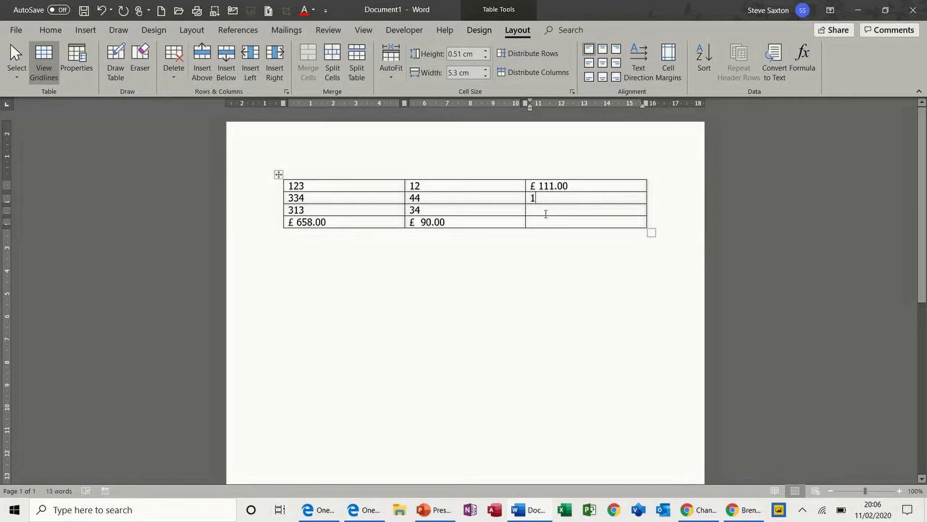
Step: Insert =AVERAGE(a3:b3) in the third-row right cell, giving 173.5
left_click(802, 61)
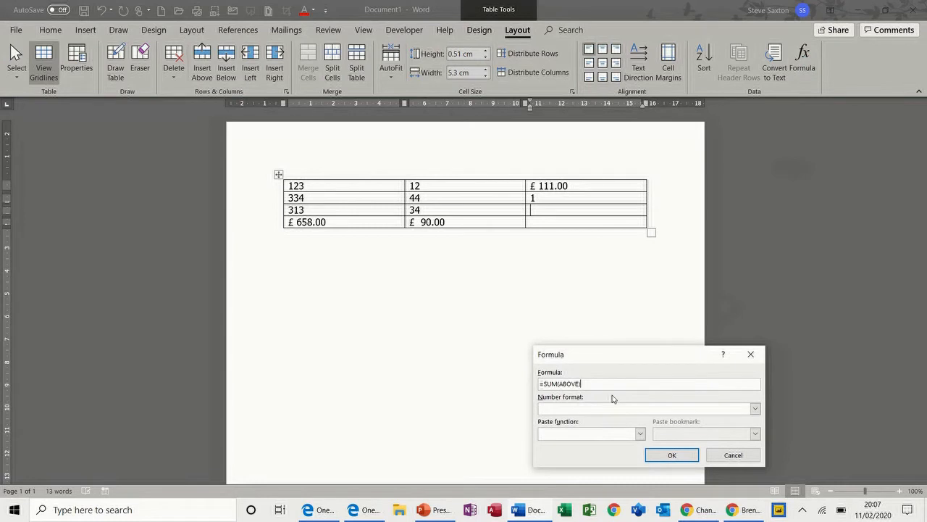
left_click_drag(580, 383, 551, 385)
key("BackSpace")
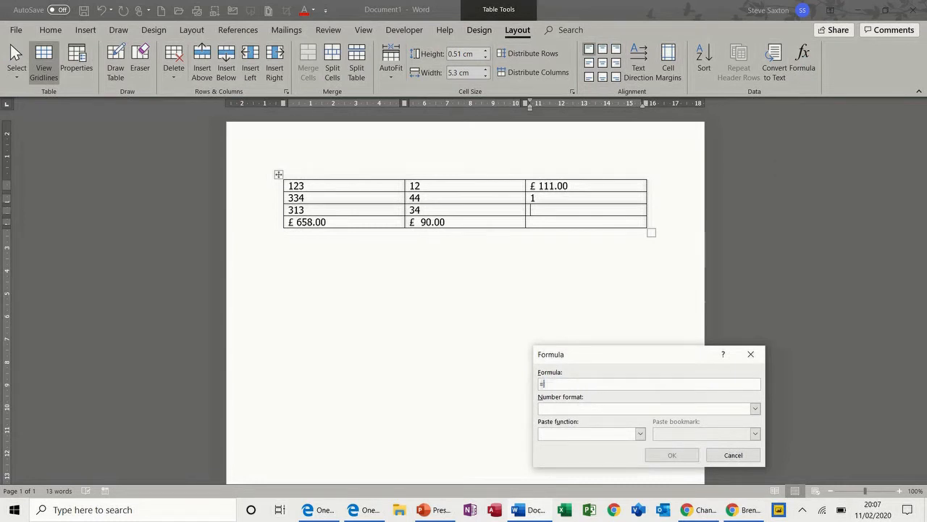
left_click(639, 433)
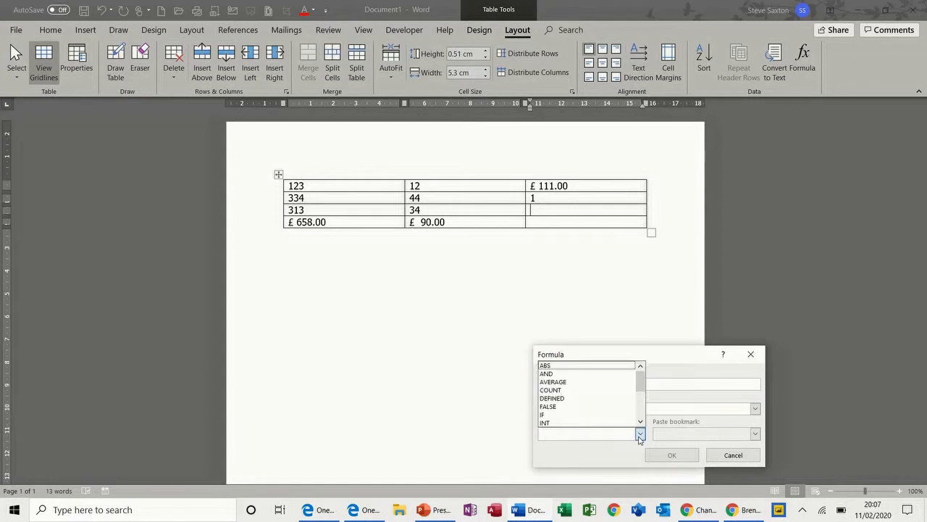
left_click(574, 382)
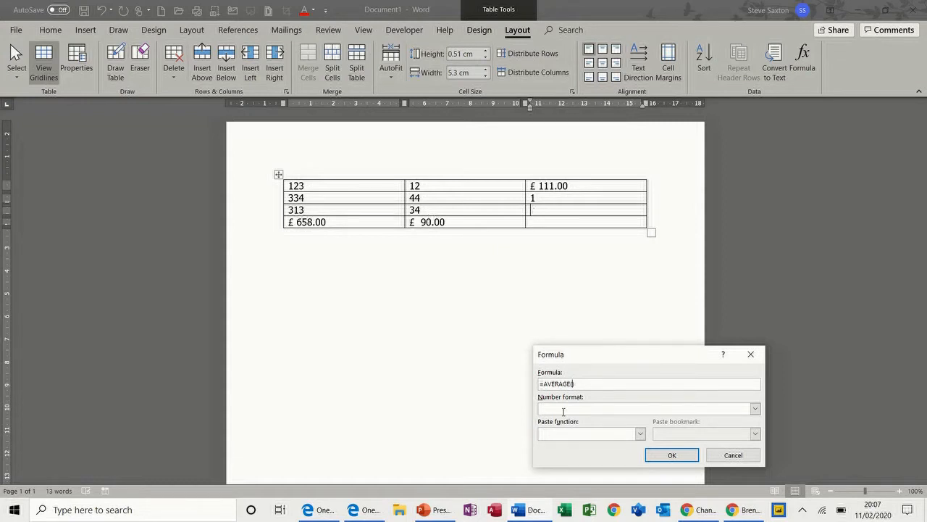
type("a3:b3")
left_click(671, 455)
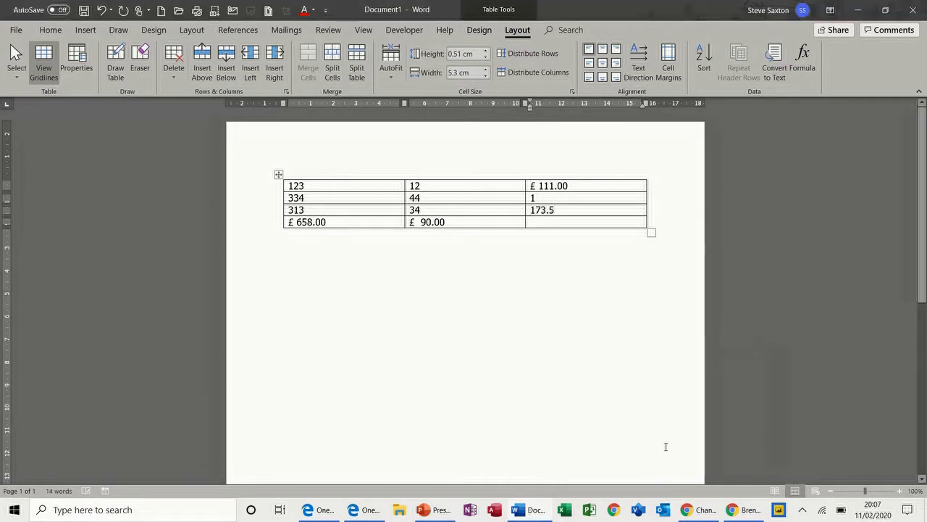
Step: Overtype row 3's 313, 34 and 173.5 with 100, 50 and 75
left_click_drag(305, 210, 290, 210)
type("100")
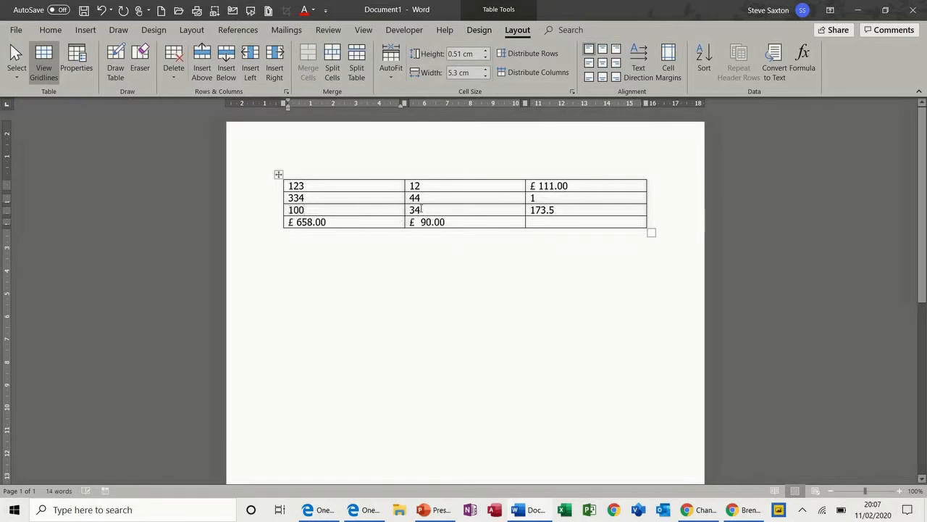
left_click_drag(421, 210, 413, 209)
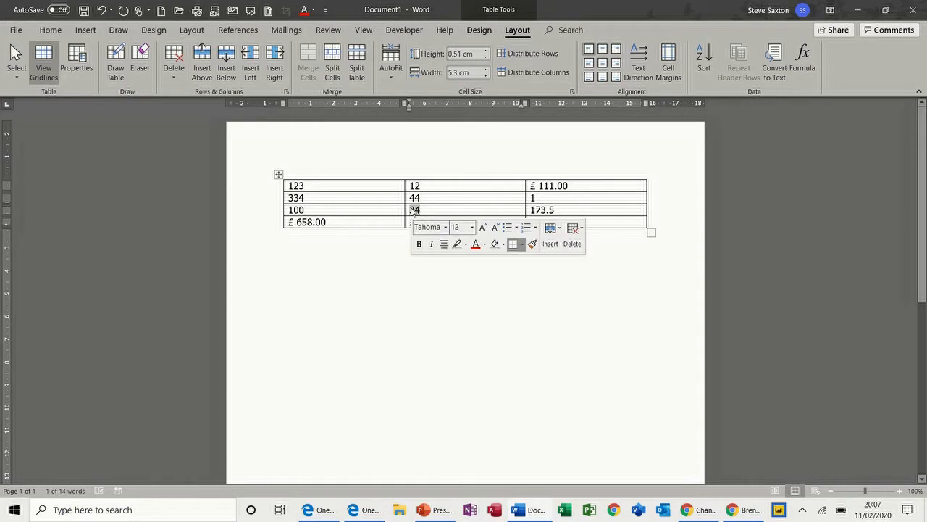
type("50")
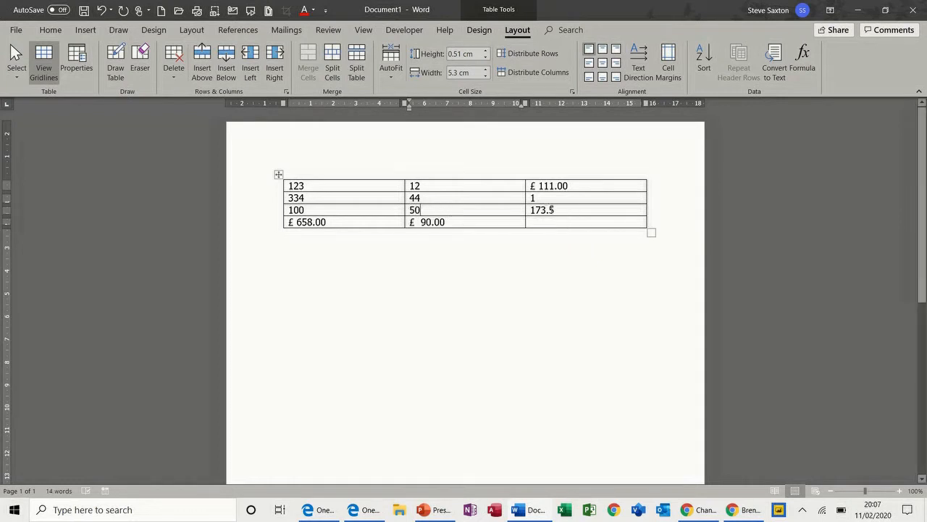
left_click_drag(554, 210, 531, 210)
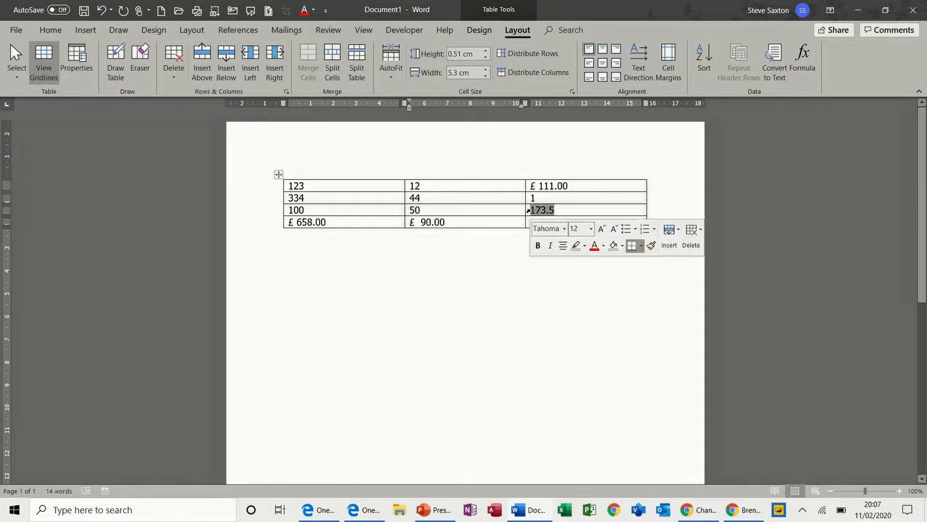
type("75")
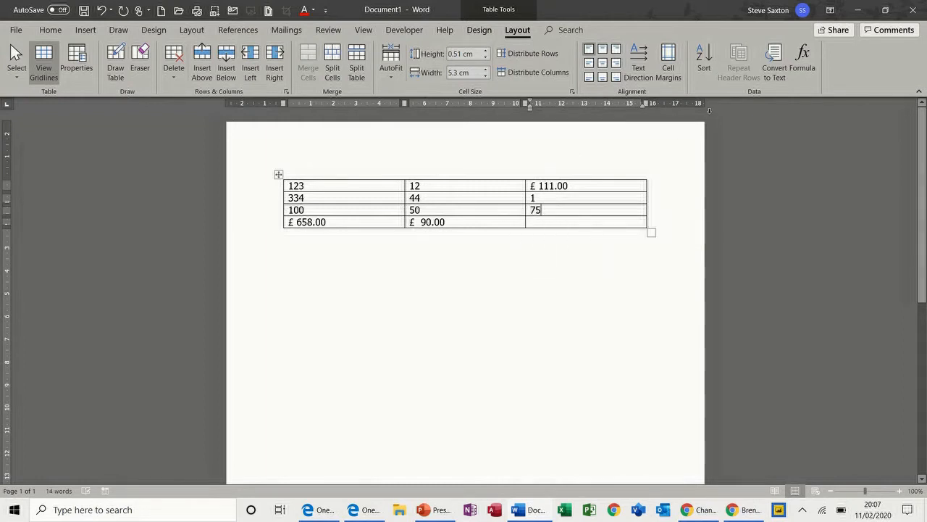
Step: Open the row 3 average's Formula dialog, move it beside the table, and cancel it
left_click(806, 59)
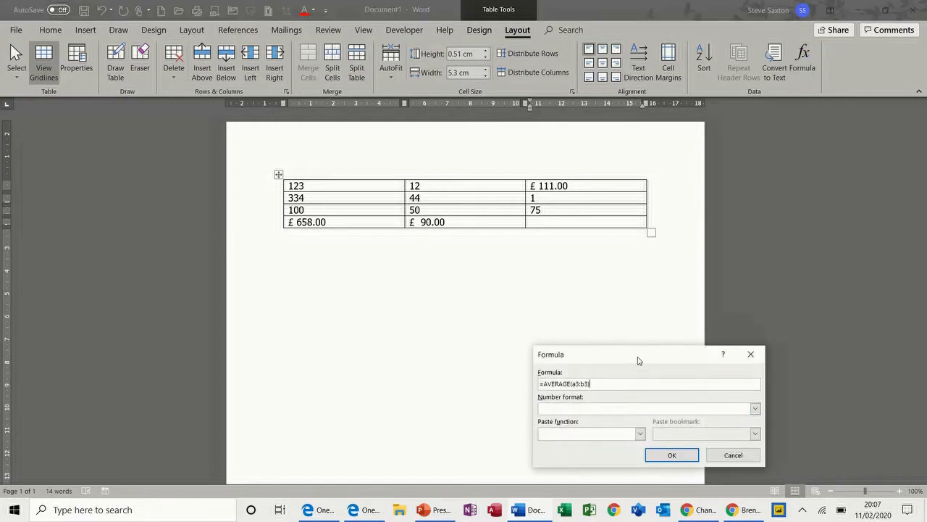
left_click_drag(638, 366, 665, 178)
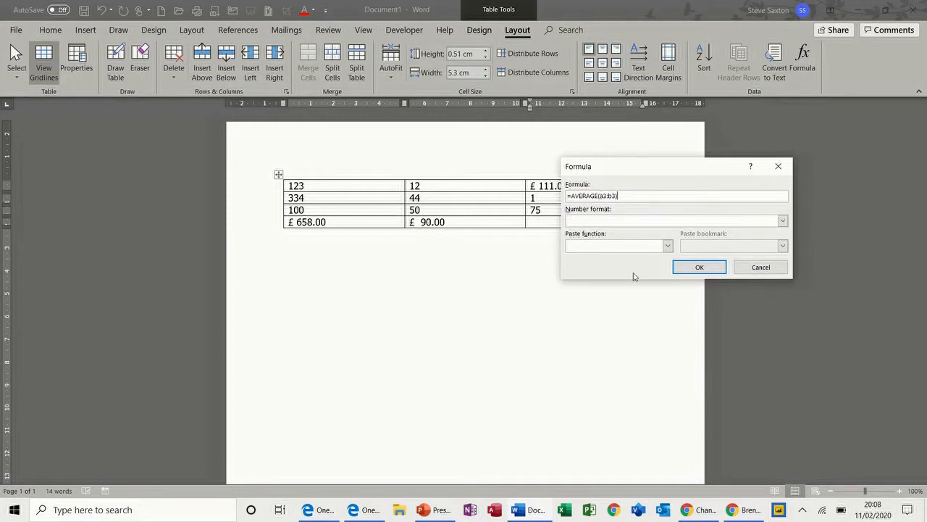
left_click(760, 267)
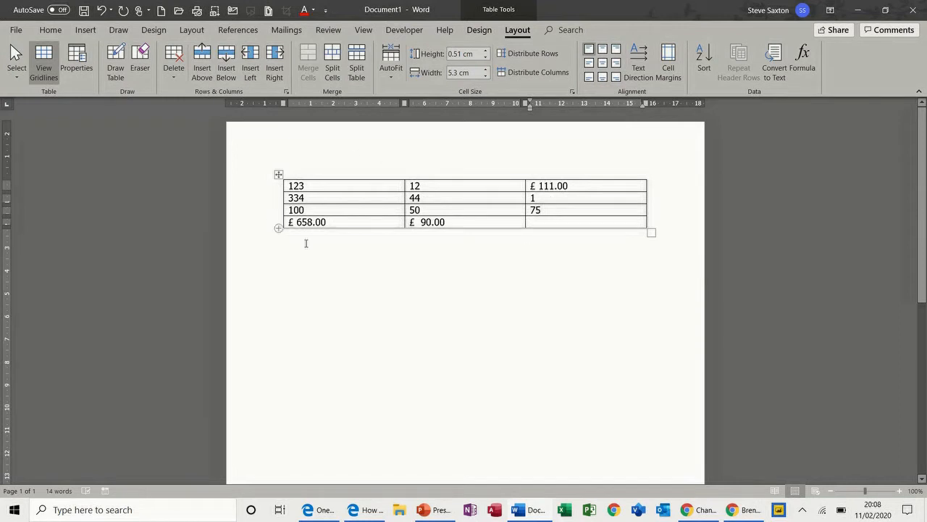
Step: Delete the numbers 123, 334, 100, 12, 44 and 50 from the first two columns
triple_click(558, 186)
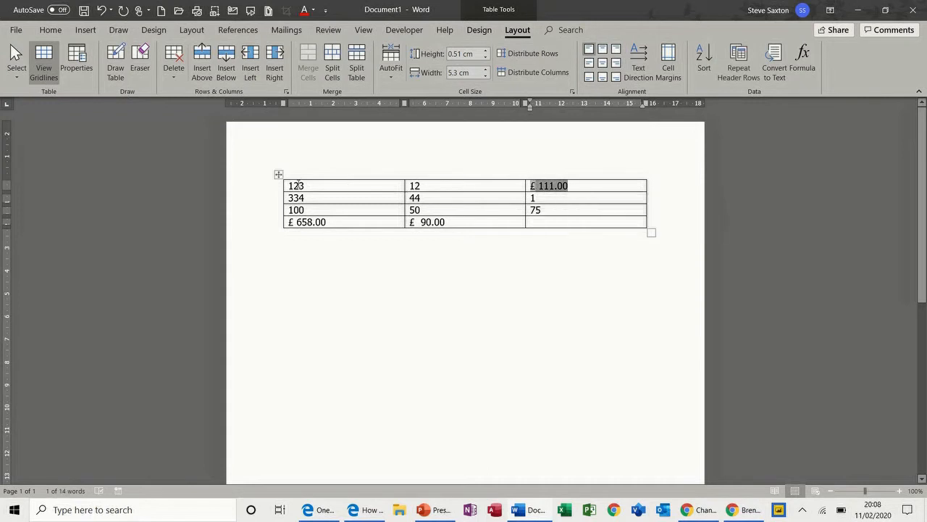
left_click_drag(305, 185, 288, 185)
key("Delete")
left_click_drag(435, 186, 407, 210)
key("Delete")
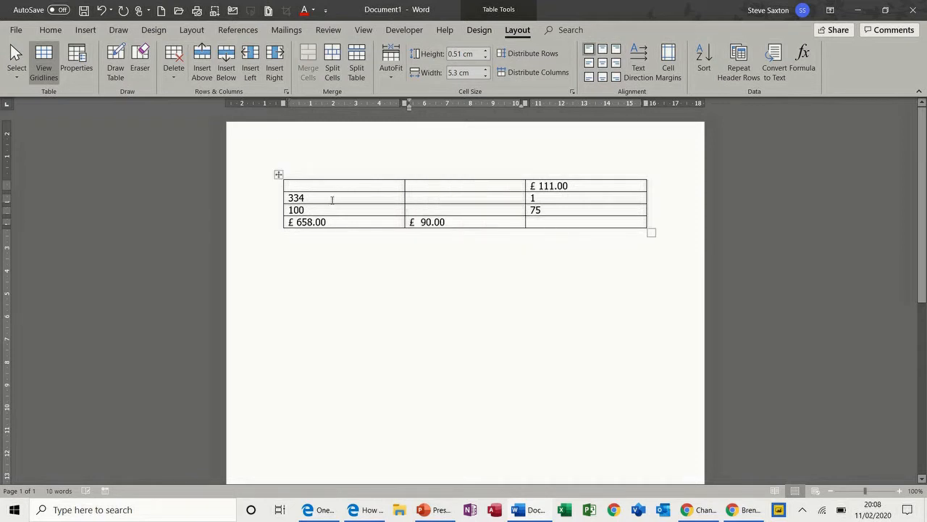
left_click_drag(308, 200, 298, 210)
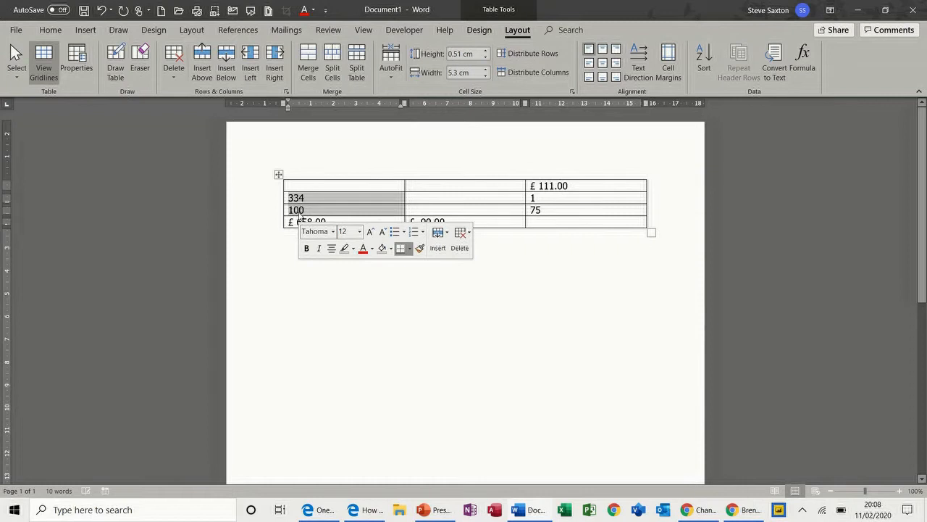
key("Delete")
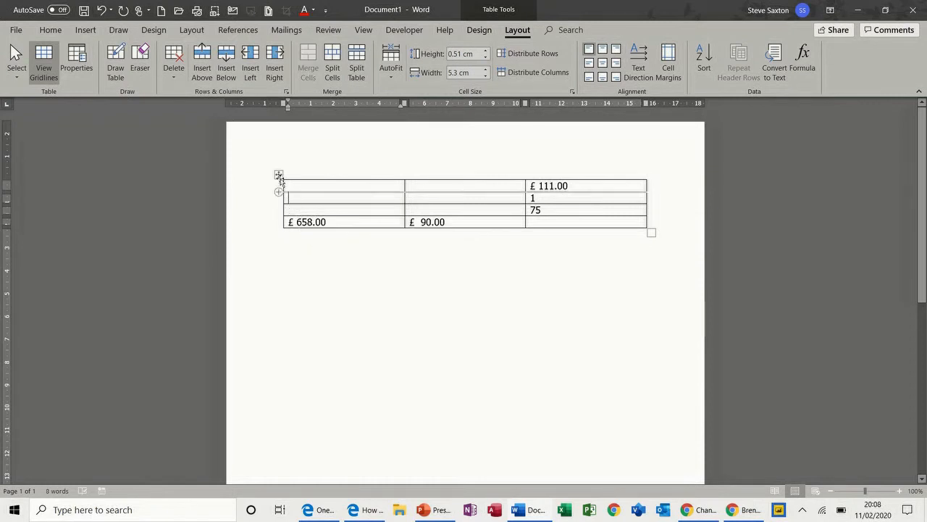
Step: Refresh the formula fields with F9 so difference and totals show £ 0.00; set the IF and average cells to 0
left_click(278, 175)
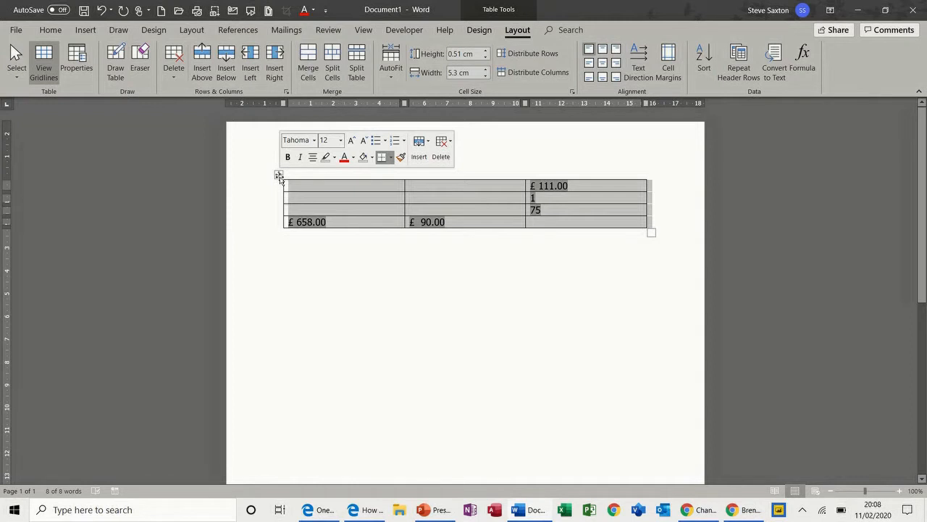
key("alt")
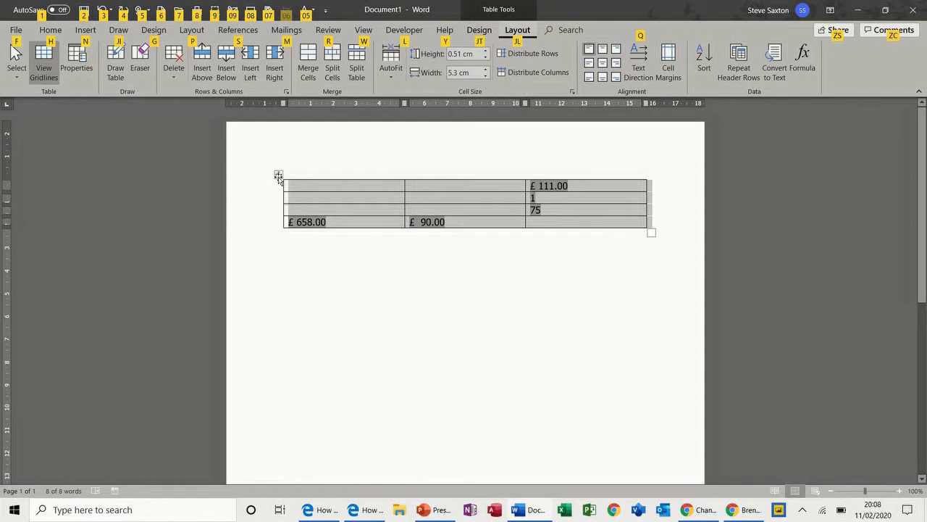
key("Escape")
left_click(295, 187)
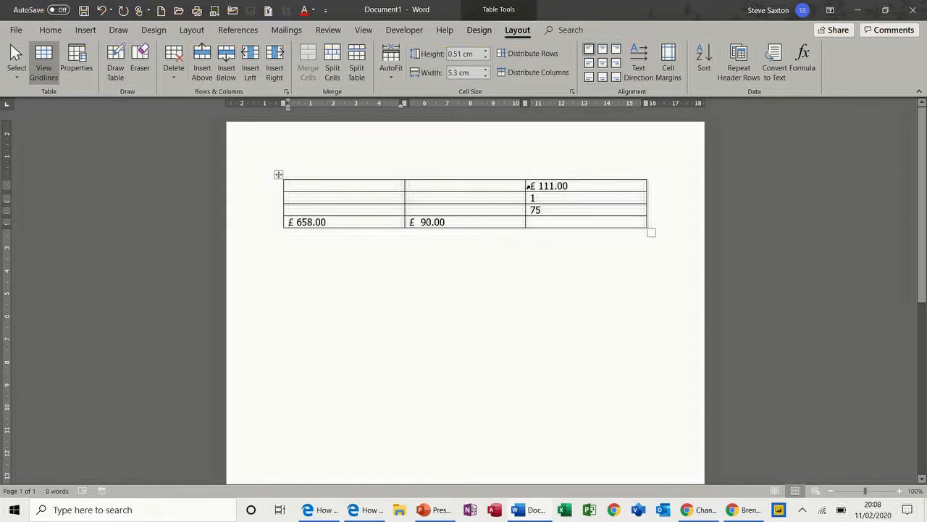
left_click_drag(529, 186, 569, 189)
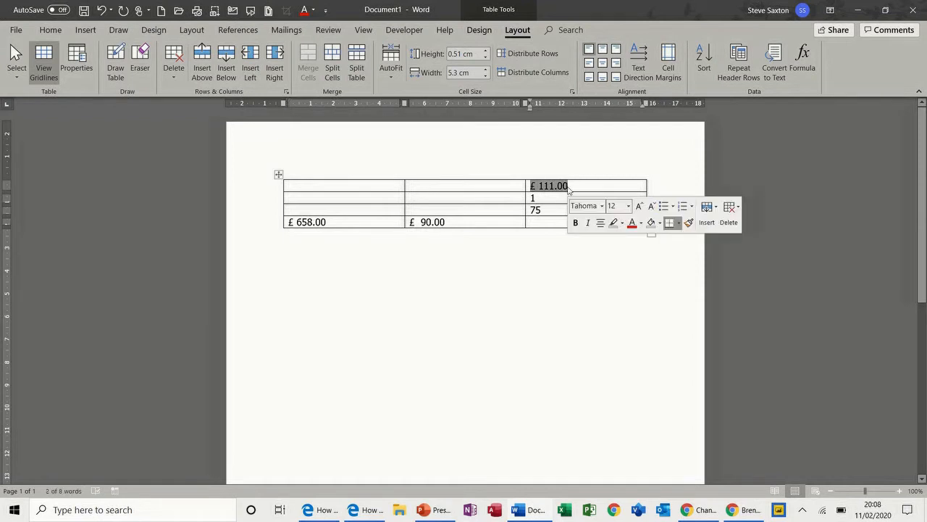
key("F9")
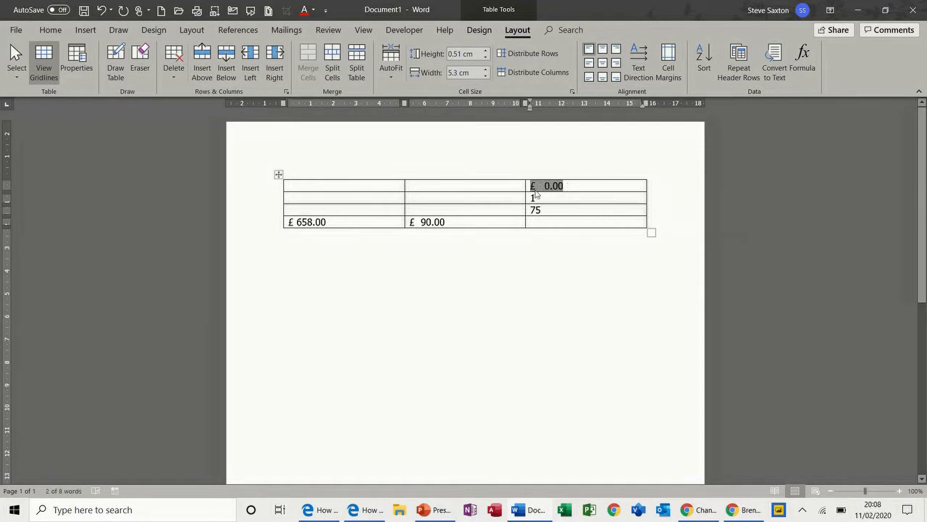
left_click_drag(533, 197, 543, 210)
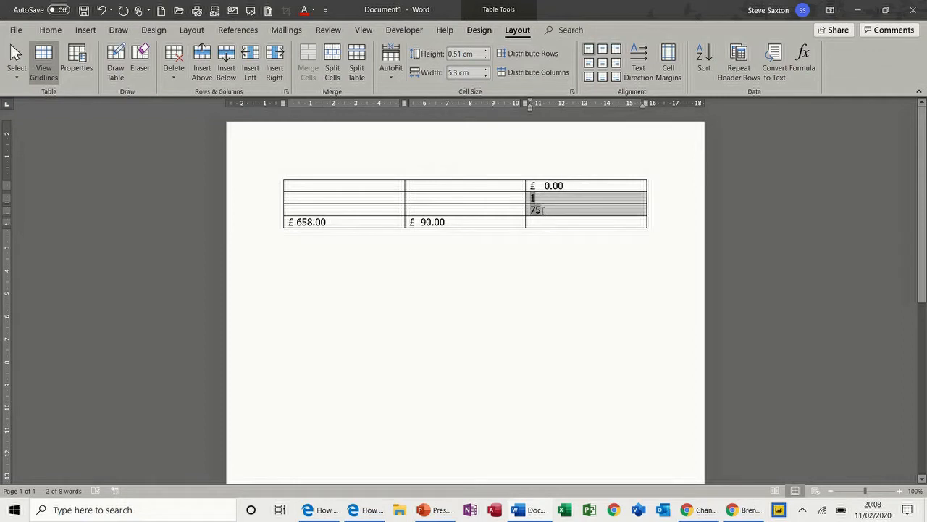
type("0")
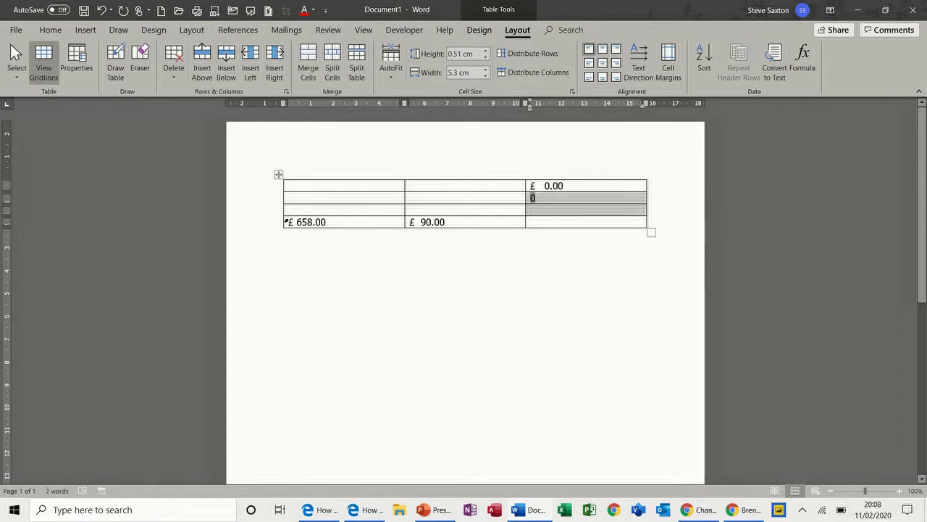
left_click_drag(286, 222, 435, 226)
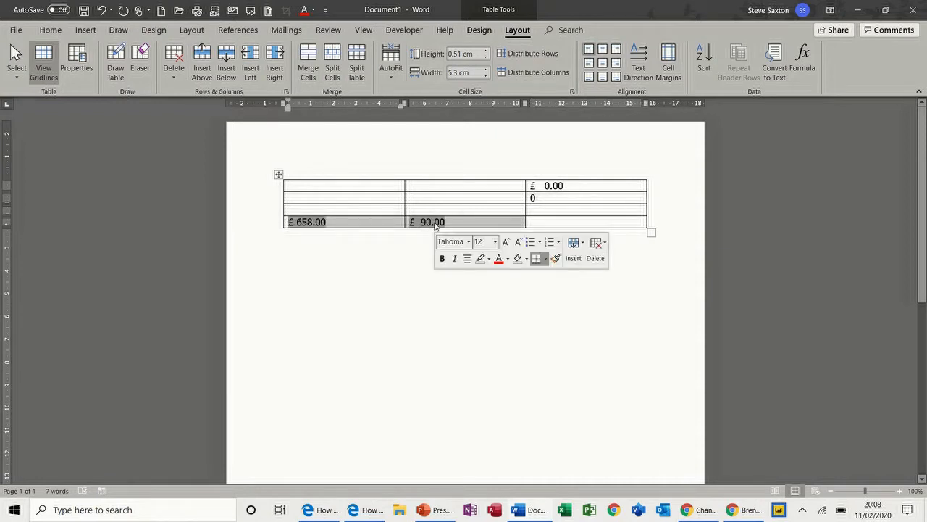
key("F9")
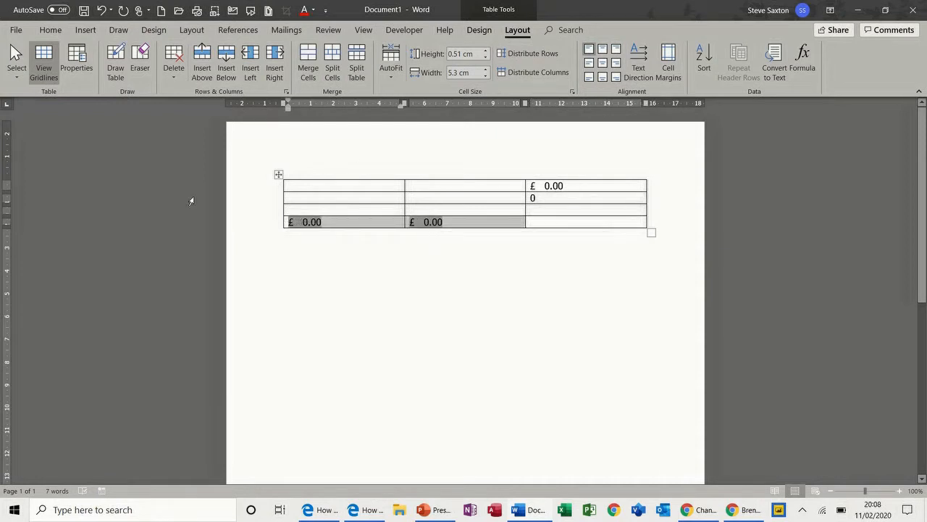
left_click(303, 187)
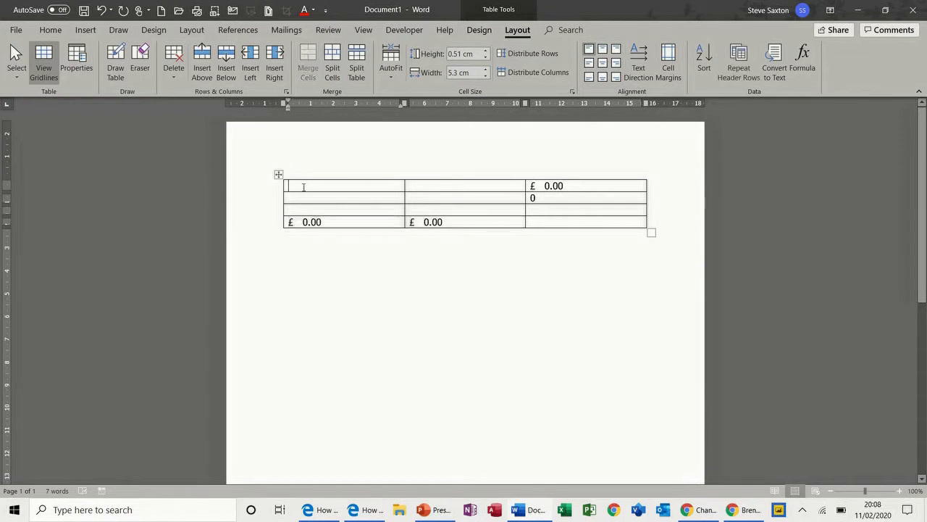
type("34")
key("Down")
type("44")
key("Down")
type("4")
key("Down")
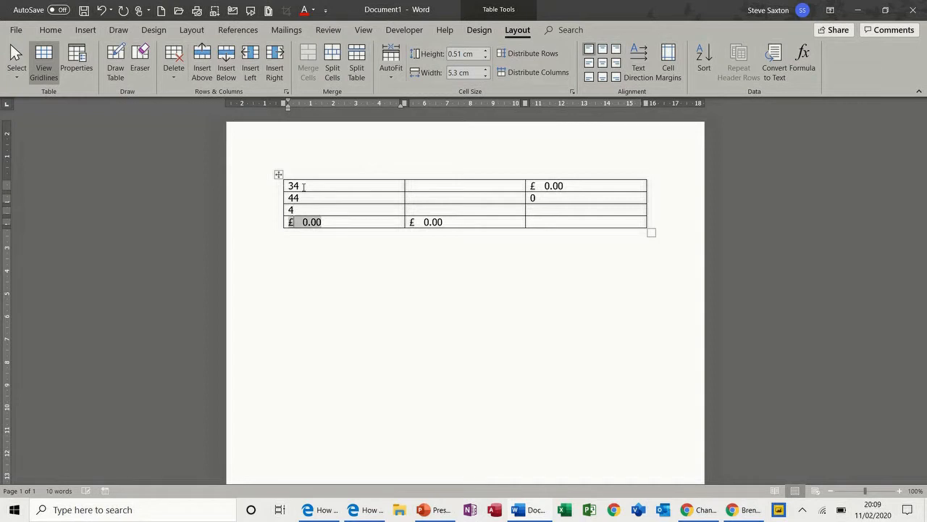
key("F9")
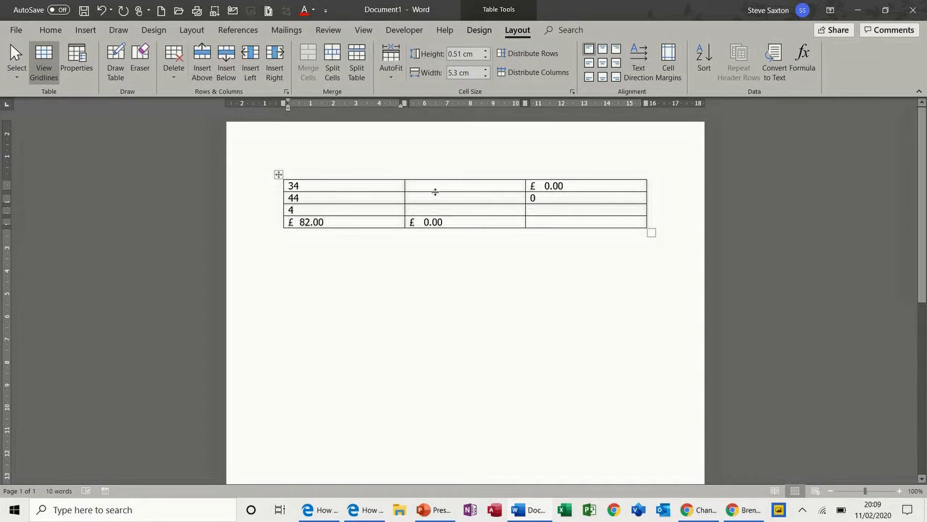
left_click(436, 187)
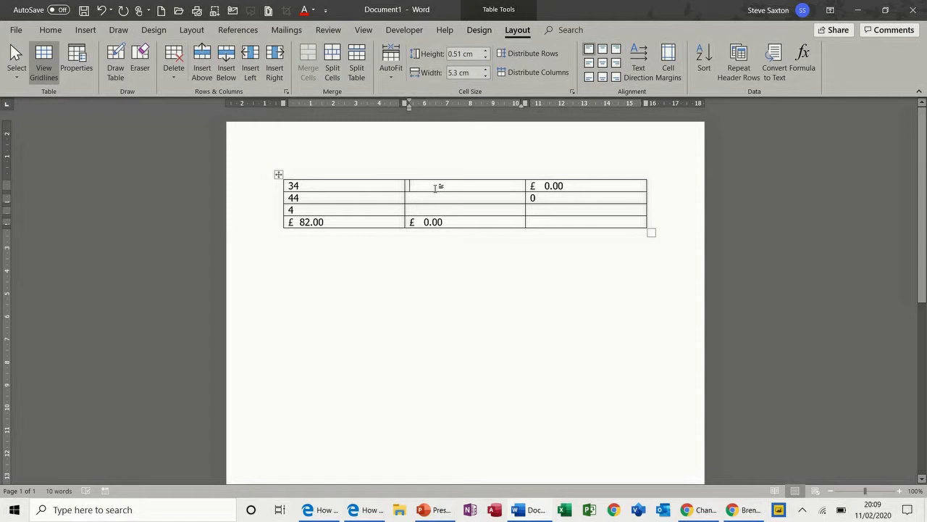
type("34")
key("Down")
type("44")
key("Down")
type("44")
key("Down")
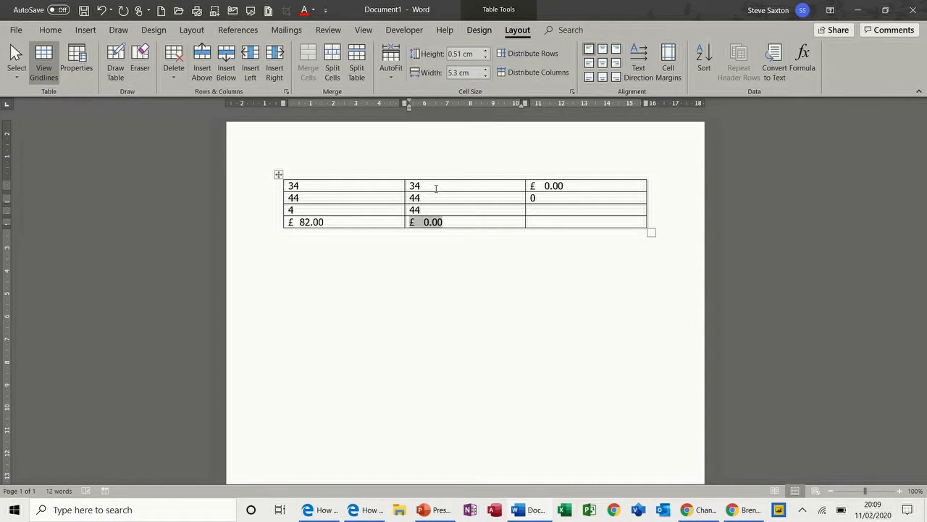
key("F9")
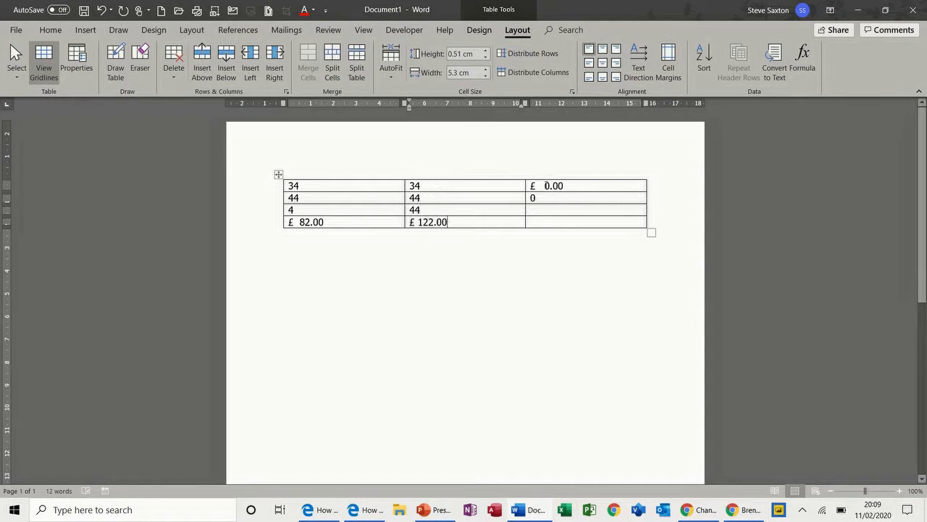
left_click_drag(539, 186, 565, 186)
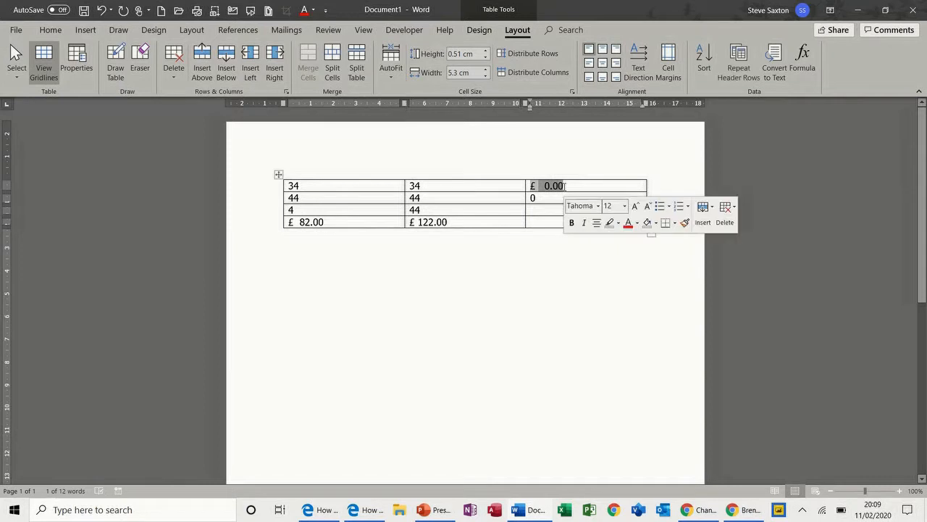
left_click(565, 187)
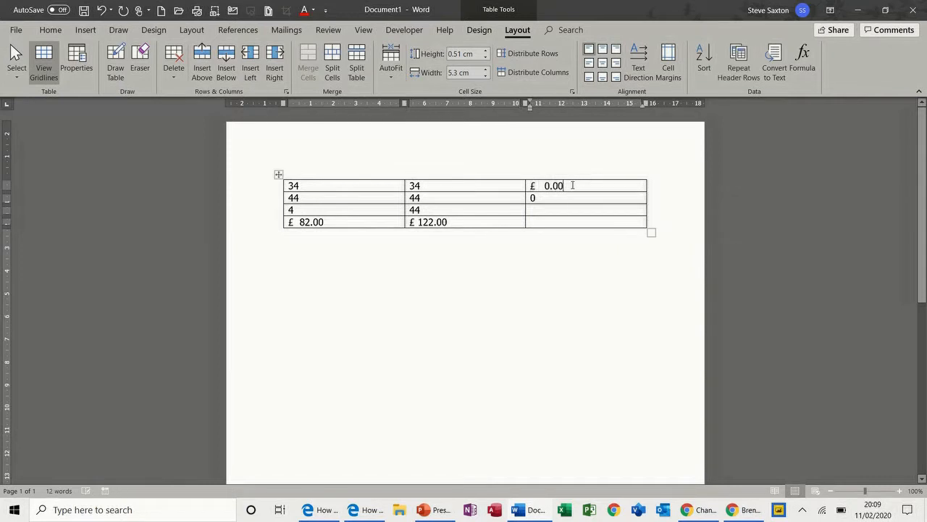
left_click_drag(566, 186, 532, 187)
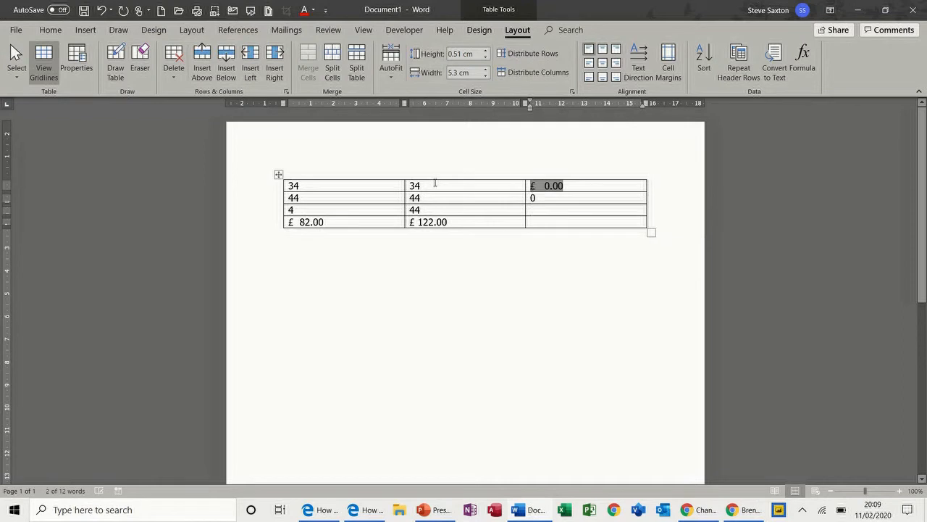
Step: Inspect the row 2 IF field's formula, =IF(A2>100,1,0), without changing it
left_click(545, 192)
double_click(555, 186)
left_click(532, 188, "shift")
left_click_drag(536, 197, 528, 197)
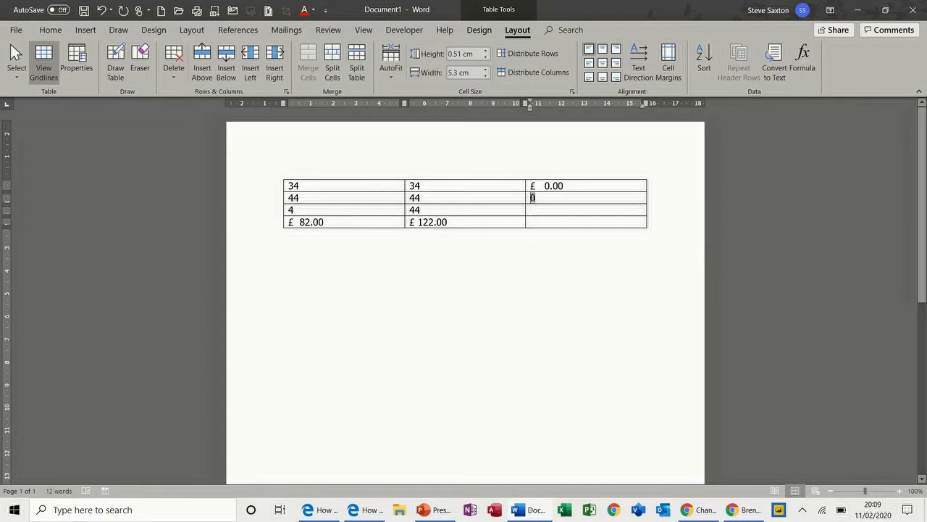
left_click(802, 58)
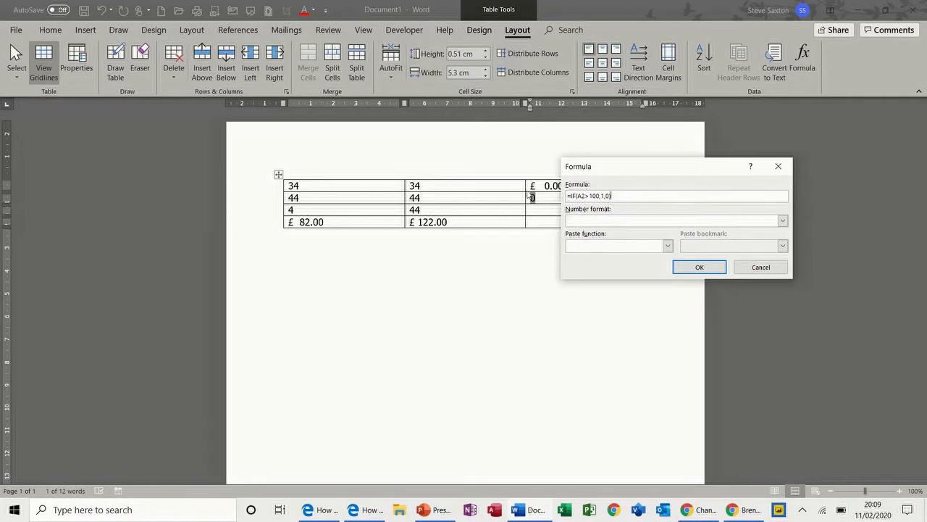
left_click(690, 267)
Step: Change row 2's 44 to 444 and update the IF field with F9 so it shows 1
left_click(331, 197)
type("4")
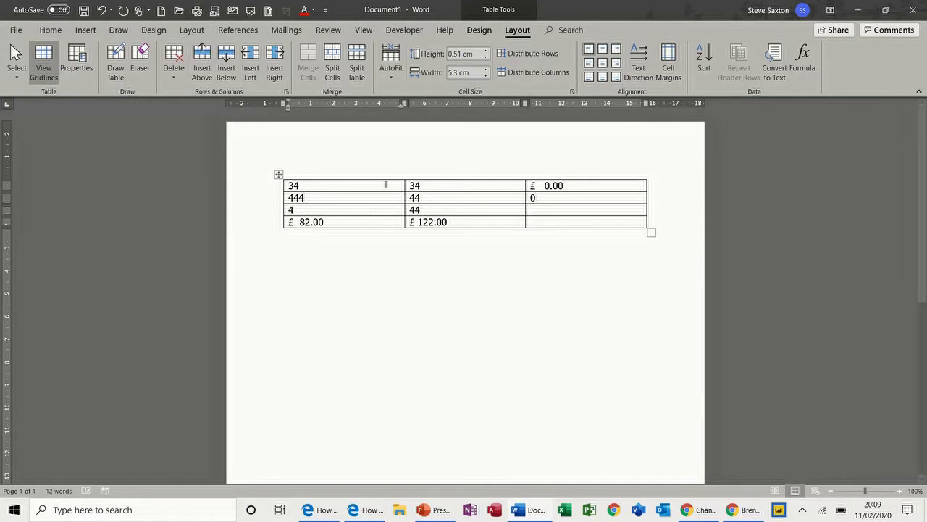
double_click(533, 198)
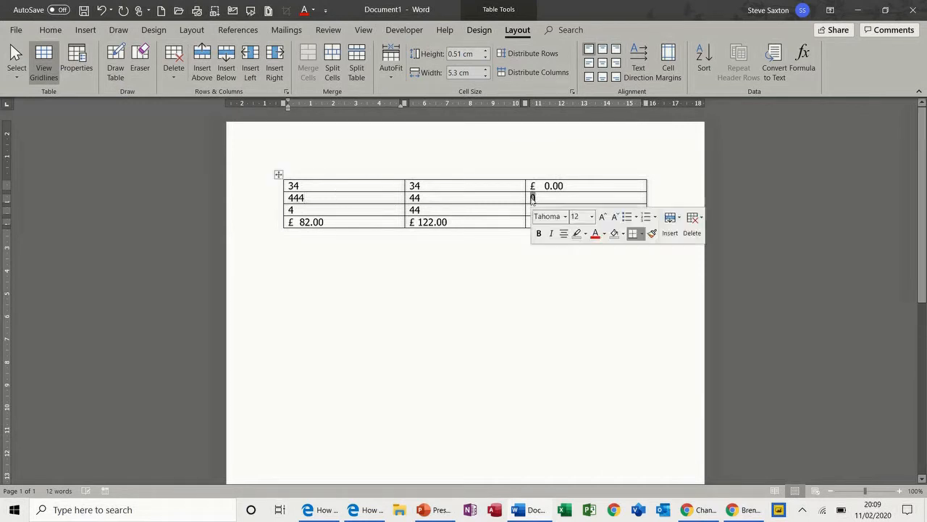
key("F9")
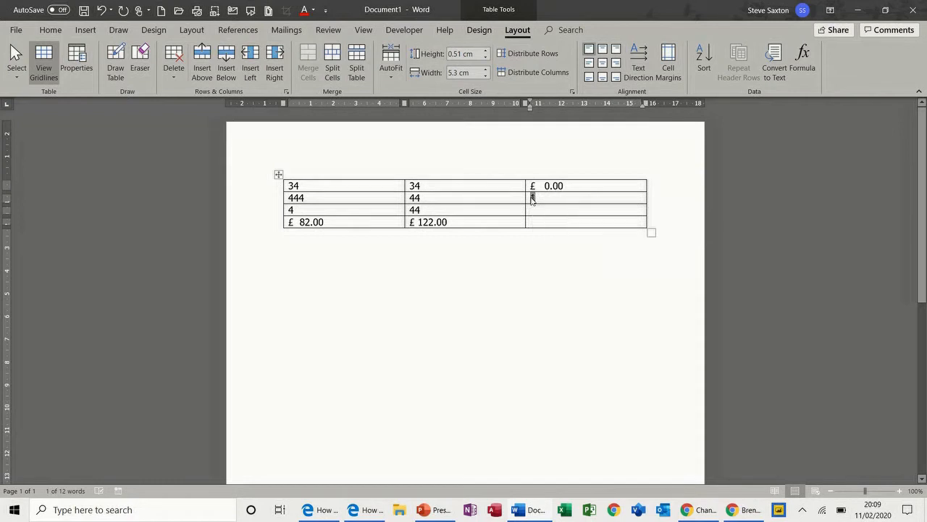
Step: Select the top-right £ 0.00 field and view its formula
left_click(563, 185)
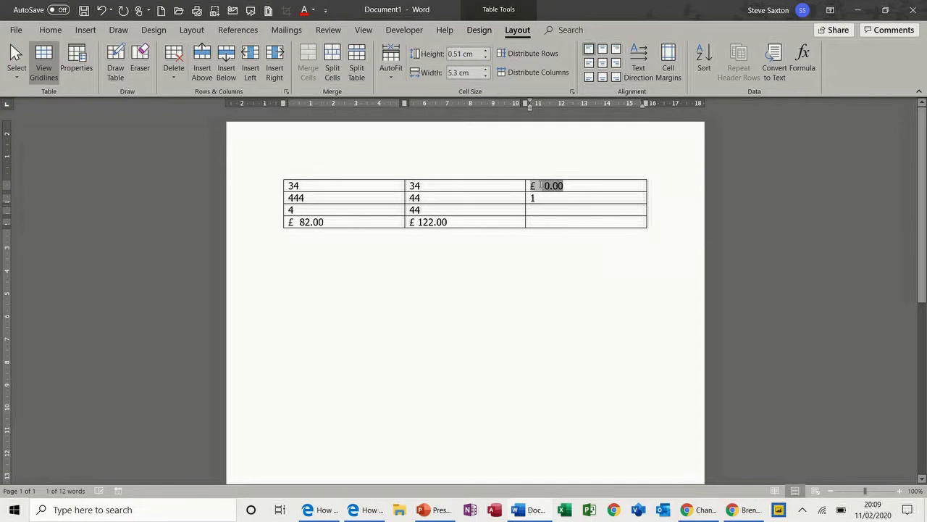
double_click(540, 185)
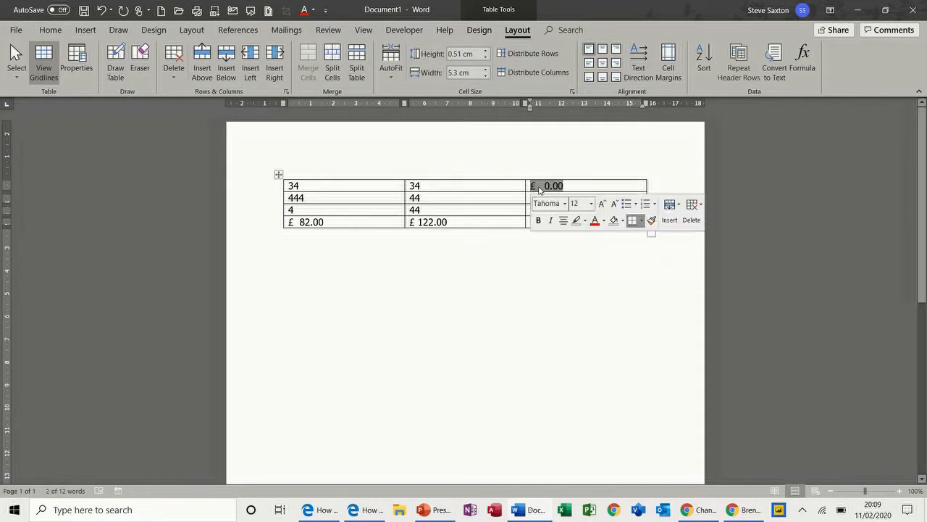
left_click(805, 69)
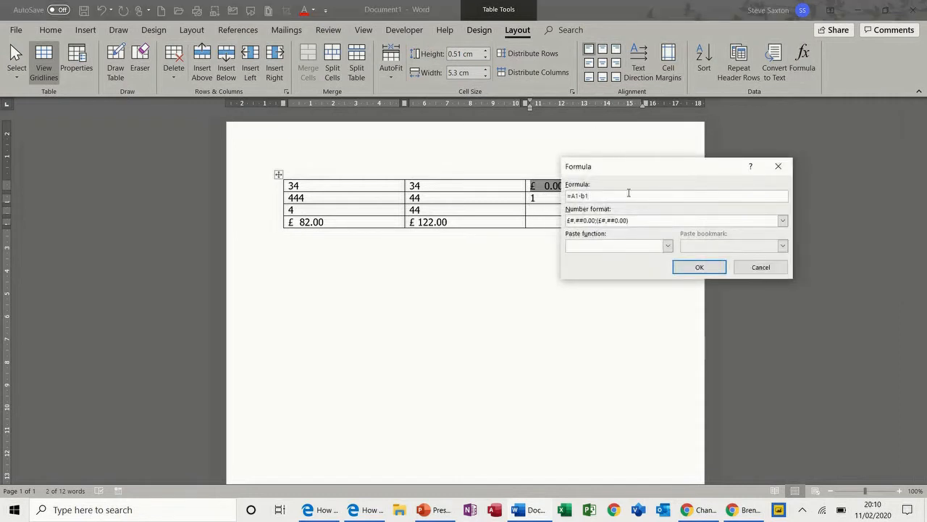
Step: Keep the =A1-b1 formula and change the first cell from 34 to 344
left_click_drag(643, 173, 496, 270)
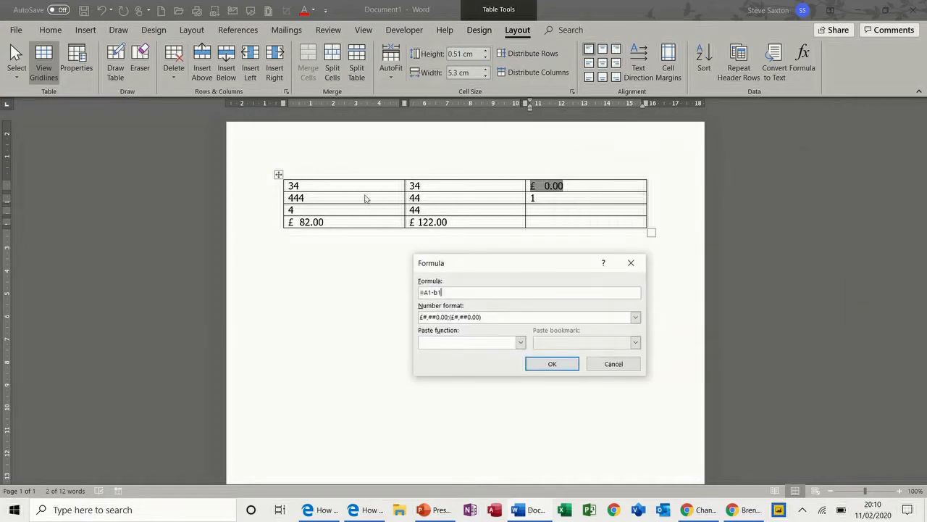
left_click(552, 362)
left_click(309, 184)
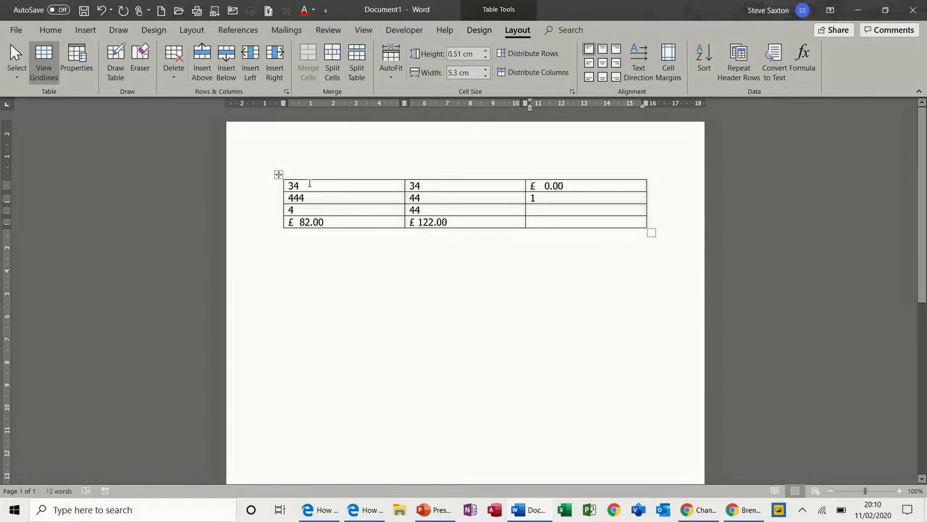
type("4")
Step: Update the top-right difference field so it recalculates to £ 310.00
left_click_drag(565, 187, 532, 190)
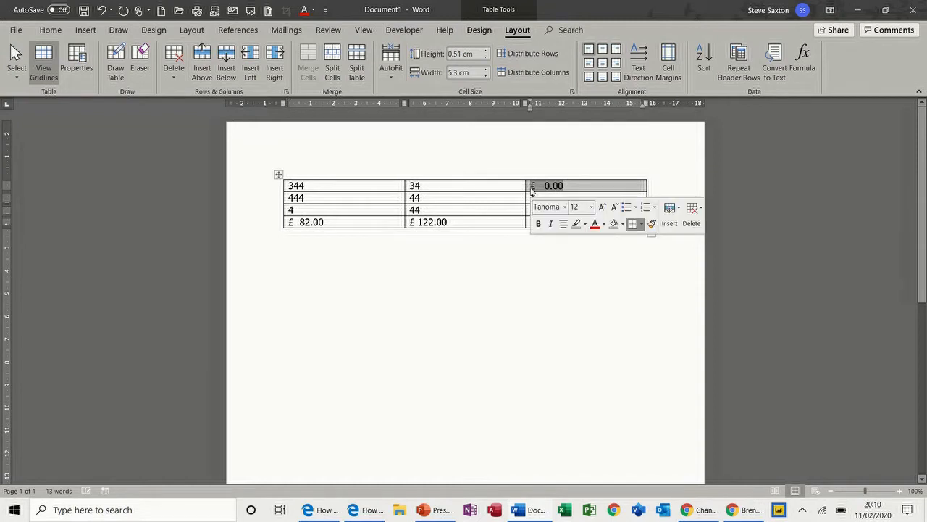
left_click(533, 193)
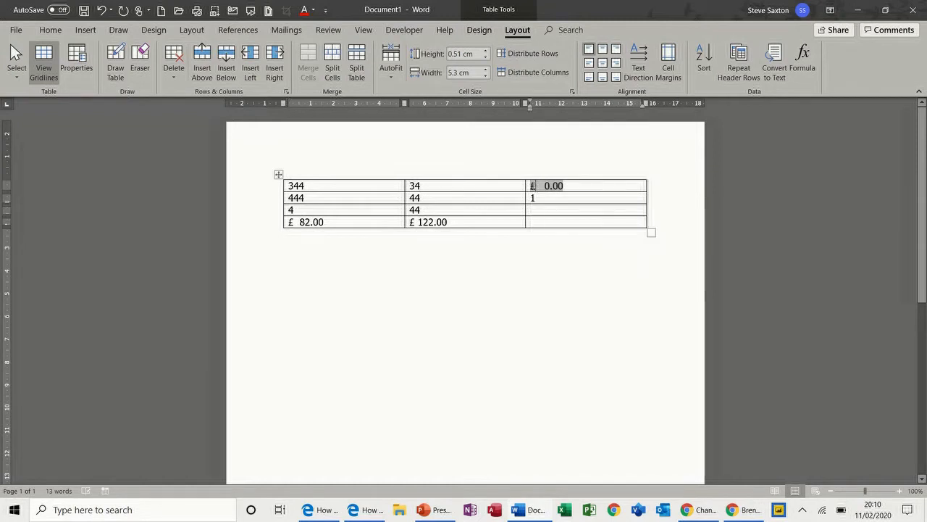
left_click_drag(535, 185, 562, 190)
key("F9")
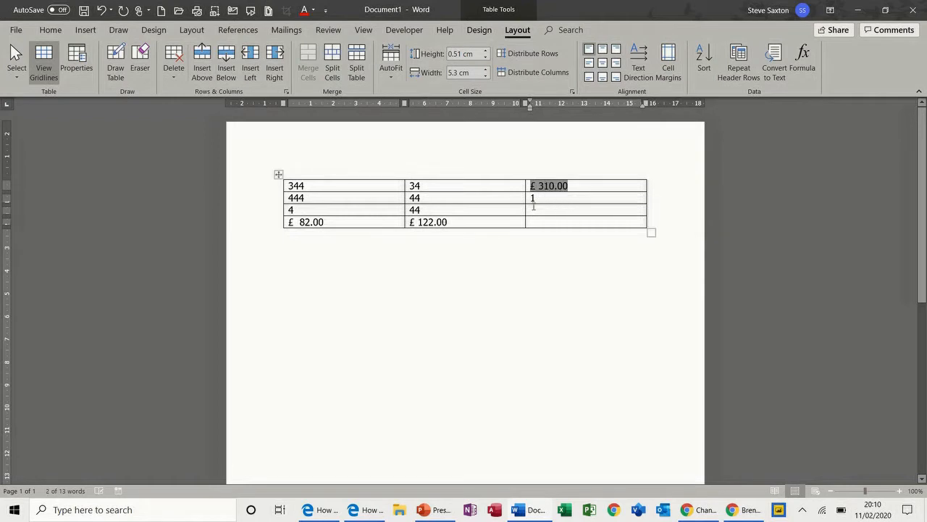
left_click(473, 220)
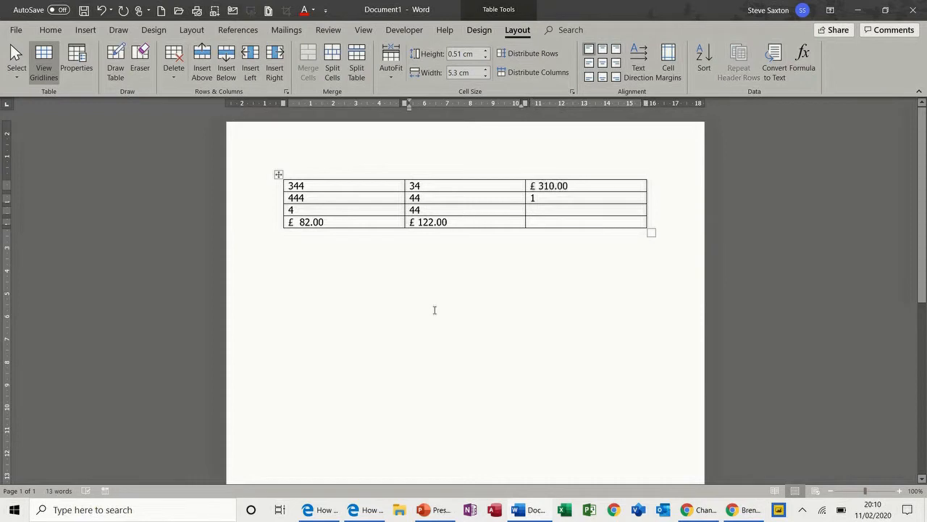
Step: Type 'Income 200' below the table and bookmark the 200 as 'income'
left_click(294, 252)
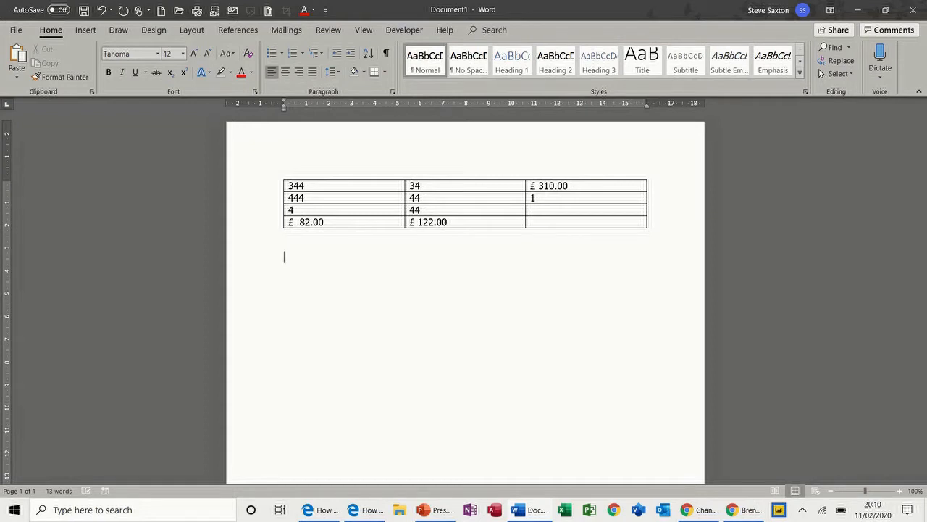
type("Income")
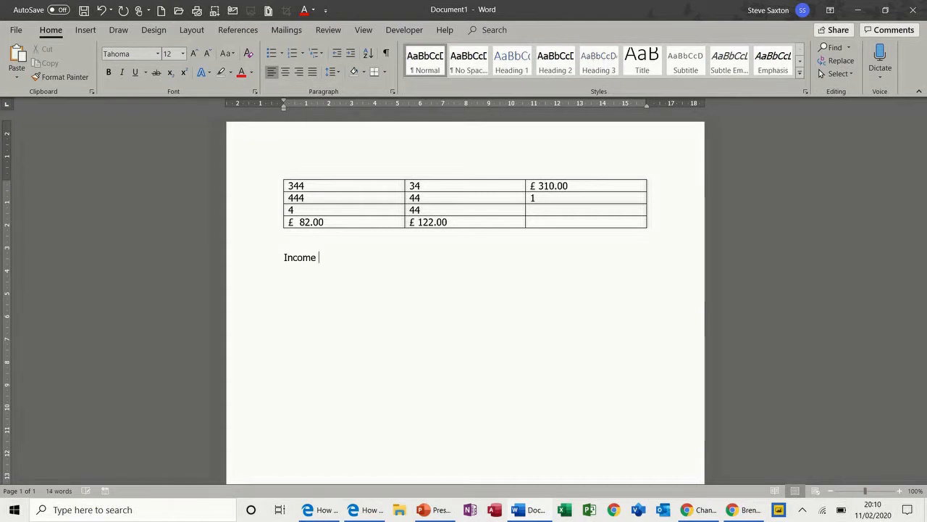
type(" 200")
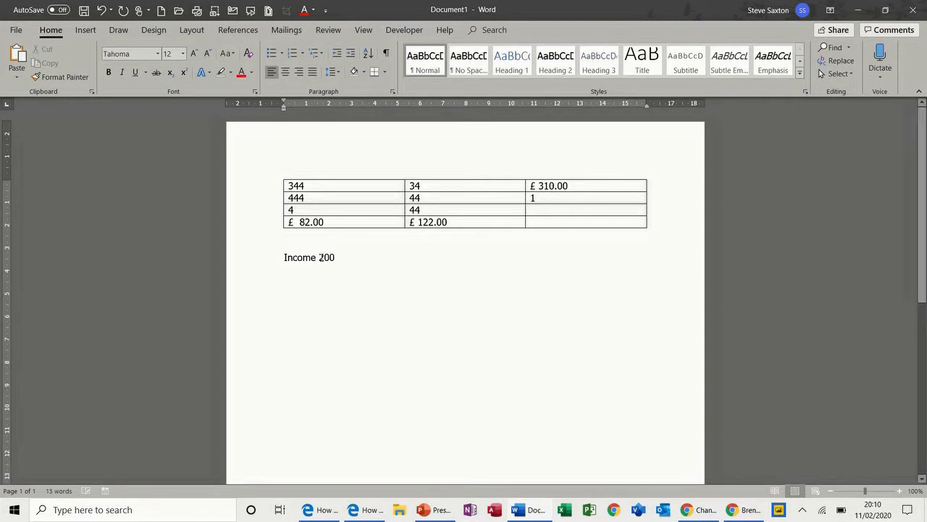
left_click_drag(319, 257, 336, 257)
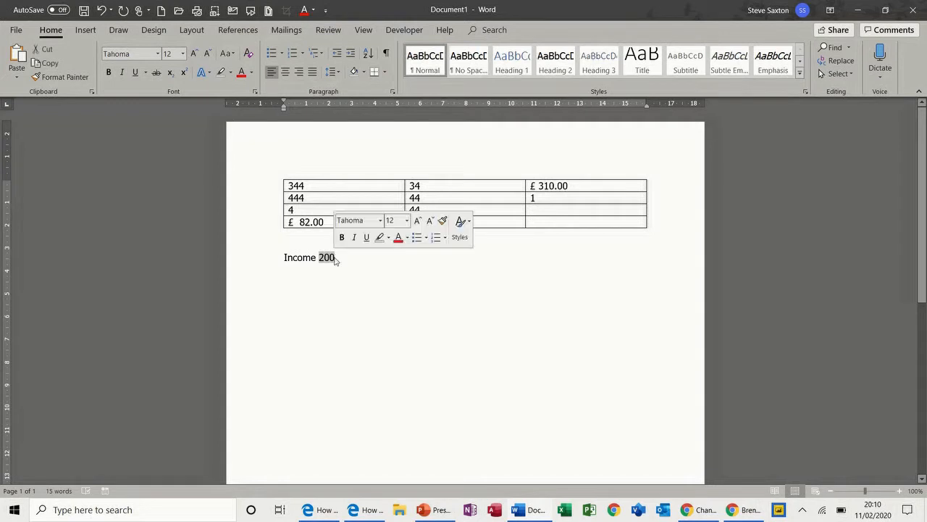
left_click(84, 30)
left_click(507, 61)
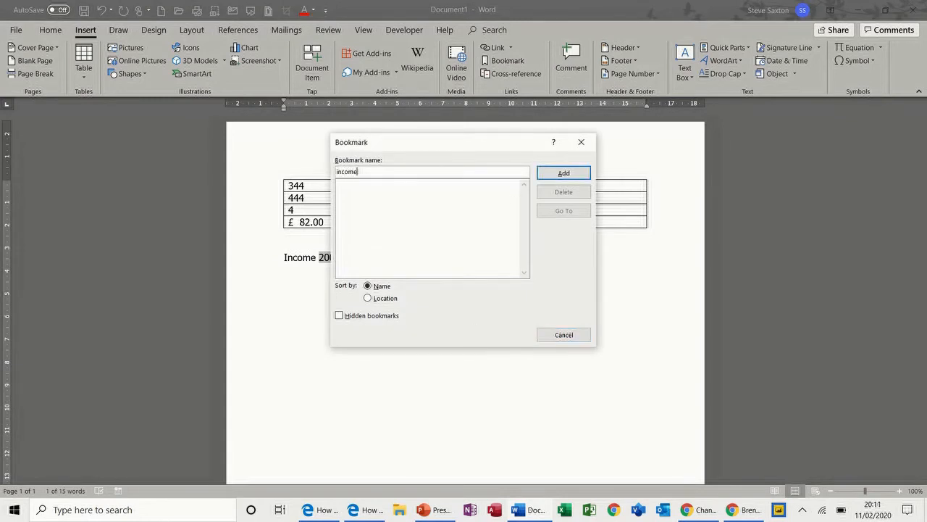
left_click(575, 173)
left_click(399, 259)
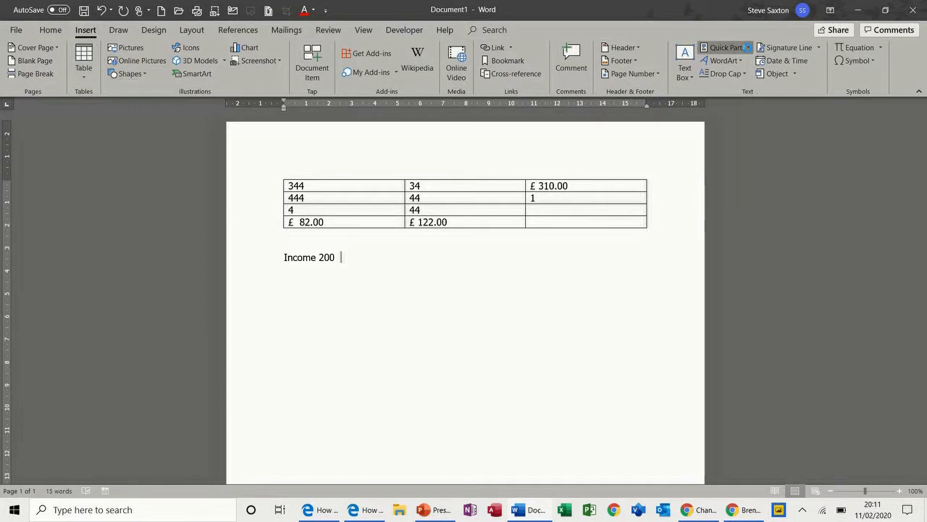
Step: Insert an =income*1.1 formula field after Income 200, showing 220
left_click(749, 50)
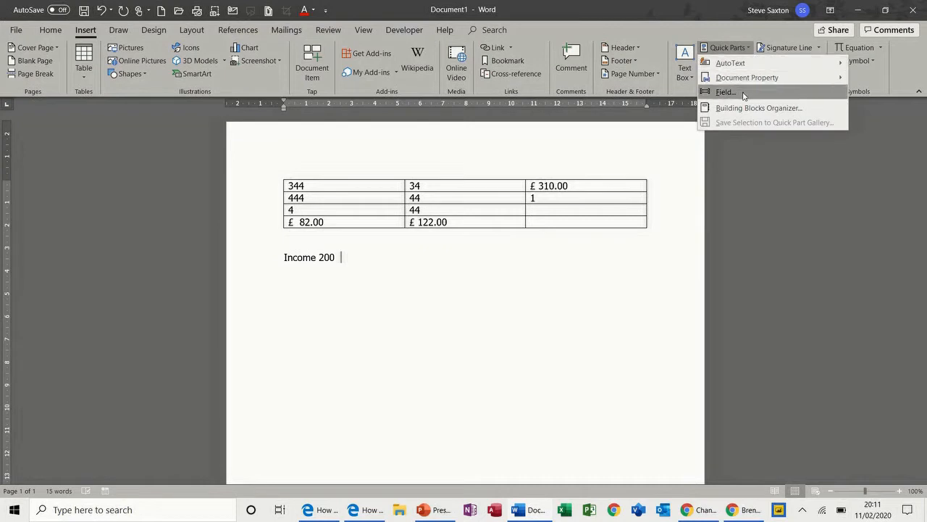
left_click(726, 92)
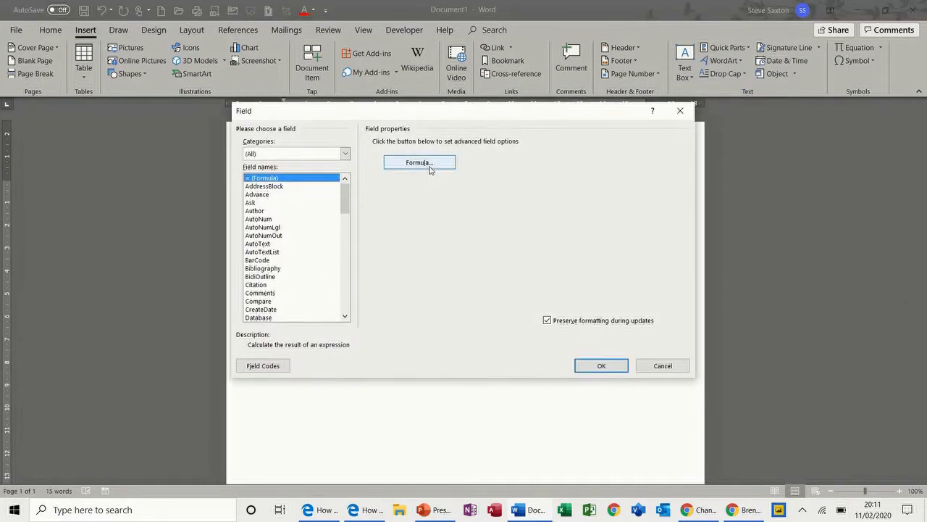
left_click(429, 164)
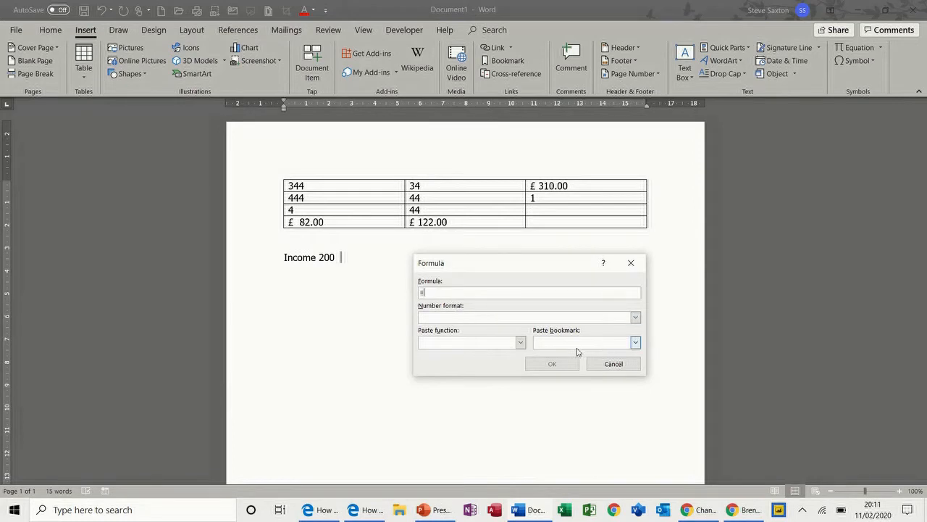
left_click(635, 342)
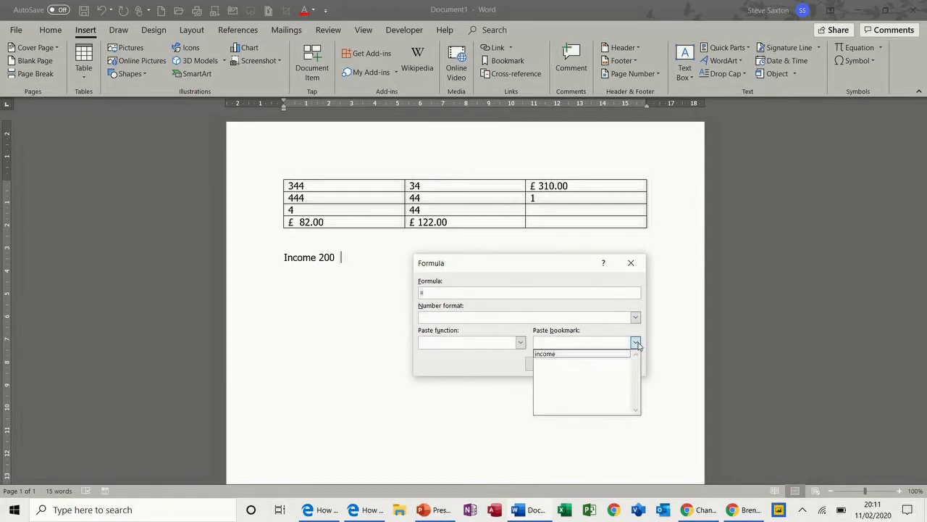
left_click(586, 355)
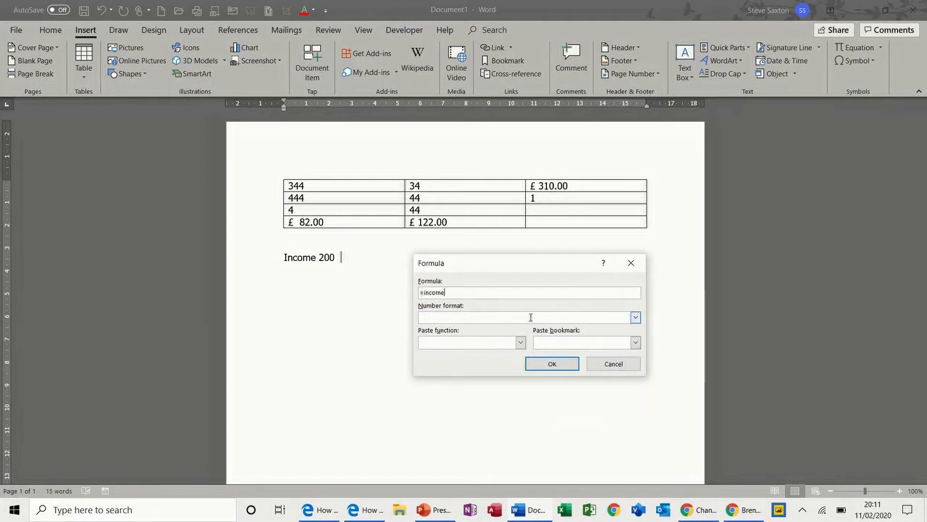
type("*1.1")
left_click(541, 364)
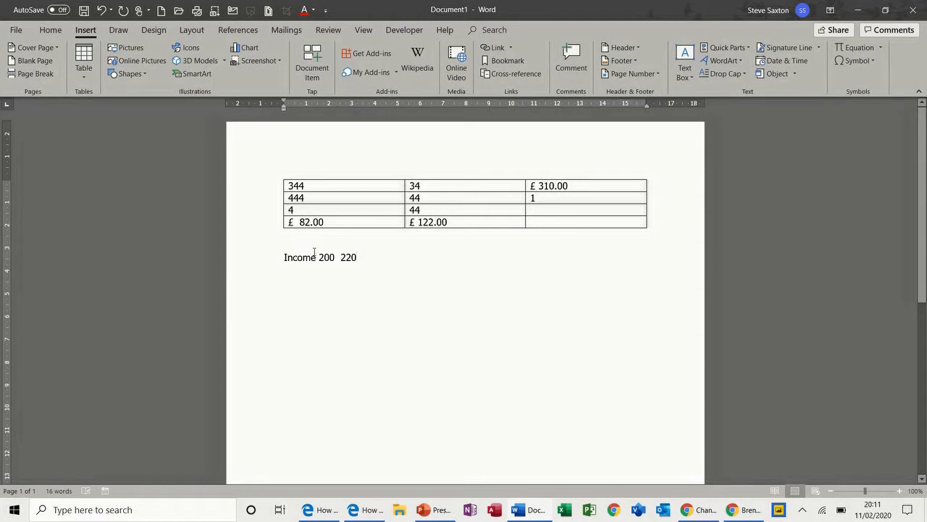
key("Return")
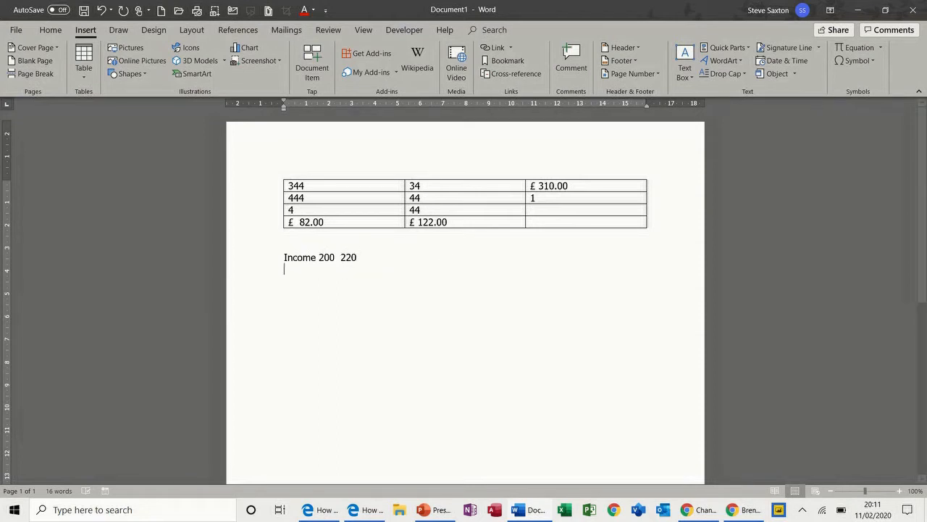
Step: Change Income 200 to 250 and its formula result 220 to 275
type("intro")
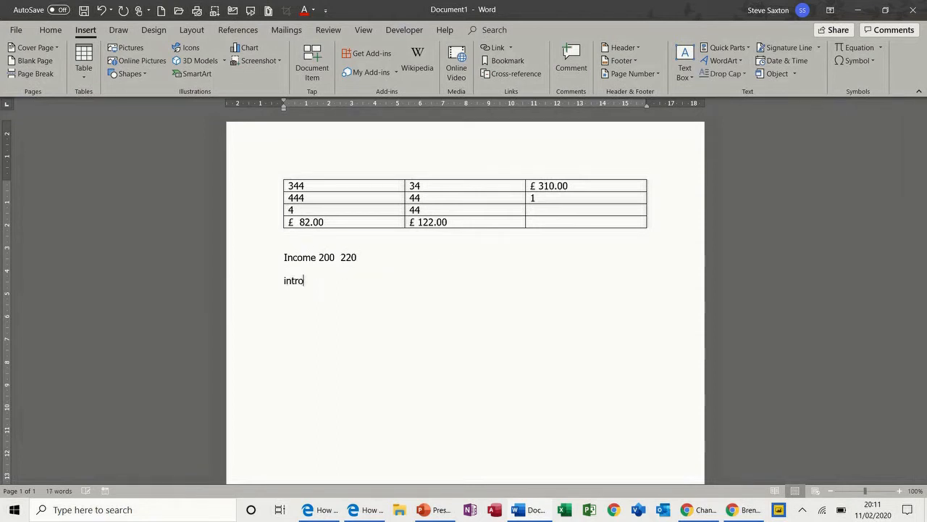
key("BackSpace")
key("BackSpace")
key("BackSpace")
key("BackSpace")
key("BackSpace")
left_click_drag(323, 258, 330, 258)
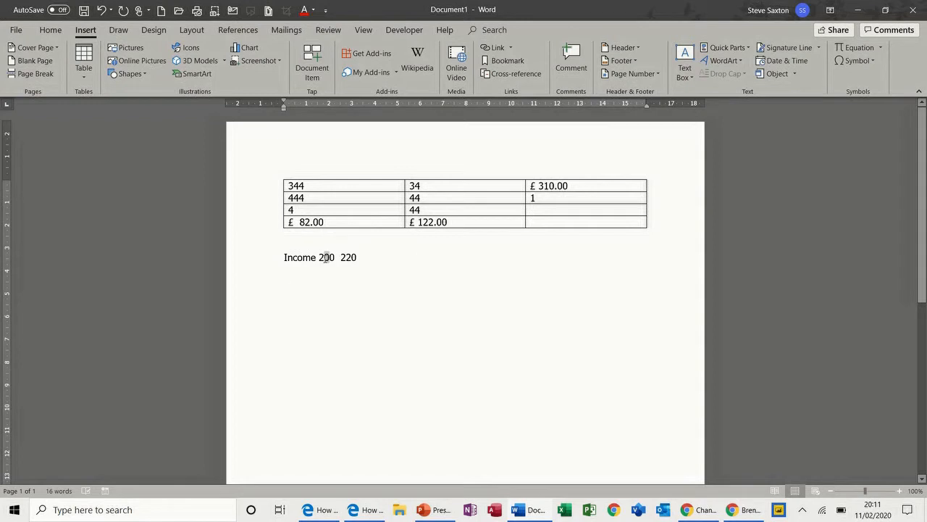
type("5")
double_click(345, 259)
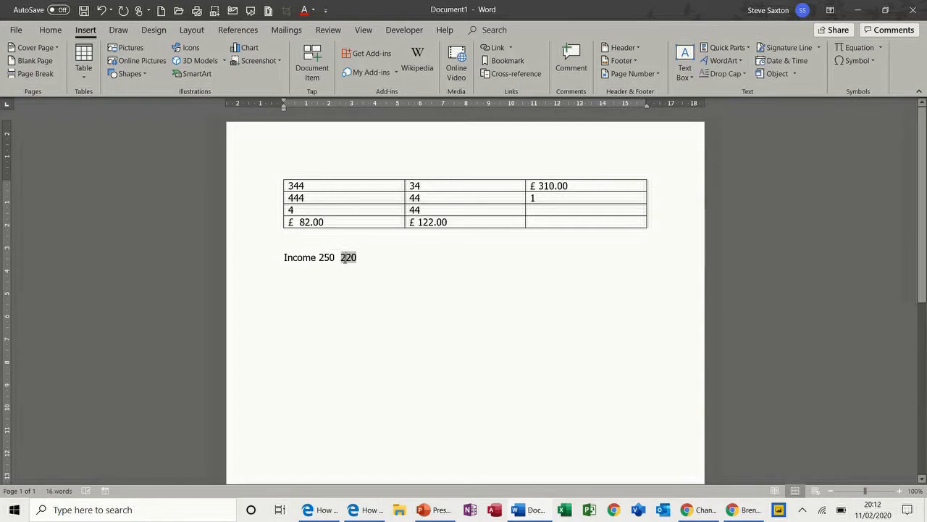
type("275")
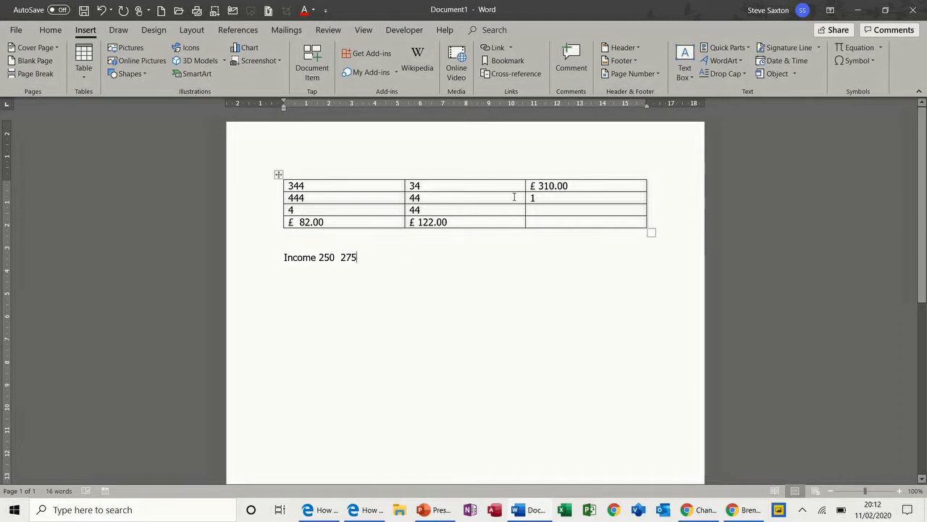
double_click(349, 257)
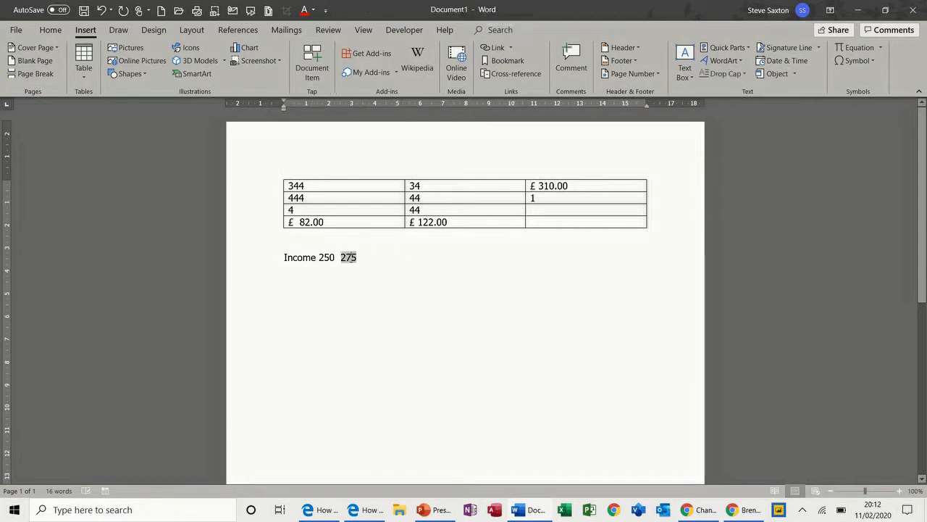
left_click(371, 259)
key("Return")
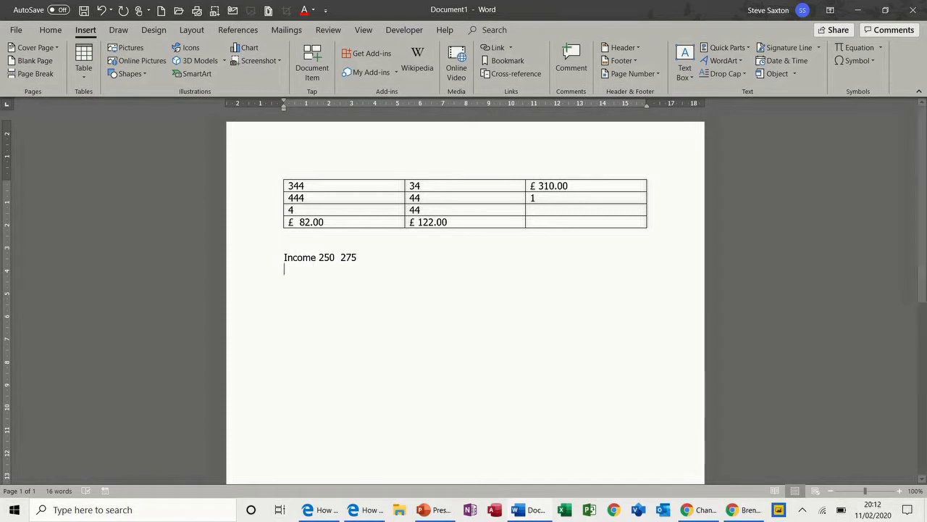
Step: Type 'Expense 350' under the Income line and bookmark 350 as 'expense'
type("Exper")
type("se ")
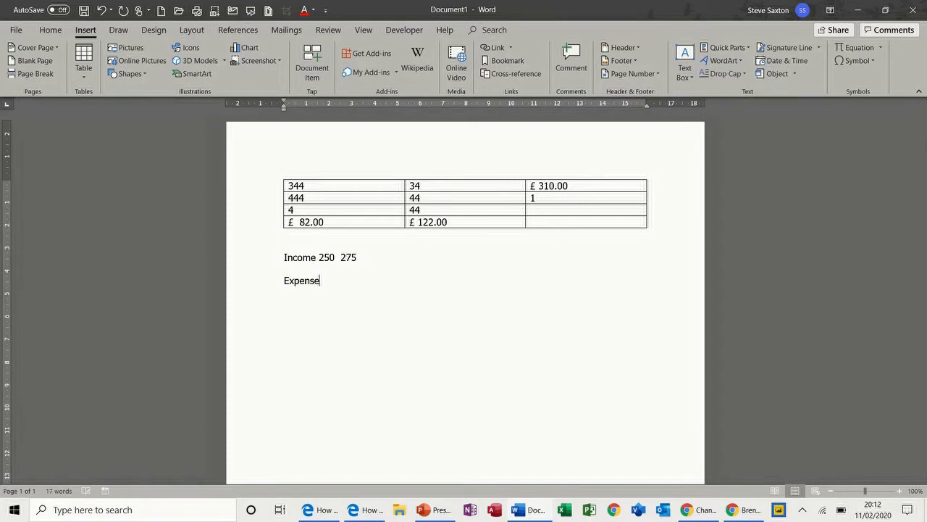
type("350")
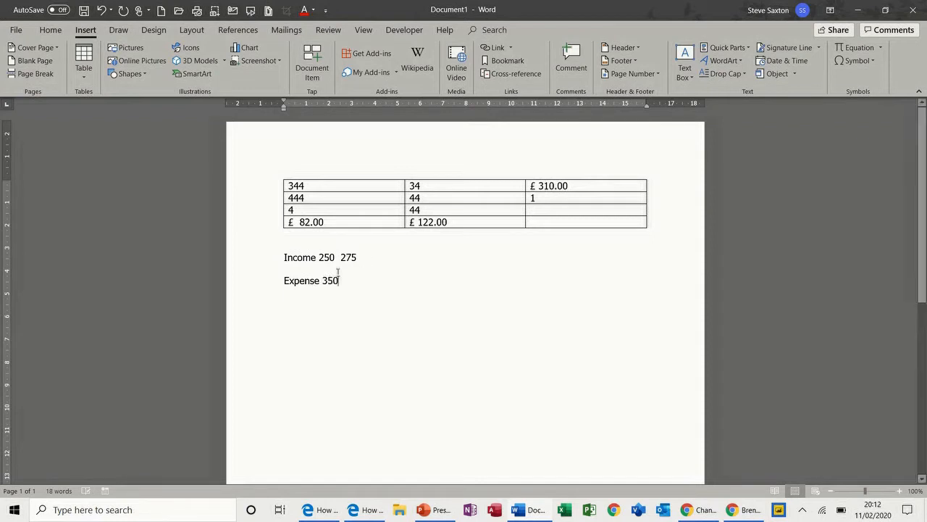
left_click_drag(322, 280, 339, 280)
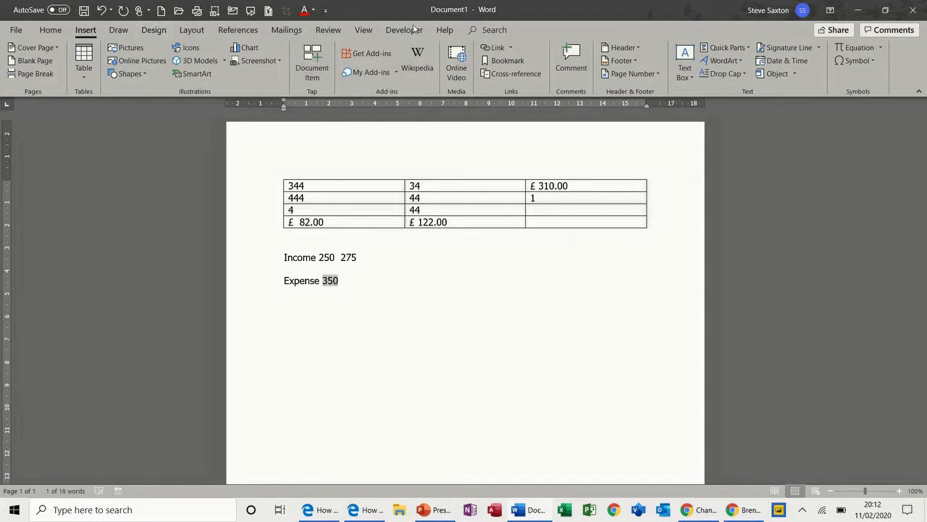
left_click(520, 63)
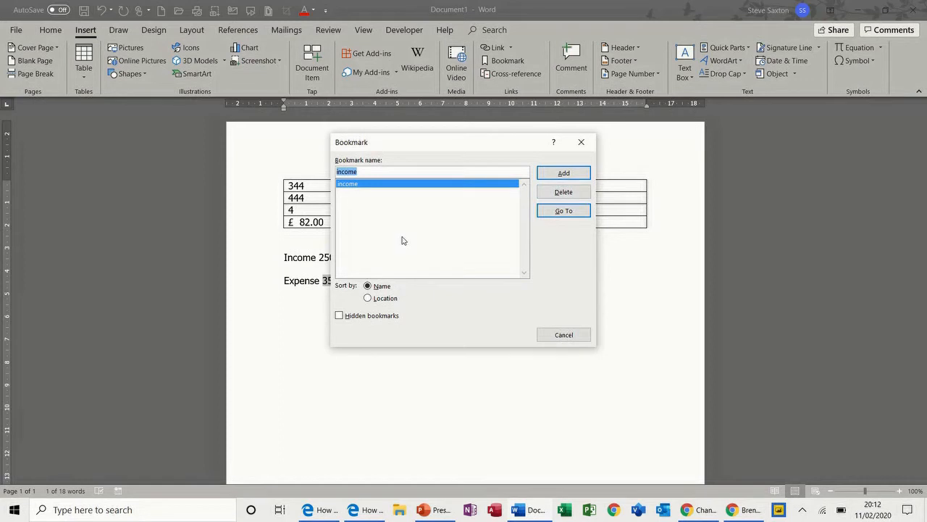
type("expense")
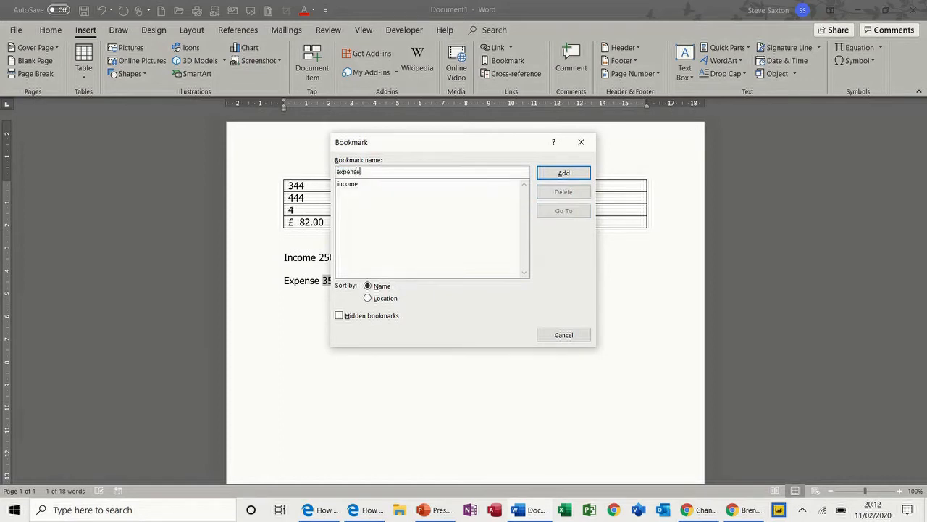
left_click(548, 172)
left_click(374, 283)
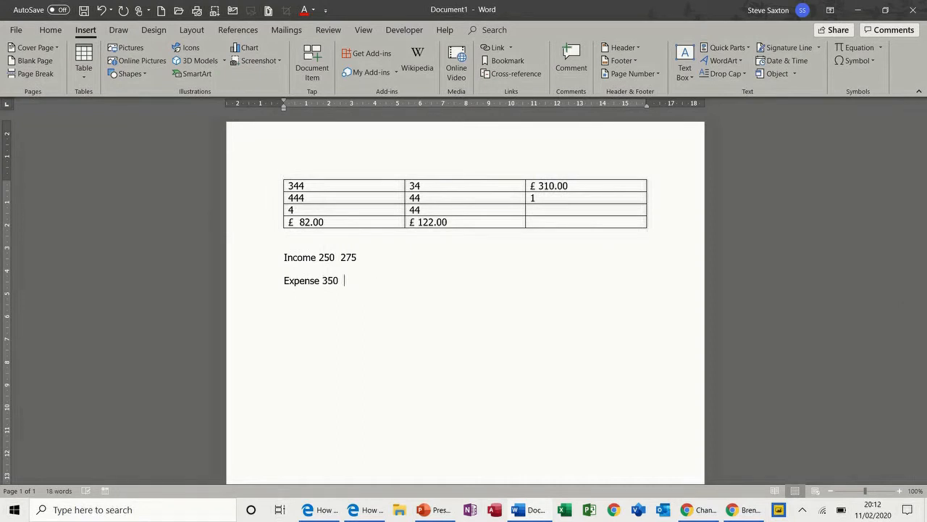
Step: Insert an =expense-income formula field after Expense 350, showing 100
left_click(752, 48)
left_click(724, 92)
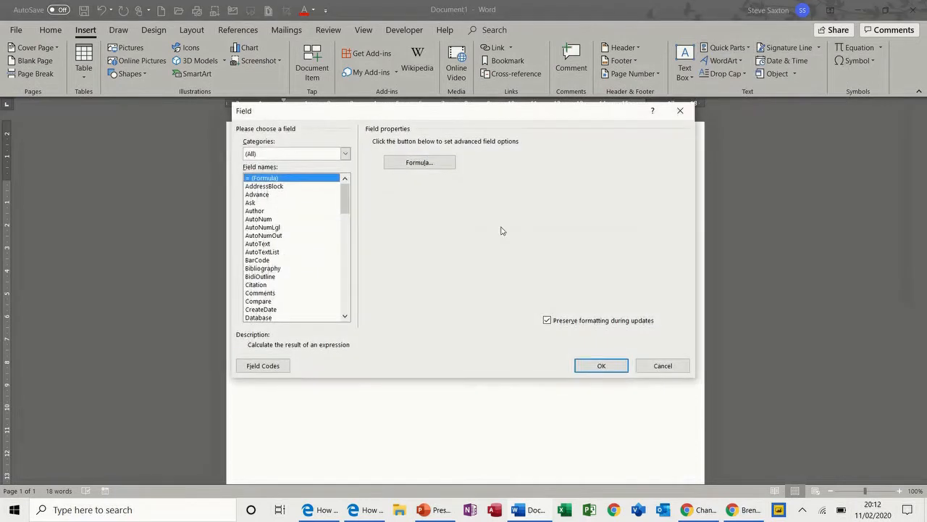
left_click(435, 164)
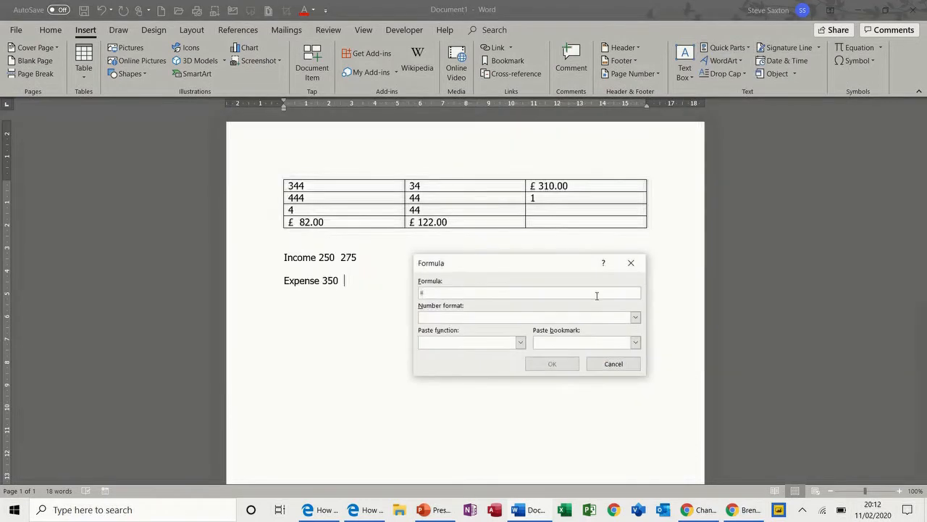
left_click(635, 342)
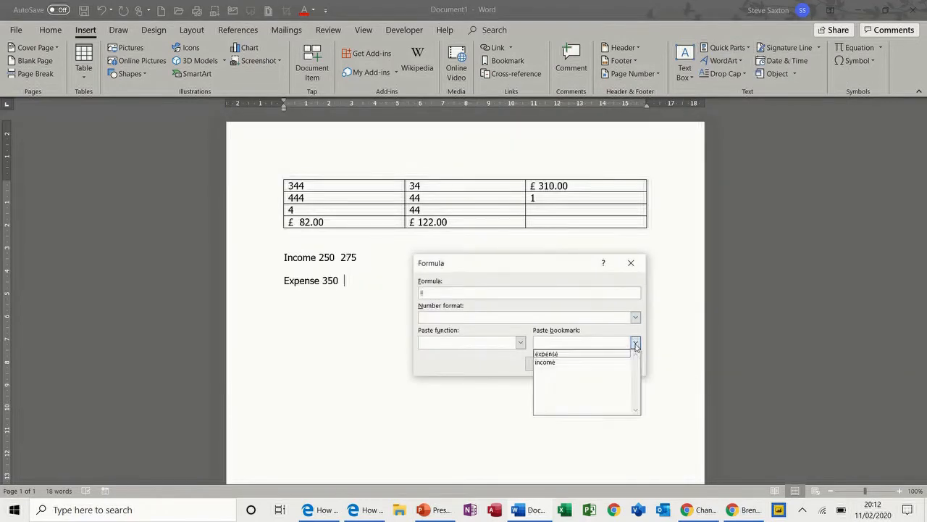
left_click(581, 353)
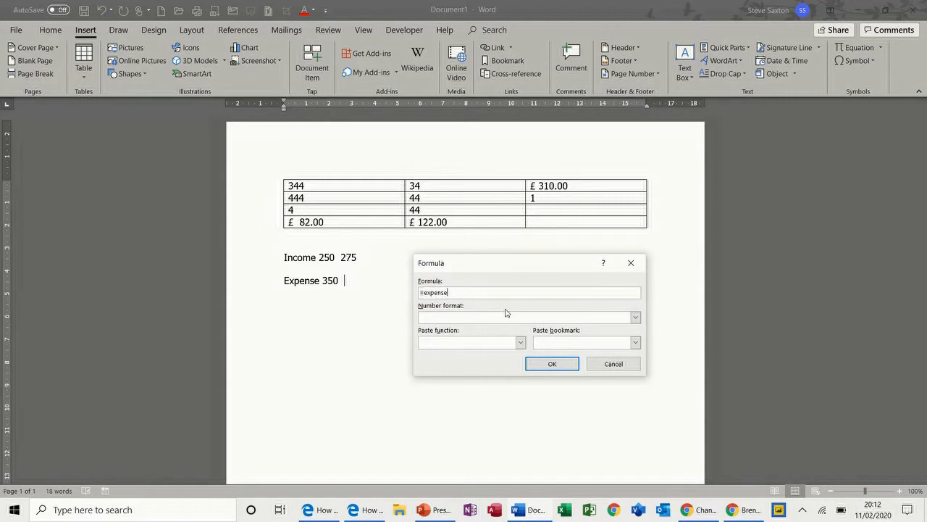
type("-")
left_click(635, 343)
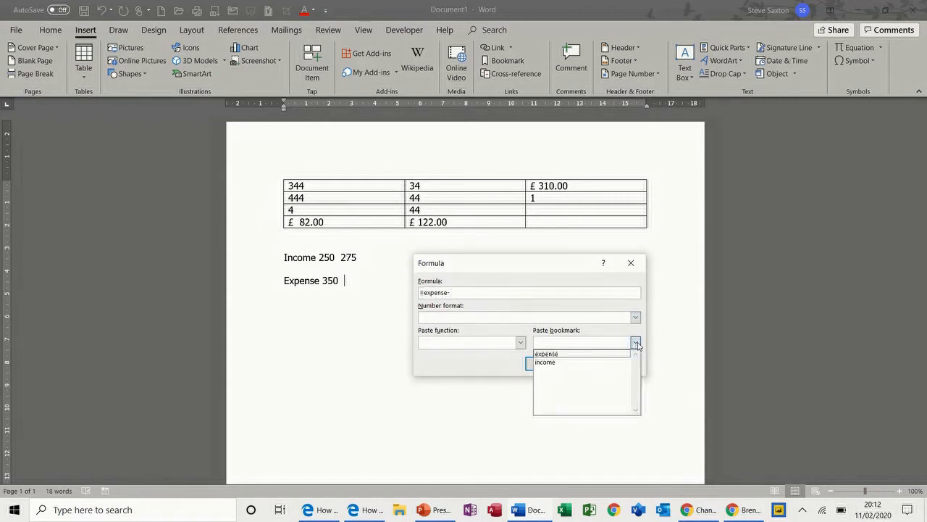
left_click(588, 362)
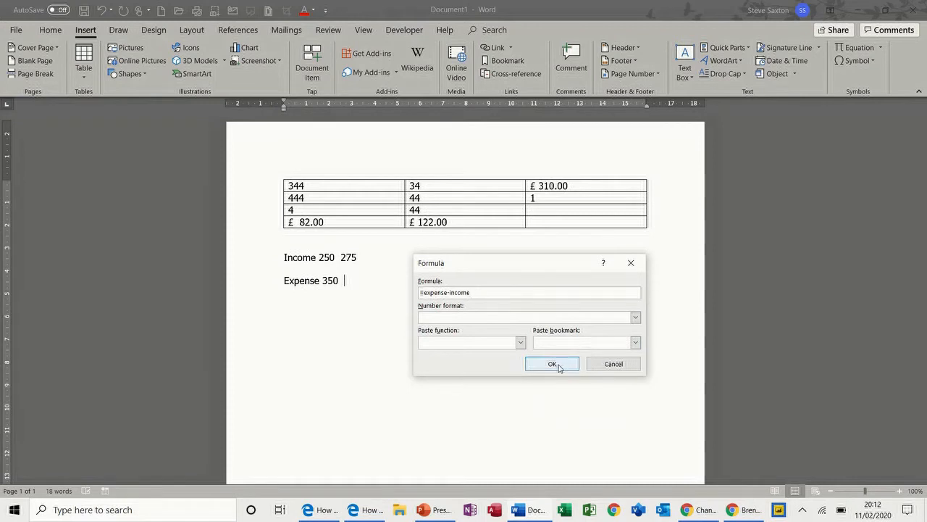
left_click(552, 365)
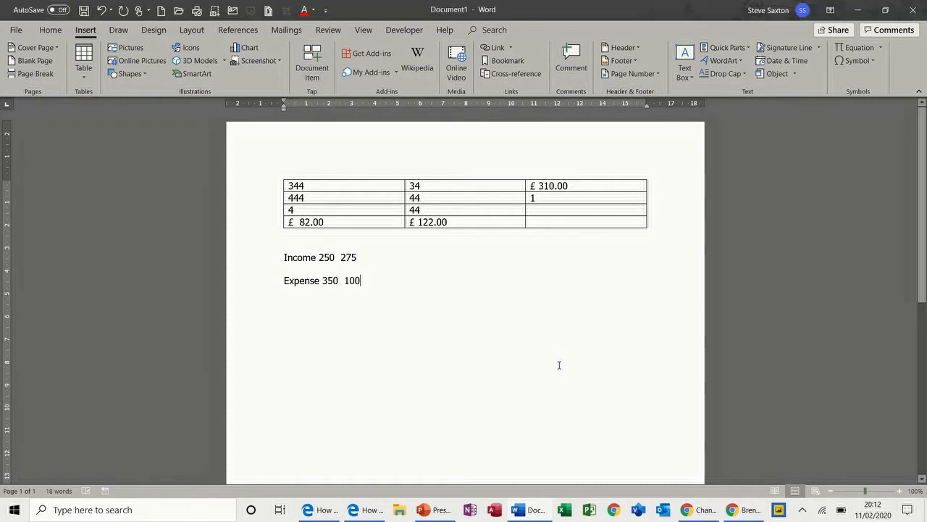
double_click(347, 281)
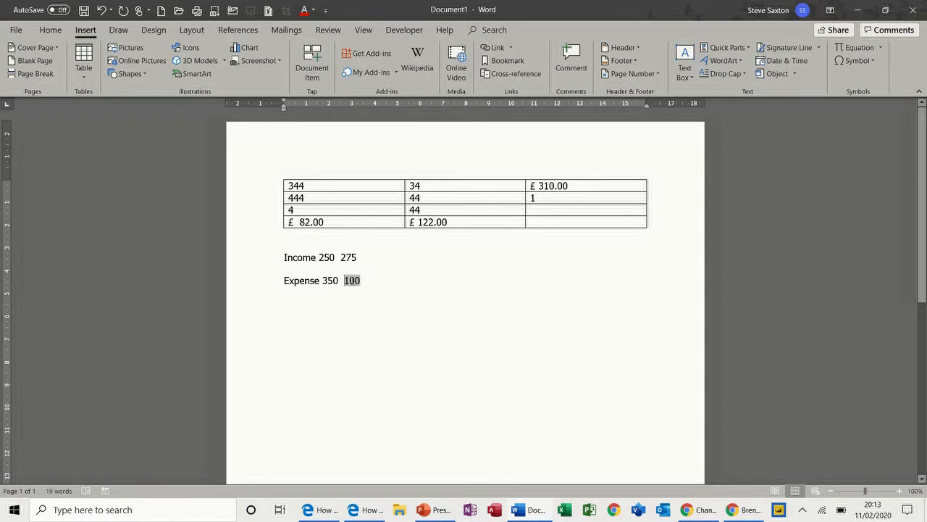
left_click(326, 257)
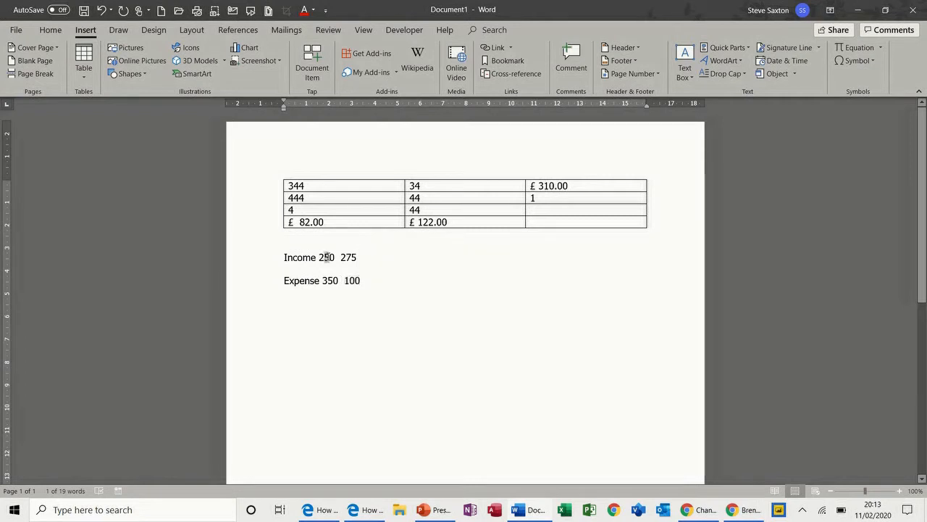
left_click_drag(326, 257, 320, 259)
type("4")
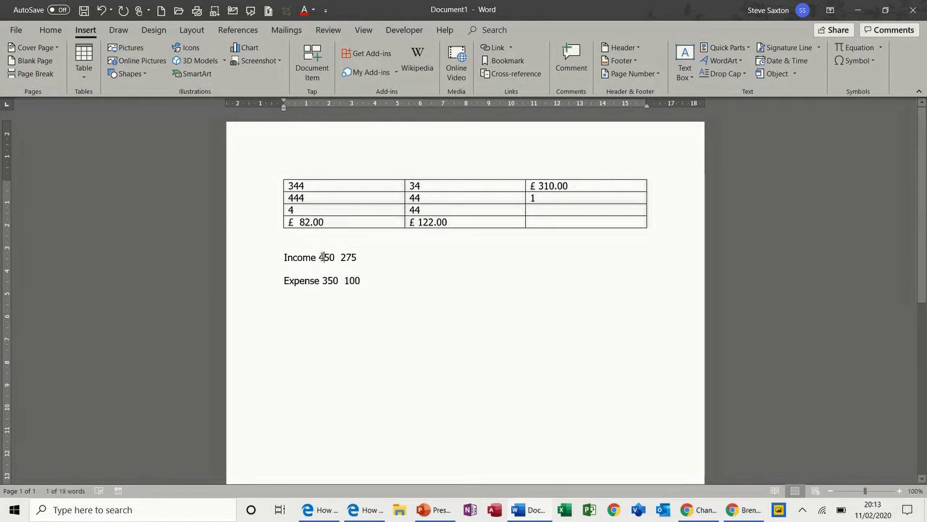
double_click(352, 280)
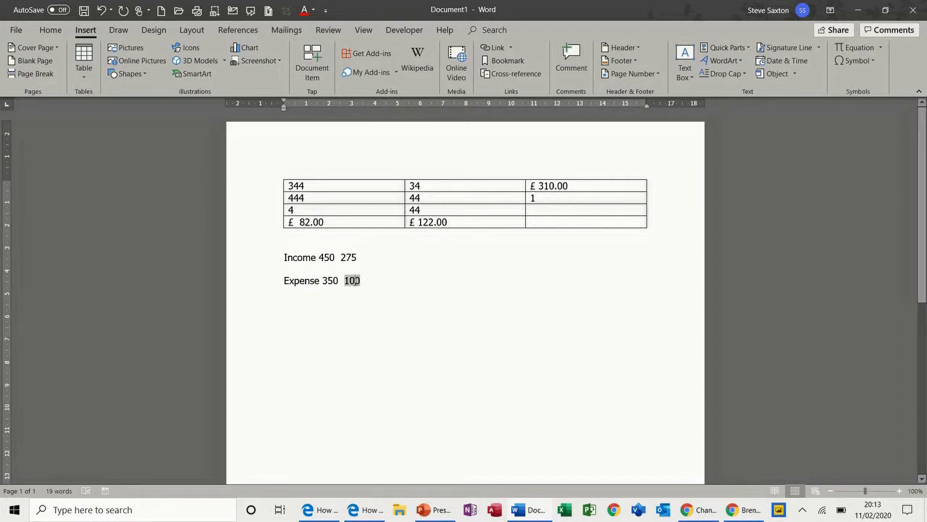
type("-100")
mouse_move(374, 282)
left_mouse_down()
mouse_move(345, 281)
mouse_move(328, 258)
mouse_move(375, 267)
mouse_move(384, 281)
left_mouse_up()
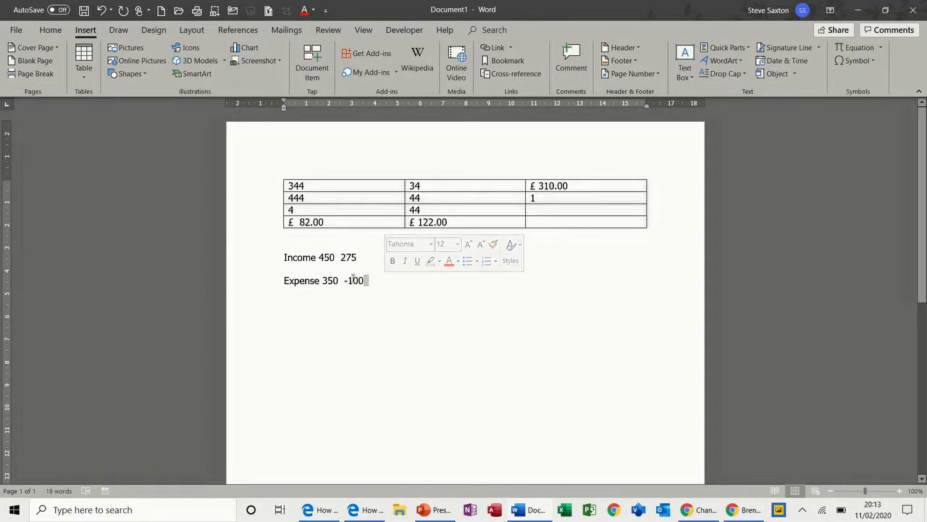
left_click_drag(325, 257, 320, 257)
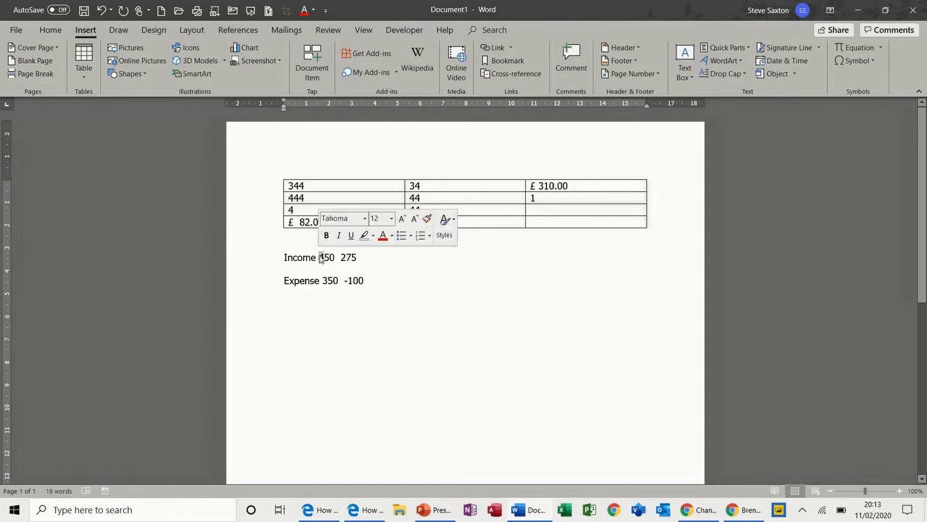
double_click(354, 280)
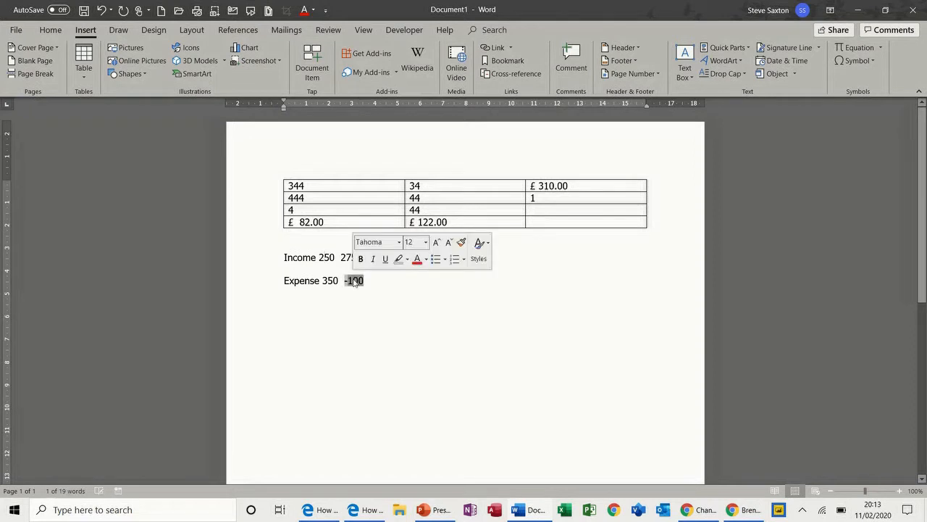
type("100")
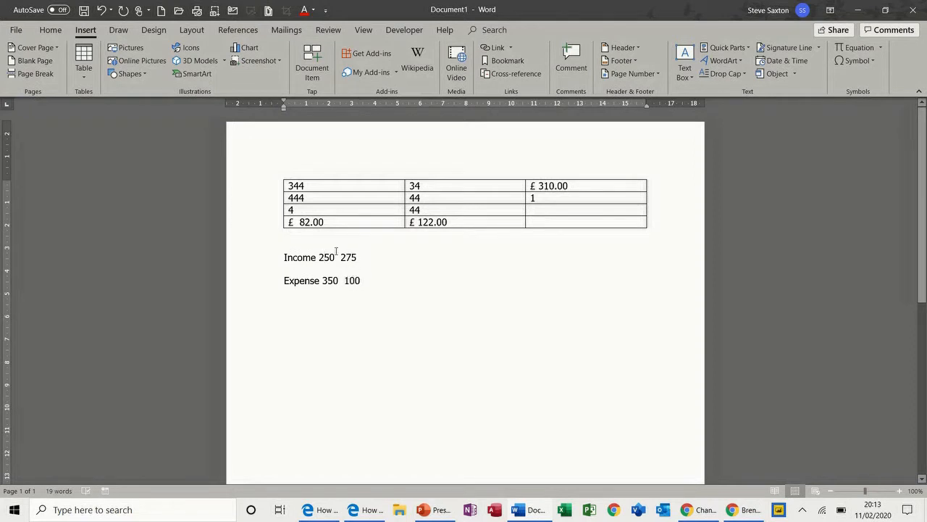
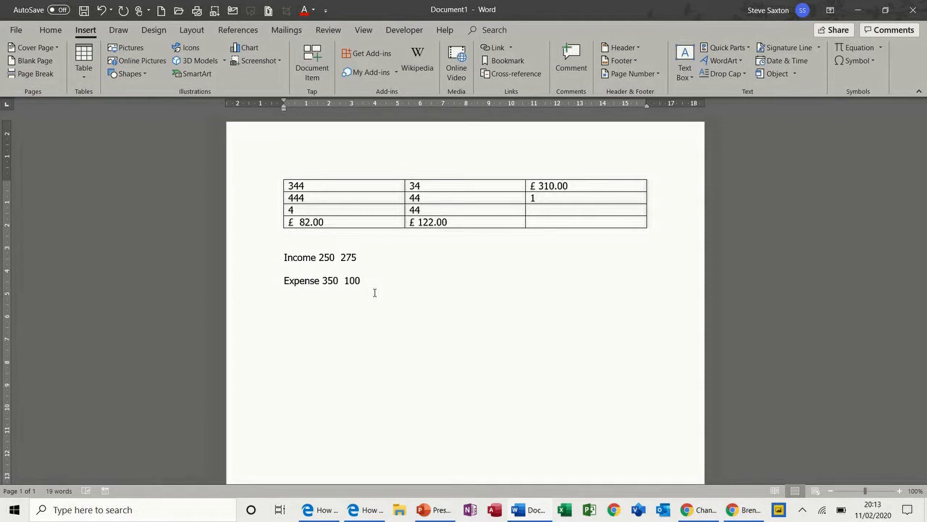
Step: Open the Formula field dialog through Quick Parts, then cancel it without inserting anything
left_click(745, 52)
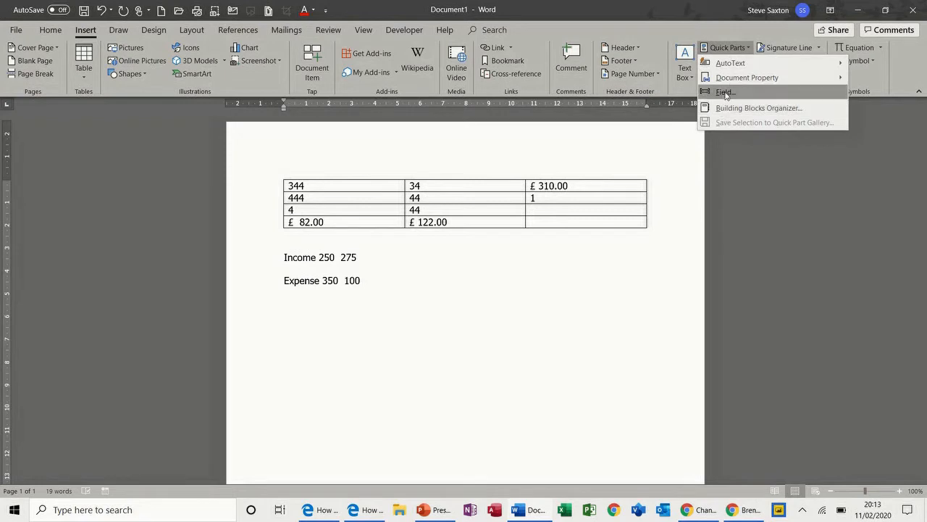
left_click(724, 92)
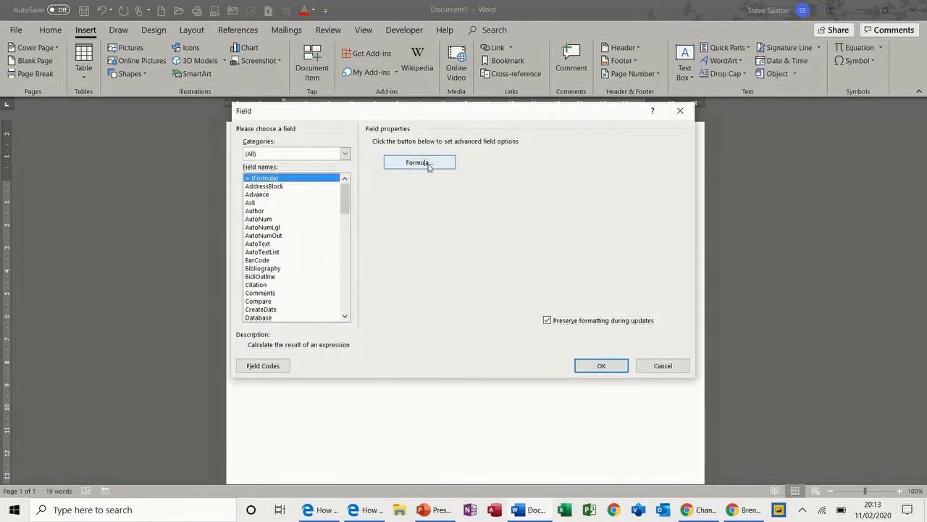
left_click(427, 163)
left_click_drag(526, 263, 513, 283)
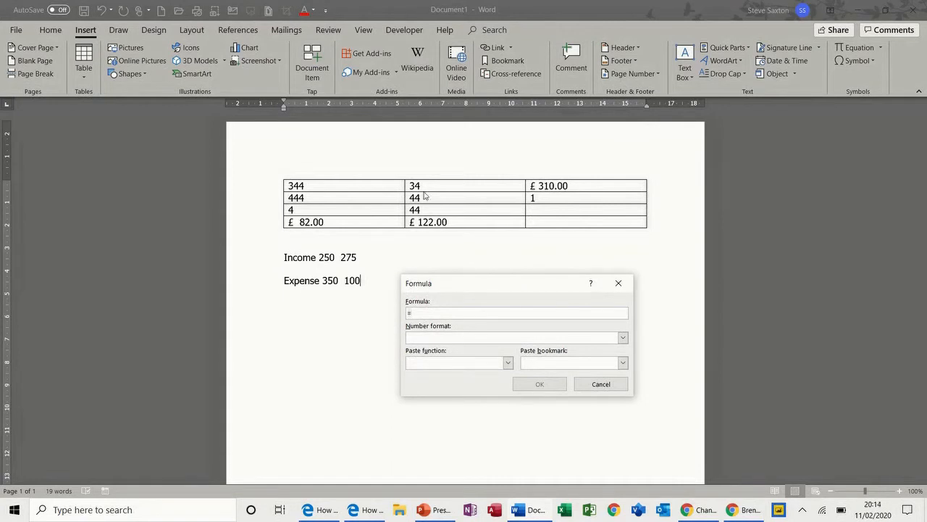
left_click(600, 384)
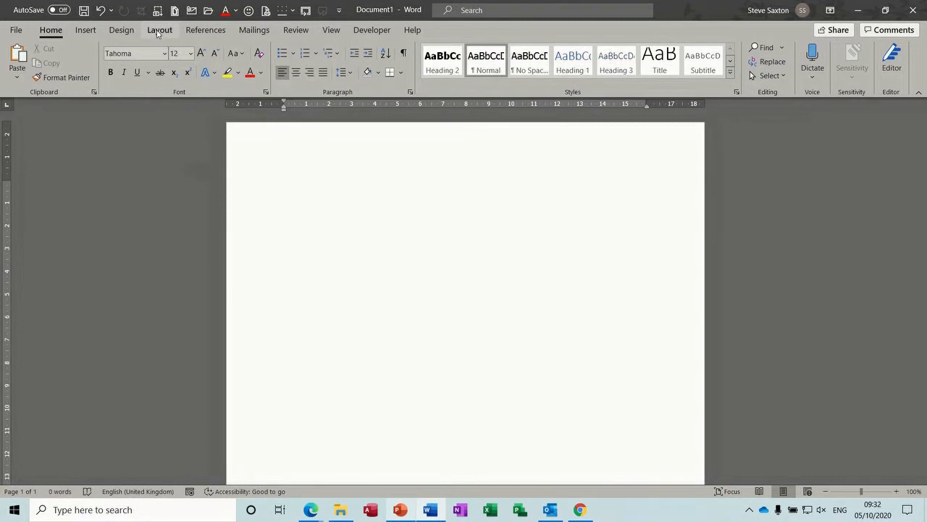
Step: Format the blank page into three columns from the Layout Columns list
left_click(159, 32)
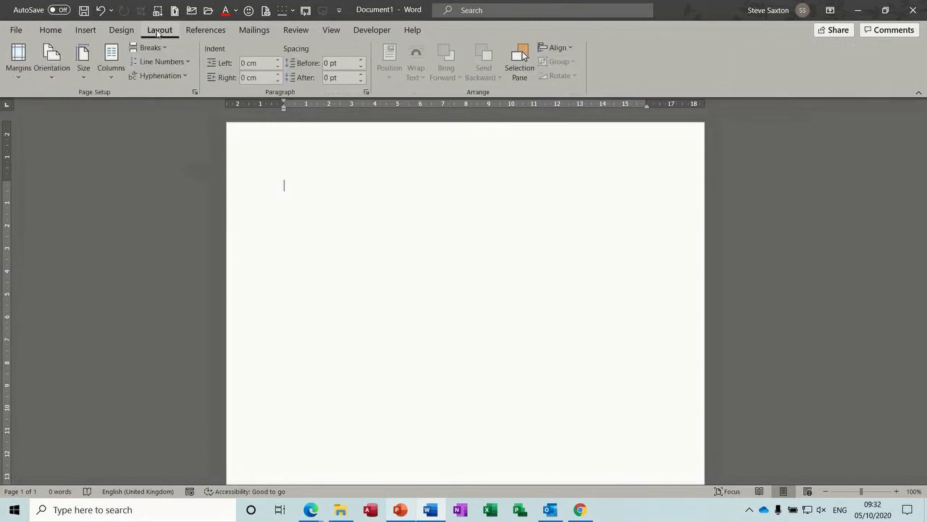
left_click(110, 80)
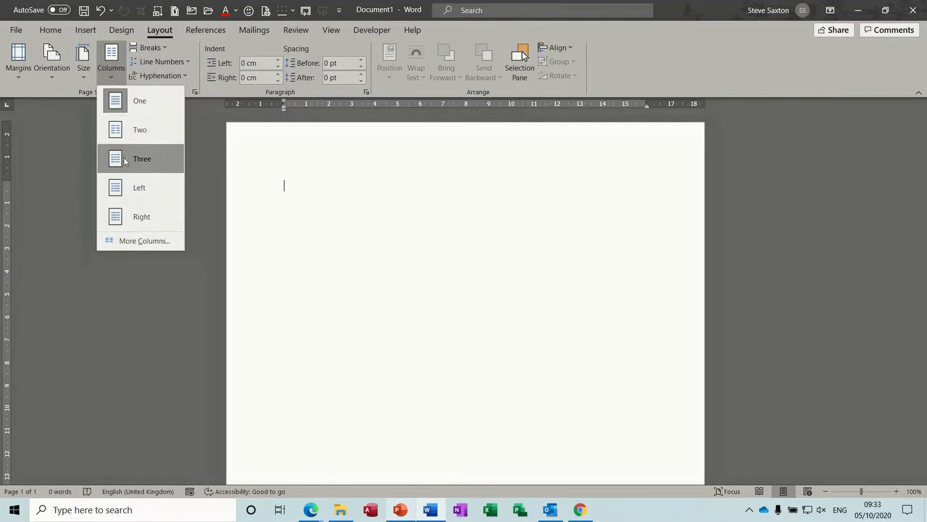
left_click(123, 159)
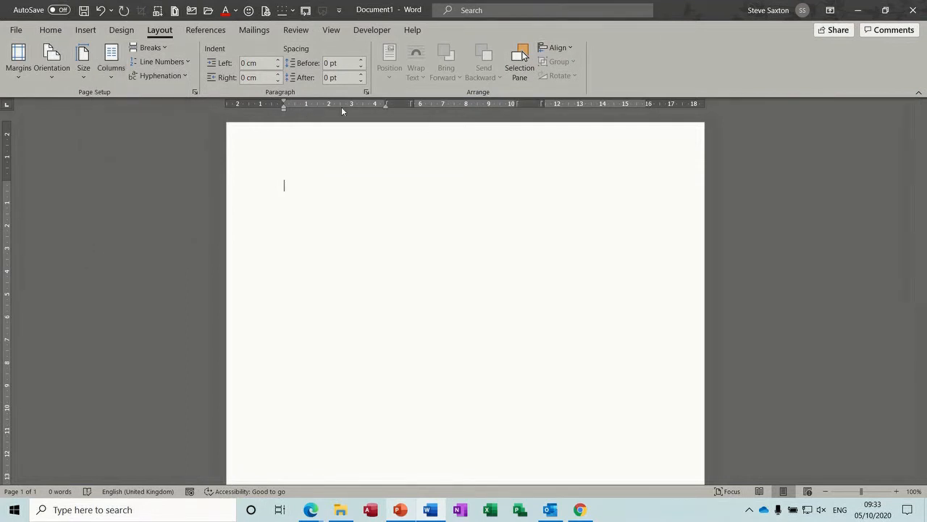
left_click(331, 30)
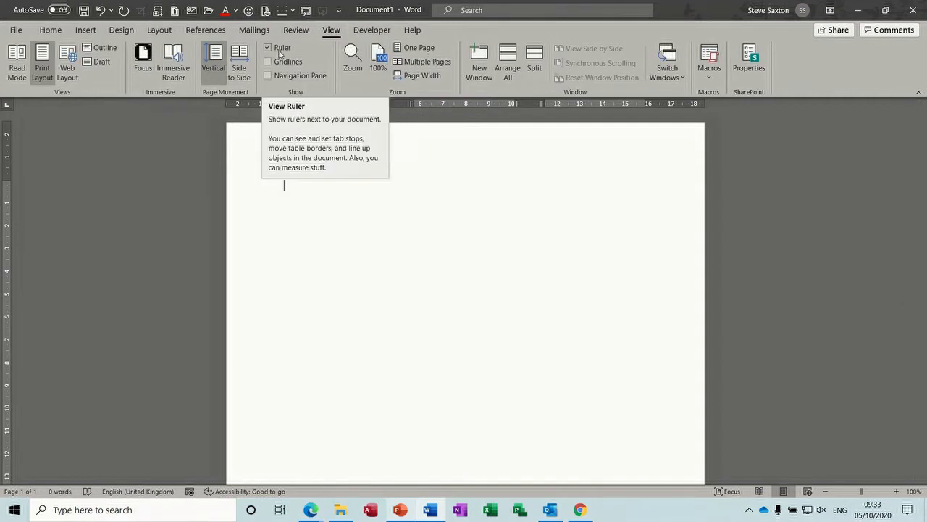
left_click(160, 30)
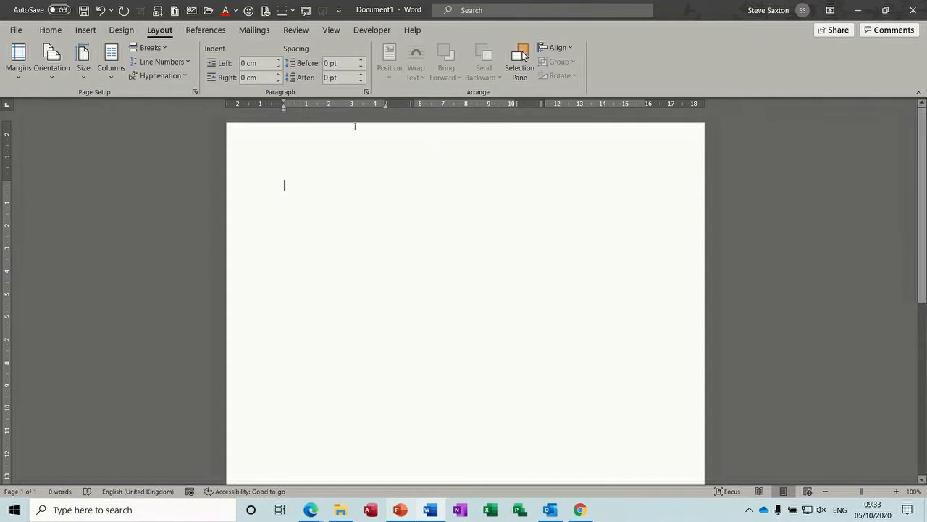
Step: Type six lines of placeholder text in the first column and open the Breaks menu
type("Fjhhcjhb jb eb efbedb")
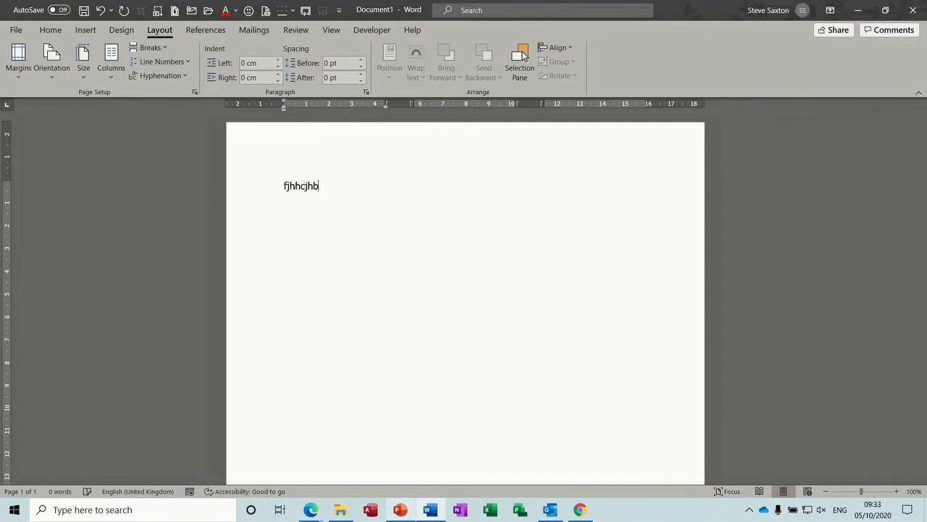
type("efefefkjefkjenf")
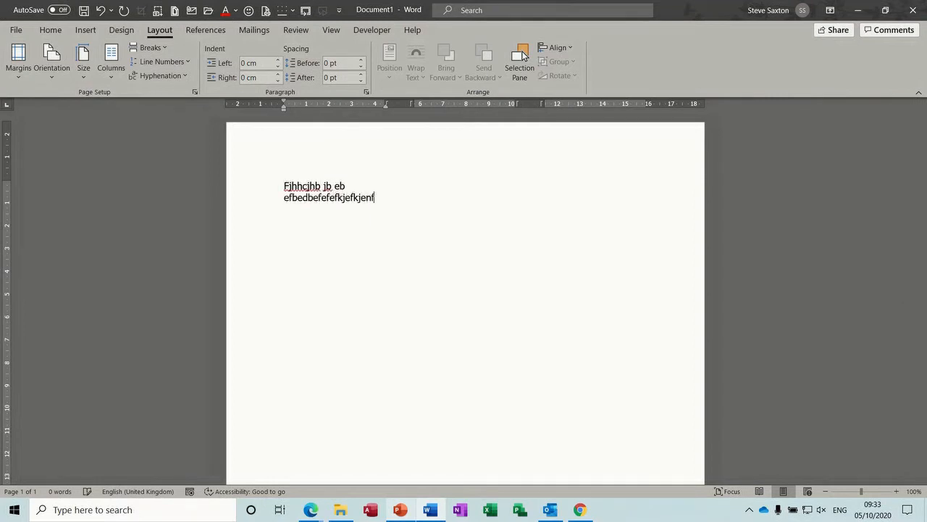
type("ne fk k ek nfken fke fe kfke nfken fk")
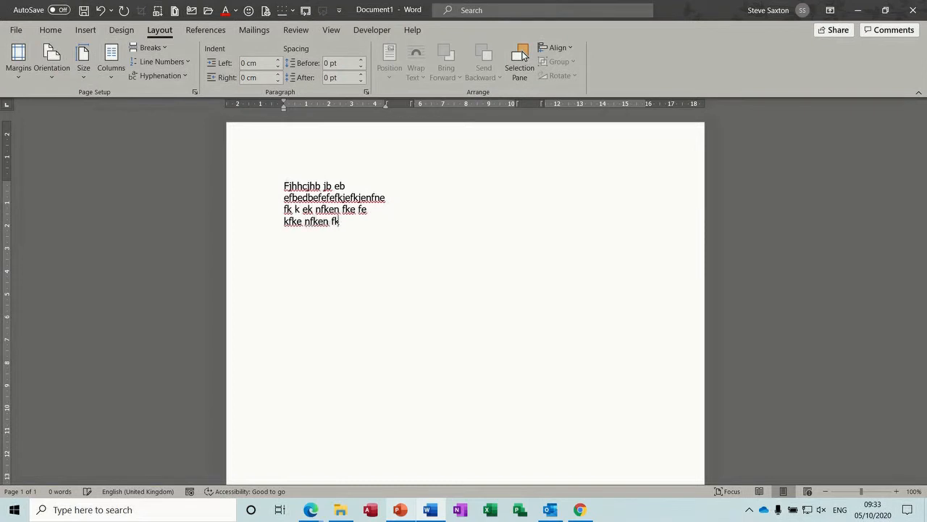
type("en fkne kfnek nke nkjenkjen knenekn")
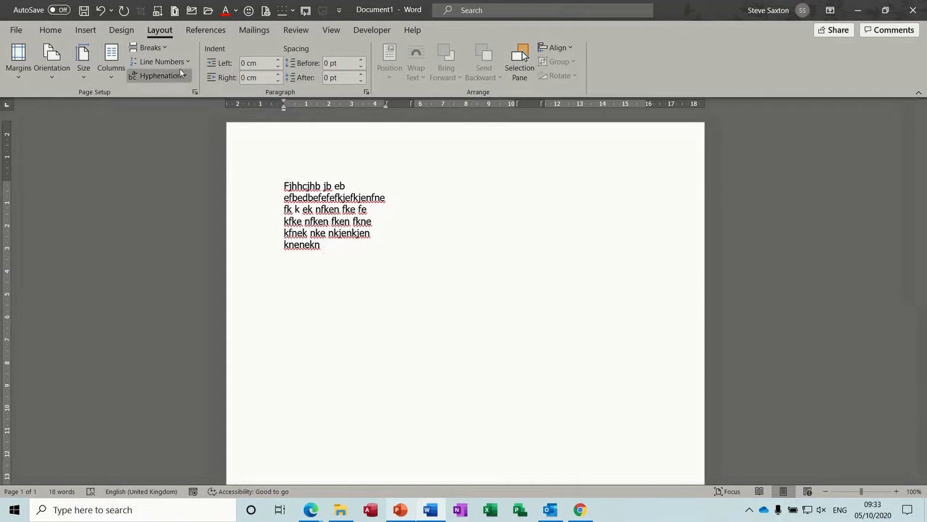
left_click(166, 49)
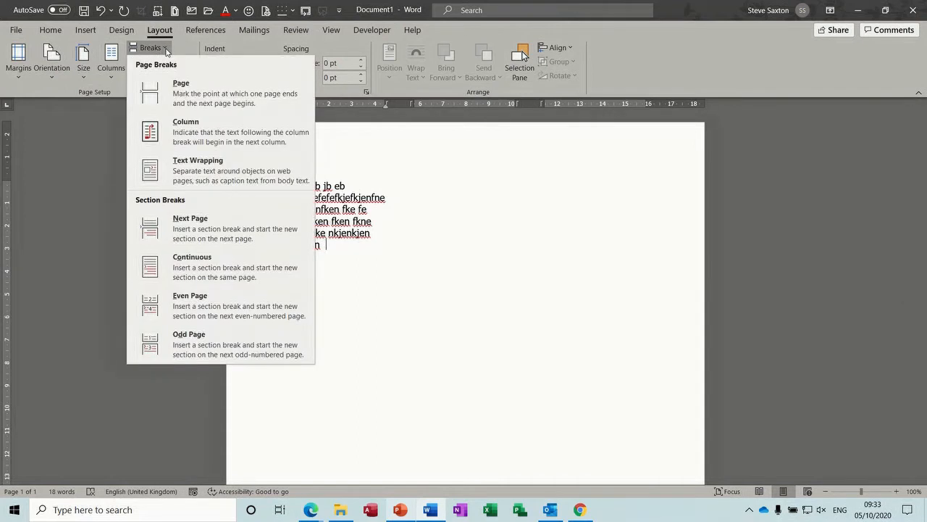
Step: Insert a column break and text for column two, then another break and text for column three
left_click(206, 132)
type("dfbedffdf")
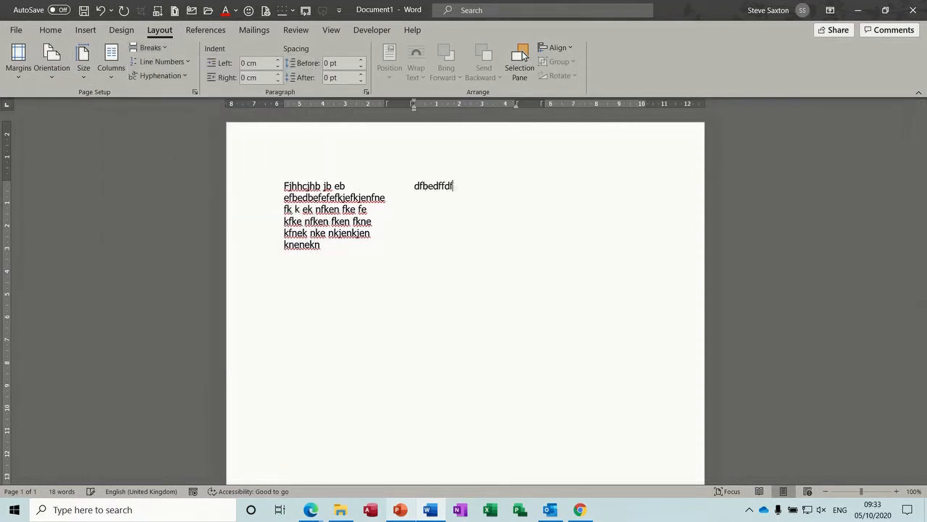
type(" uk fbefeb fbejhbjhe brjebrj bejr behjbr")
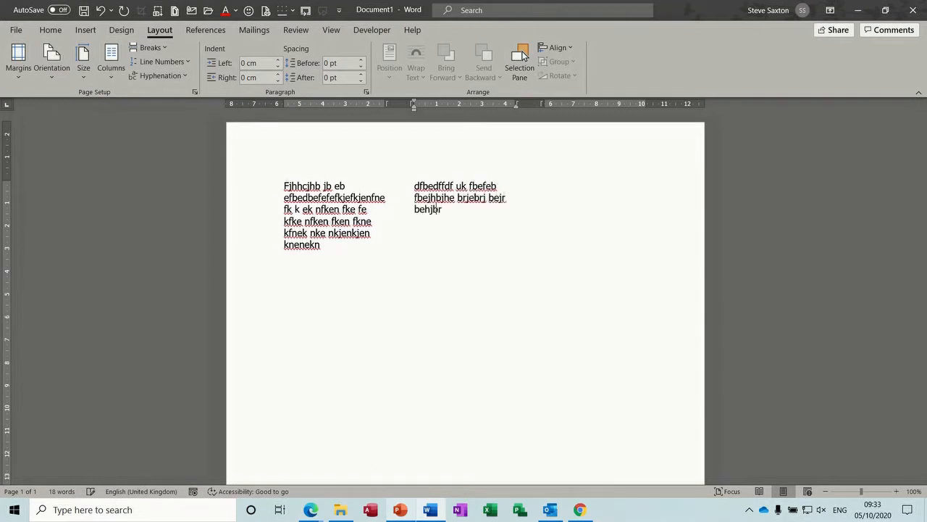
type(" jhbrjhbrhjbk rbkrbhbhkjr")
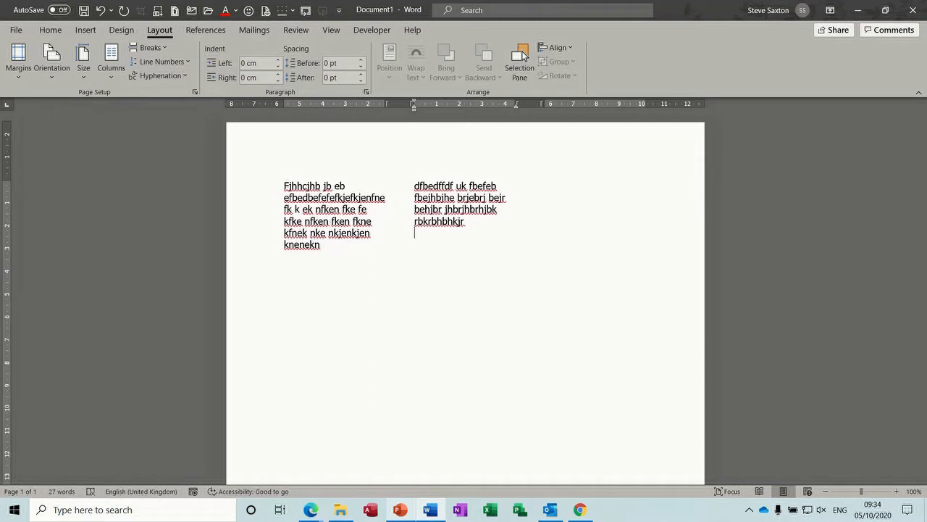
left_click(167, 50)
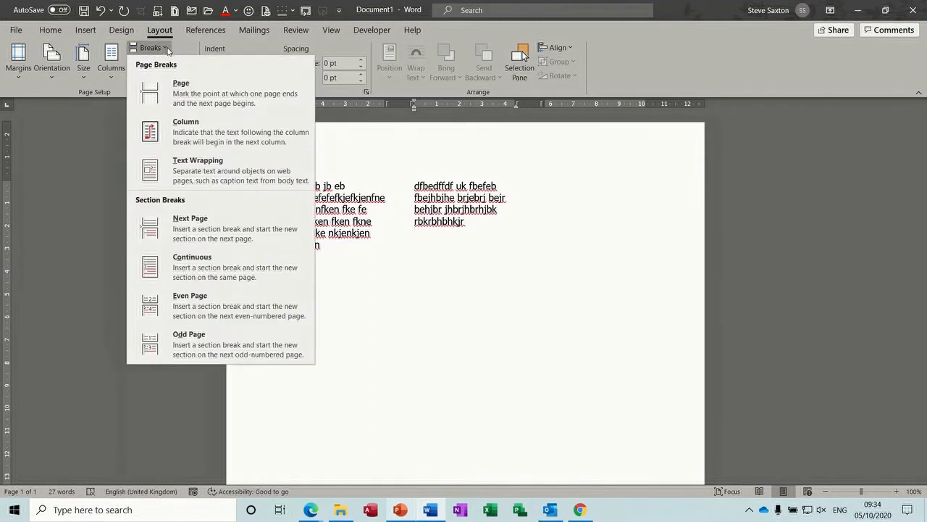
left_click(186, 132)
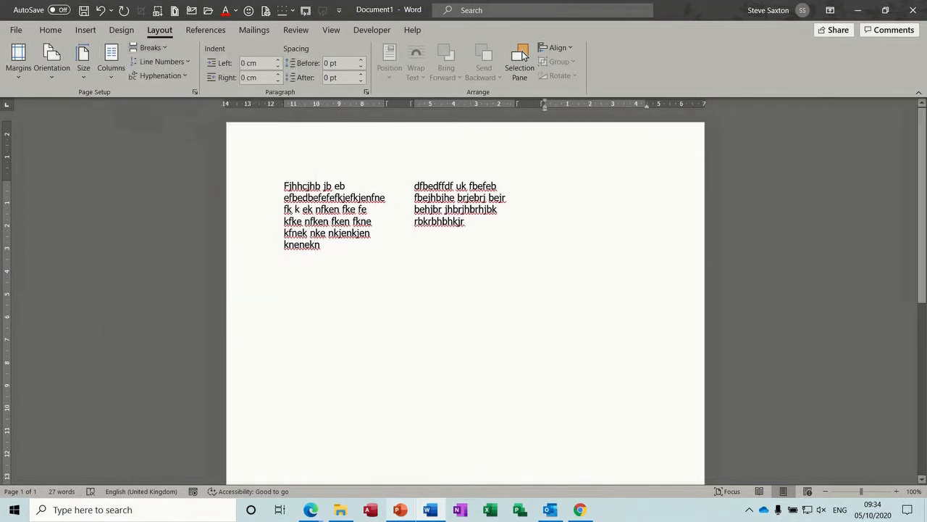
type("Dfeiuehfehrfhu4h4 rre e bbrbtkv bjhj bhjr bjhb jbjhb hbr hbh jr bhkr brb jb rjbrjbr brb r ")
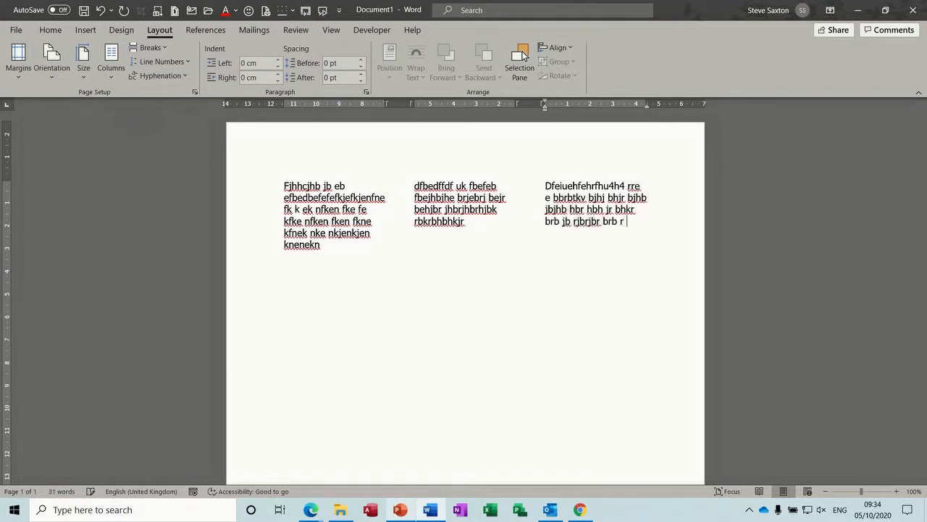
type("r")
Step: Add a continuous section break below the columns, make it one column, and type a full-width line
left_click(166, 48)
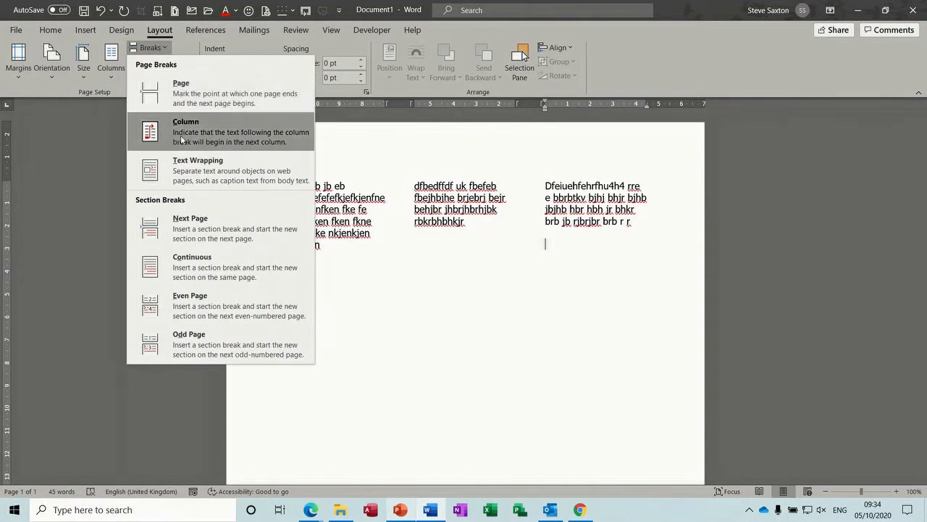
left_click(181, 267)
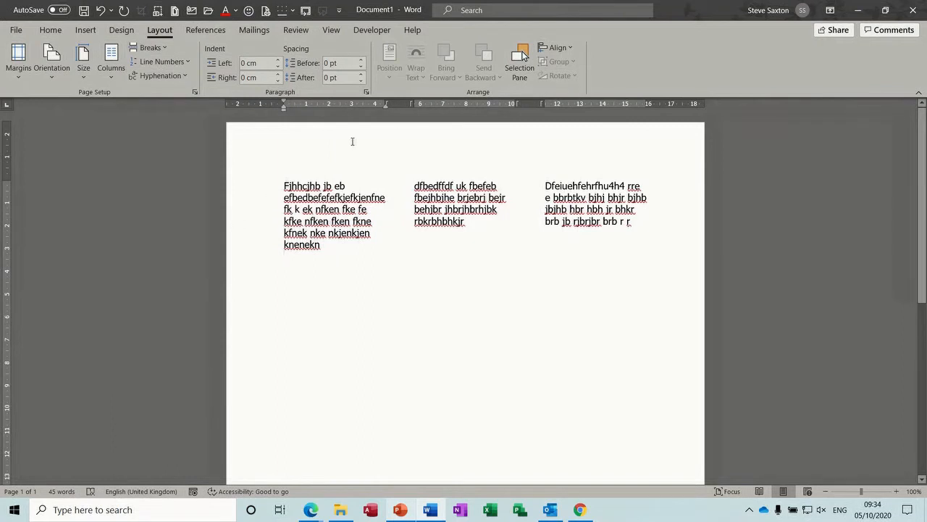
left_click(112, 78)
left_click(126, 105)
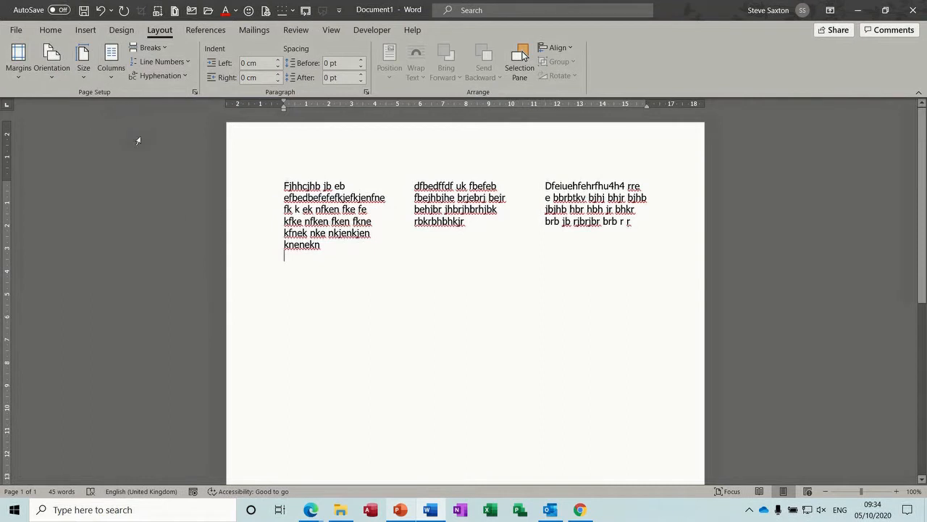
type("dfdfjbd")
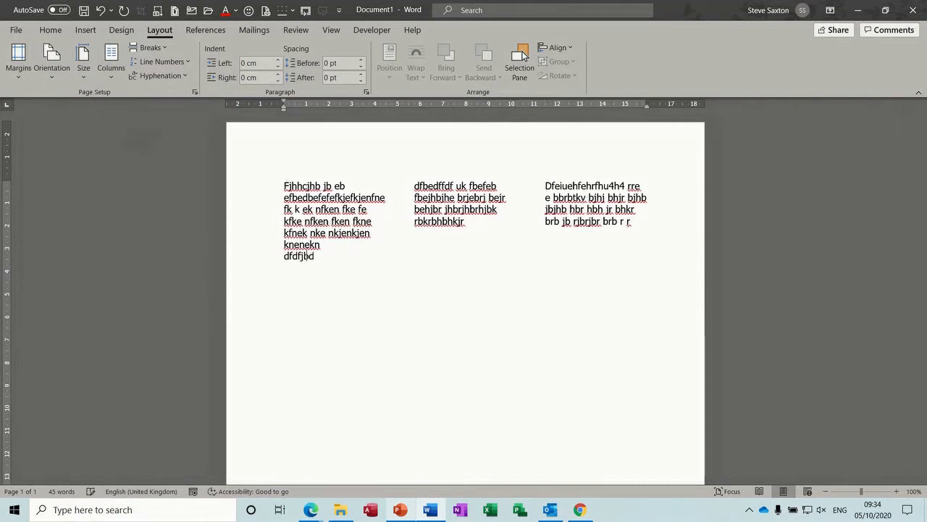
type("fbdfbdfdkvdkvdbvdbvdbvbdvbkdbvkj kbkbfbkfkj")
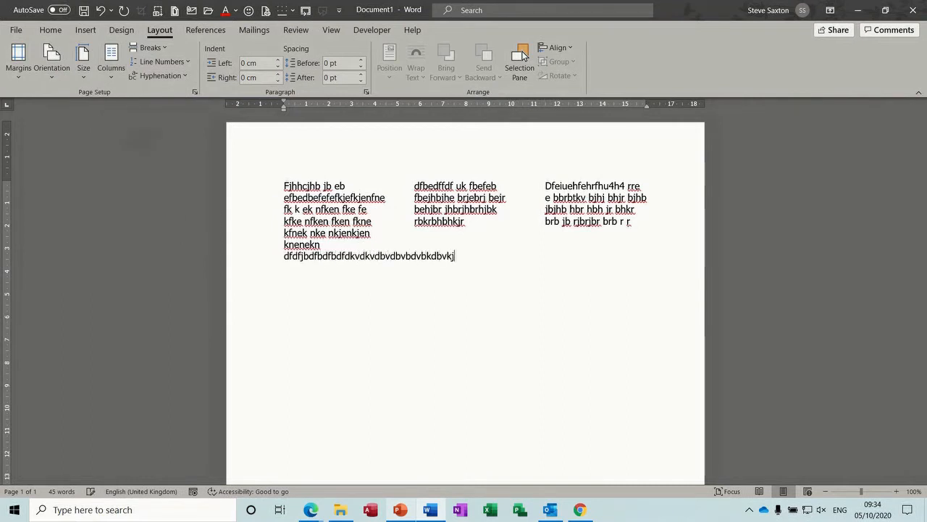
type(" bgkbfkgbrkjbkrfjbkjrf bgkjbkj fbk")
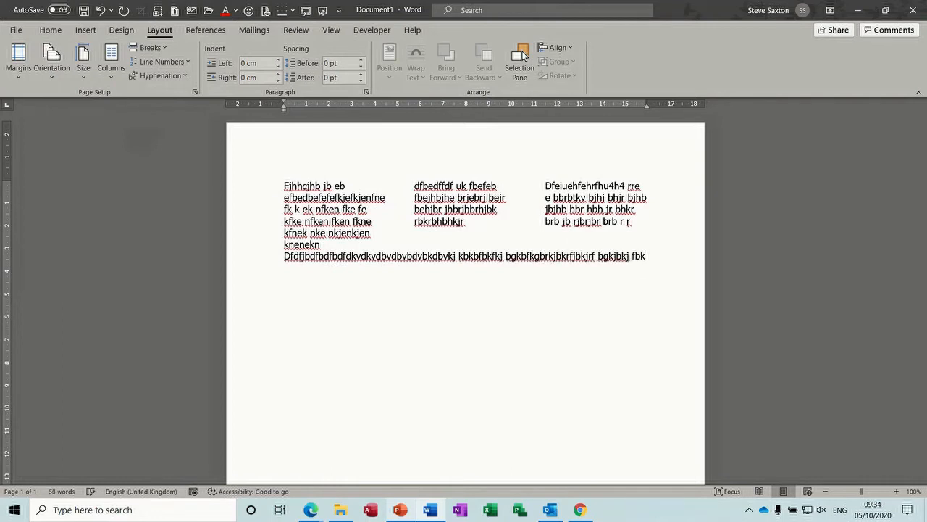
key("Return")
Step: Append more placeholder text to the middle and right columns, then close the document with Ctrl+W
left_click(410, 227)
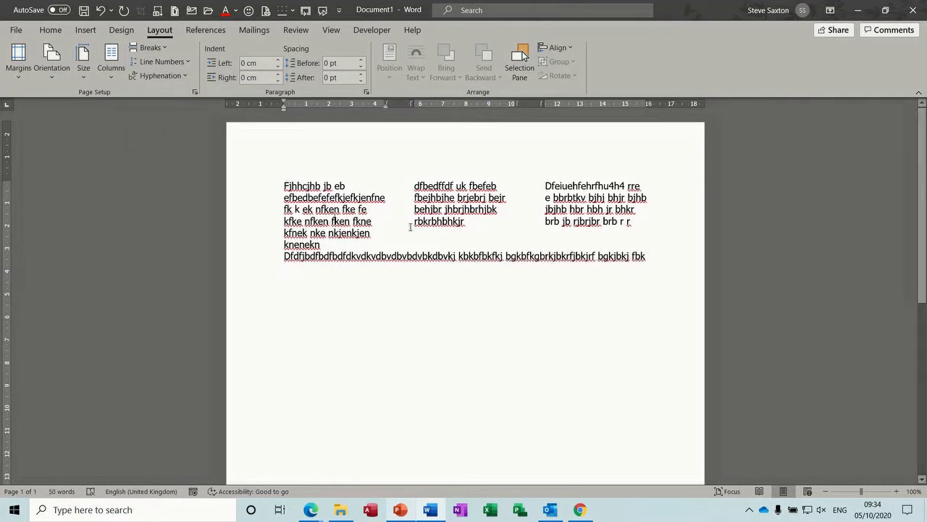
left_click(477, 223)
type("dfjb")
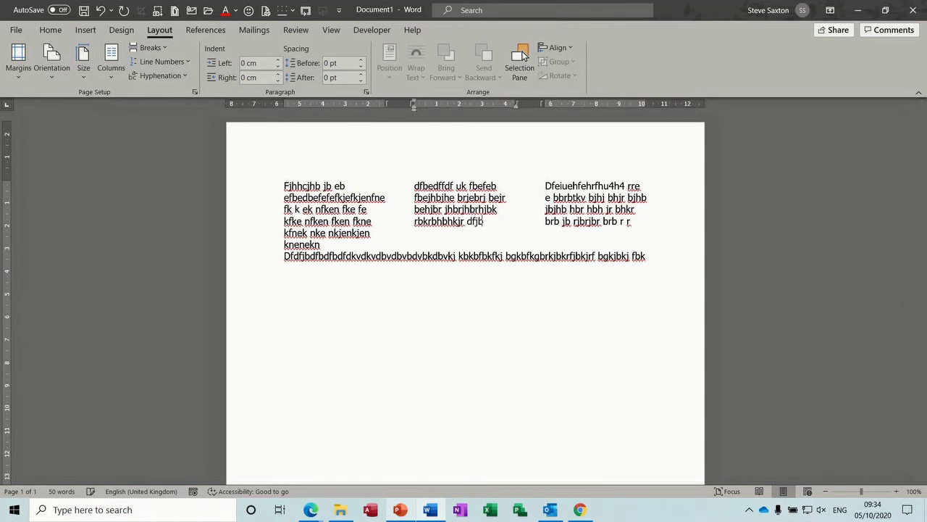
type("dfbdfbdfjdbfbdfbdfdfddjbdvjnkdkndf")
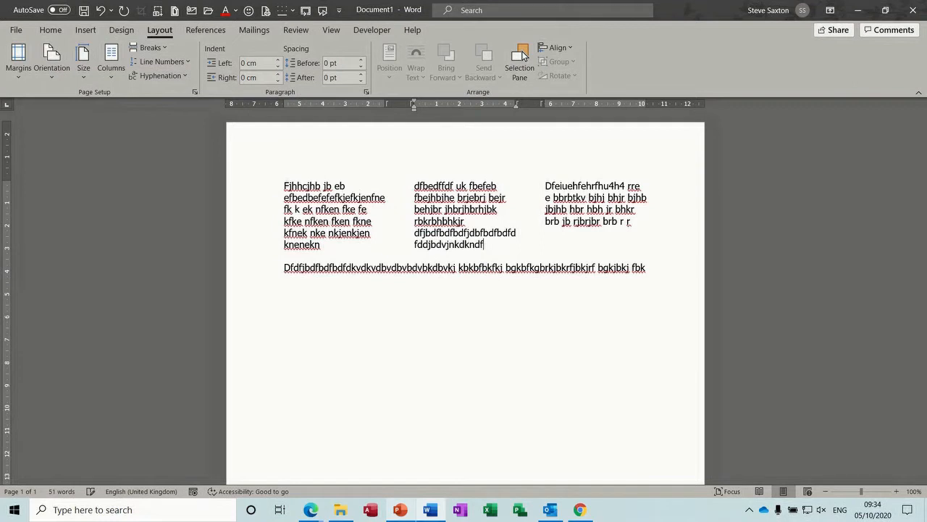
left_click(573, 239)
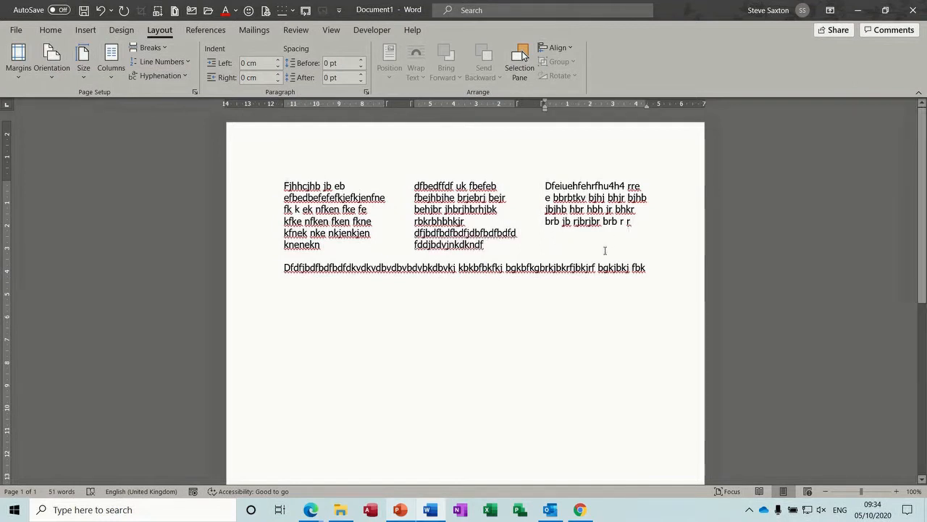
type("fuh r br b rjkrjbrbrbjrjrjb rjbrj bjr")
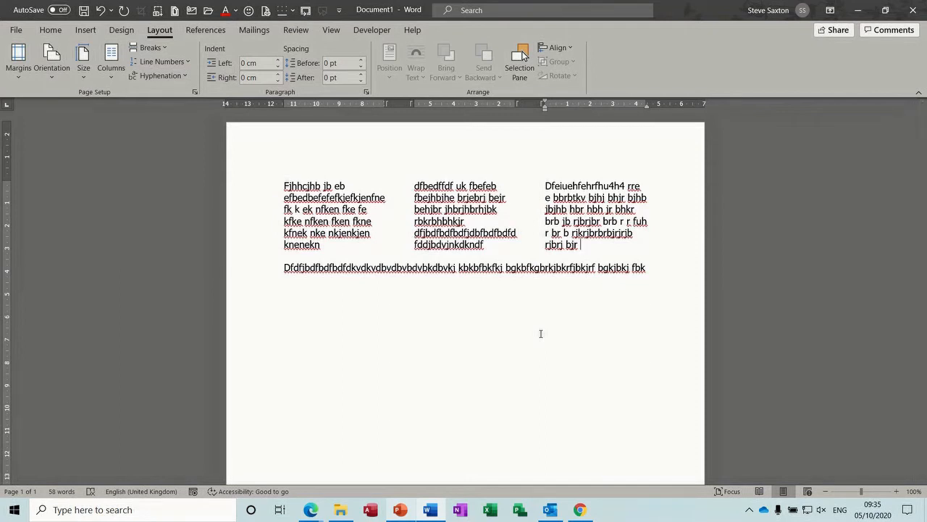
key("ctrl+w")
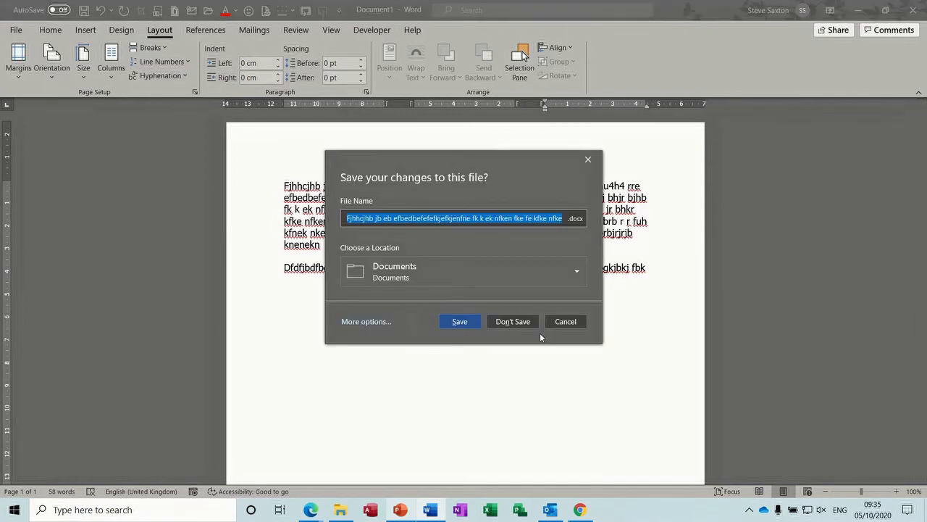
Step: Discard the old document, start a new blank one, and draw a text box near the top
left_click(519, 323)
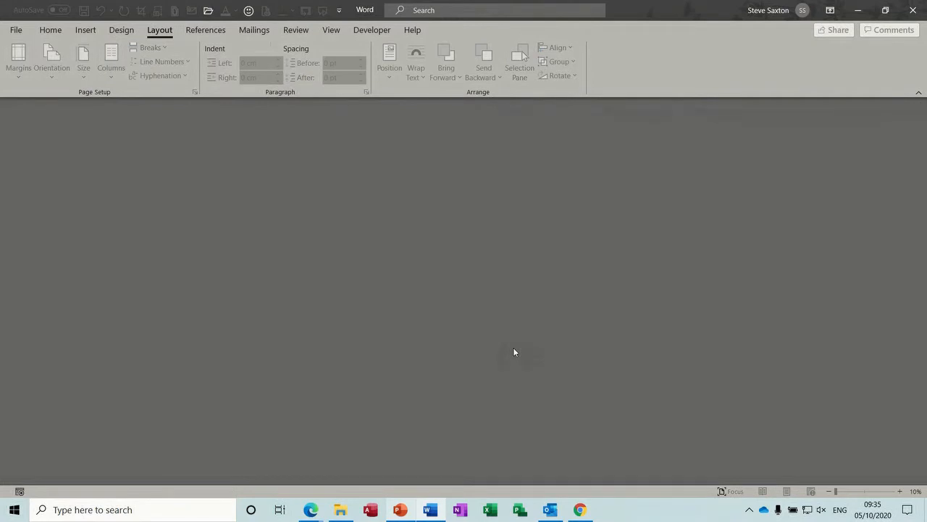
key("ctrl+n")
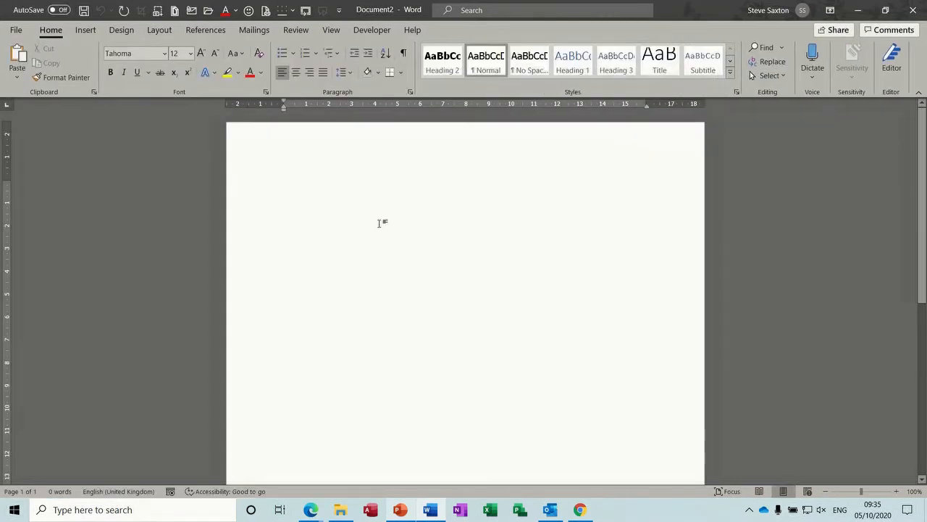
left_click(85, 31)
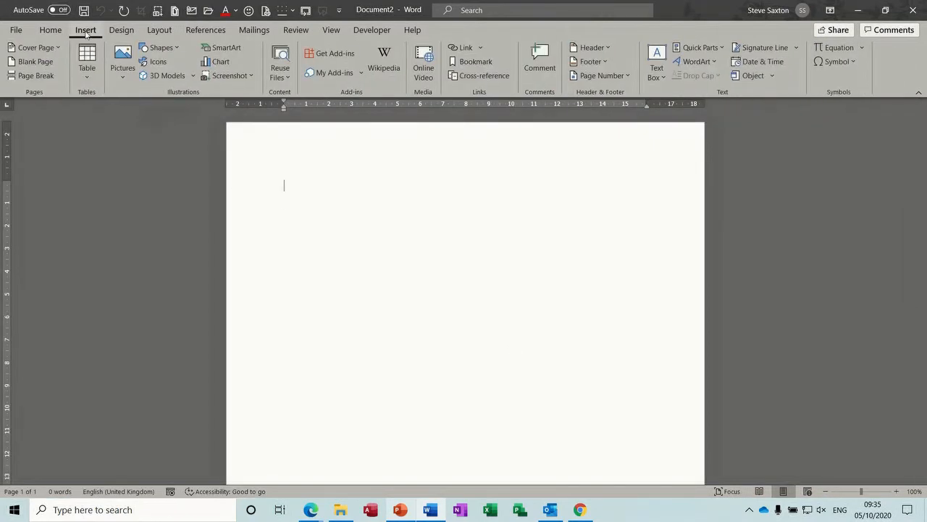
left_click(662, 81)
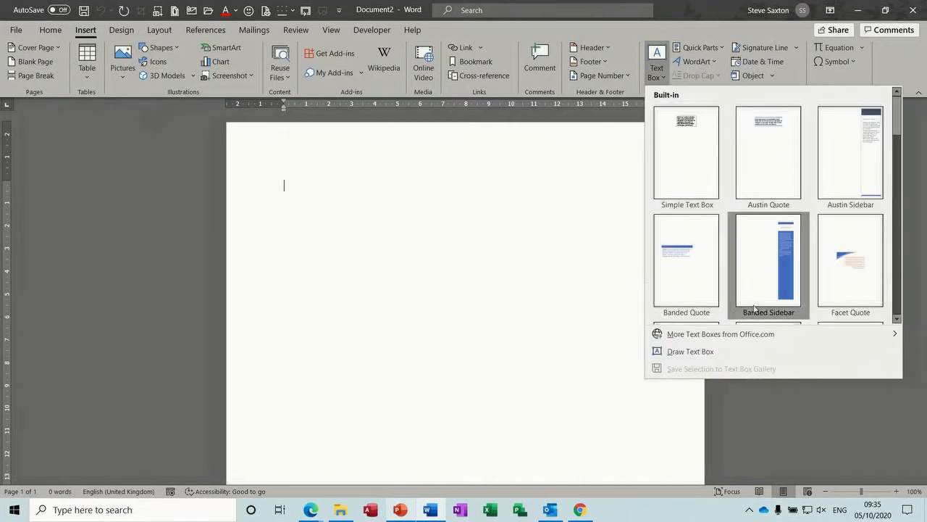
left_click(690, 351)
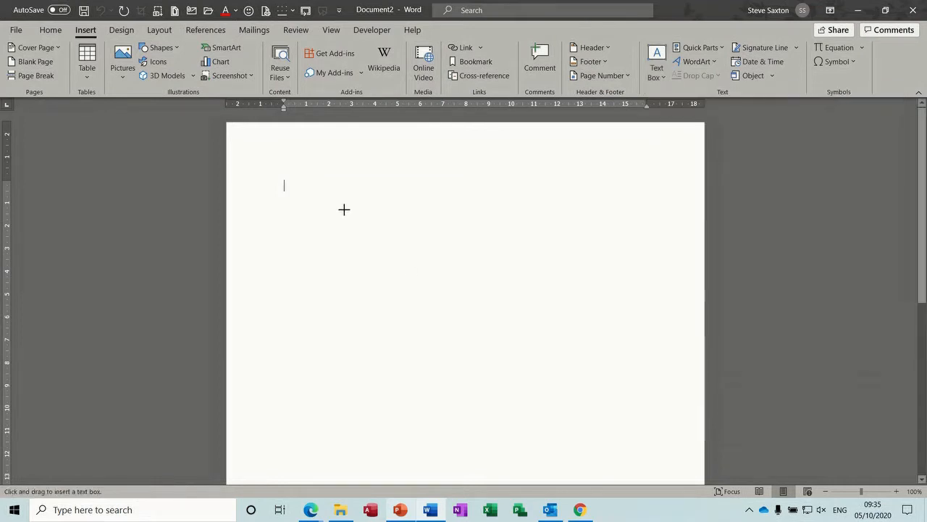
left_click_drag(323, 185, 440, 270)
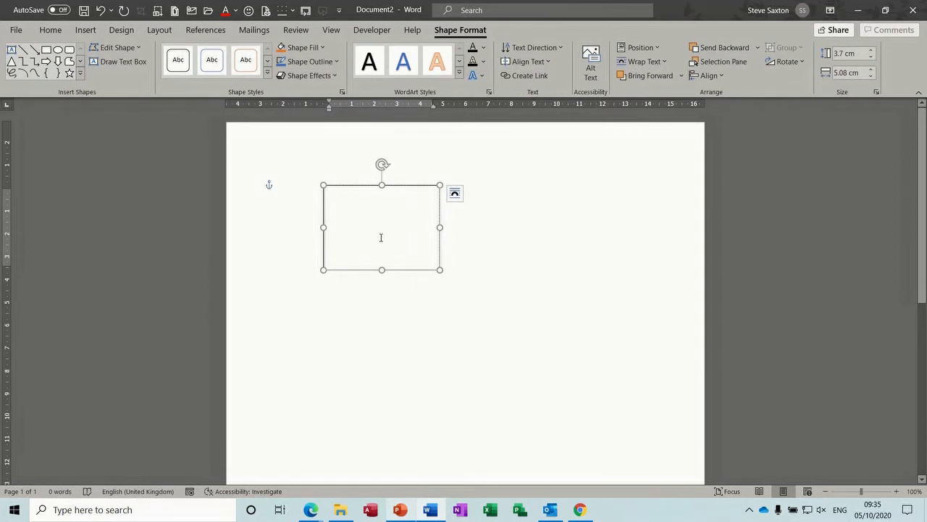
mouse_move(404, 269)
left_mouse_down()
mouse_move(484, 292)
mouse_move(540, 260)
mouse_move(568, 292)
mouse_move(391, 268)
left_mouse_up()
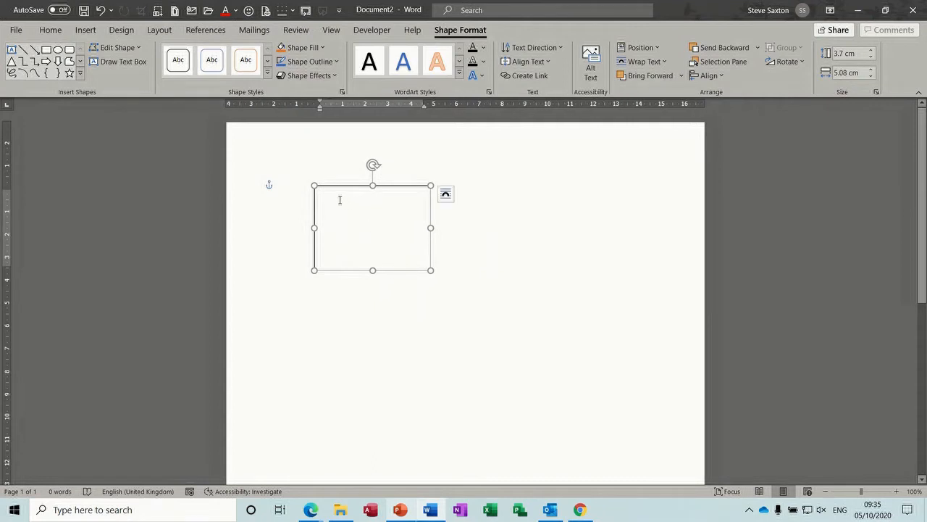
Step: Type the sender's name and postal address on four lines and move the box to the upper right
left_click(340, 200)
type("Mr")
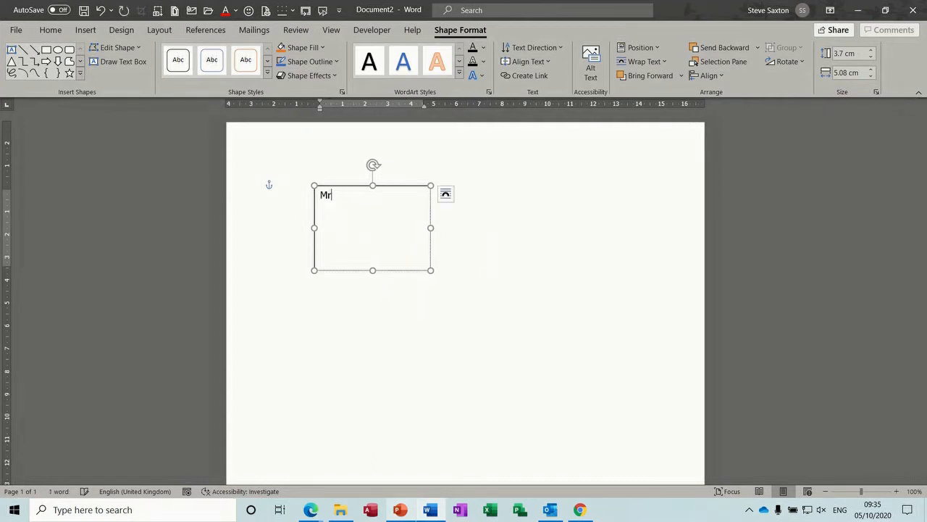
type(" S Saxt")
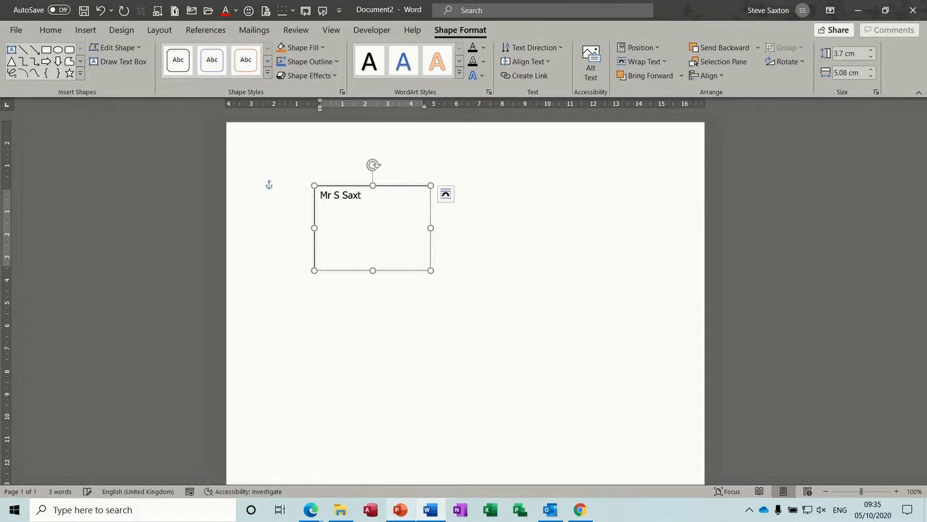
type("on")
key("Return")
key("Return")
type("Wibsey")
key("Return")
type("Bradford")
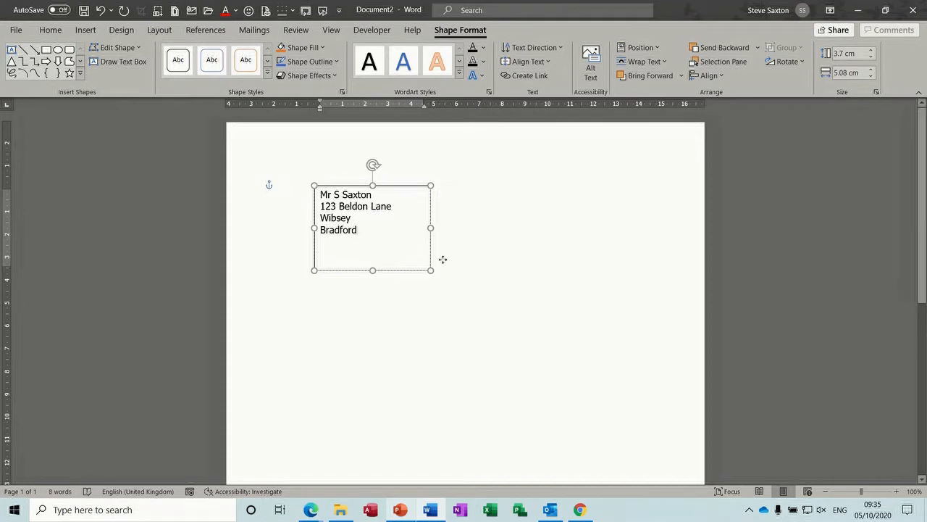
left_click_drag(386, 270, 593, 240)
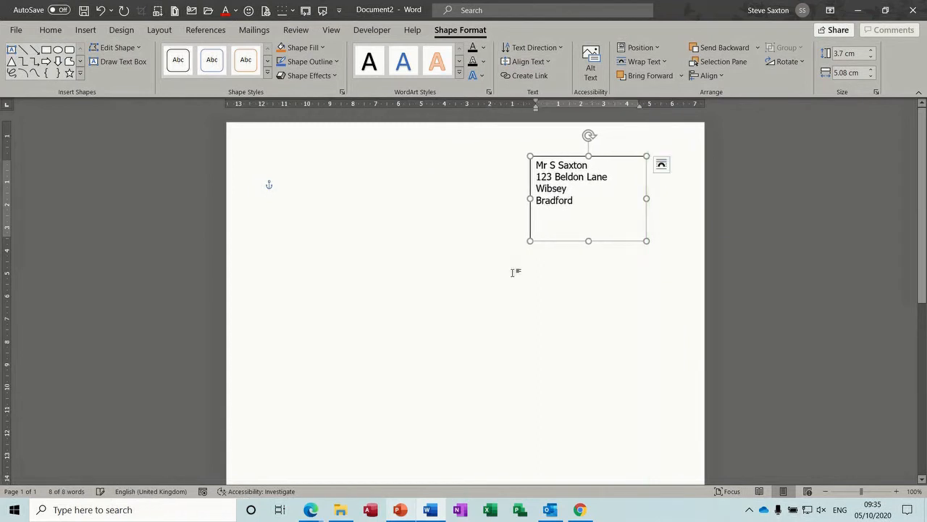
Step: Set the address text box's Shape Outline to No Outline
left_click(439, 244)
left_click(541, 243)
left_click(335, 62)
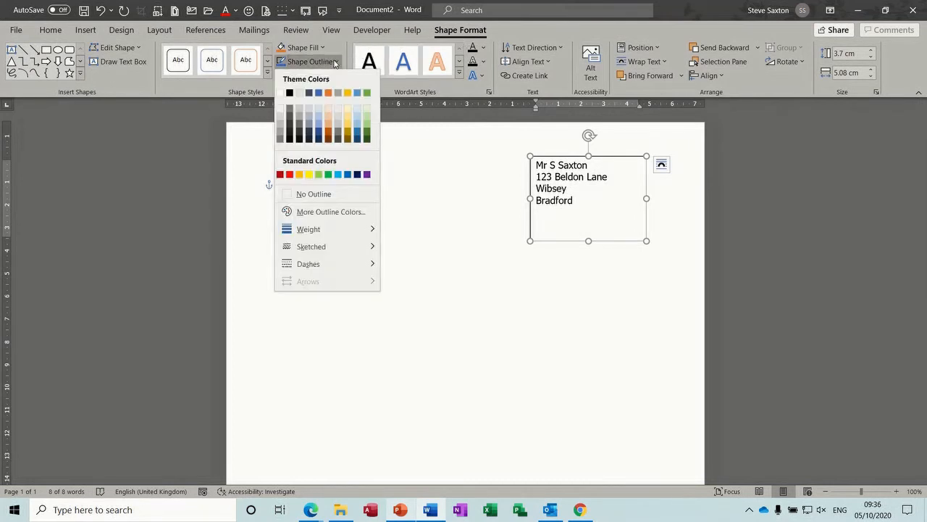
left_click(313, 194)
left_click(603, 293)
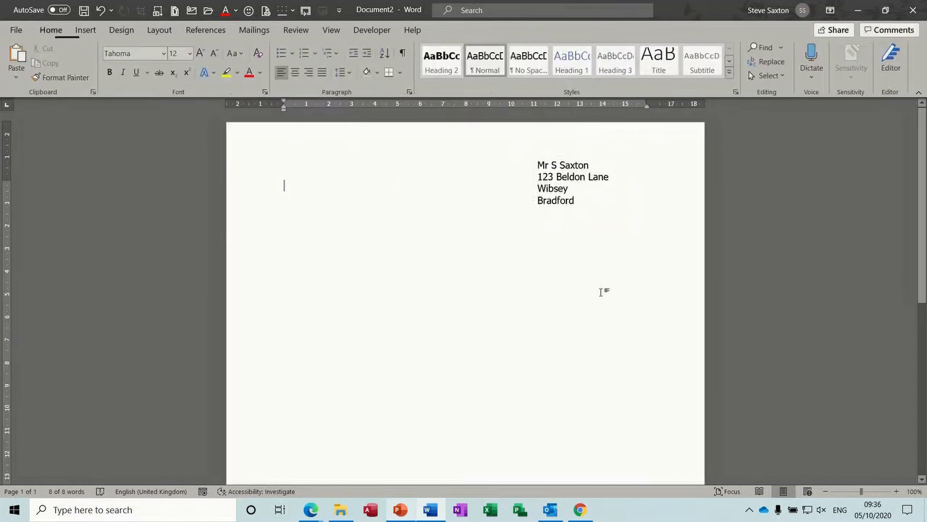
Step: Delete stray letters in the address and shorten the box to fit its four lines
left_click(582, 215)
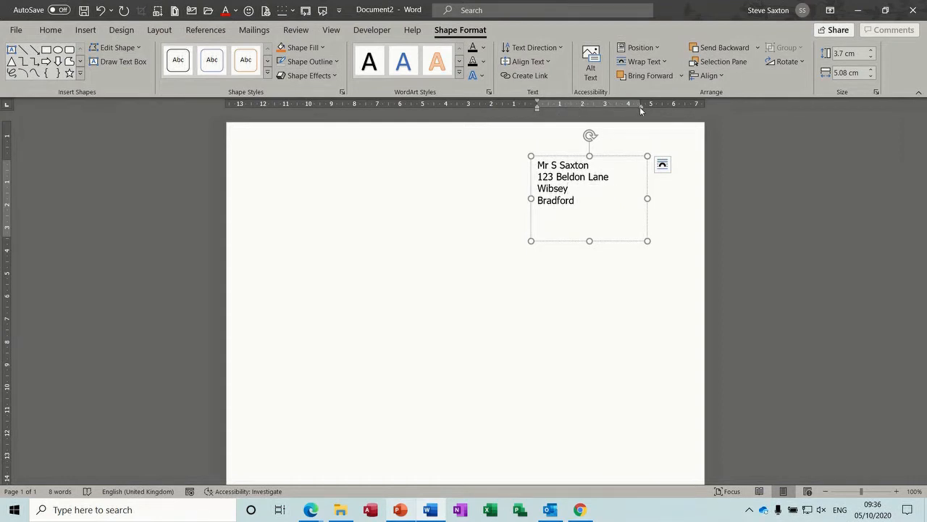
type("ss")
left_click(578, 191)
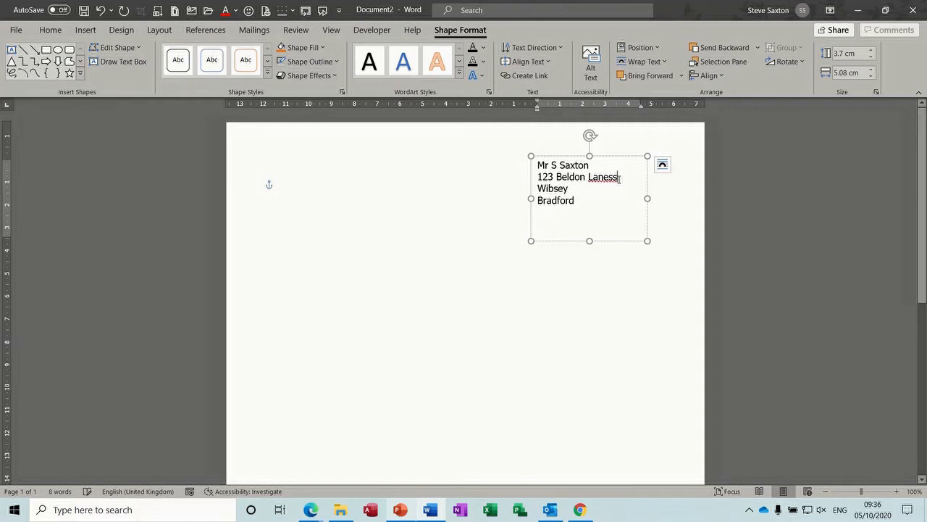
key("BackSpace")
key("BackSpace")
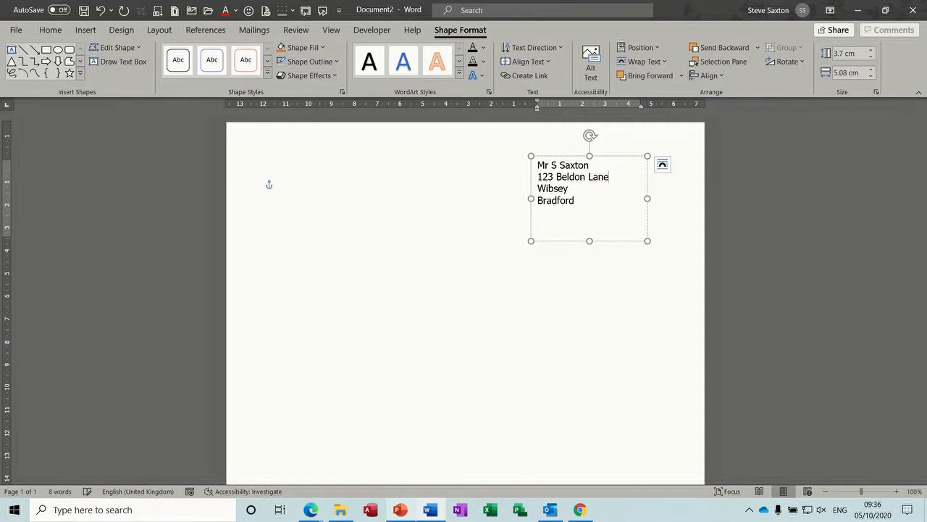
left_click(384, 221)
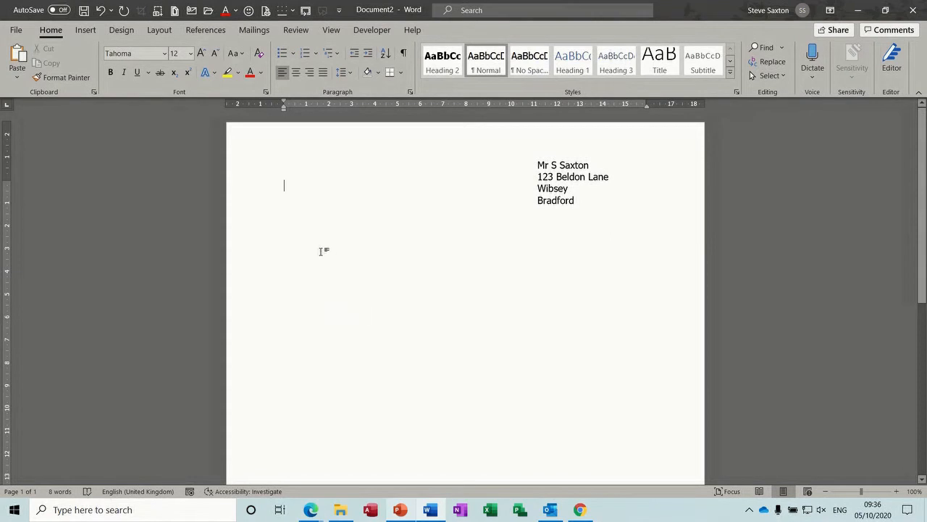
double_click(552, 191)
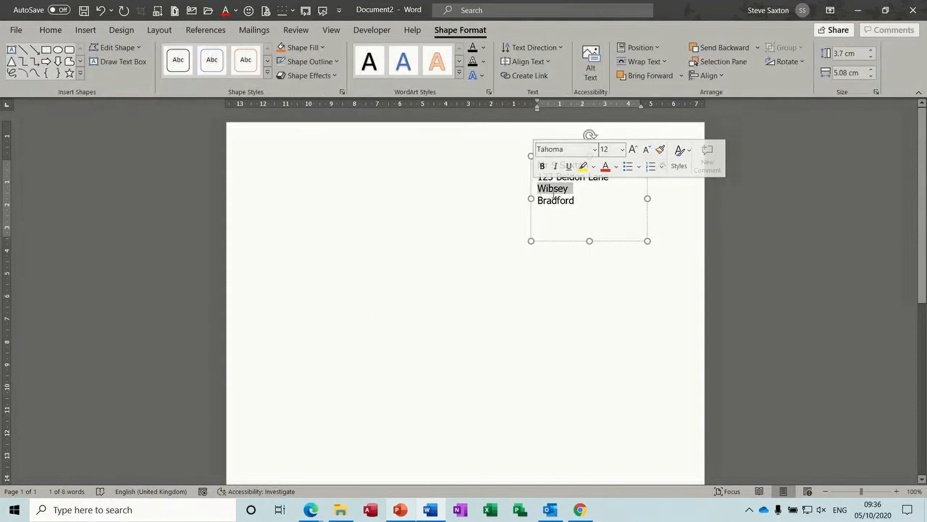
left_click(331, 243)
left_click(563, 191)
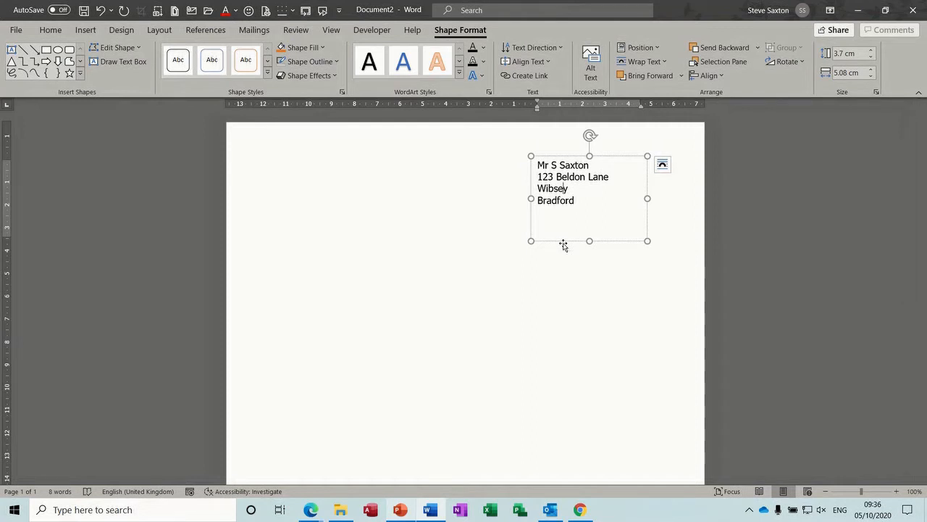
left_click_drag(589, 240, 588, 213)
Step: Draw a wide, short empty text box below the sender's address and place the caret in it
left_click(372, 249)
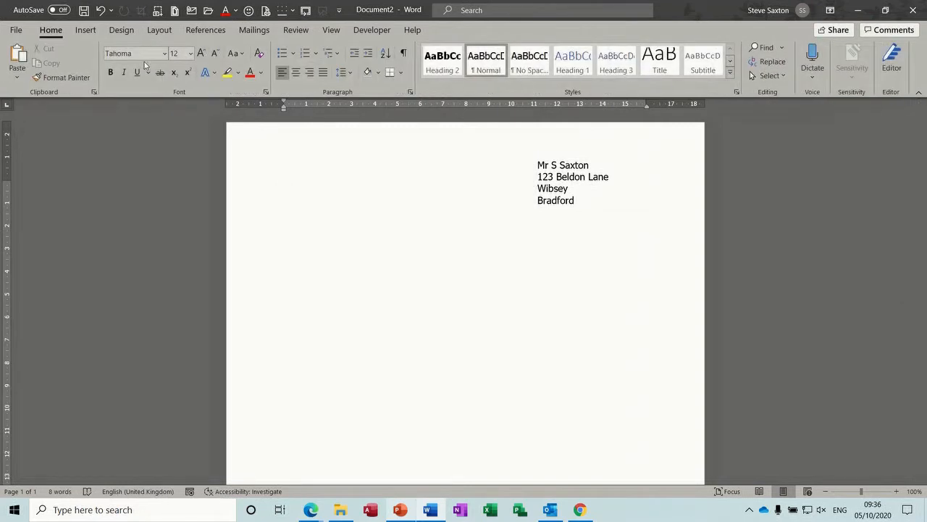
left_click(85, 32)
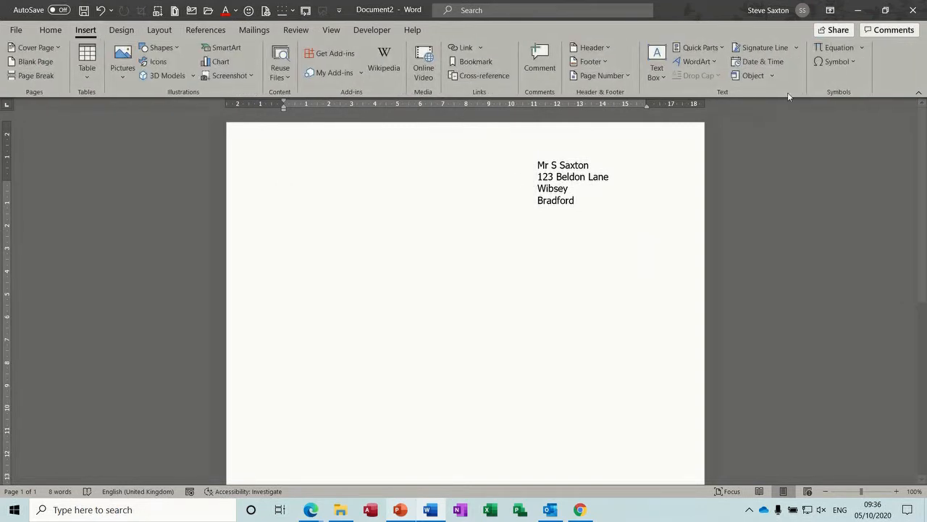
left_click(656, 67)
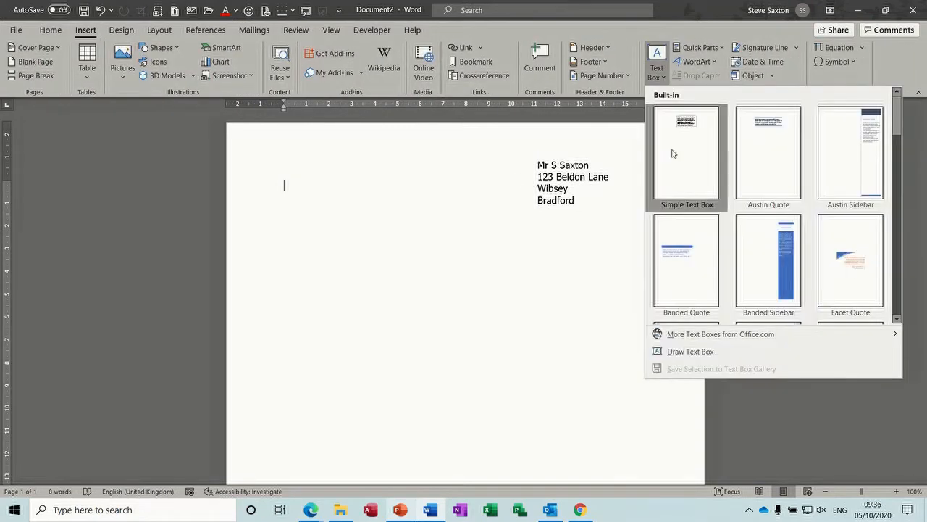
left_click(689, 353)
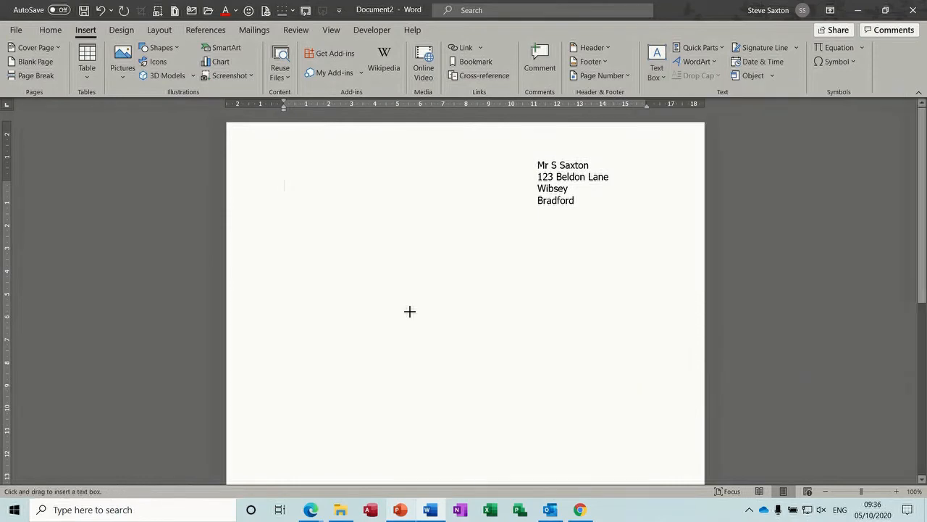
left_click_drag(305, 232, 462, 359)
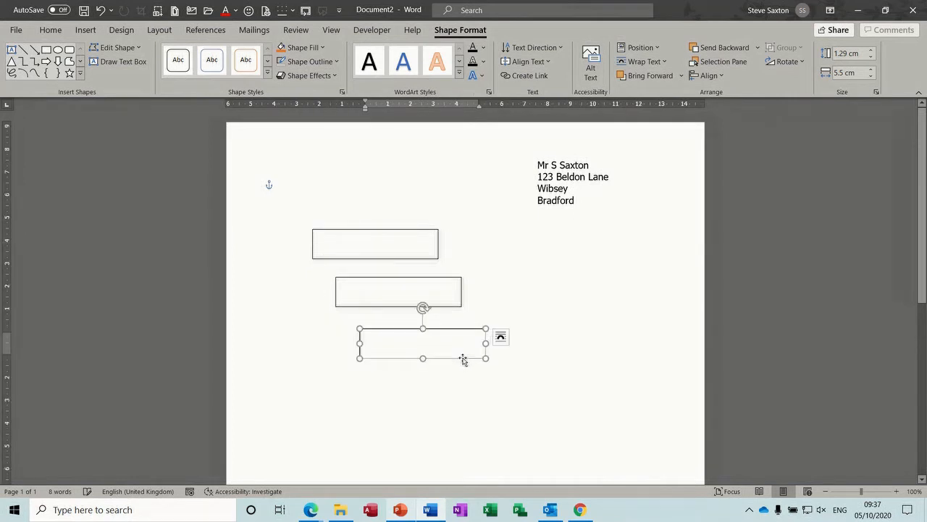
left_click(356, 247)
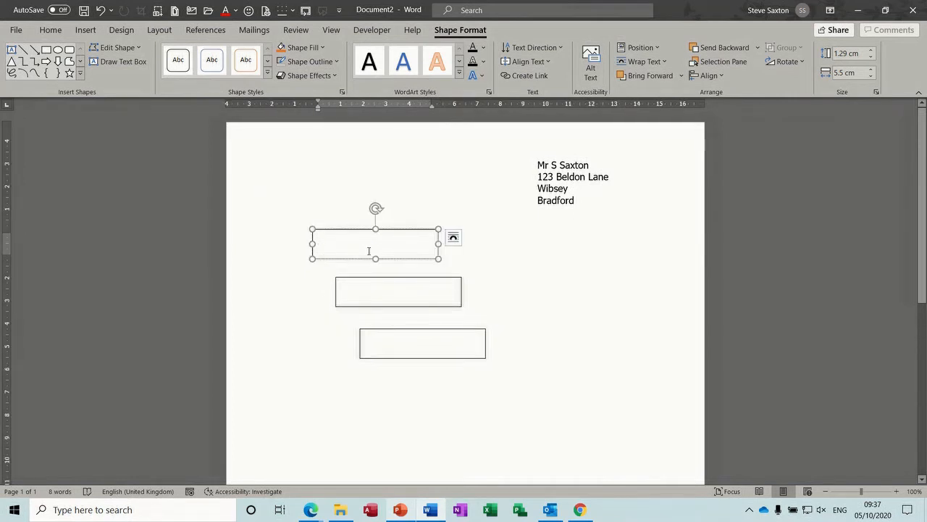
Step: Link the first text box to the second, and the second to the third, with Create Link
left_click(517, 76)
left_click(392, 286)
left_click(410, 277)
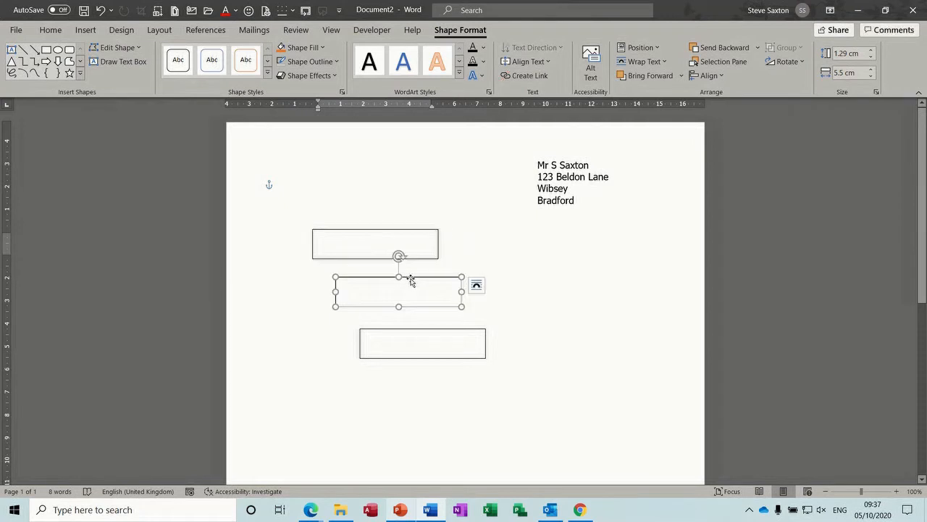
left_click(519, 76)
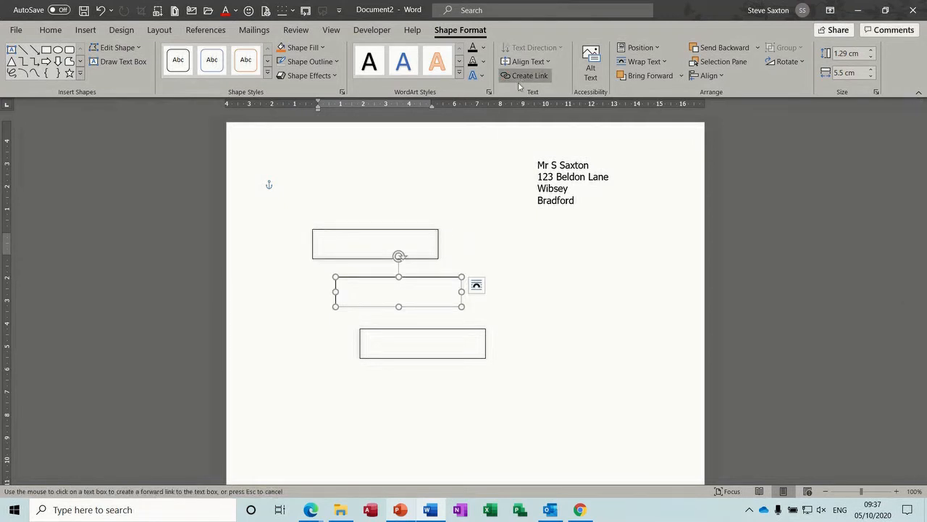
left_click(423, 340)
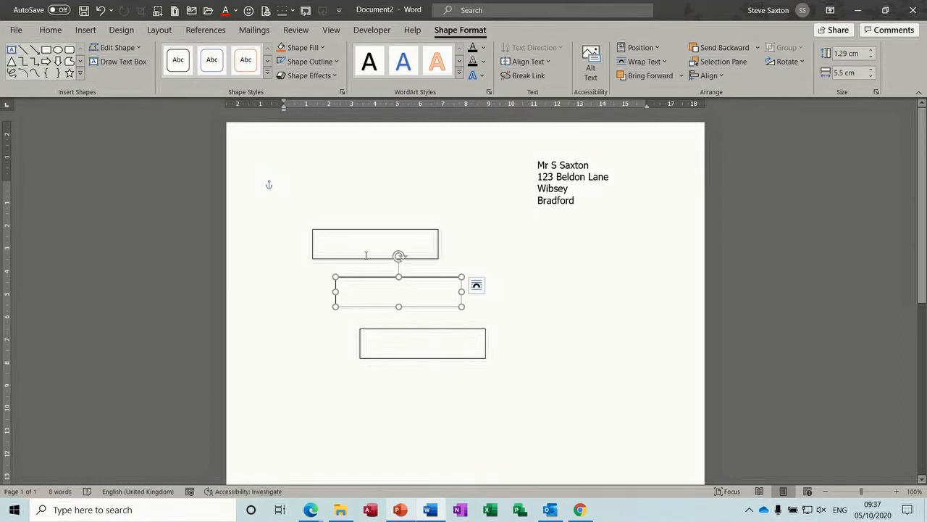
Step: Type placeholder text into the first and second linked boxes, moving the third box lower right
left_click(345, 242)
type("Dffjb  eubebe")
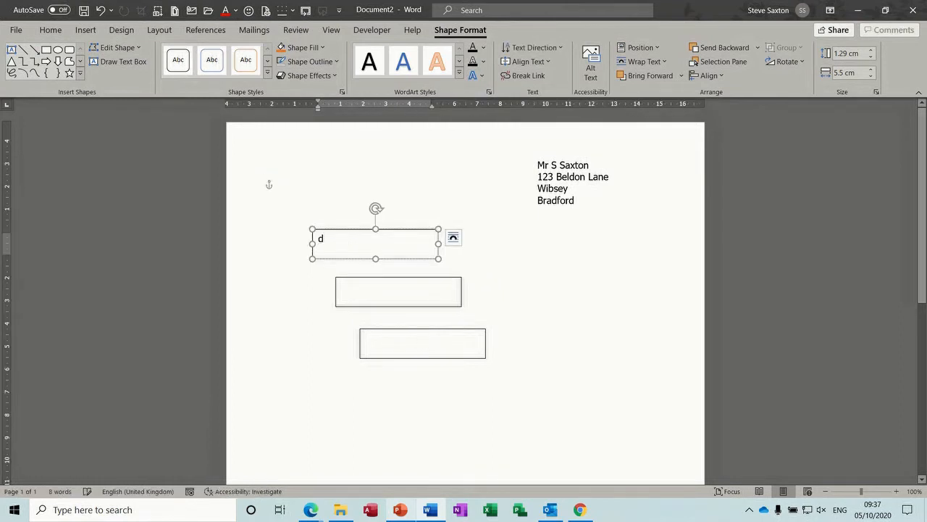
type("bebebebebebebebeb")
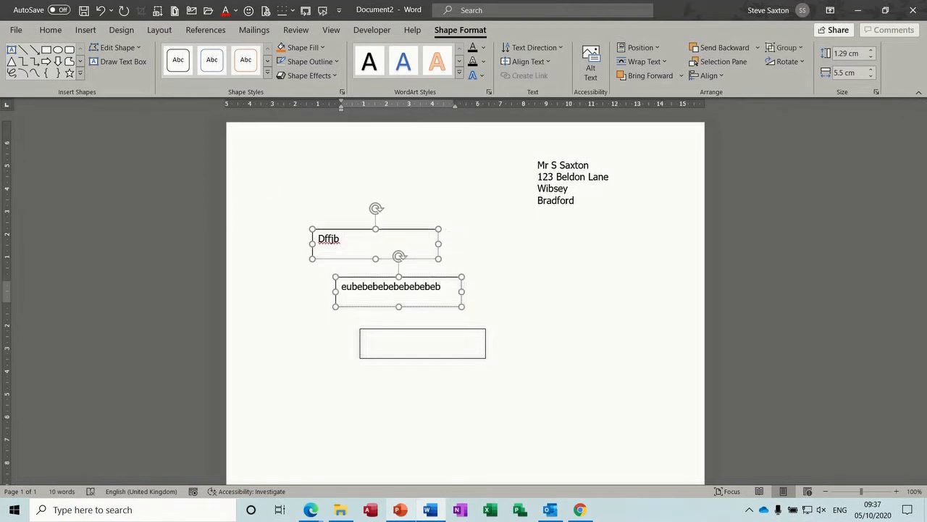
type(" ku b  b")
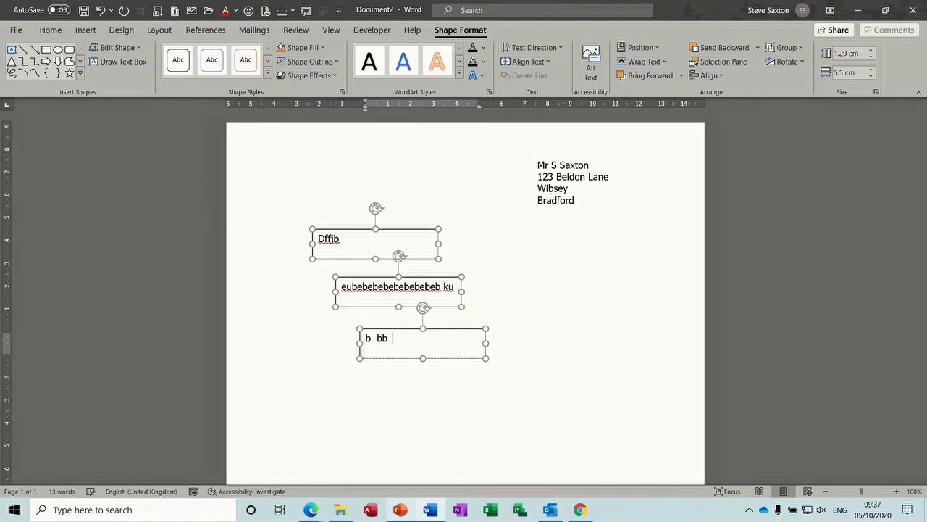
left_click(371, 284)
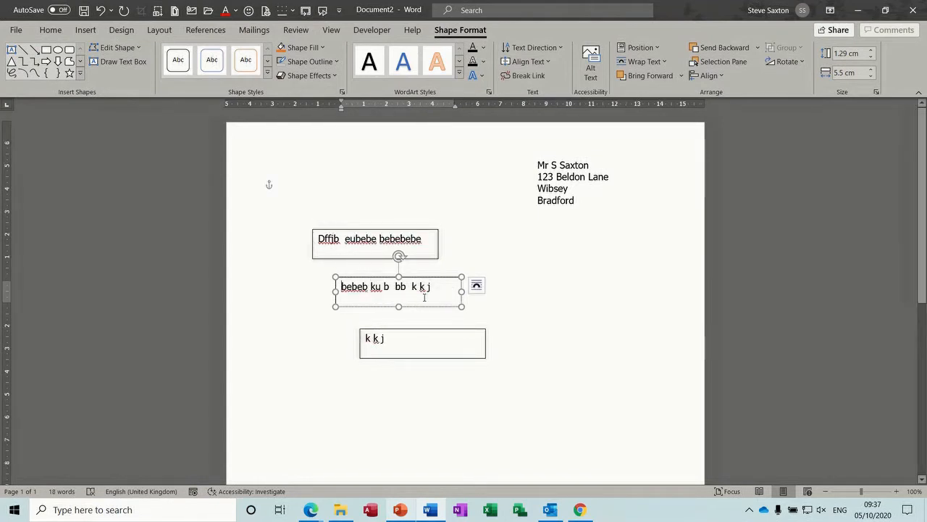
left_click_drag(424, 332, 496, 353)
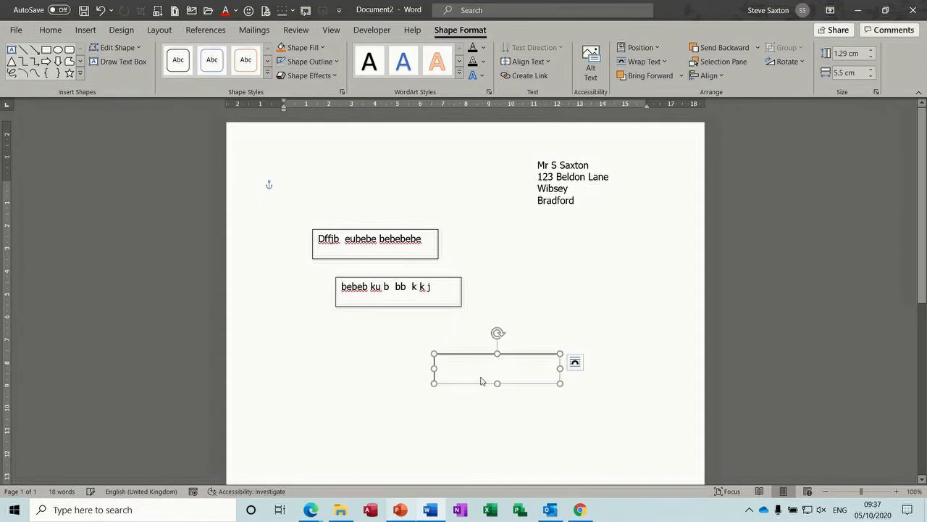
left_click(438, 292)
type("fjbfjfbdfjhbdfj")
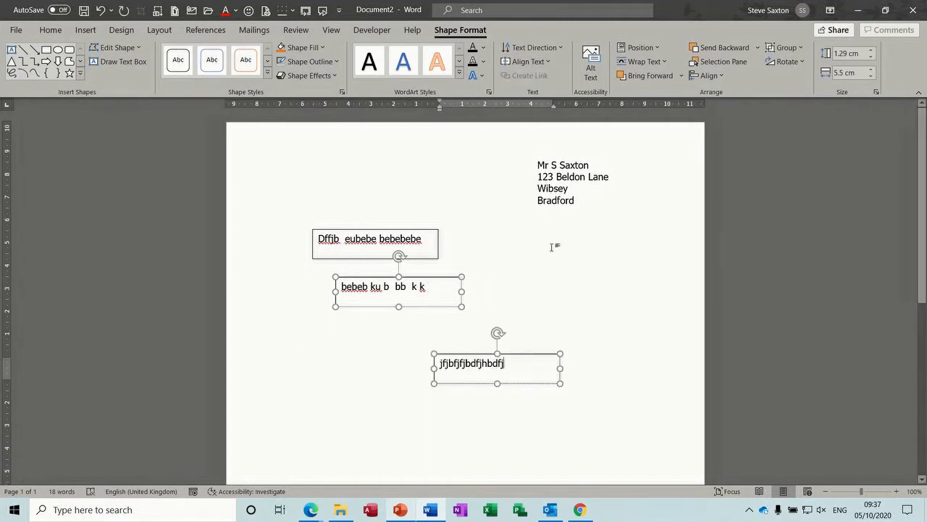
left_click(328, 258)
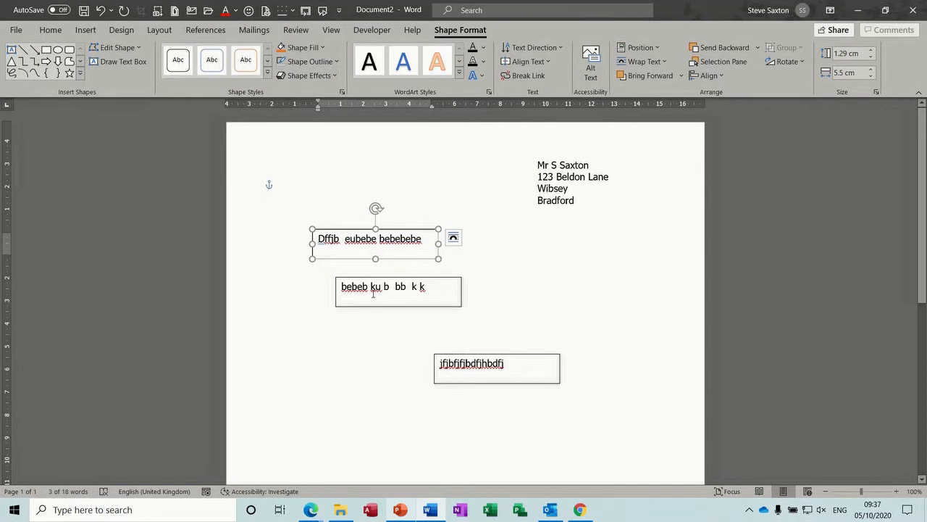
Step: Arrange the three linked text boxes edge to edge in a row and add more text to the first
left_click_drag(374, 280, 484, 231)
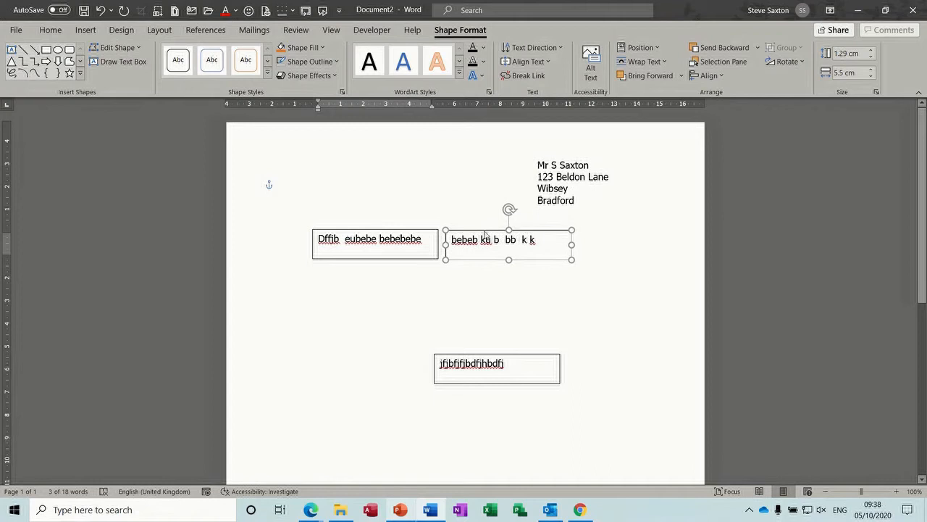
left_click_drag(517, 356, 660, 232)
left_click_drag(400, 230, 371, 230)
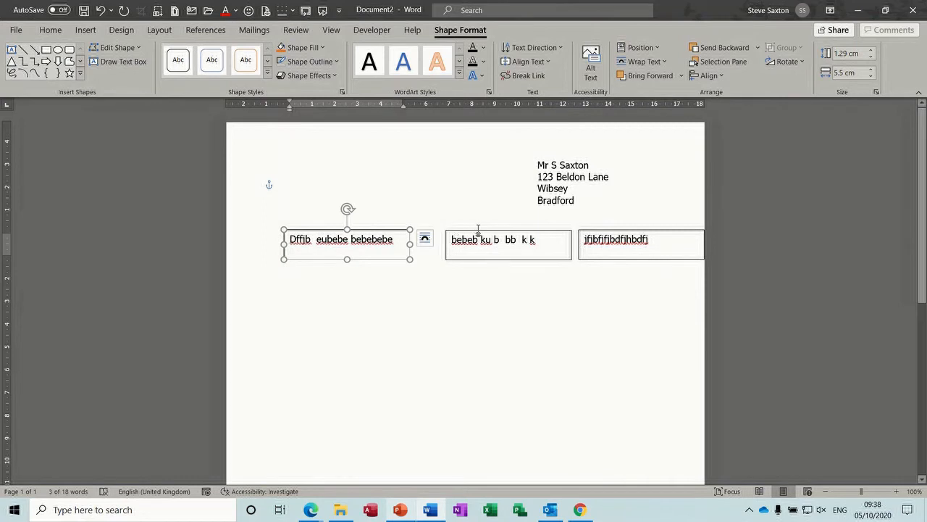
left_click_drag(479, 230, 446, 229)
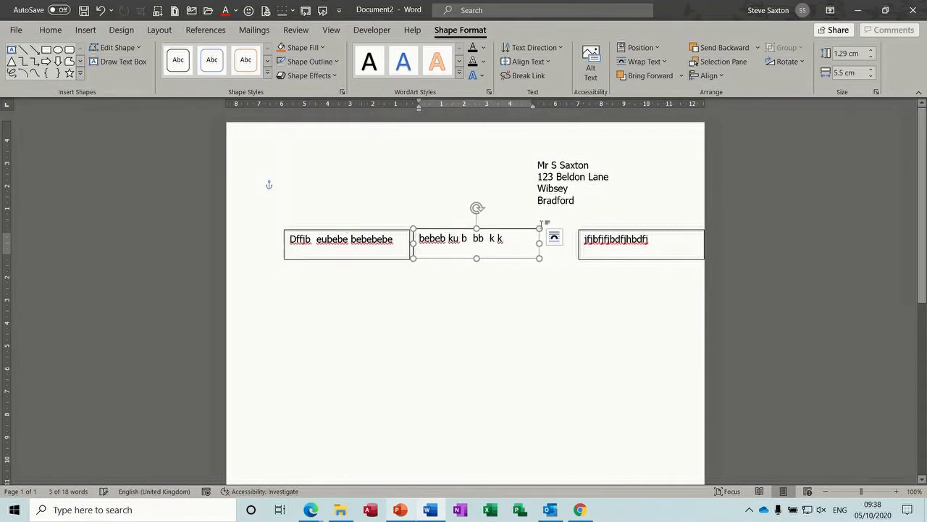
left_click_drag(604, 232, 572, 229)
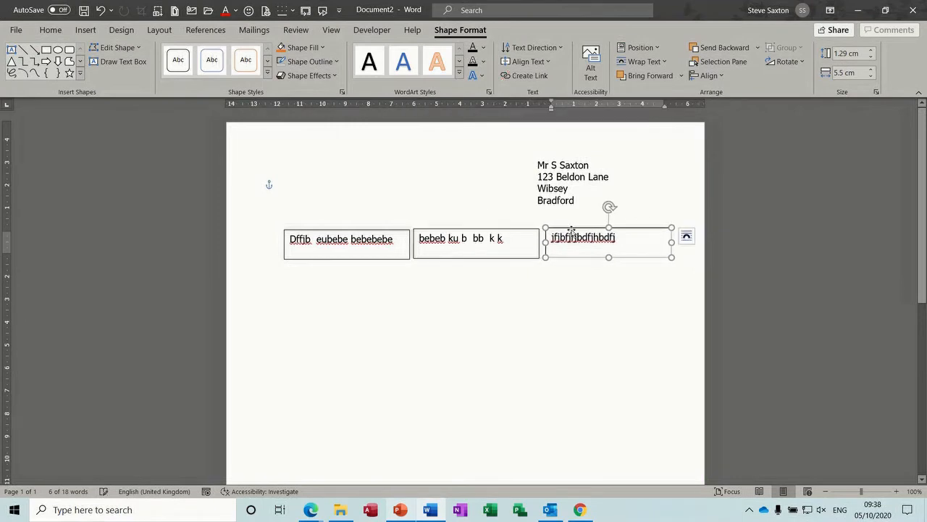
left_click(449, 294)
left_click(398, 242)
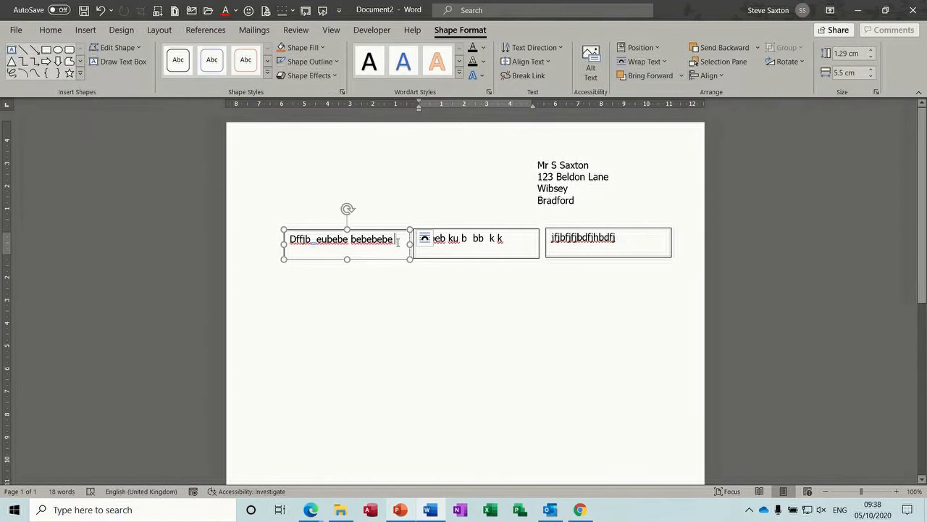
type("djdbdbd ")
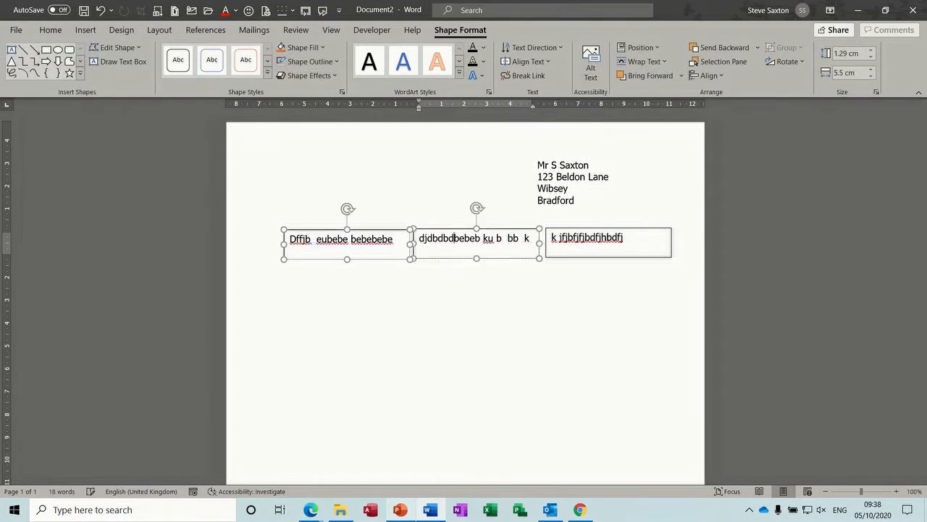
type("be ebe")
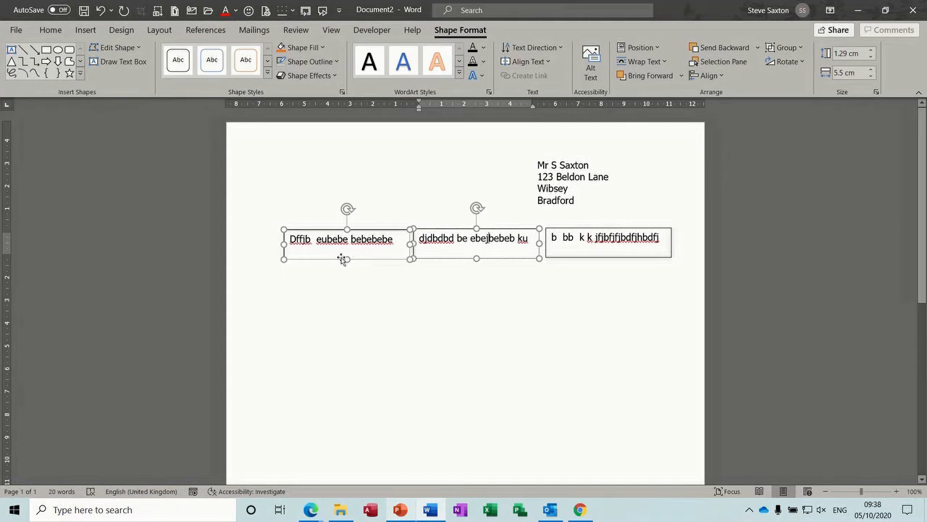
Step: Make the left text box taller and add another line of placeholder text to it
left_click_drag(347, 261, 348, 300)
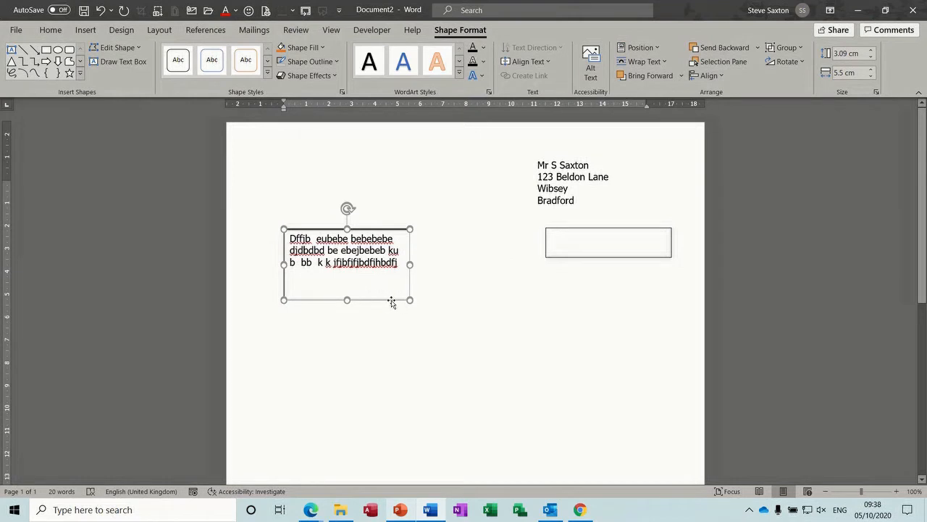
left_click_drag(391, 302, 384, 302)
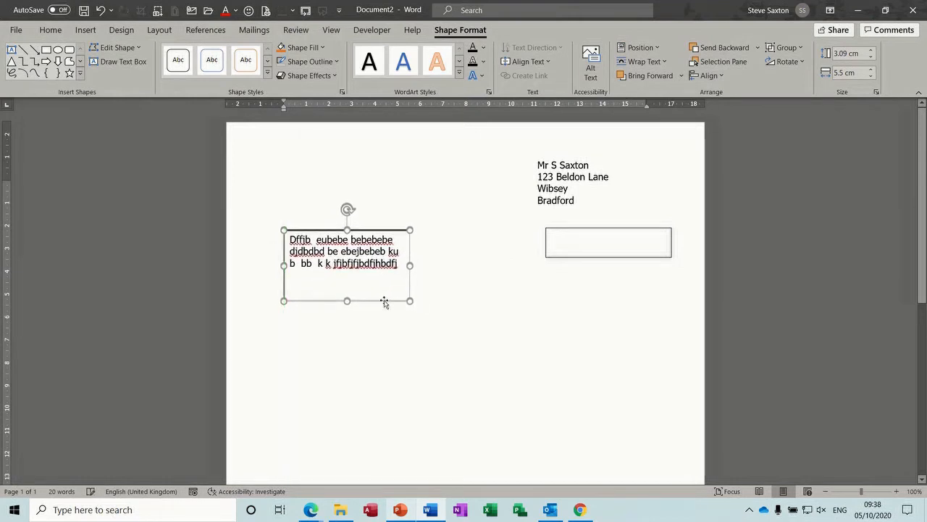
key("ctrl+z")
key("ctrl+z")
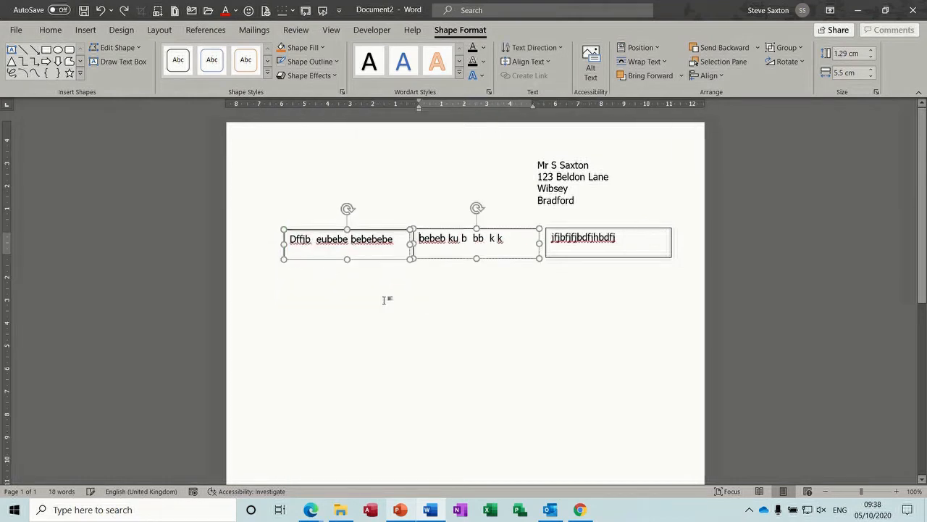
left_click(444, 293)
left_click(362, 253)
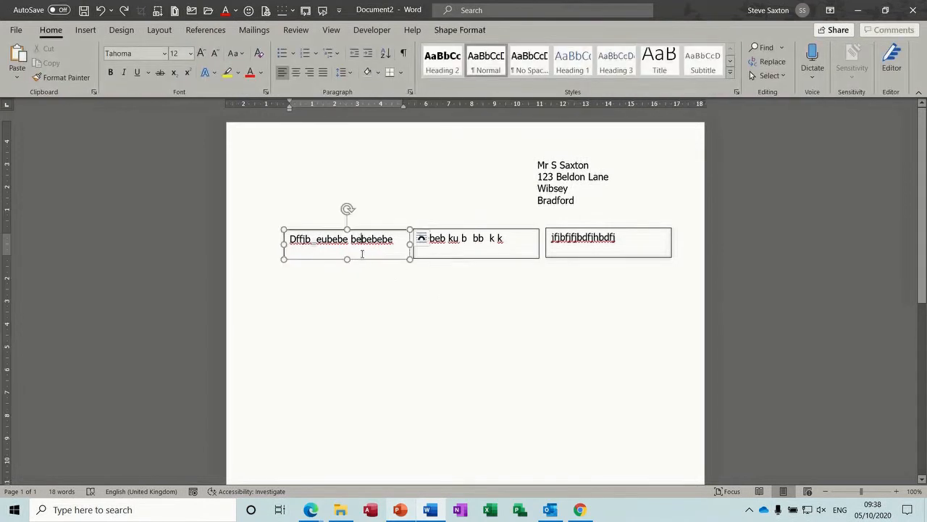
left_click_drag(347, 259, 347, 288)
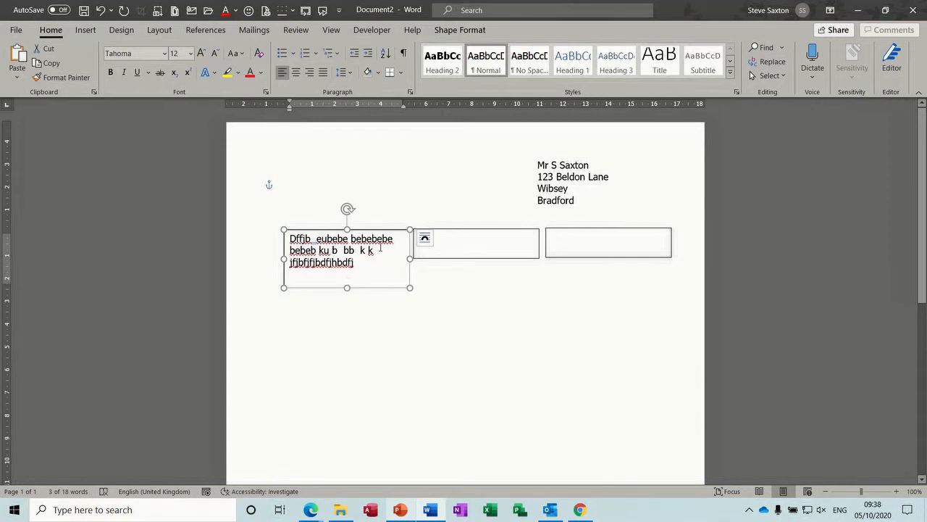
left_click(381, 268)
type("fjhbjhb")
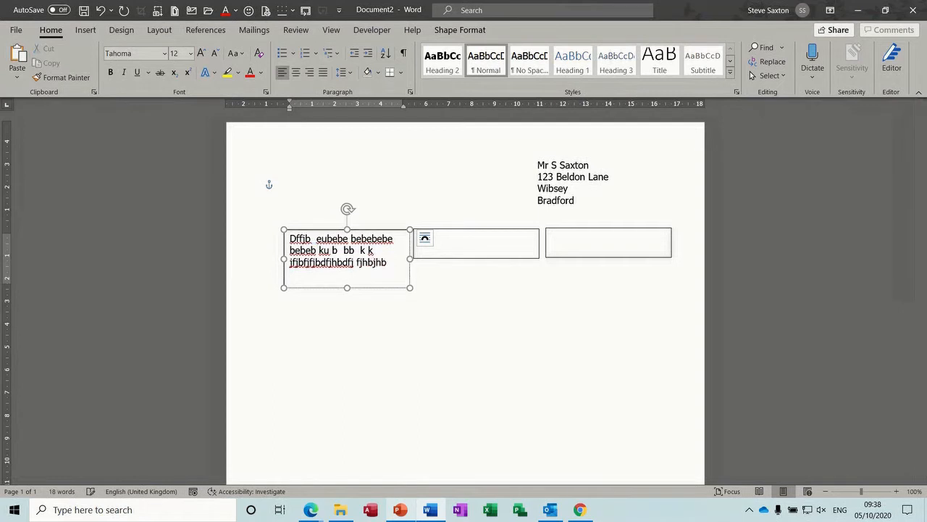
type("fhjbsjbjbjbdjd")
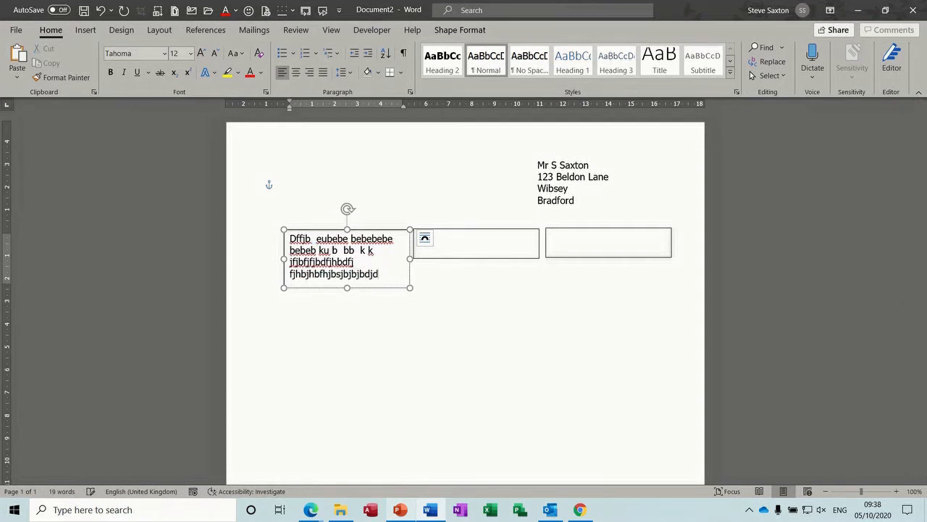
type("jdd jhe eje")
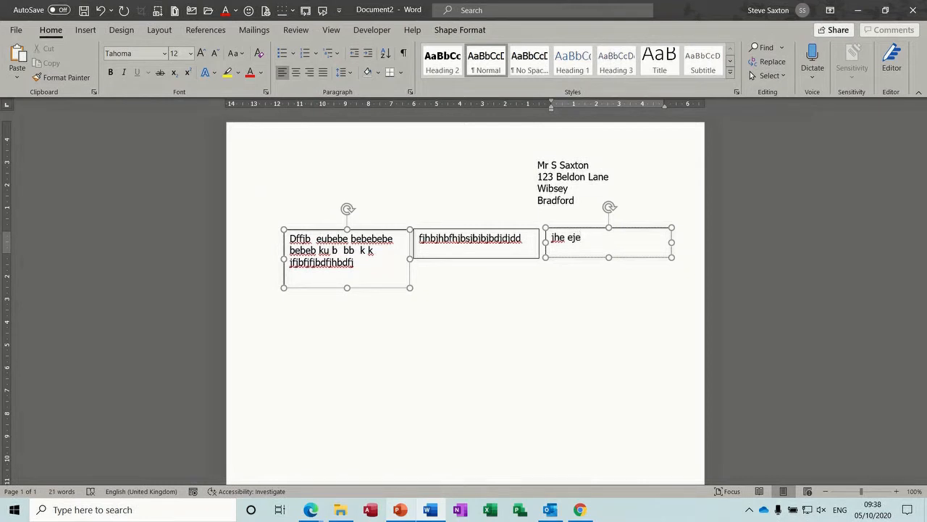
Step: Lengthen the middle text box, nudge the address box right, and move the middle box lower
left_click(467, 253)
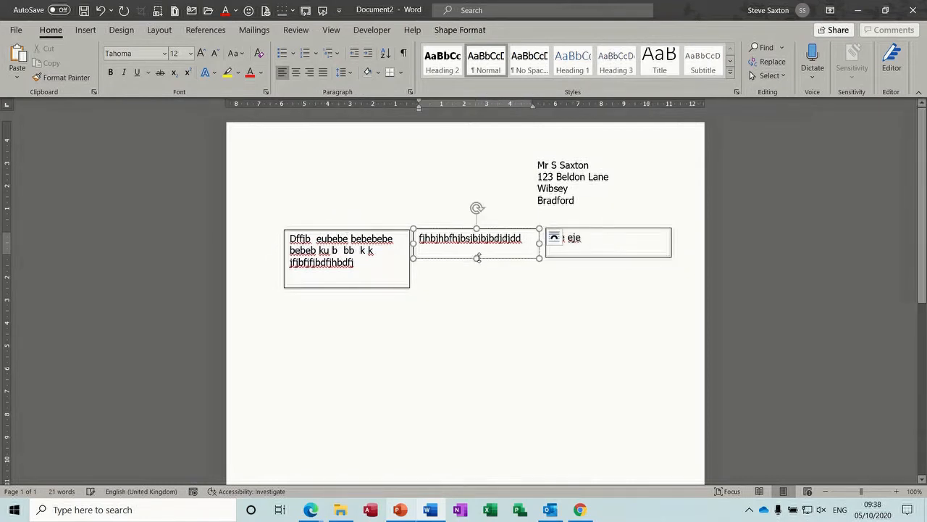
left_click_drag(476, 259, 476, 284)
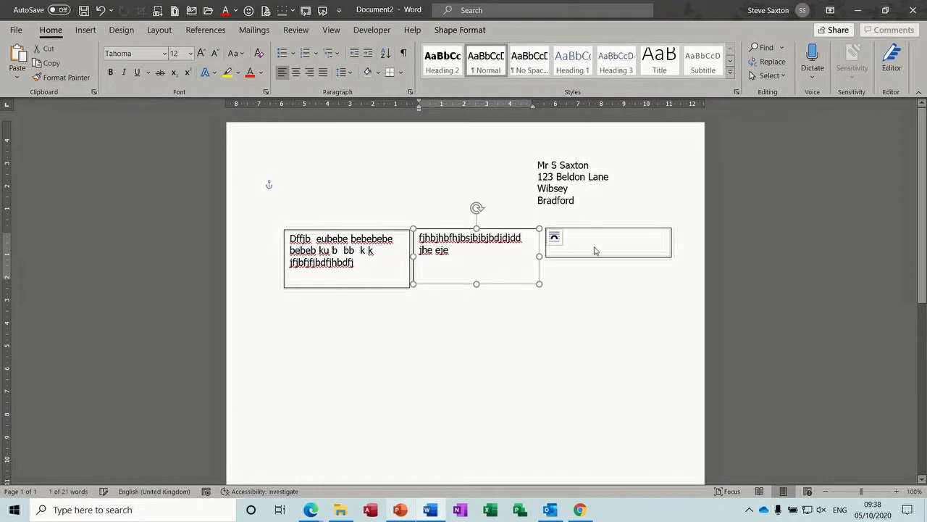
left_click_drag(476, 285, 476, 287)
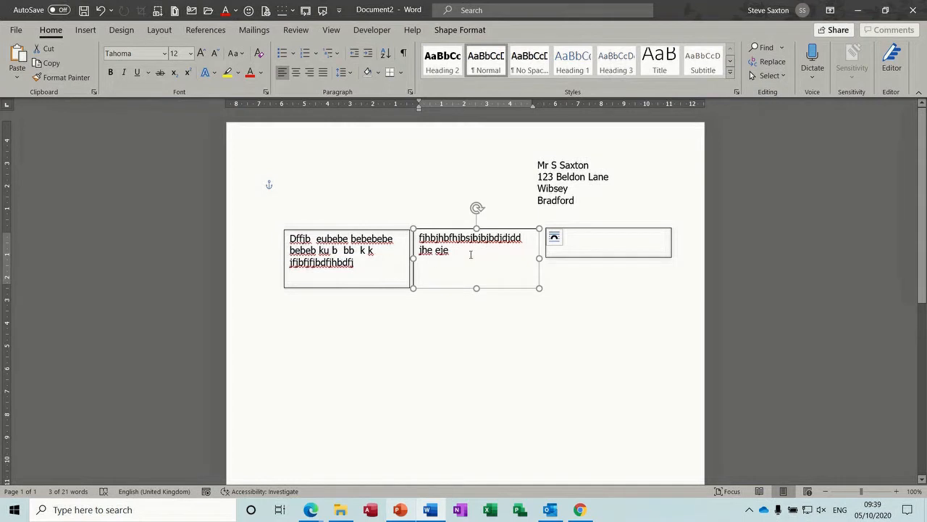
left_click(575, 175)
left_click_drag(568, 154, 579, 156)
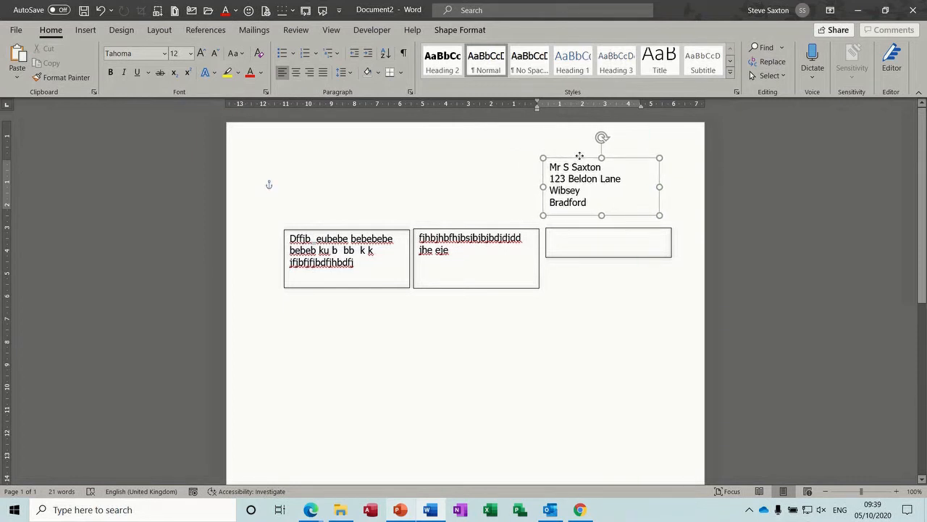
left_click(464, 262)
left_click_drag(451, 290, 479, 382)
Step: Add text and a new line to the lower text box, then shift it slightly up
left_click(362, 263)
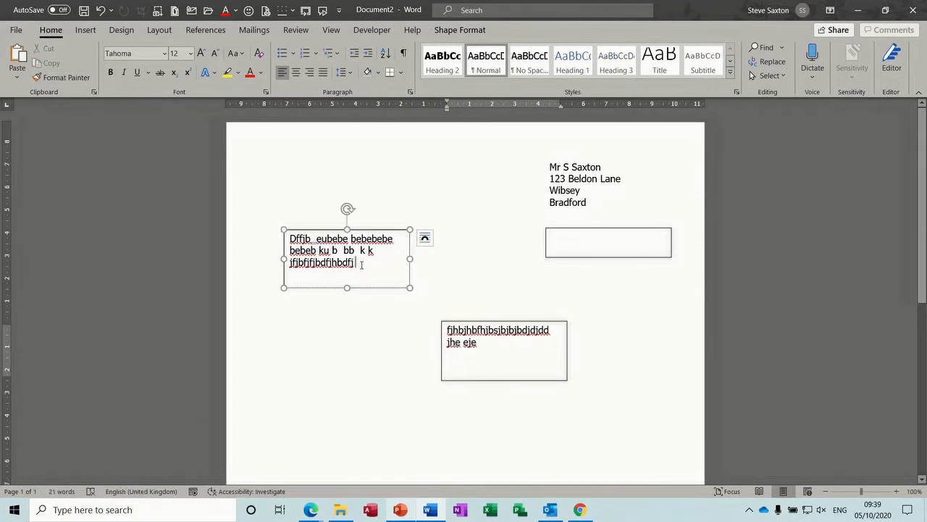
left_click(443, 324)
type("dfbe")
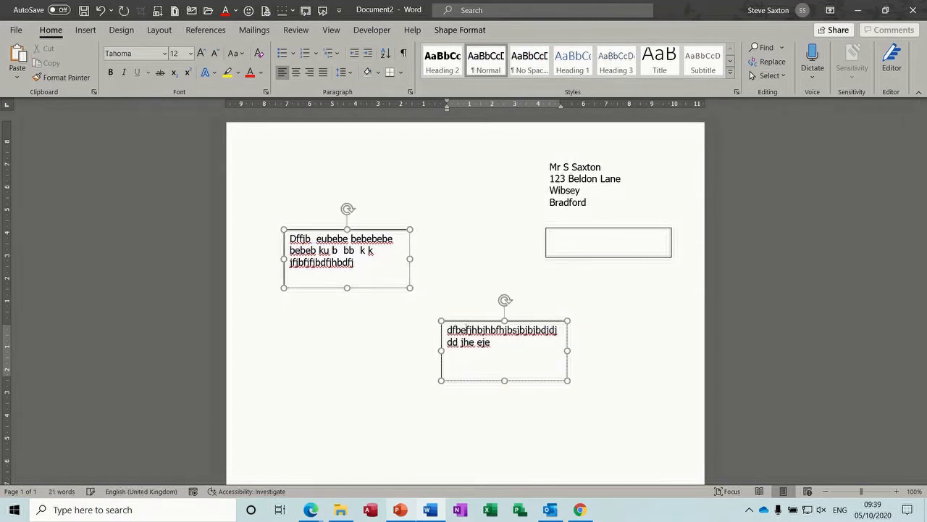
left_click(367, 265)
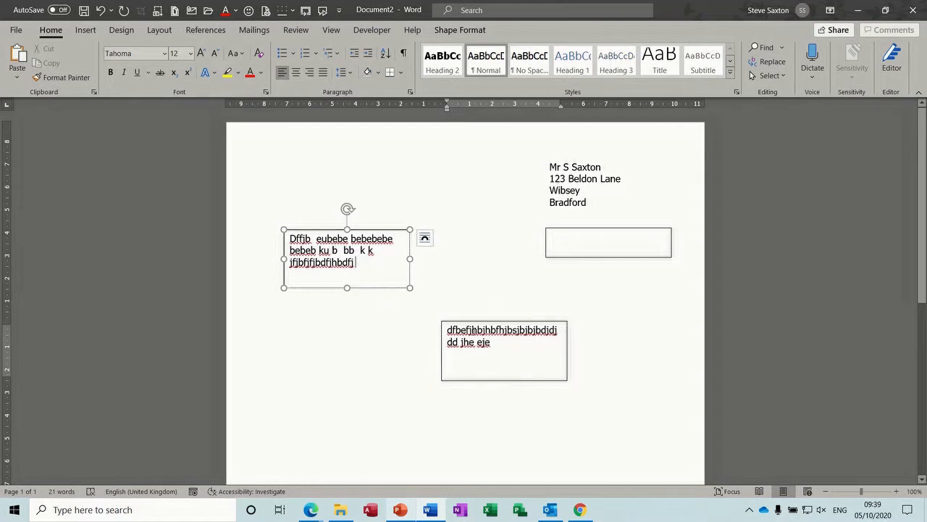
left_click(482, 334)
key("Return")
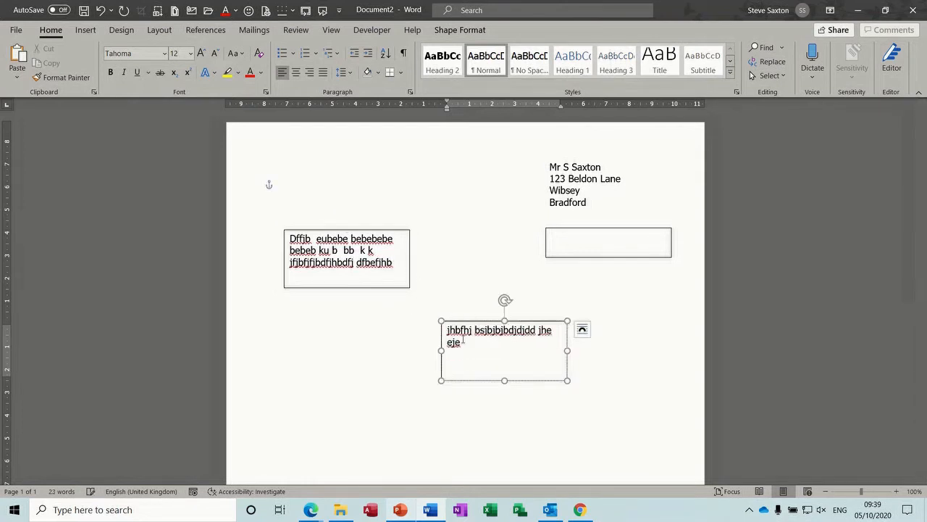
left_click(328, 264)
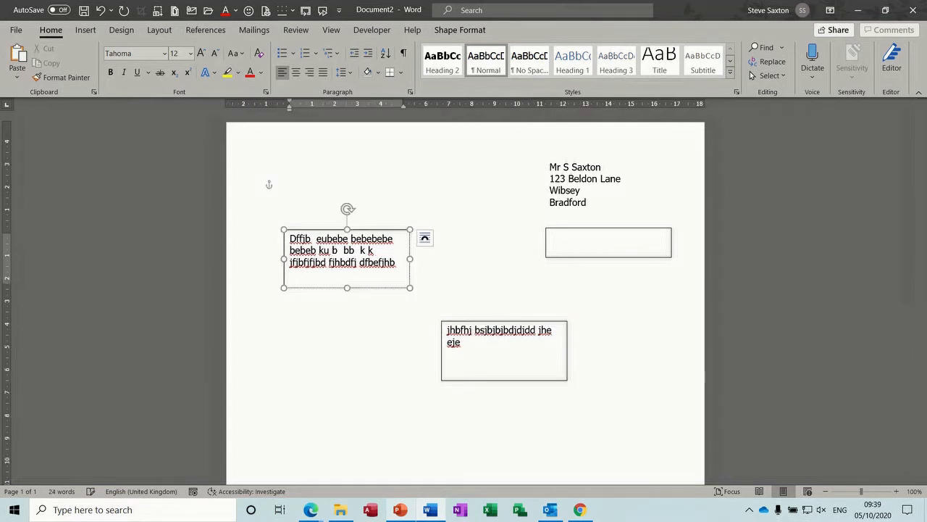
left_click(484, 349)
mouse_move(483, 321)
left_mouse_down()
mouse_move(536, 317)
mouse_move(505, 317)
mouse_move(524, 313)
mouse_move(471, 259)
mouse_move(483, 302)
left_mouse_up()
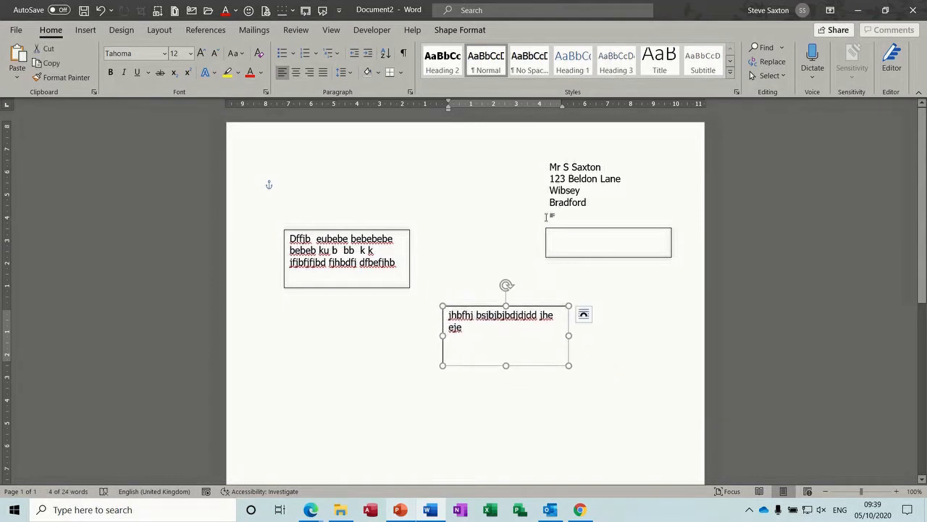
Step: Clear all text from the linked boxes and close the document without saving
key("ctrl+a")
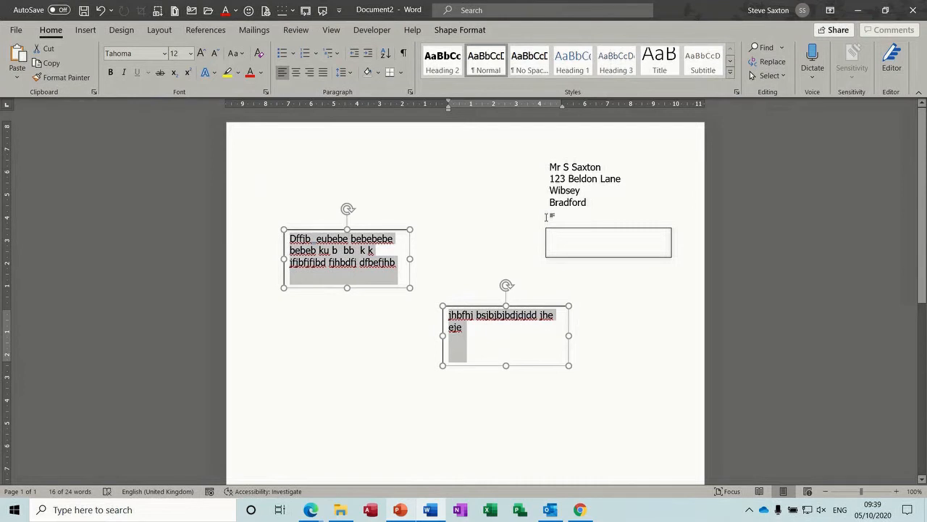
key("Delete")
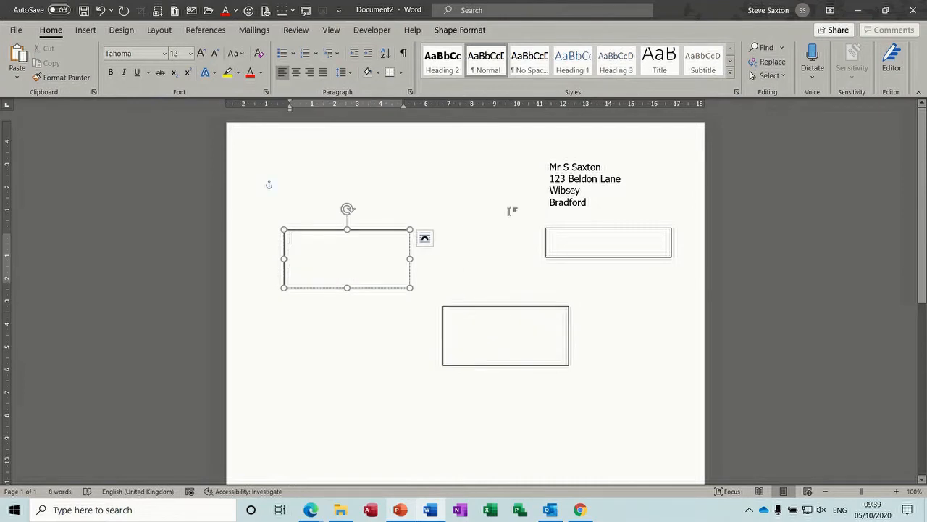
key("ctrl+w")
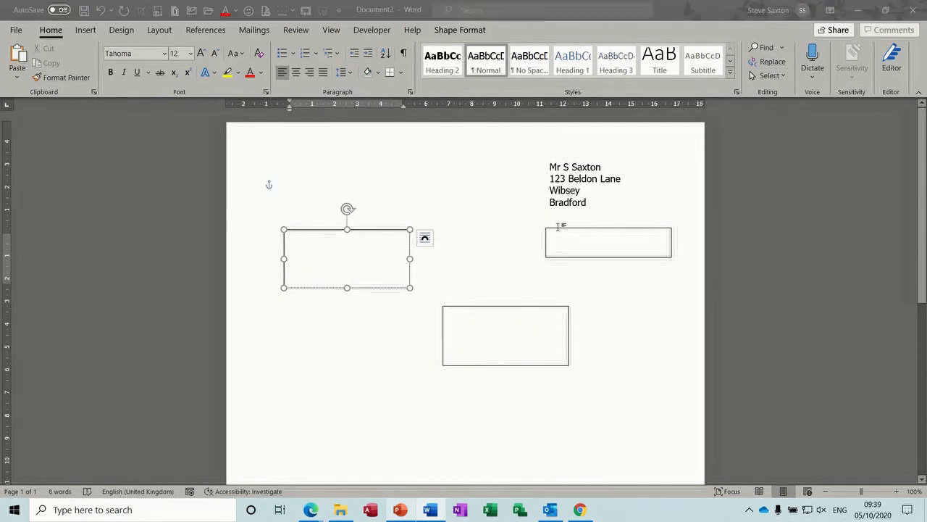
left_click(512, 321)
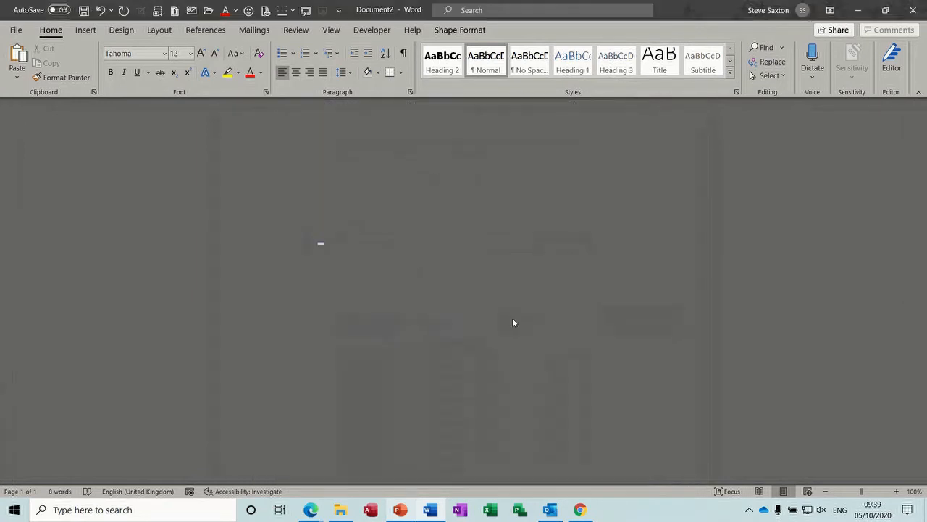
Step: Start a new blank document and insert a three-column, one-row table
key("ctrl+n")
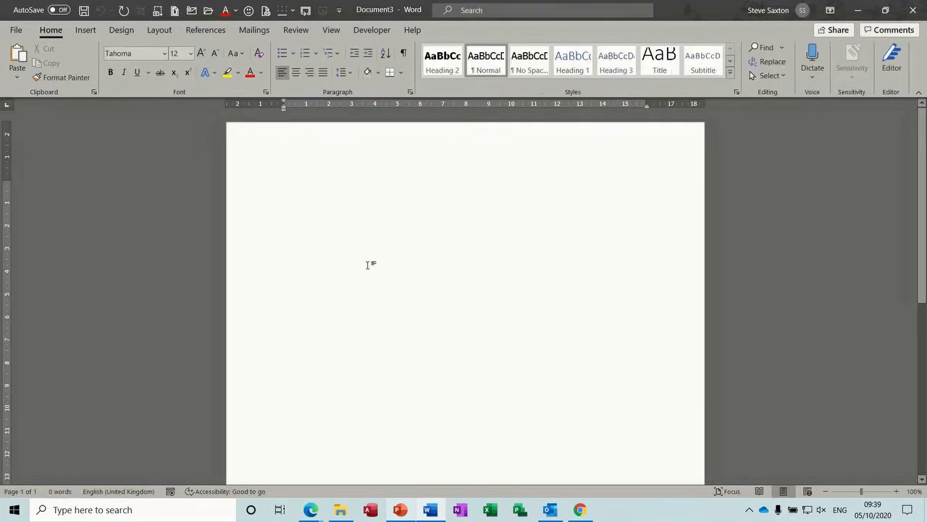
left_click(86, 30)
left_click(89, 75)
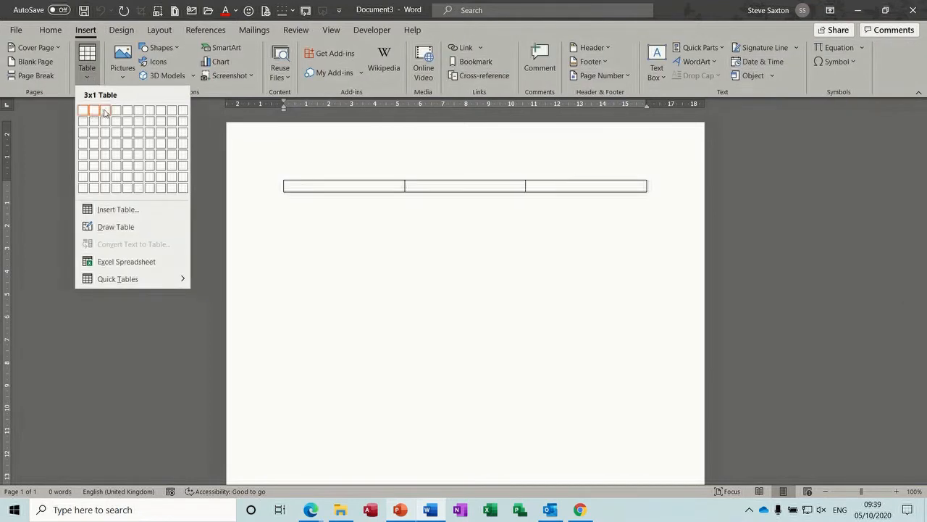
left_click(105, 112)
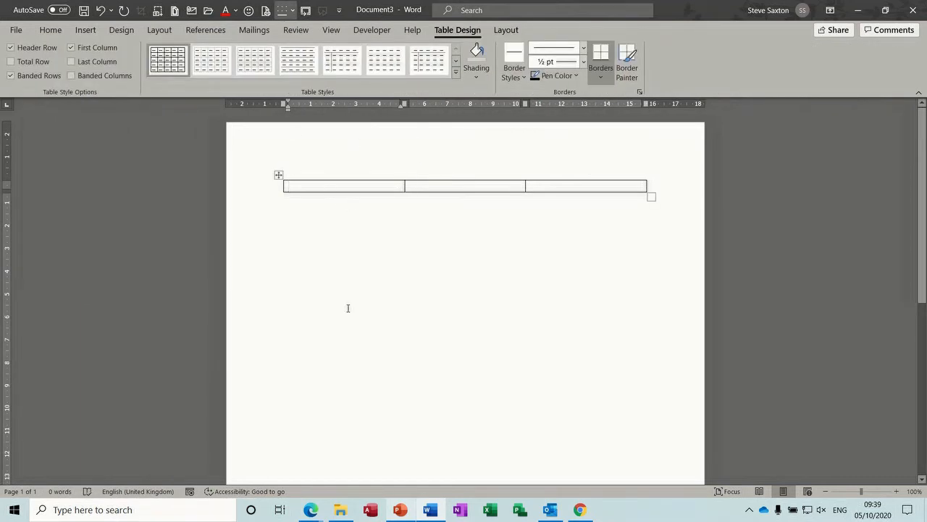
Step: Fill each of the three cells with placeholder text and add an empty row below
type("Ff jb webwefjbwe fjh")
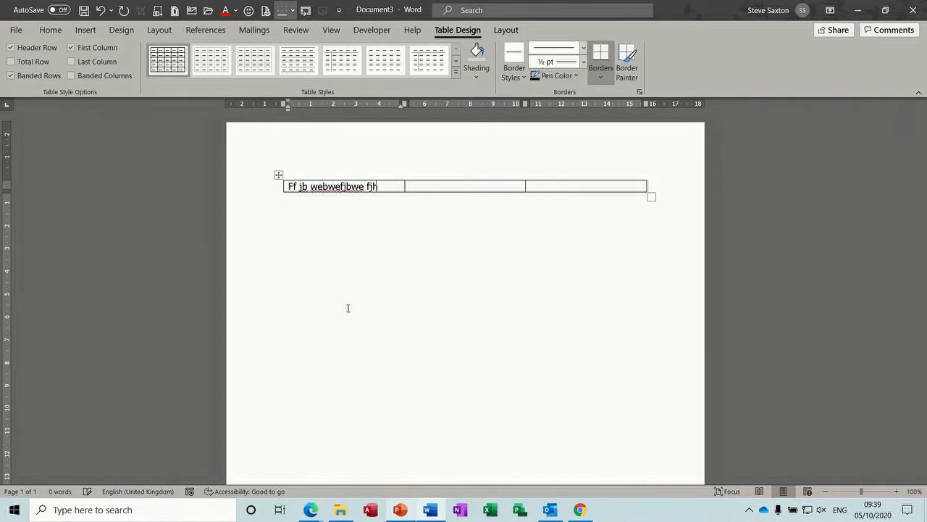
type("bwf jbwf jwefjbwe fjbwefjhwe fjwb efjwef jwwewefw")
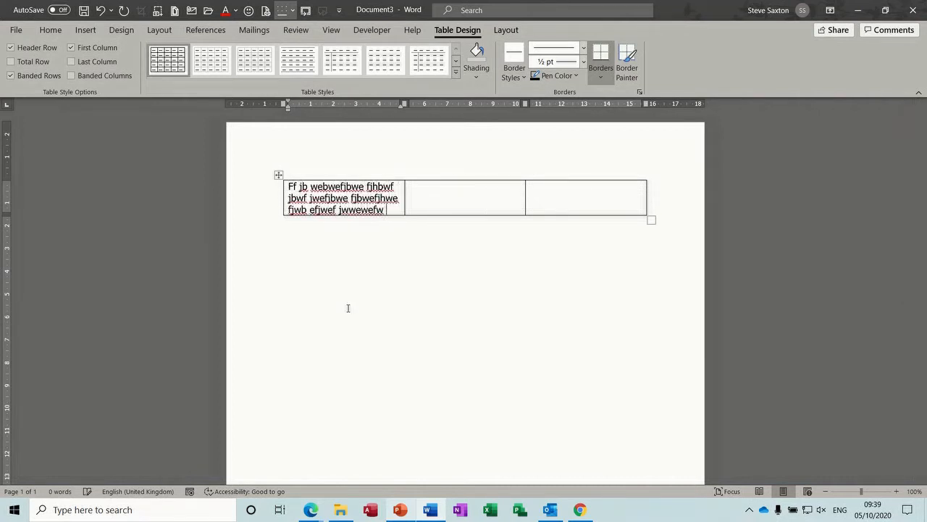
left_click(429, 196)
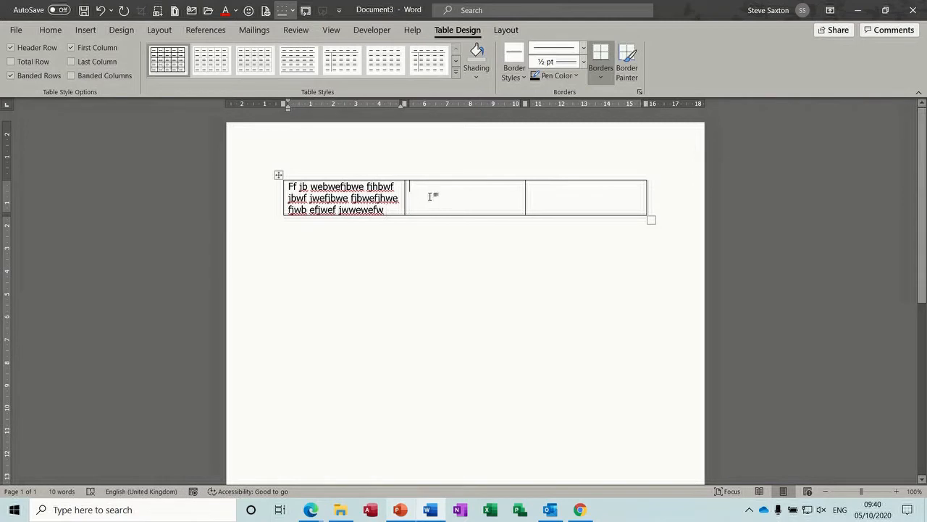
type("Weeifuhwefue b rb b fjbefb")
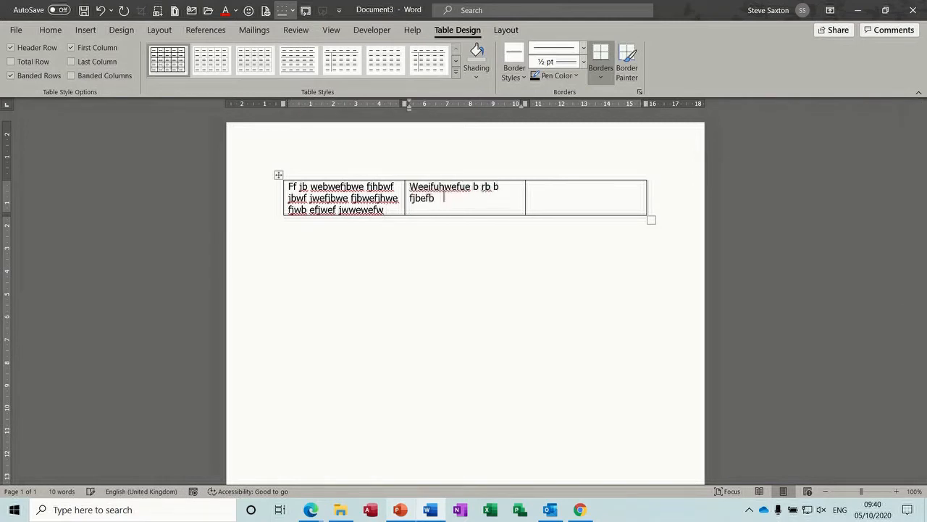
type("j fje fbj bfjb fjbf j")
left_click(565, 194)
type("Effb fb j rjb")
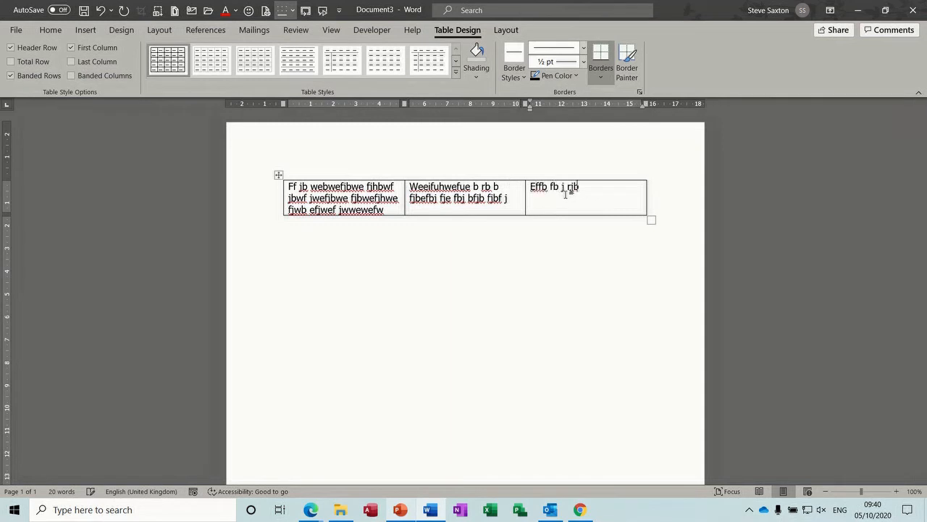
type("fbj brb jb fbfbjhfbejbjbfjbjbj")
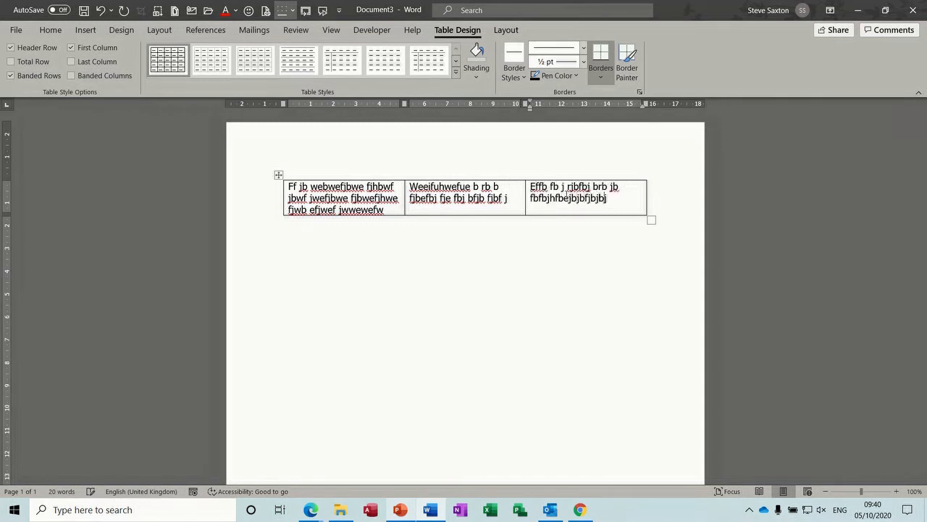
type("bjfbfbjfbfjfbfbf")
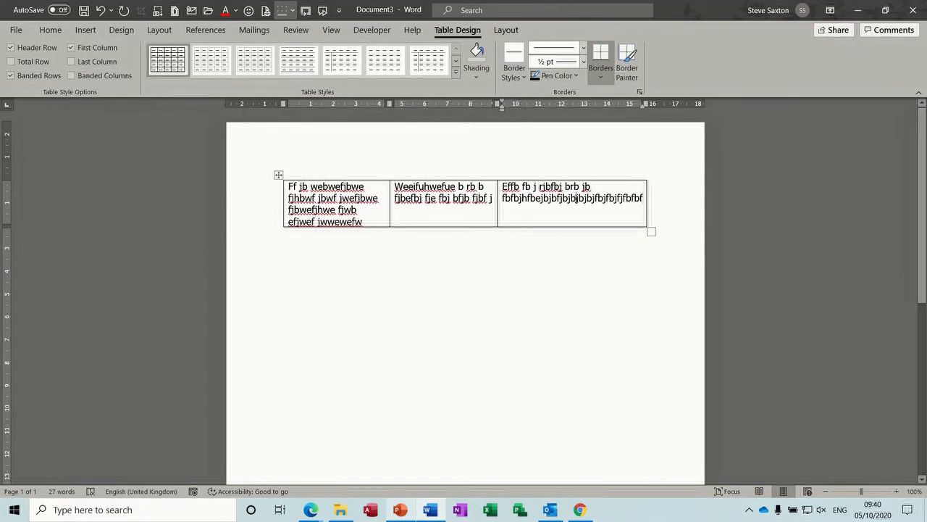
left_click(578, 197)
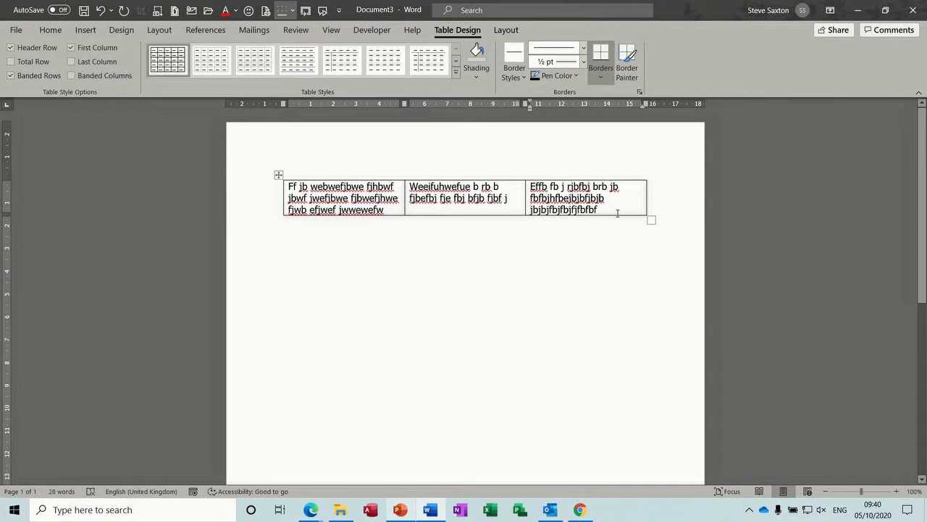
key("Tab")
key("Tab")
key("Tab")
key("Tab")
key("Tab")
key("Tab")
key("Tab")
key("Tab")
key("Tab")
key("Tab")
key("Tab")
key("Tab")
key("Tab")
key("Tab")
key("Tab")
key("Tab")
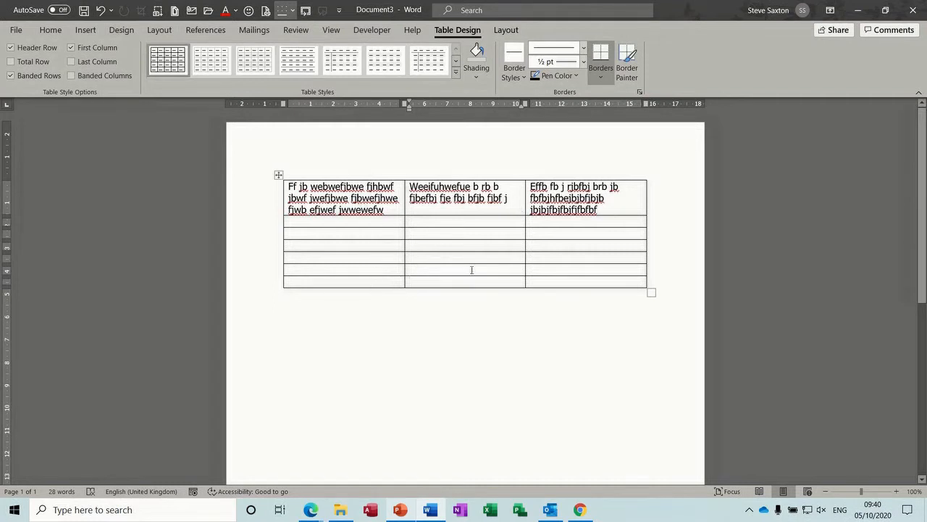
left_click(279, 176)
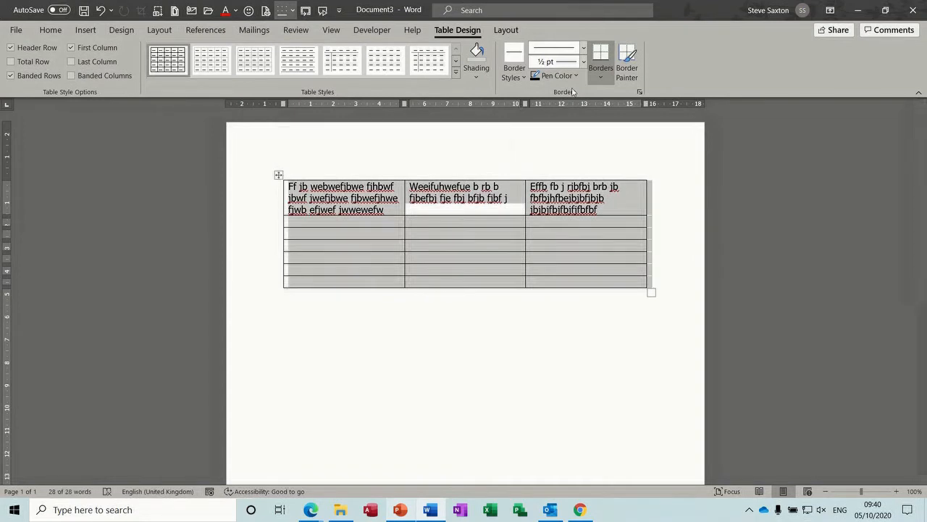
left_click(601, 81)
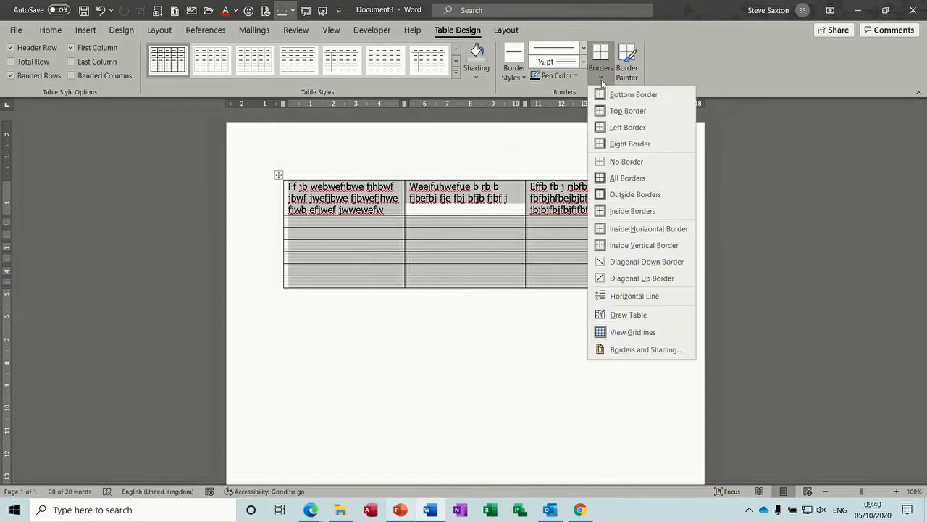
left_click(632, 169)
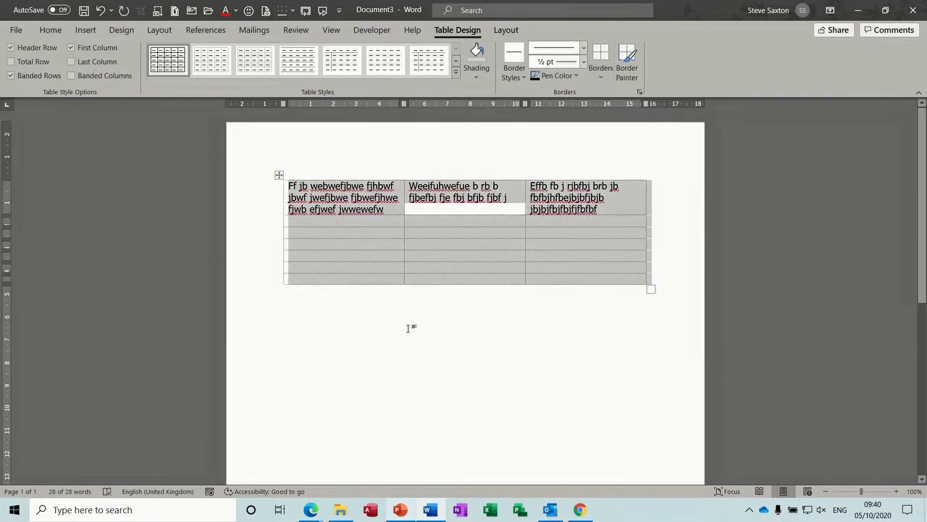
left_click(407, 327)
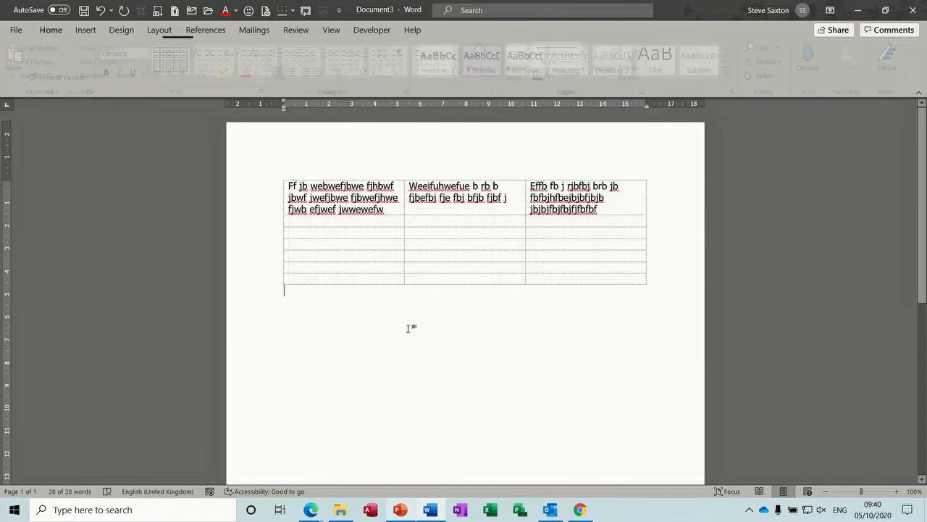
left_click(427, 232)
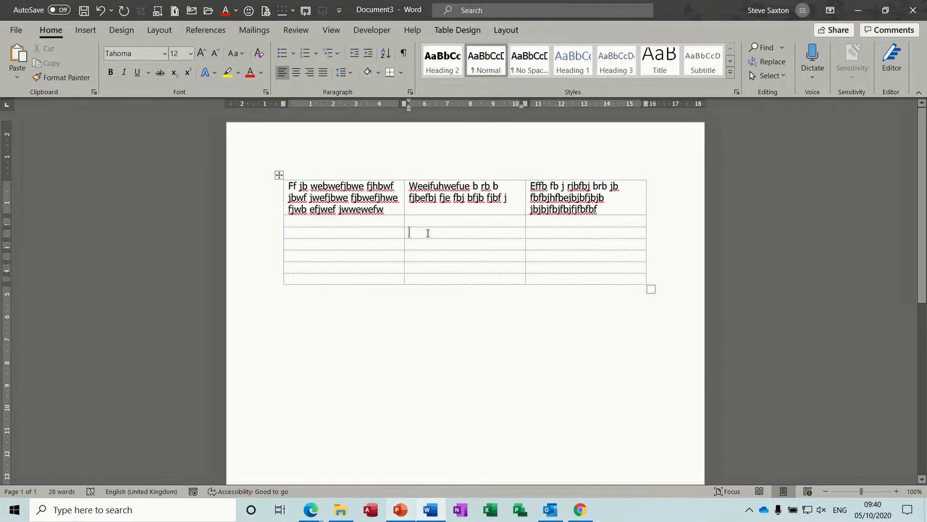
left_click(505, 30)
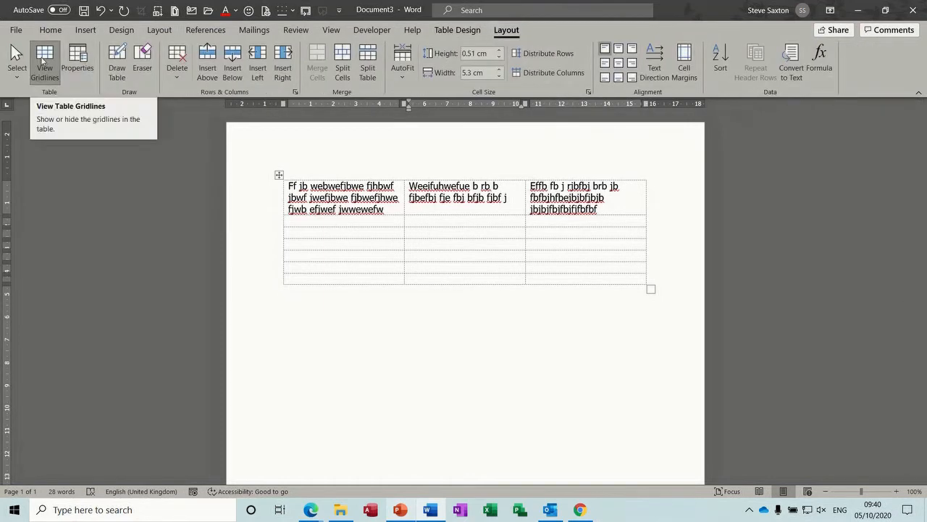
left_click(41, 57)
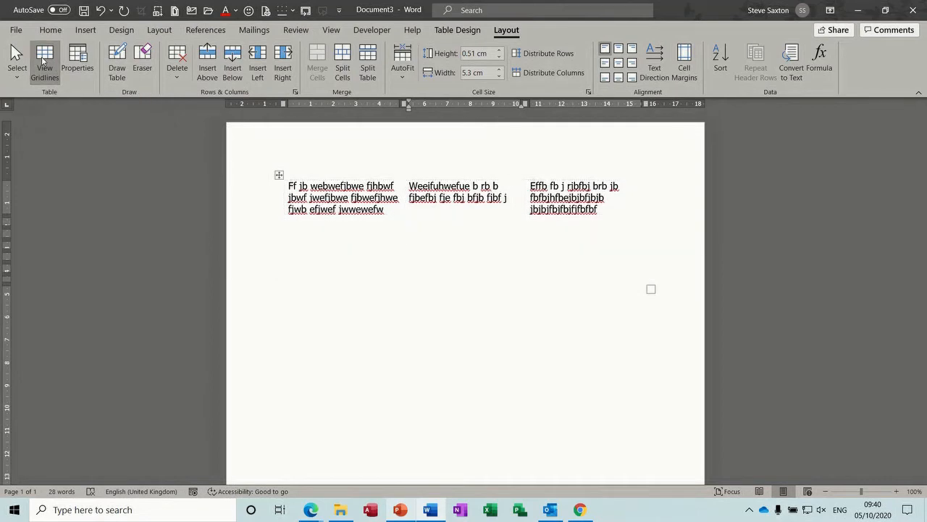
left_click(373, 352)
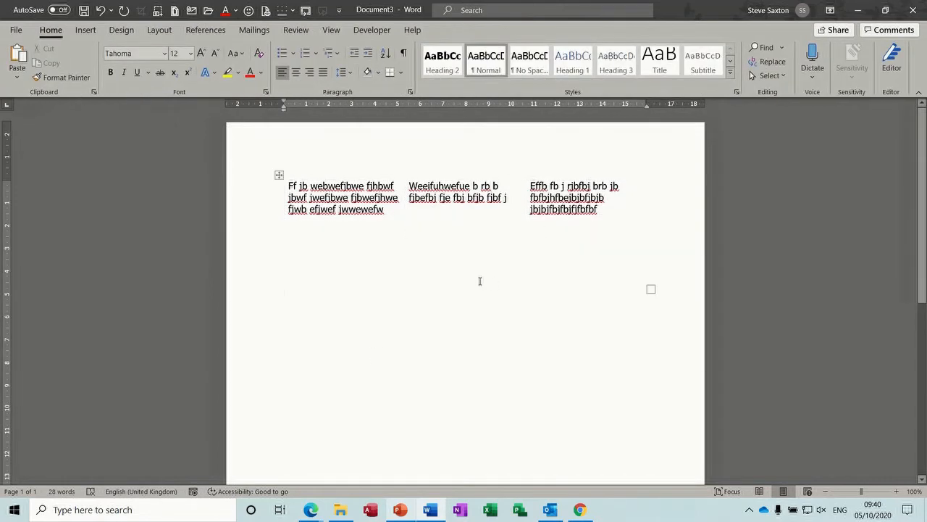
left_click(502, 205)
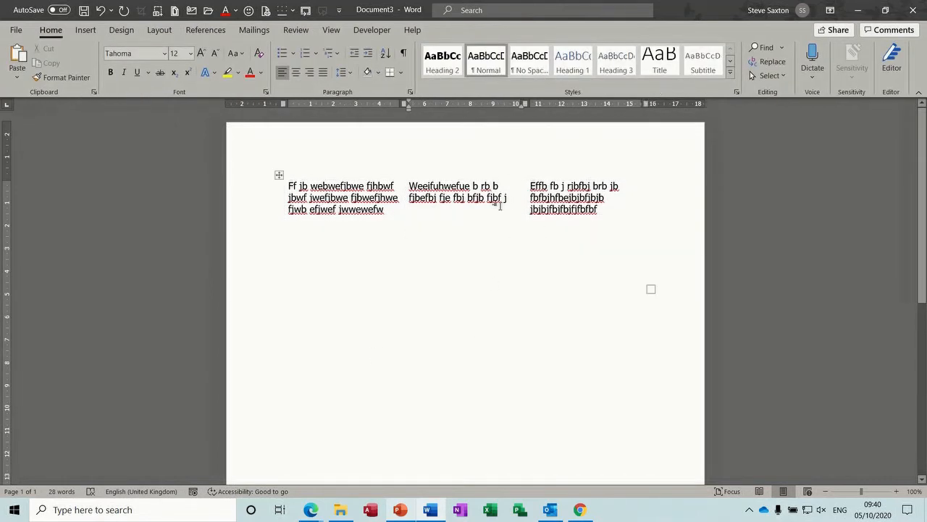
left_click(475, 408)
left_click(459, 260)
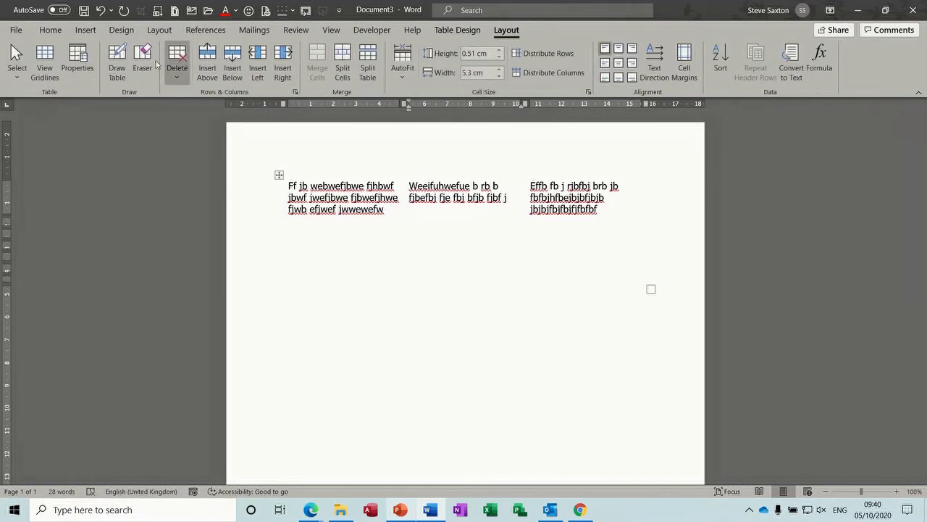
left_click(45, 55)
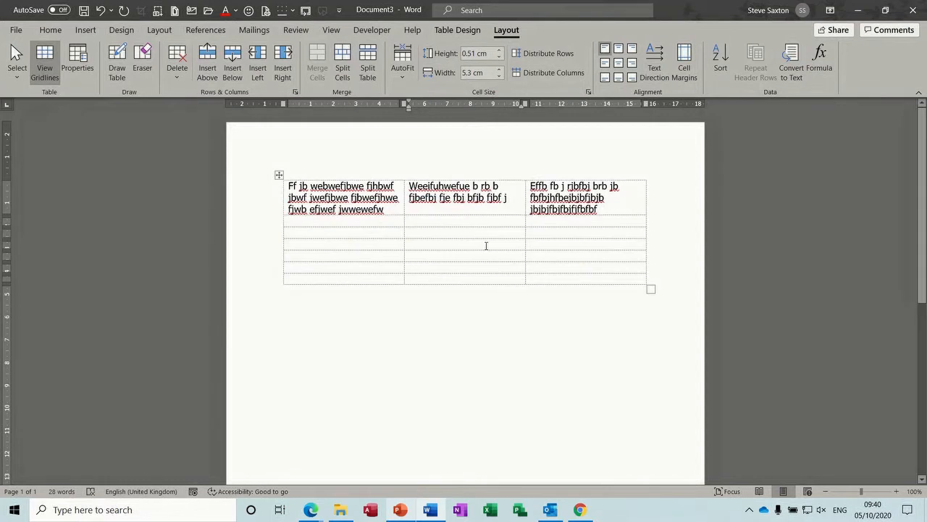
left_click(663, 308)
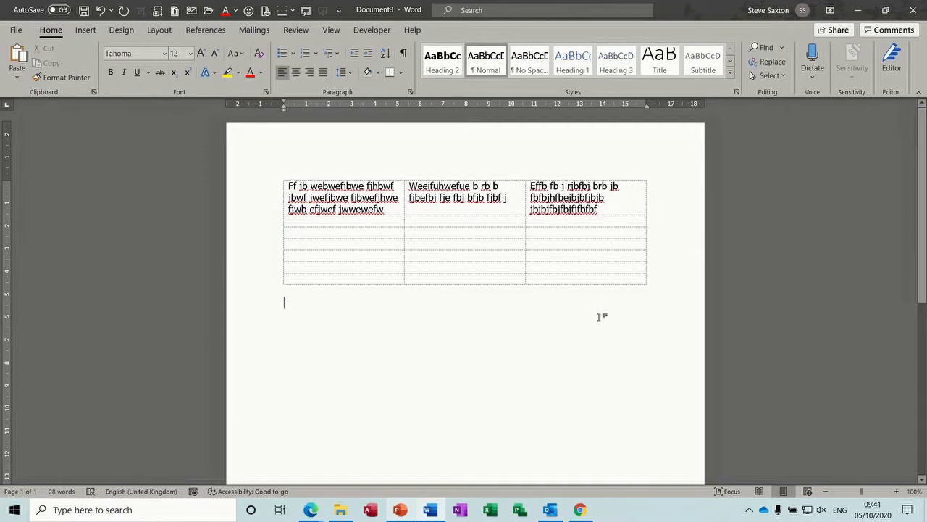
Step: Insert a 3x1 table with the sender's name in cell one and the recipient's in cell three
left_click(85, 32)
left_click(86, 78)
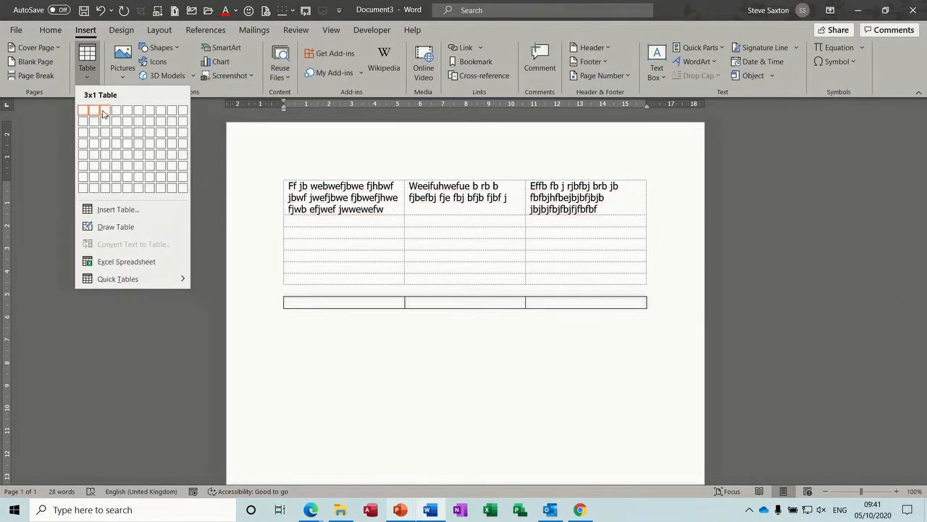
left_click(104, 112)
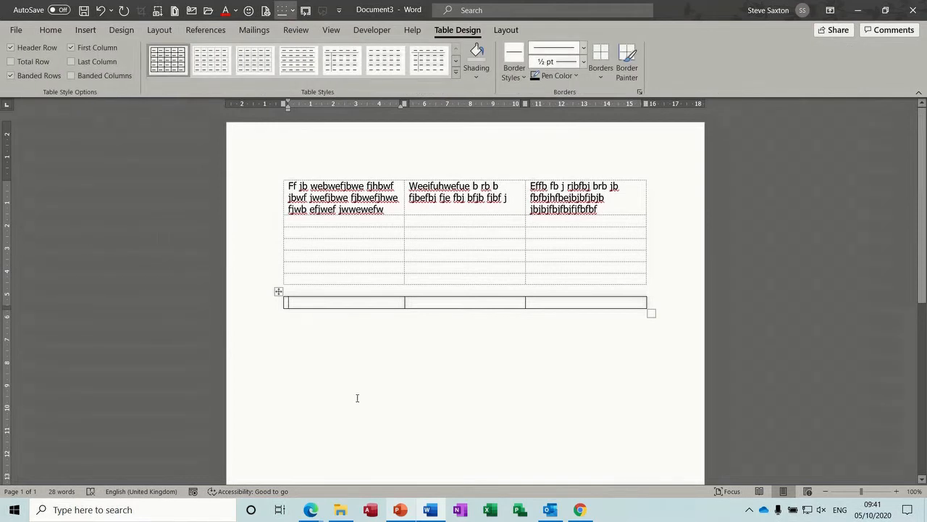
type("Mr S")
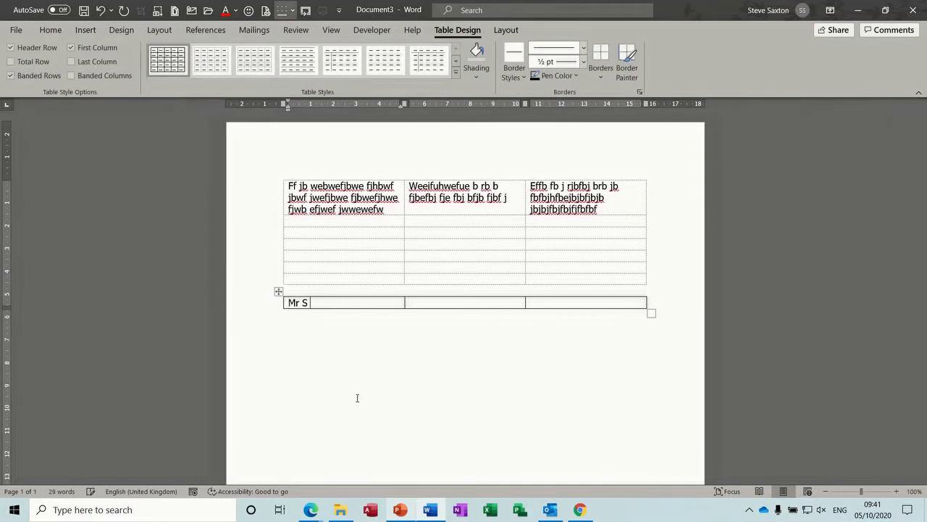
type(" Saxton")
key("Tab")
key("Tab")
type("Mr B Green")
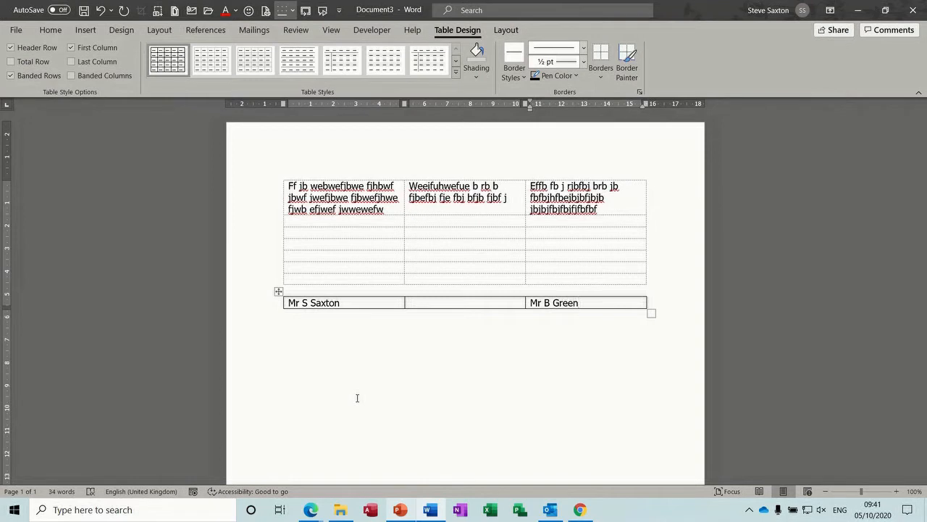
Step: Add the sender's and recipient's street lines beneath their names
left_click(347, 304)
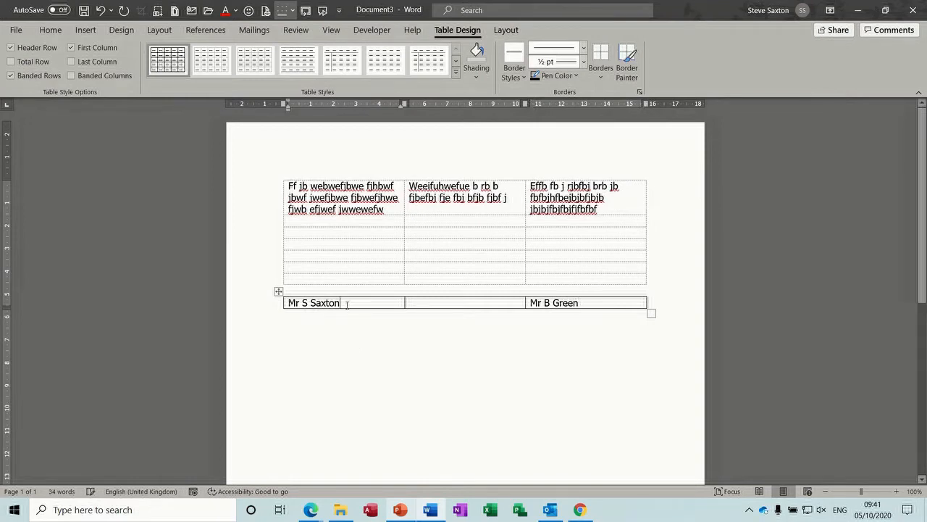
key("Return")
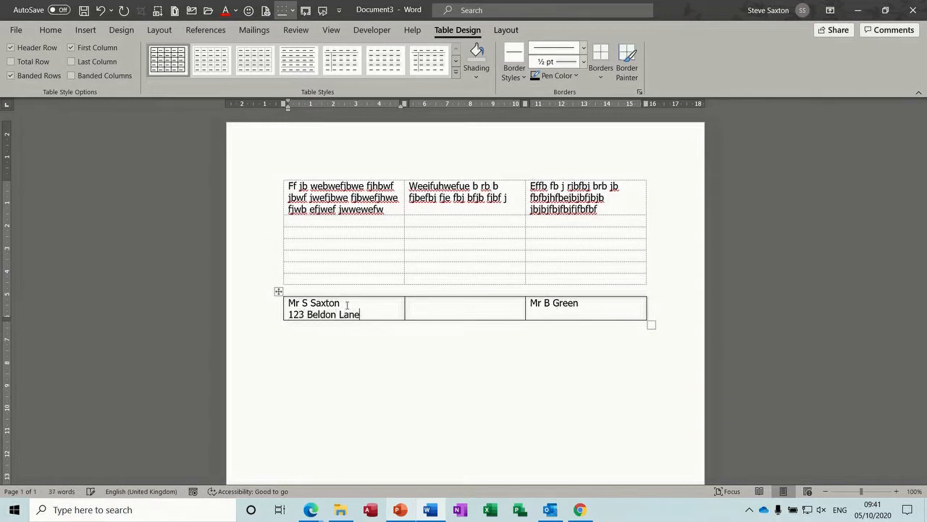
key("Tab")
key("Tab")
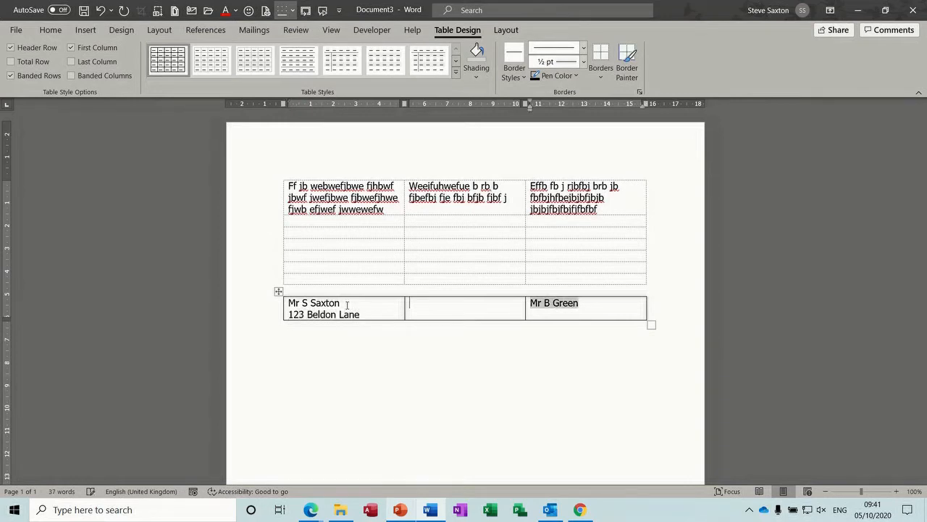
left_click(539, 310)
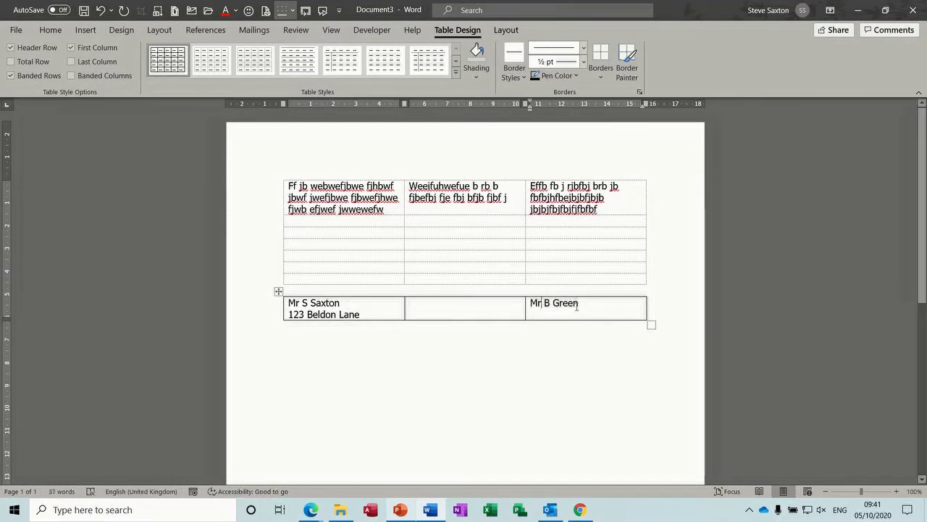
key("Return")
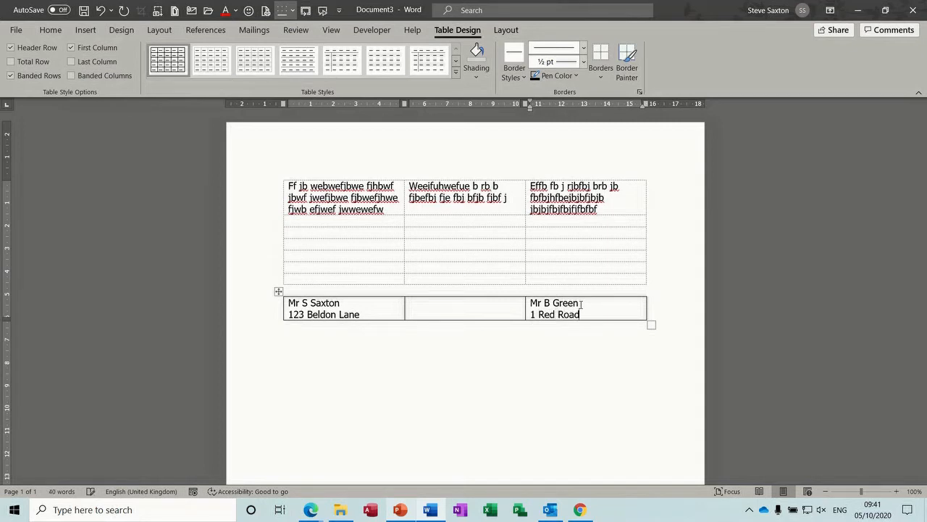
left_click(449, 307)
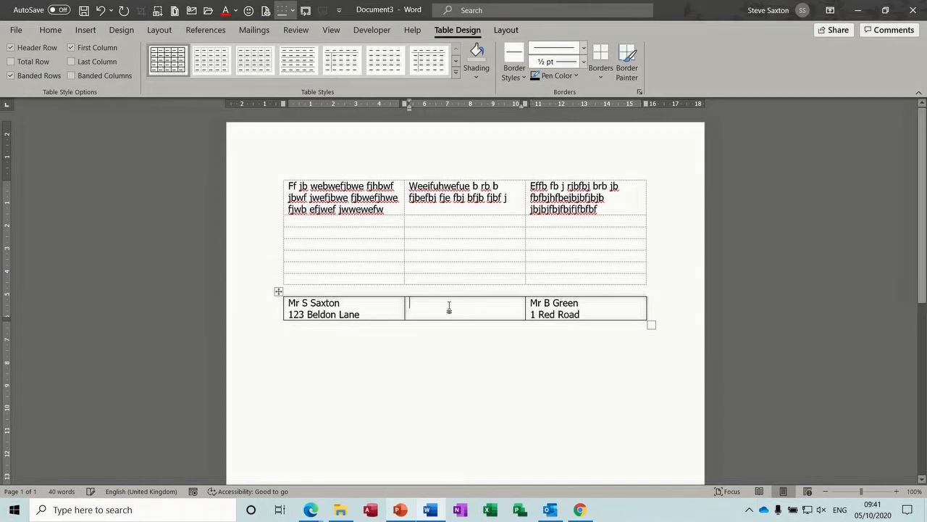
Step: Set the address table to No Border and confirm in print preview that no lines print
left_click(278, 292)
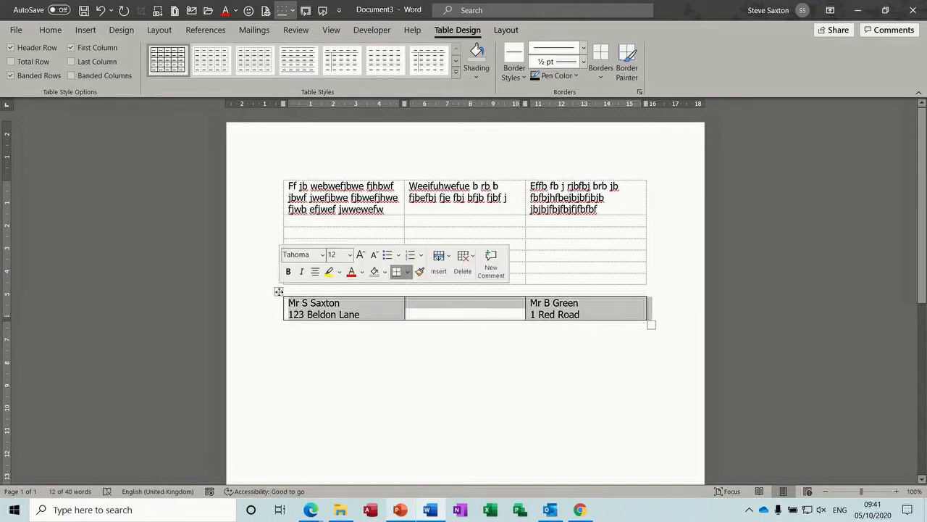
left_click(601, 80)
left_click(611, 161)
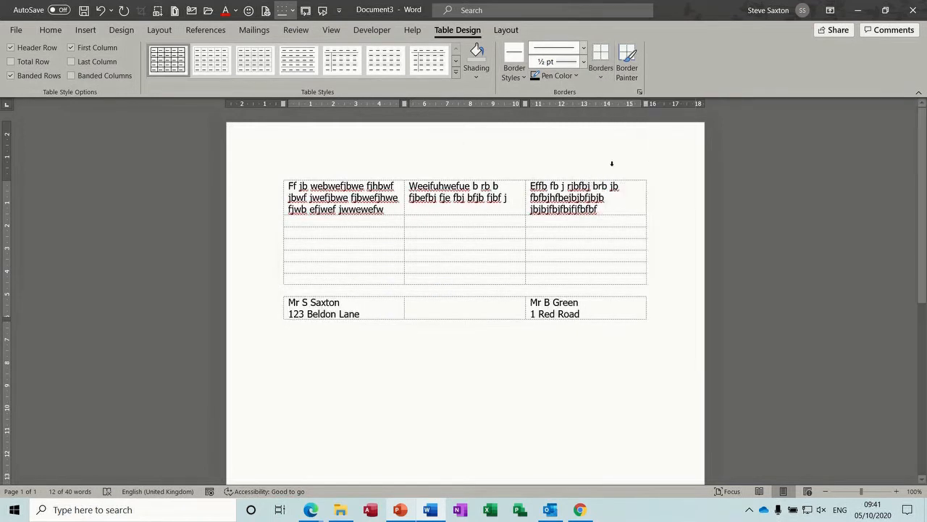
left_click(393, 362)
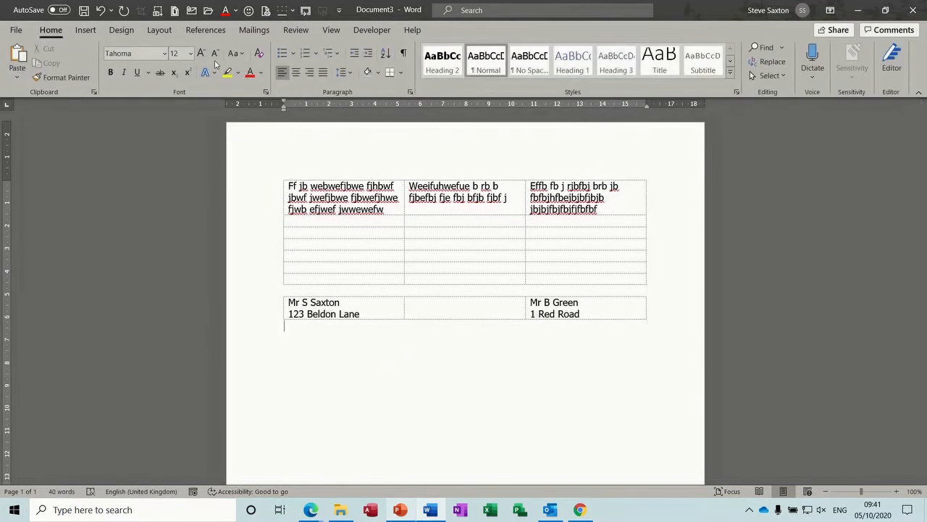
key("ctrl+p")
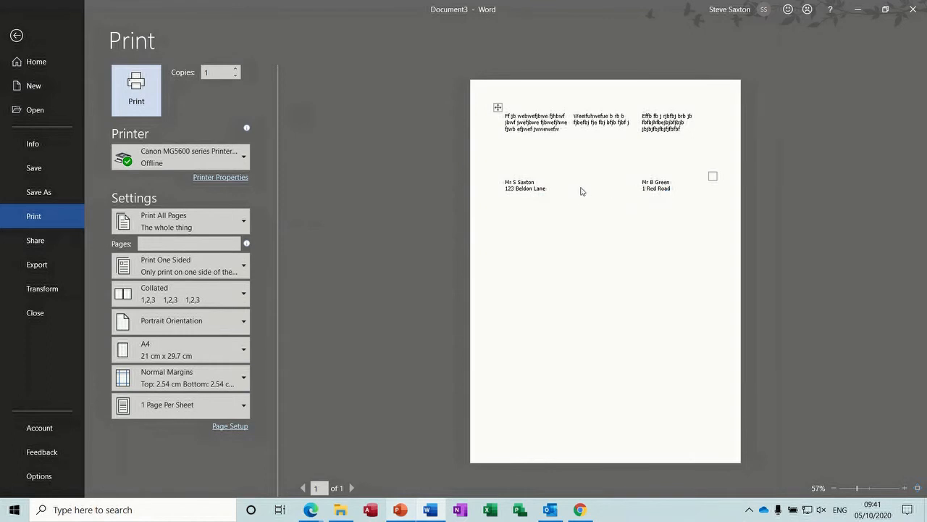
left_click(16, 35)
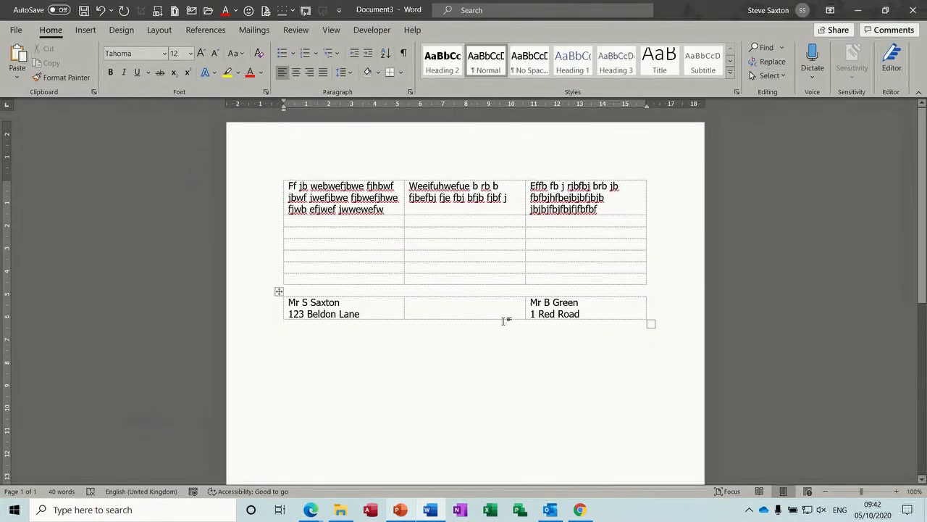
Step: Drag the recipient cell's left border right to push the address over, then close the document
left_click(344, 313)
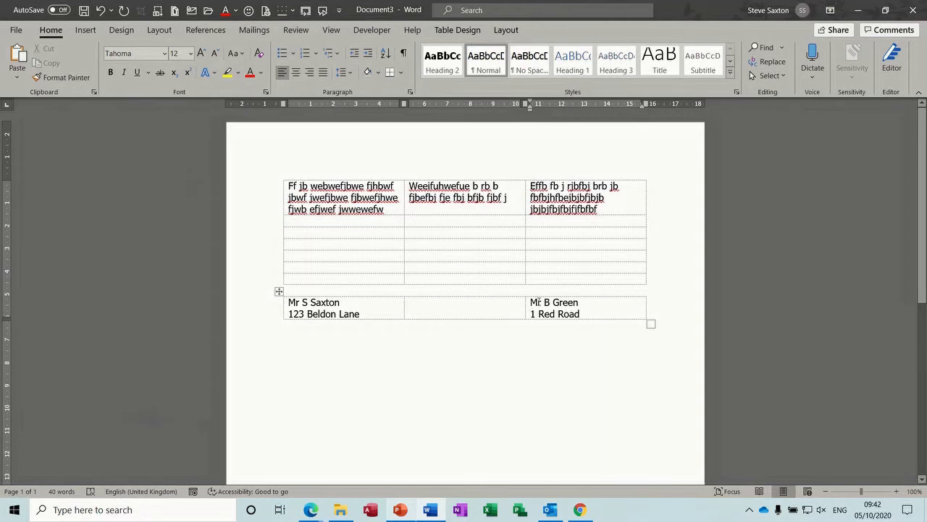
left_click(524, 305)
left_click_drag(524, 304, 546, 305)
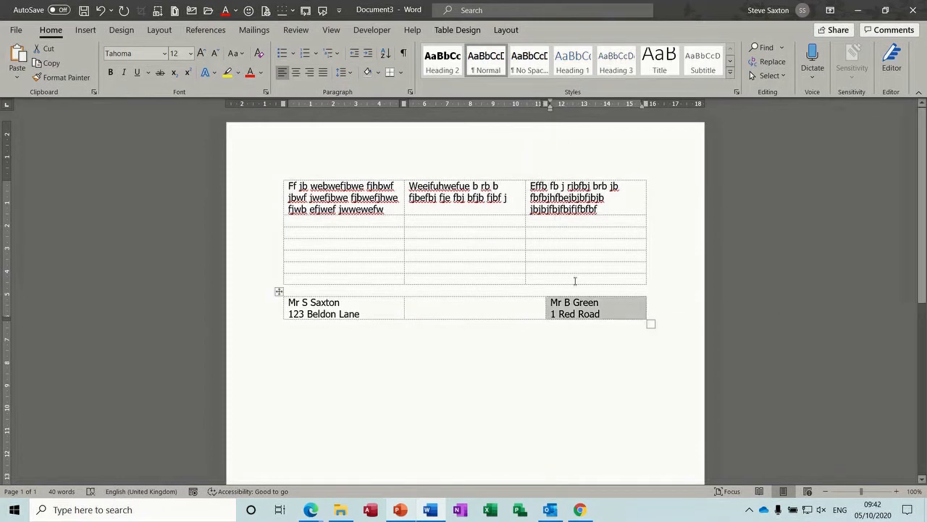
left_click(511, 308)
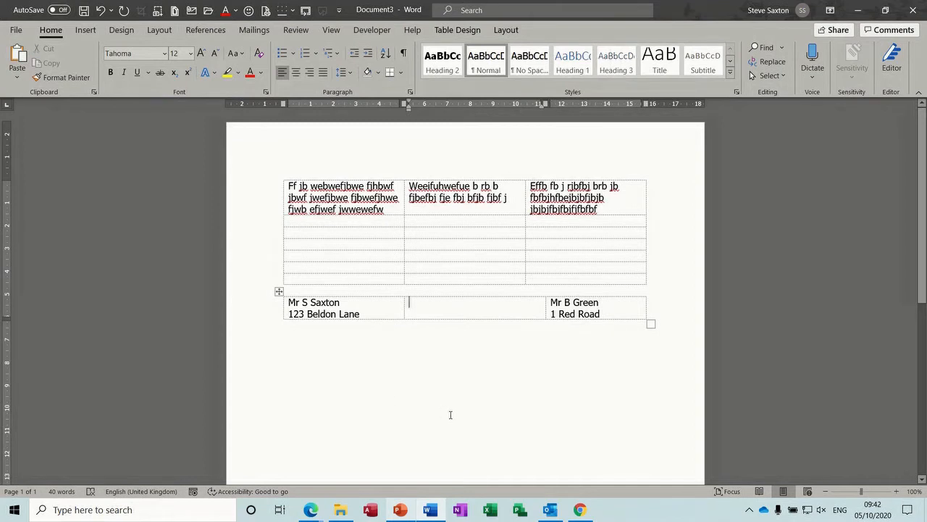
key("alt+F4")
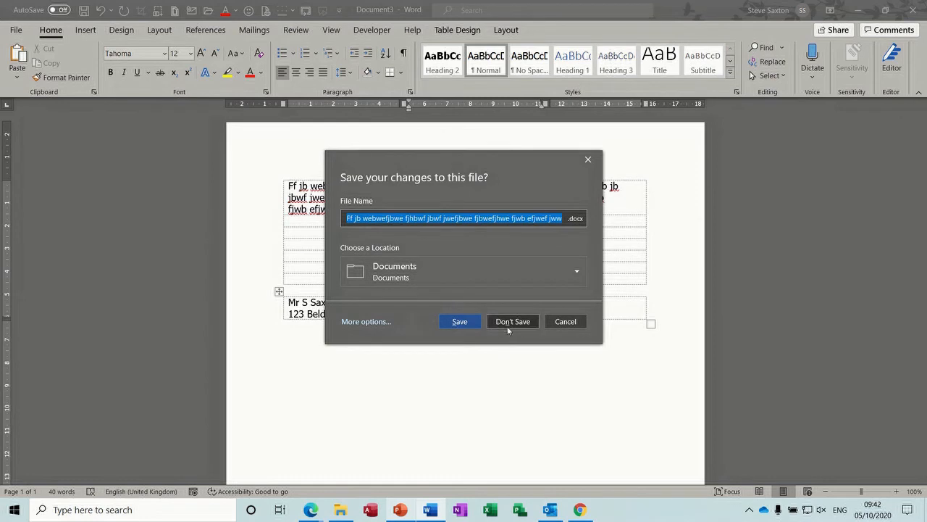
Step: Discard changes, start a new document and indent the first line toward the right margin
left_click(510, 321)
key("ctrl+n")
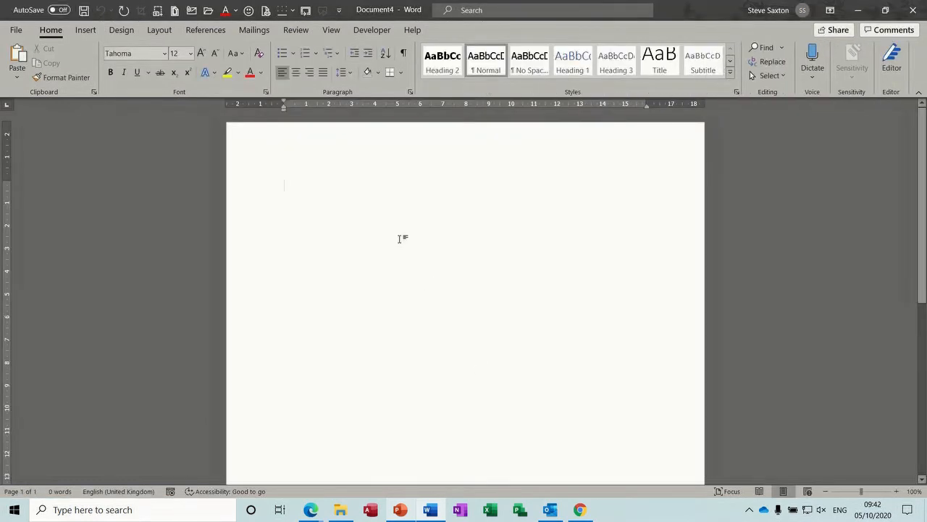
left_click_drag(284, 109, 534, 117)
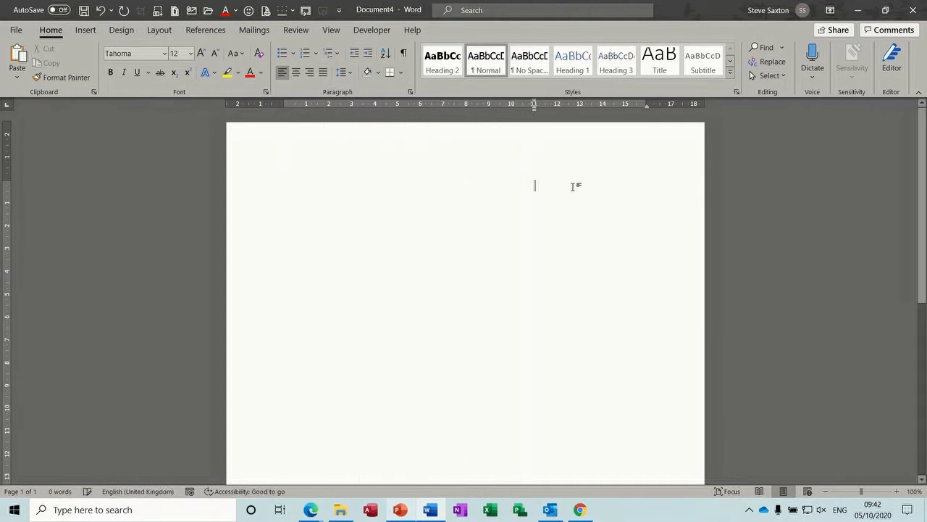
Step: Type the sender's four-line name and address, then return the next line's indent to the margin
type("Mr ")
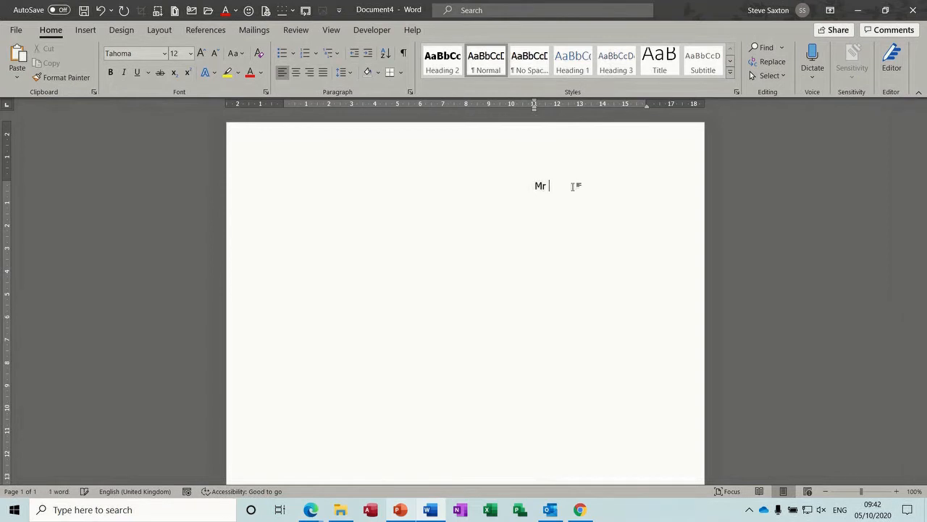
type("S Saxton")
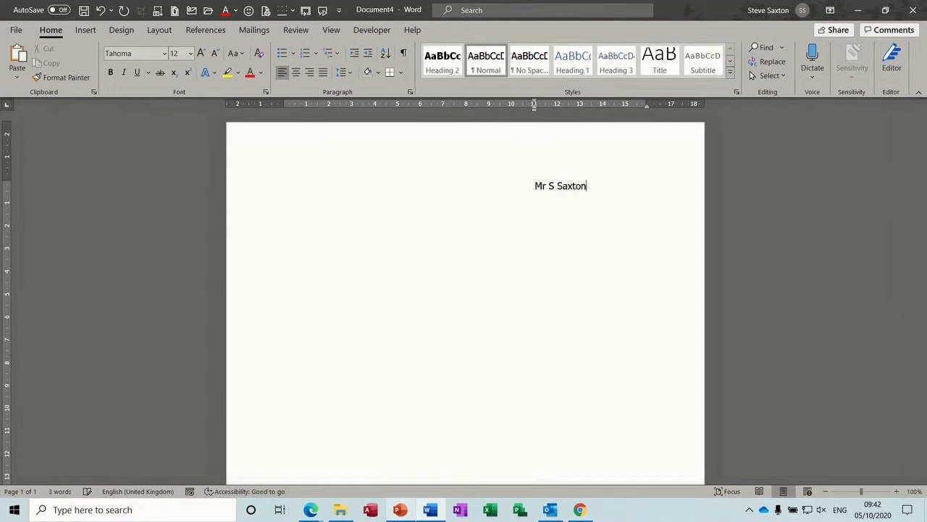
key("Return")
key("Return")
type("W")
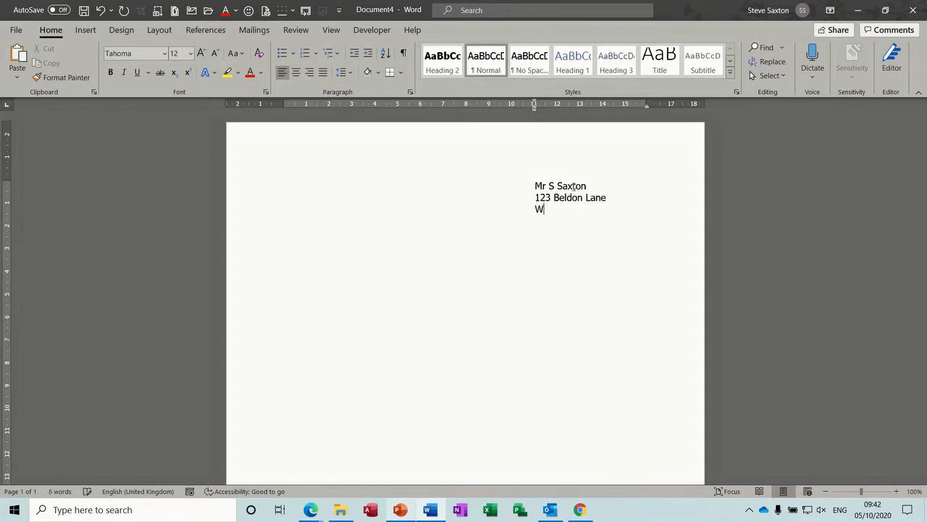
type("ibsey")
key("Return")
type("Bradford")
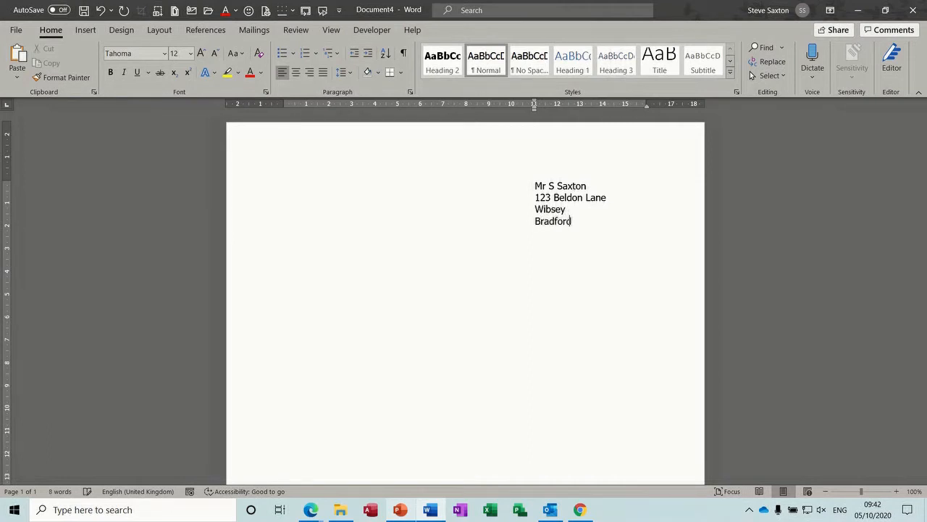
key("Return")
left_click_drag(534, 108, 284, 102)
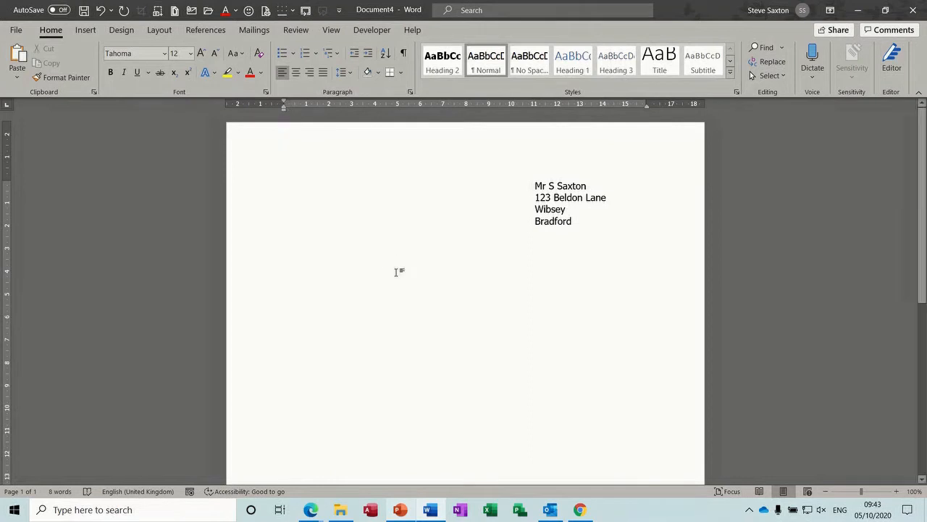
Step: Type the greeting 'Dear Sir' at the left margin below the address
type("Dea")
type("S")
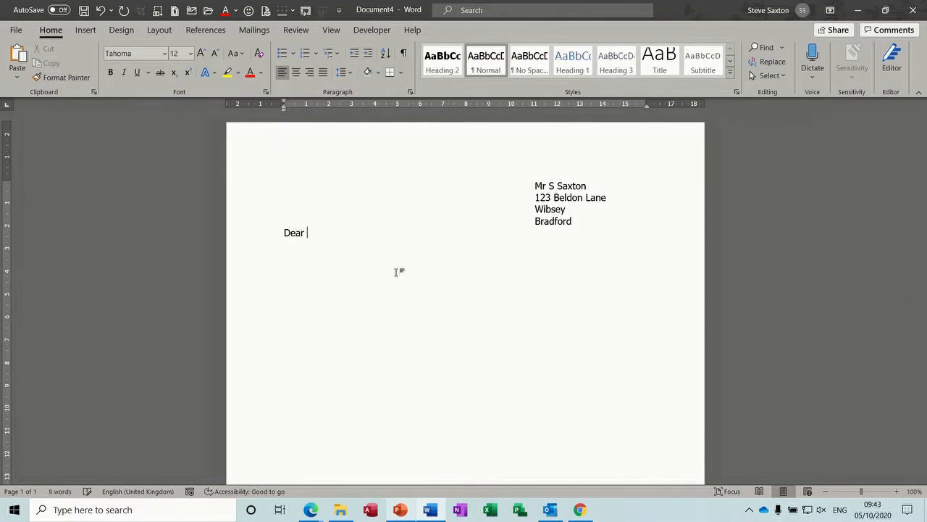
type("ir")
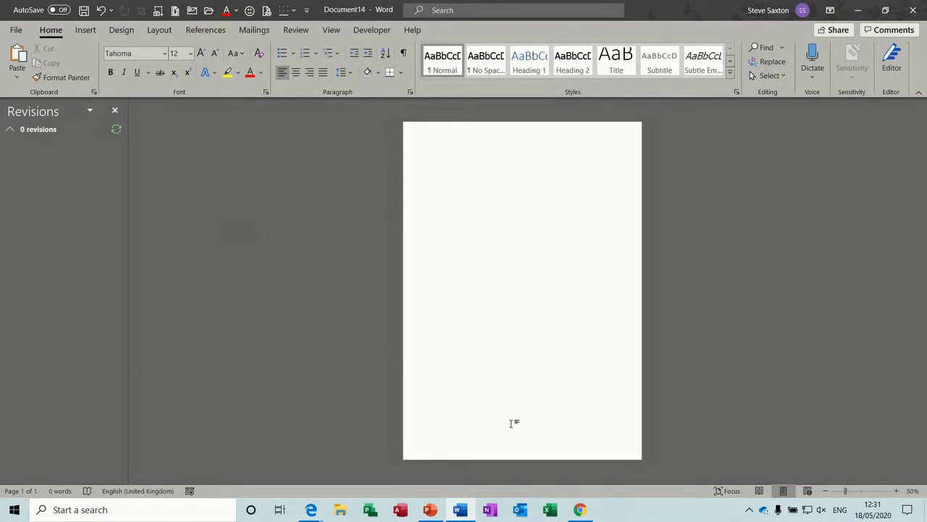
Step: In the footer, add a right-aligned Plain Number 3 page number, then delete it
double_click(566, 449)
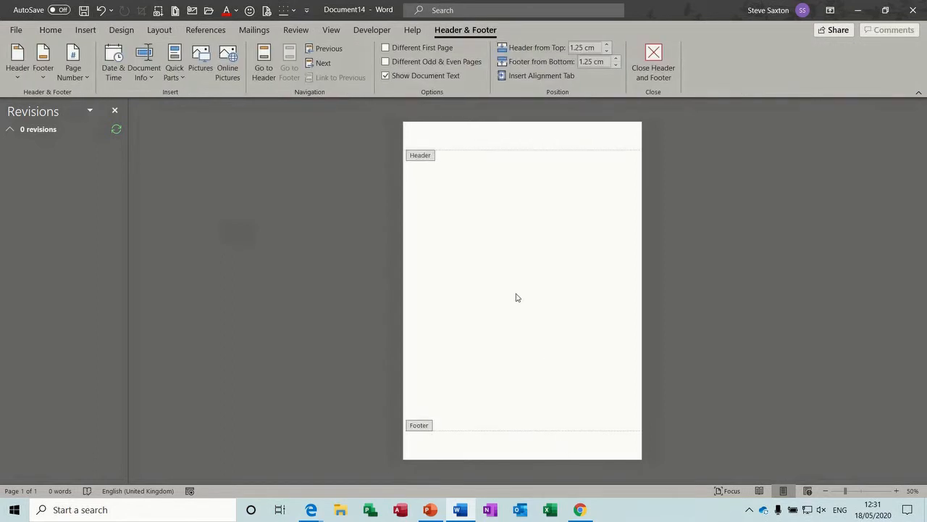
left_click(78, 73)
mouse_move(130, 112)
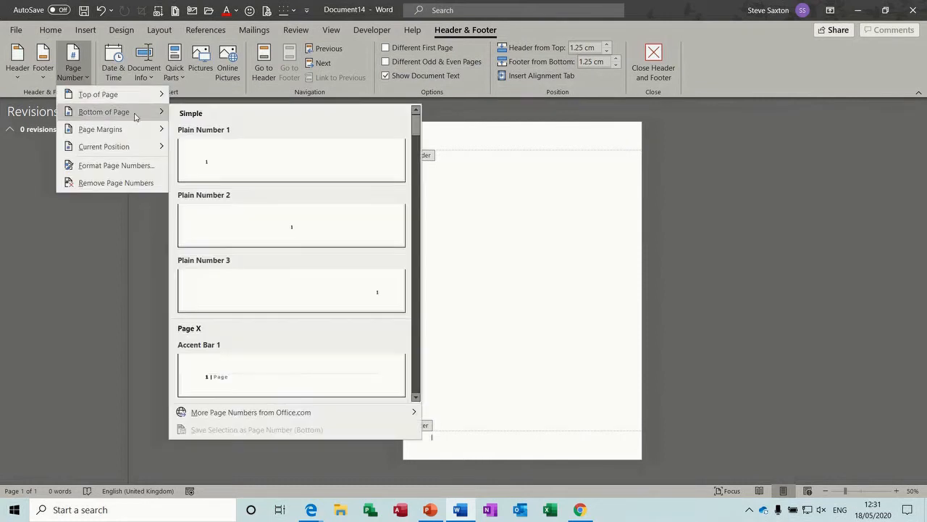
left_click(376, 288)
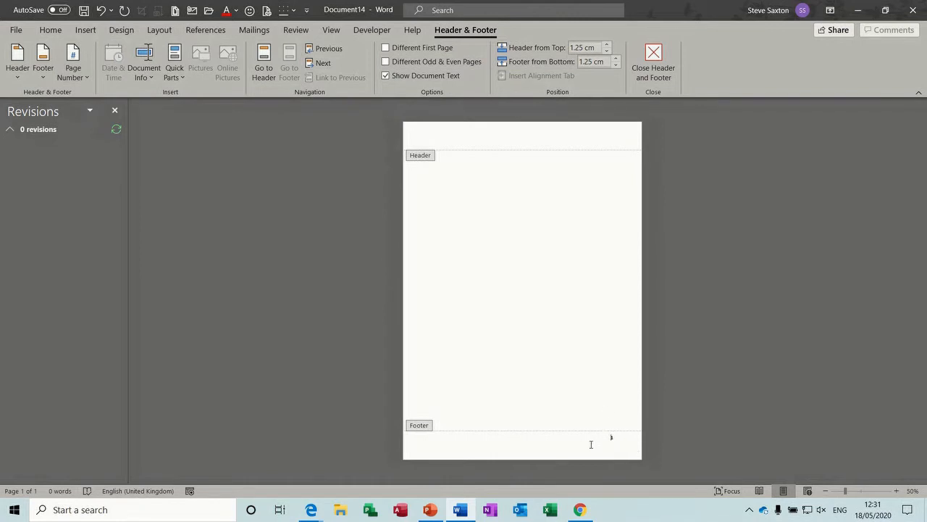
key("BackSpace")
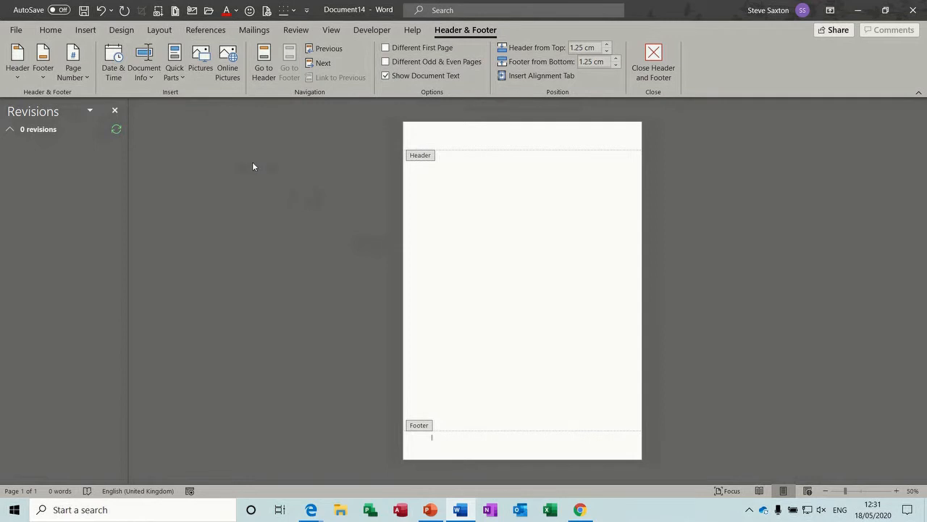
left_click(183, 79)
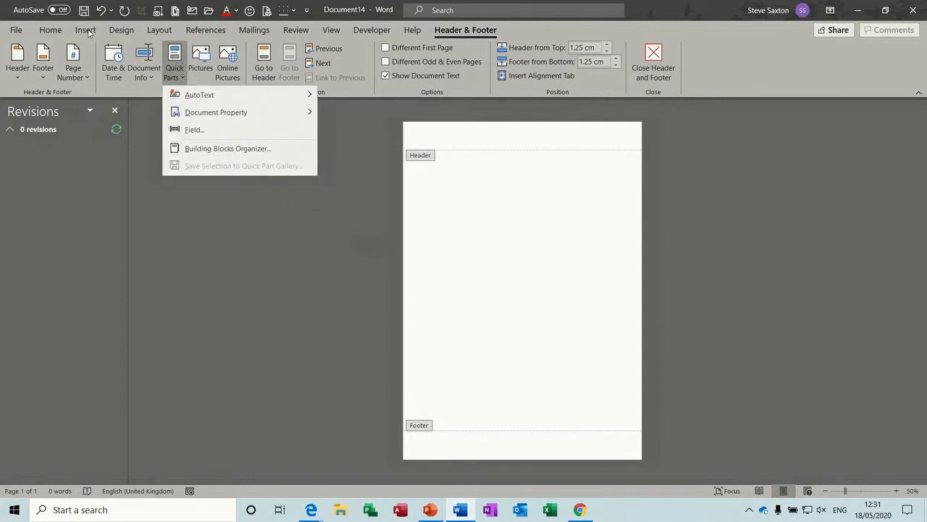
Step: Insert a Numbering > Section field in 1, 2, 3 format into the footer and tab it right
left_click(194, 130)
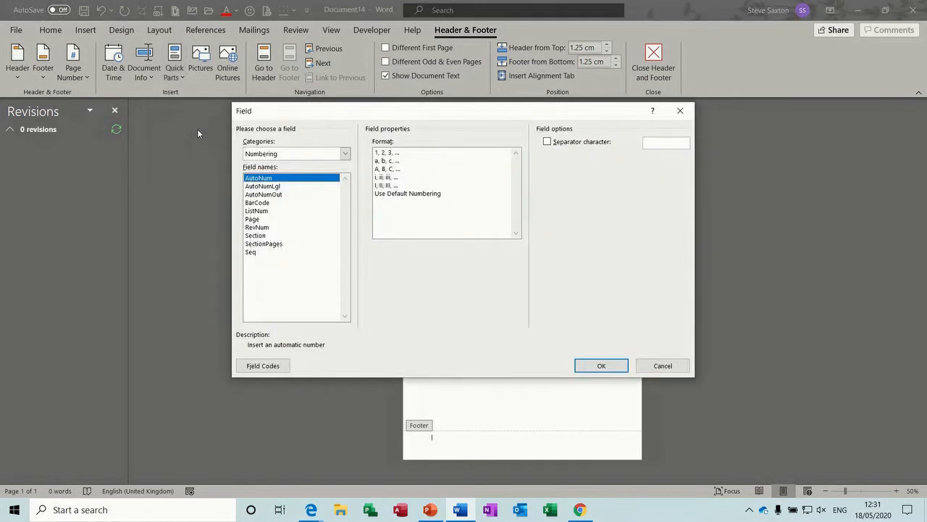
left_click(344, 153)
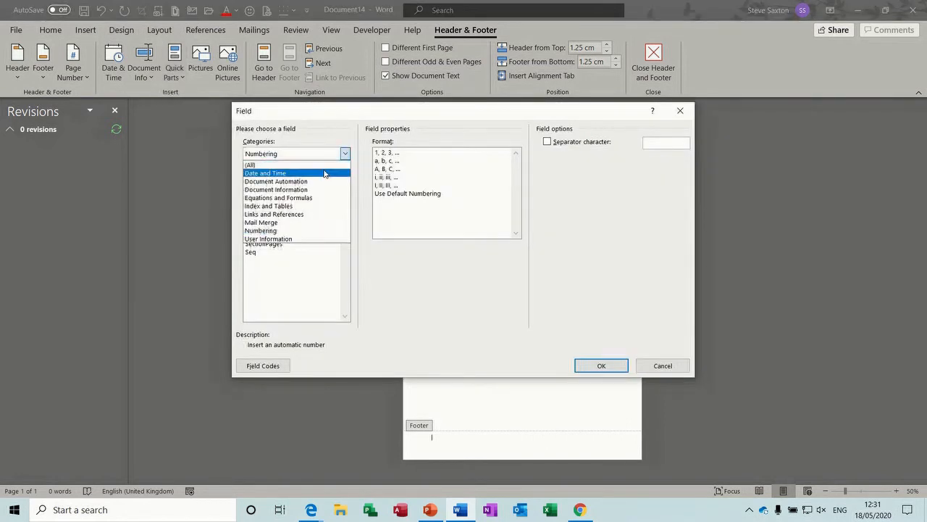
left_click(324, 166)
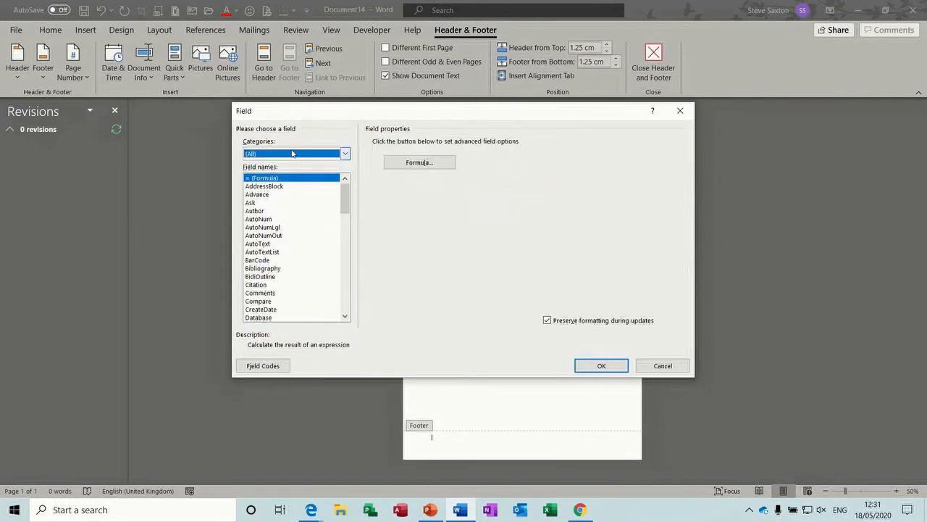
left_click(346, 156)
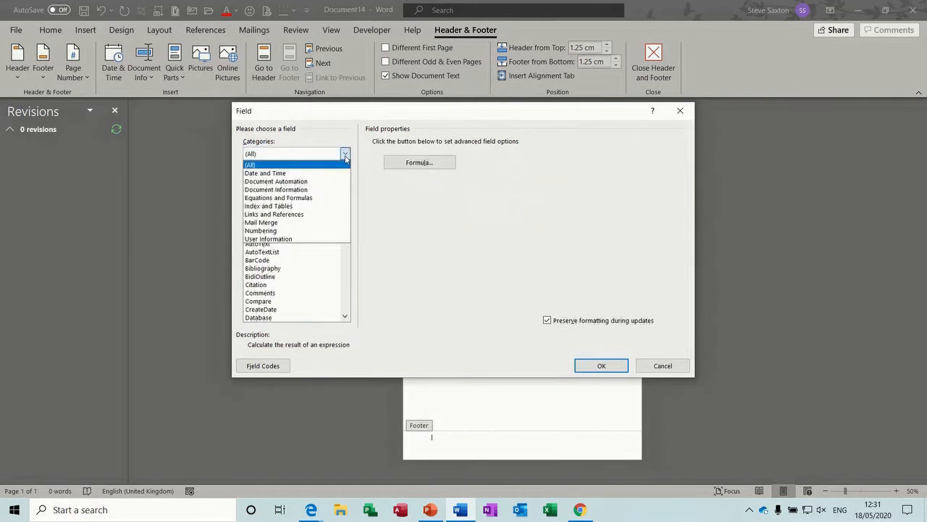
left_click(303, 230)
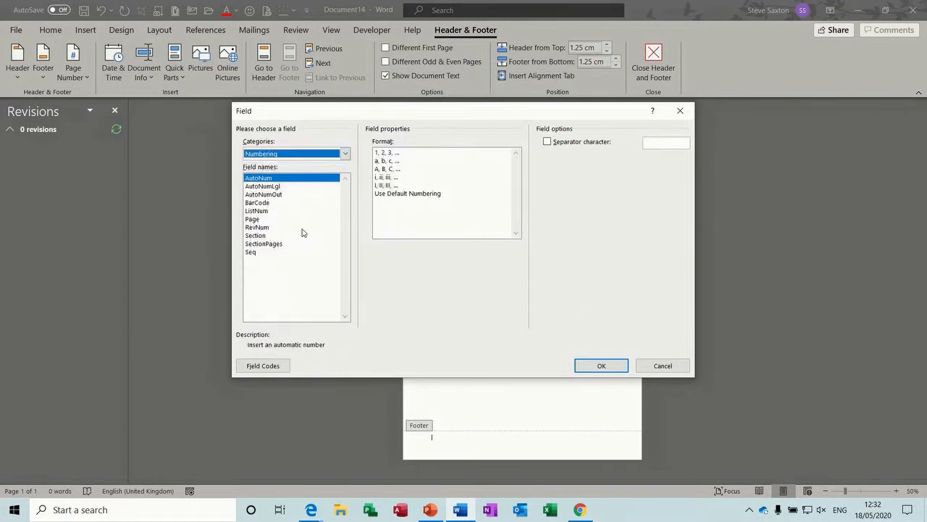
left_click(257, 238)
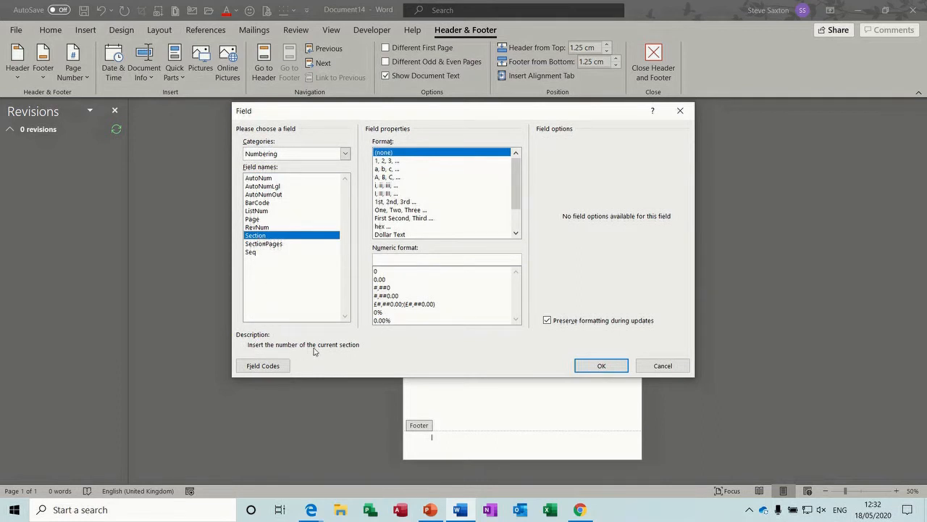
left_click(268, 245)
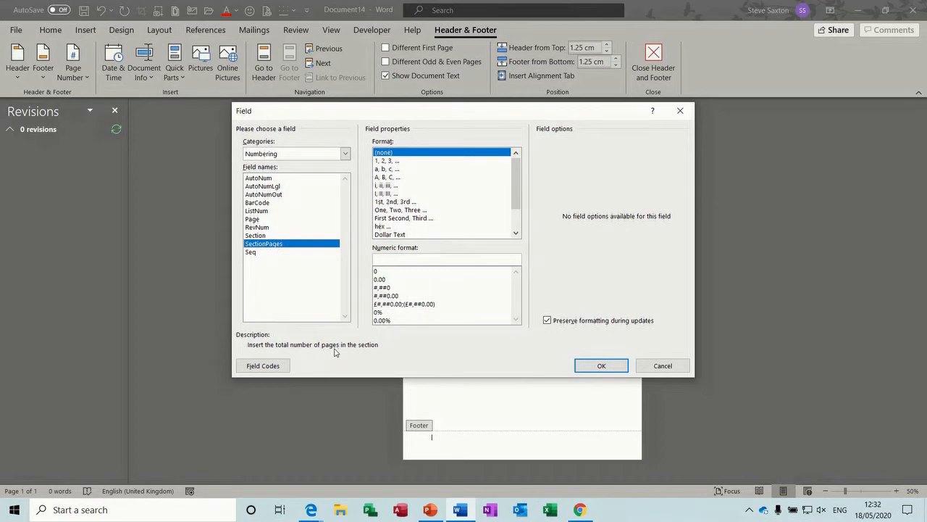
left_click(258, 238)
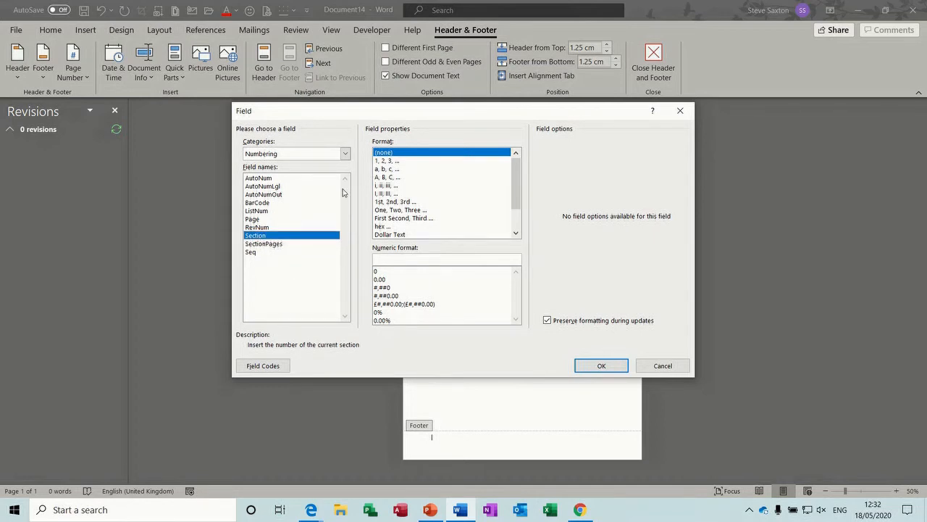
left_click(393, 161)
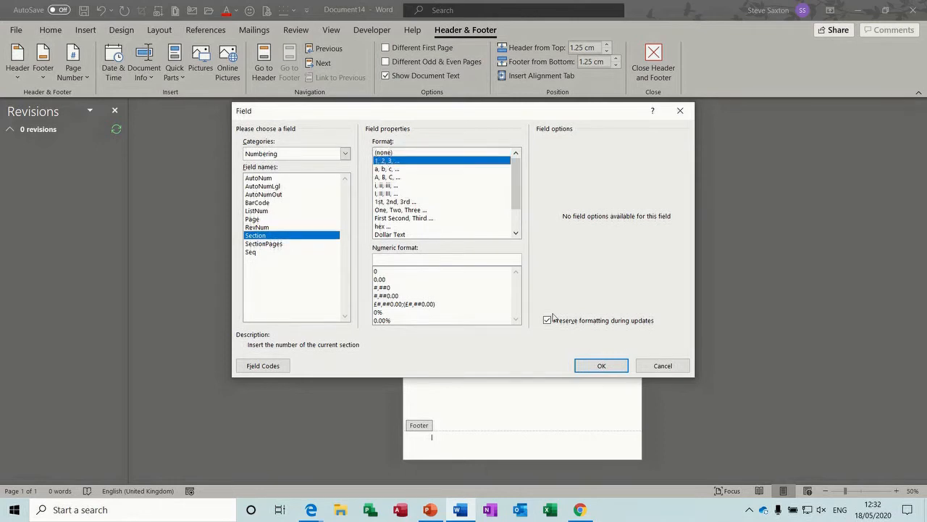
left_click(600, 366)
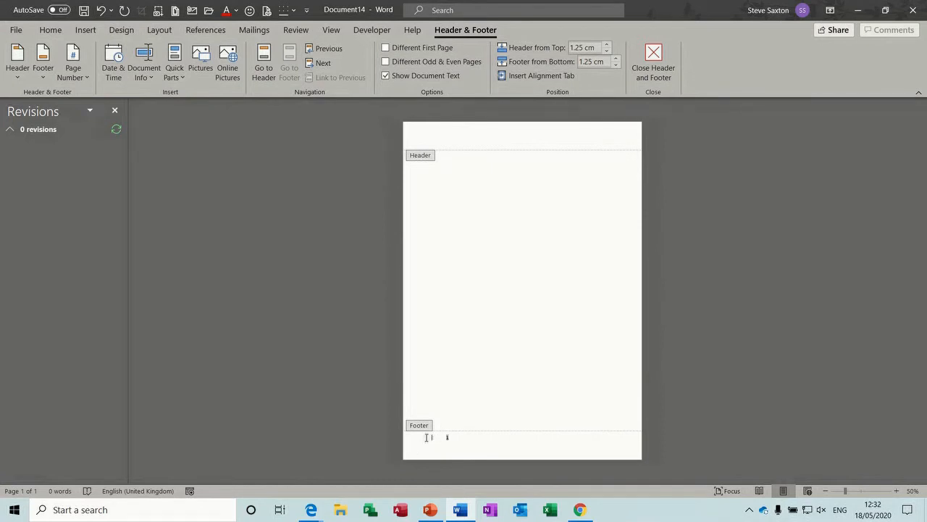
key("Tab")
key("Tab")
key("Tab")
key("Tab")
Step: Insert a Page field with a, b, c lettering after the section number in the footer
left_click(179, 77)
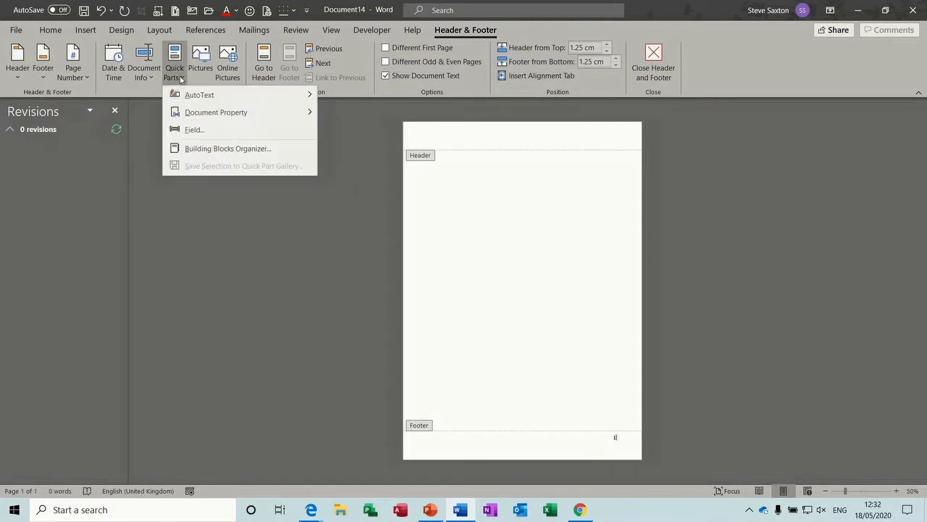
left_click(194, 129)
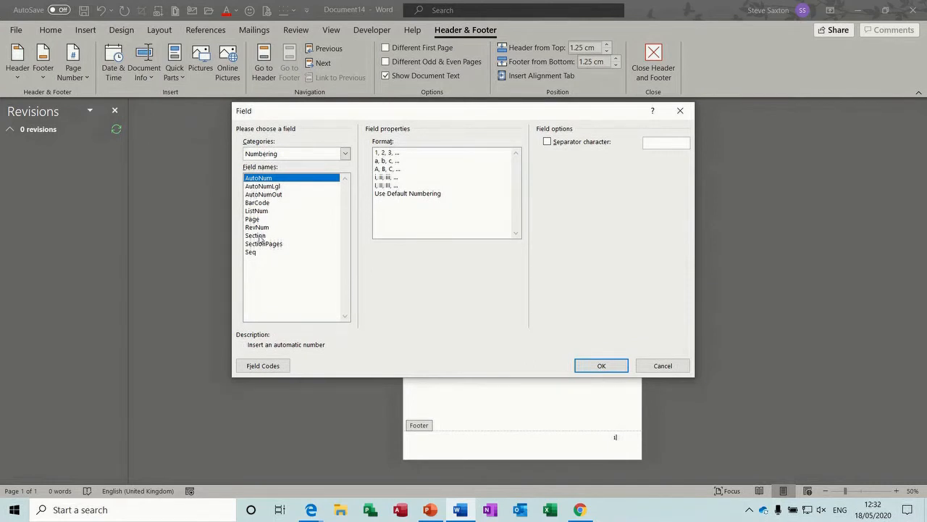
left_click(259, 238)
left_click(264, 245)
left_click(264, 236)
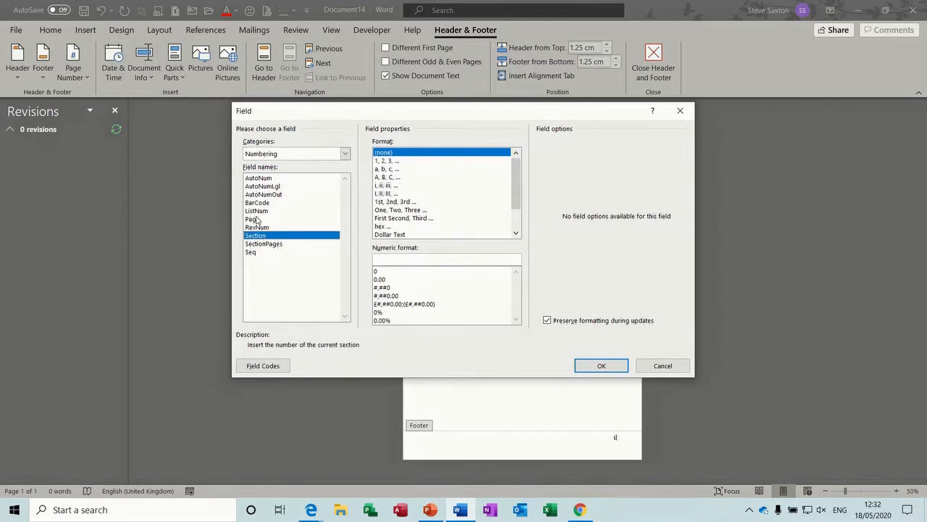
left_click(257, 220)
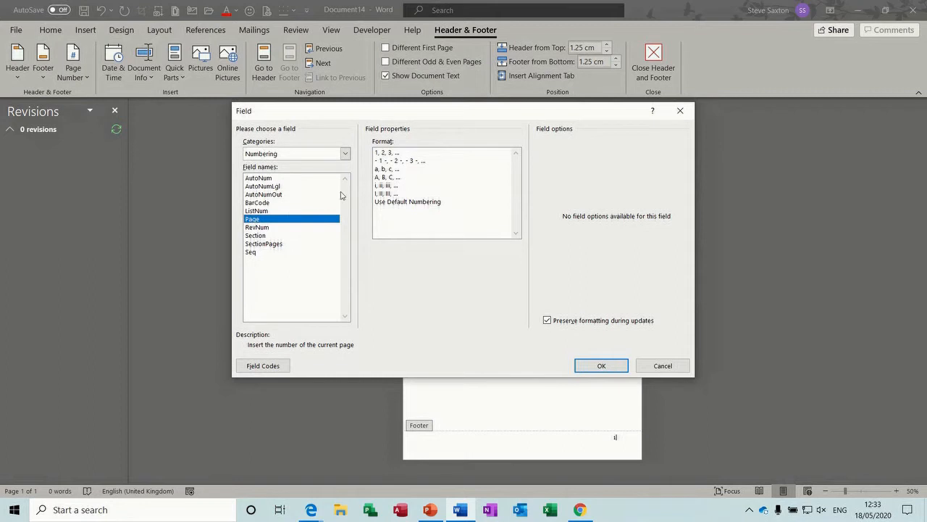
left_click(387, 169)
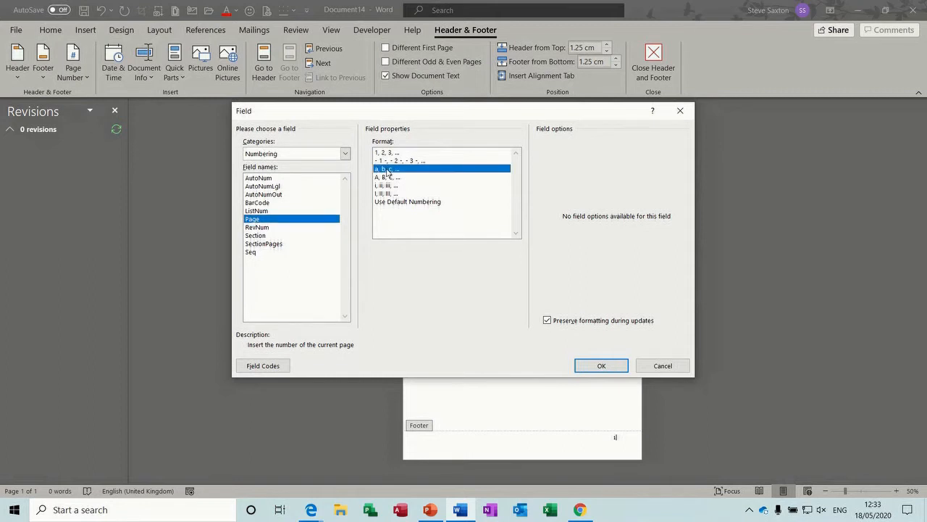
left_click(598, 365)
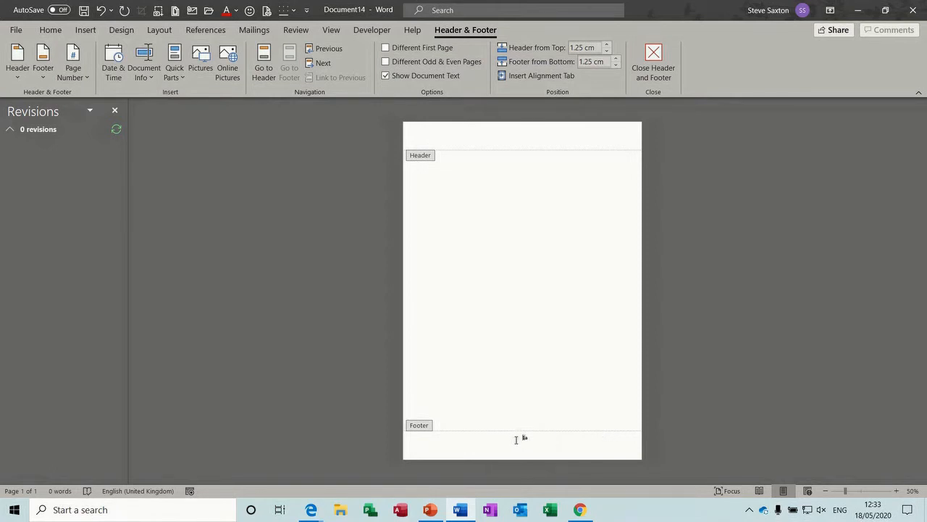
key("Tab")
key("Tab")
key("Tab")
key("Tab")
key("Tab")
Step: Close the footer, add two page breaks to make three pages, and show the Layout Breaks list
double_click(547, 309)
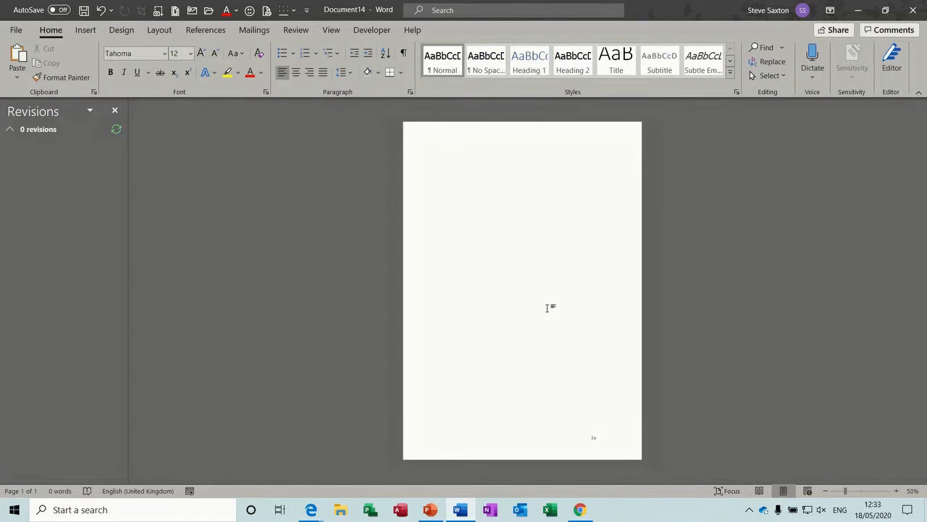
key("ctrl+Return")
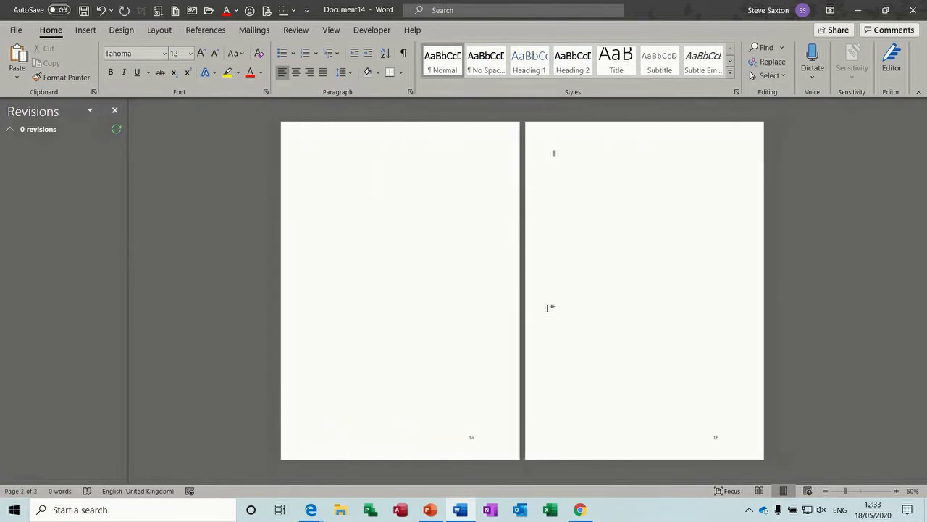
key("ctrl+Return")
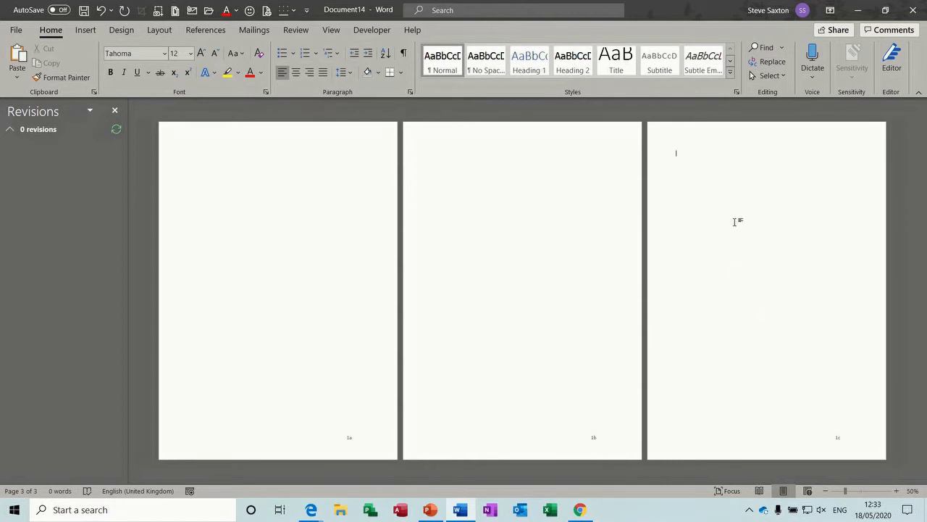
left_click(159, 30)
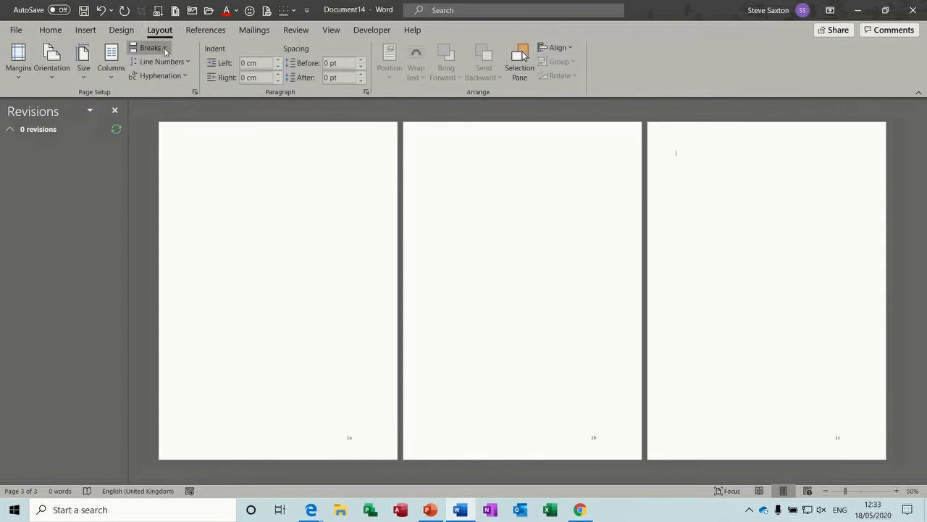
left_click(165, 49)
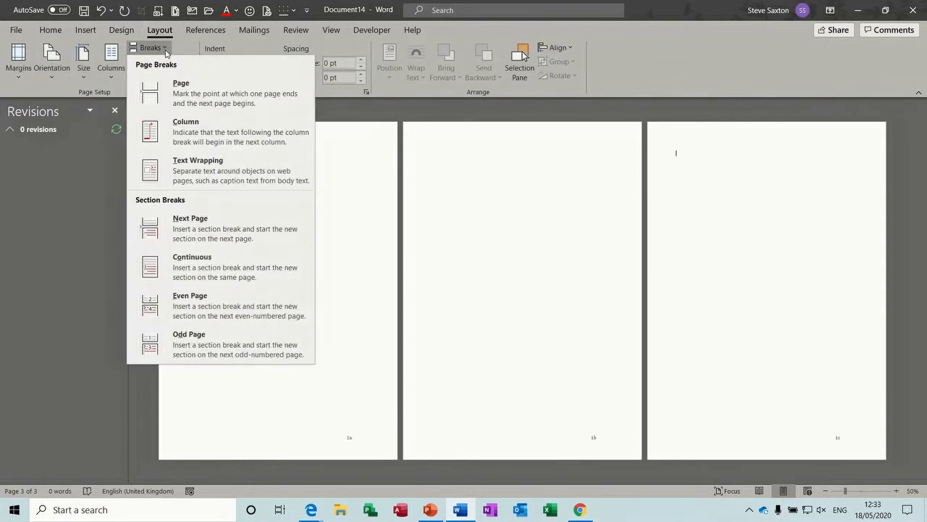
Step: Insert a Next Page section break and unlink the new section's footer from the previous one
left_click(196, 227)
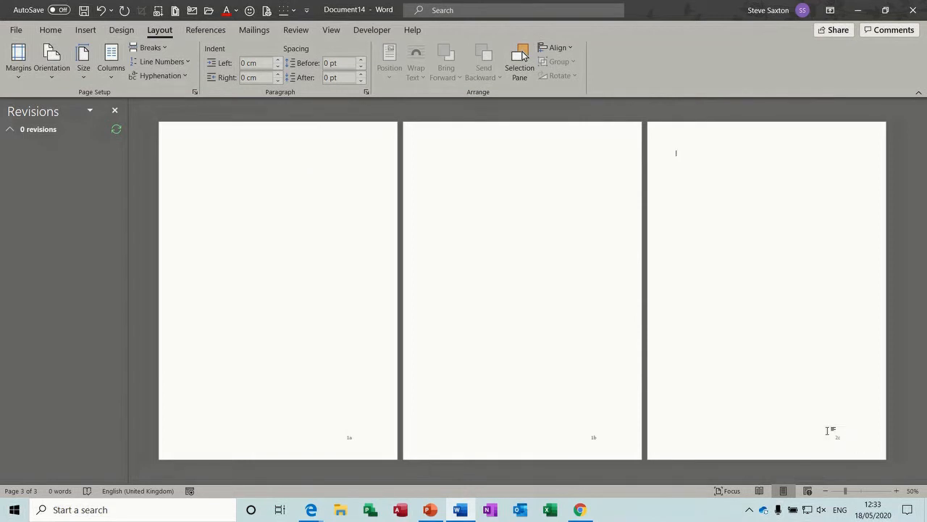
double_click(789, 443)
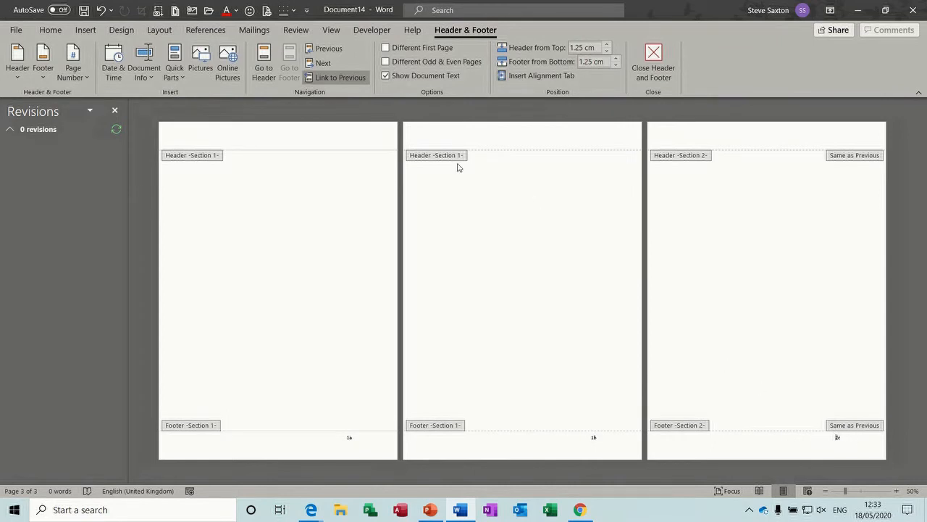
left_click(355, 78)
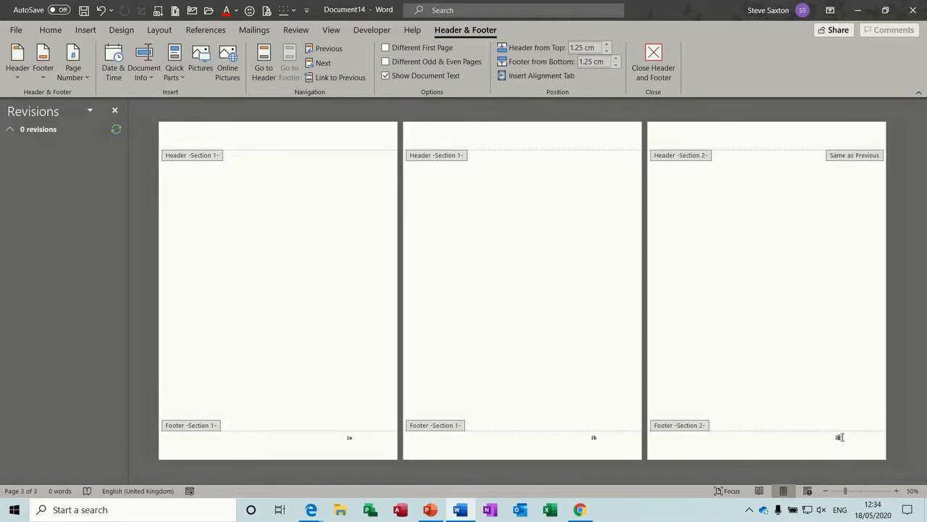
Step: Format page 3's footer numbers as a, b, c restarting at a
double_click(838, 438)
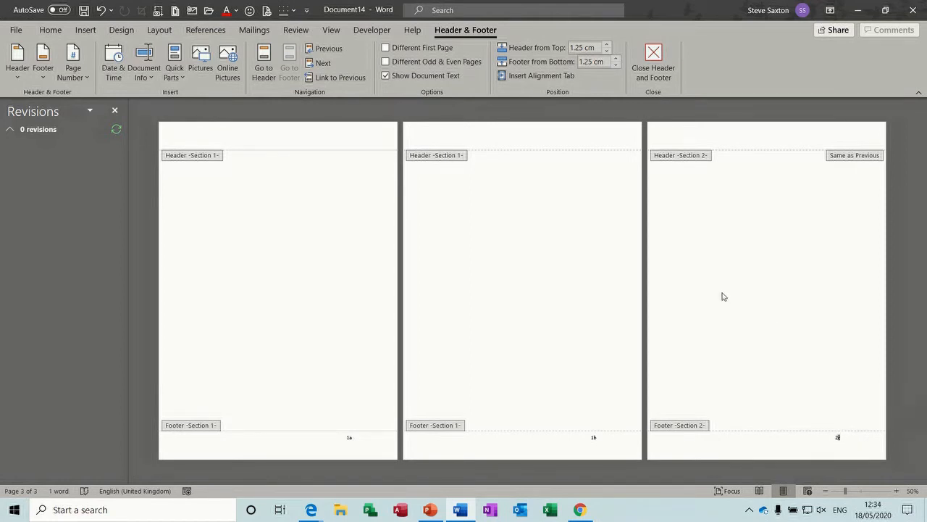
left_click(72, 68)
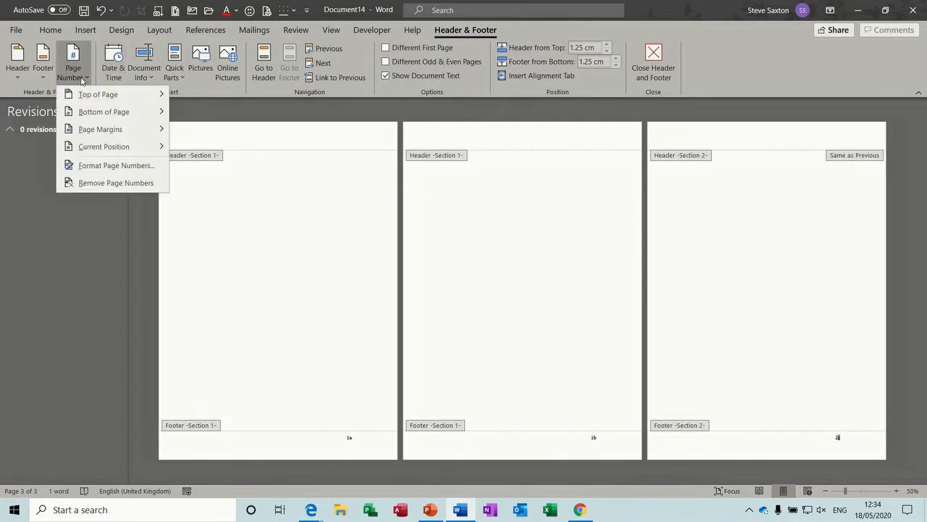
mouse_move(103, 134)
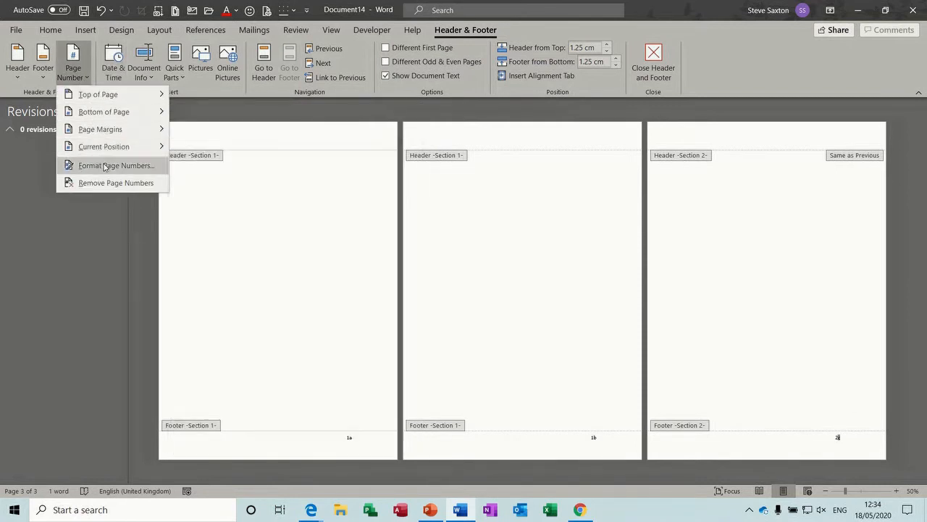
left_click(106, 166)
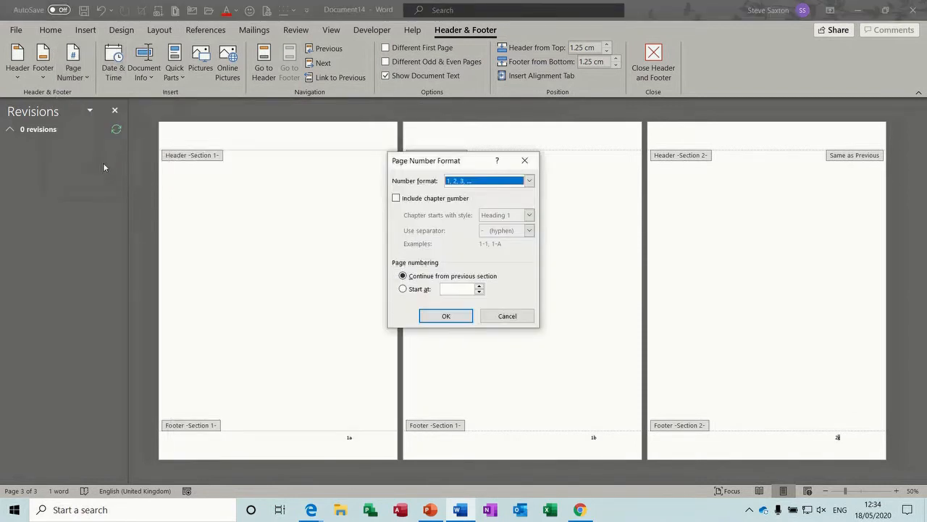
left_click(529, 180)
left_click(478, 209)
left_click(404, 290)
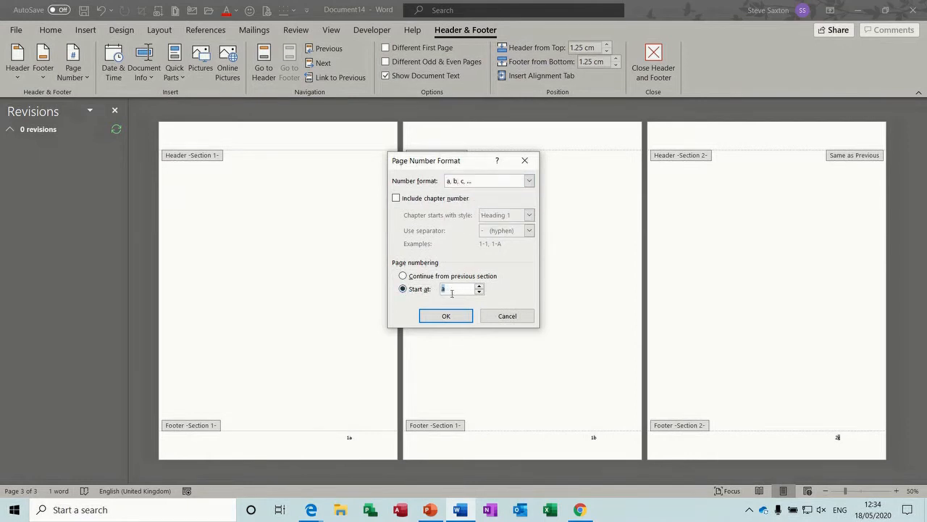
left_click(447, 316)
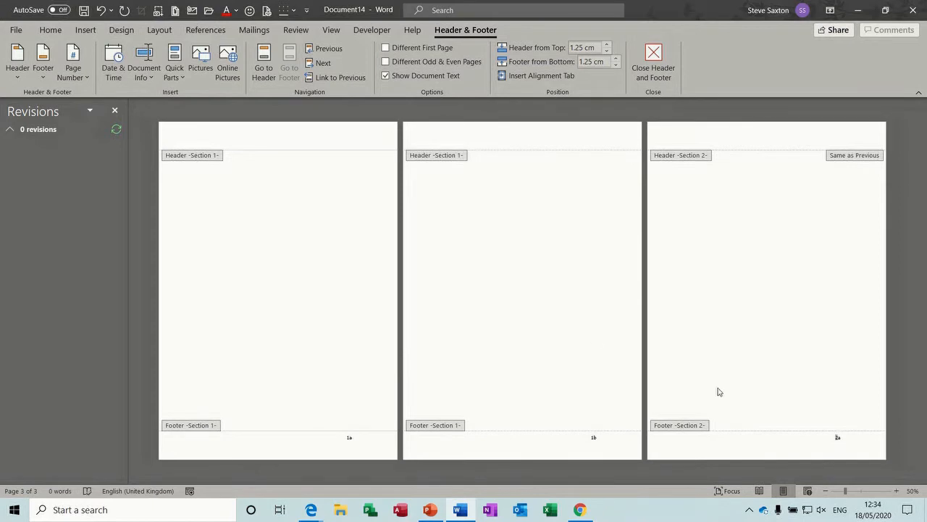
double_click(752, 333)
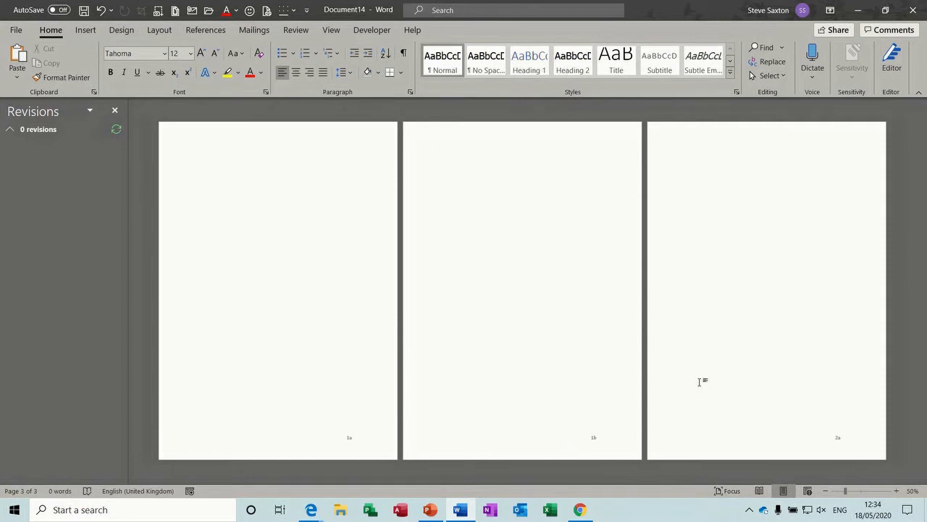
Step: At the top of page 4, insert two Next Page section breaks from Layout > Breaks
scroll(764, 305, "down", 1)
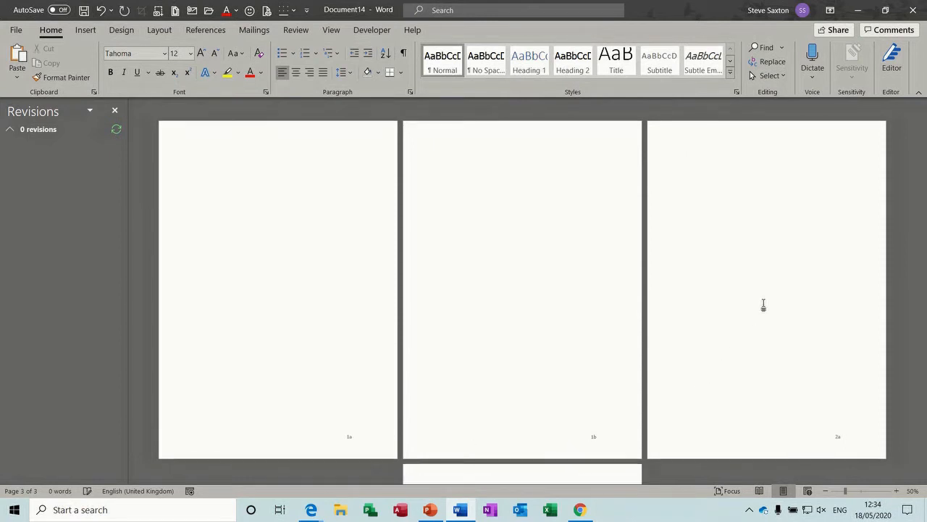
left_click_drag(923, 210, 922, 374)
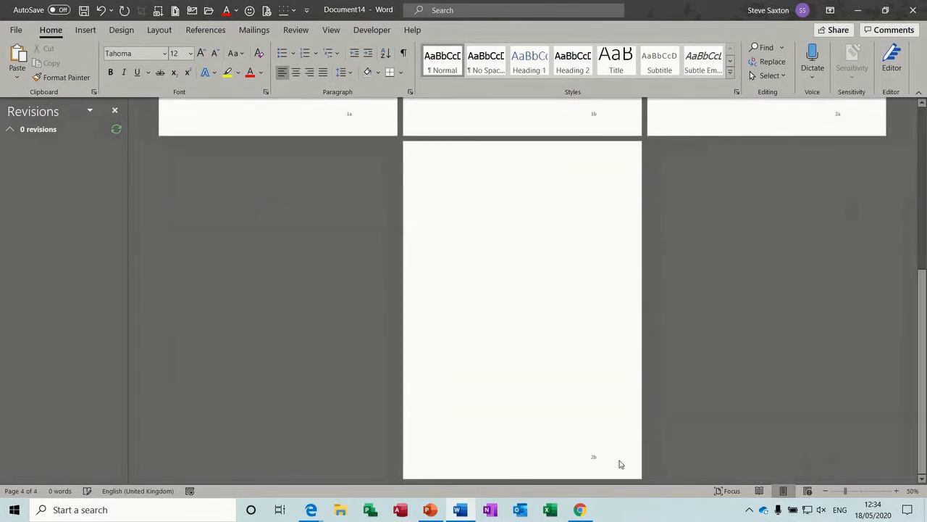
left_click(550, 358)
left_click(159, 32)
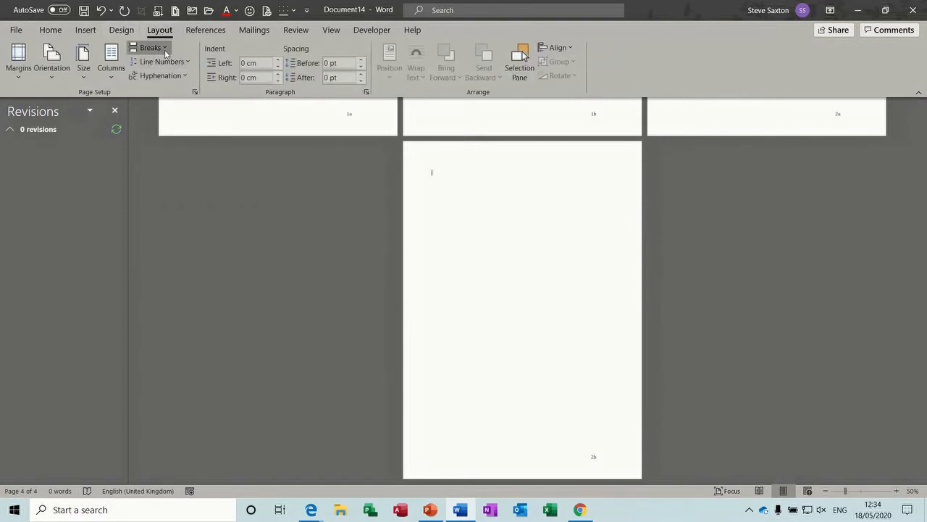
left_click(152, 48)
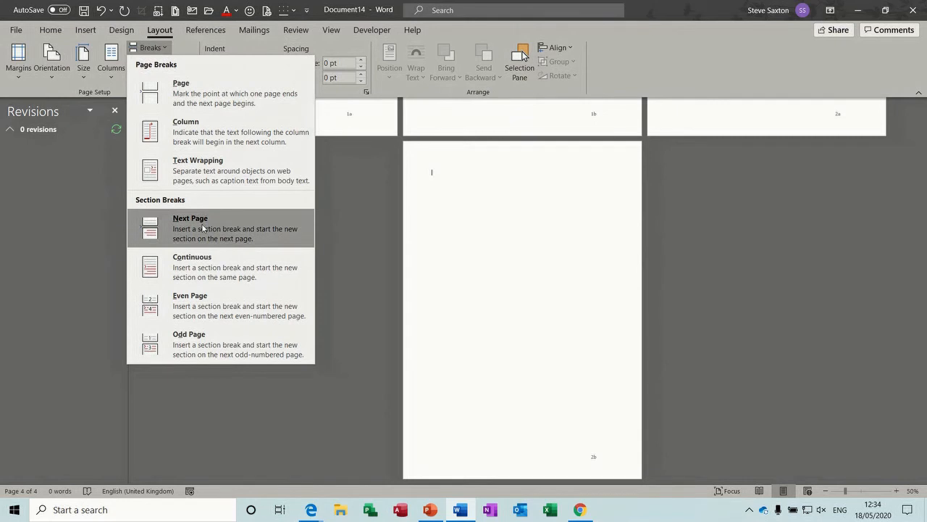
left_click(201, 227)
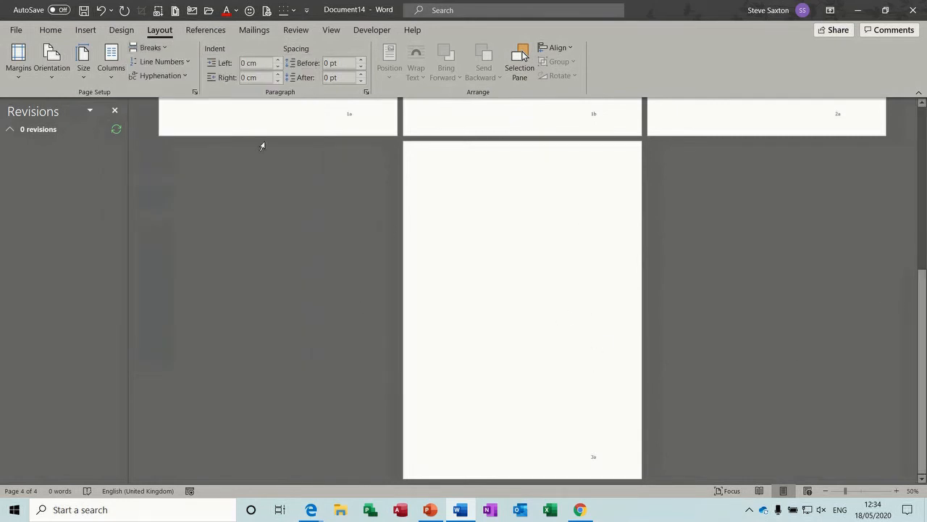
left_click(164, 50)
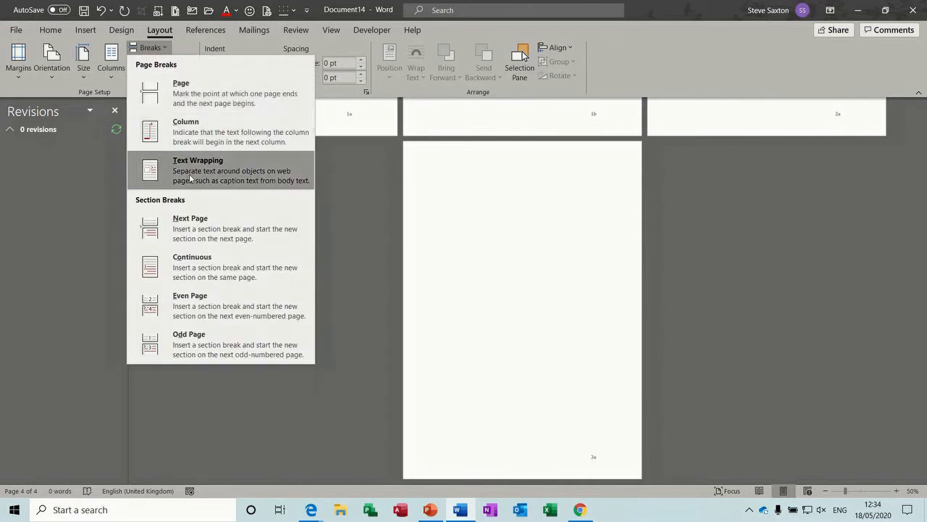
left_click(181, 223)
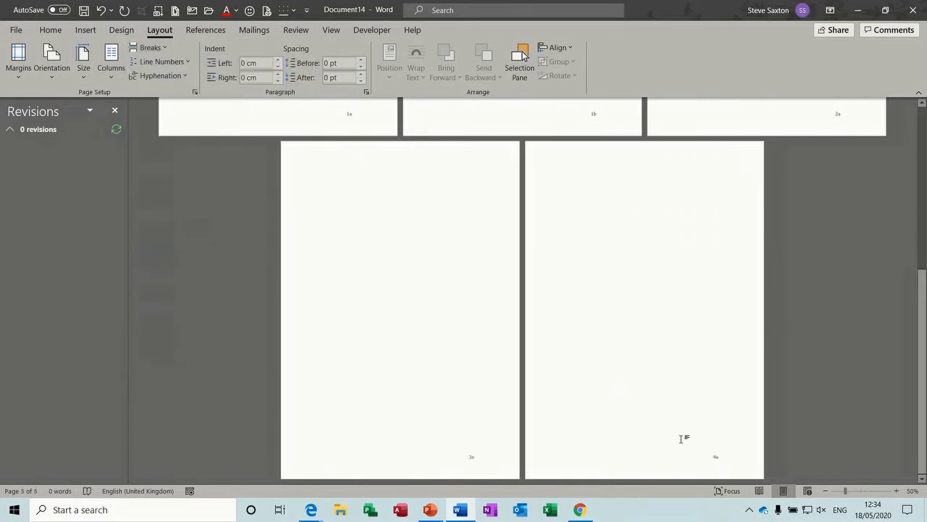
Step: Unlink the last page's Section 4 footer from the previous section, then close the footer
double_click(674, 464)
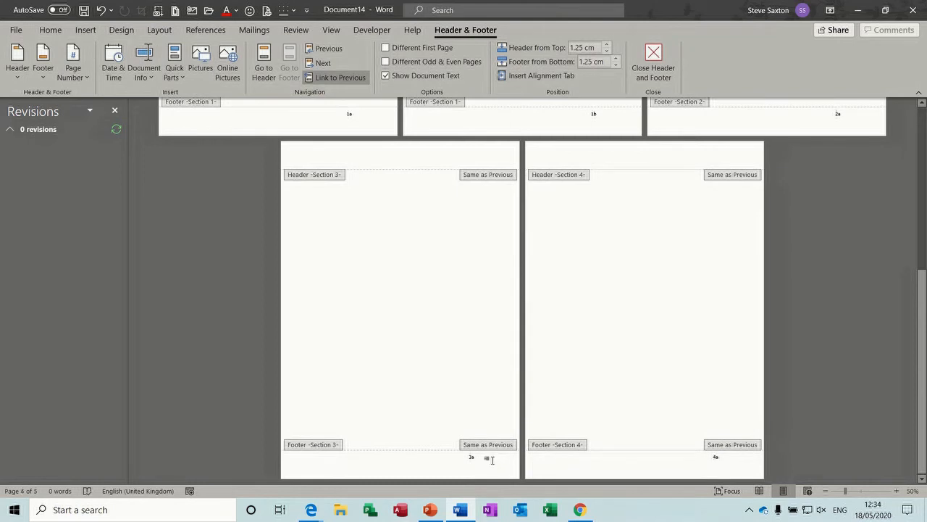
double_click(468, 349)
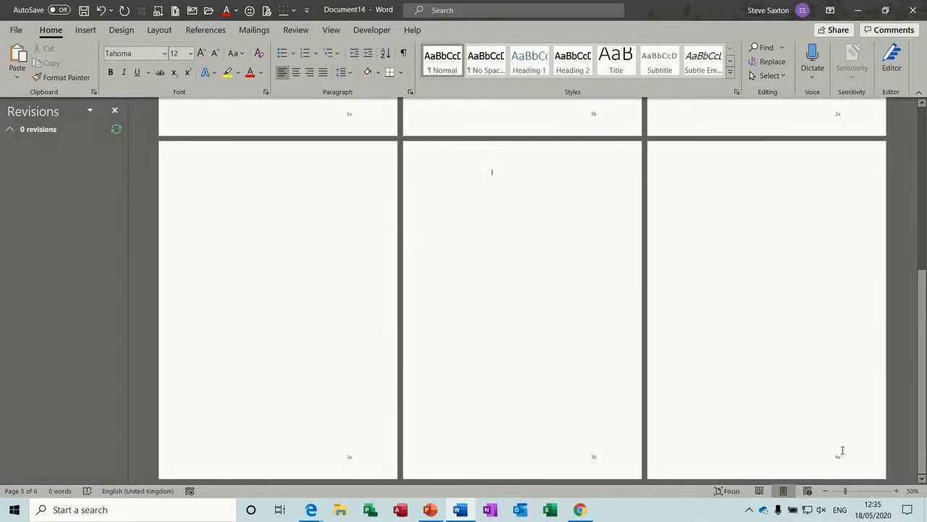
double_click(770, 468)
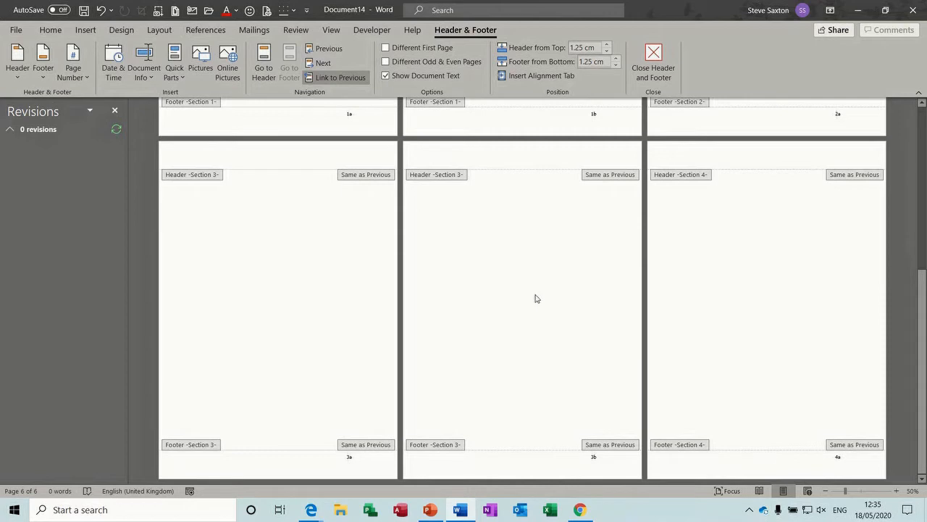
left_click(345, 84)
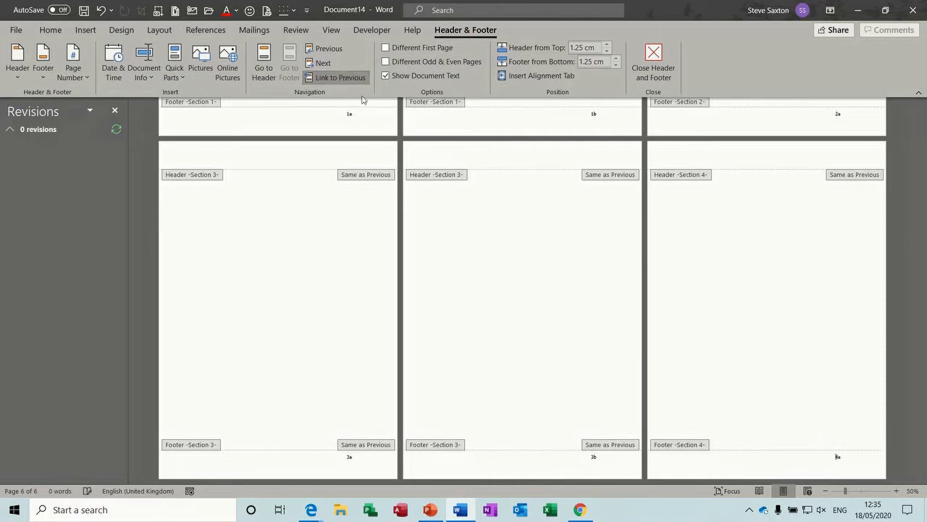
double_click(801, 390)
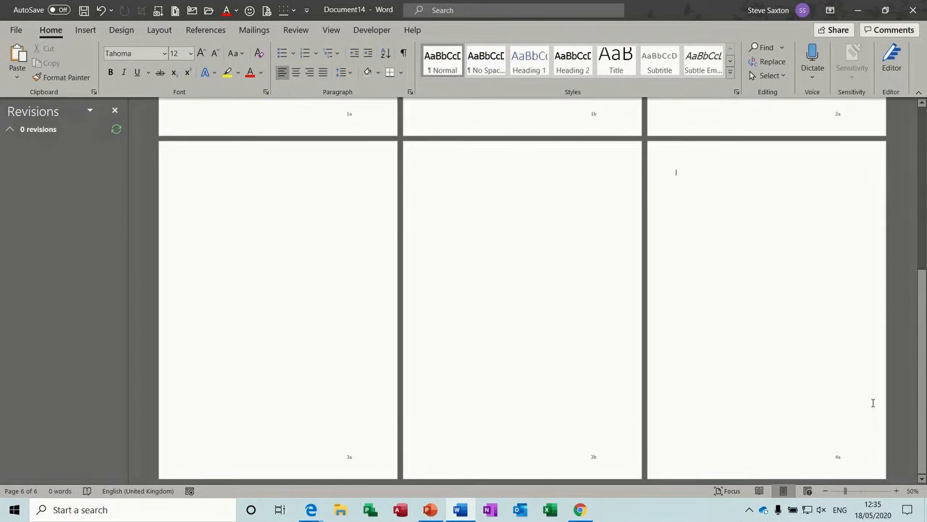
left_click_drag(925, 392, 919, 123)
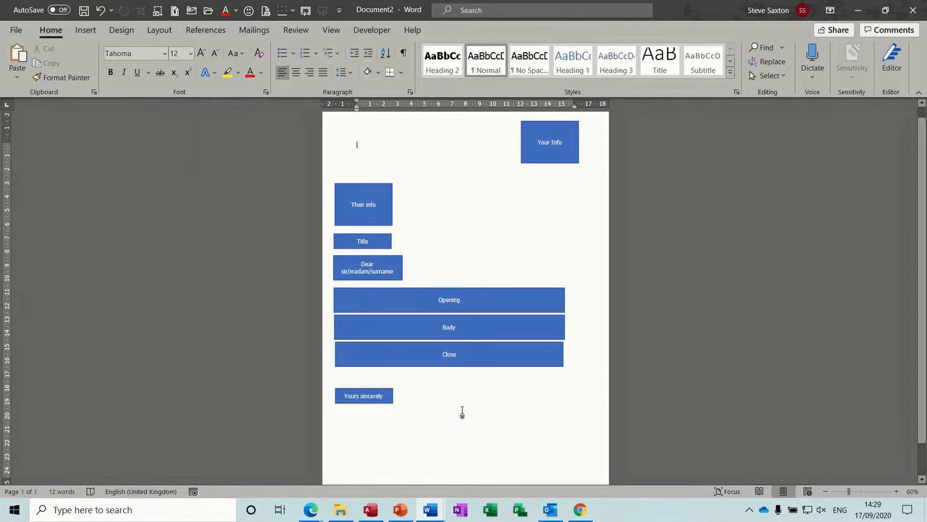
Step: Create Document3, a new blank document, with Ctrl+N
key("ctrl+n")
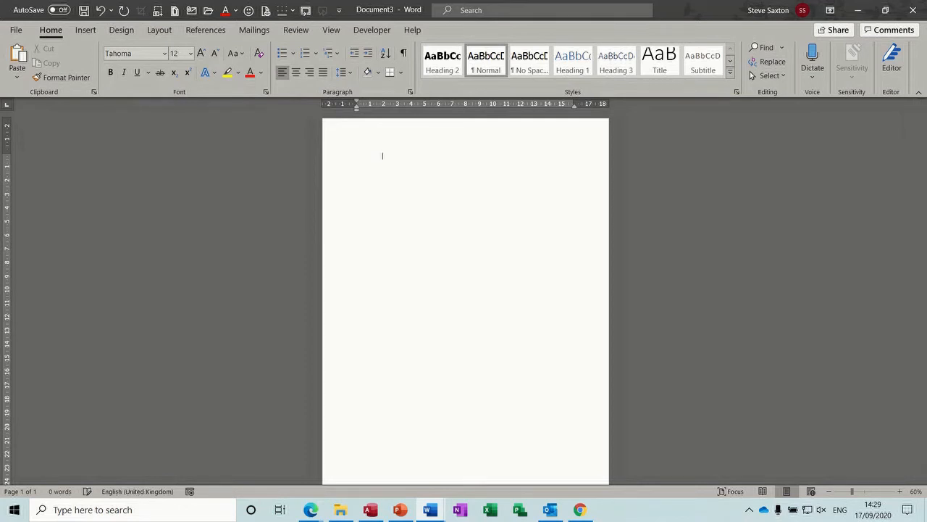
Step: Type the sender's name and two address lines right-aligned, then hide ¶ marks and zoom to 110%
left_click(403, 53)
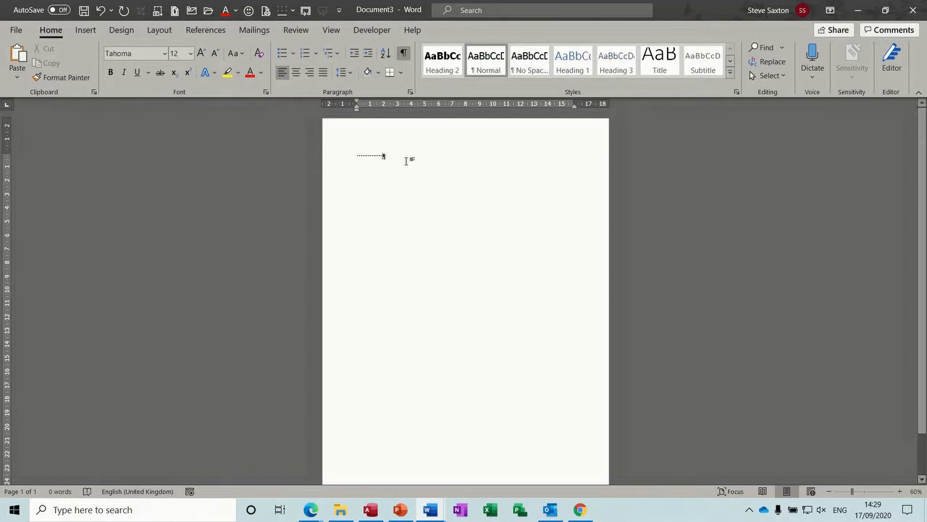
key("BackSpace")
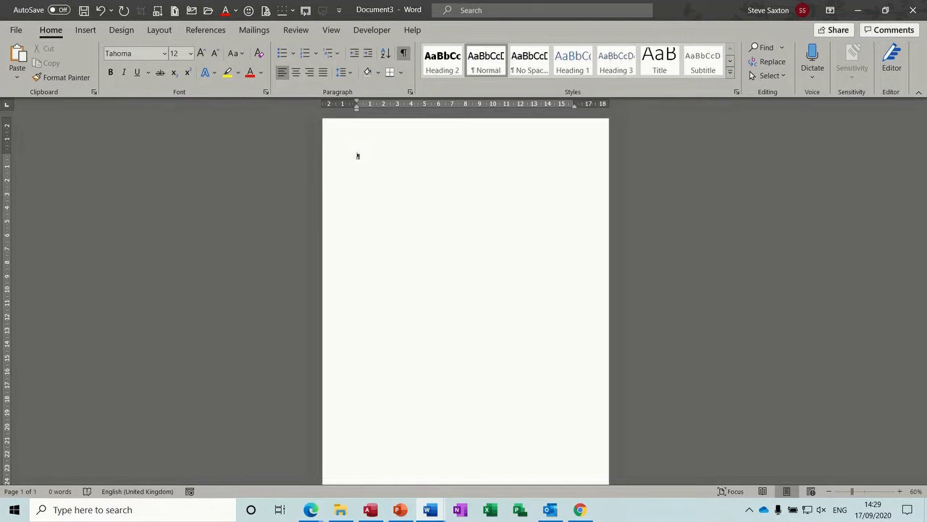
key("Tab")
key("Tab")
key("Tab")
key("Tab")
key("Tab")
key("Tab")
key("Tab")
key("BackSpace")
key("BackSpace")
key("BackSpace")
key("BackSpace")
key("BackSpace")
key("BackSpace")
key("BackSpace")
key("BackSpace")
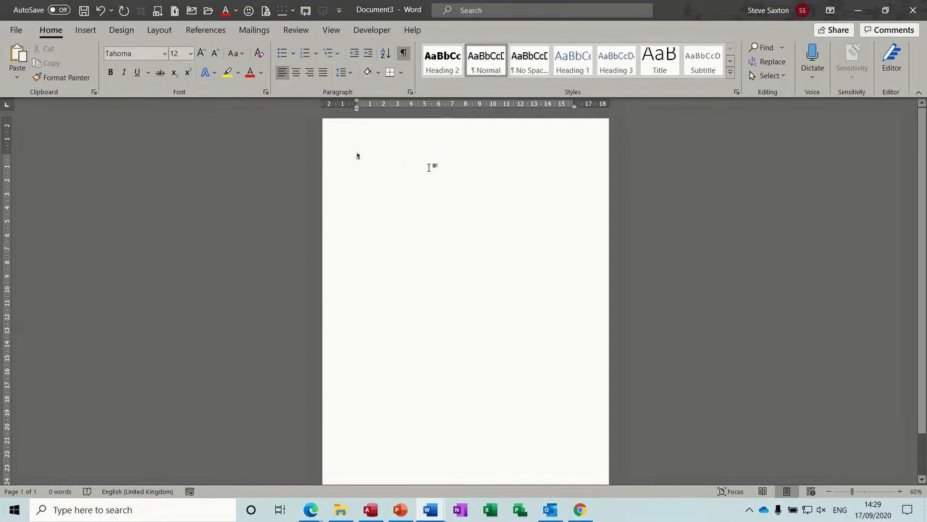
left_click(309, 72)
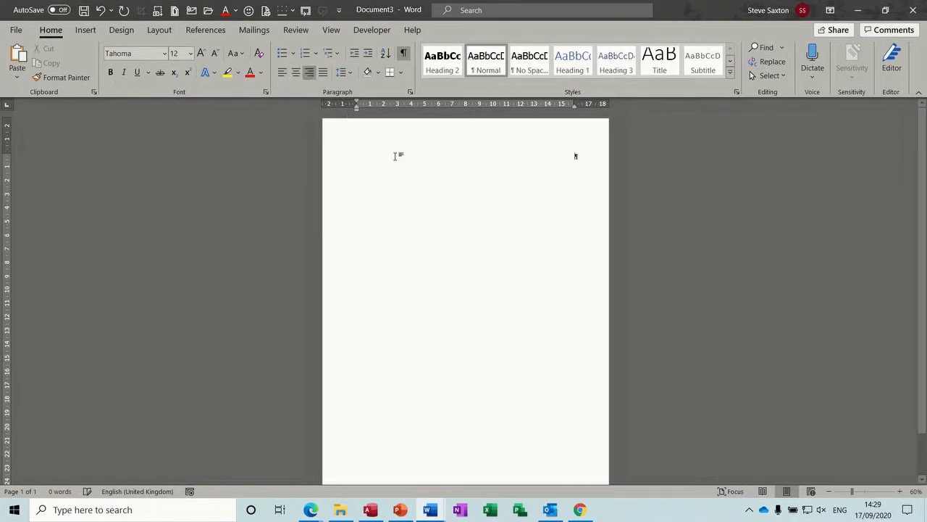
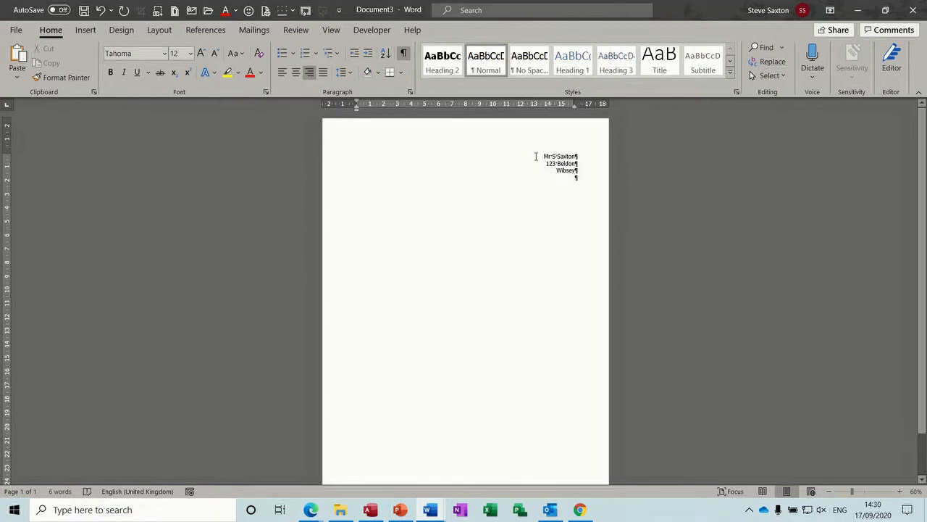
left_click(404, 52)
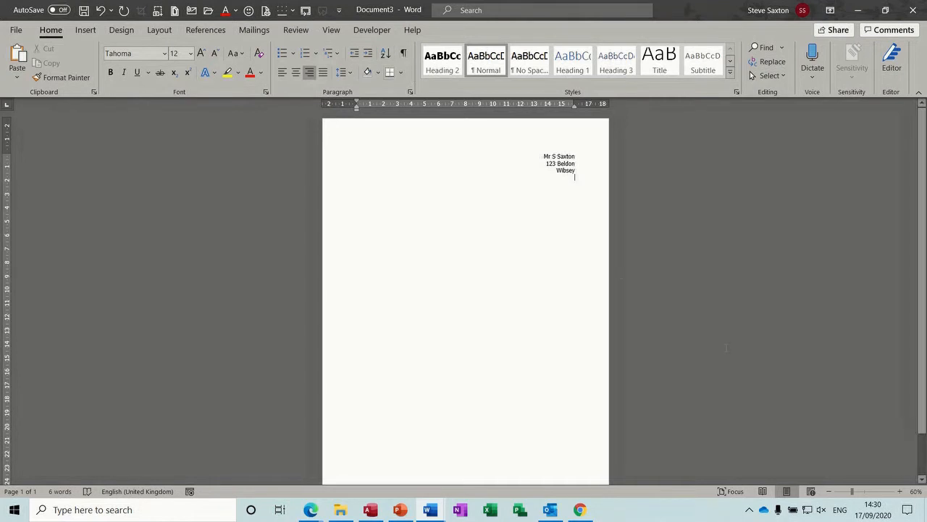
left_click(902, 492)
left_click(902, 492)
left_click(902, 492)
left_click(902, 491)
left_click(903, 492)
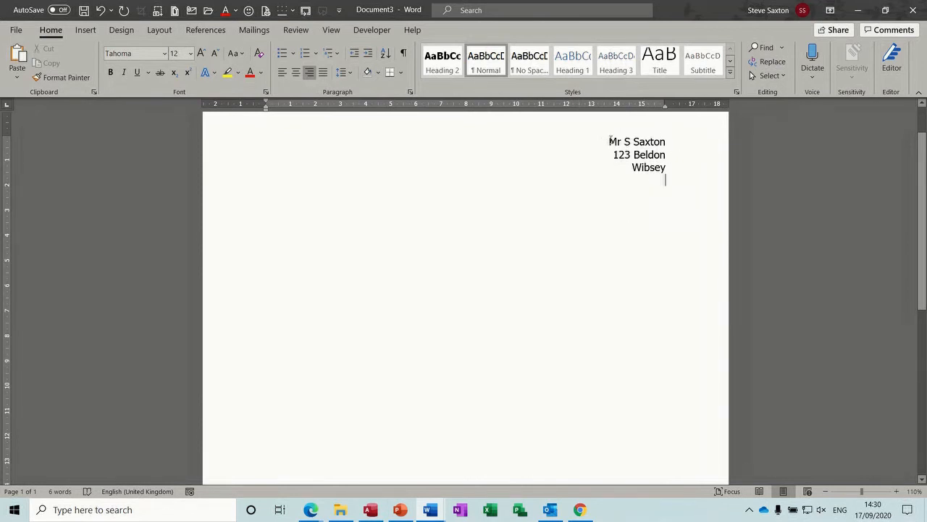
Step: Delete the three right-aligned address lines and set the empty paragraph back to left alignment
key("Return")
left_click_drag(668, 176, 609, 146)
key("Delete")
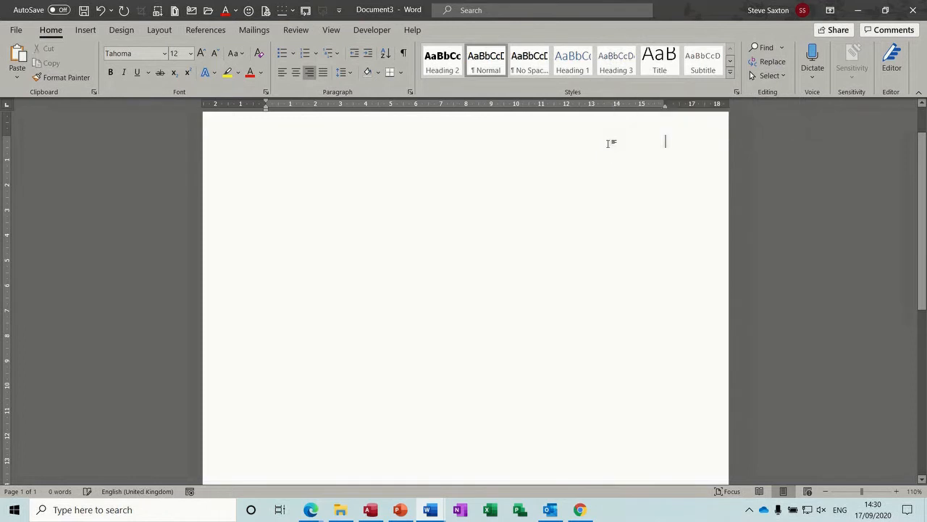
key("ctrl+e")
key("ctrl+l")
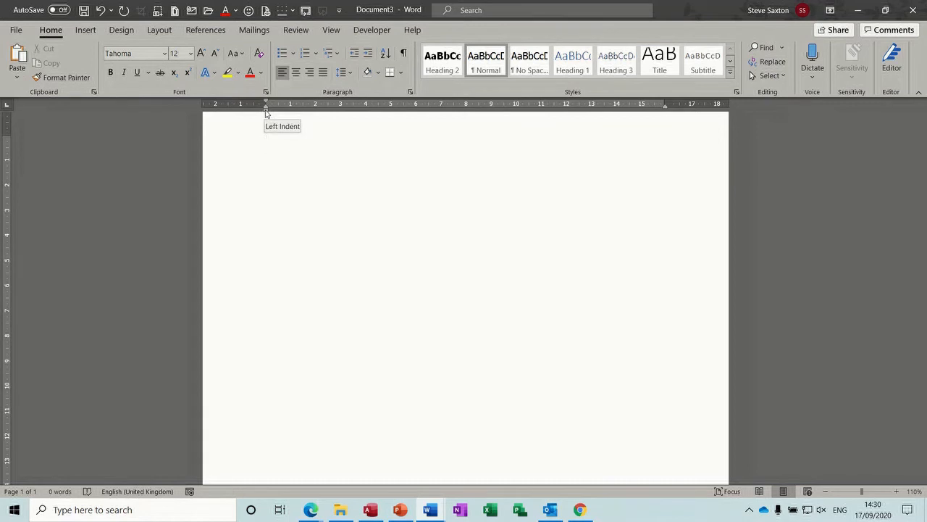
Step: Drag the left indent to about 11 cm, then type and delete a practice paragraph
left_click_drag(266, 109, 541, 118)
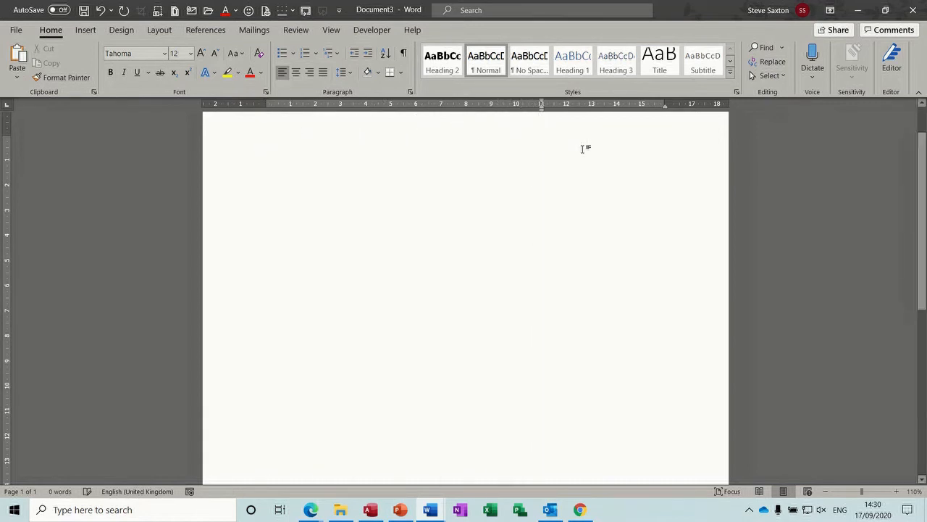
type("Gfkj kh rgkhr  e")
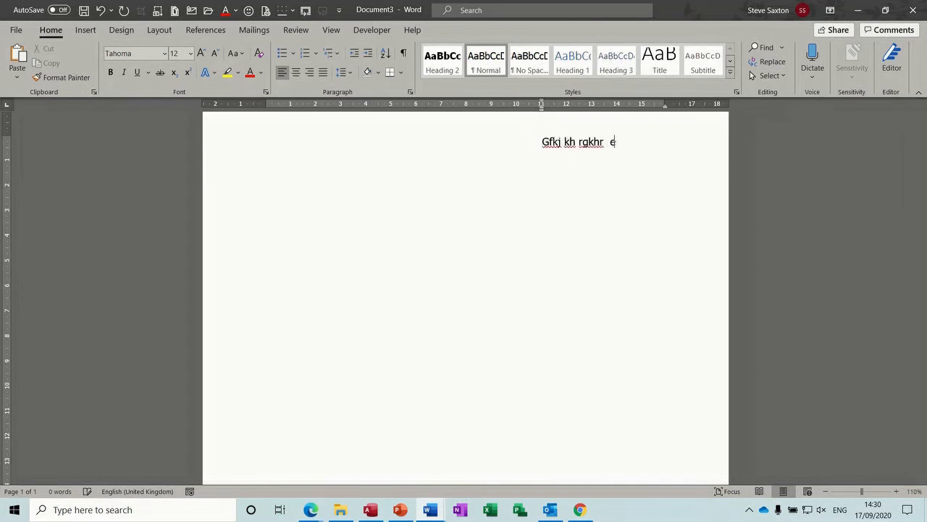
type(" fe kue kh rtherher he rbe k k rk")
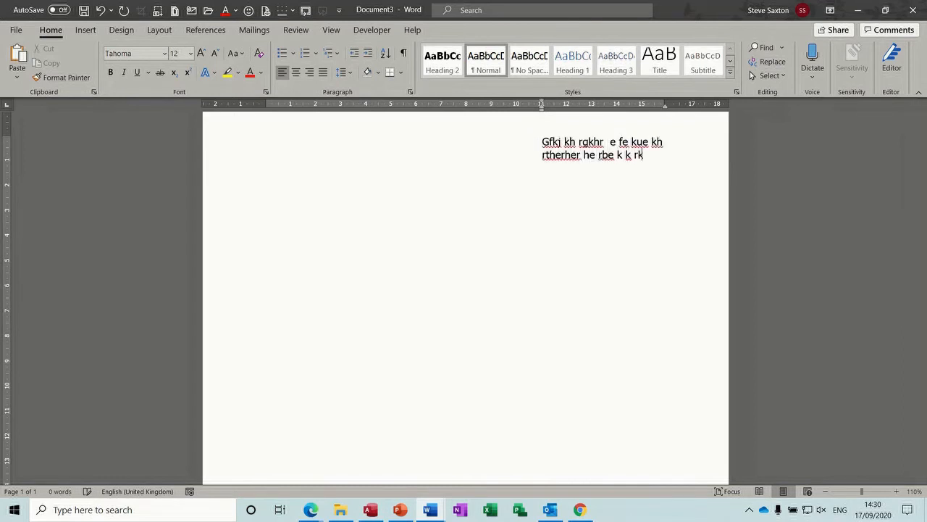
type("e rke ke kek ke kje k eke k eke k")
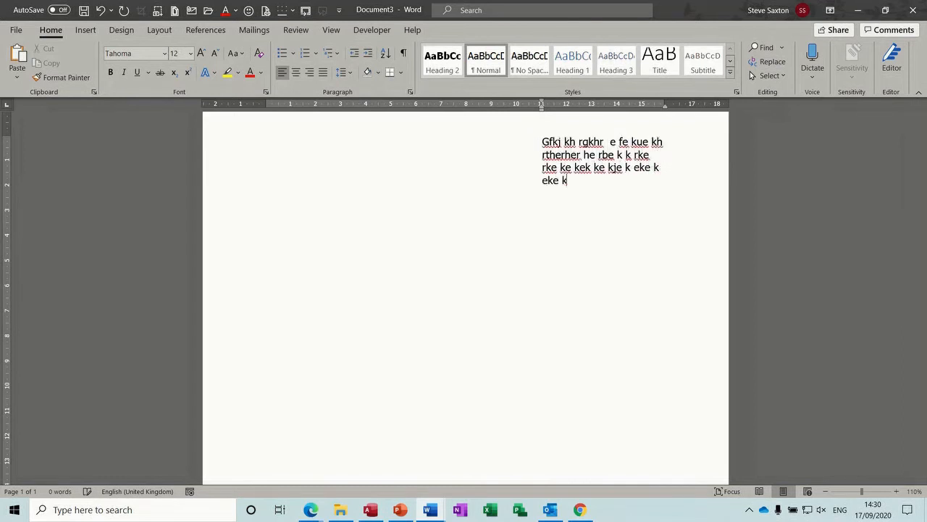
type("ek ke ke ke")
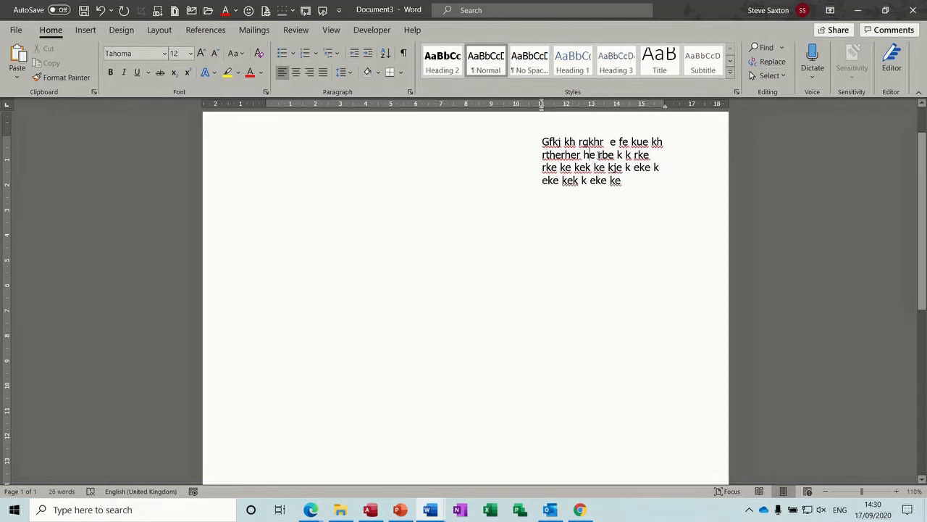
type("dfehfefhdfhdffuhfuehf")
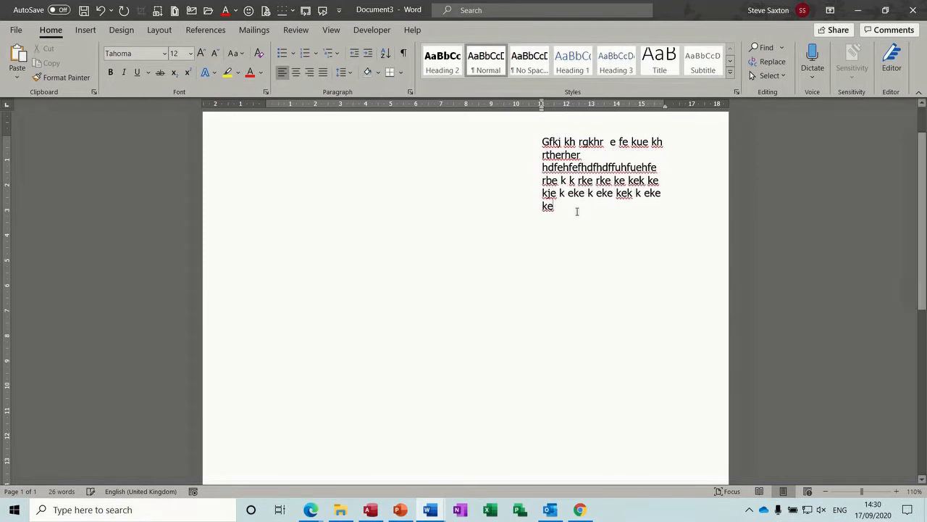
left_click_drag(576, 212, 542, 150)
key("BackSpace")
key("BackSpace")
key("BackSpace")
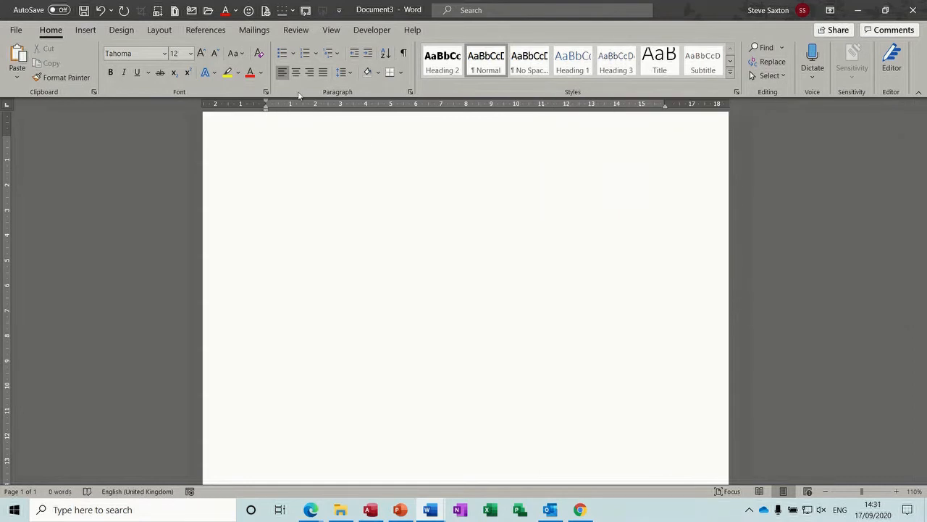
Step: Indent the paragraph with repeated Increase Indent clicks, then pull the indent back left
left_click(368, 55)
left_click(368, 55)
left_click(368, 55)
left_click(368, 55)
left_click(367, 55)
left_click(368, 55)
left_click(368, 55)
left_click(368, 55)
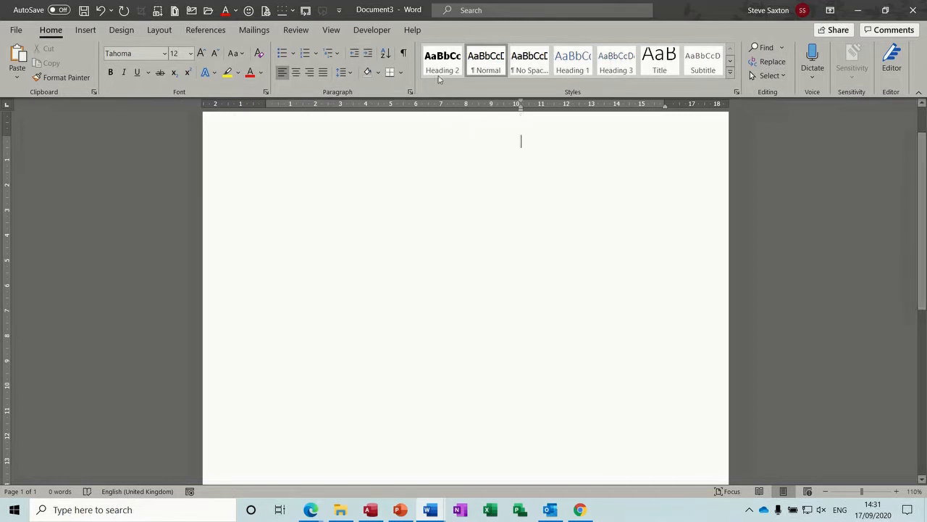
left_click(369, 56)
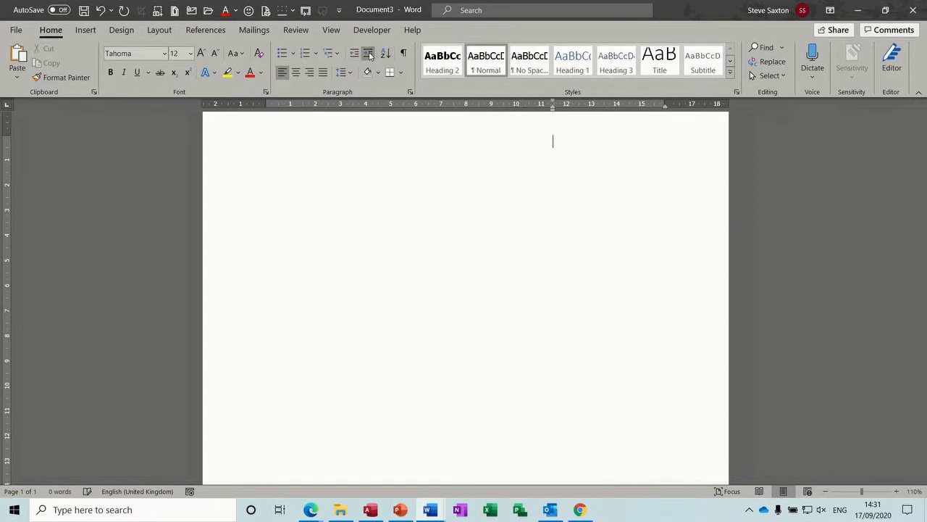
left_click_drag(554, 113, 543, 114)
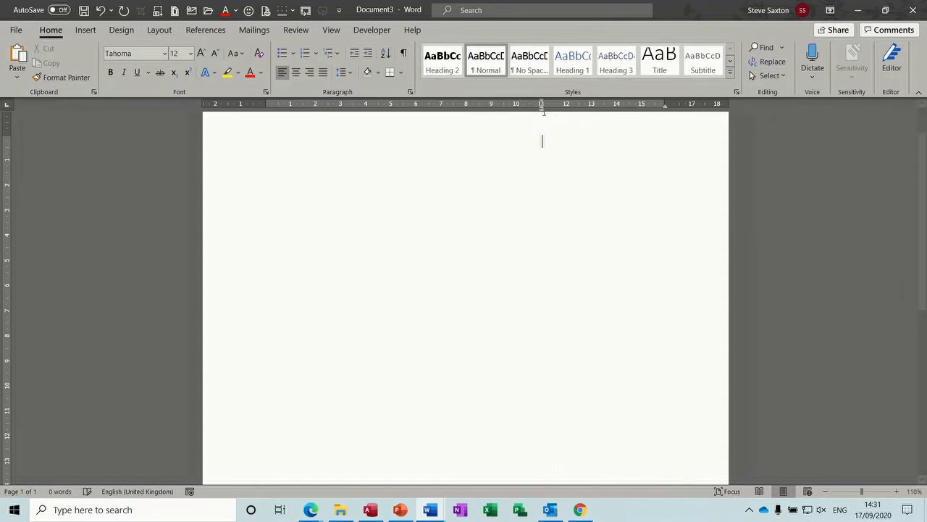
Step: Set an 11 cm left indent in the Paragraph dialog and keep it at 11 cm on the ruler
left_click(411, 92)
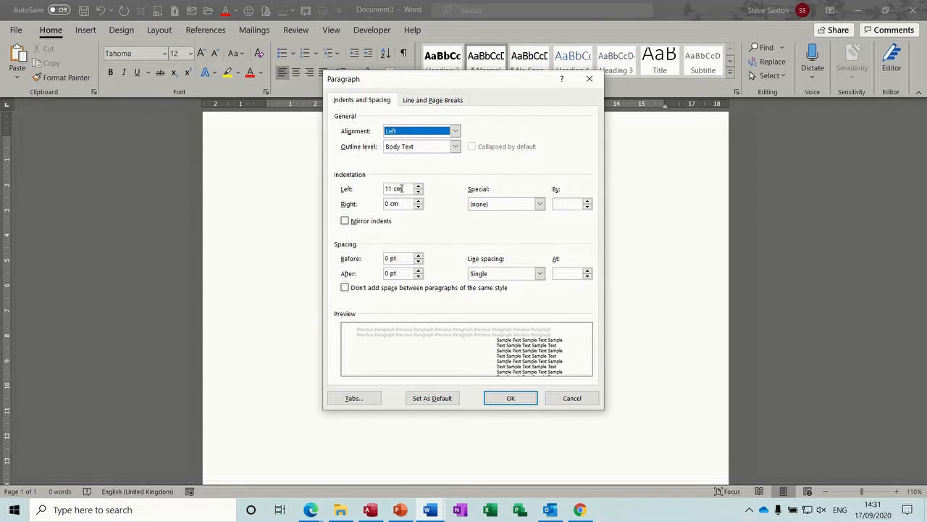
left_click(507, 399)
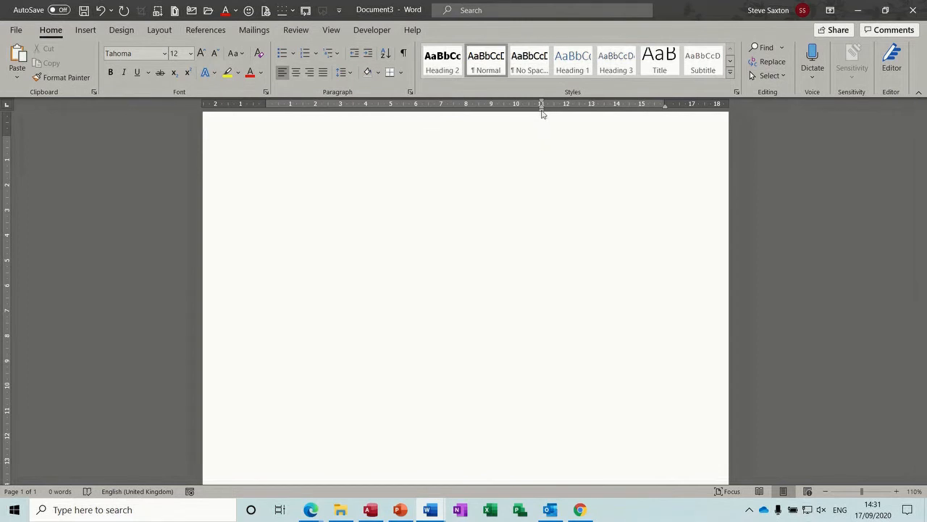
mouse_move(541, 111)
left_mouse_down()
mouse_move(509, 116)
mouse_move(521, 118)
left_mouse_up()
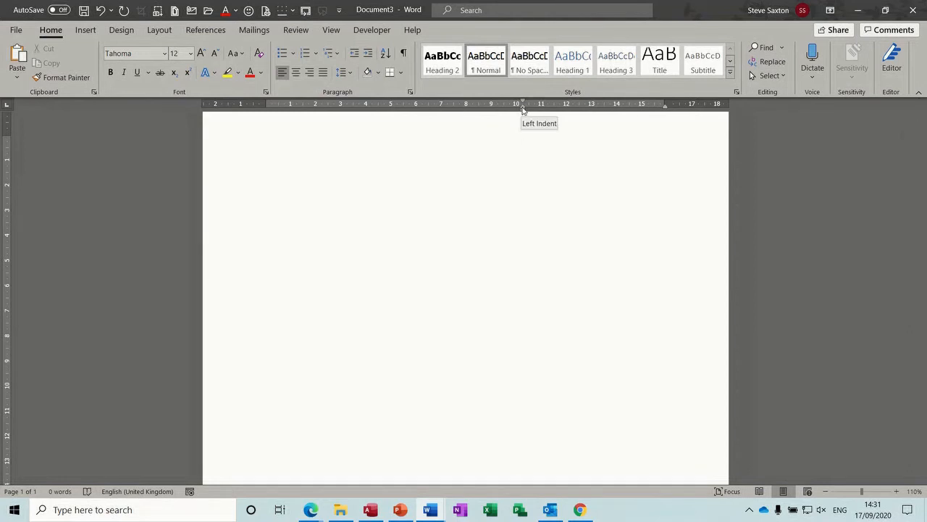
mouse_move(523, 109)
left_mouse_down()
mouse_move(536, 108)
mouse_move(505, 109)
mouse_move(537, 102)
mouse_move(485, 102)
mouse_move(542, 117)
left_mouse_up()
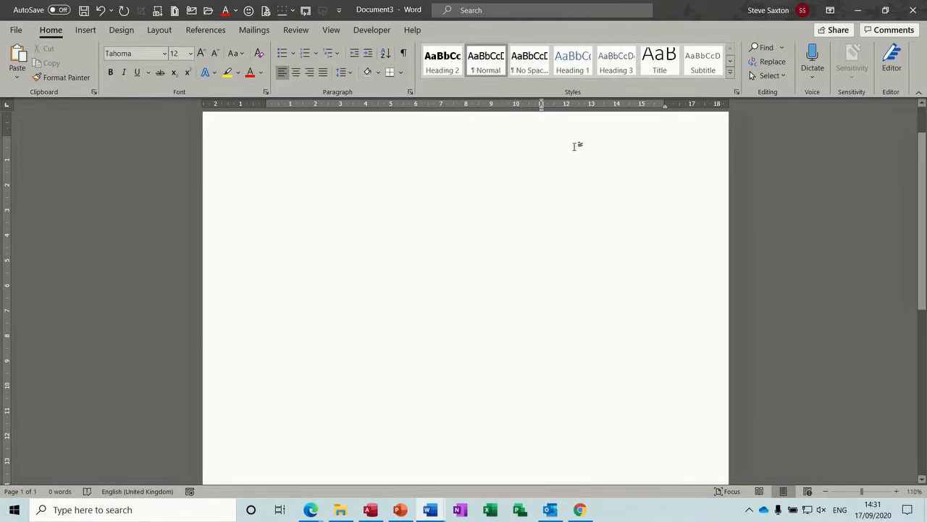
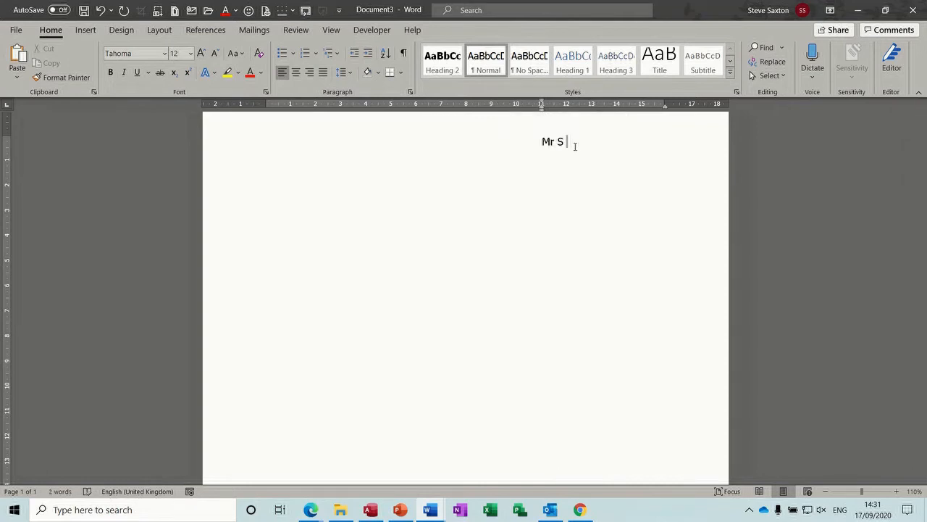
Step: Type the sender's name, street, district, town and postcode on five lines, ending with an empty line
key("BackSpace")
key("BackSpace")
key("BackSpace")
key("BackSpace")
key("BackSpace")
key("Return")
key("Return")
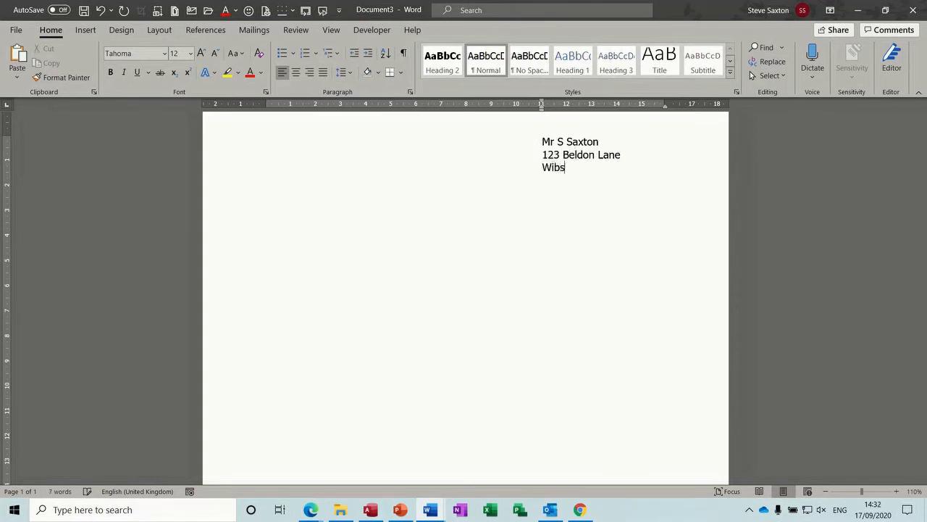
key("Return")
key("Return")
key("Return")
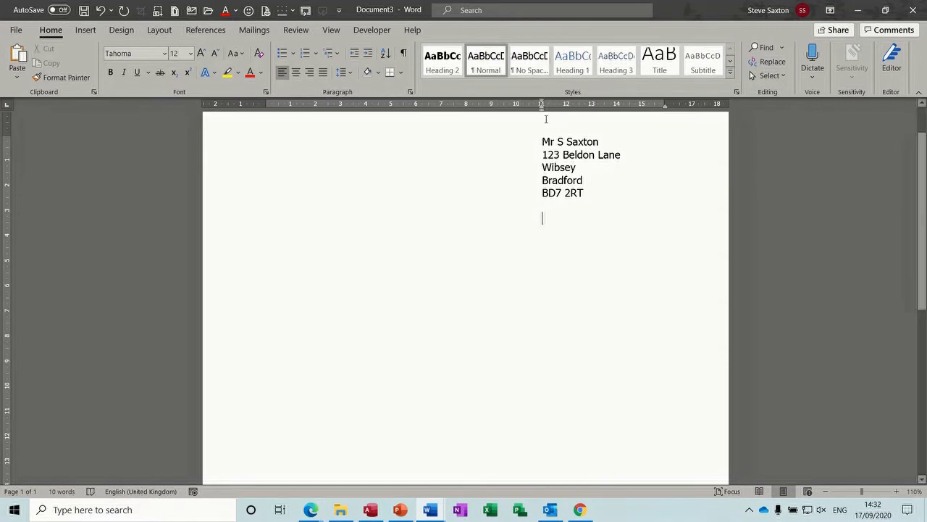
Step: Insert the date below the address in the 'Thursday, 17 September 2020' format
left_click(83, 30)
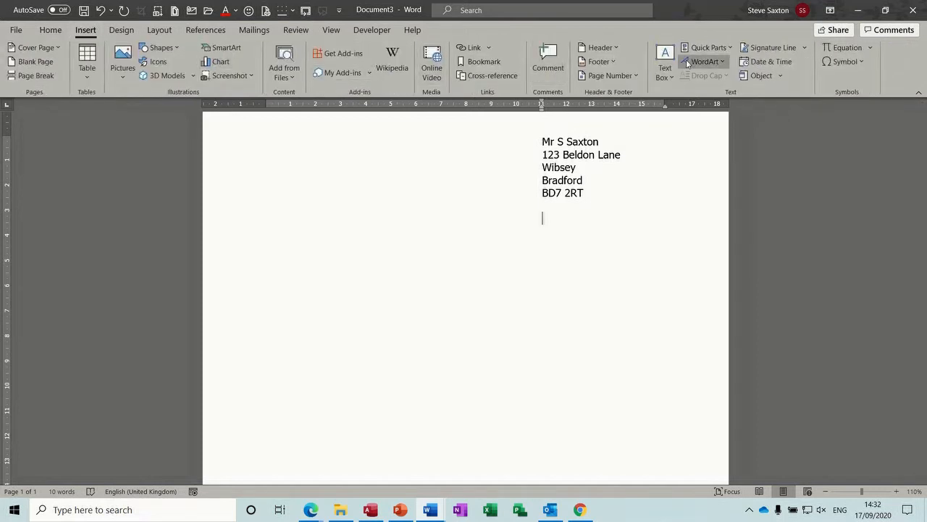
left_click(753, 63)
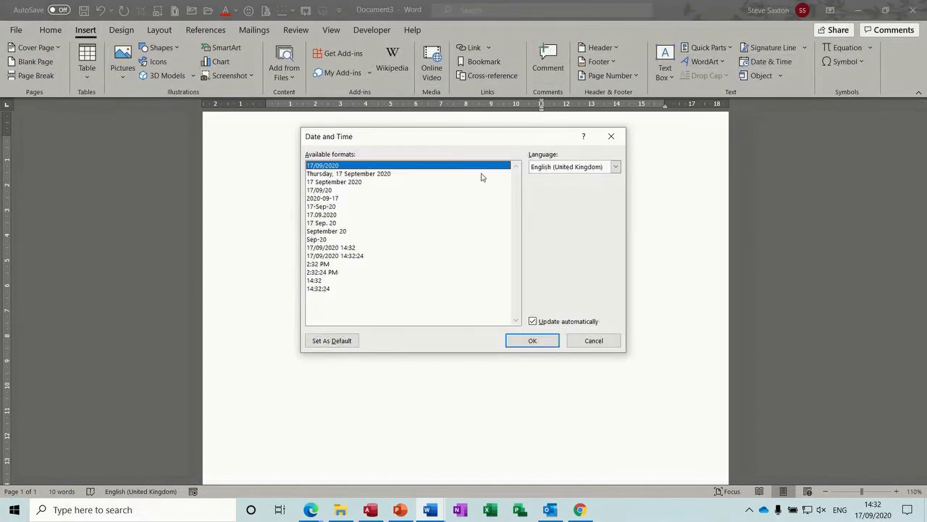
left_click(389, 176)
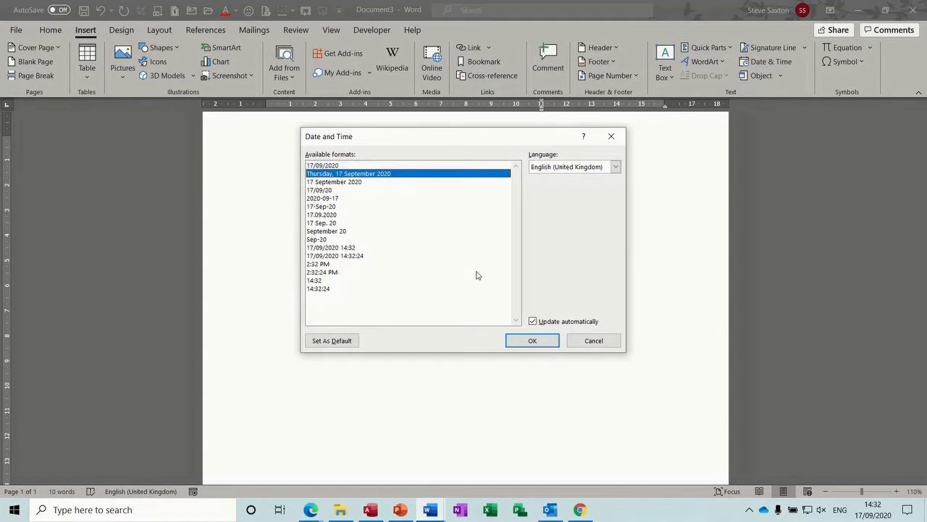
left_click(520, 339)
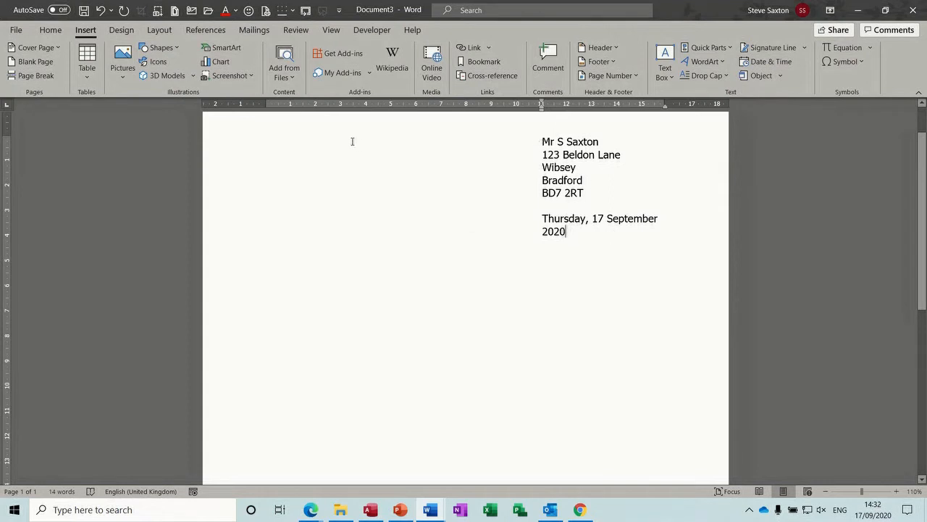
Step: Shift the address and date block's indent slightly left, then start a new line at the left margin
left_click_drag(234, 149, 236, 230)
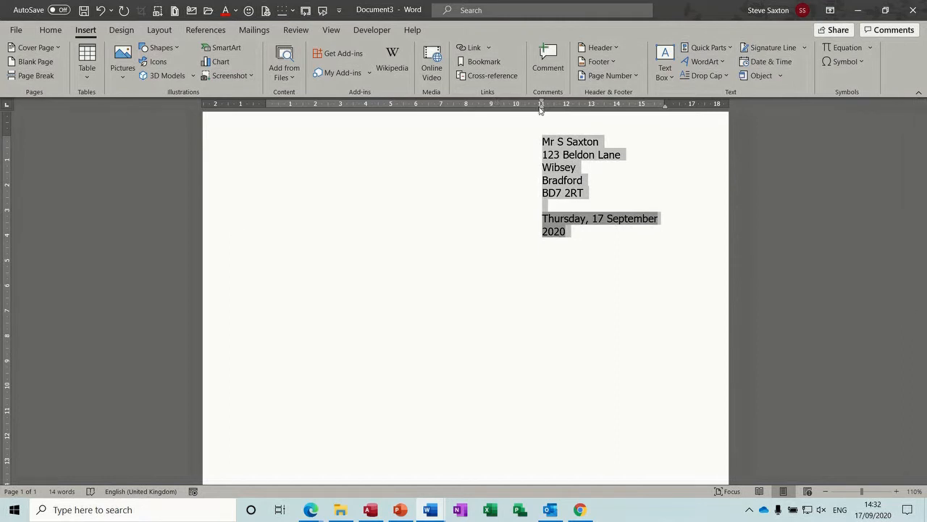
left_click_drag(542, 113, 517, 115)
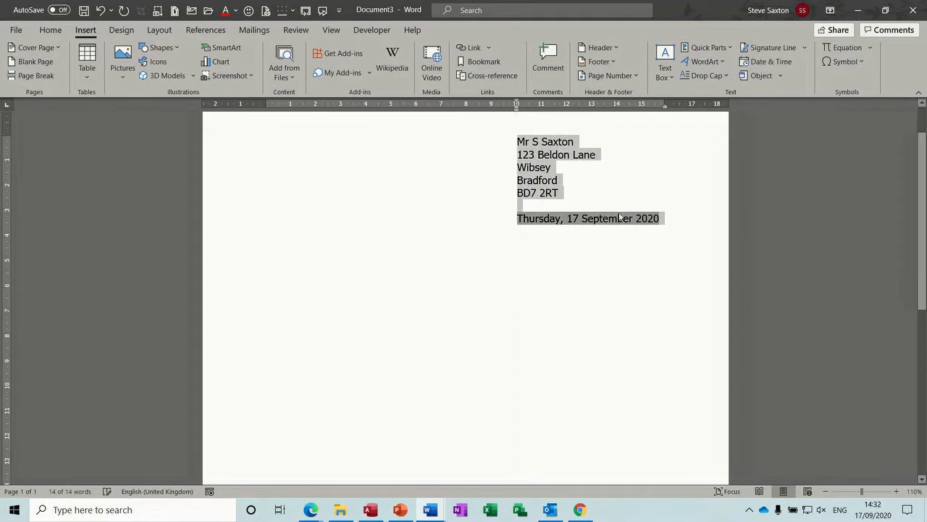
left_click(675, 221)
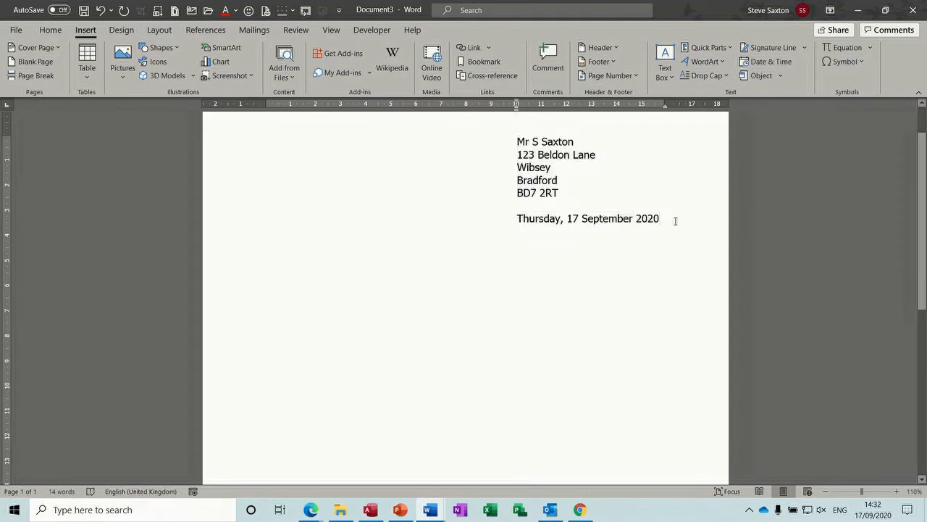
key("Return")
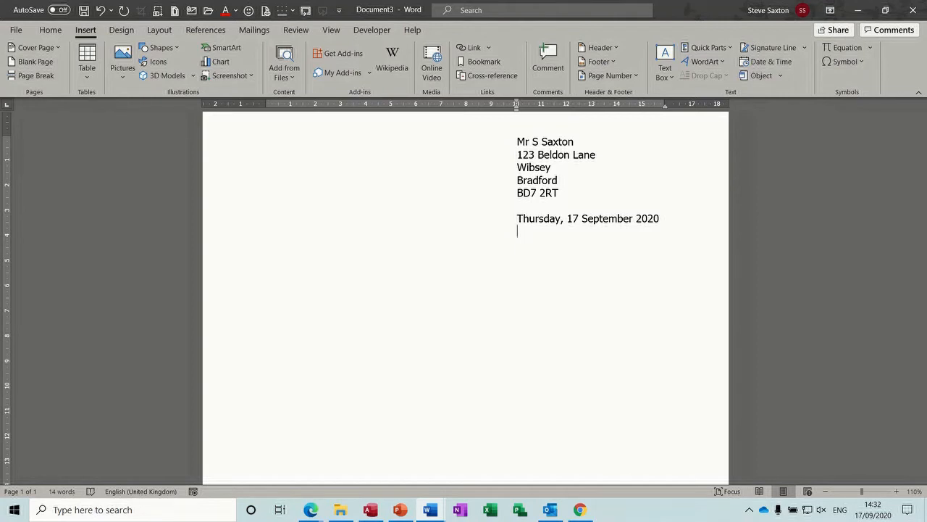
key("ctrl+q")
Step: Type the recipient's name and two-line address at the left margin, followed by a blank line
left_click(51, 29)
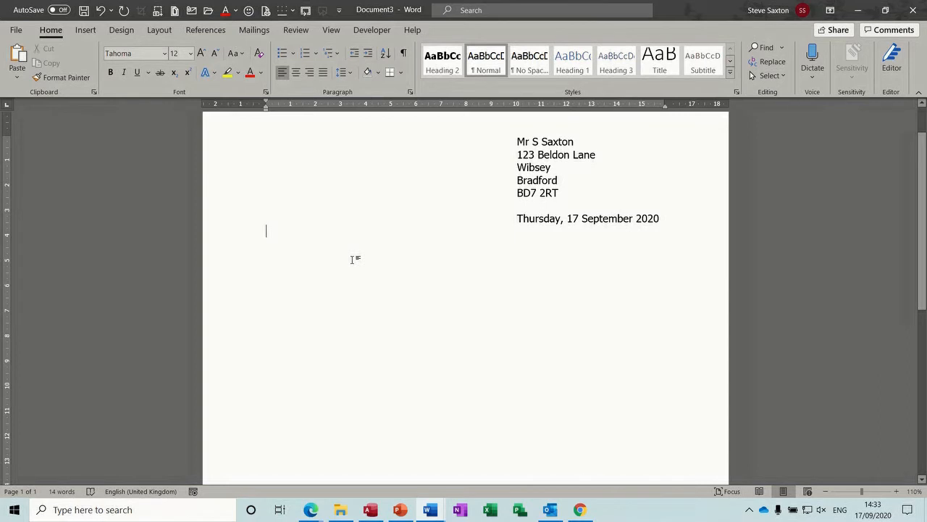
type("r S")
type("mith")
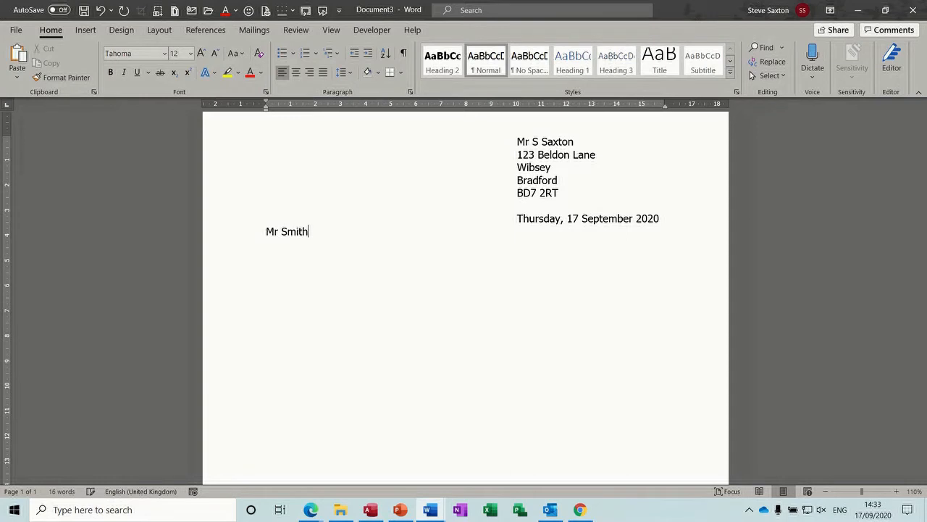
key("Return")
key("Return")
type("Leeds")
key("Return")
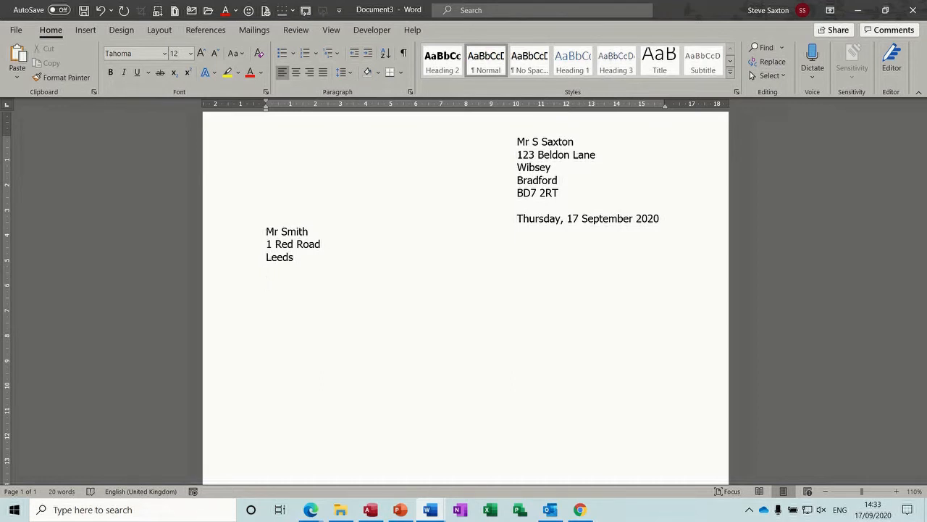
Step: Add a bold underlined 'Re: Job Application' line, then type the salutation to the recipient
key("ctrl+b")
key("ctrl+u")
type("Re:")
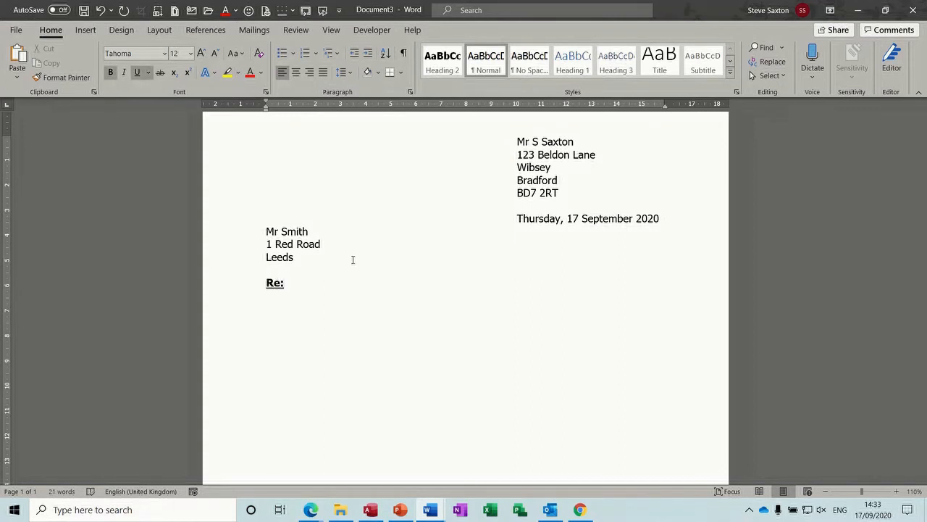
type(" Job Application")
key("ctrl+b")
key("ctrl+u")
key("Return")
type("D")
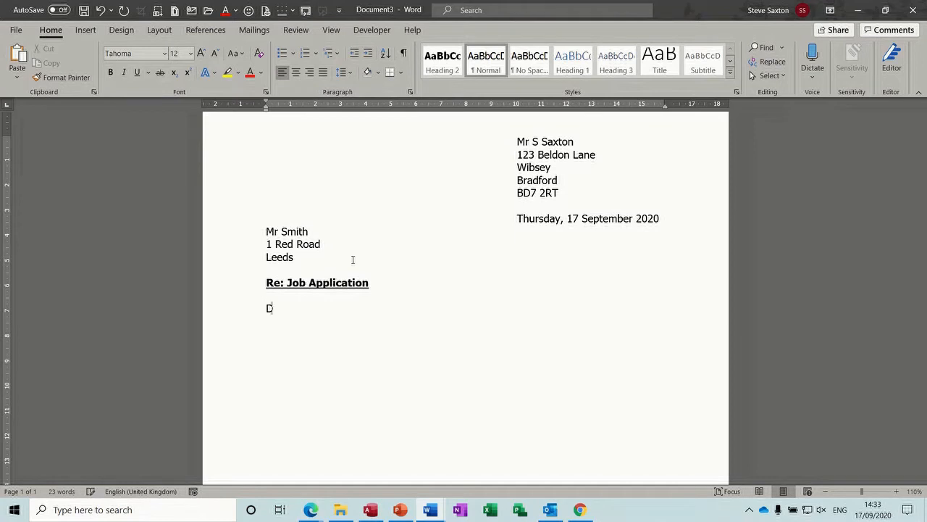
type("ear Mr Smith")
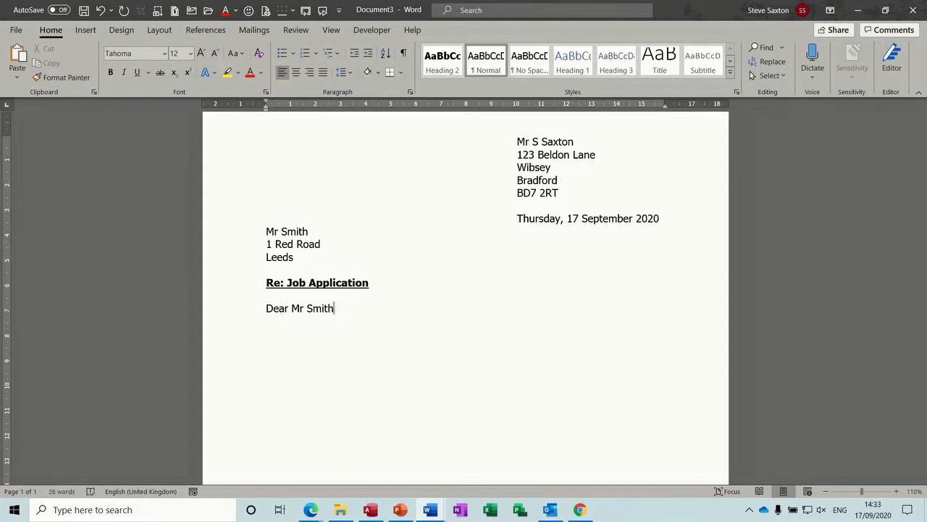
Step: After a blank line, insert the first body paragraph by expanding the Intro AutoText entry with F3
key("Return")
key("Return")
type("Introdu")
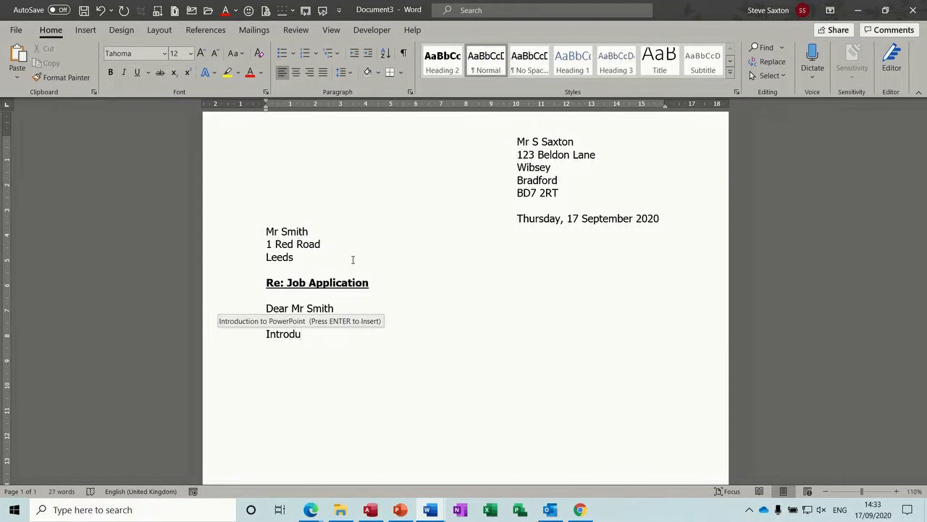
key("Return")
key("Return")
key("BackSpace")
key("BackSpace")
key("BackSpace")
key("BackSpace")
key("BackSpace")
key("BackSpace")
key("BackSpace")
key("BackSpace")
key("BackSpace")
key("BackSpace")
key("BackSpace")
key("BackSpace")
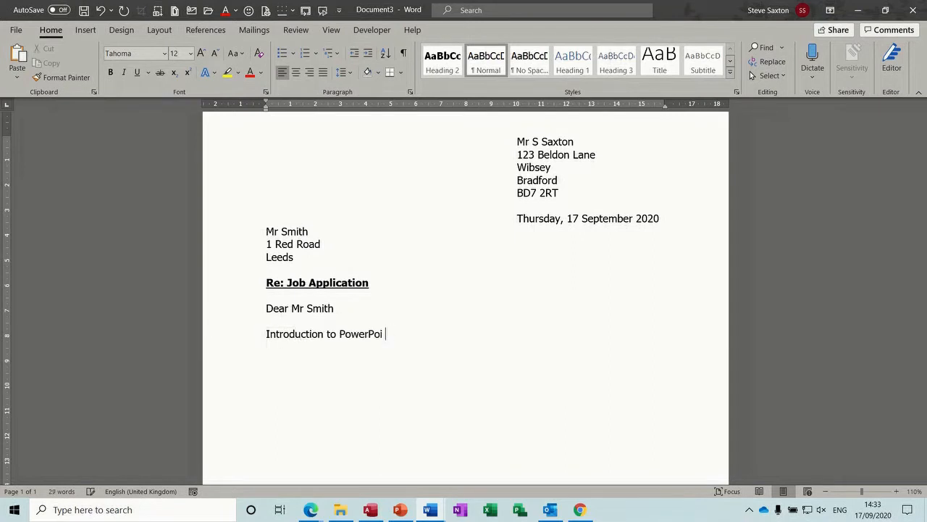
key("BackSpace")
key("BackSpace")
key("BackSpace")
key("BackSpace")
key("BackSpace")
key("BackSpace")
key("BackSpace")
key("BackSpace")
key("BackSpace")
key("BackSpace")
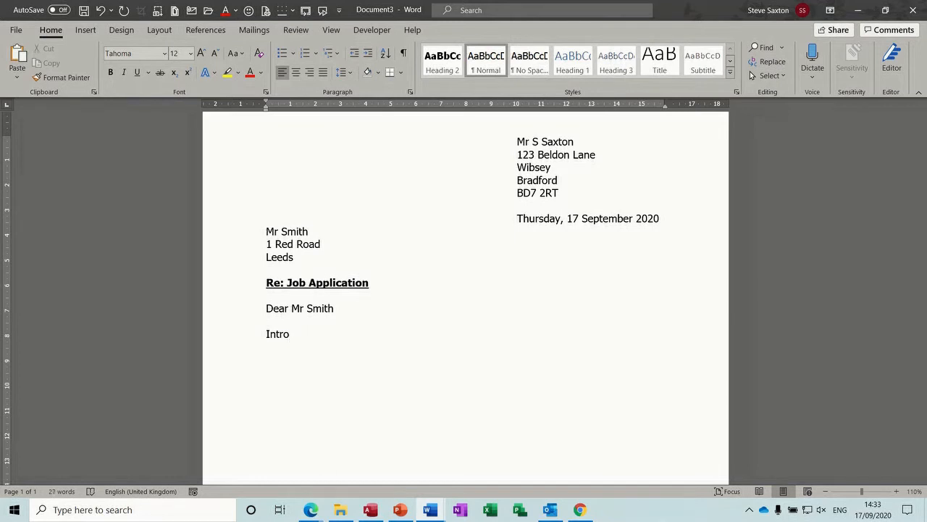
key("F3")
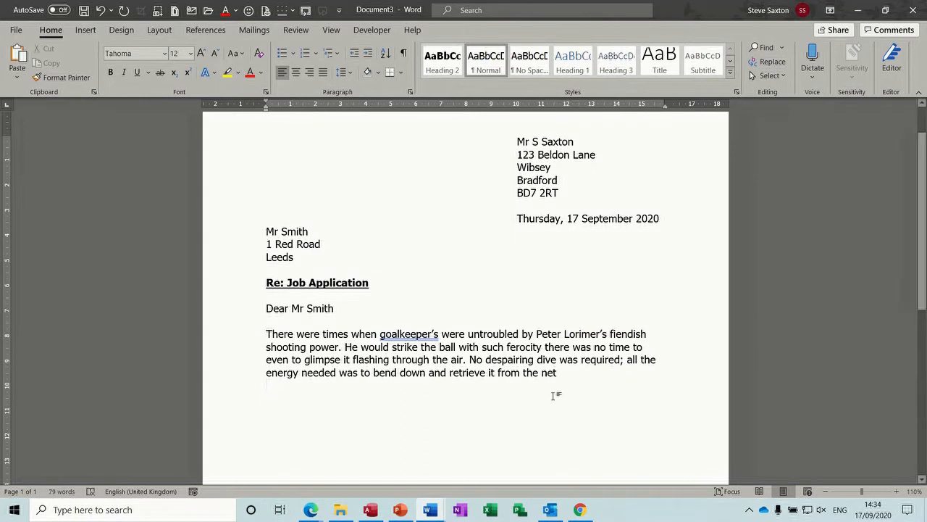
Step: Paste the second body paragraph, then add the third goalkeeper paragraph from AutoText
key("Return")
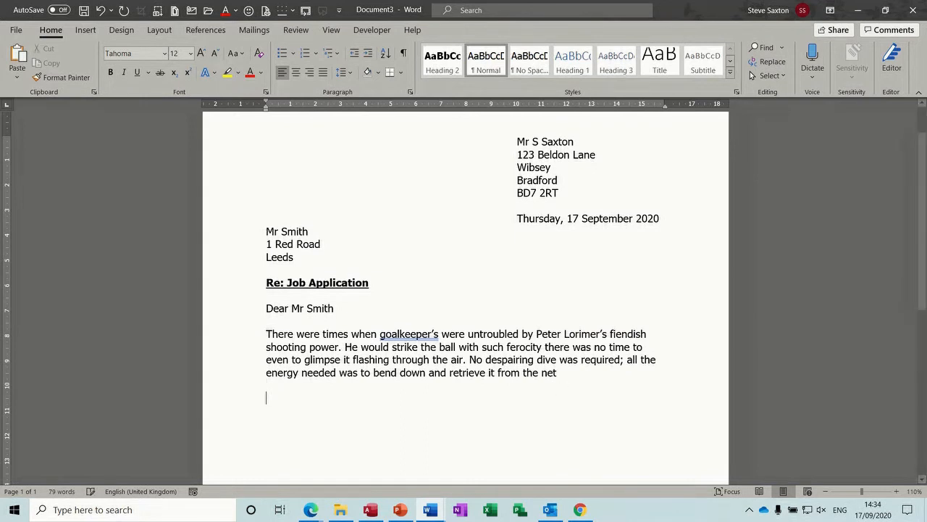
type("end")
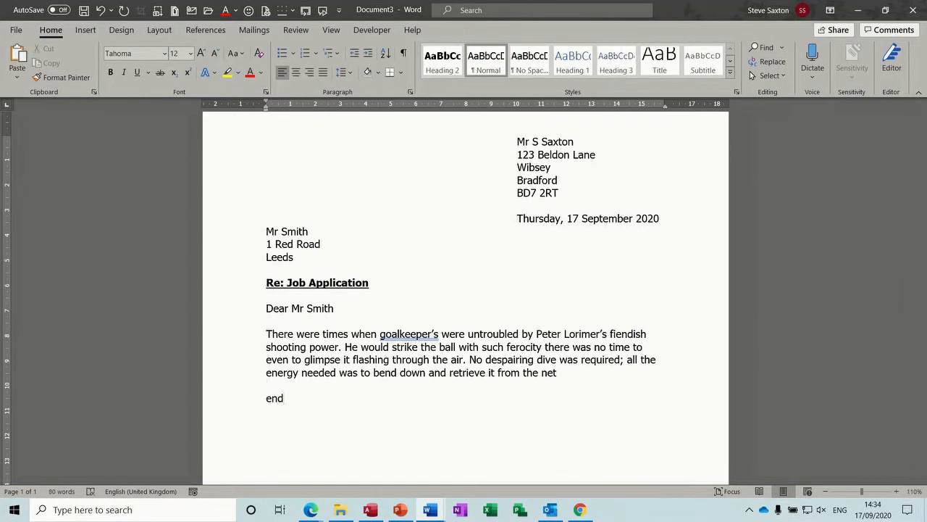
key("shift+Home")
type("It may be of interest - though perhaps little consolation  - to goalkeepers of Peter Lorimer’s era that his high velocity shots issued from a dainty right foot. A player born to strike the ball with power and precision, Lorimer’s end of season 176 goal tally for his school in Dundee more resembled a cricket score and cost his father a shilling a time. And while his other skills were less artistic than those of Eddie Gray, as Lorimer matured, he became a right-winger fit to grace any occasion.")
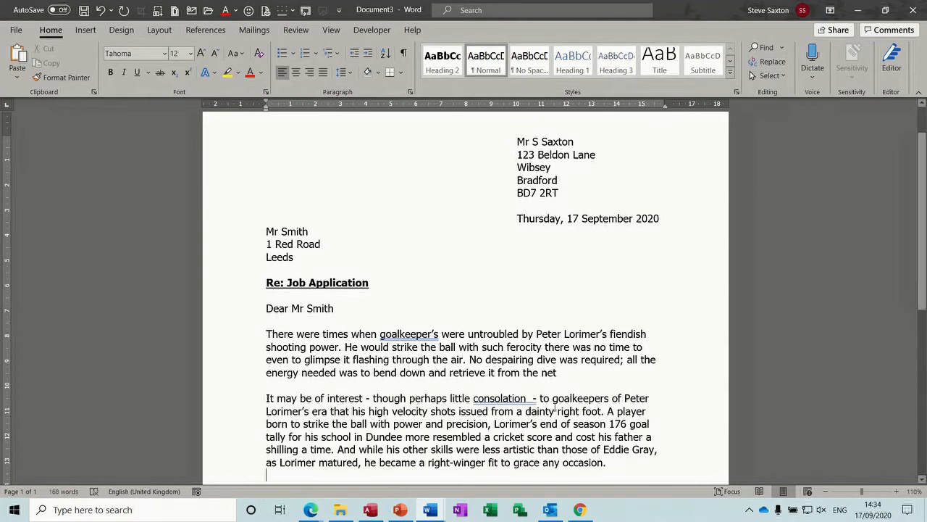
scroll(887, 297, "down", 3)
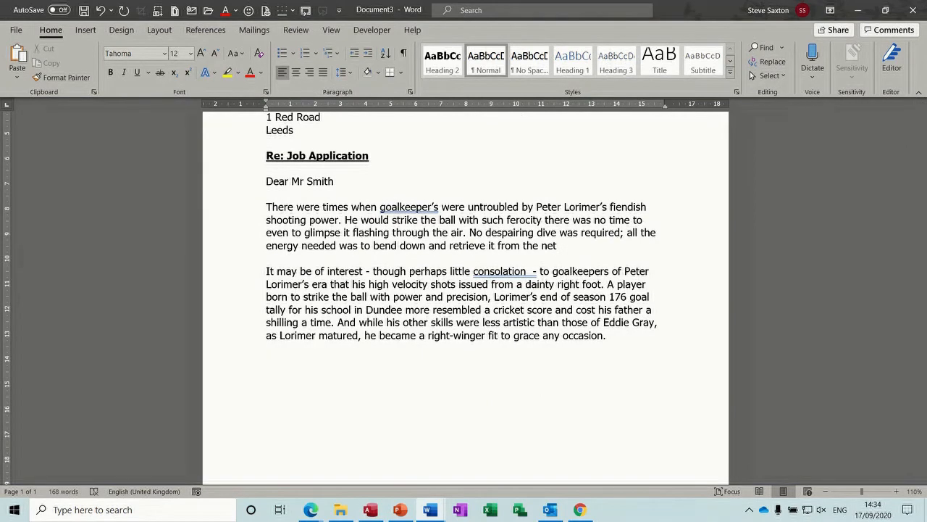
type("intro")
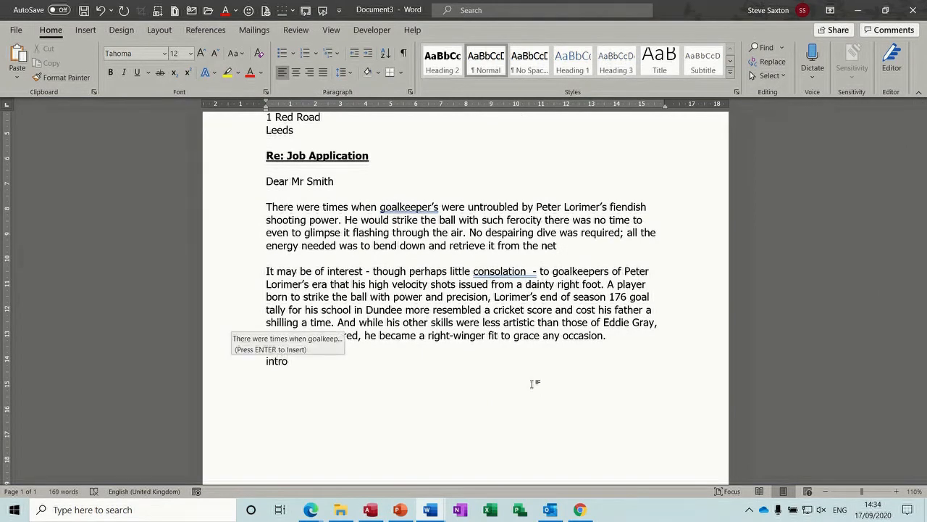
key("Return")
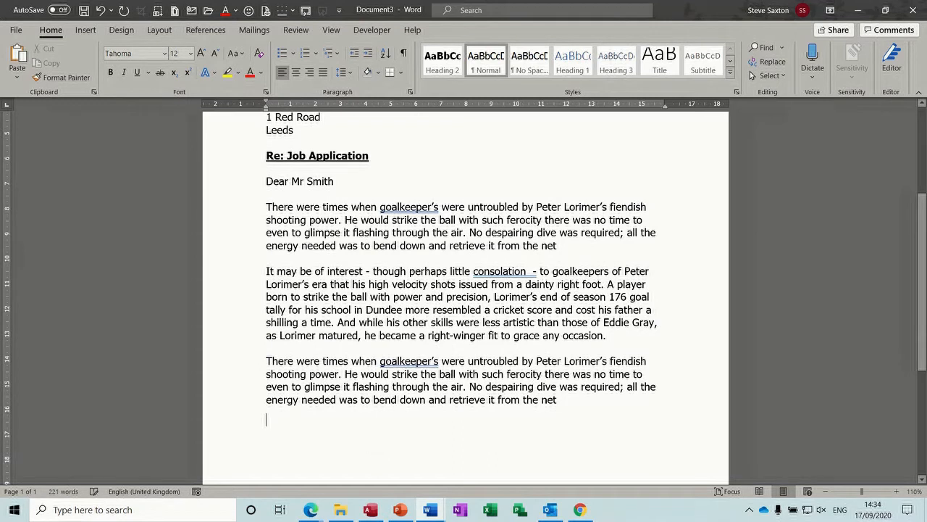
Step: Close with 'Yours sincerely', leave blank lines for a signature, and type the sender's name
type("you")
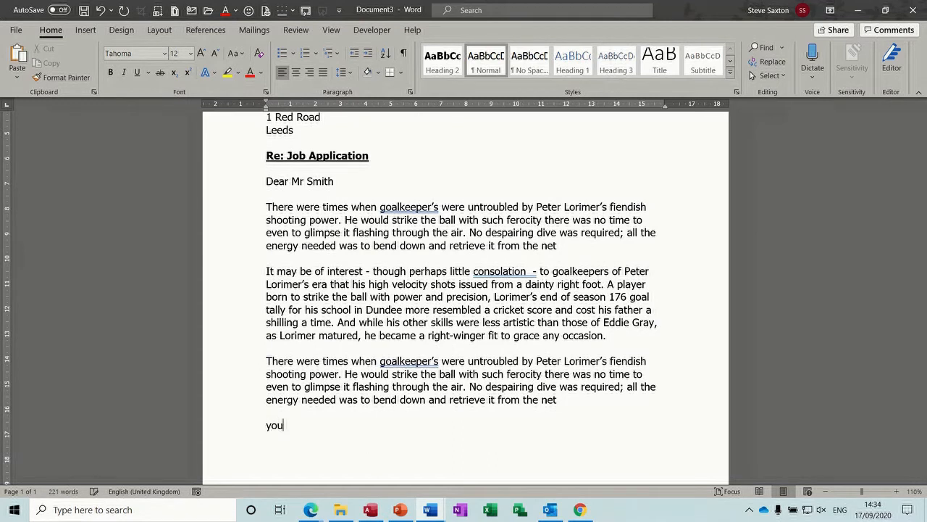
type("rs sincerely")
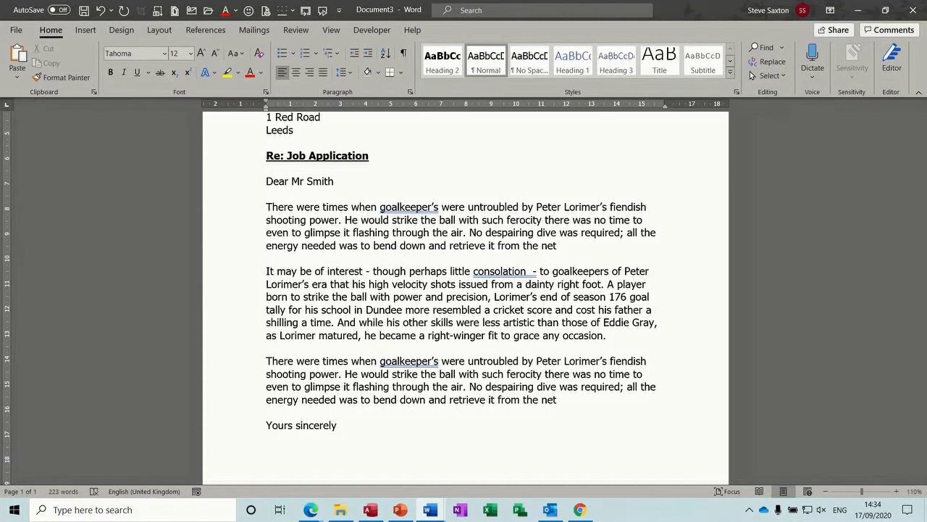
key("Return")
key("Return")
key("Return")
key("Return")
key("Return")
key("Return")
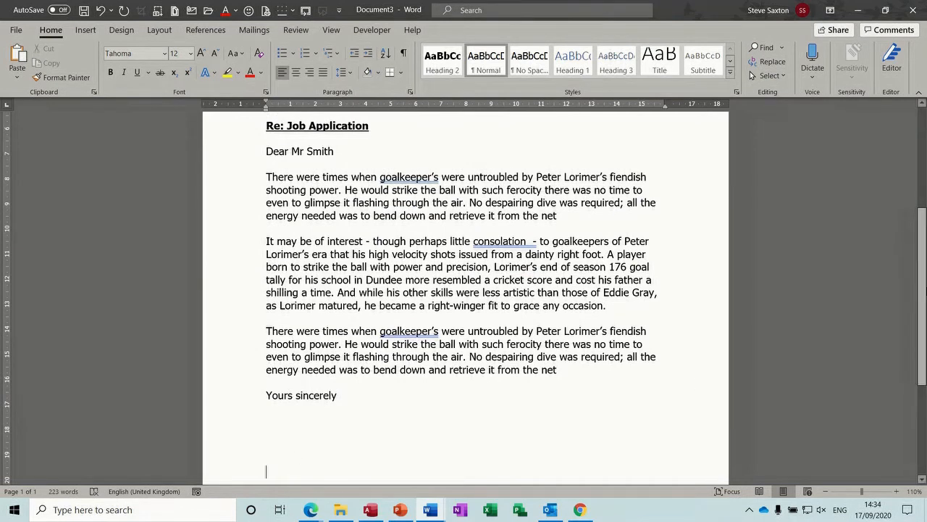
scroll(389, 354, "down", 2)
left_click(344, 333)
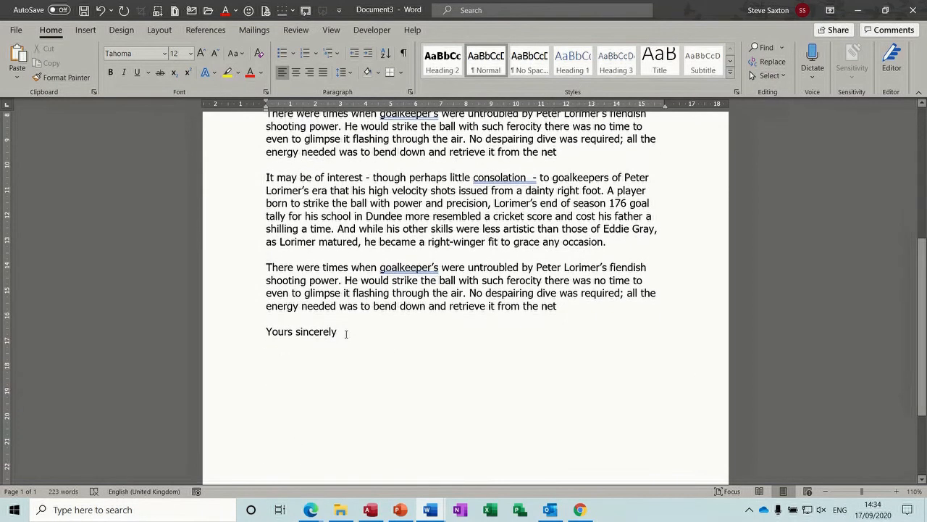
key("Return")
key("Return")
key("Return")
key("Return")
key("Return")
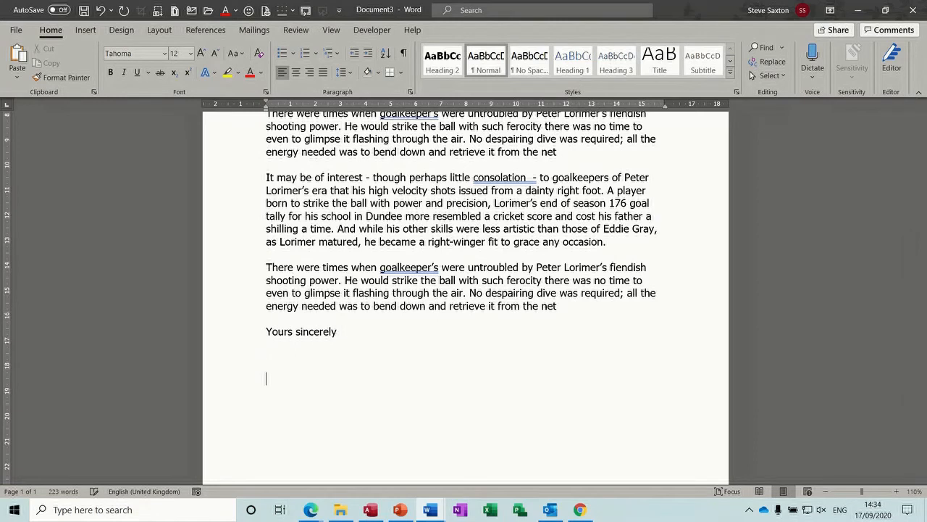
key("Return")
type("S Saxton")
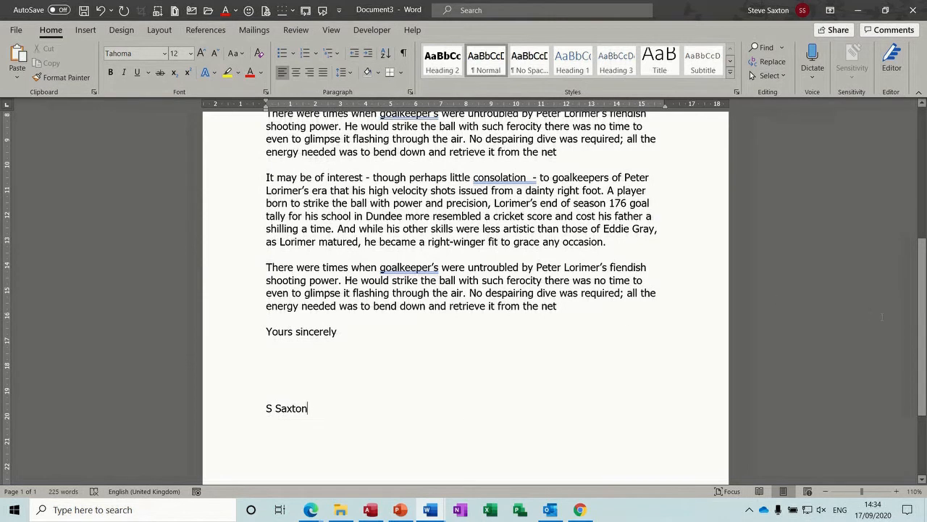
scroll(922, 329, "up", 5)
mouse_move(926, 226)
left_mouse_down()
mouse_move(926, 218)
mouse_move(926, 238)
mouse_move(926, 220)
left_mouse_up()
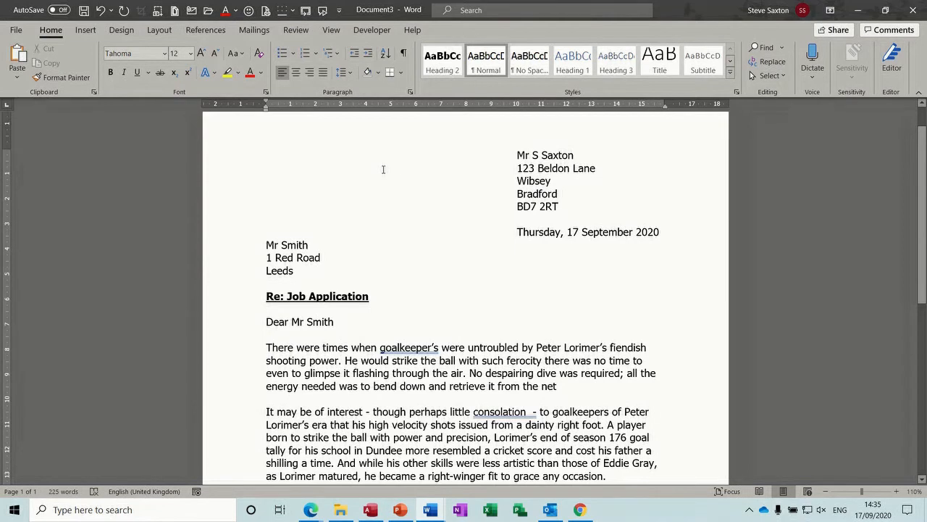
Step: In a new document, type the recipient's and sender's names and street lines side by side at the tab stop
key("ctrl+n")
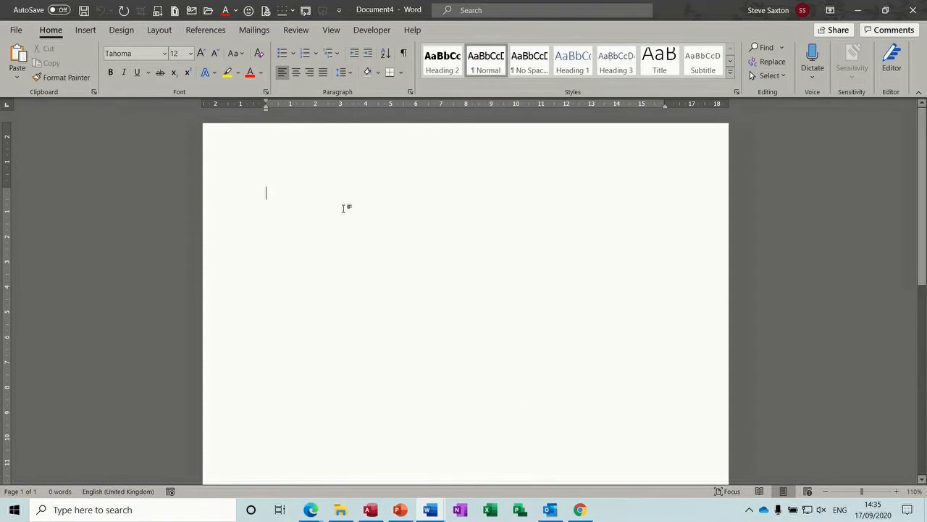
type("Mr Smith")
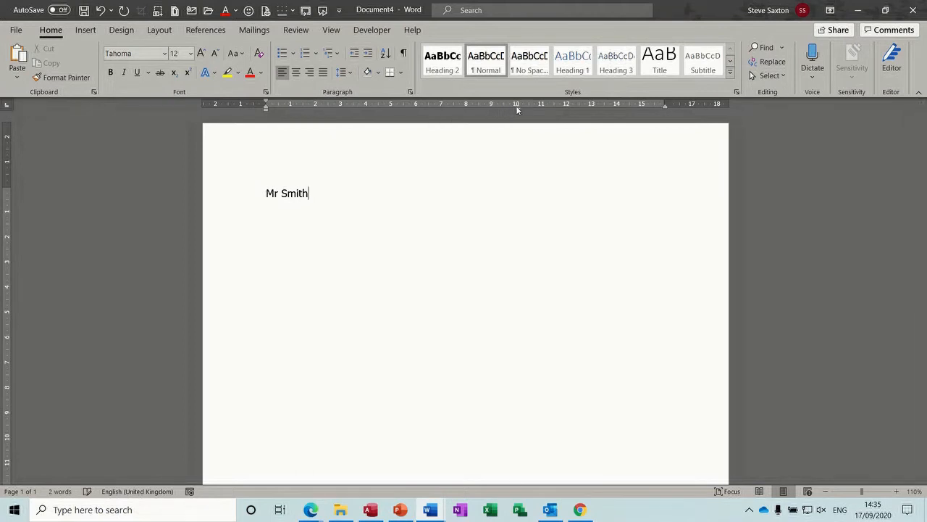
key("Tab")
type("Mr S Saxton")
key("Return")
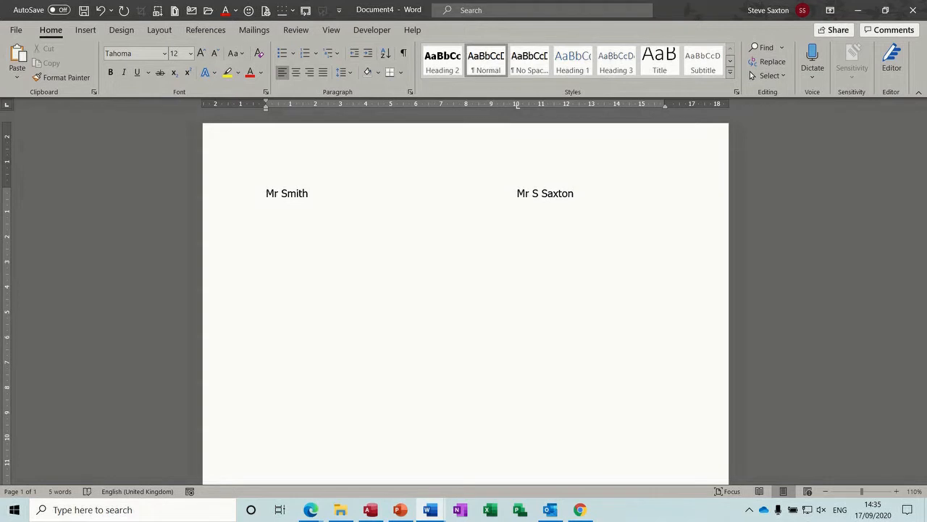
key("Tab")
Step: Add both town lines, capitalise the sender's town, and begin a new line below
key("Return")
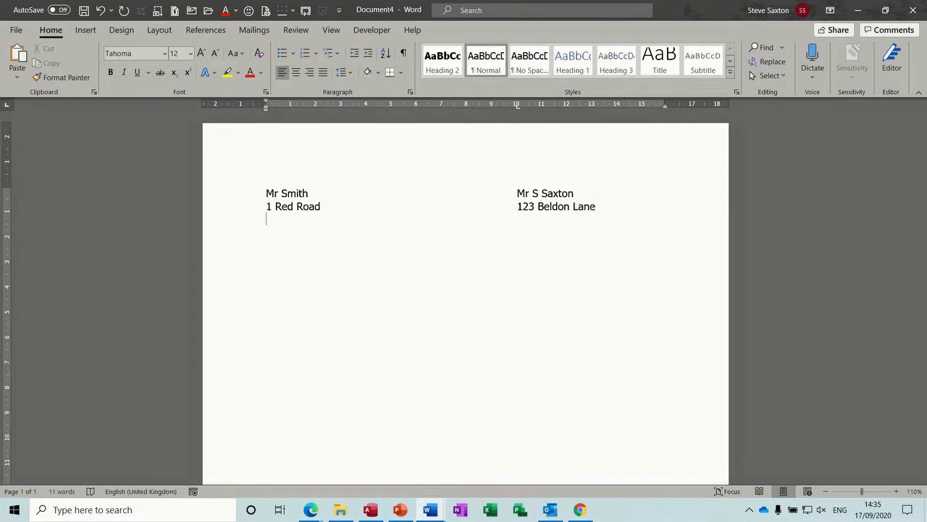
type("Leeds")
key("Tab")
type("bradford")
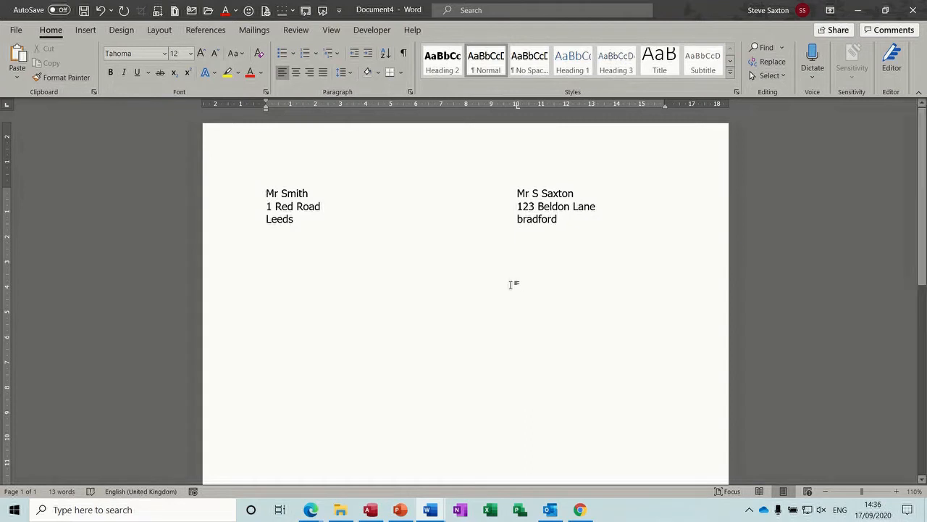
left_click(523, 220)
key("BackSpace")
type("B")
left_click(561, 220)
key("Return")
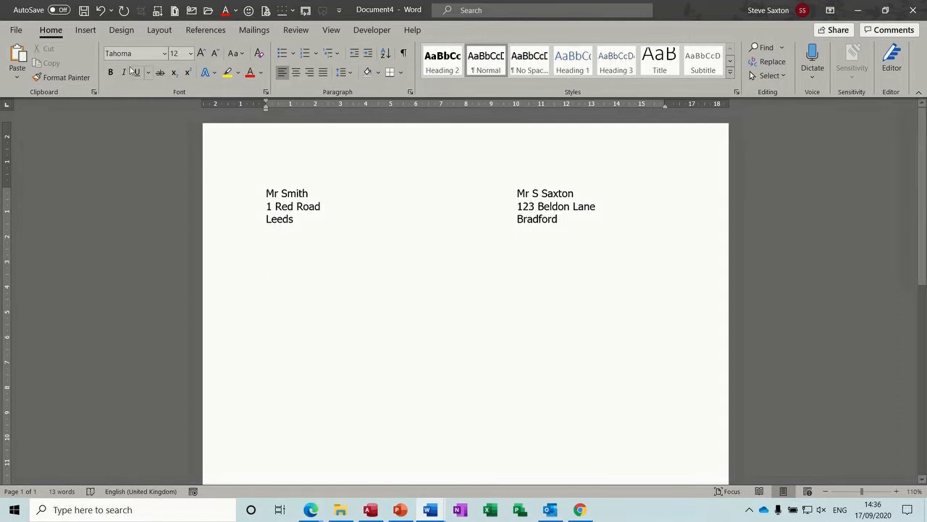
Step: Insert a two-column, one-row table and remove the left cell's borders
left_click(85, 29)
left_click(88, 77)
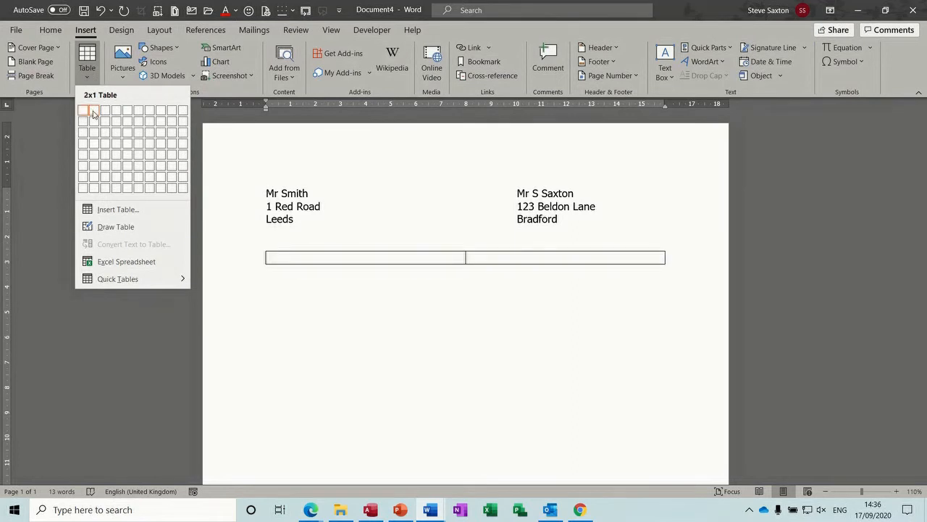
left_click(93, 111)
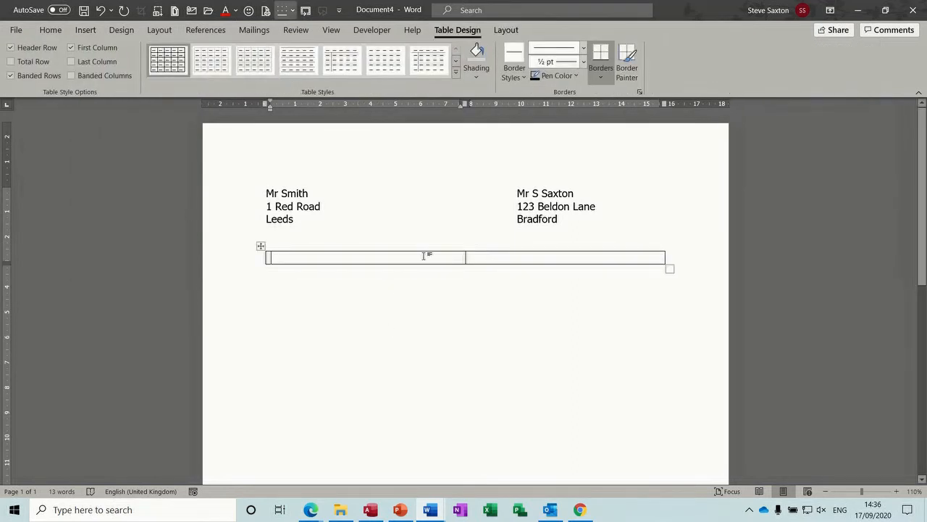
left_click(601, 76)
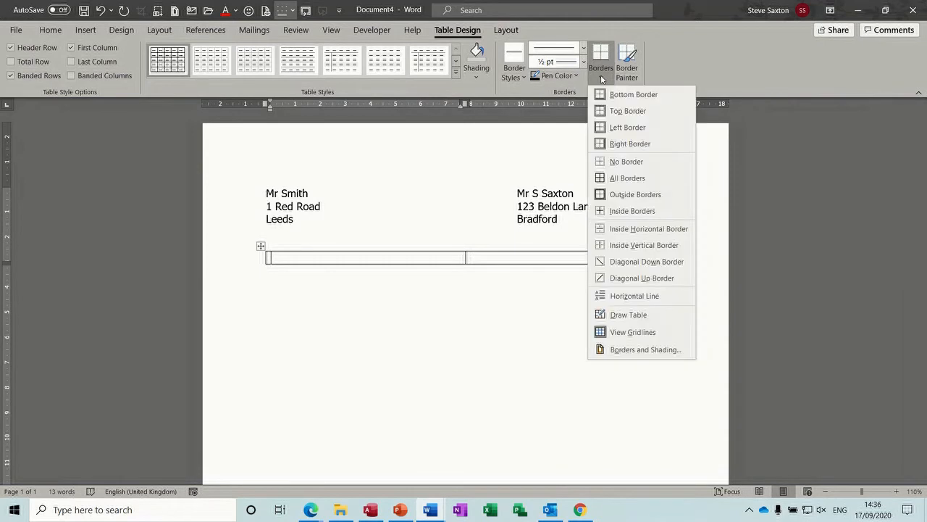
left_click(613, 160)
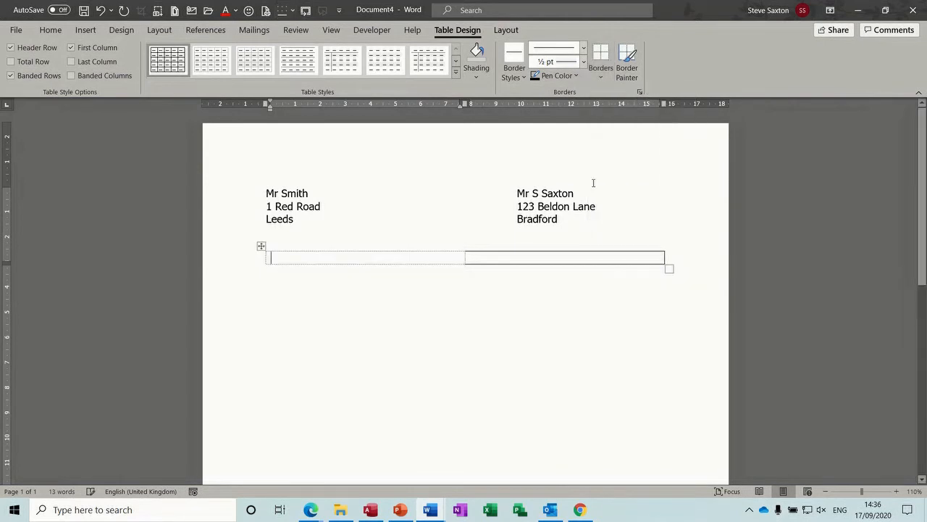
Step: Remove the borders from the right-hand cell as well
left_click(511, 252)
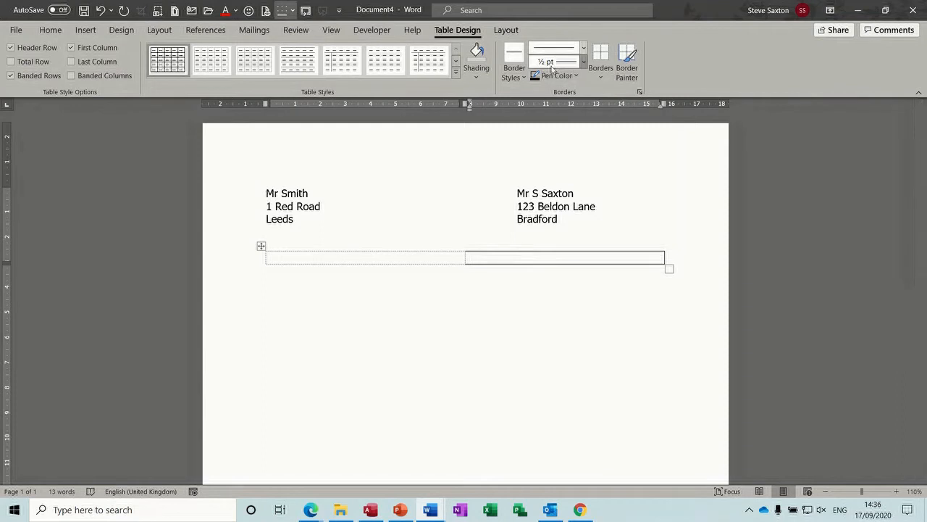
left_click(514, 72)
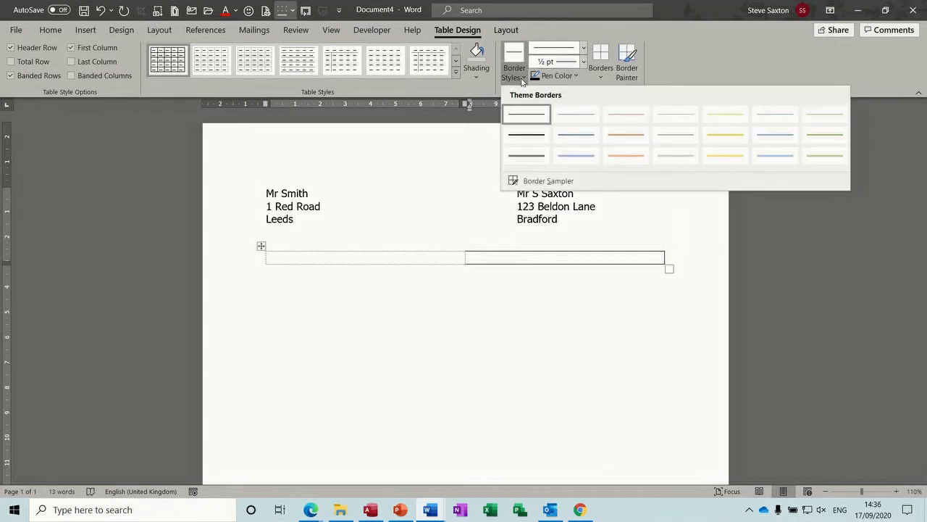
left_click(479, 81)
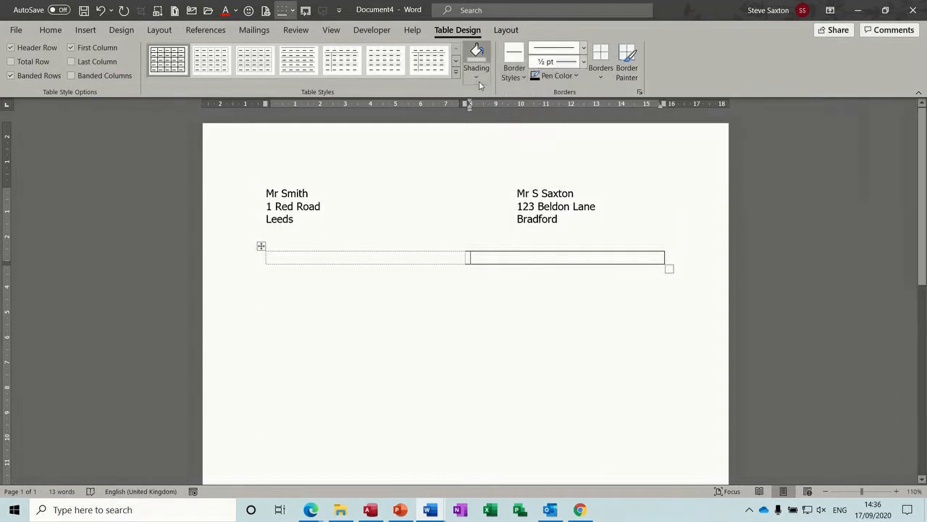
left_click(603, 84)
left_click(613, 161)
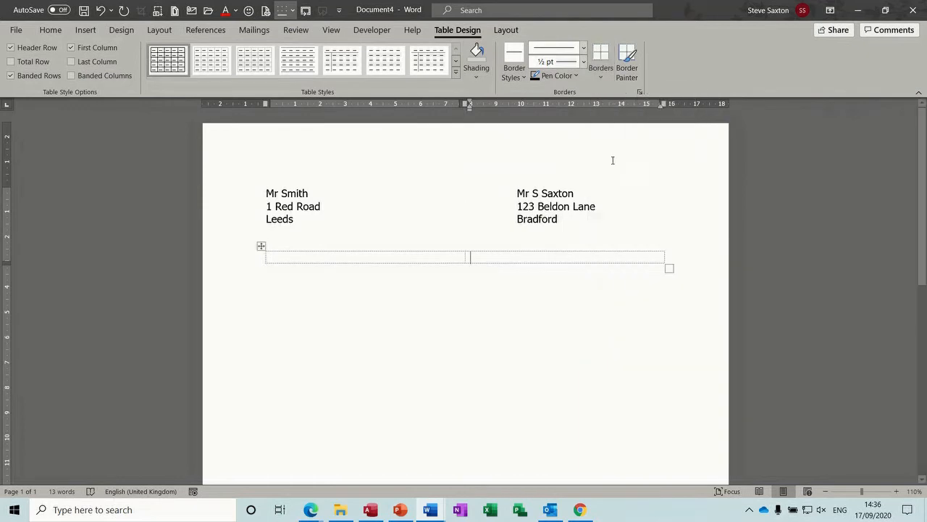
left_click(455, 273)
left_click(414, 255)
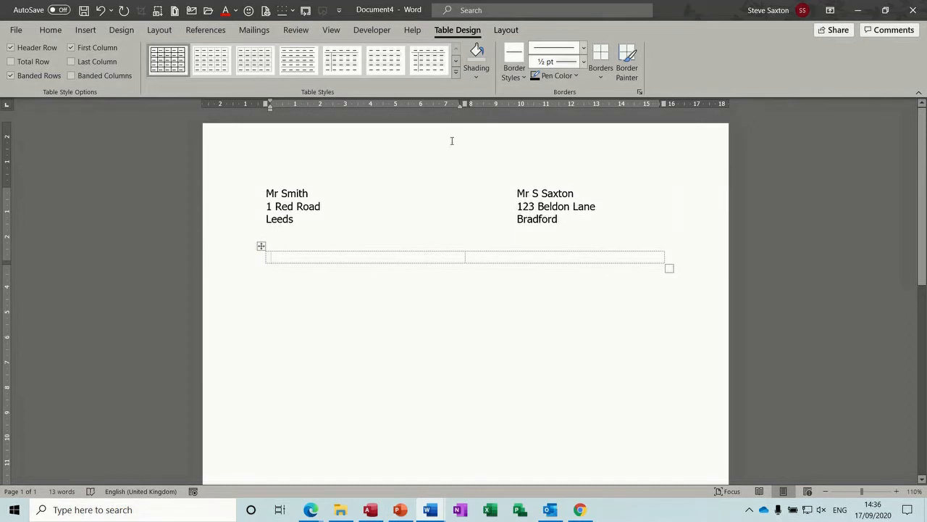
Step: Hide the table gridlines, then show them again
left_click(506, 30)
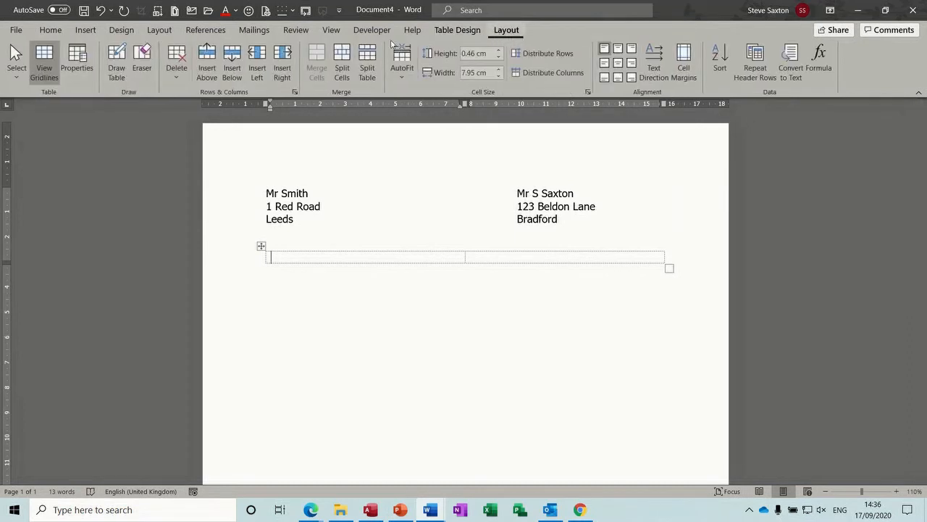
left_click(37, 69)
left_click(38, 68)
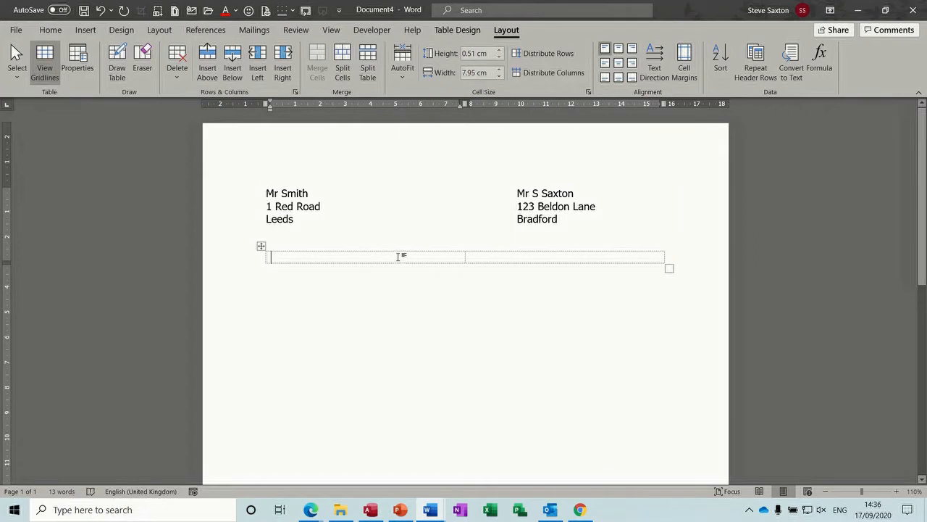
Step: Type five lines of placeholder text in the left cell
type("rererre")
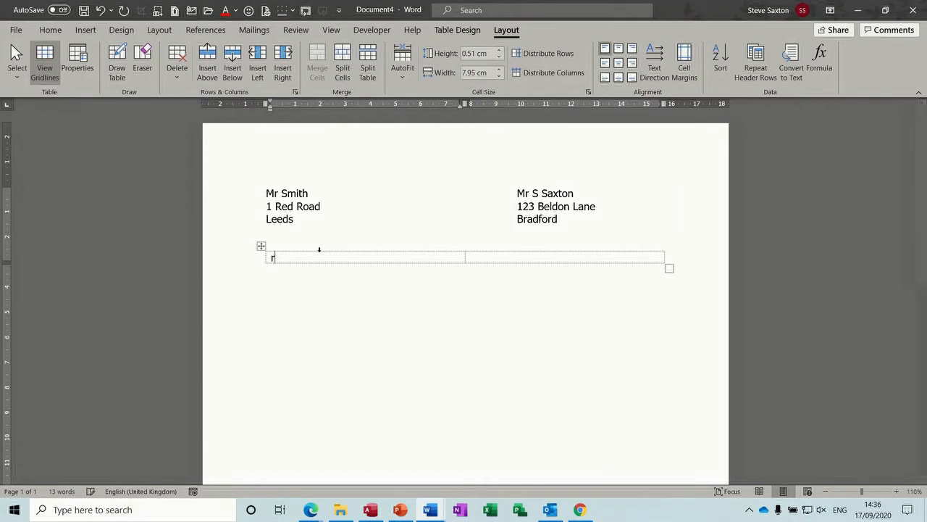
key("Return")
type("er")
key("Return")
type("eret")
key("Return")
type("tr")
key("Return")
type("tr")
key("Return")
type("t")
Step: Delete two trial lines from the right cell, left-align it, and indent it via the ruler
left_click(496, 265)
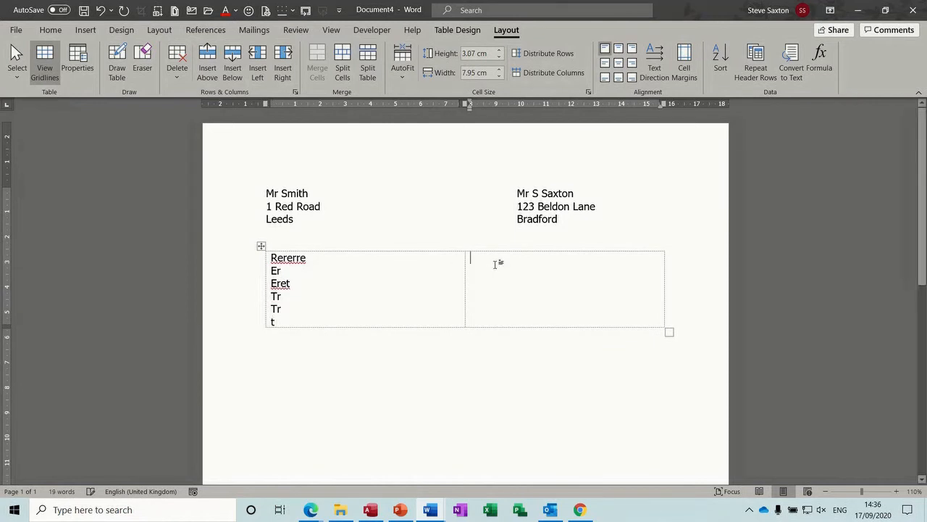
type("wererert")
key("ctrl+r")
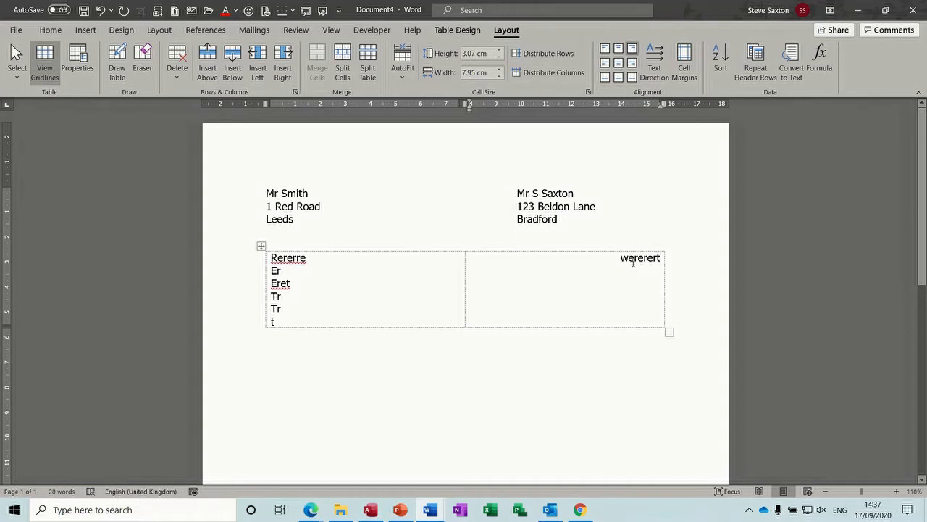
key("Return")
type("fdfdsfdsfffdf")
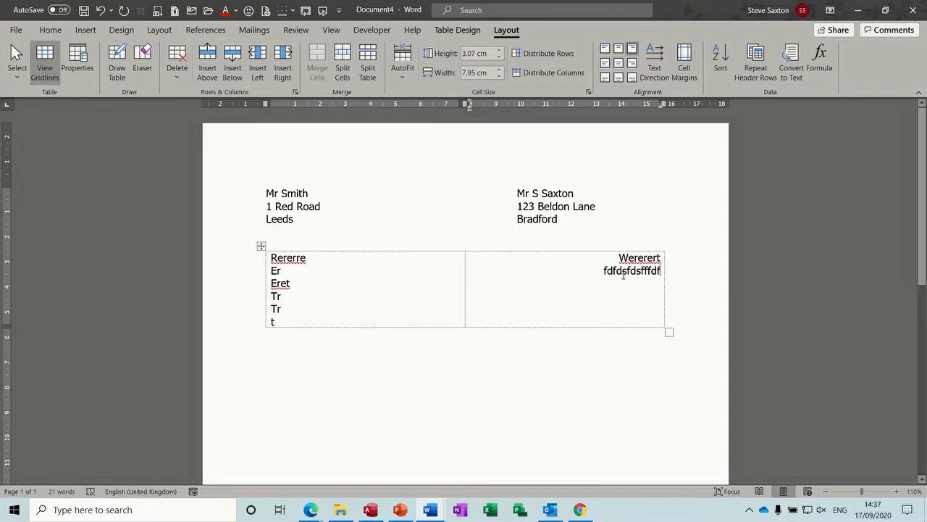
left_click_drag(589, 268, 661, 258)
left_click(636, 278)
left_click_drag(660, 273, 619, 258)
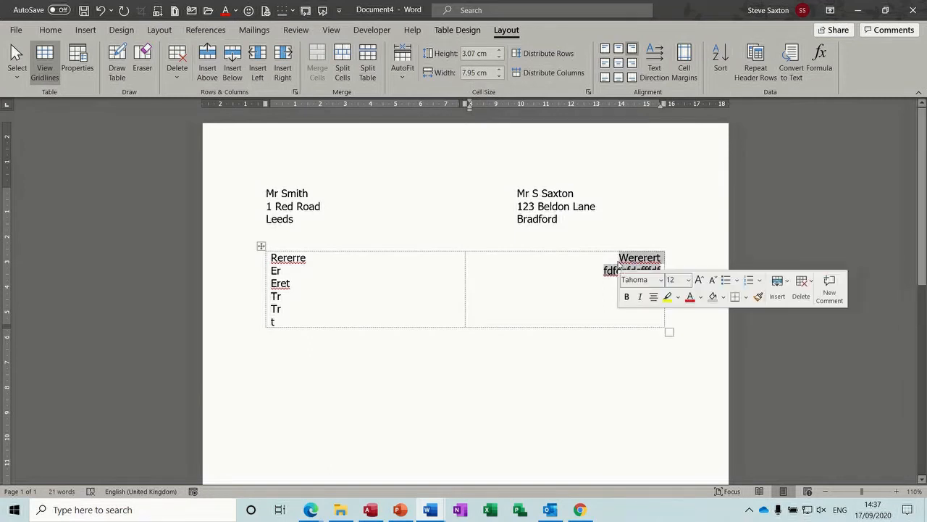
key("Delete")
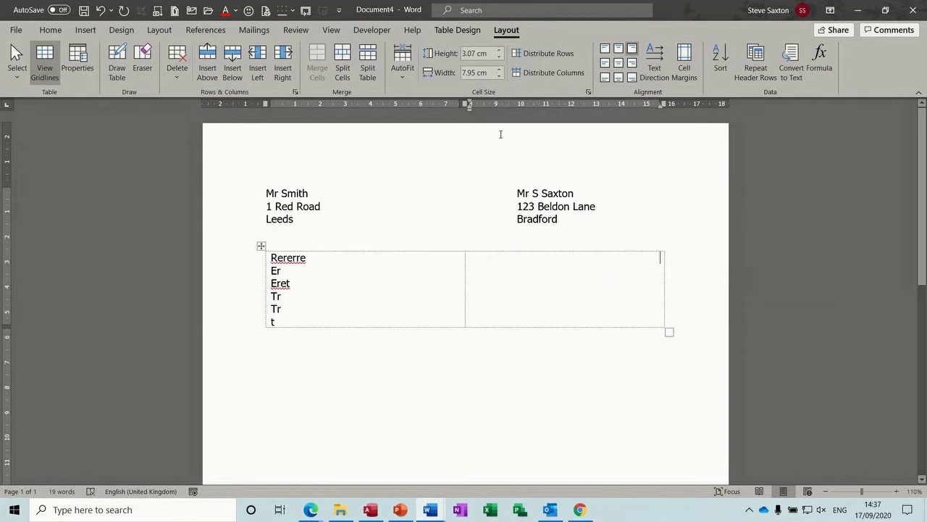
key("ctrl+e")
key("ctrl+l")
left_click_drag(471, 110, 548, 111)
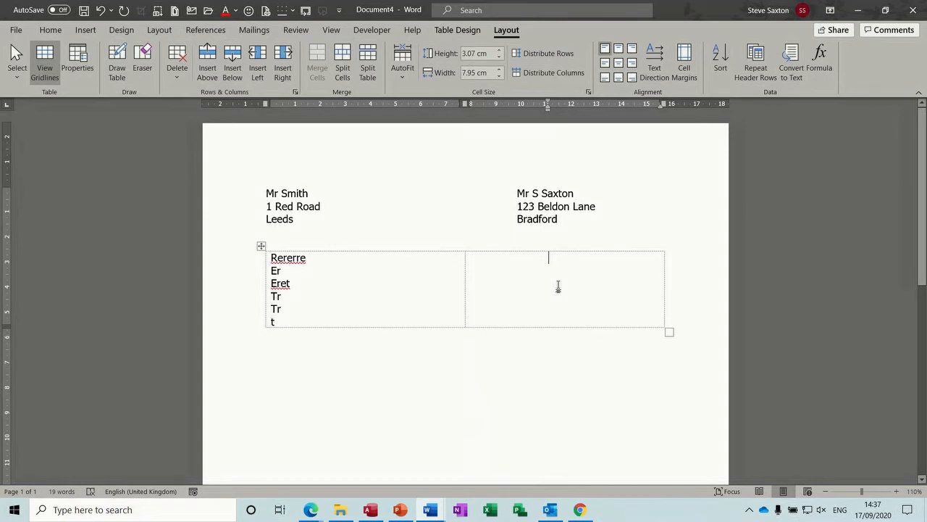
Step: Type five lines of placeholder text in the indented right cell
type("Rerereretr")
key("Return")
type("tretrtrryvtyty")
key("Return")
type("rrytyty")
key("Return")
type("tytutuyuyuy")
key("Return")
type("ryttutuu")
key("Return")
mouse_move(341, 509)
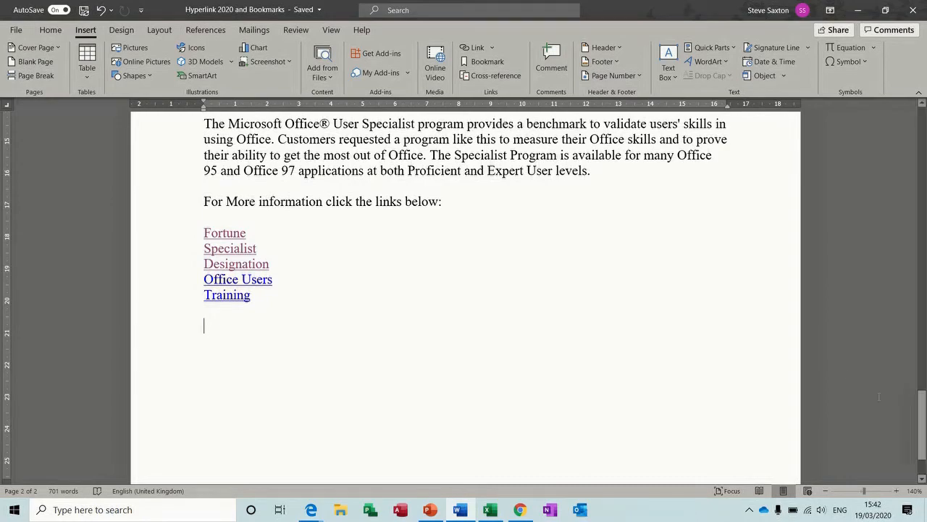
left_click_drag(920, 419, 920, 134)
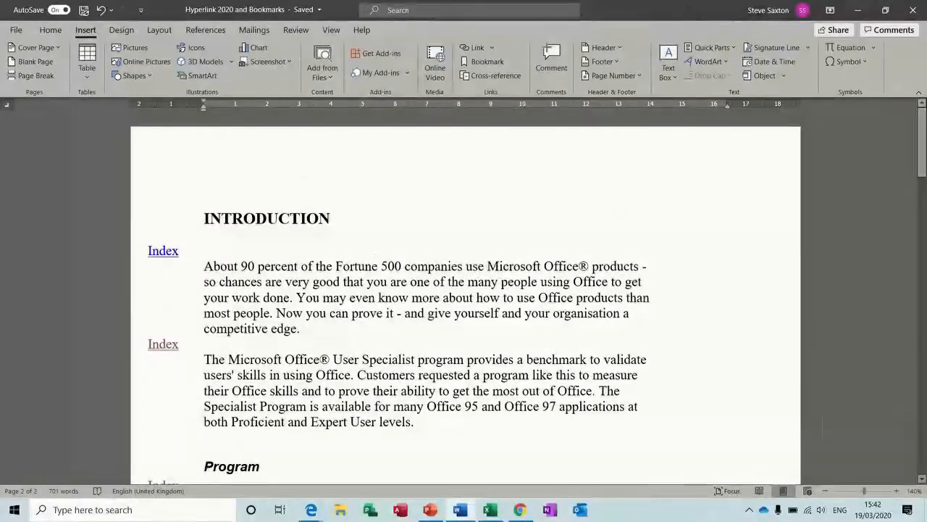
left_click(205, 216)
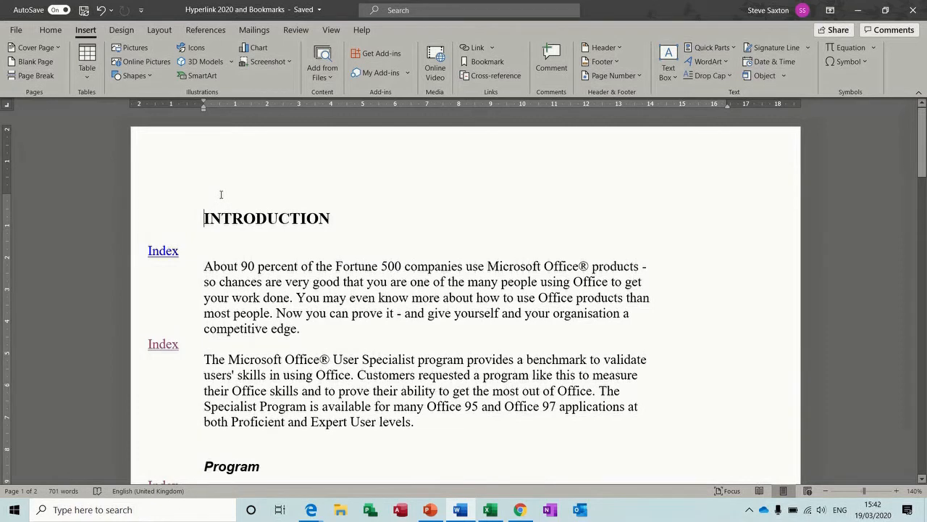
key("Return")
left_click(212, 200)
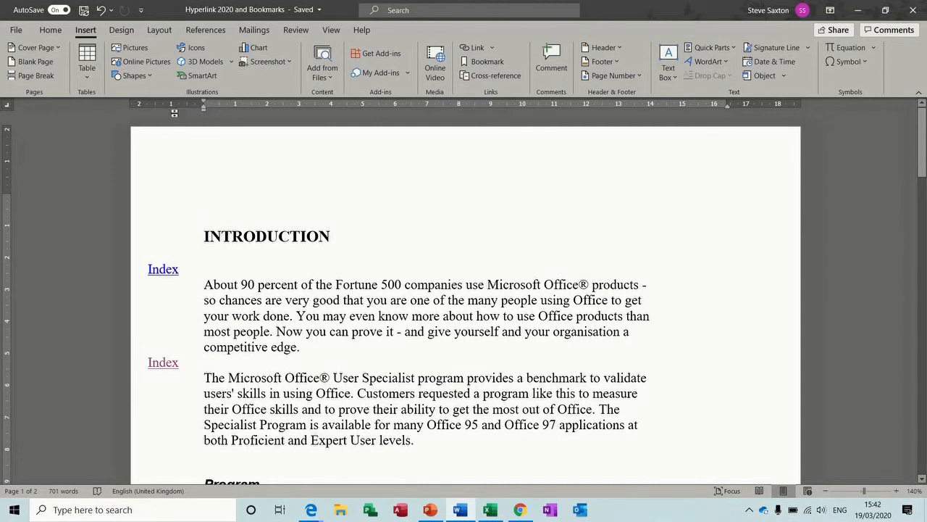
left_click(204, 30)
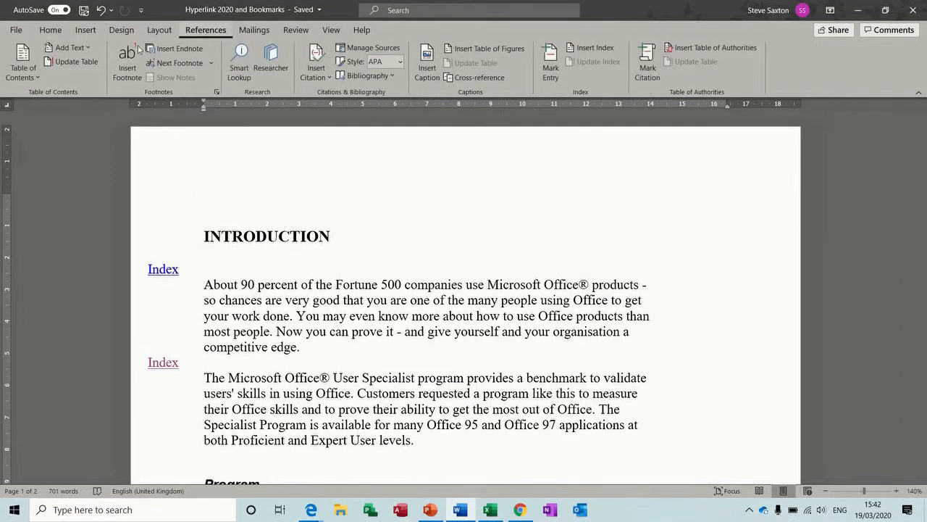
left_click(28, 73)
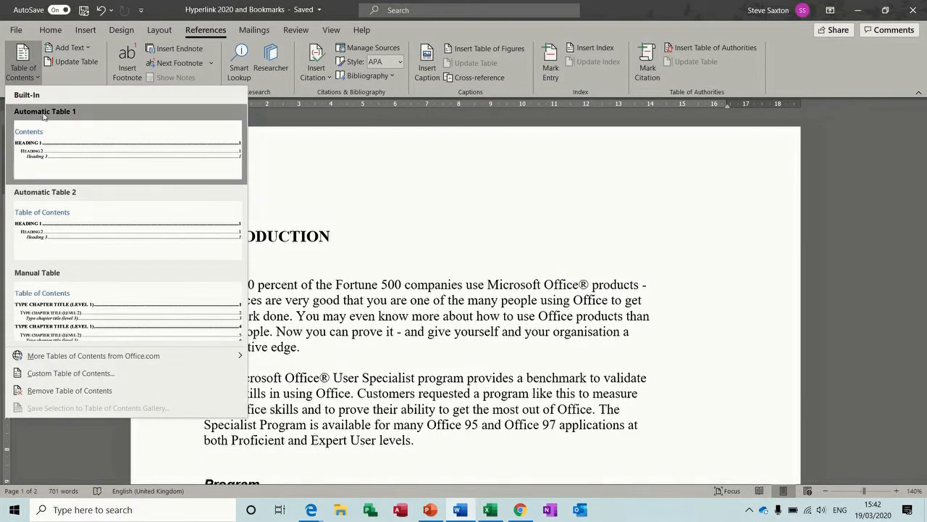
left_click(69, 153)
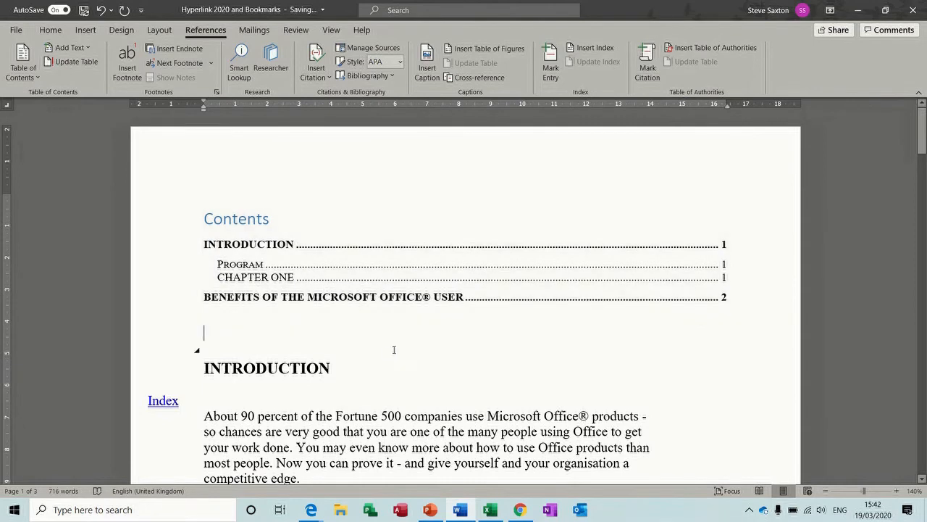
left_click_drag(922, 131, 922, 163)
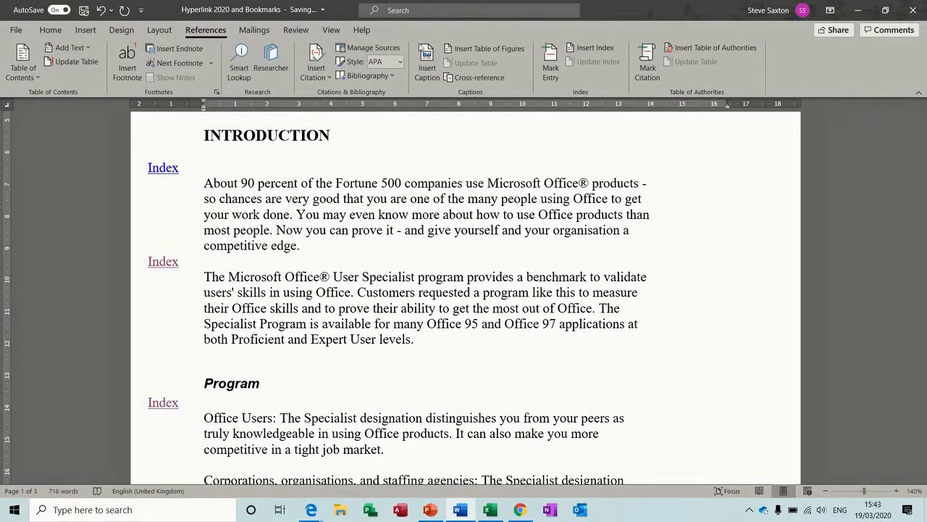
Step: Mark Fortune and User Specialist as index entries
left_click(550, 58)
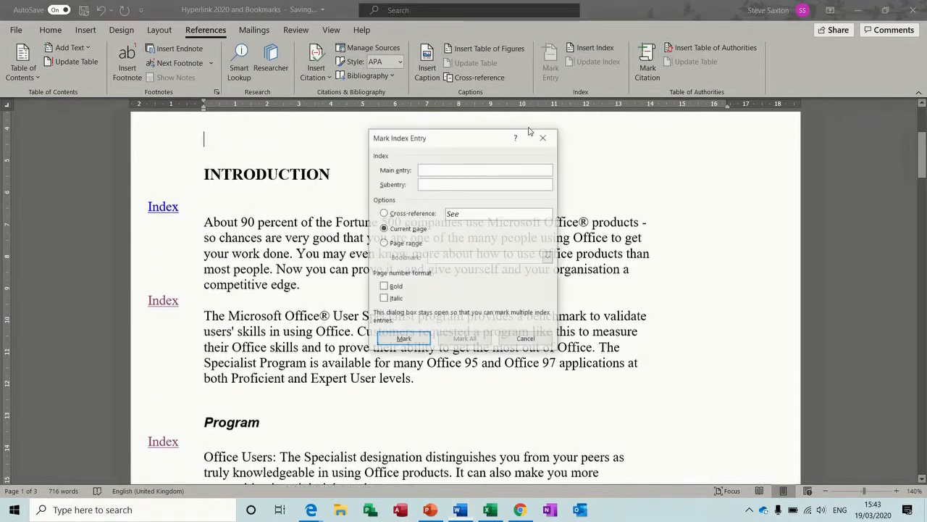
double_click(345, 225)
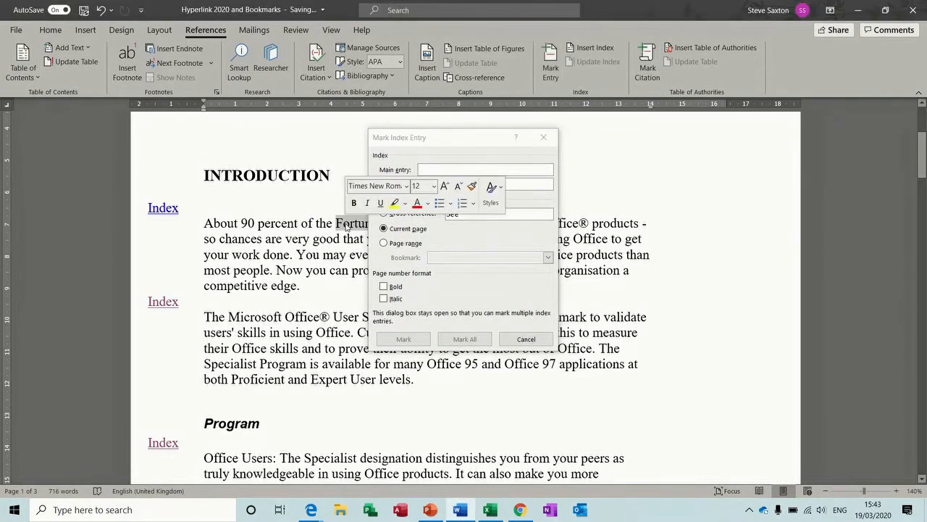
left_click(403, 339)
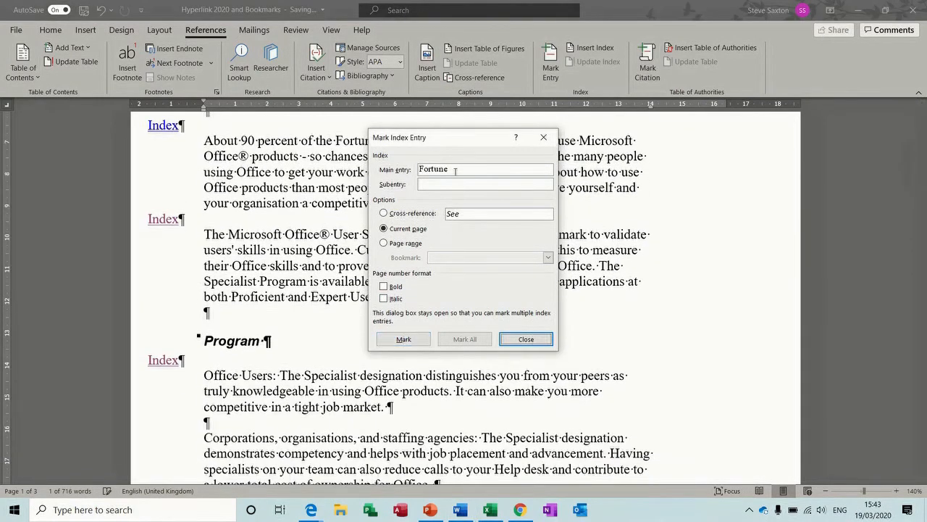
left_click_drag(454, 143, 651, 210)
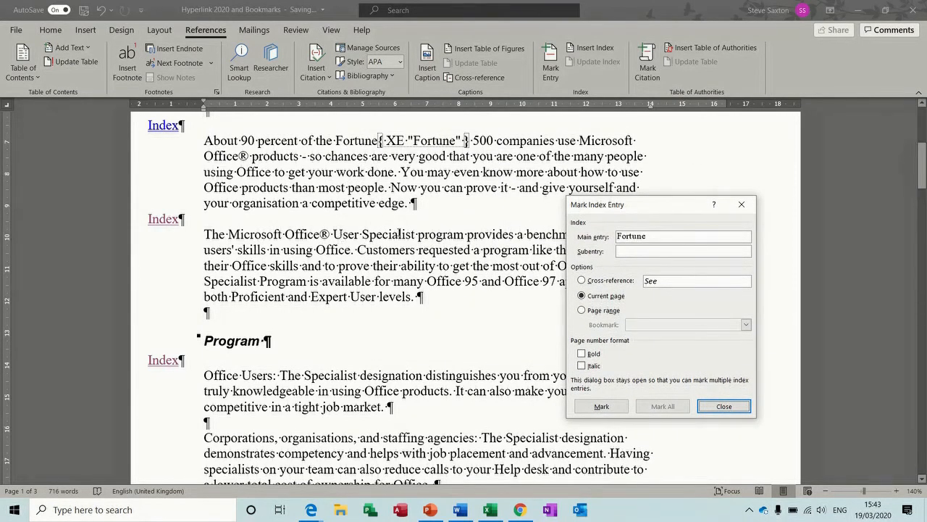
left_click_drag(334, 234, 416, 234)
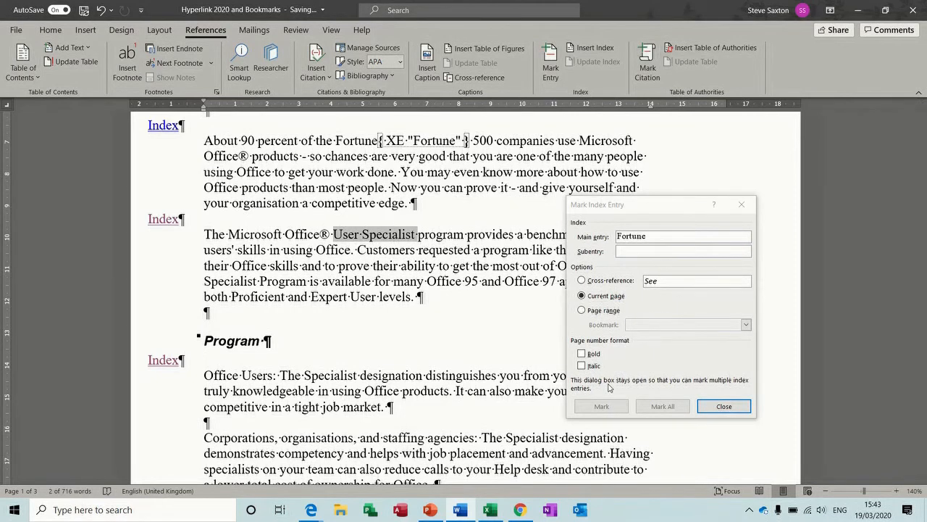
left_click(602, 405)
left_click(602, 406)
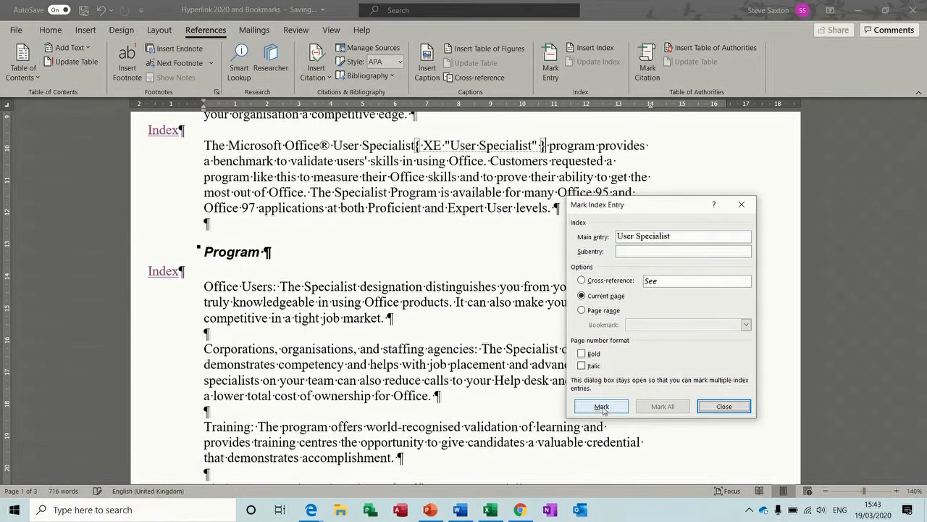
Step: Mark designation, Training and Benefits as index entries, then close the Mark Entry dialog
double_click(391, 286)
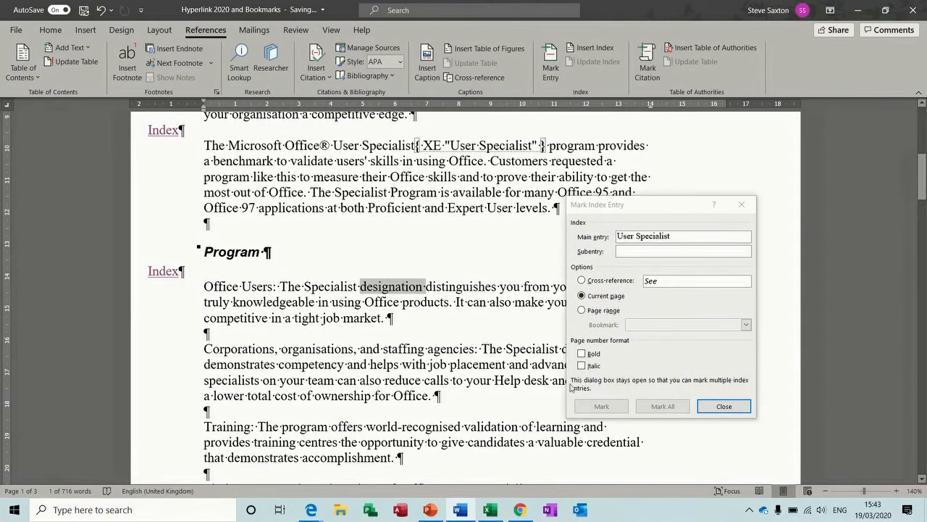
left_click(594, 410)
left_click(595, 410)
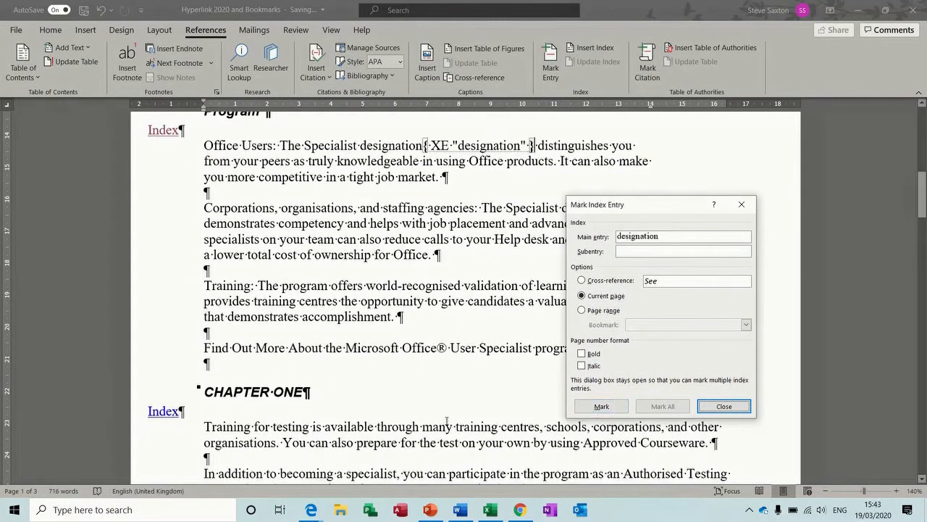
double_click(229, 427)
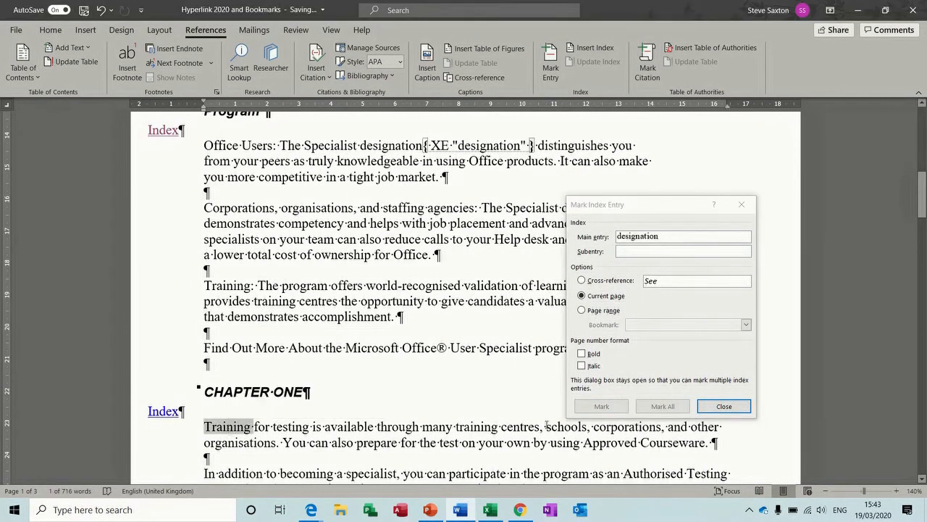
left_click(602, 406)
left_click(602, 407)
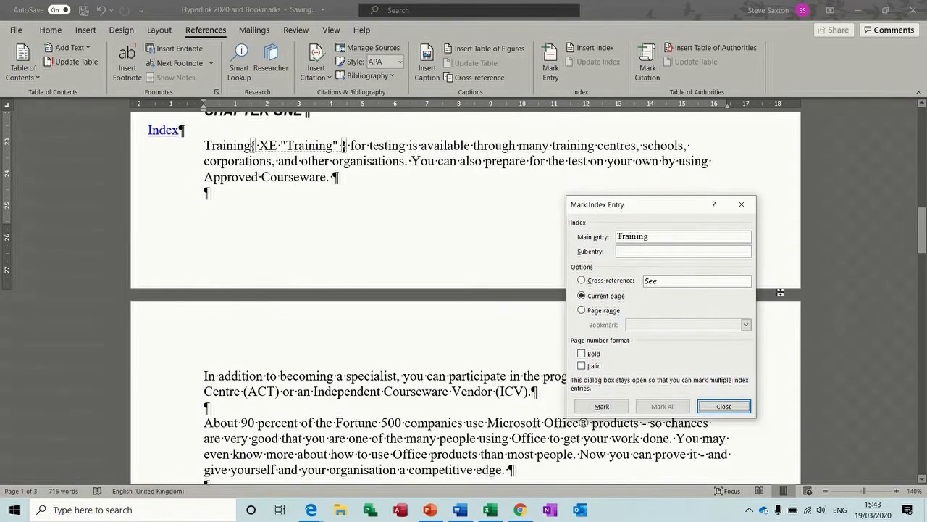
left_click_drag(924, 232, 923, 271)
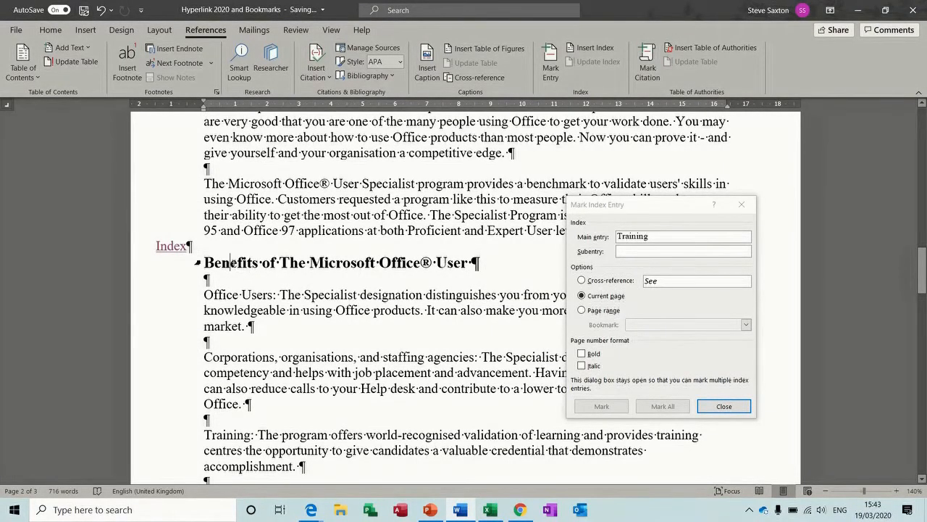
double_click(230, 262)
left_click(590, 407)
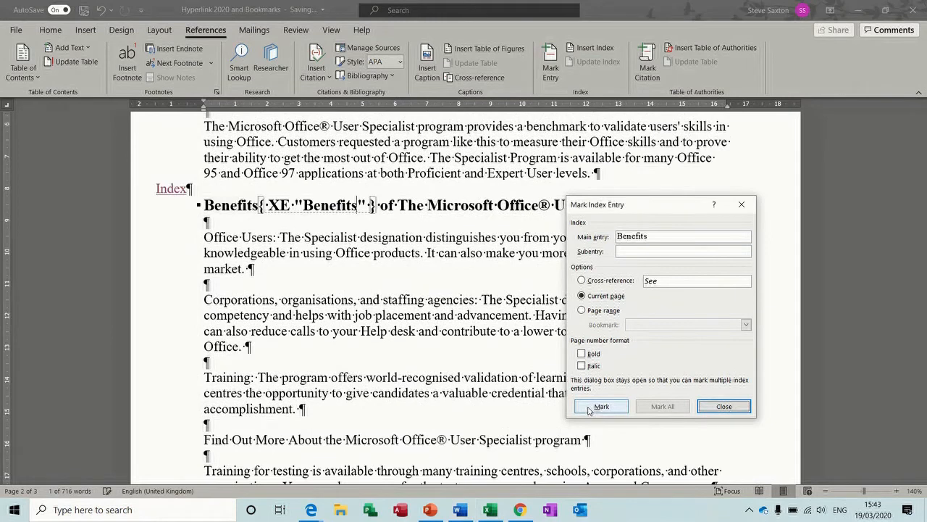
left_click(722, 406)
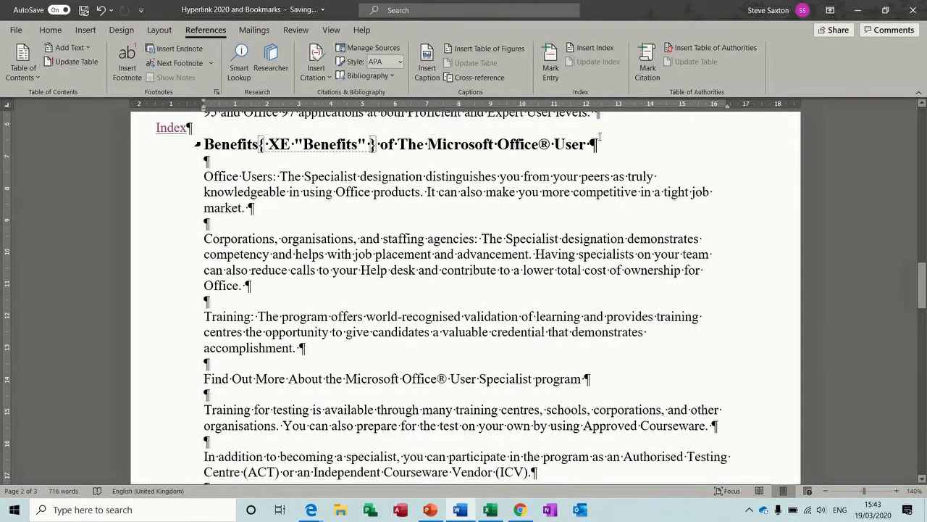
Step: Turn off Show/Hide ¶ and type the heading 'Index' at the top of page 3
left_click(51, 29)
left_click(403, 53)
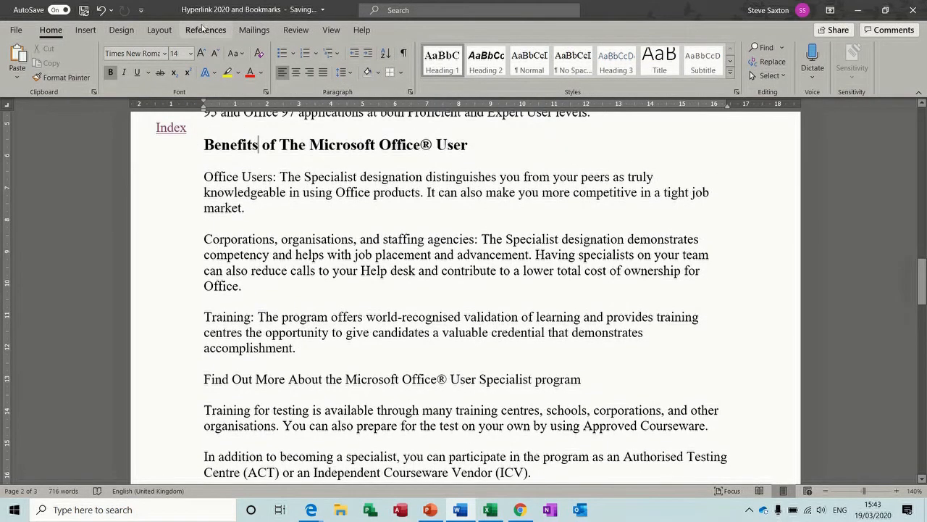
left_click(203, 29)
left_click_drag(922, 281, 921, 337)
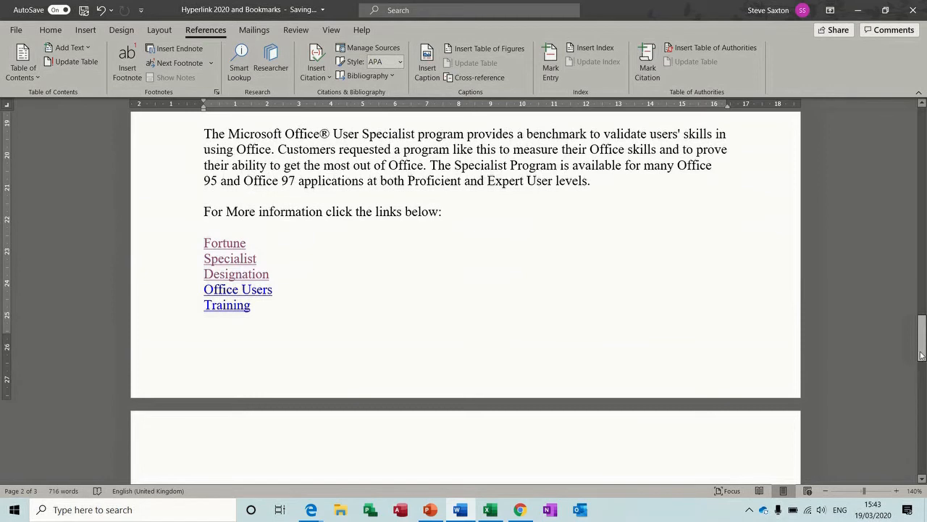
left_click_drag(924, 347, 924, 362)
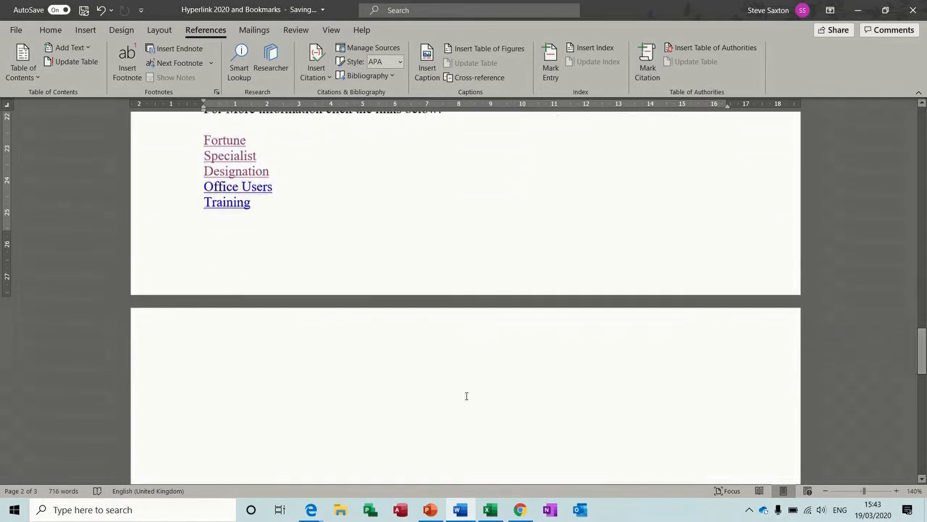
left_click(228, 363)
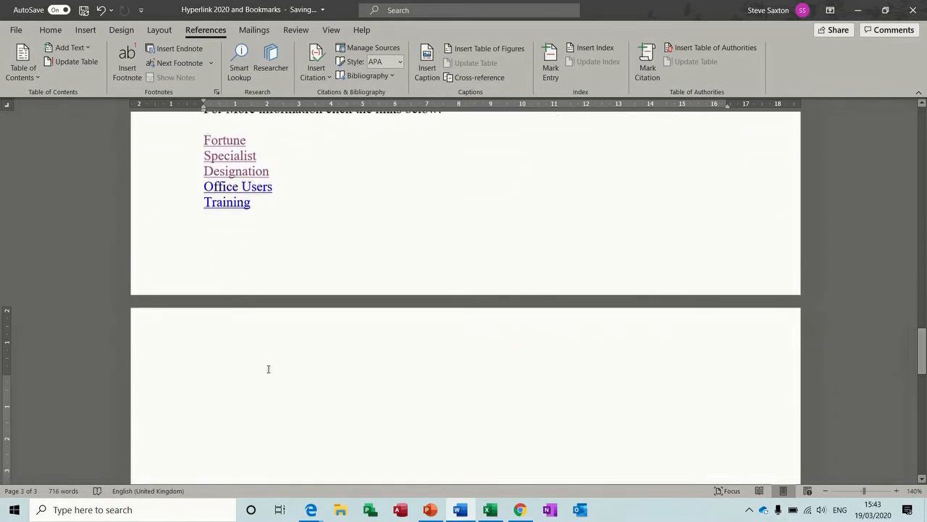
type("Index")
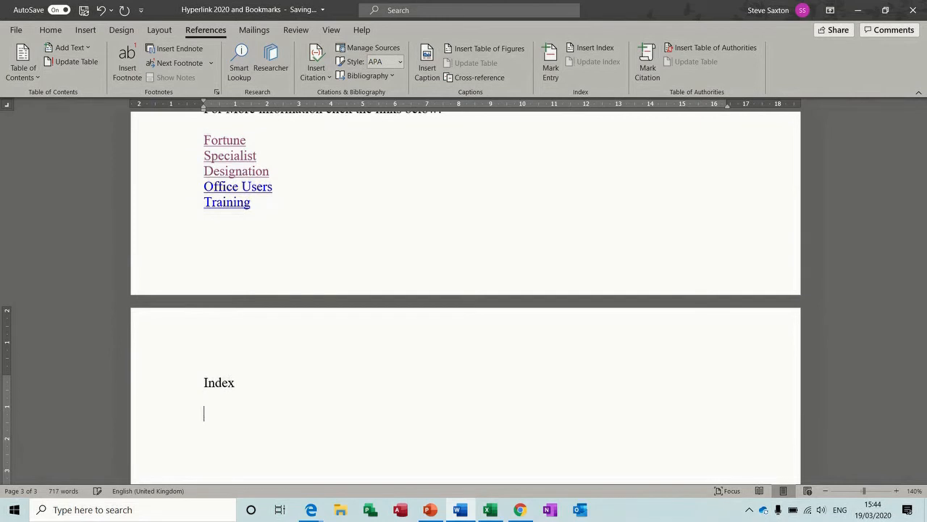
Step: Insert an index using the Formal format, then scroll back to page 1
left_click(580, 51)
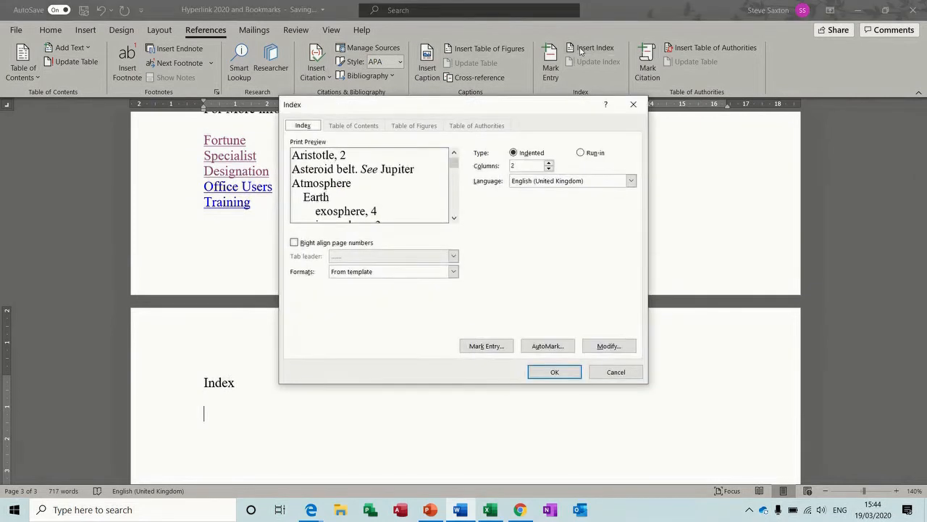
left_click(453, 272)
left_click(454, 315)
left_click(432, 316)
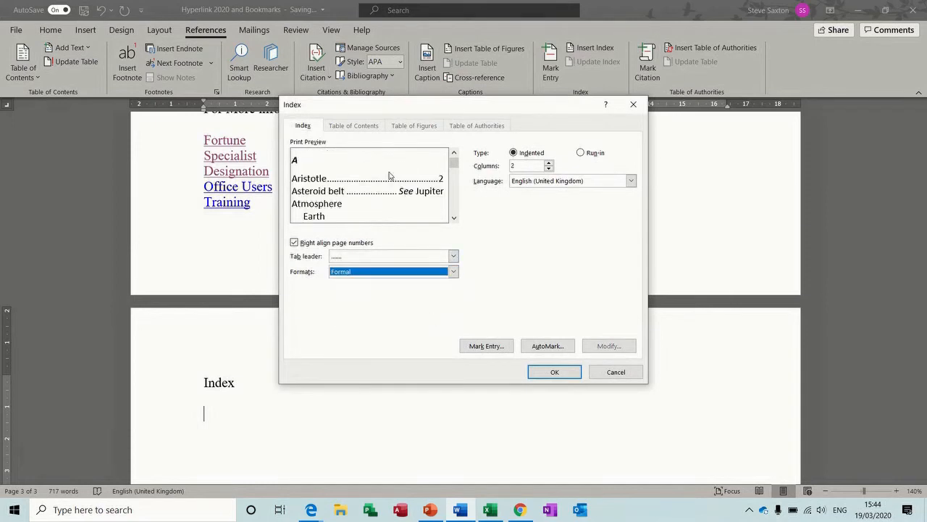
left_click(551, 372)
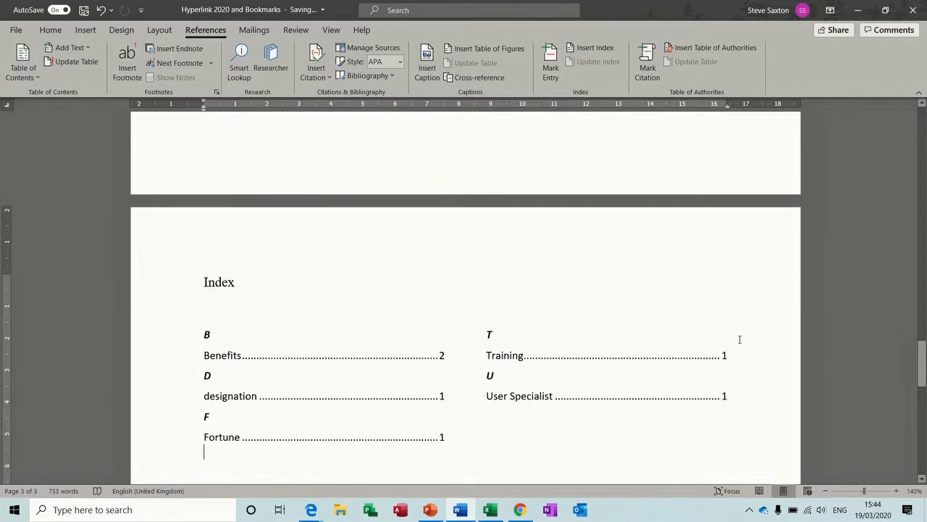
left_click_drag(921, 362, 921, 130)
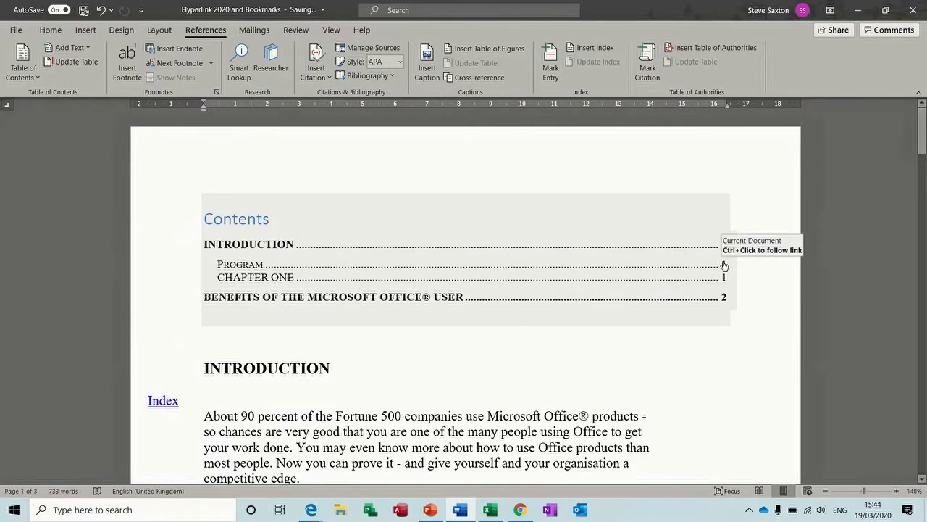
Step: Follow the Program entry in the contents list and turn on the Navigation Pane
left_click(724, 265, "ctrl")
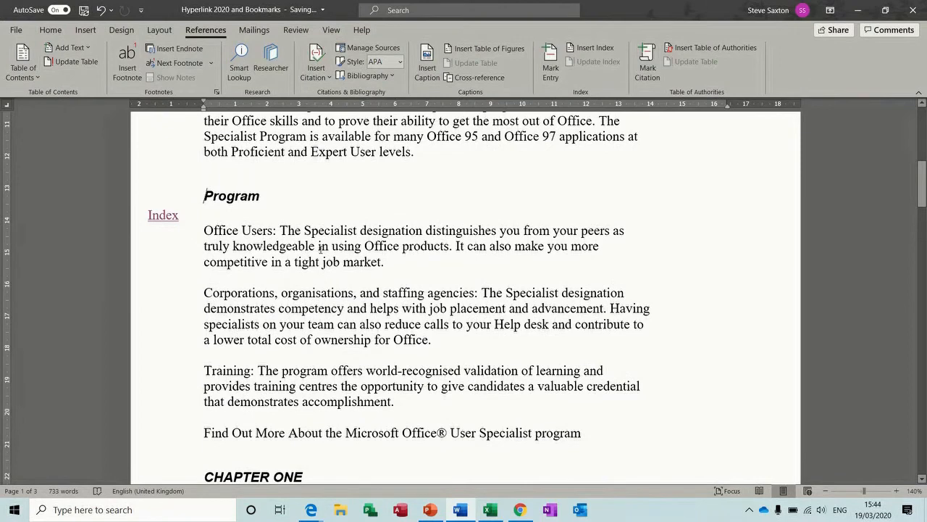
left_click(334, 31)
left_click(268, 75)
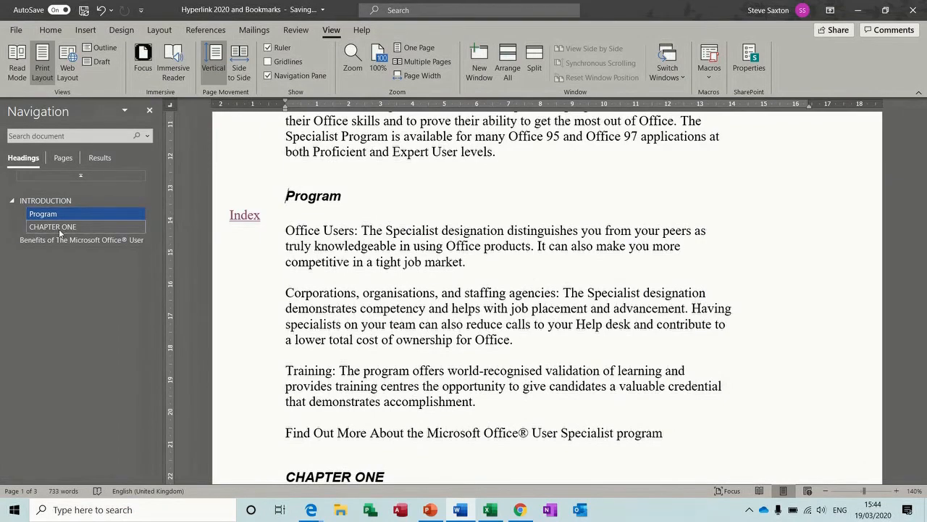
Step: Jump between CHAPTER ONE, Benefits, Program and INTRODUCTION using the pane's headings
left_click(58, 228)
left_click(59, 241)
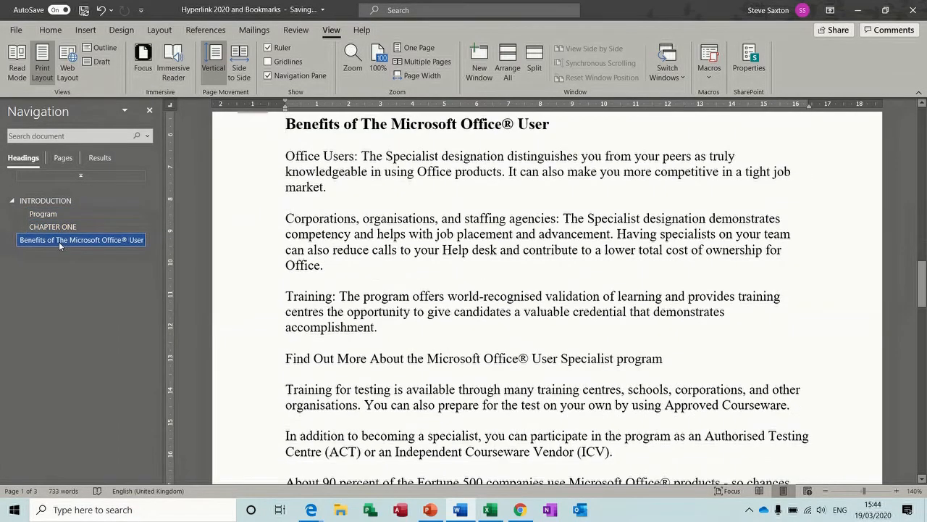
left_click(50, 202)
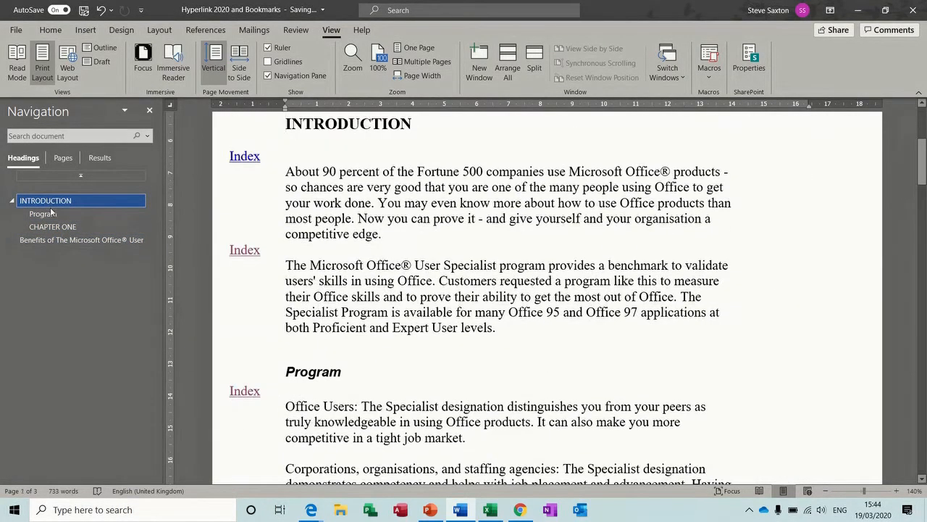
left_click(50, 214)
key("Down")
key("Down")
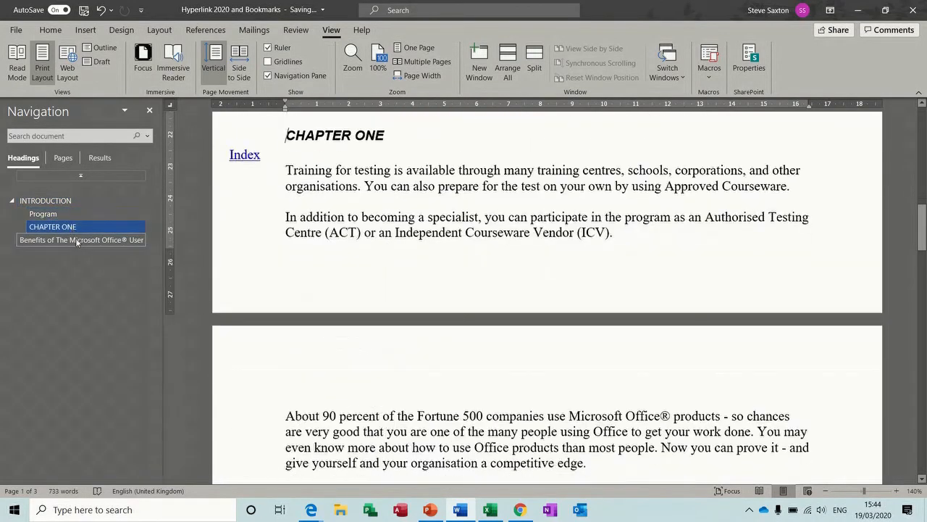
left_click(45, 201)
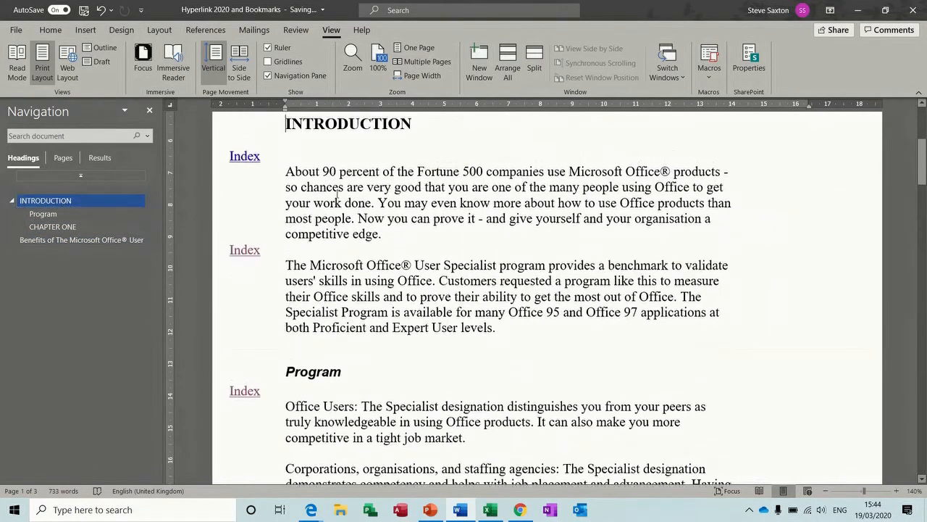
Step: Test the Fortune, Designation and Training links, returning each time via the Index link
left_click_drag(922, 163, 923, 380)
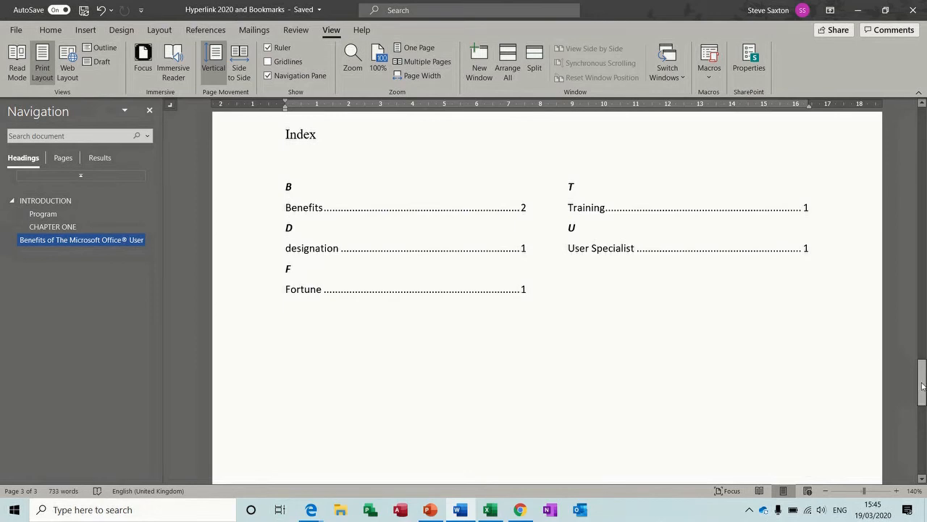
left_click_drag(922, 386, 922, 334)
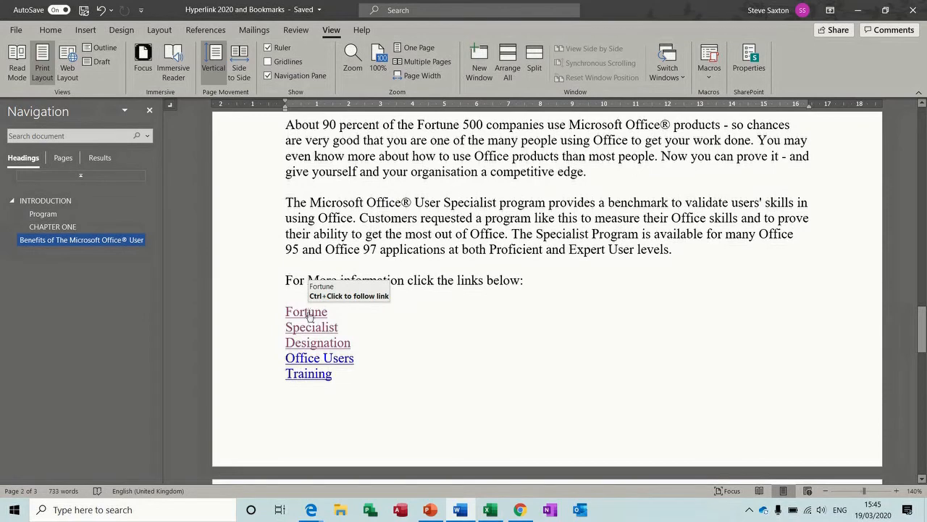
left_click(308, 313, "ctrl")
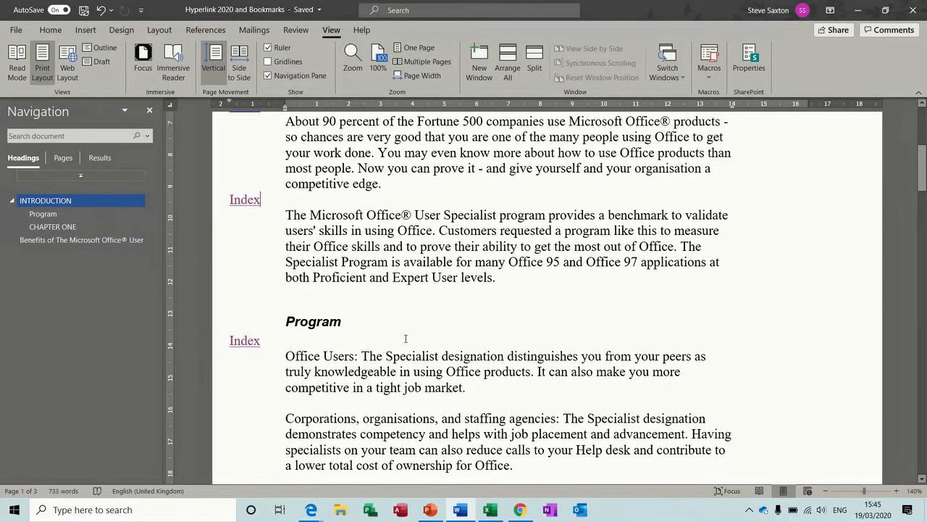
left_click(246, 341, "ctrl")
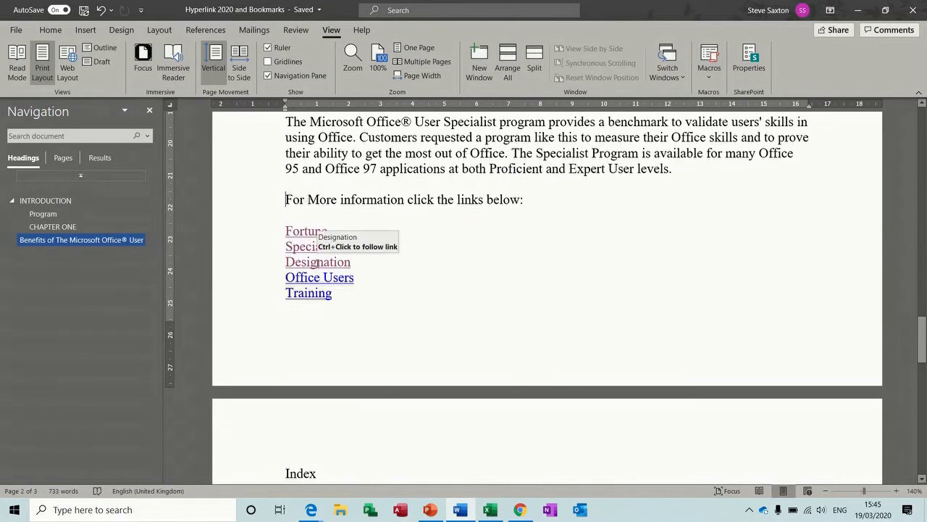
double_click(317, 262)
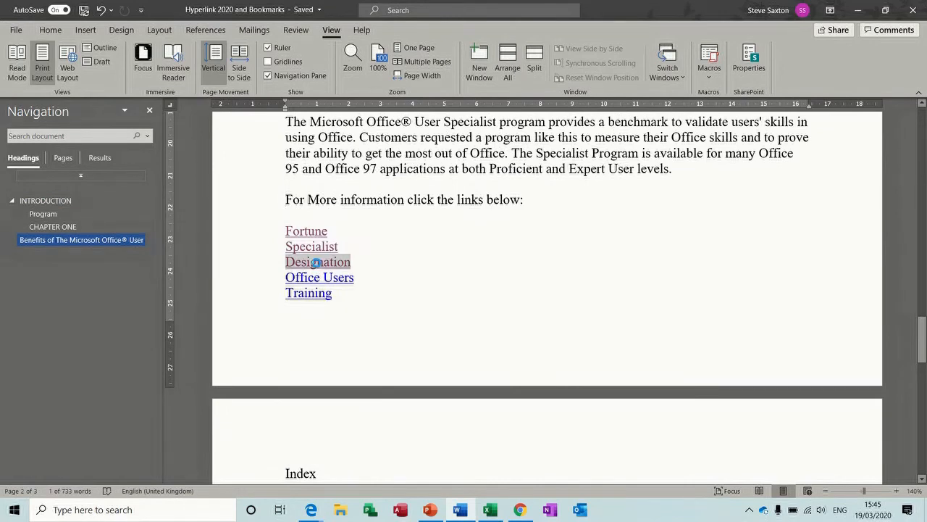
left_click(317, 262, "ctrl")
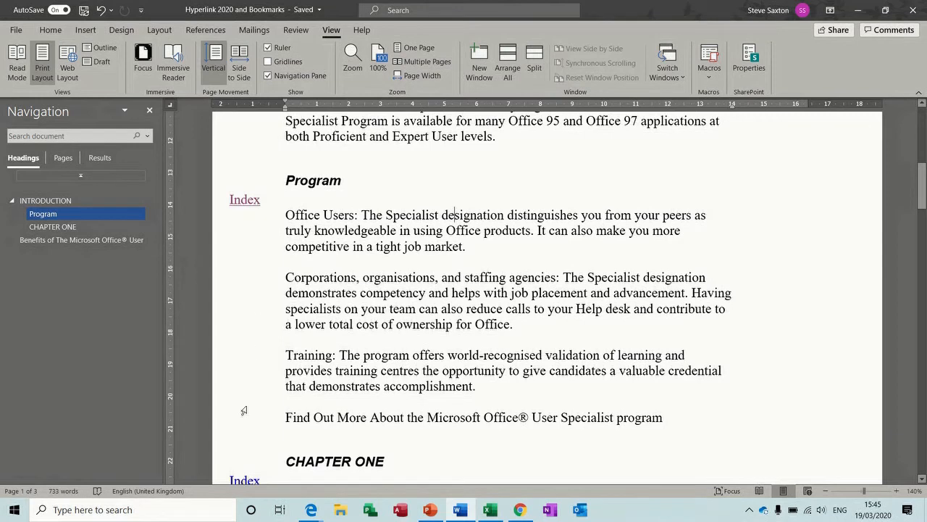
left_click(245, 200, "ctrl")
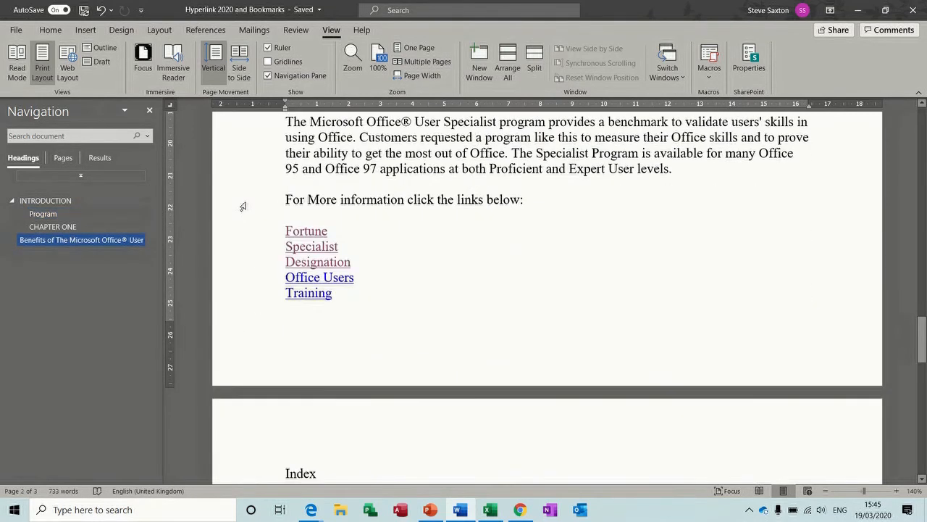
left_click(305, 294, "ctrl")
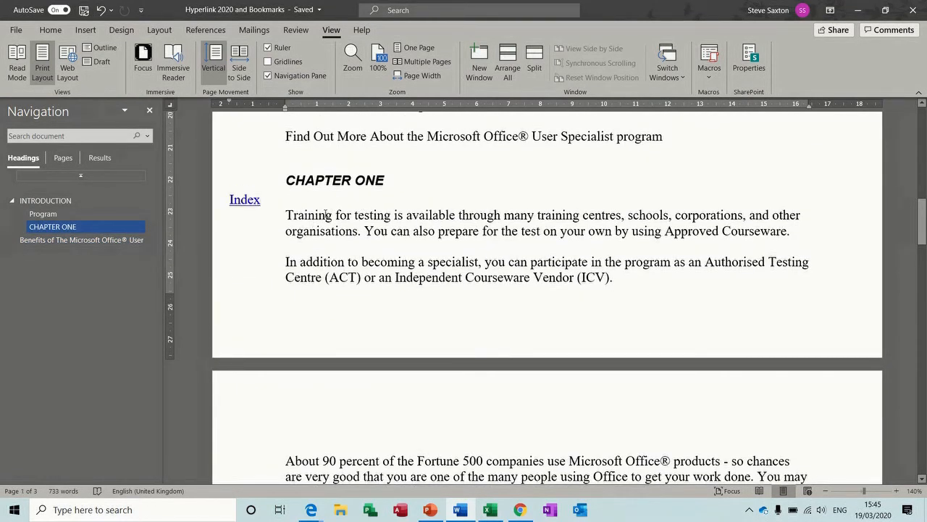
left_click(244, 202, "ctrl")
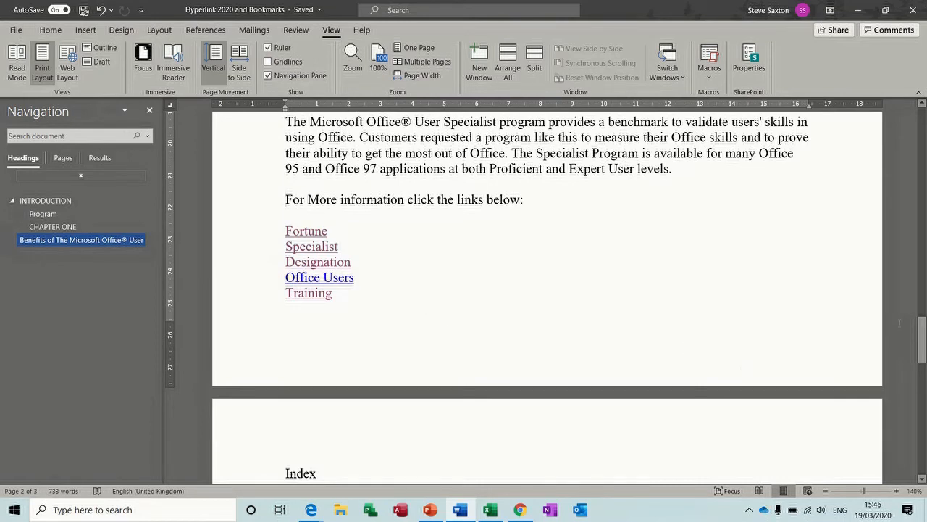
left_click_drag(923, 339, 923, 285)
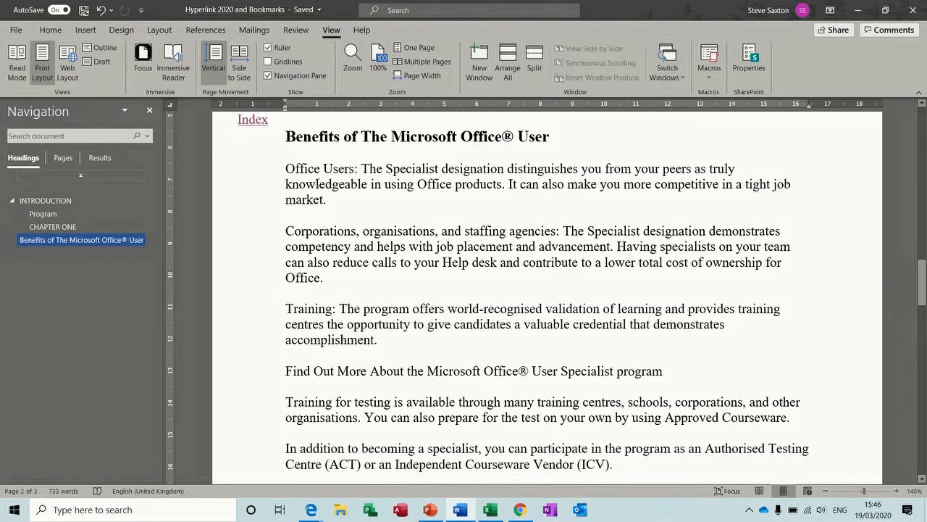
Step: Type 'Index' in the left margin and add a bookmark named 'corporations' after Corporations
left_click_drag(284, 100, 239, 106)
type("Index")
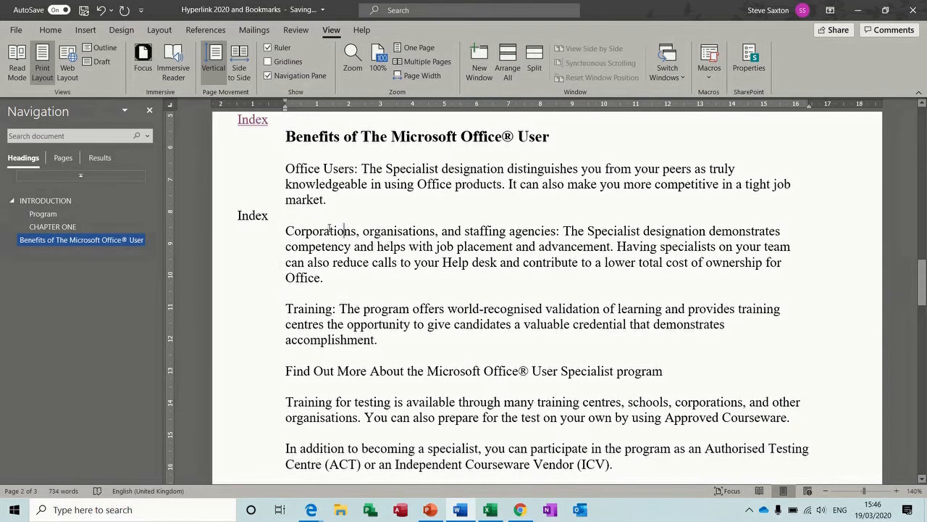
double_click(331, 230)
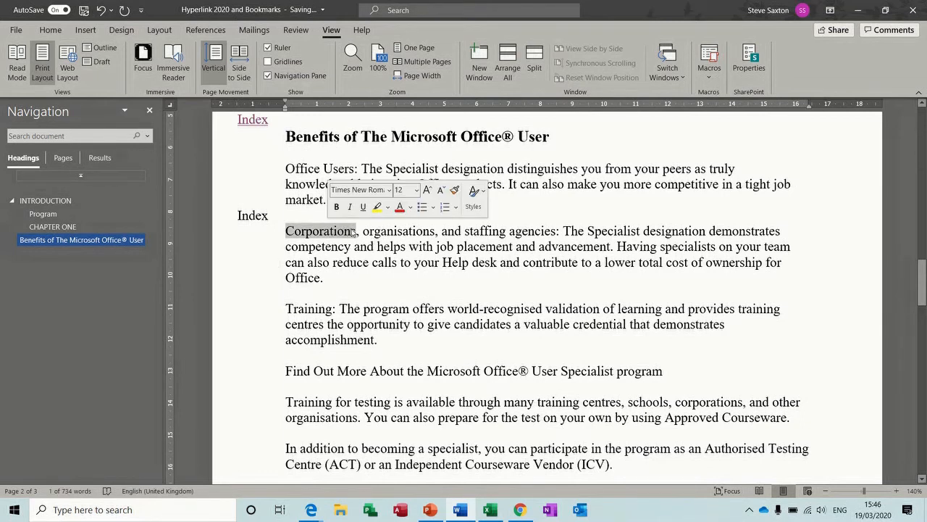
left_click(348, 230)
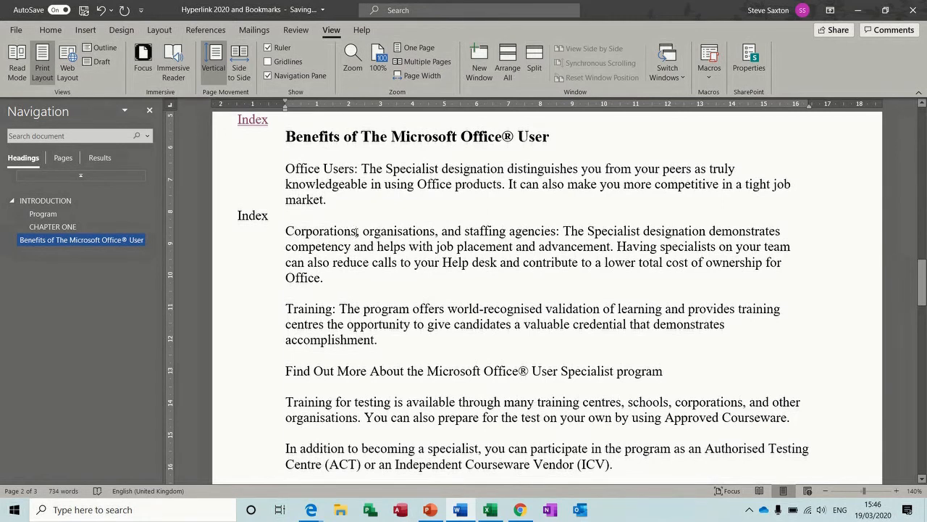
left_click(85, 30)
left_click(478, 64)
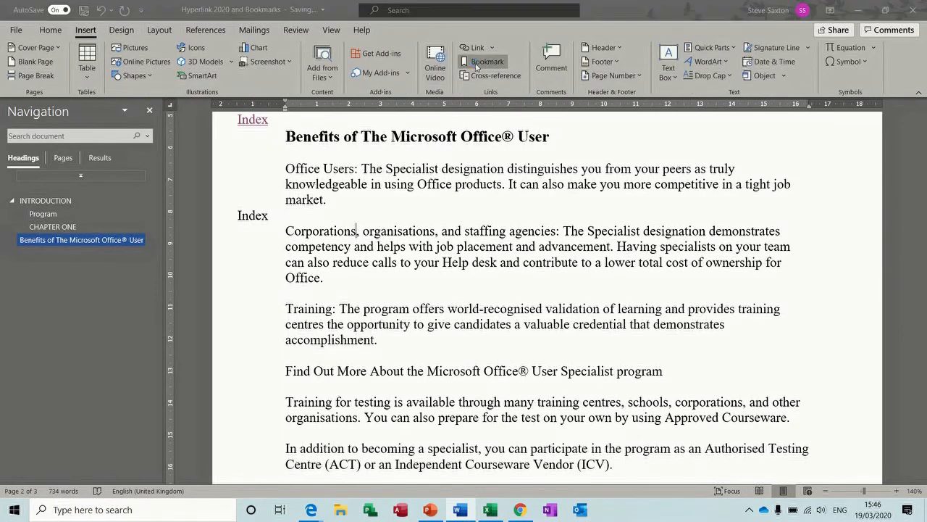
type("corporations")
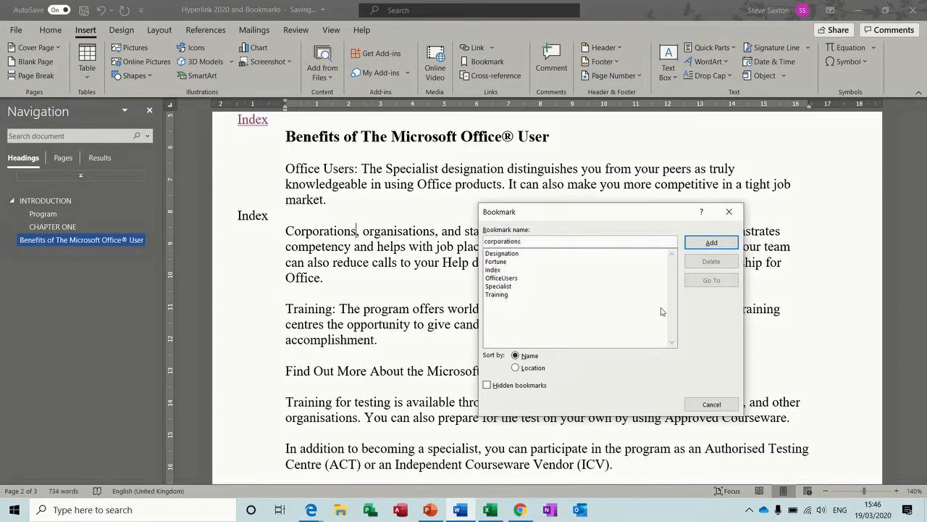
left_click(712, 242)
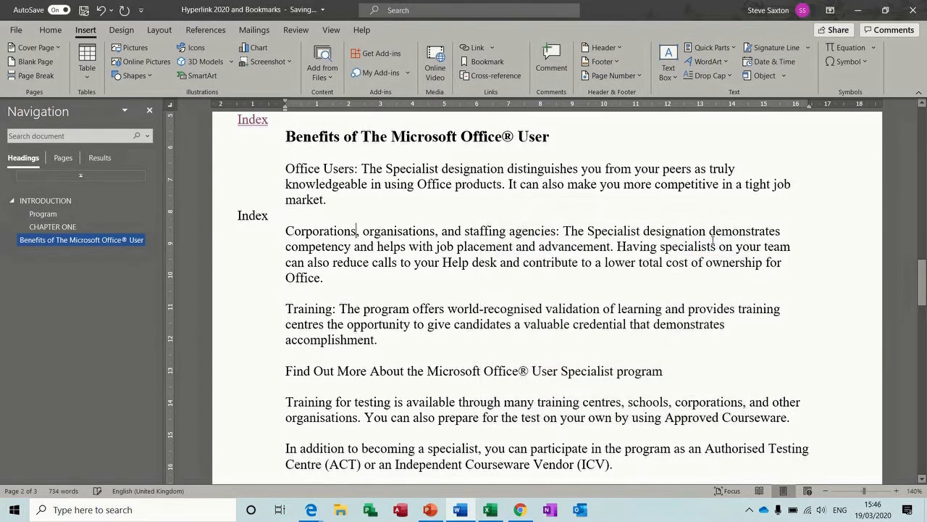
Step: Link the Index label to the Index bookmark, then start a new line after Training
double_click(258, 215)
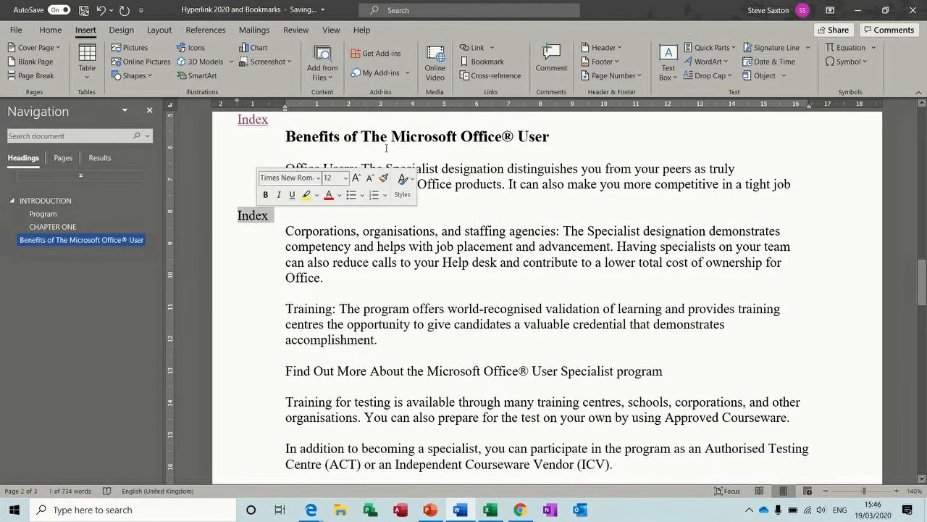
left_click(473, 48)
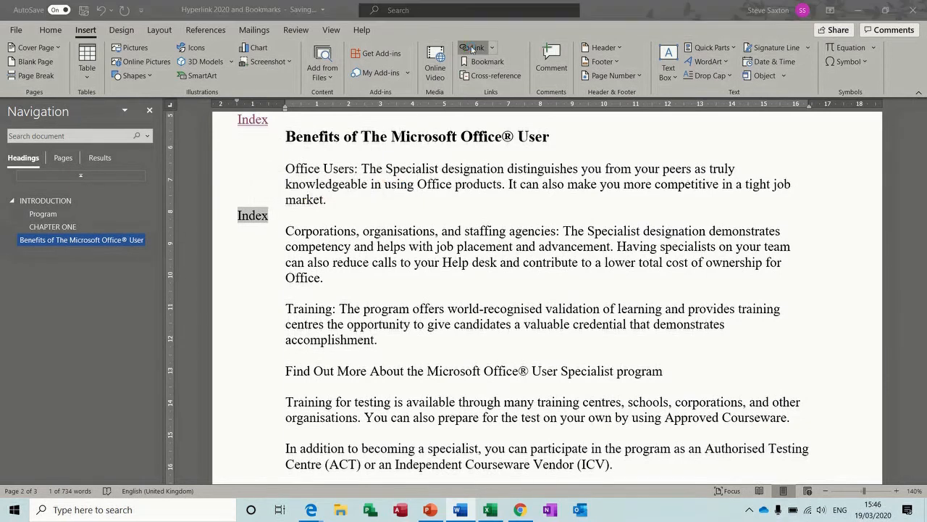
left_click(343, 283)
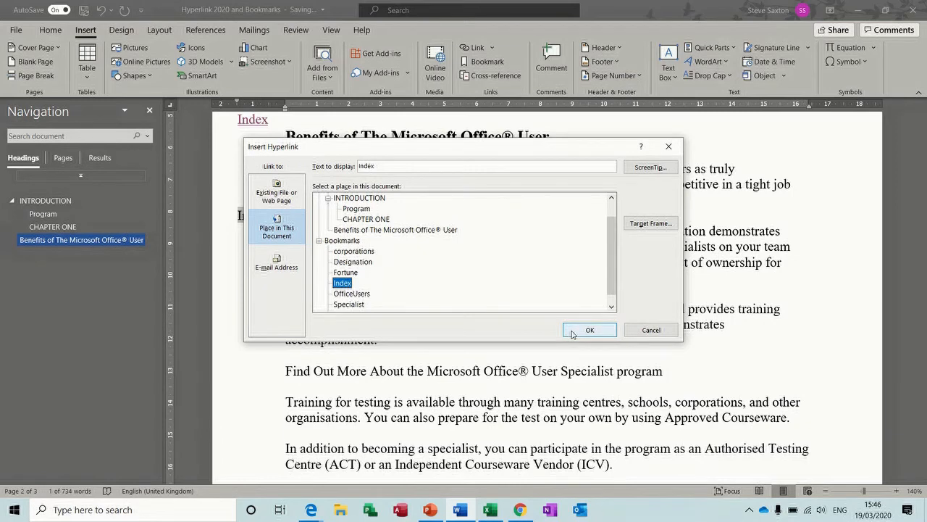
left_click(588, 330)
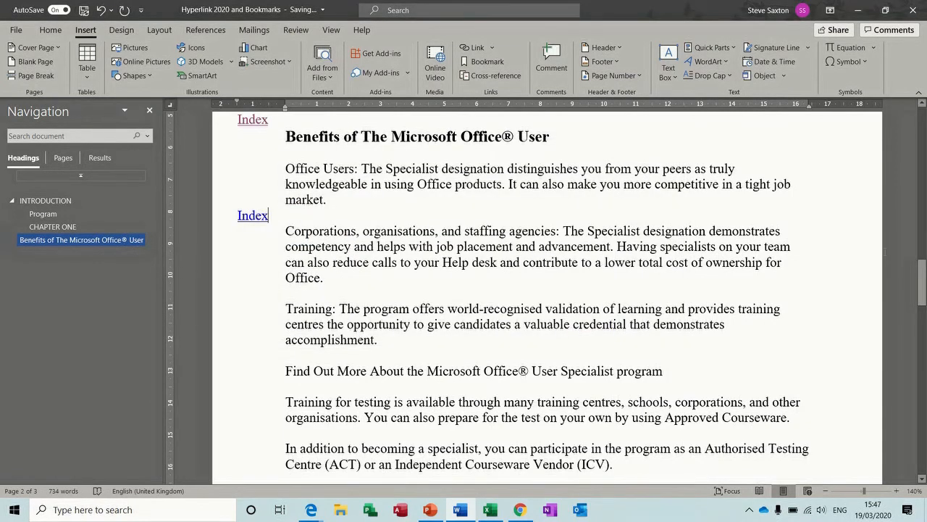
left_click_drag(921, 279, 921, 328)
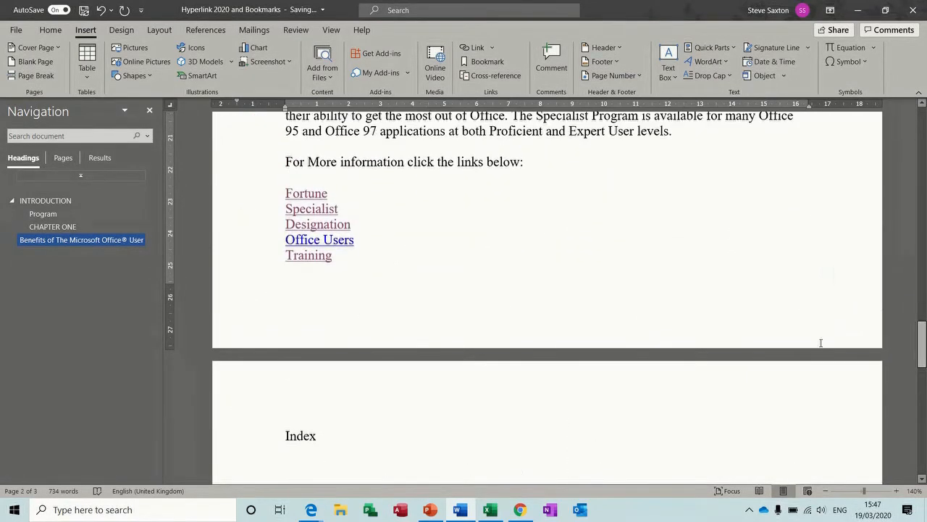
left_click(364, 259)
key("Return")
Step: Type 'Corporation' and link it to the corporations bookmark in this document
type("Corporation")
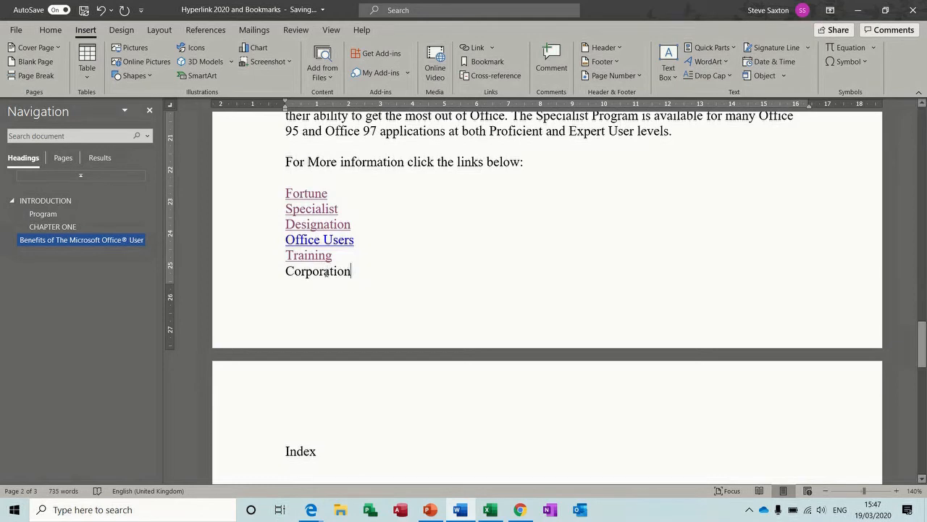
double_click(326, 272)
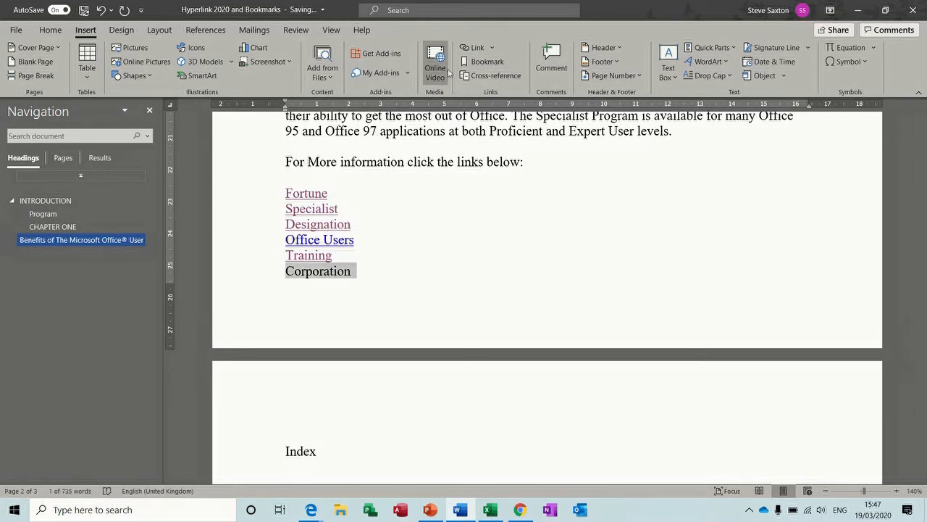
left_click(474, 48)
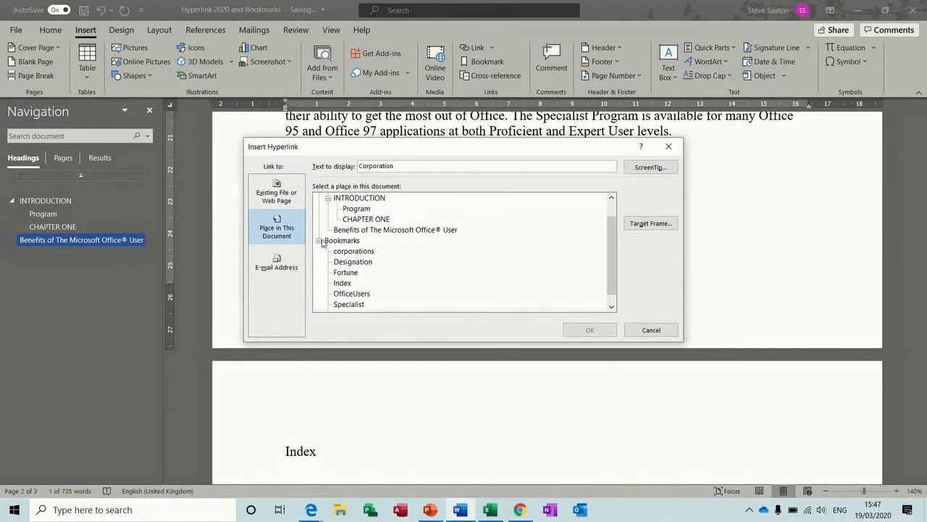
left_click(350, 254)
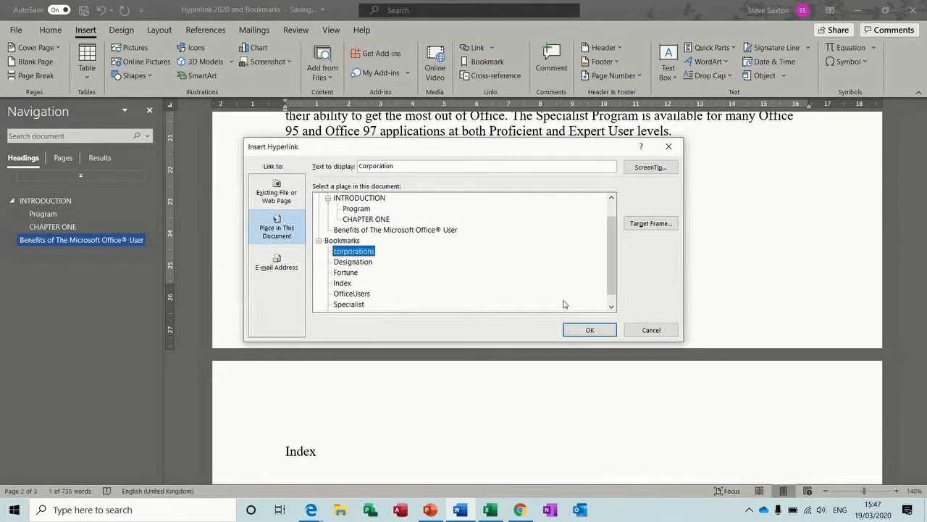
left_click(581, 332)
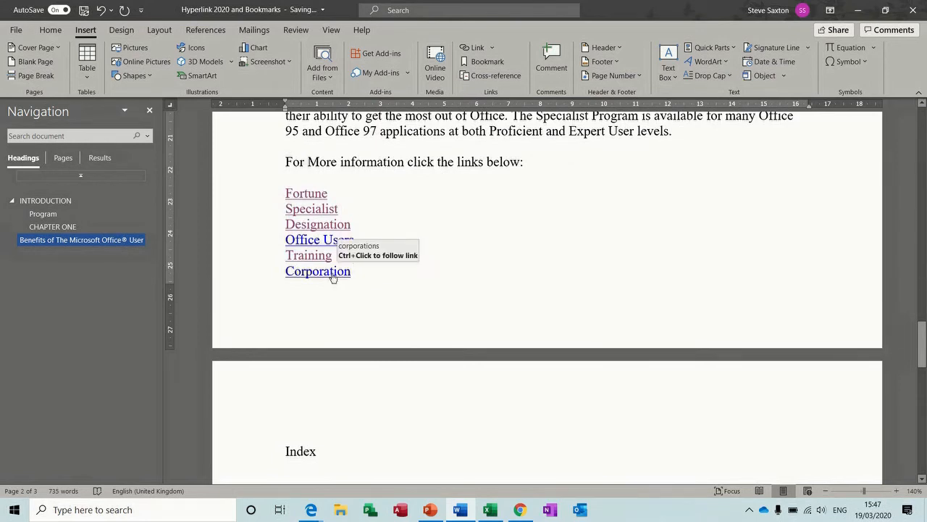
Step: Test the Corporation link and the Index link that returns to the links list
double_click(332, 272)
left_click(332, 271, "ctrl")
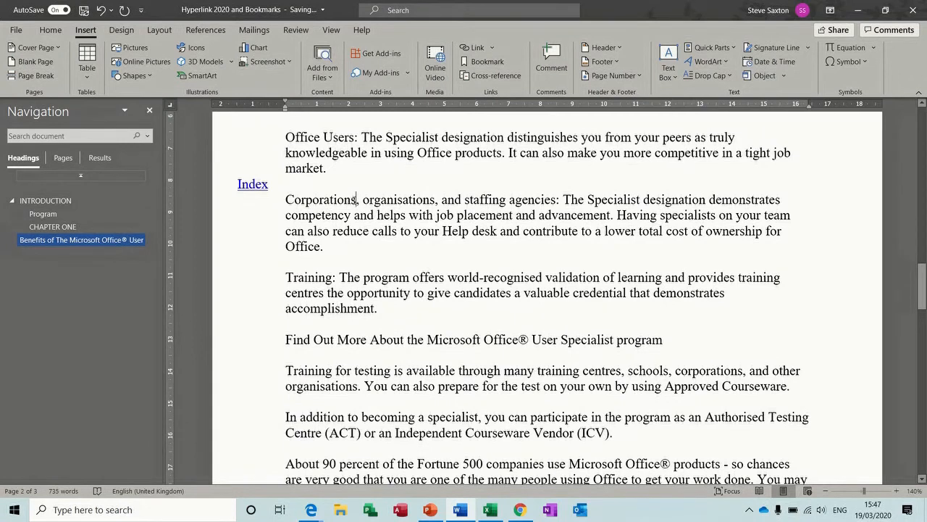
double_click(256, 187)
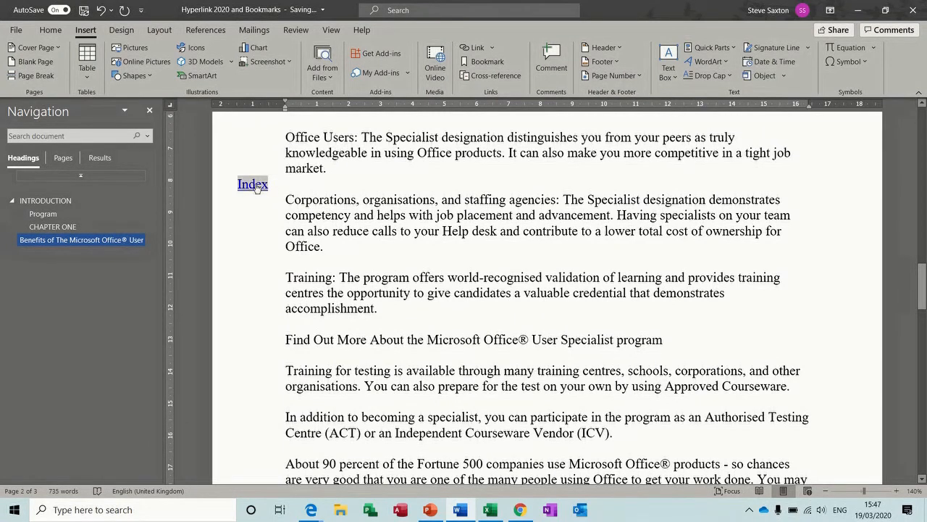
left_click(255, 185, "ctrl")
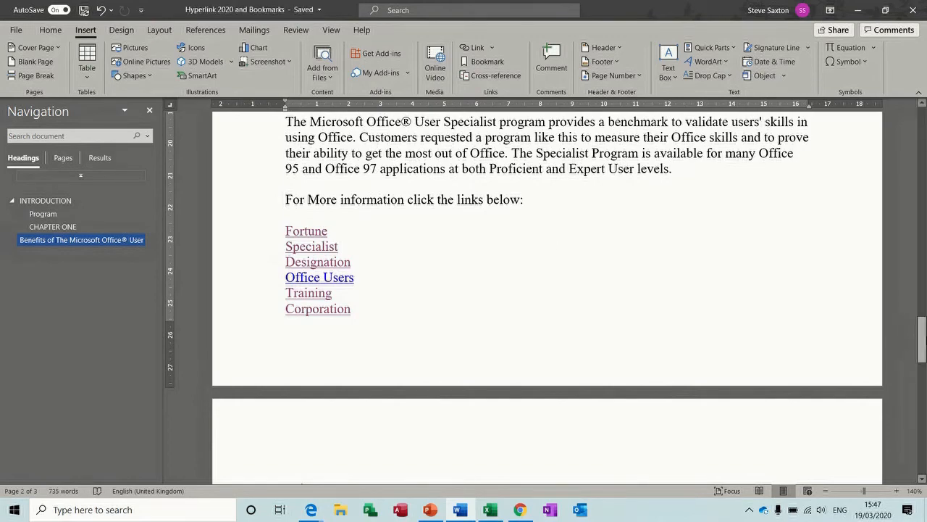
left_click_drag(923, 339, 923, 268)
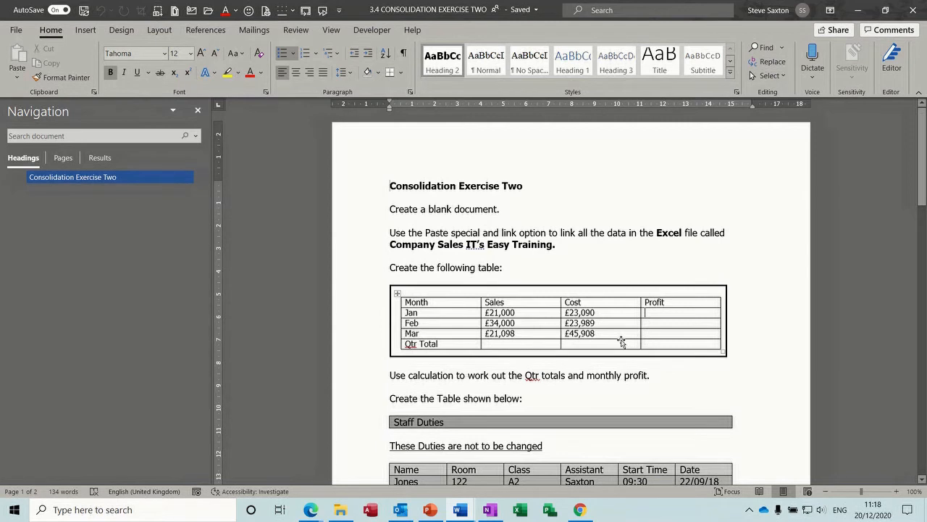
Step: Scroll through the Staff Duties document and select its table rows from Name to Williams
left_click_drag(924, 154, 925, 202)
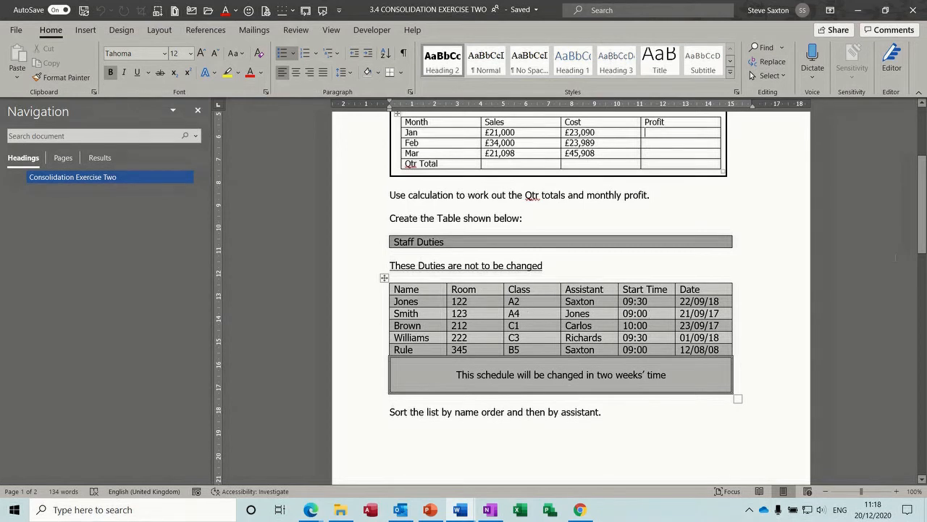
left_click_drag(922, 205, 923, 242)
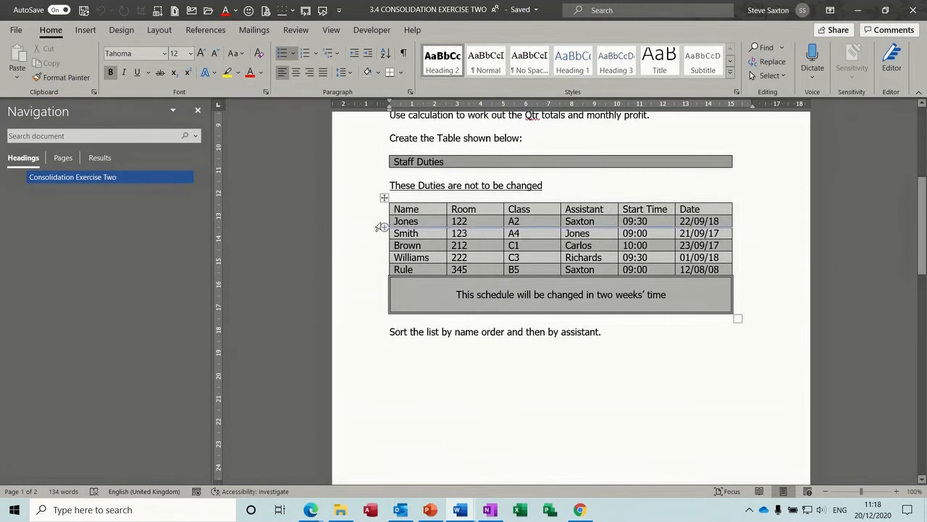
left_click_drag(390, 220, 704, 270)
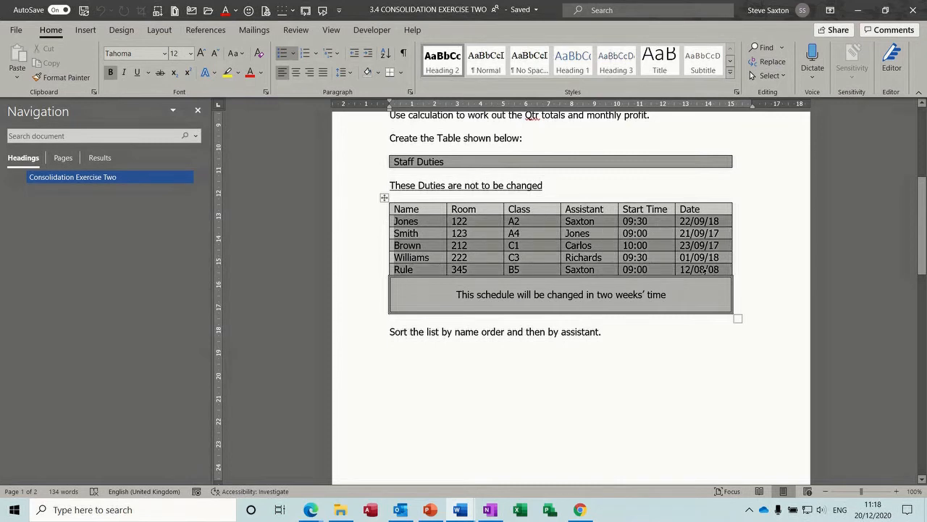
left_click_drag(375, 212, 666, 273)
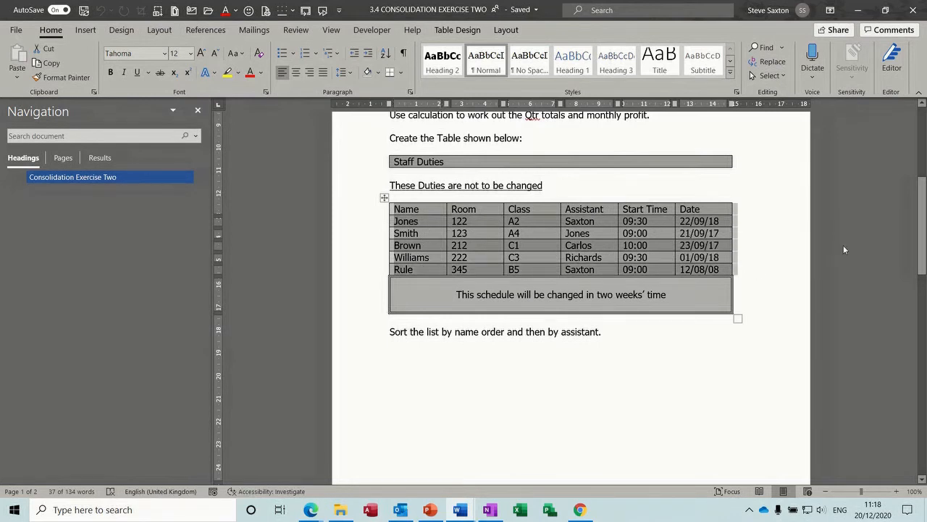
left_click_drag(925, 226, 925, 328)
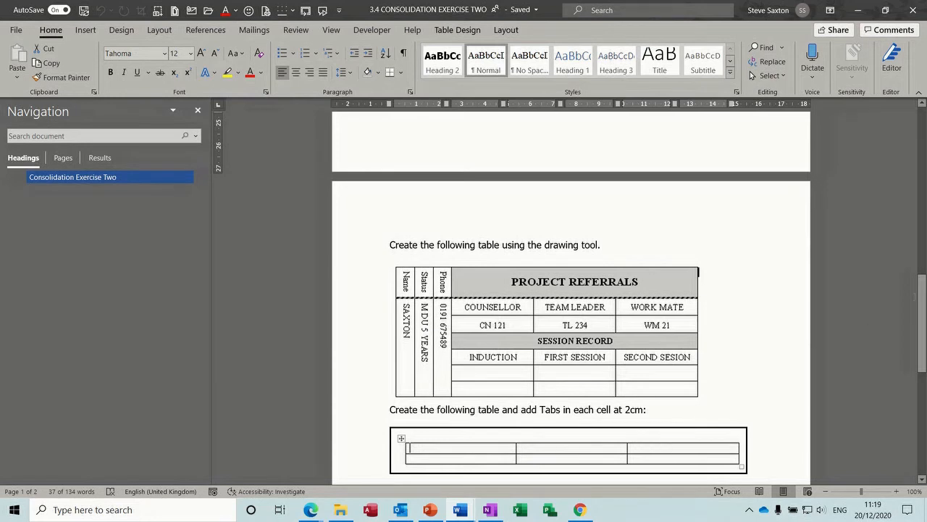
left_click_drag(922, 309, 922, 360)
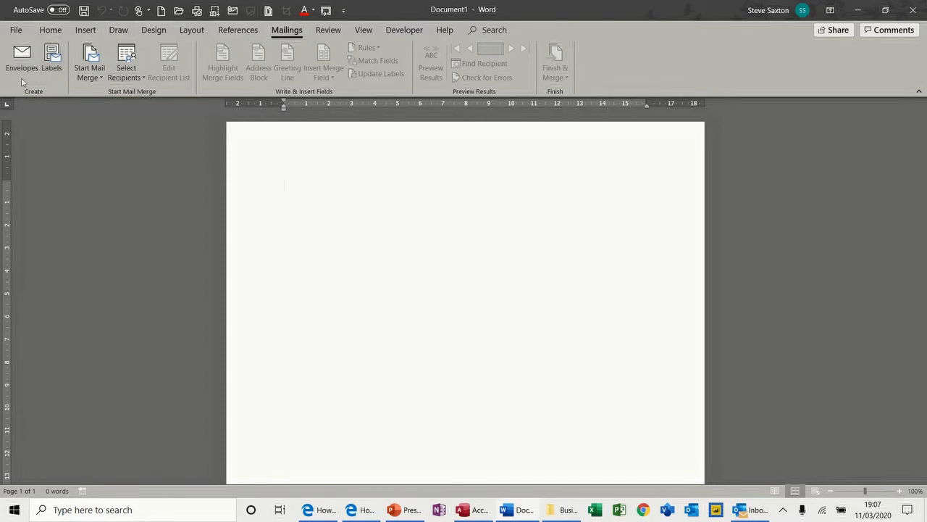
Step: Make the mail merge a Letters merge and bring up the Select Recipients options
left_click(102, 79)
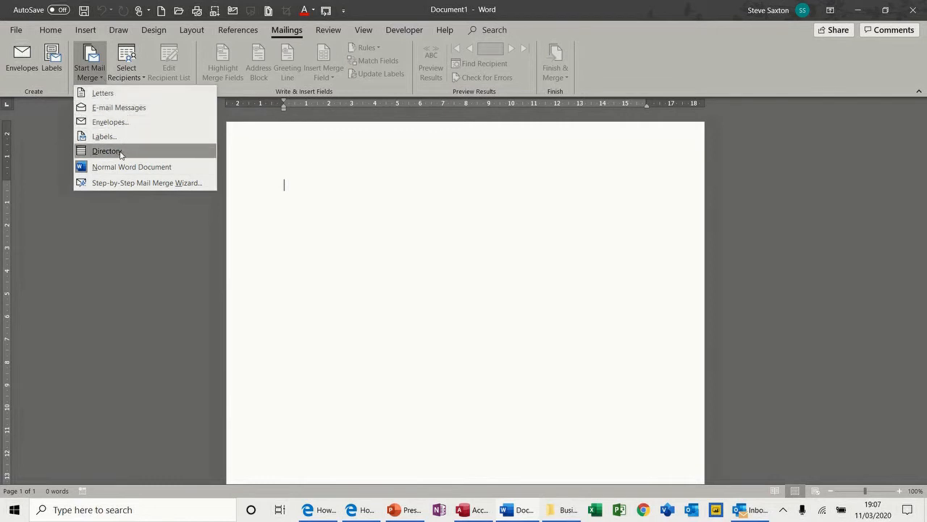
left_click(103, 92)
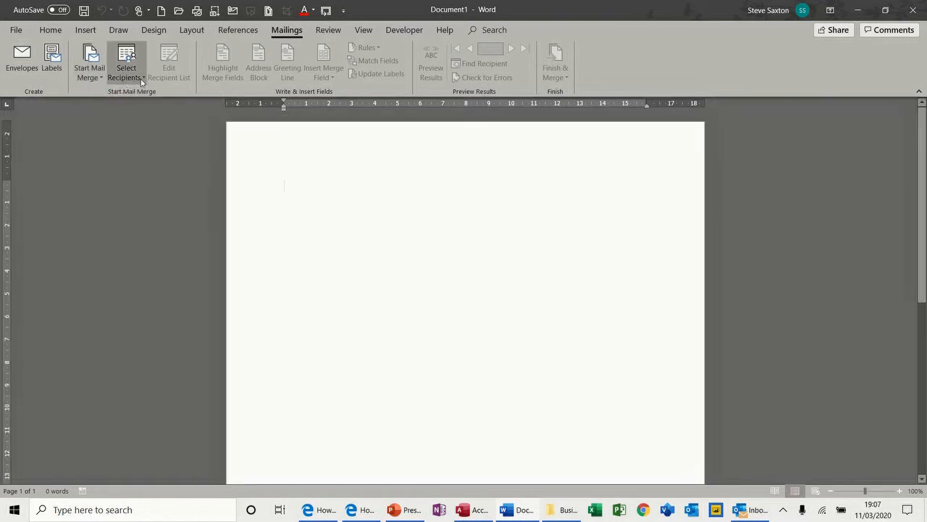
left_click(142, 81)
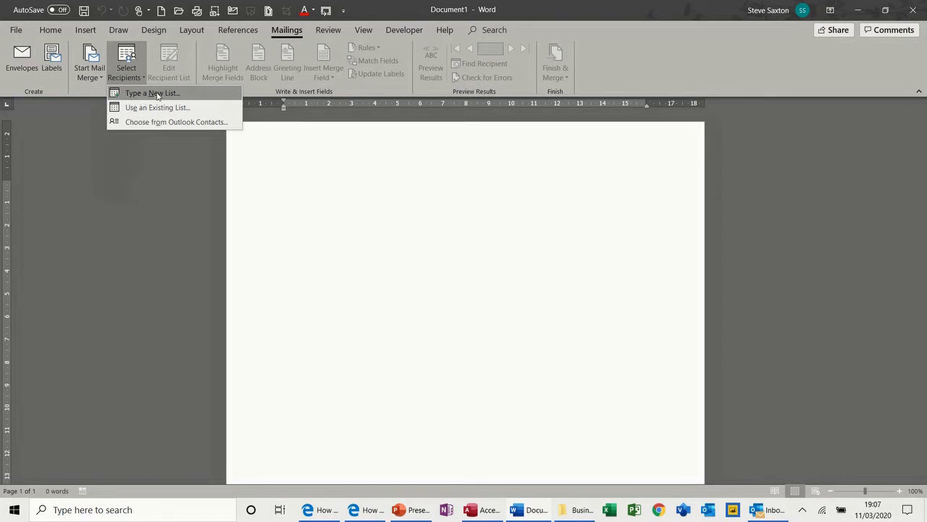
Step: Start a new address list and enter the first recipient's title, first name and last name
left_click(163, 93)
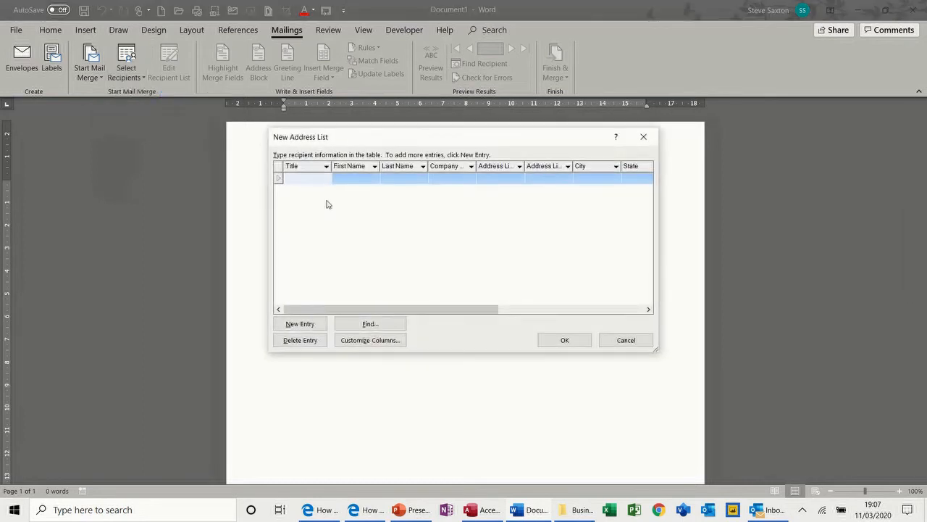
type("M")
key("Tab")
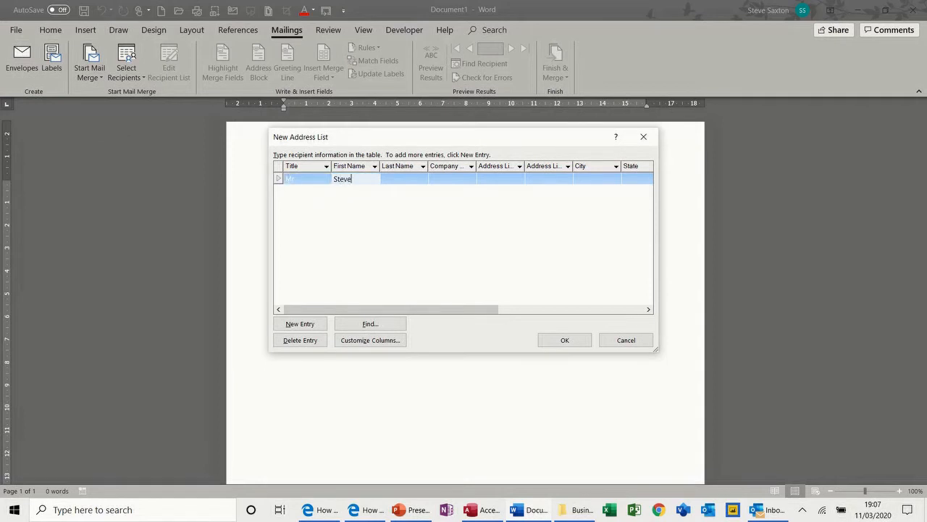
key("Tab")
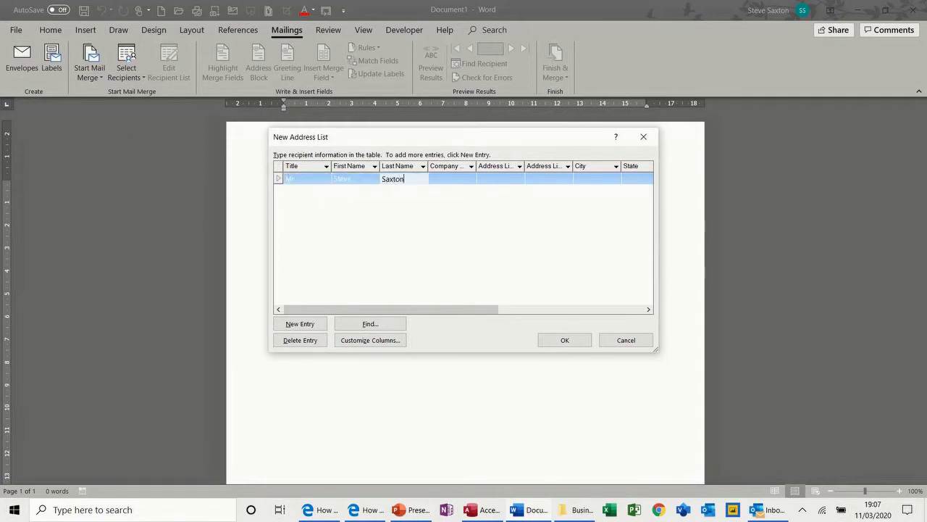
key("Tab")
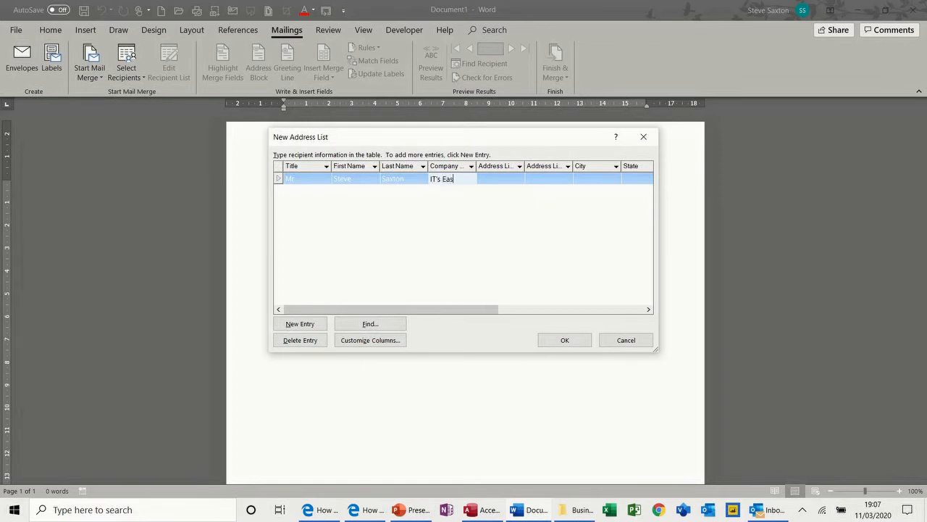
Step: Fill in the first recipient's company 'IT's Easy', street address and city
type("IT's Easy")
key("Tab")
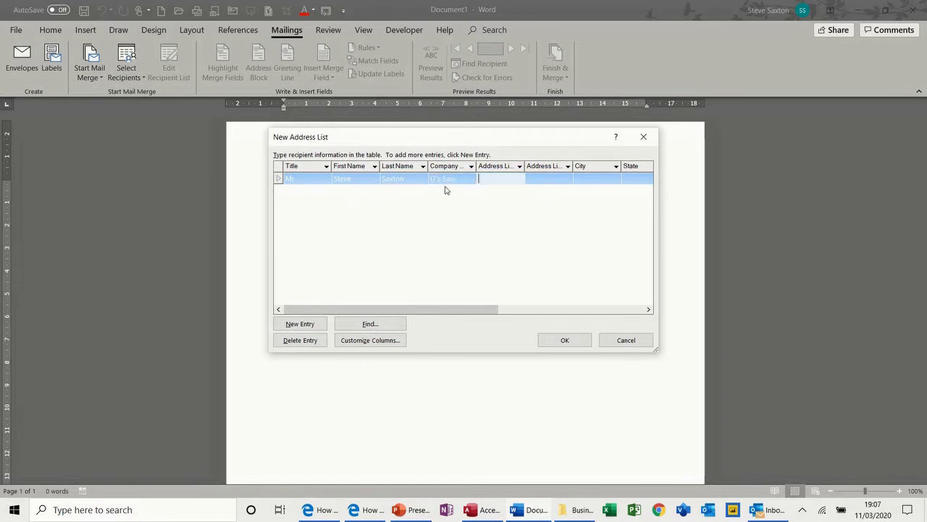
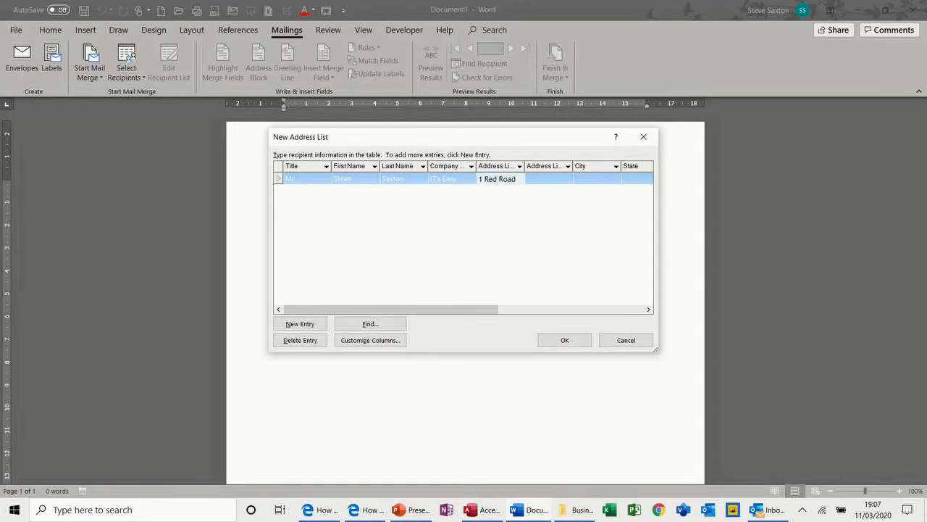
key("Tab")
key("Tab")
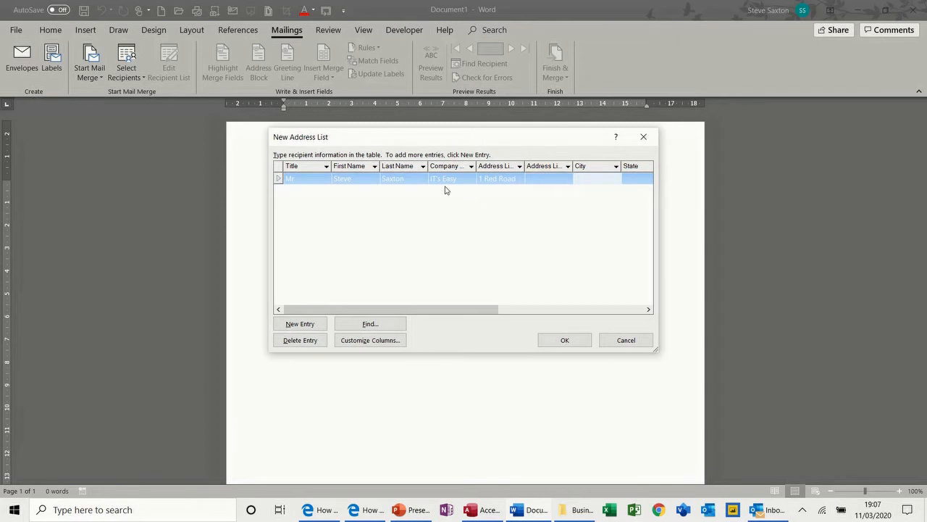
type("Leeds")
key("Tab")
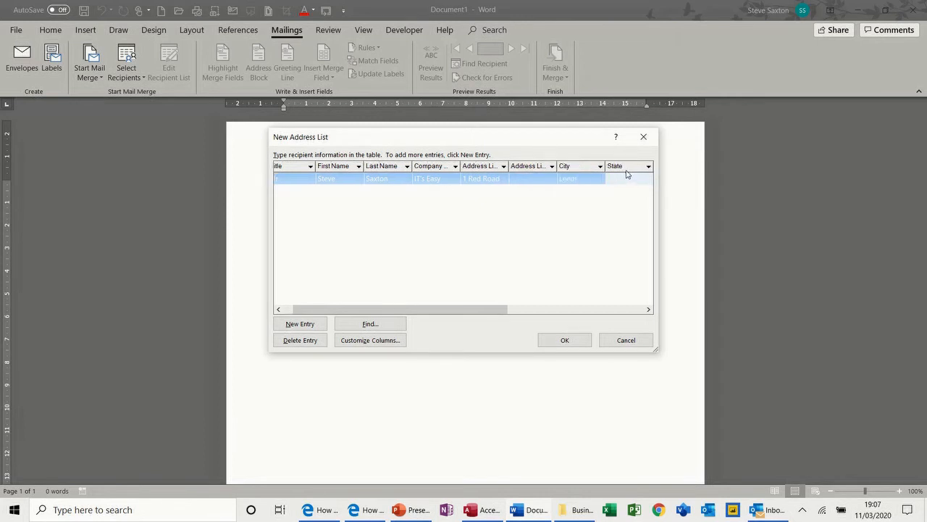
Step: In Customize Columns, rename State to County and ZIP Code to Post Code, and apply
left_click(364, 340)
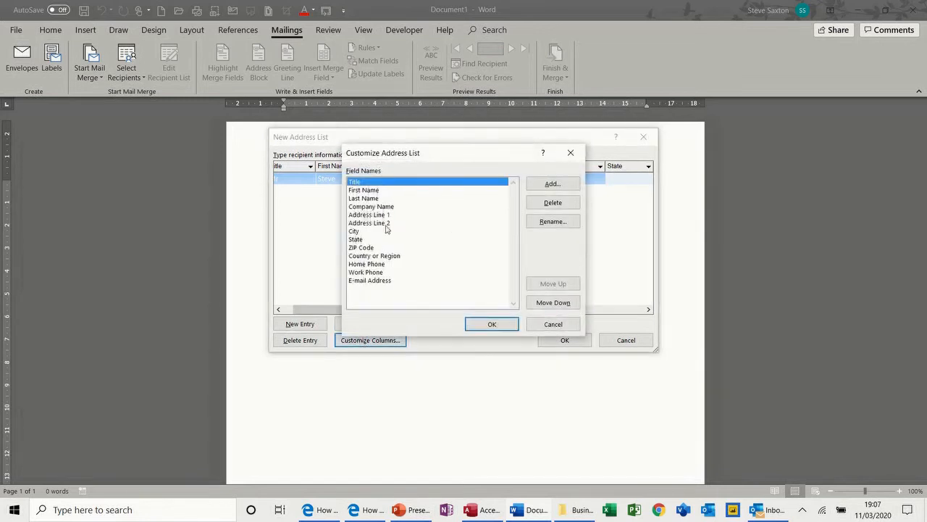
left_click(360, 239)
left_click(552, 225)
type("County")
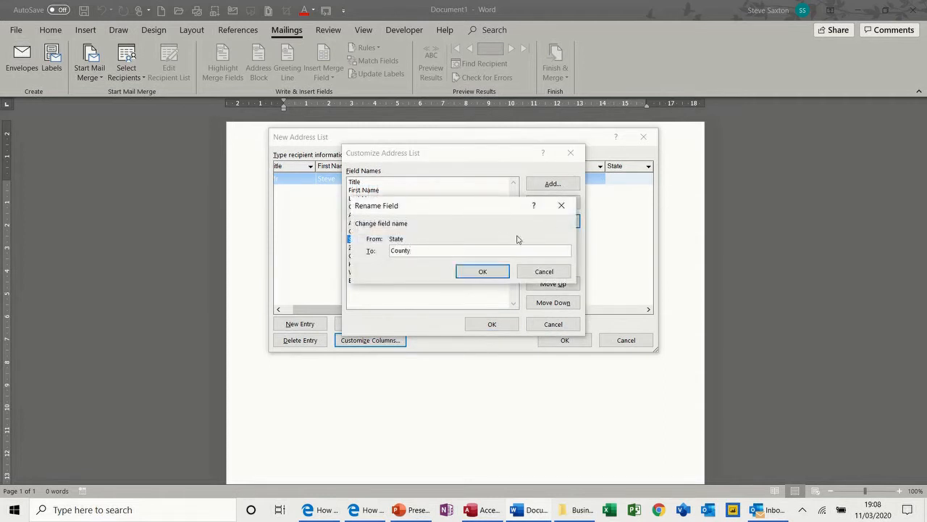
left_click(498, 271)
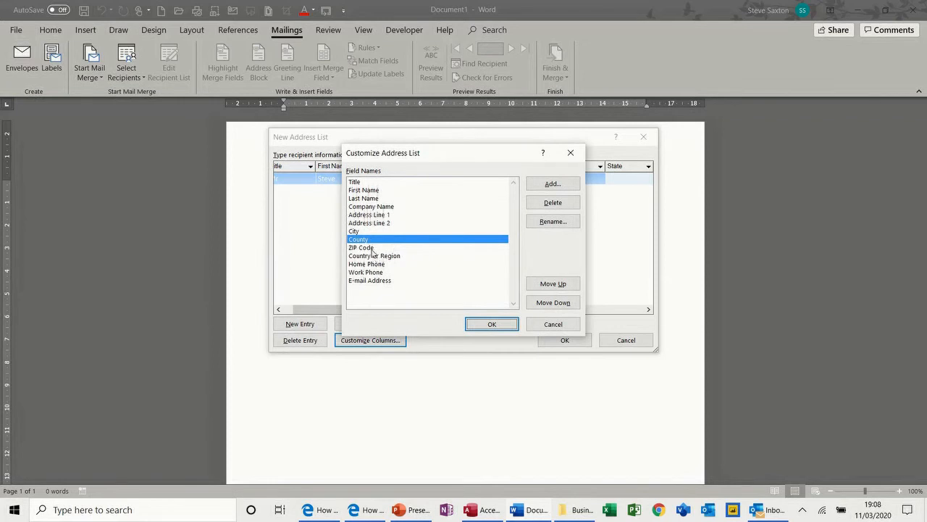
left_click(372, 250)
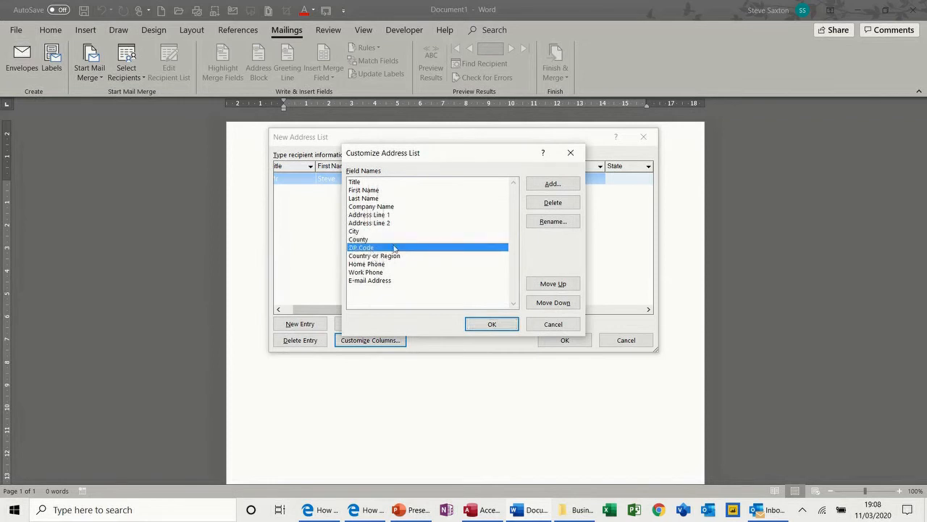
left_click(552, 222)
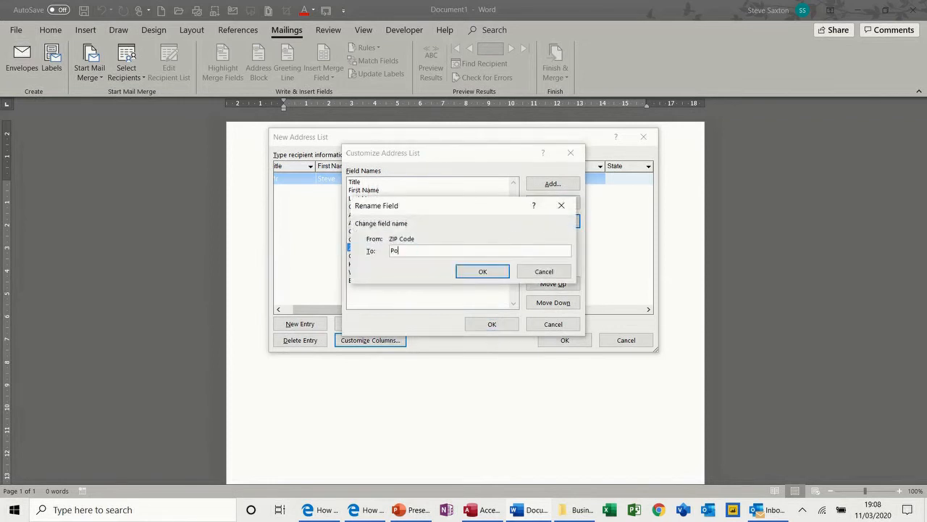
type("ode")
left_click(494, 273)
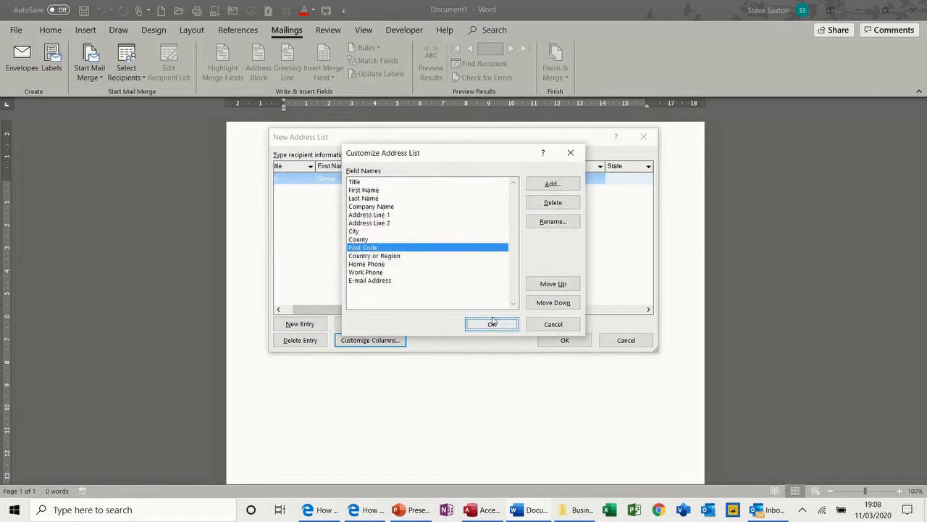
left_click(492, 323)
left_click(633, 178)
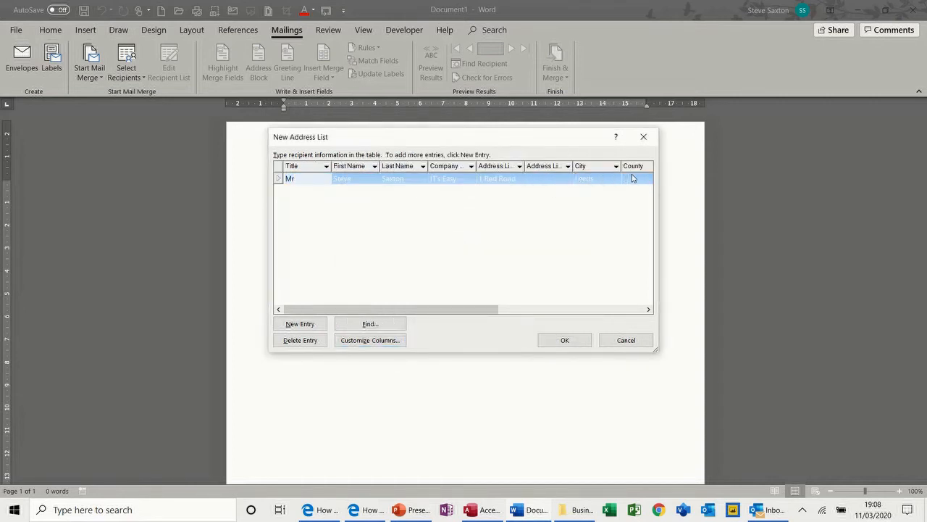
Step: Complete the first recipient entry with its county and post code
type("West Yor")
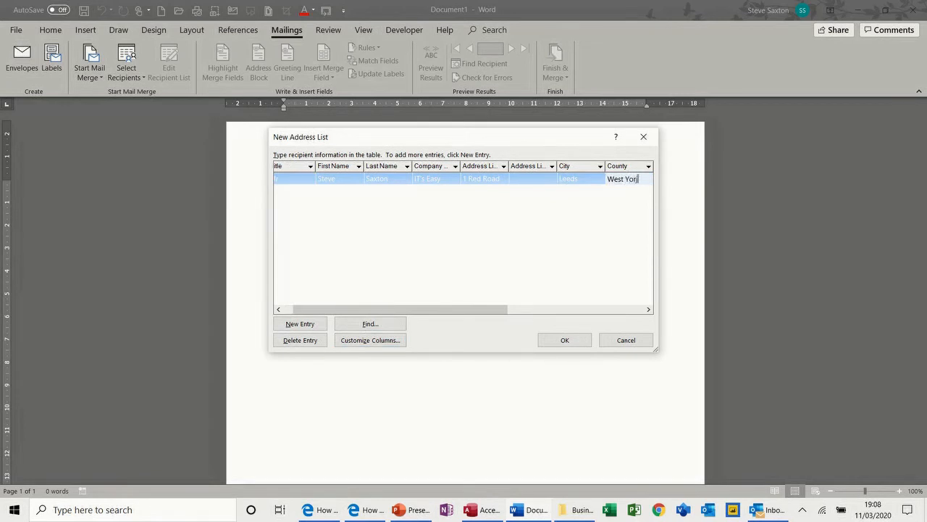
type("kshire")
key("Tab")
type("L")
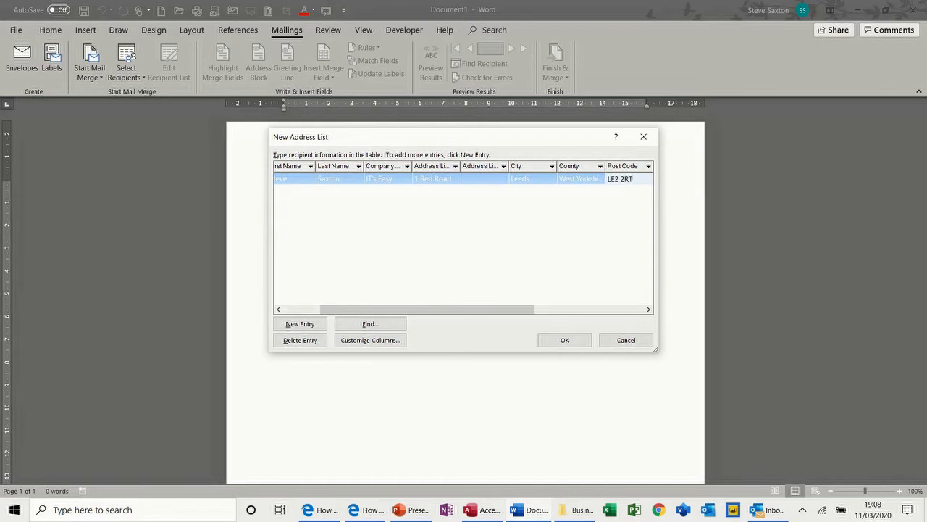
Step: Add a second recipient with title Mrs and her first and last names, leaving company blank
left_click(310, 325)
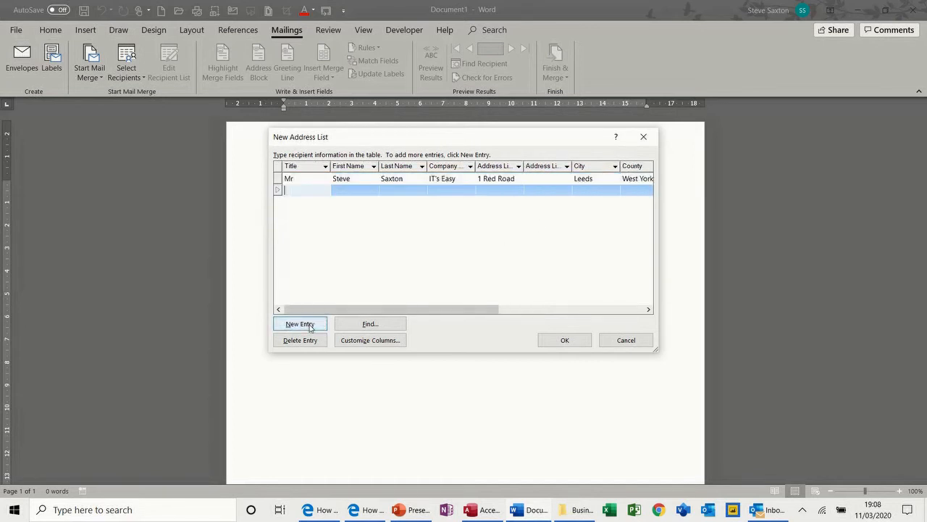
type("Mr")
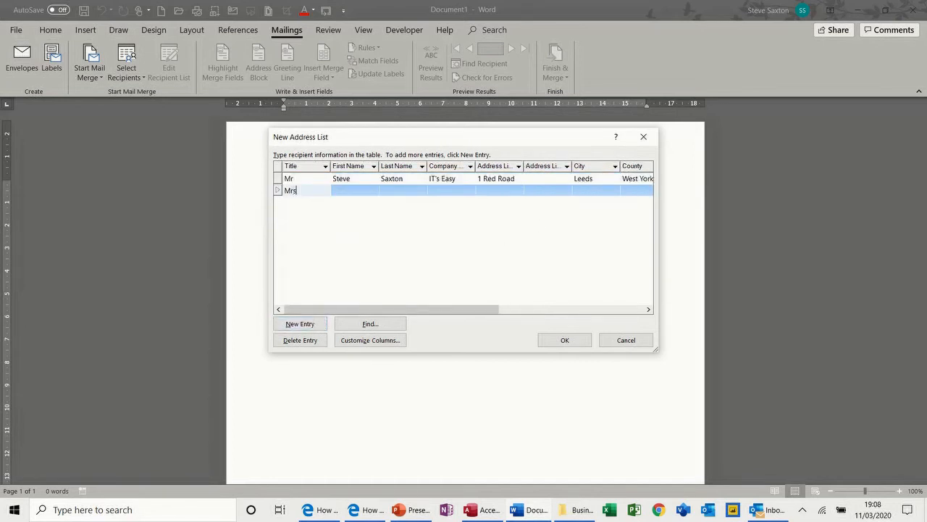
type("s")
key("Tab")
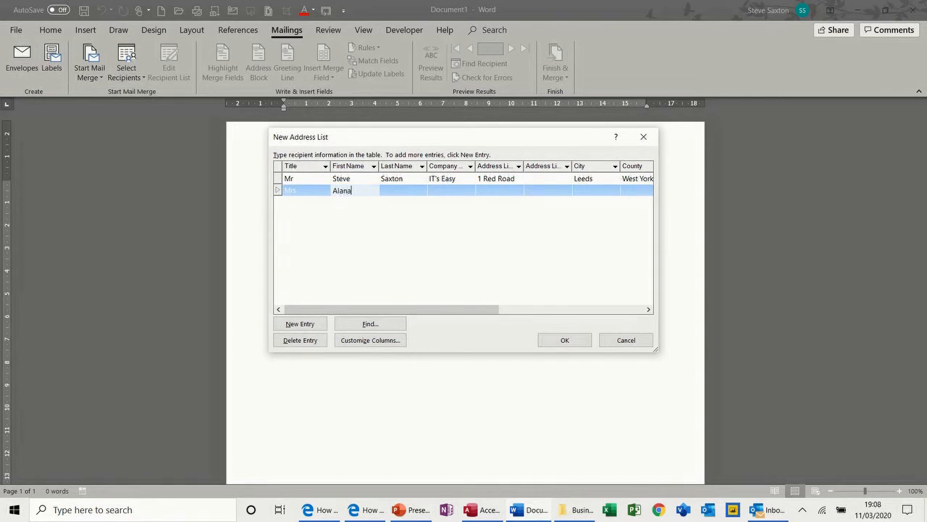
key("Tab")
key("Tab")
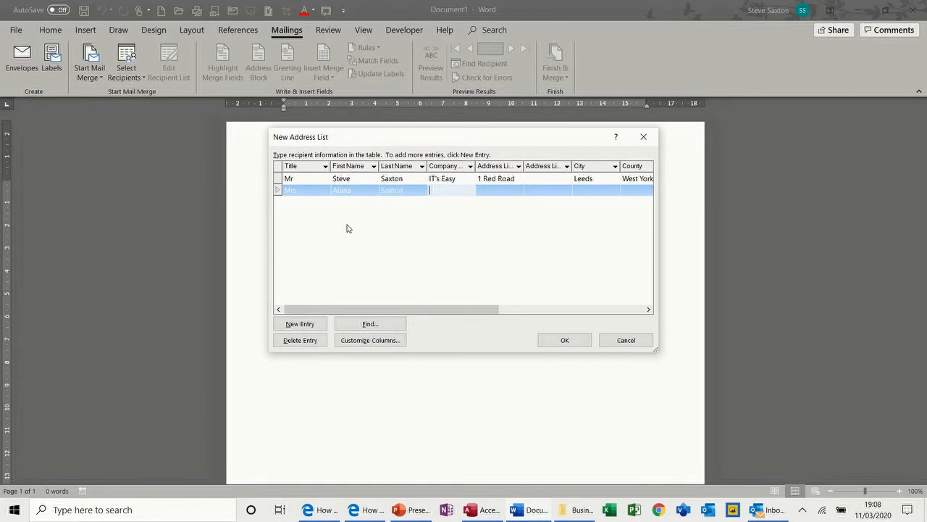
key("Tab")
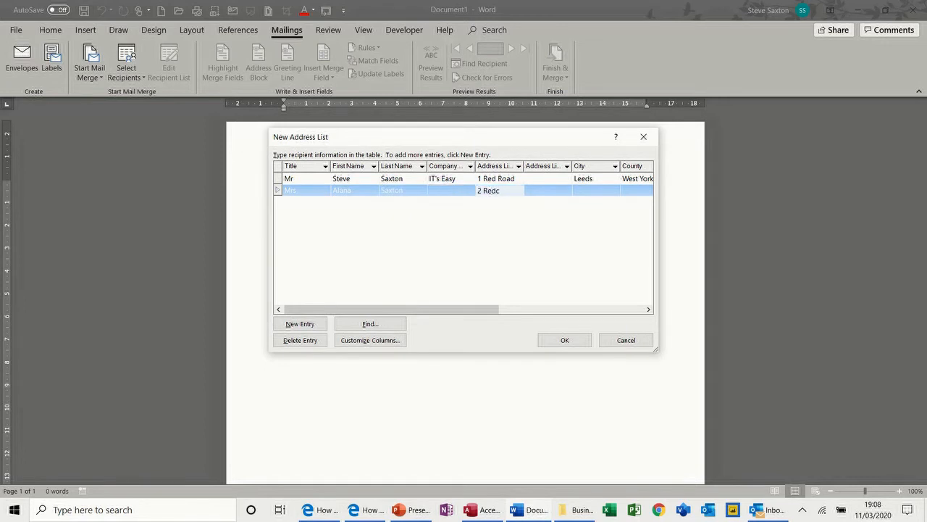
Step: Enter the second recipient's street, city and county, then finish the list for saving
key("Tab")
key("Tab")
type("B")
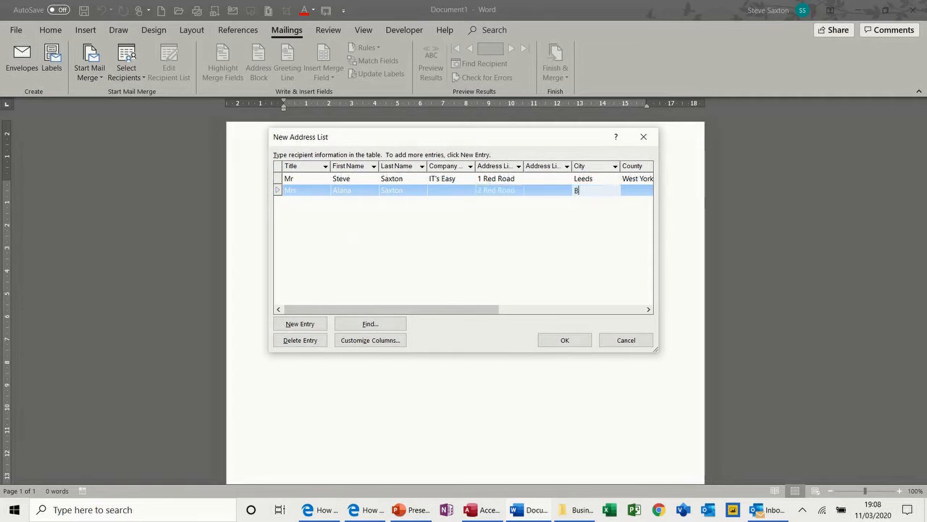
type("radford")
key("Tab")
type("W")
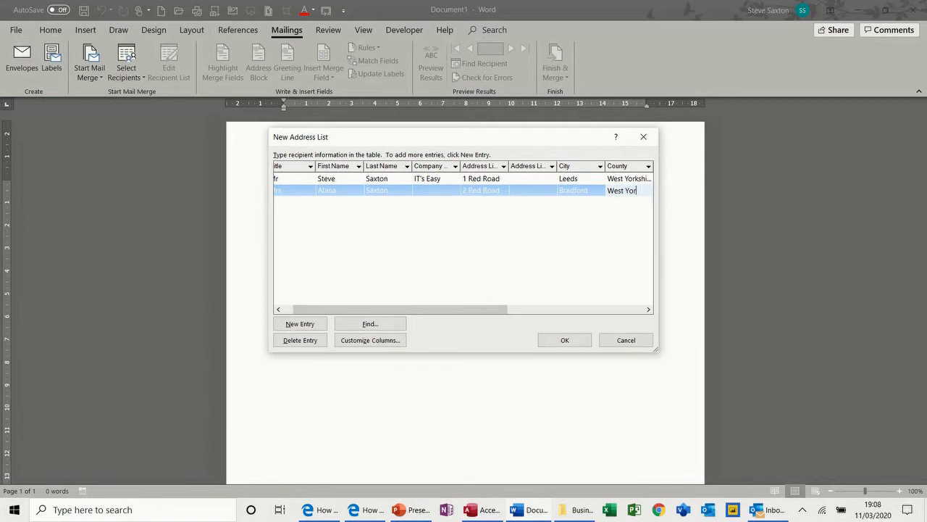
type("est Yorkshire")
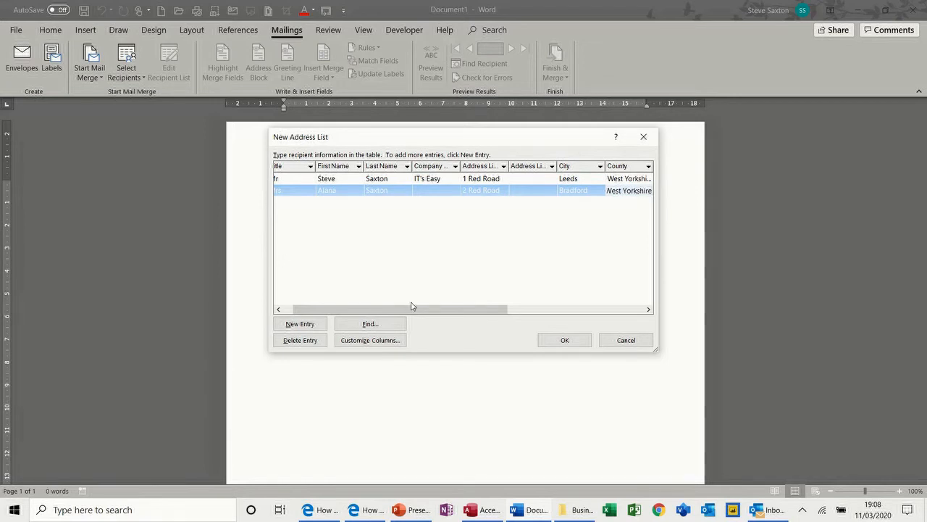
key("Tab")
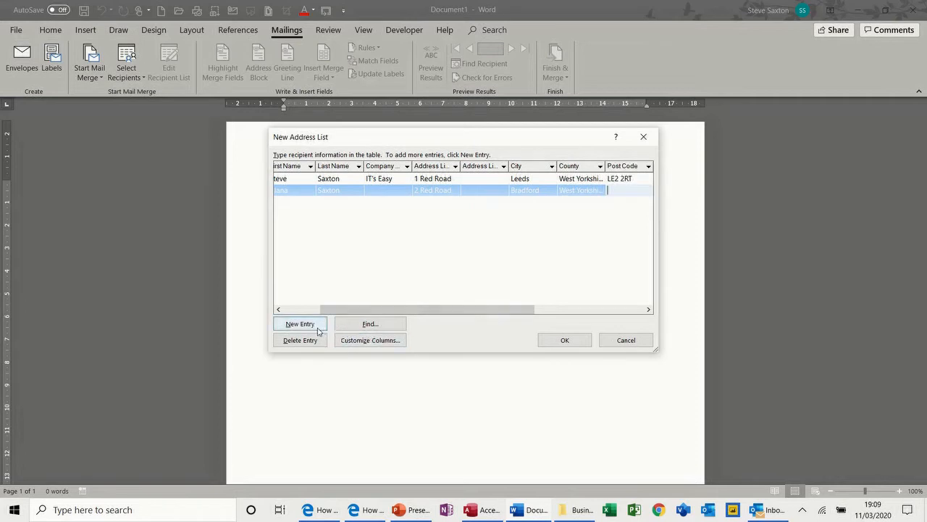
left_click(564, 340)
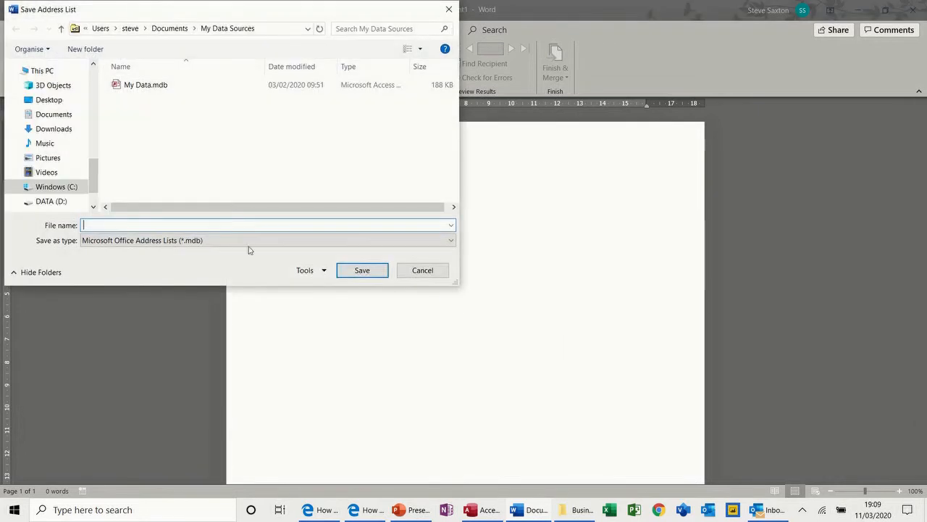
Step: Save the address list as My Data.mdb, replacing the existing file
left_click(129, 88)
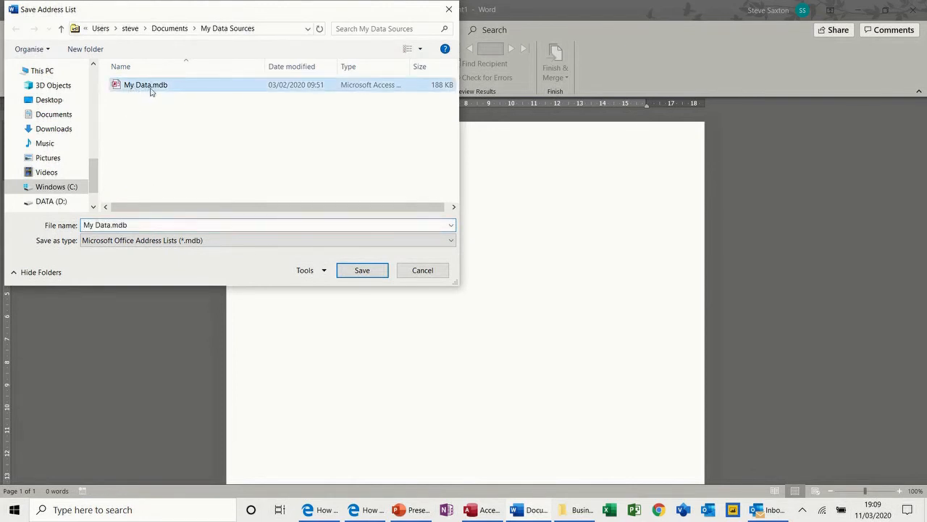
left_click(351, 273)
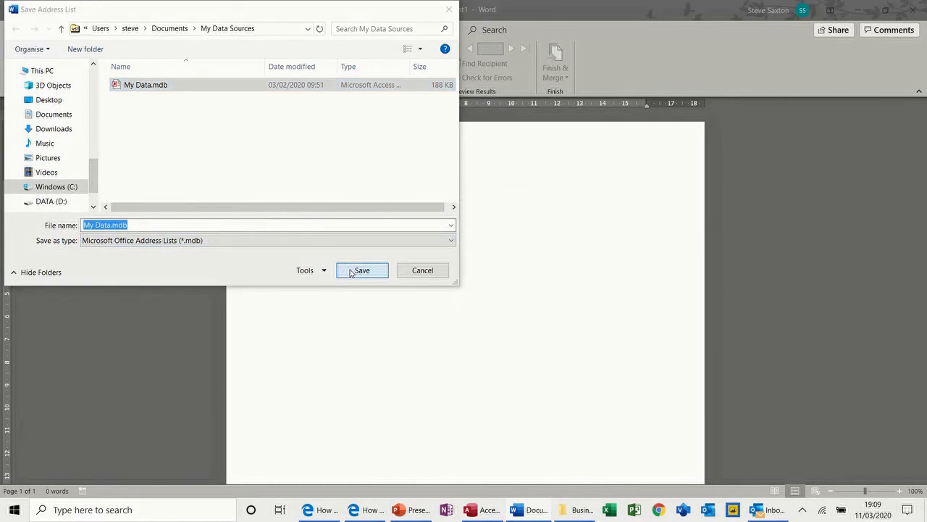
left_click(492, 256)
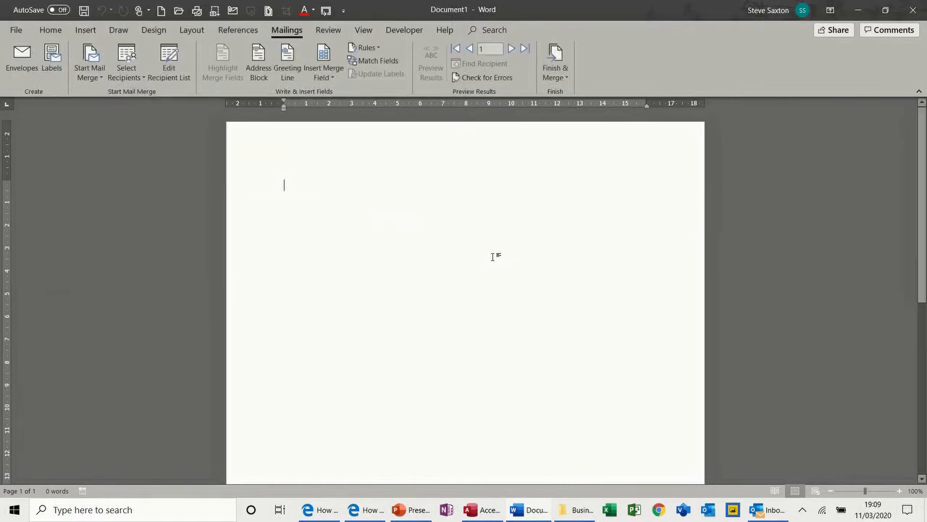
Step: Review the two recipients from My Data.mdb in the recipient list and accept them
left_click(175, 69)
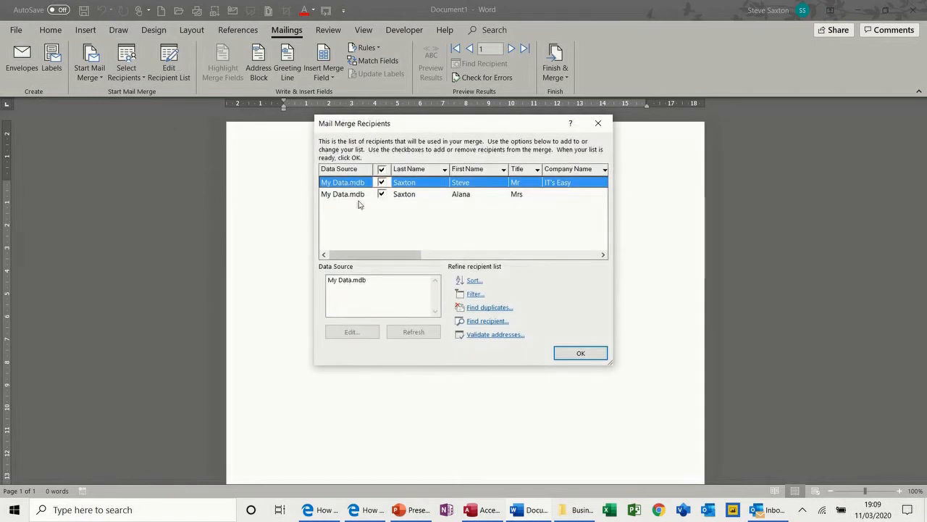
left_click(344, 282)
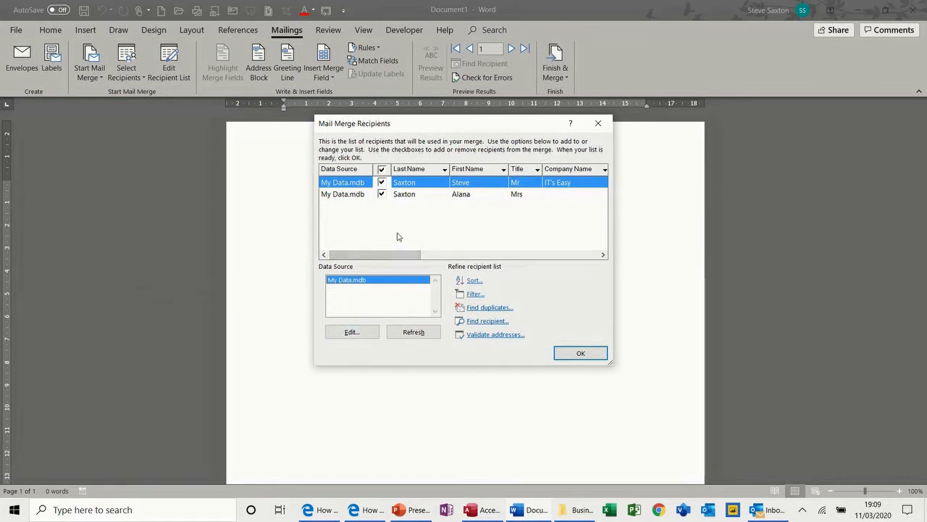
left_click(571, 354)
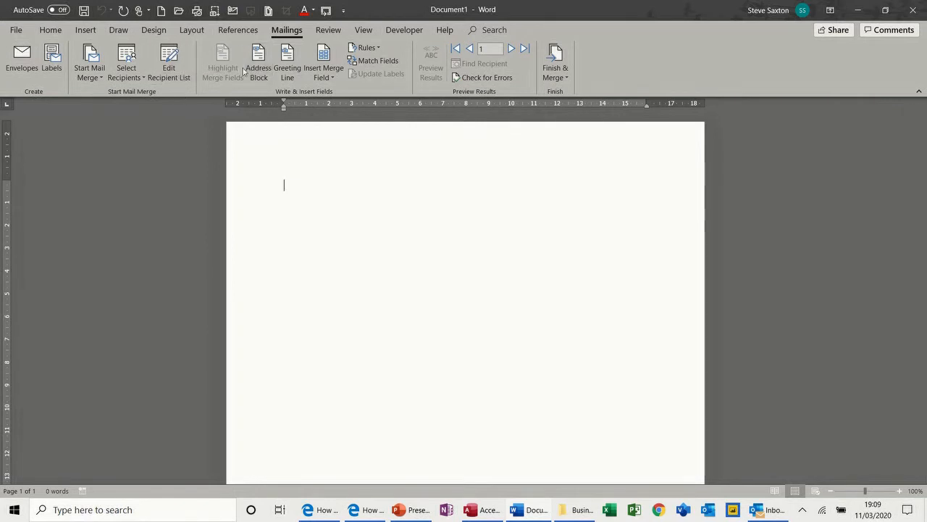
Step: Insert an «AddressBlock» field using the Mr. Joshua Randall Jr. name format
left_click(326, 78)
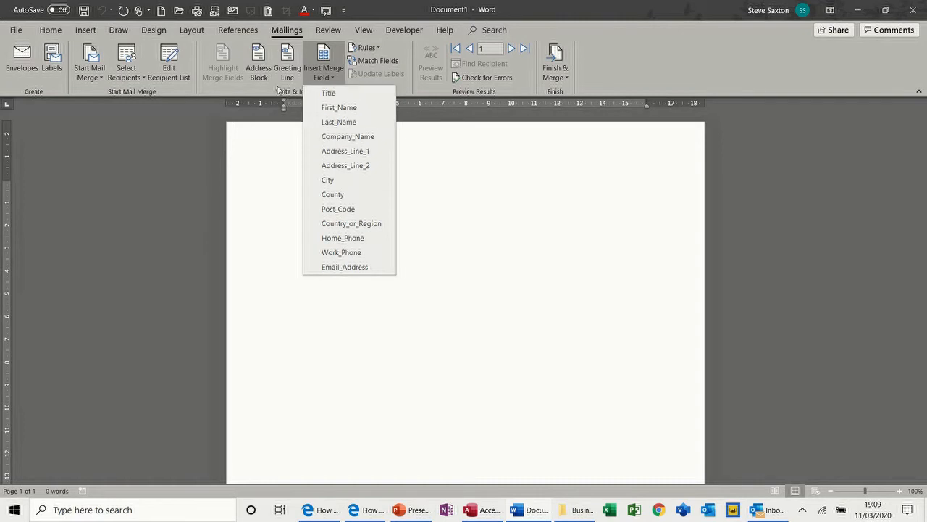
left_click(260, 63)
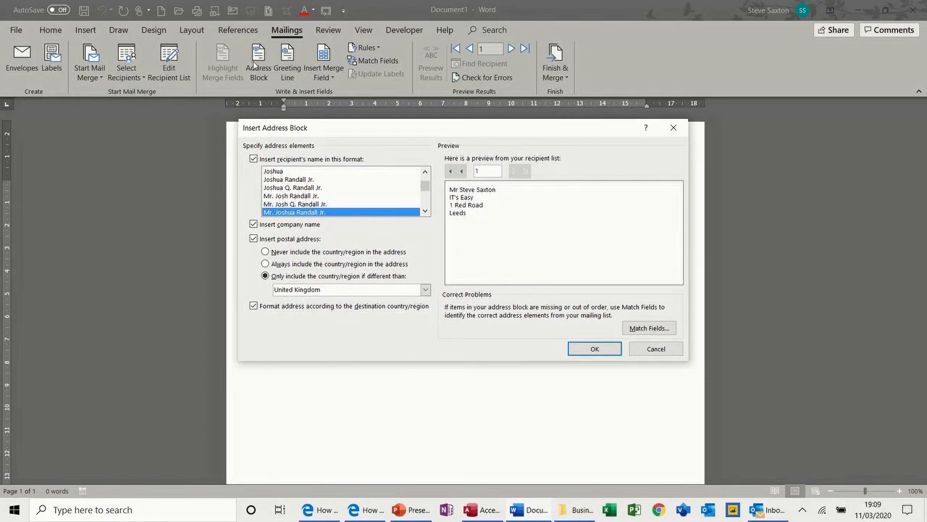
left_click(284, 202)
left_click(284, 196)
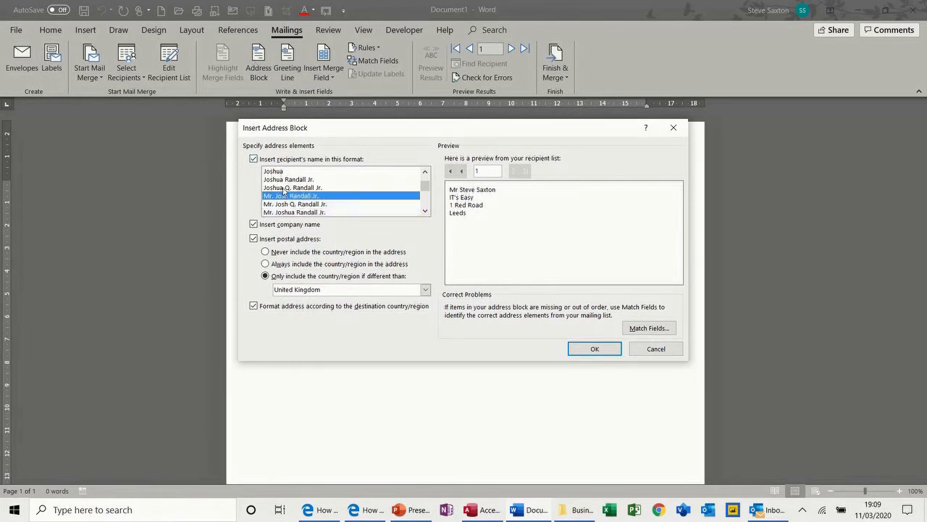
left_click(284, 187)
left_click(285, 179)
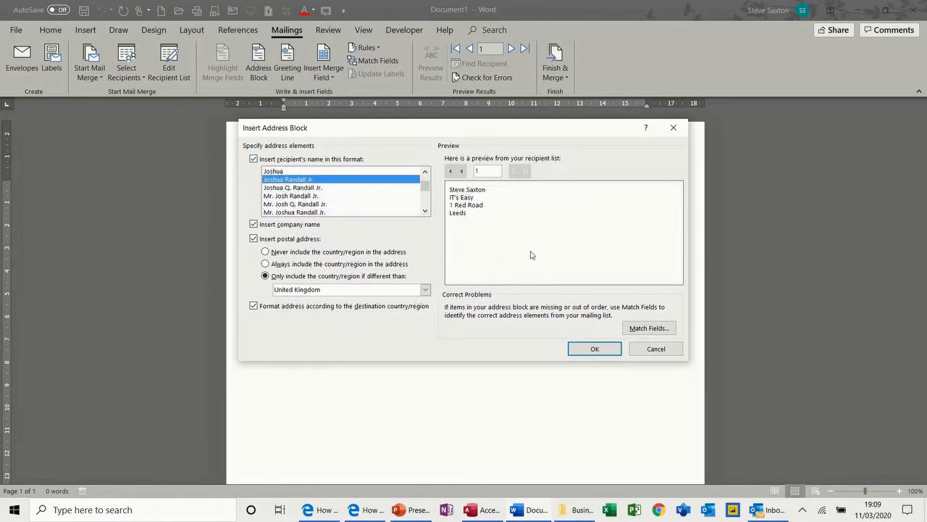
left_click(279, 213)
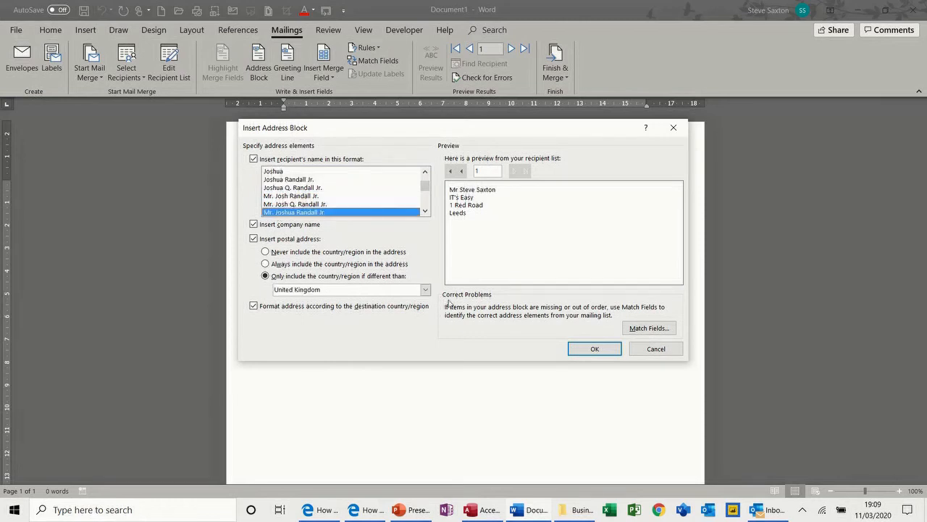
left_click(580, 347)
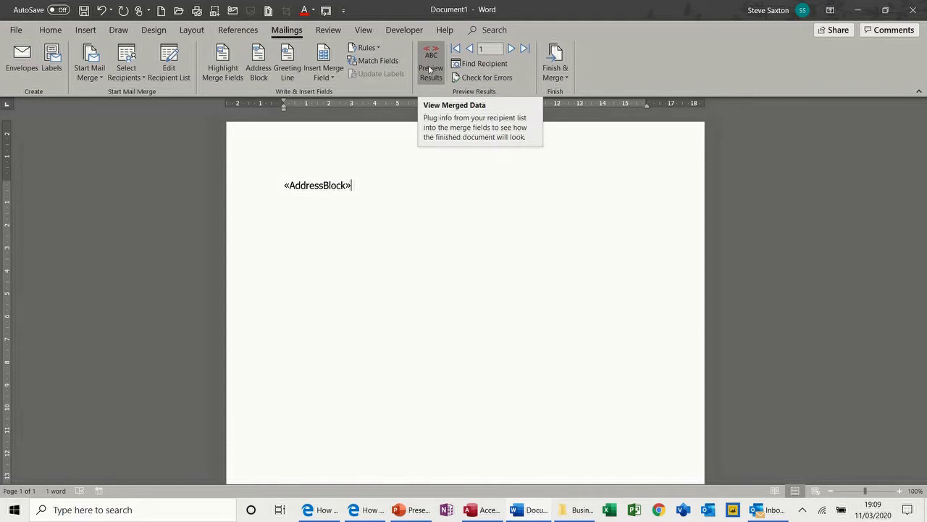
Step: Preview merged data, add blank lines below the address, and check both recipient records
left_click(430, 61)
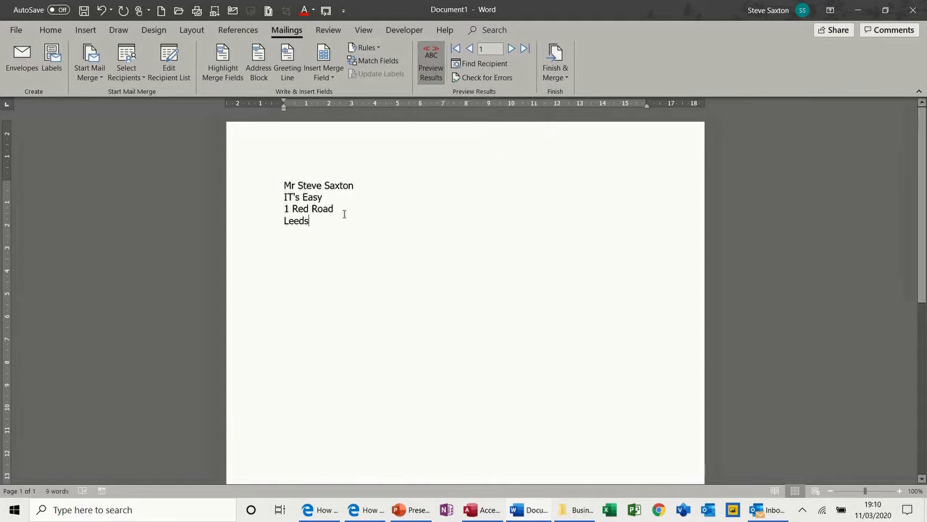
key("Return")
key("Return")
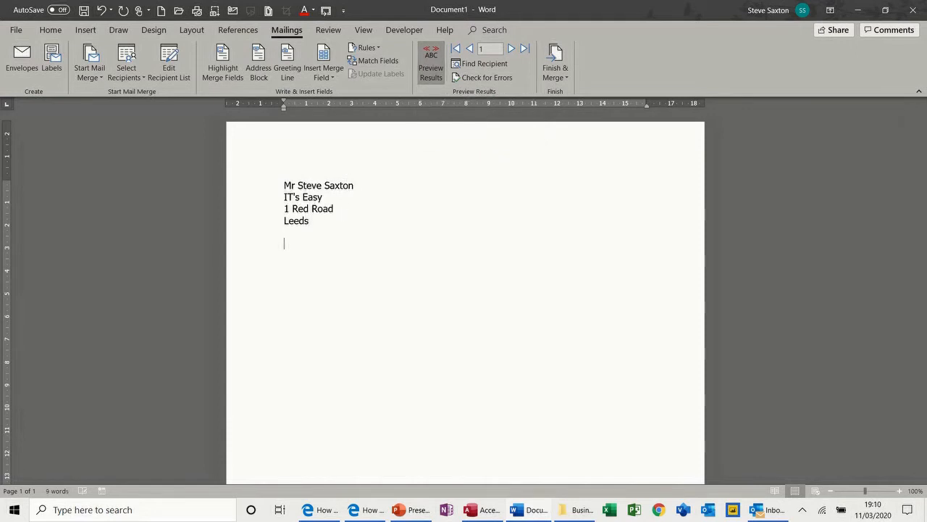
left_click(511, 48)
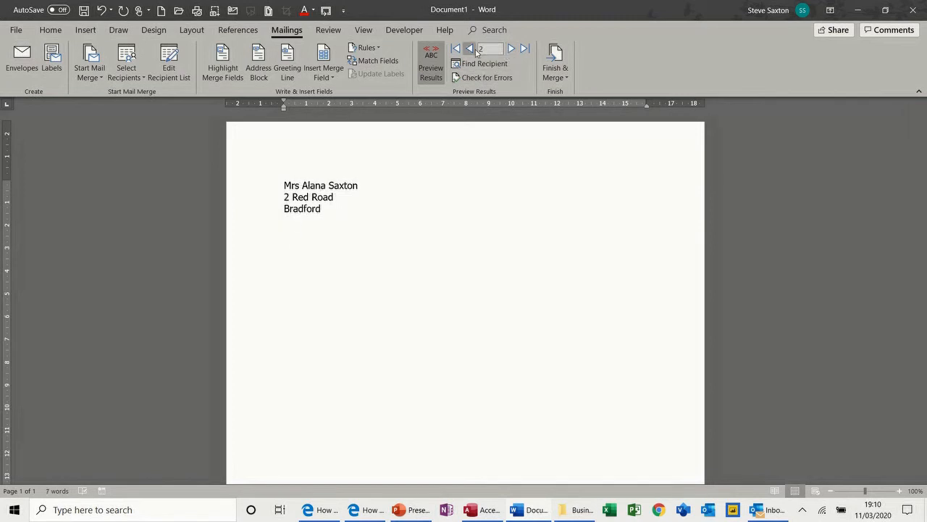
left_click(470, 51)
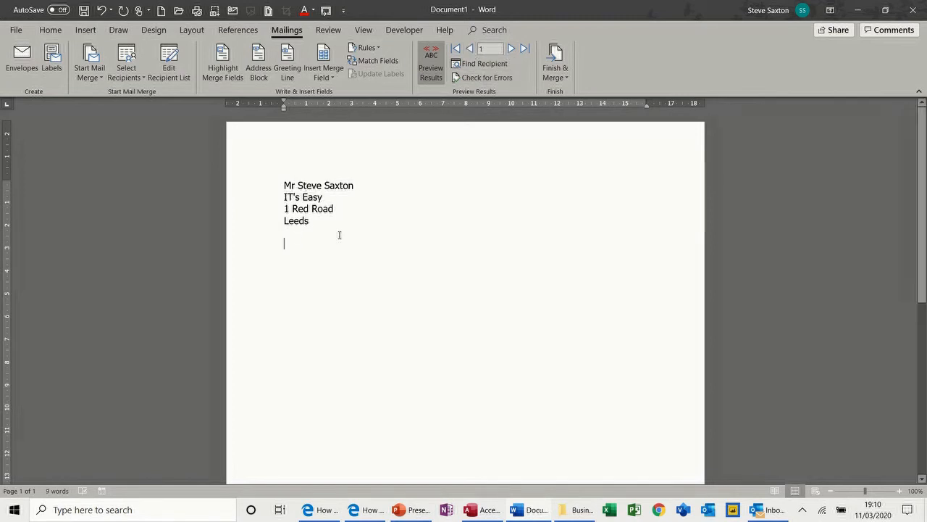
left_click(293, 58)
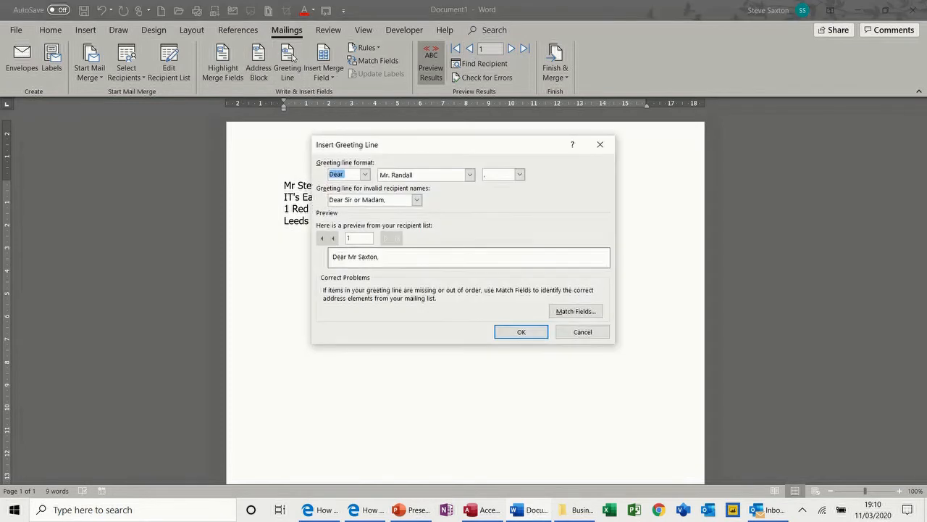
Step: Insert the greeting line, then write 'How did you like «City» when you arrived ......'
left_click(505, 333)
key("Return")
key("Return")
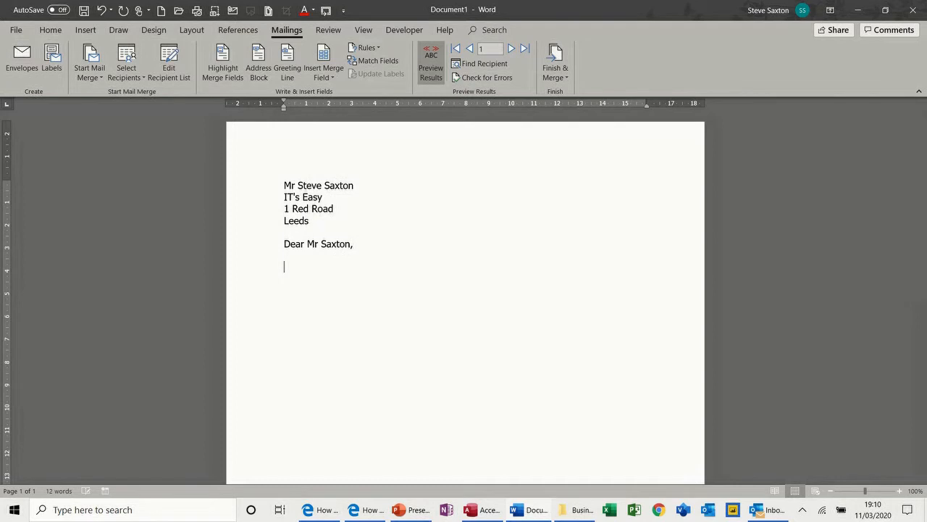
type("How did you like")
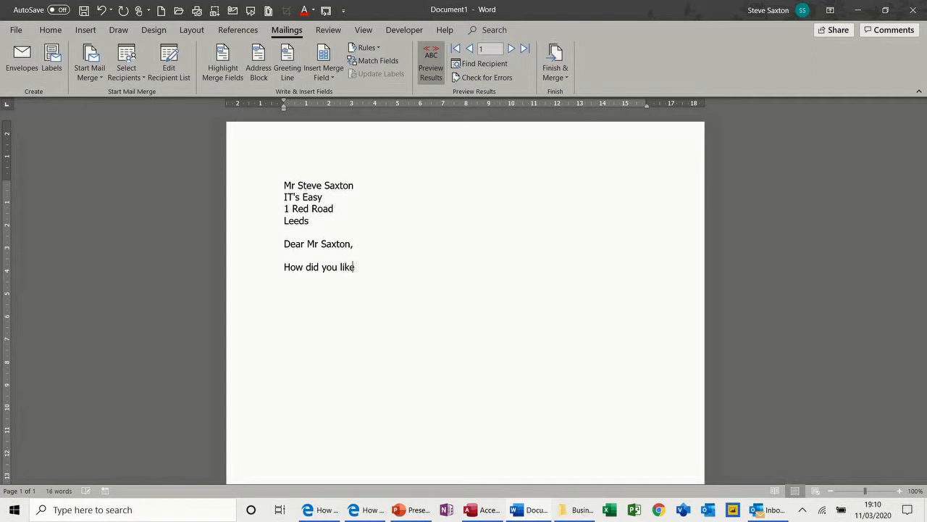
left_click(324, 76)
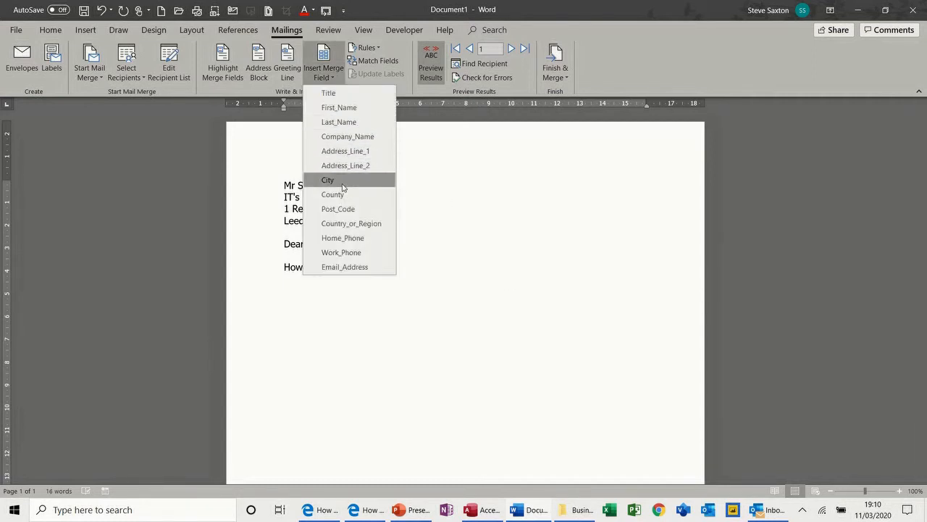
left_click(343, 185)
type("Leeds")
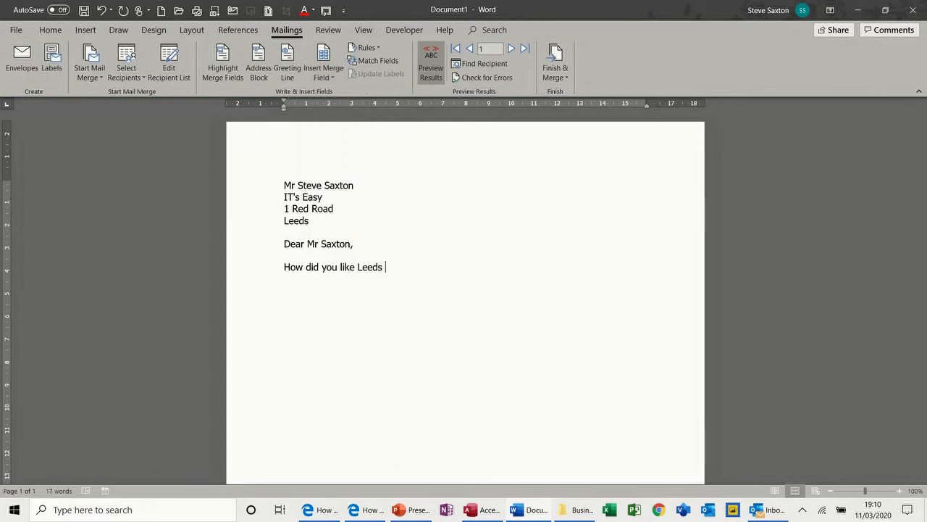
type(" when you arrived")
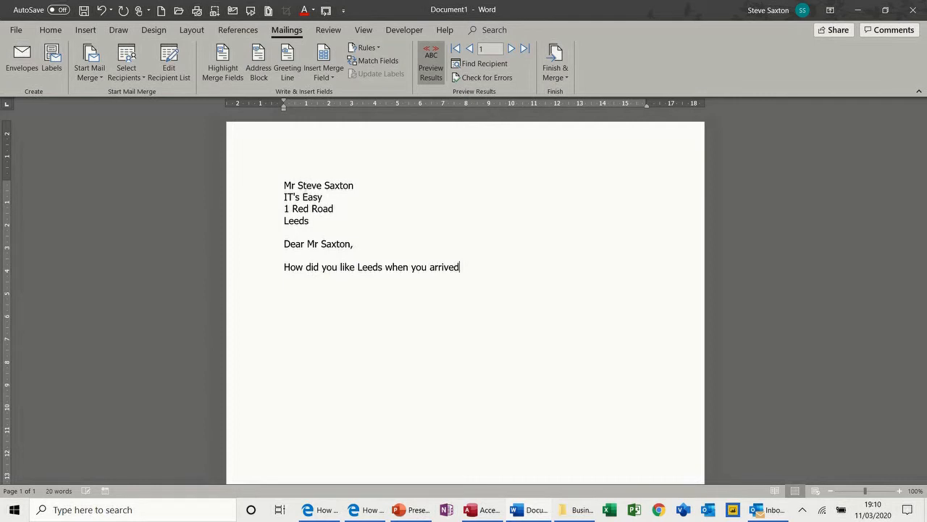
type(" ......")
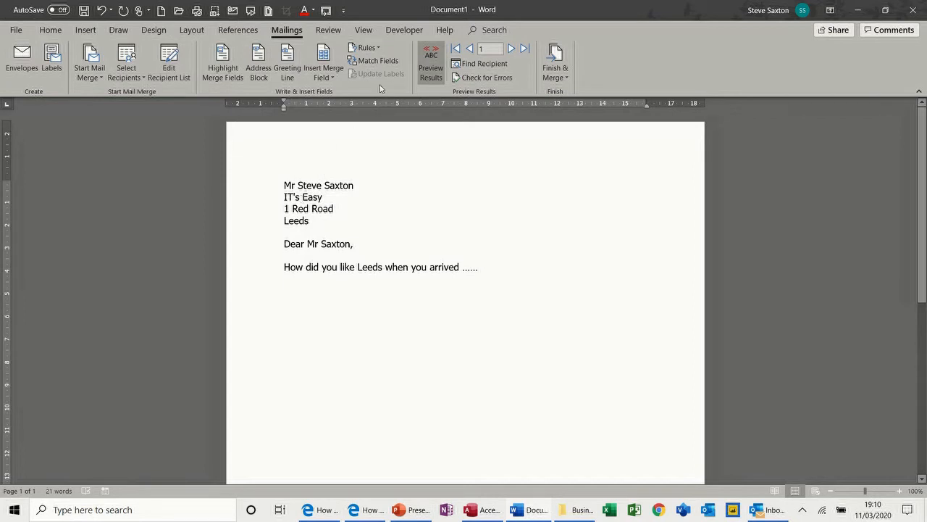
Step: Merge all records into a new document of individual editable letters and view both letters
left_click(562, 71)
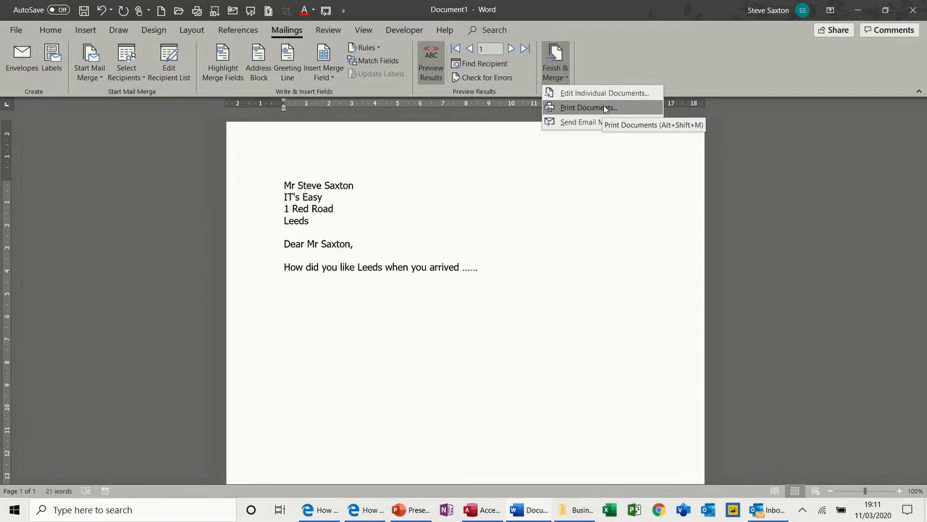
left_click(566, 97)
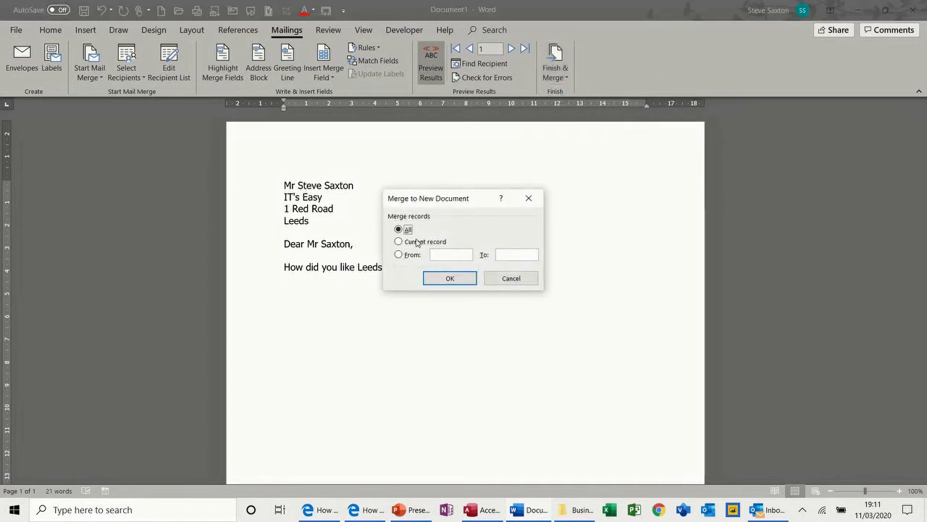
left_click(449, 279)
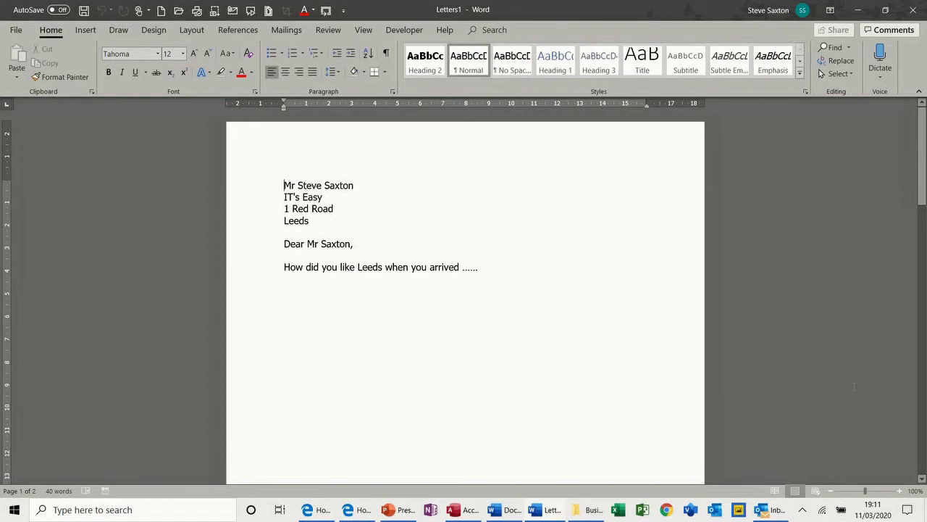
left_click(831, 491)
left_click(831, 491)
left_click(831, 491)
left_click(831, 491)
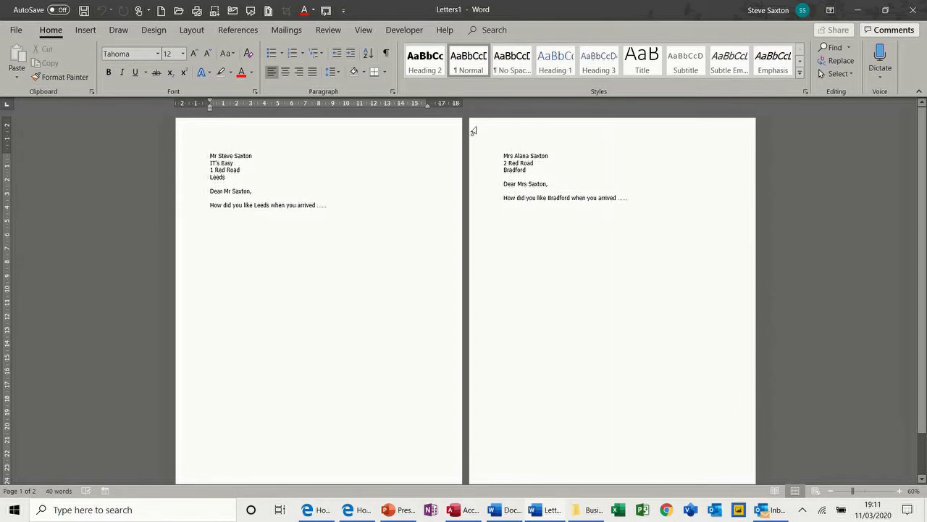
Step: Close the merged letters document without saving
mouse_move(395, 40)
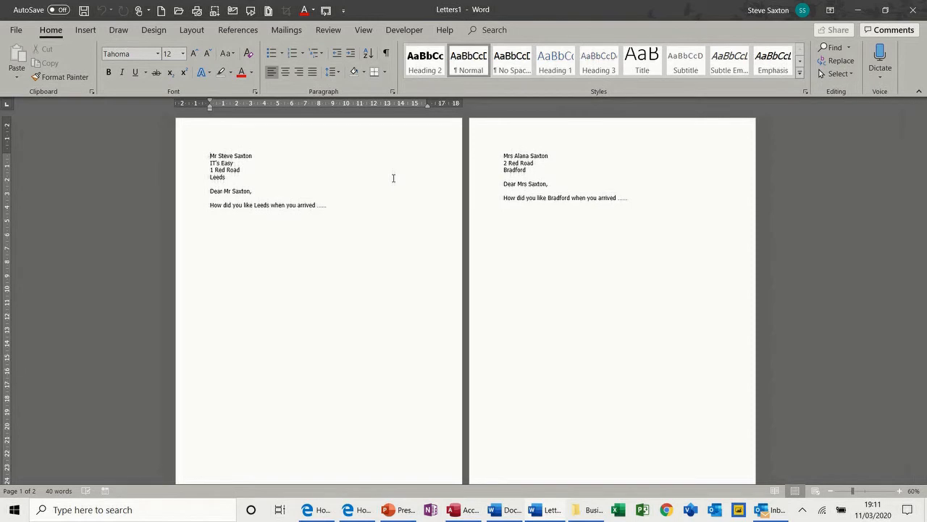
key("ctrl+w")
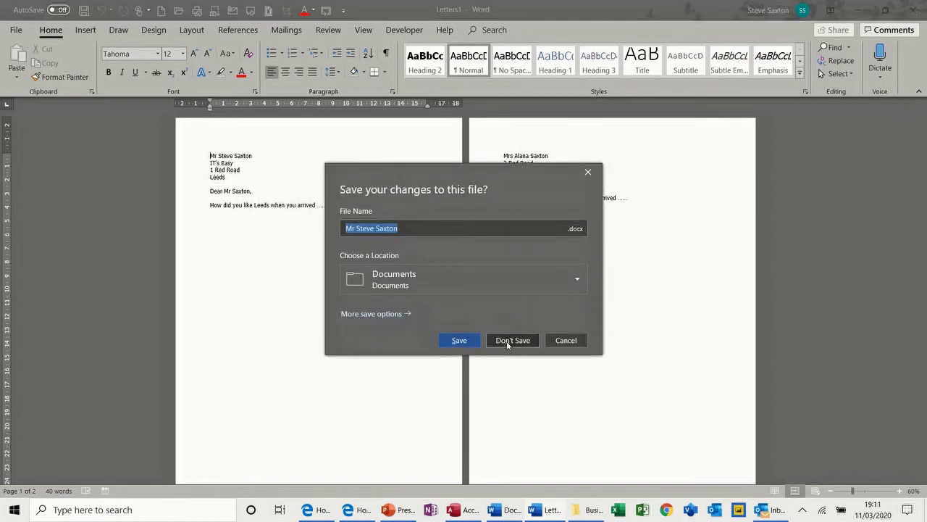
left_click(509, 339)
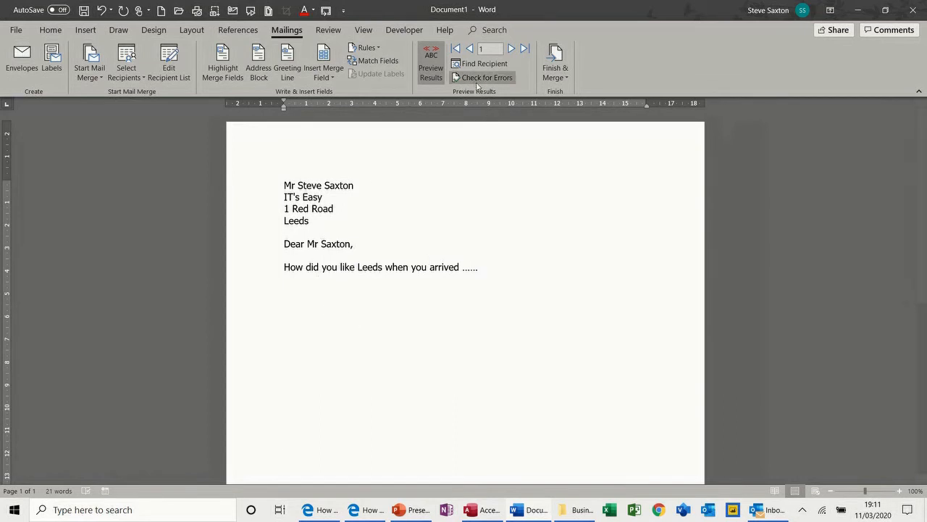
Step: Preview the next recipient's letter, then close the letter template
left_click(512, 49)
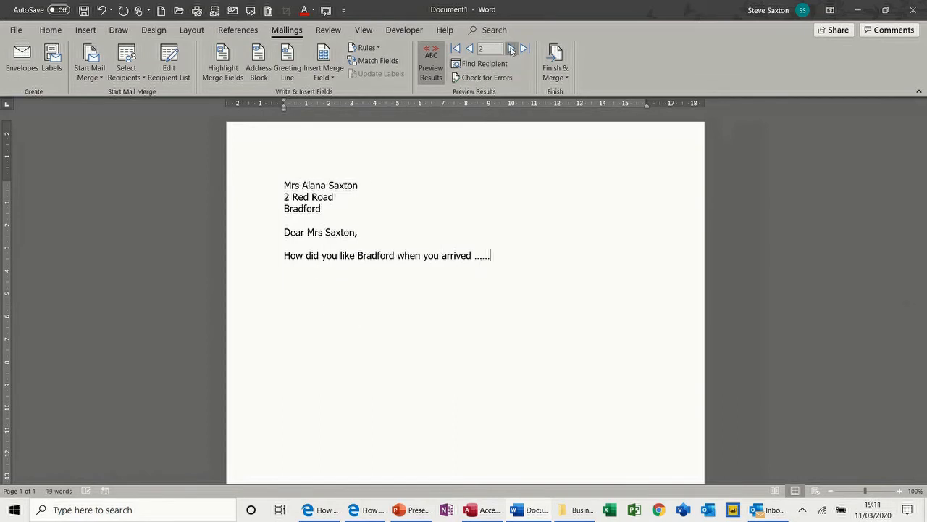
left_click(554, 71)
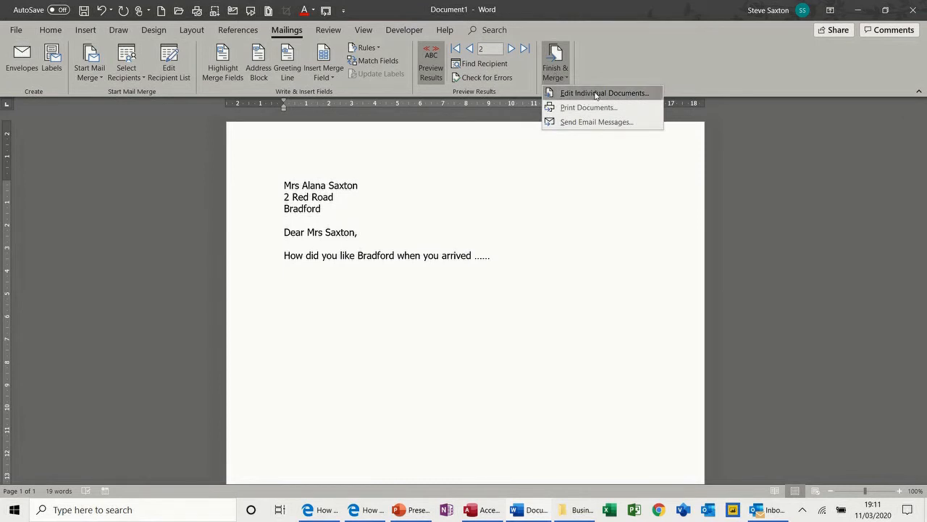
left_click(418, 286)
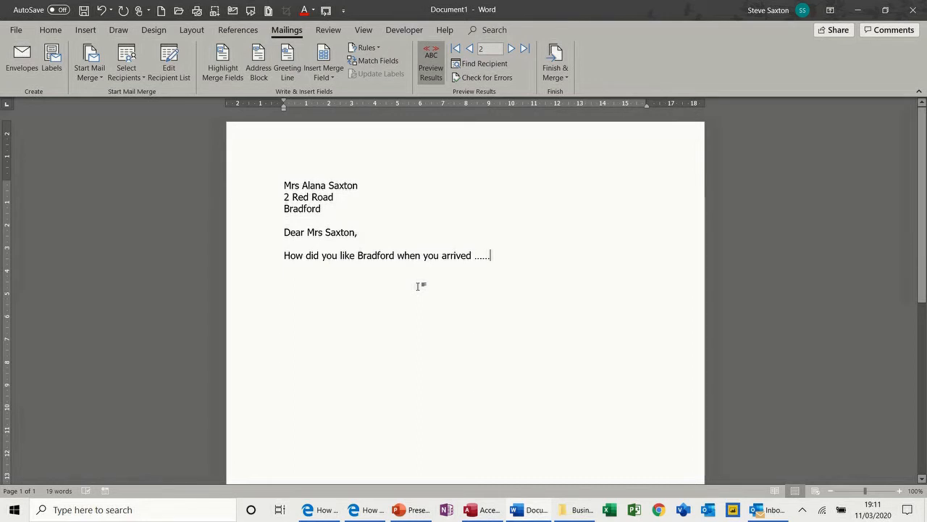
key("ctrl+w")
Step: Discard the template and make a new document a Size 10 envelope with the address frame raised
left_click(511, 340)
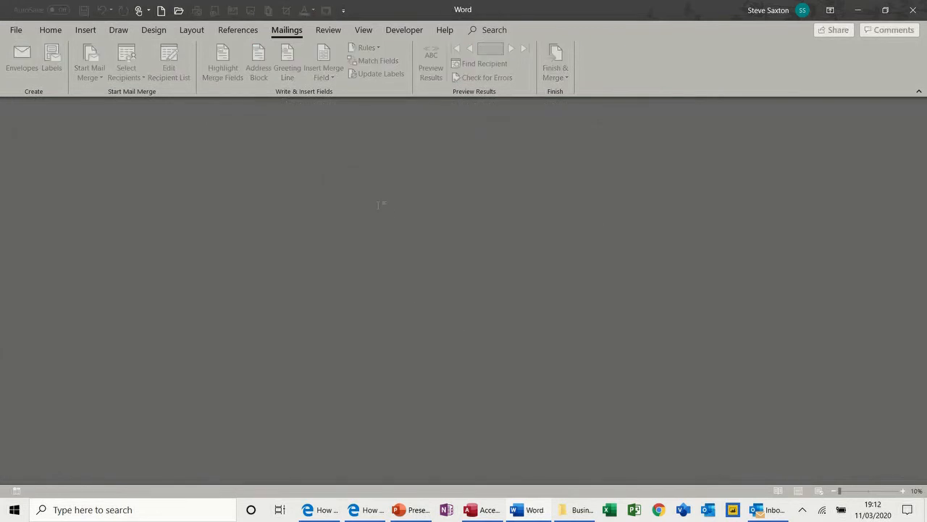
key("ctrl+n")
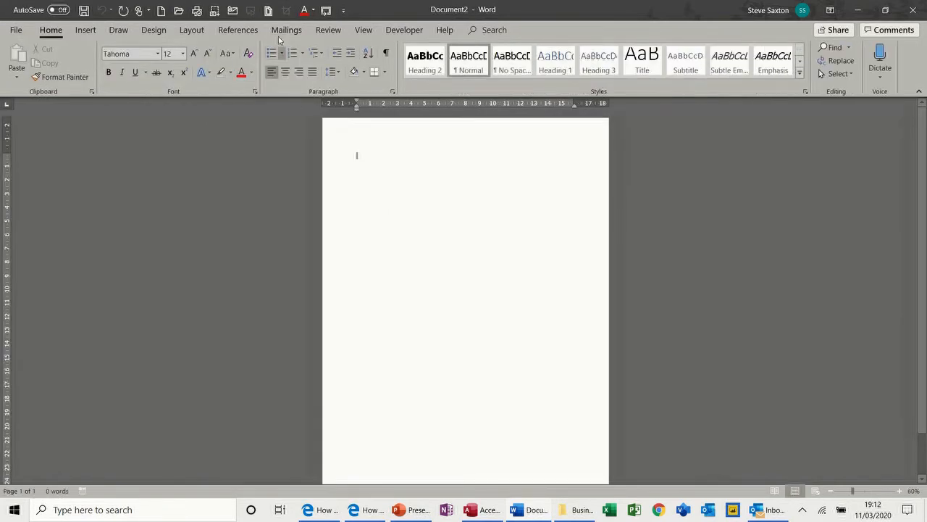
left_click(283, 32)
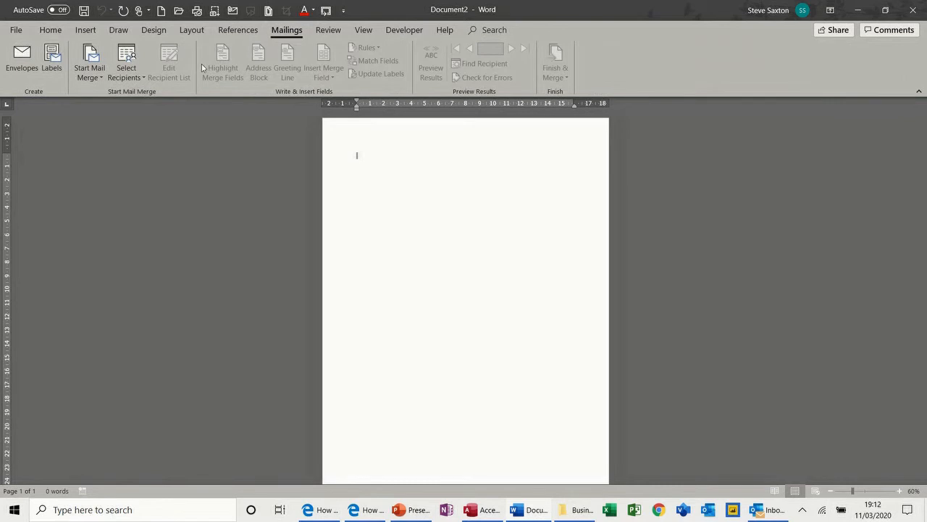
left_click(101, 78)
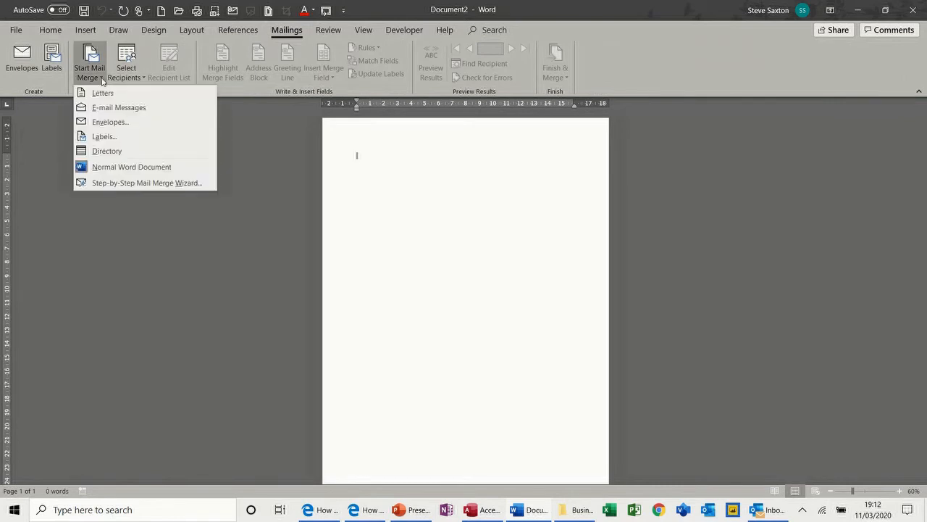
left_click(104, 121)
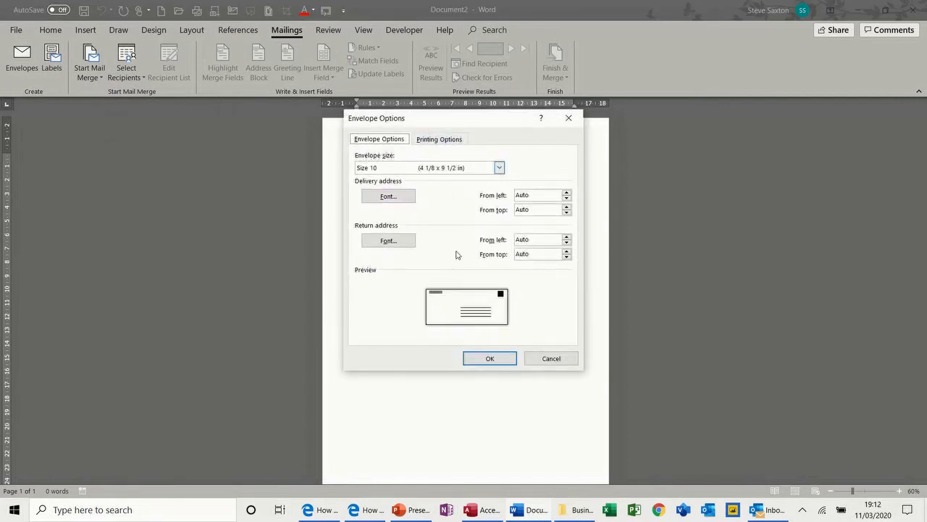
left_click(489, 359)
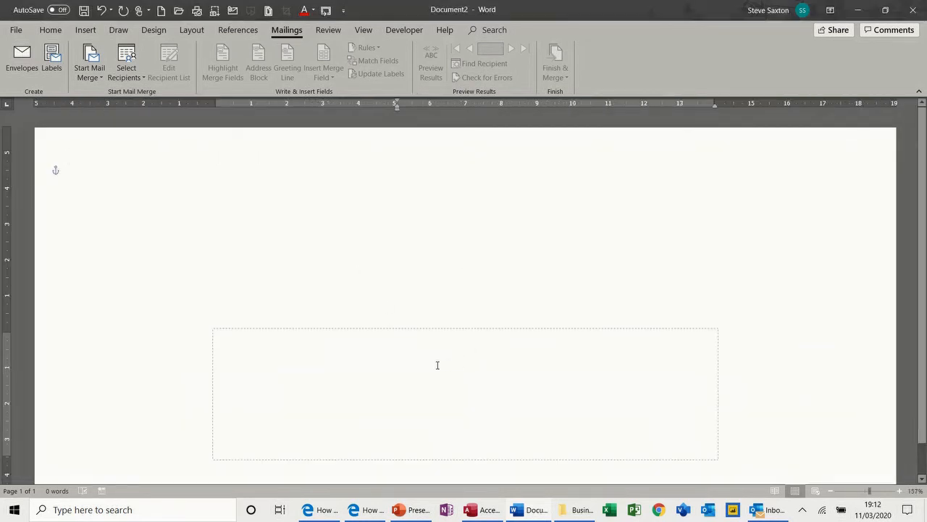
left_click_drag(426, 328, 428, 265)
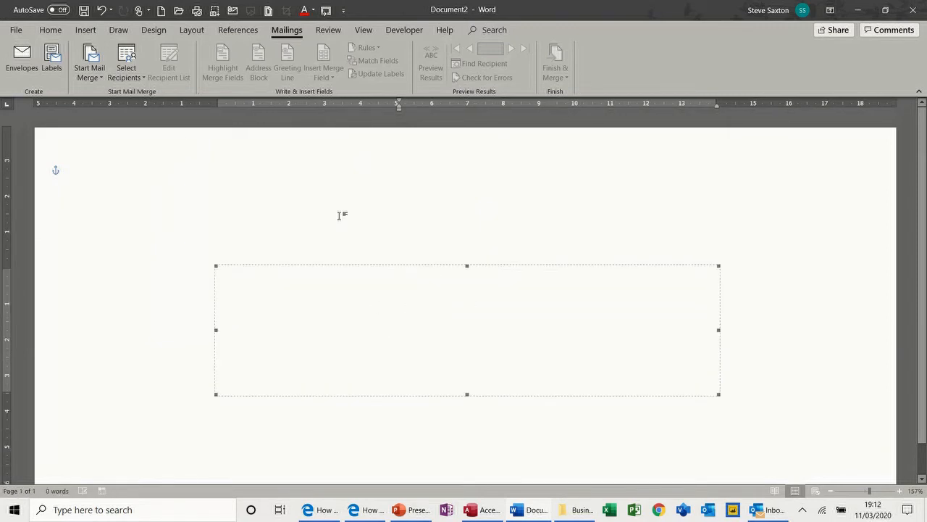
Step: Use the TblAddressDetails table in Examples\Access 2018\CompanyRecords.accdb as the recipient list
left_click(130, 82)
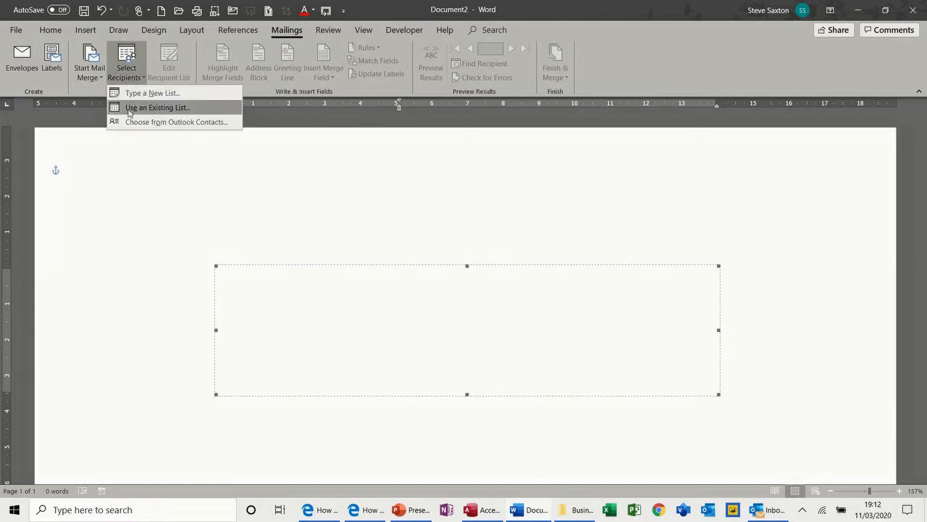
left_click(158, 108)
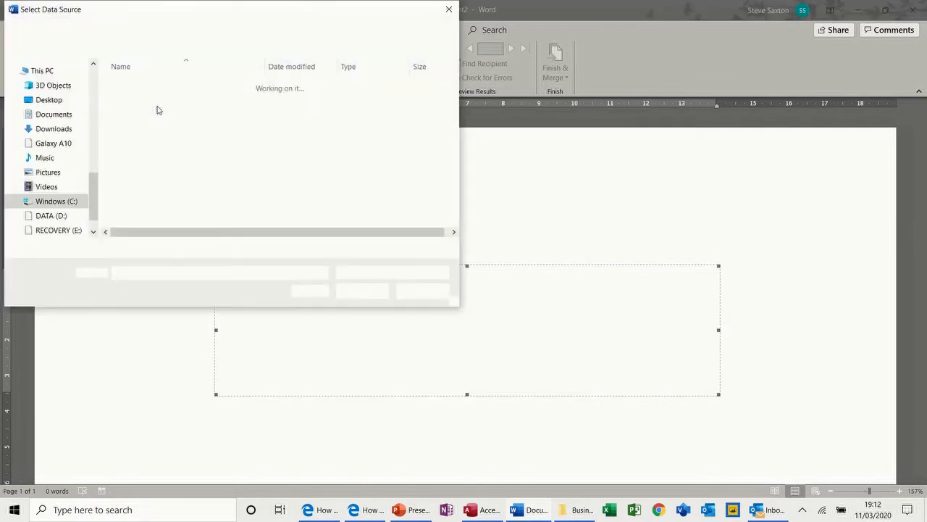
left_click_drag(97, 192, 96, 135)
left_click(66, 128)
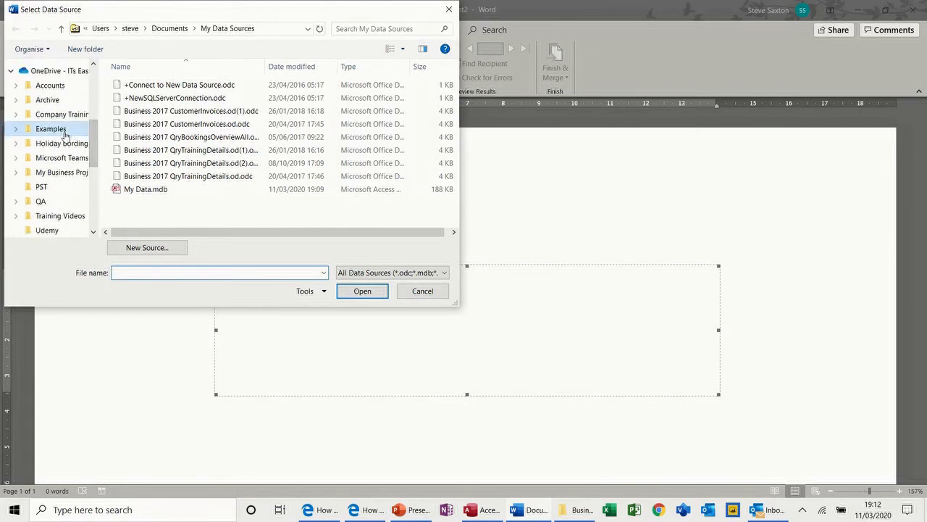
double_click(142, 111)
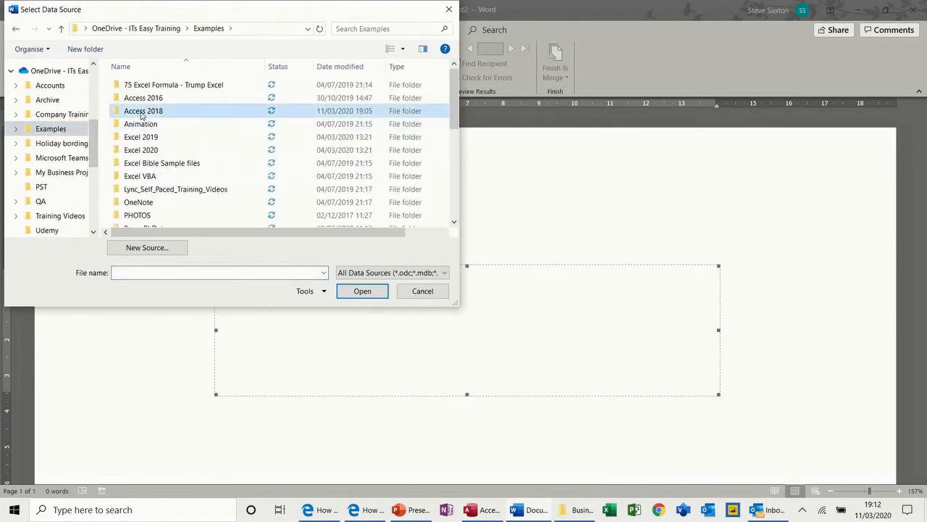
double_click(146, 137)
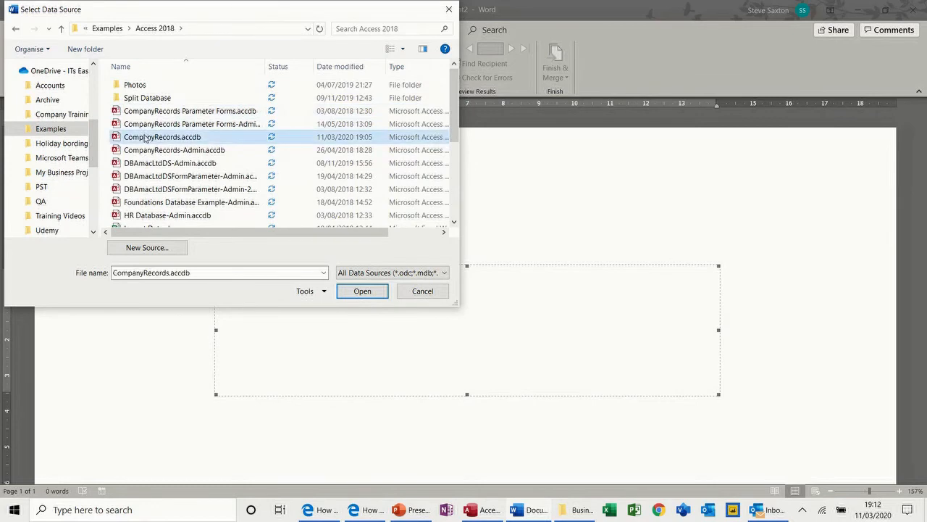
left_click_drag(408, 181, 403, 168)
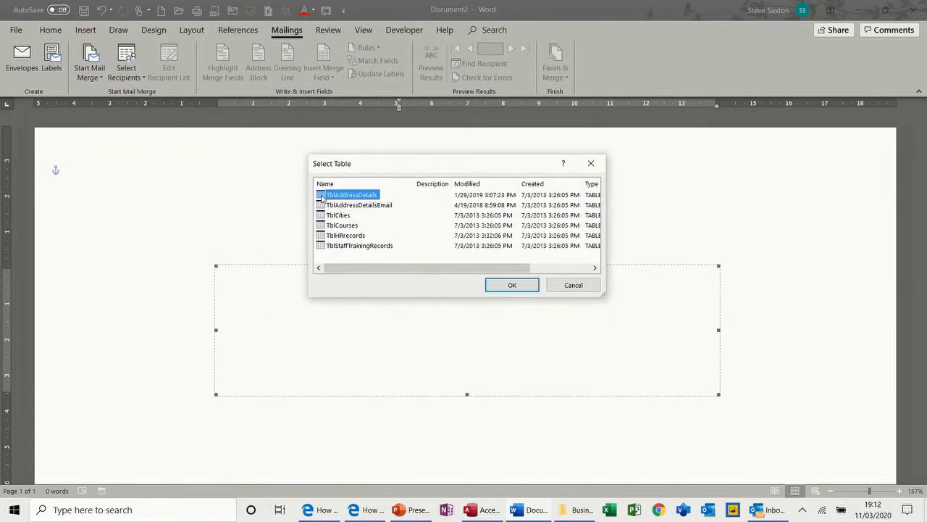
double_click(322, 196)
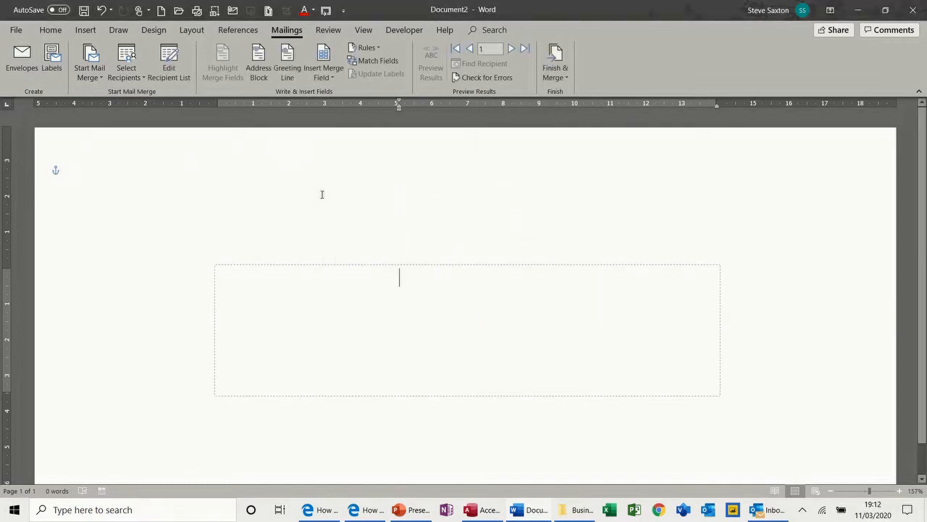
left_click(173, 73)
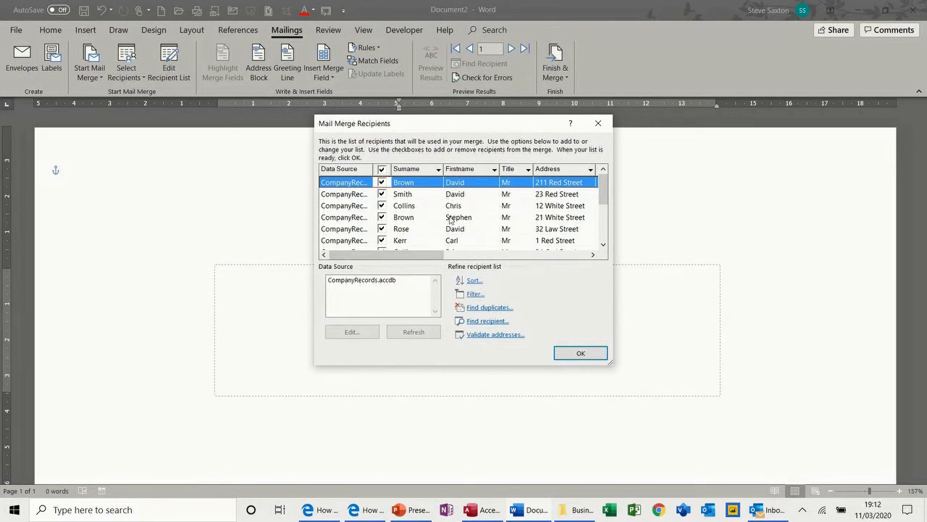
left_click(572, 352)
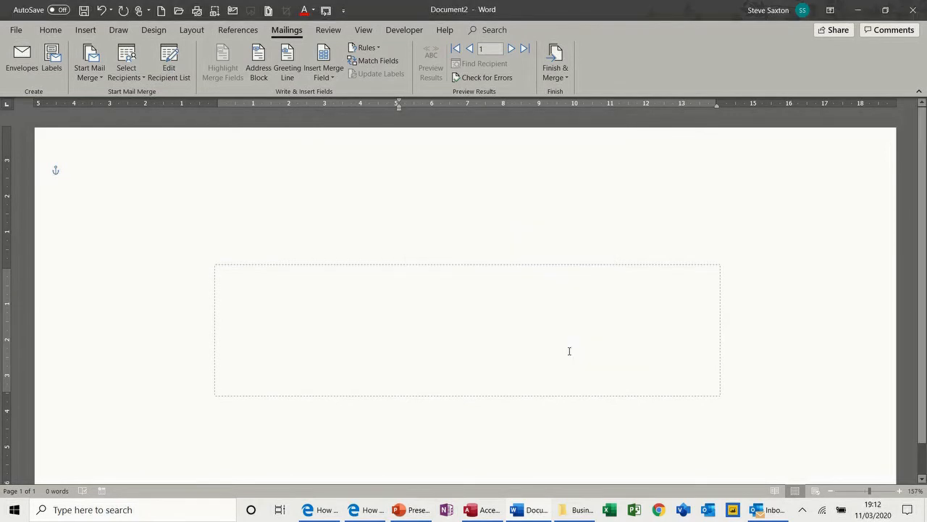
Step: Insert a default-format address block and preview the first recipient's real address
left_click(258, 62)
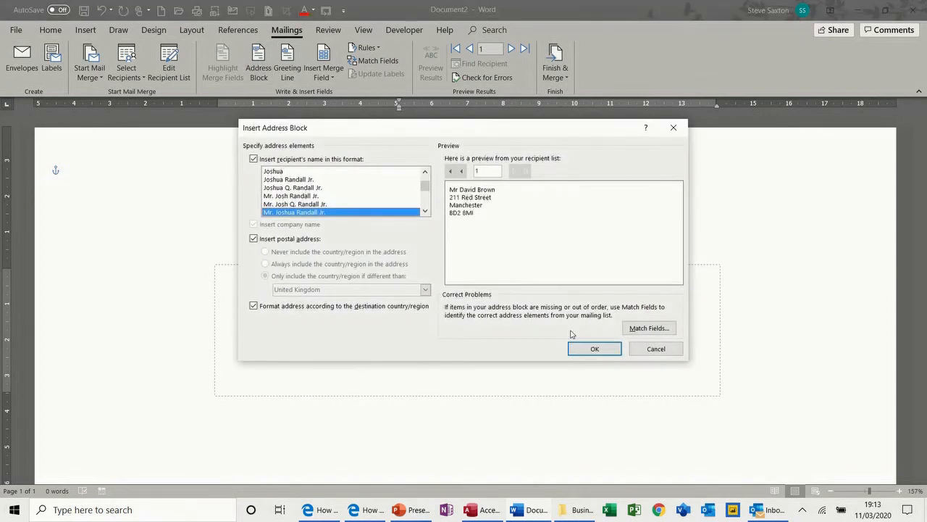
left_click(582, 349)
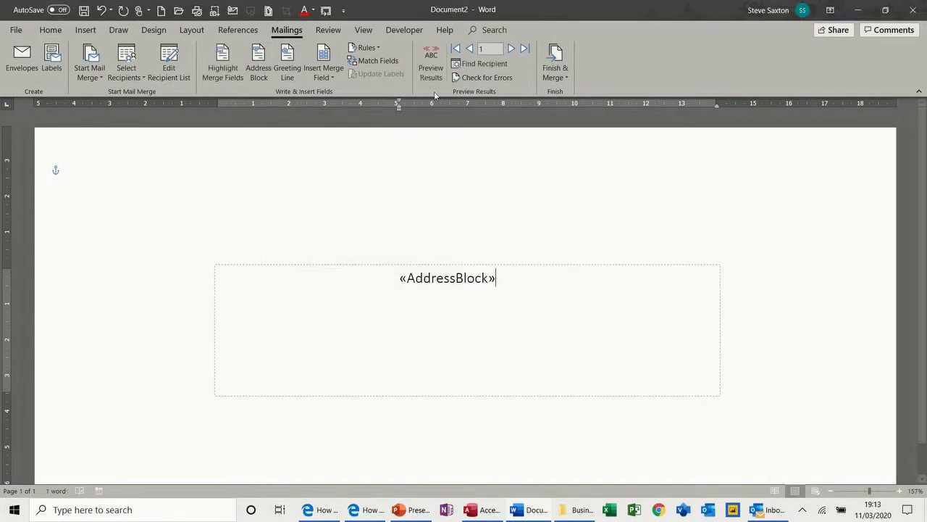
left_click(431, 70)
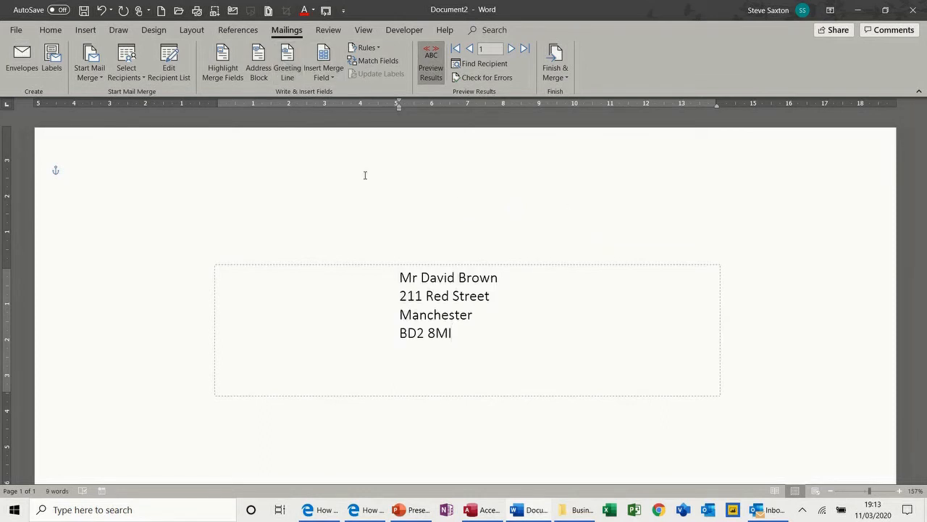
Step: Preview the next envelope, then merge all records into individual envelopes shown side by side
left_click(510, 48)
left_click(510, 49)
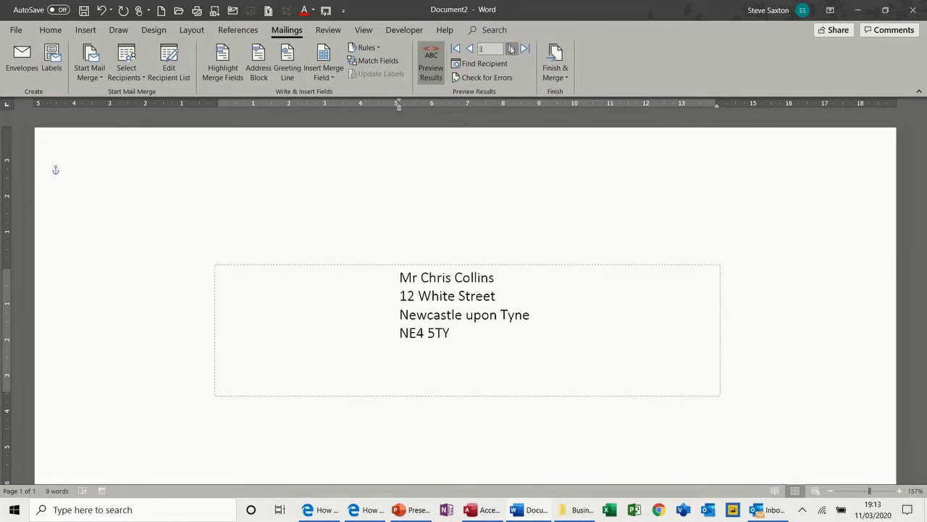
left_click(556, 76)
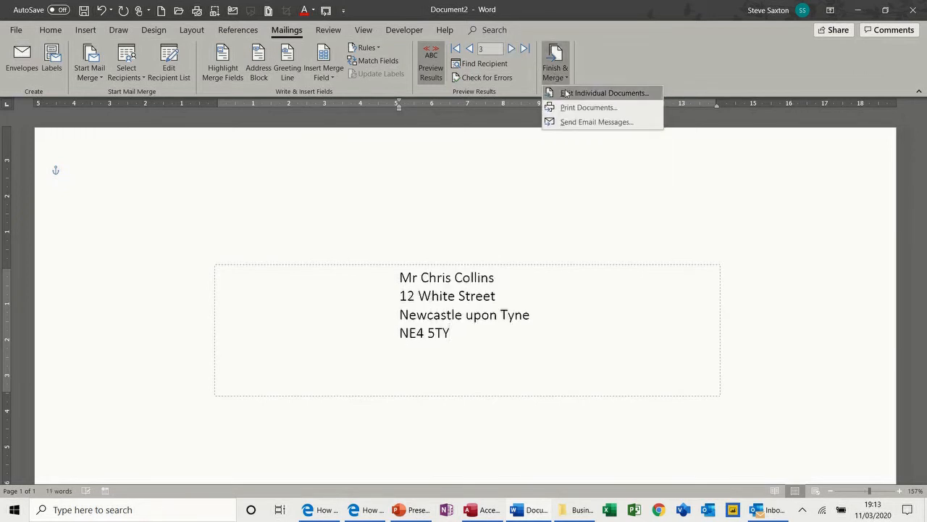
left_click(566, 94)
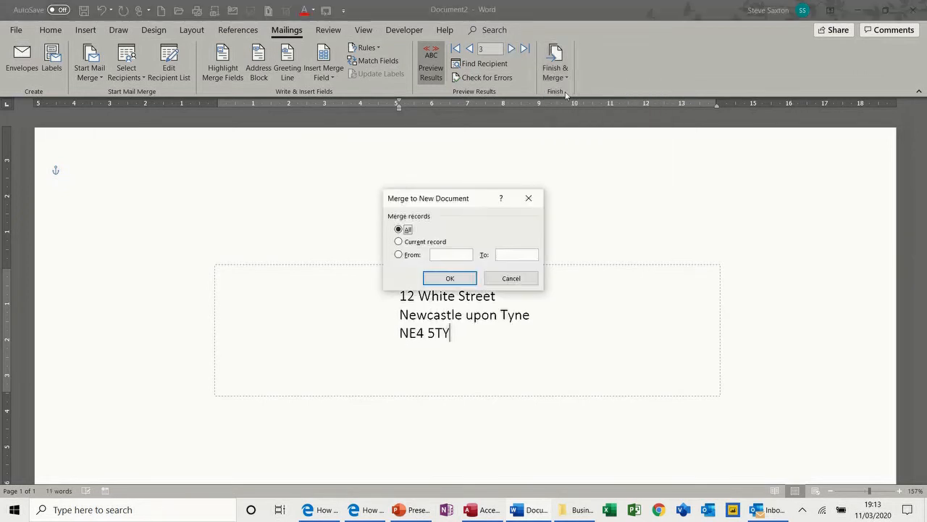
left_click(444, 279)
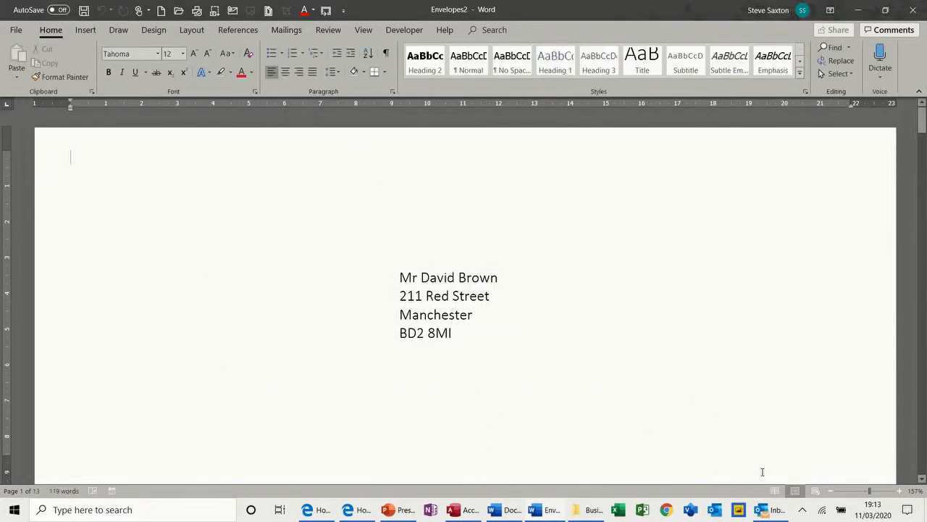
left_click(830, 491)
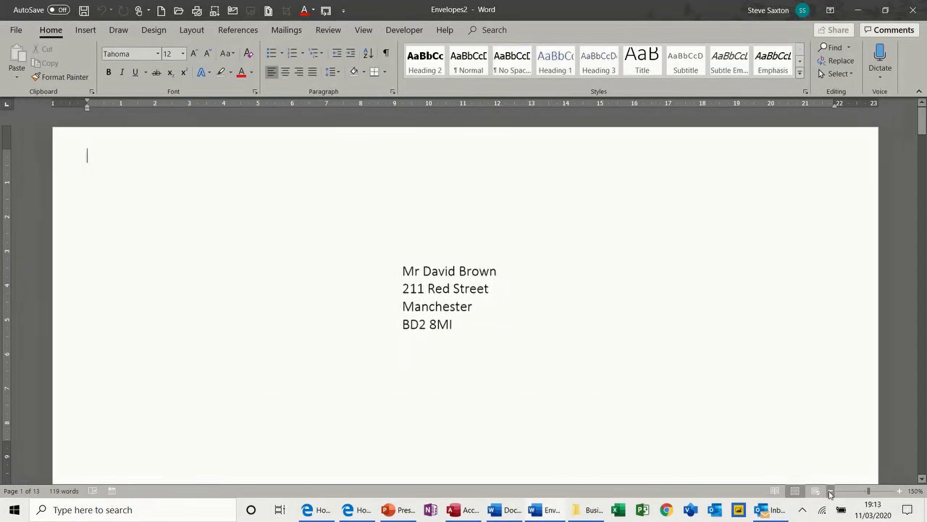
left_click(830, 492)
left_click(830, 492)
left_click(830, 492)
left_click(830, 492)
left_click(830, 491)
left_click(830, 491)
left_click(830, 491)
left_click(830, 491)
left_click(830, 491)
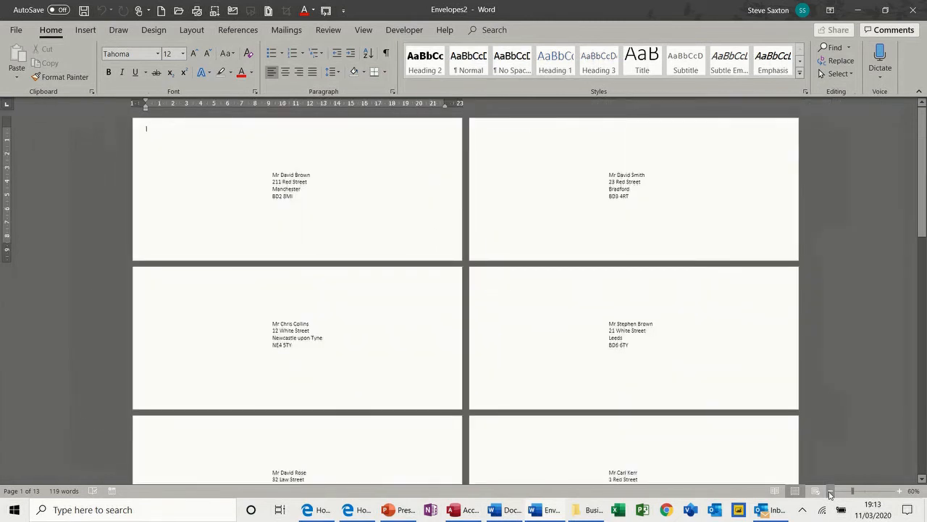
Step: Close the merged envelopes and the envelope document unsaved, then create a new blank document
key("ctrl+w")
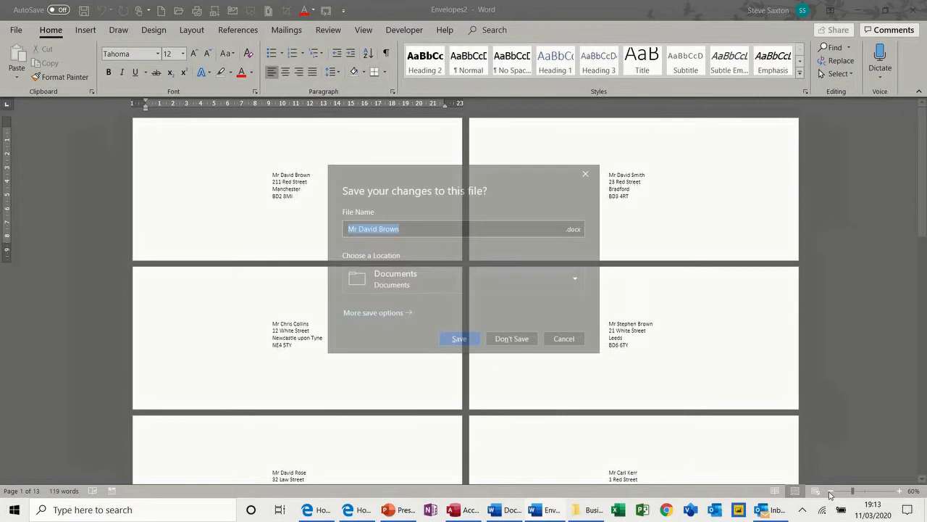
left_click(517, 344)
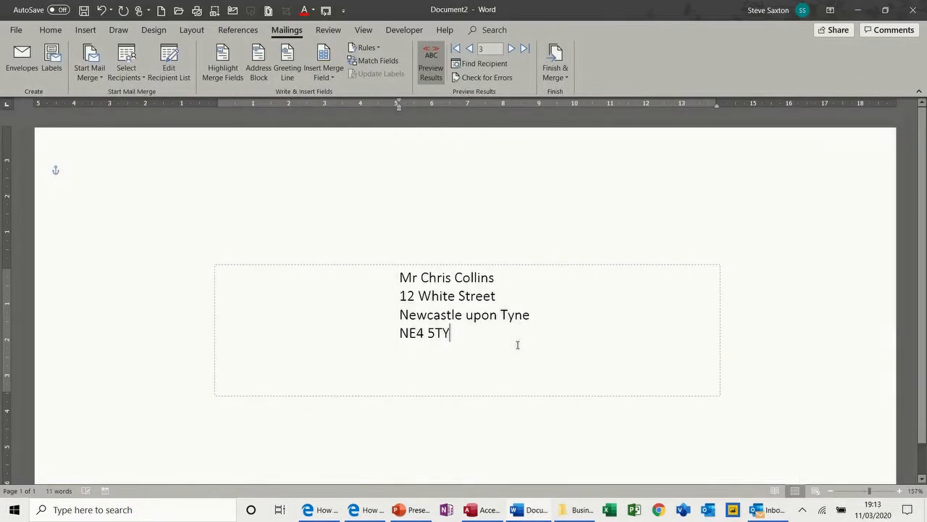
key("ctrl+w")
left_click(512, 340)
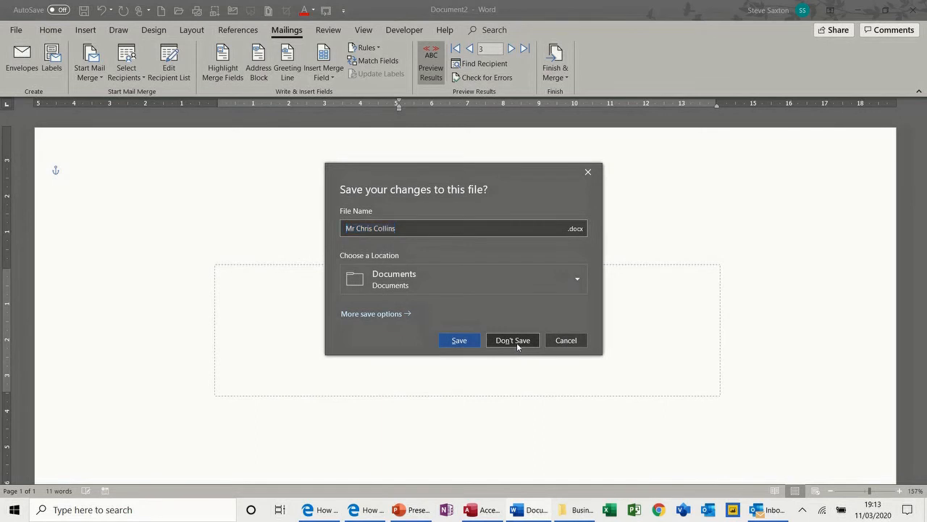
key("ctrl+n")
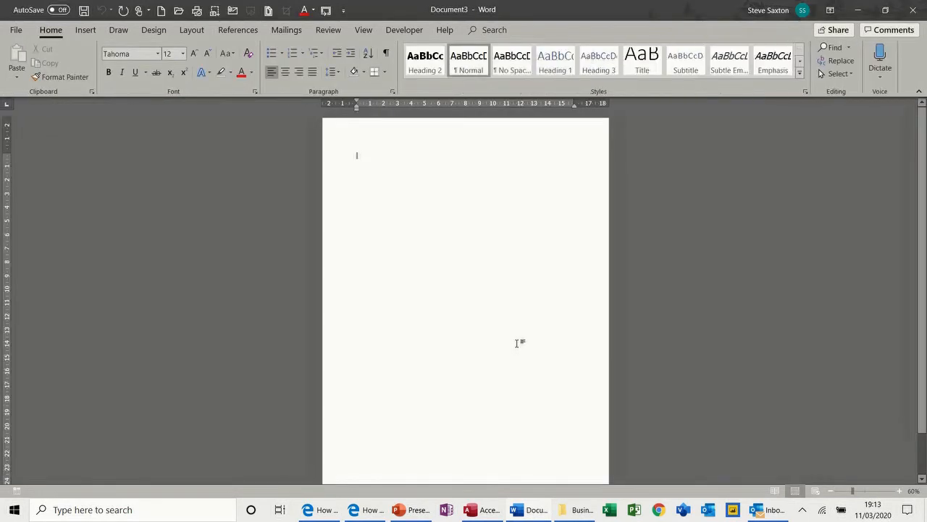
Step: Start a labels mail merge and choose Avery A4/A5 as the label vendor
left_click(285, 30)
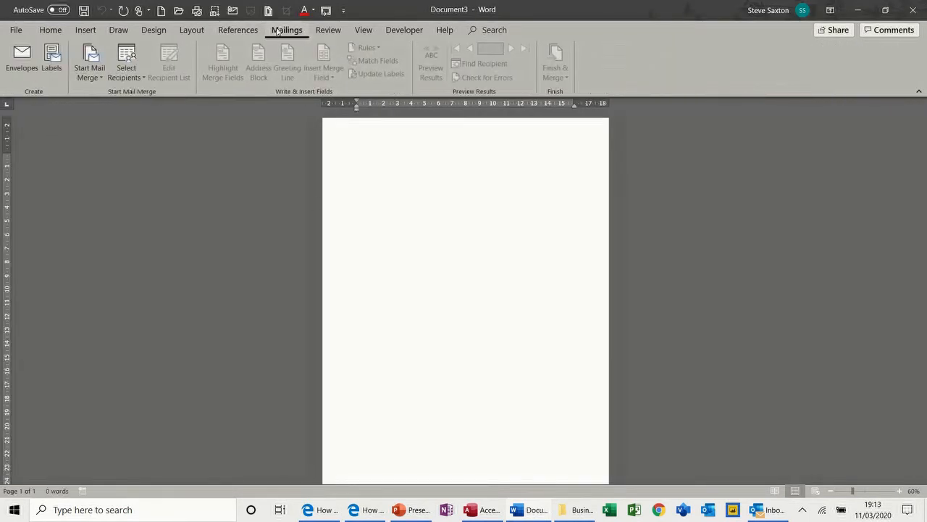
left_click(102, 79)
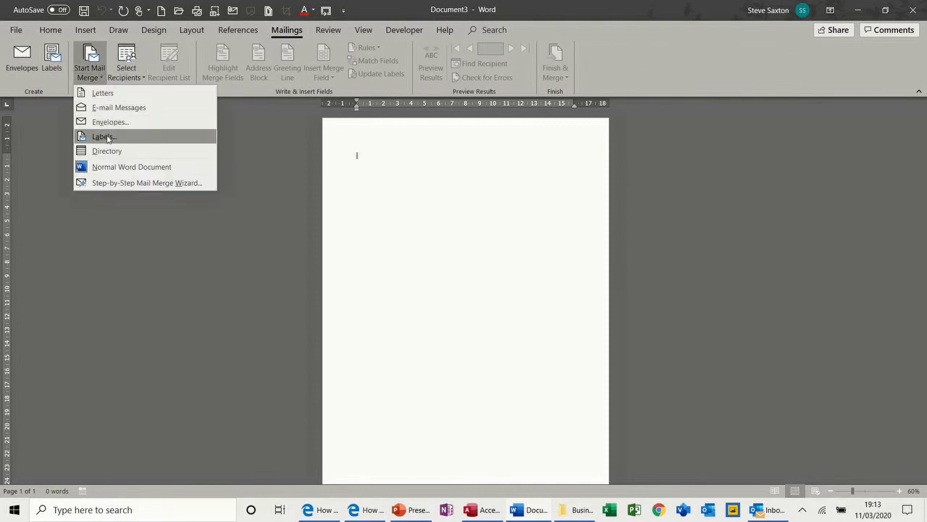
left_click(105, 137)
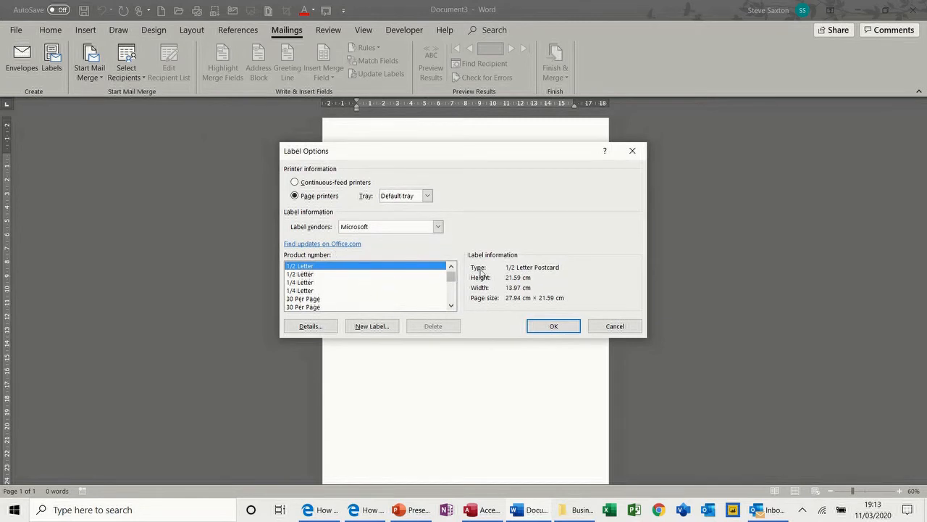
left_click(438, 227)
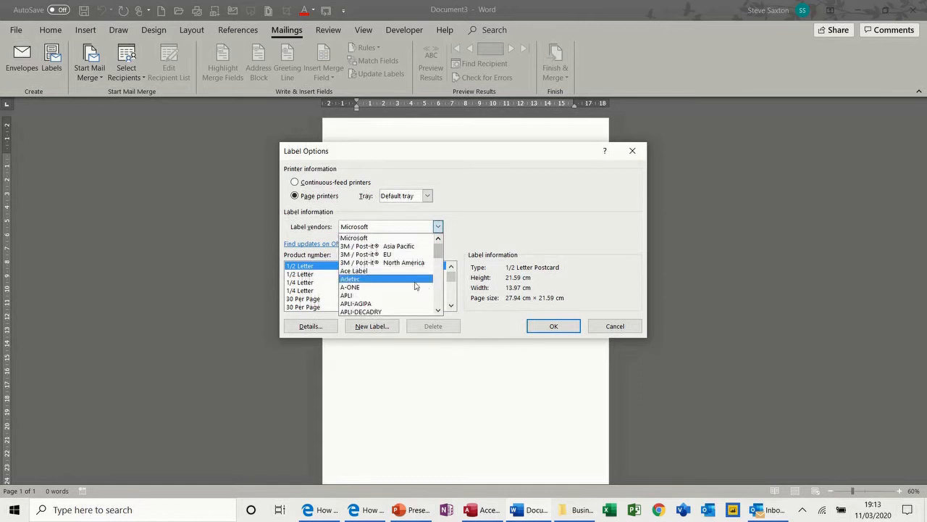
left_click(438, 310)
scroll(438, 311, "down", 1)
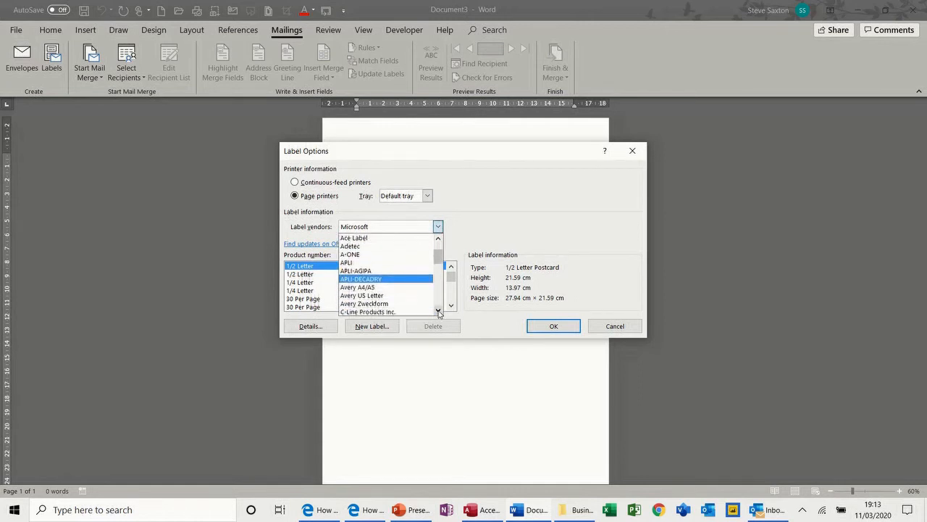
left_click(400, 287)
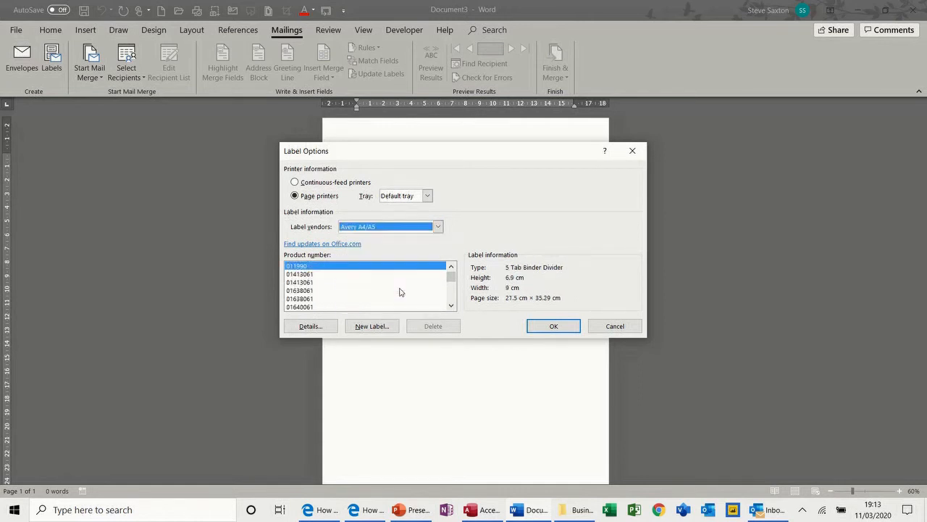
Step: Browse the product list and check the dimensions of label product 01812061
left_click(452, 306)
left_click(451, 306)
left_click(451, 306)
left_click(451, 306)
left_click(451, 305)
left_click(304, 282)
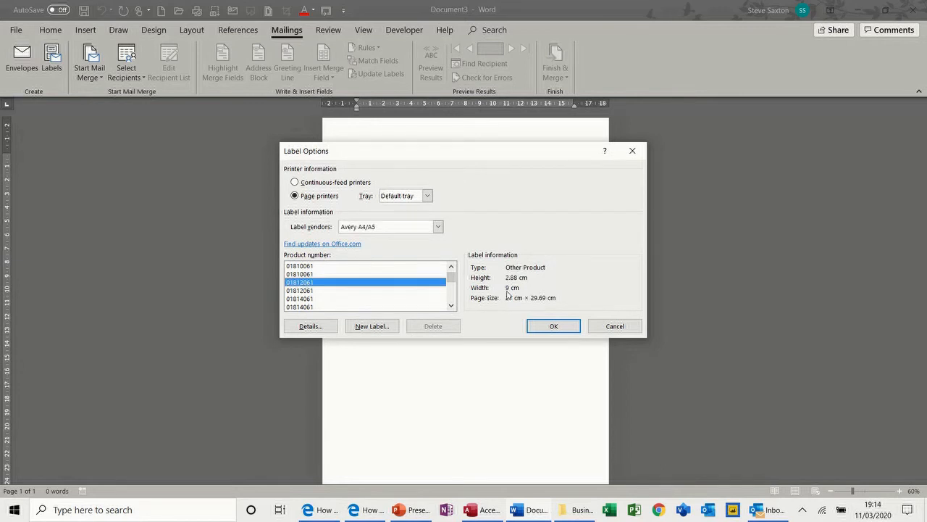
left_click(316, 331)
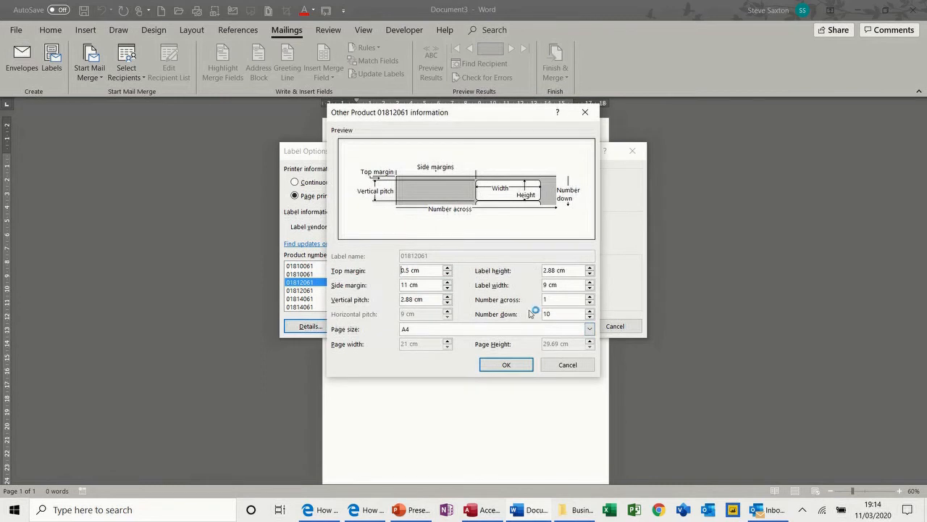
left_click(556, 364)
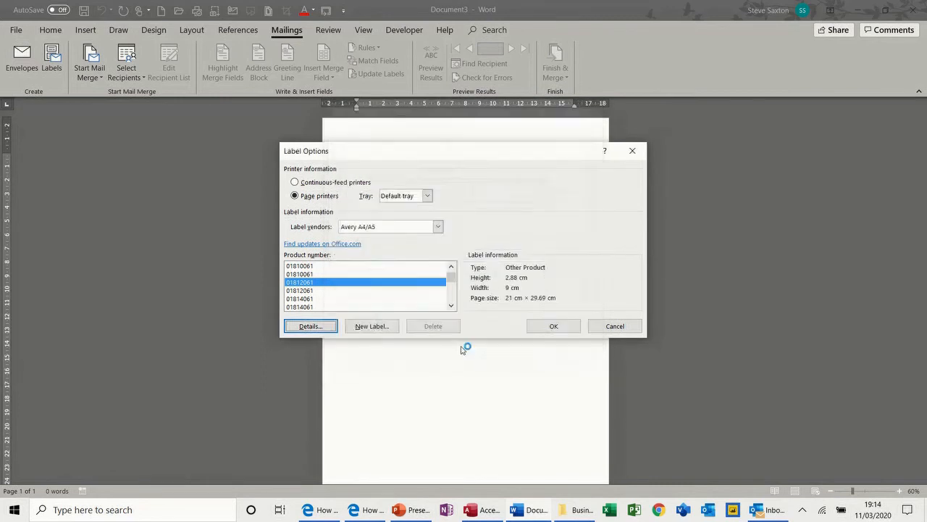
left_click(451, 306)
left_click(451, 306)
left_click_drag(451, 306, 450, 294)
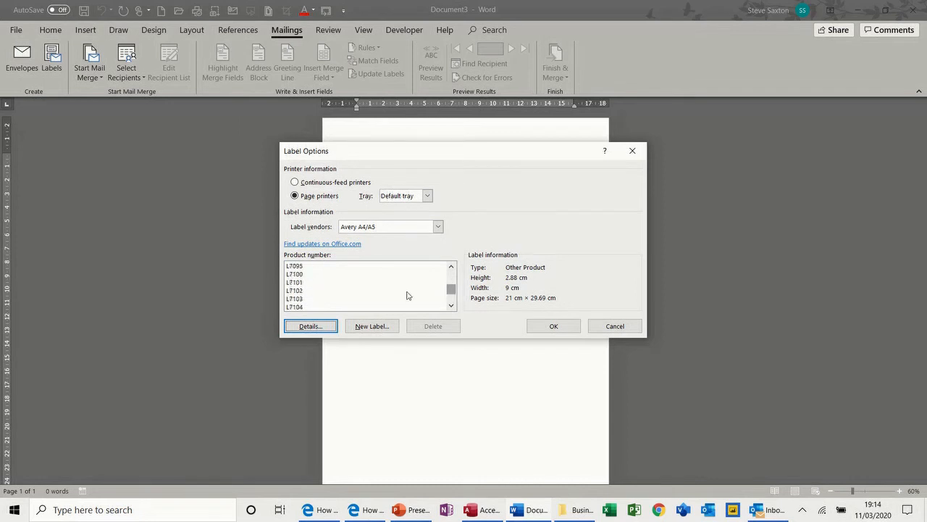
Step: Compare the dimensions of label products L7101, L7104 and L7100
left_click(292, 282)
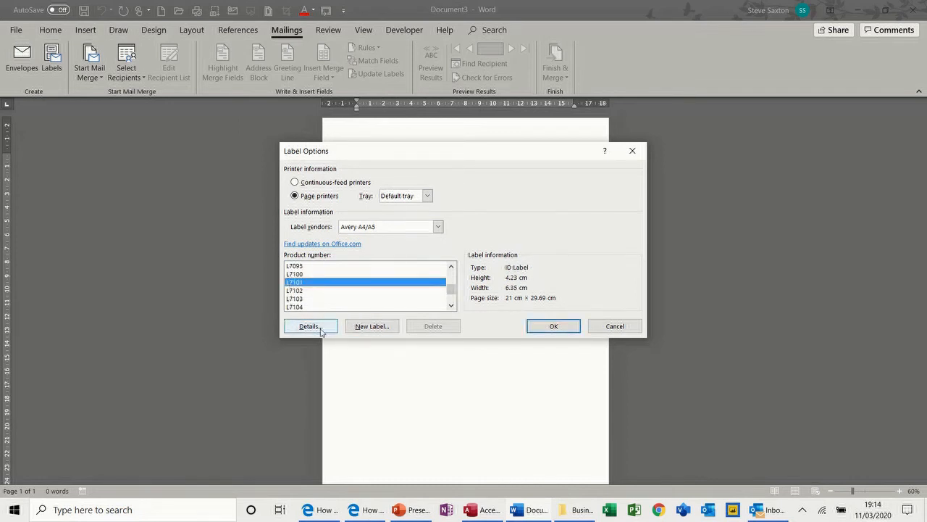
left_click(310, 326)
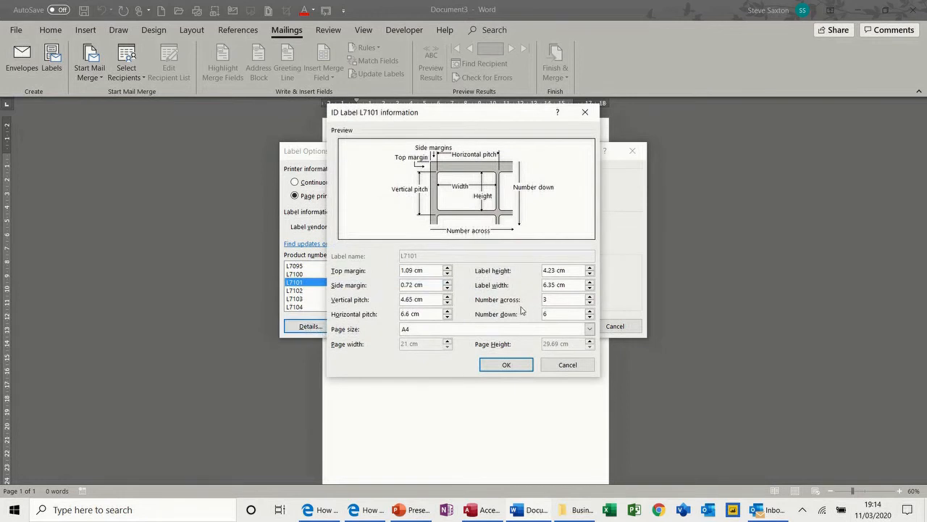
left_click(546, 367)
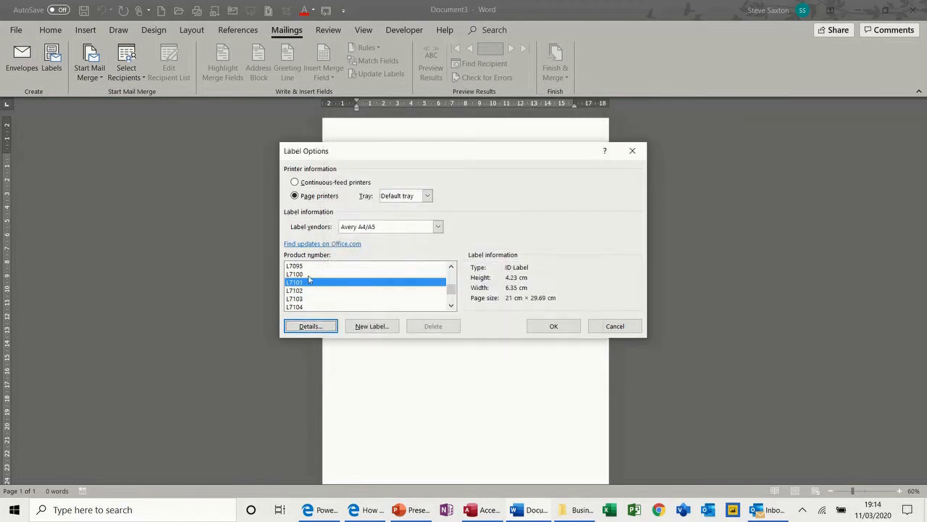
left_click(304, 306)
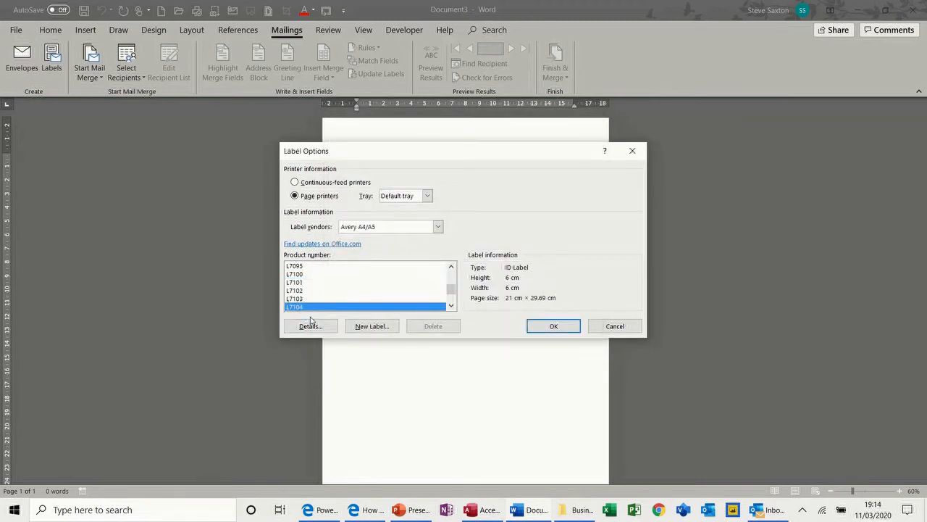
left_click(312, 327)
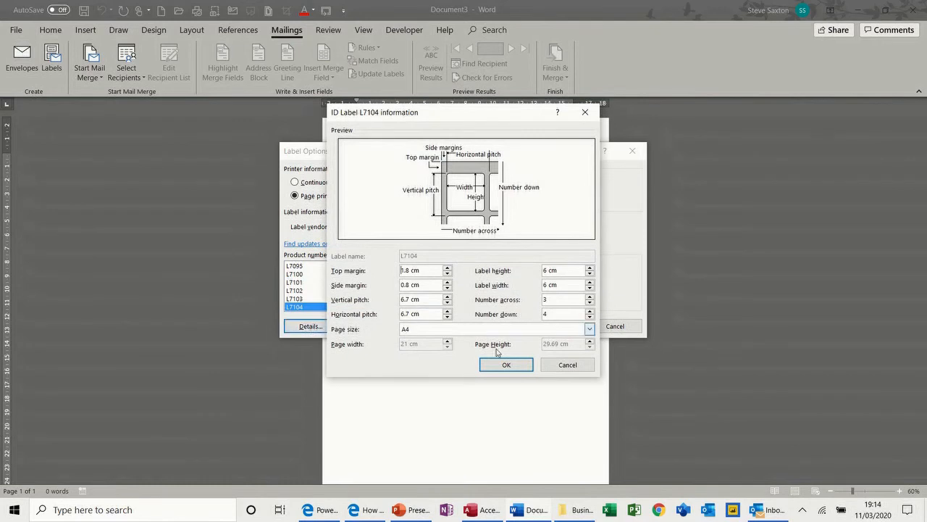
left_click(554, 365)
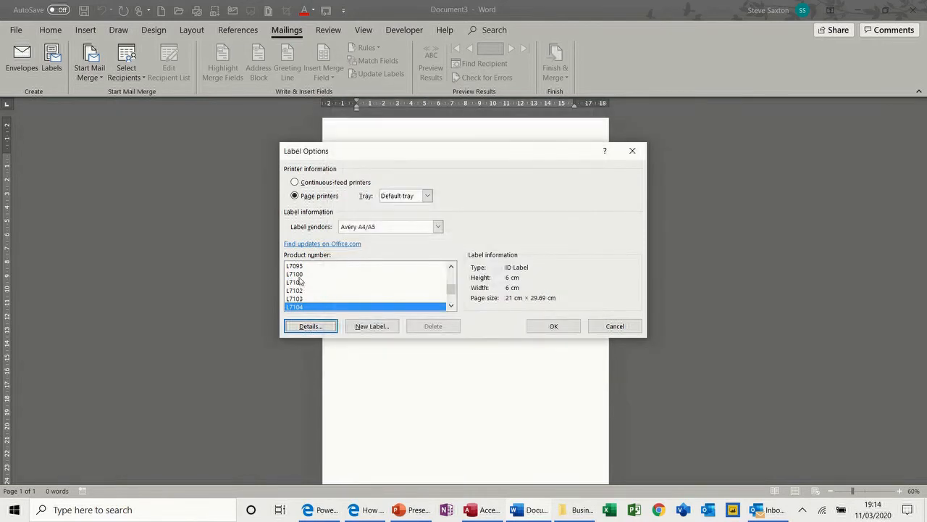
left_click(300, 275)
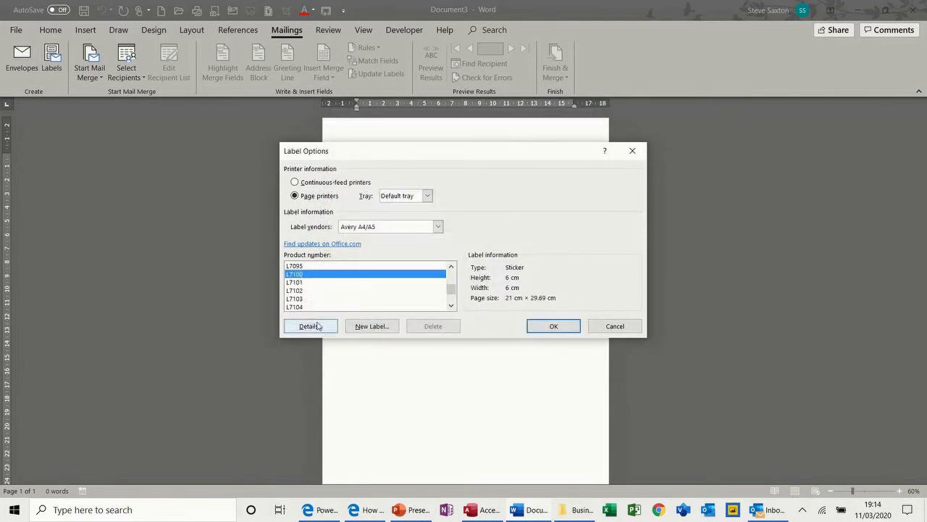
left_click(320, 327)
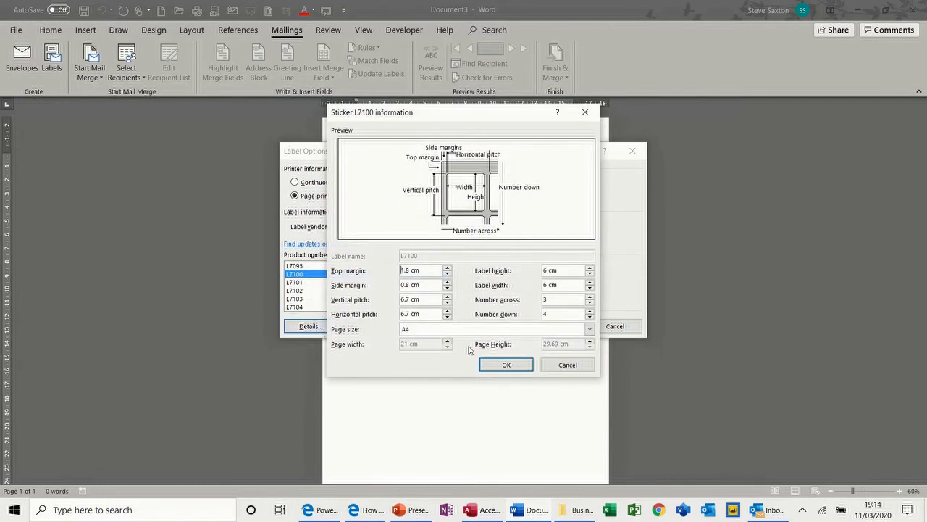
left_click(575, 365)
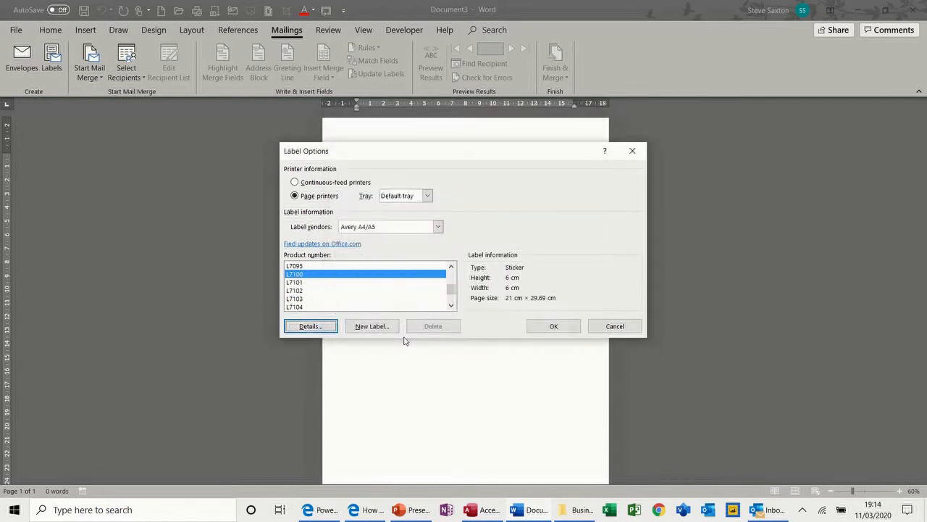
Step: Select product L7101, recheck its details and apply that label layout to the page
left_click(315, 283)
left_click(319, 328)
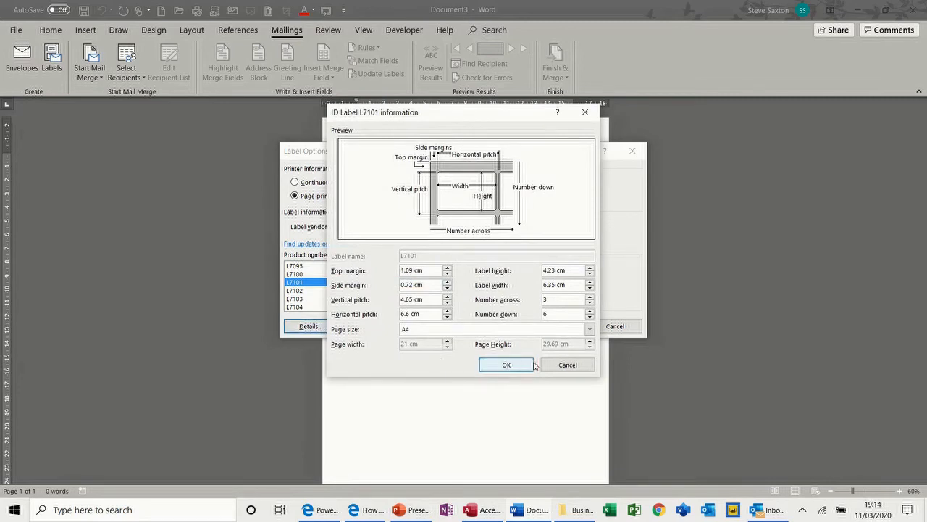
left_click(561, 367)
left_click(545, 325)
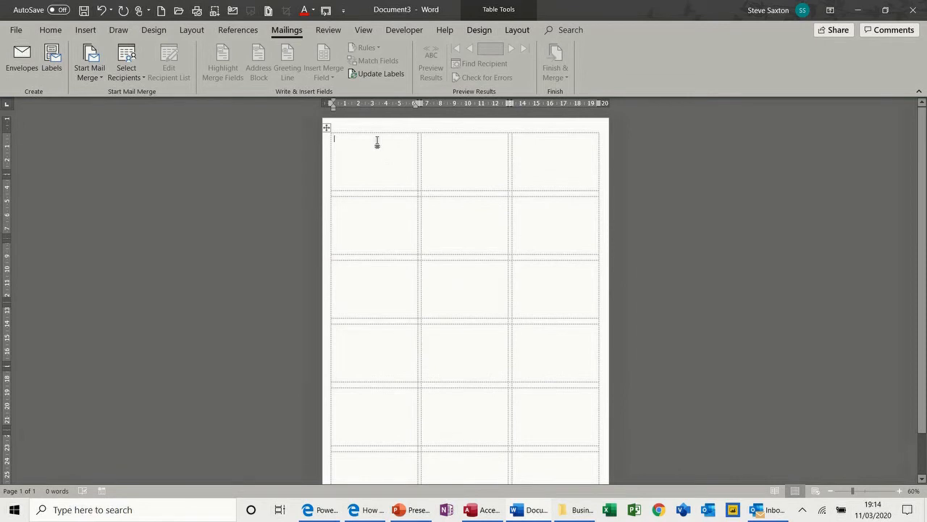
Step: Use the TblAddressDetails table in CompanyRecords.accdb as the label address list
left_click(135, 75)
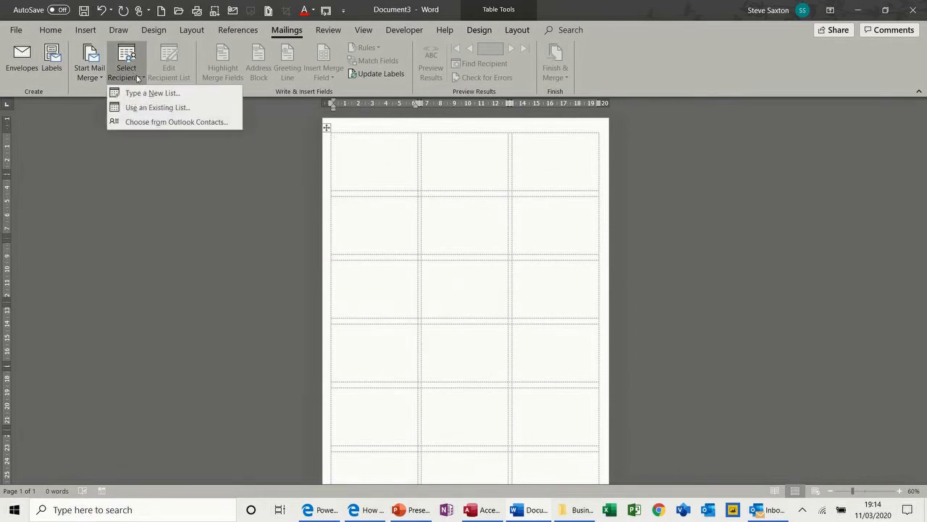
left_click(143, 107)
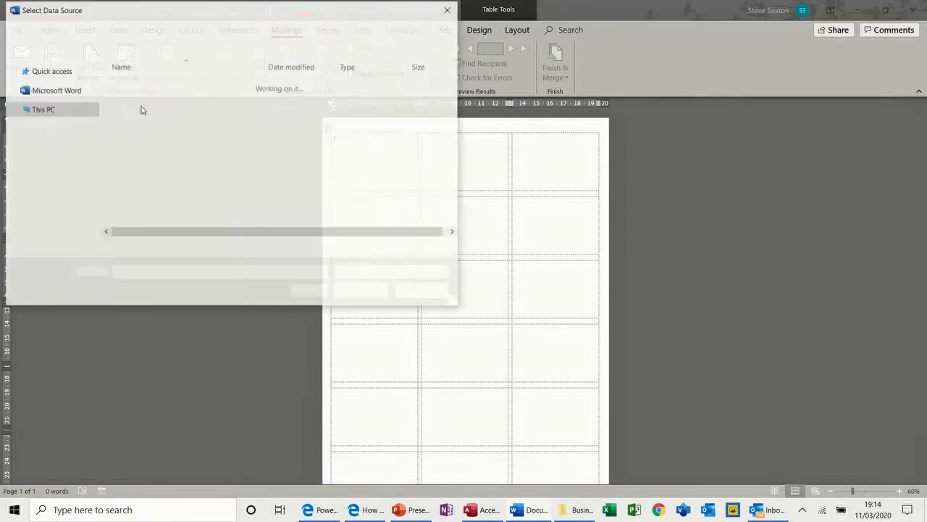
left_click_drag(94, 190, 92, 129)
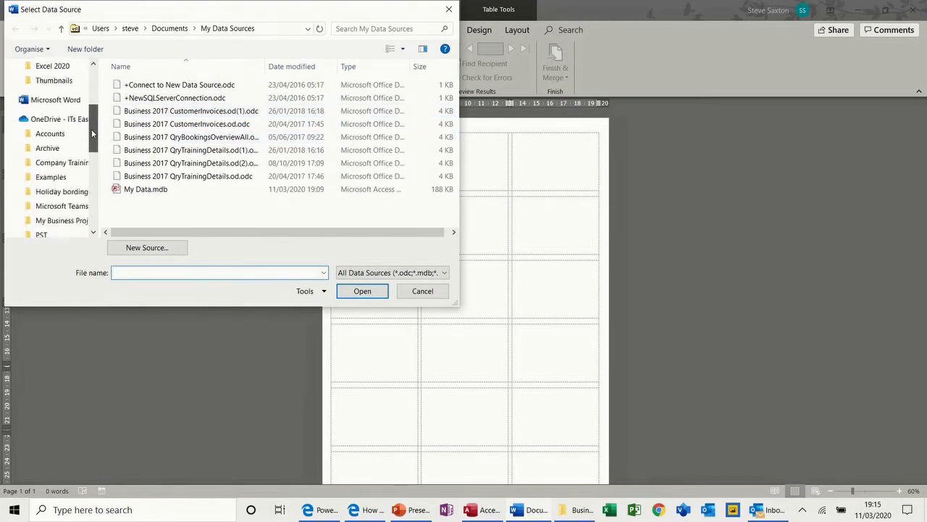
left_click(59, 179)
double_click(130, 109)
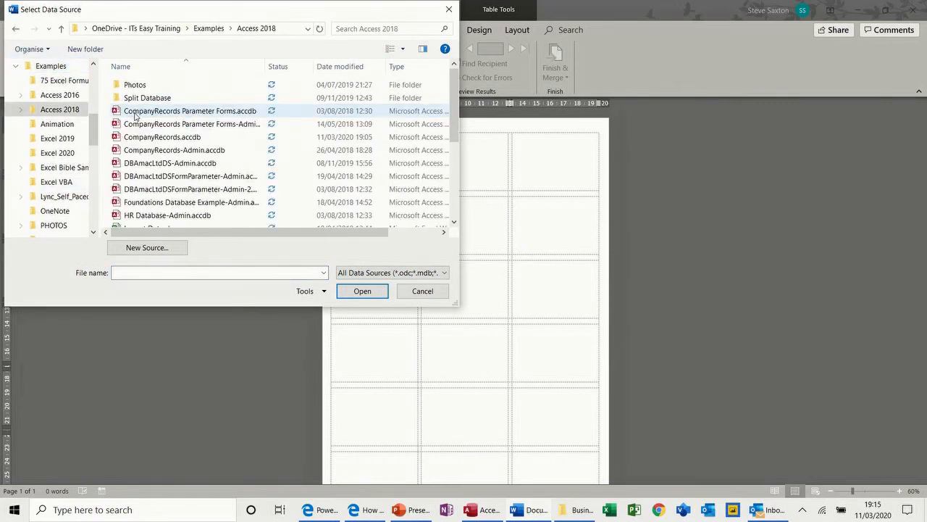
double_click(133, 137)
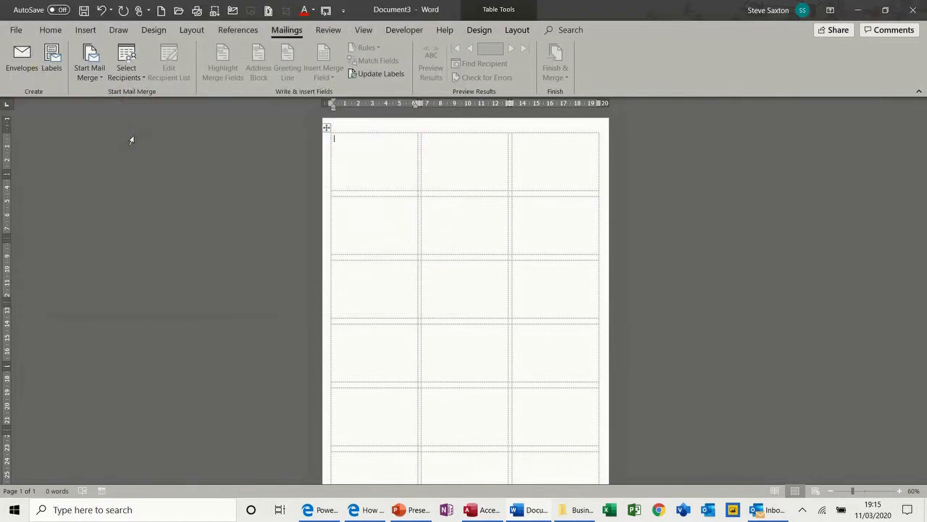
double_click(338, 210)
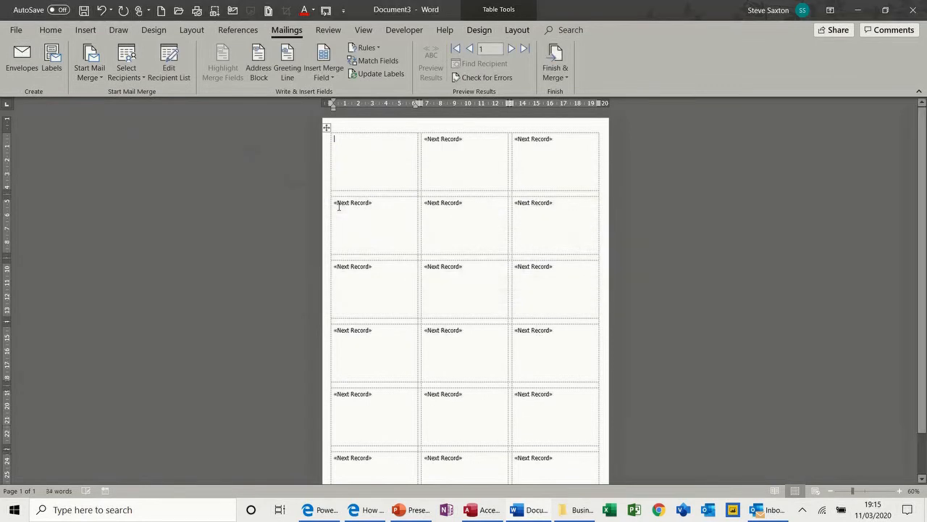
Step: Insert an address block, preview real data, update all labels, then close the sheet
left_click(265, 71)
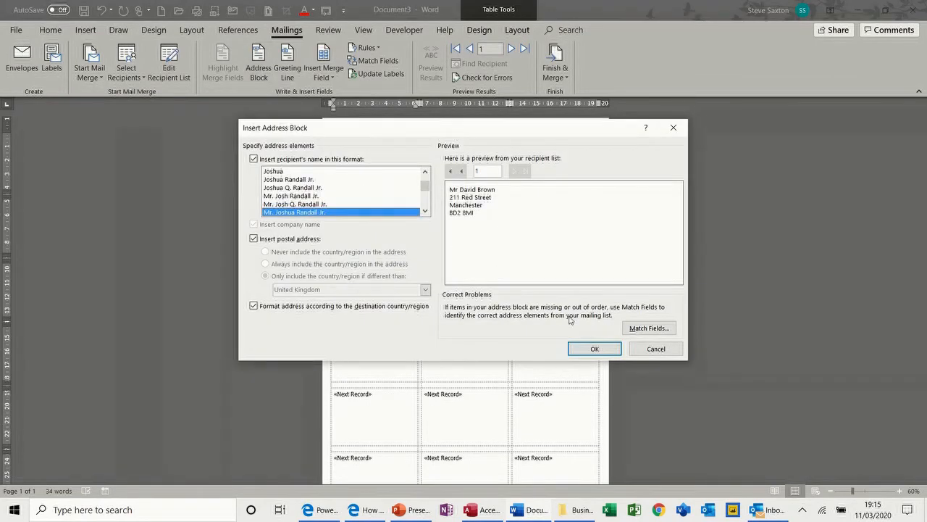
left_click(584, 348)
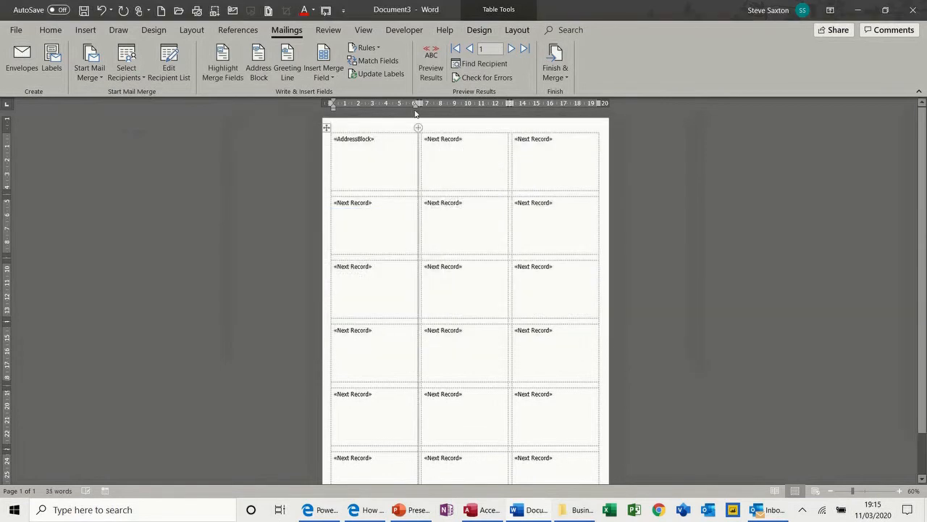
left_click(431, 66)
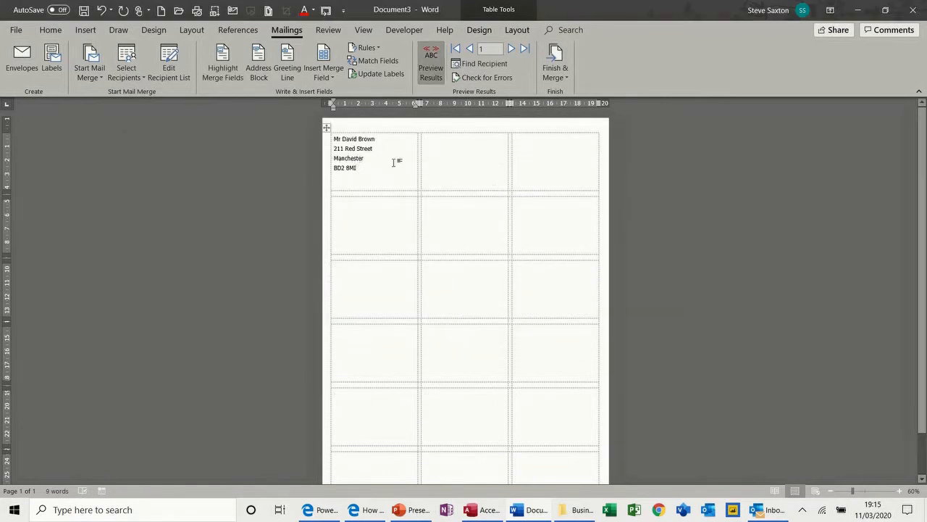
left_click(374, 75)
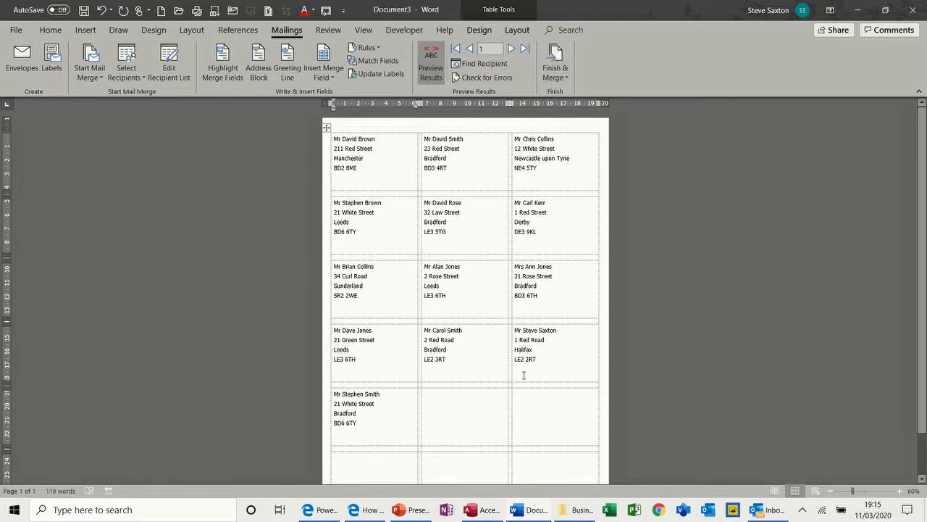
key("alt+F4")
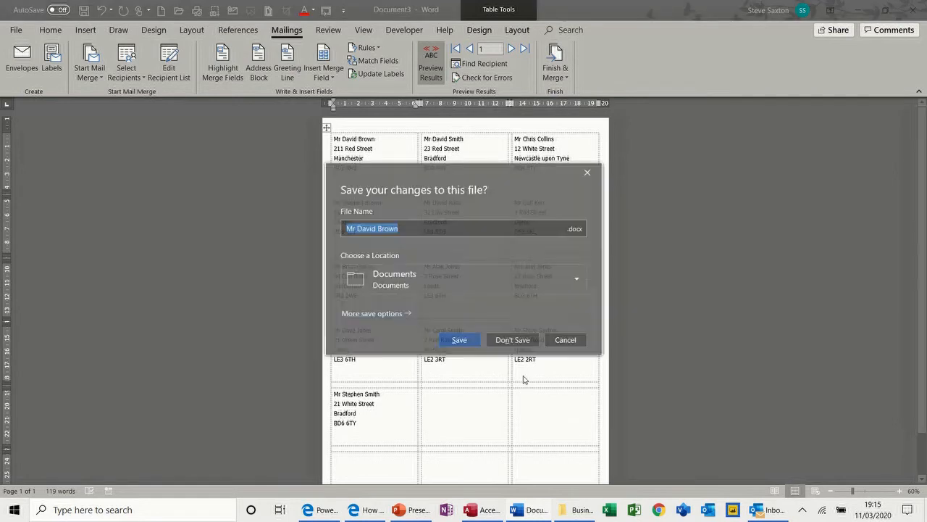
Step: Discard the label document and look over the Envelopes settings without changes
left_click(512, 341)
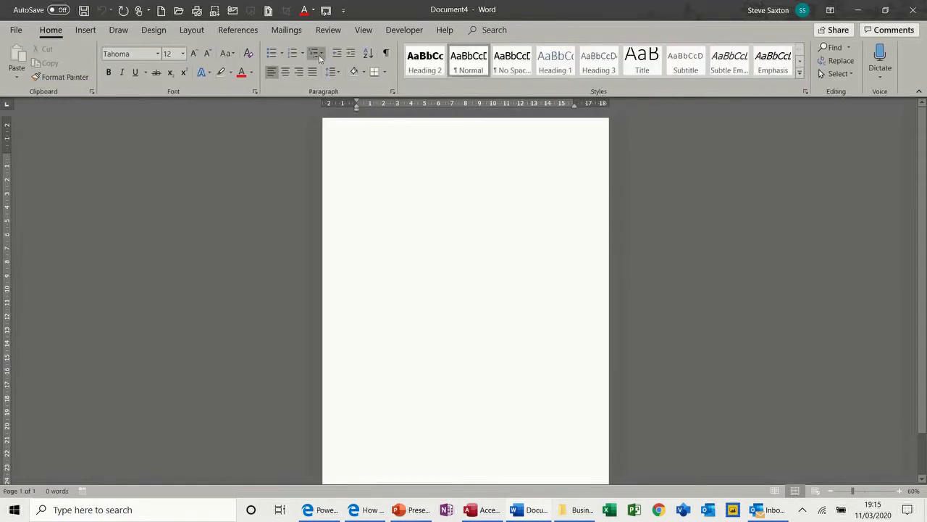
left_click(287, 30)
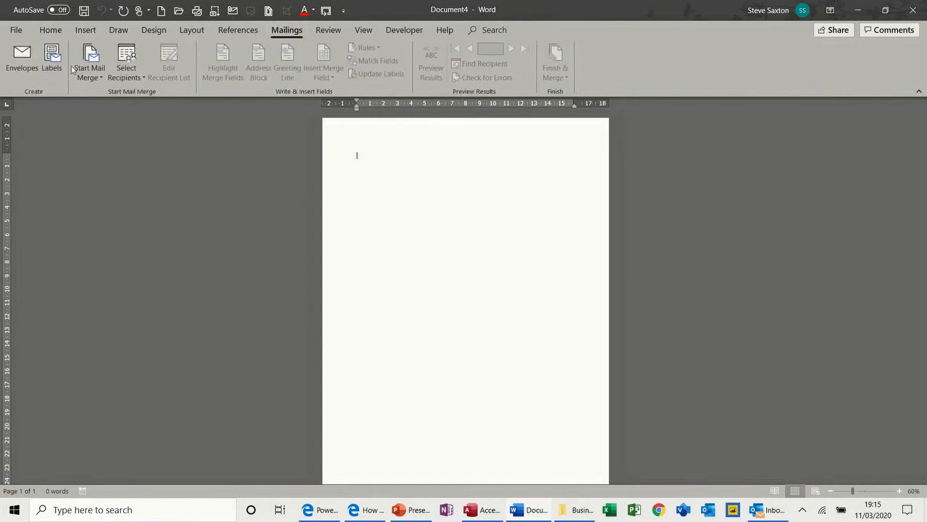
left_click(20, 62)
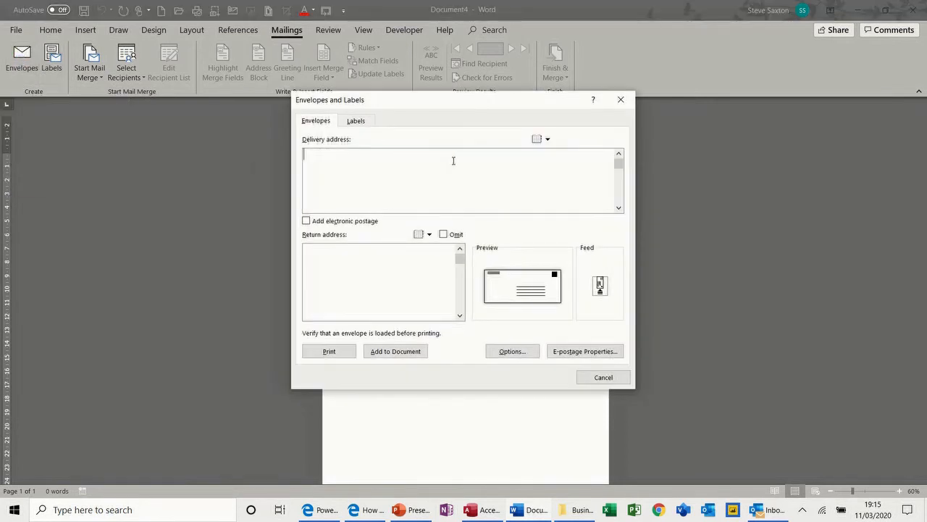
left_click(596, 378)
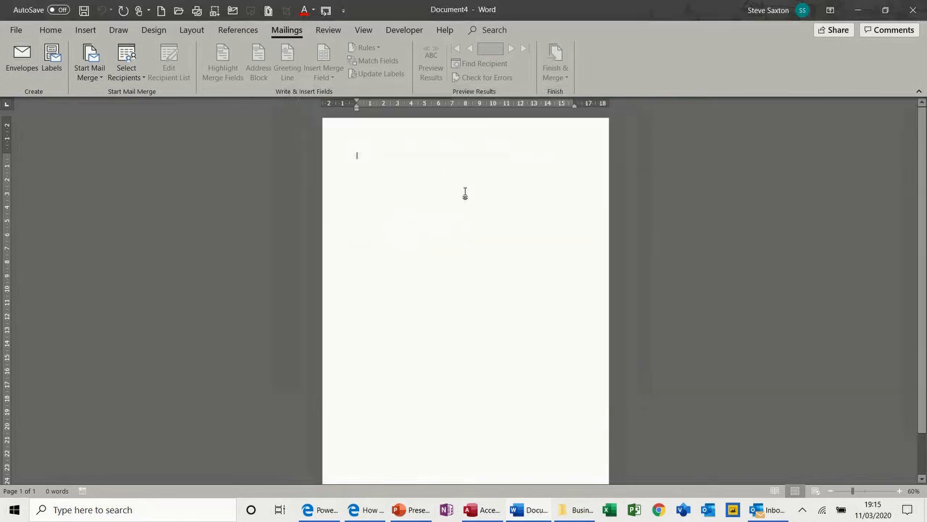
Step: Type a four-line delivery address indented toward the right and select it
type("De")
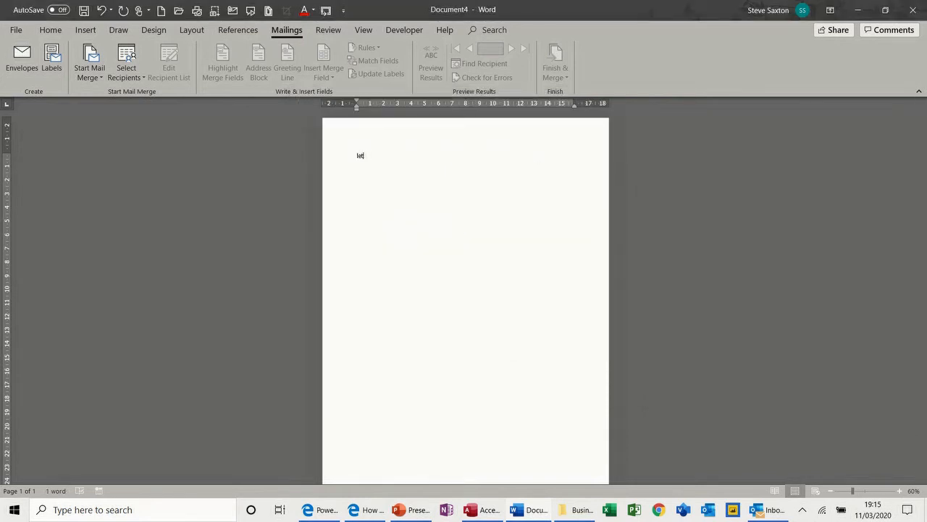
key("BackSpace")
left_click_drag(357, 109, 494, 110)
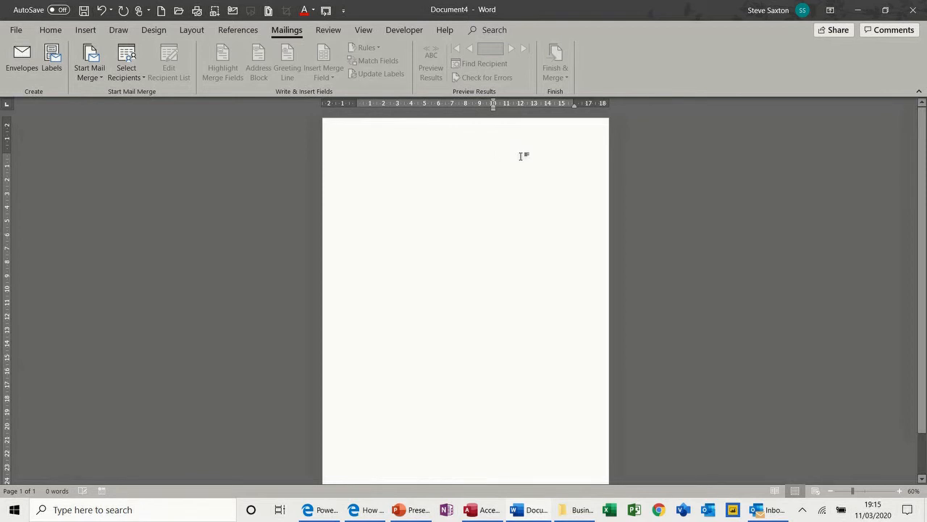
type("Mr S Sa")
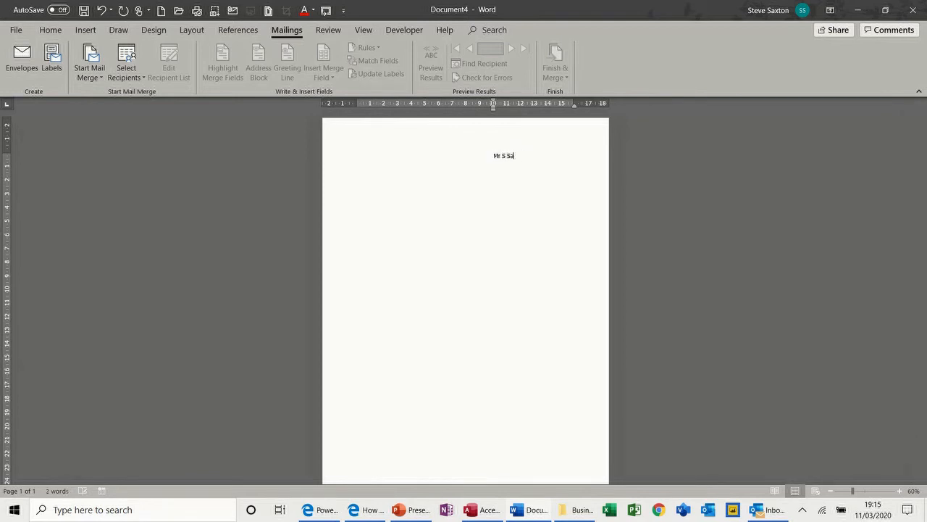
type("xton")
key("Return")
key("Return")
type("Wibsey")
key("Return")
type("Bradford")
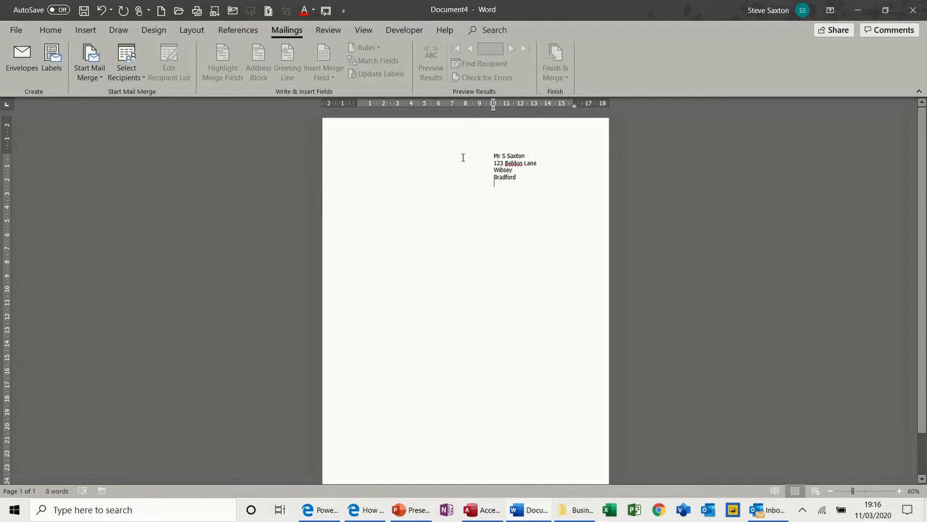
left_click_drag(338, 156, 340, 181)
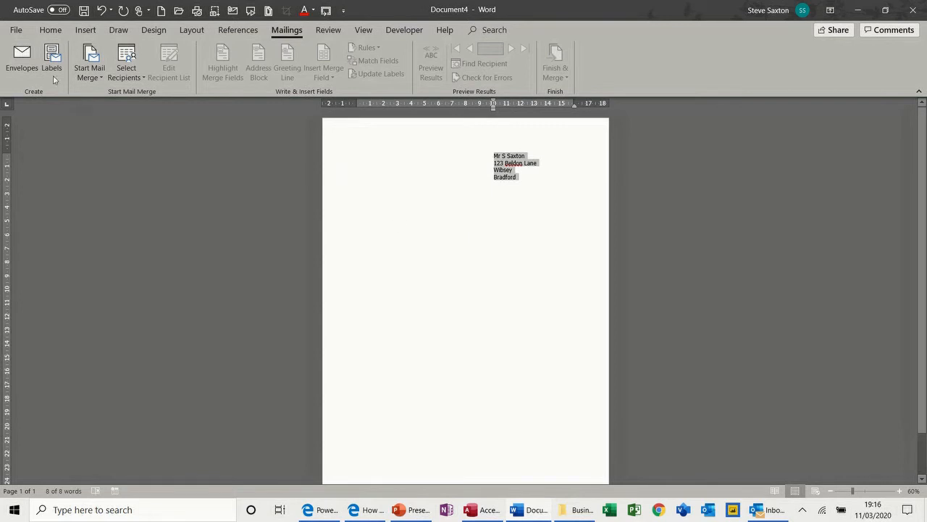
Step: Add an envelope with the selected address to the document and move its address box higher
left_click(20, 58)
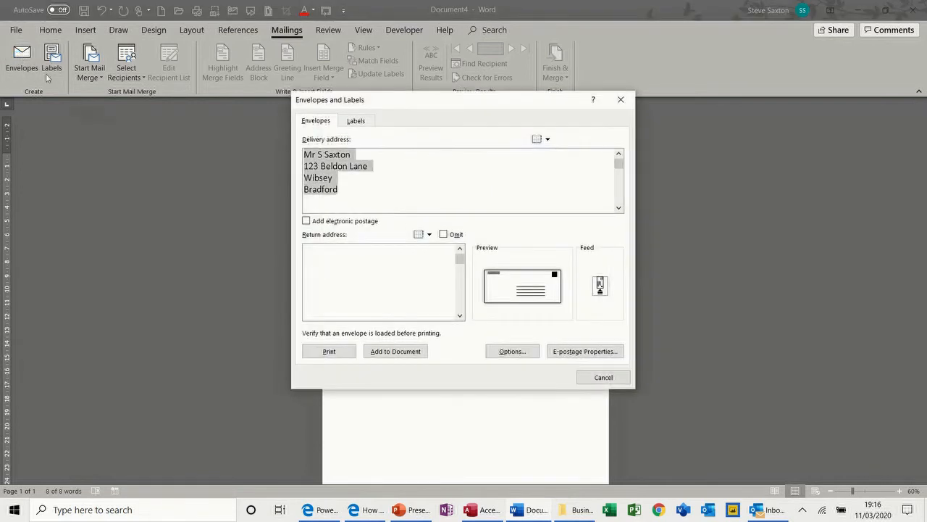
left_click(398, 353)
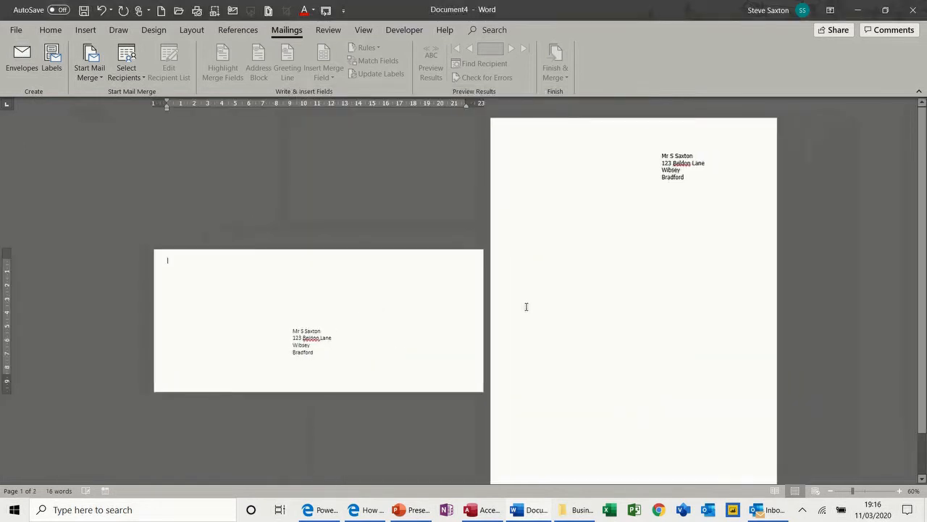
left_click(317, 331)
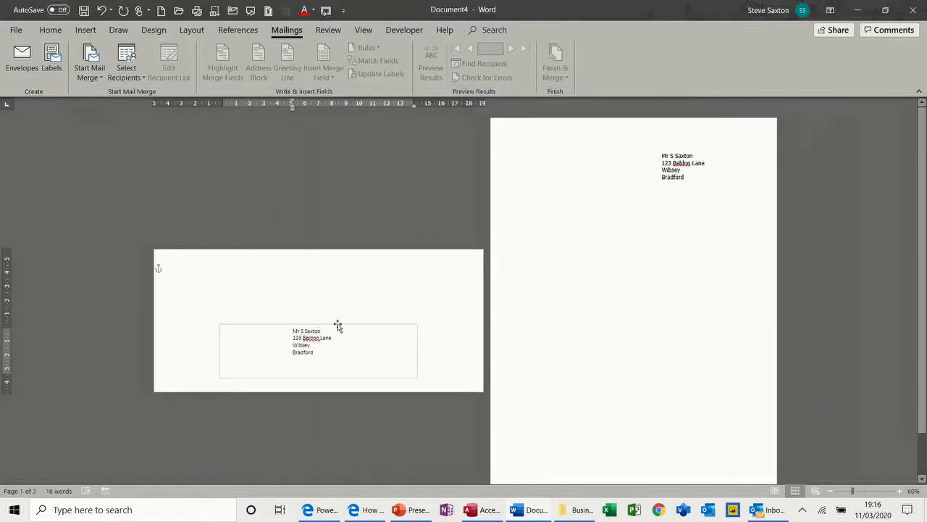
left_click_drag(338, 327, 340, 303)
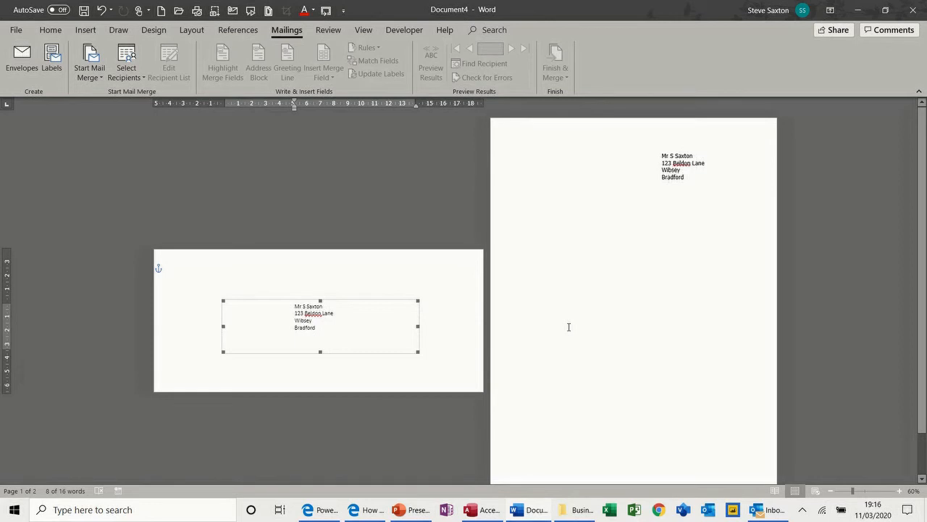
Step: Close the envelope document without saving and create a new blank document
key("alt+F4")
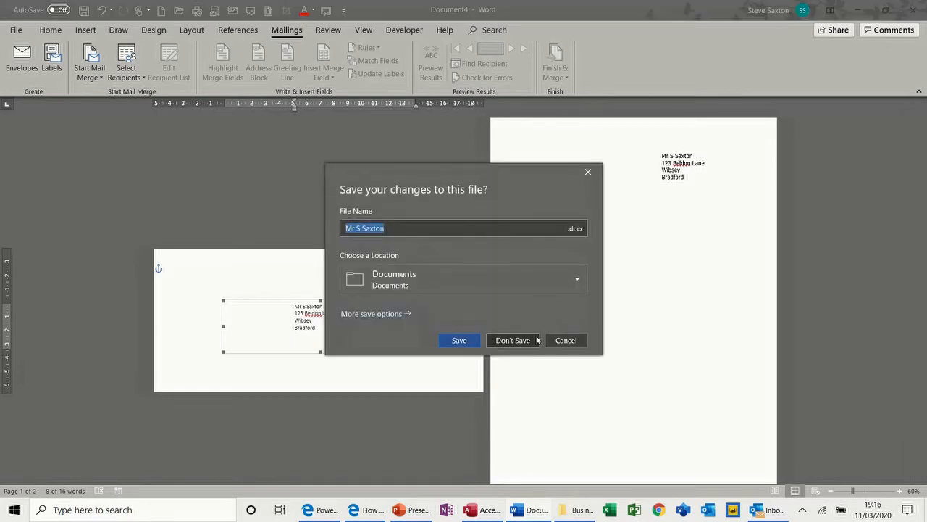
left_click(524, 340)
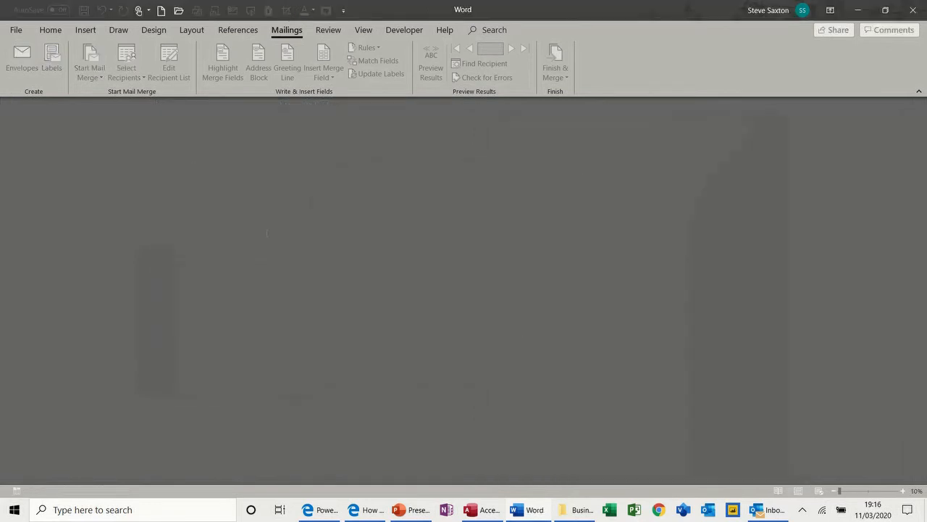
key("ctrl+n")
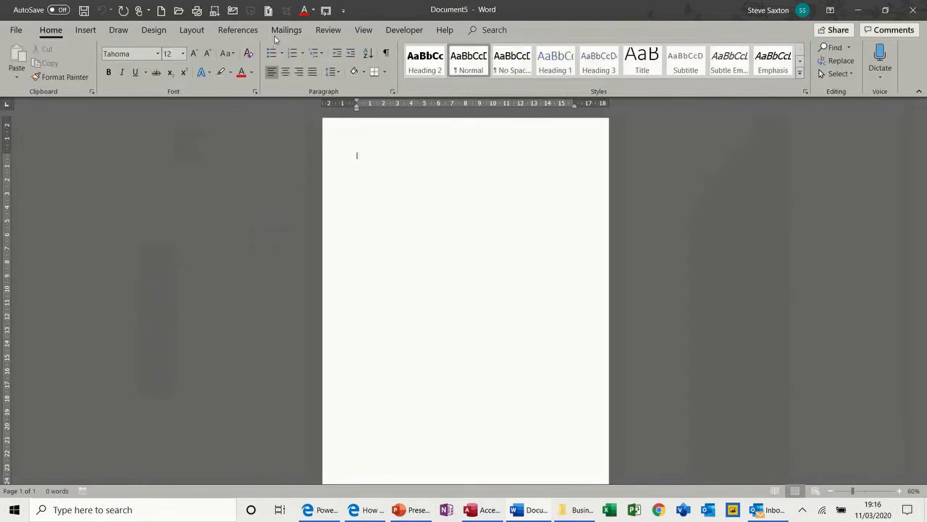
Step: Inspect the Labels and Envelopes settings, then close them without changes
left_click(282, 31)
left_click(52, 62)
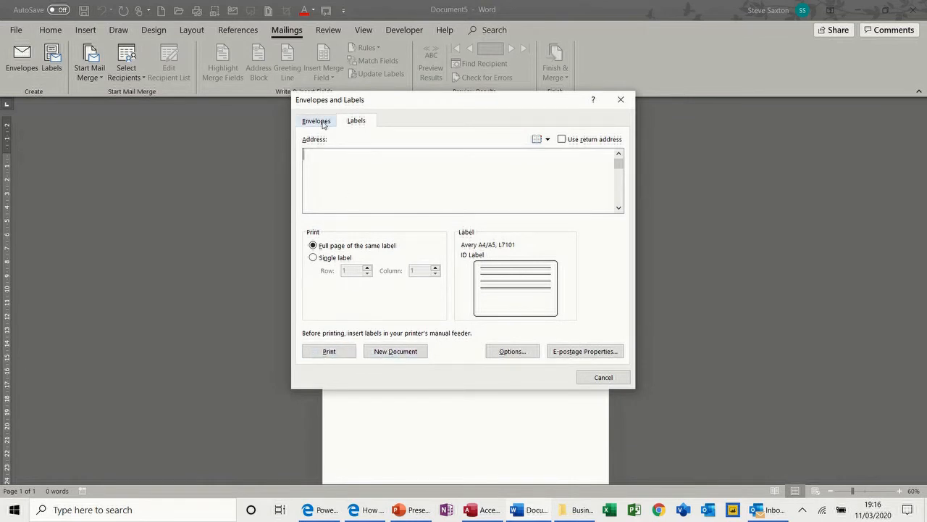
left_click(321, 122)
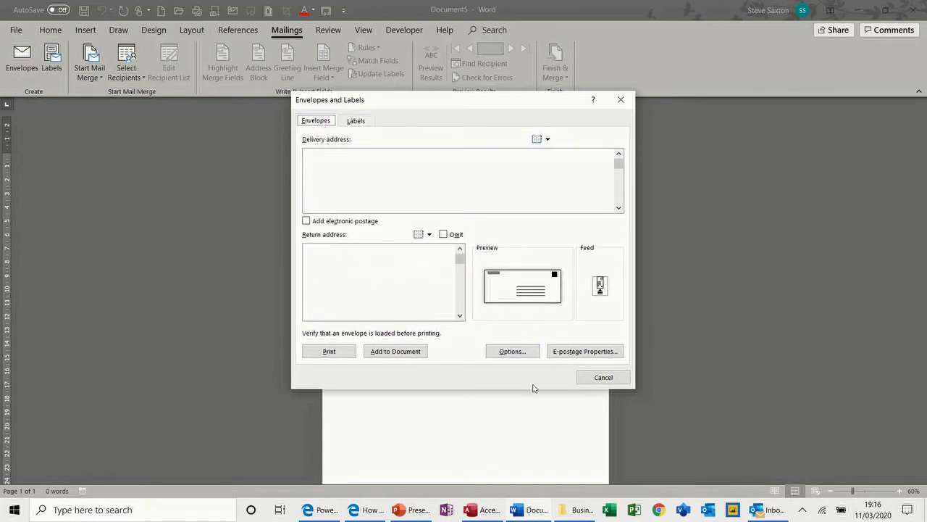
left_click(576, 377)
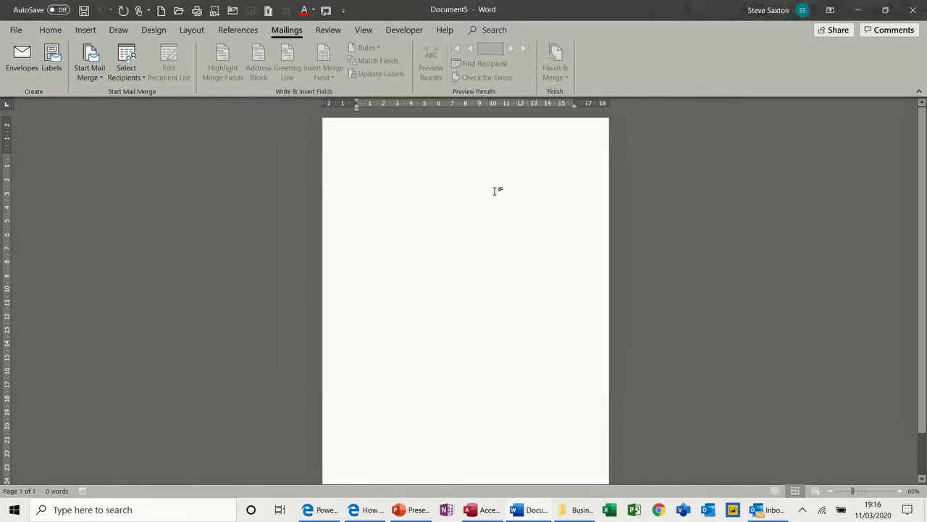
Step: Type a four-line delivery address indented toward the right and select it
left_click_drag(356, 108, 494, 112)
type("Mr S")
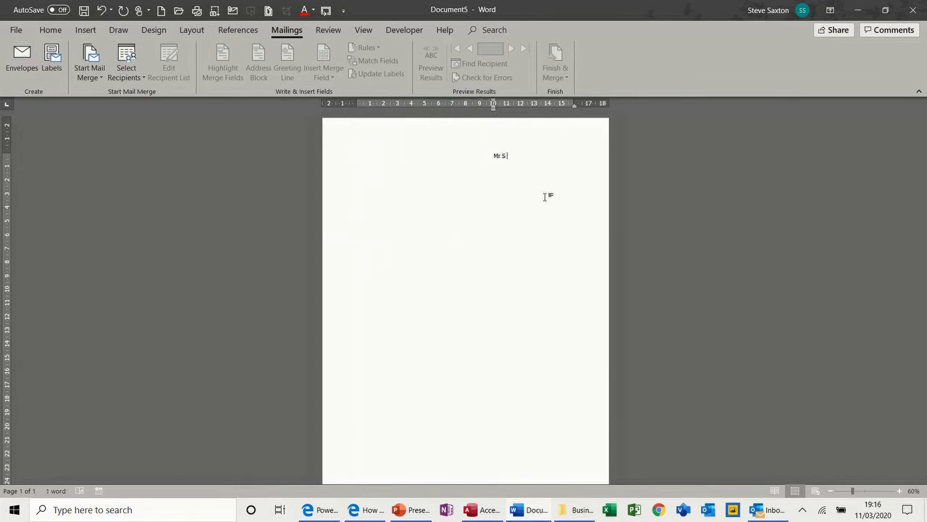
key("Return")
type("Wibsey")
key("Return")
type("Bi")
type("adford")
key("Return")
left_click_drag(485, 155, 493, 176)
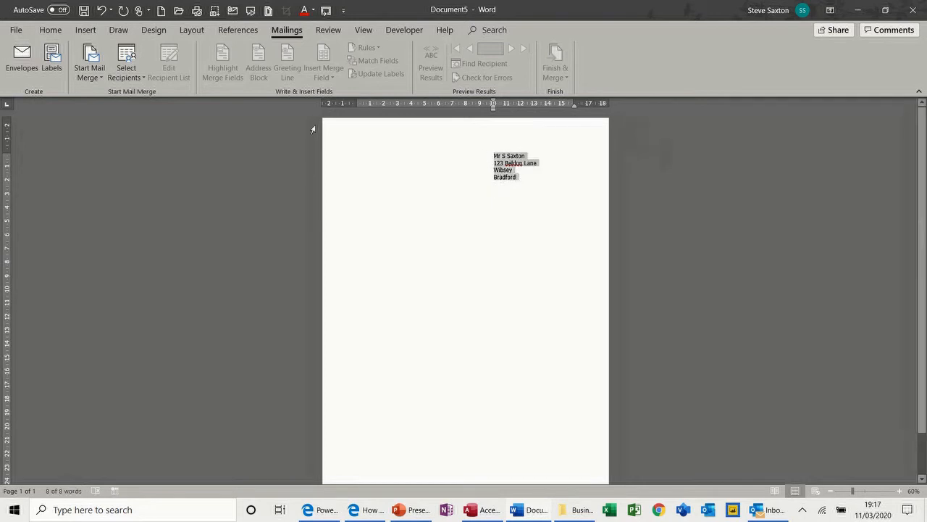
Step: Create a full page of labels for the selected address, then close that sheet unsaved
left_click(51, 58)
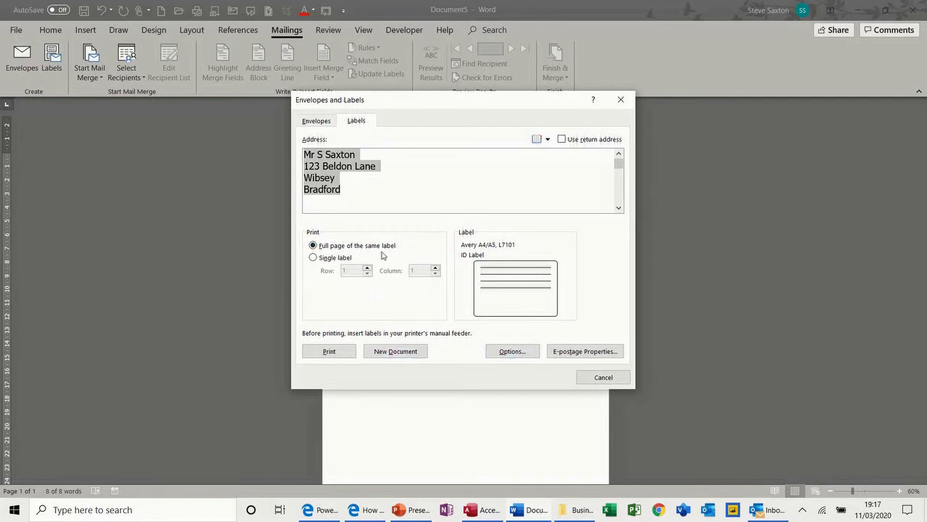
left_click(392, 351)
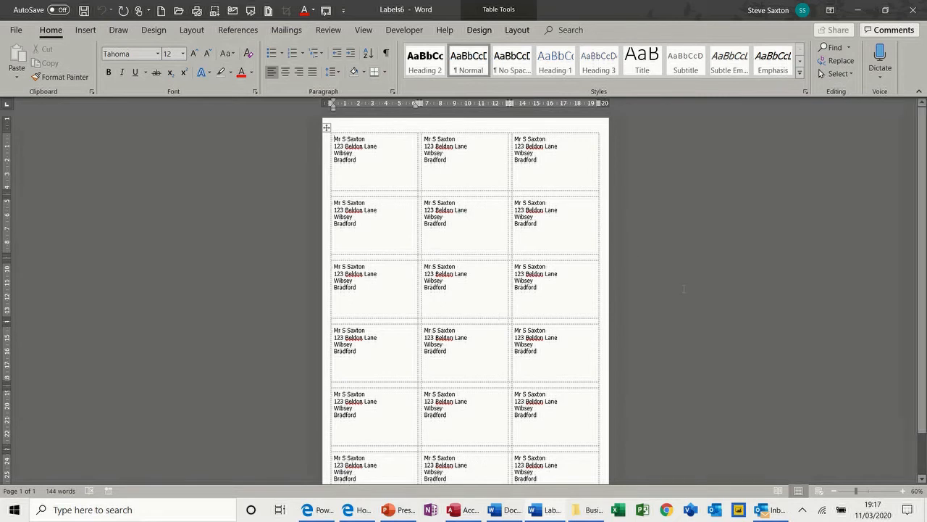
key("ctrl+w")
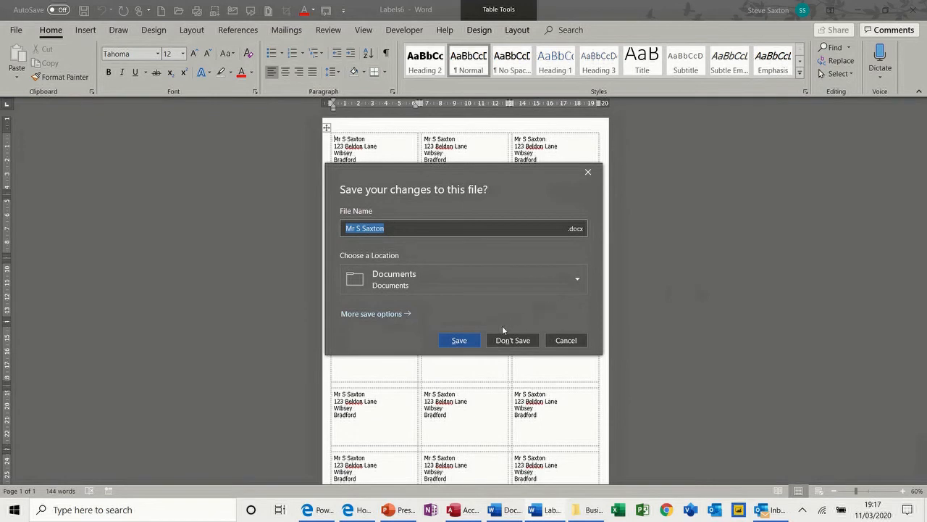
left_click(504, 345)
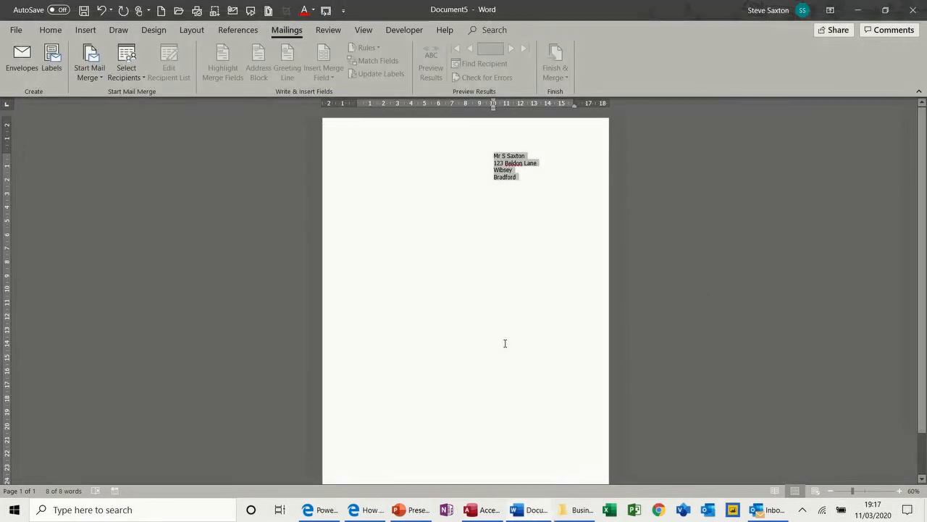
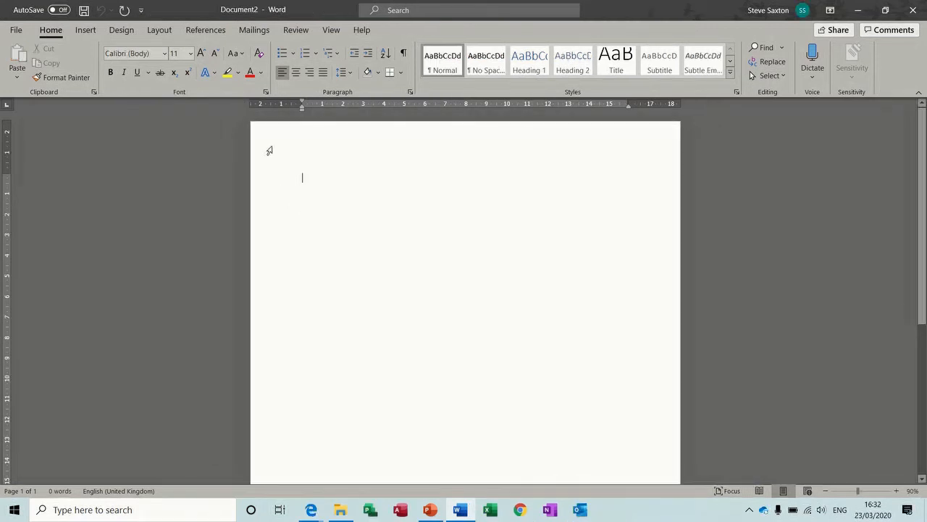
Step: Attach the TblAddressDetails table from Examples\Access 2018\CompanyRecords as the mail-merge recipient list
left_click(248, 29)
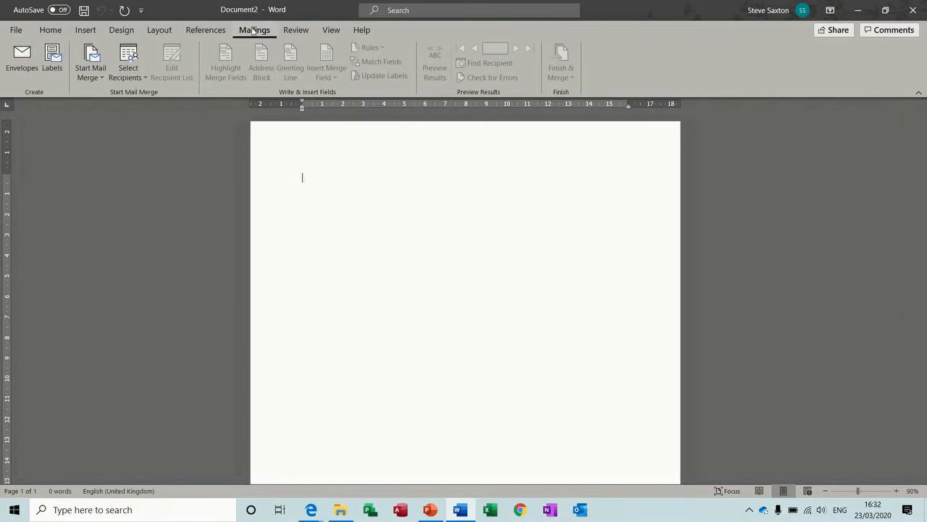
left_click(136, 75)
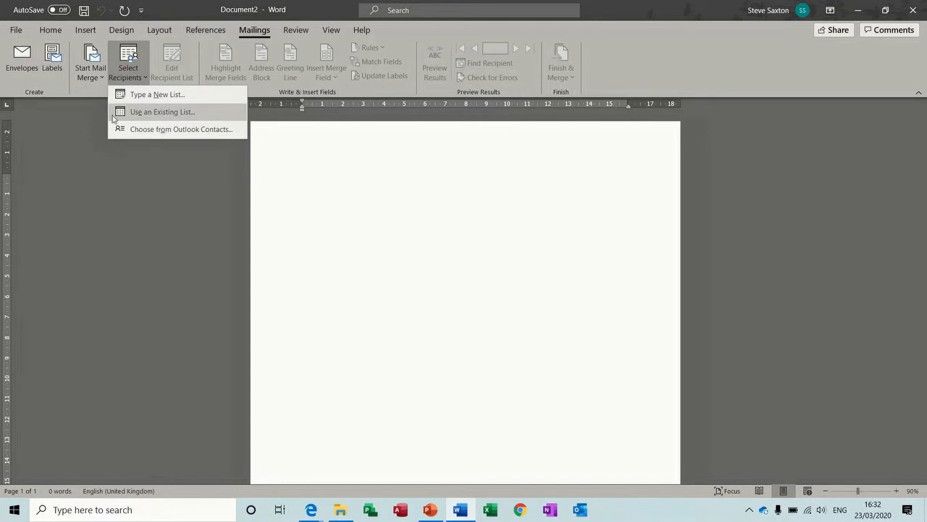
left_click(169, 113)
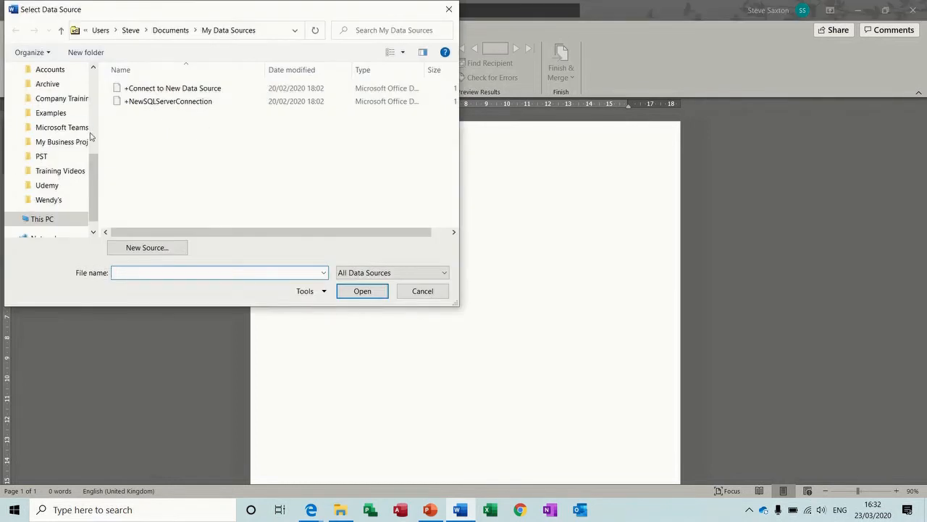
left_click(64, 116)
double_click(132, 114)
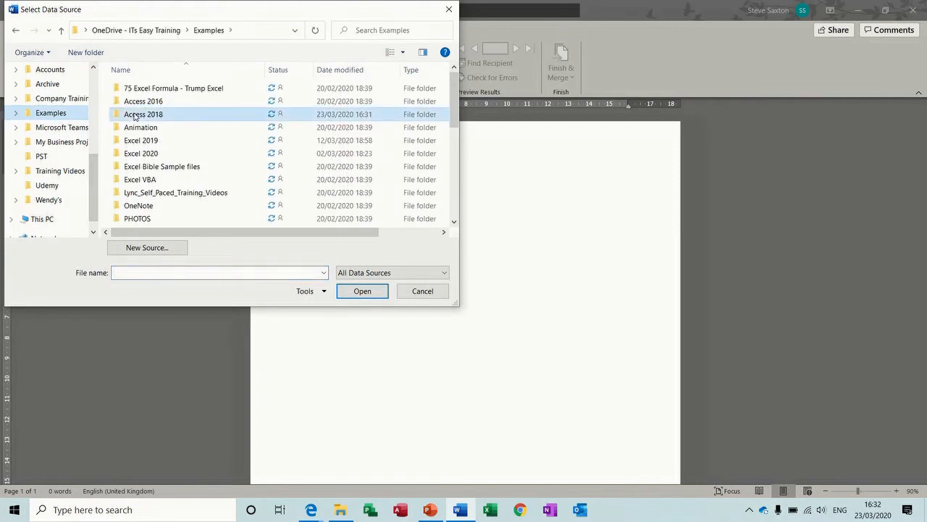
double_click(138, 142)
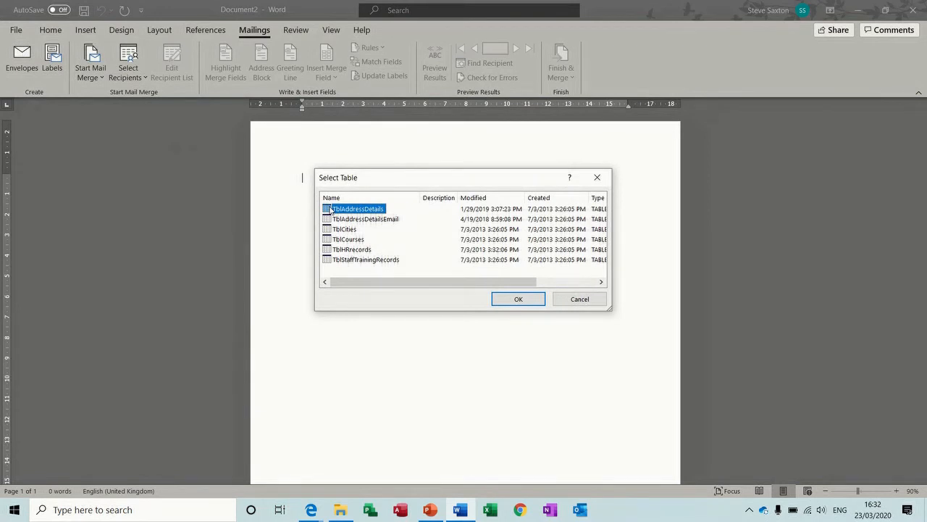
double_click(328, 208)
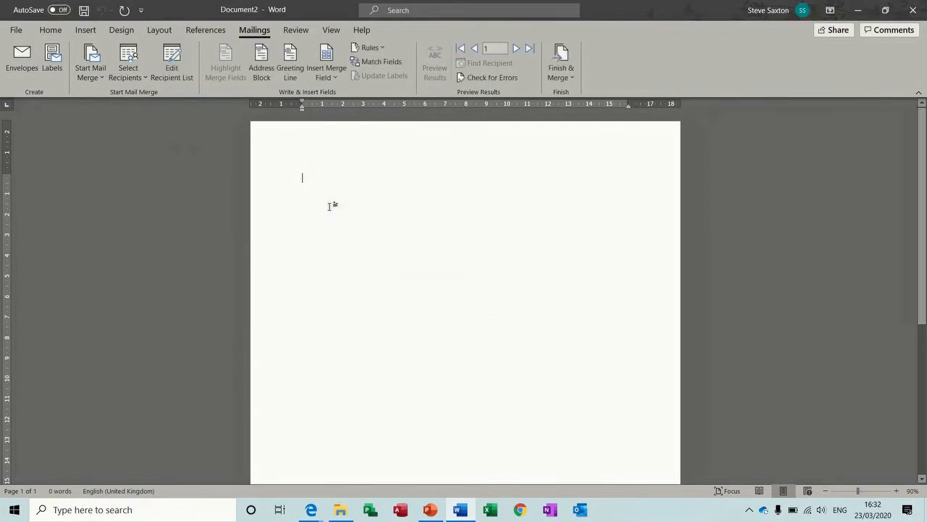
Step: Sort the recipient list ascending by City, then Surname, then PostCode
left_click(179, 68)
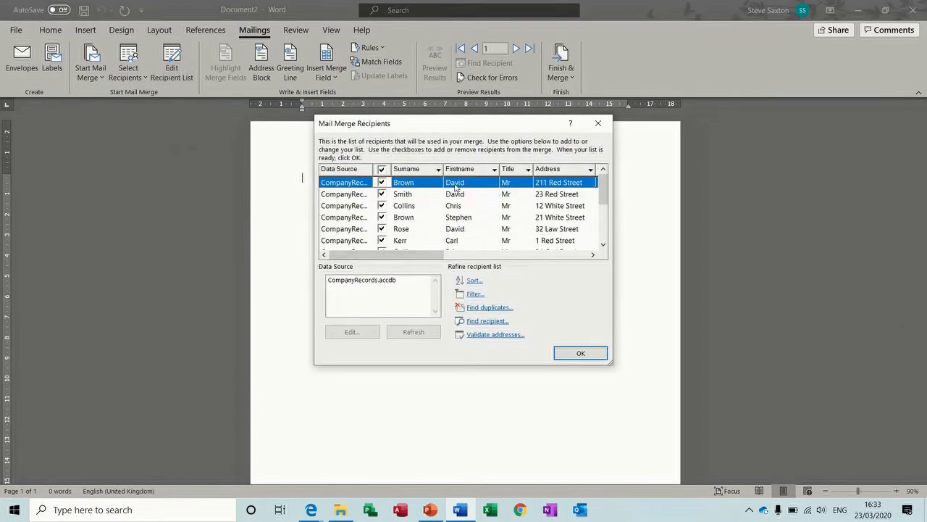
left_click(474, 281)
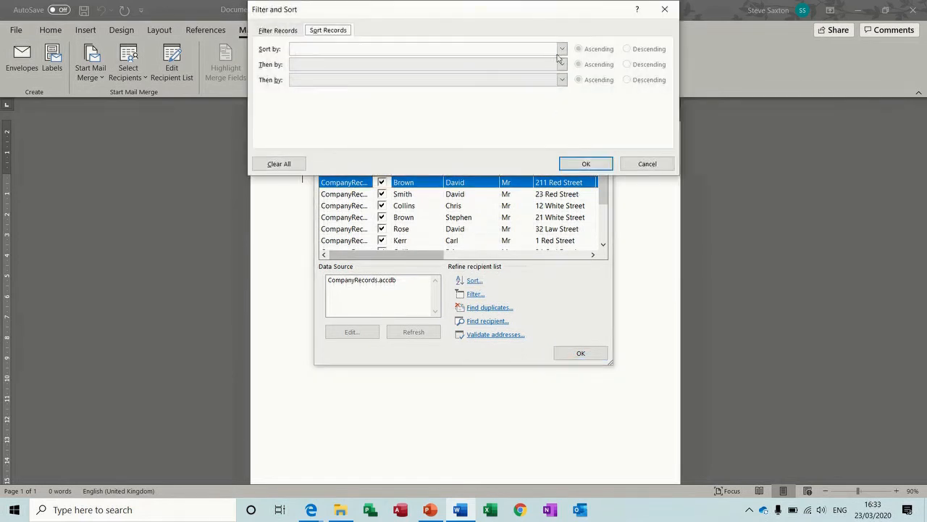
left_click(561, 49)
left_click(563, 99)
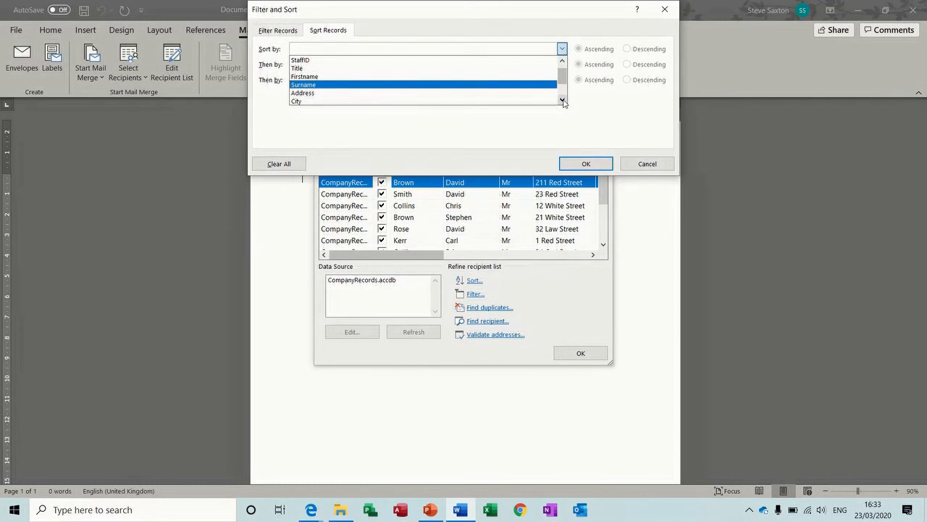
left_click(481, 102)
left_click(561, 64)
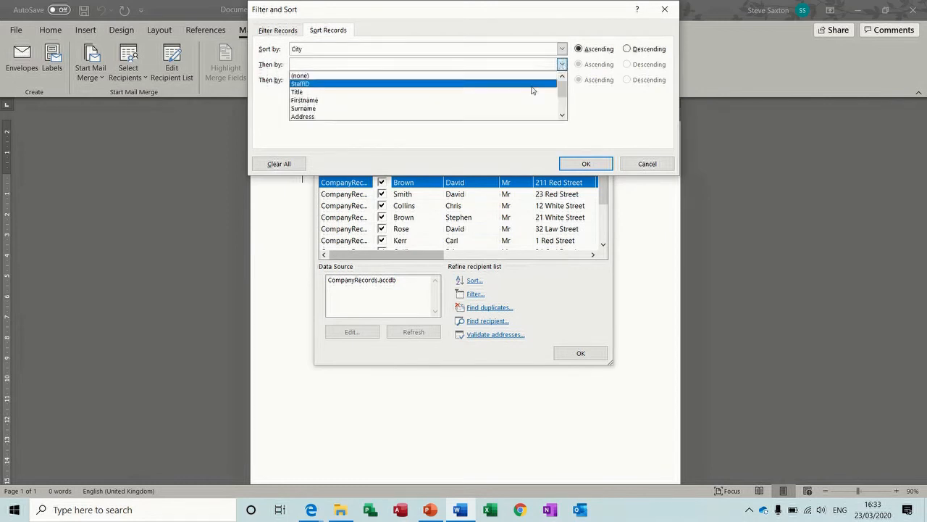
left_click(522, 108)
left_click(562, 80)
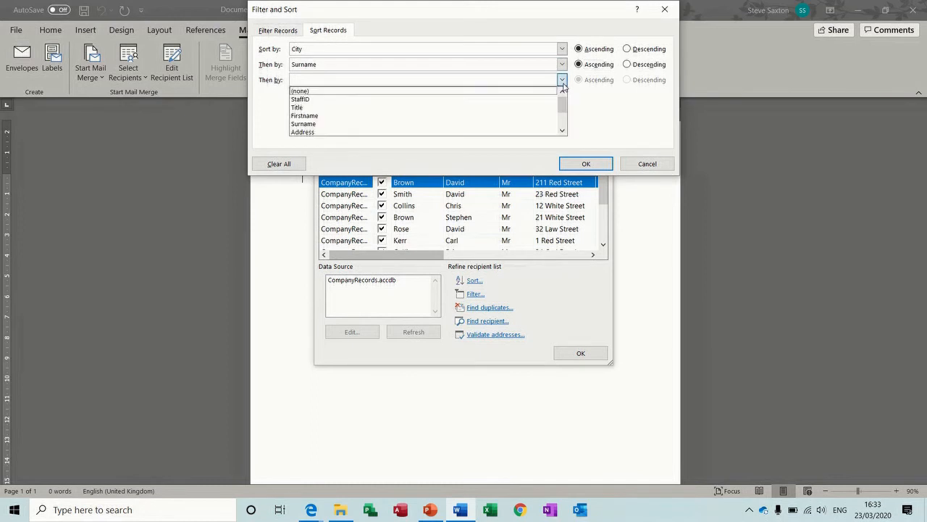
left_click(562, 131)
left_click(562, 131)
left_click(562, 131)
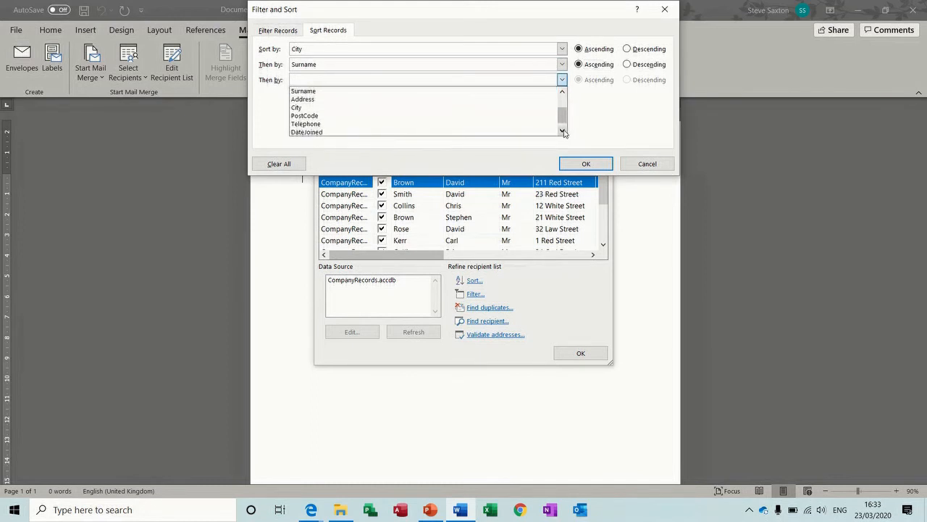
left_click(562, 131)
left_click(506, 119)
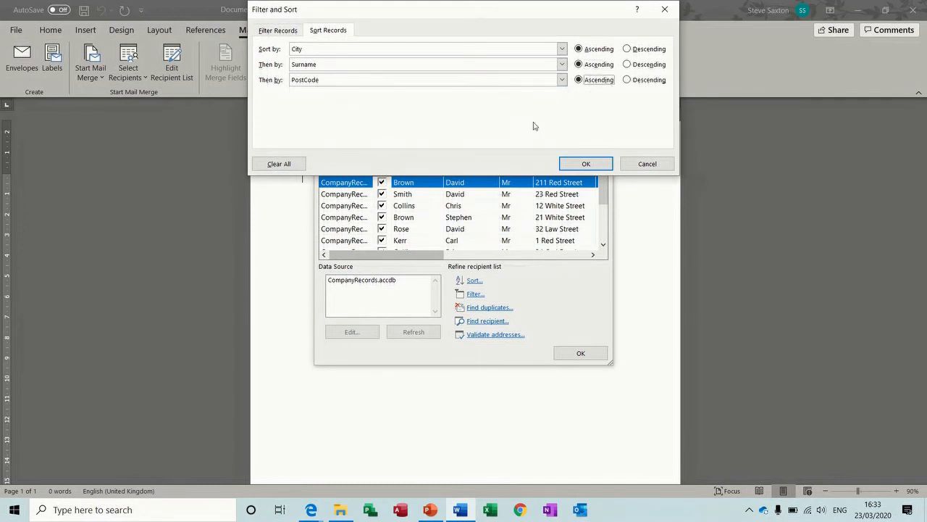
left_click(584, 164)
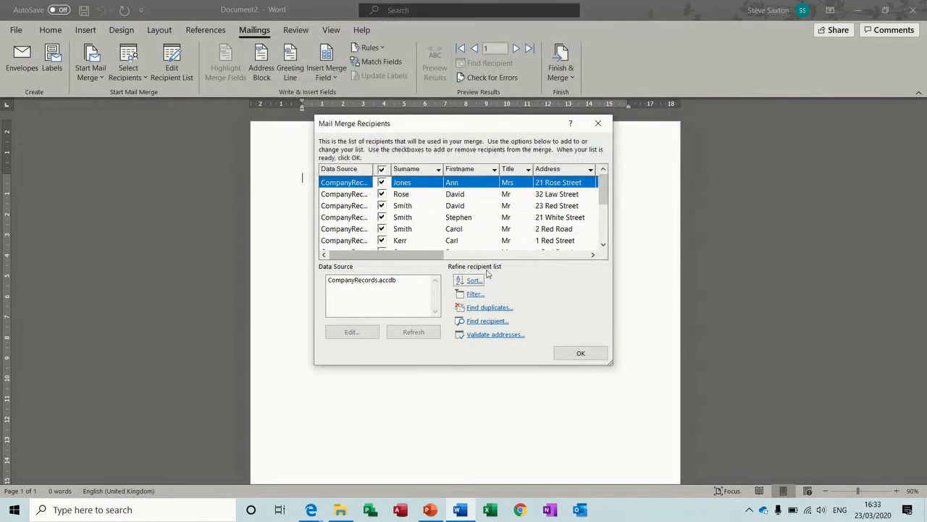
Step: Apply an advanced filter on City that keeps only the Leeds recipients
left_click(475, 294)
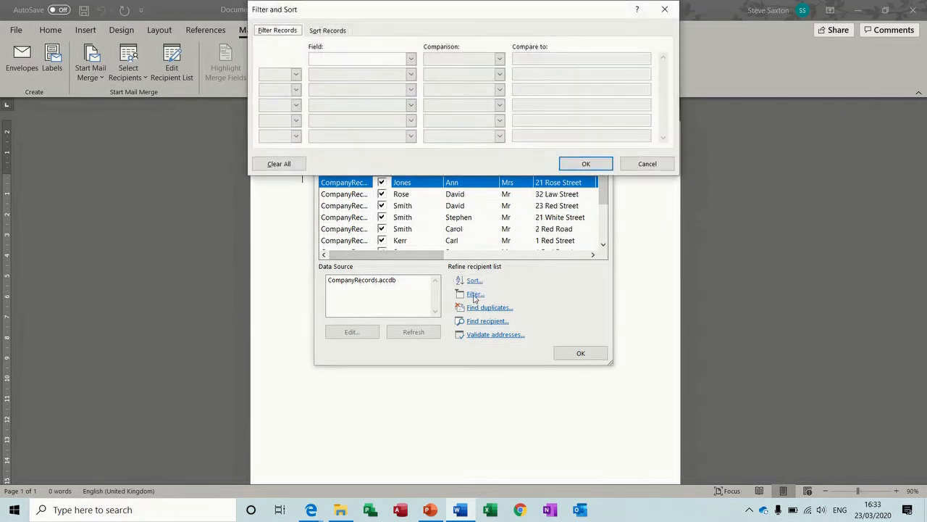
left_click(411, 59)
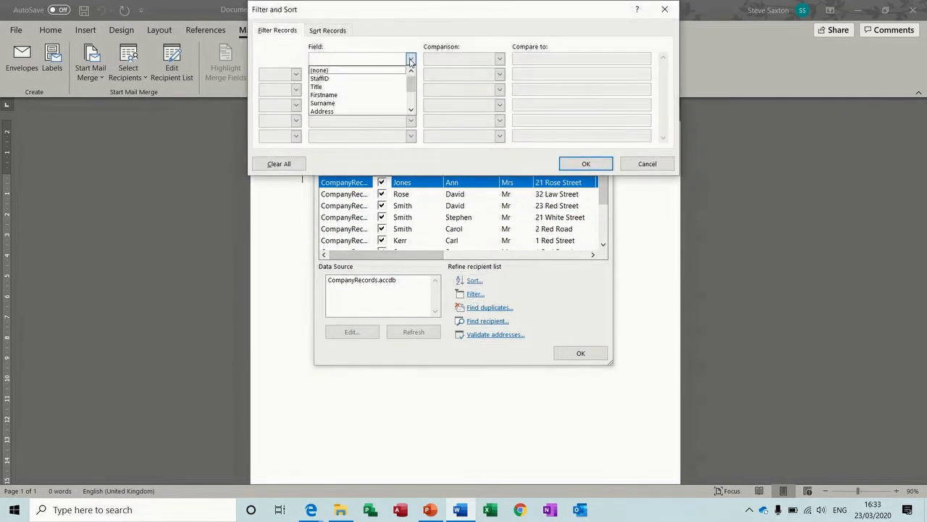
left_click(410, 110)
left_click(410, 110)
left_click(394, 111)
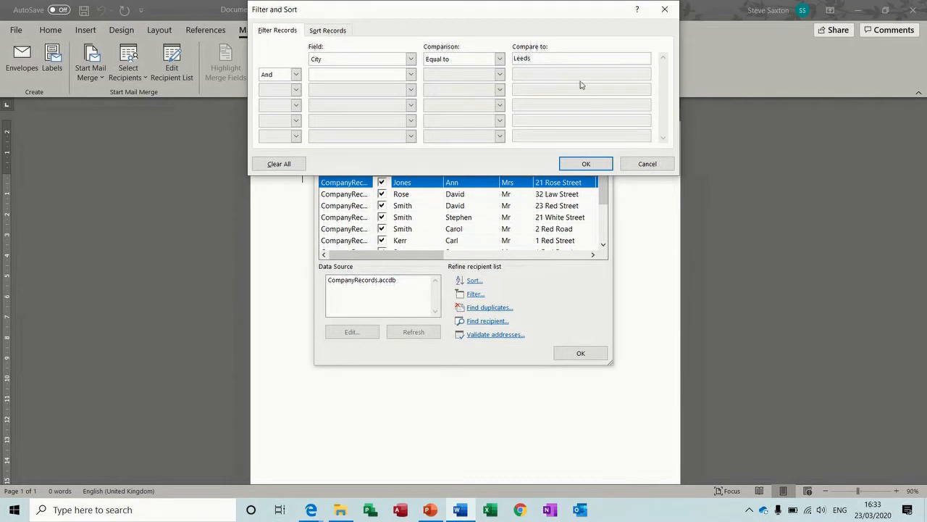
left_click(588, 161)
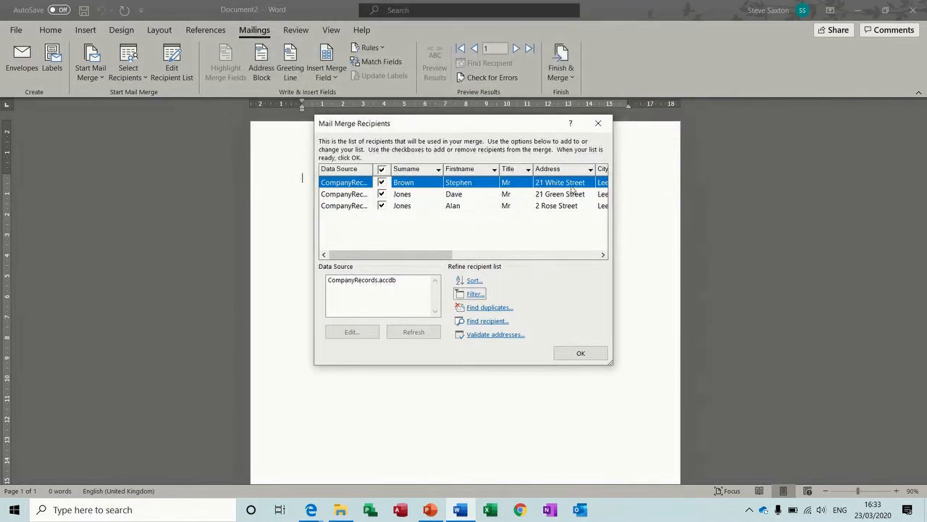
left_click(603, 255)
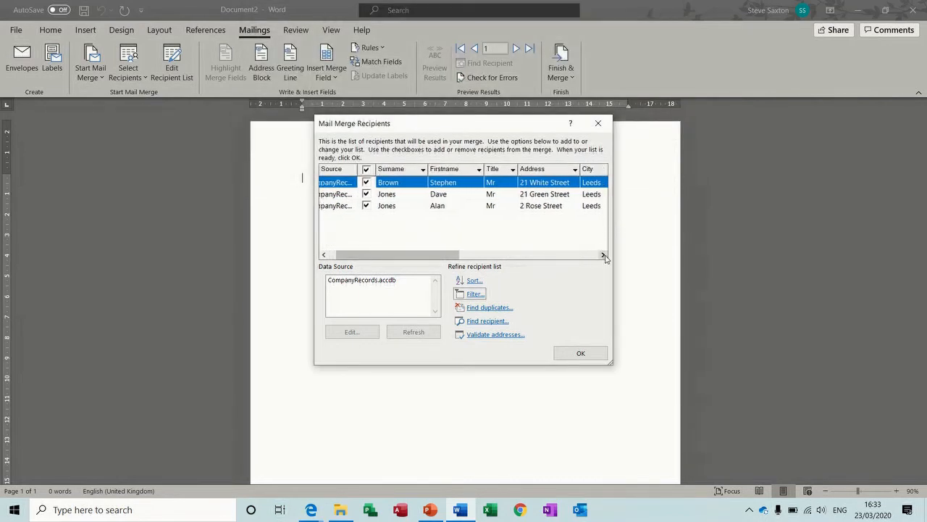
left_click(602, 255)
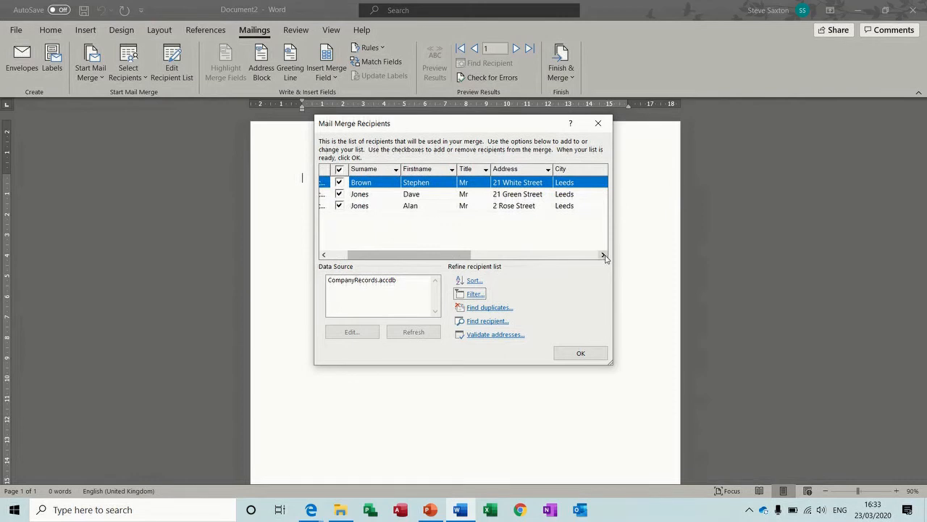
Step: Remove the City filter condition so every recipient shows again
left_click(478, 295)
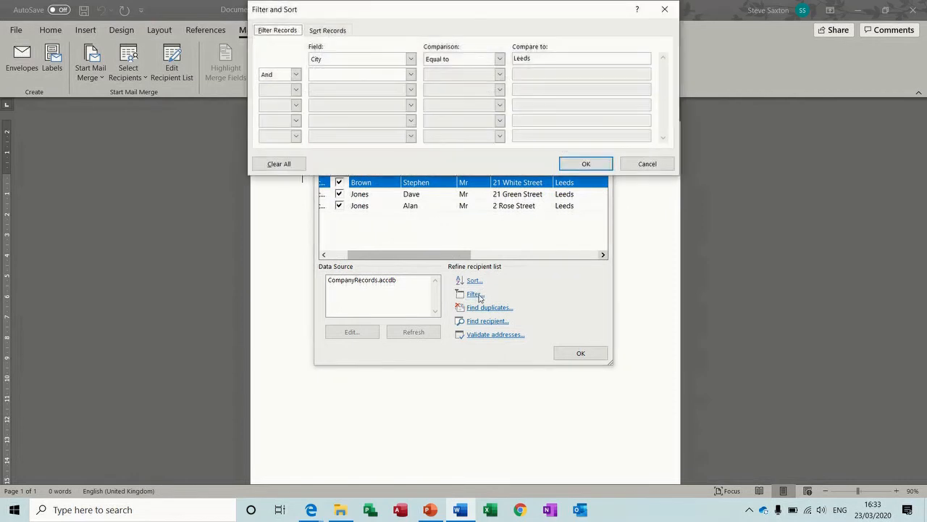
left_click(411, 60)
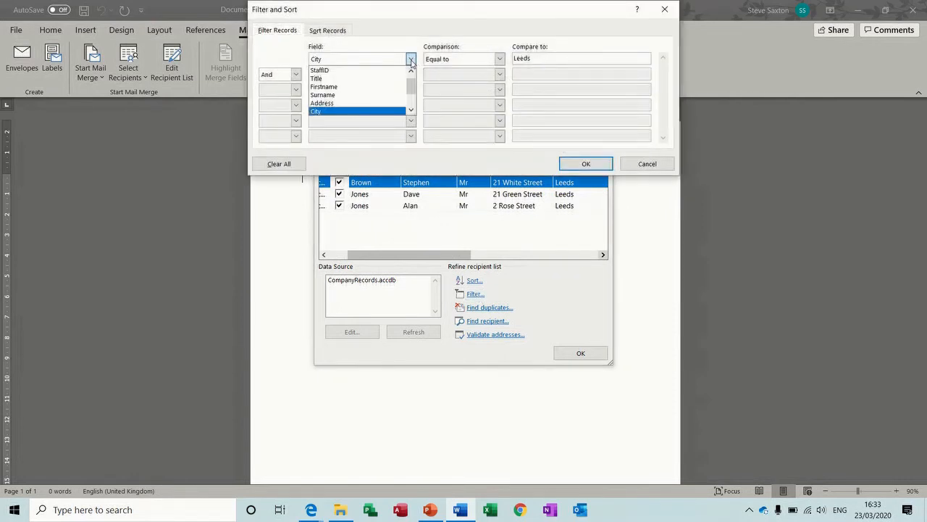
left_click(411, 70)
left_click(379, 72)
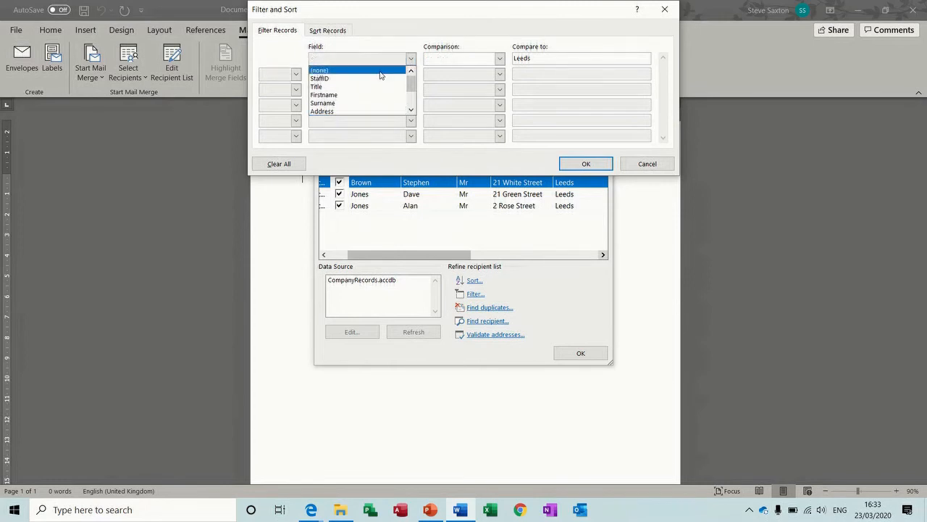
left_click(584, 163)
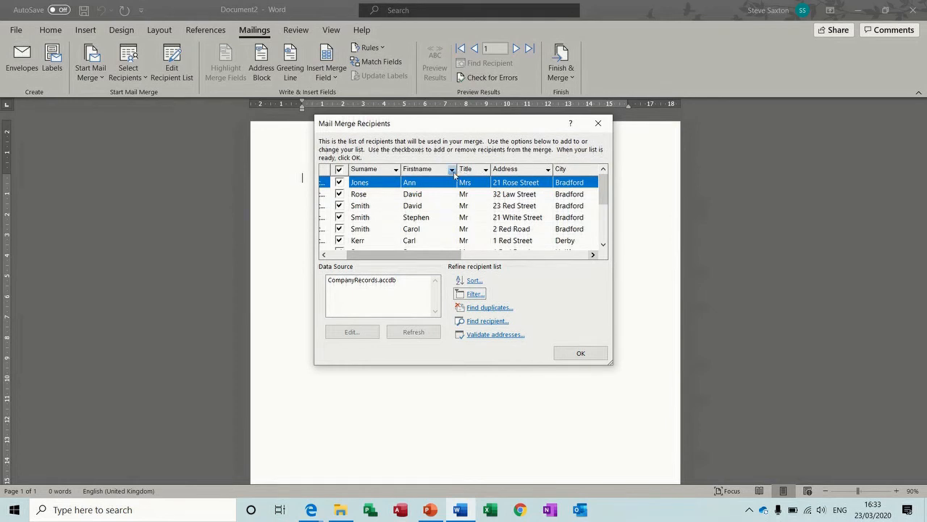
left_click(593, 255)
left_click(592, 255)
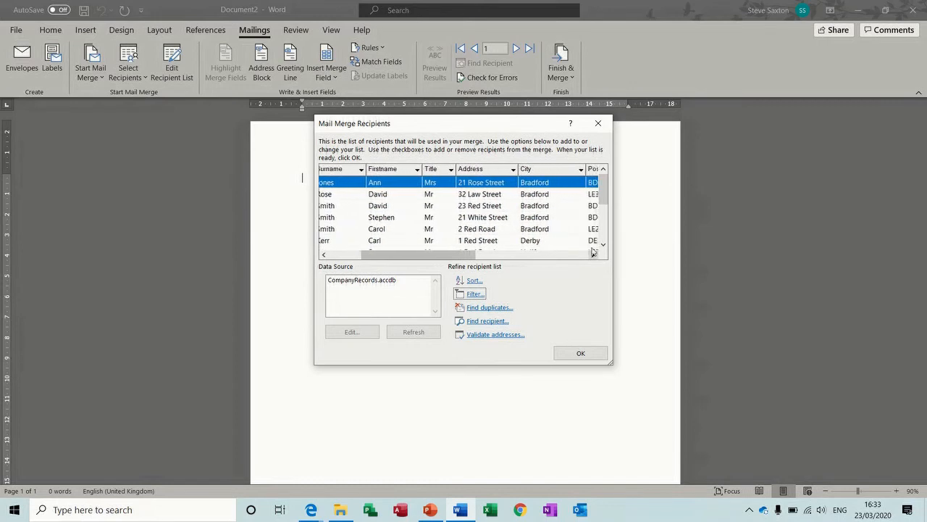
Step: Try the City column filter for Bradford and Leeds, then return to all cities
left_click(581, 169)
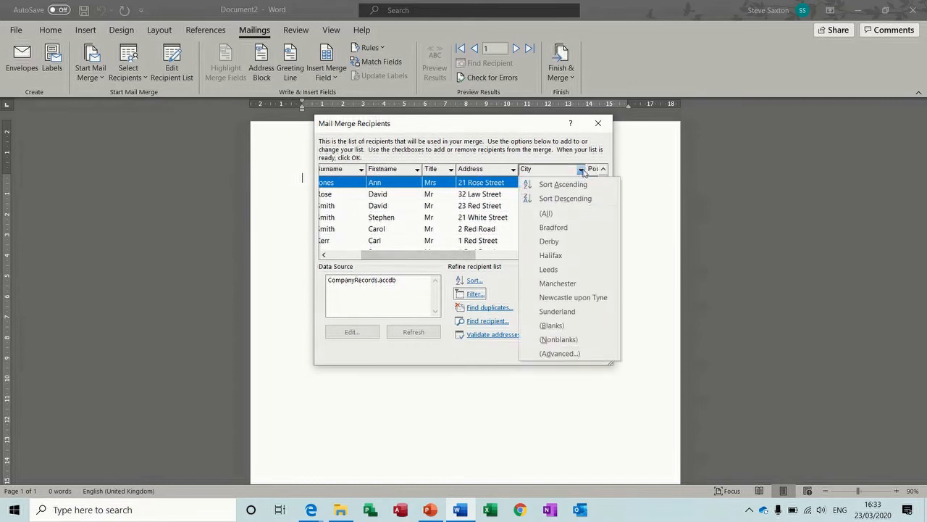
left_click(558, 229)
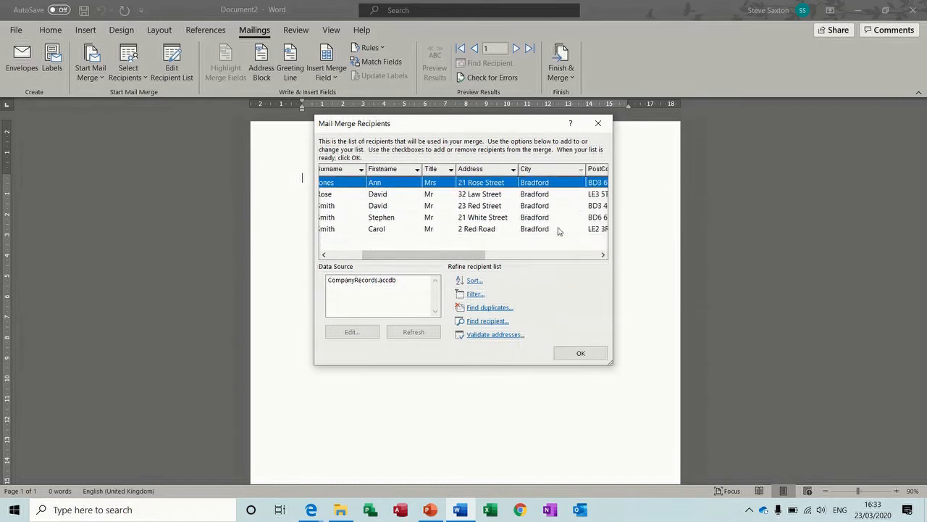
left_click(581, 171)
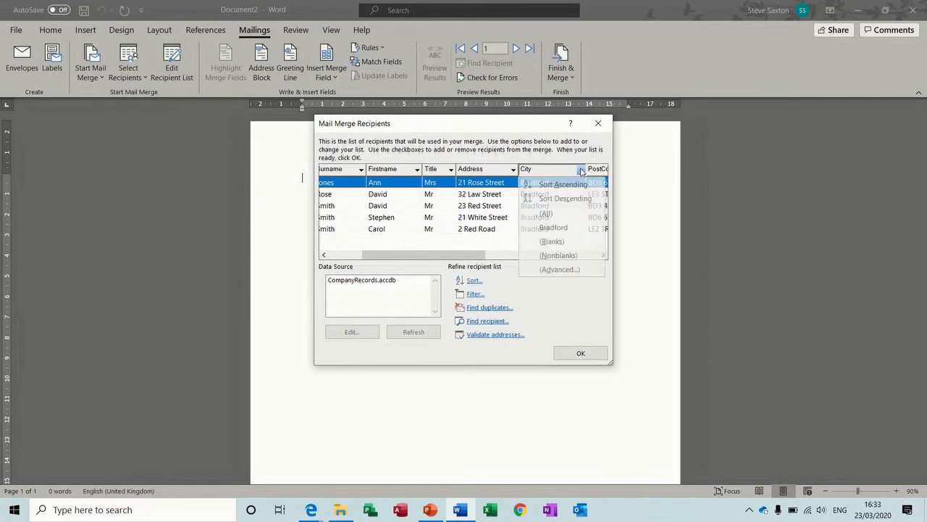
left_click(552, 216)
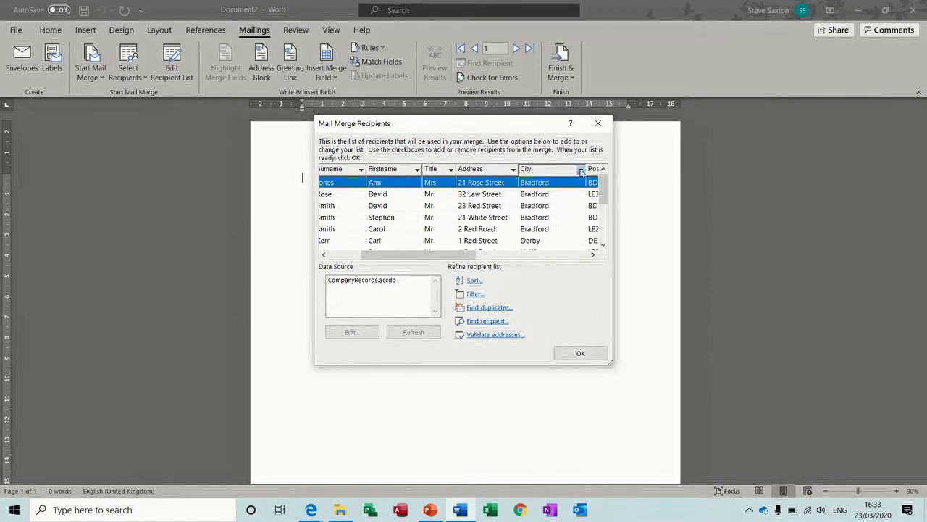
left_click(581, 169)
left_click(549, 269)
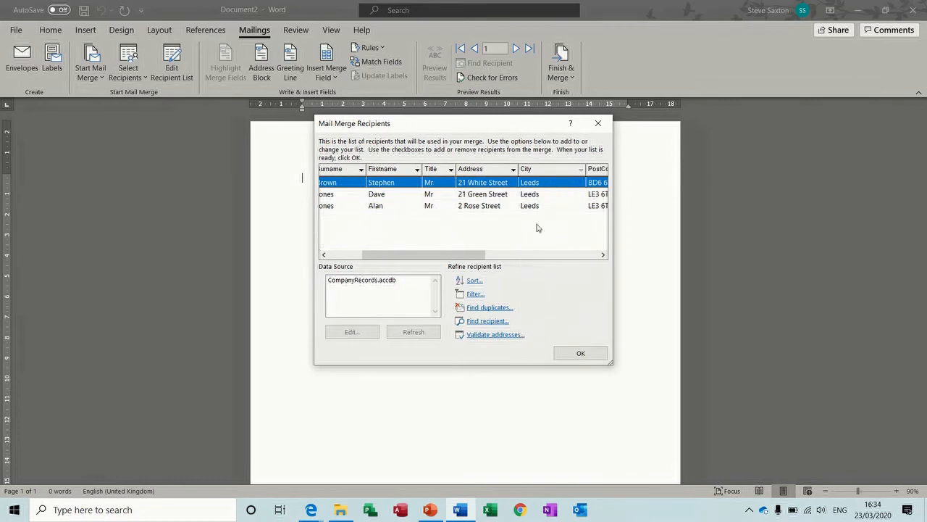
left_click(581, 170)
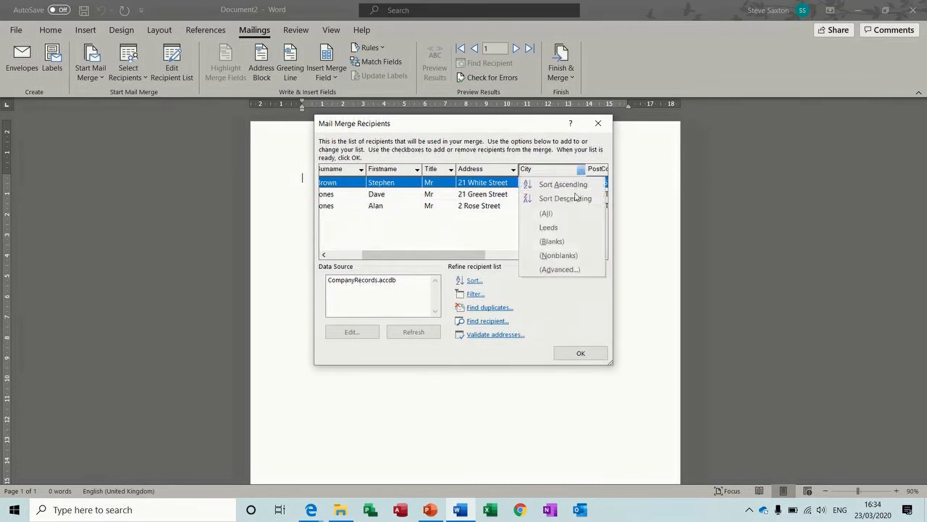
left_click(564, 215)
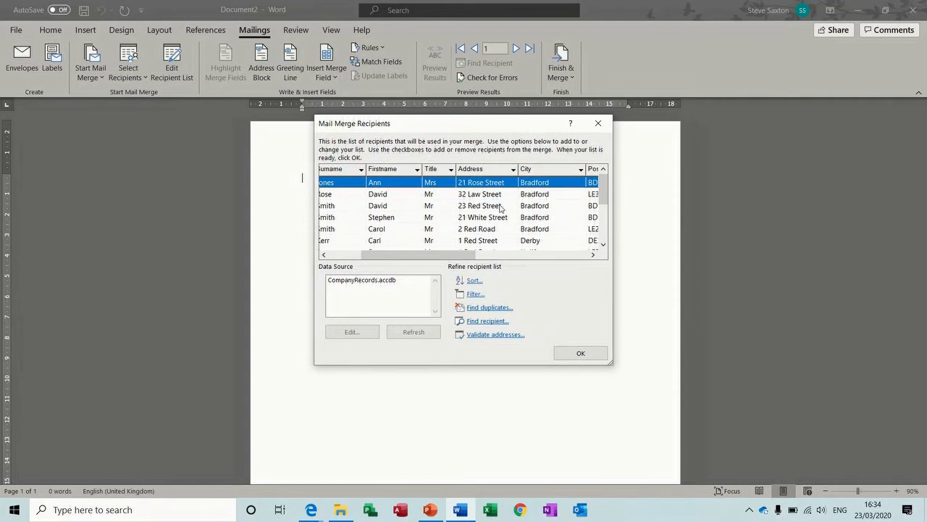
left_click(345, 281)
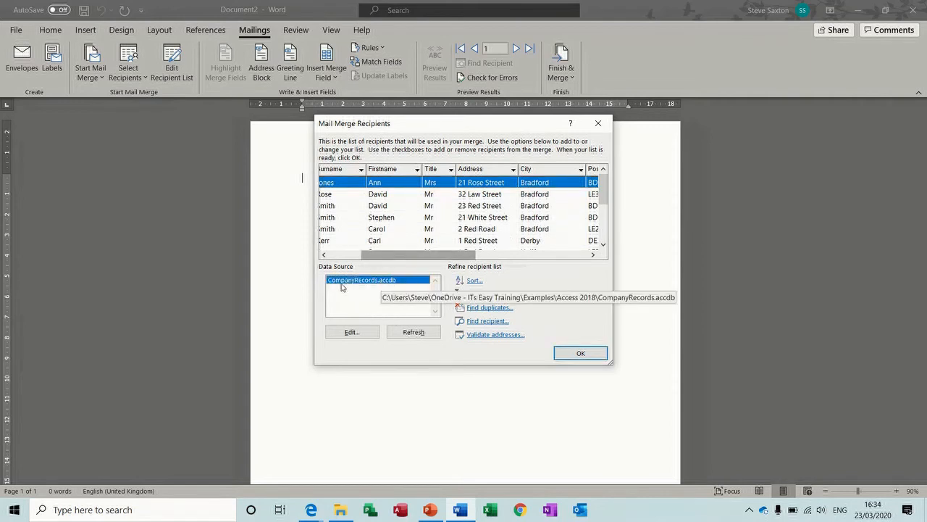
Step: Add a new recipient entry, filling in its title, first name, surname, address, city and postcode
left_click(351, 332)
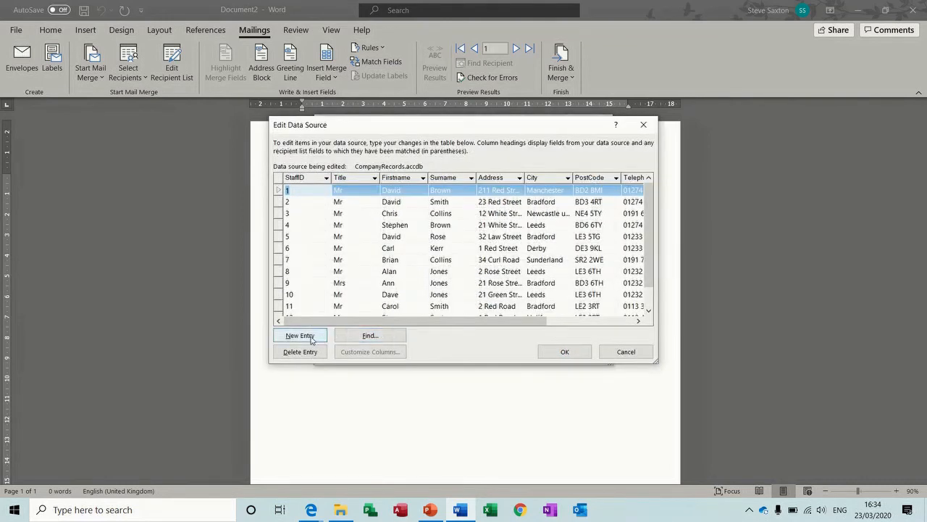
left_click(302, 335)
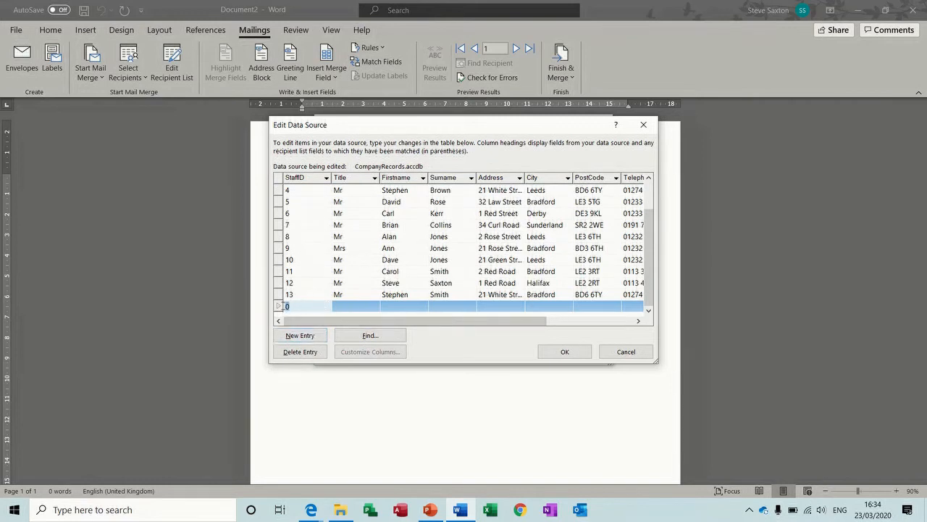
key("Tab")
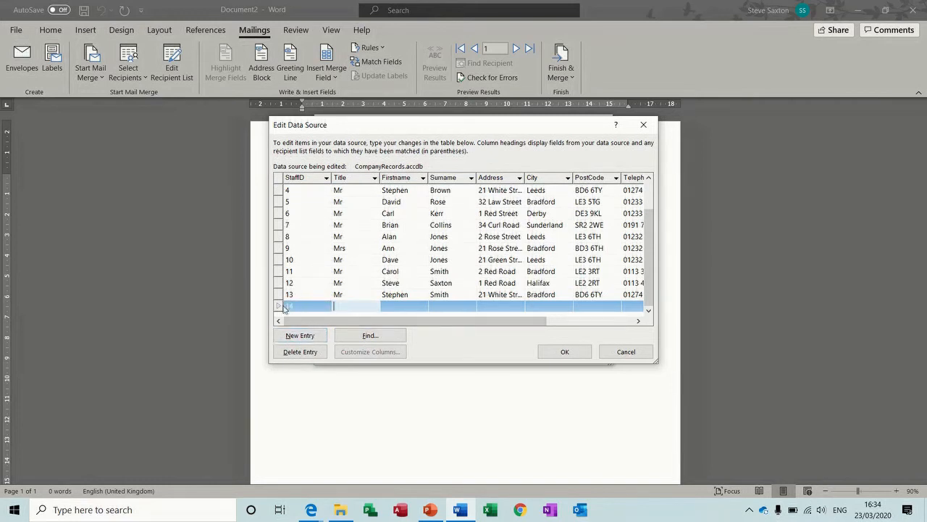
type("Mrs")
key("Tab")
type("Alana")
key("Tab")
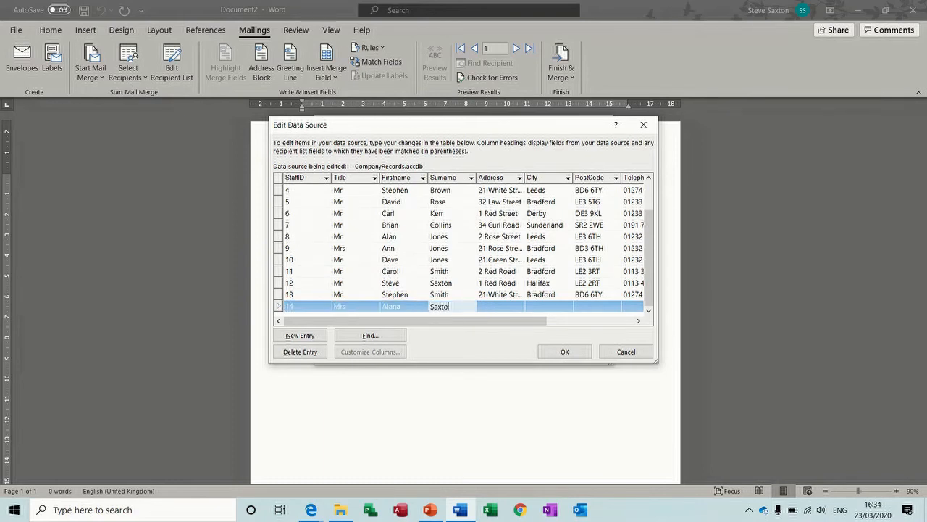
key("Tab")
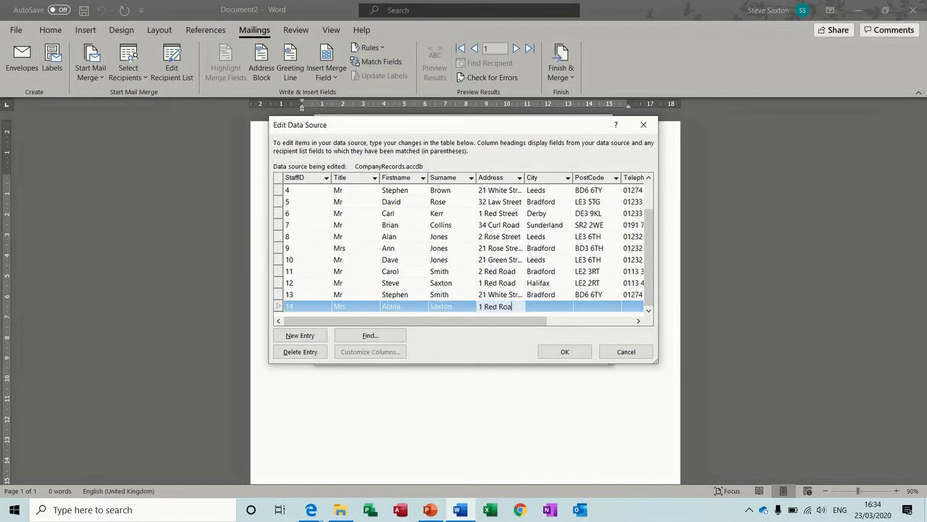
key("Tab")
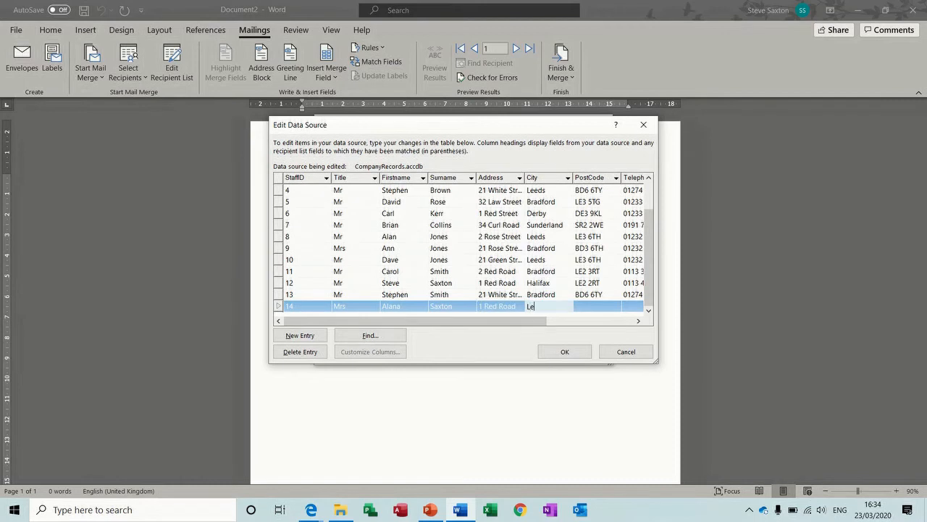
key("Tab")
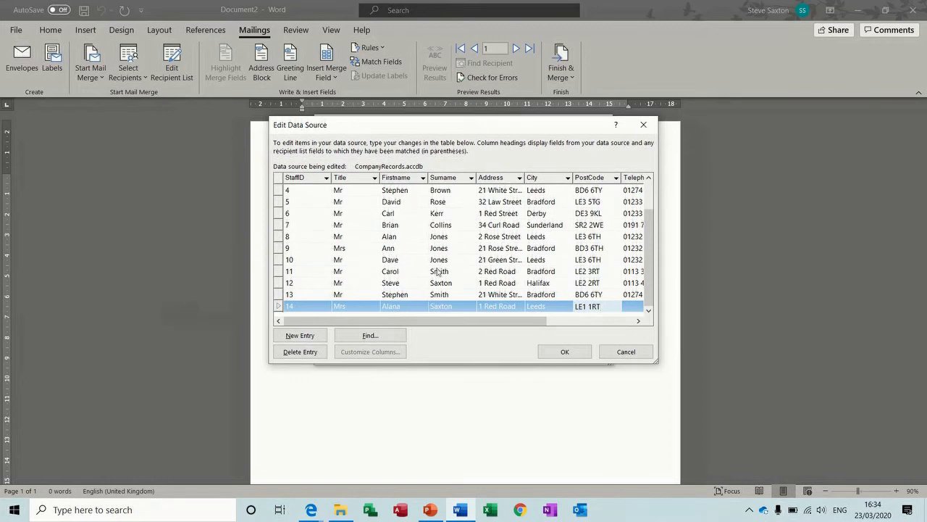
Step: Change record 11's title to Mrs, save to CompanyRecords.accdb, and open that database in Access
left_click(346, 271)
left_click(345, 271)
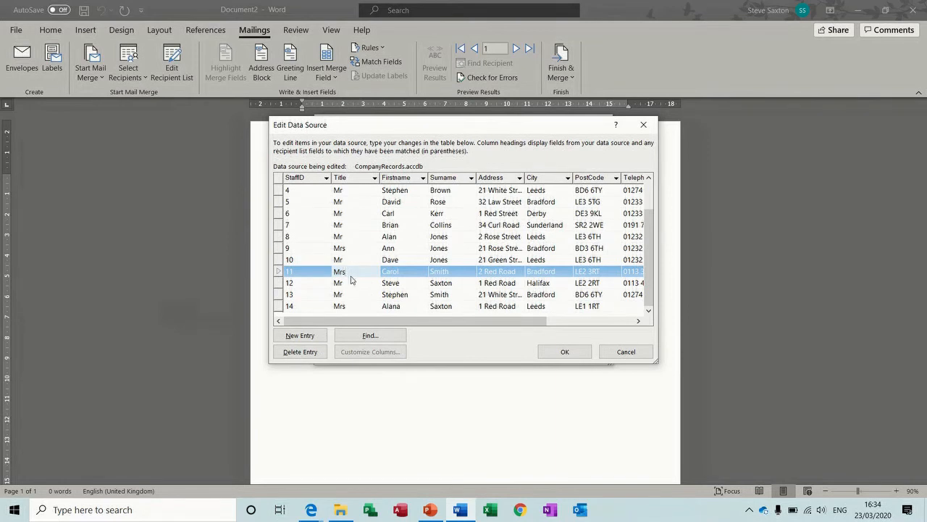
left_click(351, 281)
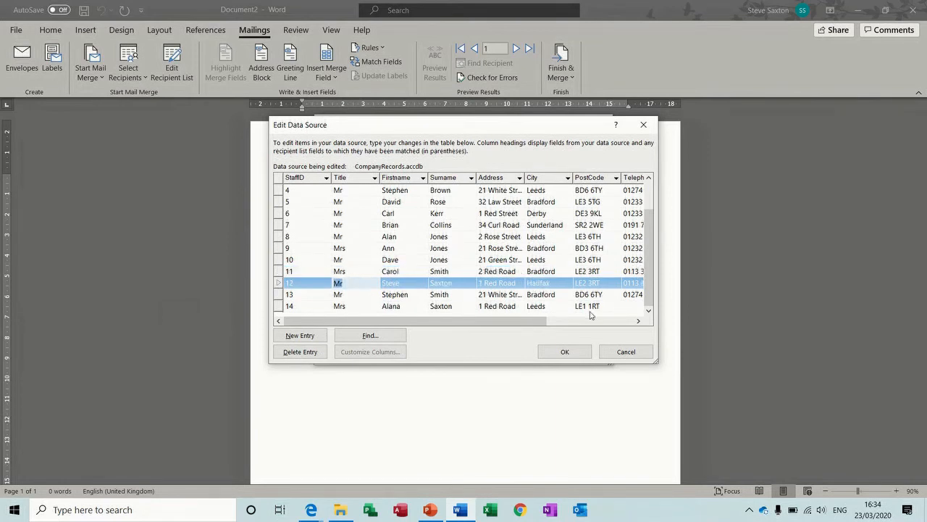
left_click(638, 320)
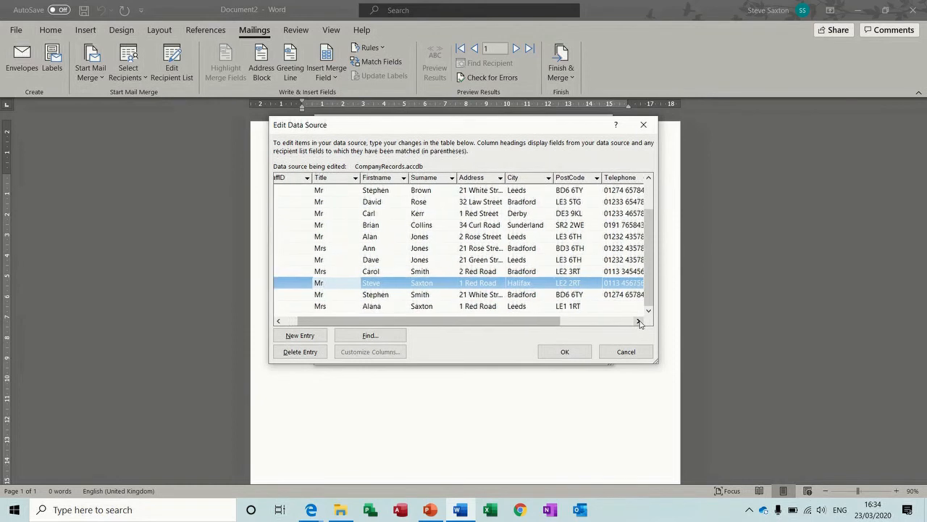
left_click(639, 321)
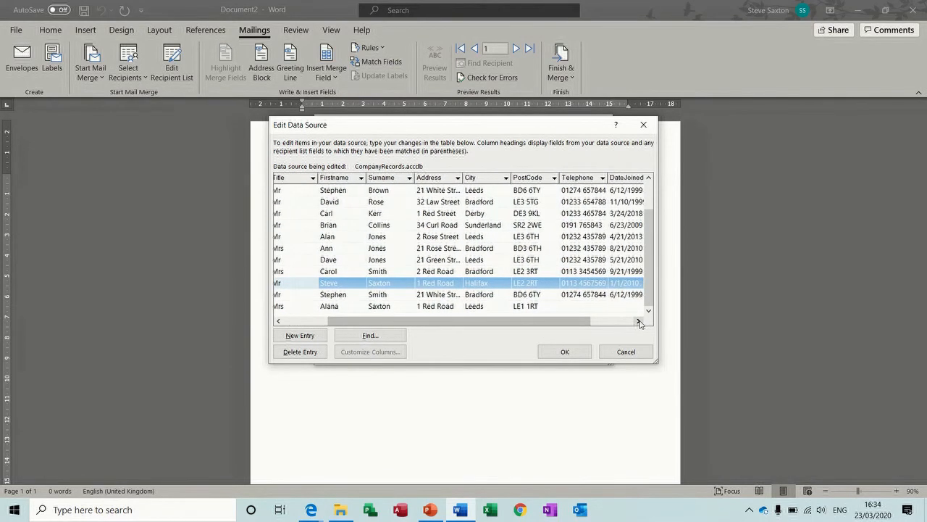
left_click(575, 353)
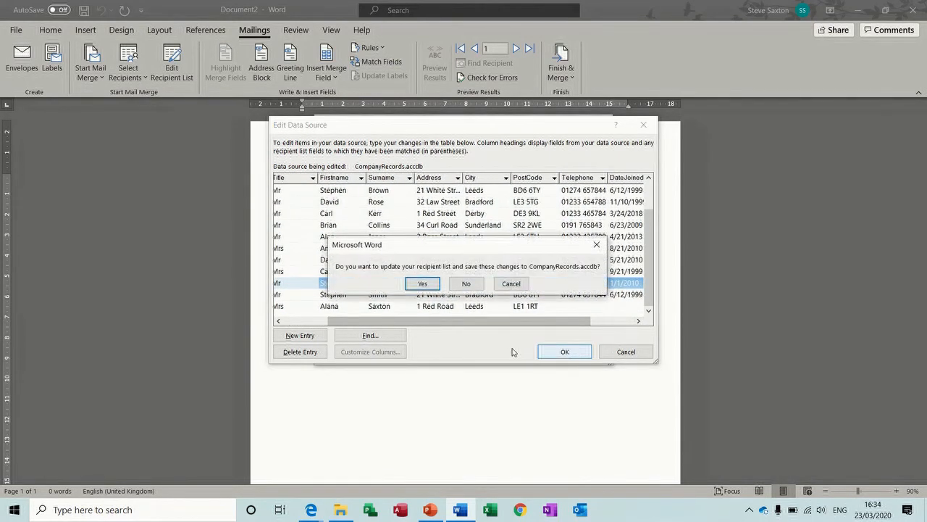
left_click(423, 284)
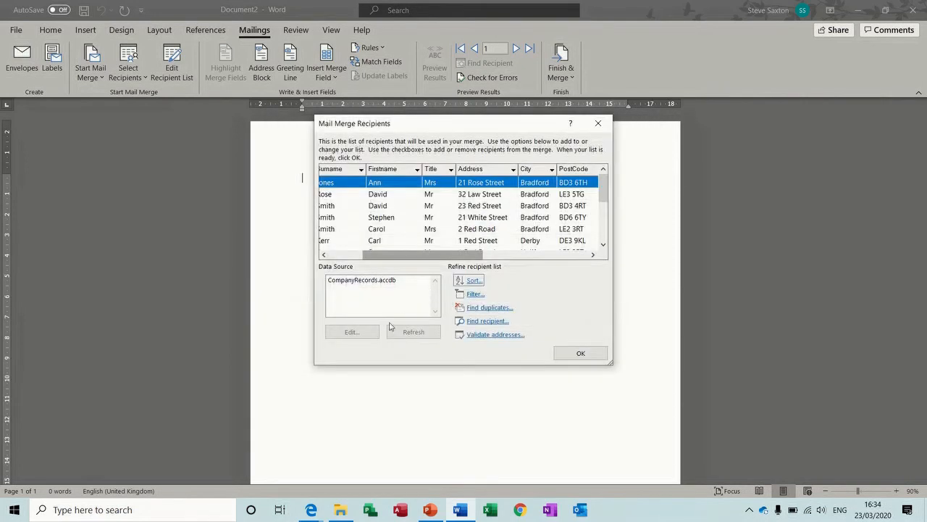
left_click(581, 353)
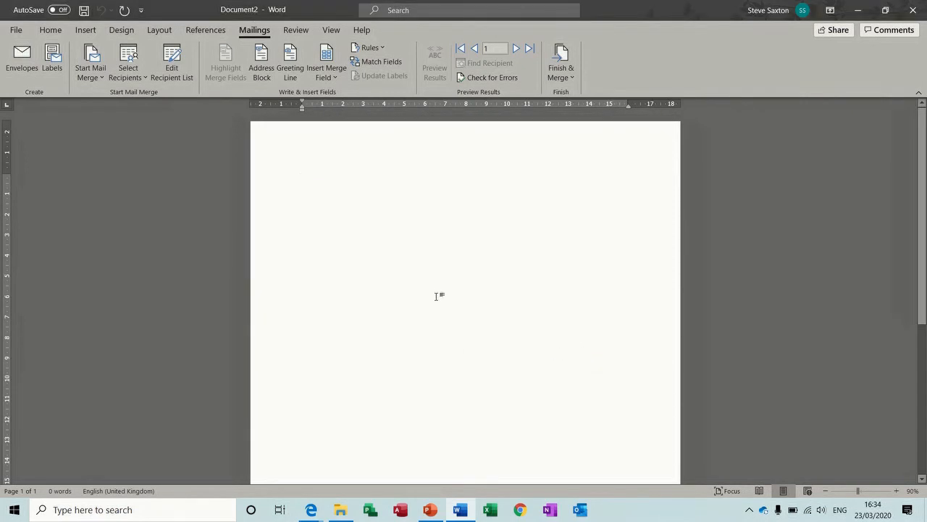
left_click(341, 510)
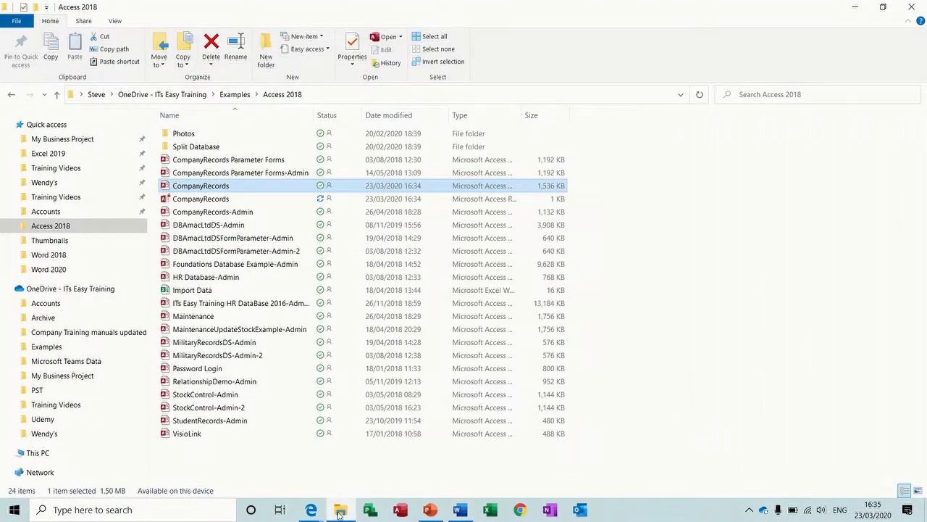
double_click(184, 190)
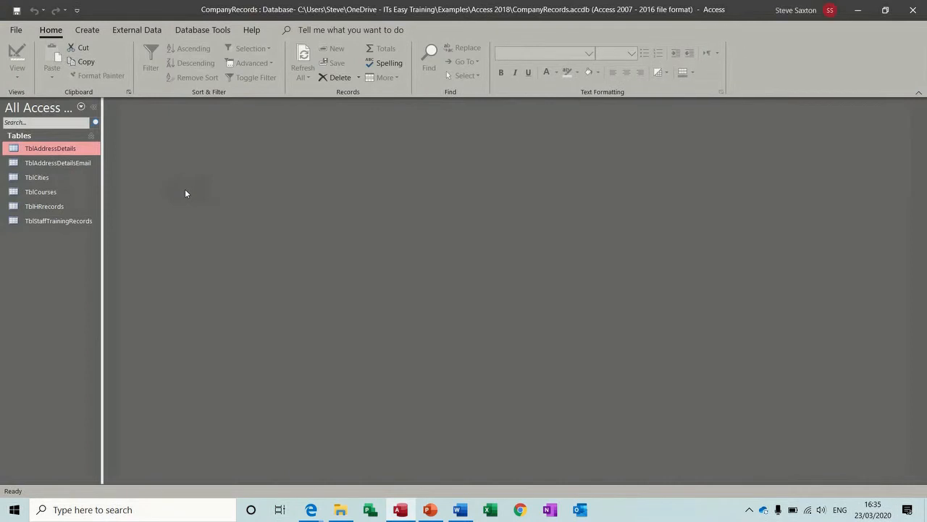
Step: Delete record 14 from the TblAddressDetails table, close Access and return to Word
double_click(63, 152)
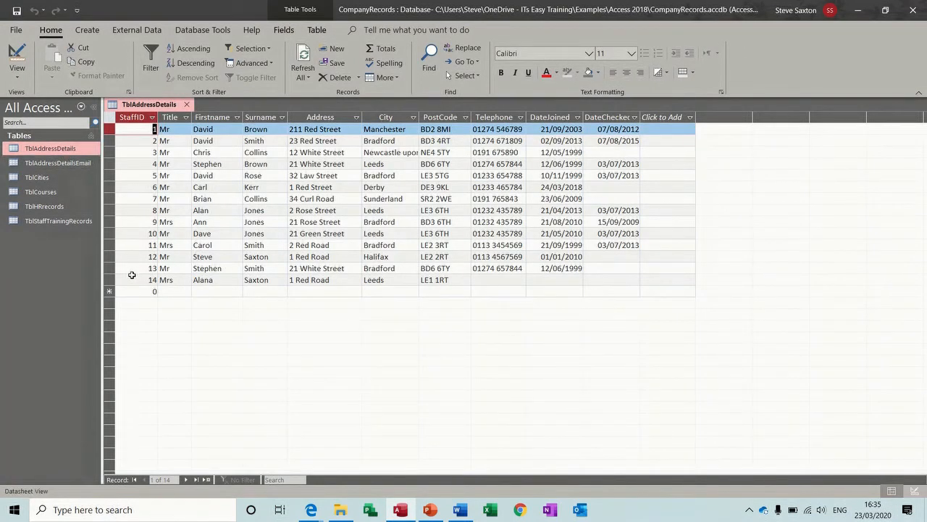
left_click(109, 279)
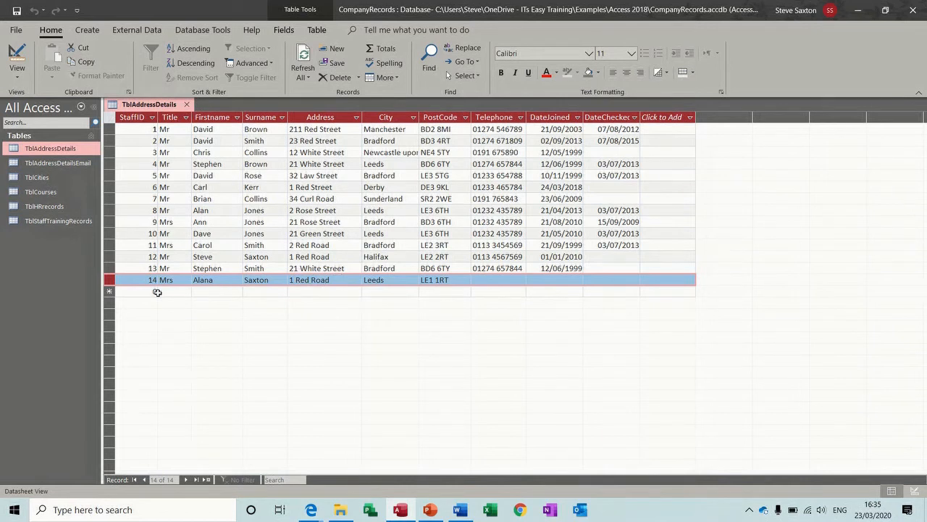
left_click(331, 77)
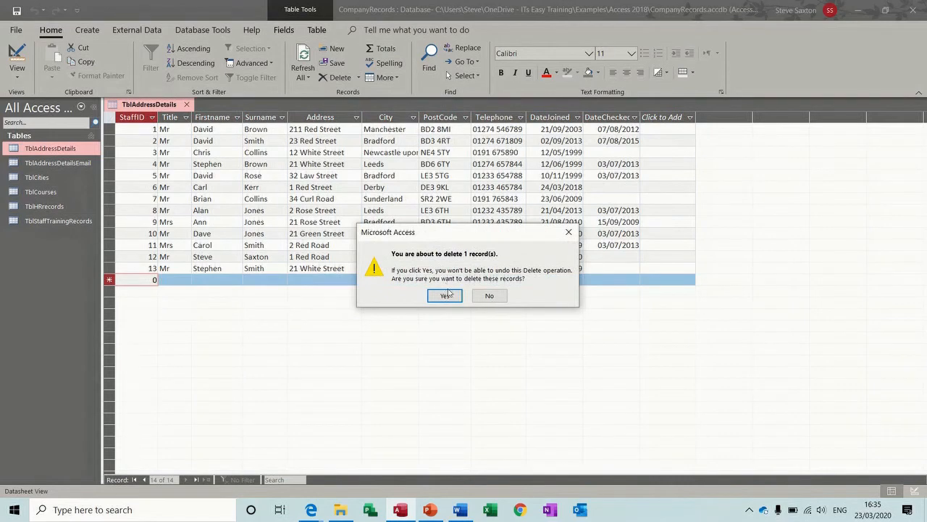
left_click(447, 295)
left_click(913, 10)
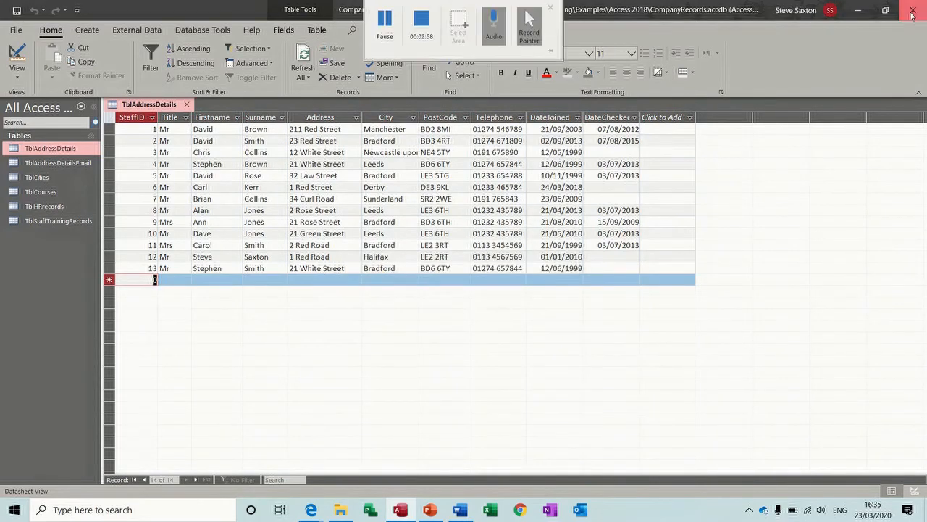
left_click(459, 509)
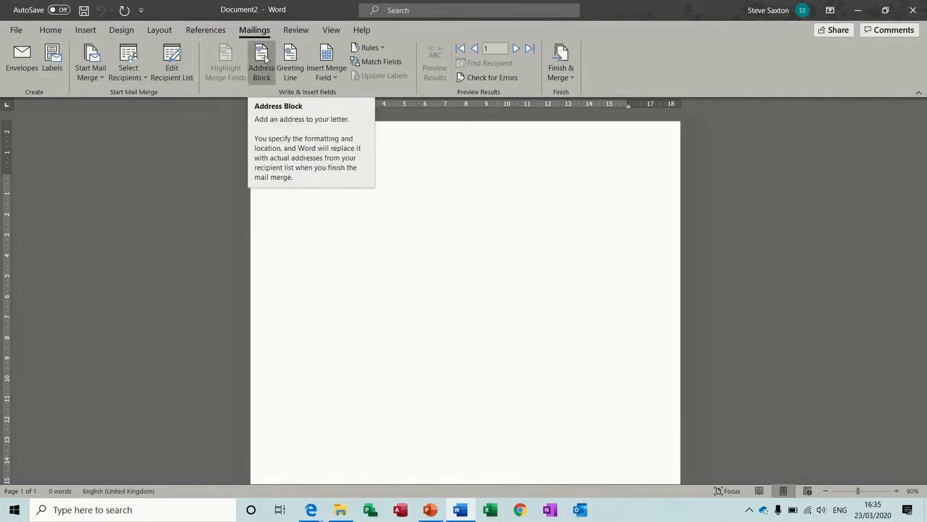
Step: Insert the Title, Firstname and Surname merge fields on the first line
left_click(265, 58)
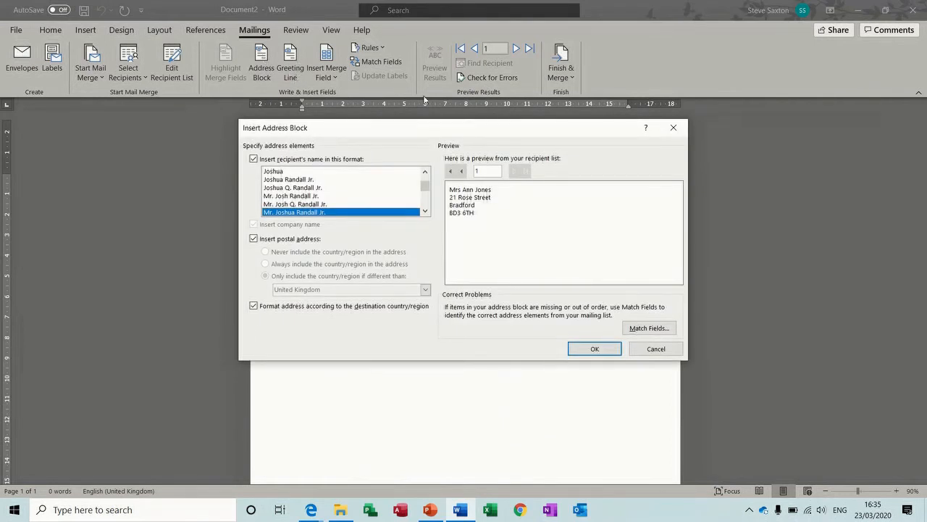
left_click(673, 127)
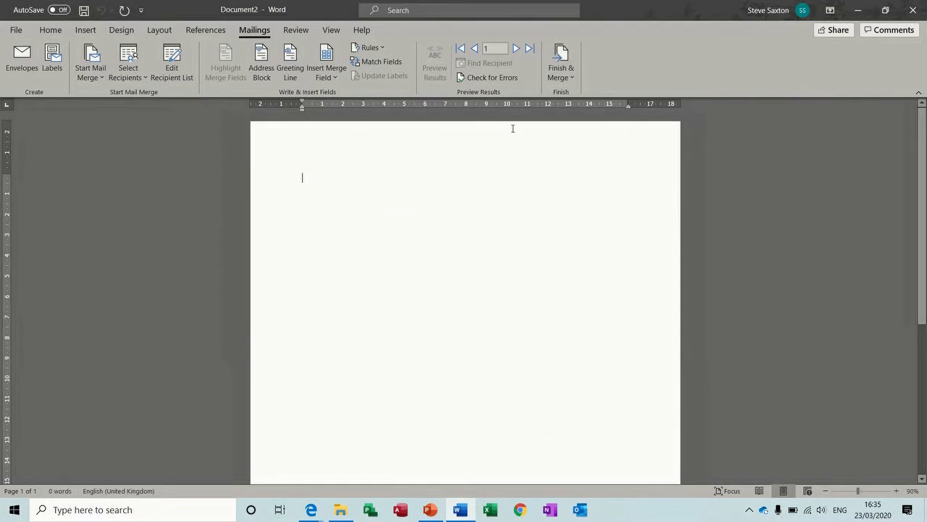
left_click(338, 78)
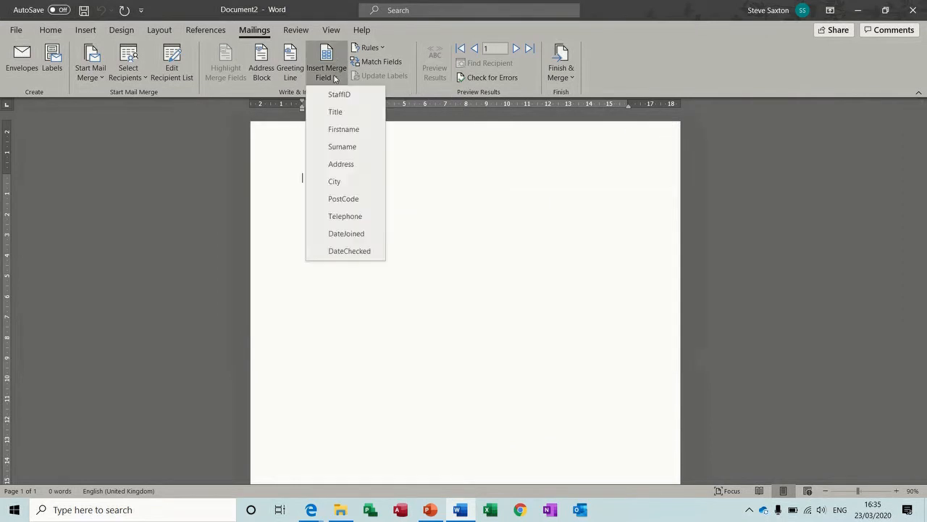
left_click(344, 117)
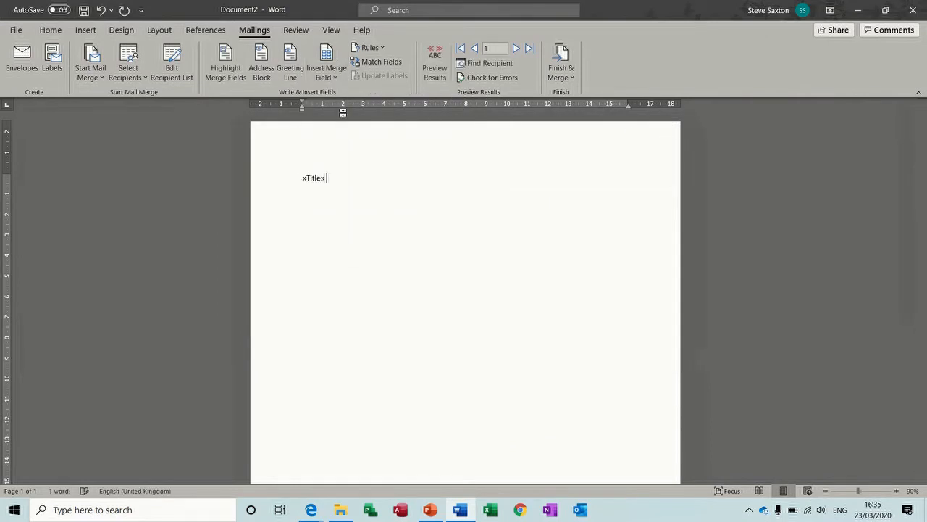
left_click(333, 72)
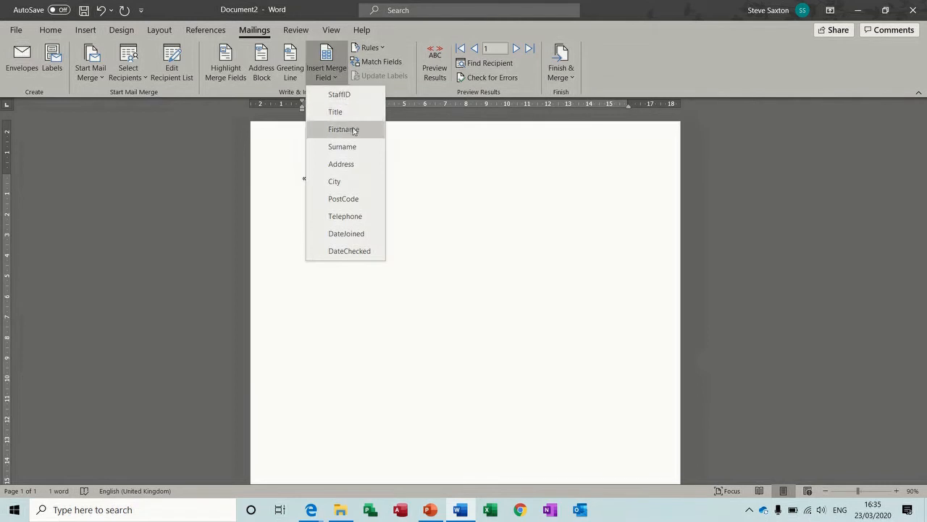
left_click(354, 128)
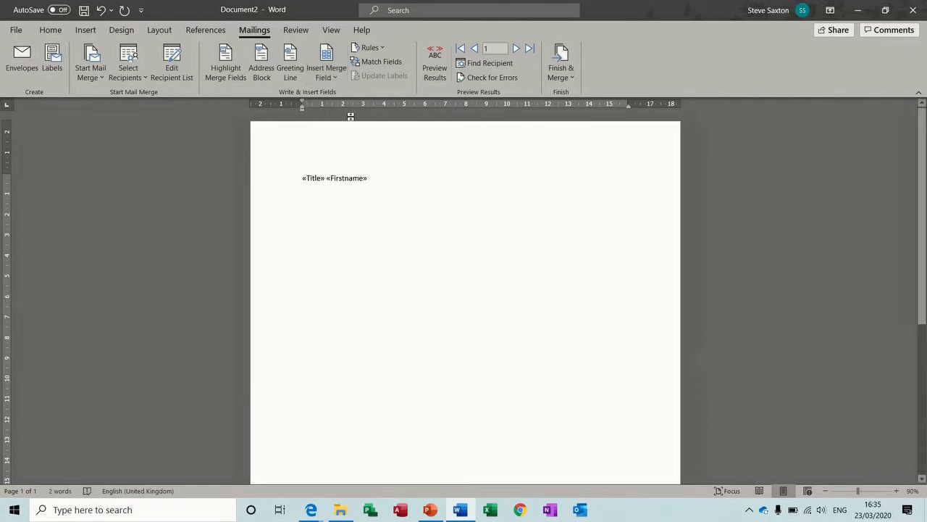
left_click(336, 77)
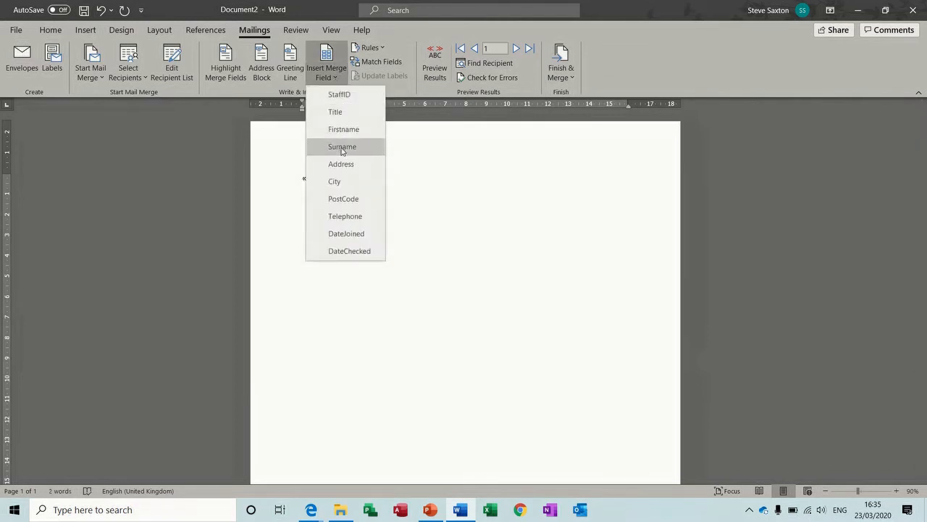
left_click(342, 147)
Step: Add Address, City and PostCode fields on separate lines and preview real recipient data
key("Return")
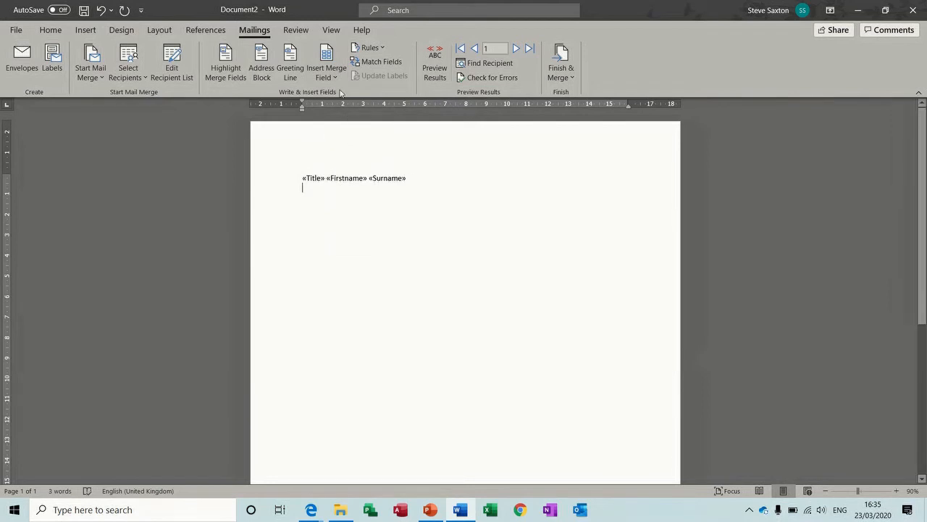
left_click(336, 78)
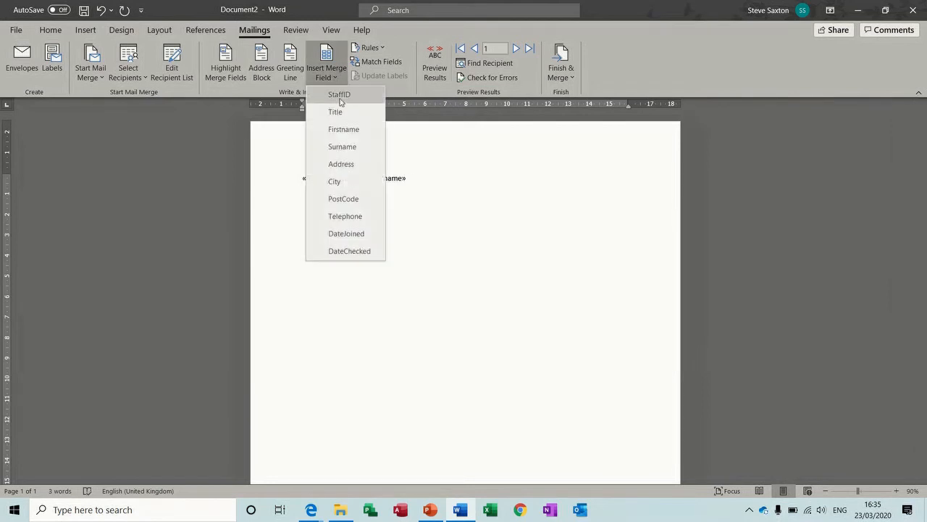
left_click(348, 165)
key("Return")
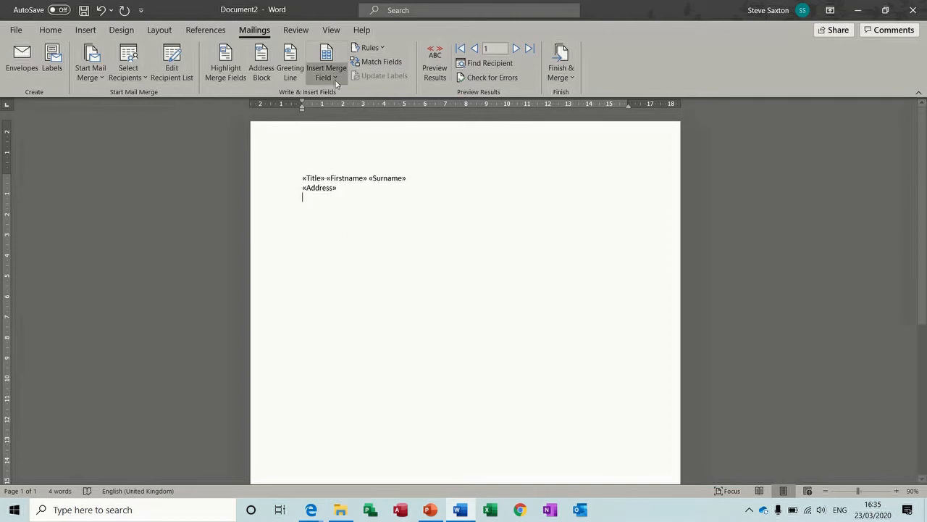
left_click(335, 78)
left_click(347, 180)
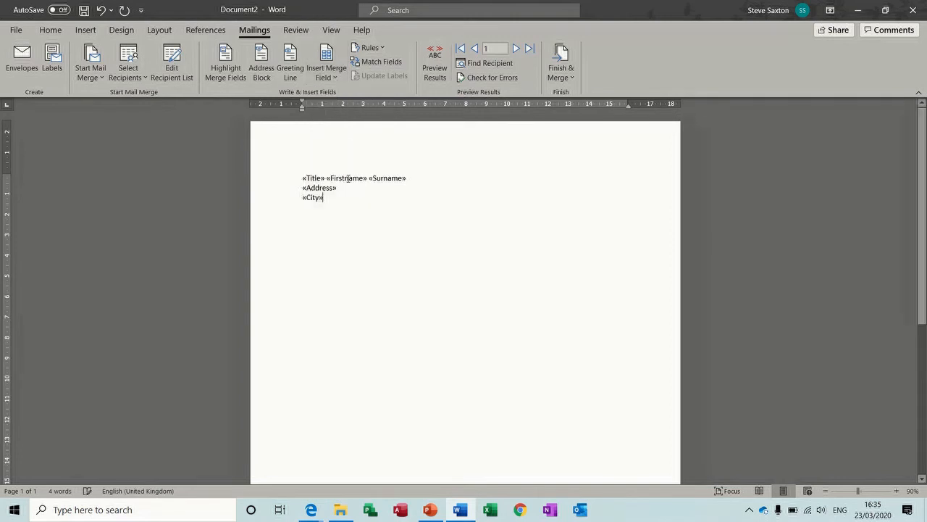
key("Return")
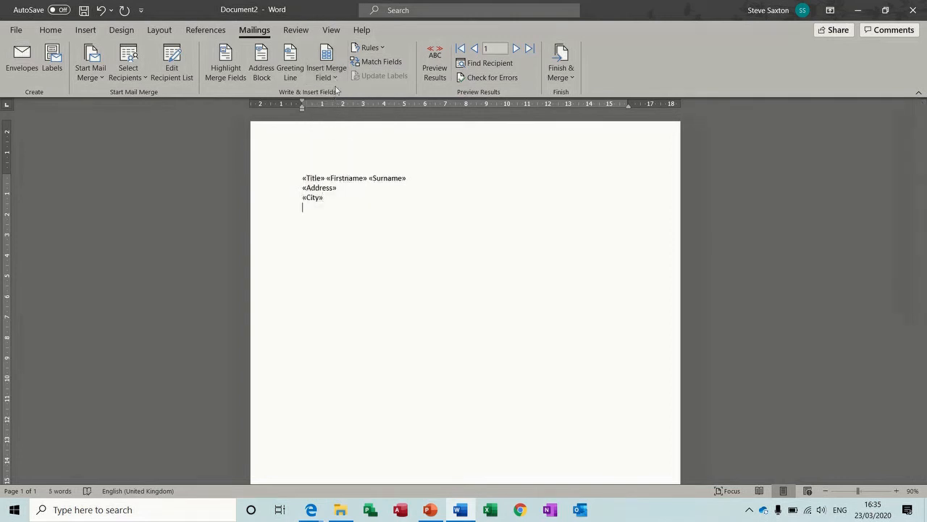
left_click(334, 79)
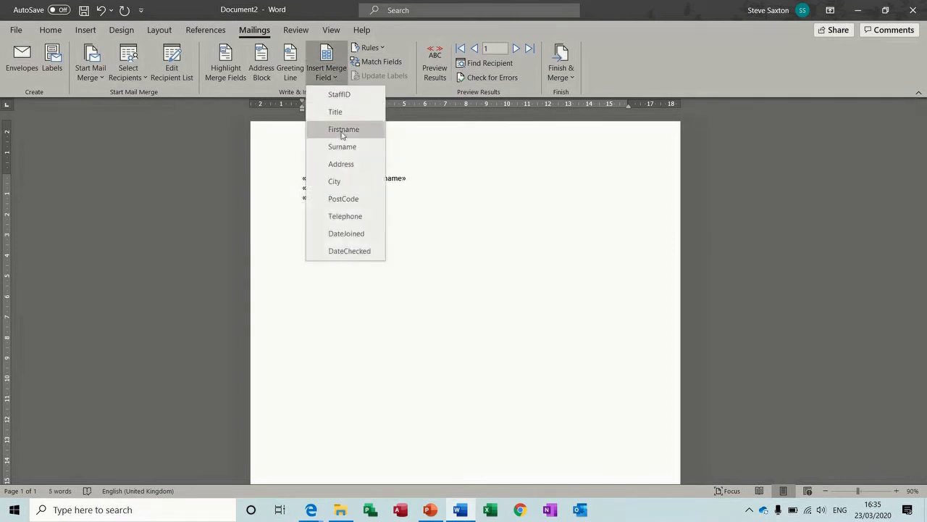
left_click(348, 200)
left_click(438, 67)
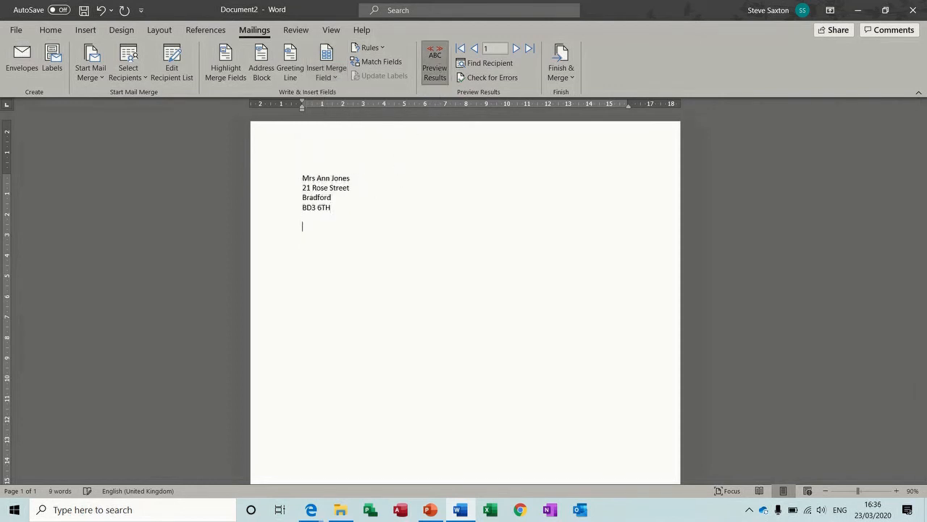
Step: Type 'Dear' followed by an If...Then...Else rule: Title equal to Mr gives Sir, otherwise Madam
type("Dear")
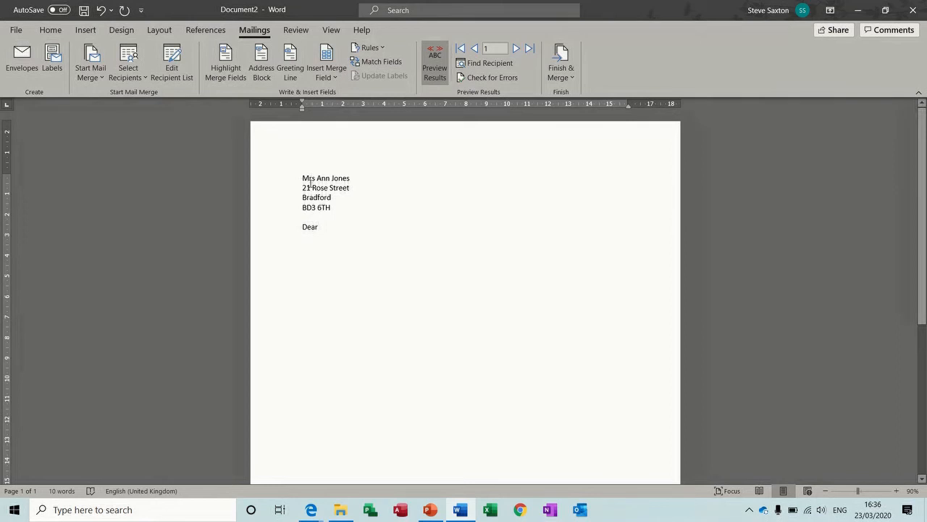
left_click(383, 48)
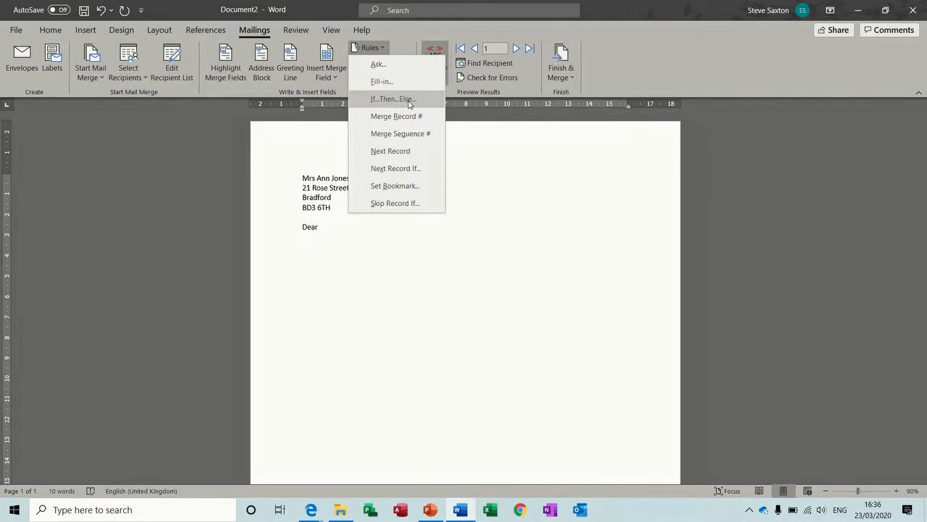
left_click(410, 105)
left_click(385, 205)
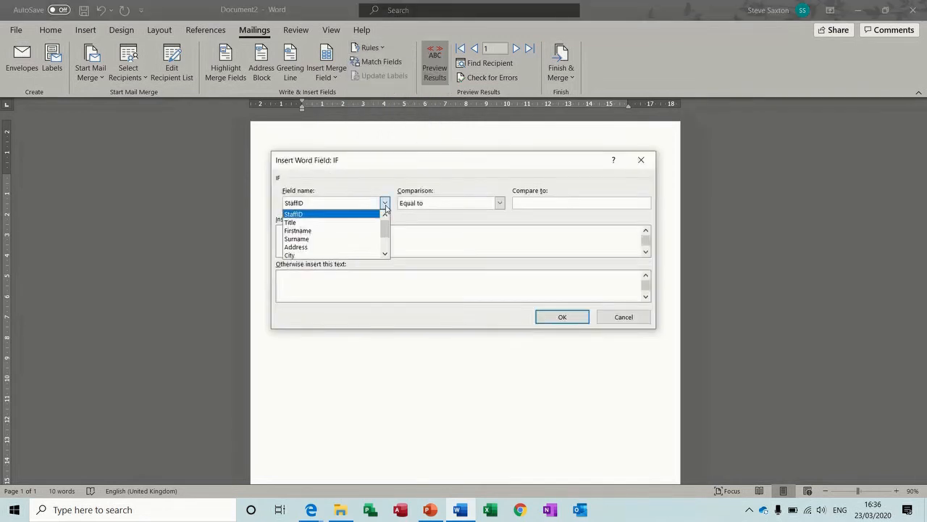
left_click(378, 222)
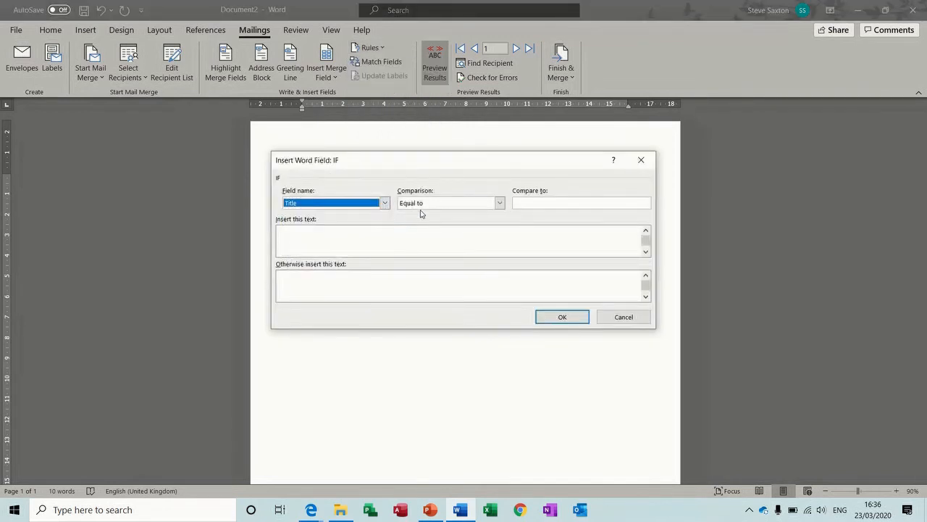
left_click(532, 205)
type("Mr")
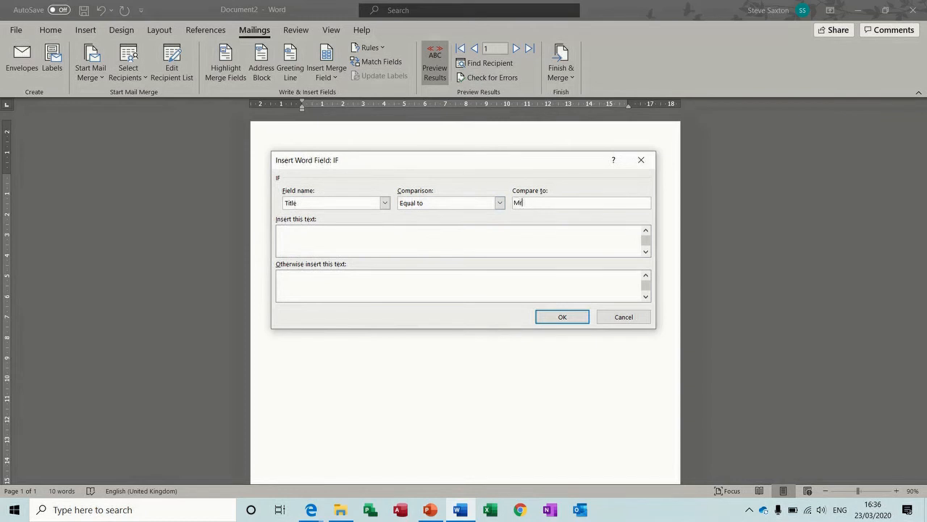
left_click(434, 232)
left_click(385, 279)
type("Madam")
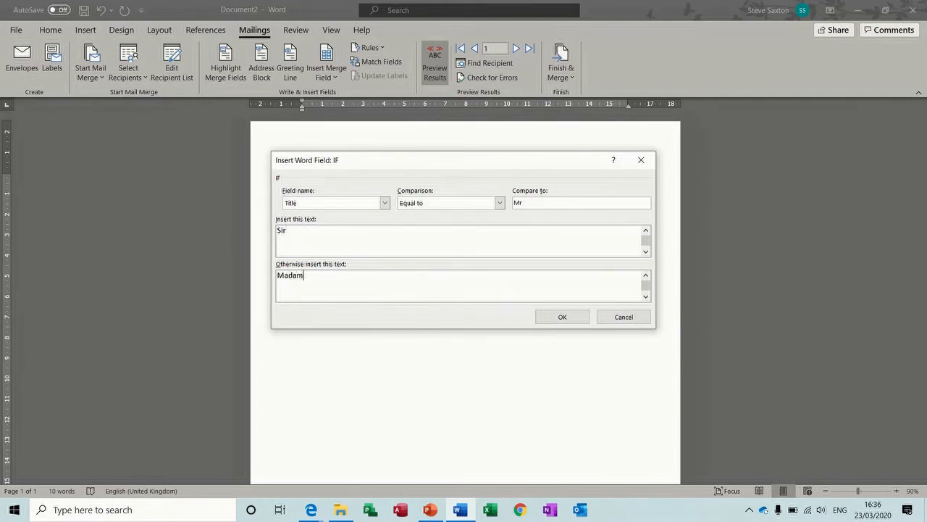
left_click(557, 318)
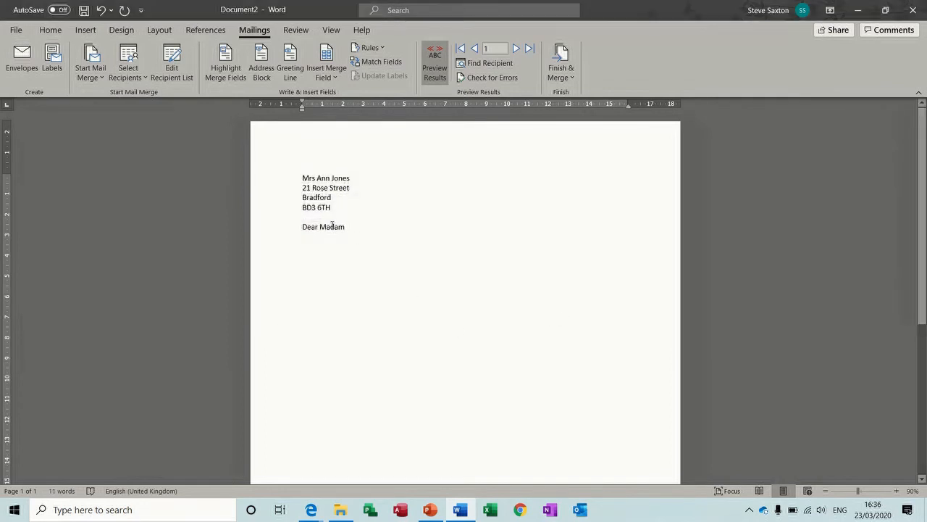
Step: Advance the preview to record 8 and start a new line below the greeting
left_click(516, 48)
left_click(517, 48)
left_click(516, 48)
left_click(516, 49)
left_click(517, 48)
left_click(516, 49)
left_click(517, 48)
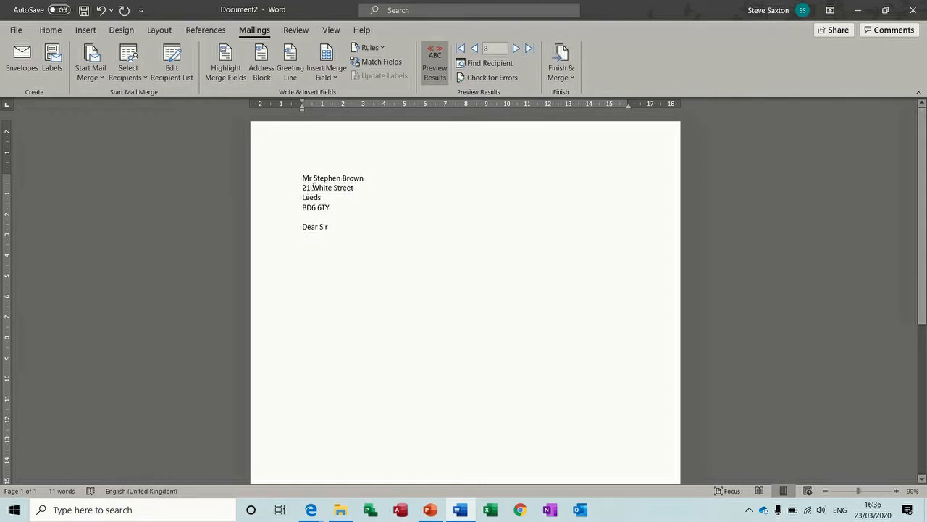
key("Return")
Step: Add a Skip Record If rule skipping recipients whose City equals Leeds
left_click_drag(303, 197, 321, 198)
left_click(383, 49)
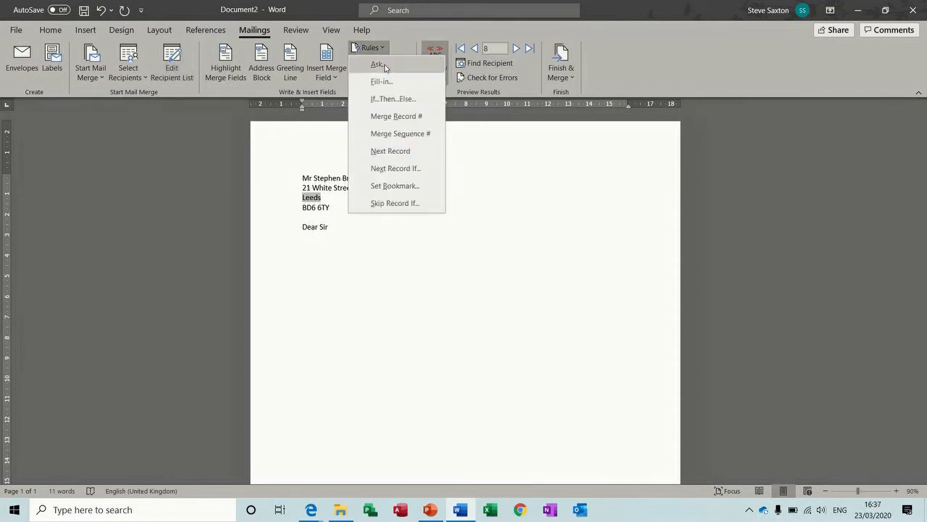
left_click(402, 206)
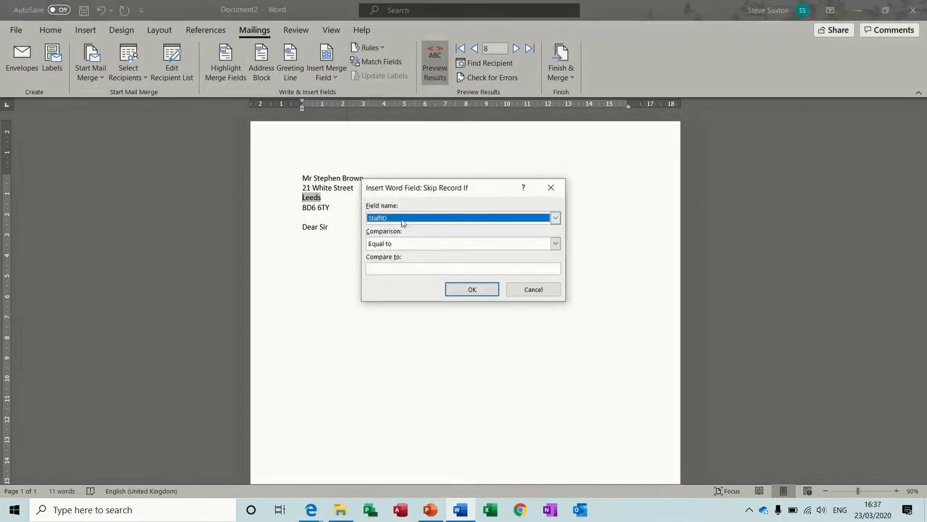
left_click(404, 219)
left_click(397, 269)
left_click(408, 268)
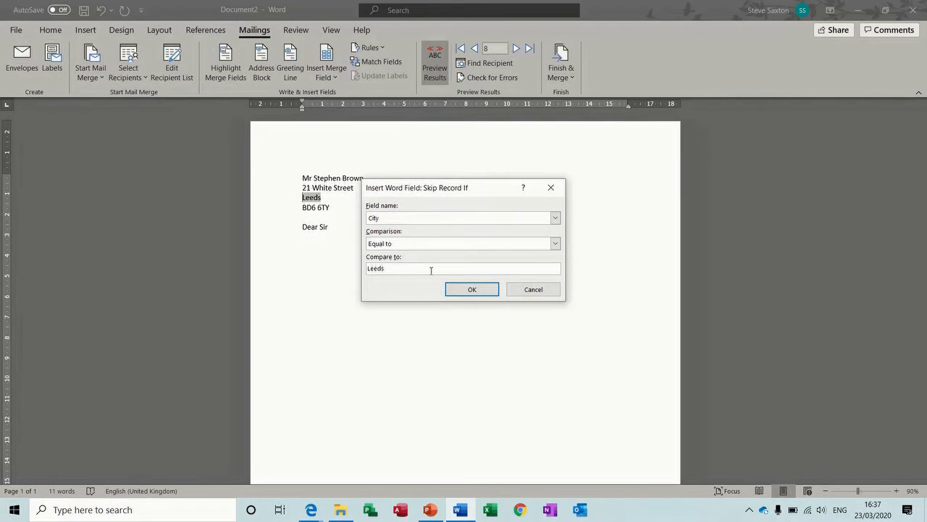
left_click(472, 289)
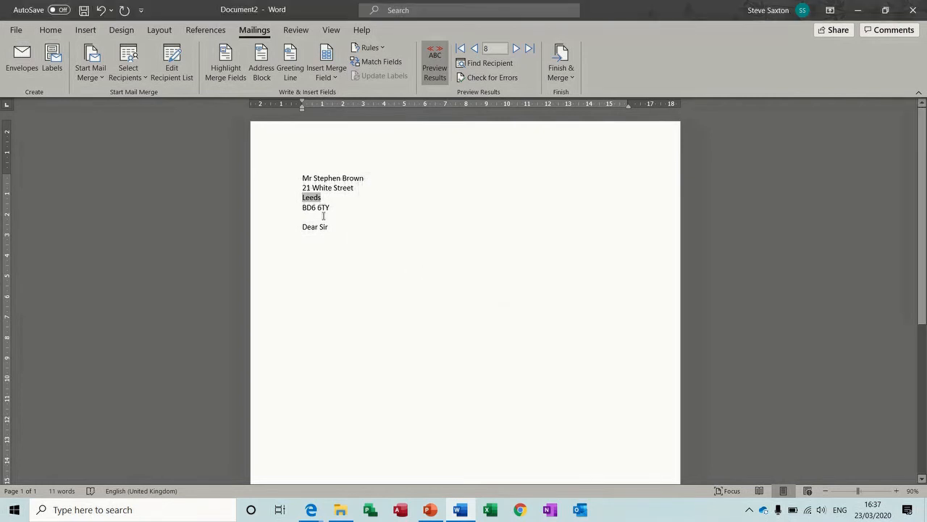
left_click_drag(288, 180, 296, 234)
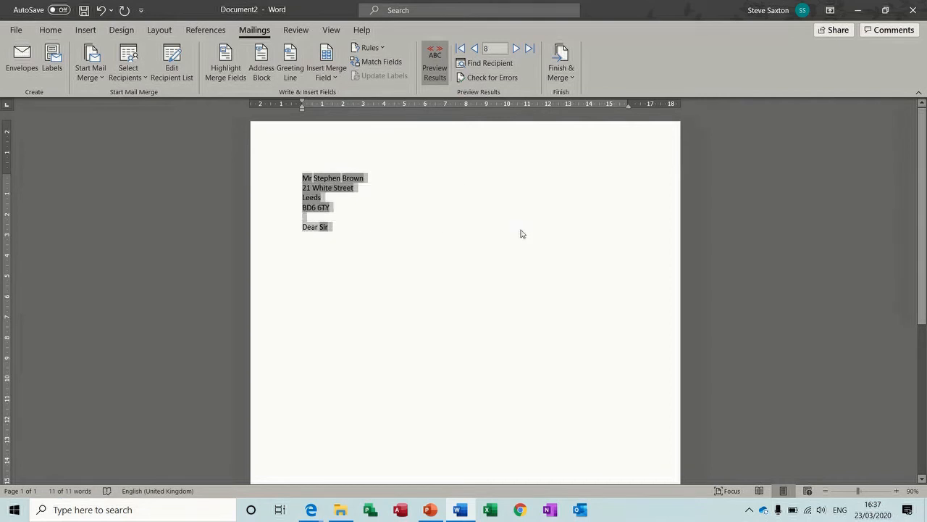
key("alt")
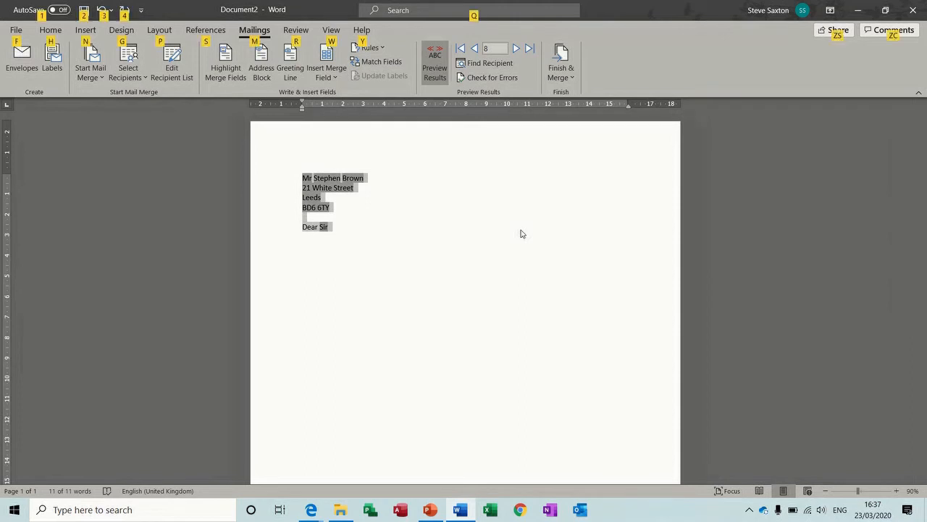
key("alt+F9")
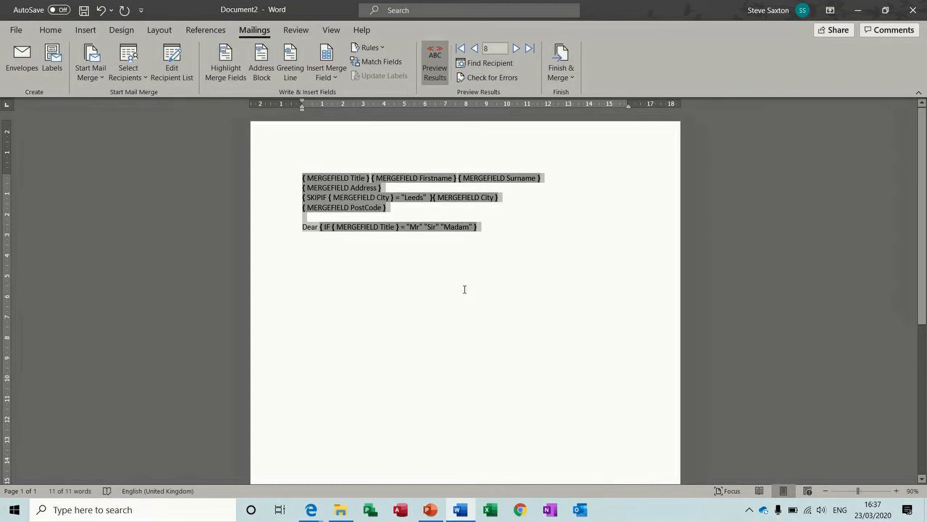
key("alt+F9")
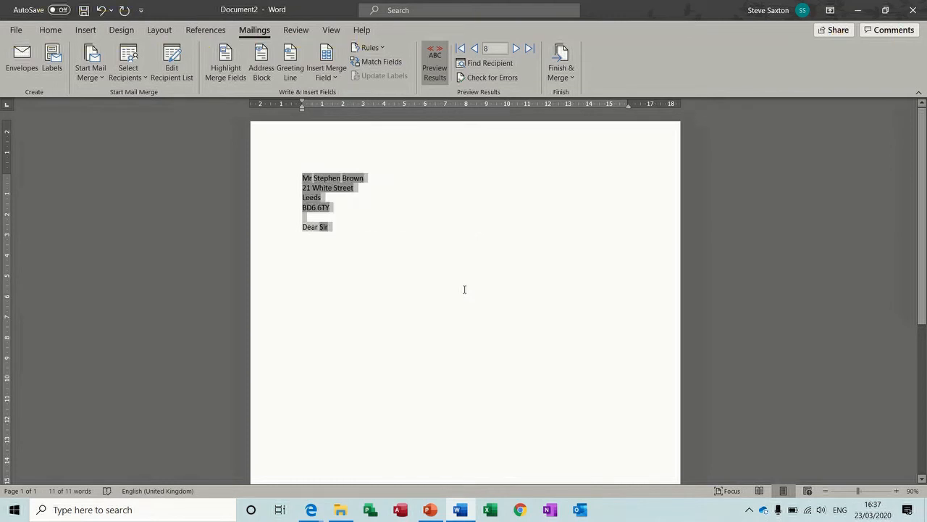
left_click(360, 250)
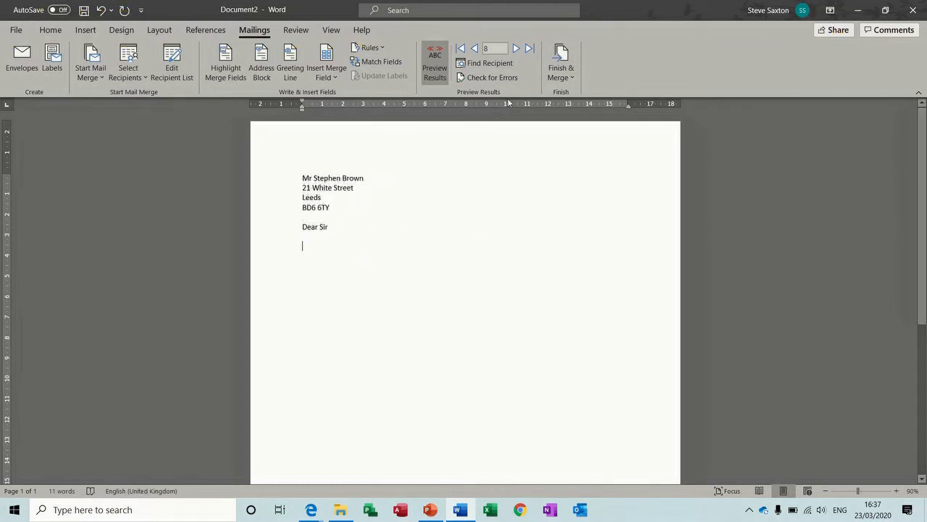
left_click(564, 55)
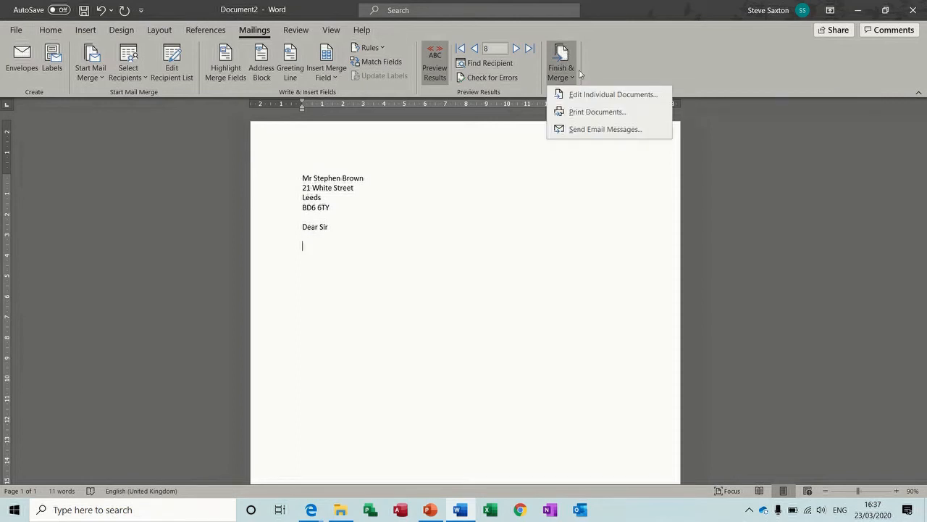
left_click(590, 97)
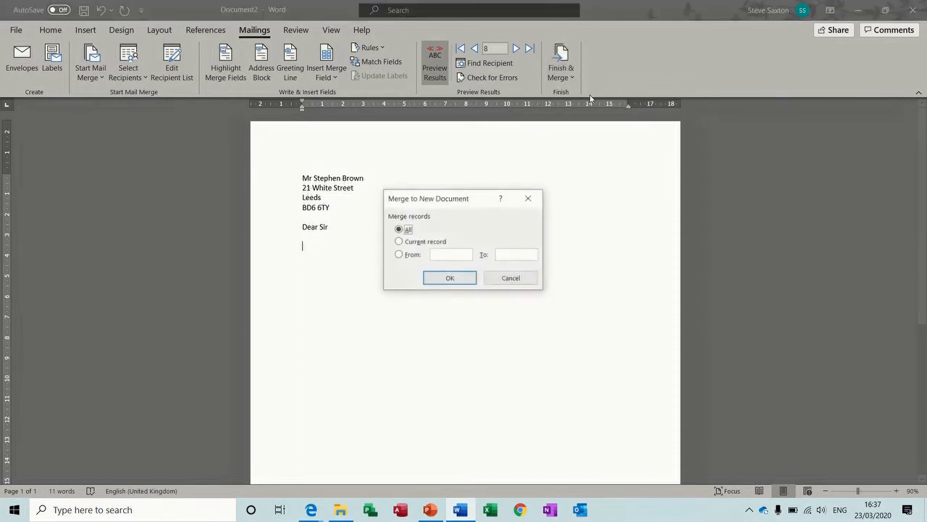
left_click(449, 278)
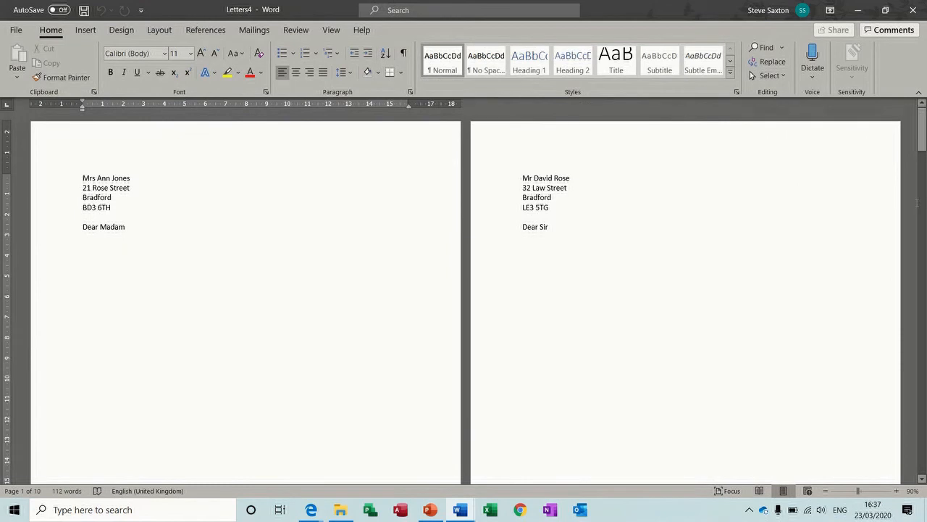
scroll(923, 480, "down", 5)
scroll(923, 480, "down", 10)
scroll(923, 480, "down", 10)
scroll(923, 481, "down", 10)
scroll(923, 480, "down", 10)
scroll(923, 480, "down", 10)
scroll(923, 480, "down", 10)
scroll(922, 480, "down", 10)
scroll(922, 481, "down", 5)
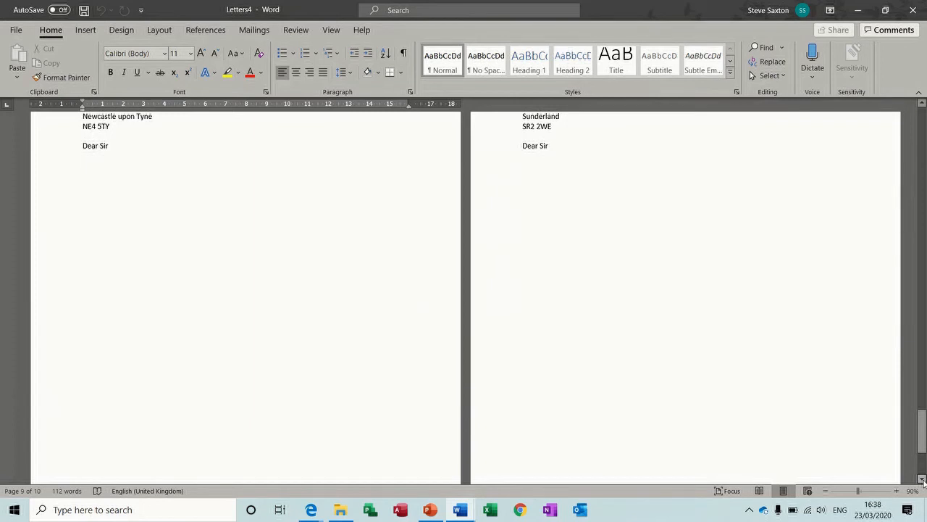
left_click(913, 11)
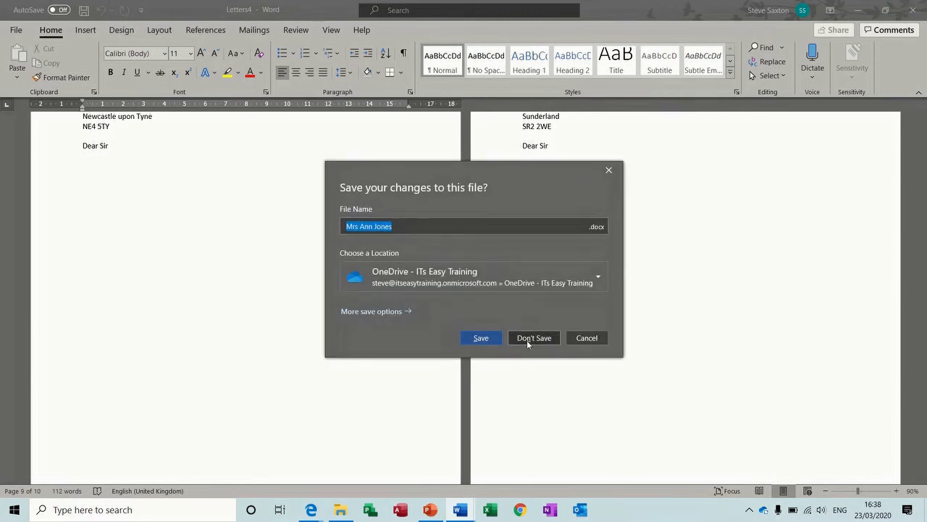
left_click(528, 339)
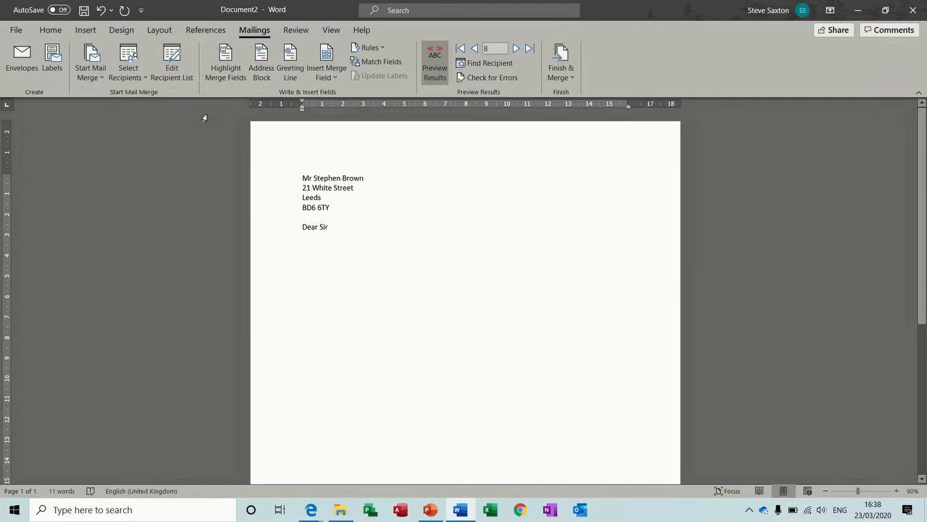
Step: Set up an advanced City 'Equal to' filter, then cancel it and close the recipient list
left_click(173, 59)
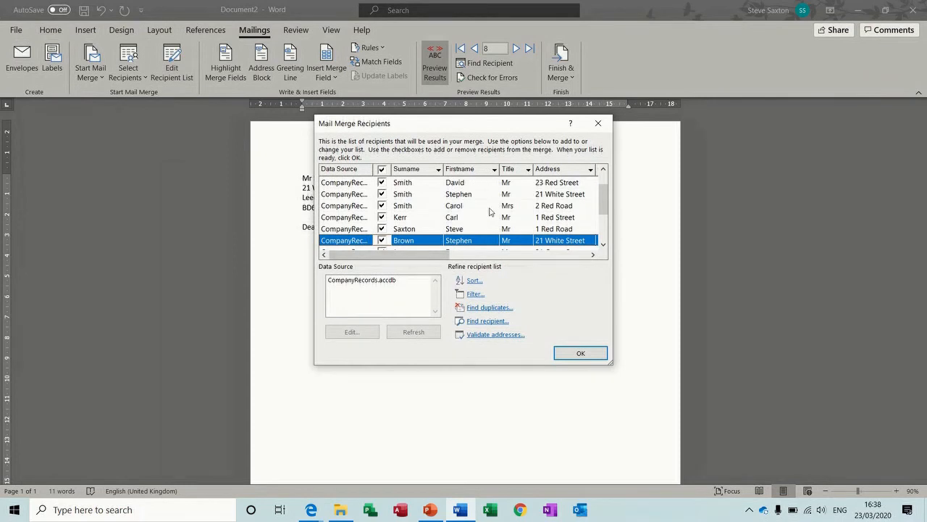
left_click(592, 254)
left_click(593, 254)
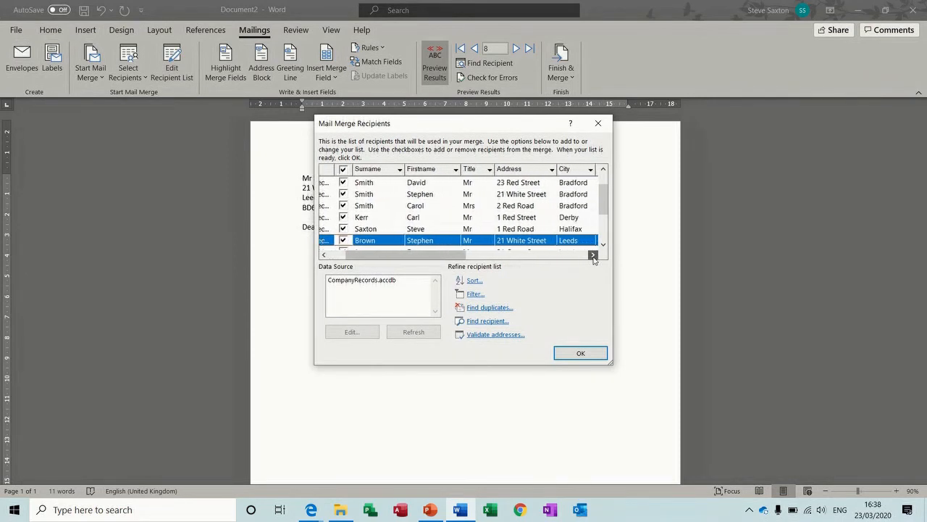
left_click(588, 171)
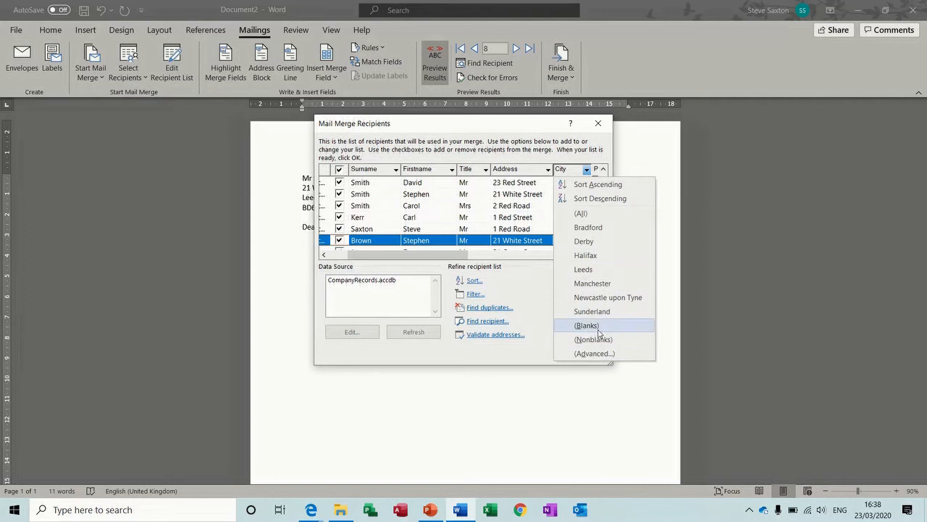
left_click(592, 355)
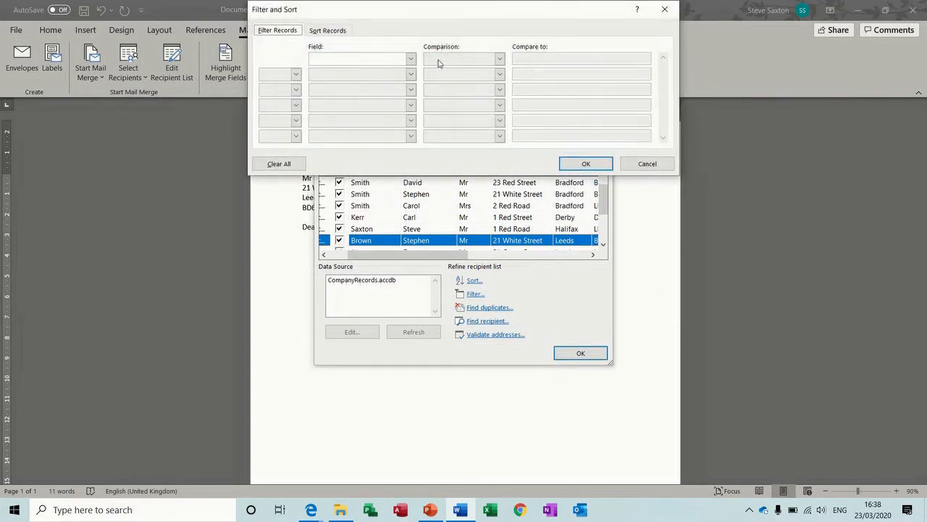
left_click(410, 59)
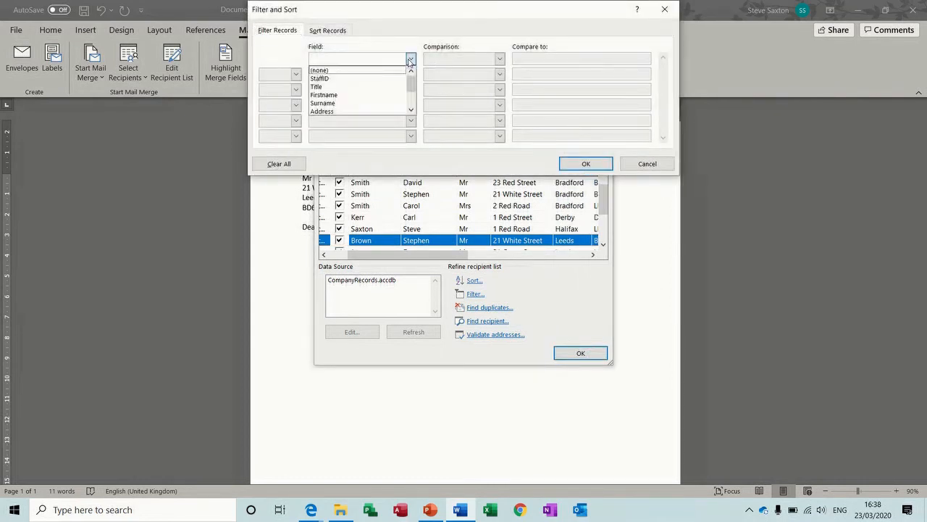
left_click(411, 109)
left_click(411, 109)
left_click(392, 104)
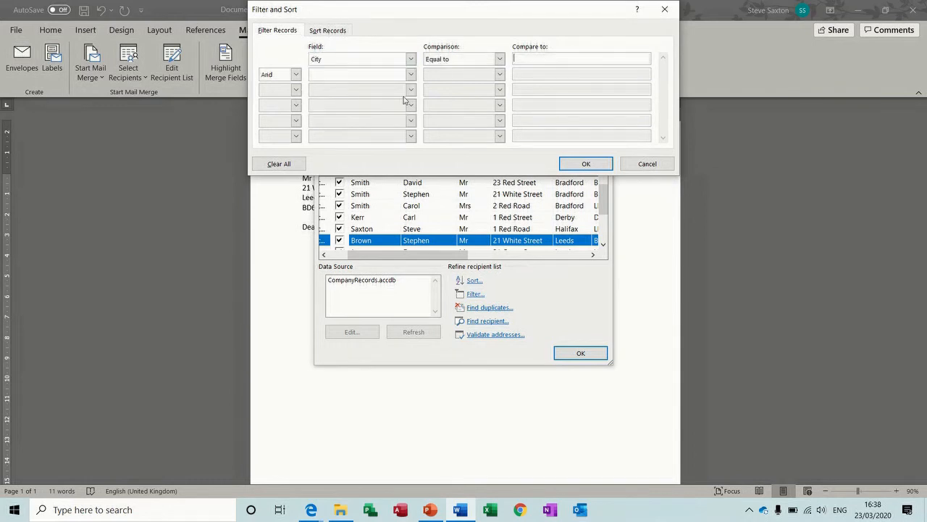
left_click(499, 58)
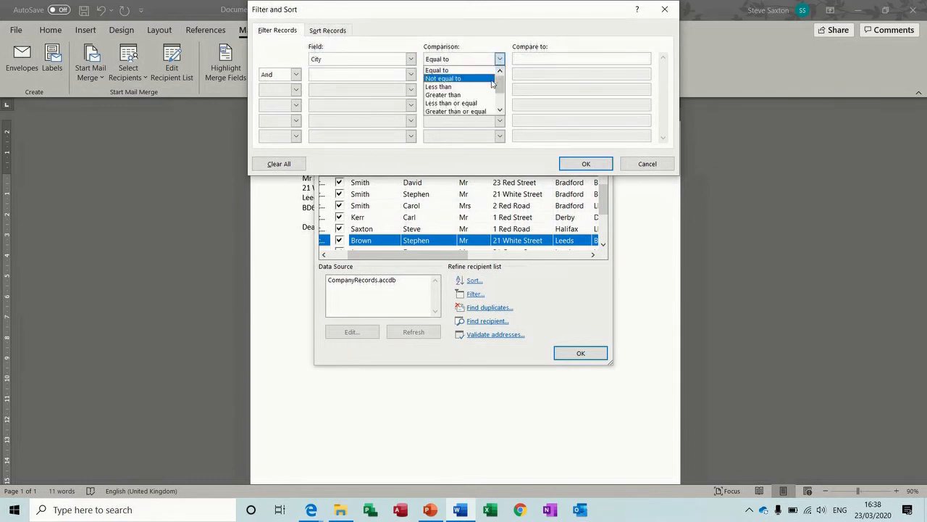
left_click(641, 165)
left_click(640, 164)
left_click(580, 353)
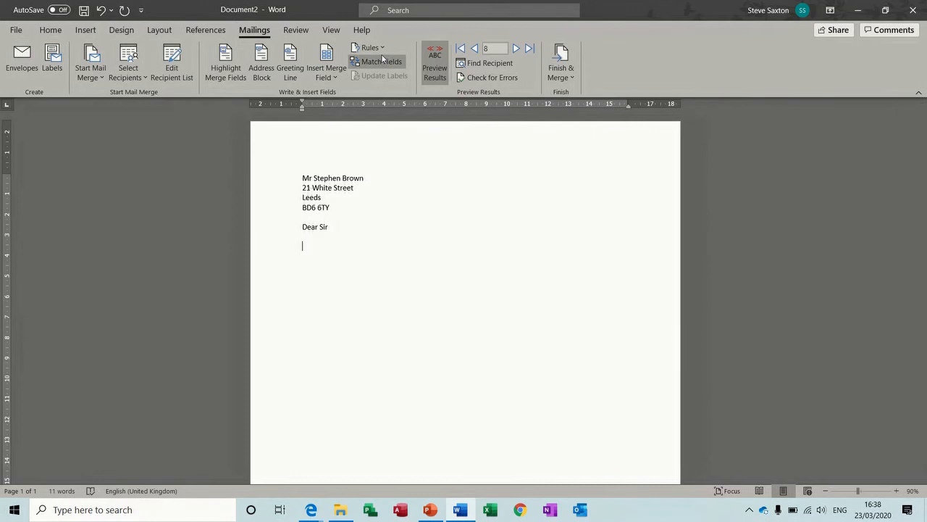
Step: Add two blank lines below 'Dear Sir' and start a Fill-in field from Rules
left_click(374, 49)
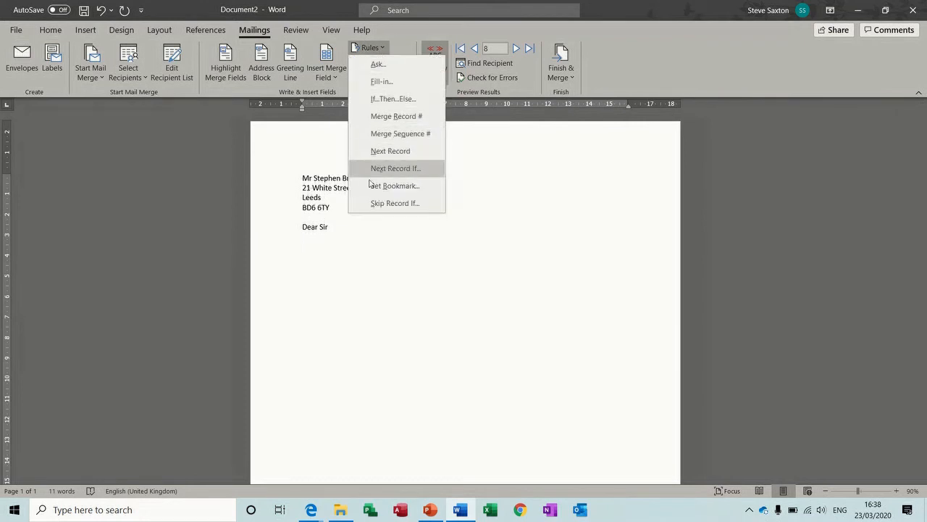
left_click(338, 229)
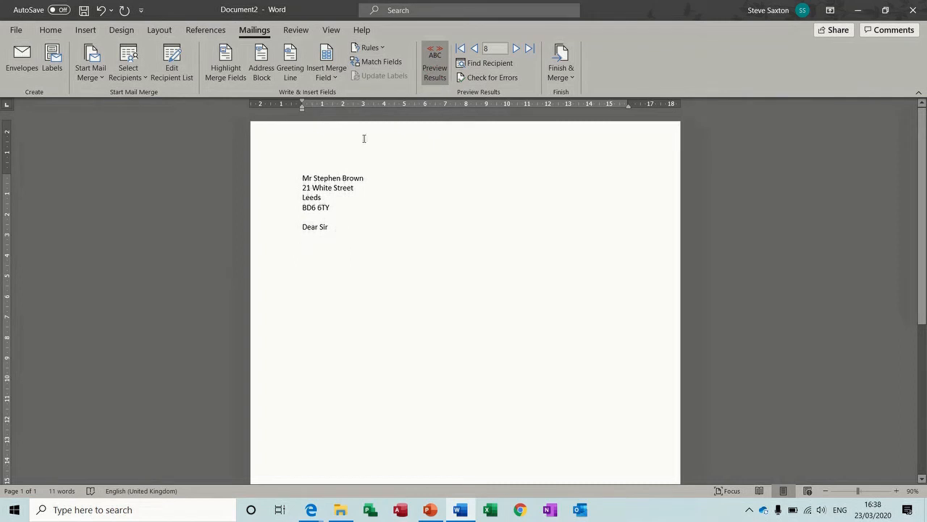
left_click(371, 48)
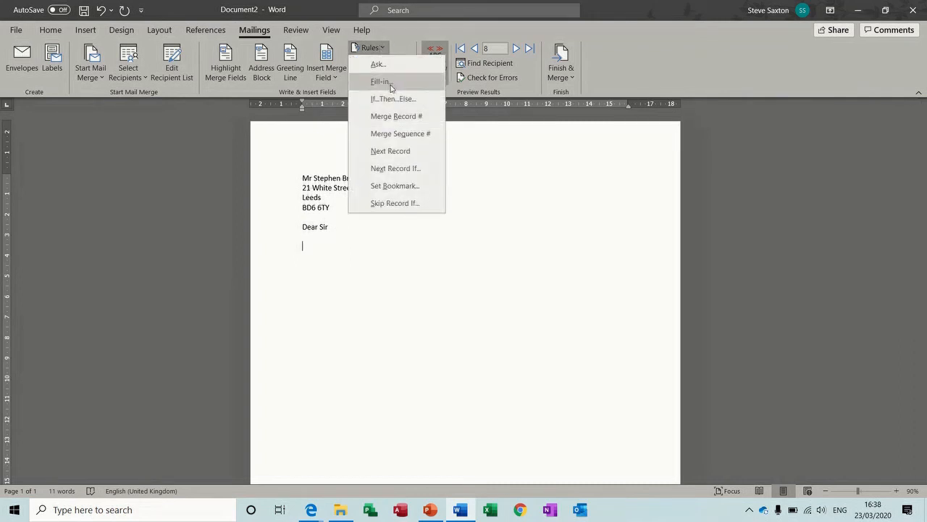
left_click(344, 258)
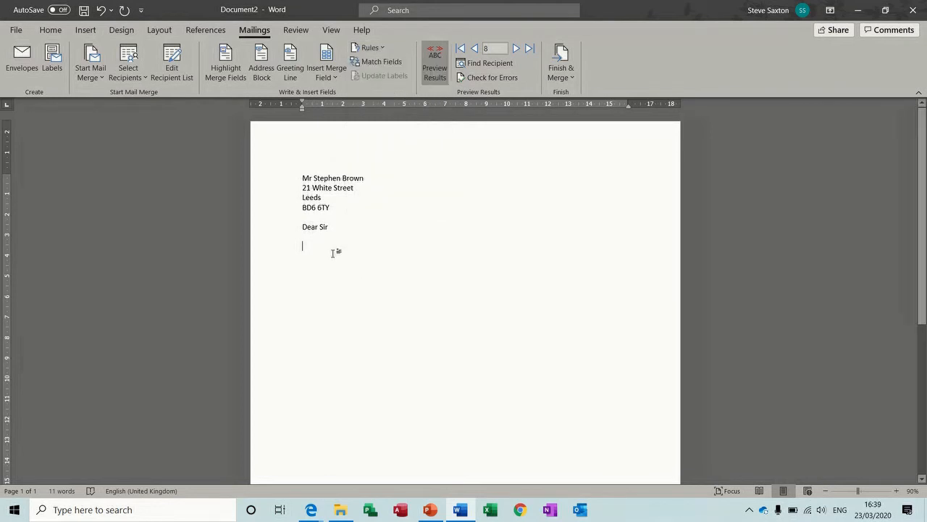
key("Return")
key("Return")
key("Return")
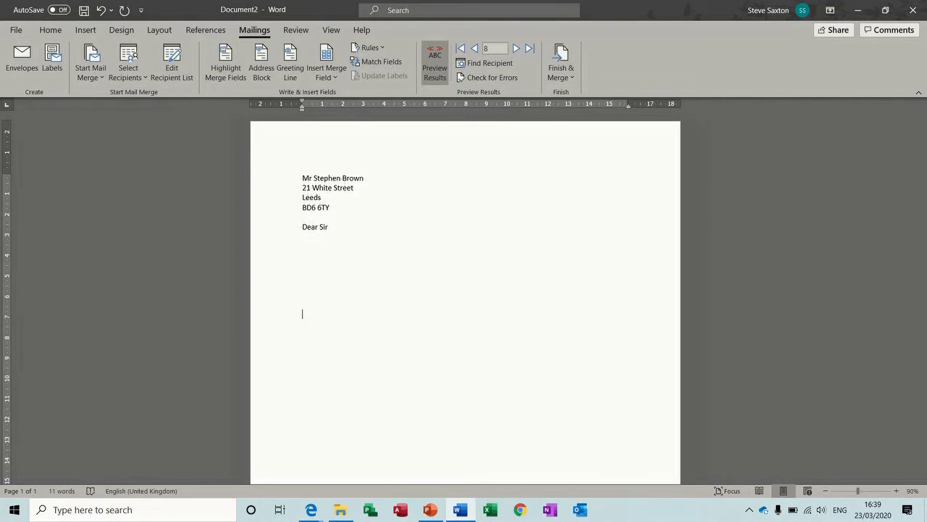
key("Return")
key("Return")
key("Return")
key("Return")
key("Return")
key("Return")
key("Return")
key("Return")
key("Return")
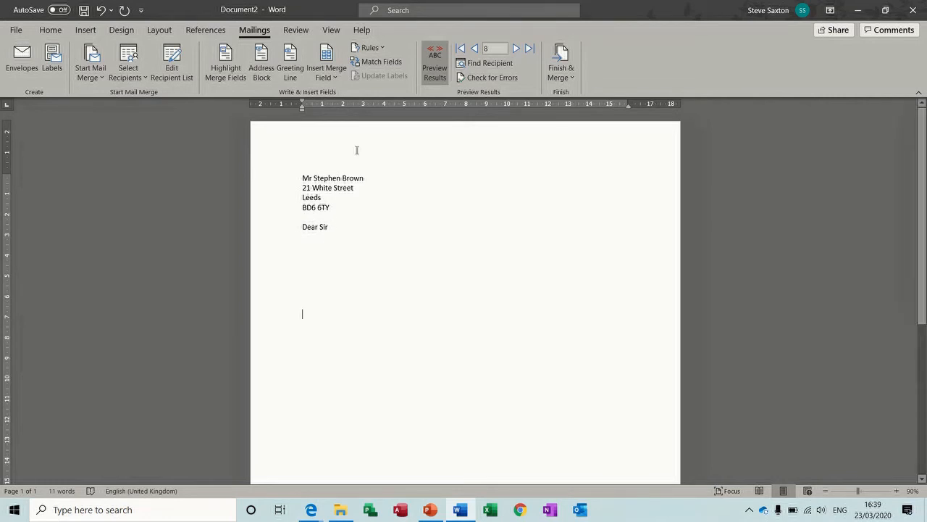
left_click(383, 49)
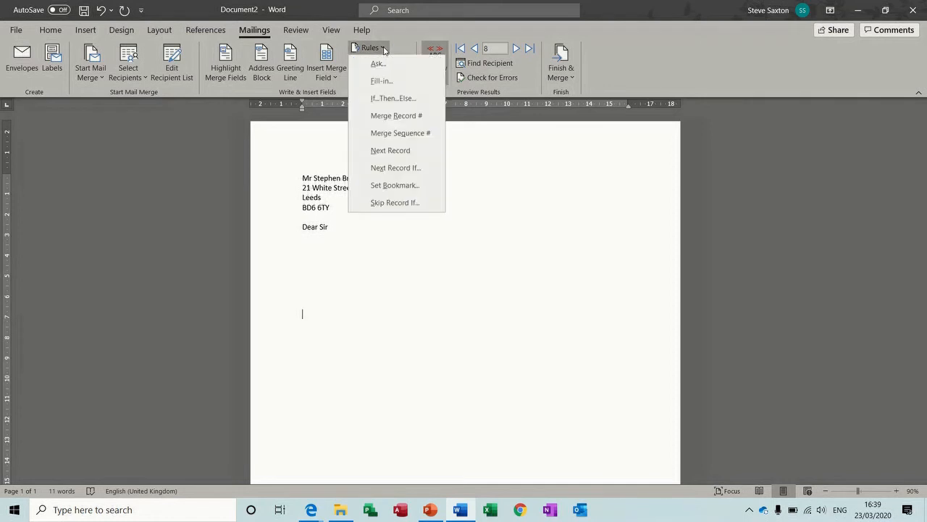
left_click(379, 81)
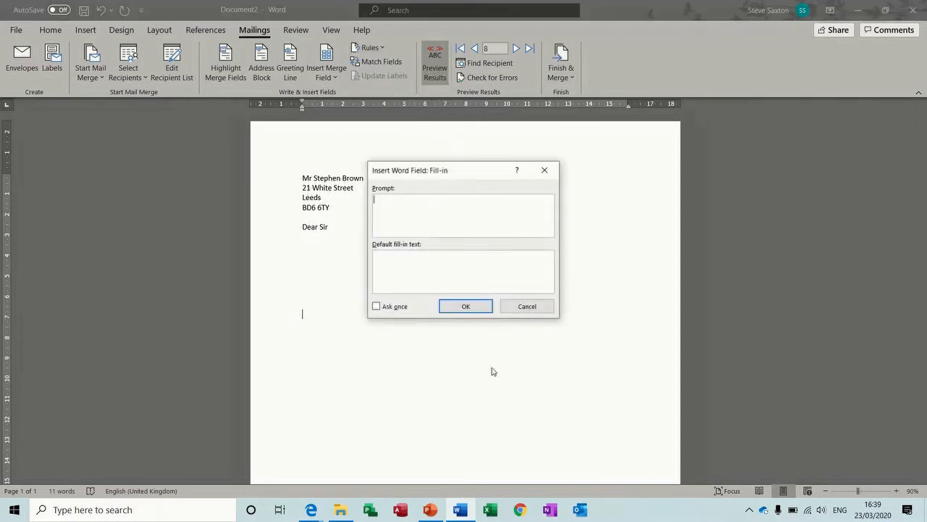
Step: Insert a Fill-in field prompting 'Enter appointment', asked once, defaulting to Account Manager
type("Enter appointment")
left_click(490, 269)
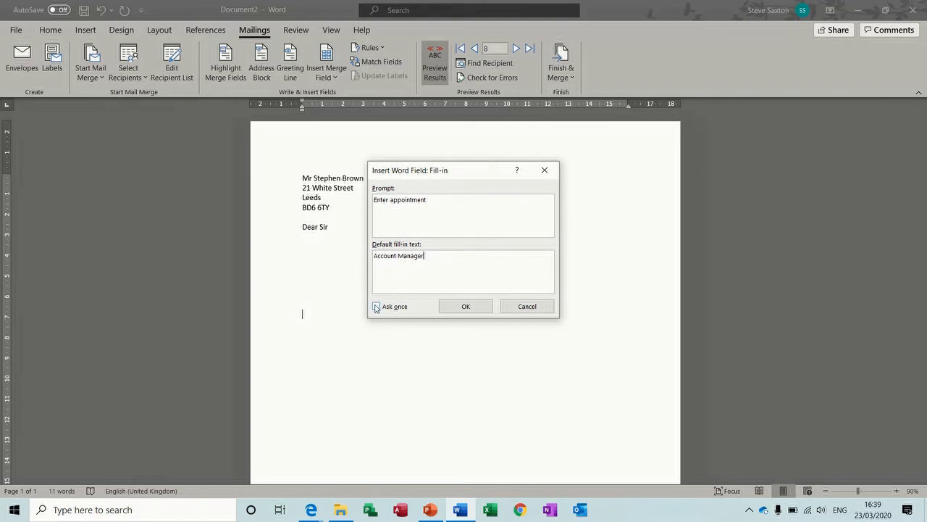
left_click(376, 308)
left_click(376, 307)
left_click(466, 306)
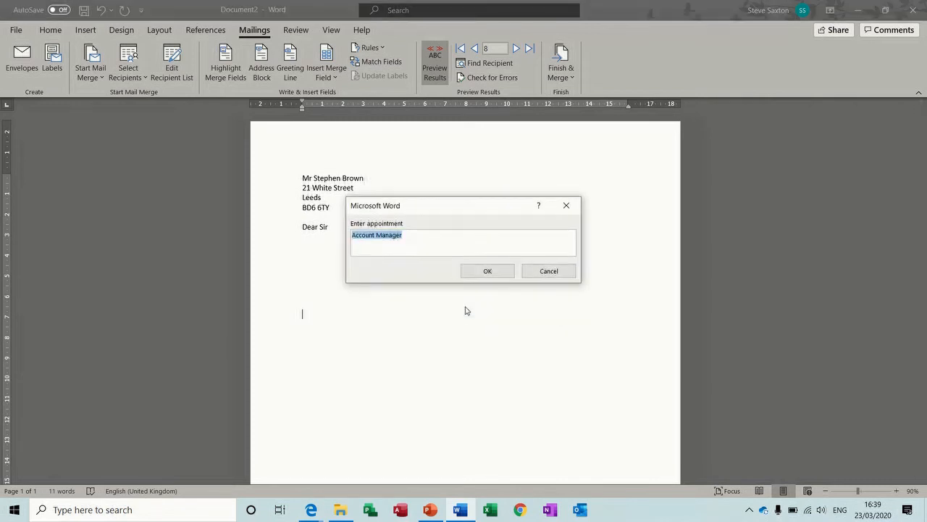
left_click(485, 270)
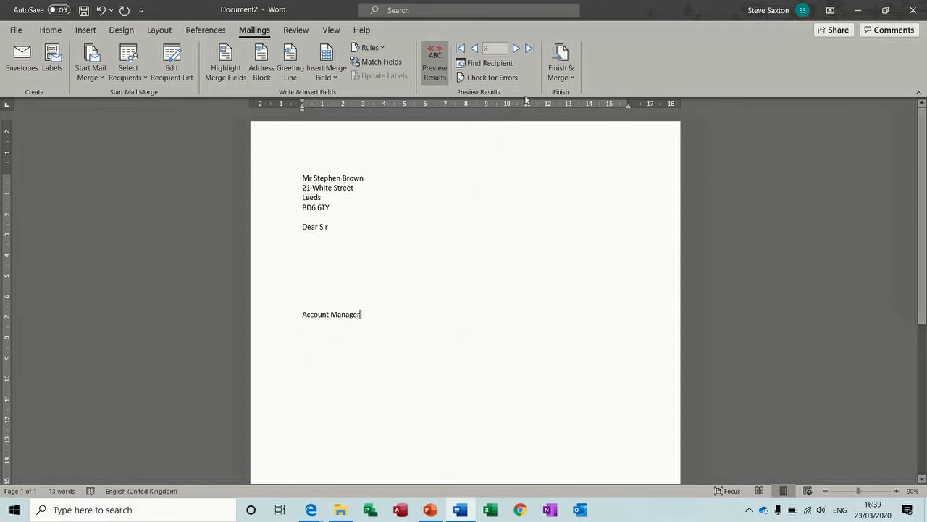
Step: Merge all records into new individual letters, adding the sender's name after Account Manager
left_click(563, 58)
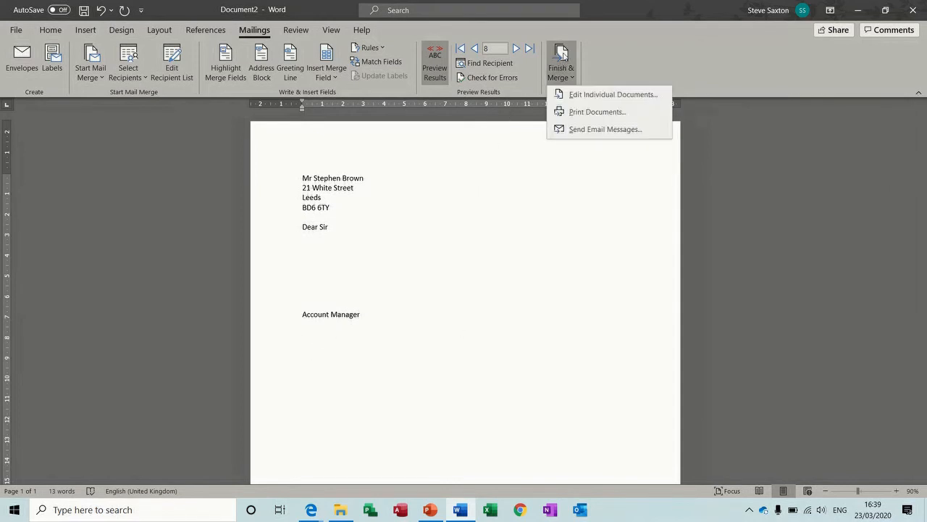
left_click(593, 93)
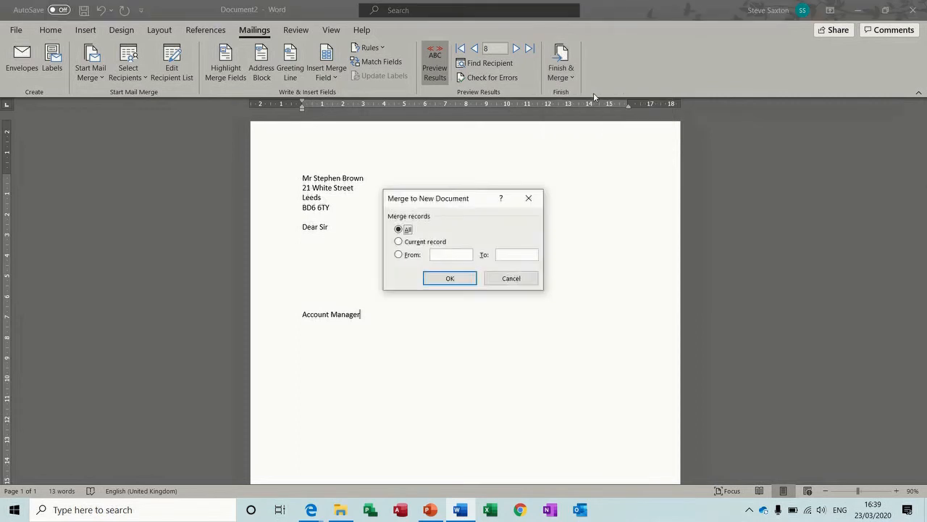
left_click(452, 279)
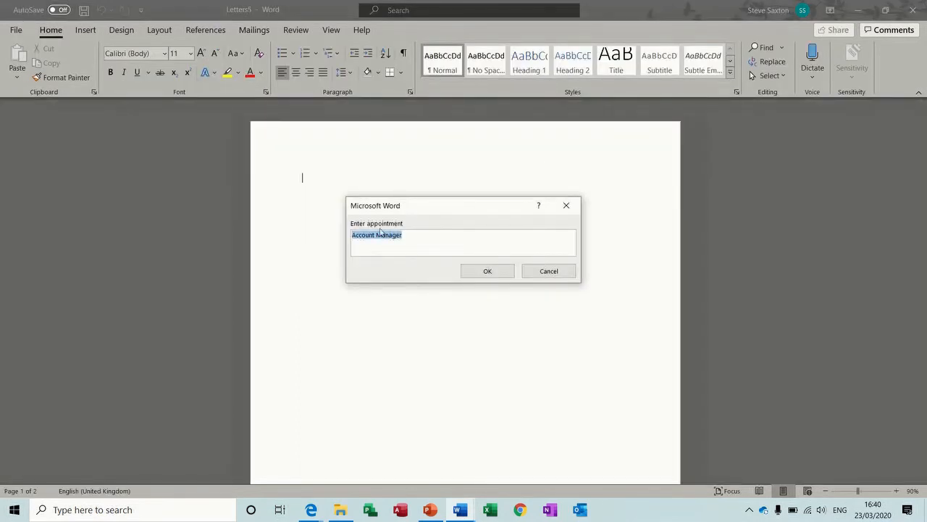
left_click(416, 236)
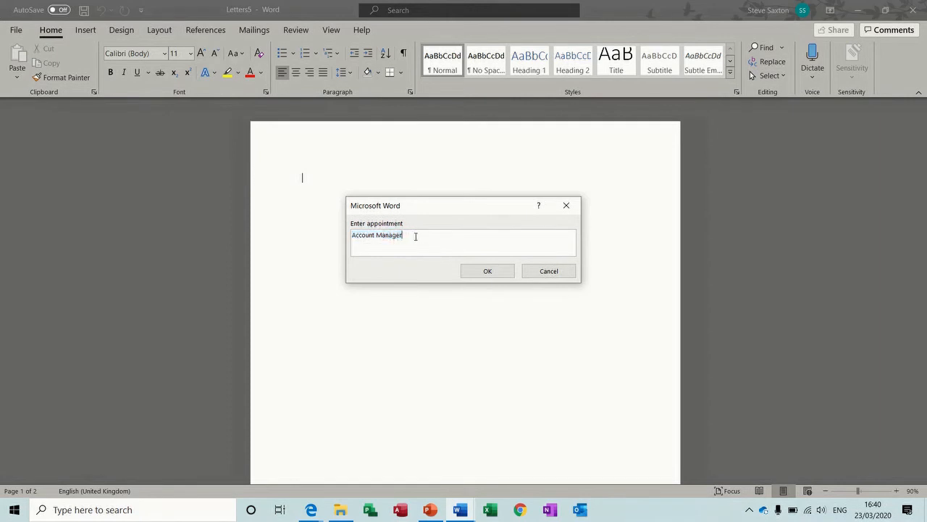
type("S Saxton")
left_click(474, 273)
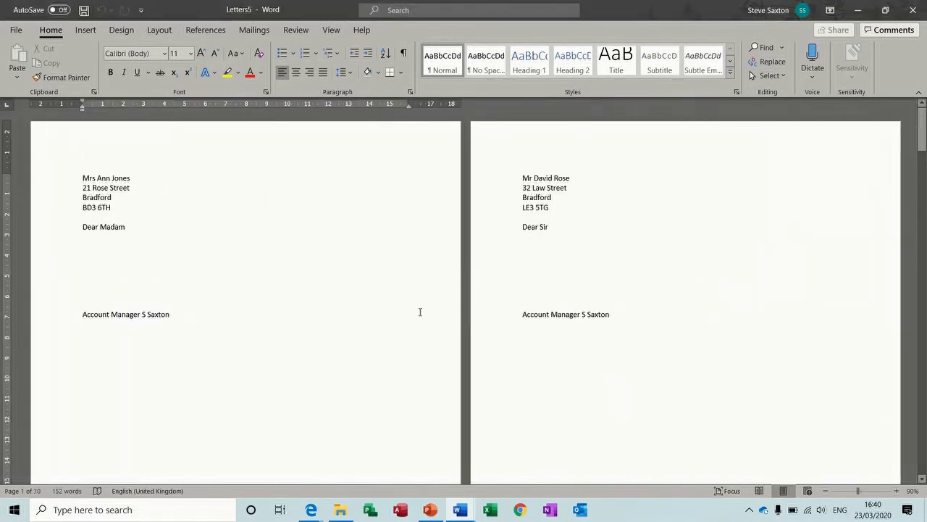
Step: Zoom out to review the merged letters, then close them without saving
left_click(825, 491)
left_click(826, 491)
left_click(826, 491)
left_click(826, 491)
left_click(826, 491)
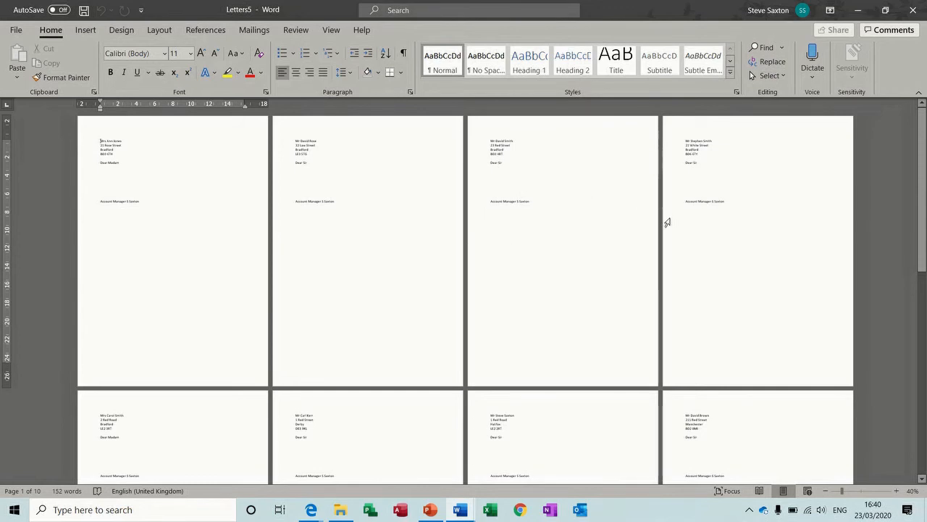
key("ctrl+w")
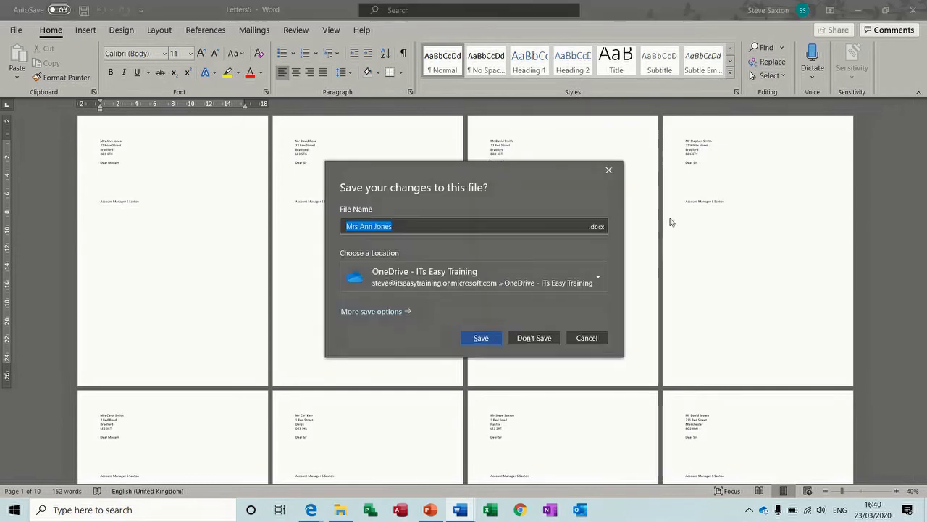
left_click(533, 338)
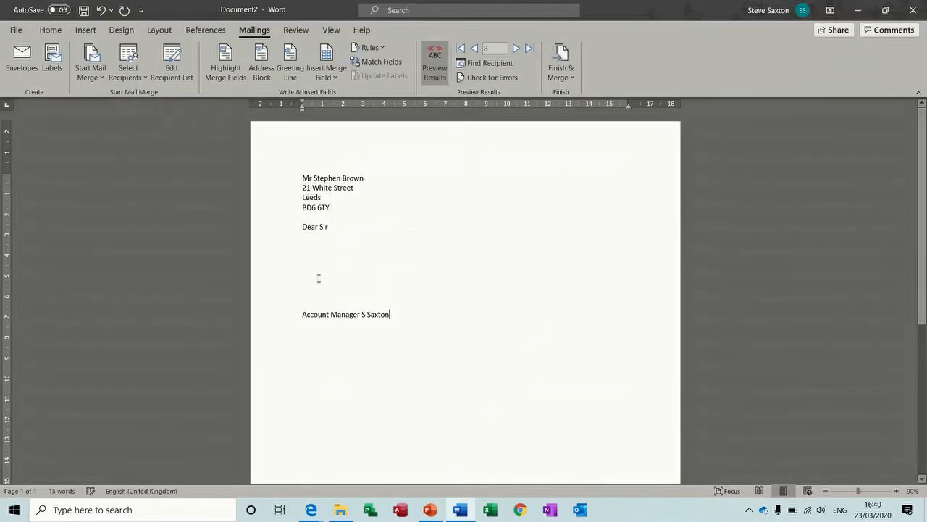
Step: Delete the lines from 'Dear Sir' through the appointment line, leaving the address block
left_click(310, 249)
left_click_drag(280, 230, 289, 328)
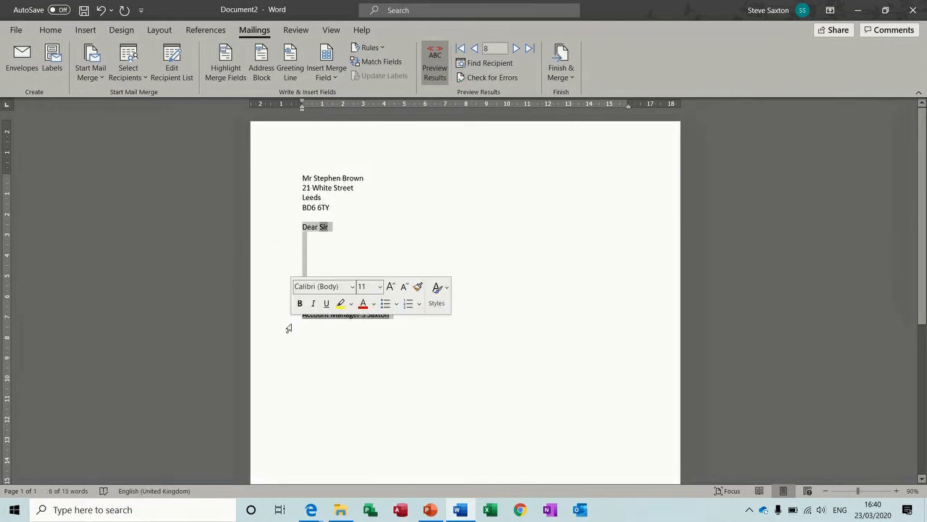
key("Delete")
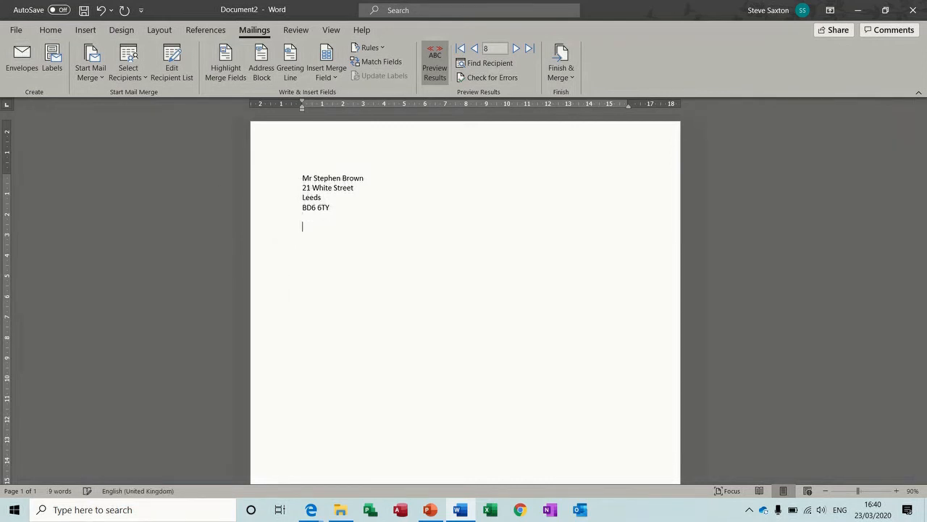
left_click(90, 71)
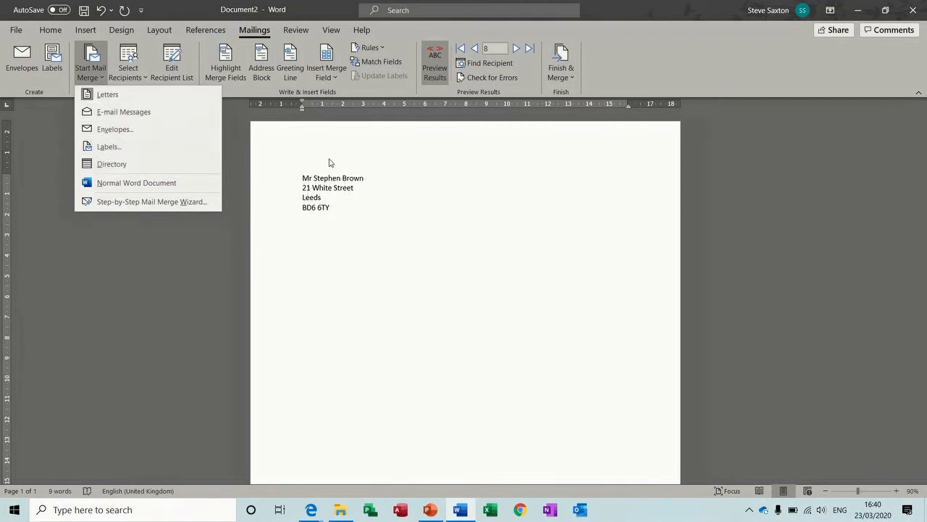
left_click(120, 166)
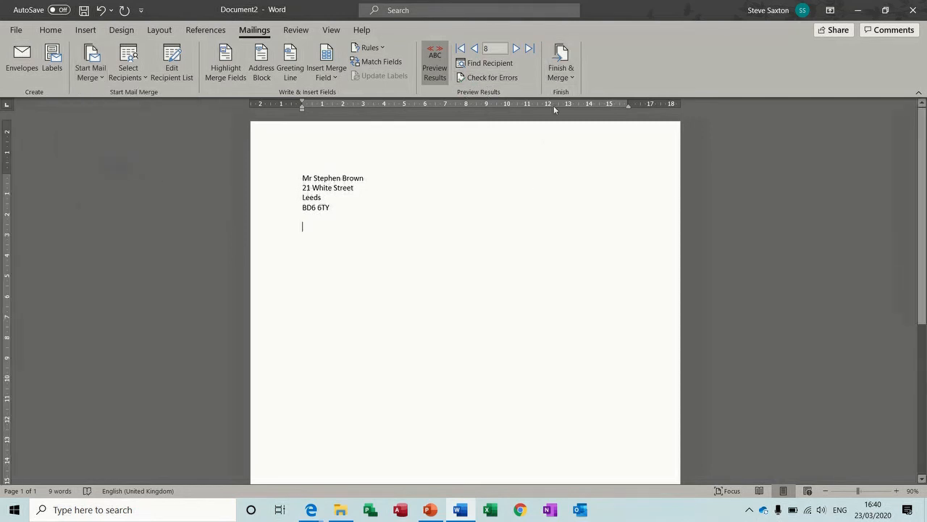
Step: Merge every record into a new directory document and scroll through the result
left_click(563, 58)
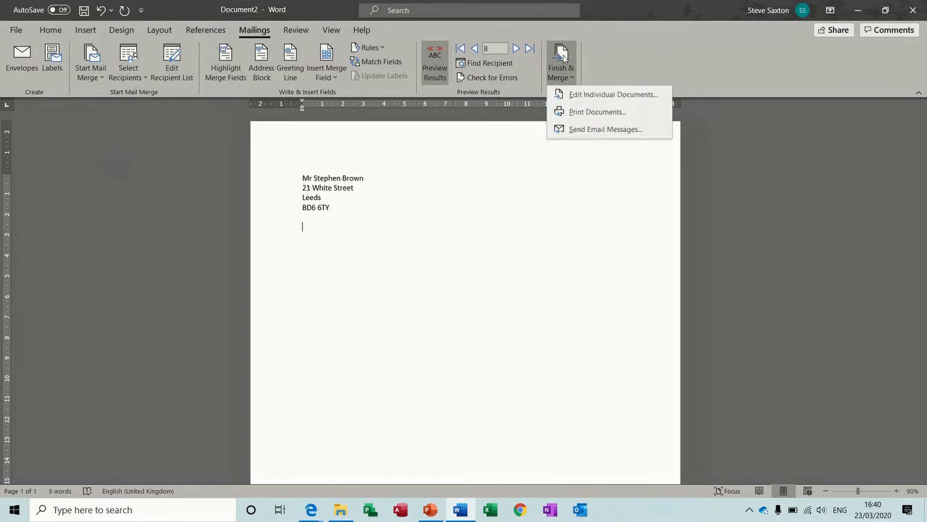
left_click(577, 95)
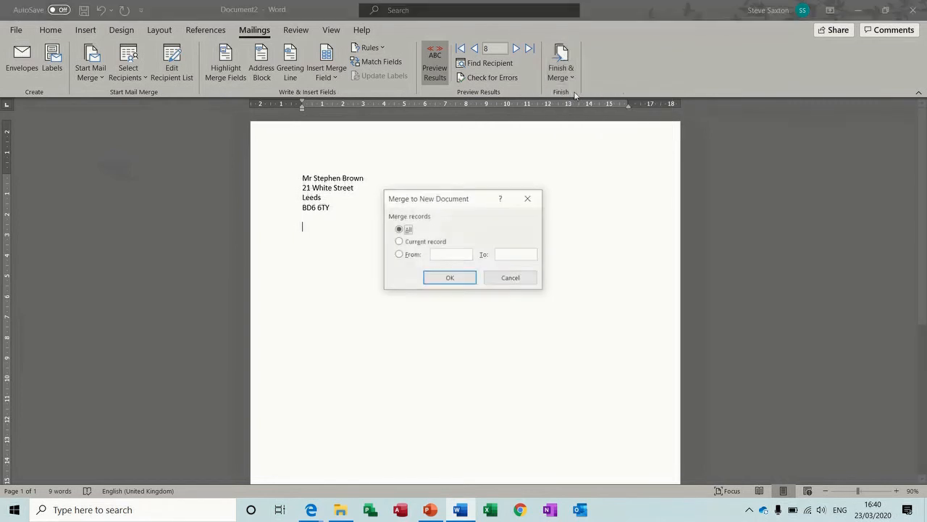
left_click(450, 278)
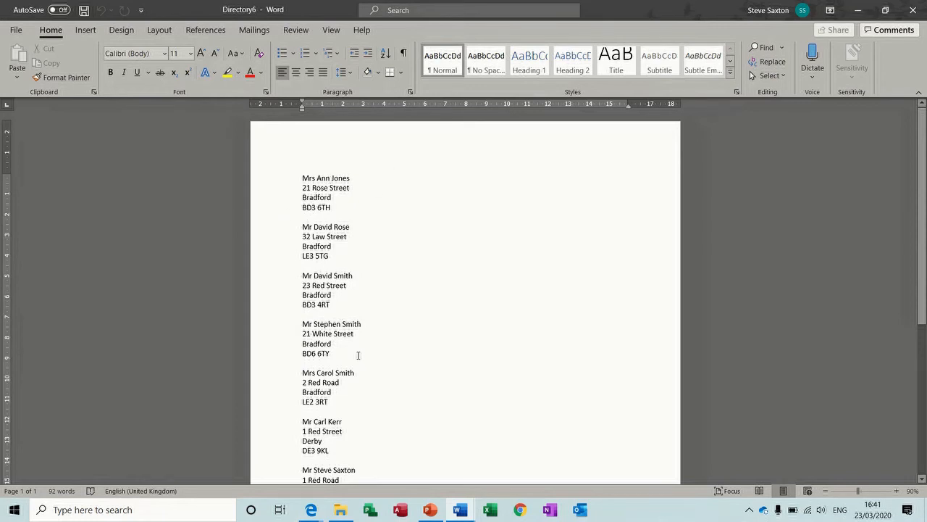
mouse_move(923, 122)
left_mouse_down()
mouse_move(925, 239)
mouse_move(924, 121)
left_mouse_up()
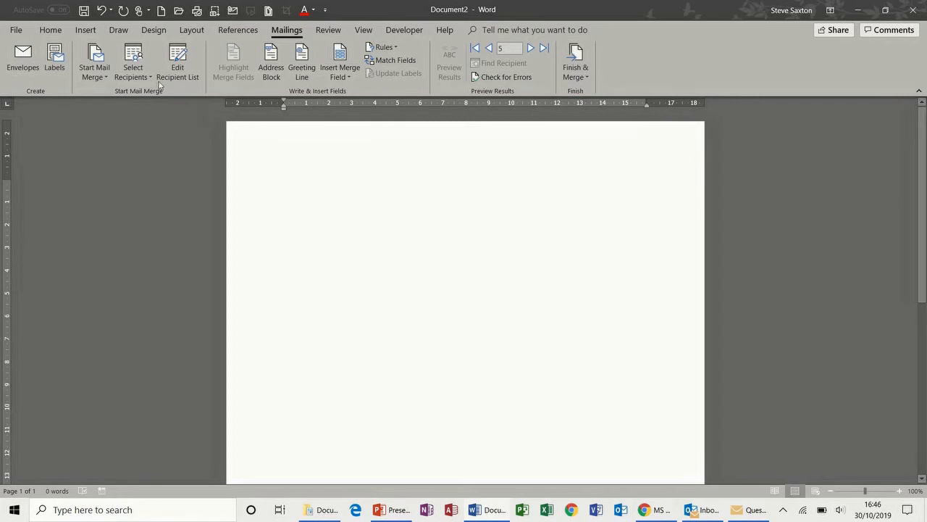
Step: Start a Letters mail merge using the existing CompanyRecords recipient list
left_click(104, 69)
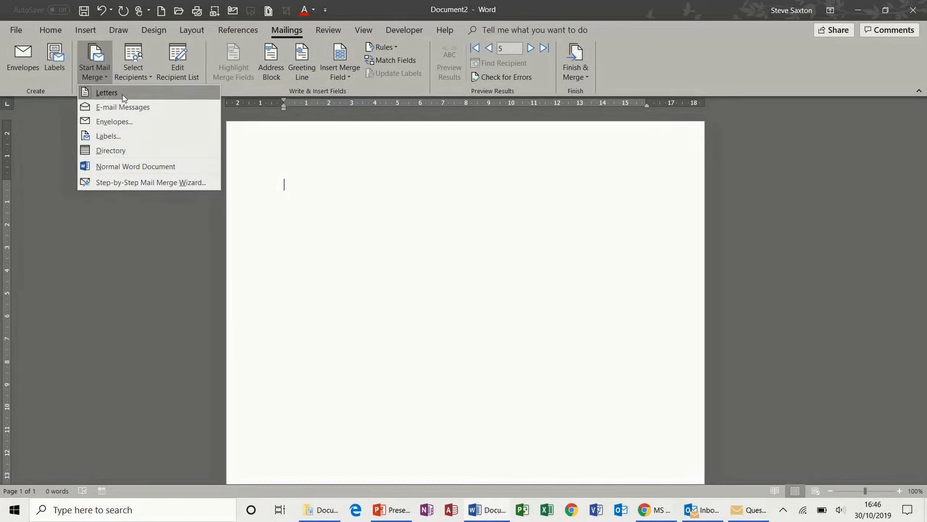
left_click(134, 74)
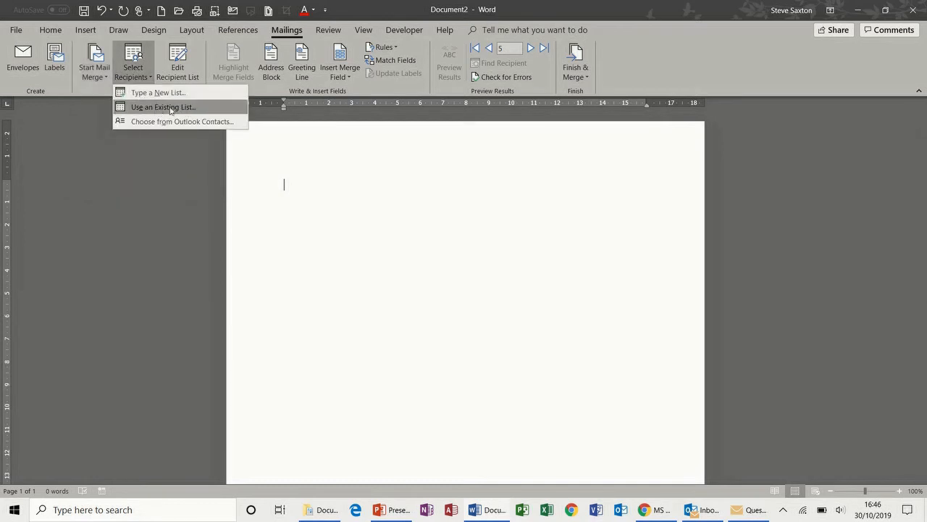
left_click(185, 68)
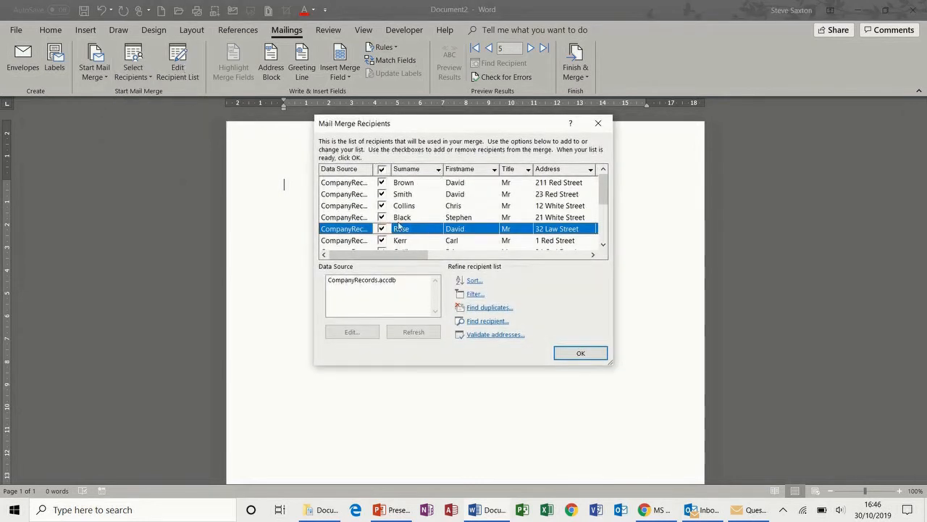
left_click(568, 351)
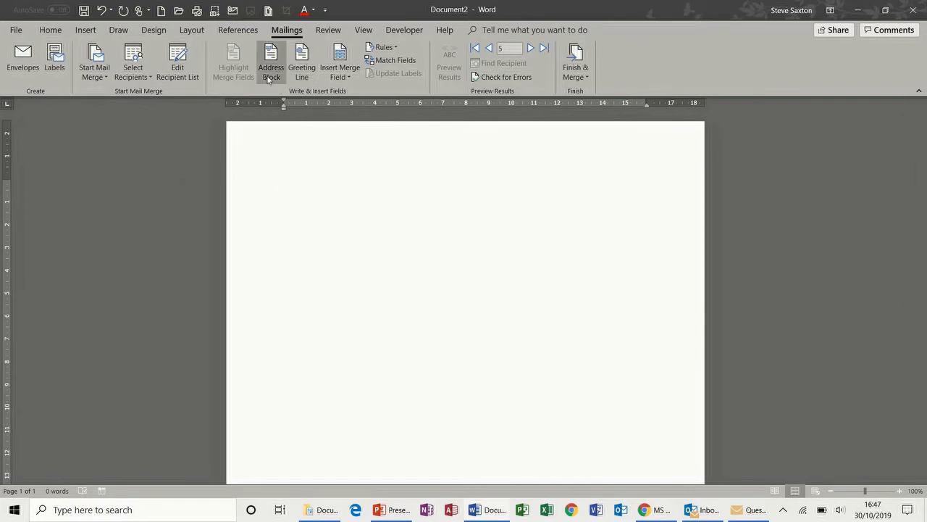
Step: Insert the Title, Firstname and Surname merge fields on the first line, toggling Preview Results
left_click(349, 78)
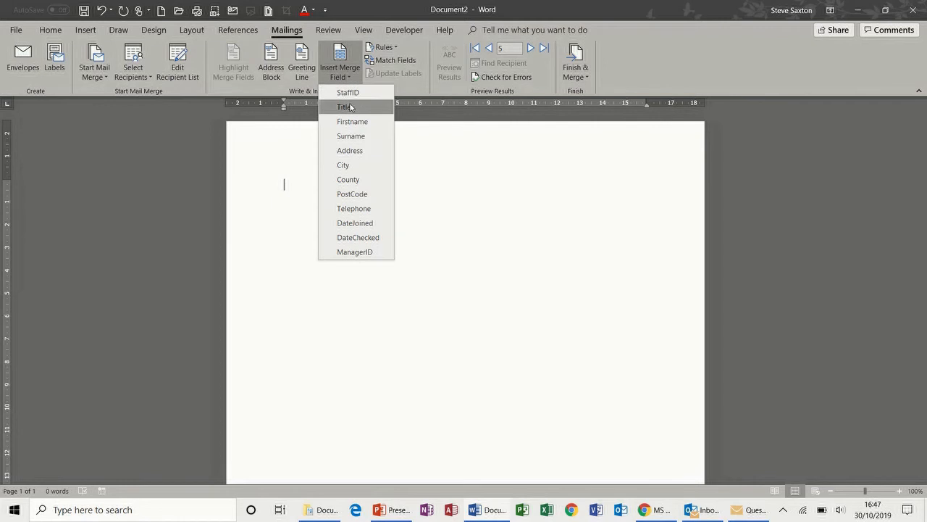
left_click(351, 107)
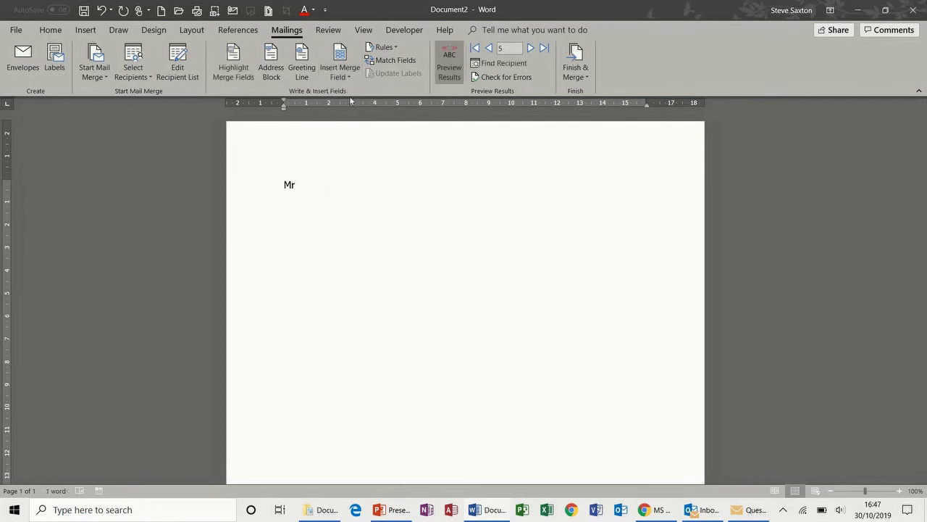
left_click(348, 77)
left_click(359, 121)
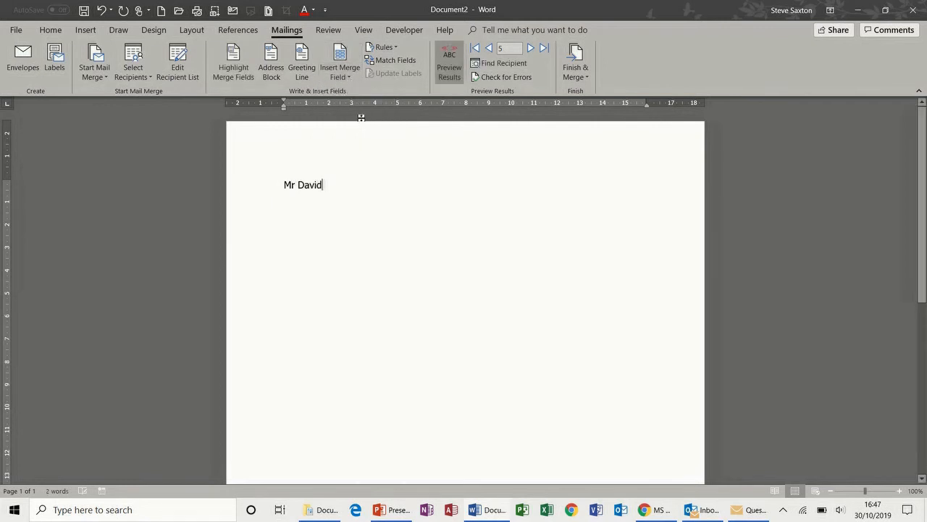
left_click(352, 76)
left_click(358, 133)
key("Return")
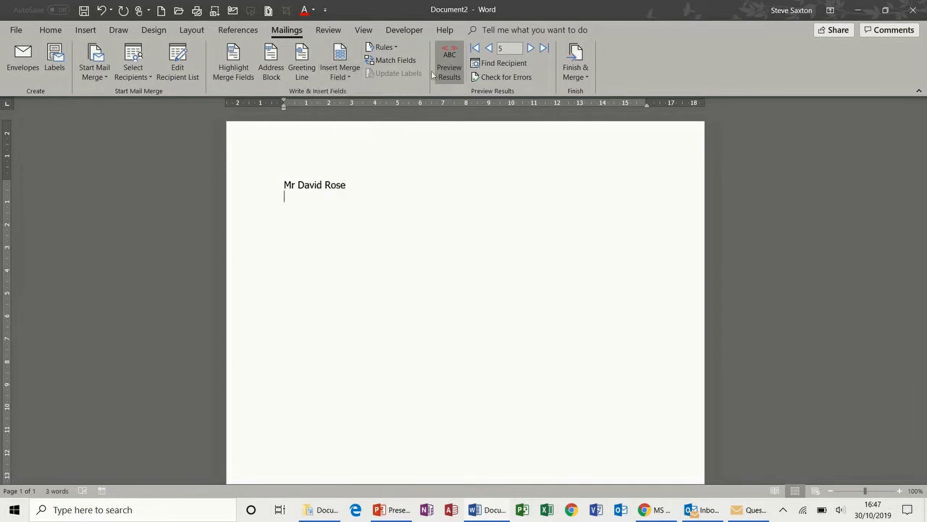
left_click(449, 63)
left_click(449, 62)
left_click(449, 63)
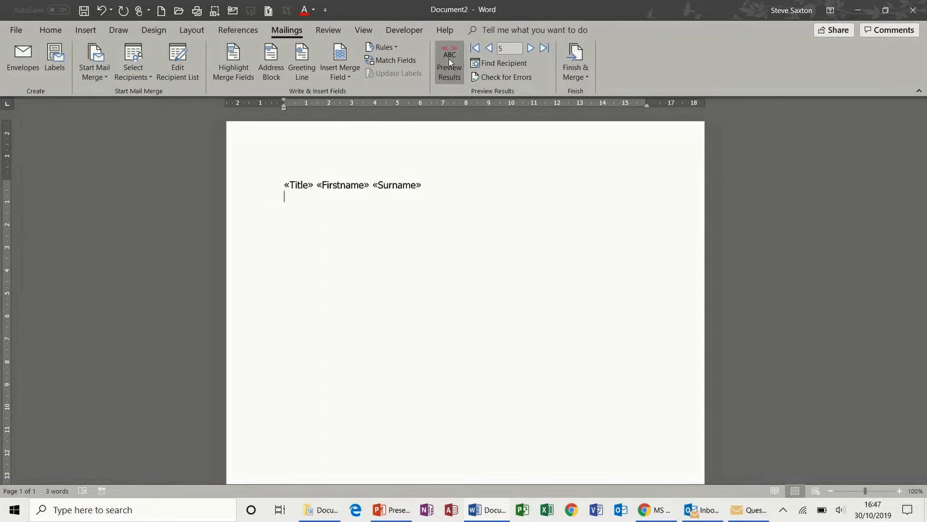
left_click(449, 62)
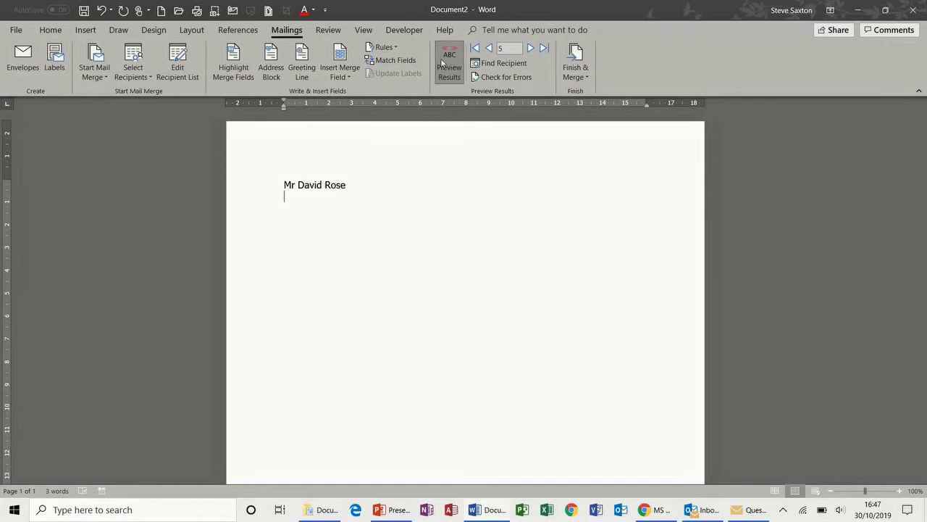
Step: Add the Address, City and PostCode merge fields, each on its own line
left_click(342, 78)
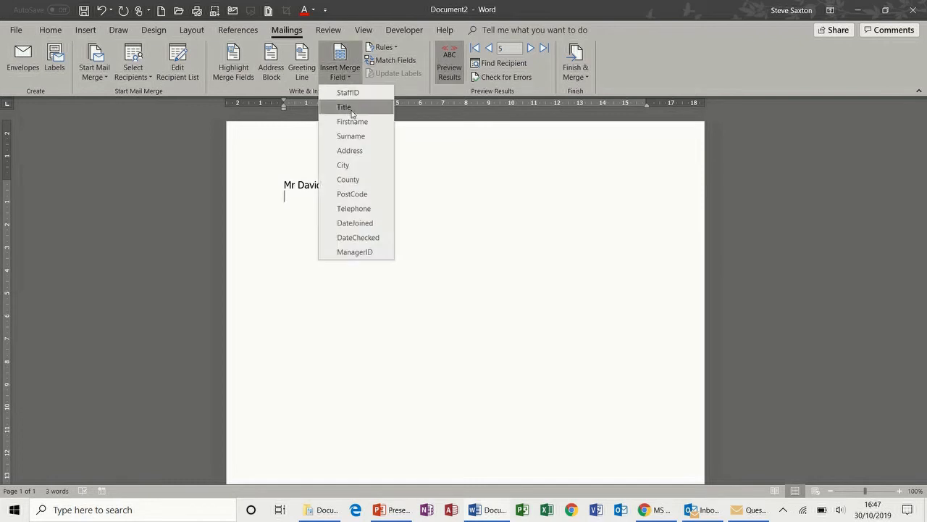
left_click(357, 149)
key("Return")
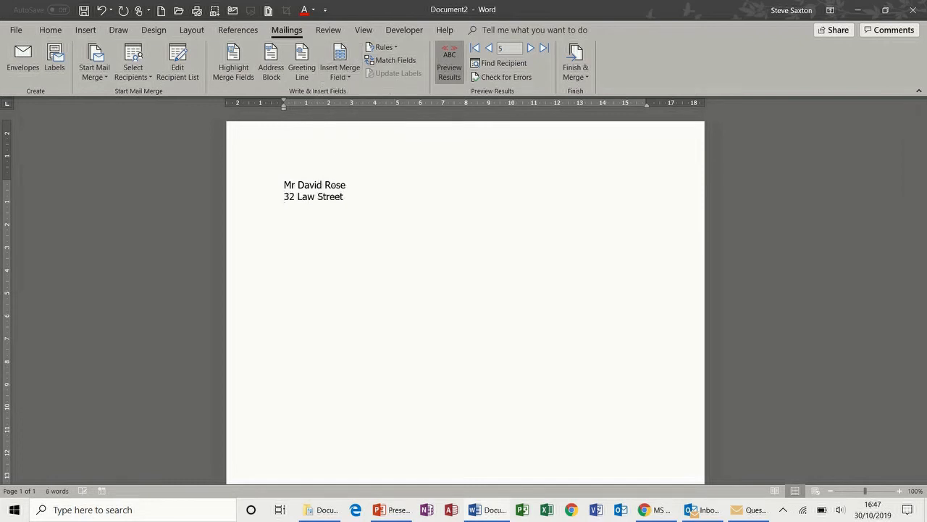
left_click(348, 79)
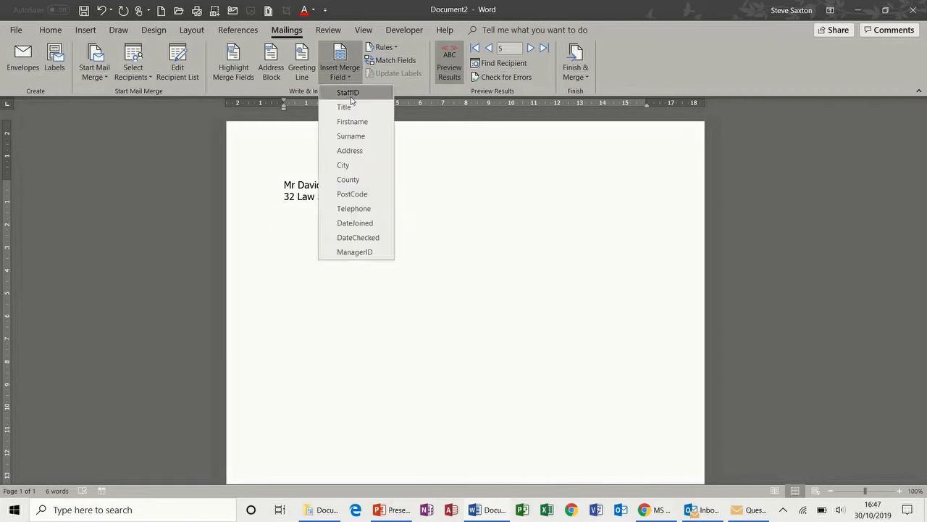
left_click(354, 165)
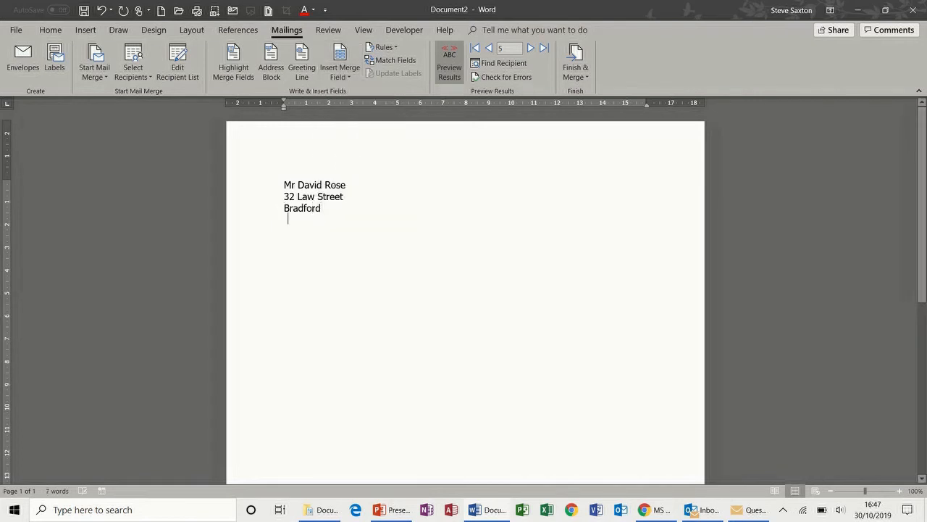
key("Return")
left_click(340, 71)
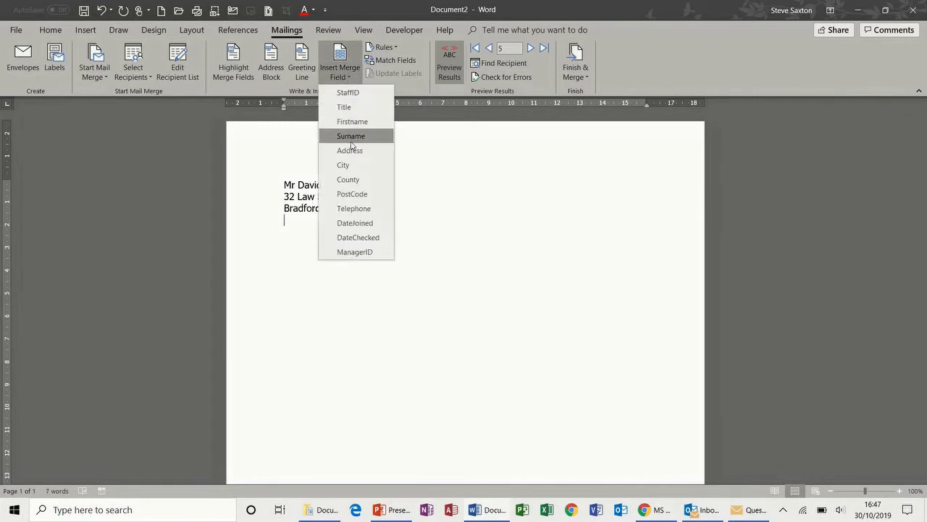
left_click(352, 194)
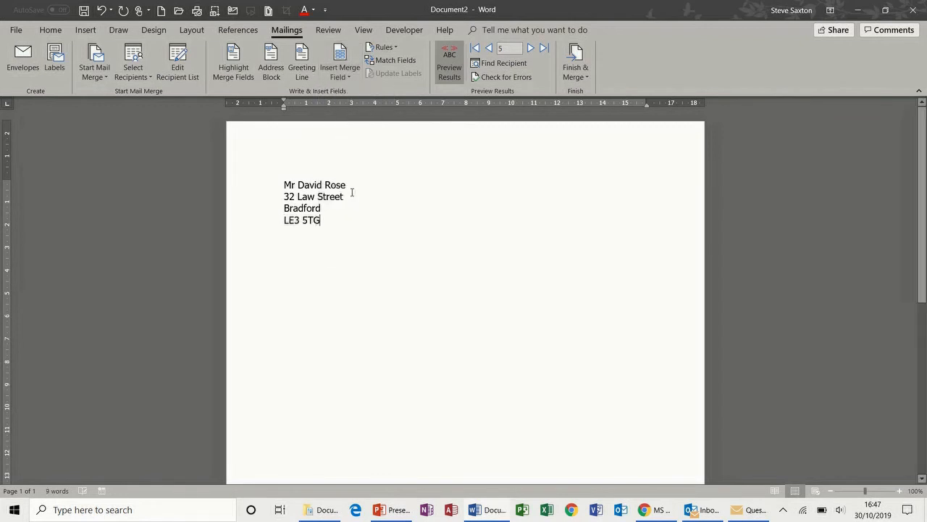
Step: Preview the next two recipients, then step back to the original record
left_click(530, 48)
left_click(530, 48)
left_click(489, 49)
left_click(490, 50)
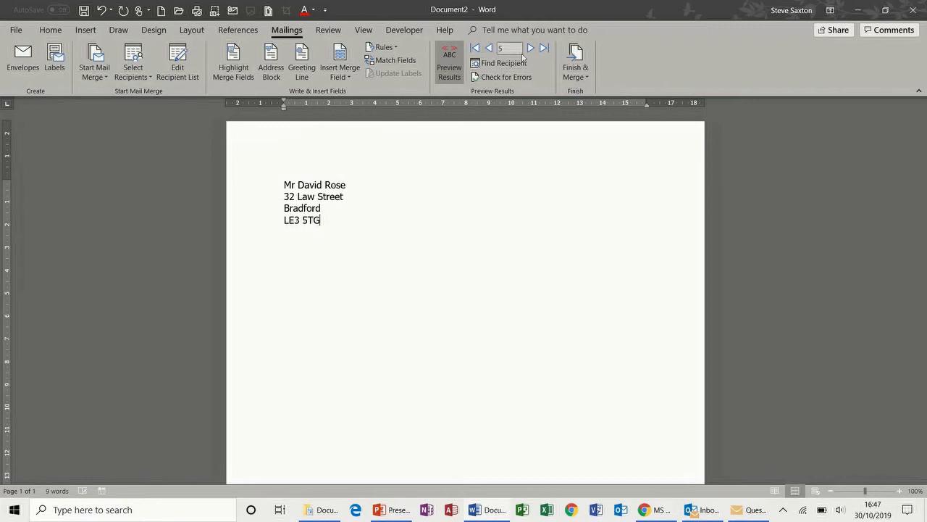
left_click(584, 67)
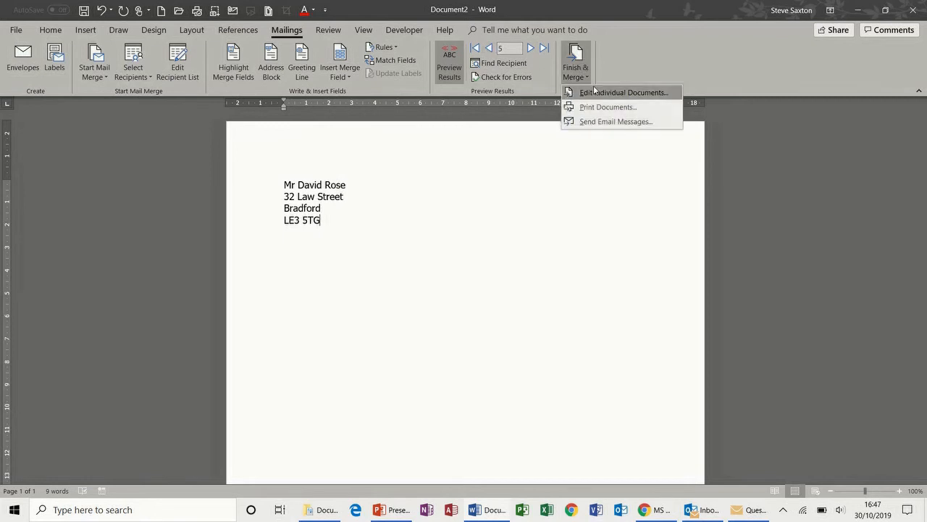
Step: Start an individual-letters merge, cancel it, and select the recipient name line
left_click(595, 94)
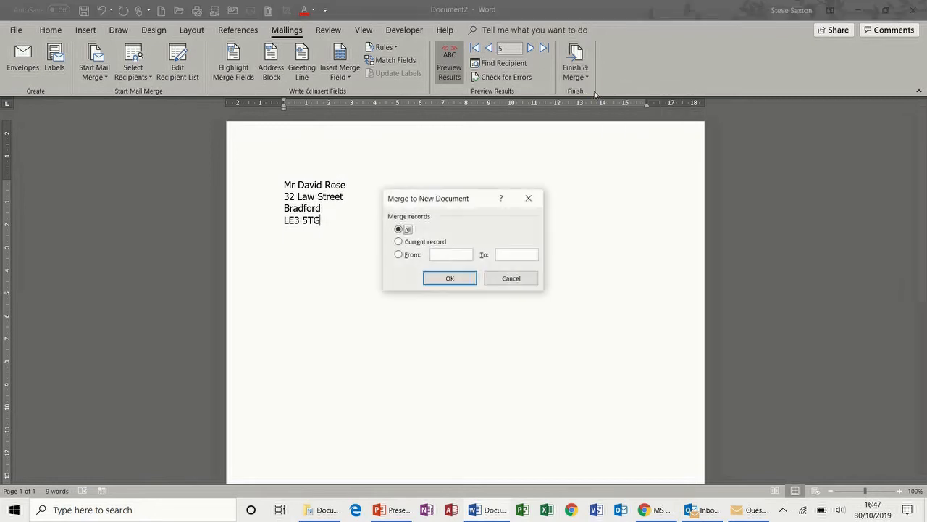
left_click(512, 283)
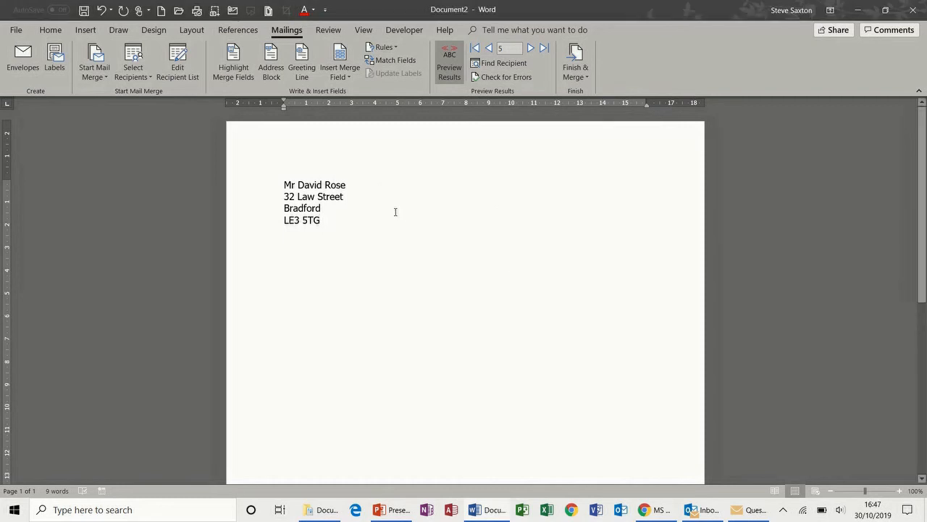
left_click(270, 189)
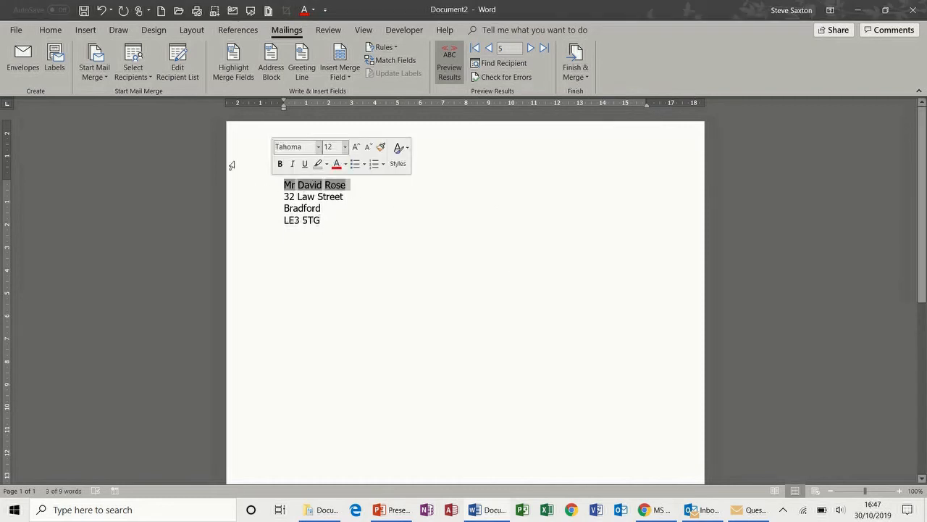
left_click(58, 32)
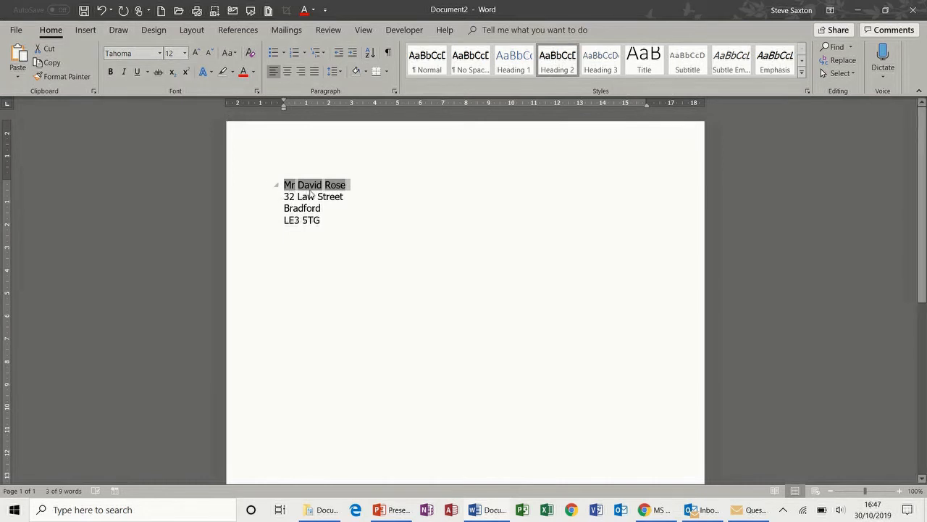
left_click(294, 32)
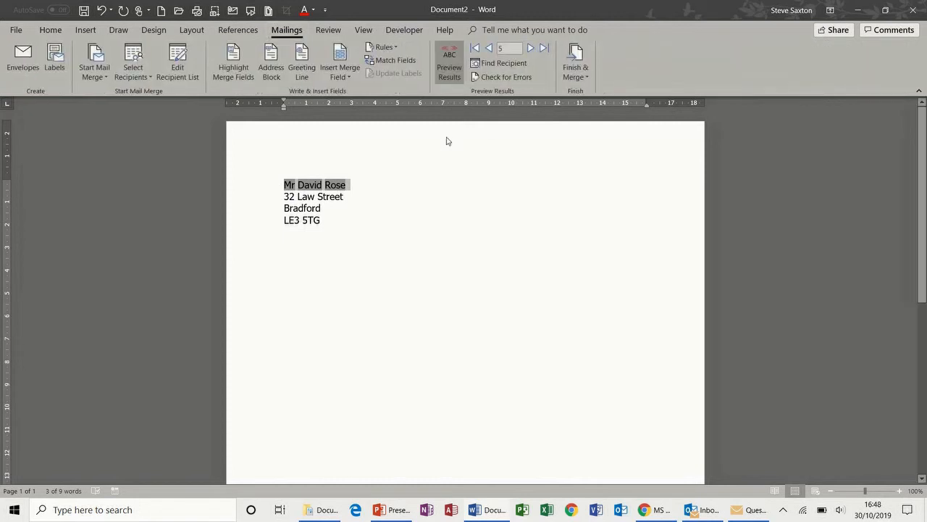
Step: Merge all records into a new Letters4 document of individual letters
left_click(576, 58)
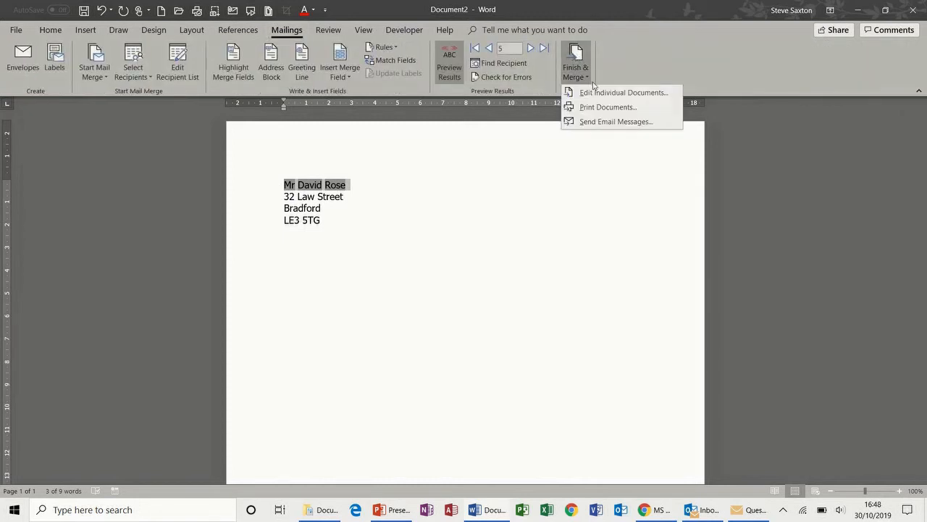
left_click(612, 92)
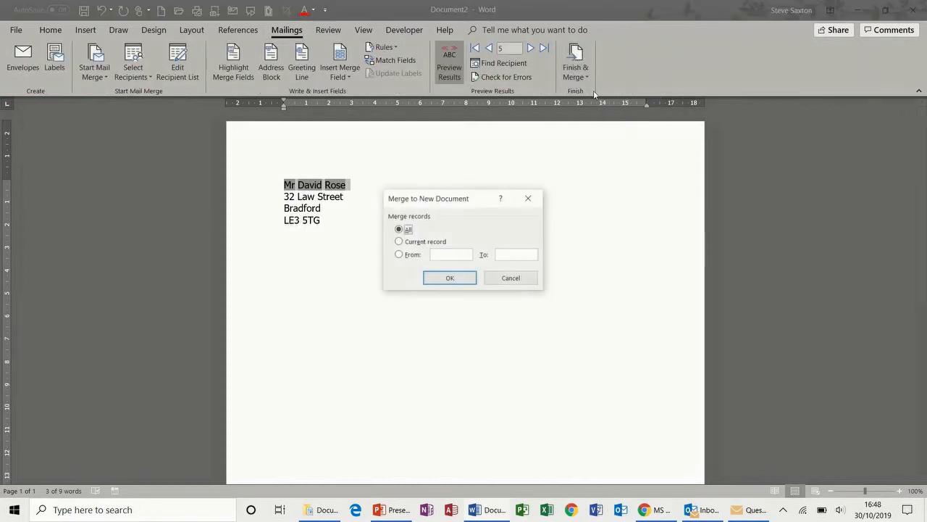
left_click(448, 280)
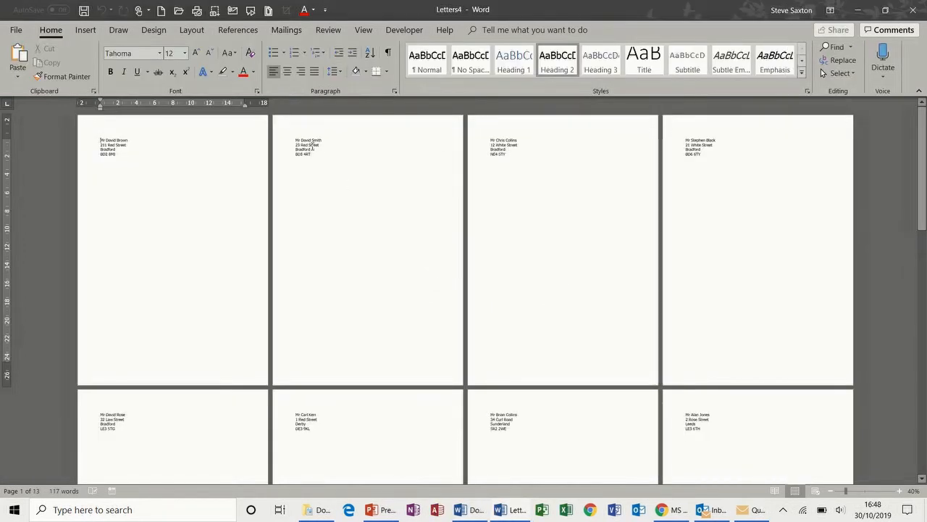
Step: Switch the merged Letters4 document to Outline view
left_click_drag(294, 140, 320, 154)
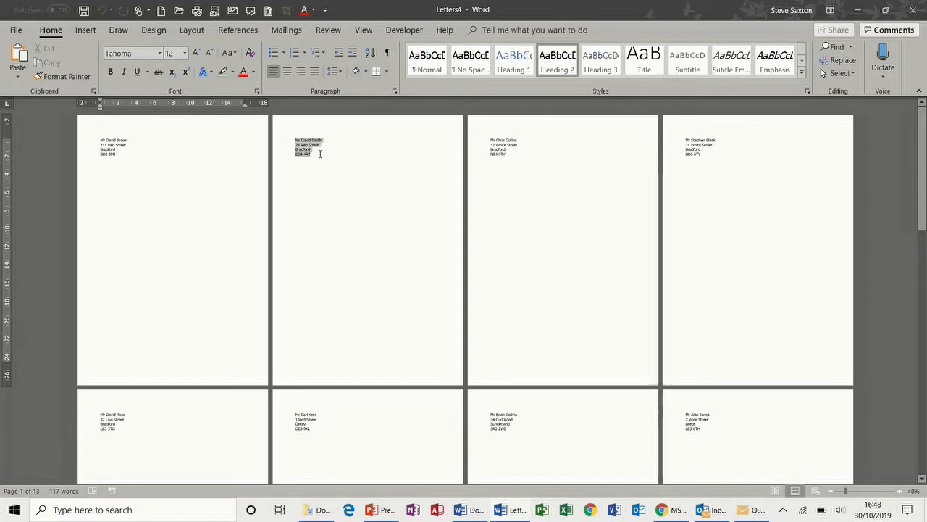
left_click(324, 184)
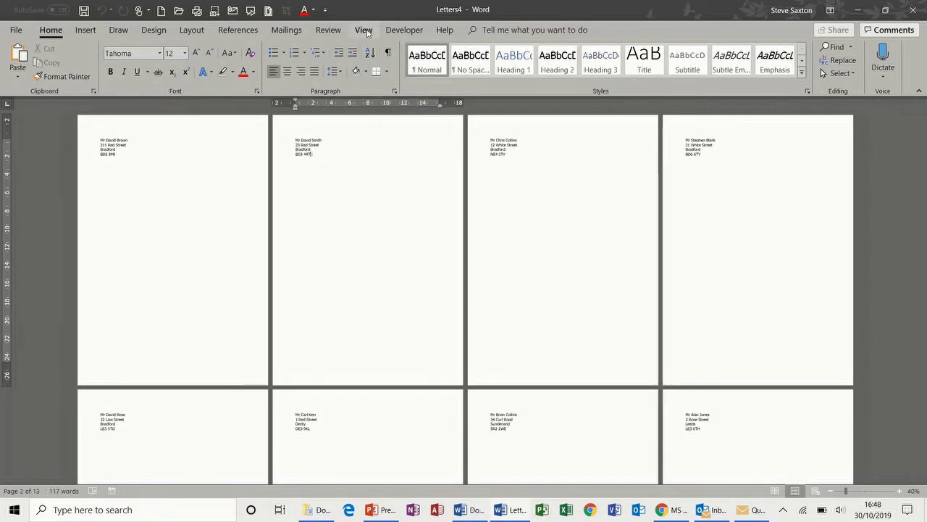
left_click(364, 29)
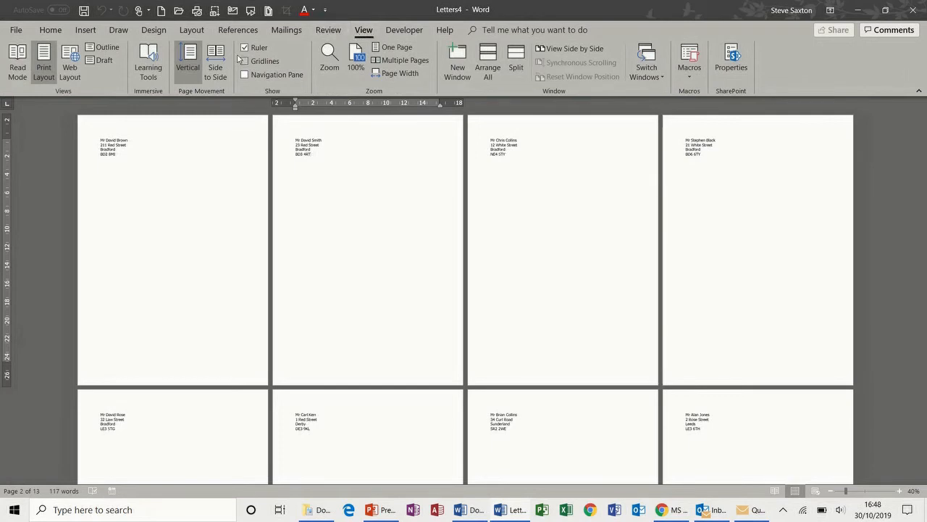
left_click(108, 47)
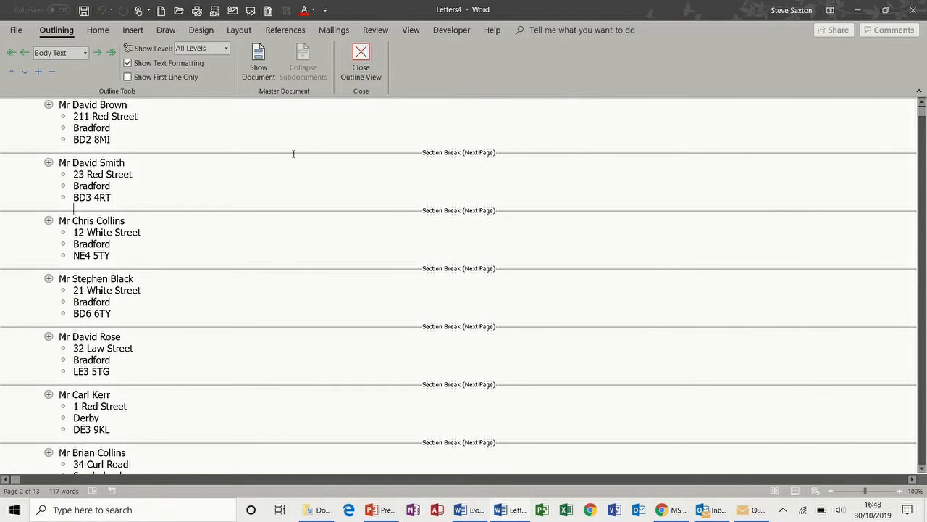
Step: Make each selected name-and-address block its own subdocument
left_click_drag(25, 104, 29, 491)
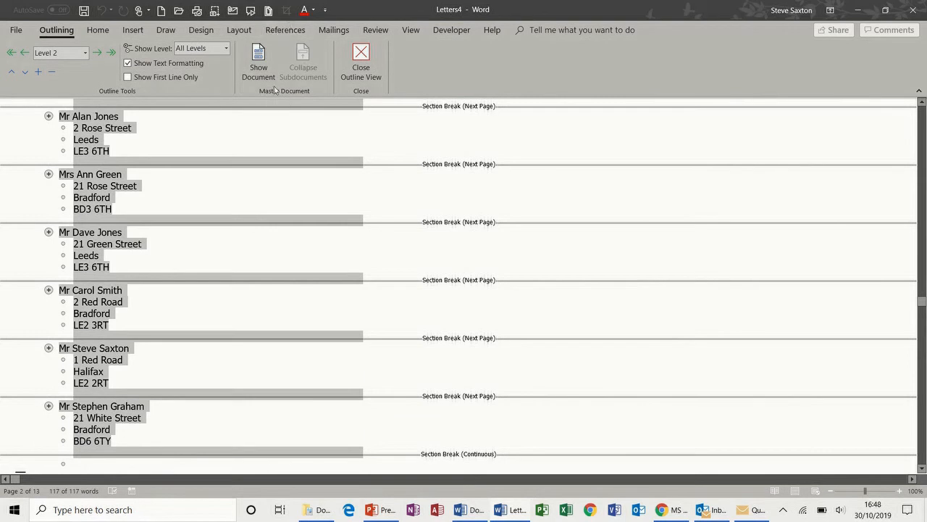
left_click(263, 57)
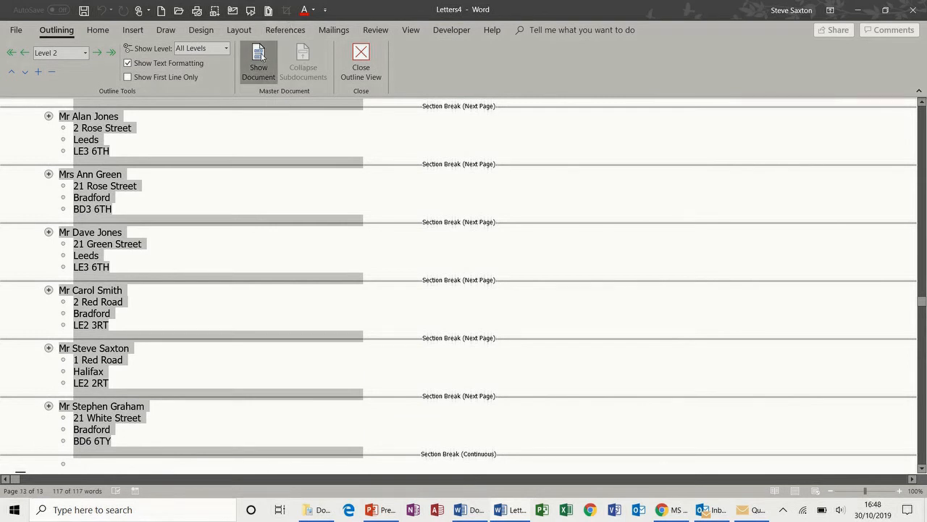
left_click(339, 50)
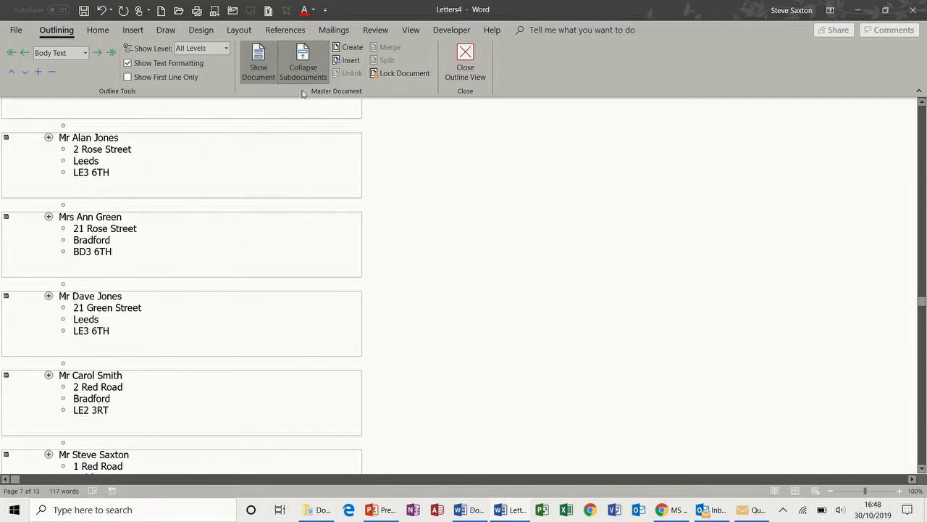
Step: Save the master document as test.docx and bring the Documents folder window forward
left_click(86, 12)
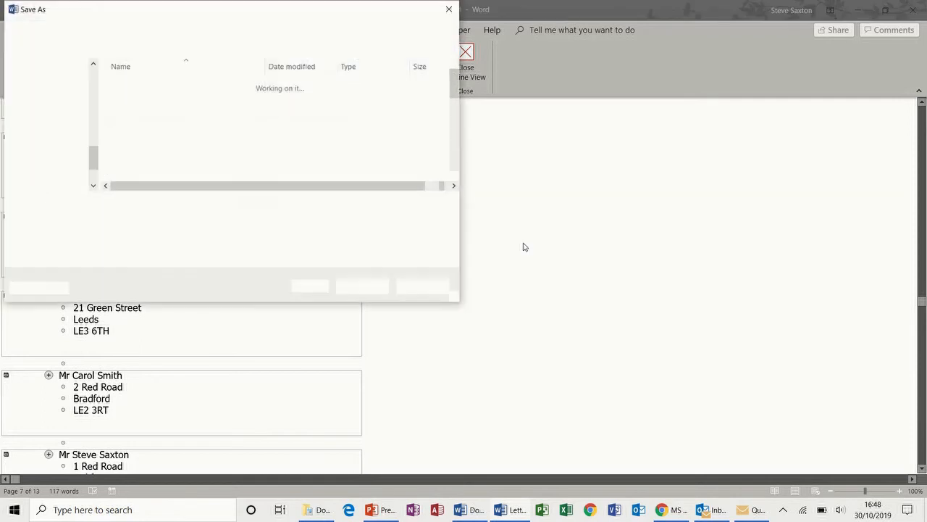
type("test")
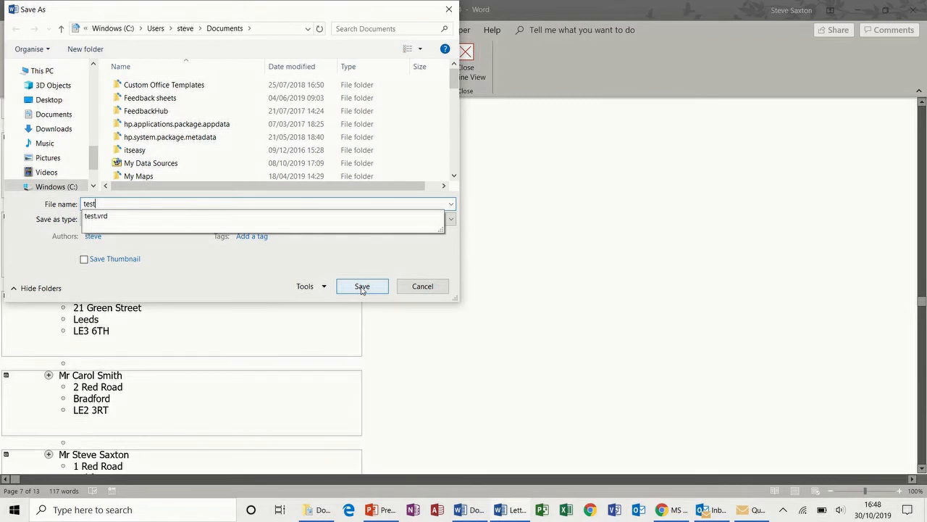
left_click(362, 287)
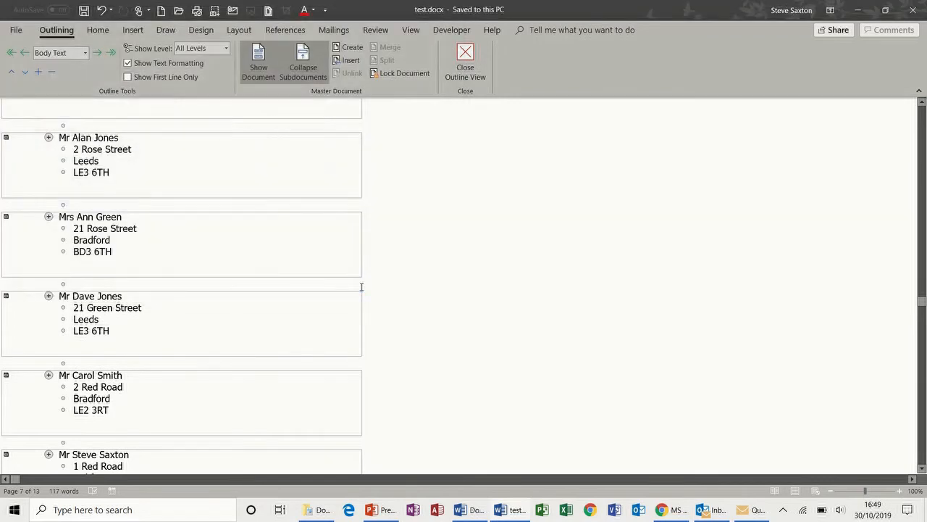
left_click(316, 512)
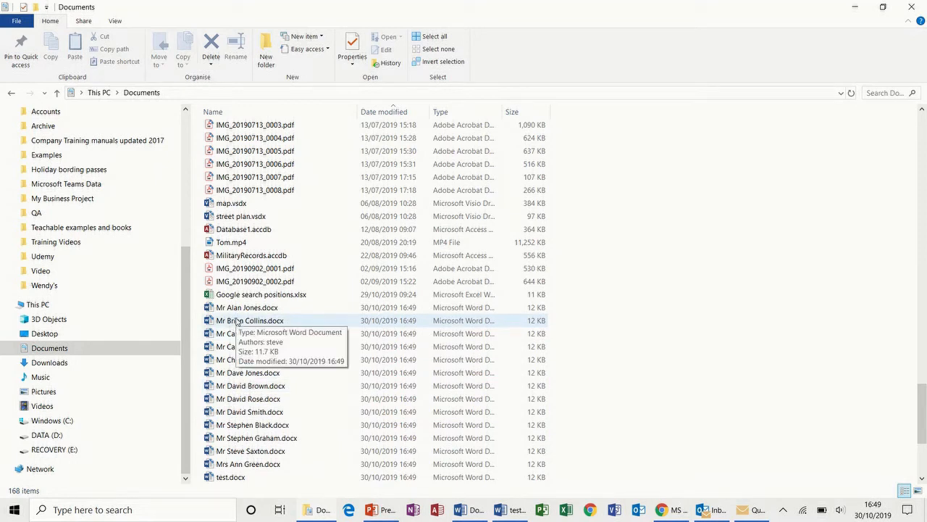
Step: Open one person-named .docx address subdocument from Documents in Word
double_click(243, 308)
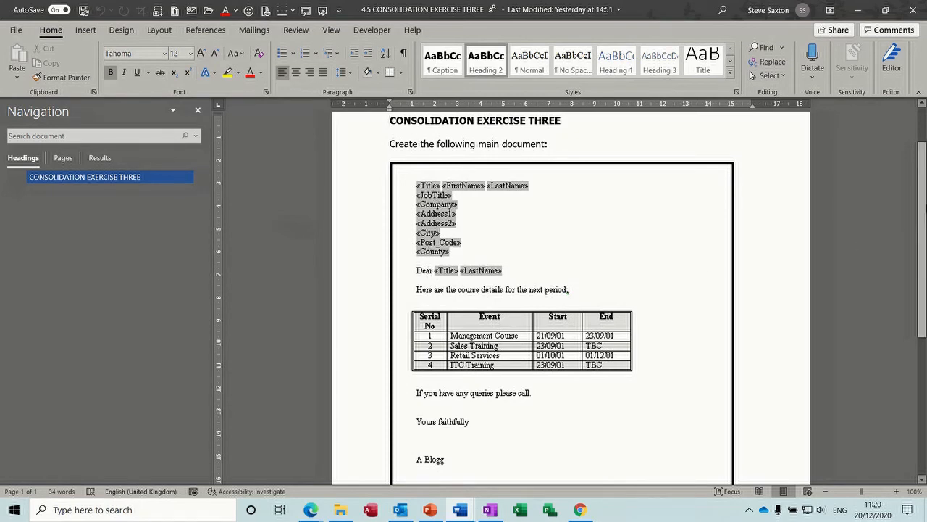
Step: Scroll down through the TOC 2020 document from its INTRODUCTION heading
scroll(460, 386, "down", 3)
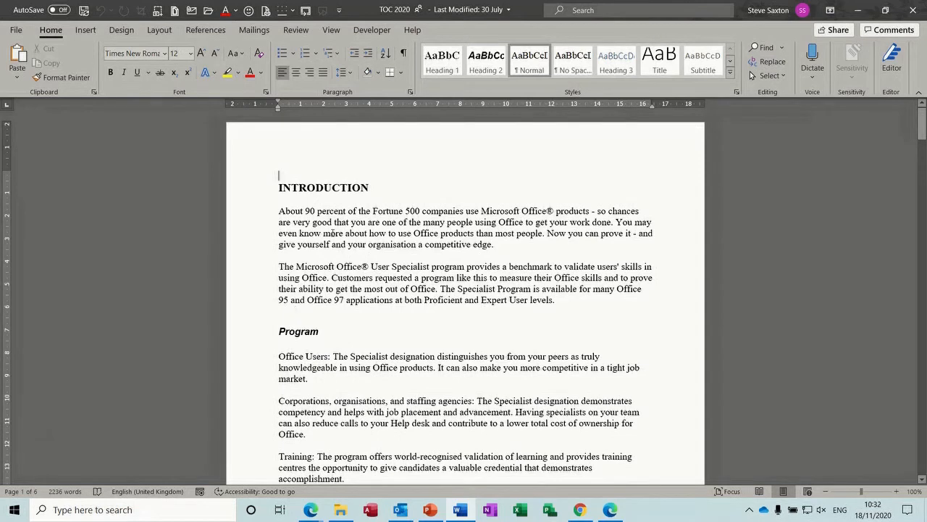
Step: Check the INTRODUCTION and Program headings, then turn on the Navigation Pane from View
left_click(260, 194)
left_click(258, 333)
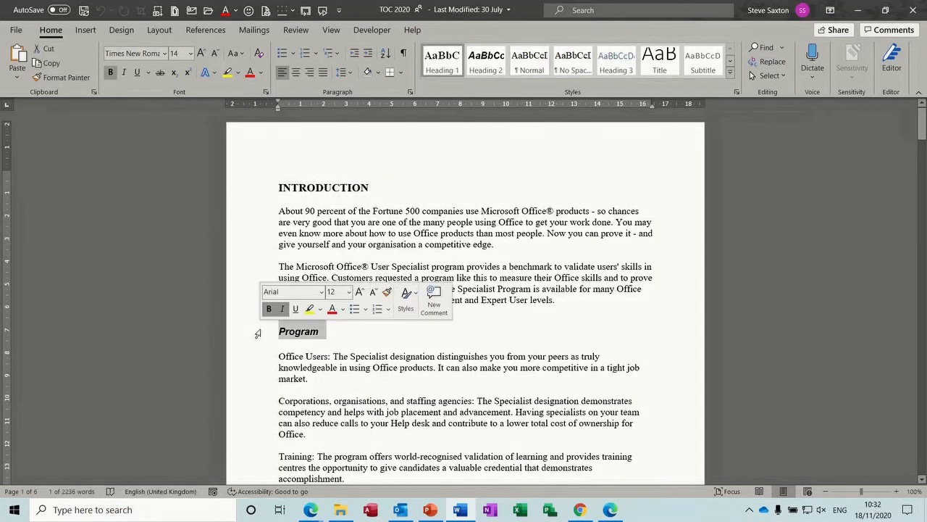
left_click(352, 221)
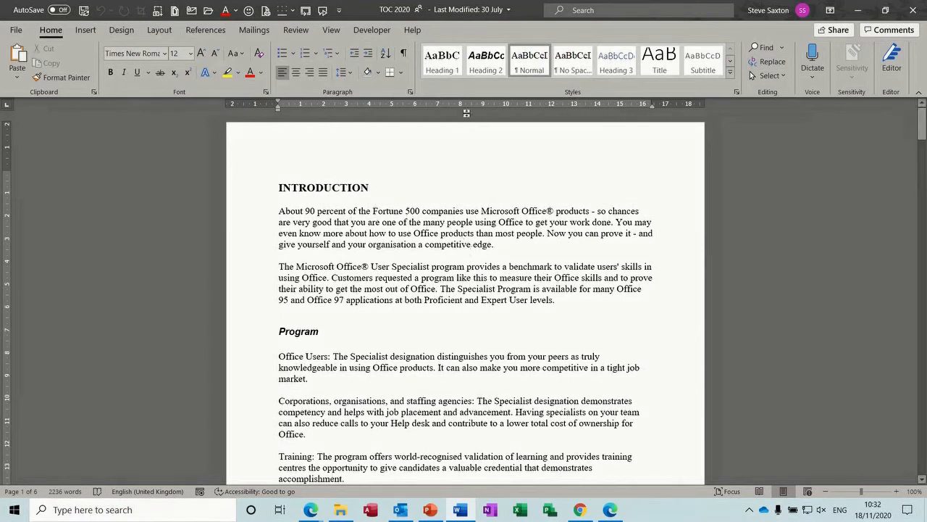
left_click(331, 30)
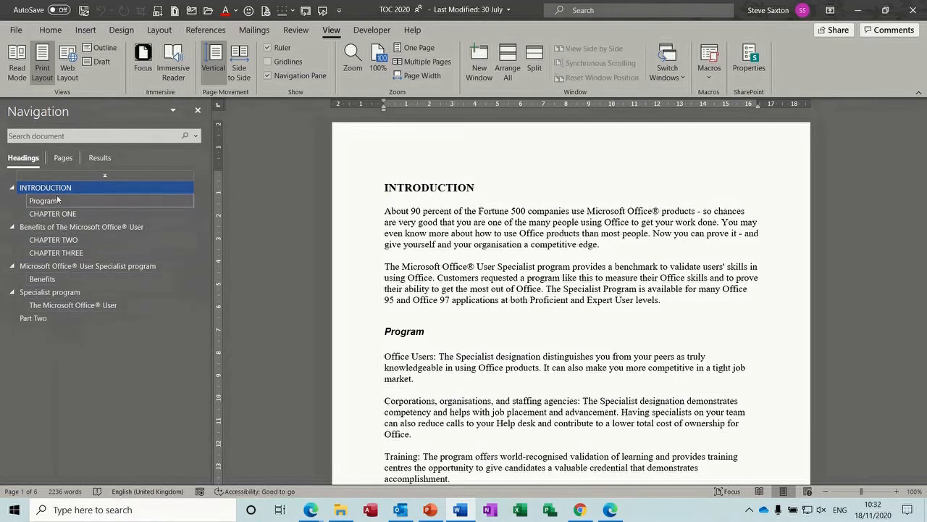
Step: Jump to CHAPTER TWO, the Specialist program sections and The Microsoft Office® User heading
left_click(65, 240)
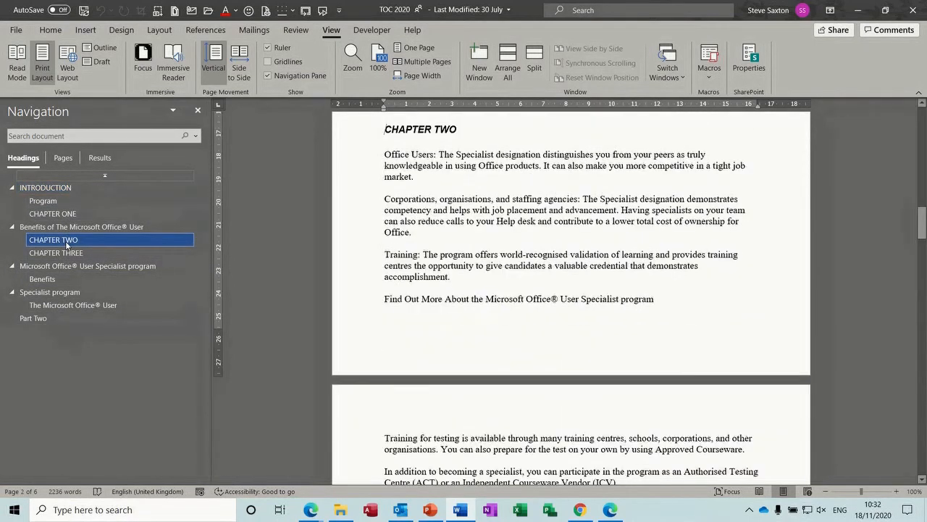
left_click(61, 266)
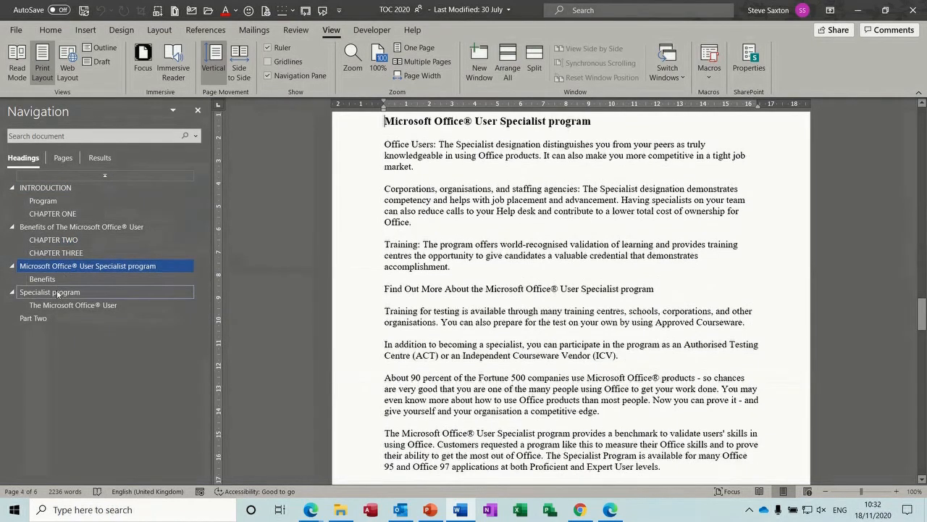
left_click(58, 293)
left_click(62, 305)
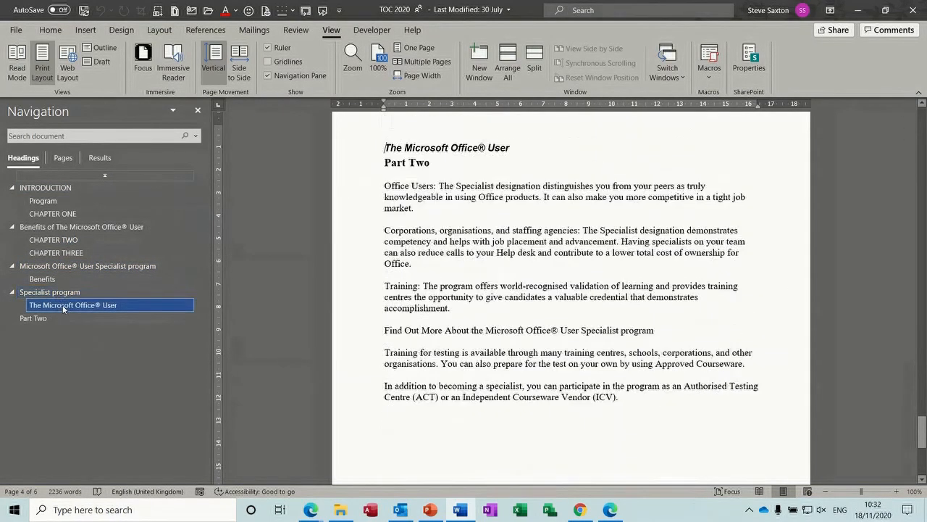
Step: Drag The Microsoft Office® User heading under Benefits, then undo to restore the order
left_click_drag(63, 307, 65, 279)
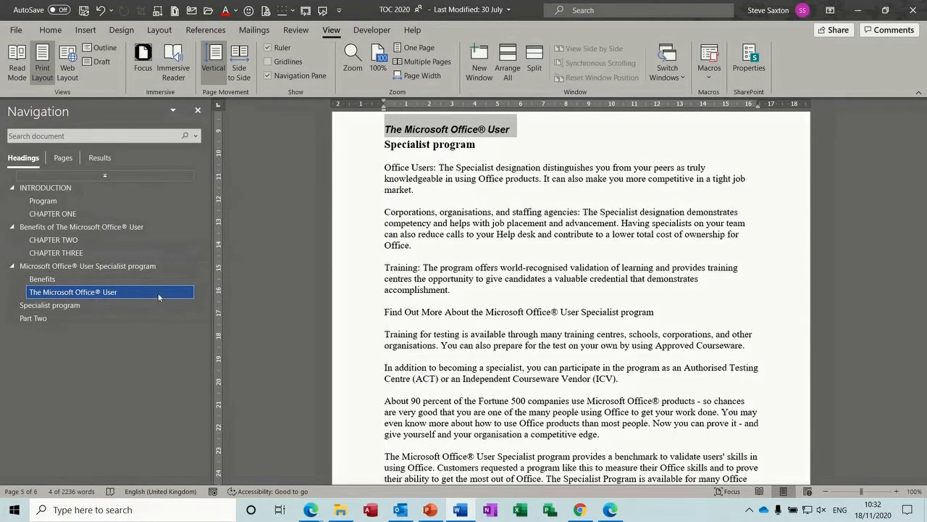
key("ctrl+z")
left_click(99, 305)
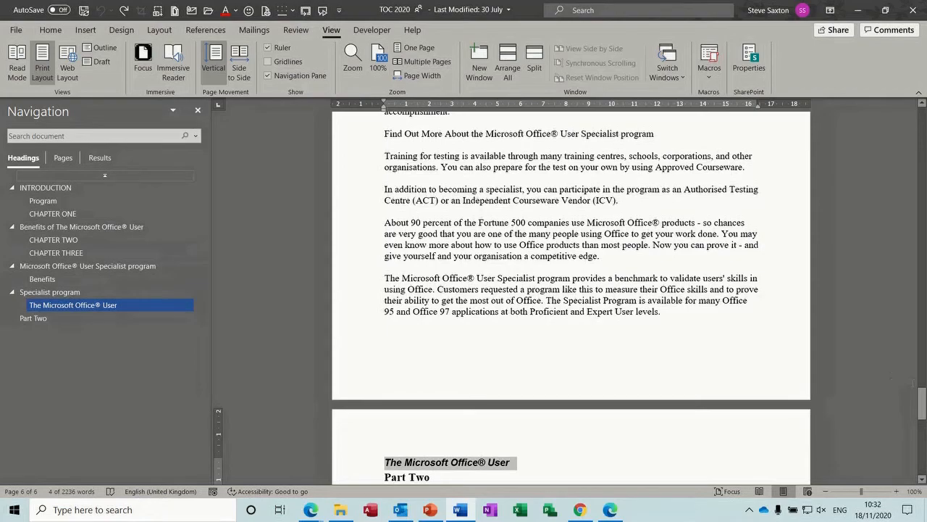
left_click_drag(922, 404, 922, 109)
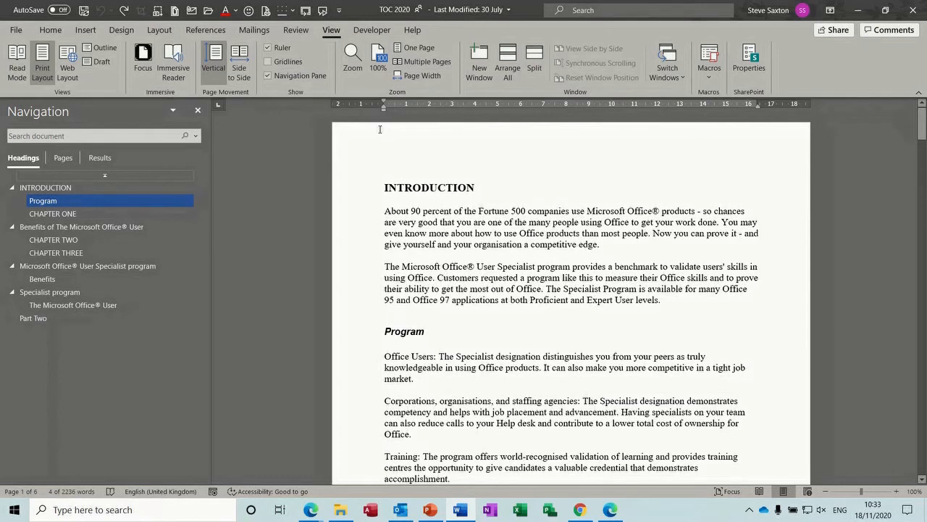
Step: Insert an empty Normal-style paragraph above the INTRODUCTION heading
left_click(213, 32)
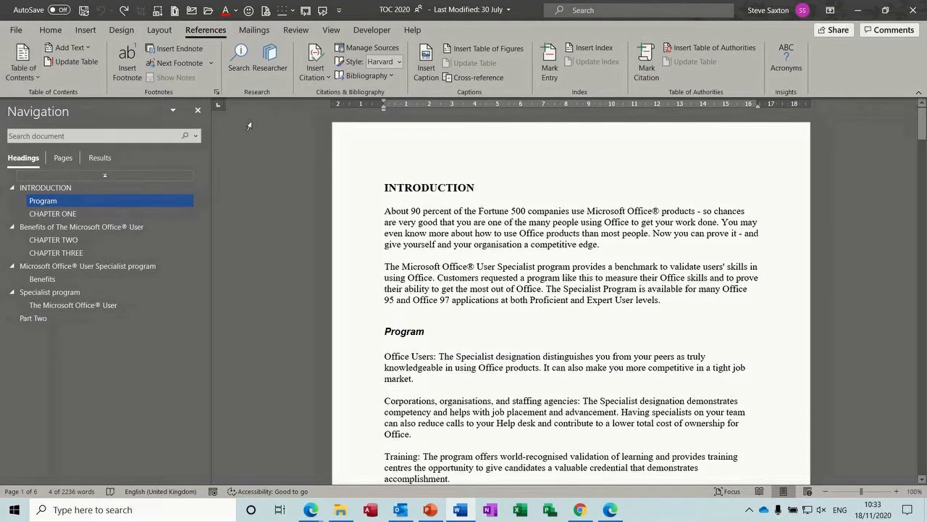
left_click(386, 187)
key("Return")
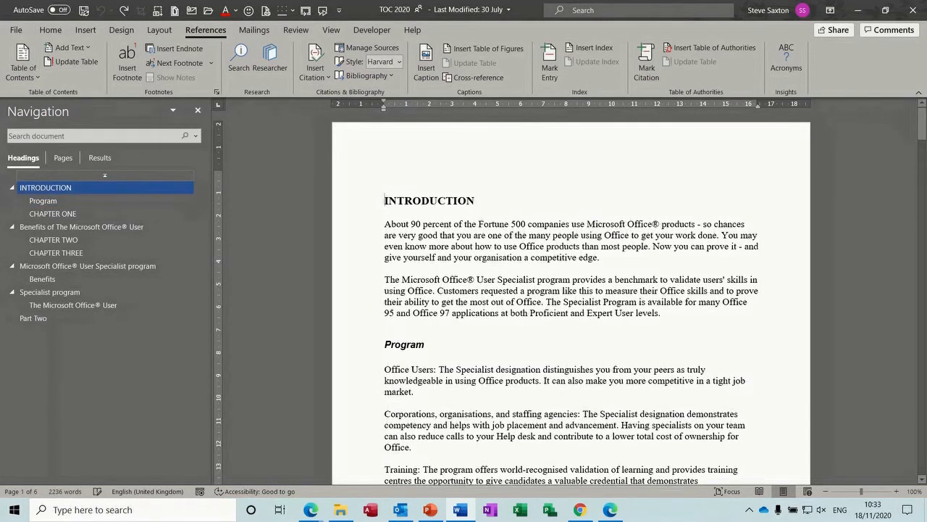
left_click(360, 192)
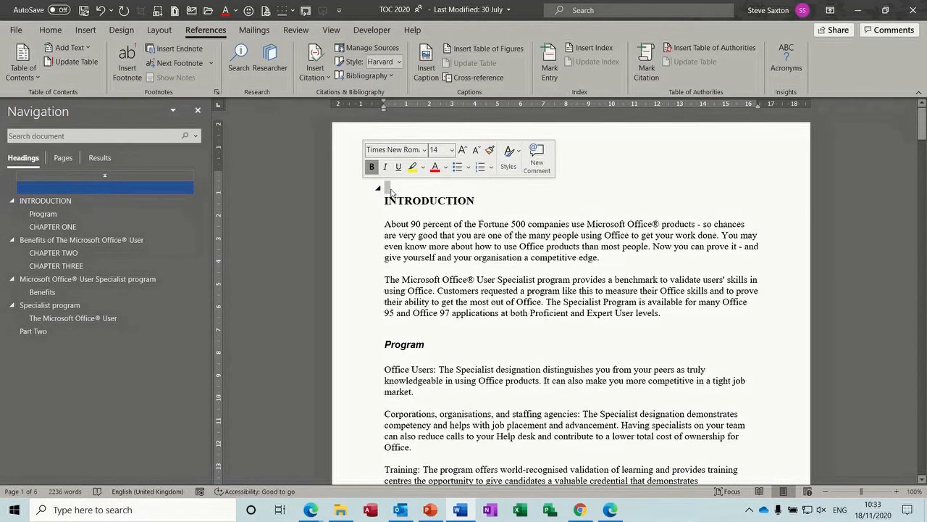
left_click(50, 30)
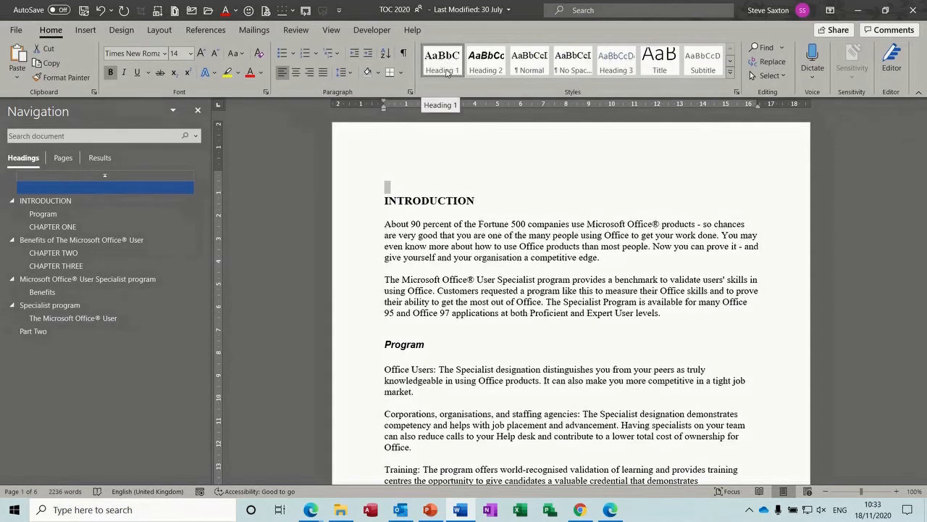
left_click(531, 68)
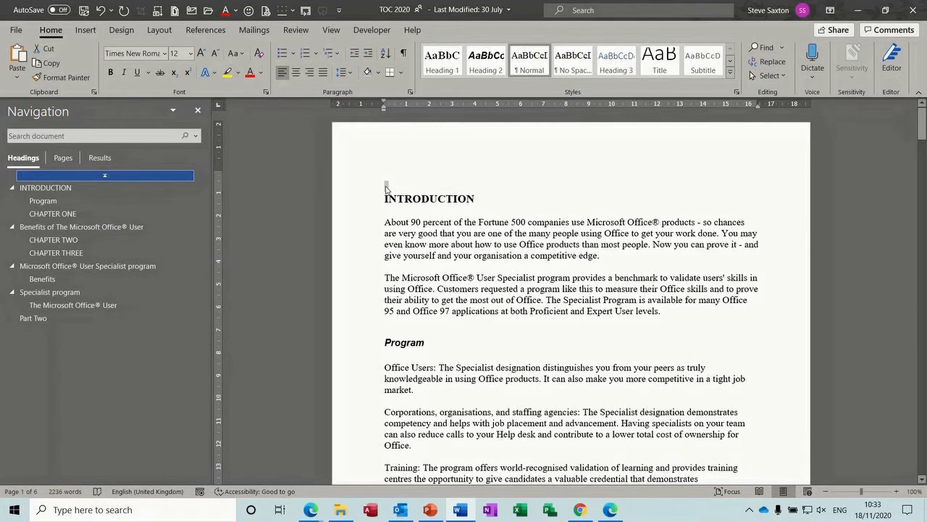
Step: Show the Table of Contents layouts for the empty line from References
left_click(386, 188)
left_click(209, 32)
left_click(36, 74)
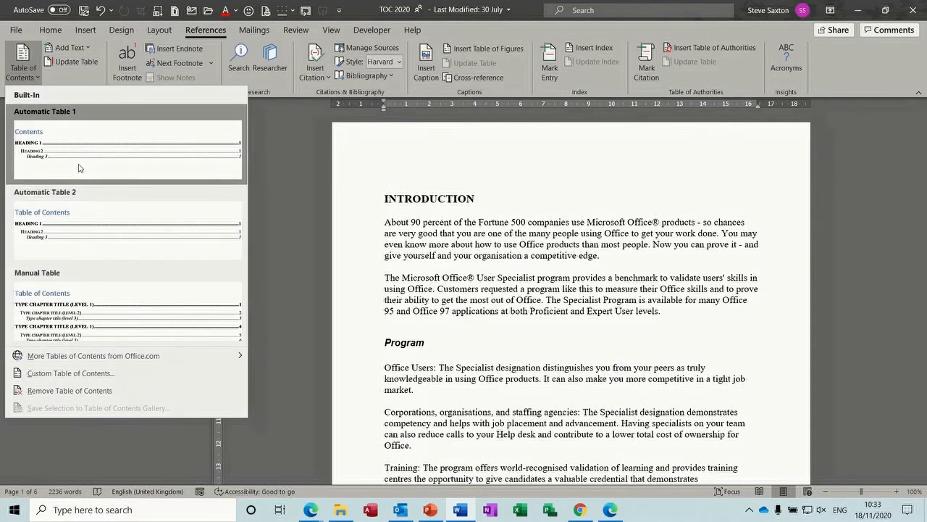
Step: Insert Automatic Table 1 as the table of contents and test its Benefits link
left_click(79, 168)
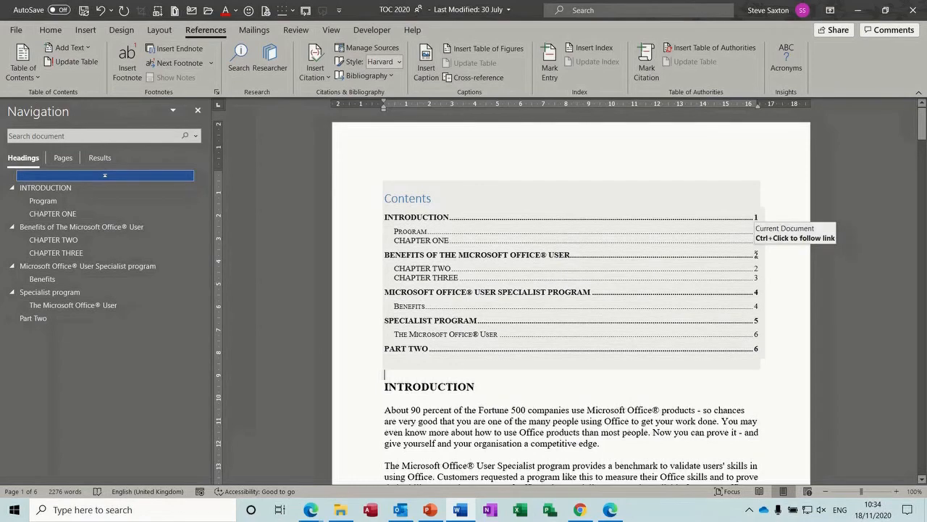
left_click(755, 258, "ctrl")
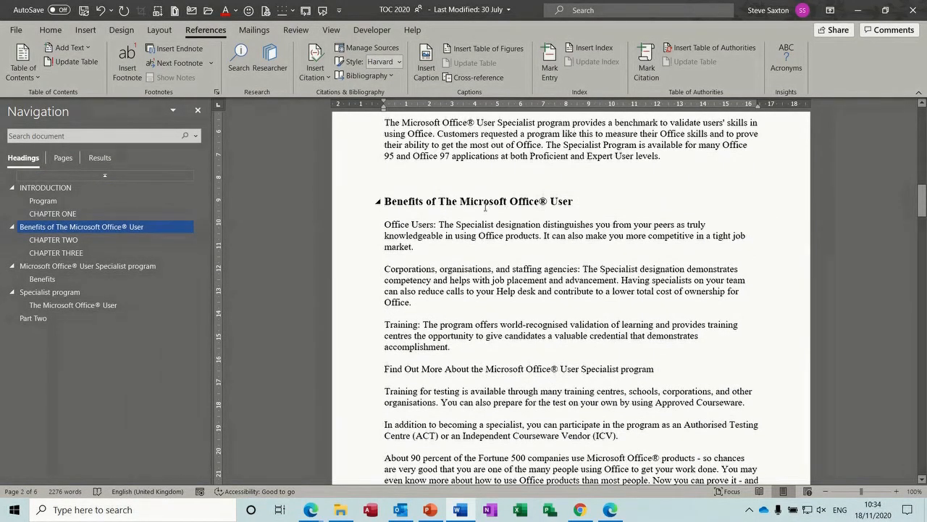
left_click(69, 189)
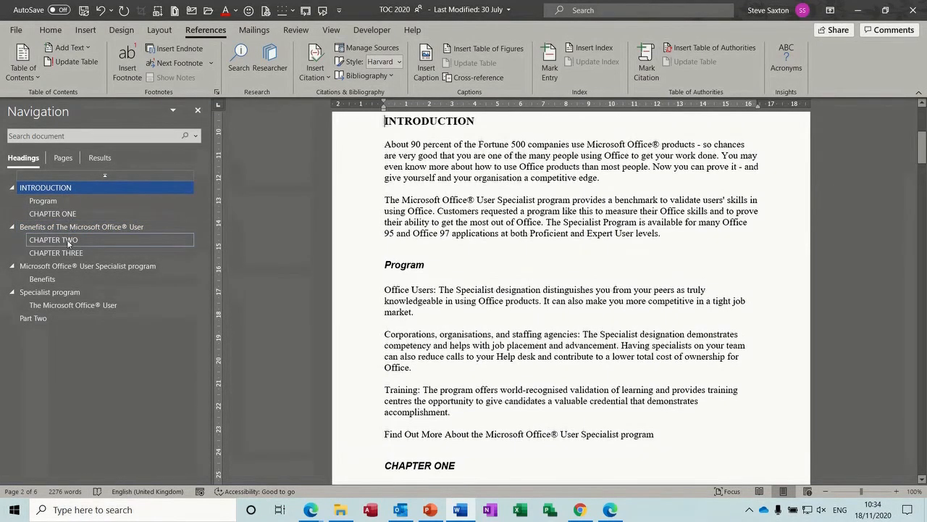
Step: Jump through CHAPTER TWO, the Specialist program sections and INTRODUCTION, then scroll to the Contents table
left_click(68, 240)
left_click(69, 267)
left_click(67, 292)
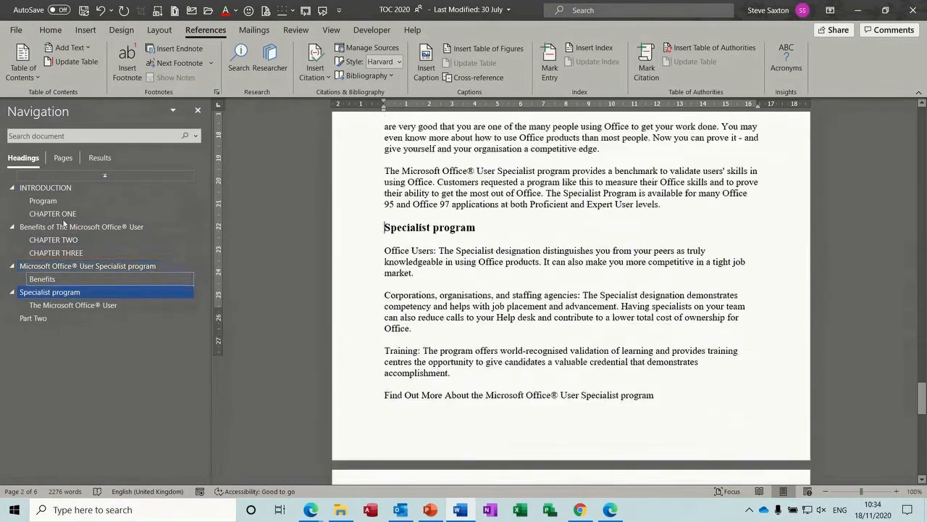
left_click(58, 188)
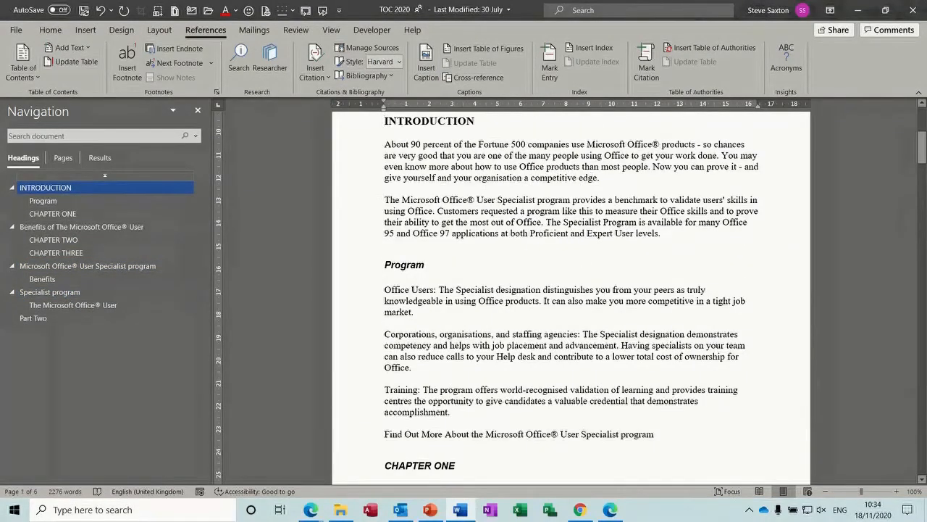
left_click_drag(924, 150, 923, 115)
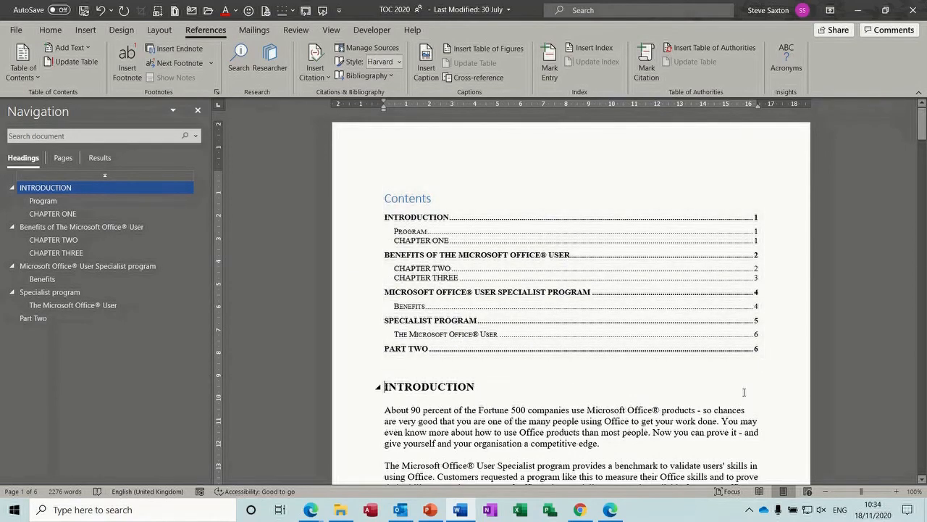
left_click_drag(924, 138, 923, 154)
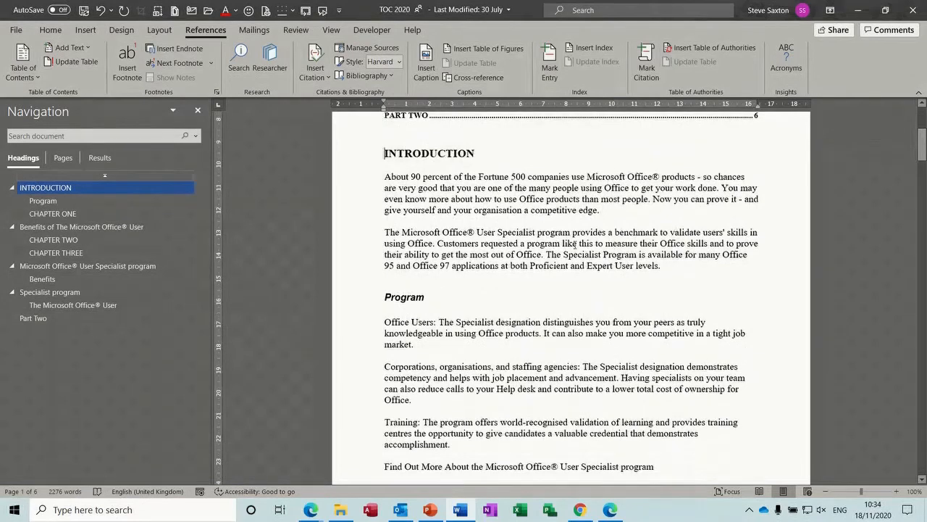
Step: Insert a page break after the Introduction text so Program starts on a new page
left_click(421, 278)
key("ctrl+Return")
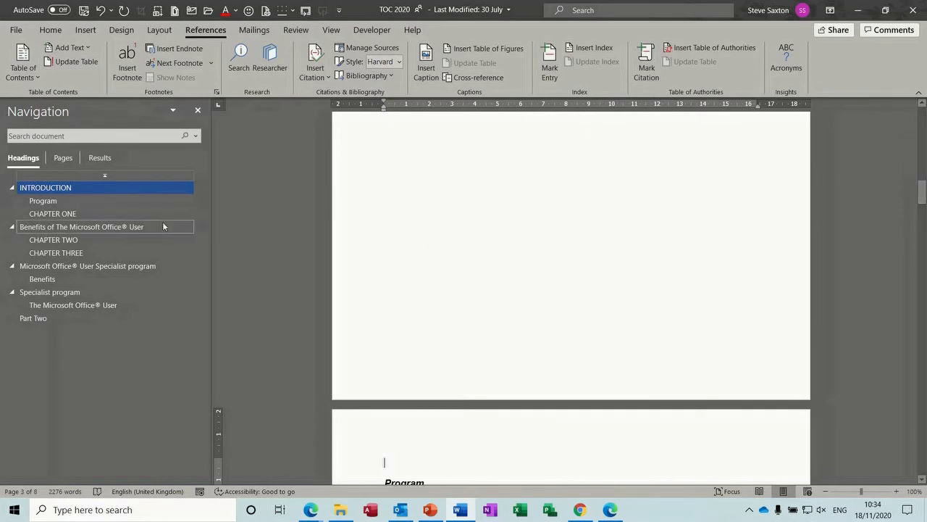
left_click(63, 189)
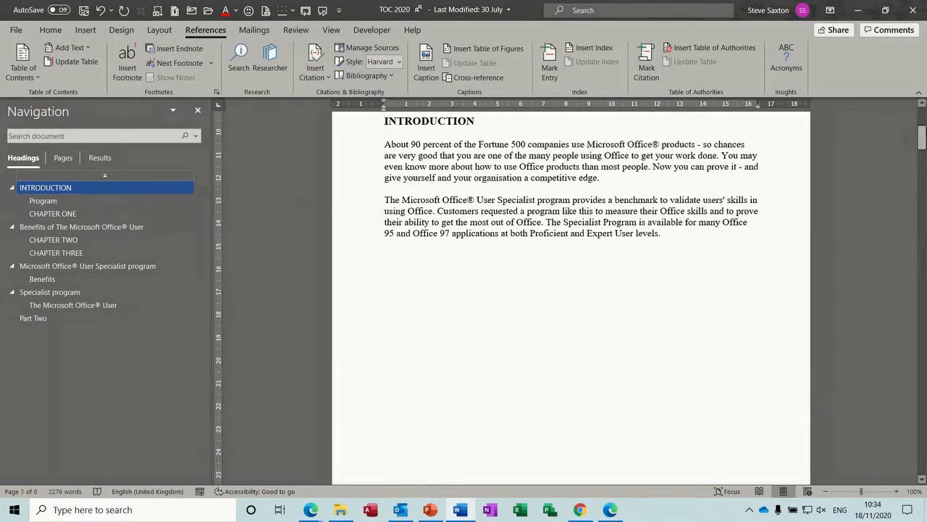
left_click_drag(923, 137, 924, 125)
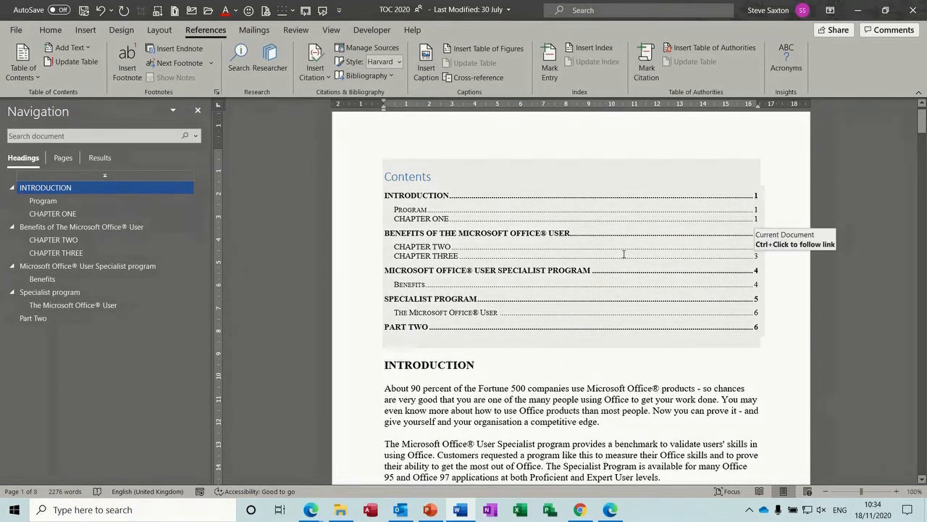
left_click(624, 254)
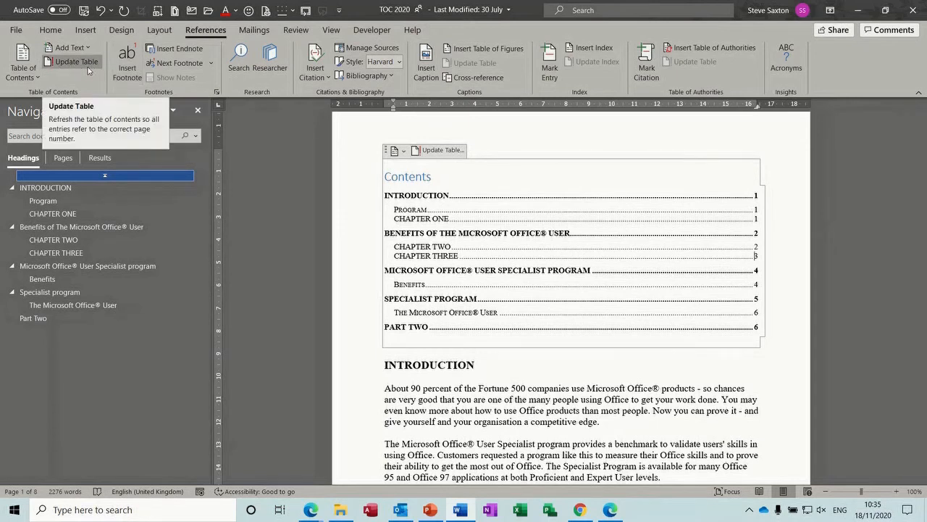
Step: Update only the table of contents page numbers, then create a new blank document
left_click(442, 151)
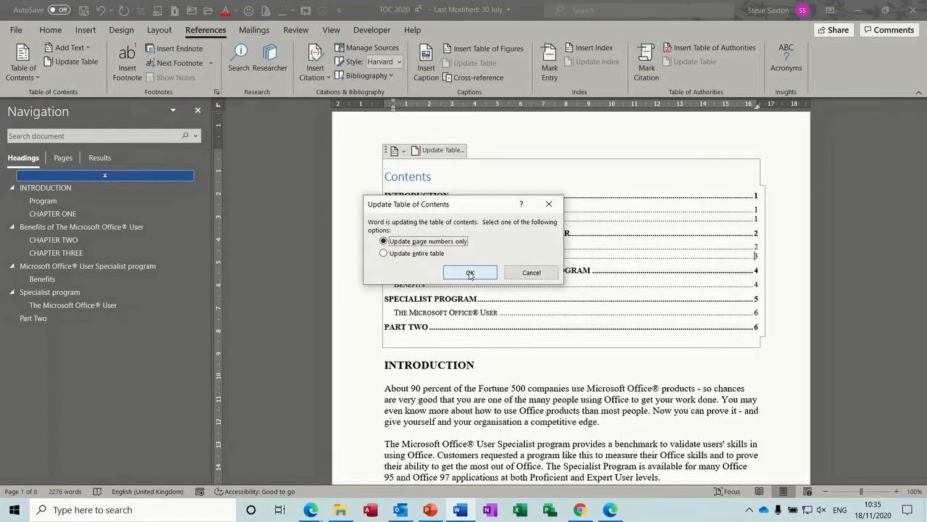
left_click(470, 273)
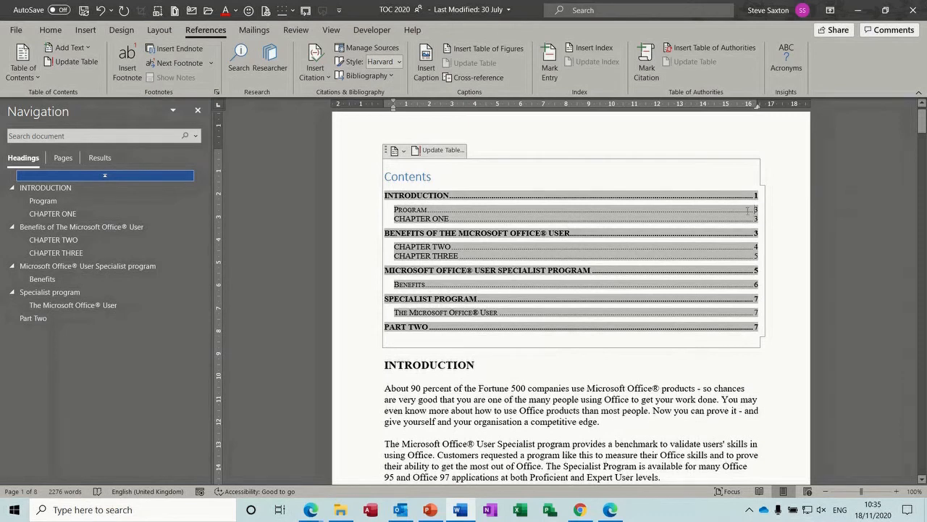
left_click(608, 398)
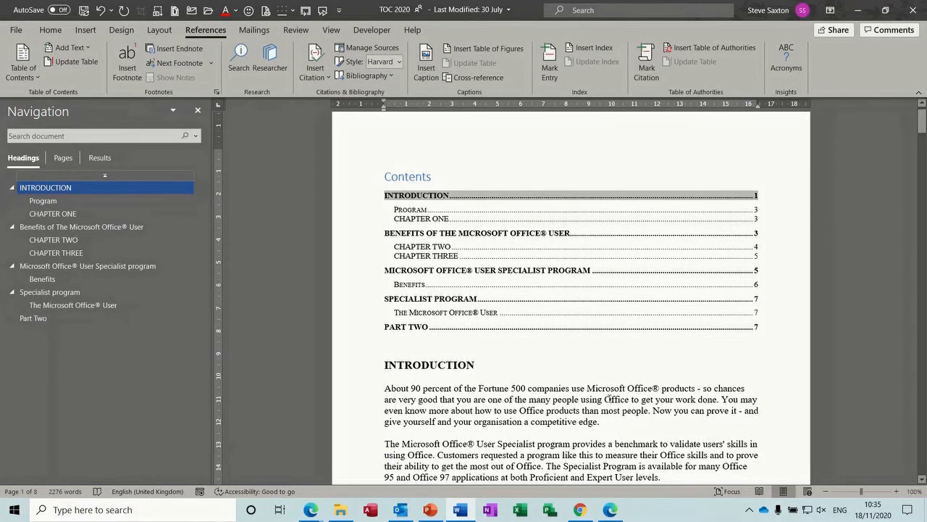
key("ctrl+n")
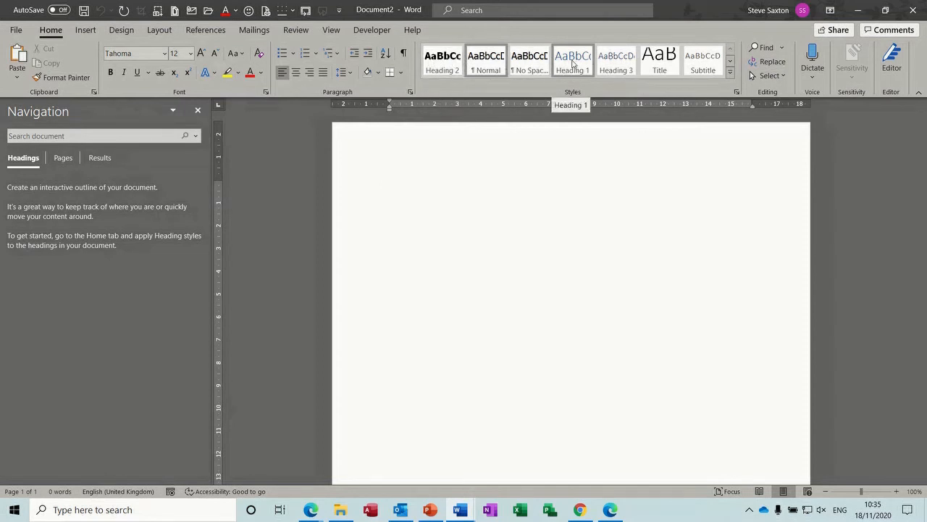
Step: Type 'Introduction' as a Heading 1 line and select it
left_click(572, 64)
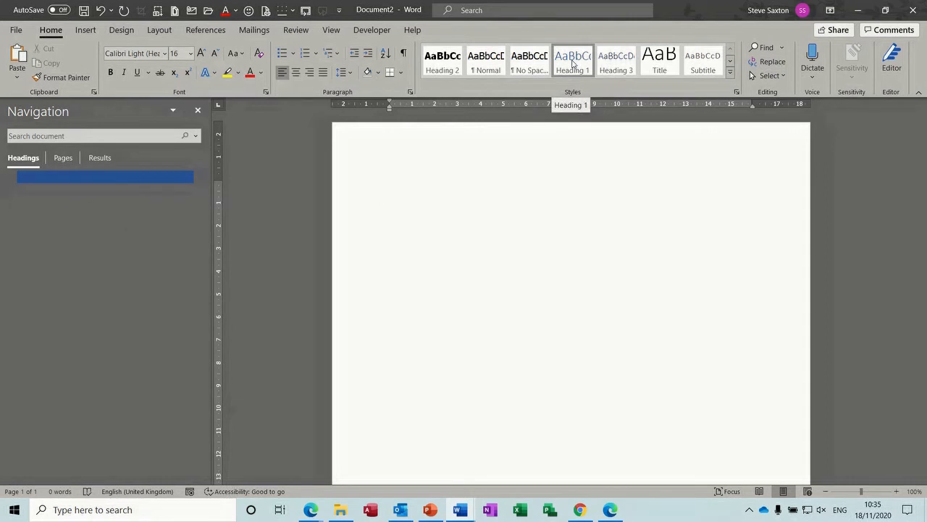
type("Introduction")
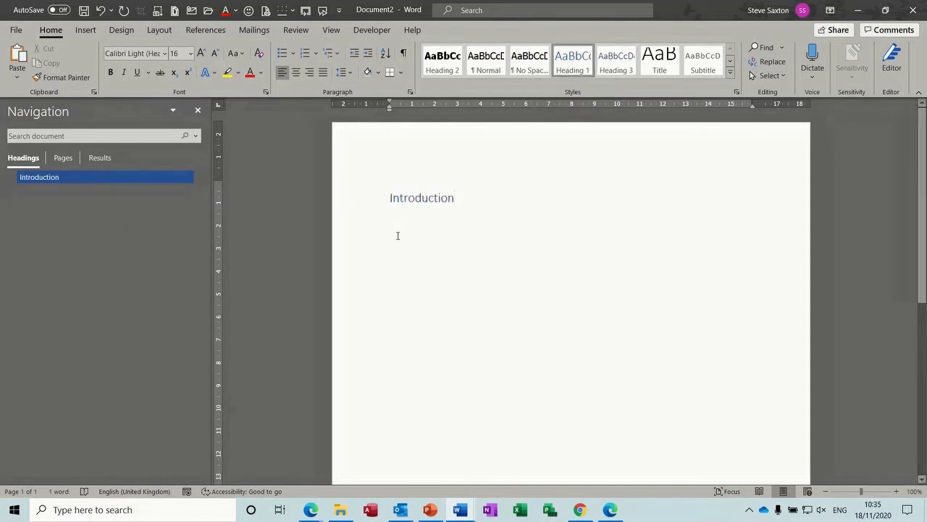
left_click(361, 201)
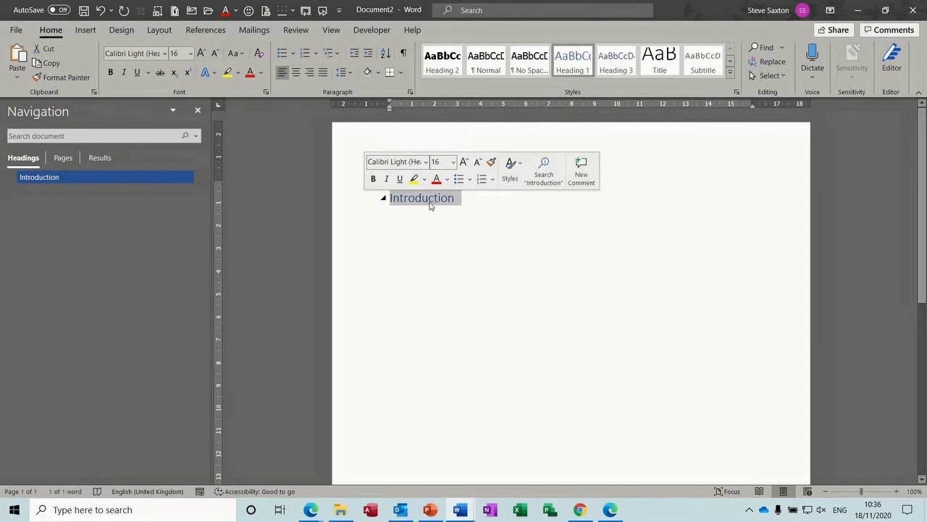
left_click(419, 240)
left_click(361, 201)
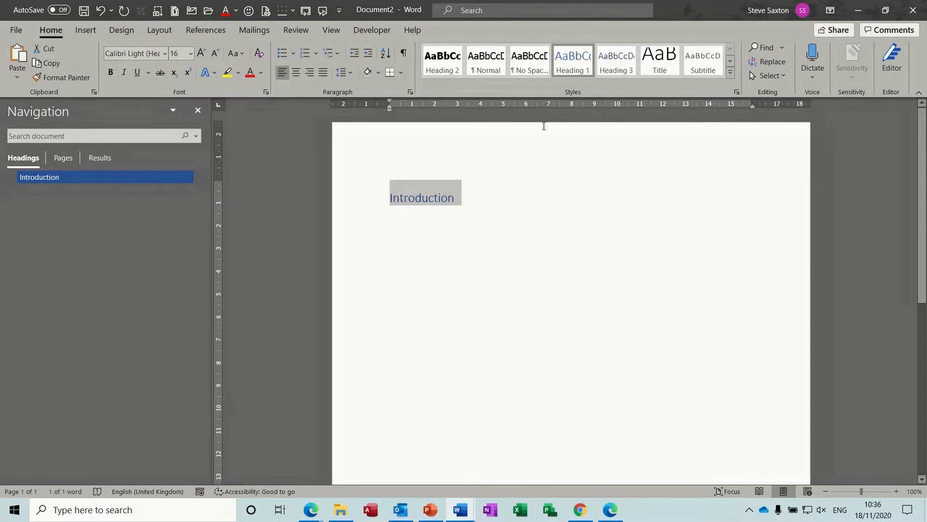
right_click(573, 69)
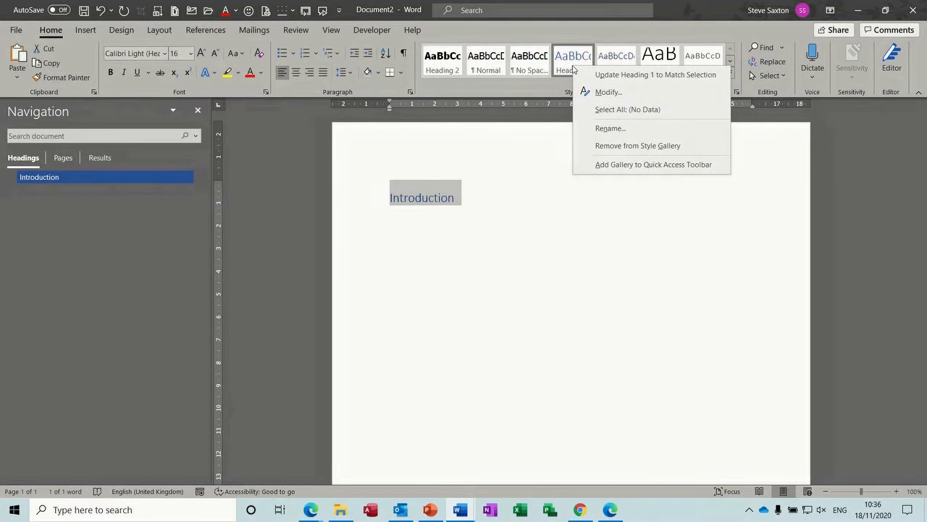
Step: Modify Heading 1 to black, bold Tahoma 12 pt
left_click(604, 92)
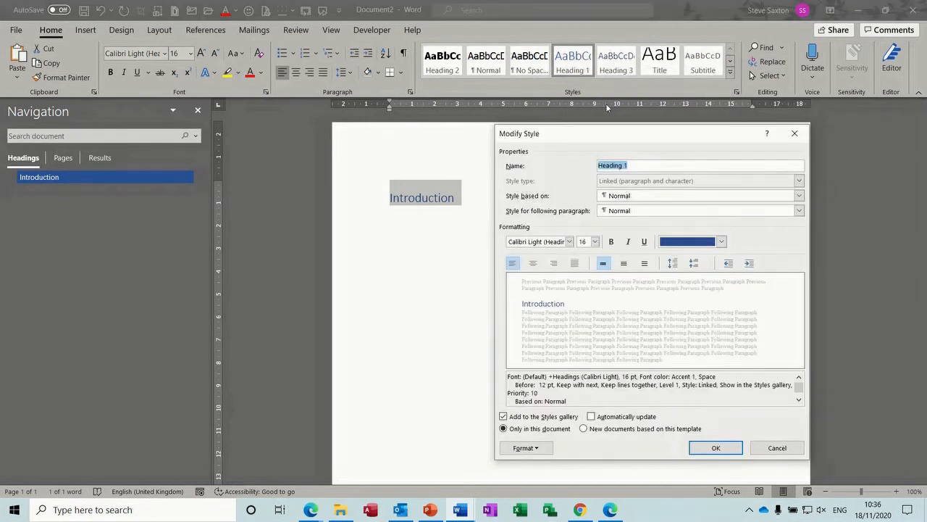
left_click(721, 241)
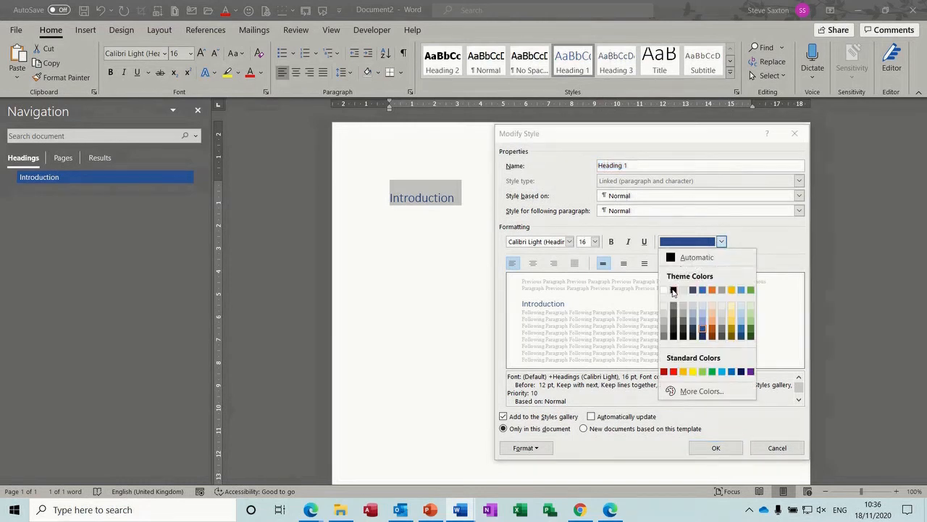
left_click(672, 291)
left_click(613, 245)
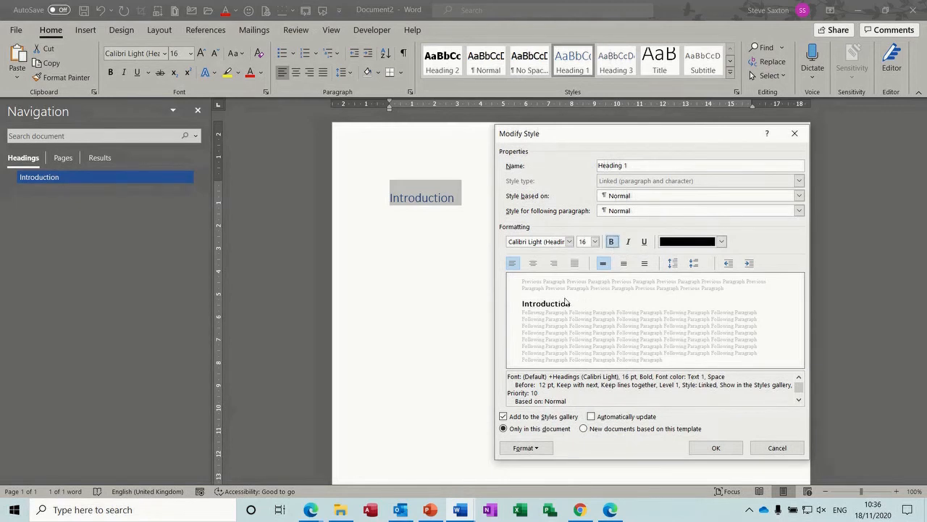
left_click(570, 242)
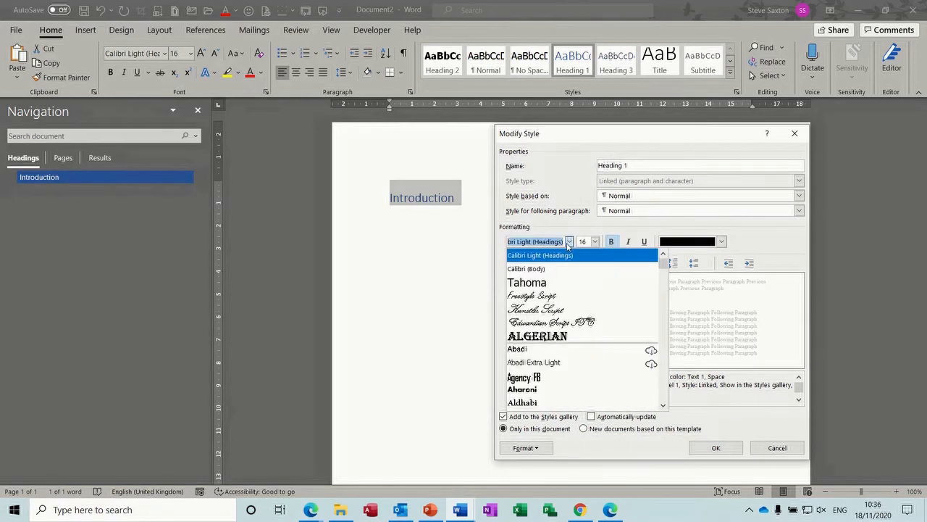
left_click(540, 283)
left_click(595, 242)
left_click(584, 287)
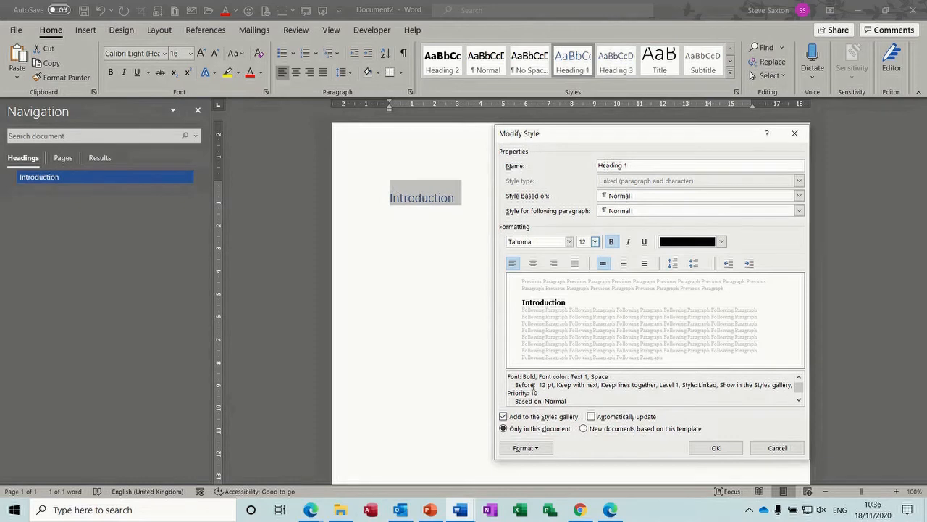
Step: Set Heading 1's spacing before to 0 pt and save the modified style
left_click(536, 447)
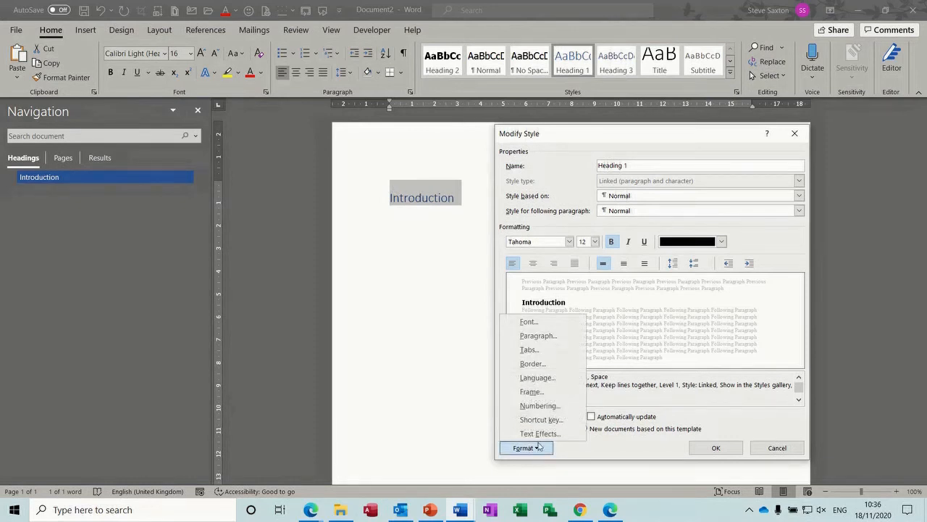
left_click(548, 336)
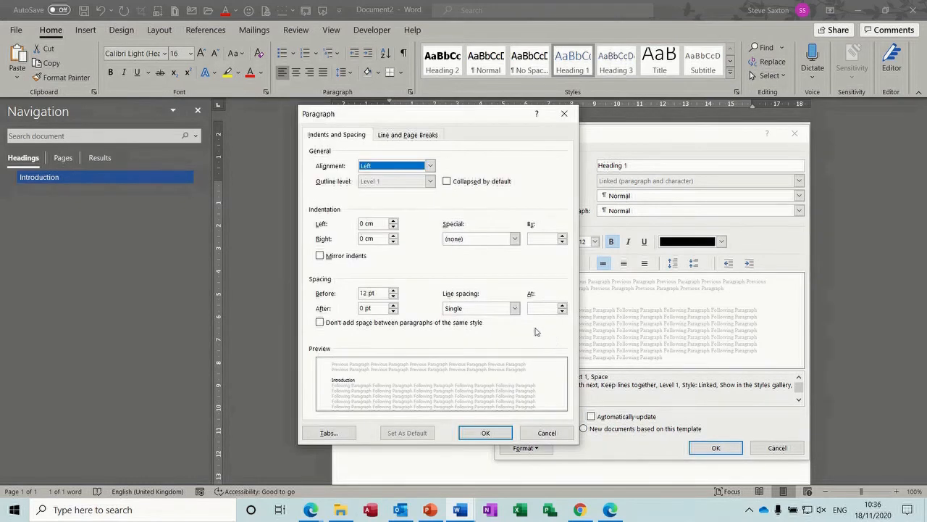
left_click(394, 296)
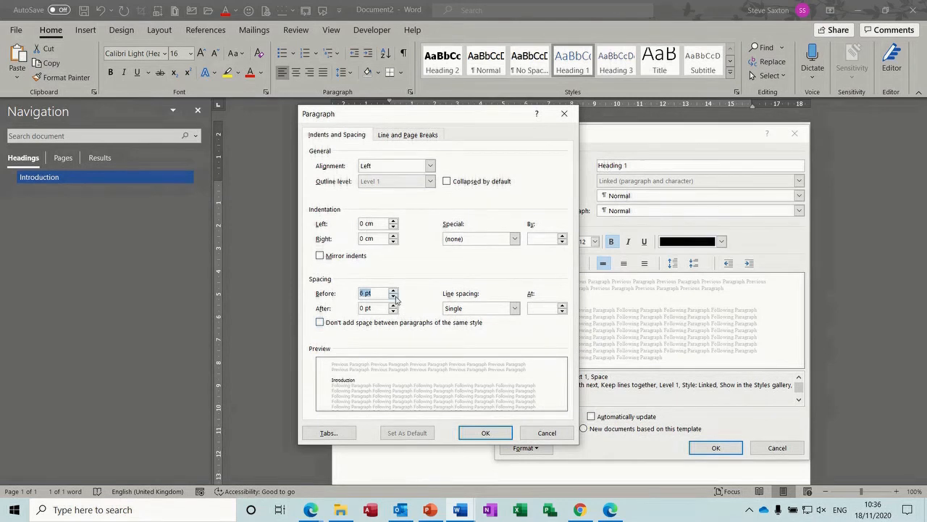
left_click(394, 296)
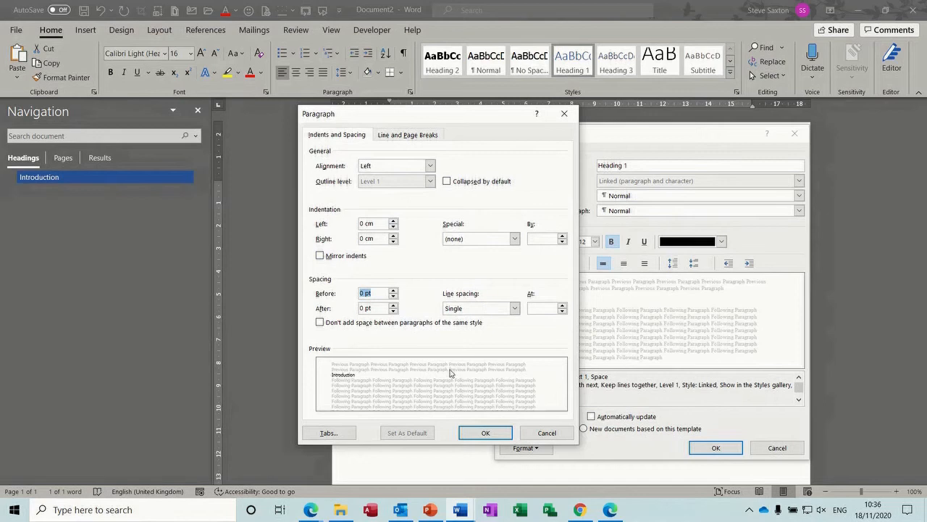
left_click(481, 434)
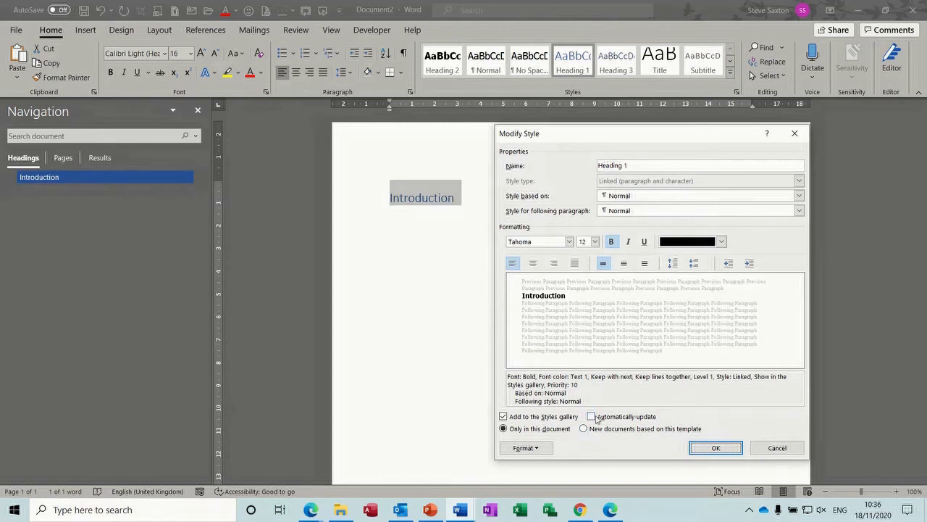
left_click(715, 448)
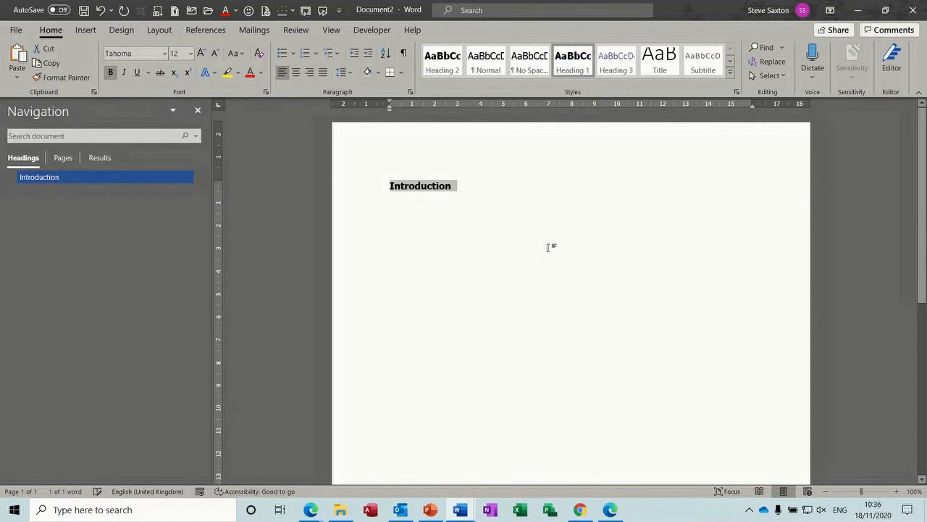
left_click(472, 188)
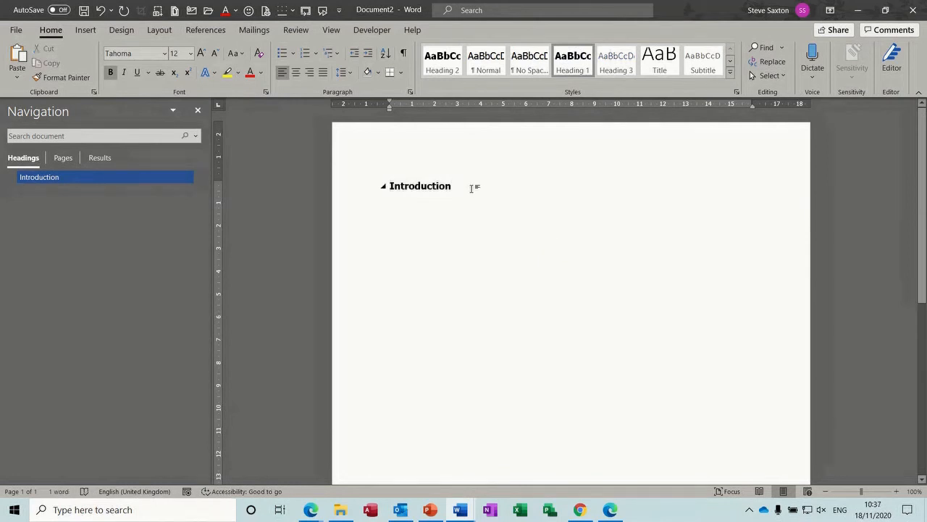
Step: Insert the 'intro' AutoText paragraph under the Introduction heading, then set the next line to Heading 2
key("Return")
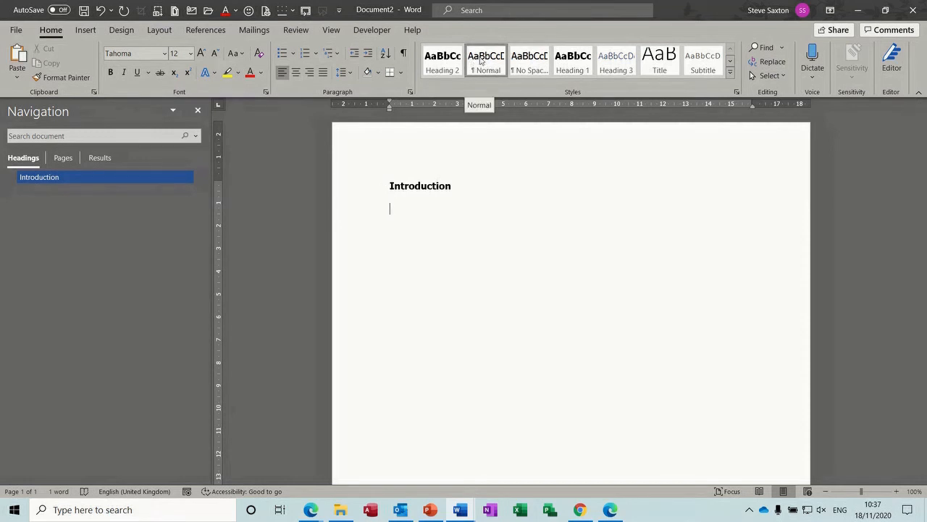
type("intro")
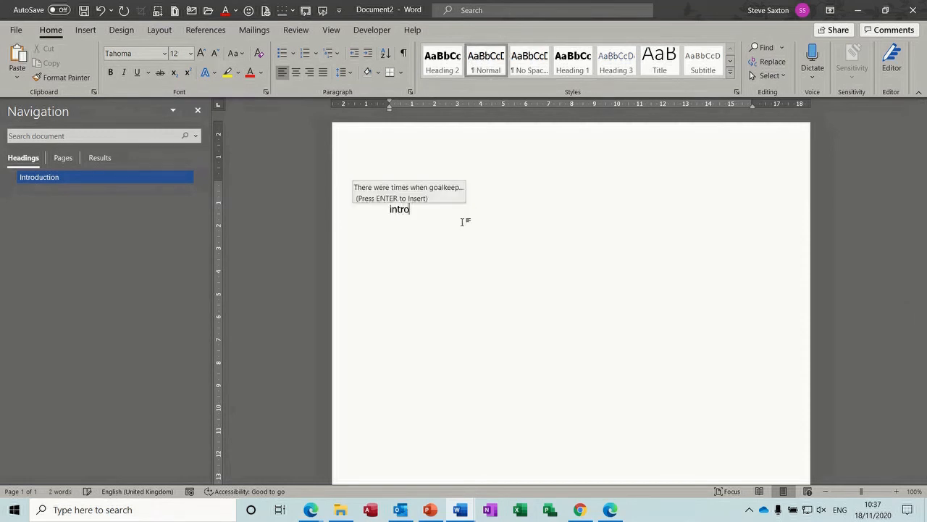
key("Return")
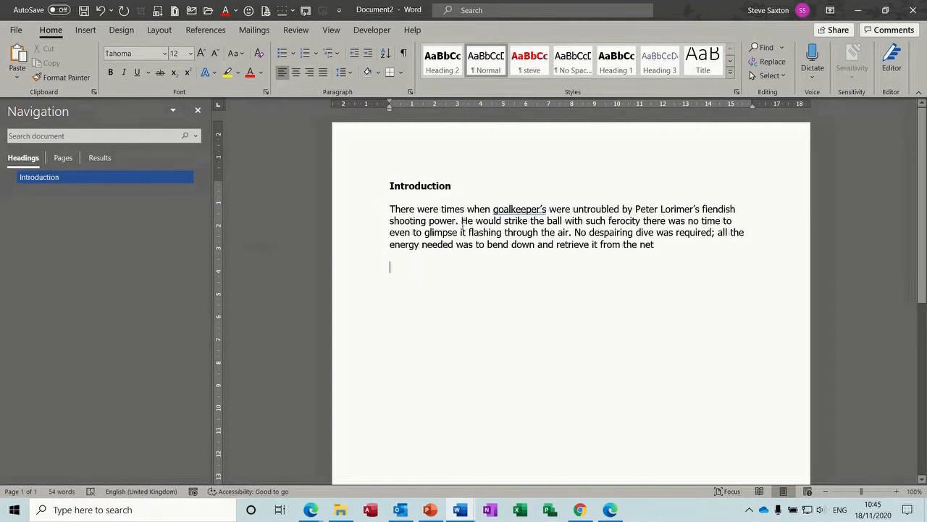
left_click(449, 65)
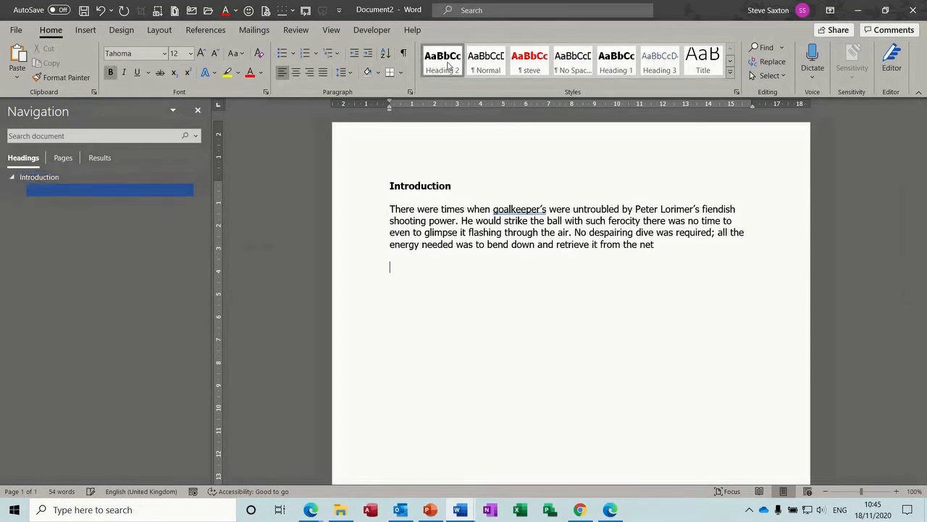
right_click(449, 65)
left_click(464, 87)
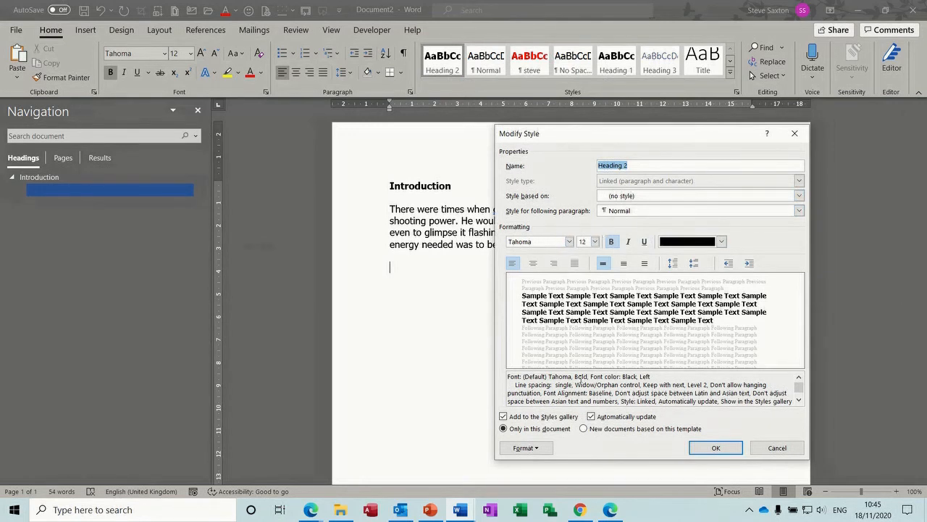
left_click(551, 447)
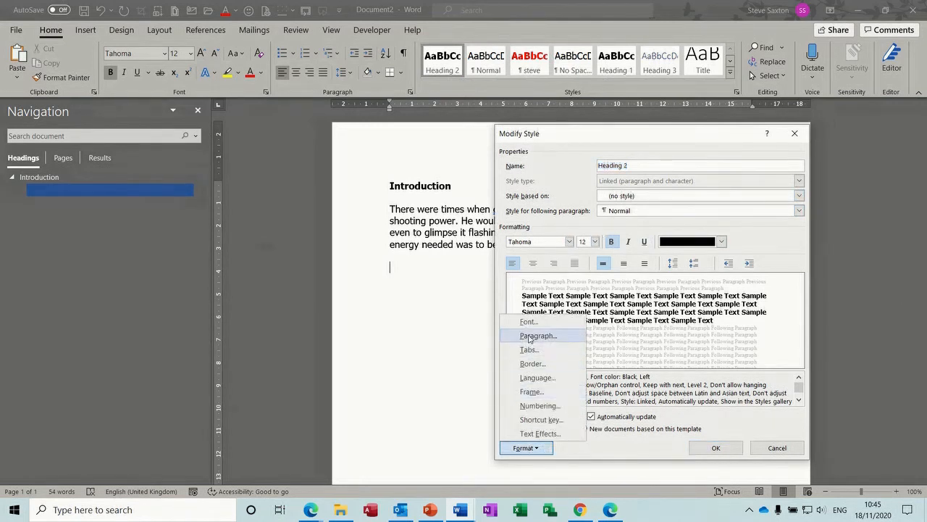
left_click(531, 336)
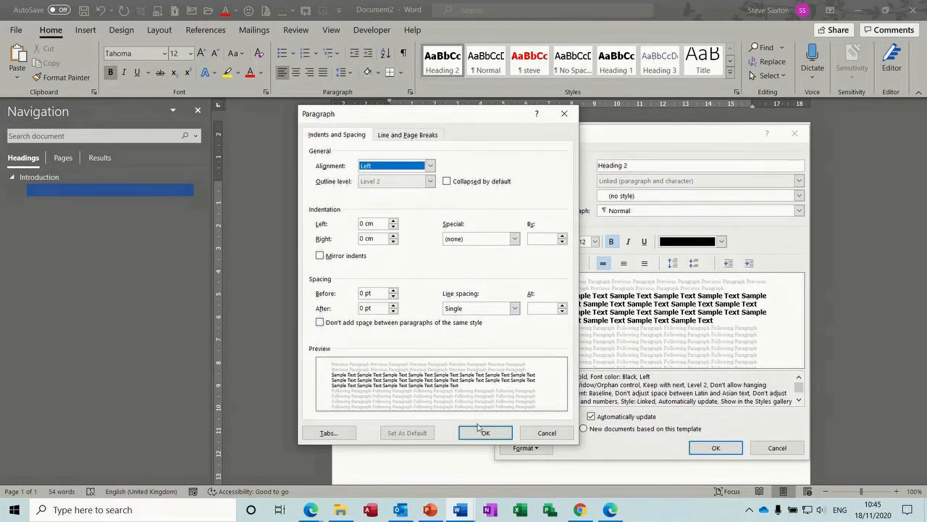
left_click(485, 433)
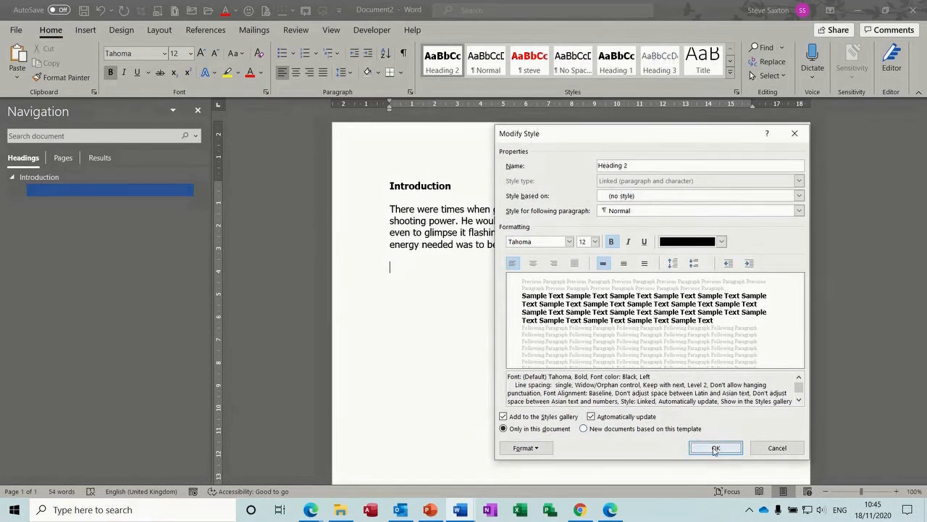
left_click(714, 447)
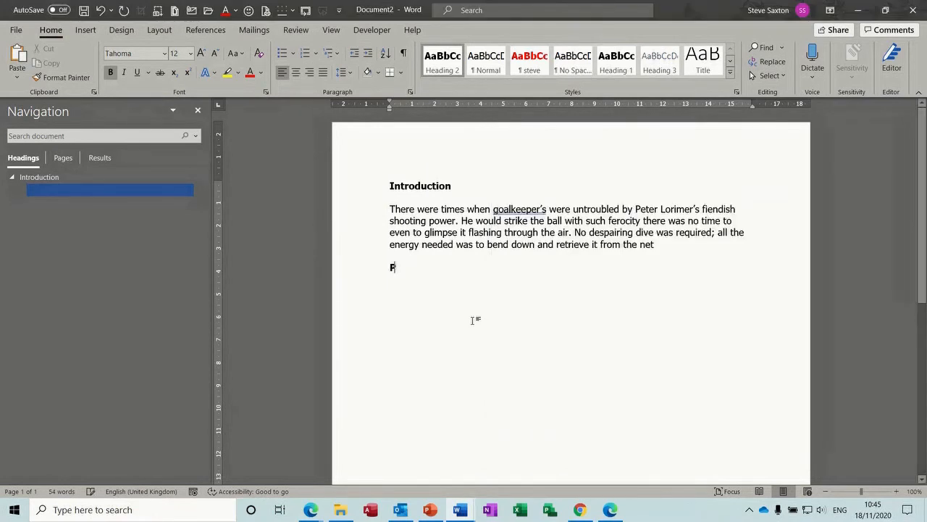
Step: Add a 'Part One' heading followed by the 'intro' AutoText paragraph
type("Part One")
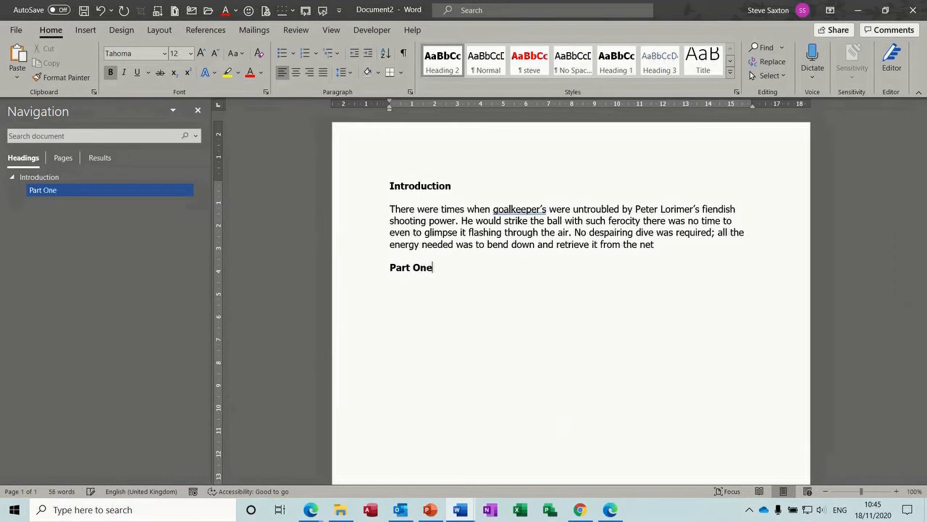
key("Return")
type("intro")
key("Return")
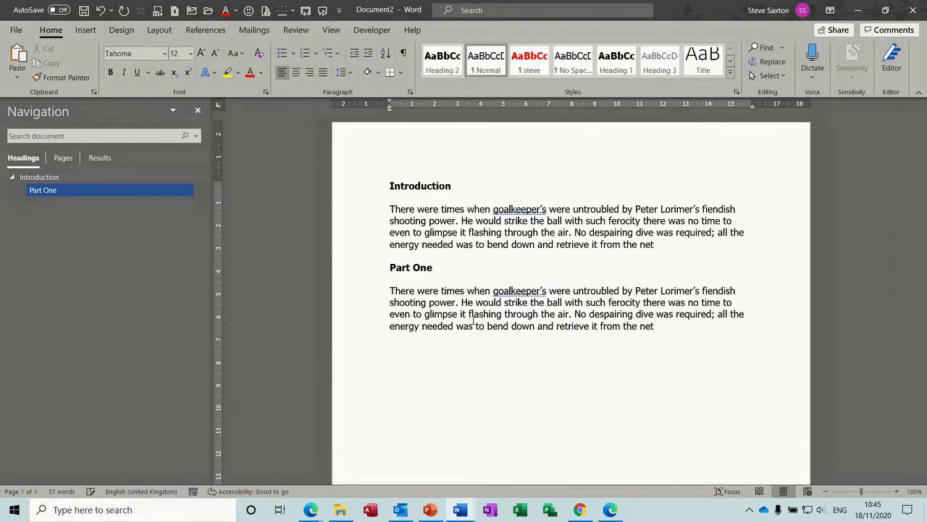
key("Return")
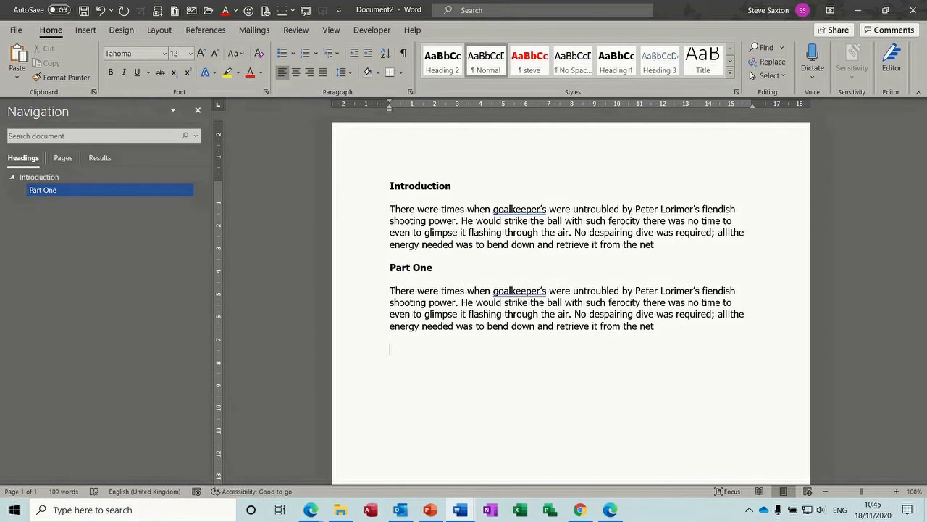
Step: Add a Heading 2 'Part Two' with its stored paragraph, and open the full Styles list
left_click(448, 70)
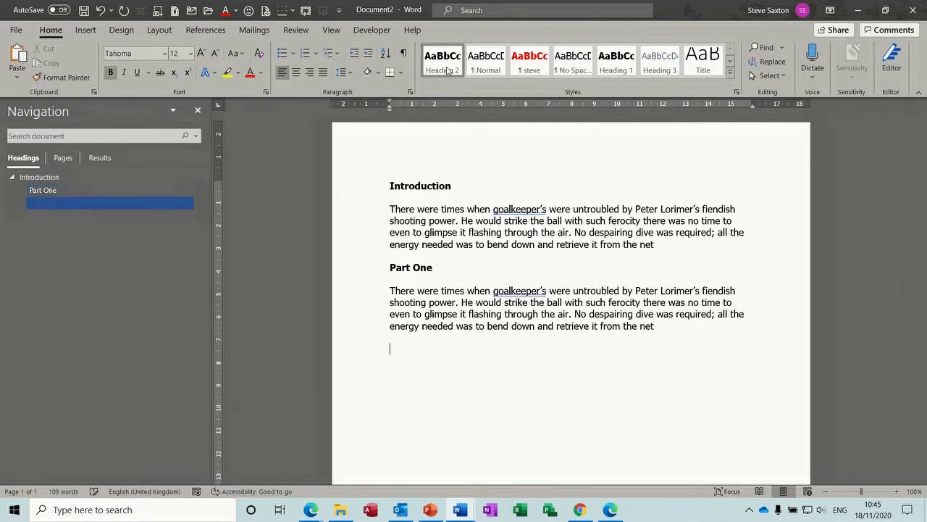
type("Part Two ")
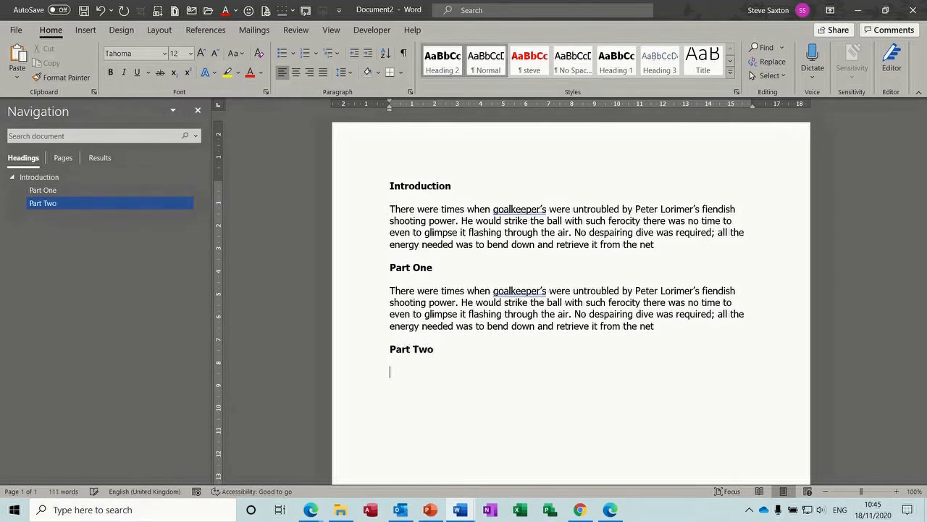
type("endi")
key("Return")
key("Return")
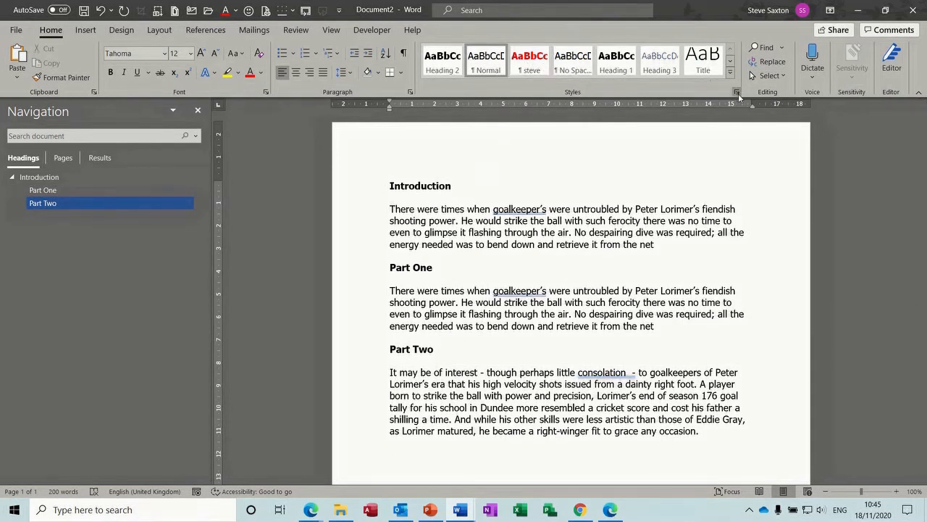
left_click(736, 92)
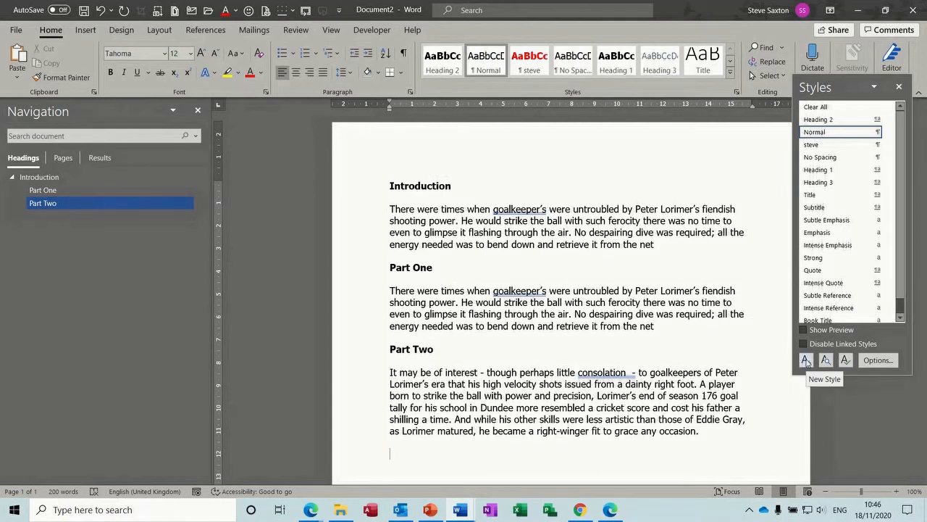
Step: Create a new paragraph style 'sax' based on Heading 2, followed by Normal
left_click(806, 360)
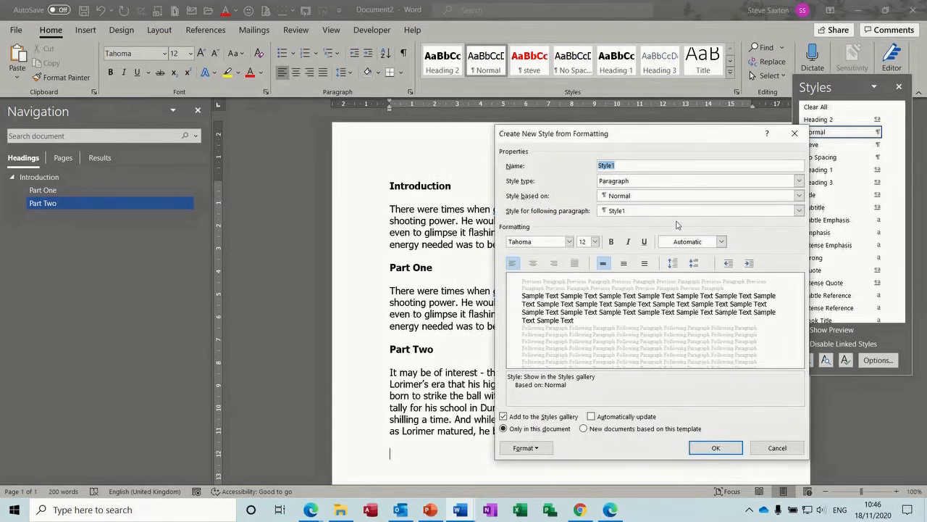
type("sax")
left_click(642, 188)
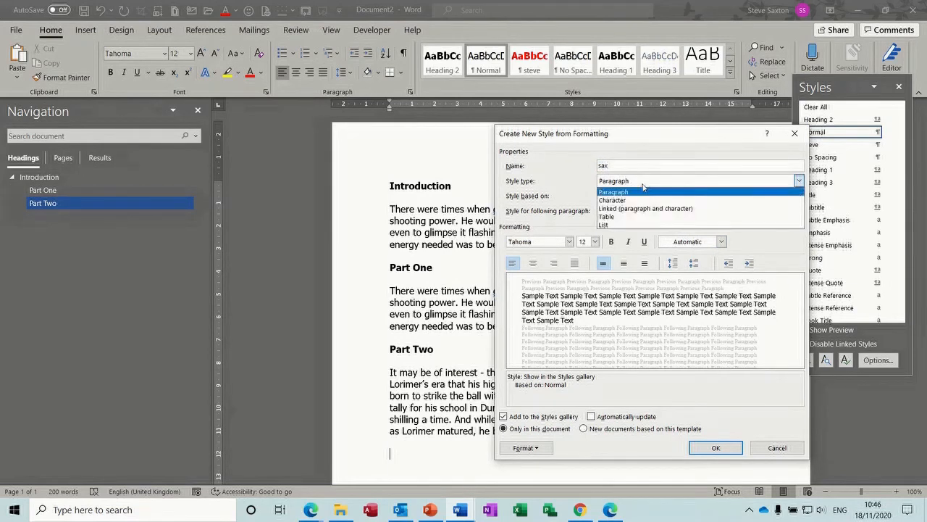
left_click(643, 191)
left_click(646, 198)
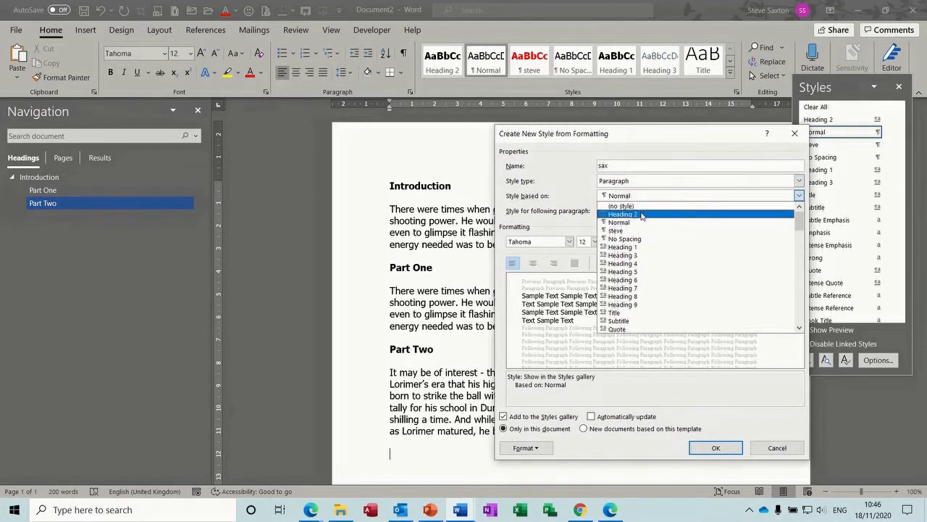
left_click(641, 215)
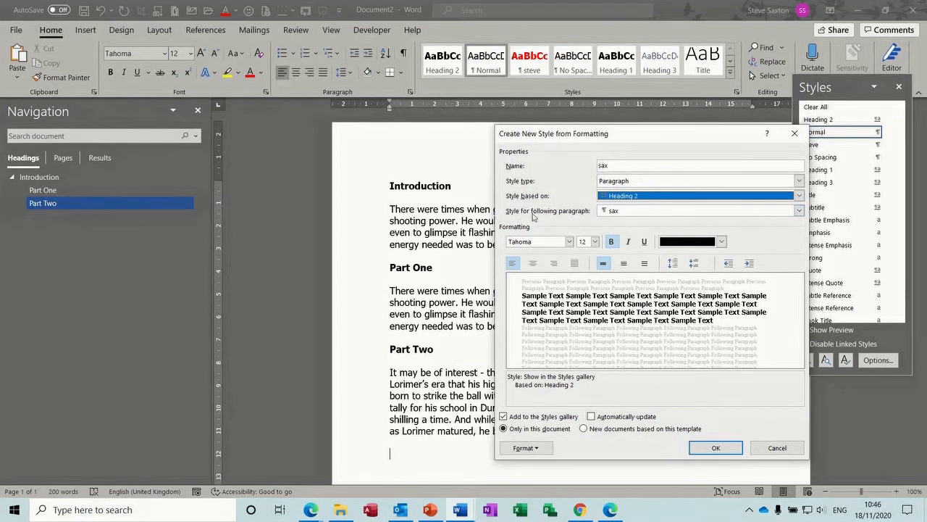
left_click(797, 211)
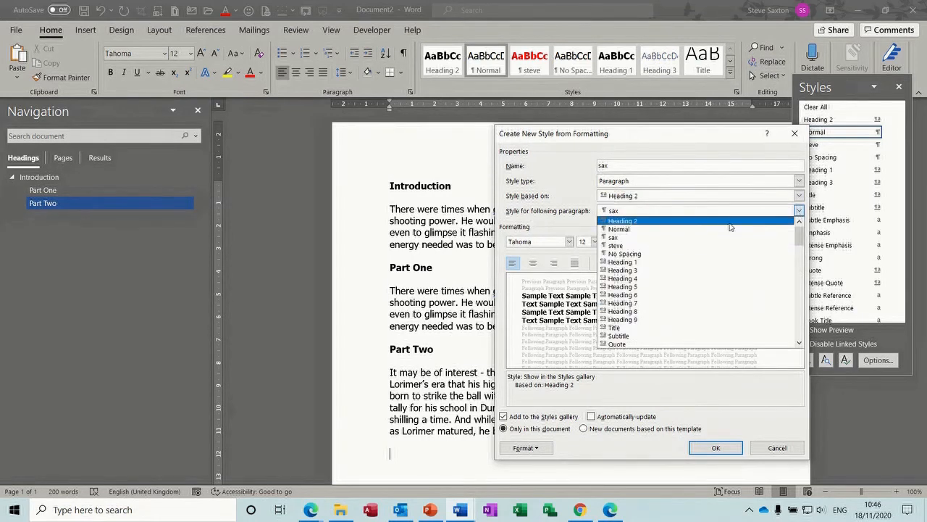
left_click(697, 230)
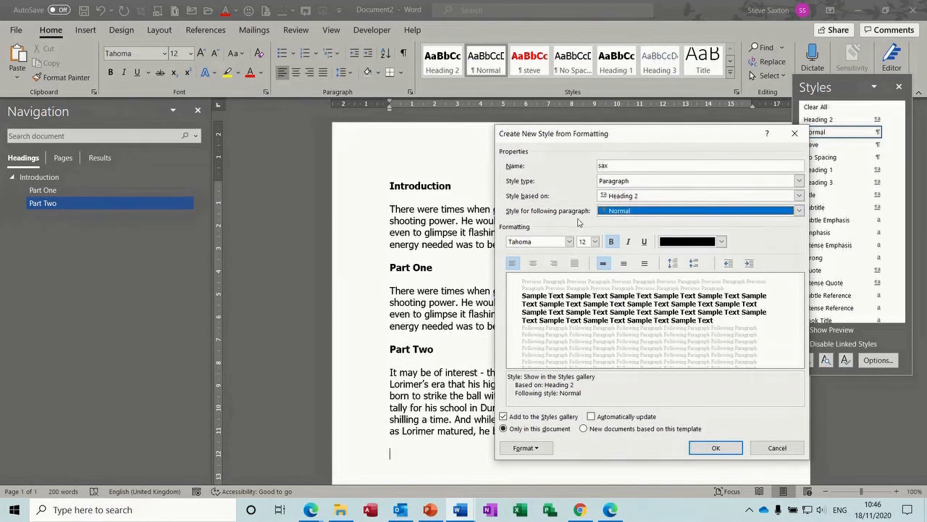
Step: Set the sax style's font colour to Green Accent 6 and confirm its paragraph settings
left_click(721, 242)
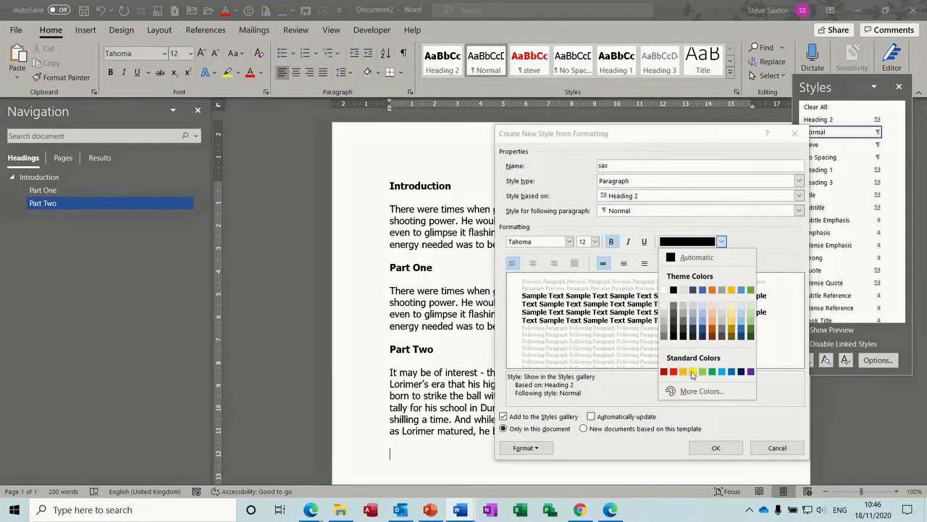
left_click(693, 372)
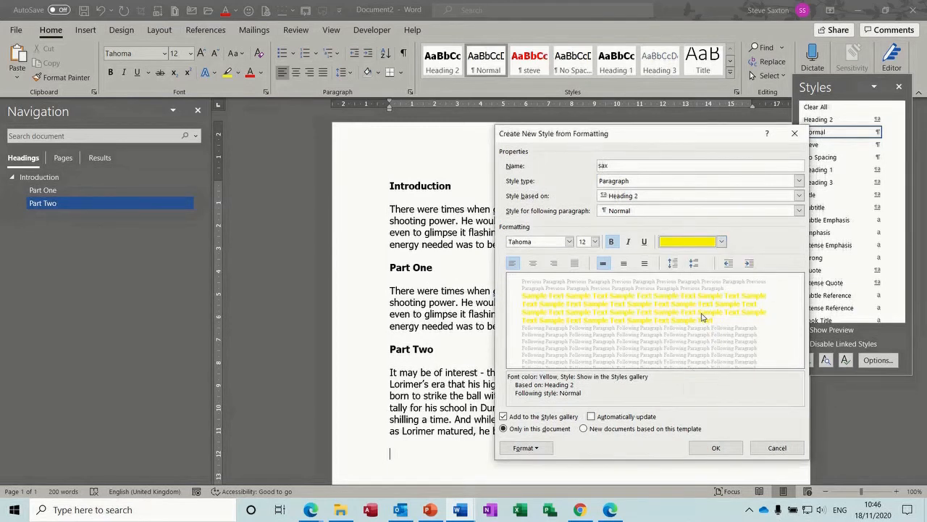
left_click(722, 242)
left_click(750, 323)
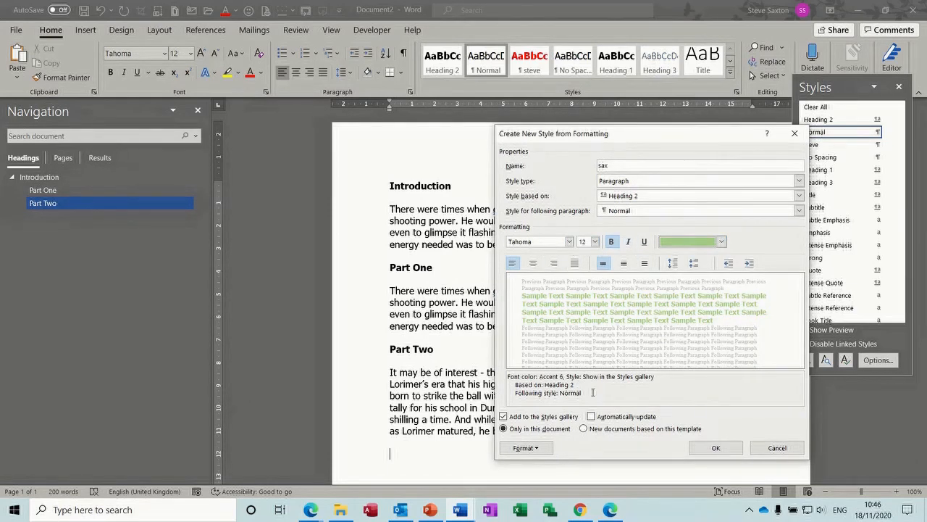
left_click(541, 451)
left_click(542, 338)
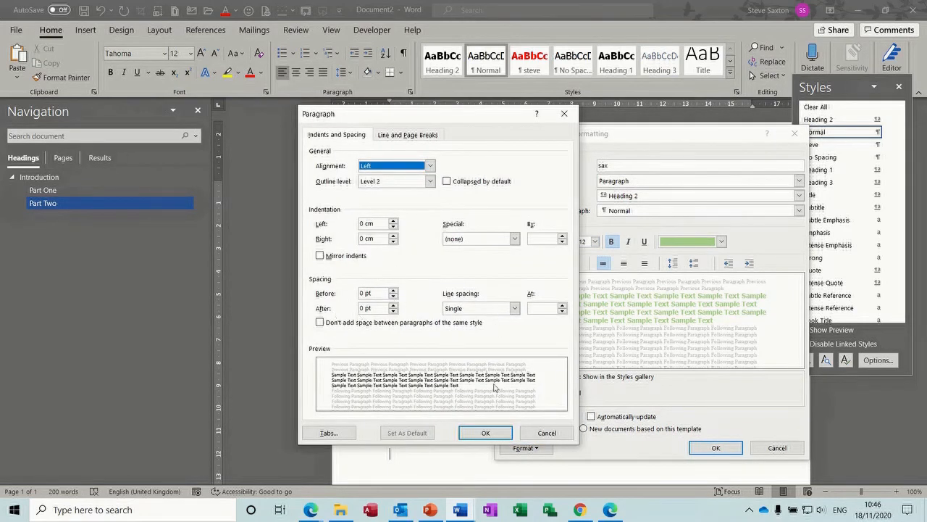
left_click(487, 434)
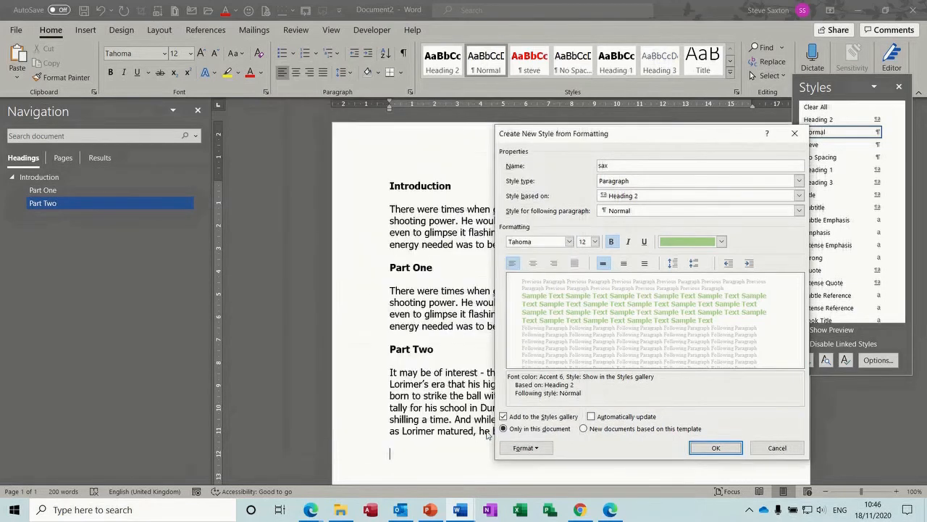
Step: Create the green sax style and type the Part Three heading in it
left_click(714, 448)
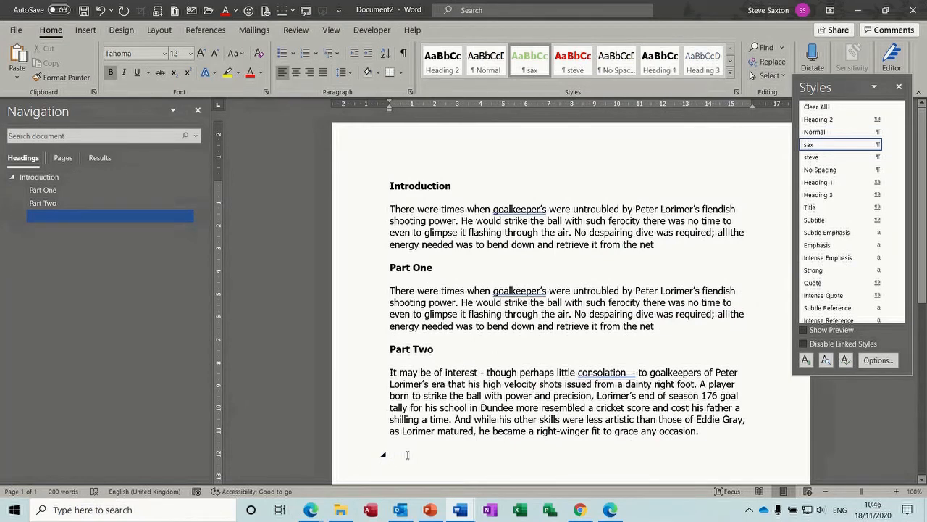
type("Par")
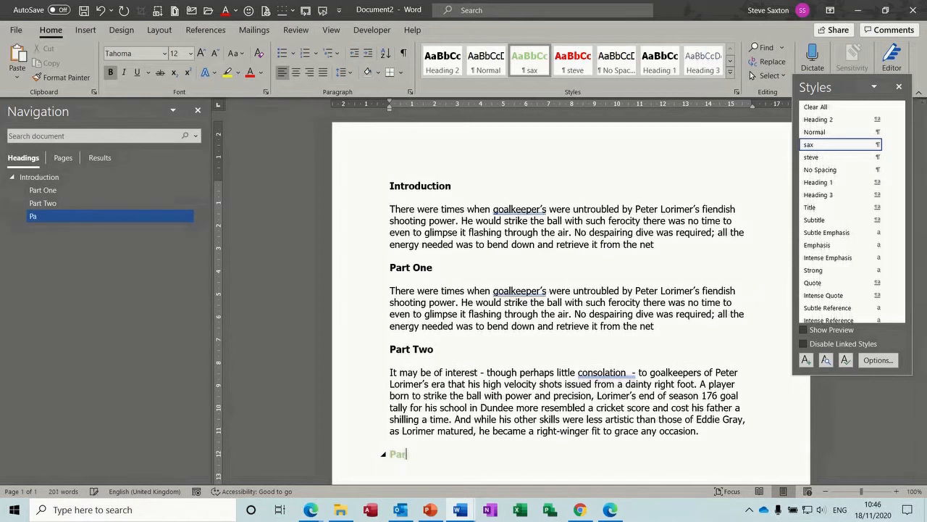
type("t Three")
key("Return")
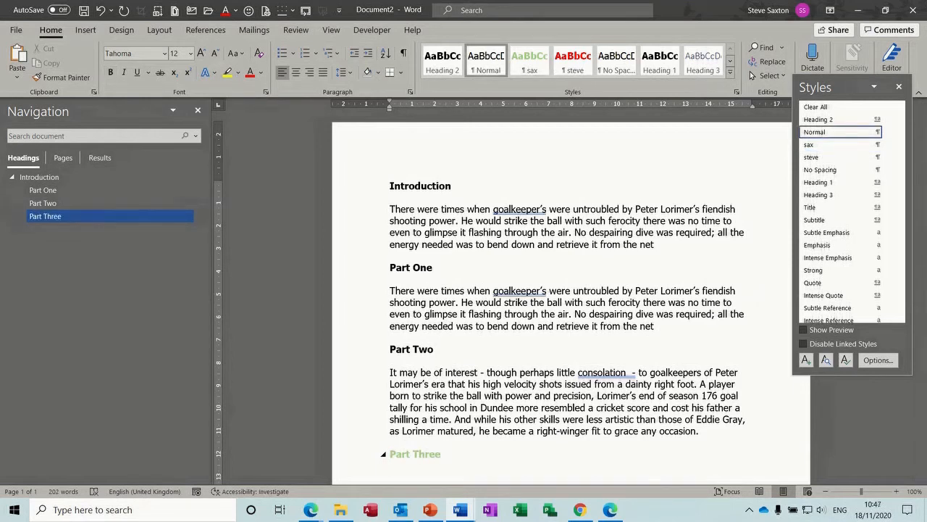
Step: Insert the 'intr' AutoText intro paragraph under Part Three and close the Styles pane
type("intro")
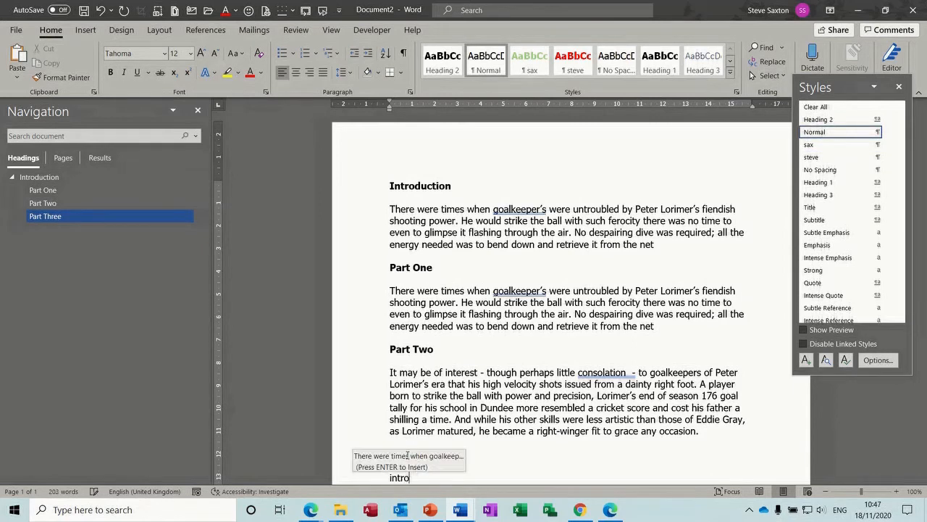
key("Return")
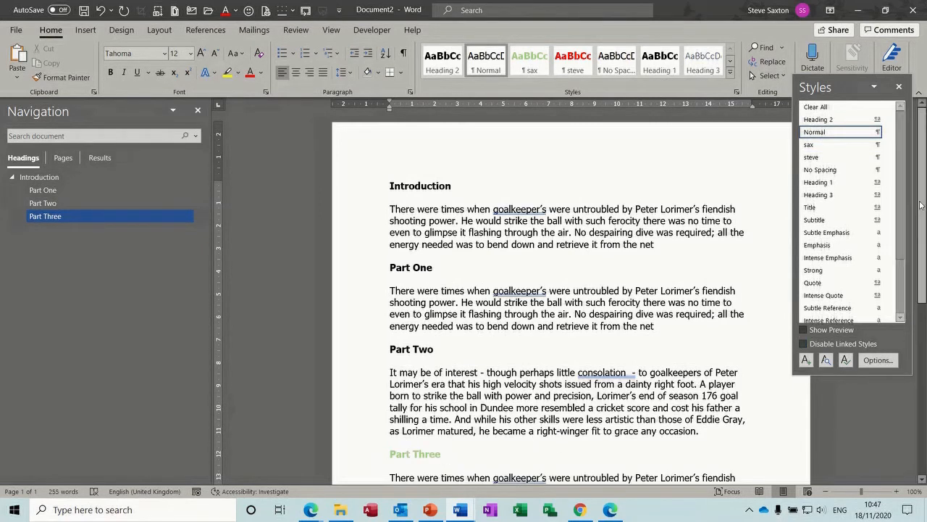
left_click(899, 89)
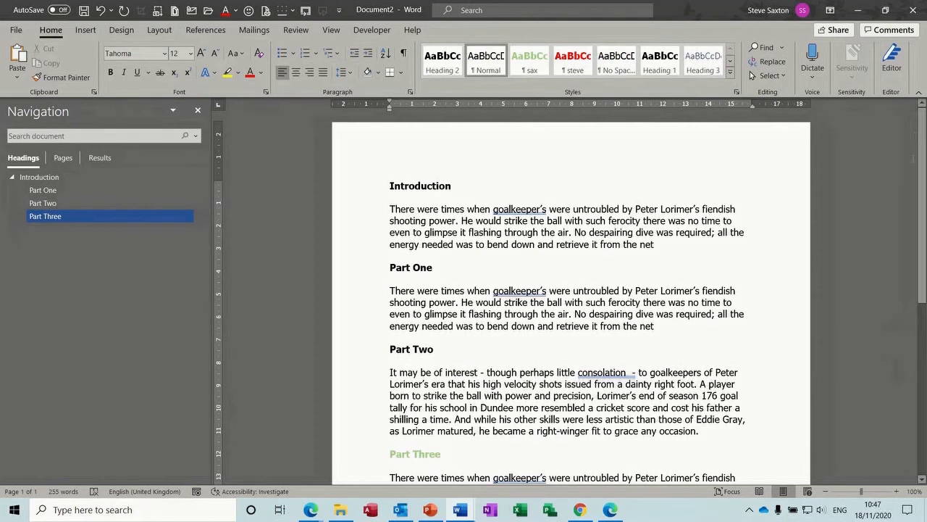
scroll(922, 165, "down", 3)
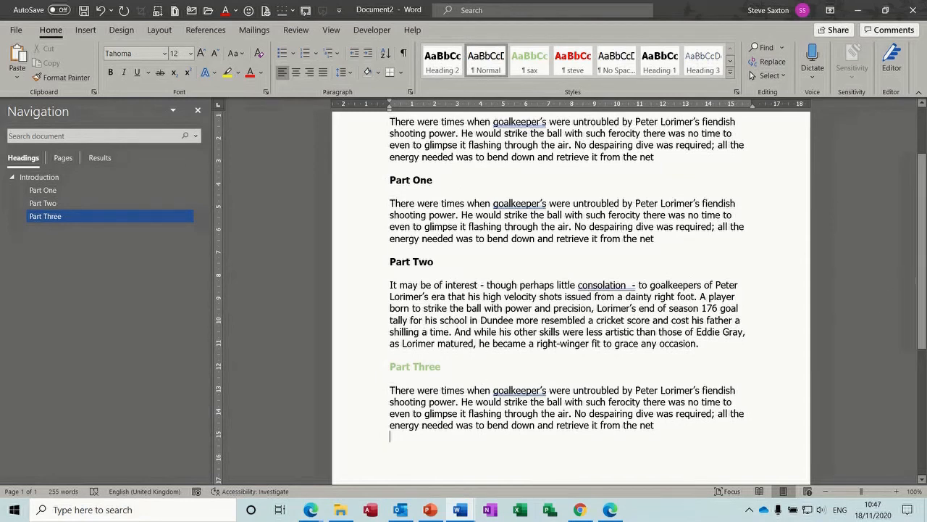
Step: Add an empty Normal-style line above the Introduction heading
left_click_drag(922, 250, 922, 203)
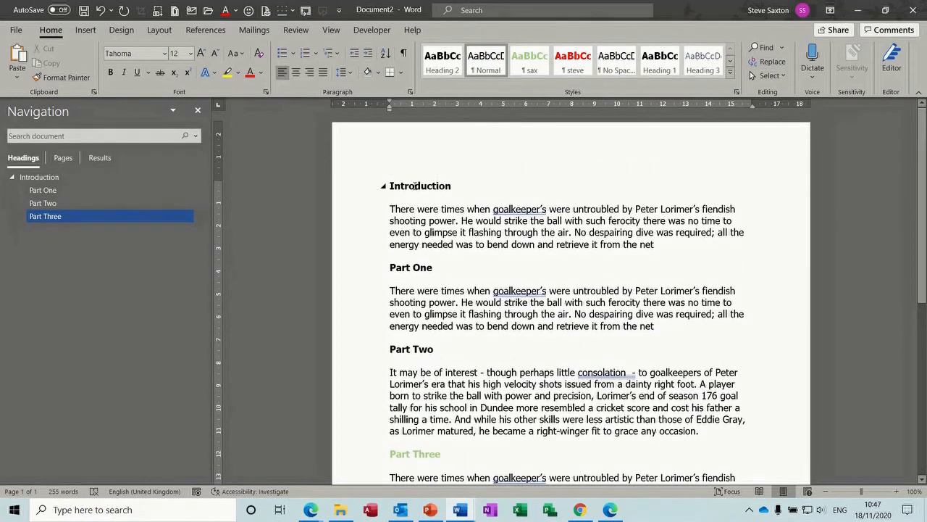
left_click(390, 185)
key("Return")
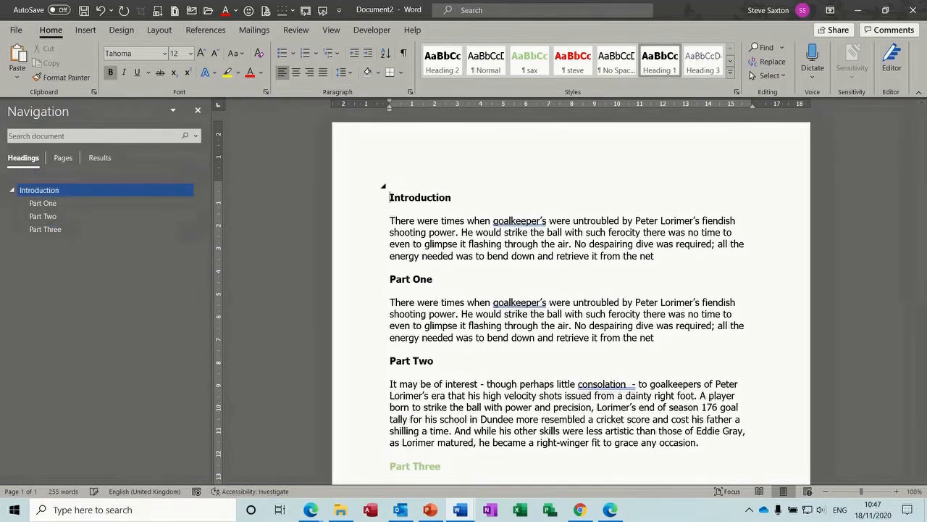
left_click(366, 186)
key("ctrl+shift+n")
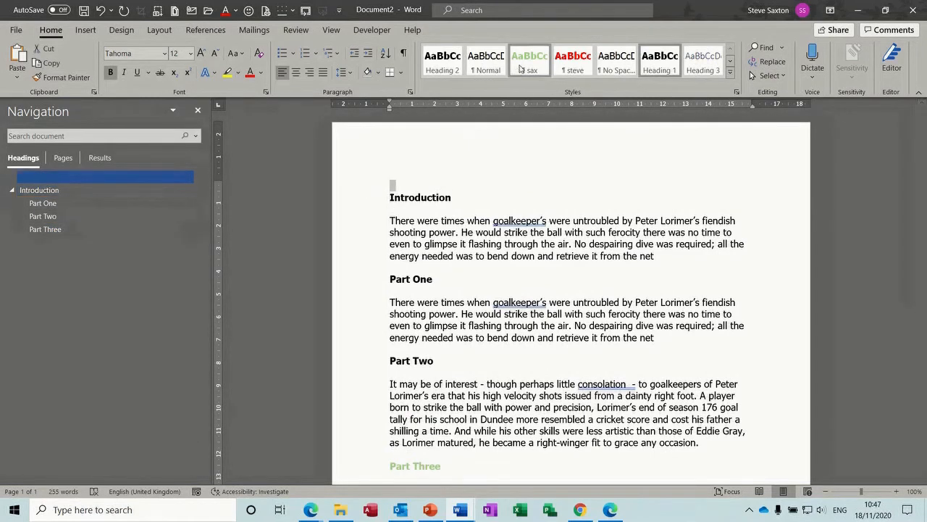
left_click(393, 186)
Step: Insert Automatic Table 1 from References > Table of Contents on that line
left_click(205, 30)
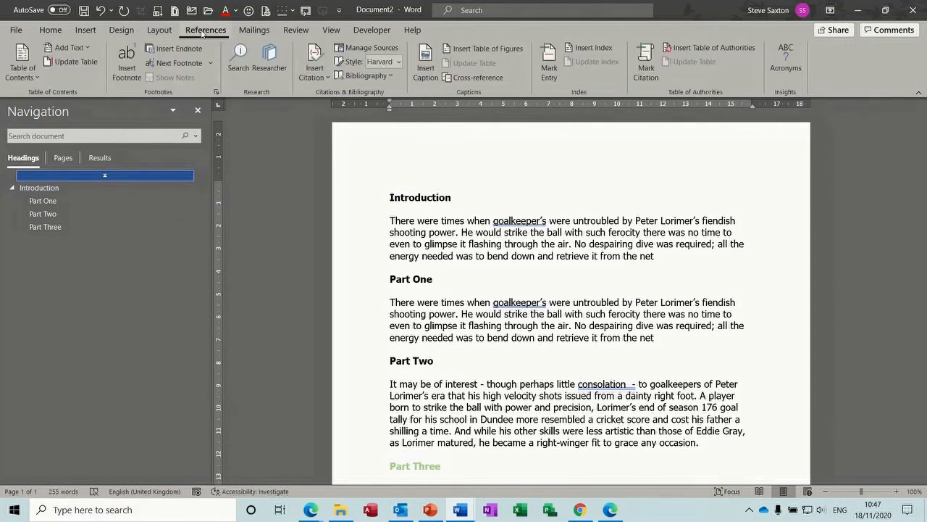
left_click(24, 59)
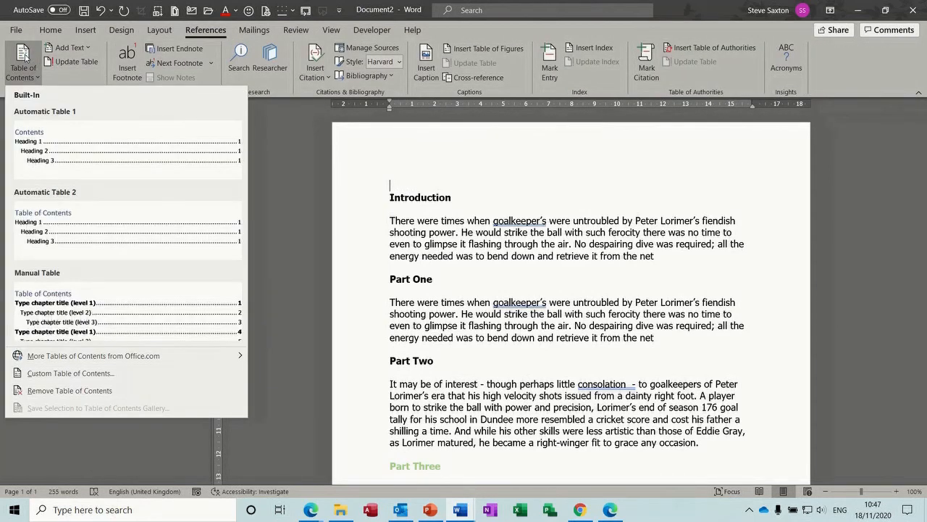
left_click(99, 152)
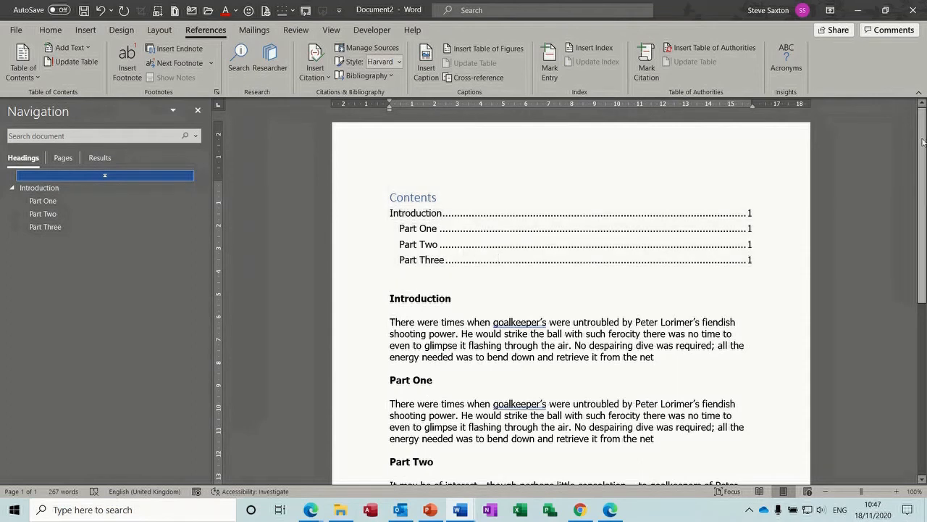
scroll(923, 143, "down", 7)
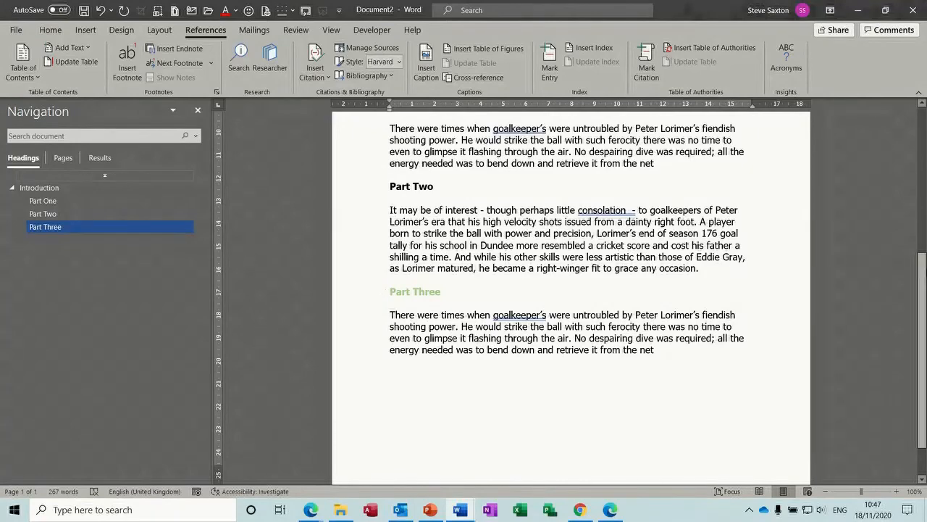
mouse_move(924, 297)
left_mouse_down()
mouse_move(924, 150)
mouse_move(924, 310)
left_mouse_up()
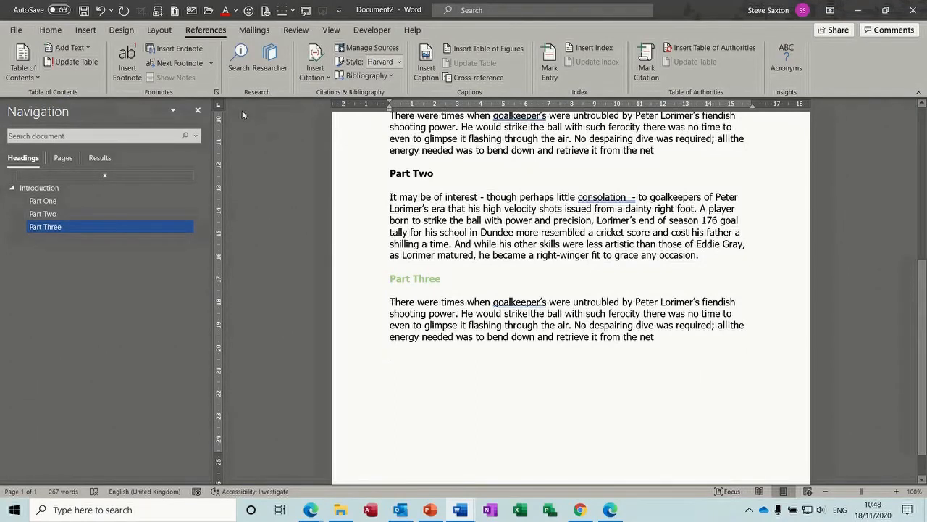
Step: Create a new style saxo, bold 20 pt, followed by Normal
left_click(50, 29)
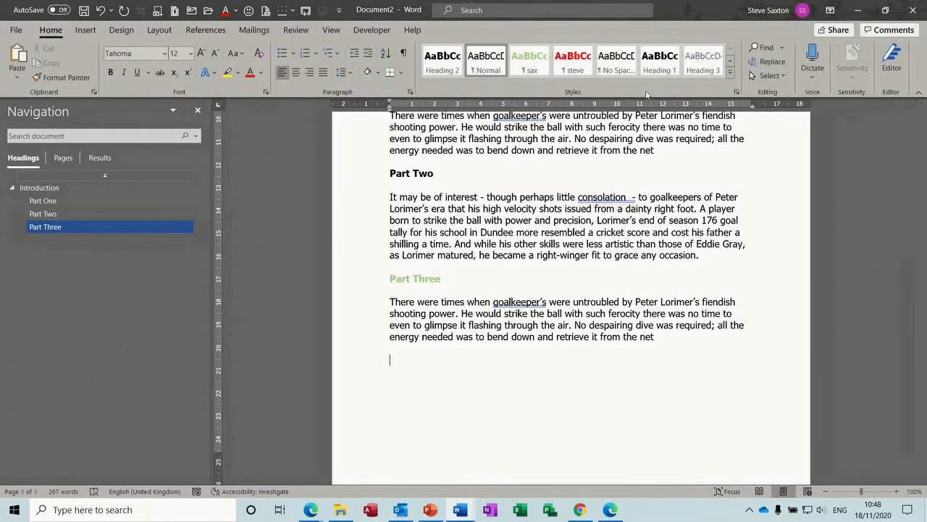
left_click(736, 92)
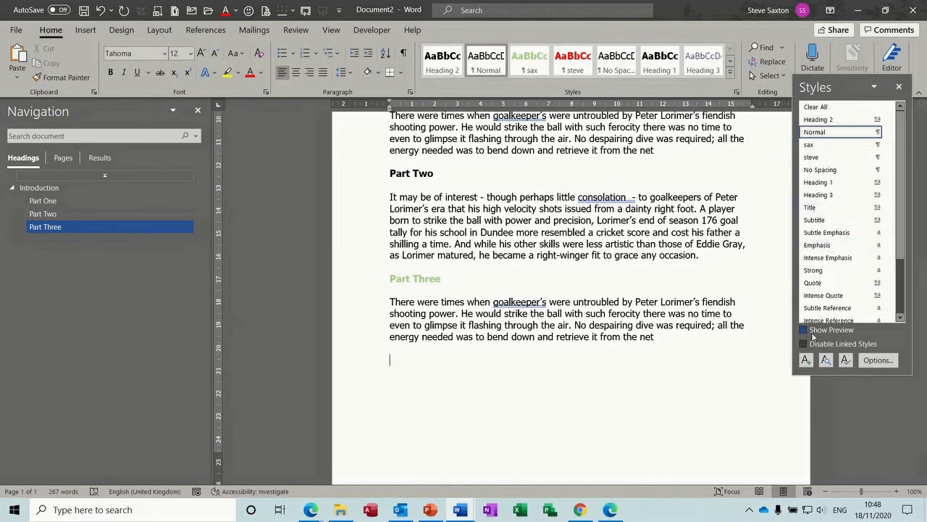
left_click(805, 360)
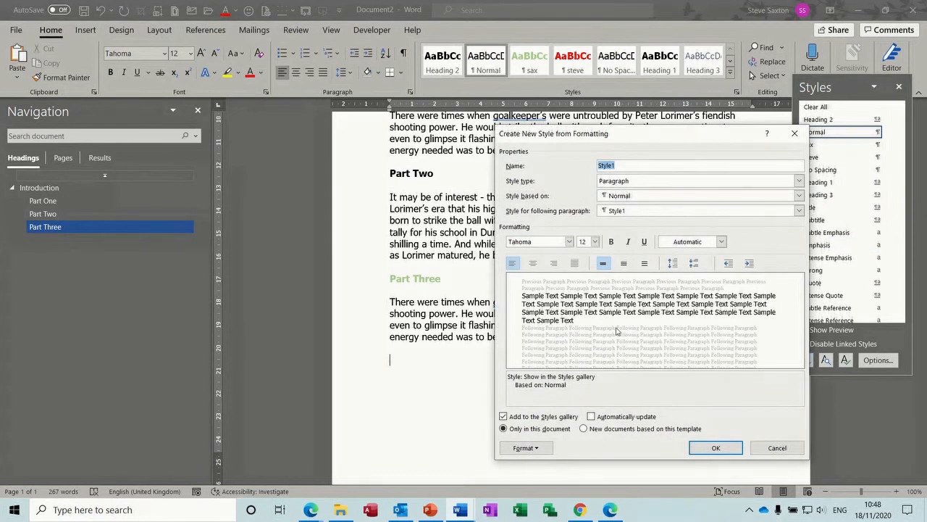
type("saxo")
left_click(665, 215)
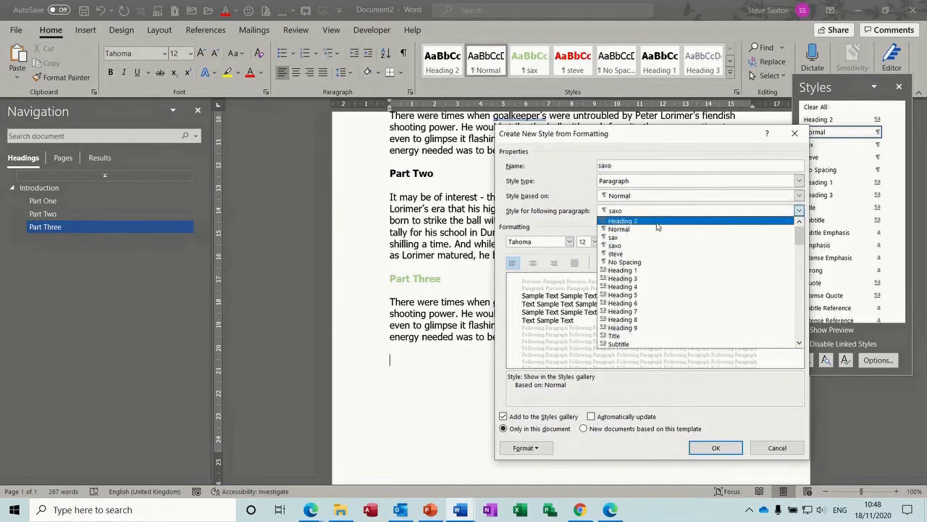
left_click(642, 230)
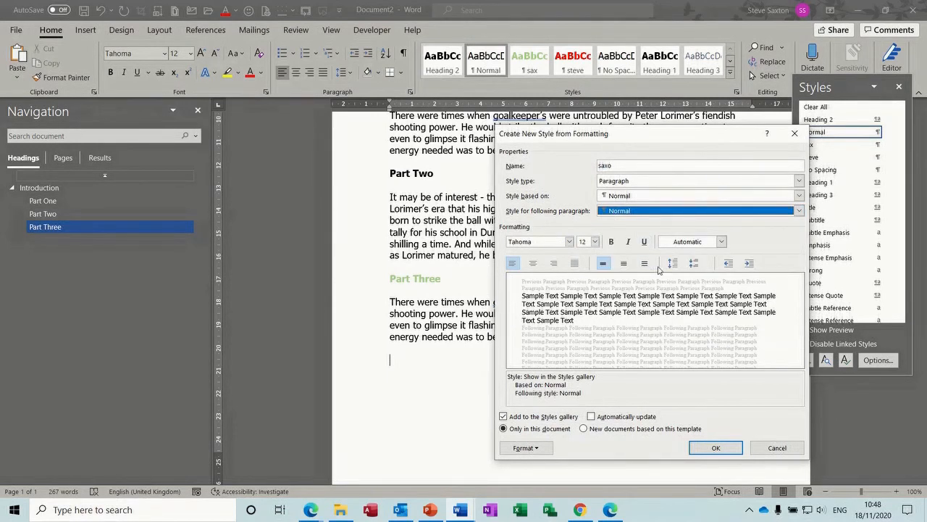
left_click(611, 243)
left_click(595, 242)
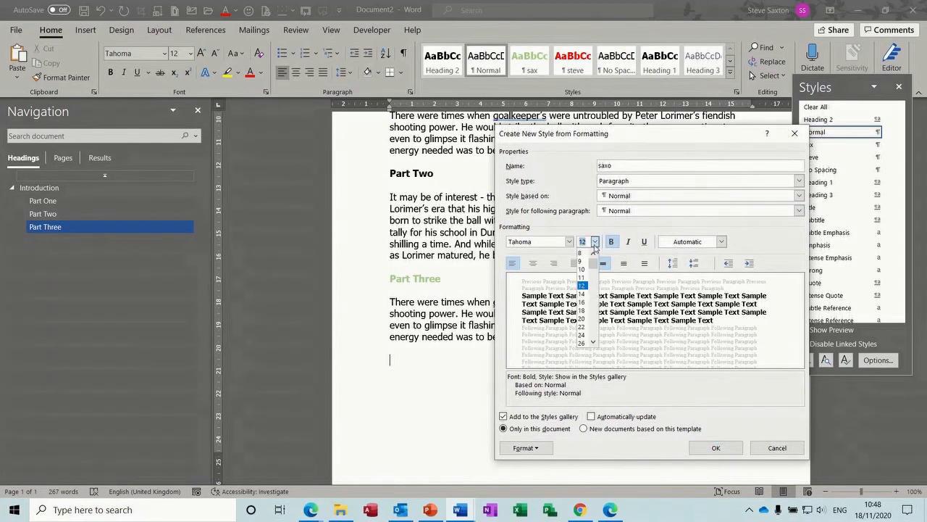
left_click(582, 319)
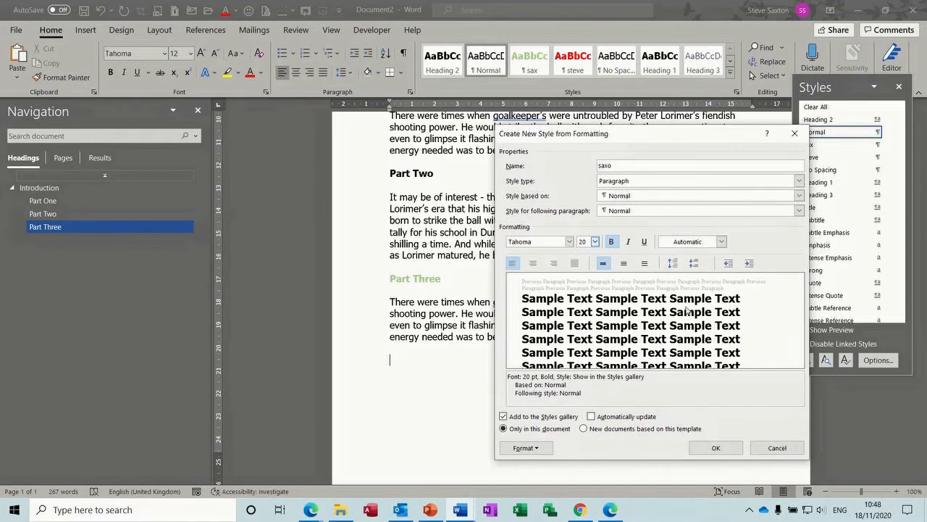
left_click(712, 449)
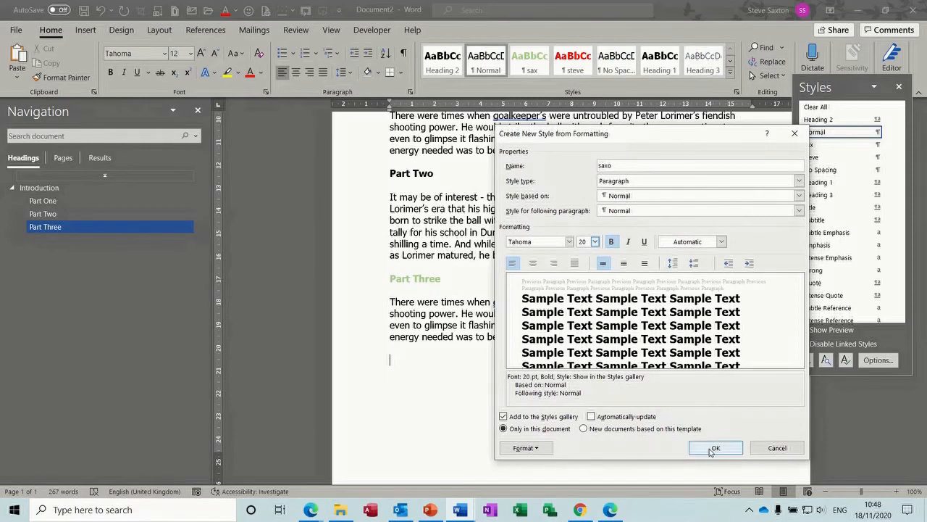
left_click(712, 448)
Step: Type the Part Four heading in saxo and insert the 'intro' goalkeeper paragraph below
type("Part ")
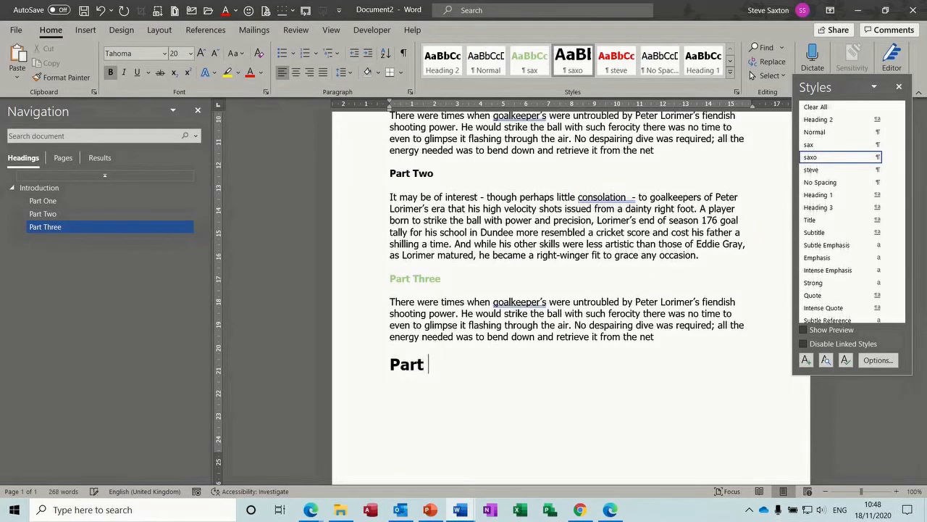
type("Four")
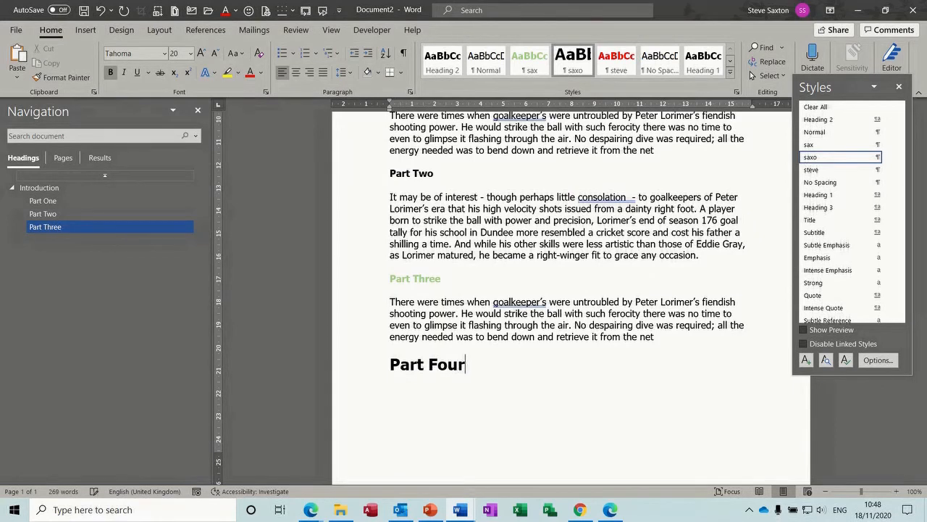
key("Return")
type("intro")
key("Return")
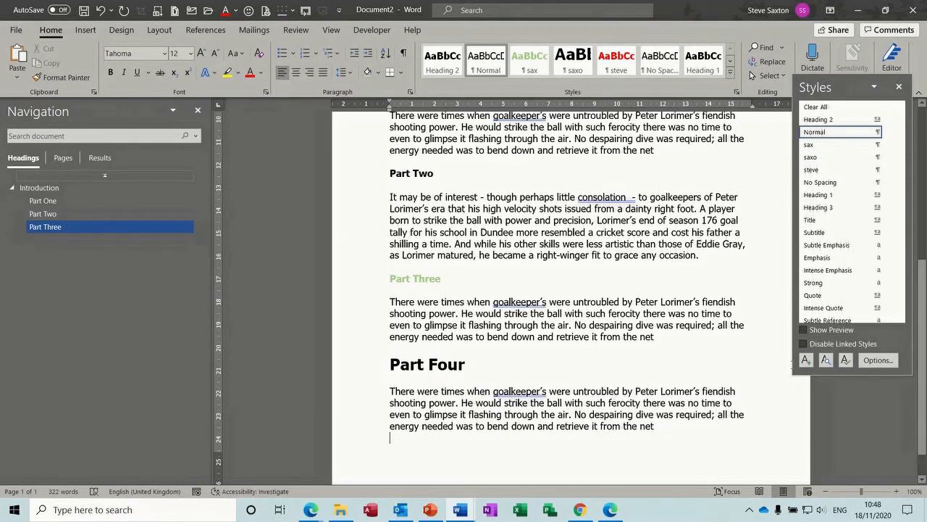
Step: Close the Styles pane and update the entire table of contents
left_click(899, 87)
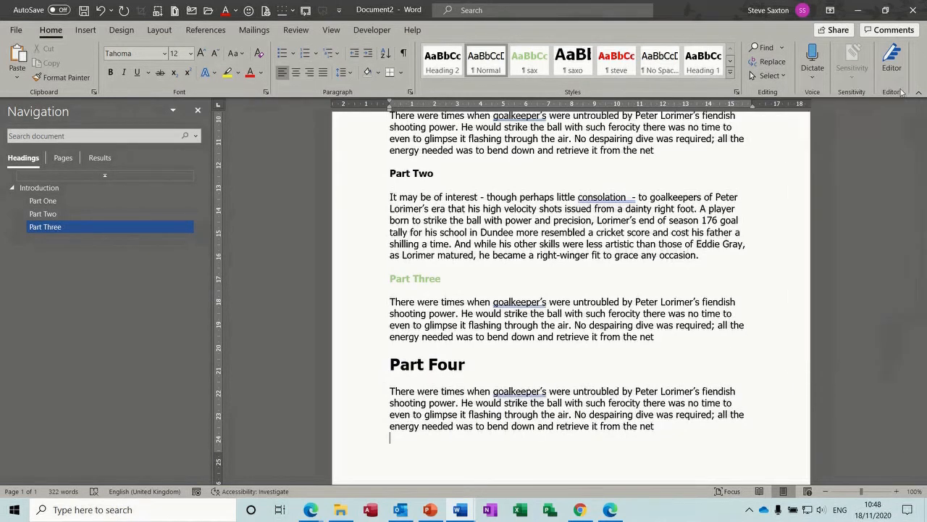
scroll(528, 184, "up", 8)
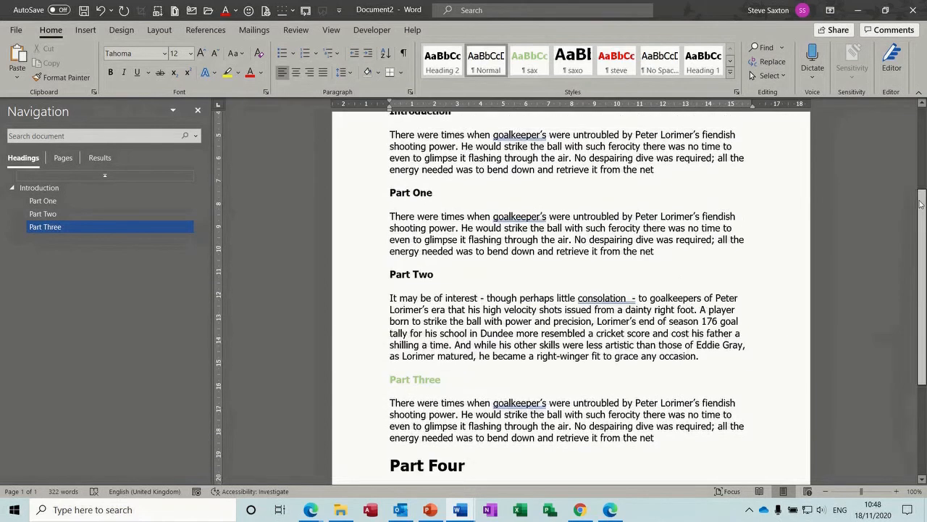
left_click(480, 228)
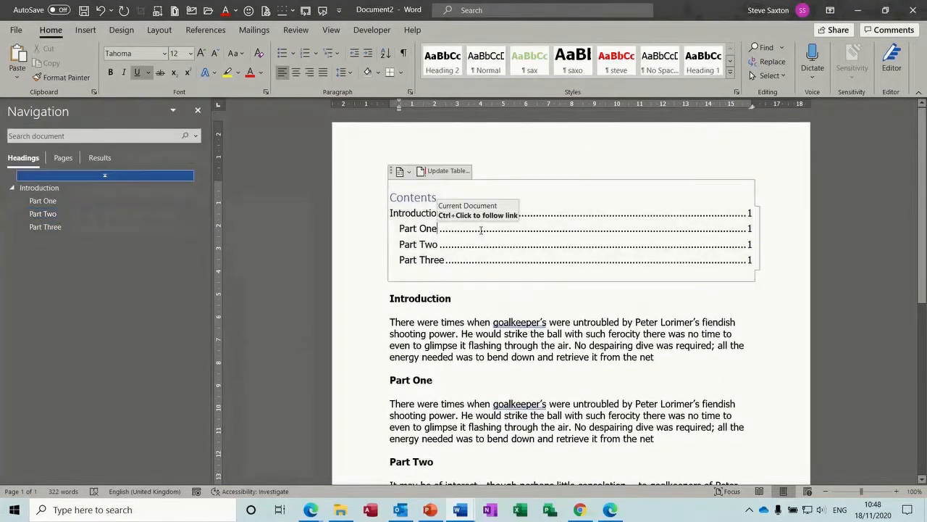
left_click(439, 173)
left_click(419, 253)
left_click(467, 269)
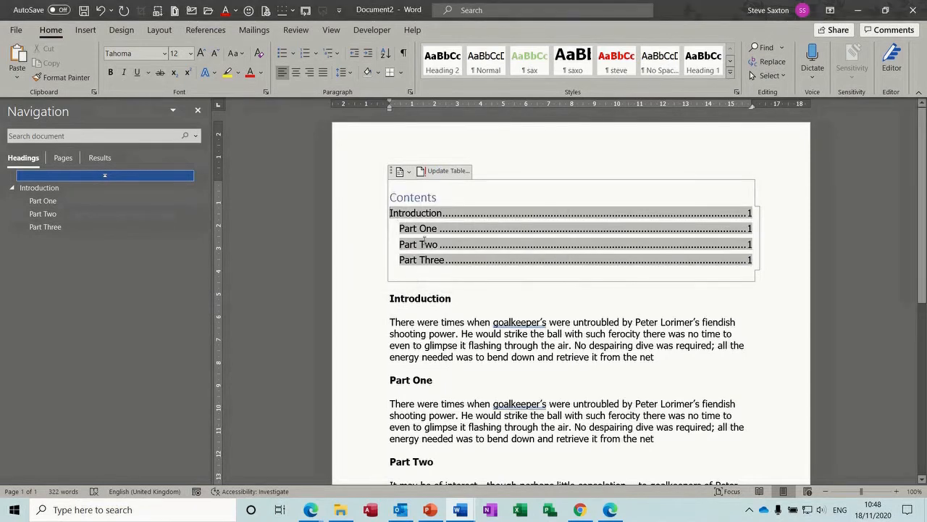
left_click(439, 276)
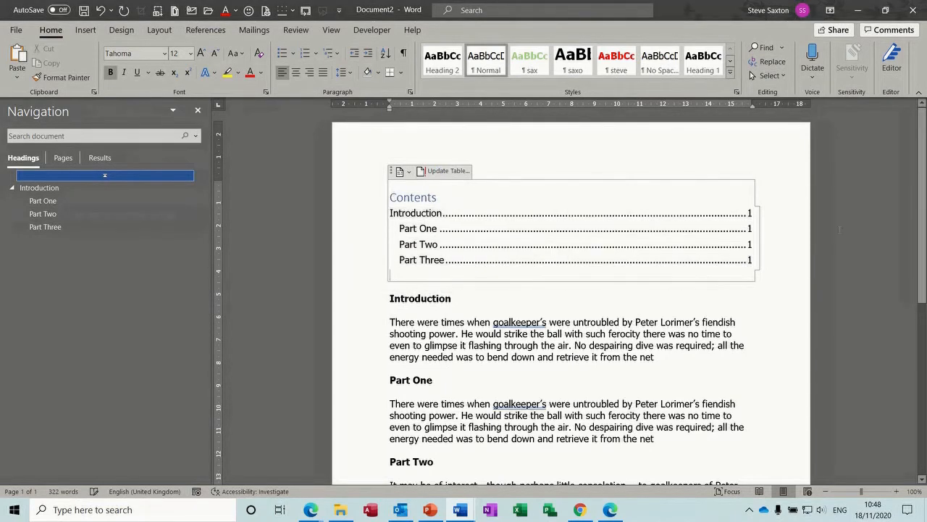
Step: Compare the Part Three and Part Four headings, then check the Part One and Part Three contents entries
scroll(874, 200, "down", 4)
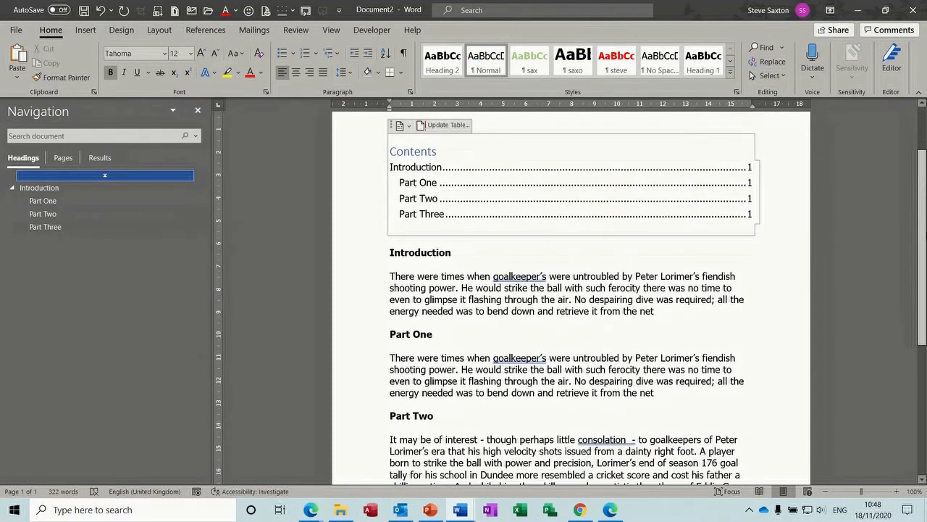
scroll(376, 339, "down", 2)
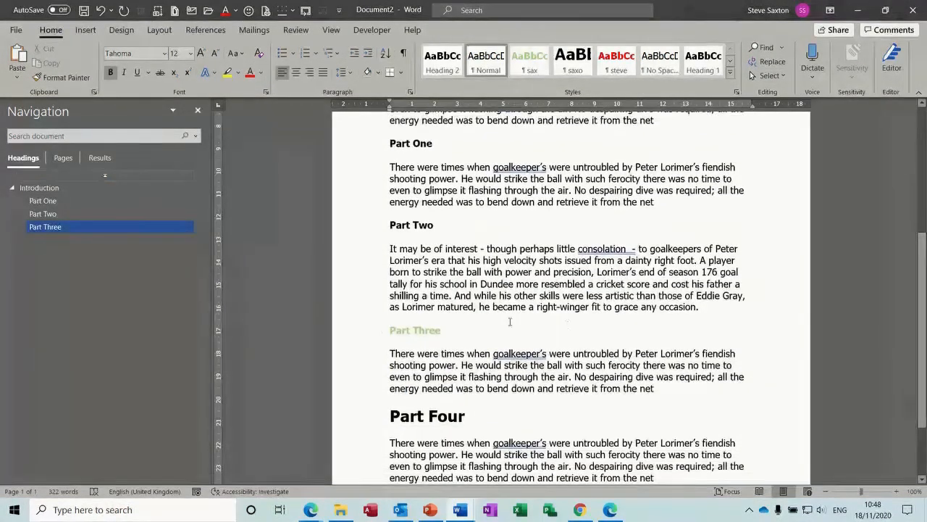
left_click(357, 333)
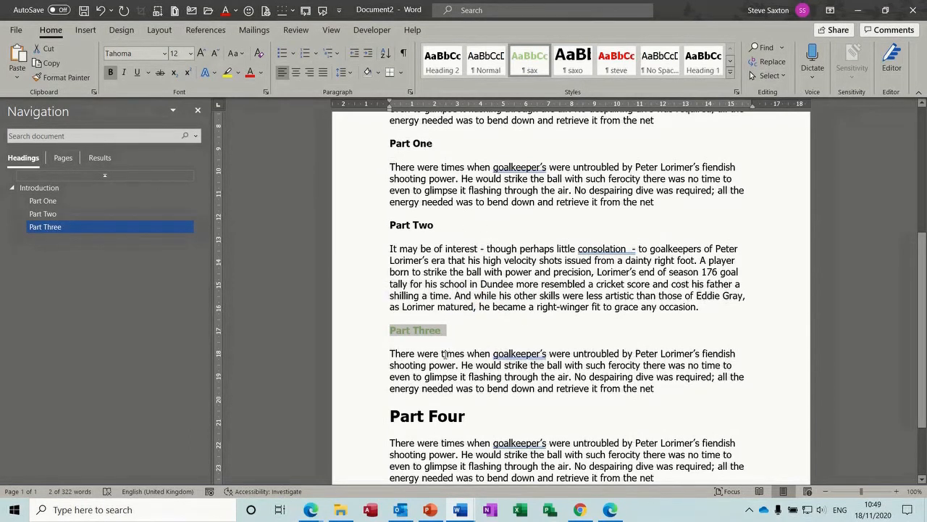
left_click(364, 420)
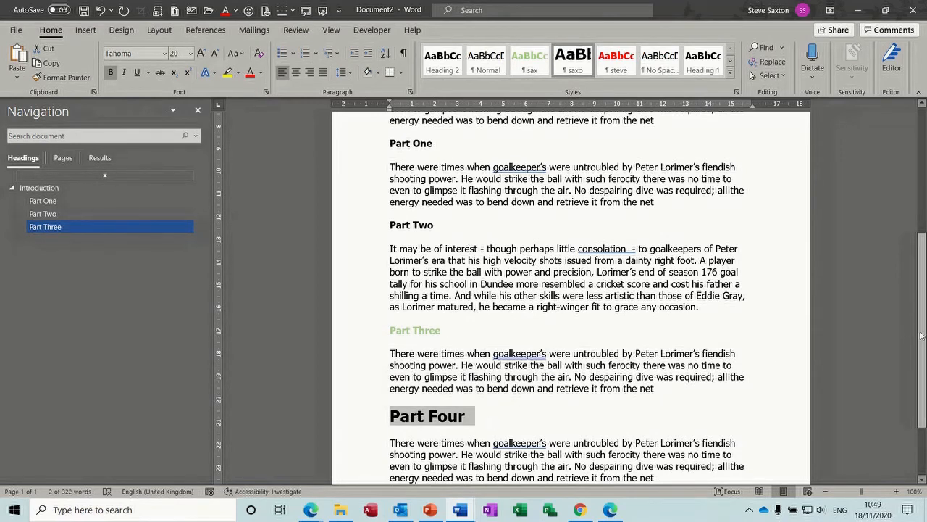
scroll(906, 334, "up", 6)
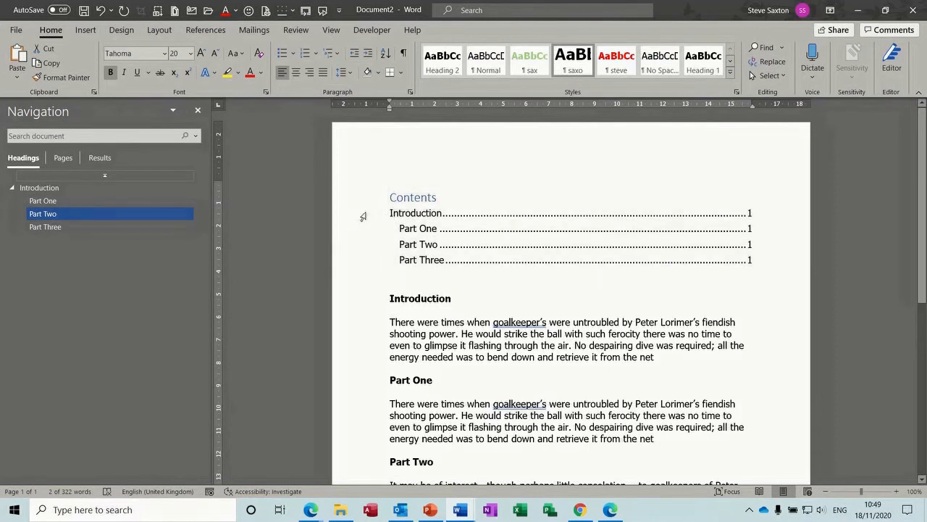
left_click(363, 216)
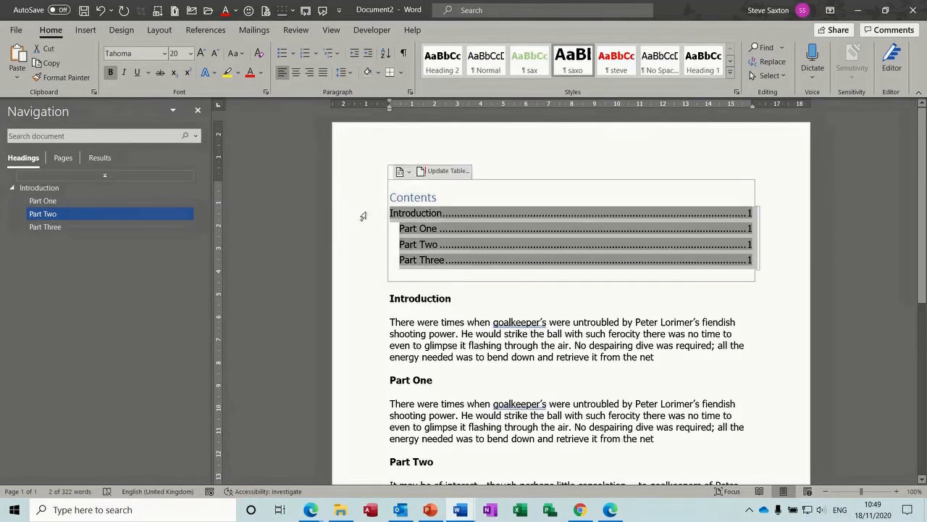
left_click(420, 232)
left_click(423, 262)
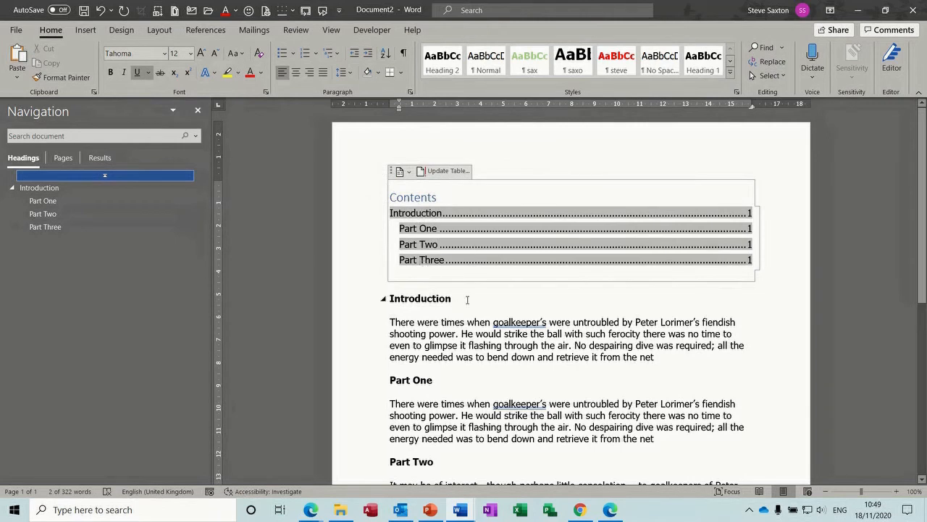
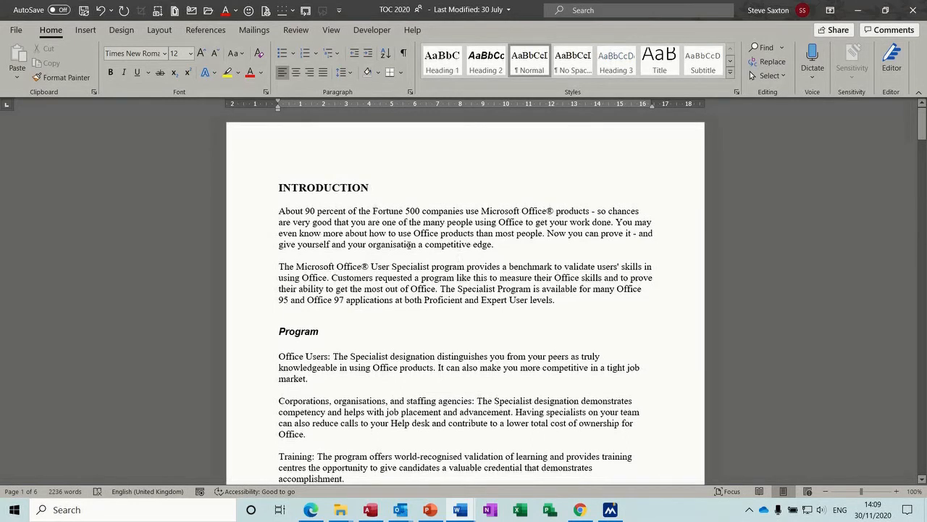
Step: Open the Mark Index Entry dialog from the References tab's Mark Entry command
left_click(206, 30)
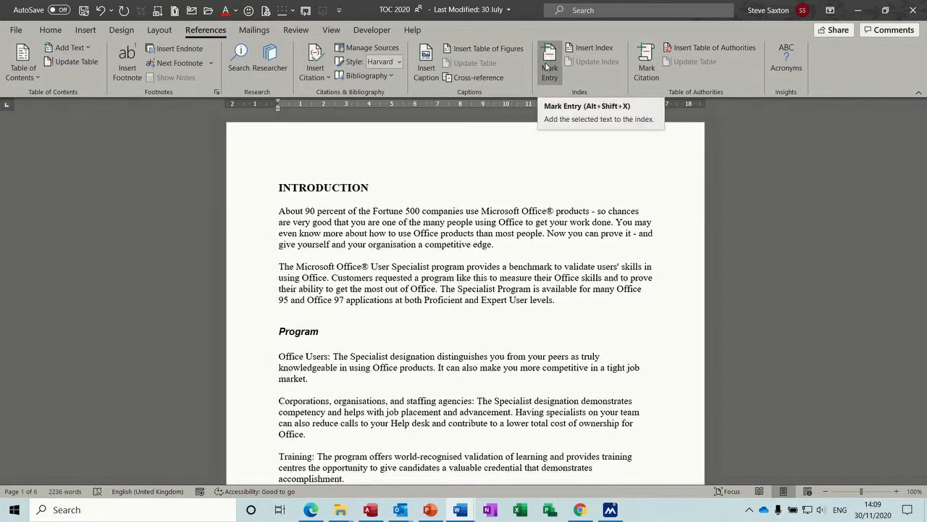
left_click(545, 71)
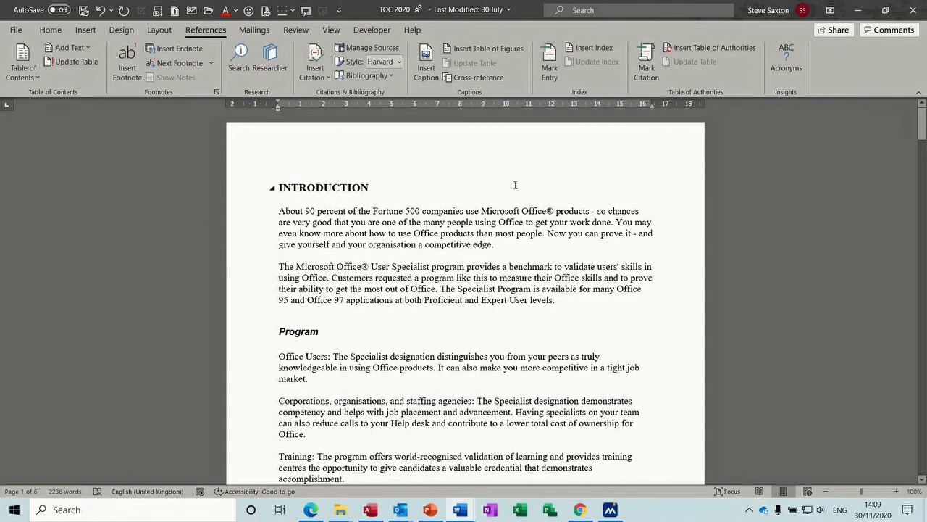
left_click(550, 62)
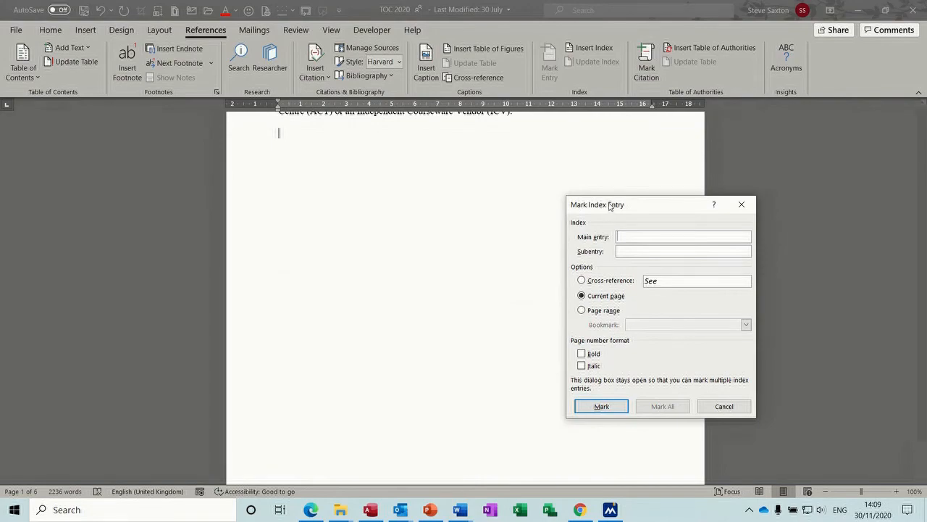
Step: Move the dialog aside and mark 'percent' in the introduction as an index entry
left_click_drag(609, 209, 500, 197)
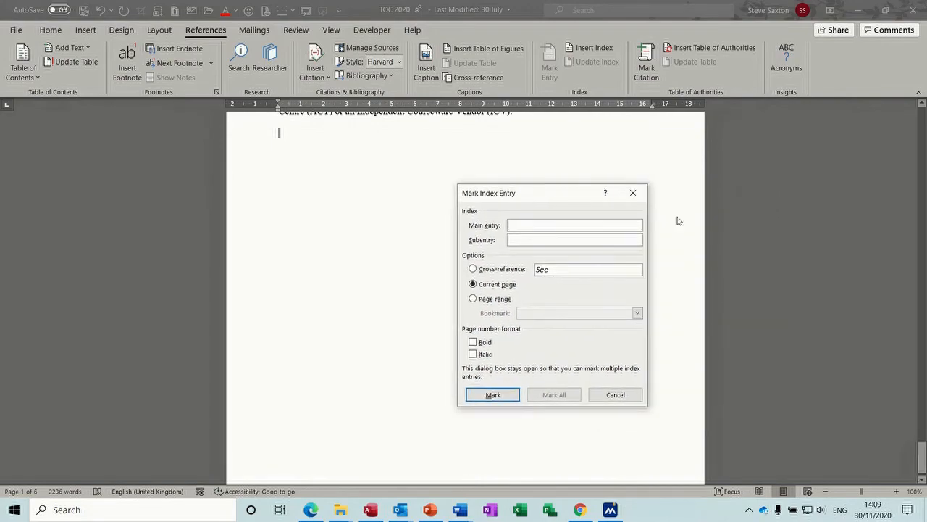
left_click_drag(922, 450, 924, 108)
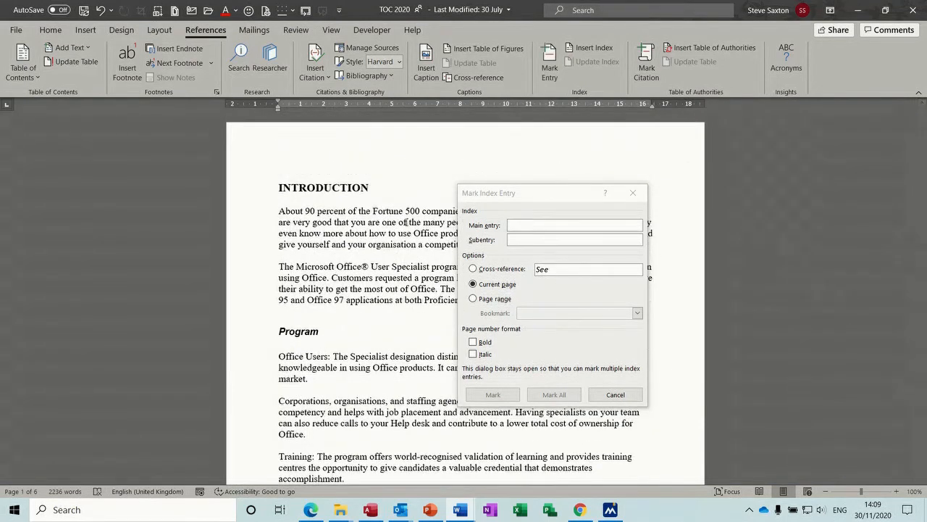
left_click(351, 210)
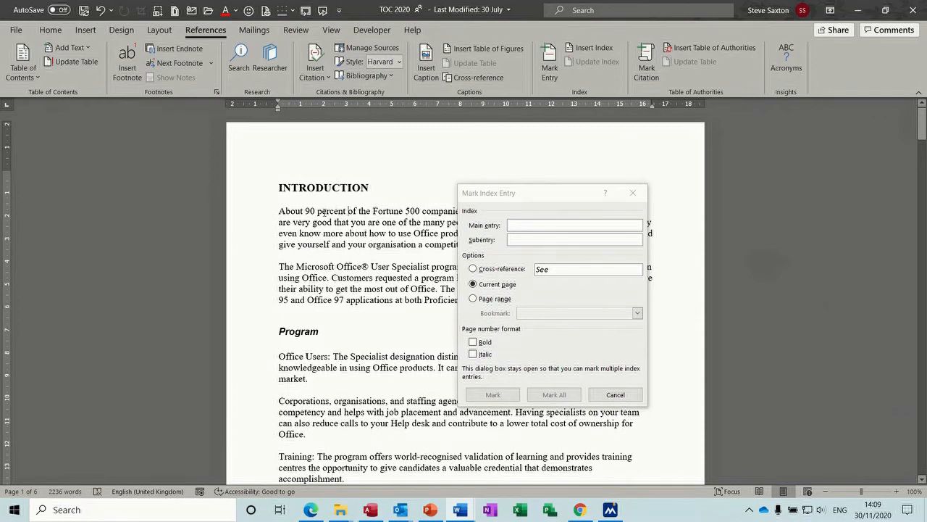
double_click(324, 211)
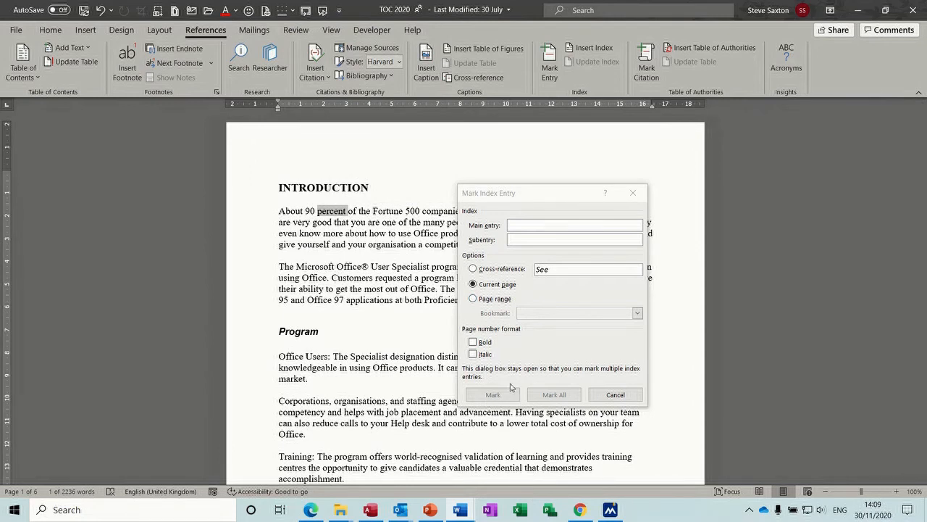
left_click_drag(543, 195, 565, 192)
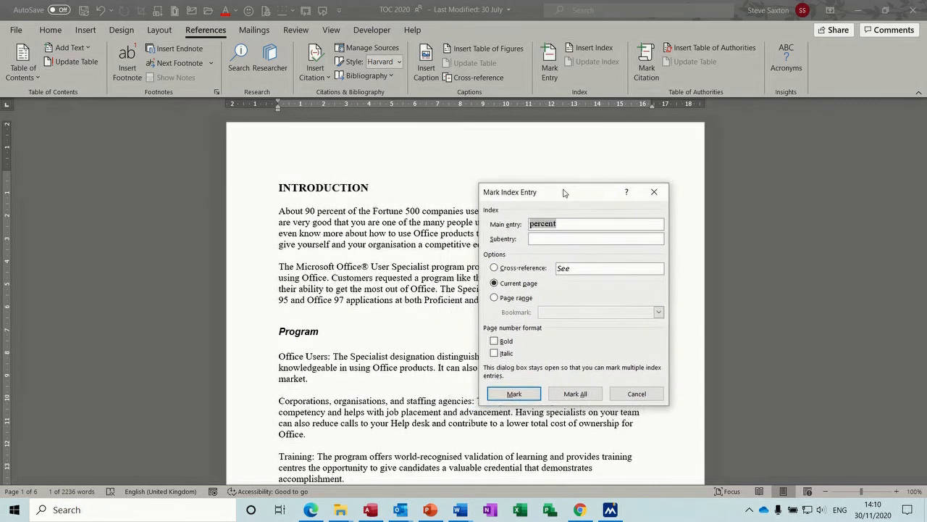
left_click(515, 395)
left_click(514, 393)
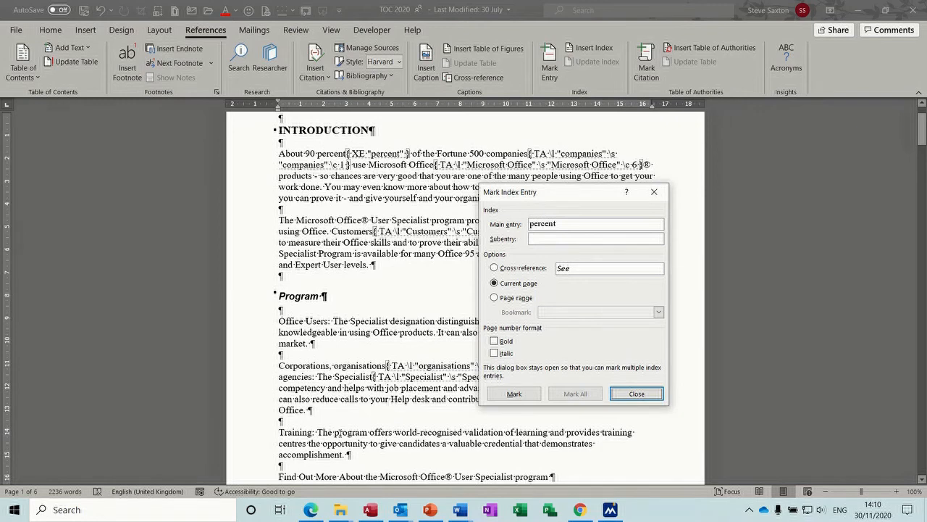
Step: Mark 'program' as an index entry and mark all occurrences of 'Specialist'
double_click(345, 433)
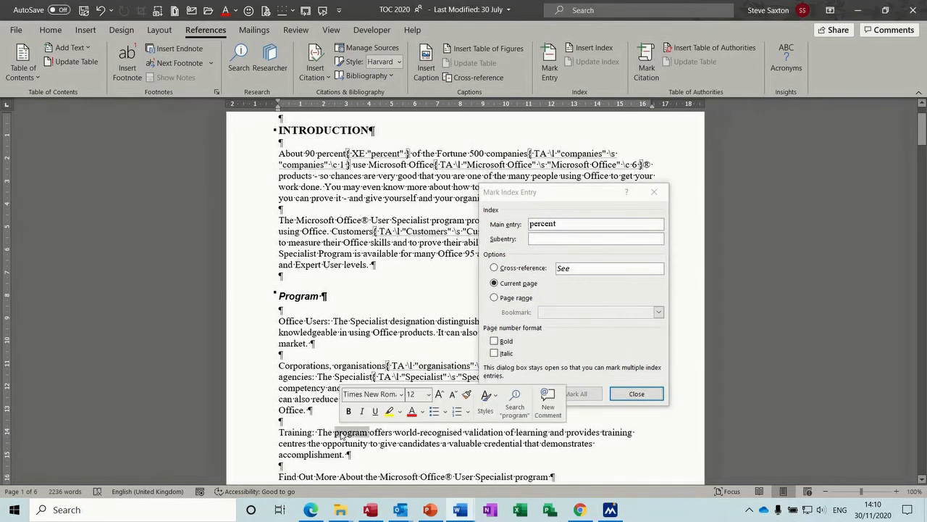
left_click(564, 360)
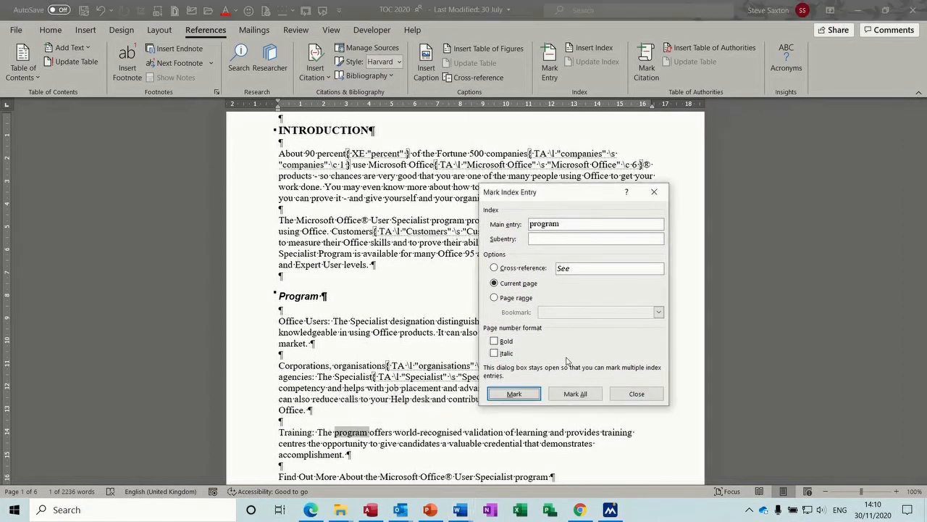
left_click(526, 396)
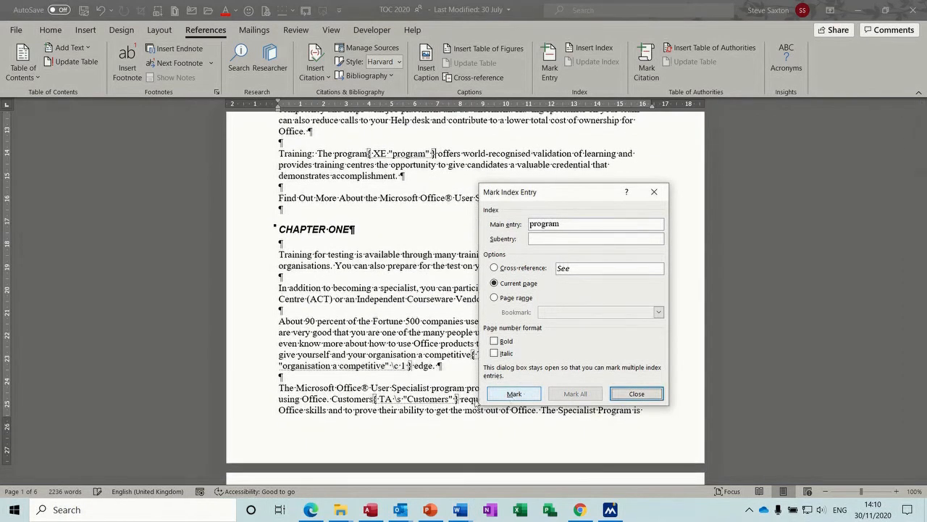
double_click(409, 387)
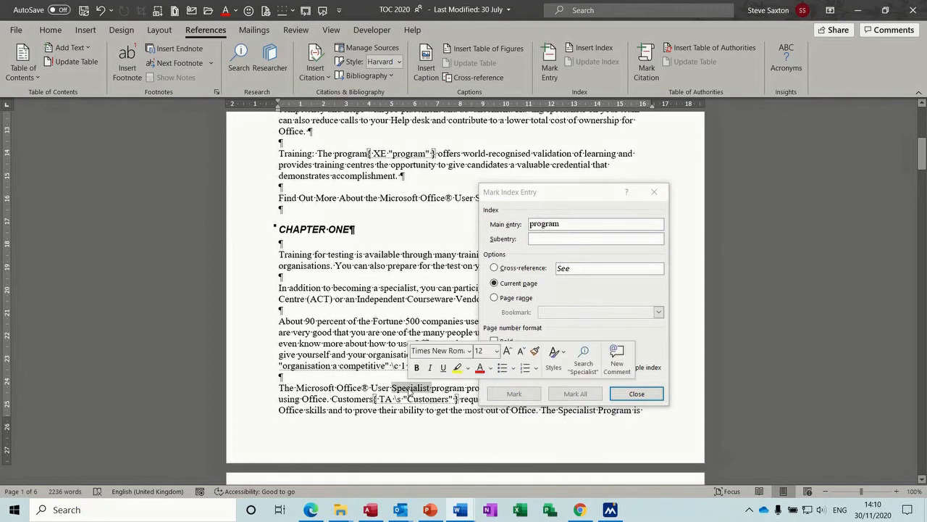
left_click(575, 395)
left_click(575, 395)
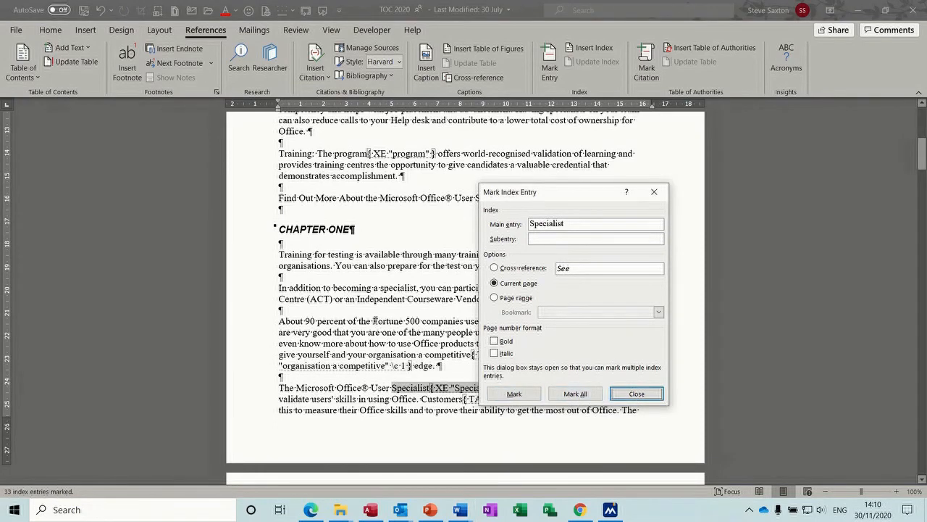
Step: Mark 'Fortune 500 companies' and 'Office' as index entries
left_click_drag(374, 321, 463, 321)
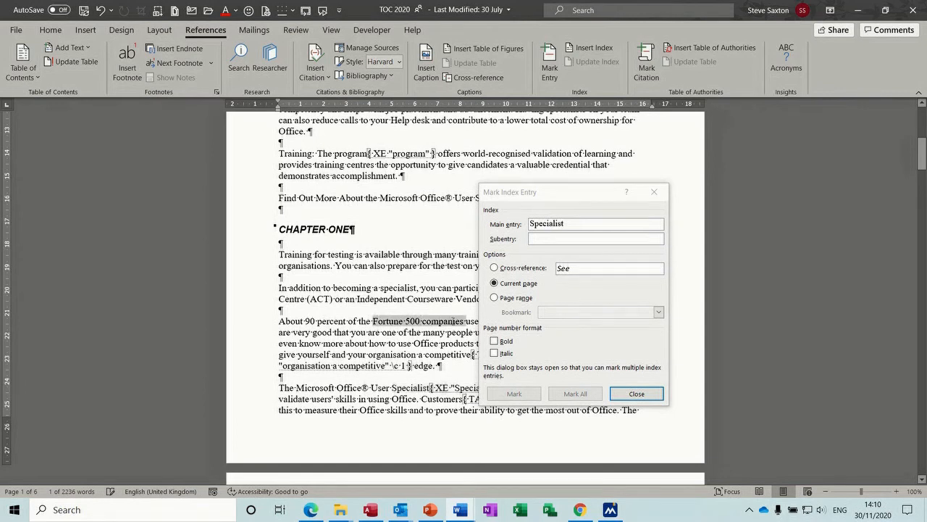
left_click(514, 395)
left_click(515, 394)
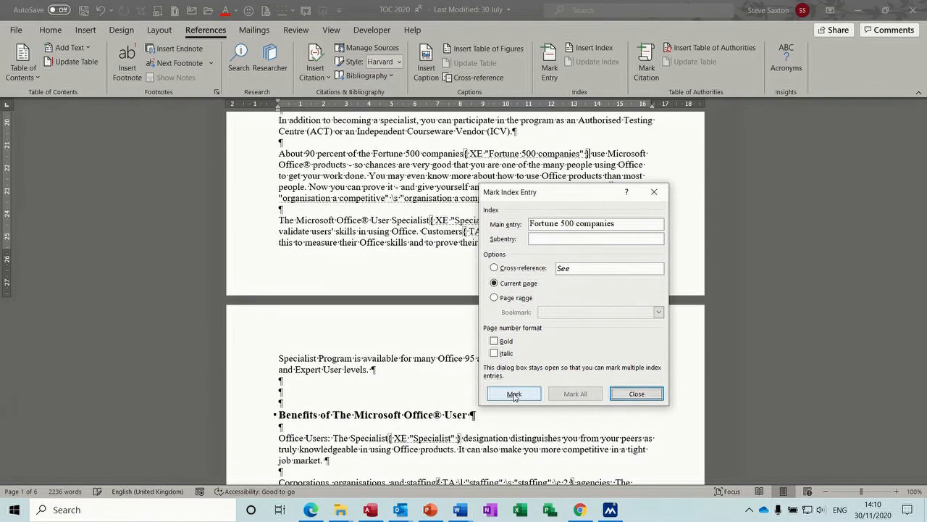
left_click_drag(921, 176, 921, 246)
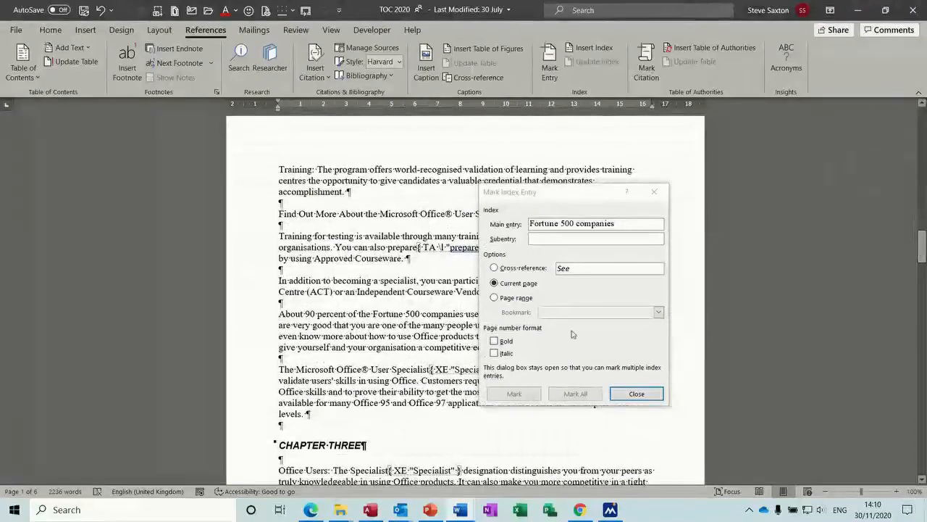
double_click(410, 382)
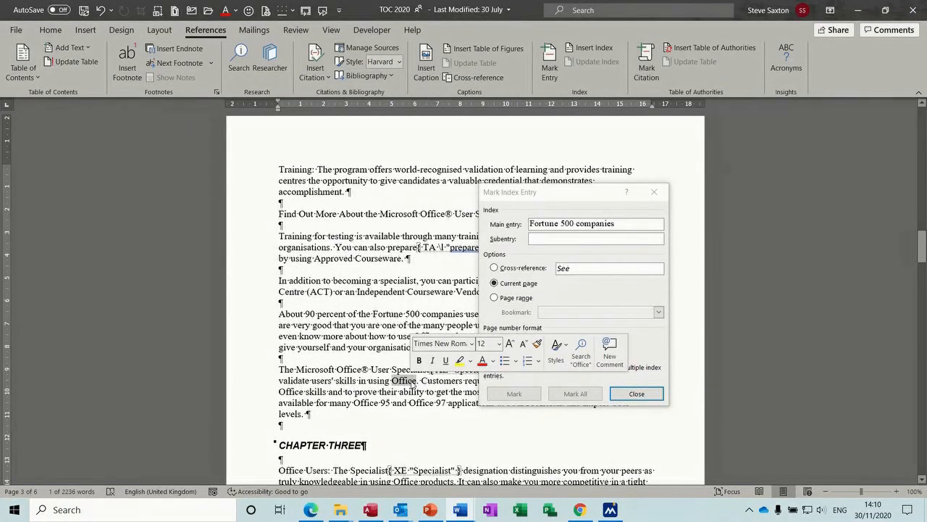
left_click(515, 393)
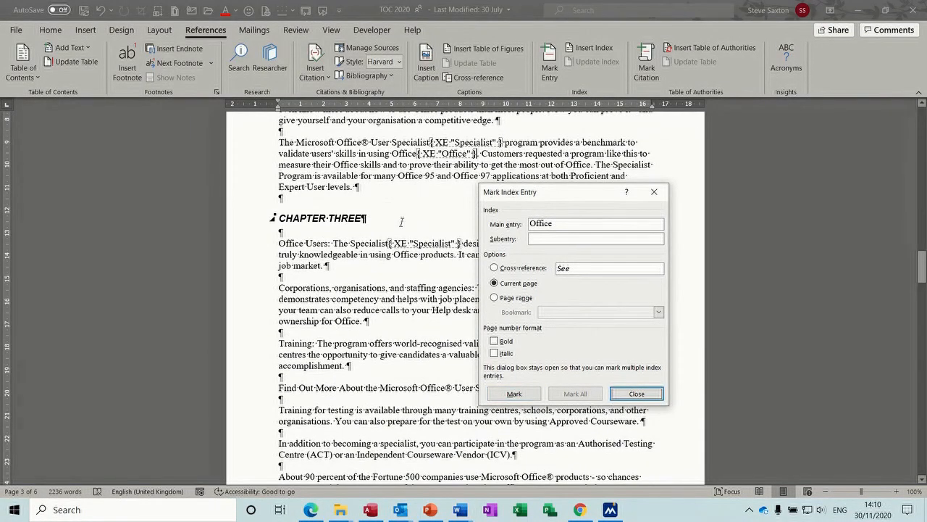
Step: Mark Office with the subentry 'Not 2007', then index 'candidates'
left_click(550, 237)
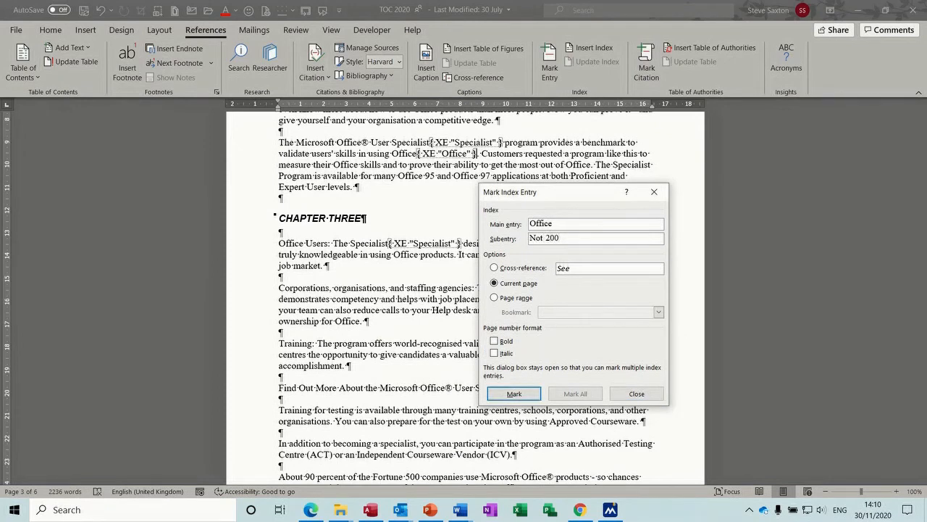
left_click(527, 392)
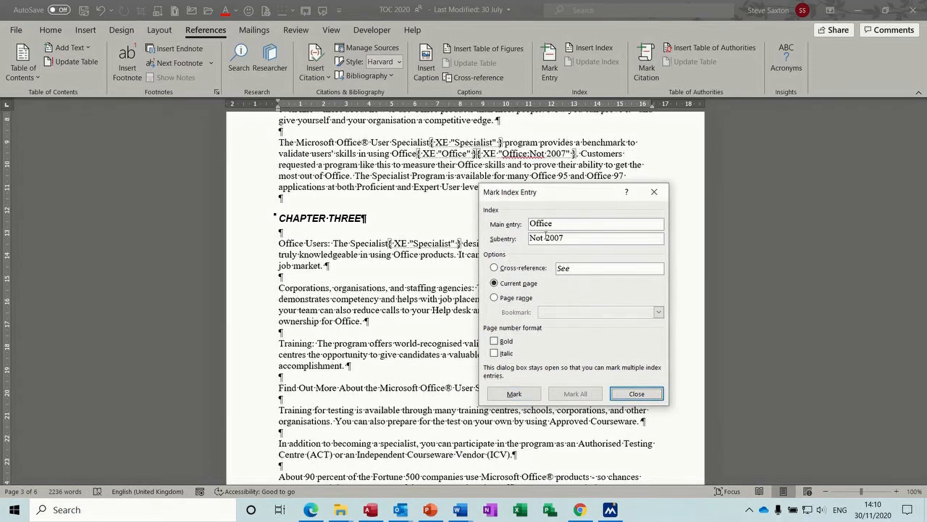
double_click(415, 354)
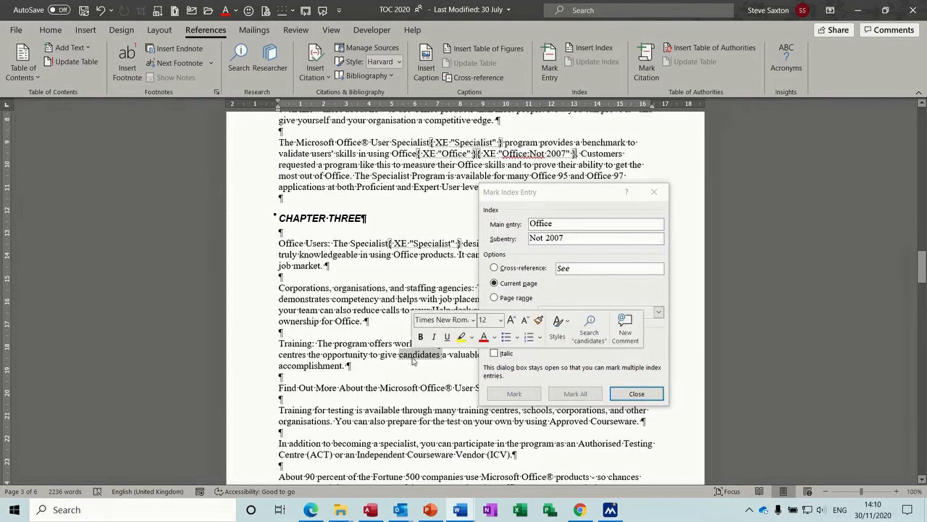
left_click(499, 393)
left_click(499, 393)
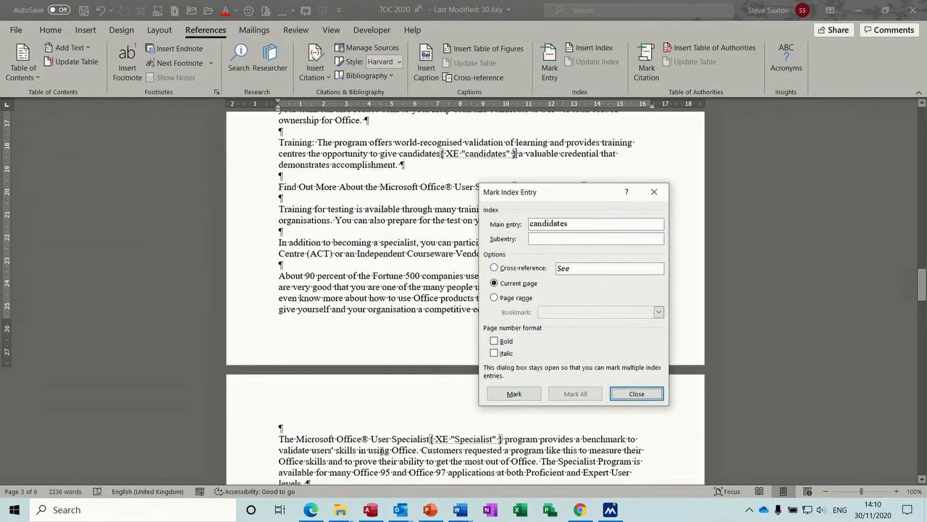
Step: Mark 'Customers', 'knowledgeable' and 'available' as index entries
double_click(438, 449)
left_click(516, 393)
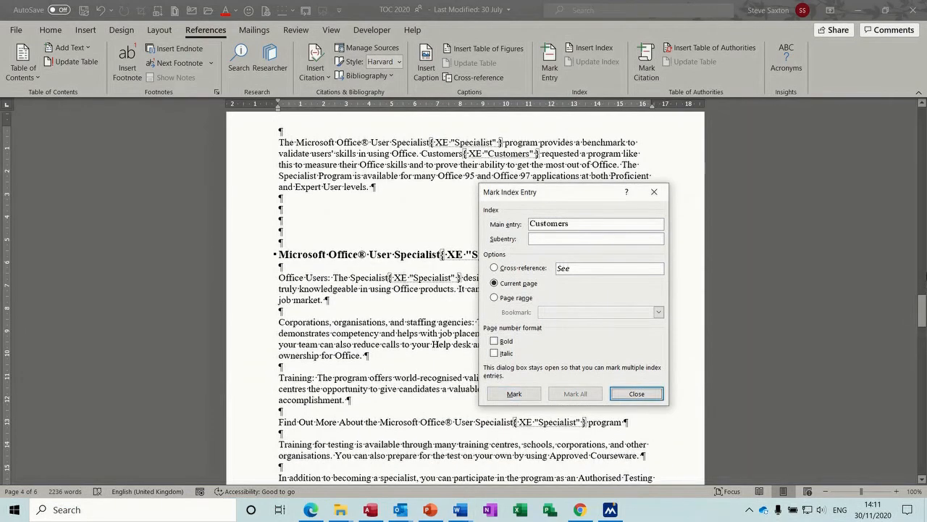
left_click_drag(923, 304, 922, 342)
double_click(315, 302)
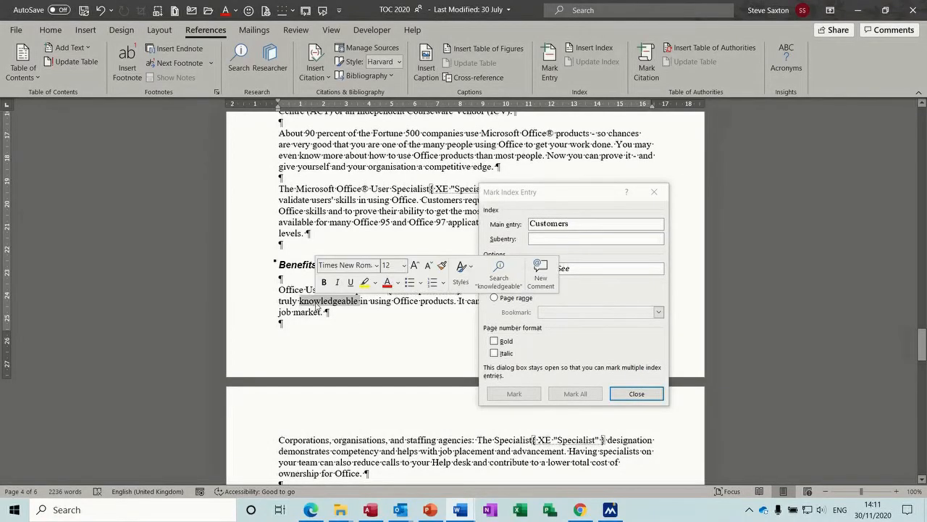
left_click(514, 393)
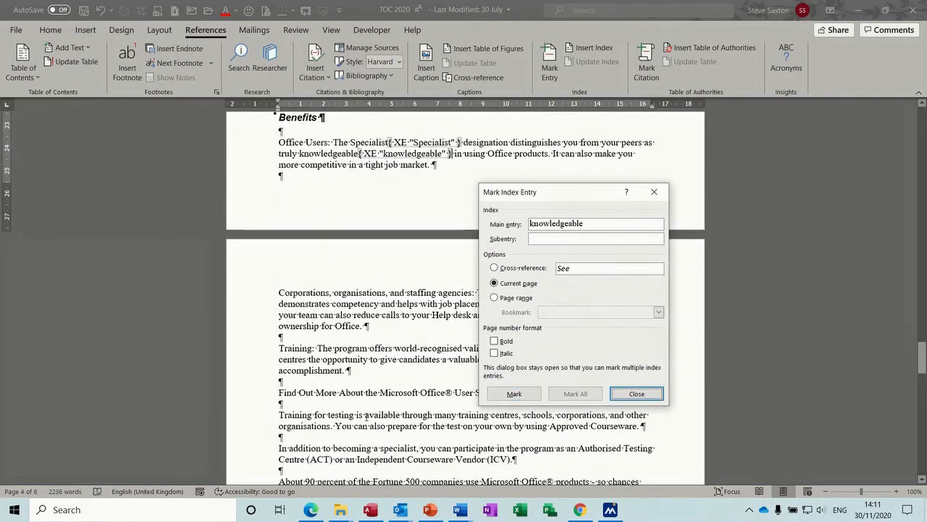
double_click(368, 415)
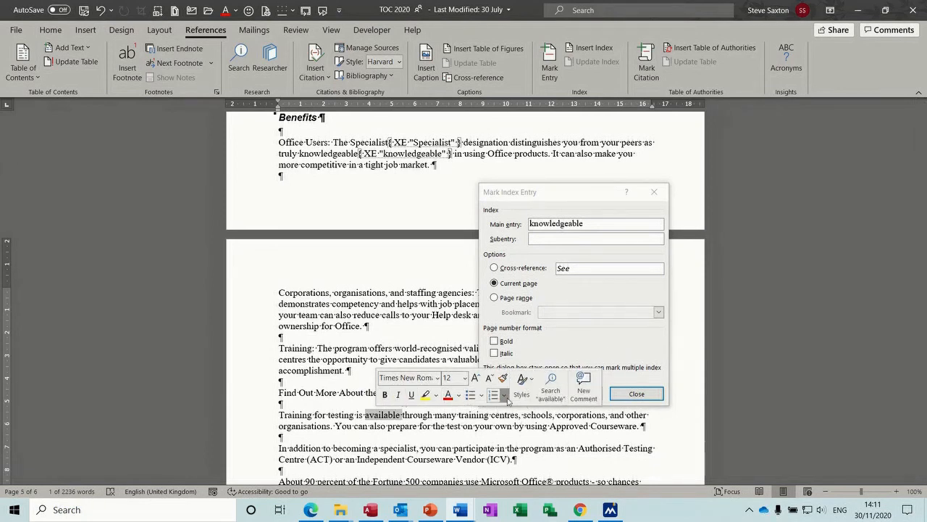
left_click_drag(534, 192, 628, 157)
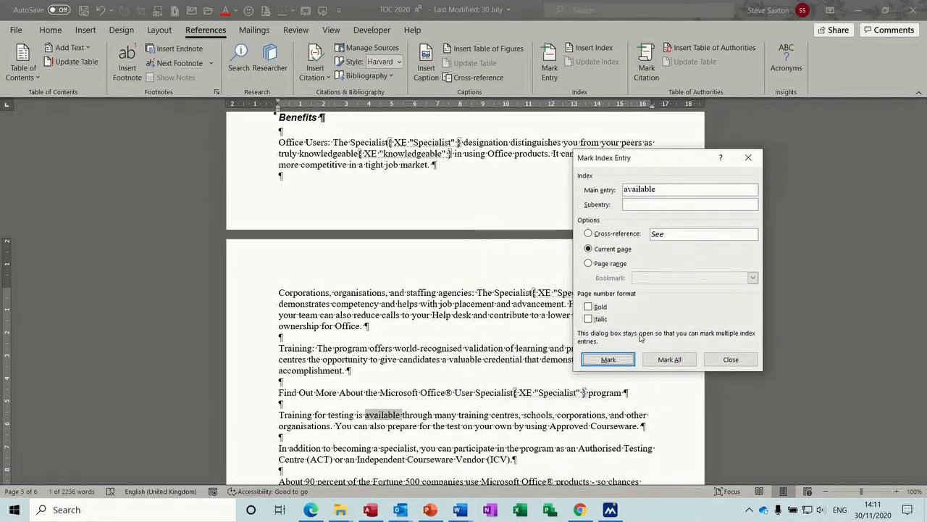
left_click(604, 359)
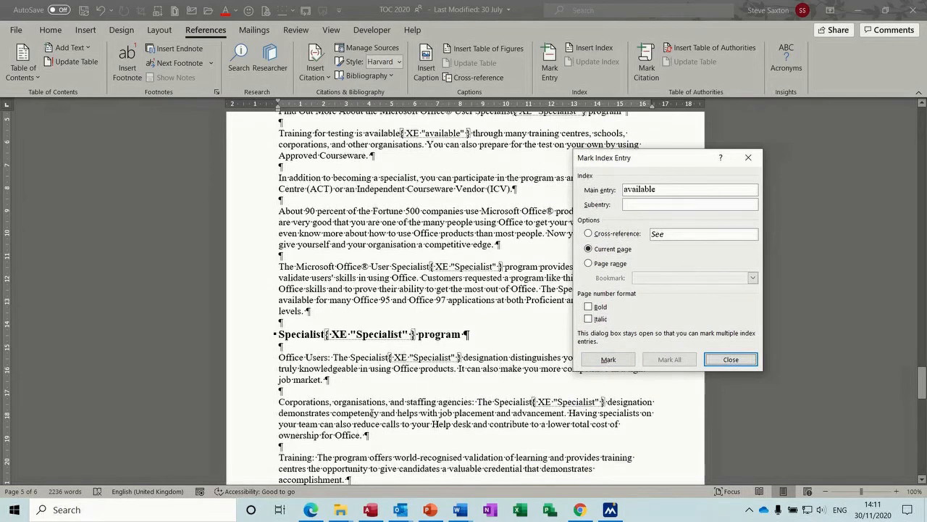
Step: Mark 'organisations', 'Fortune' and 'credential' as index entries
double_click(360, 402)
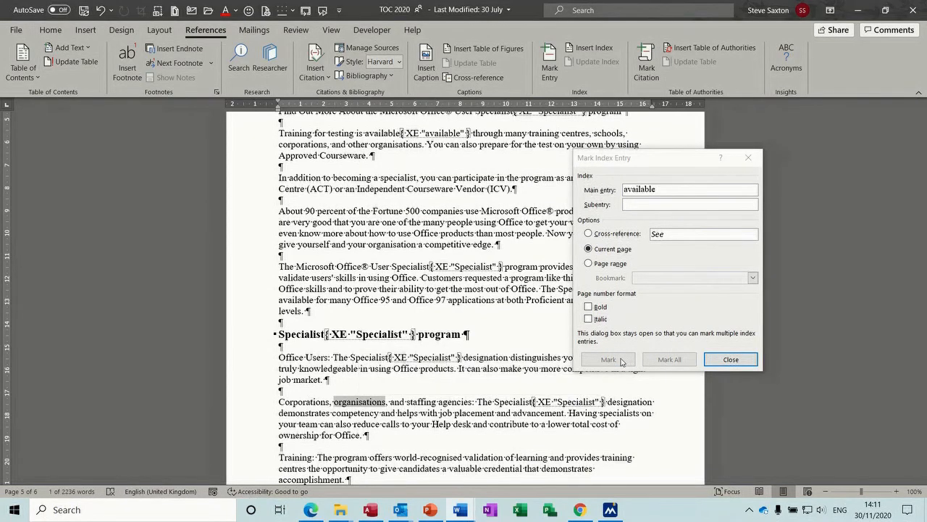
left_click(623, 359)
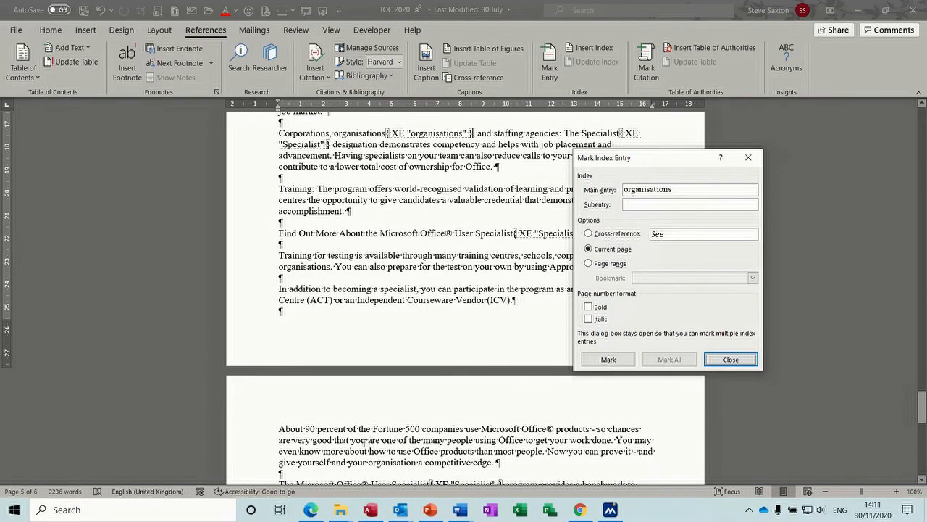
double_click(377, 432)
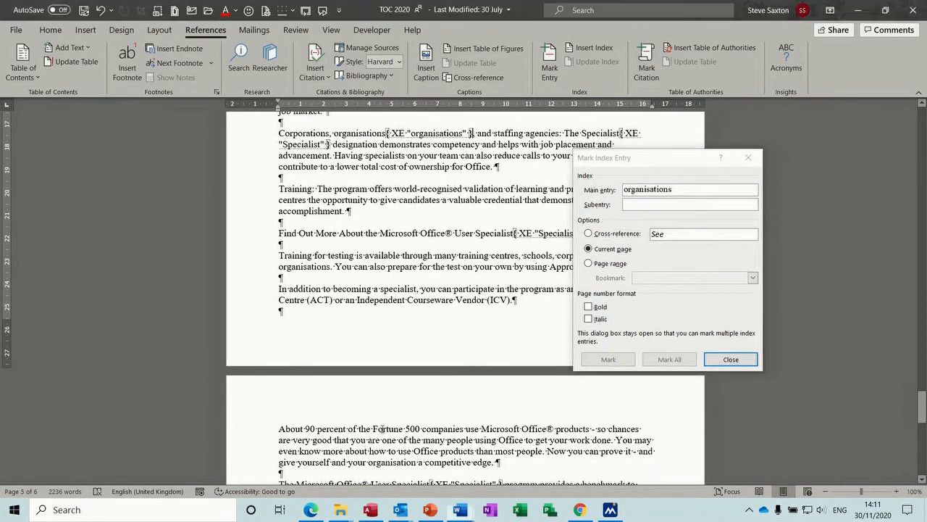
left_click(607, 355)
left_click(609, 358)
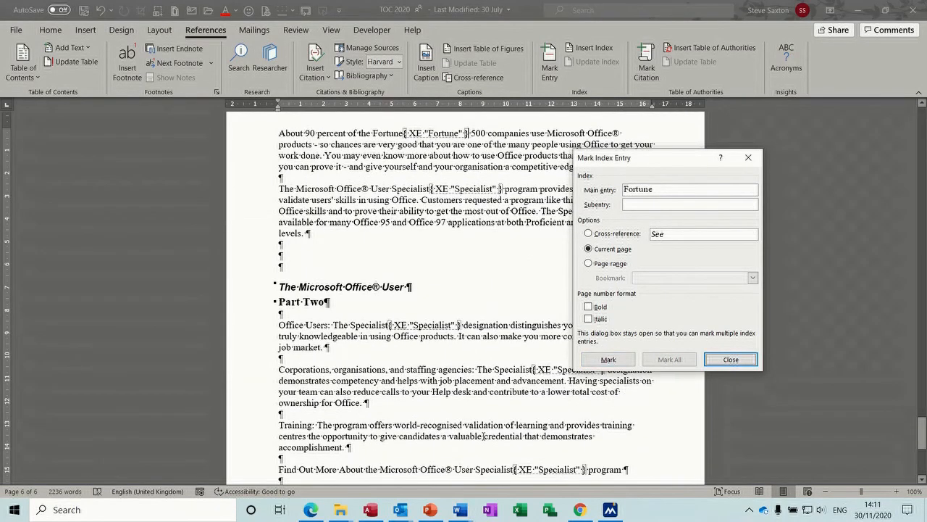
double_click(500, 437)
left_click(607, 357)
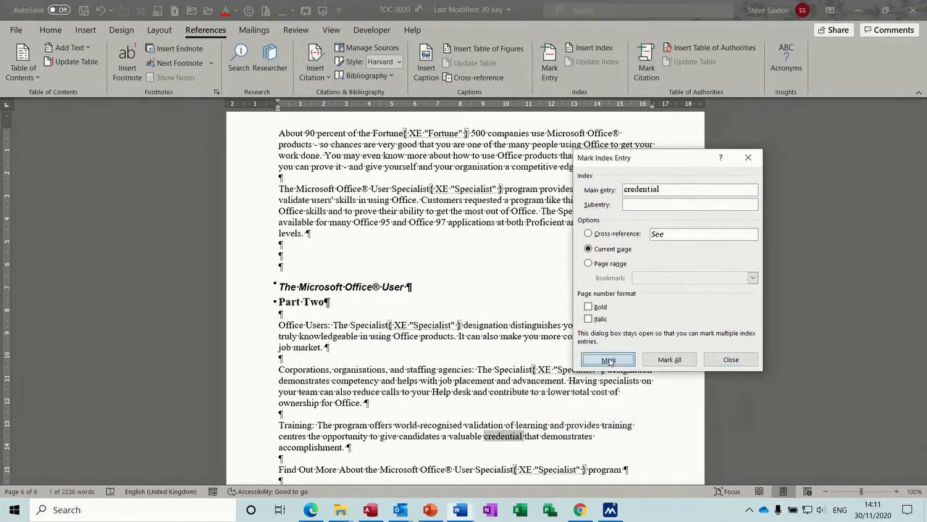
left_click(608, 358)
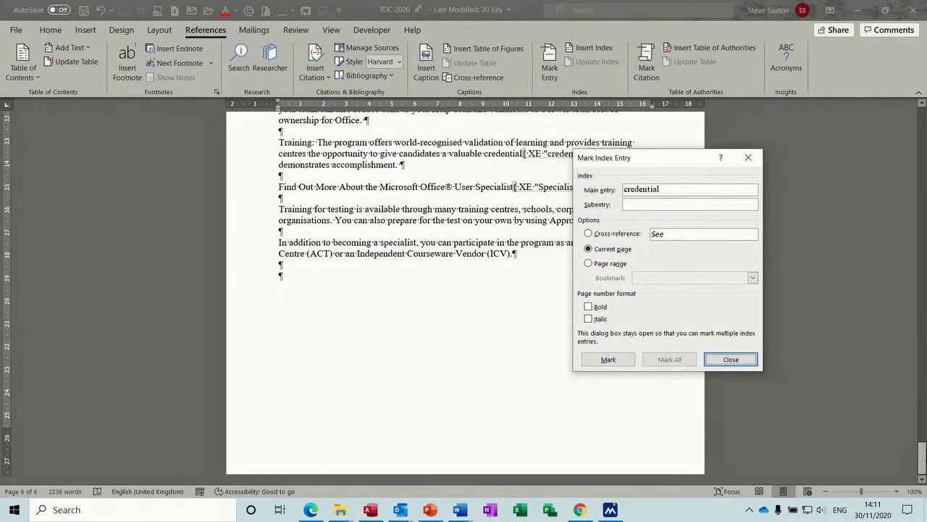
left_click(922, 453)
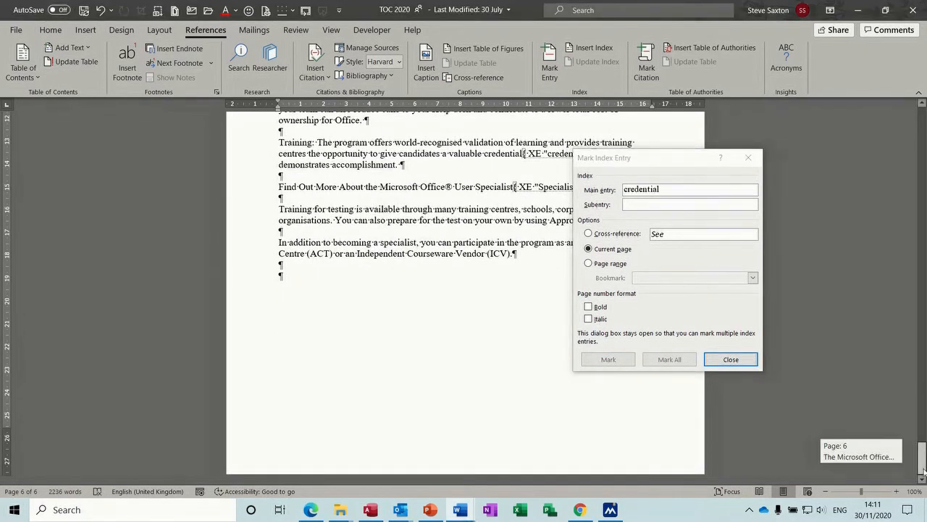
Step: Close Mark Index Entry and type an 'Index' heading followed by a new line
left_click(730, 359)
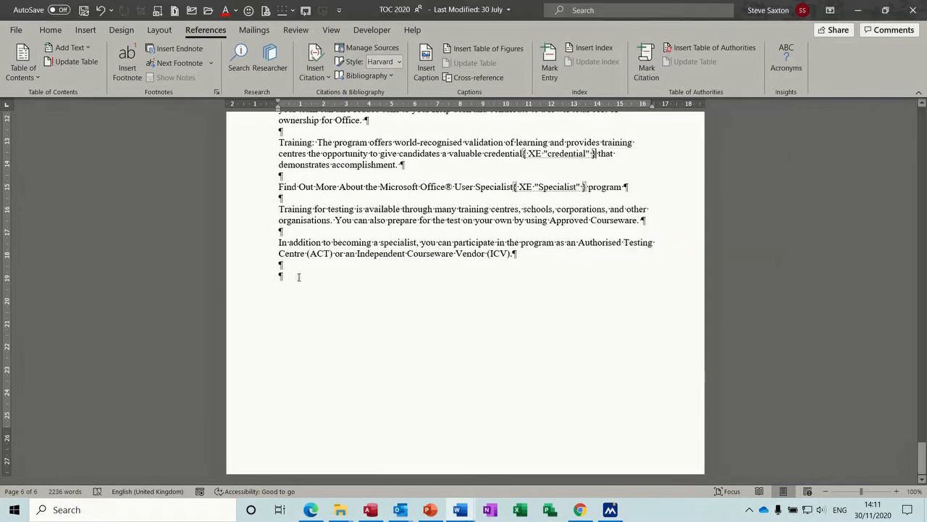
type("In")
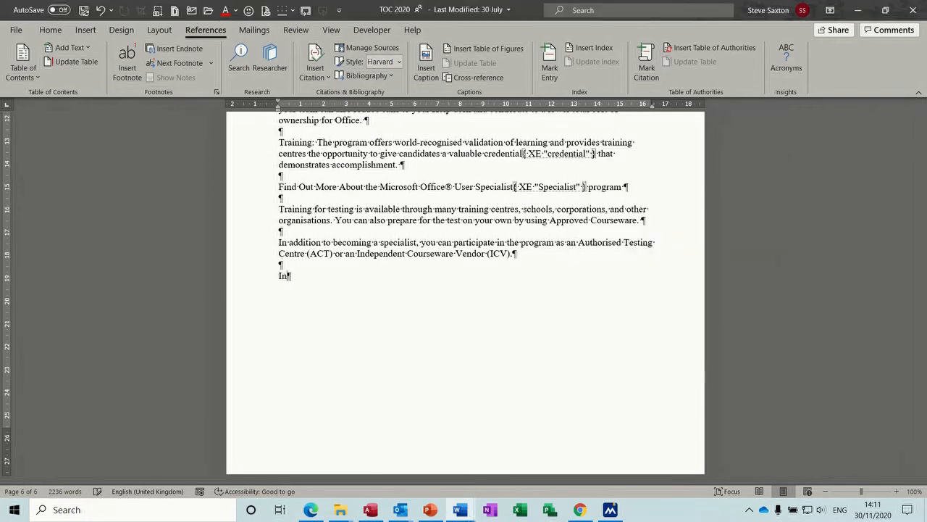
type("dex")
key("Return")
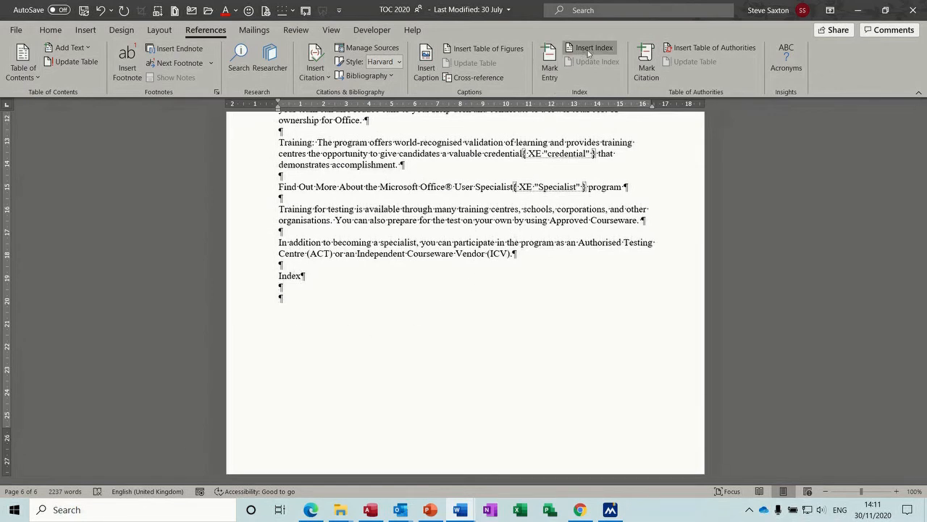
Step: Preview the Classic, Fancy, Modern and Bulleted formats, then insert a Formal-format index
left_click(594, 50)
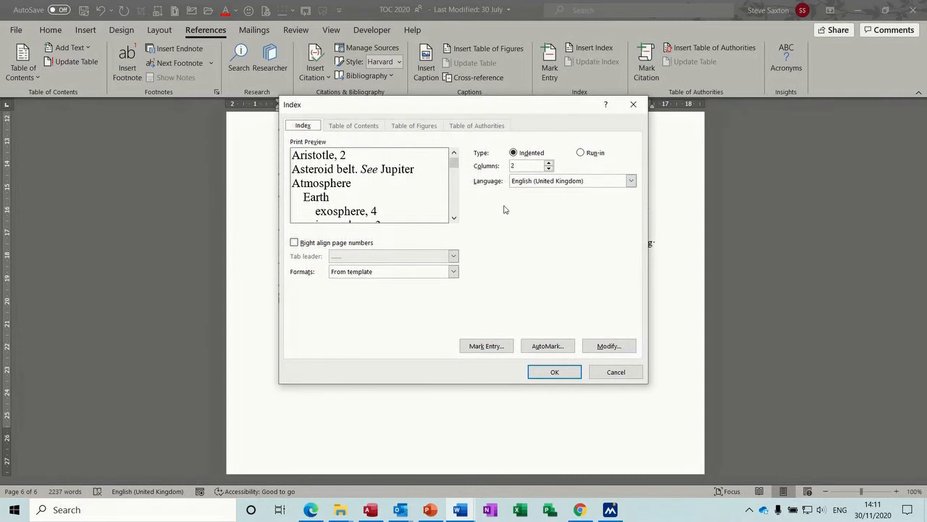
left_click(453, 271)
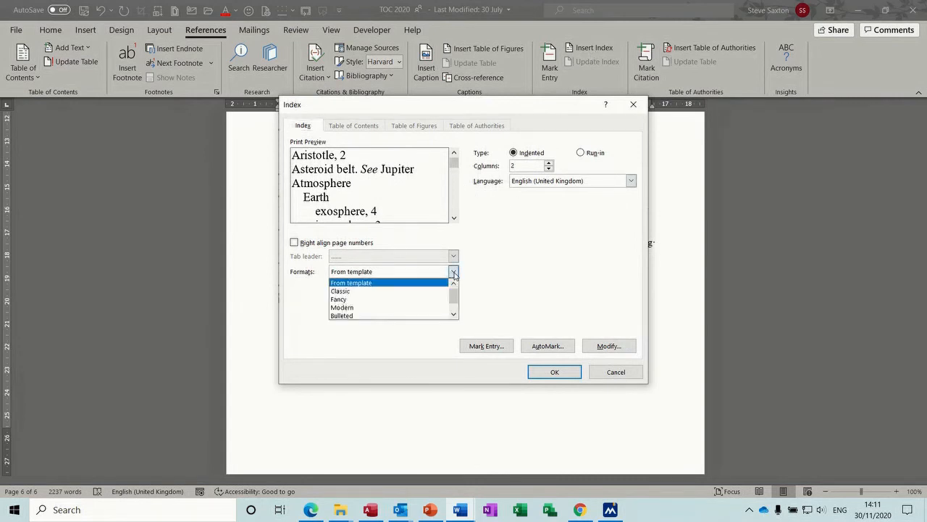
left_click(392, 292)
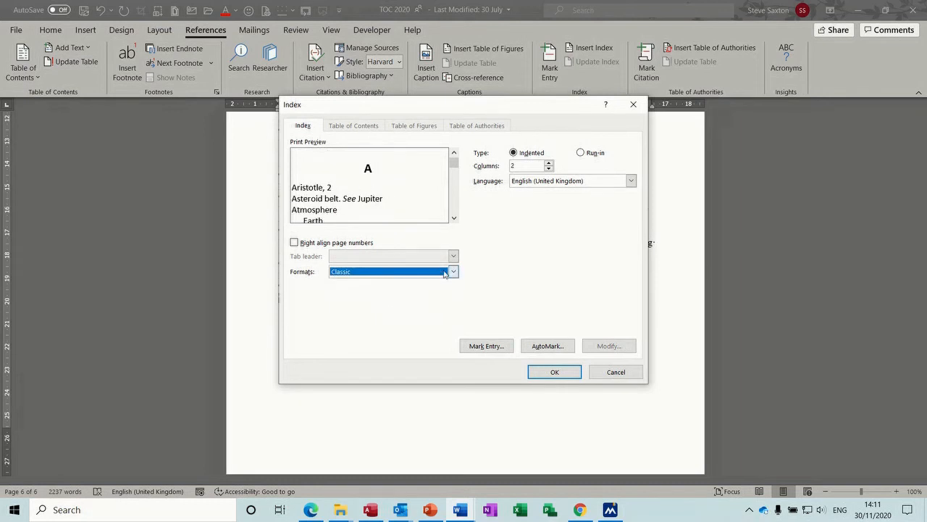
left_click(454, 273)
left_click(424, 298)
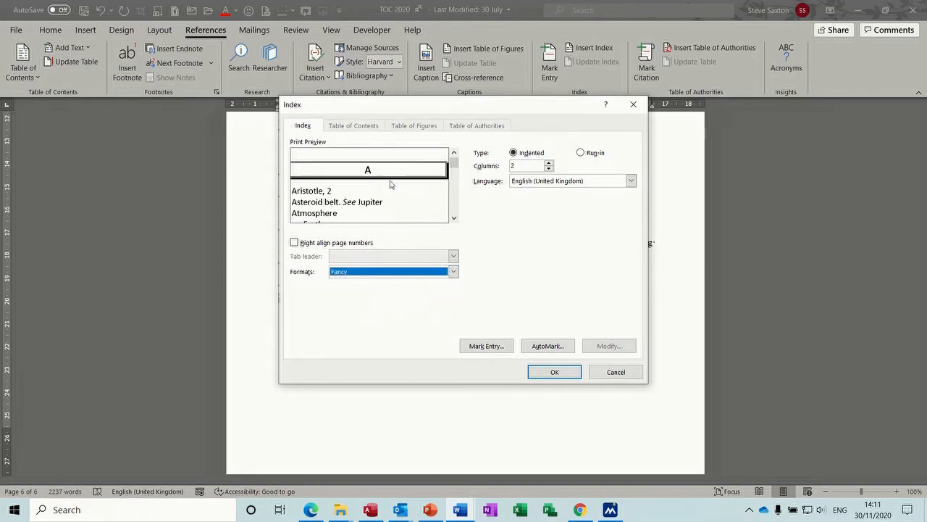
left_click(453, 271)
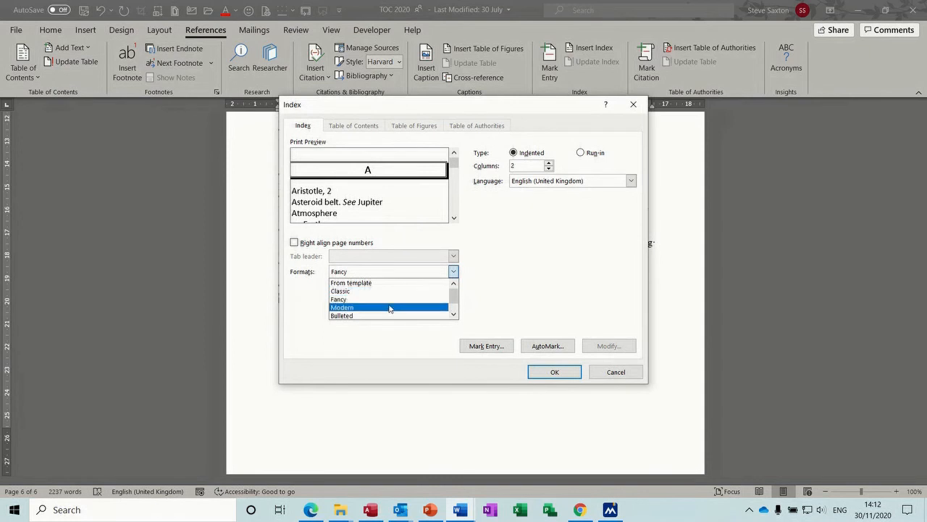
left_click(390, 308)
left_click(453, 272)
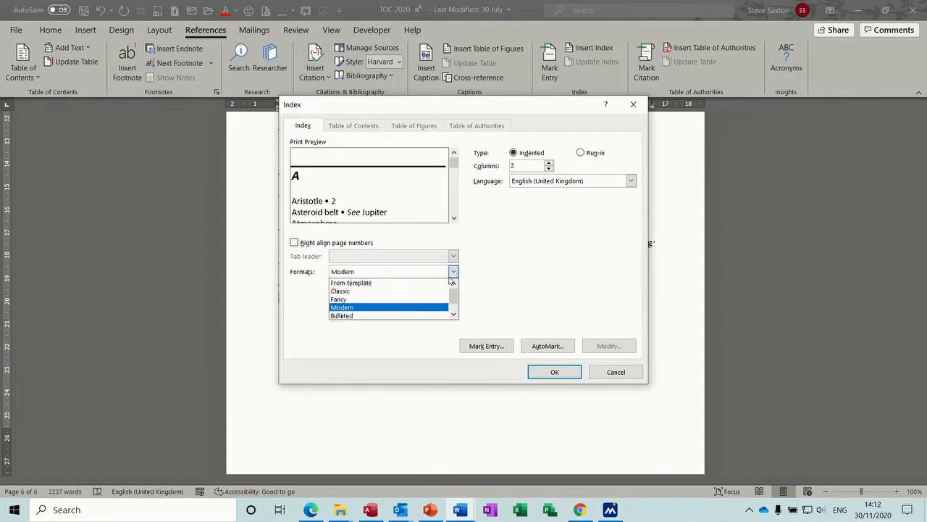
left_click(404, 315)
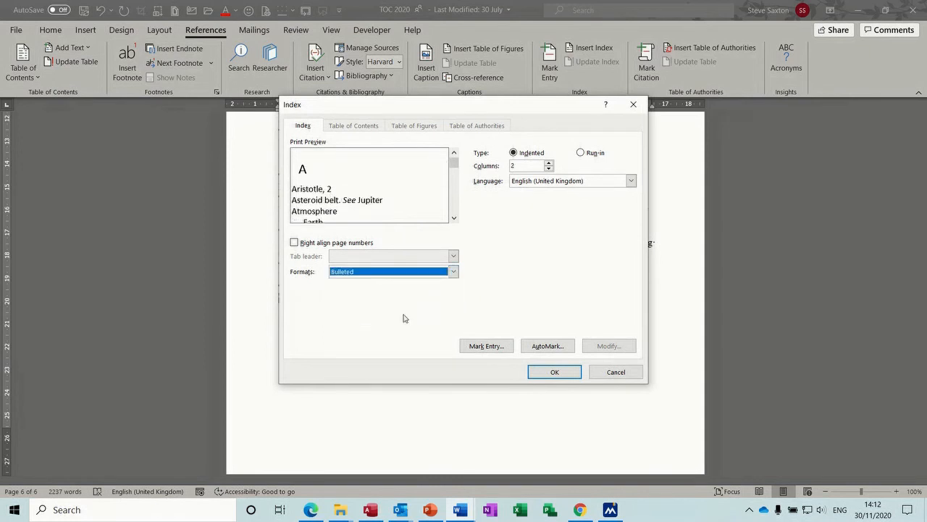
left_click(454, 273)
left_click(453, 316)
left_click(452, 316)
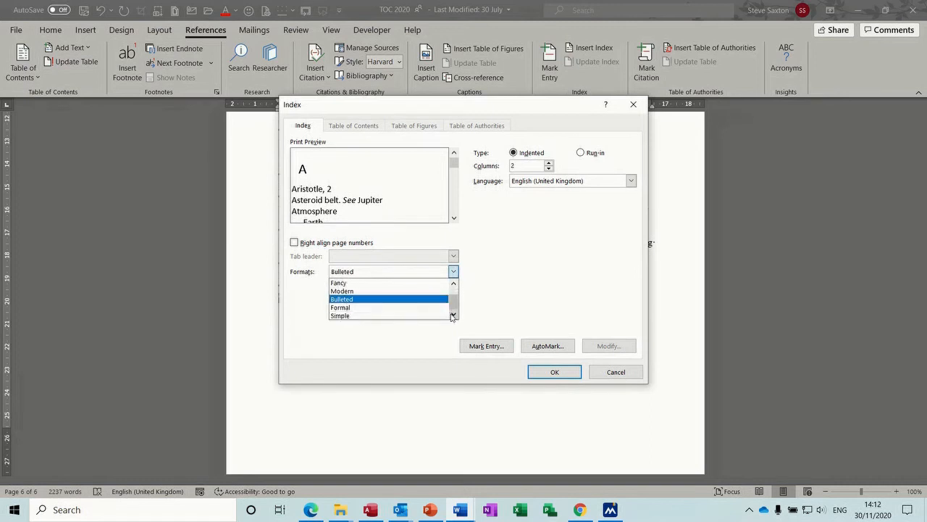
left_click(394, 307)
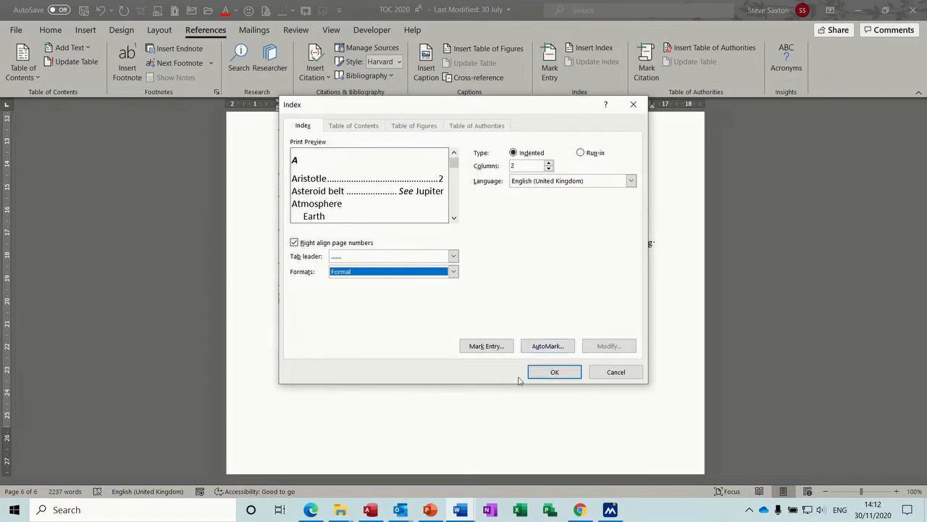
left_click(551, 374)
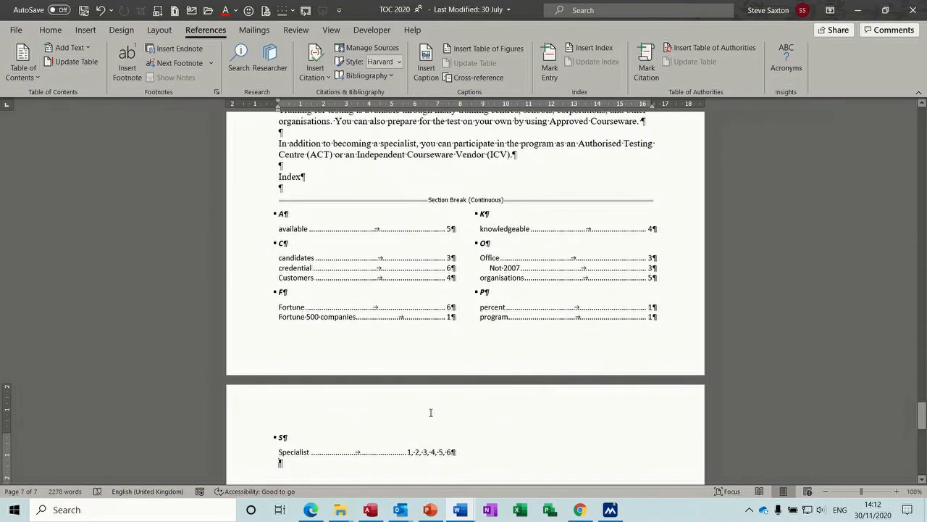
Step: Put the Index heading on its own page with a page break and hide formatting marks
left_click(276, 176)
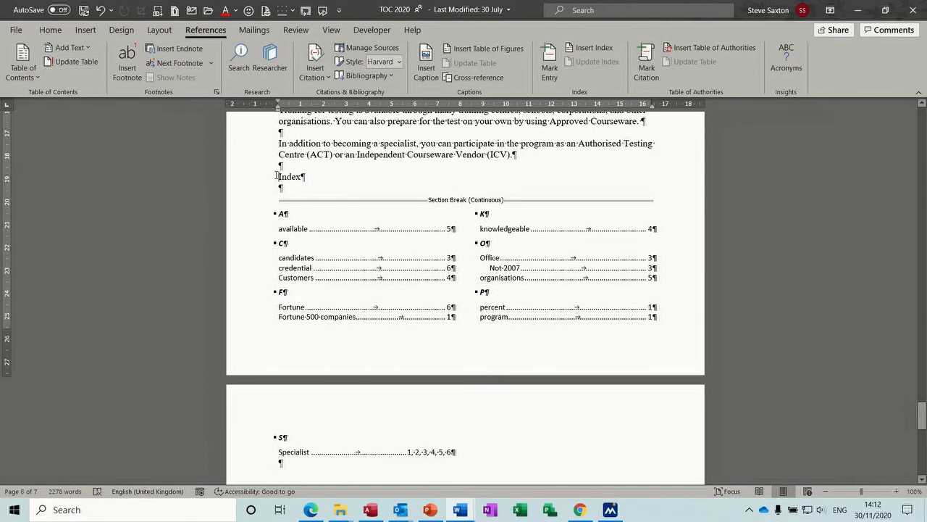
key("ctrl+Return")
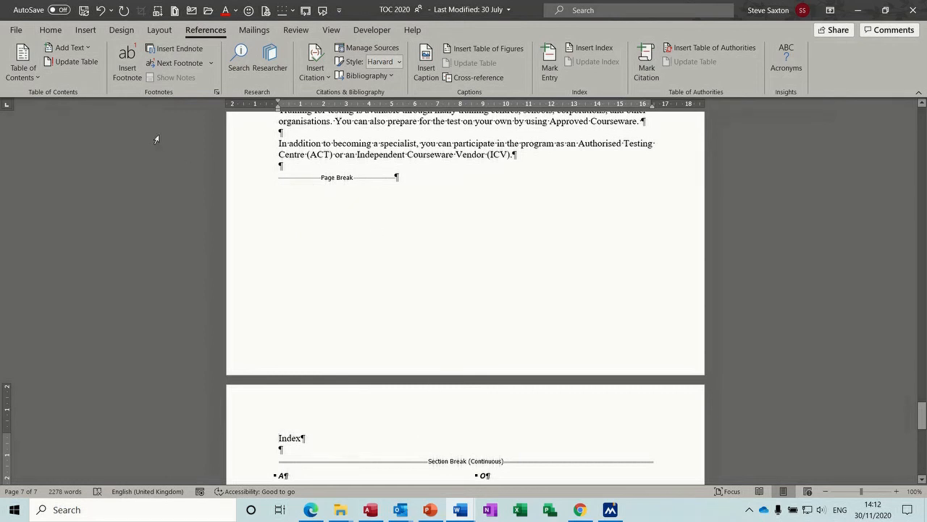
left_click(51, 31)
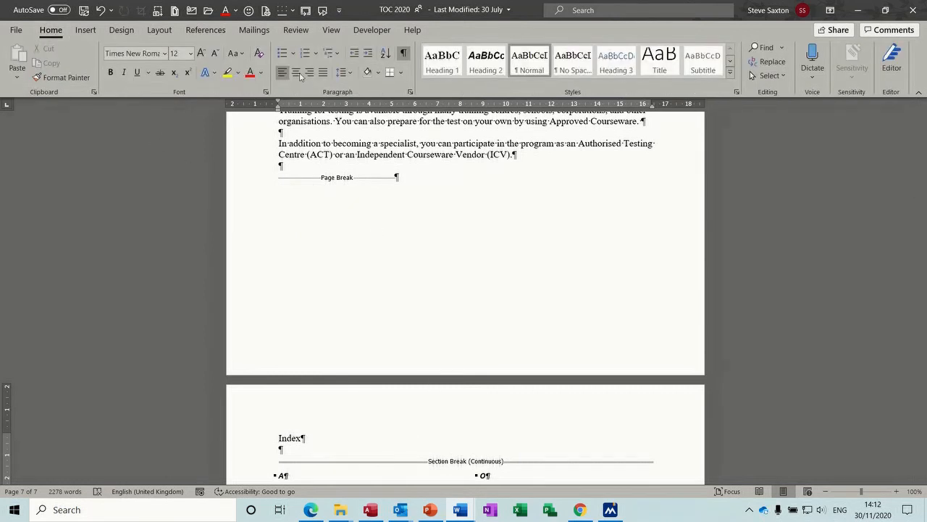
left_click(404, 53)
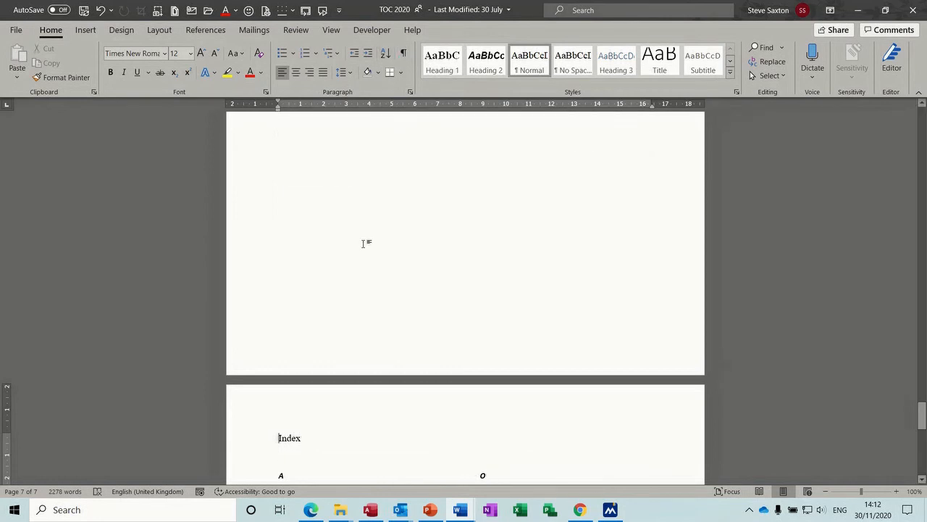
Step: Scroll back up and place the cursor on the empty line above the Program heading
left_click_drag(923, 408, 923, 432)
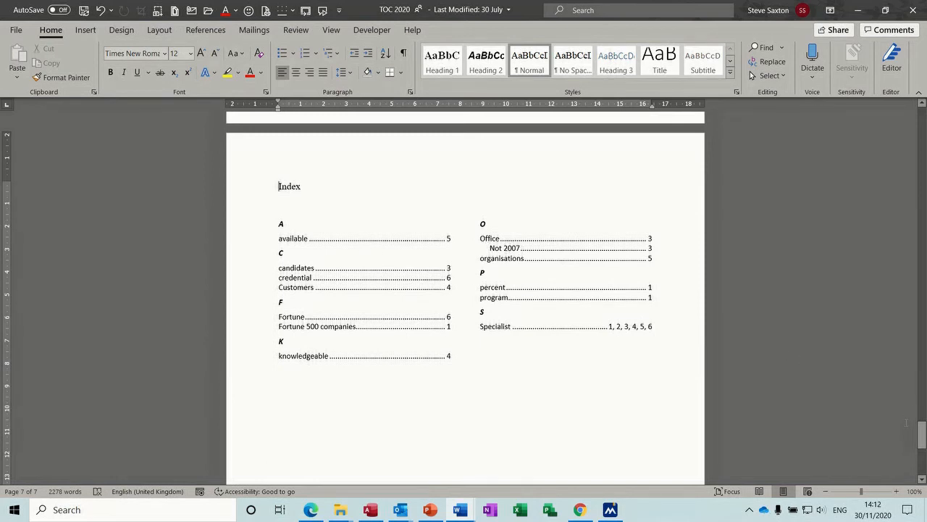
left_click_drag(923, 434, 922, 378)
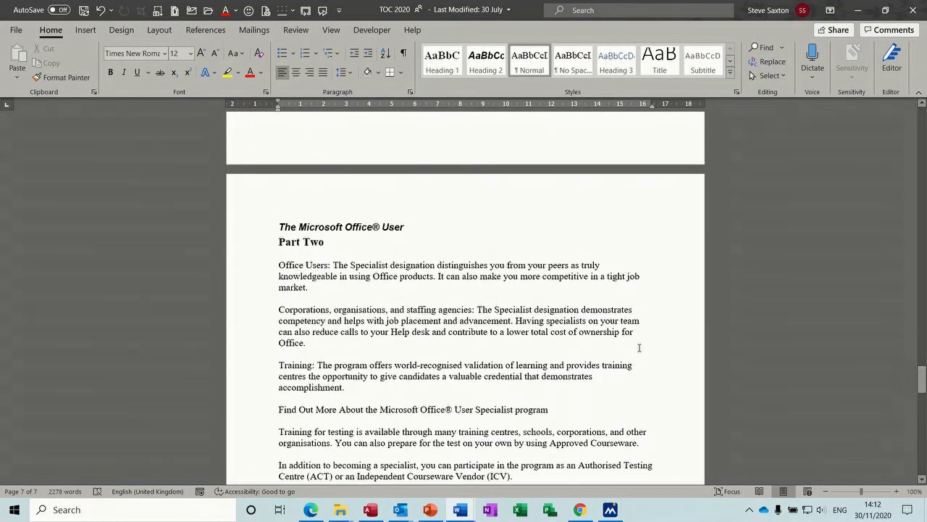
left_click_drag(922, 378, 925, 125)
left_click(342, 293)
left_click(329, 292)
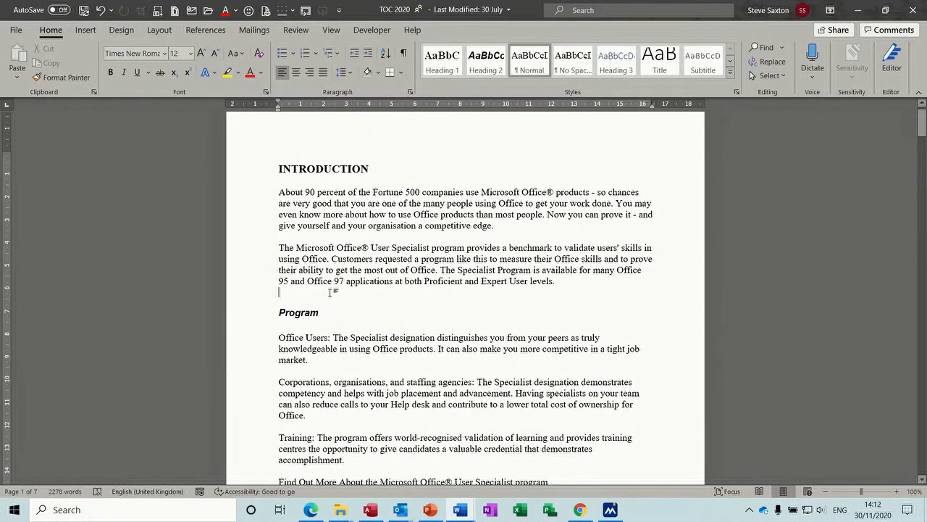
Step: Break the Program section onto a new page, then select both index columns at the end
key("ctrl+Return")
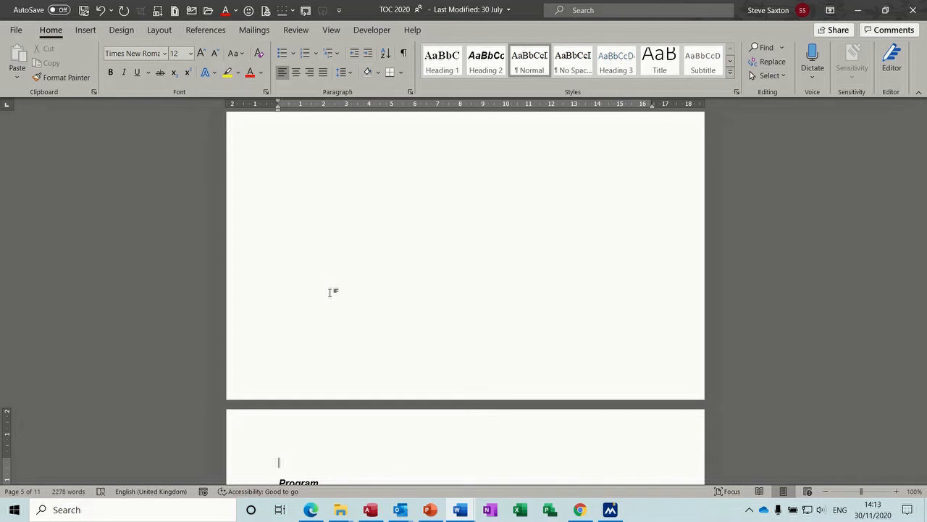
key("ctrl+End")
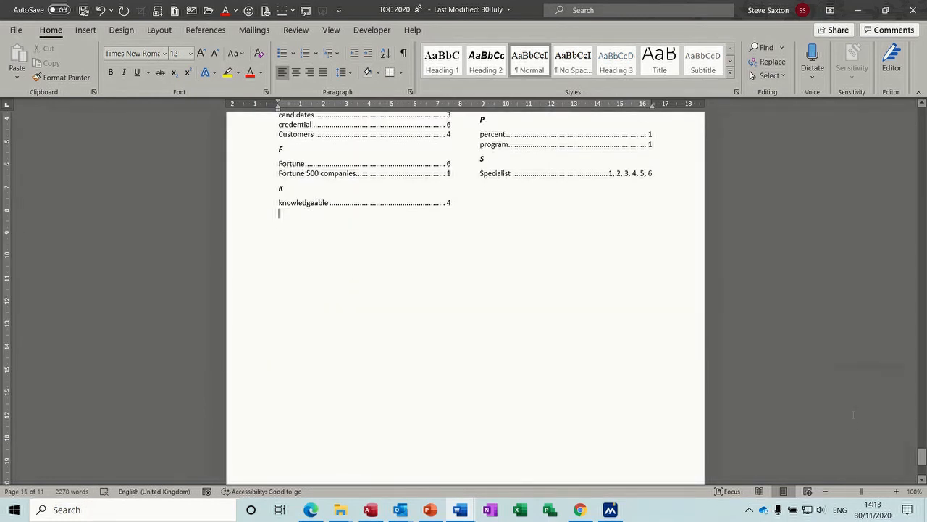
left_click_drag(921, 458, 920, 447)
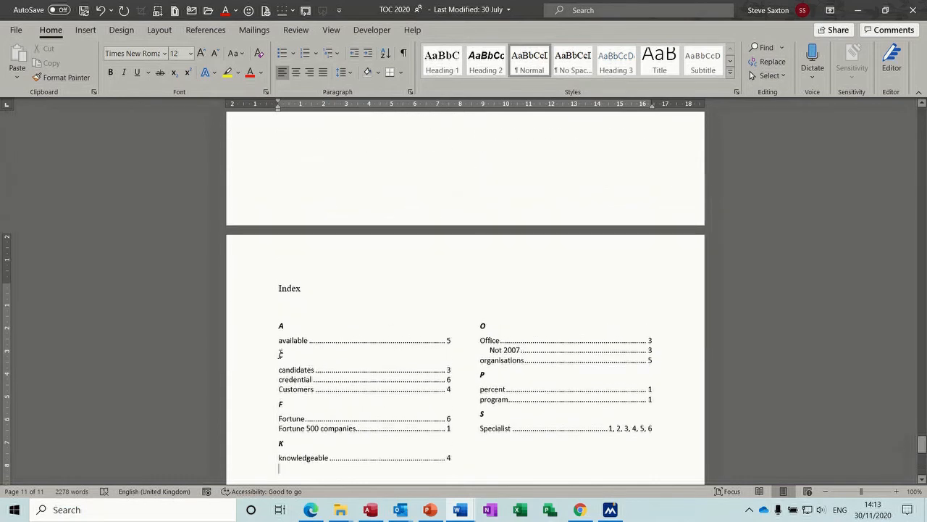
left_click(248, 363)
left_click_drag(233, 338, 513, 428)
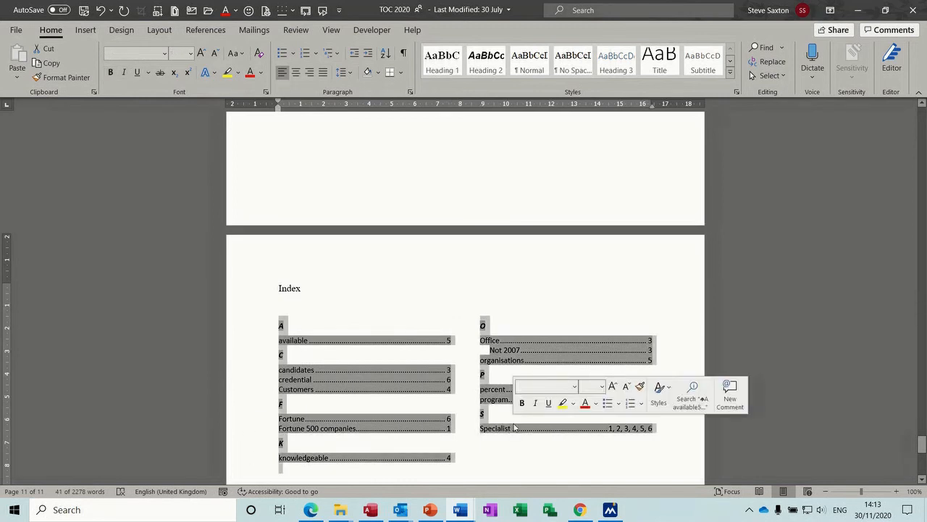
Step: Run Update Index so entries like 'available' show their new page numbers
left_click(206, 30)
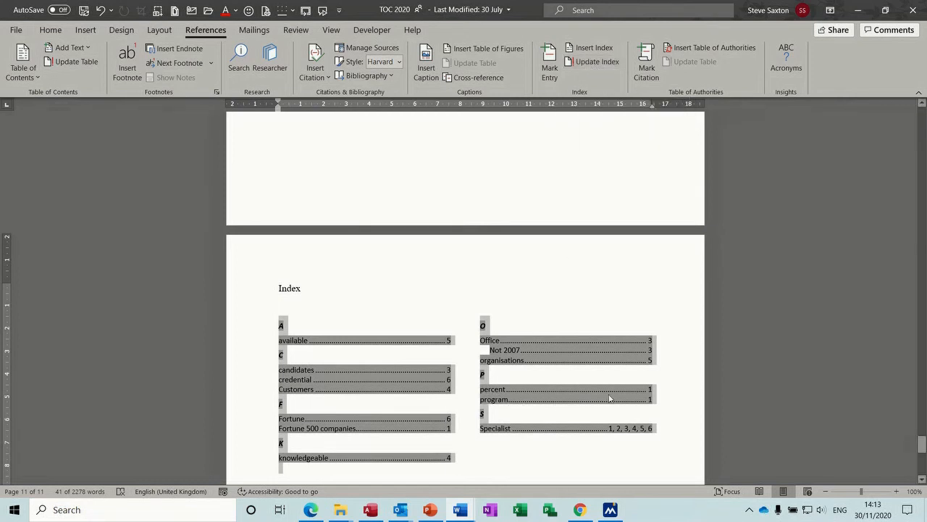
left_click(585, 62)
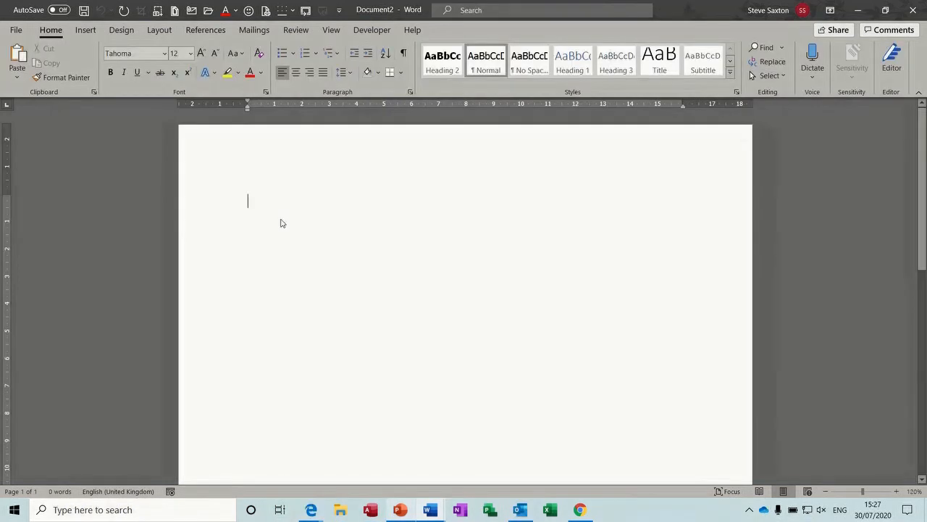
Step: Type 'Spartan' in Document2, browse its Smart Lookup definitions and pictures, then close the pane
left_click(206, 30)
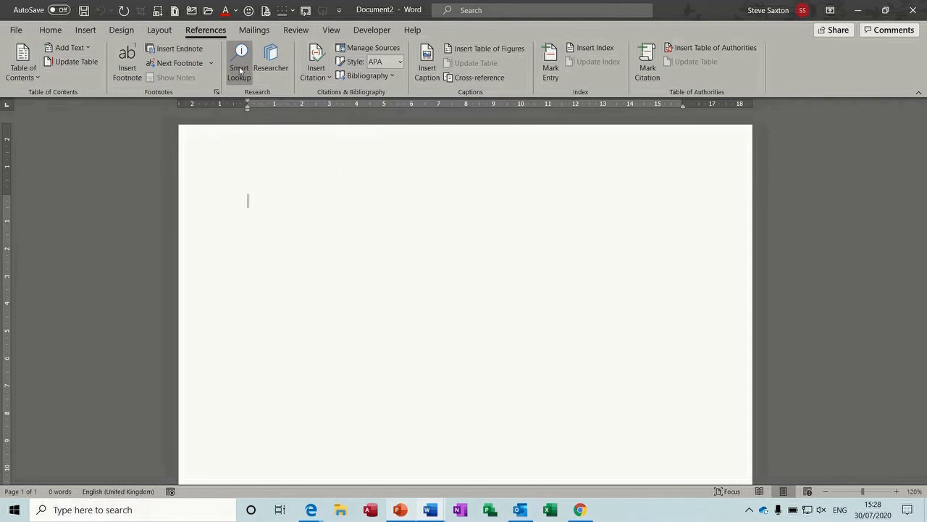
type("Spartan")
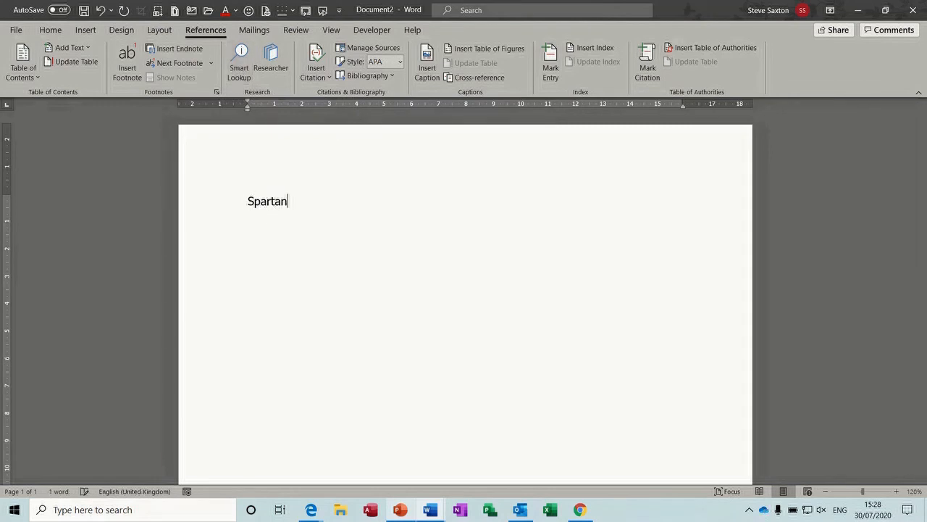
double_click(260, 201)
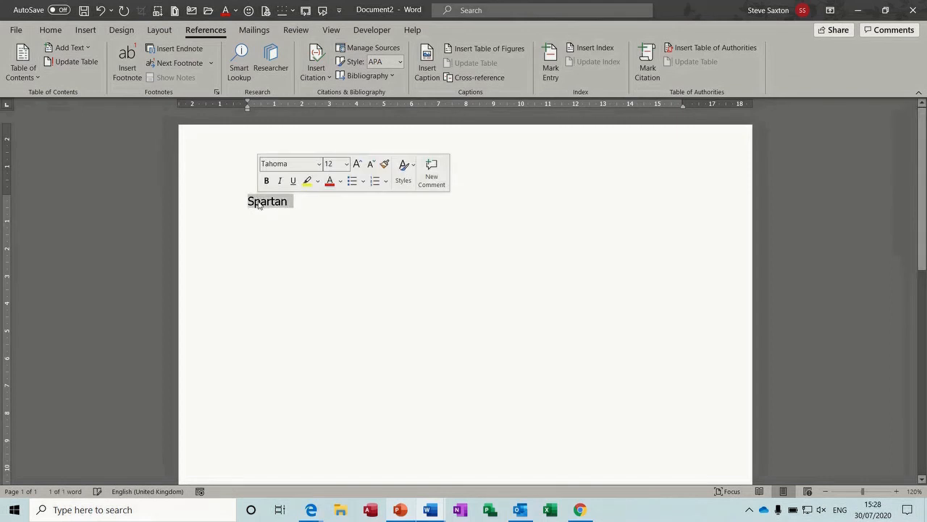
left_click(238, 55)
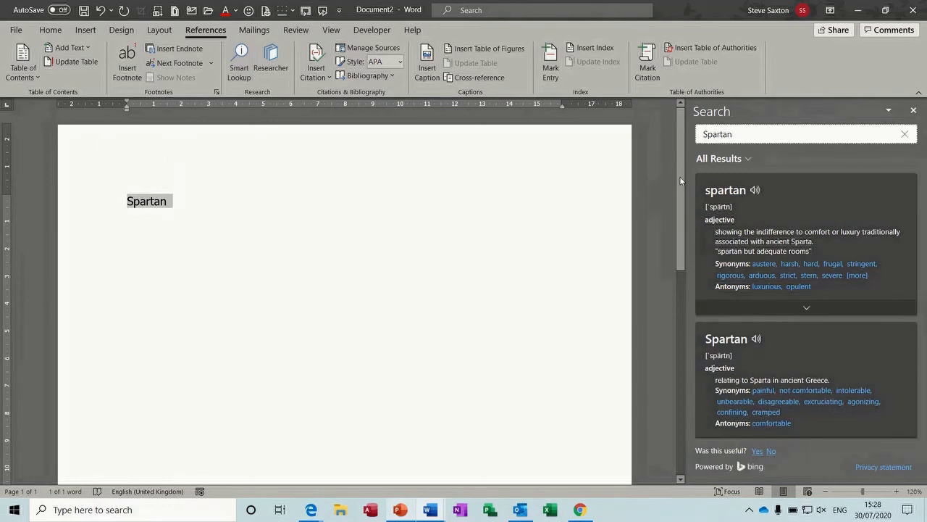
left_click_drag(680, 181, 682, 216)
scroll(682, 216, "up", 2)
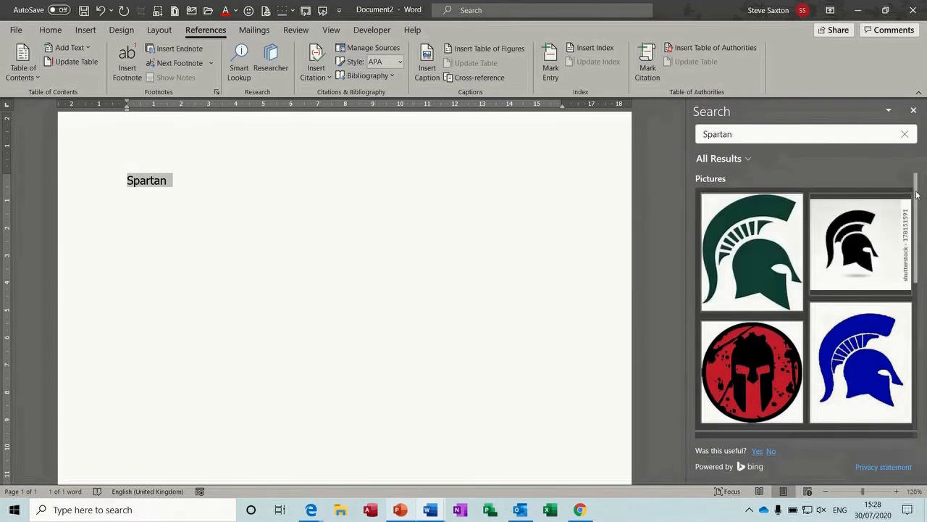
left_click_drag(917, 194, 917, 362)
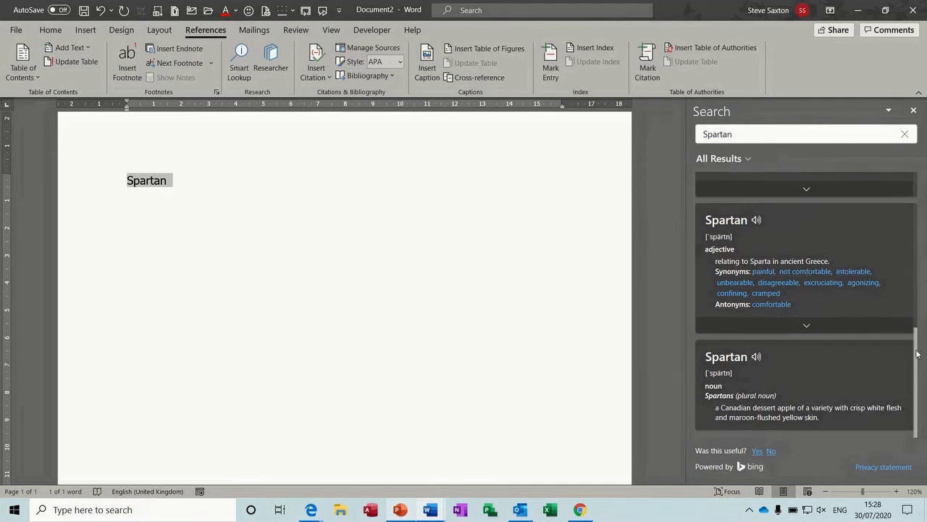
scroll(917, 353, "up", 3)
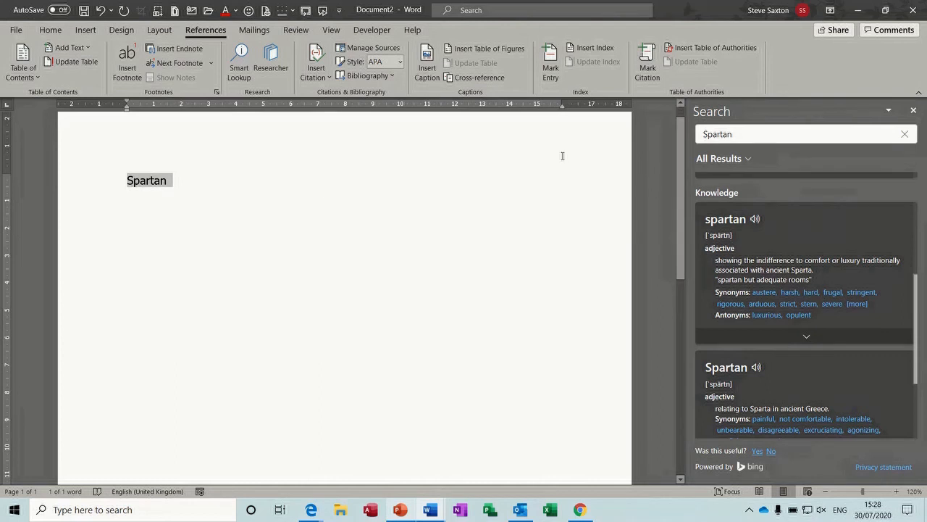
left_click(913, 110)
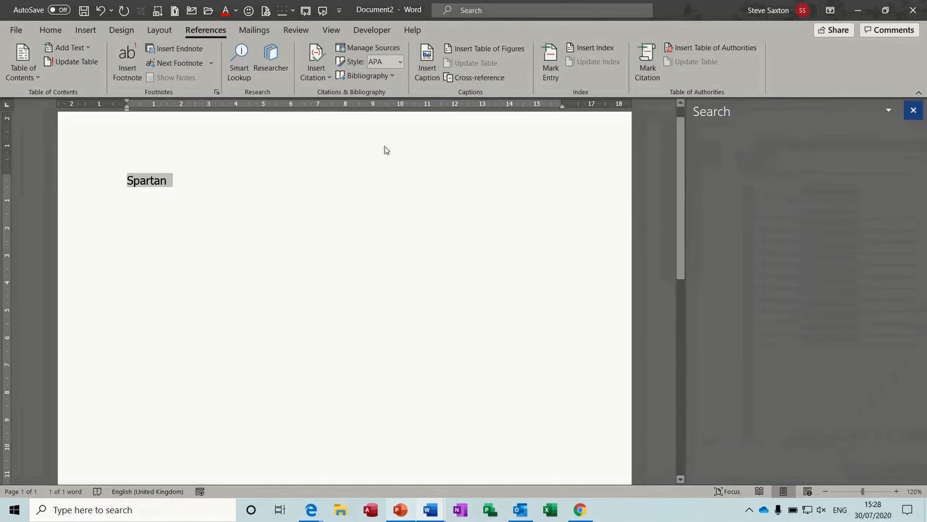
Step: Search Researcher for sources on 'Spartan'
left_click(271, 62)
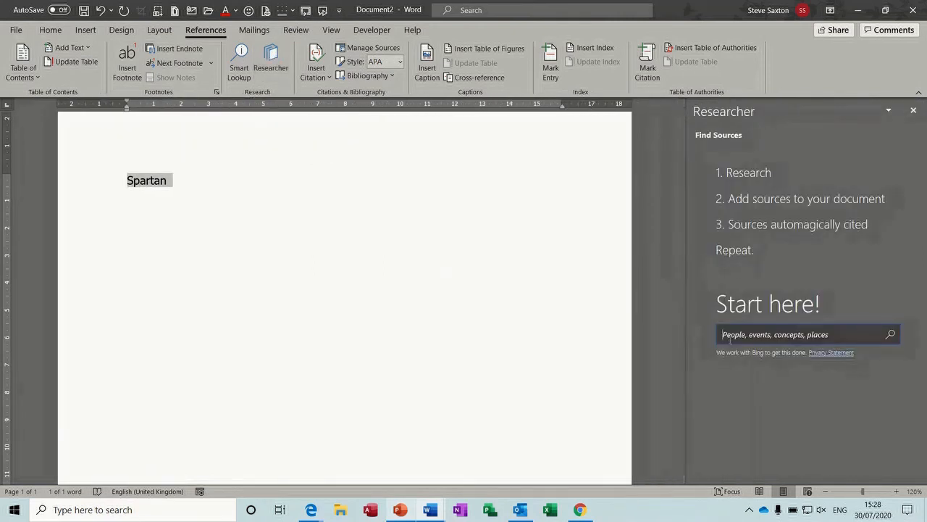
type("Spartan")
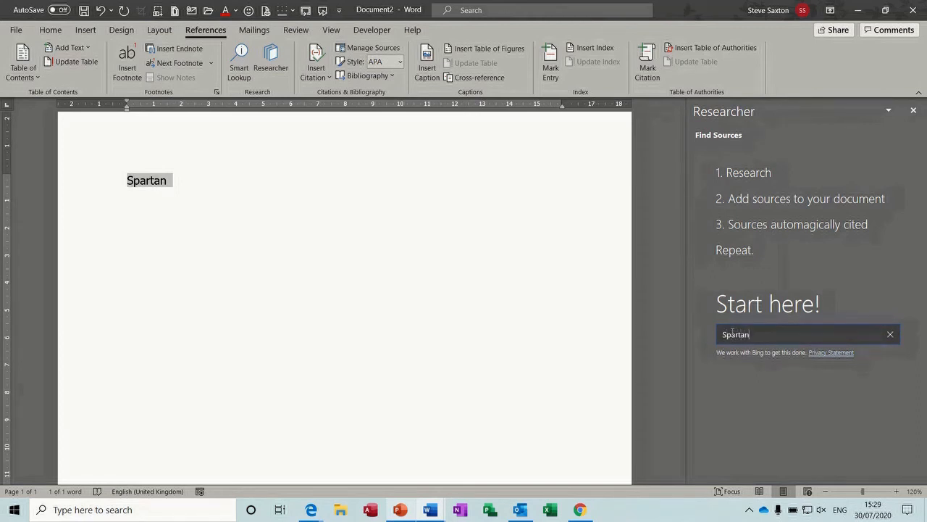
key("Return")
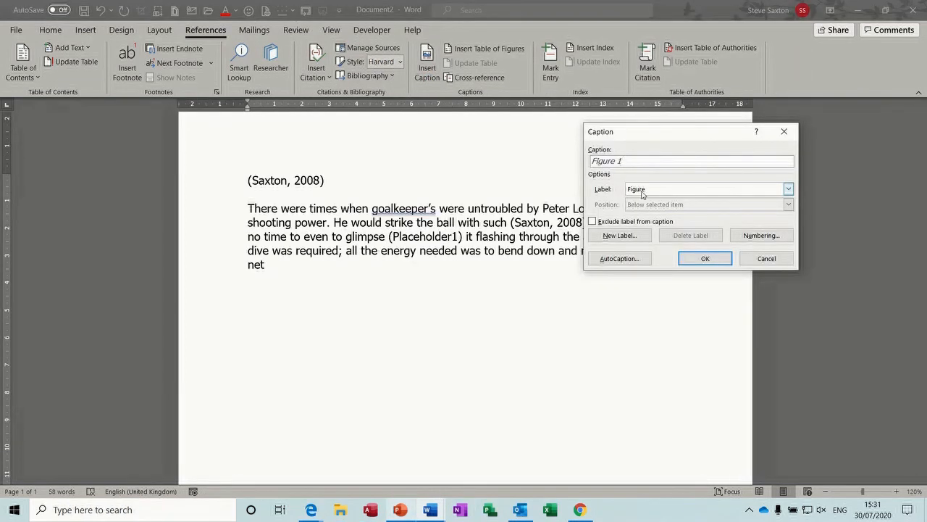
Step: Add a 'Sax' caption label, confirm it in the label list, and open AutoCaption
left_click_drag(614, 135, 442, 136)
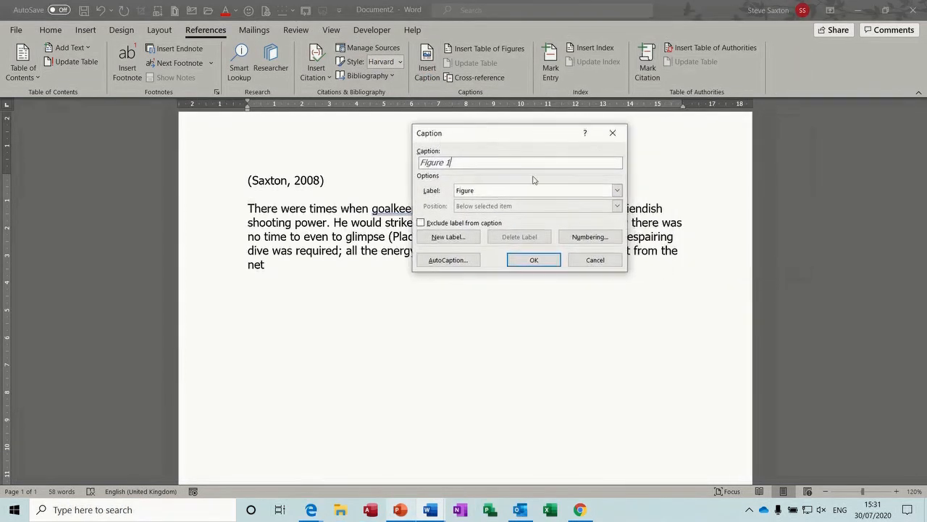
left_click(616, 191)
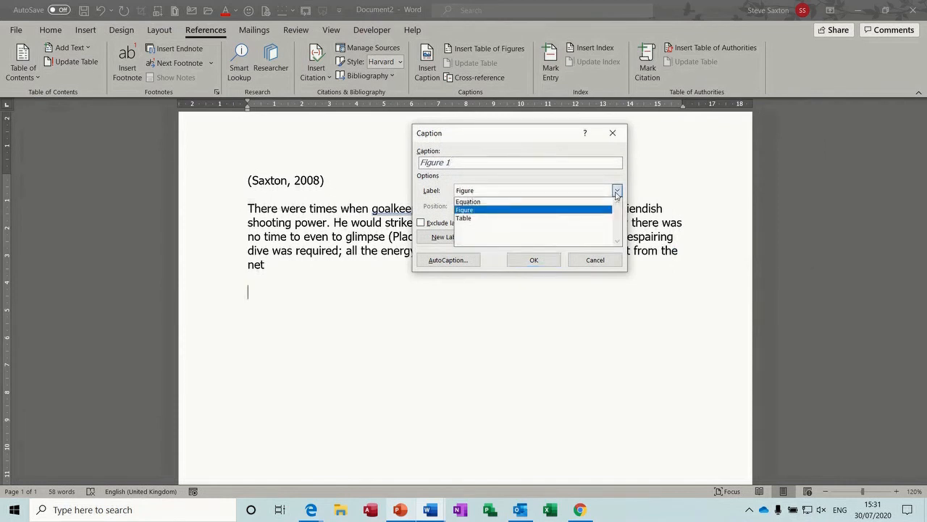
left_click(617, 191)
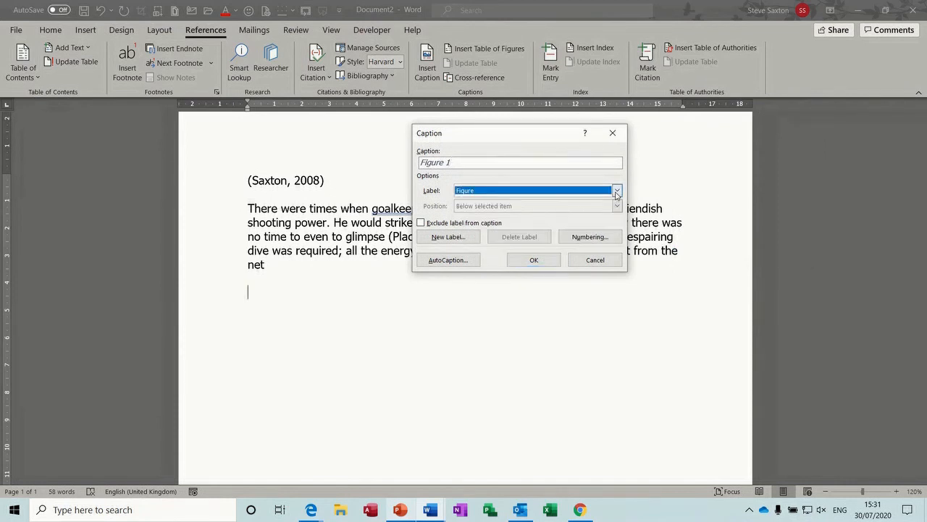
left_click(455, 238)
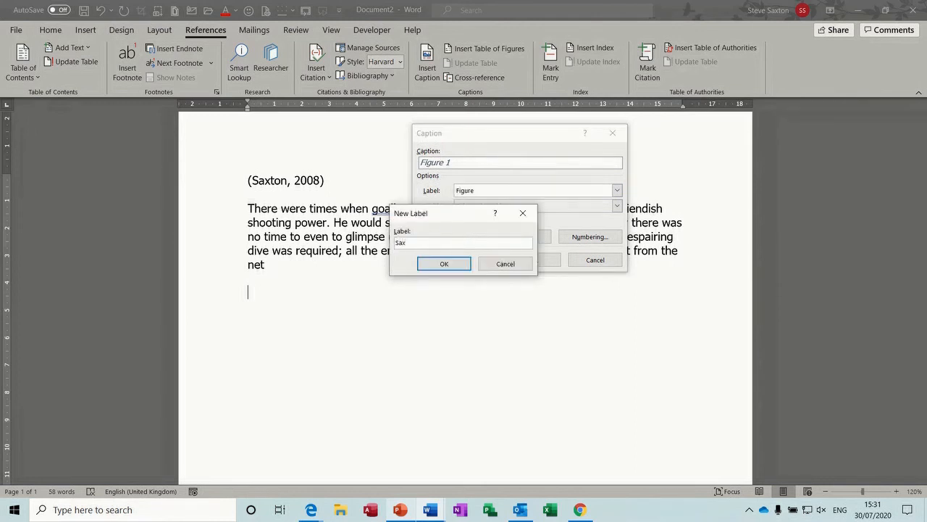
left_click(442, 264)
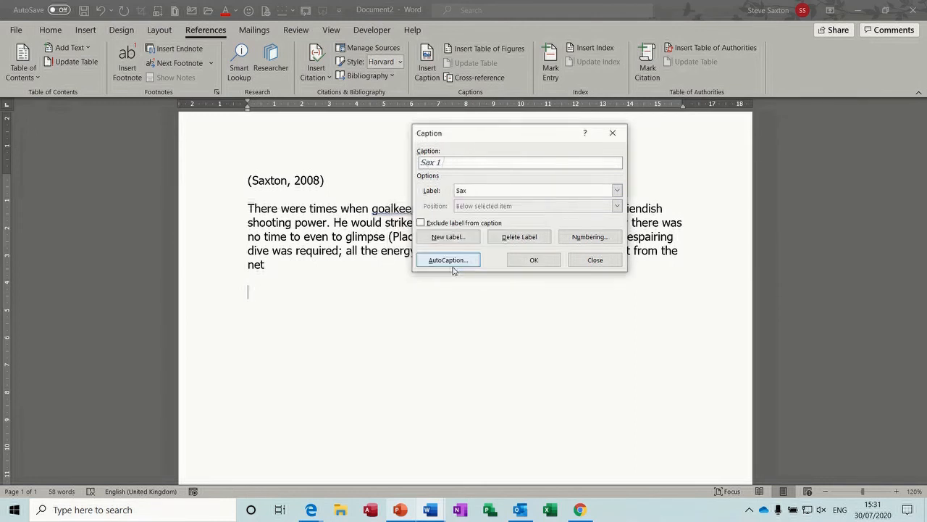
left_click(617, 191)
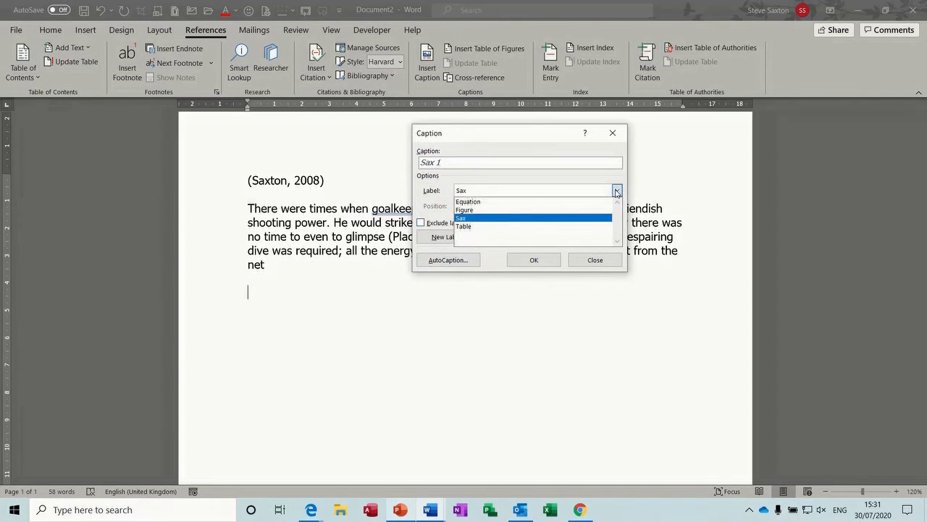
left_click(617, 191)
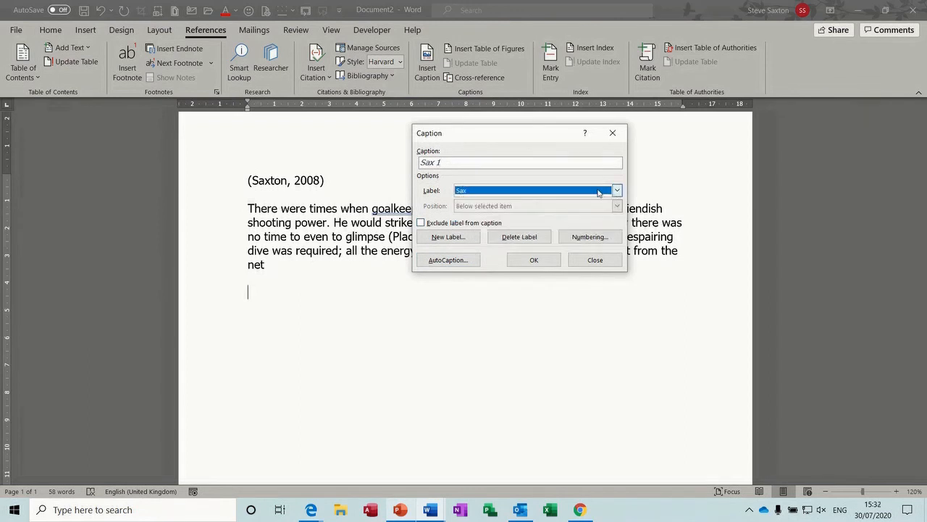
left_click(446, 260)
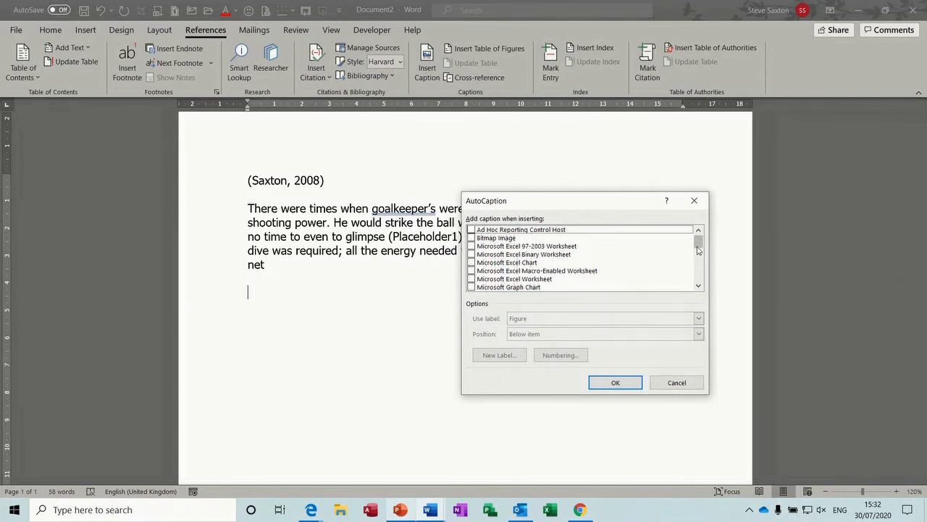
Step: Turn on AutoCaption so inserted Word tables get captioned automatically
left_click_drag(697, 247, 699, 281)
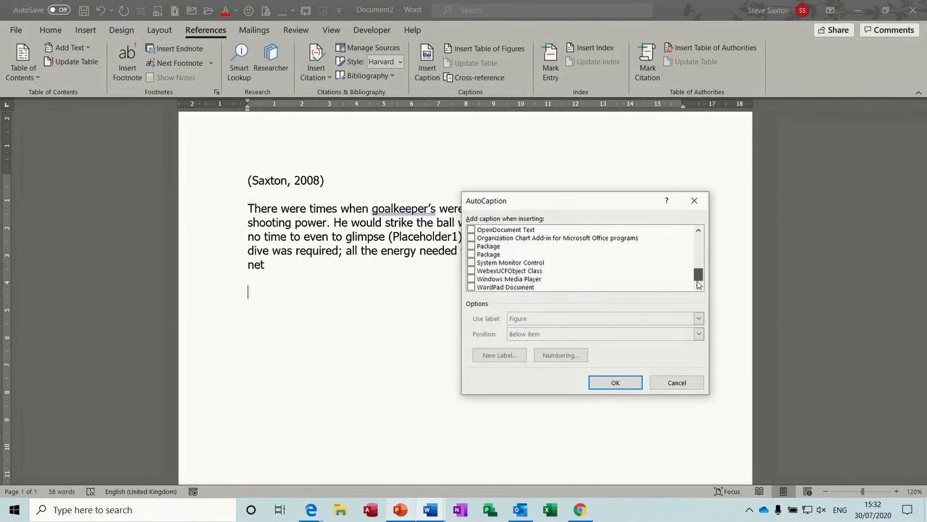
left_click_drag(698, 281, 698, 270)
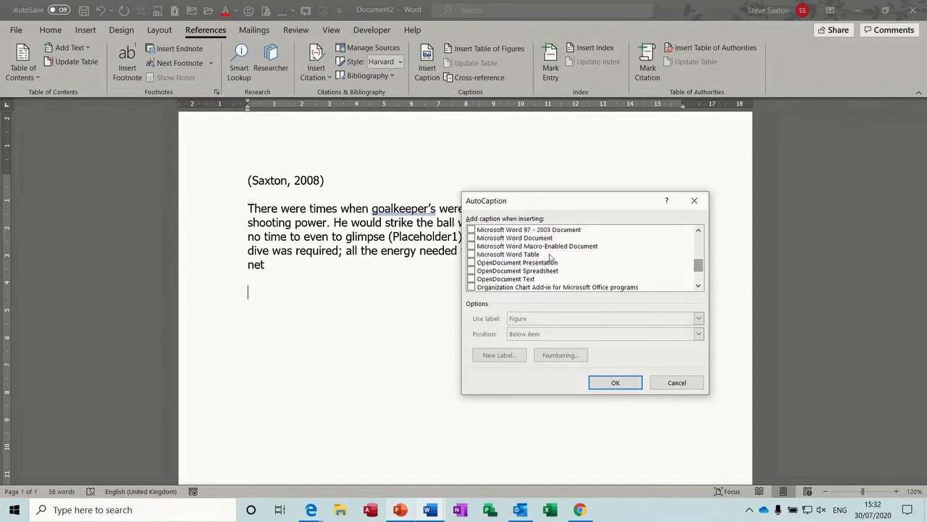
left_click(473, 255)
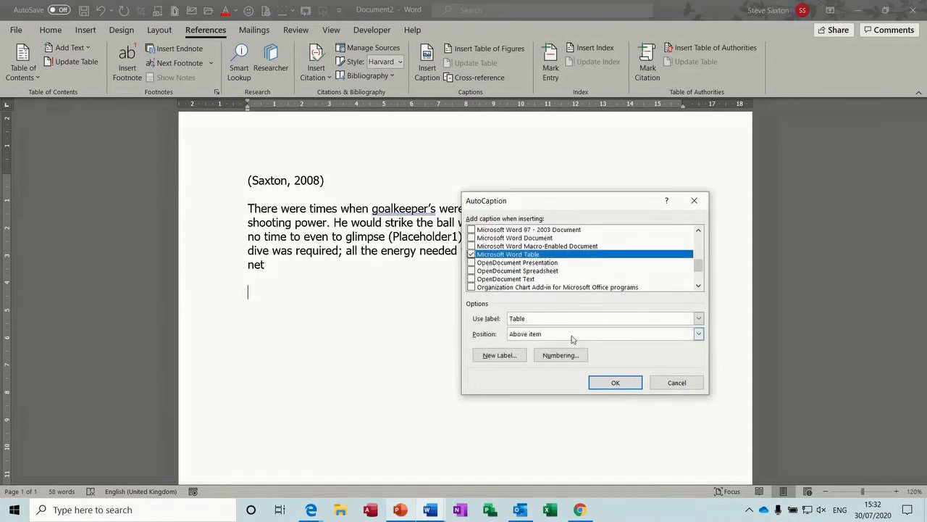
left_click(613, 384)
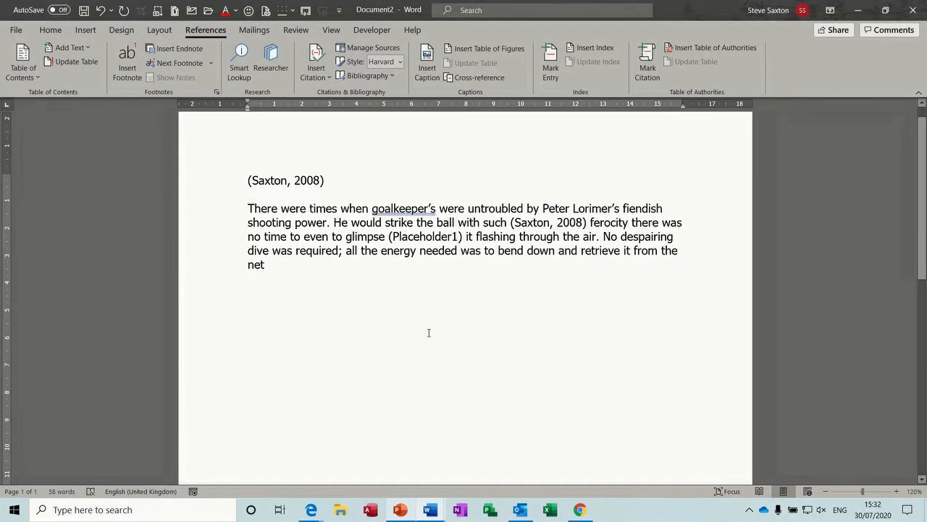
Step: Insert a 4x5 table below the paragraph and move to the line beneath it
left_click(86, 30)
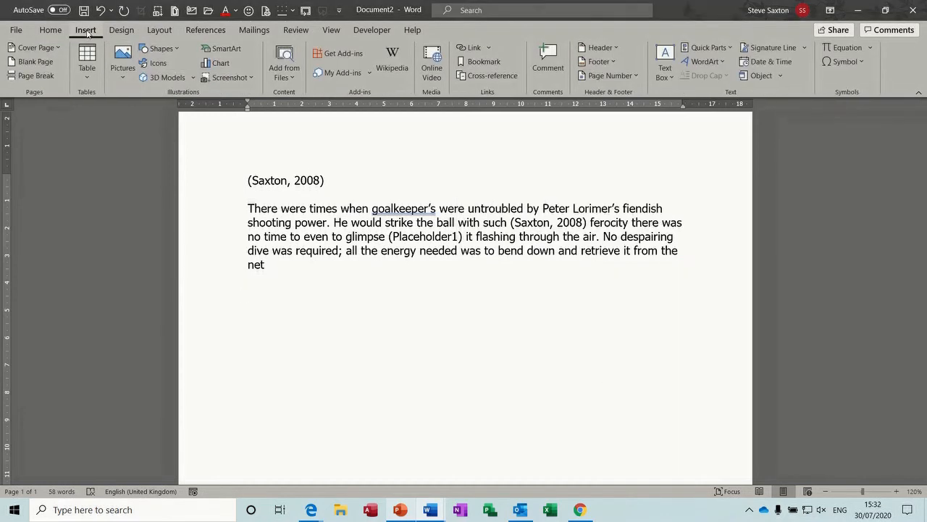
left_click(88, 58)
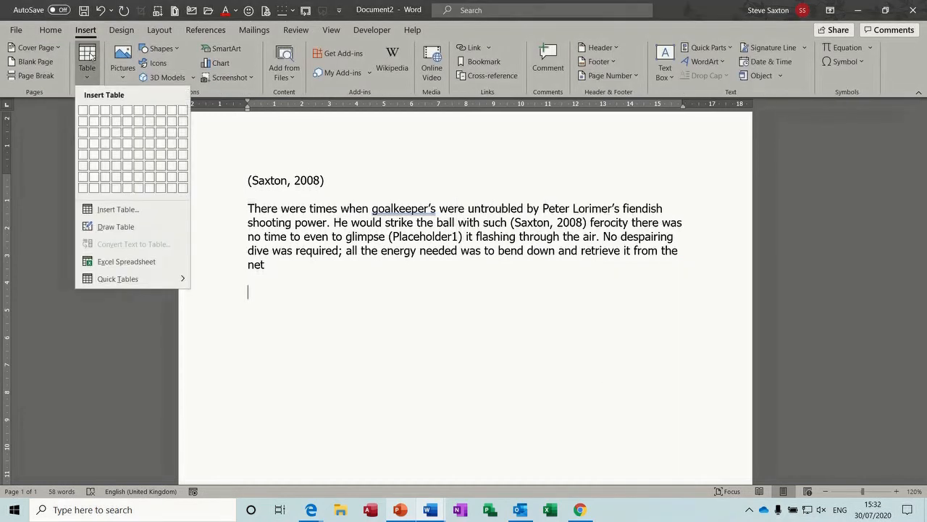
left_click(117, 158)
left_click(299, 395)
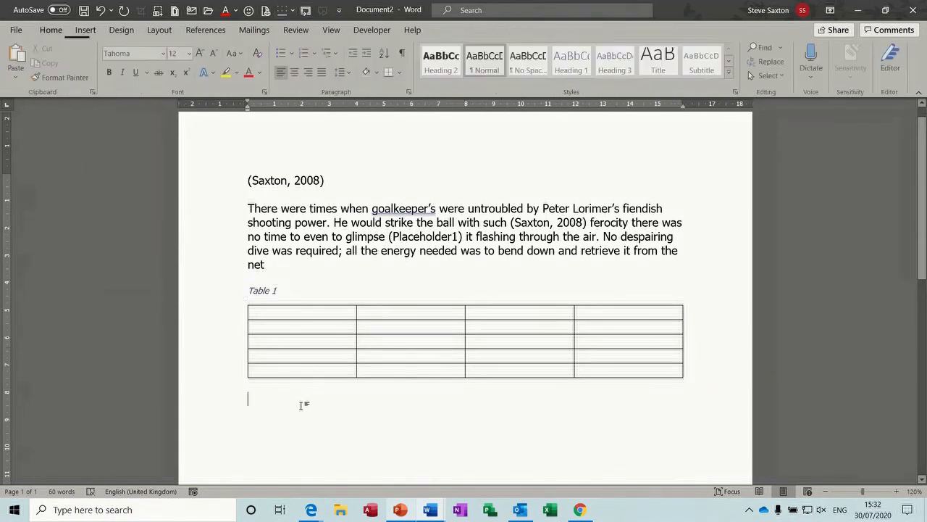
Step: Insert a four-column, three-row table under Table 2 and add a fourth row
left_click(85, 31)
left_click(90, 56)
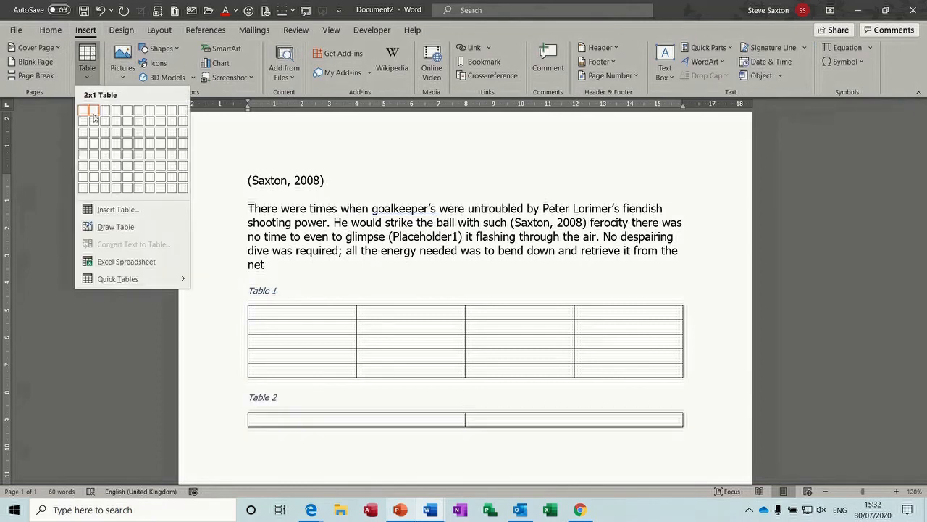
left_click(116, 132)
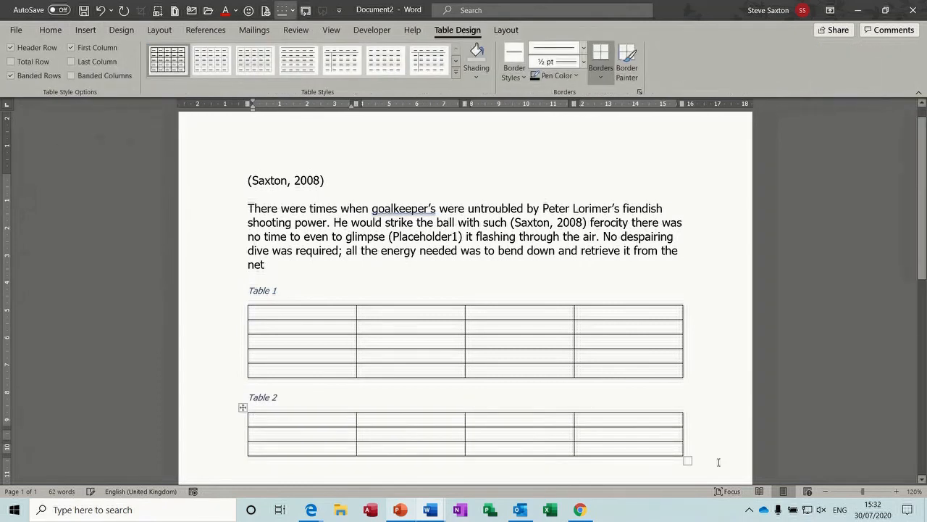
key("Return")
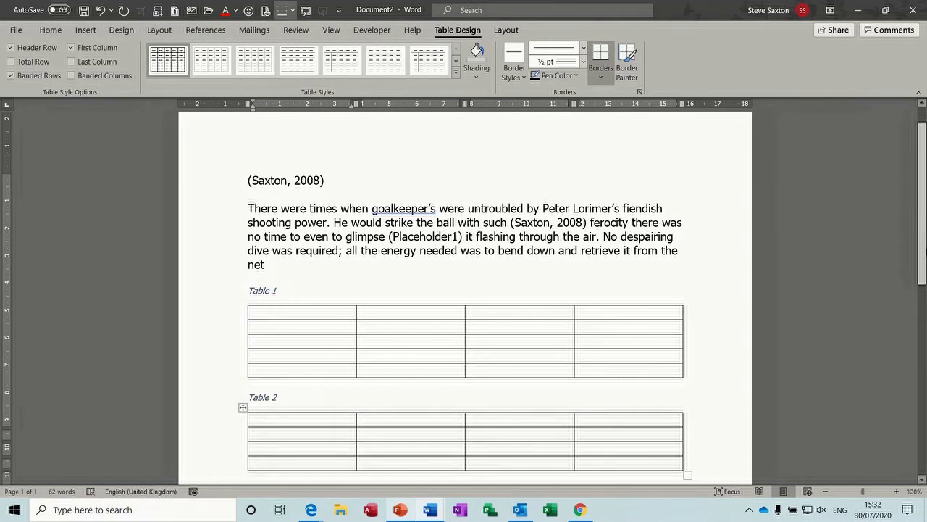
scroll(606, 287, "down", 6)
left_click(596, 274)
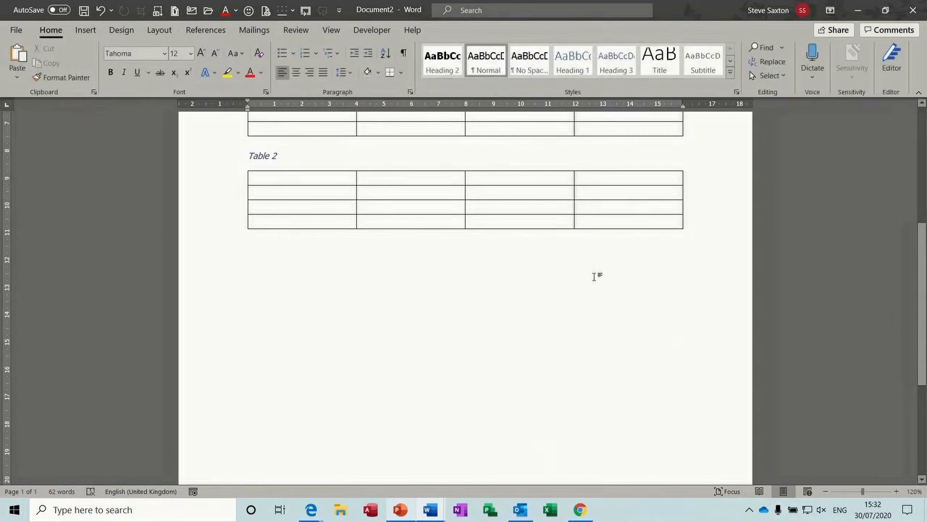
left_click(85, 30)
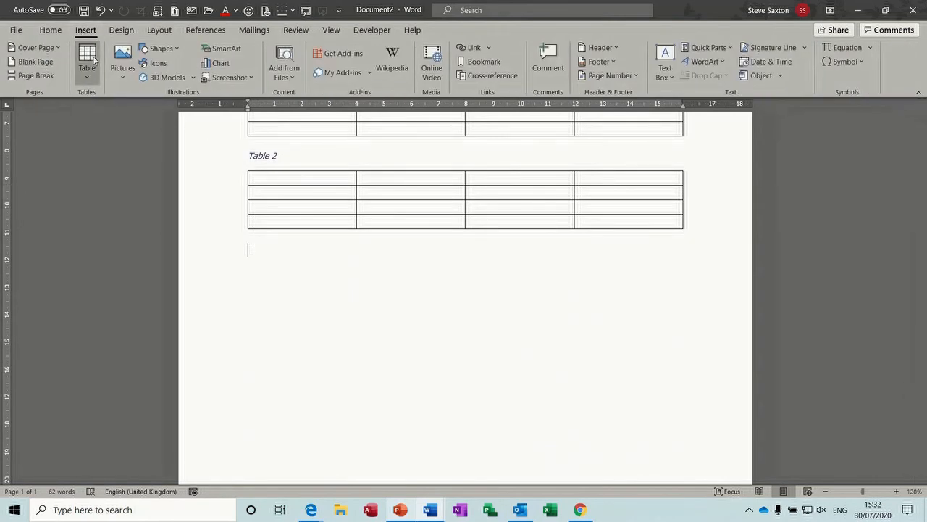
Step: Insert the headshot photo from the Family Tree 2016 pictures folder below Table 2
left_click(122, 76)
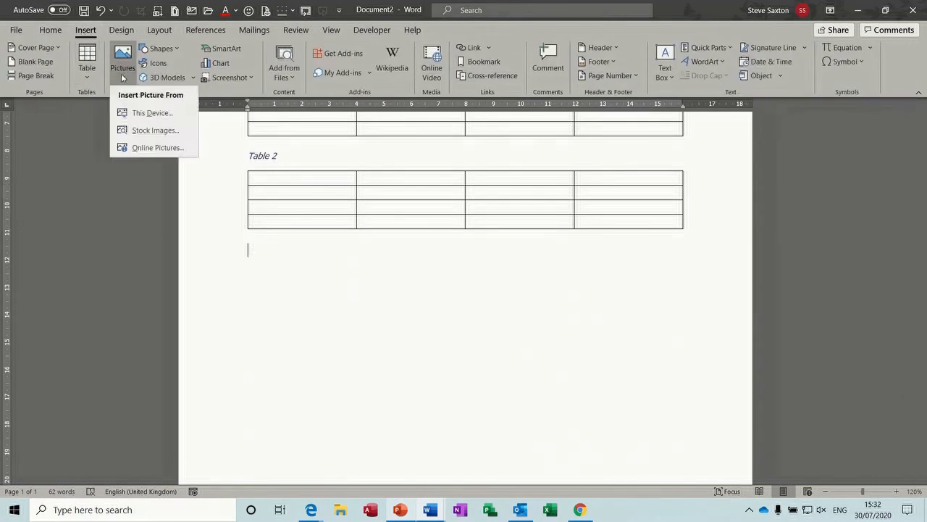
left_click(131, 112)
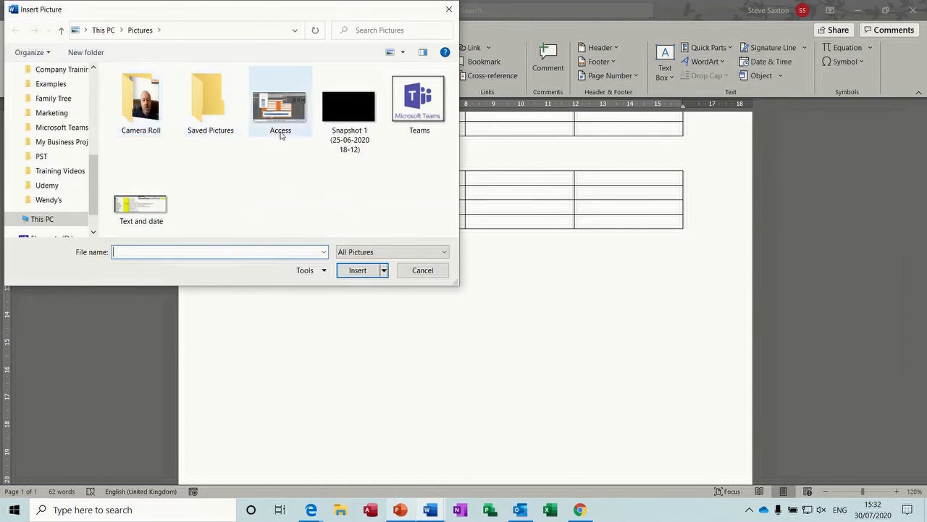
left_click(66, 103)
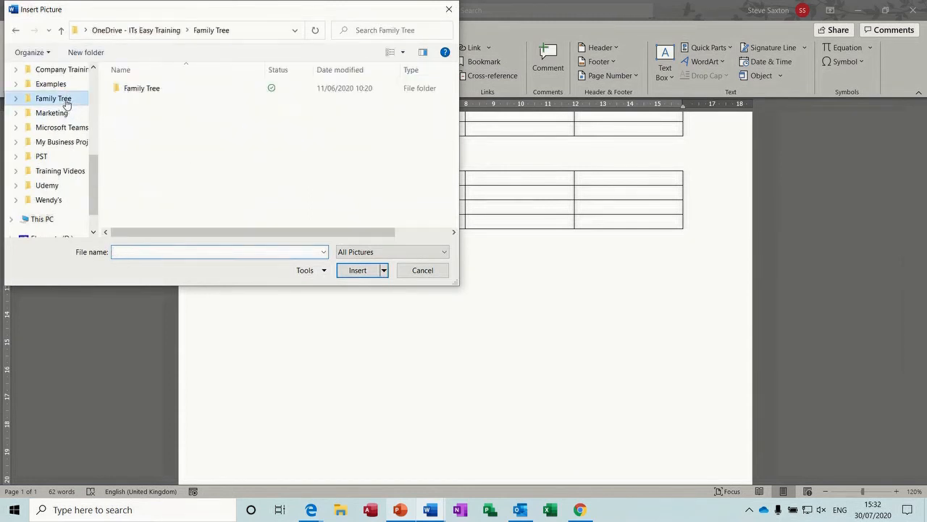
double_click(133, 90)
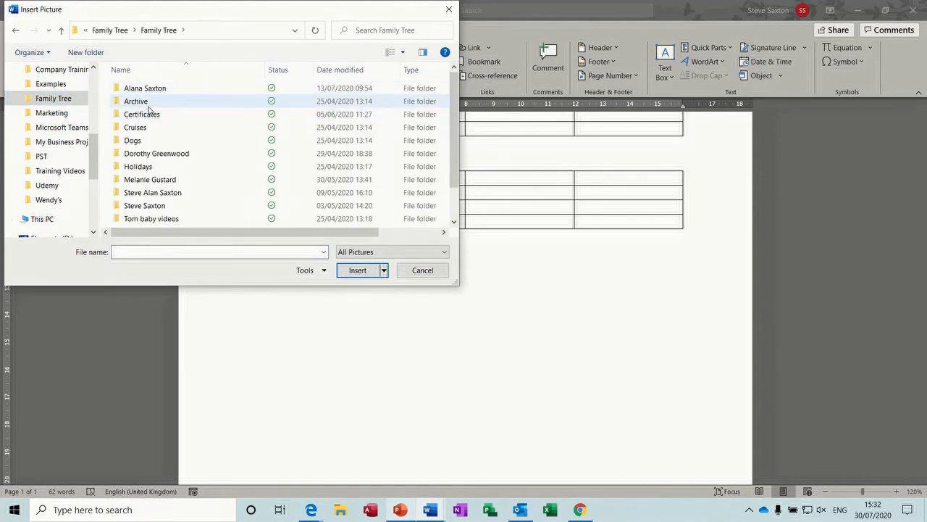
double_click(164, 207)
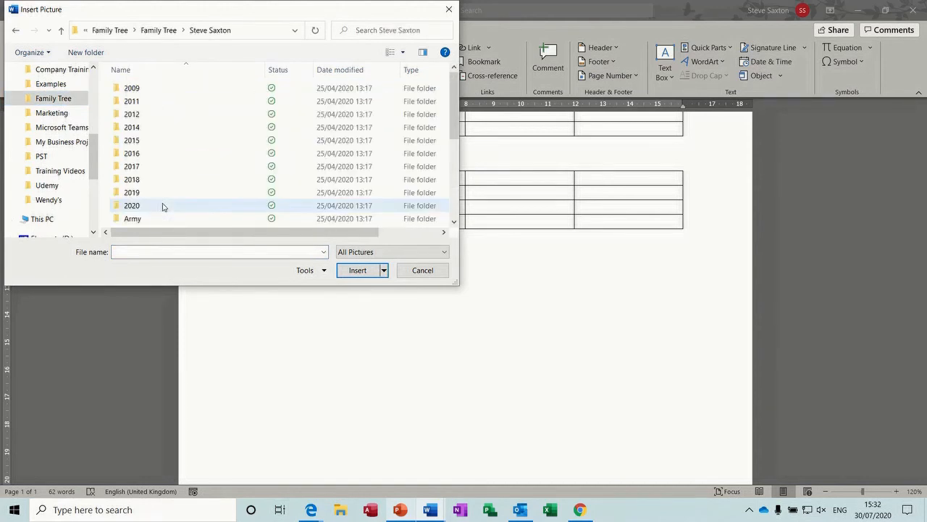
double_click(133, 153)
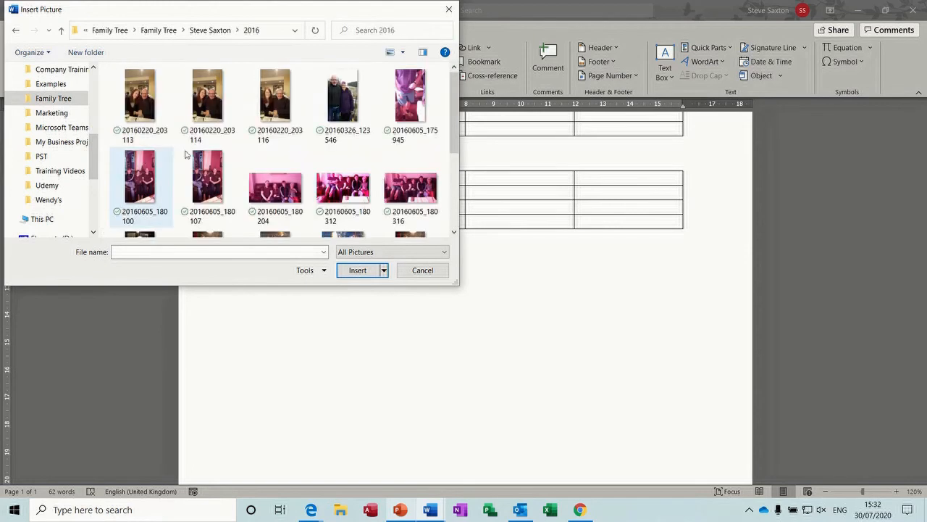
scroll(457, 115, "down", 3)
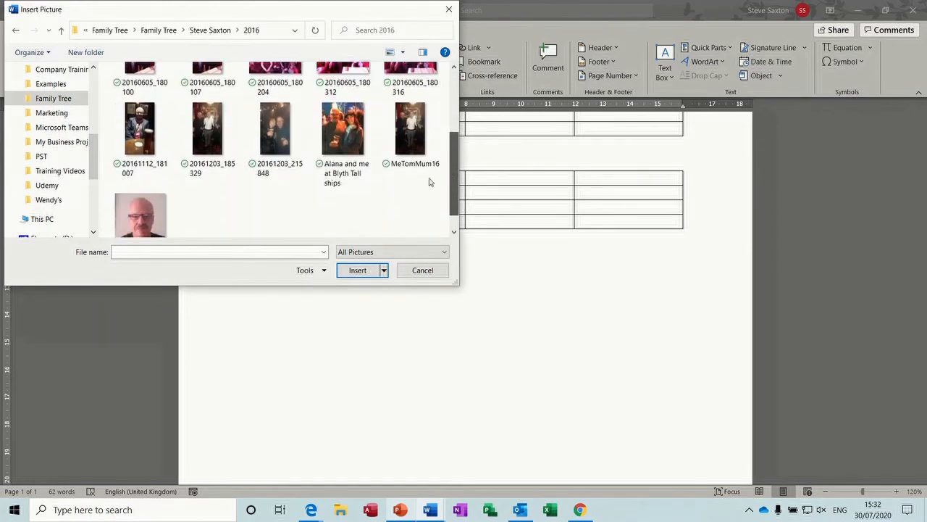
key("Escape")
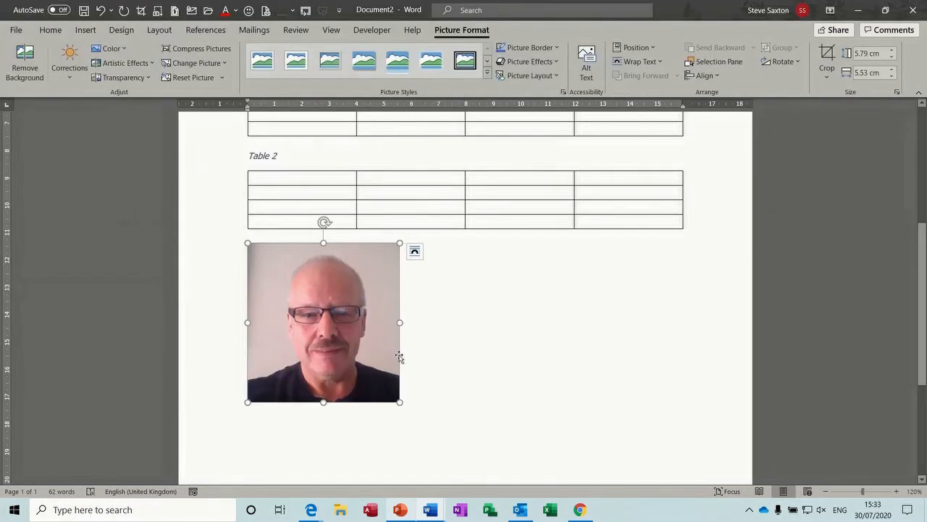
Step: Caption the headshot 'Sax 1' above the photo, then add a new line after it
left_click(208, 31)
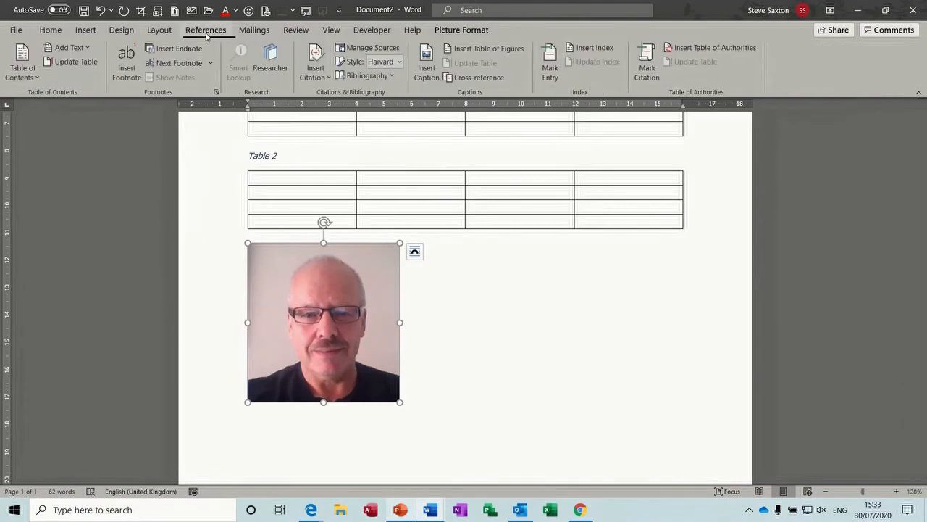
left_click(426, 68)
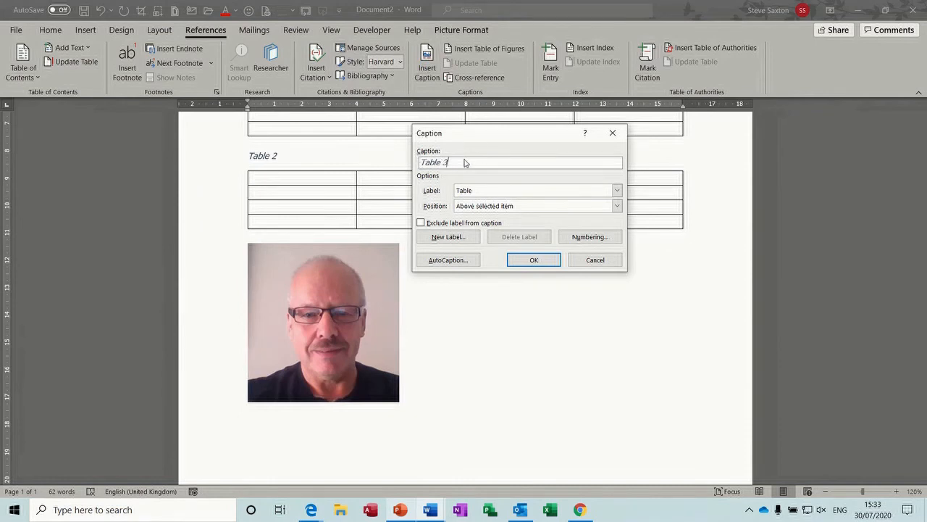
left_click(617, 192)
left_click(579, 217)
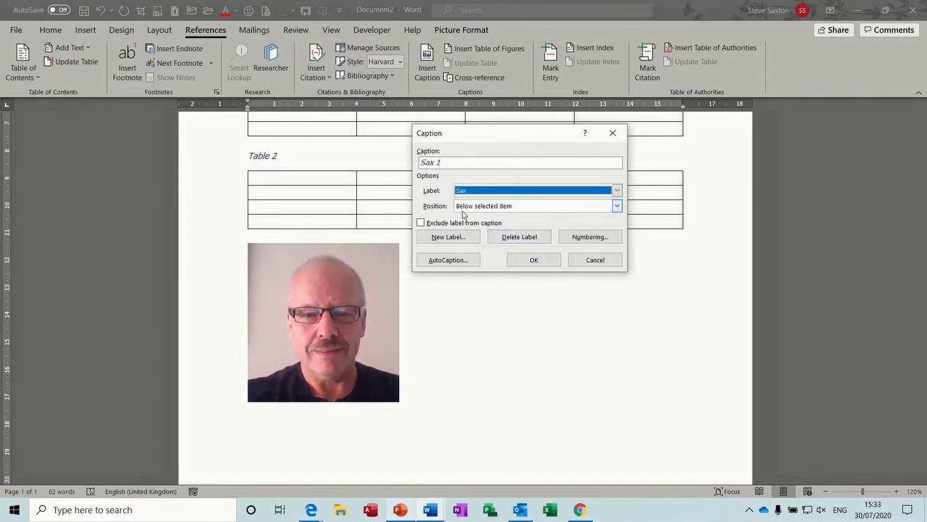
left_click(616, 207)
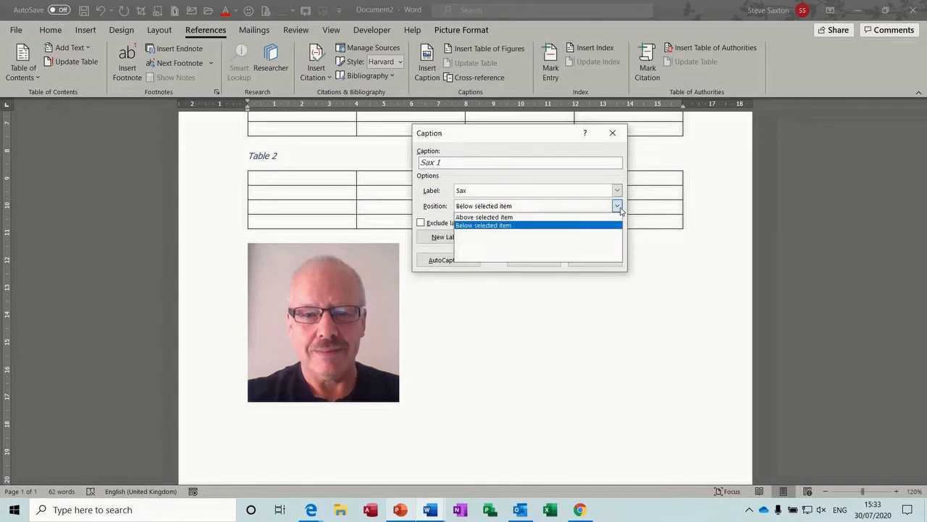
left_click(565, 217)
left_click(534, 260)
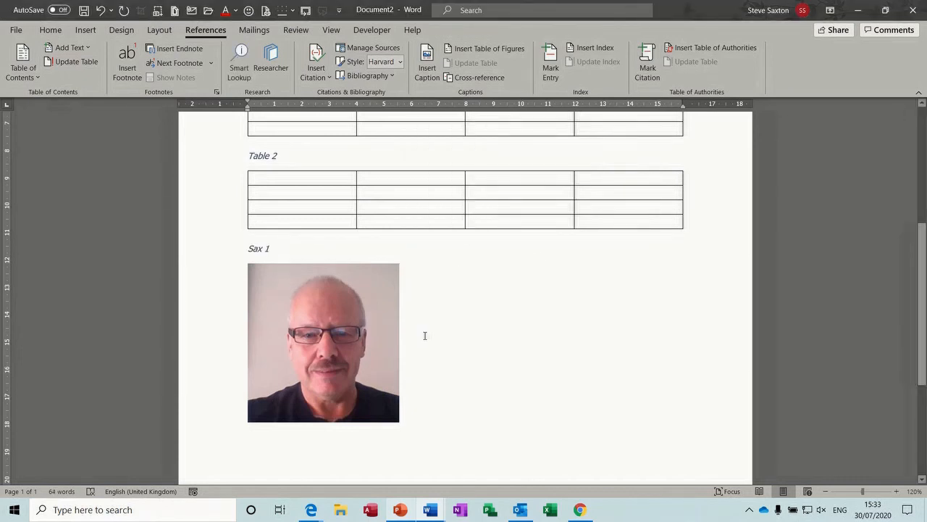
left_click(446, 420)
key("Return")
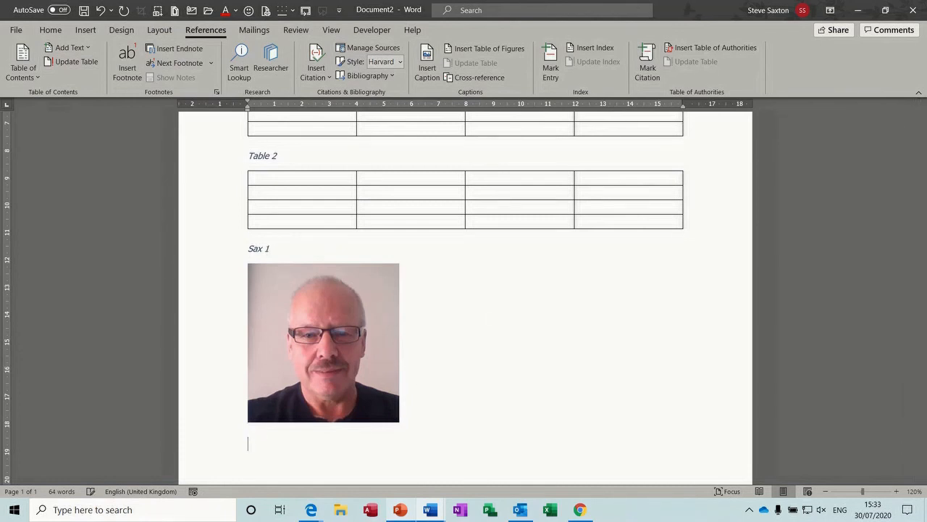
Step: Insert photo 20160220_203113 and shrink it to about 2.69 by 4.78 cm
left_click(86, 33)
left_click(122, 62)
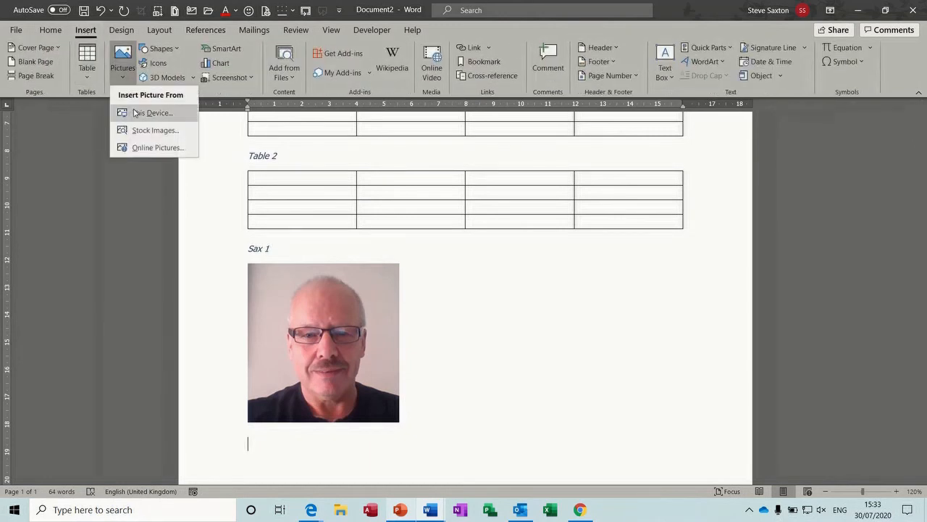
left_click(135, 114)
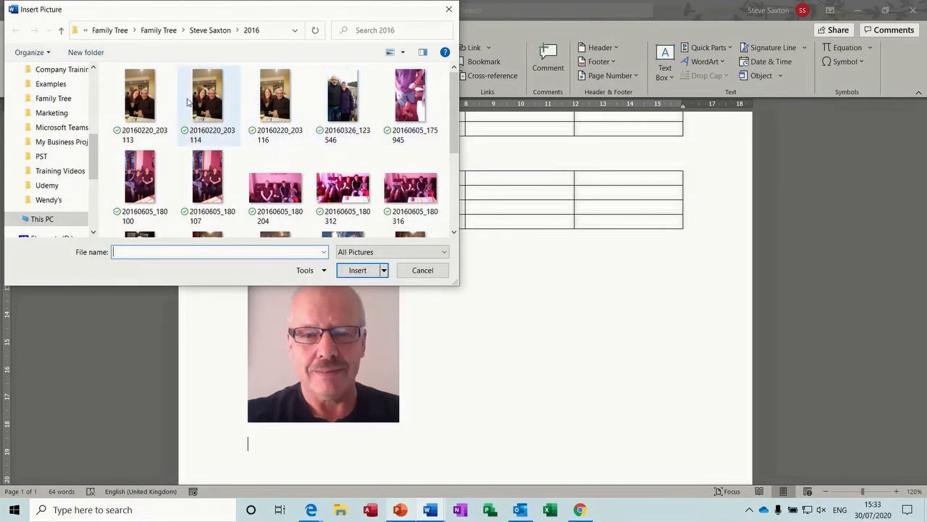
double_click(148, 99)
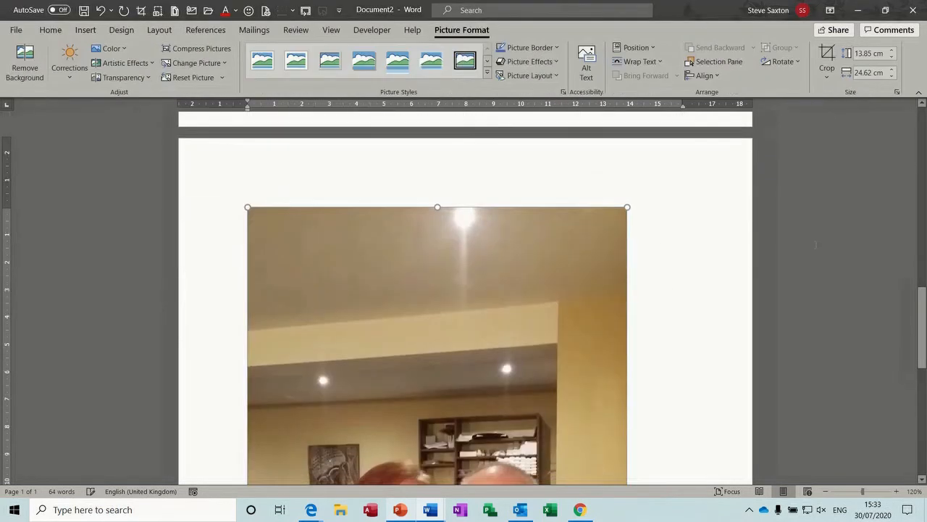
left_click_drag(627, 208, 382, 453)
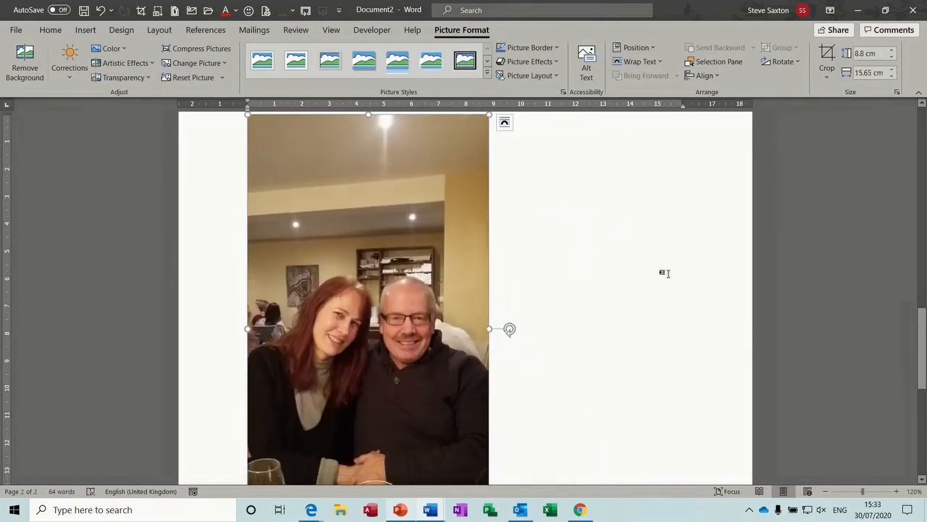
left_click_drag(919, 362, 918, 312)
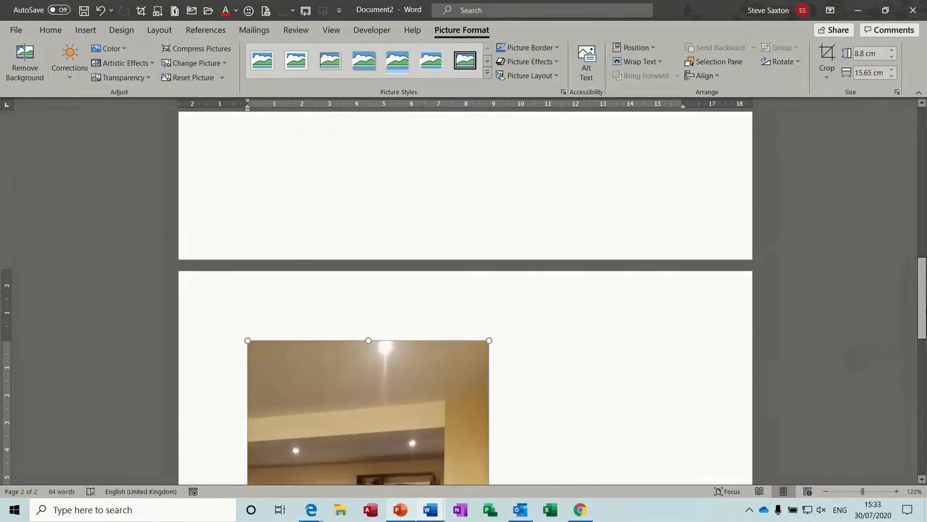
left_click_drag(487, 342, 285, 489)
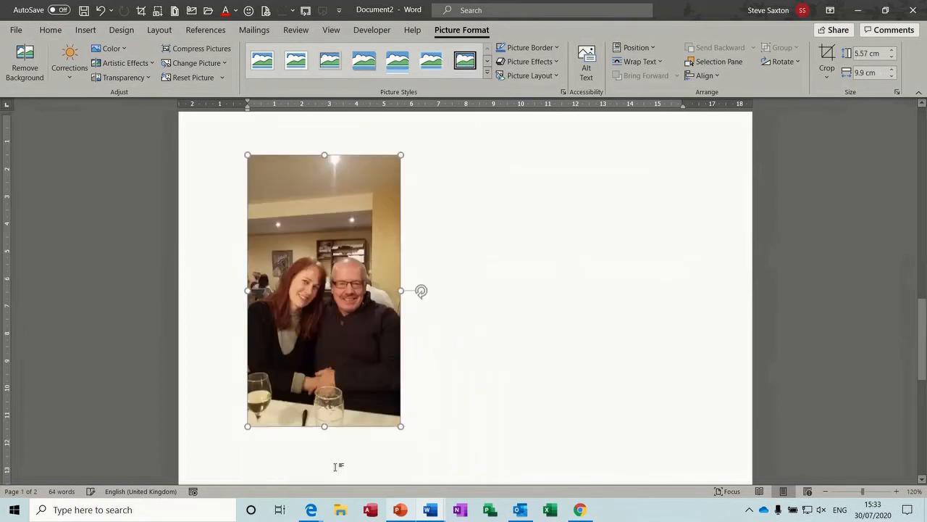
left_click_drag(398, 385, 322, 249)
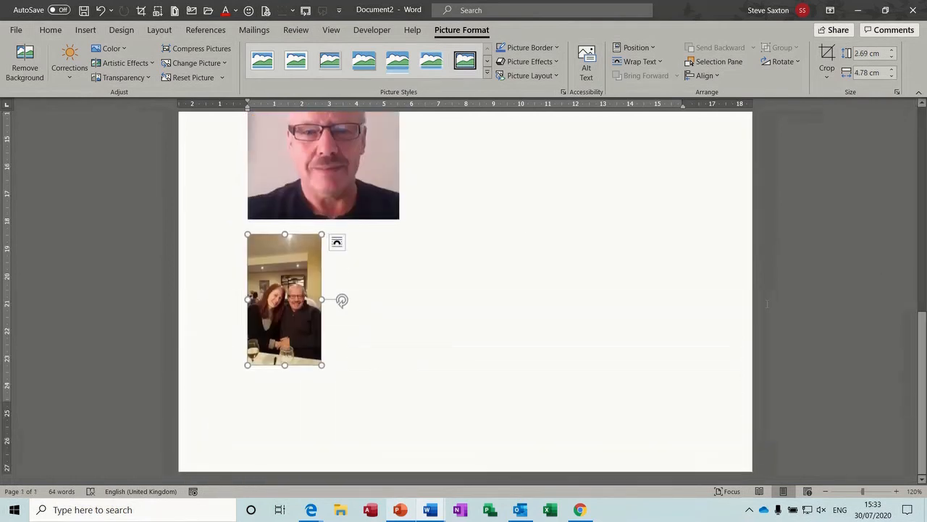
Step: Caption the second photo 'Sax 2' above it
left_click(208, 31)
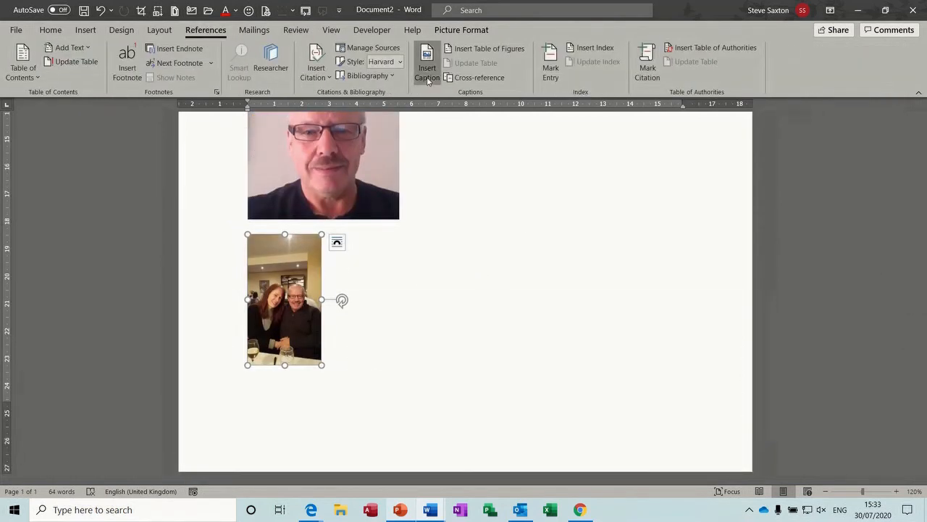
left_click(428, 73)
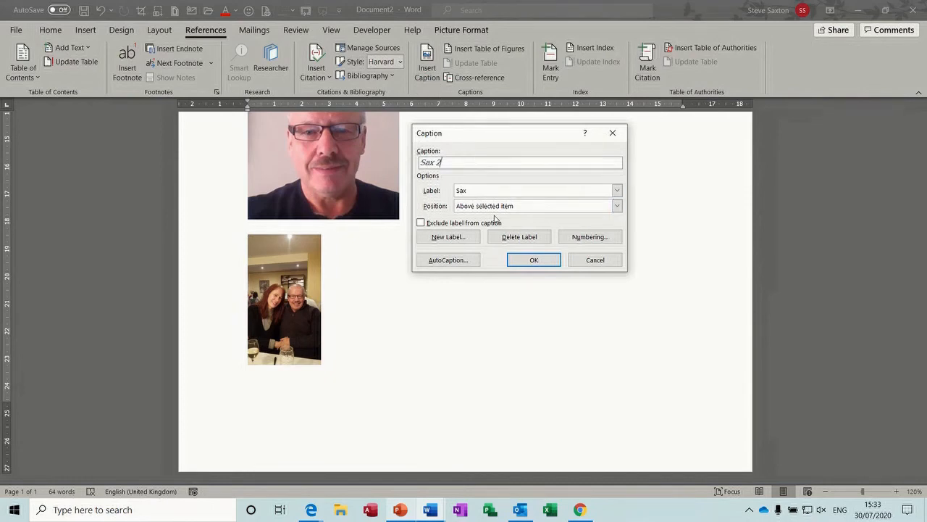
left_click(534, 260)
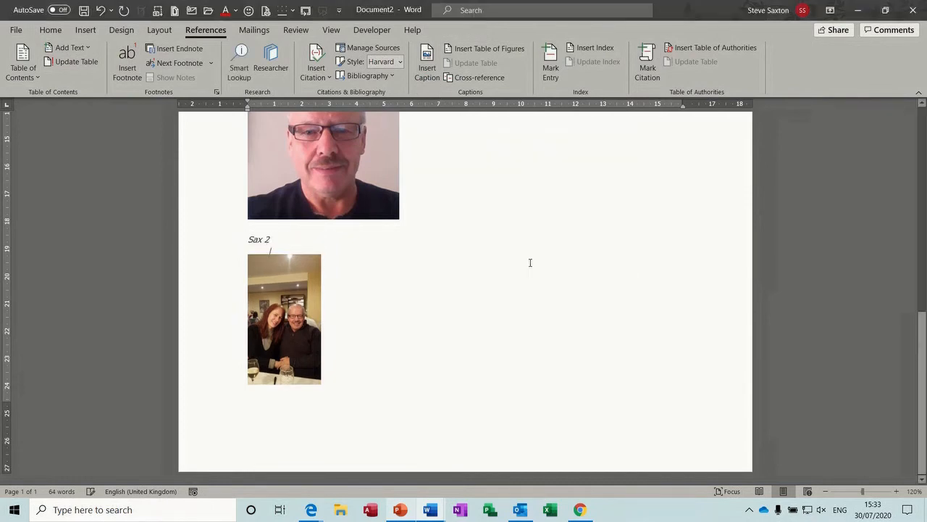
Step: Start a new page after the photos and insert a Sax table of figures
left_click(394, 408)
key("ctrl+Return")
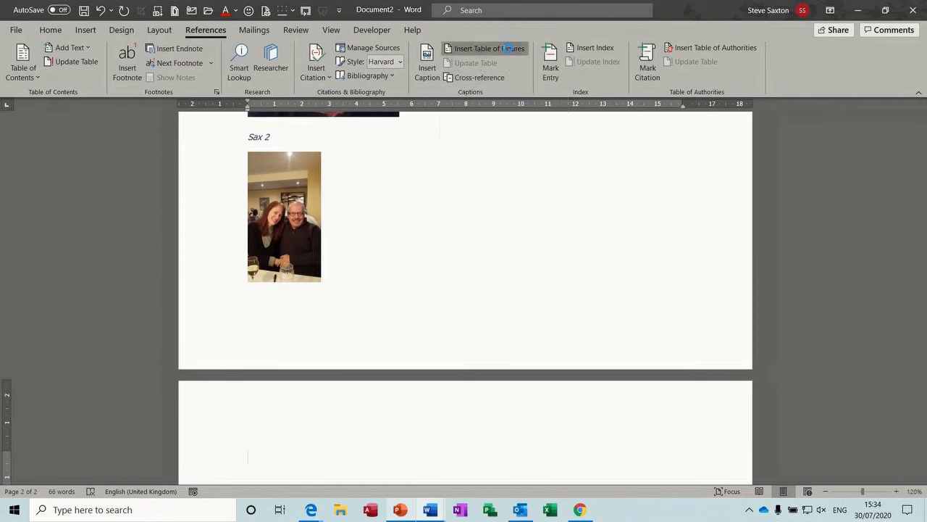
left_click(509, 50)
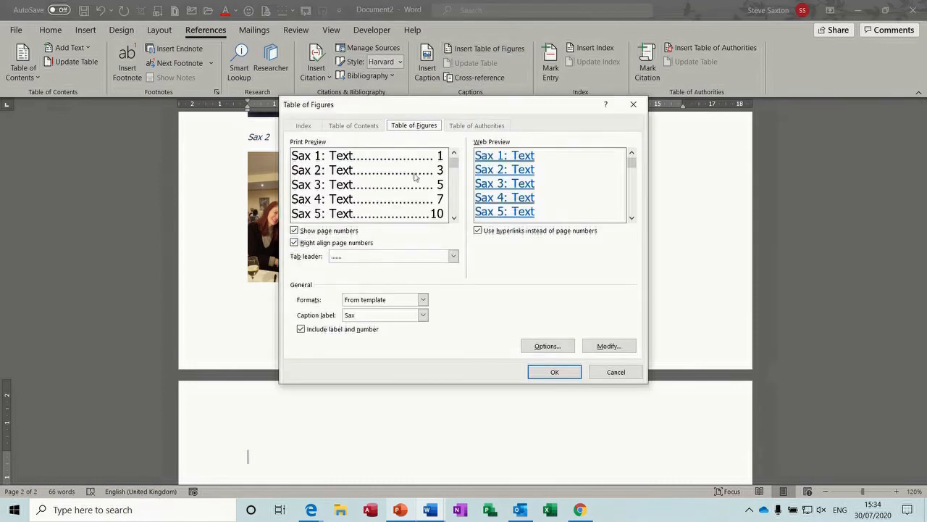
left_click(548, 372)
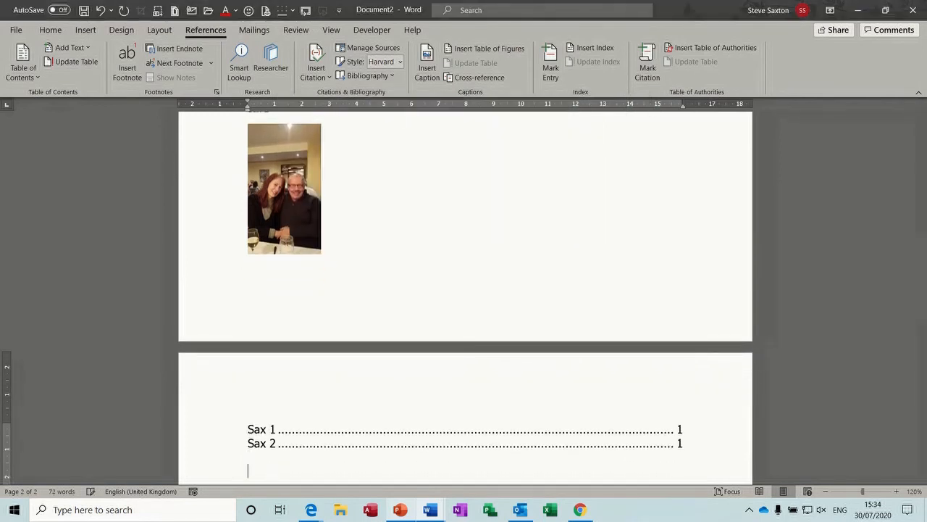
Step: Insert a Figure-label table of figures, then delete its no-entries-found line
left_click(464, 51)
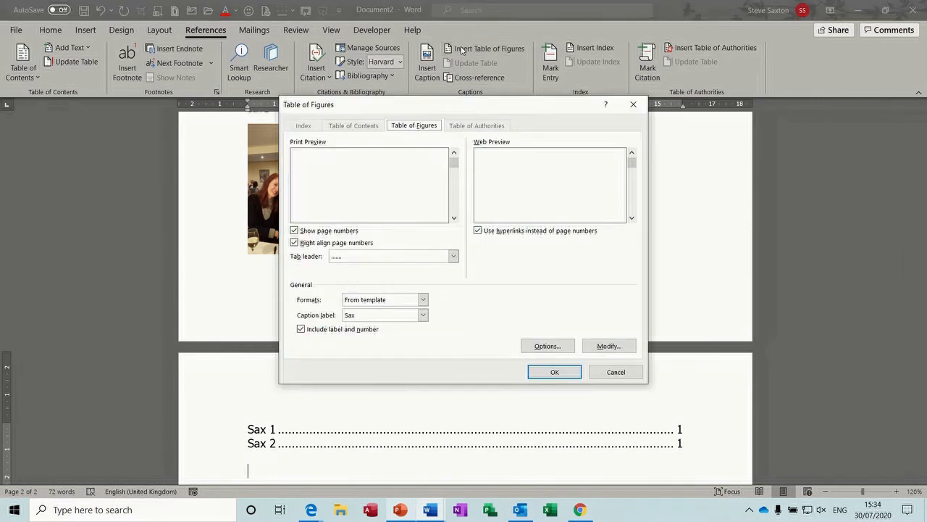
left_click(423, 315)
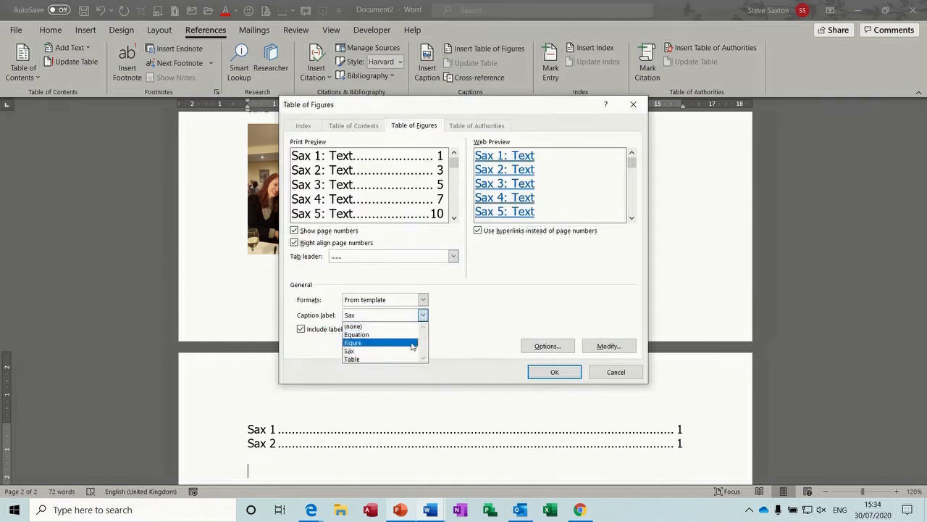
left_click(411, 342)
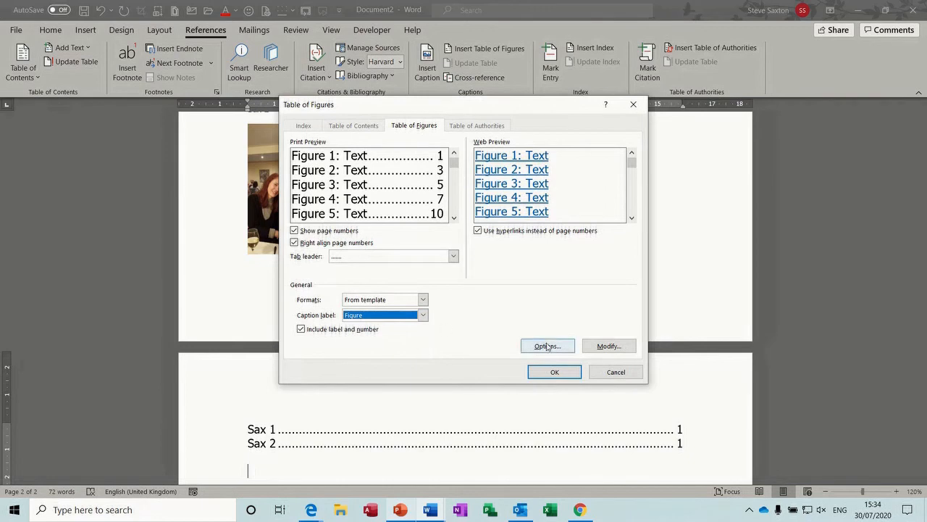
left_click(554, 372)
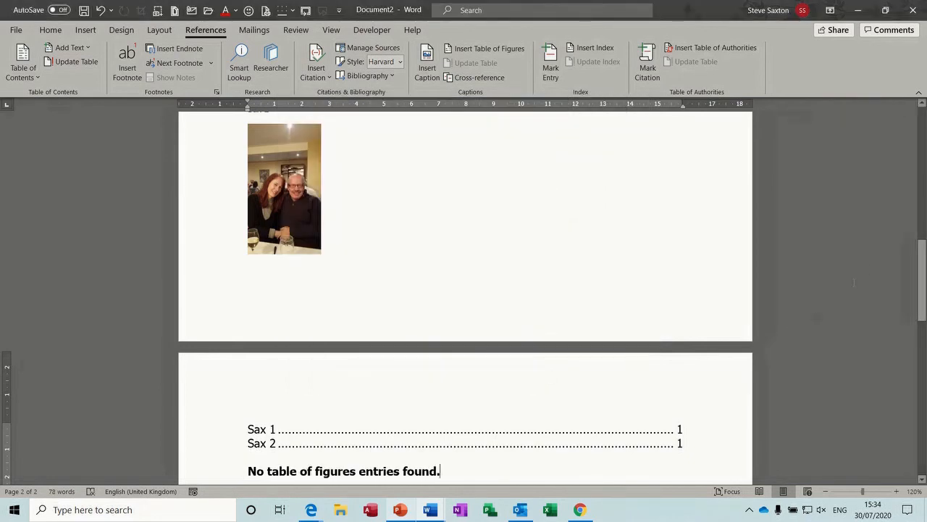
left_click_drag(923, 283, 922, 317)
key("shift+Home")
key("Delete")
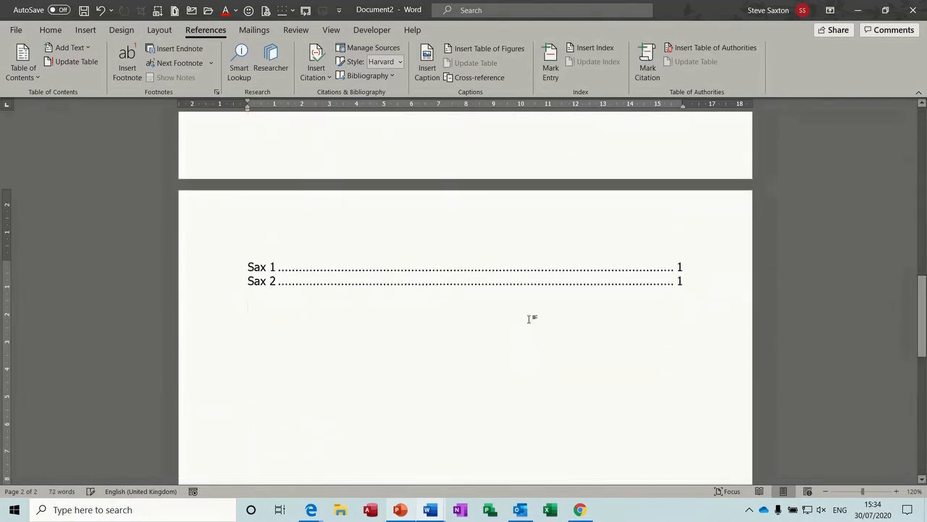
Step: Insert a table of figures from the Table caption label, listing Table 1 and Table 2
left_click(471, 48)
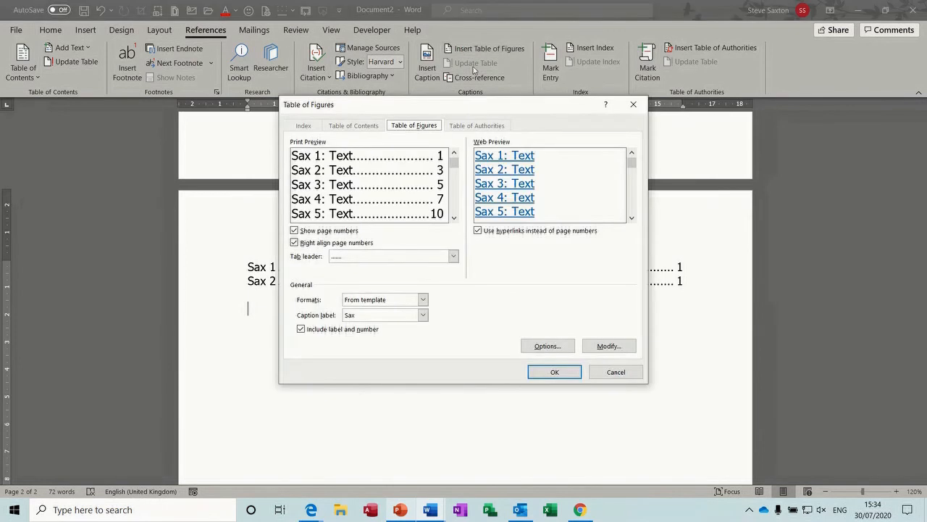
left_click(422, 314)
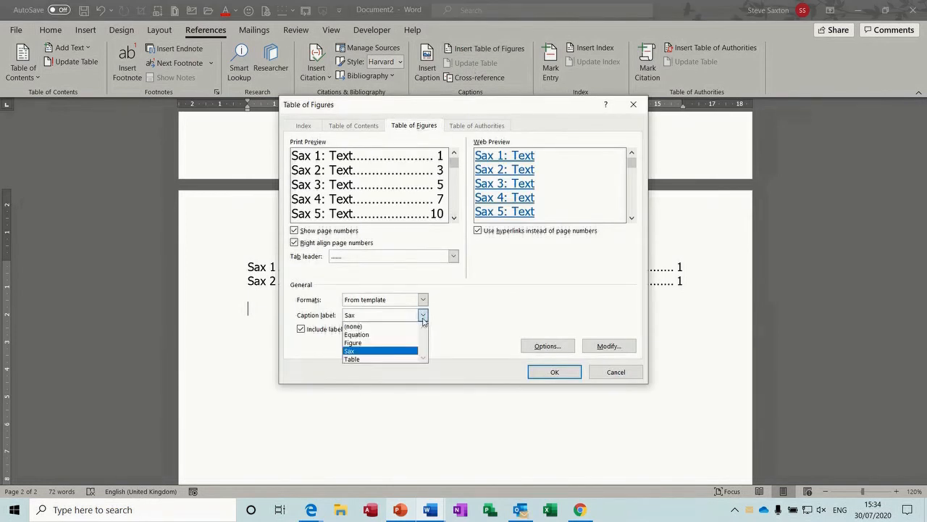
left_click(392, 359)
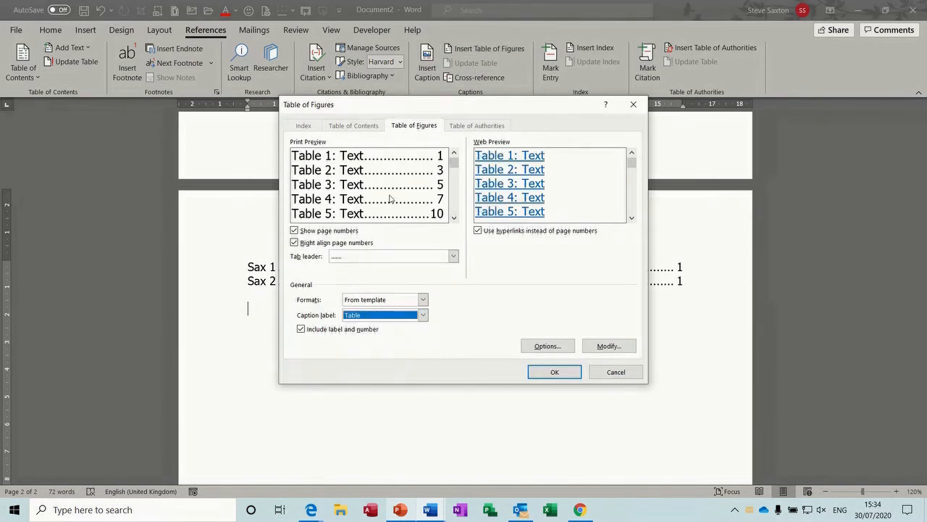
left_click(552, 371)
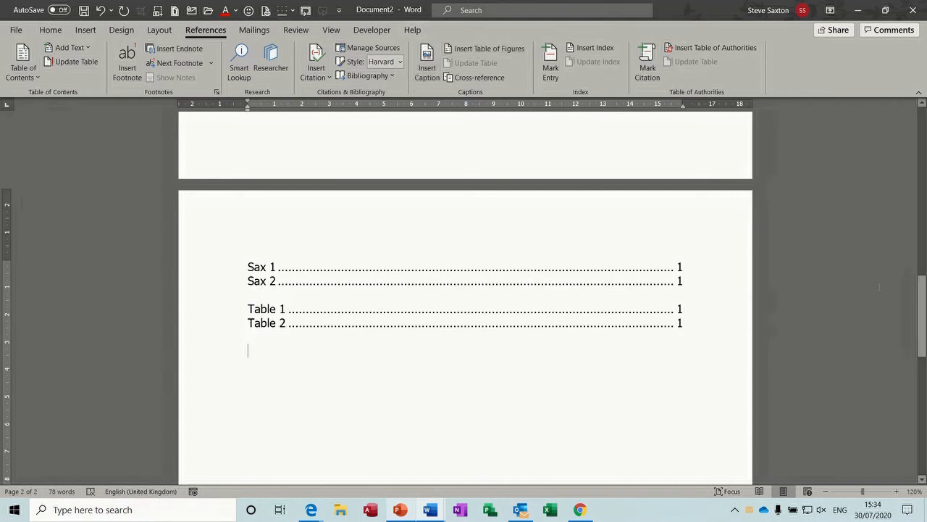
mouse_move(918, 307)
left_mouse_down()
mouse_move(922, 263)
mouse_move(922, 309)
left_mouse_up()
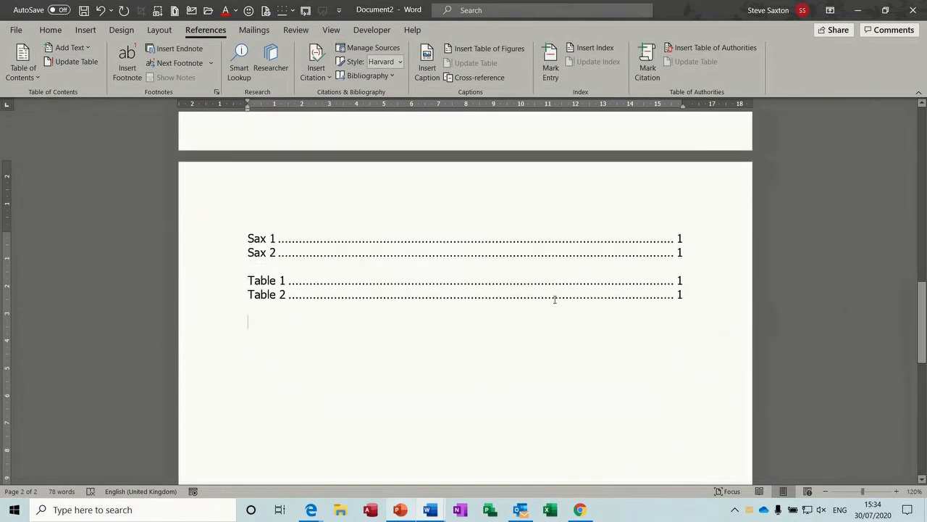
left_click(679, 281)
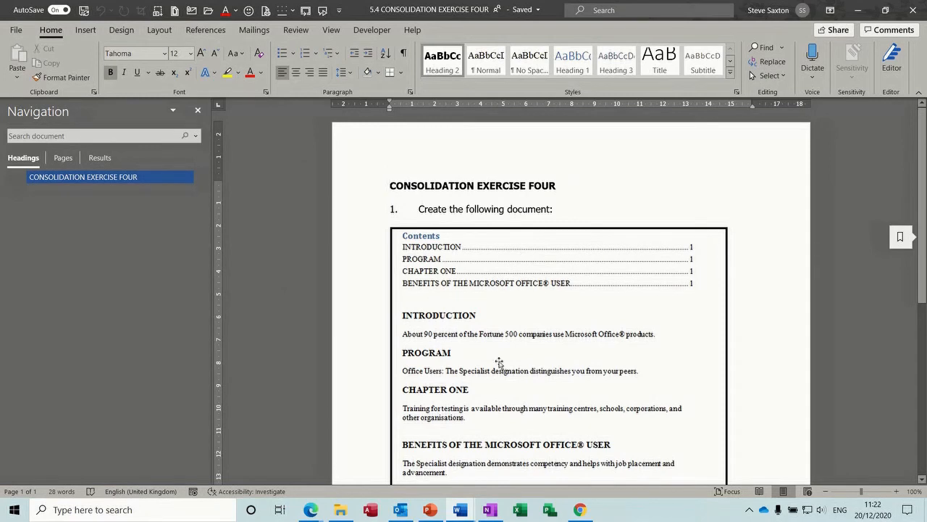
Step: Scroll through the Review 2020 document to view its tracked changes and comments
scroll(925, 158, "down", 3)
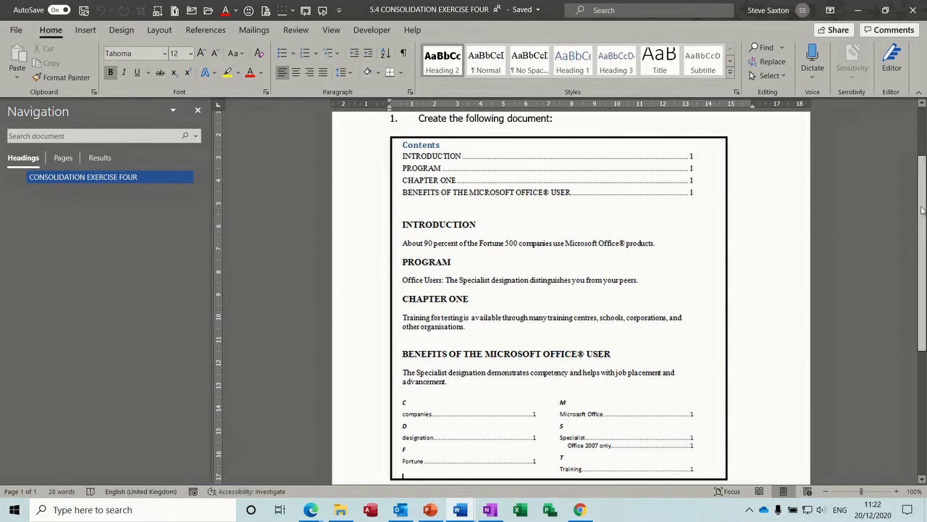
left_click_drag(922, 210, 921, 334)
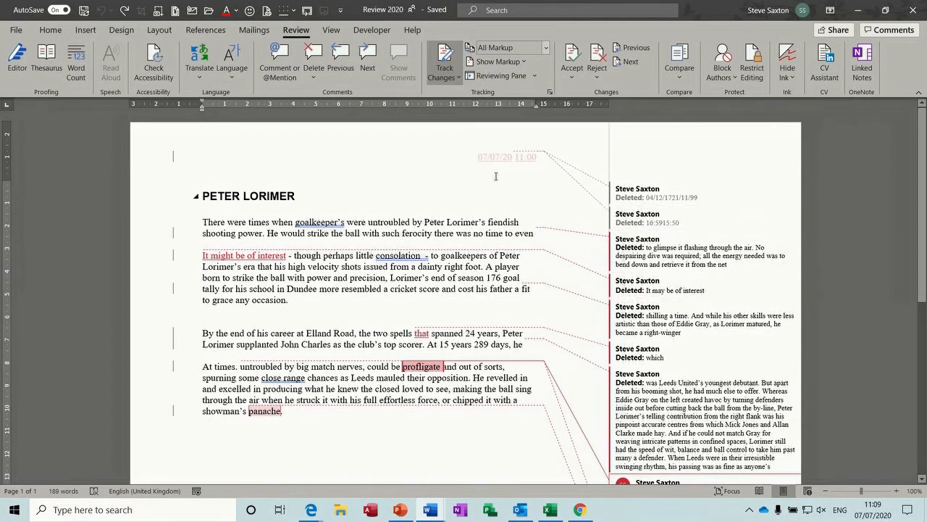
left_click(547, 48)
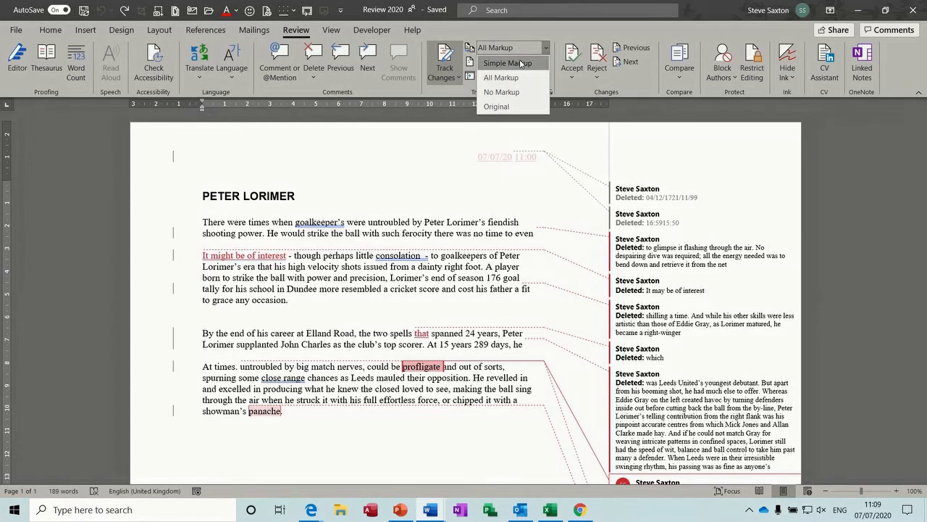
left_click(520, 64)
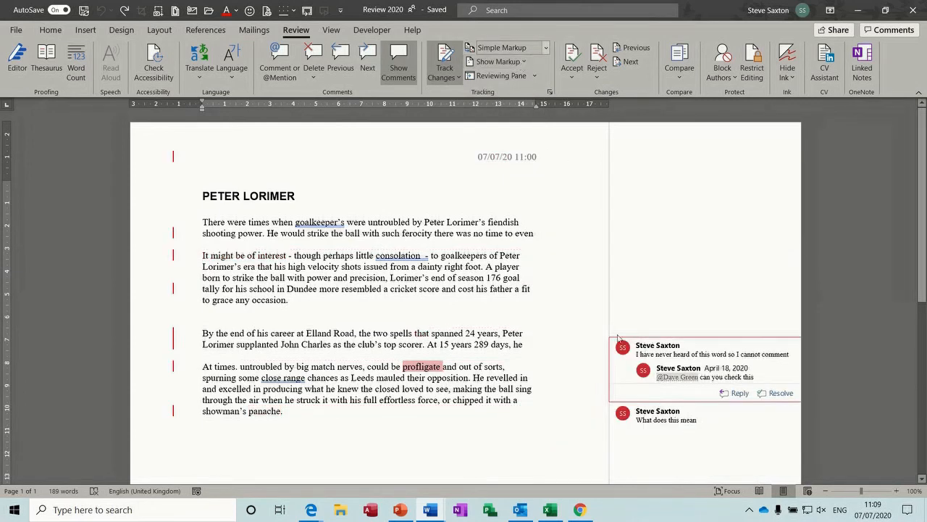
left_click(547, 48)
left_click(530, 77)
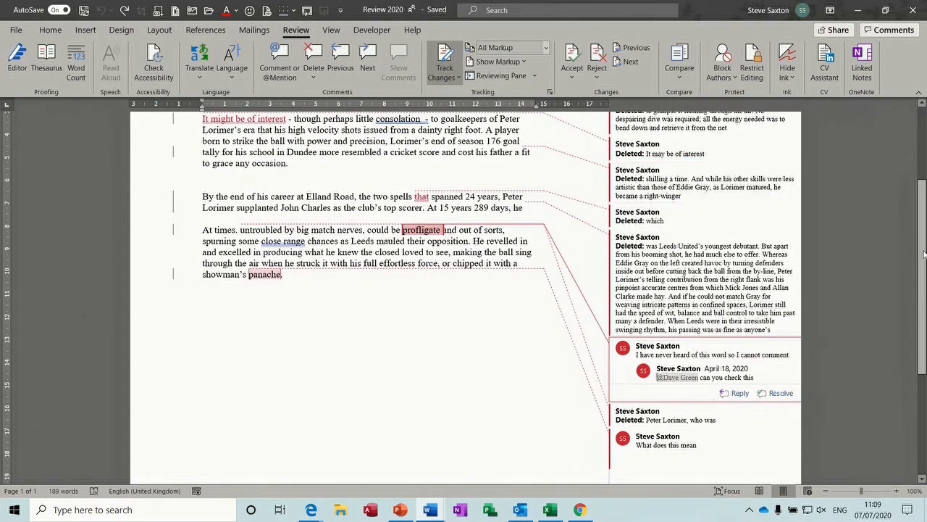
left_click_drag(923, 253, 905, 285)
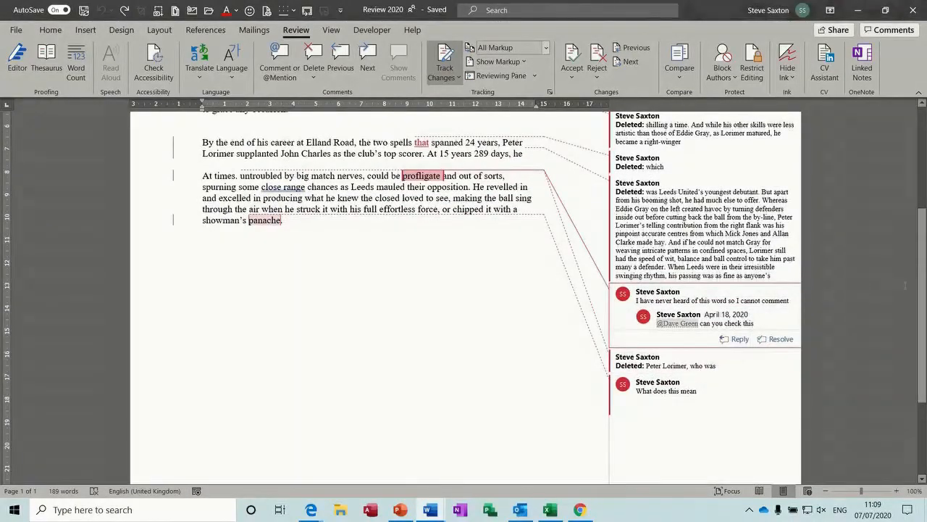
scroll(905, 285, "up", 5)
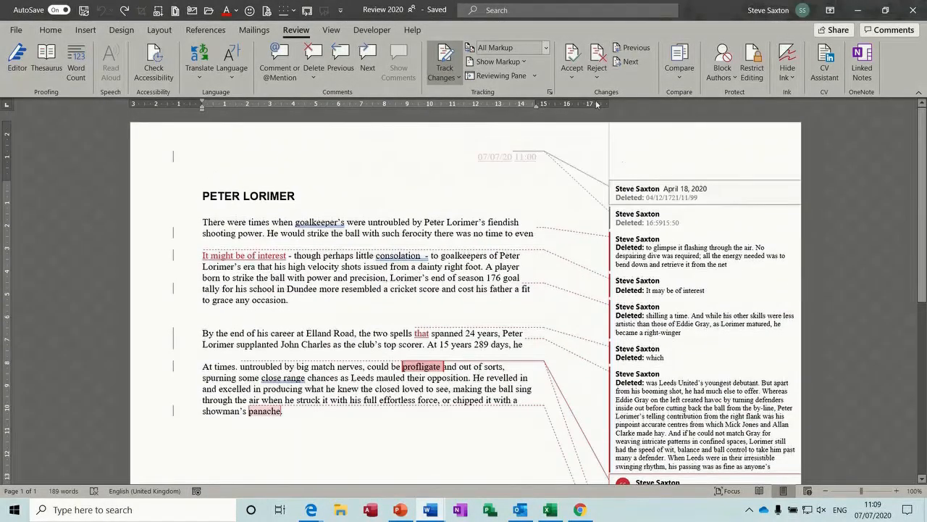
left_click(546, 48)
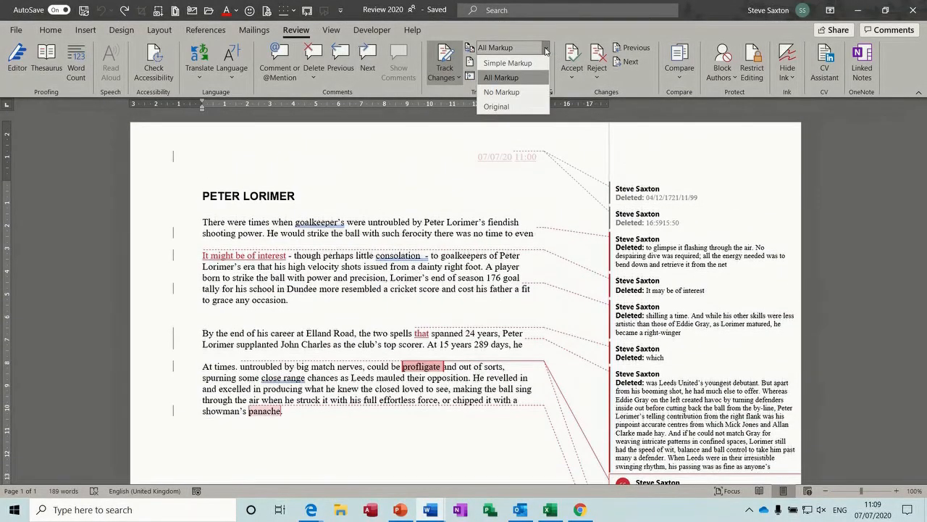
left_click(525, 90)
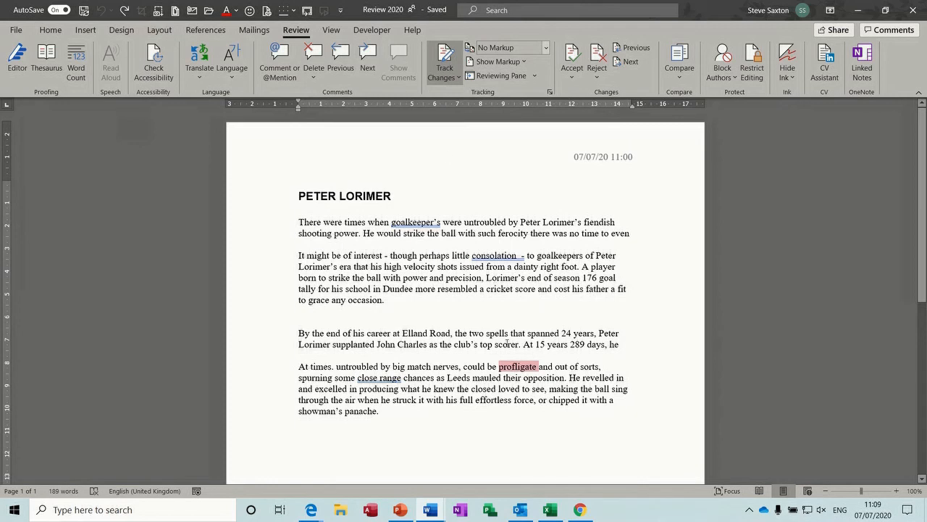
left_click(546, 48)
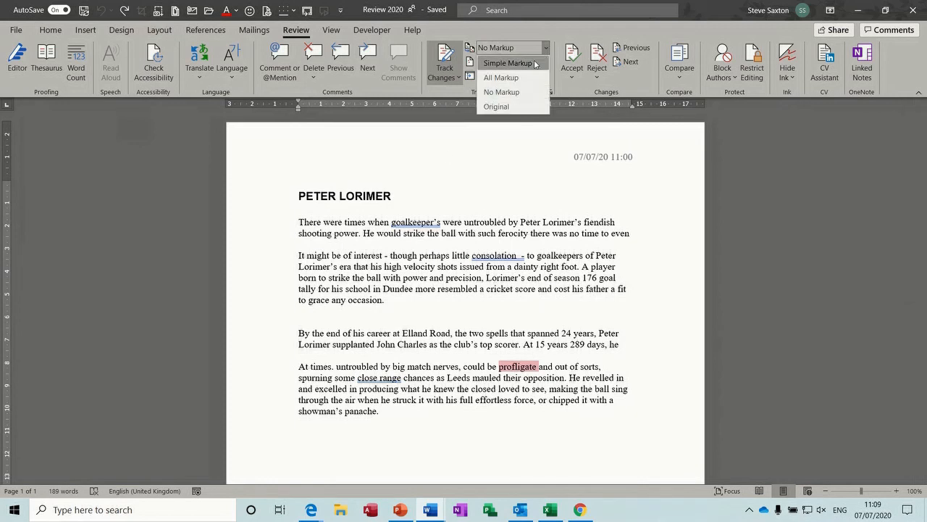
left_click(501, 78)
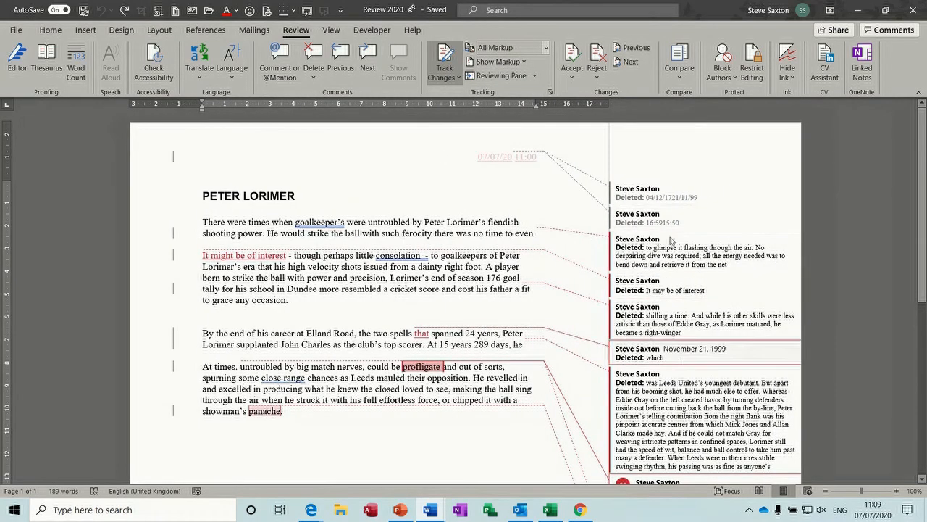
left_click(546, 48)
left_click(501, 86)
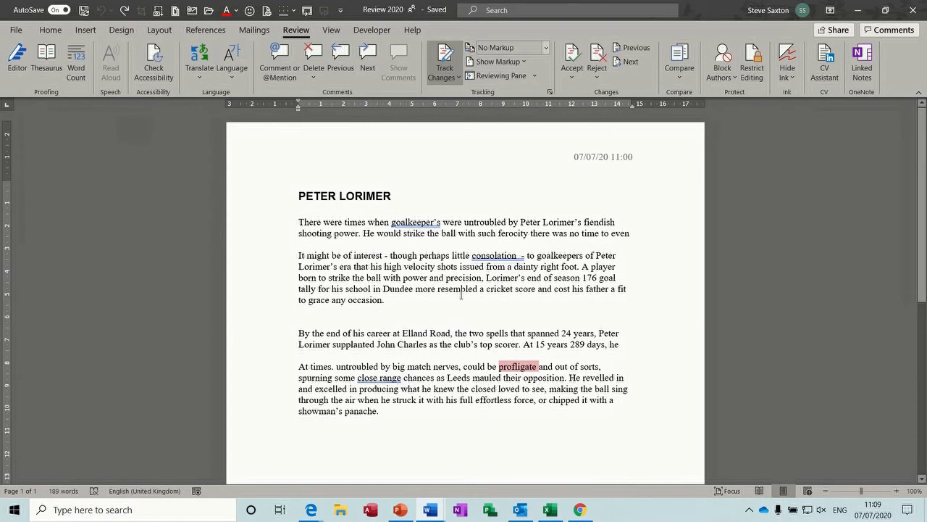
left_click(547, 48)
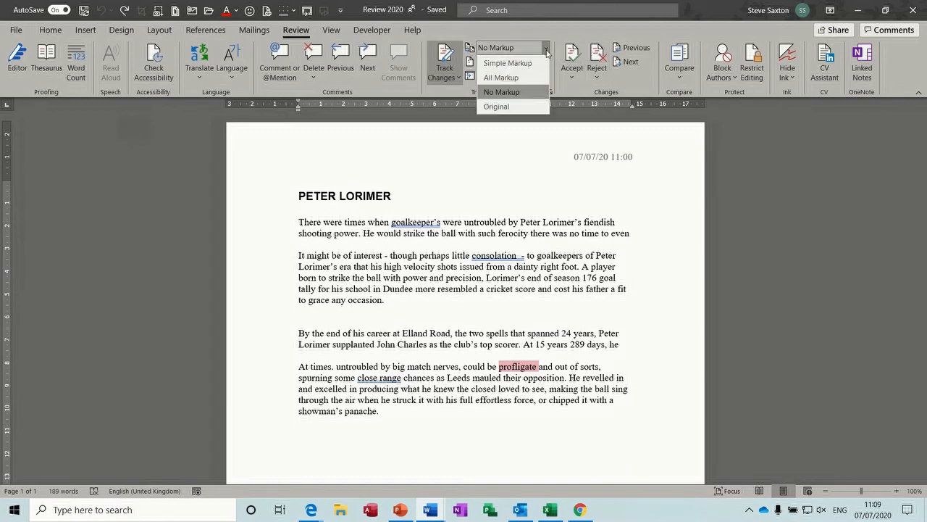
left_click(497, 107)
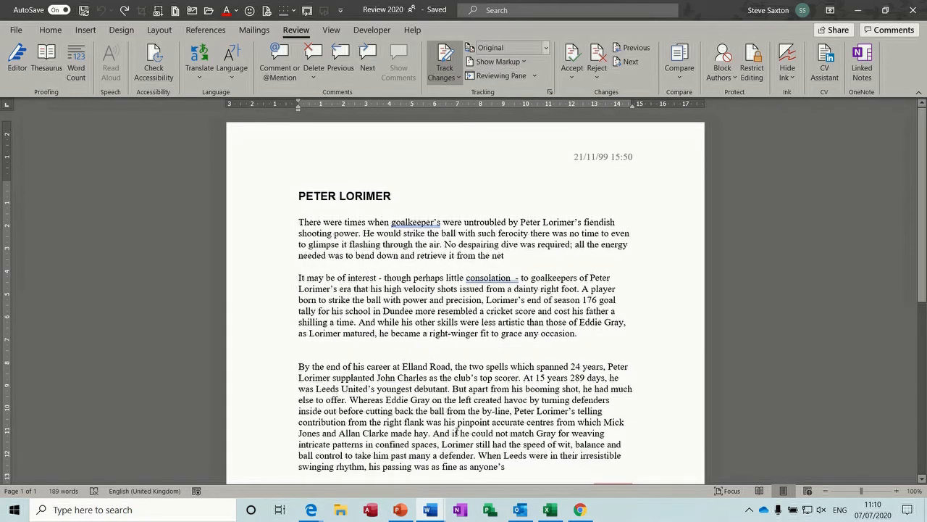
left_click(547, 48)
left_click(505, 78)
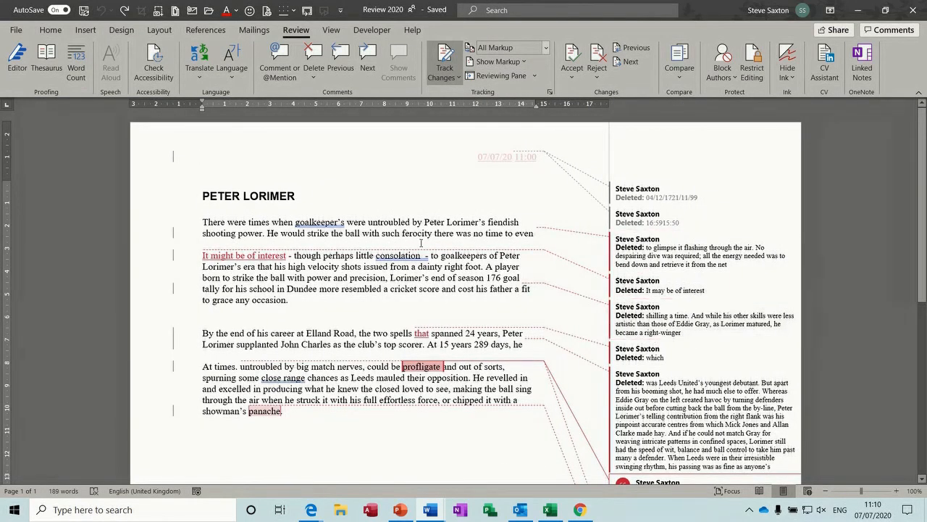
Step: Toggle comments, insertion/deletion and formatting markup off, then back on
left_click(524, 63)
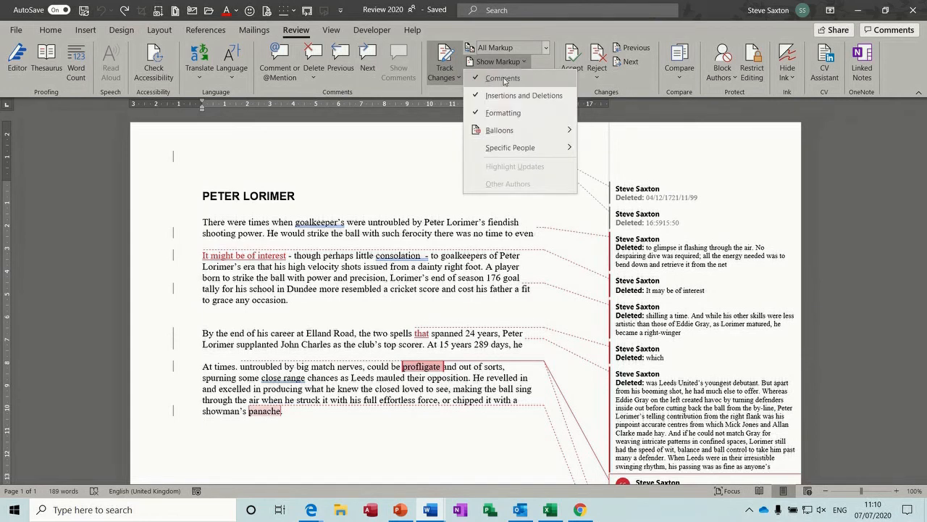
left_click(503, 79)
left_click(527, 64)
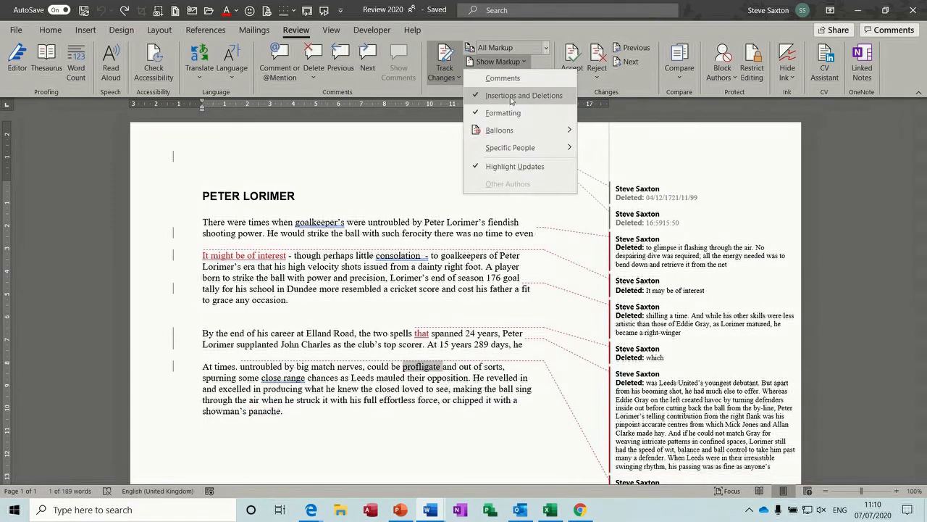
left_click(511, 96)
left_click(523, 61)
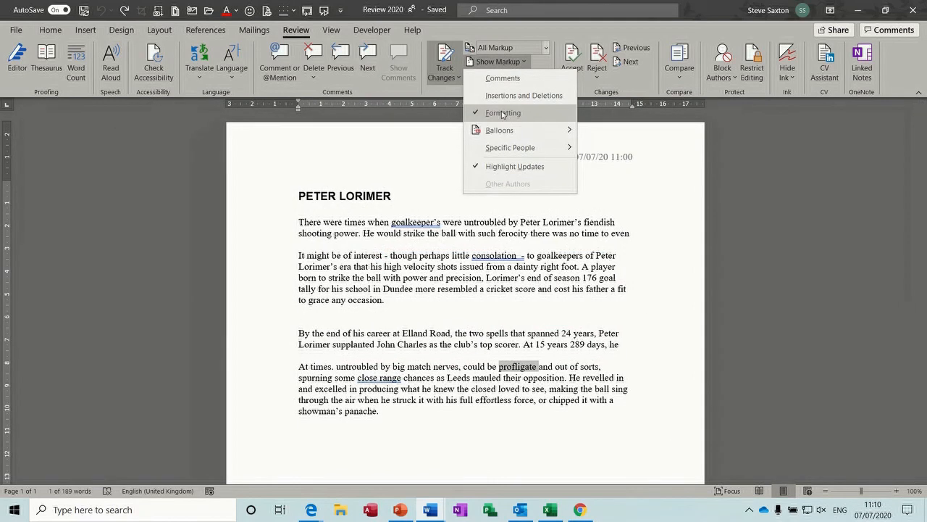
left_click(502, 114)
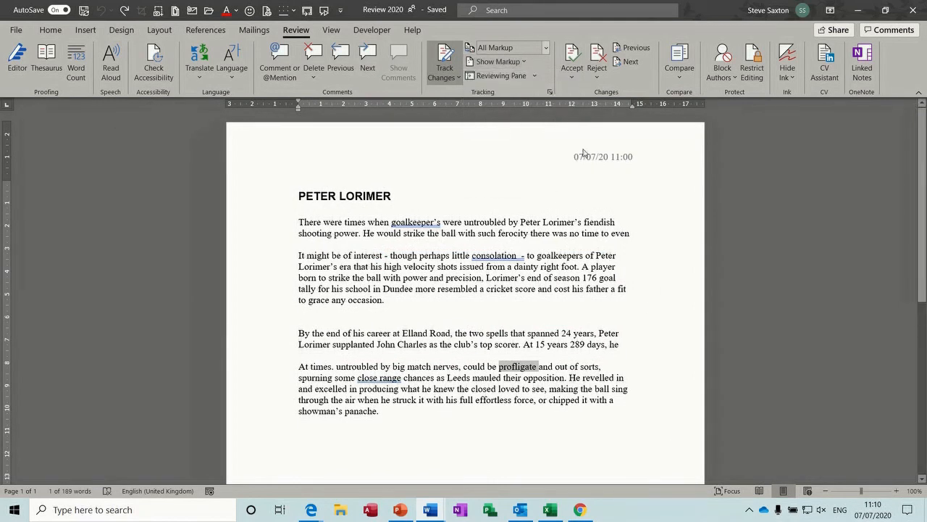
left_click(529, 61)
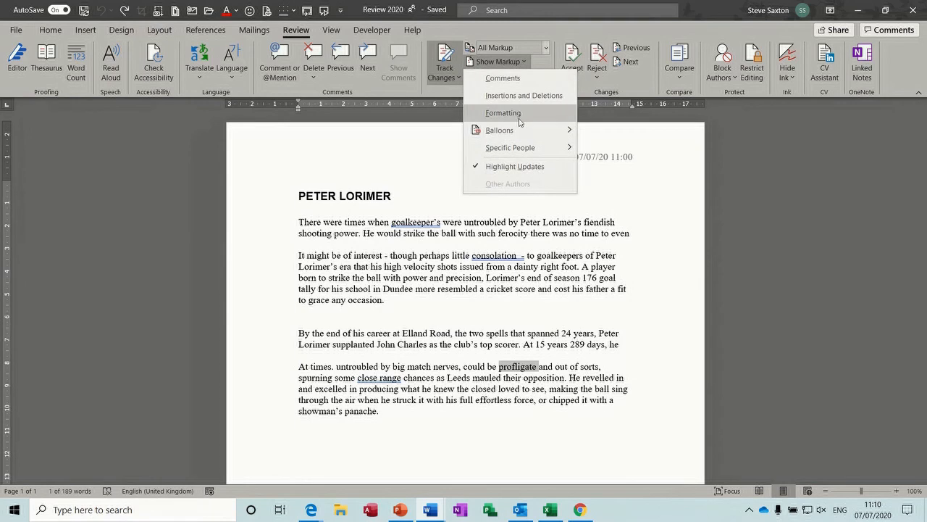
left_click(519, 80)
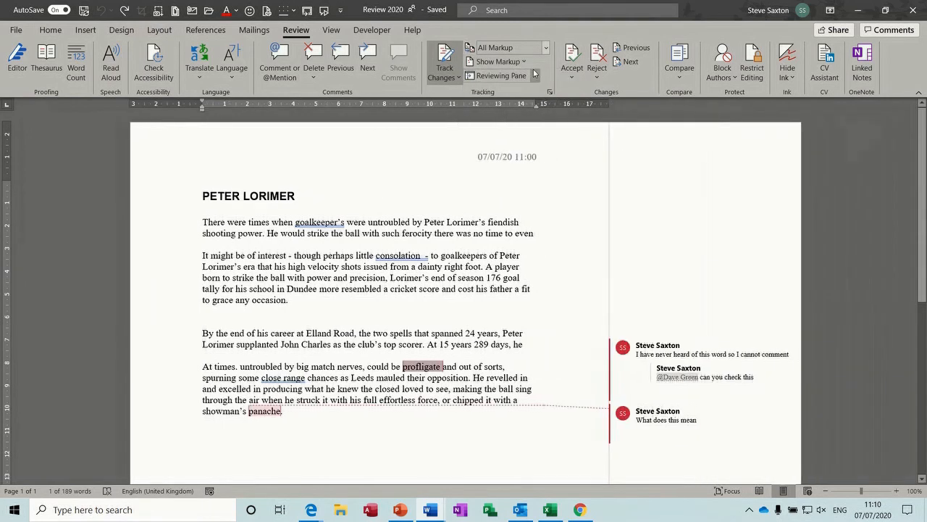
left_click(527, 63)
left_click(518, 94)
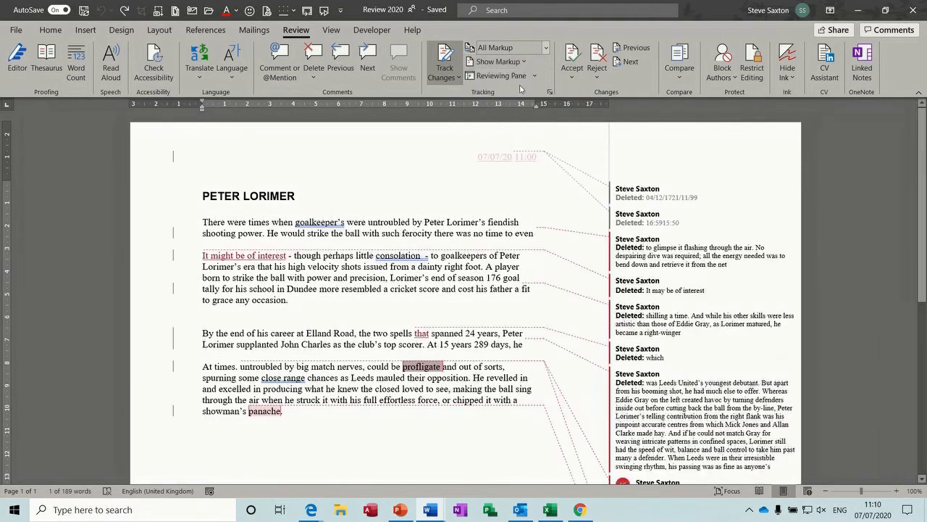
left_click(507, 62)
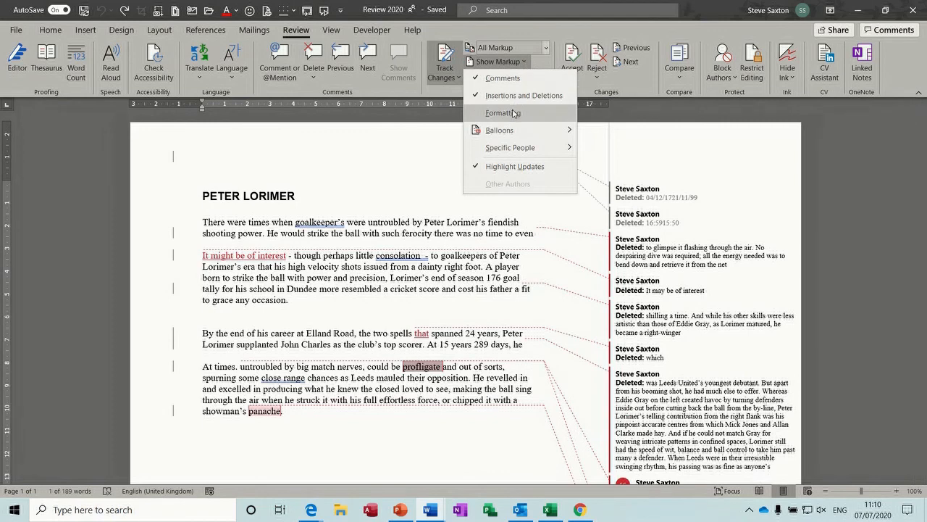
left_click(513, 113)
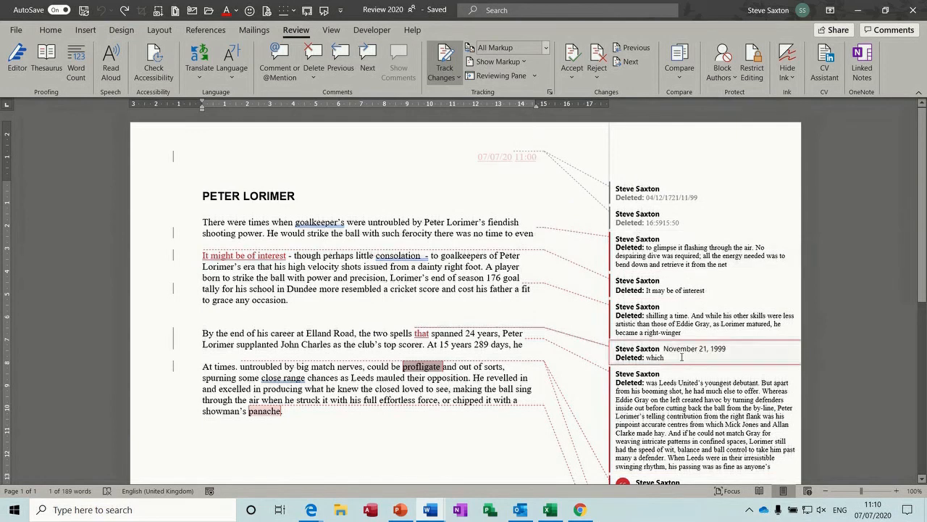
Step: Set balloons to Show All Revisions Inline
left_click(499, 61)
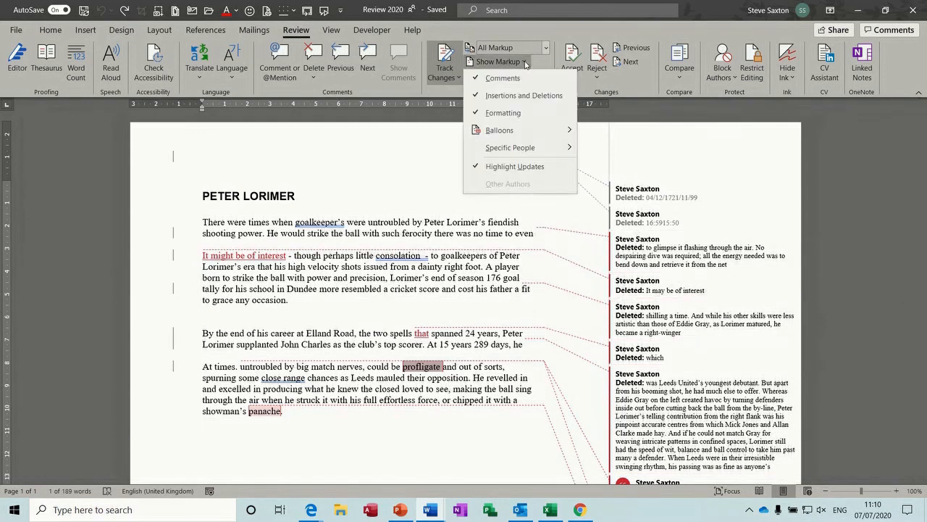
mouse_move(499, 131)
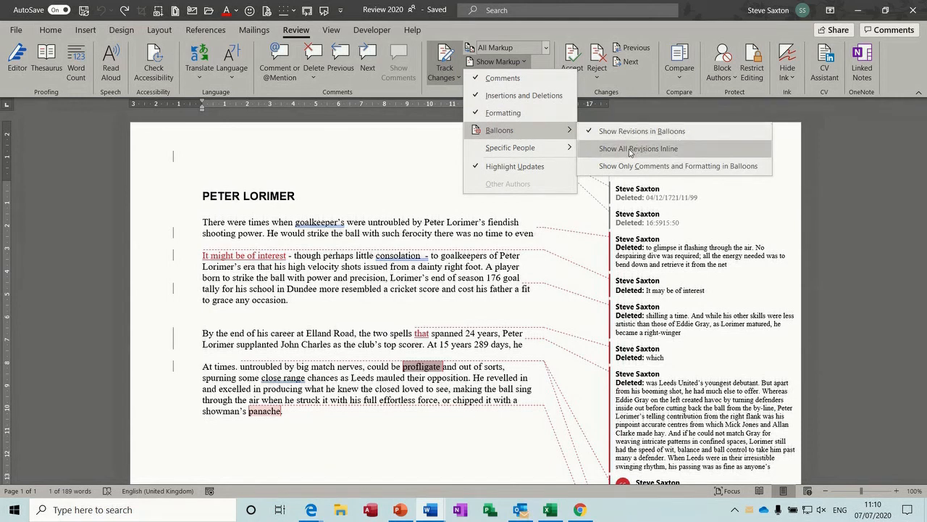
left_click(629, 151)
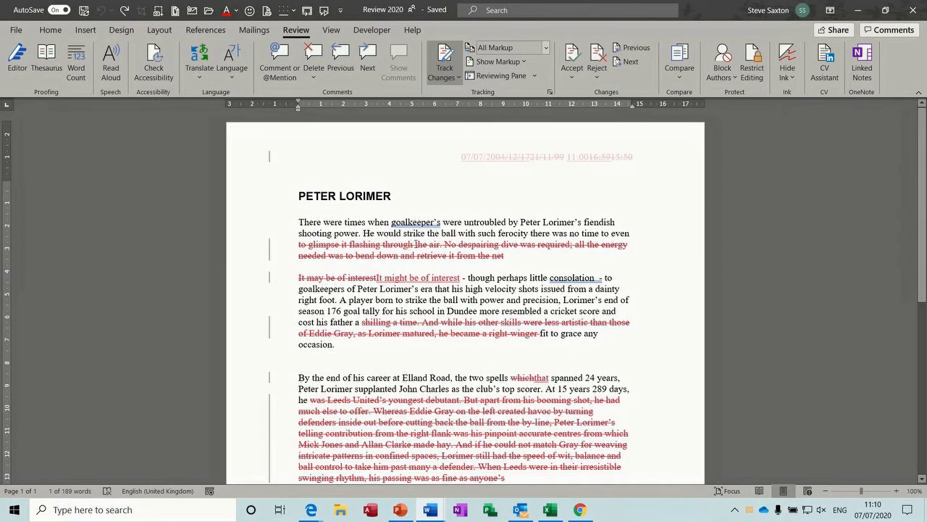
Step: Delete 'untroubled', insert a name before 'Lorimer', and delete the 'with power … resembled a' passage
double_click(492, 221)
key("Delete")
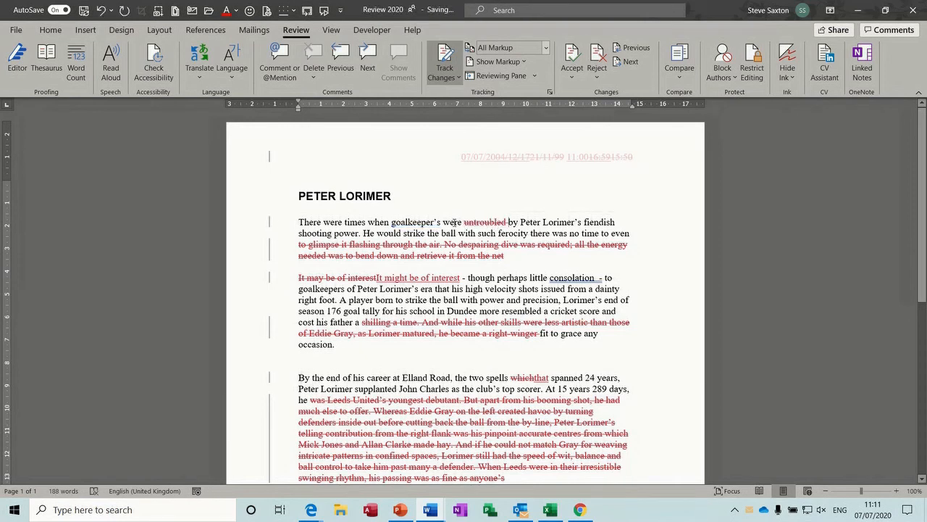
left_click(544, 222)
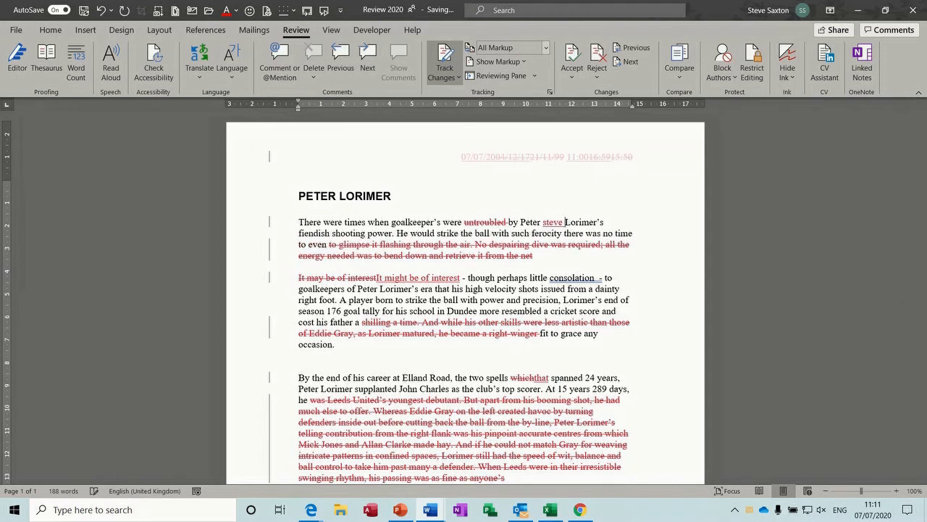
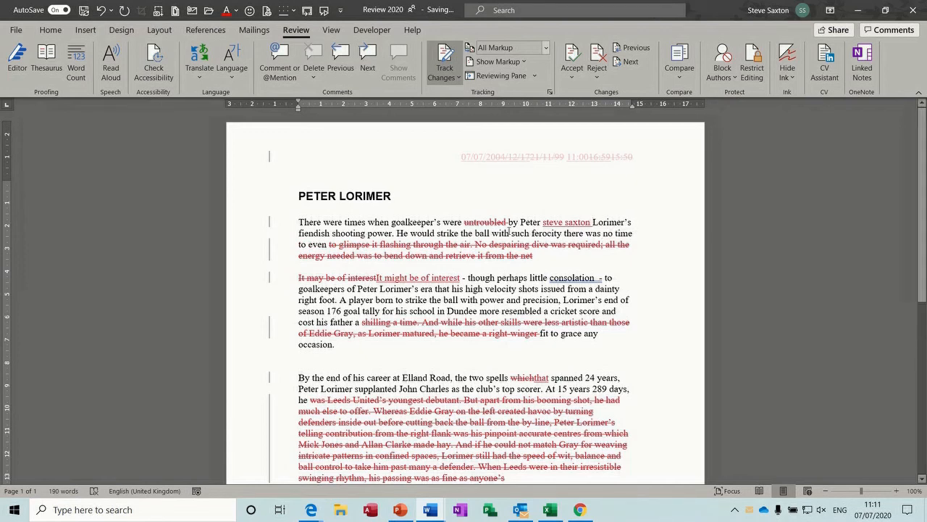
left_click_drag(464, 299, 549, 310)
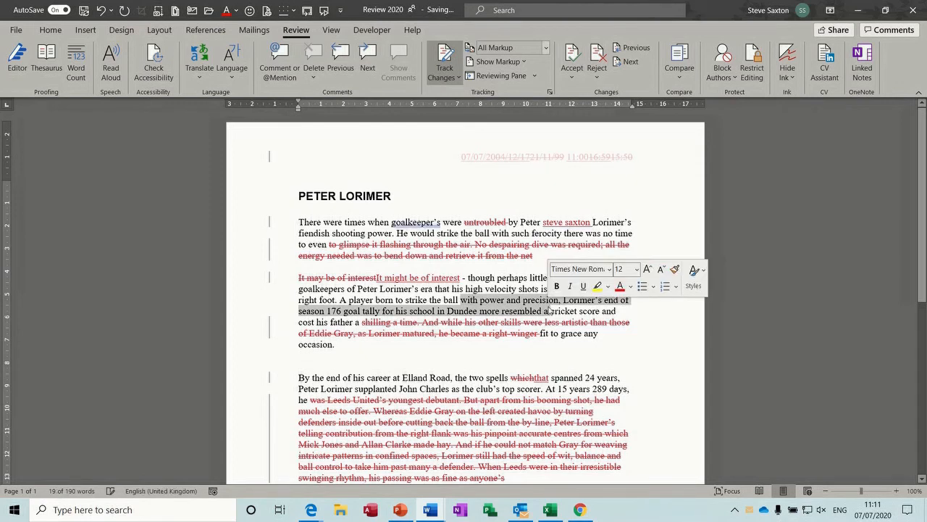
key("Delete")
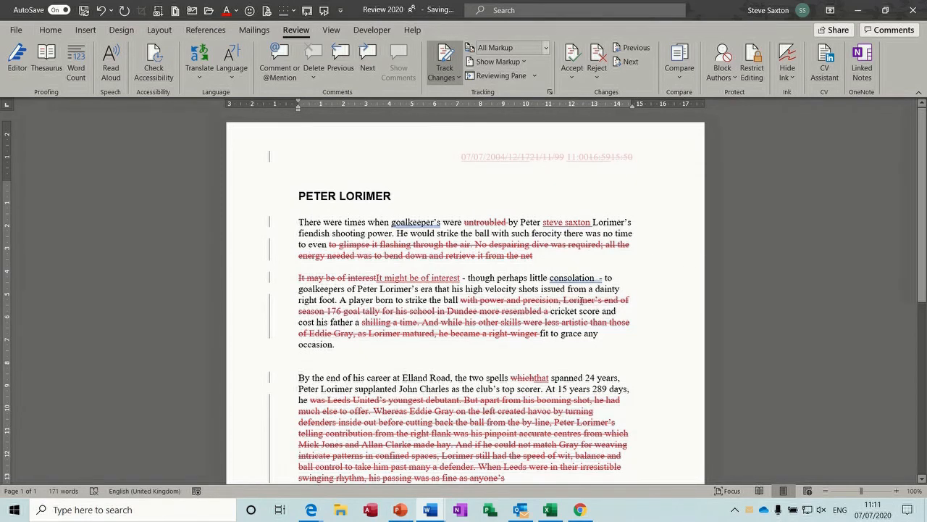
Step: Bold 'though' and make 'shooting' bold, italic and underlined
double_click(482, 279)
key("ctrl+b")
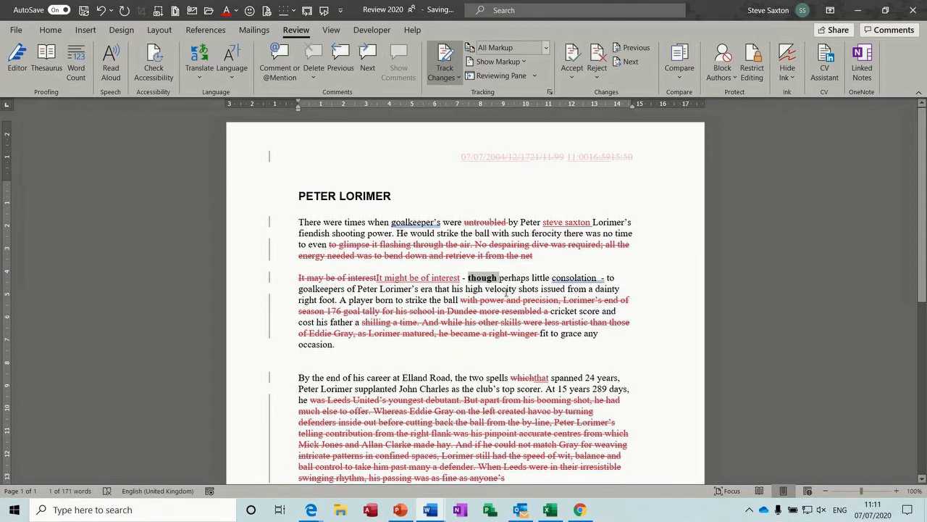
left_click(506, 292)
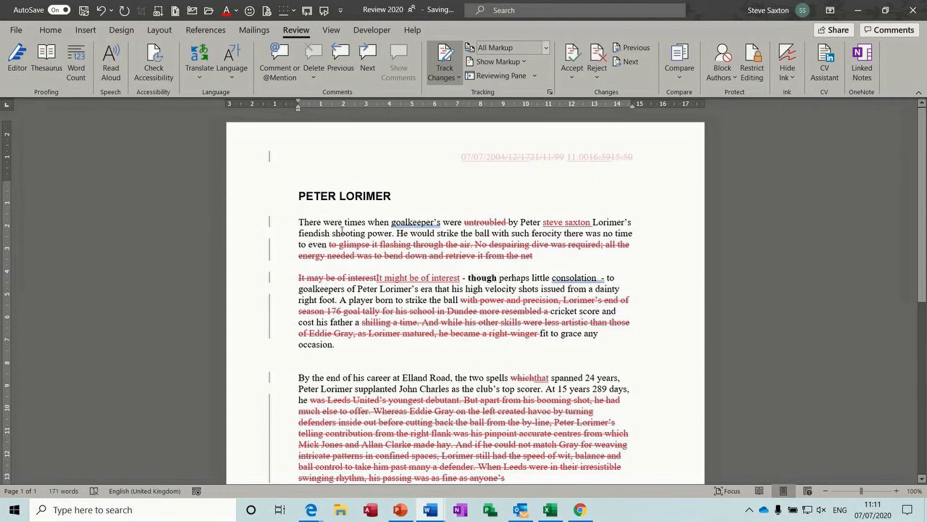
double_click(343, 233)
key("ctrl+b")
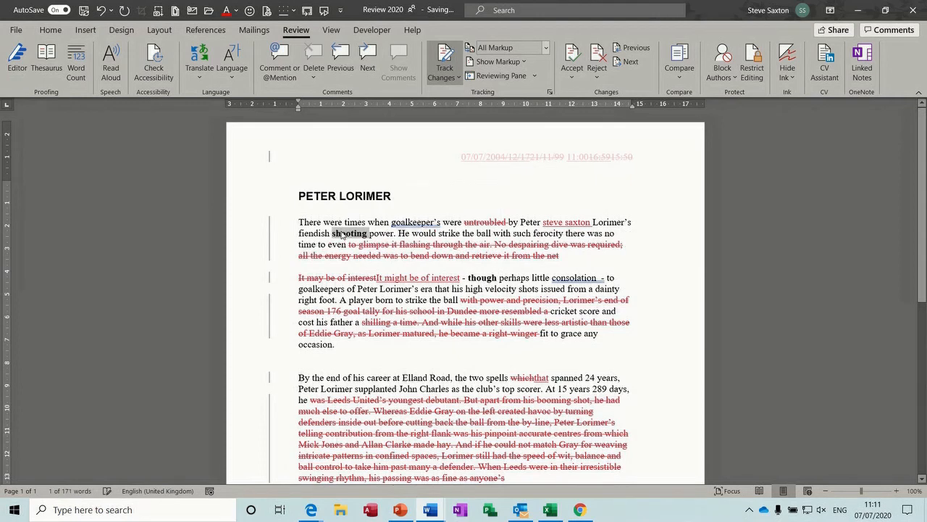
key("ctrl+i")
key("ctrl+u")
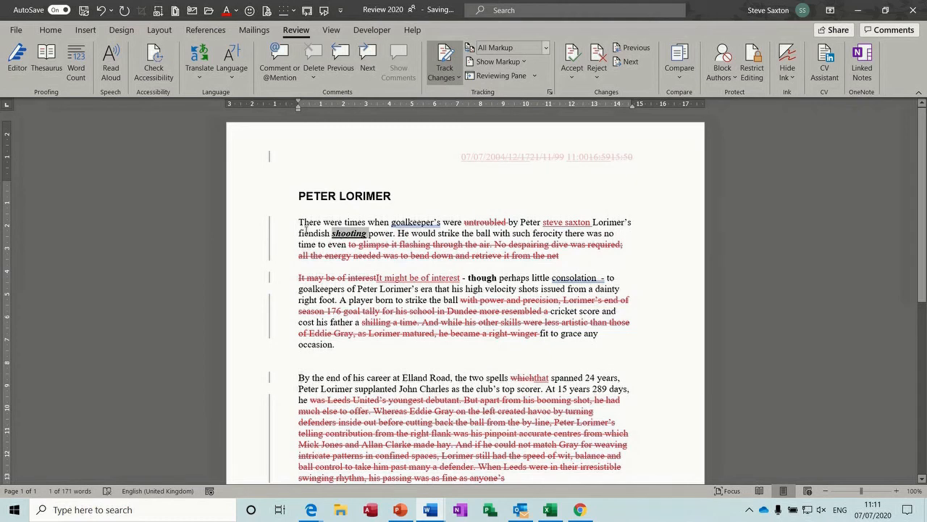
left_click(403, 247)
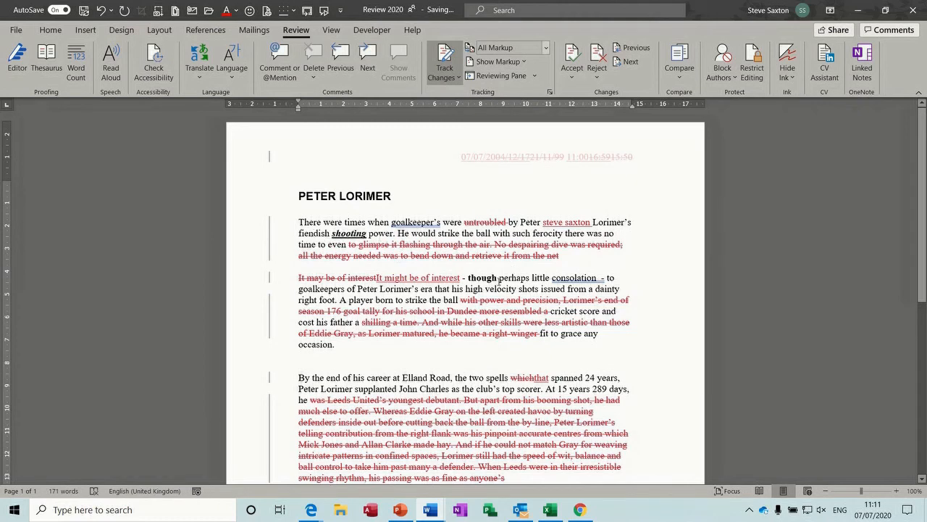
left_click(526, 68)
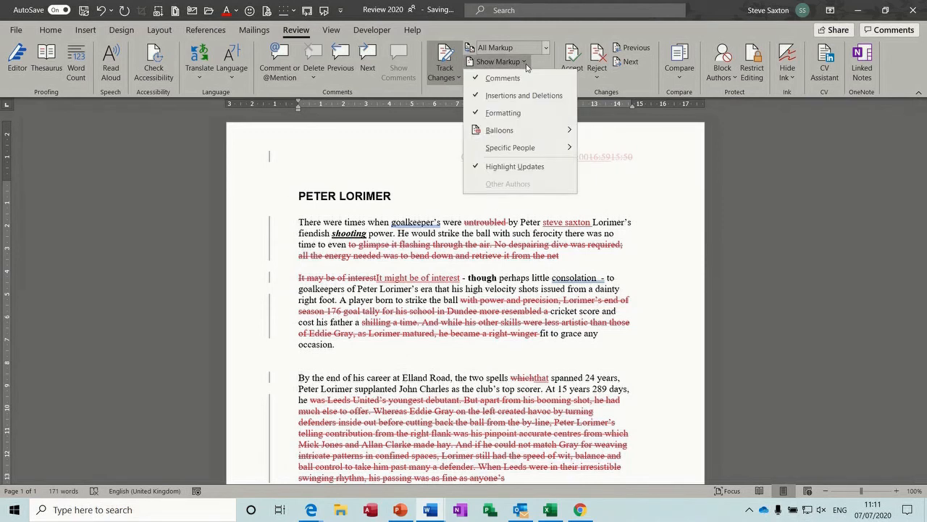
mouse_move(557, 132)
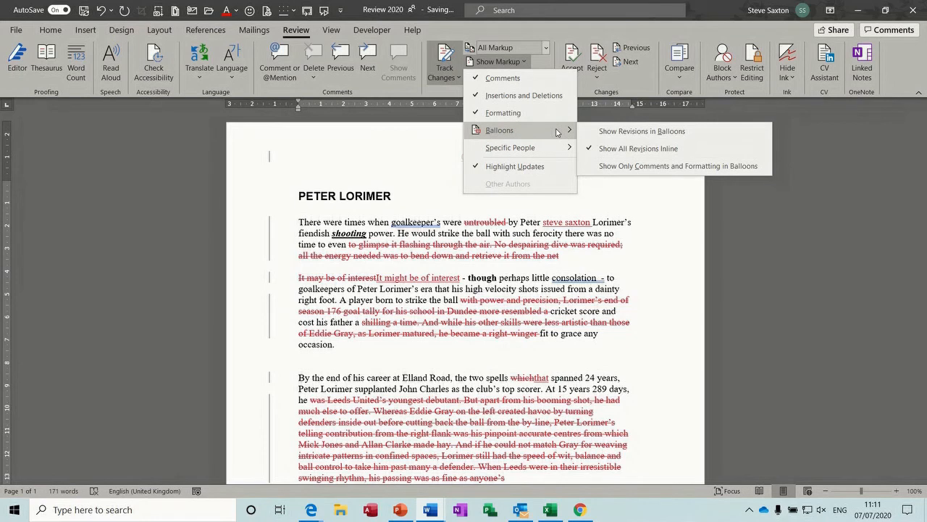
Step: Return revisions to margin balloons and bold 'shots'
left_click(660, 132)
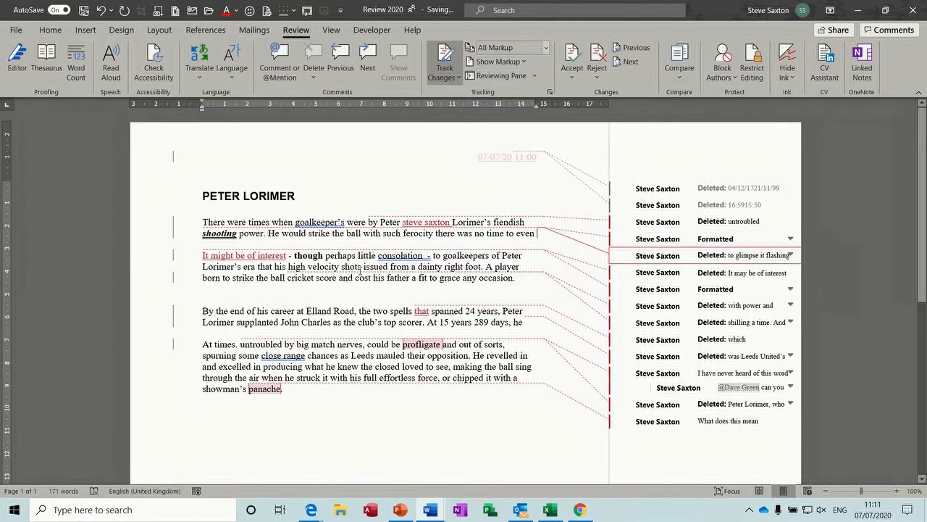
double_click(353, 267)
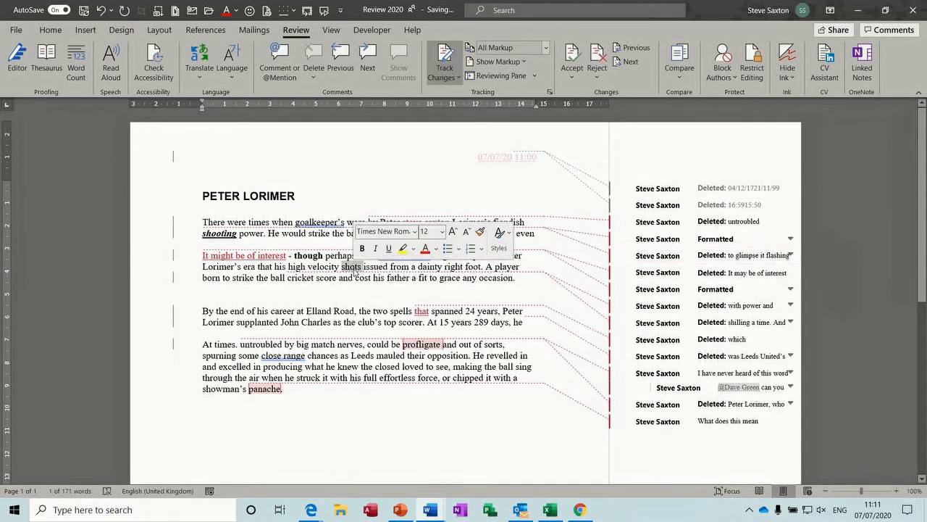
key("ctrl+b")
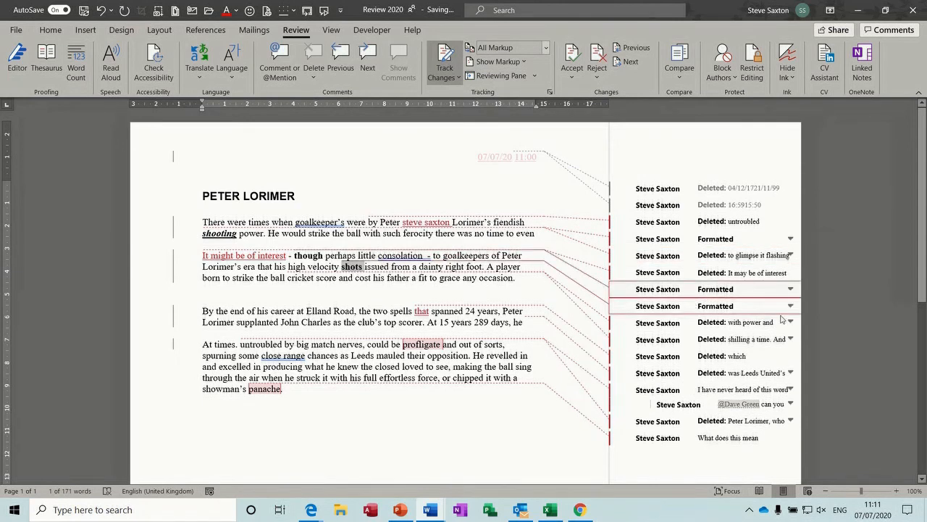
Step: Bold 'father' and delete 'grace' as tracked changes
double_click(397, 277)
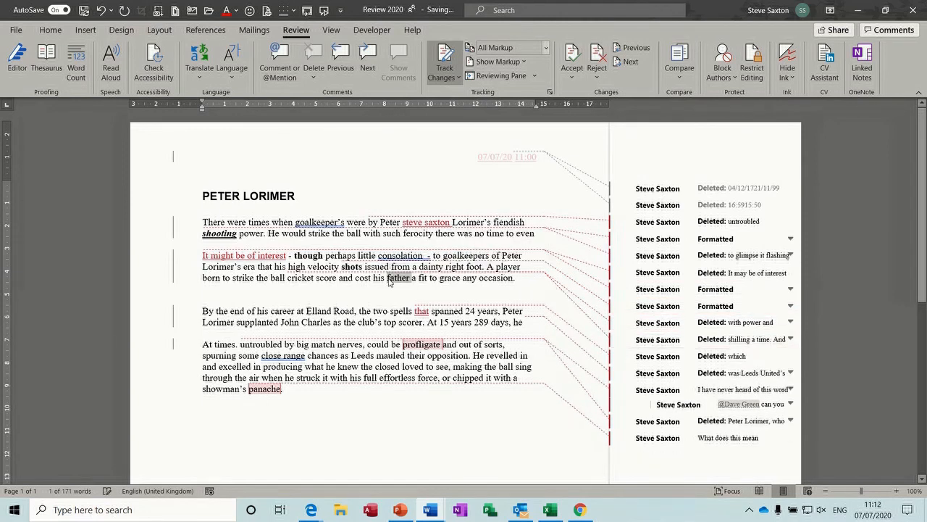
key("ctrl+b")
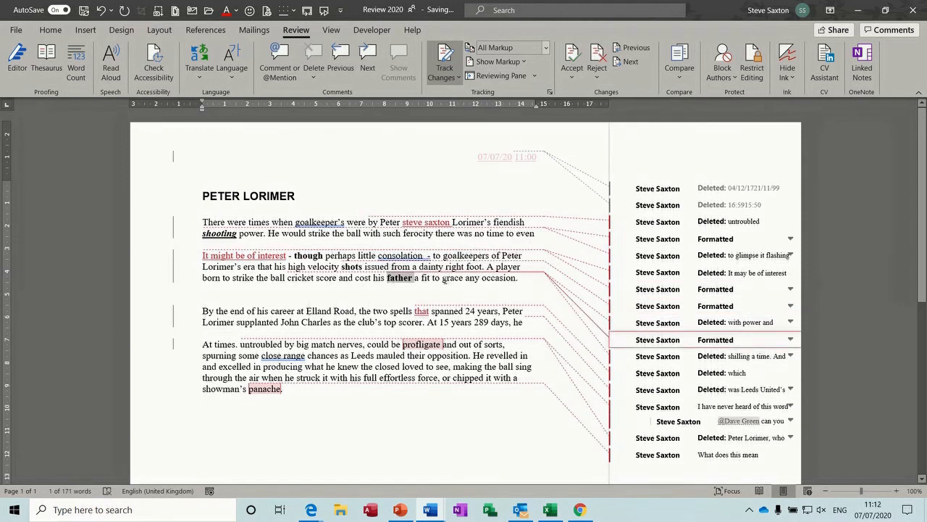
double_click(450, 279)
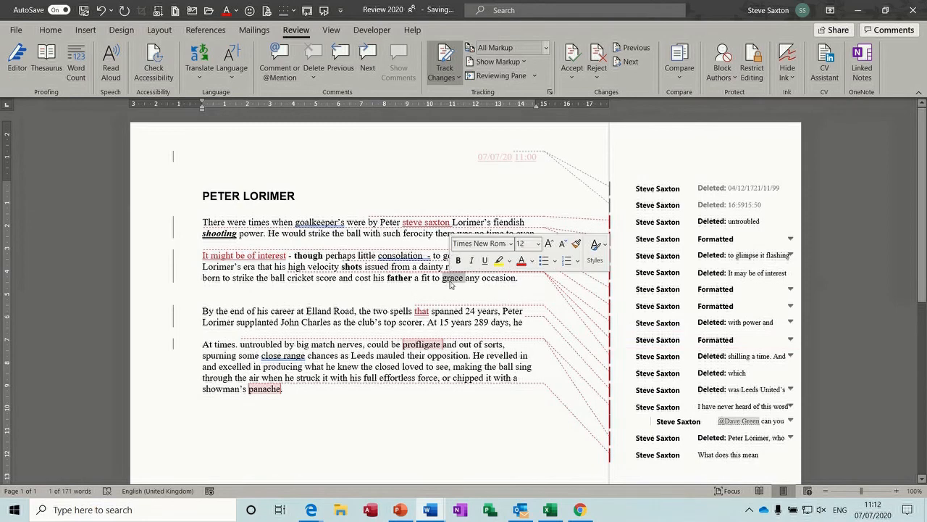
key("Delete")
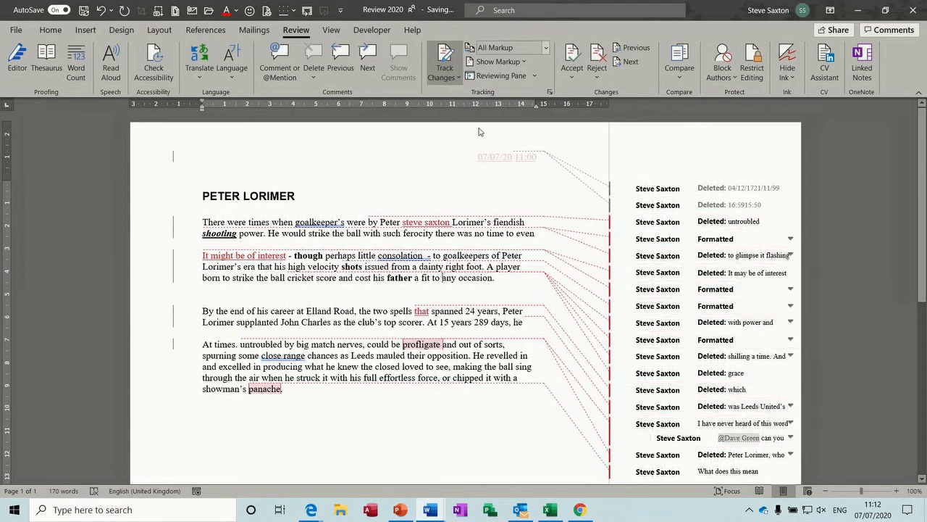
left_click(527, 63)
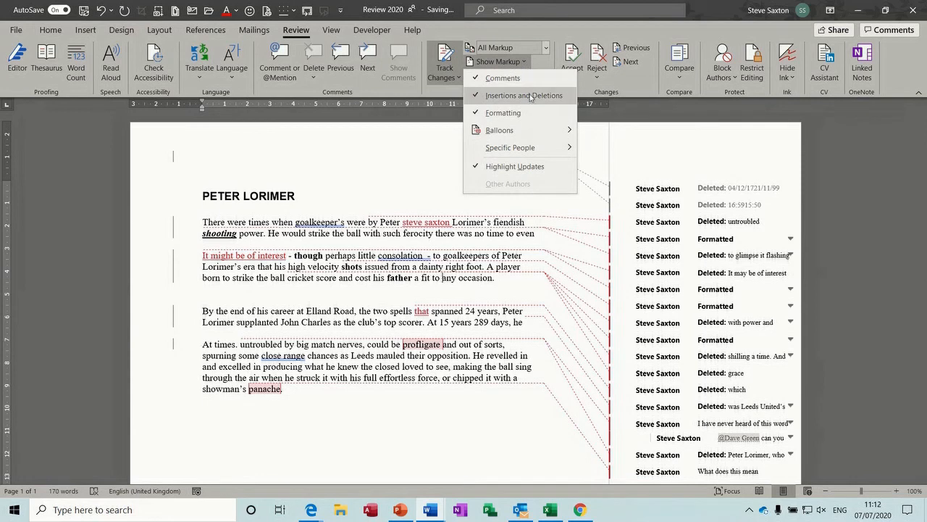
mouse_move(542, 132)
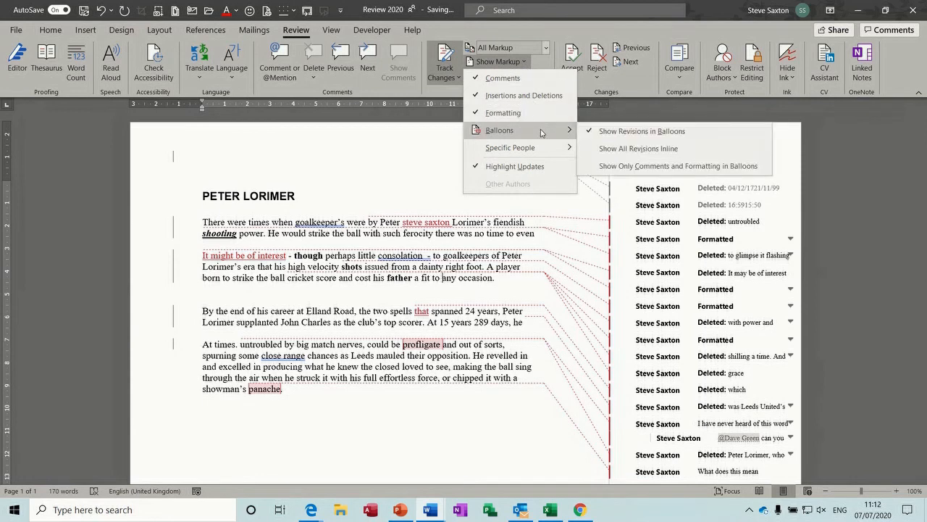
left_click(607, 169)
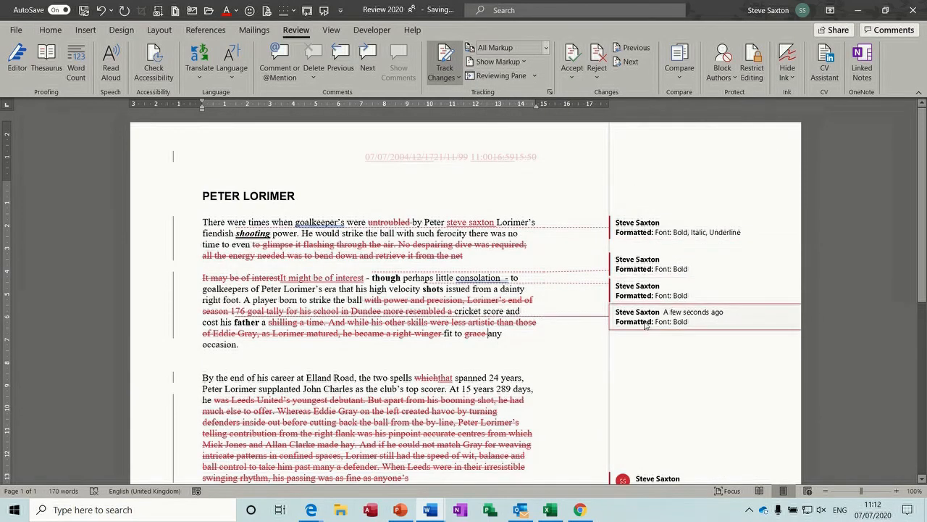
scroll(923, 158, "down", 5)
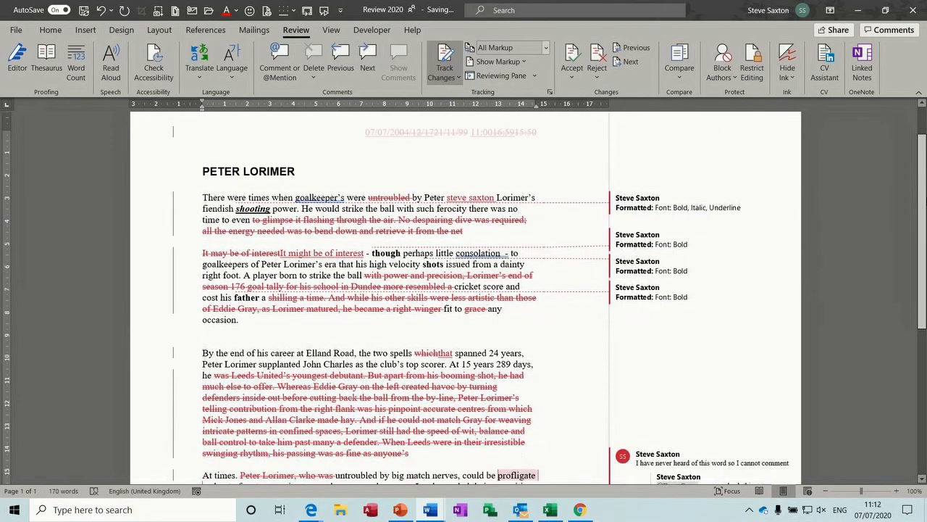
scroll(725, 312, "up", 5)
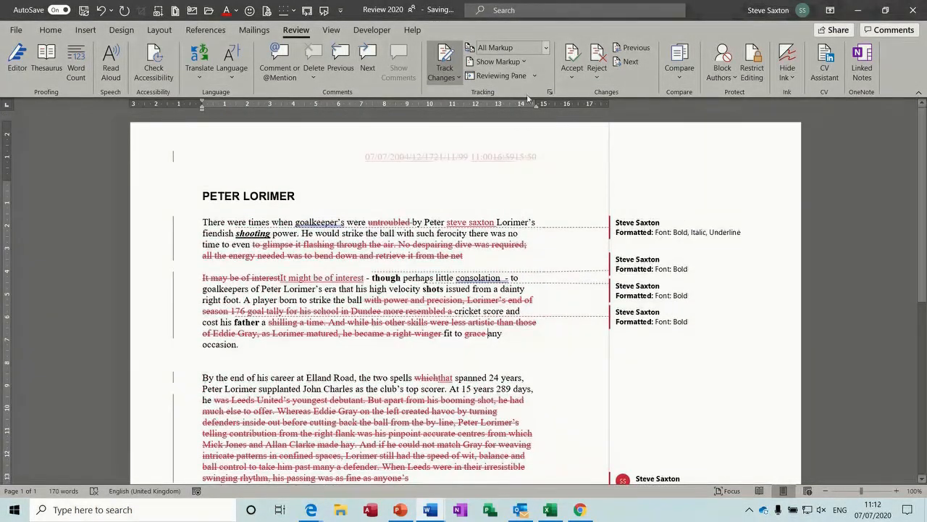
left_click(498, 62)
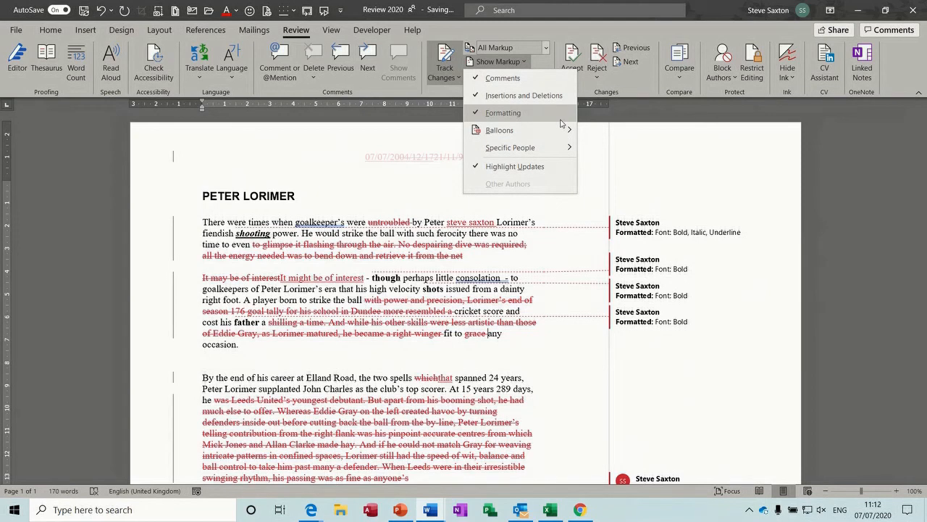
mouse_move(565, 130)
left_click(602, 134)
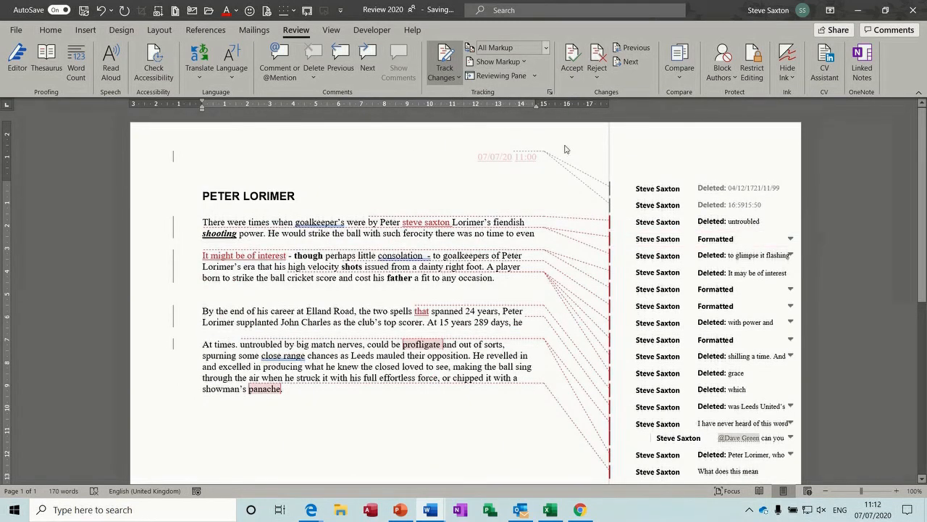
left_click(526, 63)
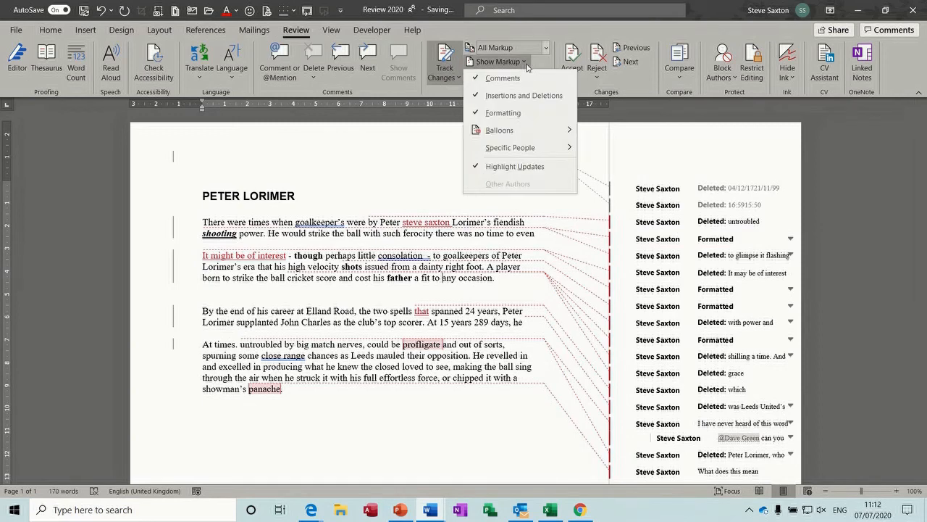
mouse_move(563, 148)
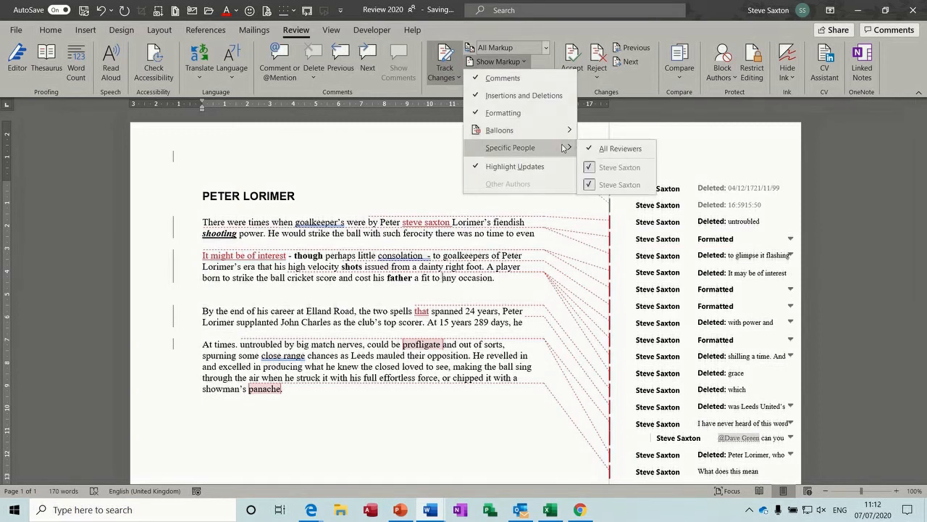
left_click(597, 167)
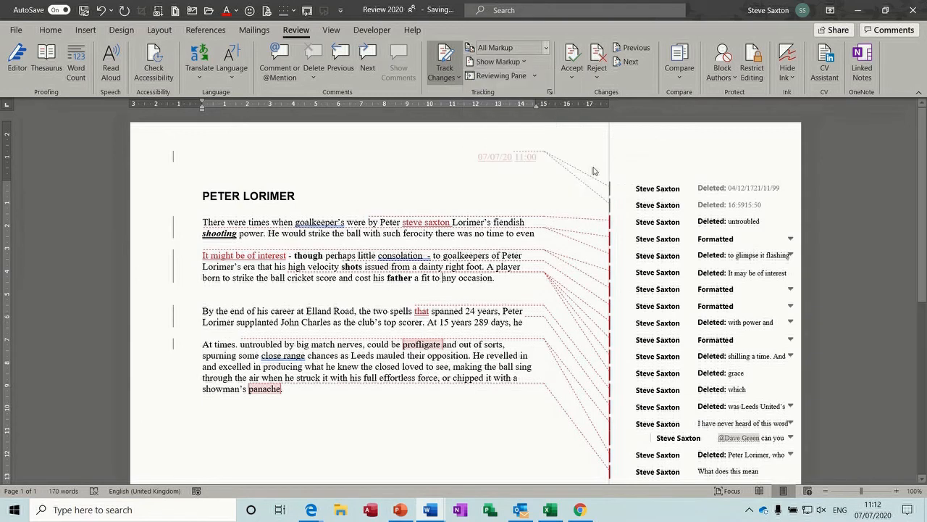
left_click(536, 76)
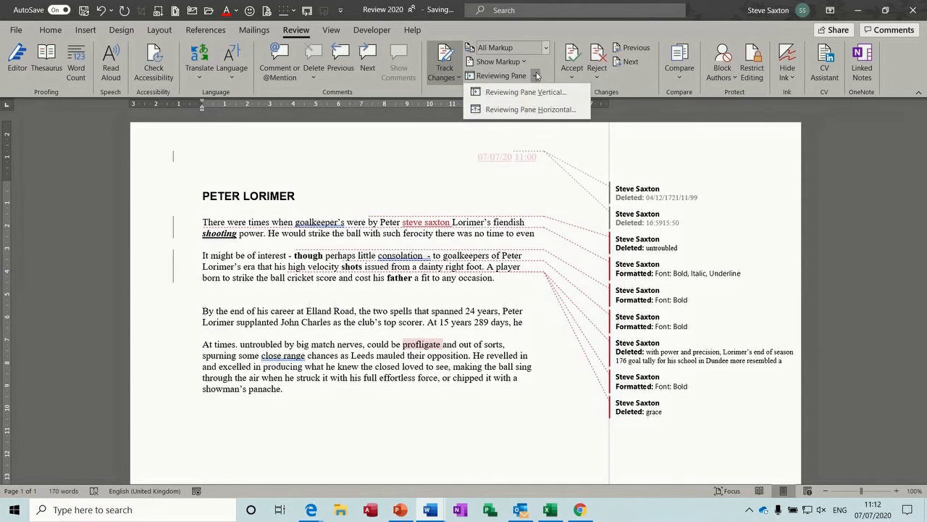
left_click(528, 62)
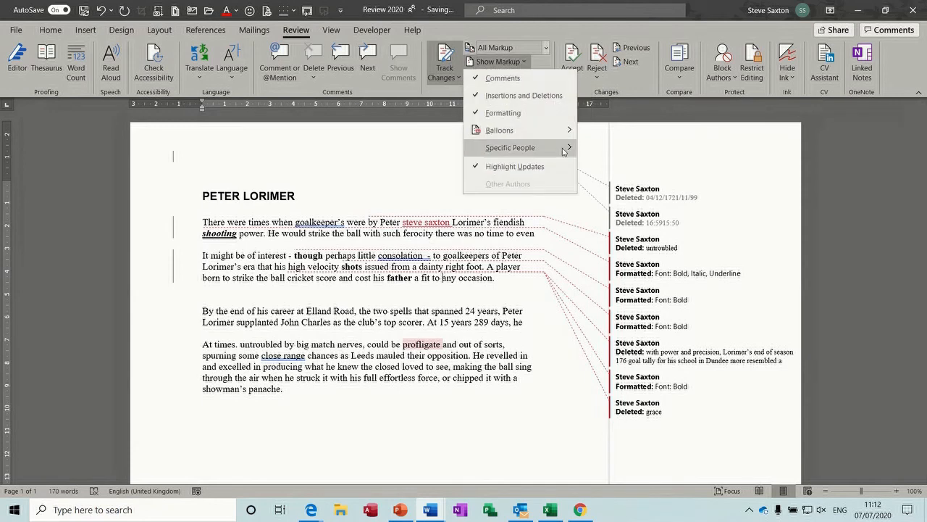
mouse_move(563, 149)
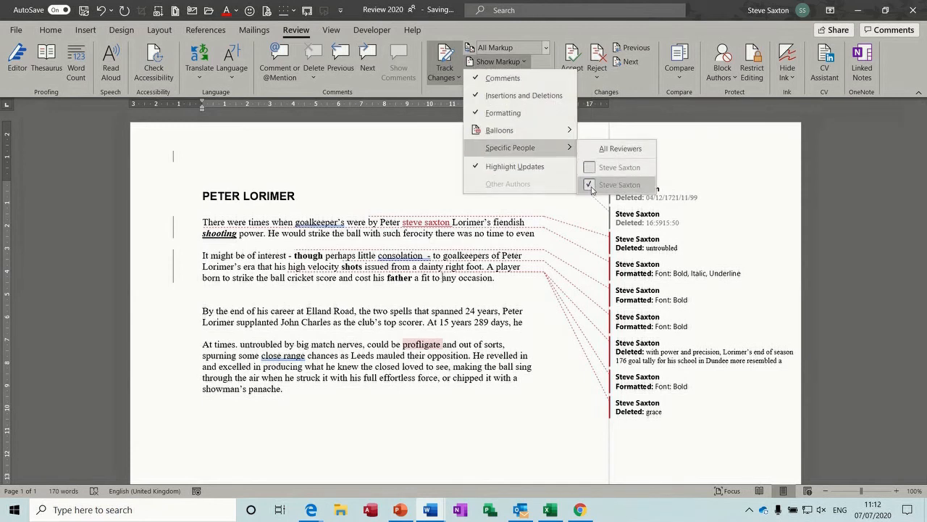
left_click(590, 186)
left_click(528, 64)
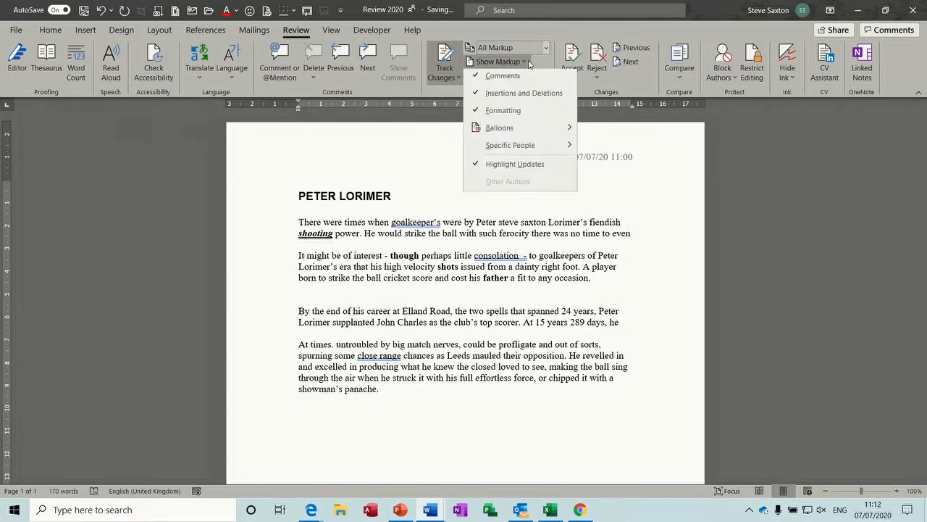
mouse_move(558, 147)
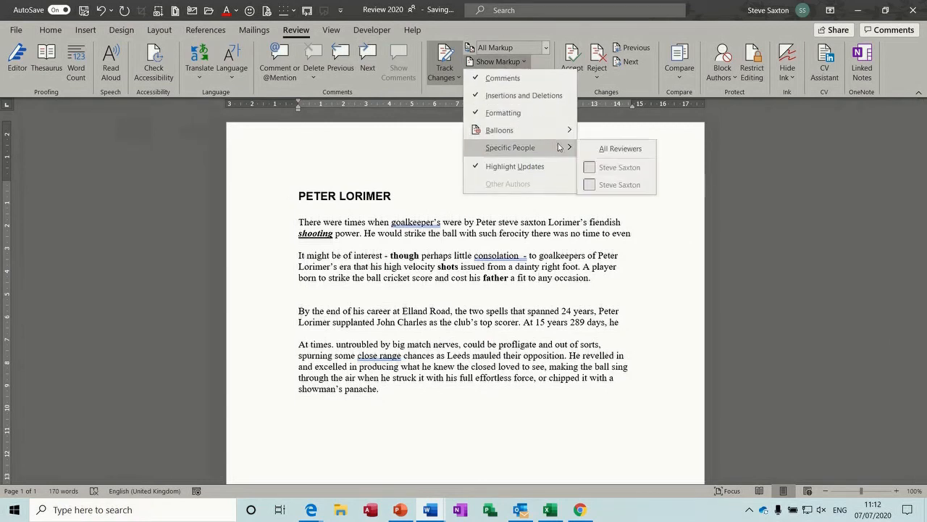
left_click(587, 166)
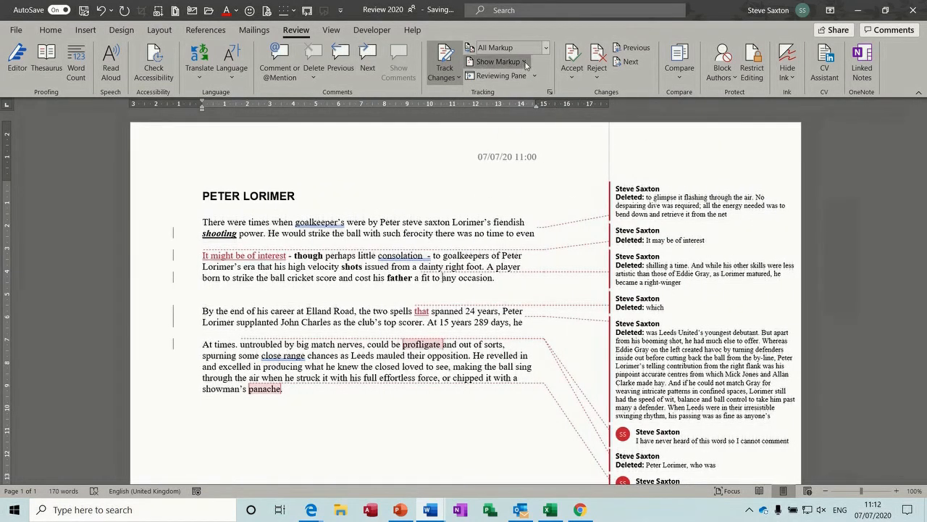
left_click(527, 64)
mouse_move(558, 147)
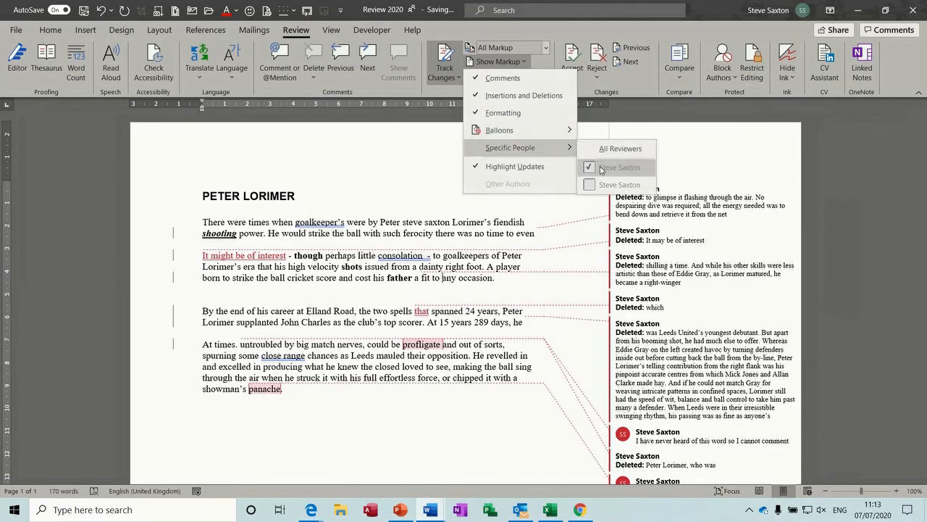
left_click(595, 184)
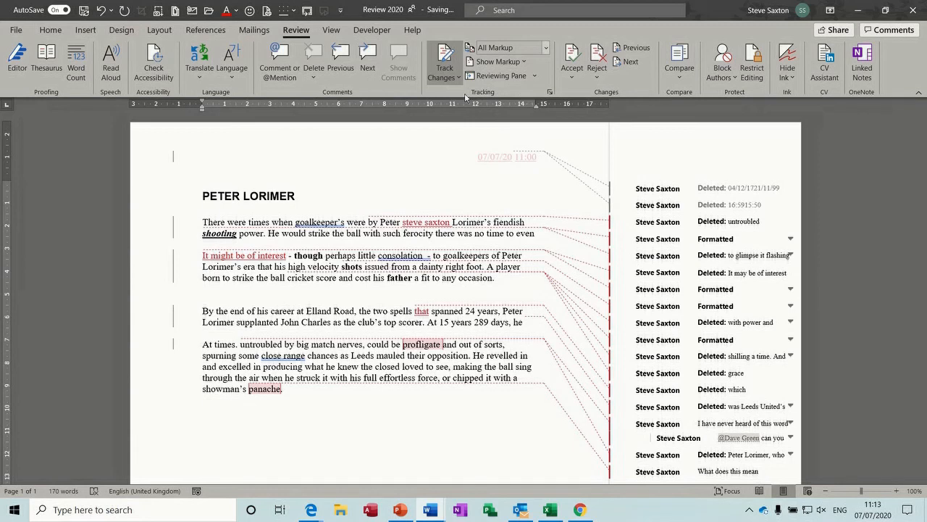
left_click(550, 93)
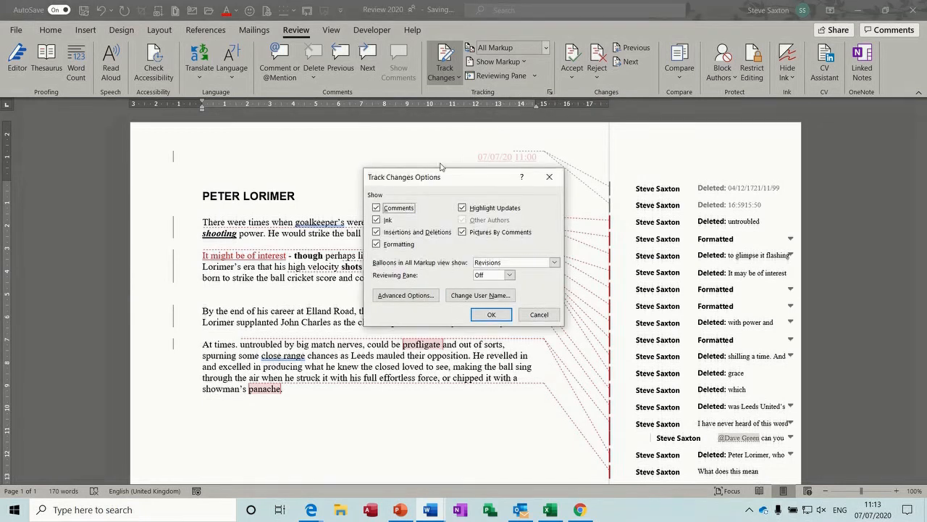
left_click_drag(449, 183, 457, 162)
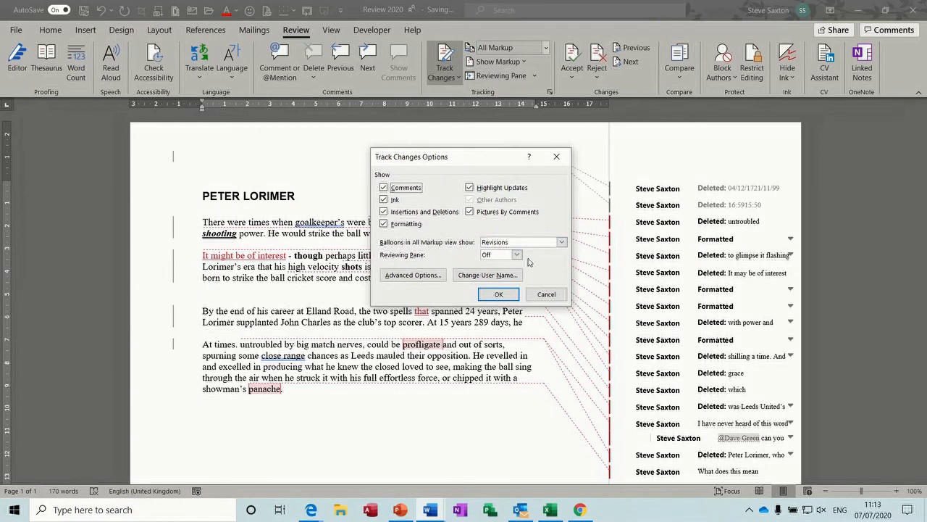
left_click(414, 275)
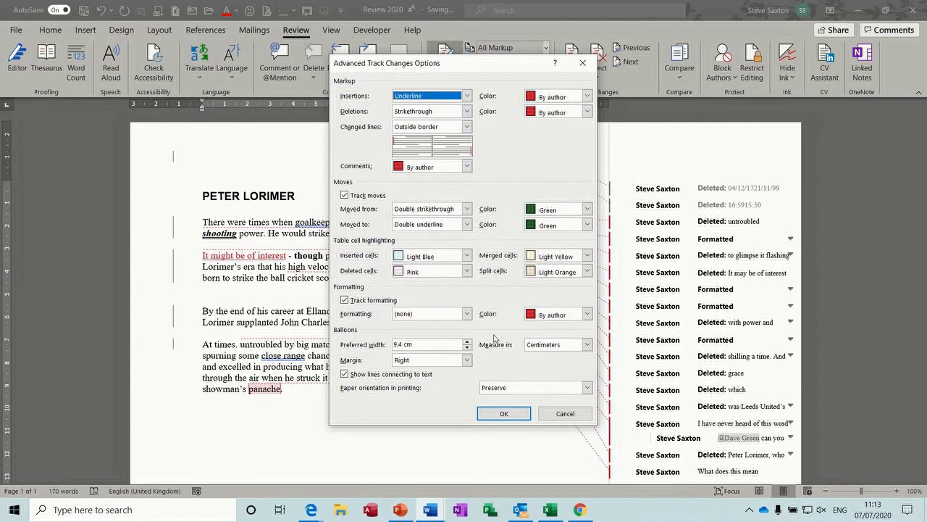
left_click(502, 414)
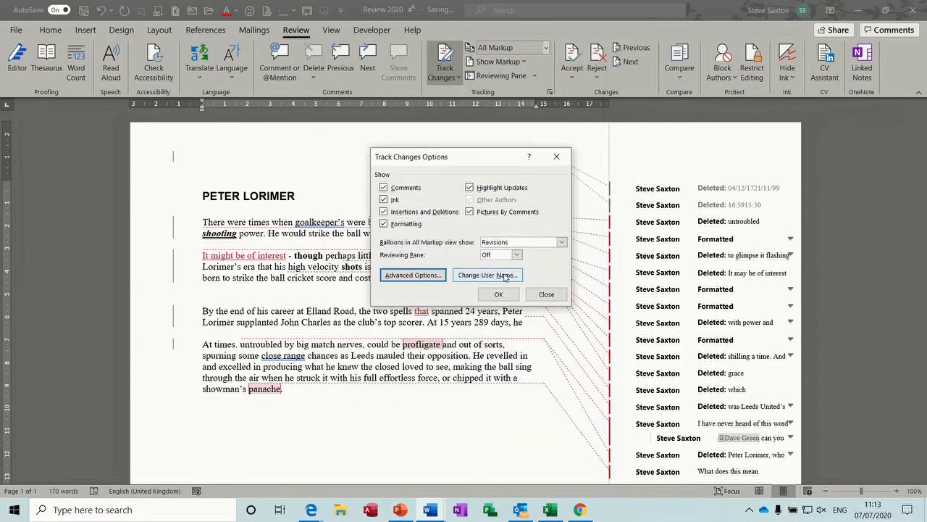
left_click(505, 276)
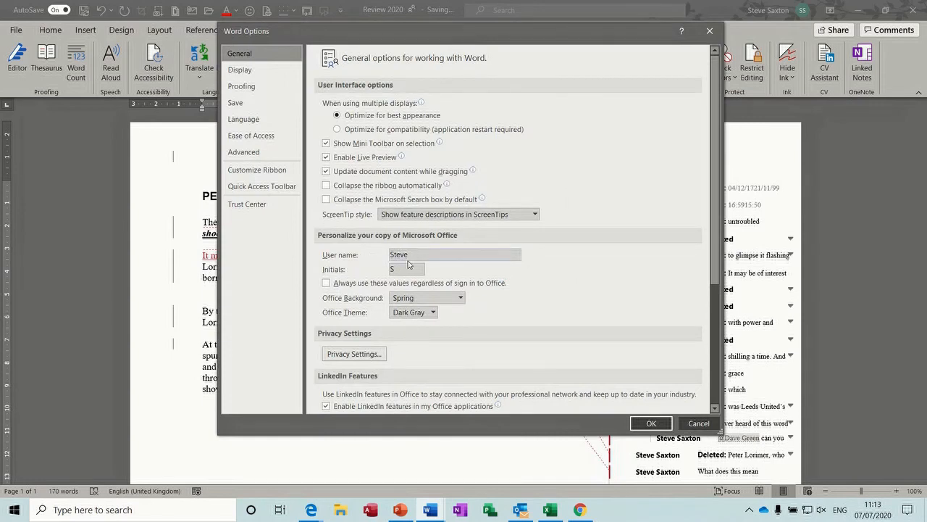
left_click(651, 423)
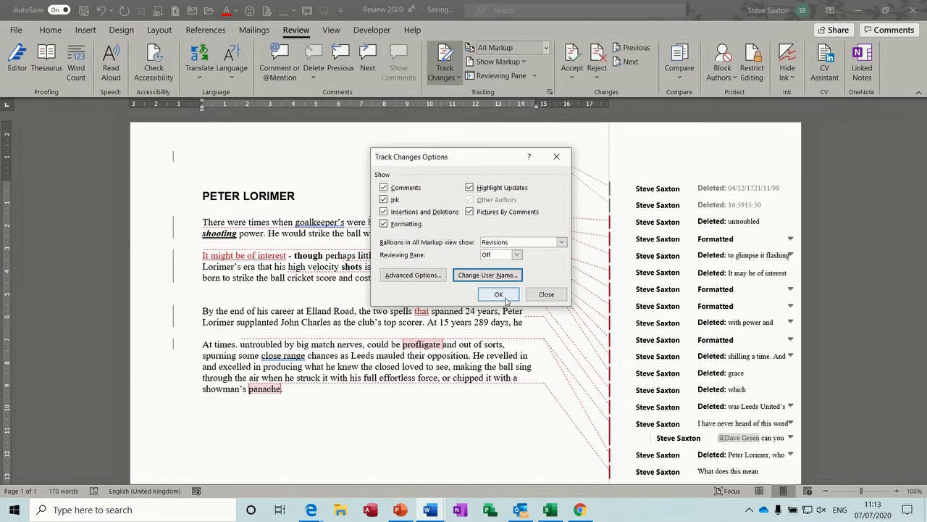
left_click(498, 294)
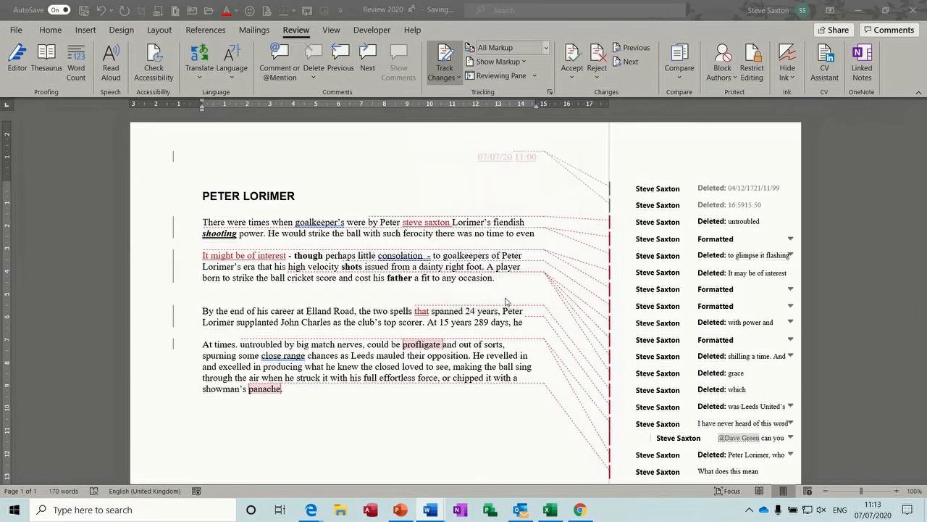
left_click(536, 77)
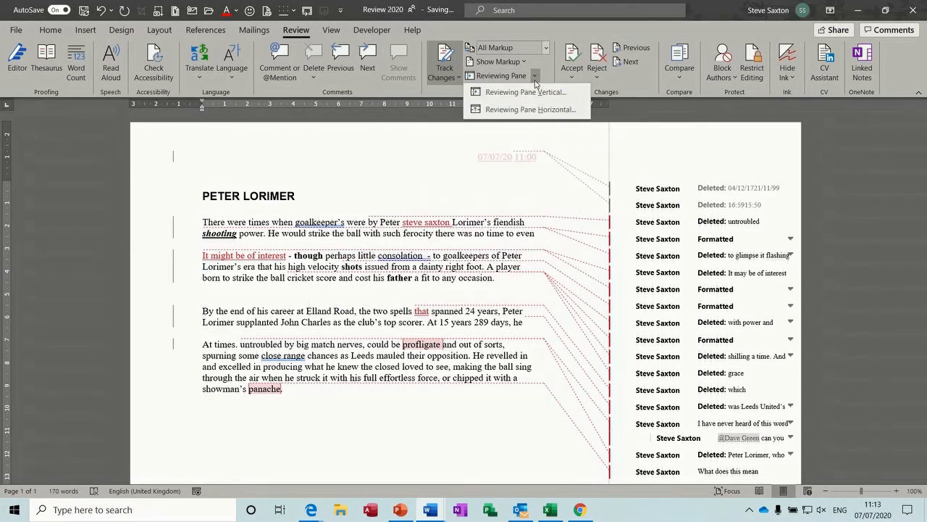
left_click(538, 93)
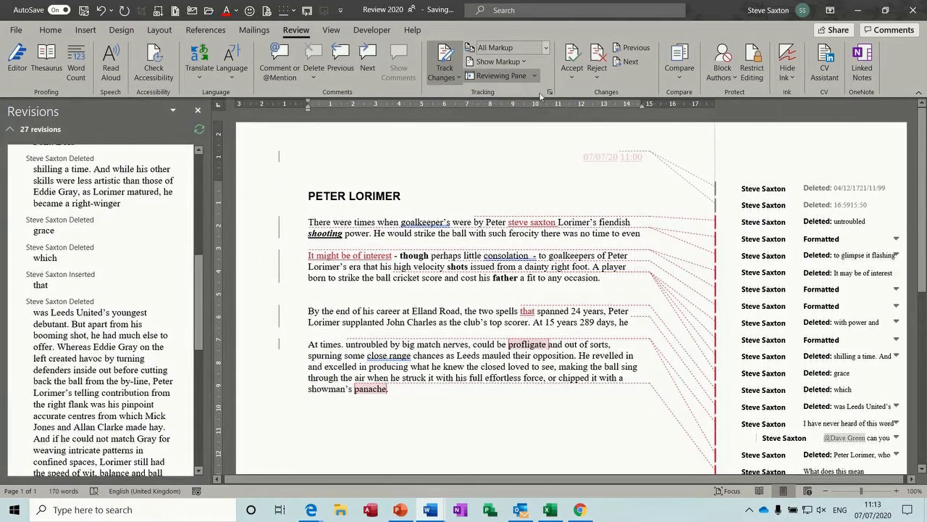
left_click(535, 77)
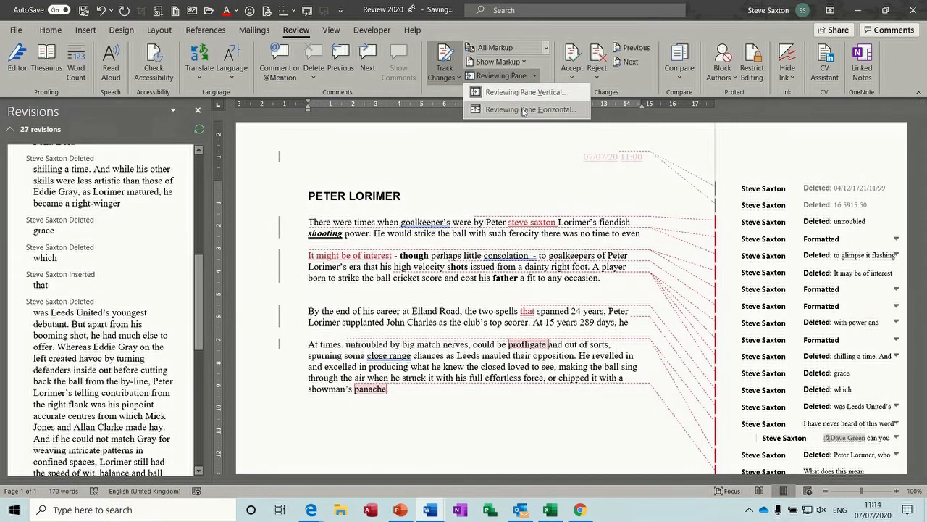
left_click(521, 108)
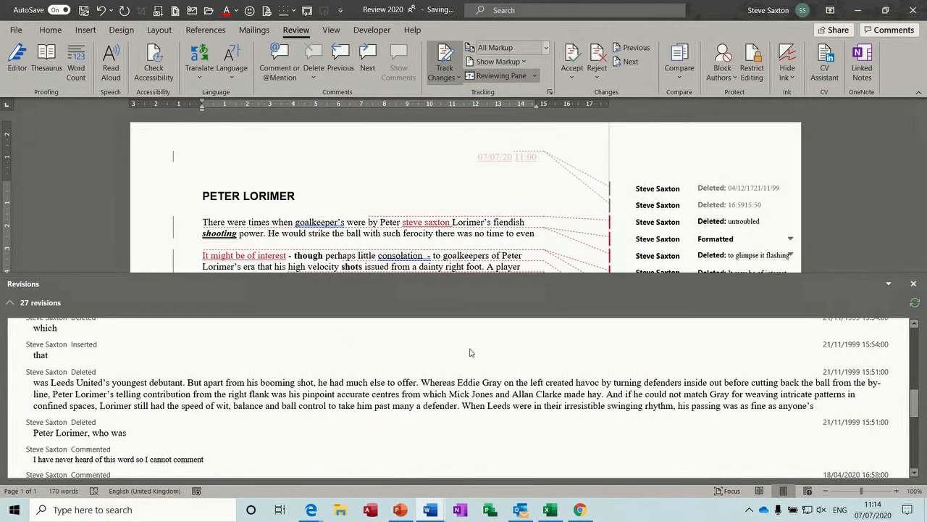
left_click(516, 77)
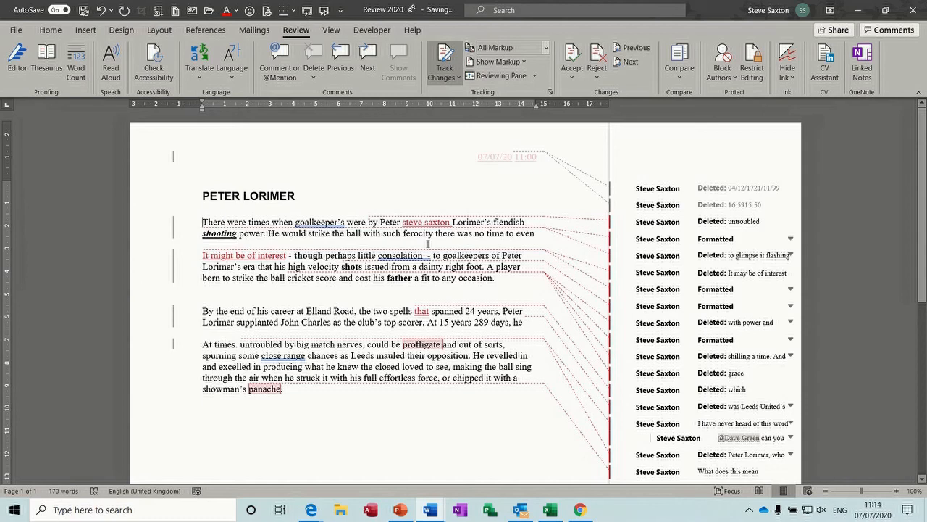
Step: Accept the first three tracked changes, then reject the formatting change and the 'glimpse' passage deletion
left_click(571, 57)
left_click(572, 57)
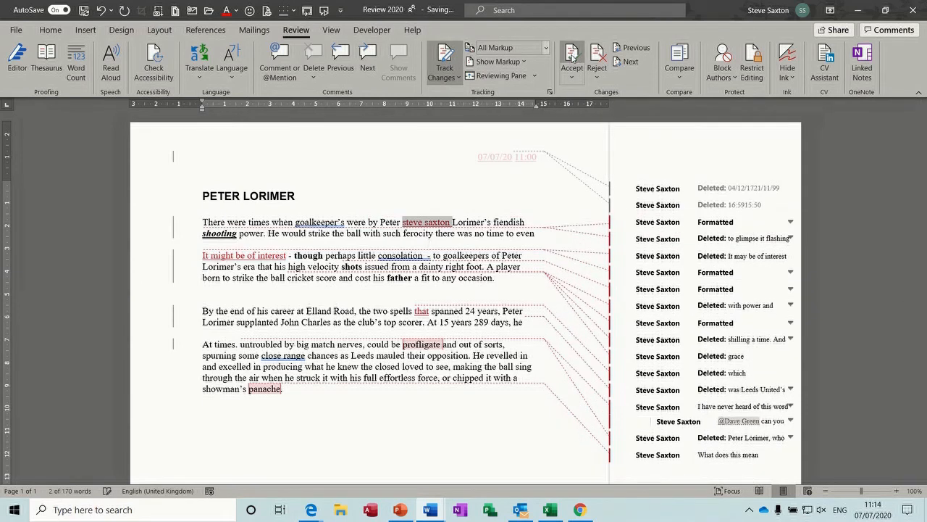
left_click(571, 57)
left_click(604, 57)
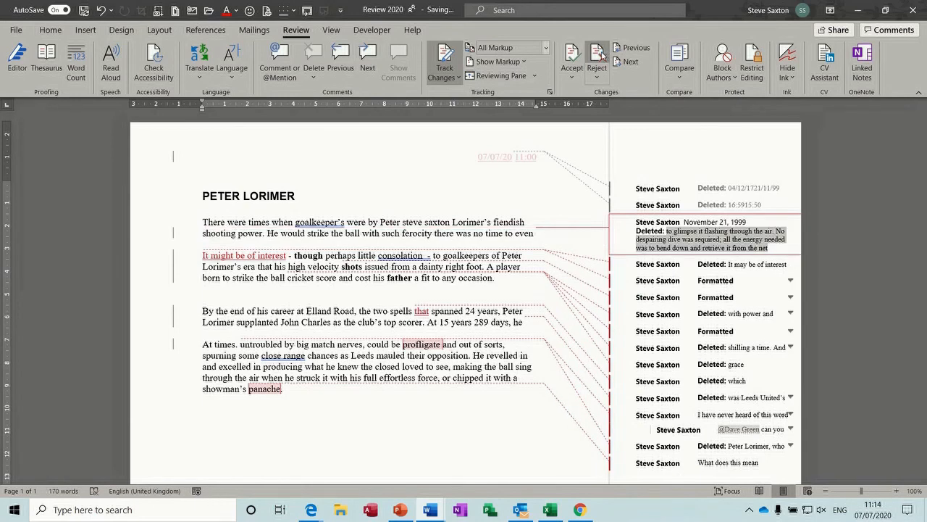
left_click(602, 57)
Step: Accept the 'It may/might be of interest' edits; reject the bold on 'though' and 'shots' and the 'with power and precision' deletion
left_click(571, 57)
left_click(569, 55)
left_click(600, 58)
left_click(600, 59)
left_click(599, 59)
left_click(599, 60)
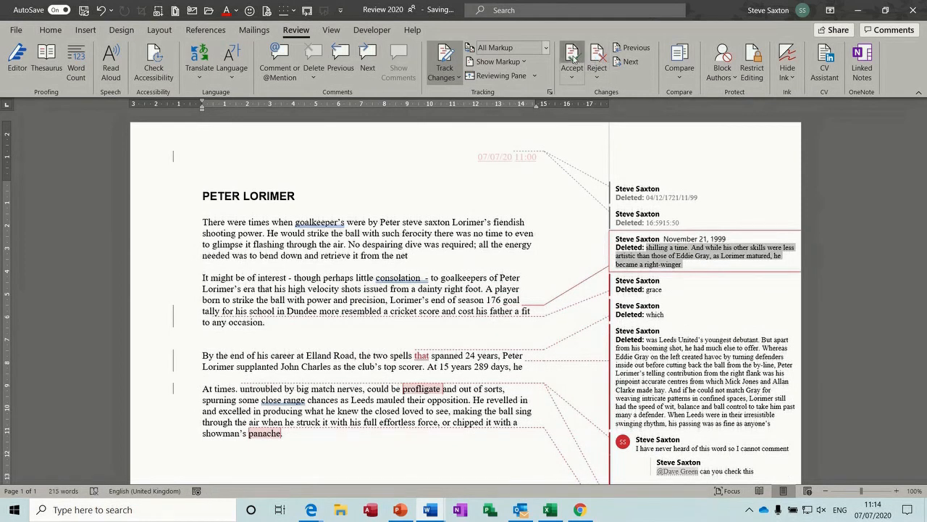
Step: Accept the 'shilling a time' deletion, then Accept All Changes for the rest
left_click(573, 58)
left_click(572, 78)
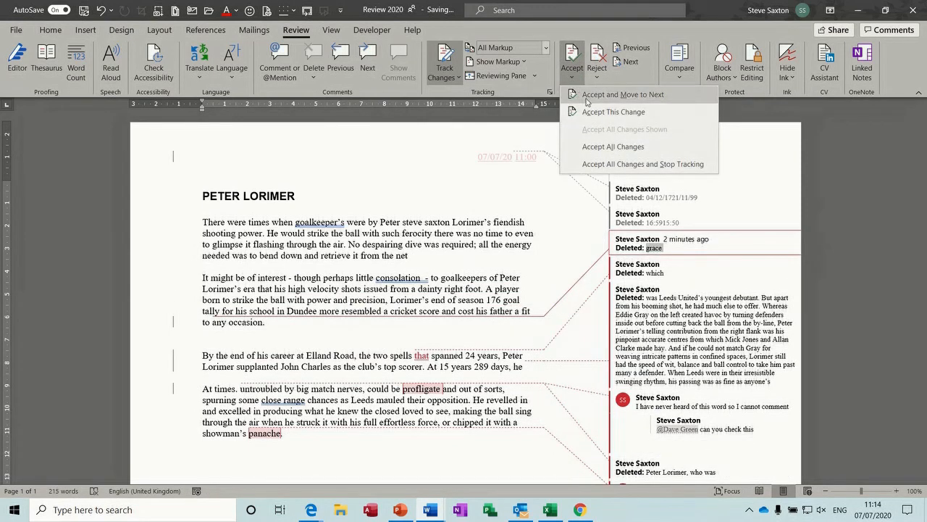
left_click(596, 149)
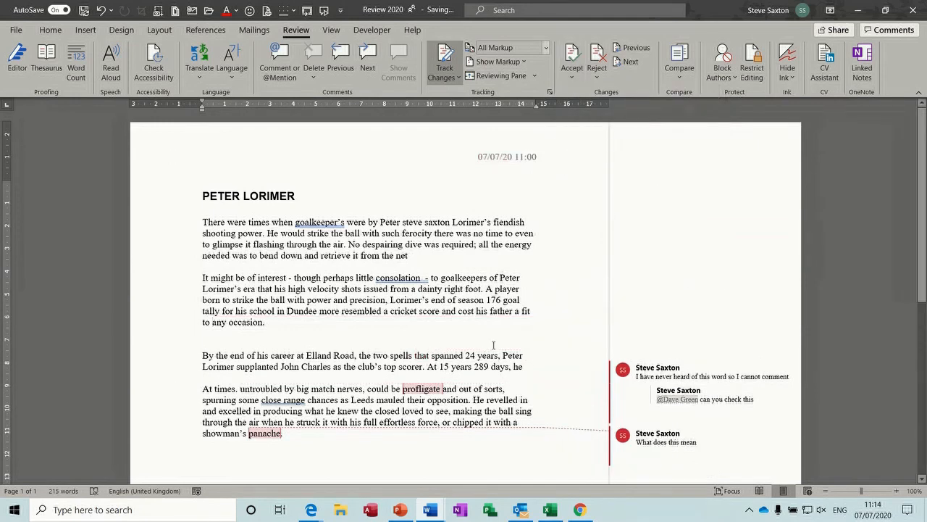
Step: Resolve the first comment thread and the 'What does this mean' comment so both appear greyed out
left_click(639, 372)
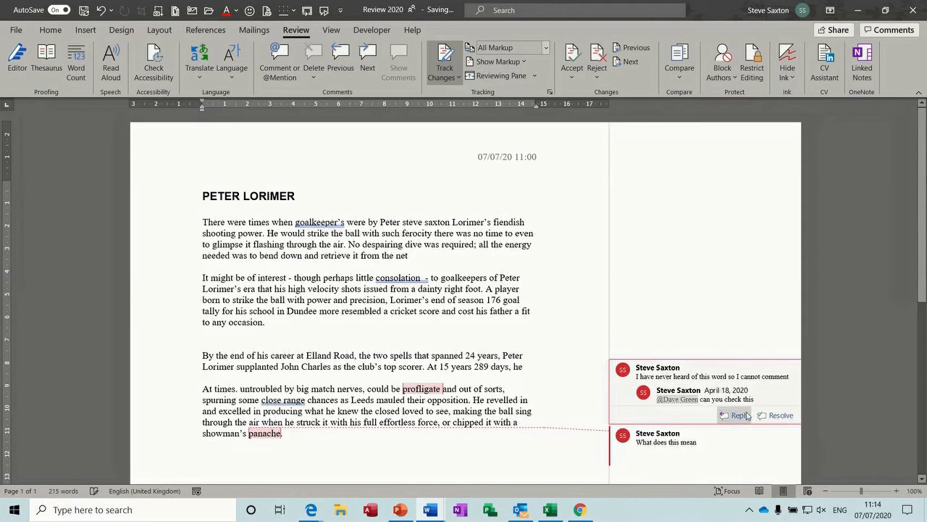
left_click(771, 415)
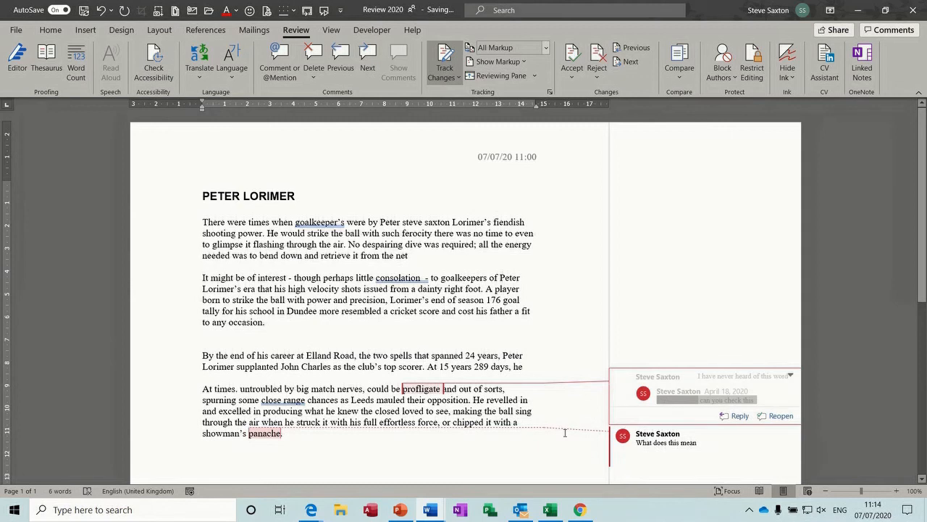
left_click(770, 464)
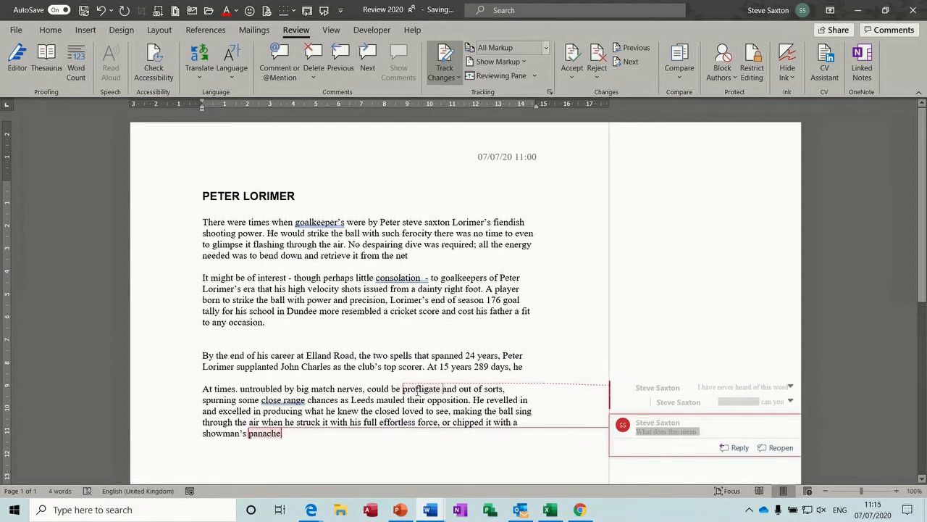
mouse_move(443, 390)
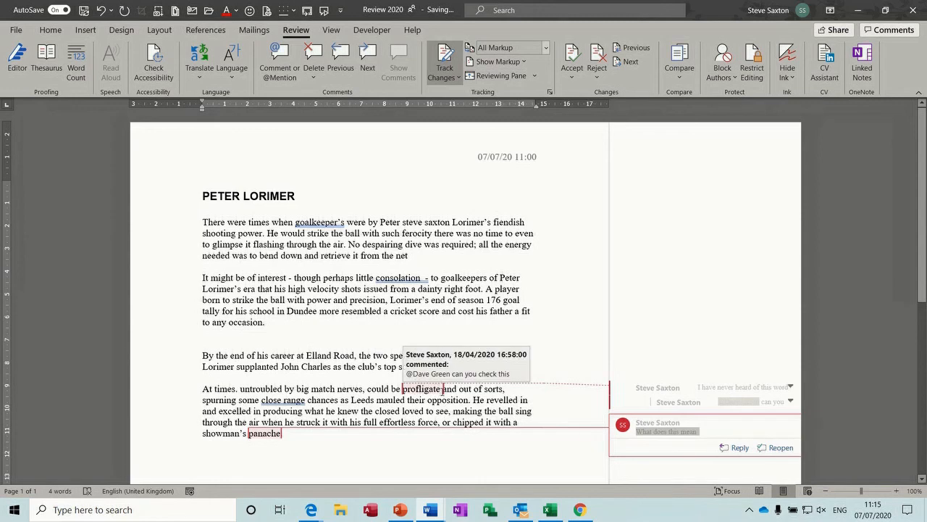
left_click(633, 411)
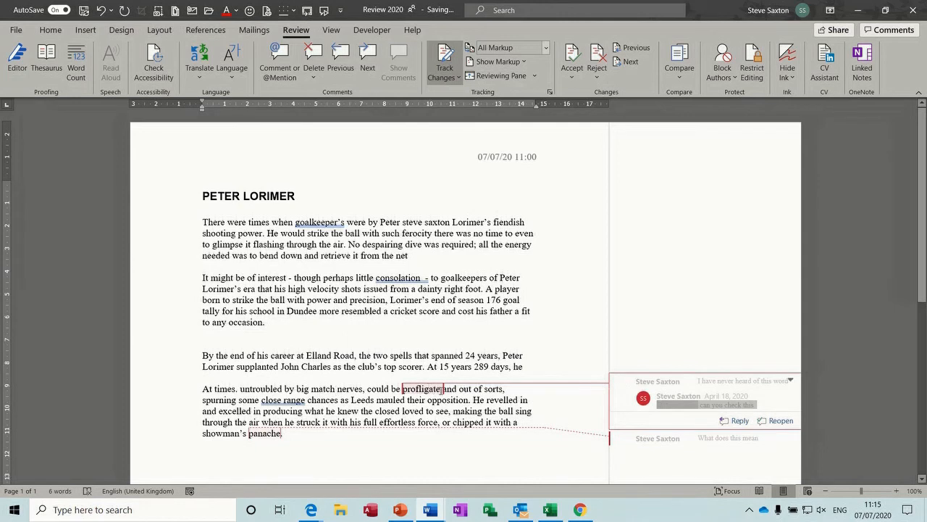
left_click(410, 255)
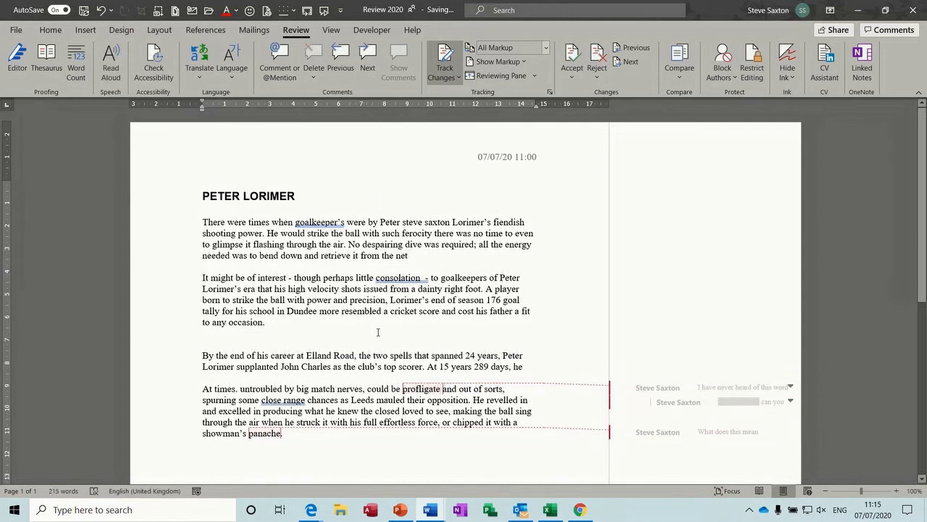
left_click(570, 83)
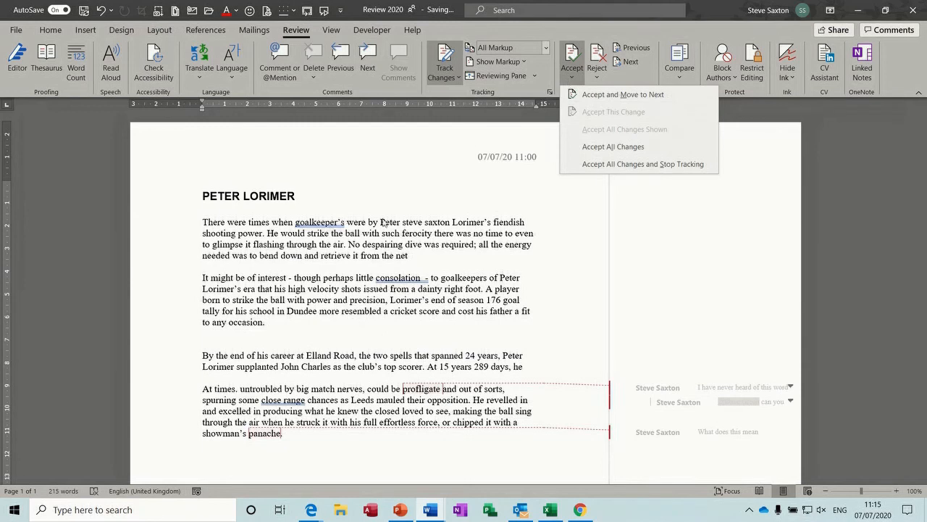
Step: Close the Accept menu unused and confirm the markup view stays on All Markup
left_click(462, 229)
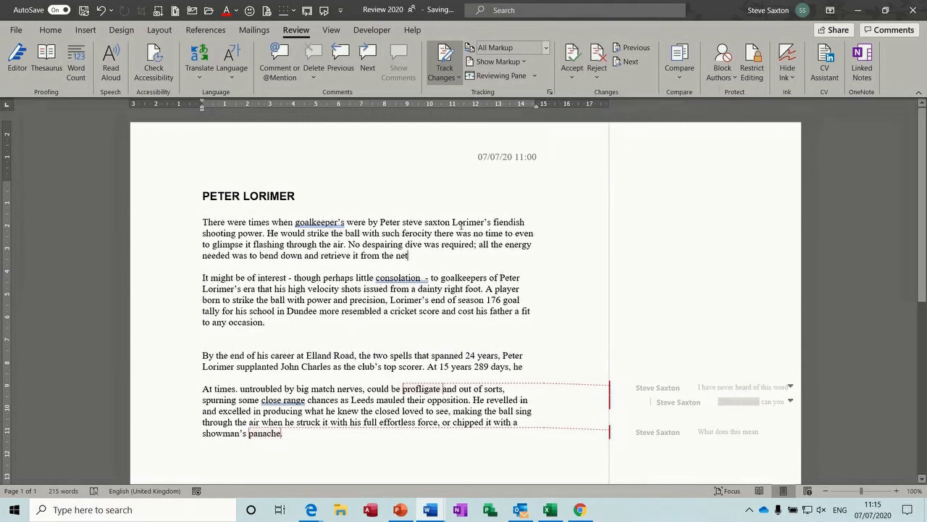
left_click(545, 47)
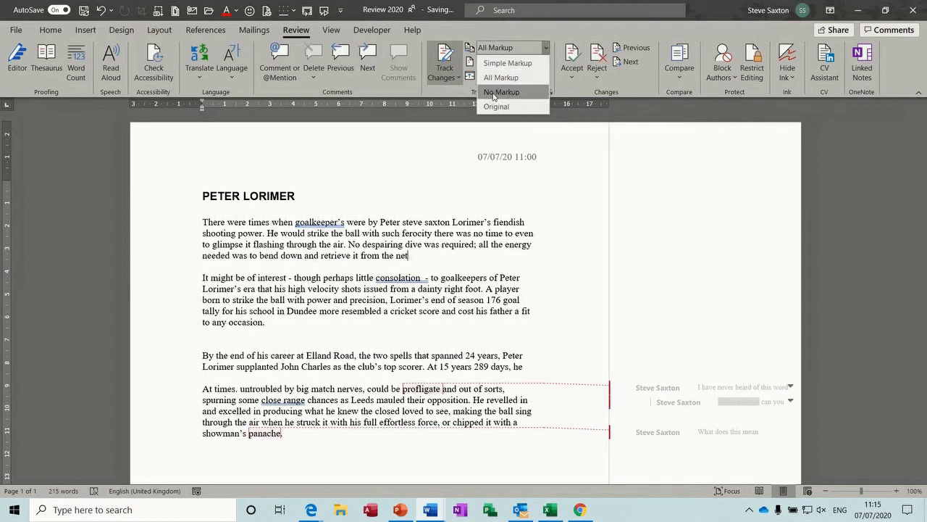
left_click(568, 30)
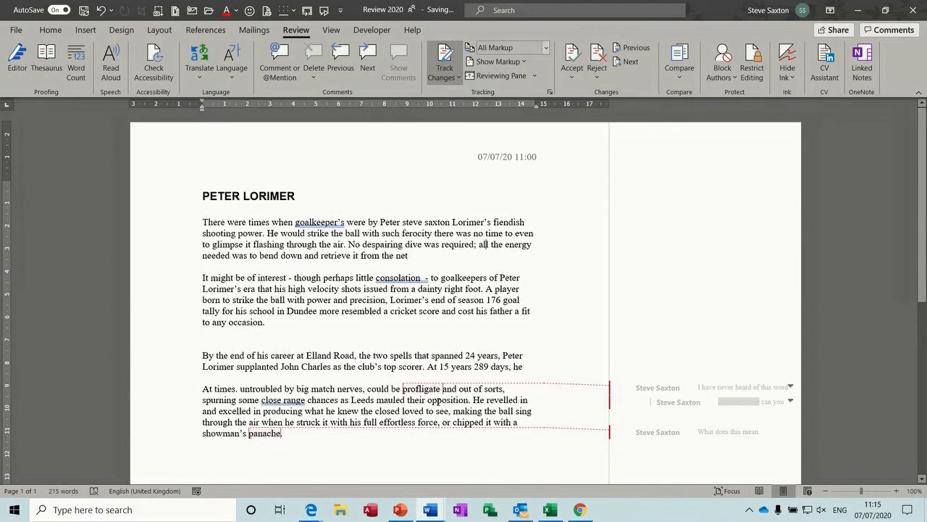
Step: Switch to the Align 2020 document and turn on Track Changes
mouse_move(431, 510)
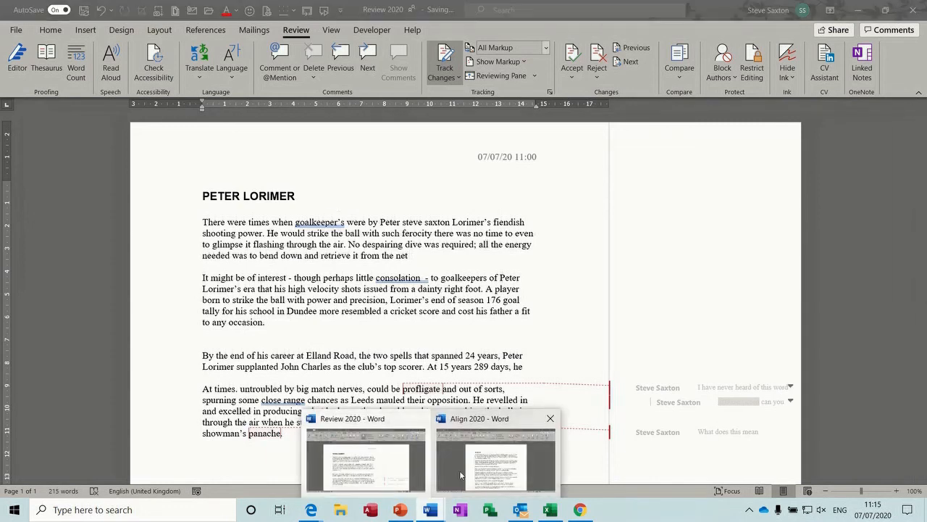
left_click(474, 464)
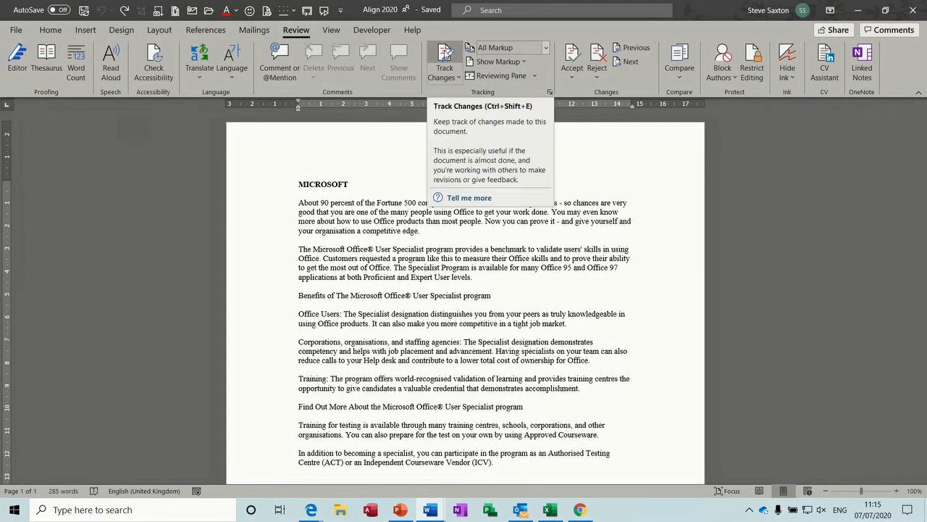
left_click(445, 55)
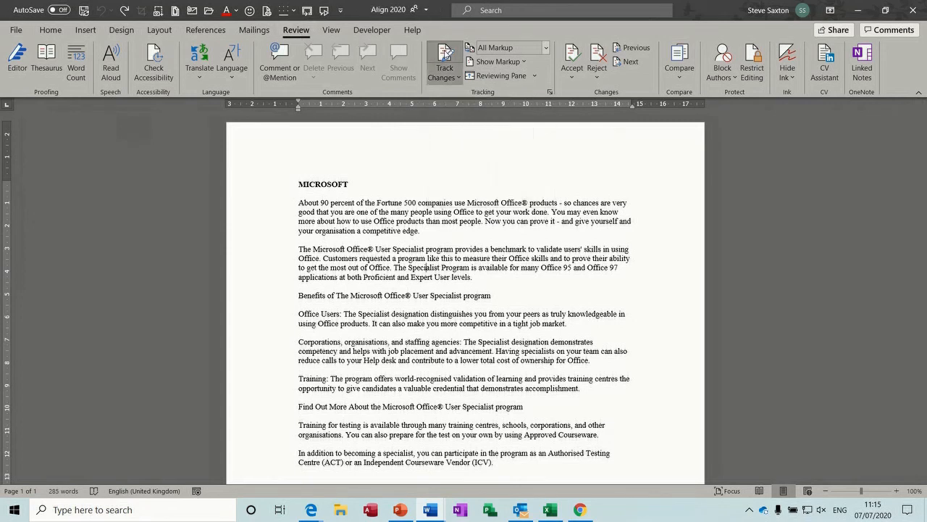
Step: Insert 'steve' before 'companies', bold 'use' and 'you', and underline 'benchmark'
left_click(419, 203)
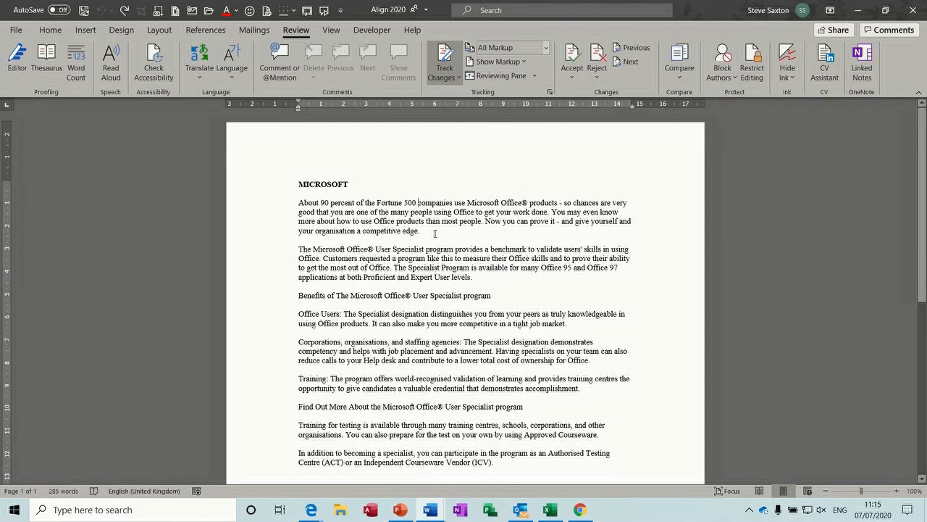
type("steve")
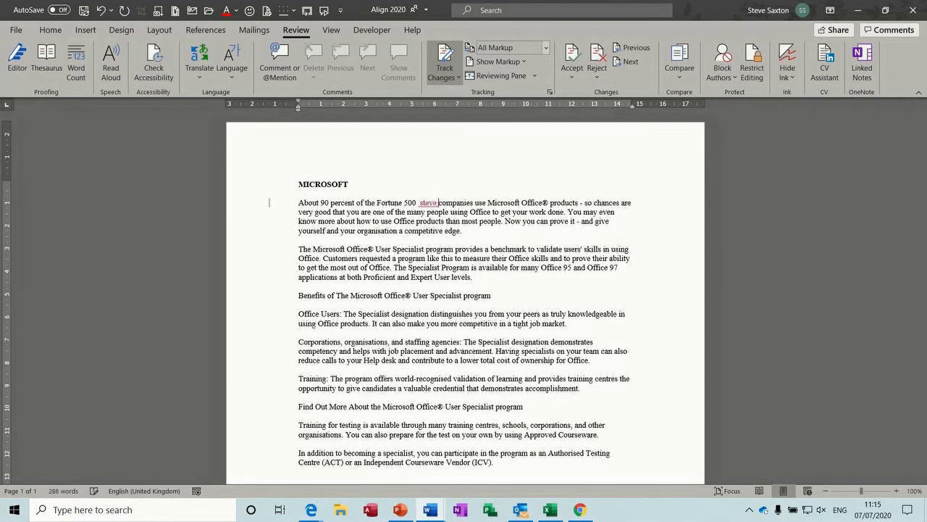
double_click(481, 203)
key("ctrl+b")
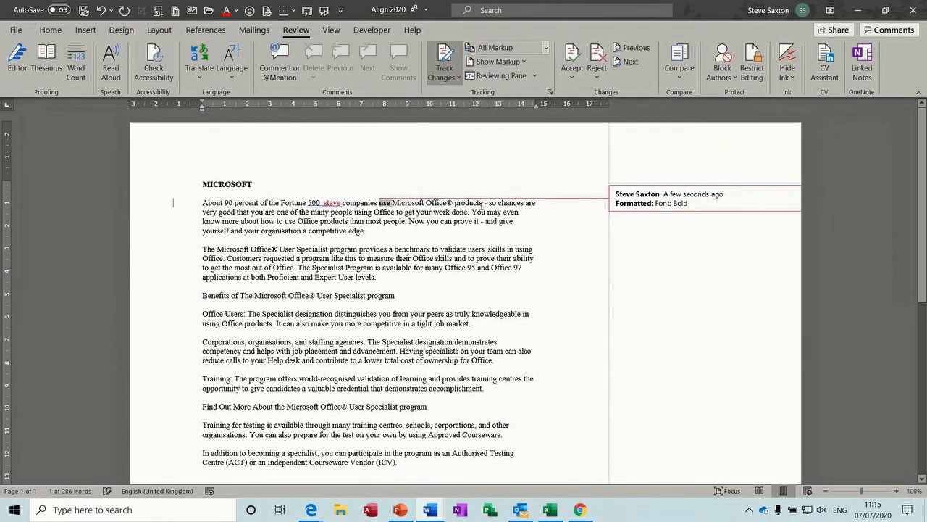
double_click(437, 221)
key("ctrl+b")
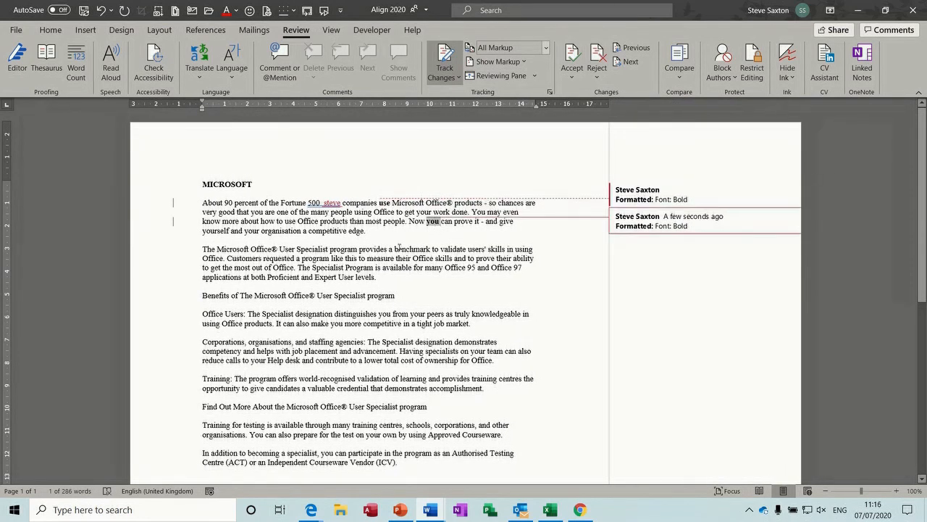
double_click(399, 248)
key("ctrl+u")
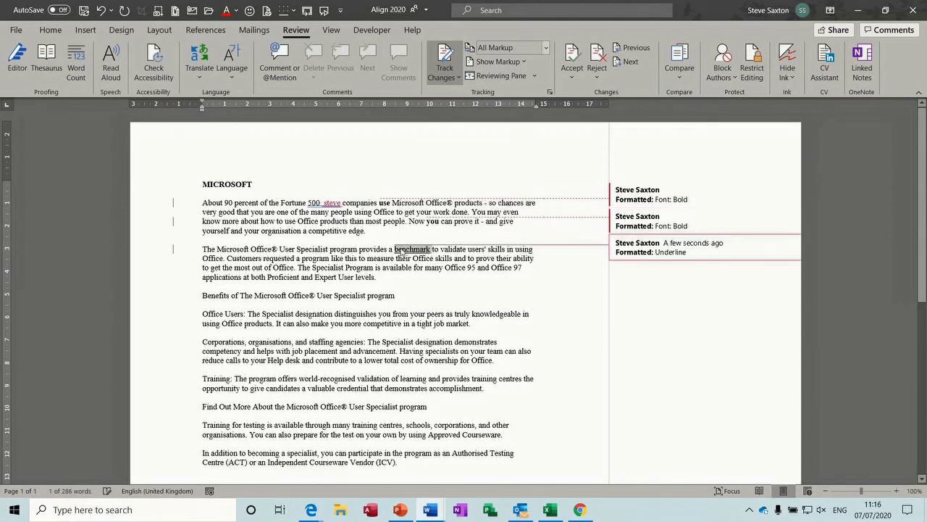
Step: Delete the 'designation…tight' and 'advancement…ownership' passages as tracked deletions
left_click_drag(330, 311, 426, 324)
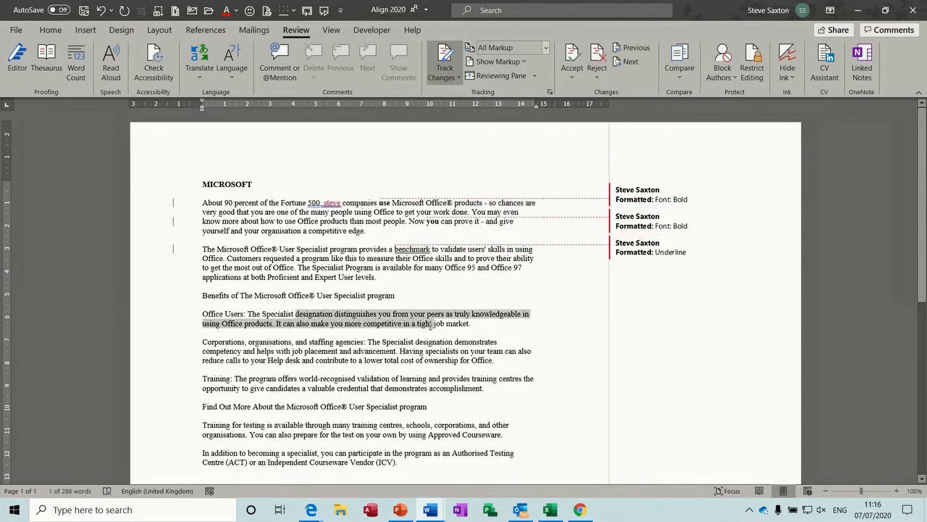
key("Delete")
left_click_drag(391, 341, 449, 352)
key("Delete")
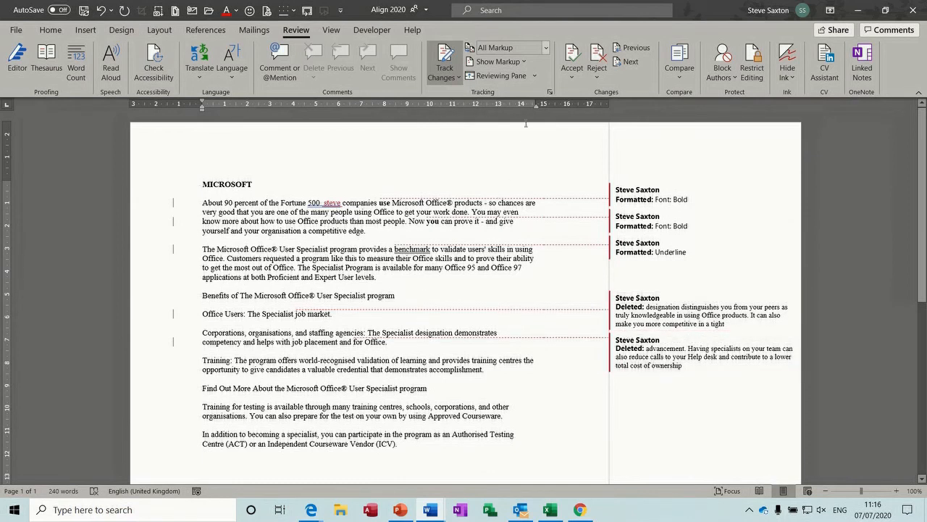
Step: Set Balloons to Show All Revisions Inline
left_click(526, 64)
mouse_move(565, 131)
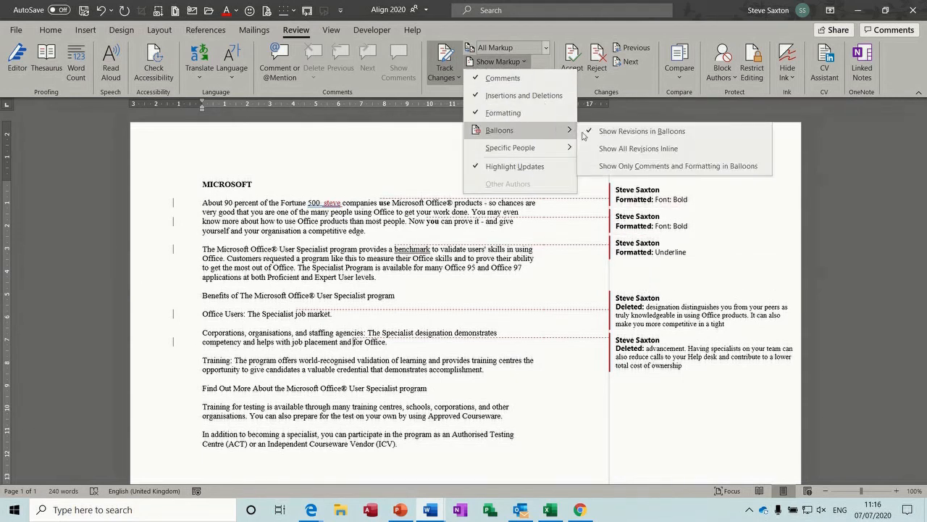
left_click(614, 149)
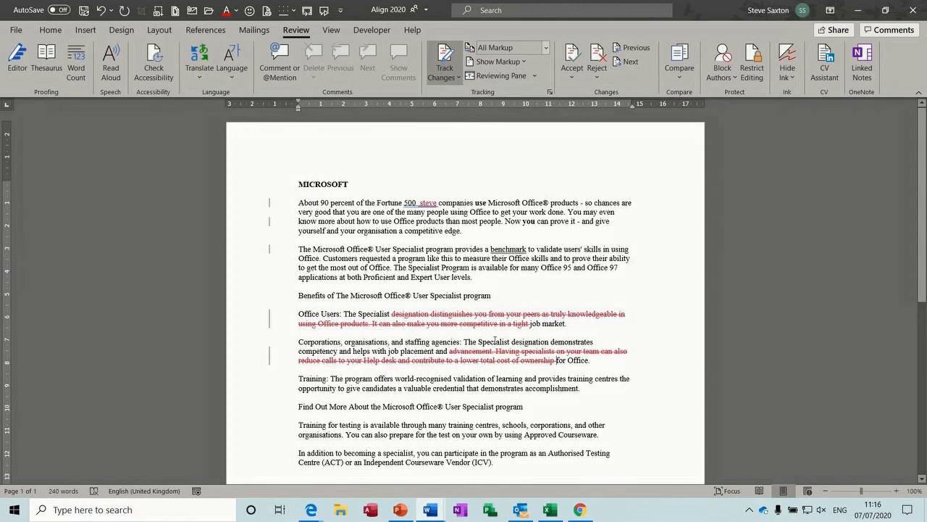
left_click(430, 509)
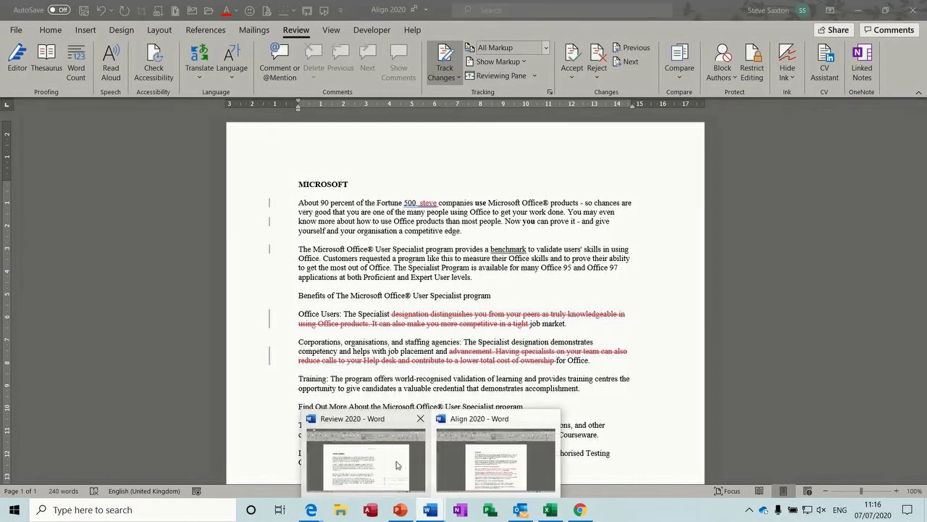
Step: Back in Review 2020, add a placeholder comment before 'A player' and resolve it
left_click(399, 466)
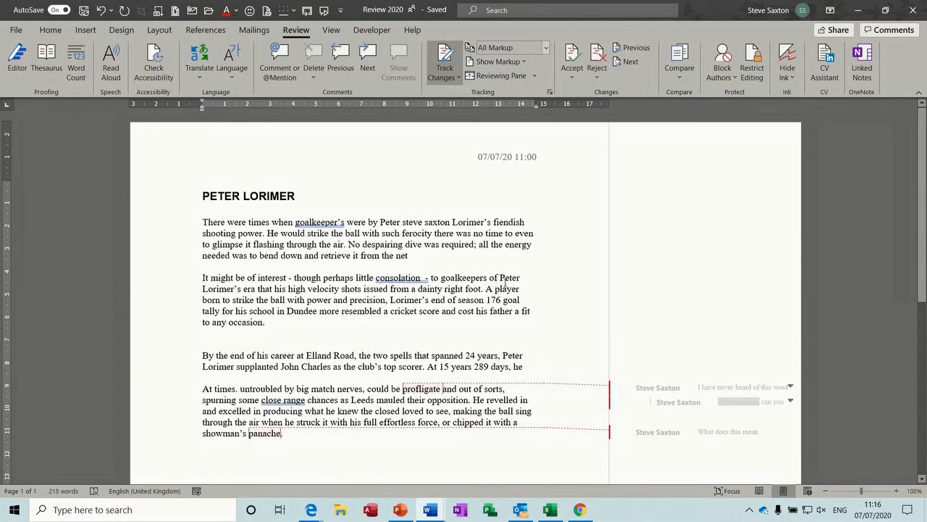
left_click(487, 288)
left_click(282, 55)
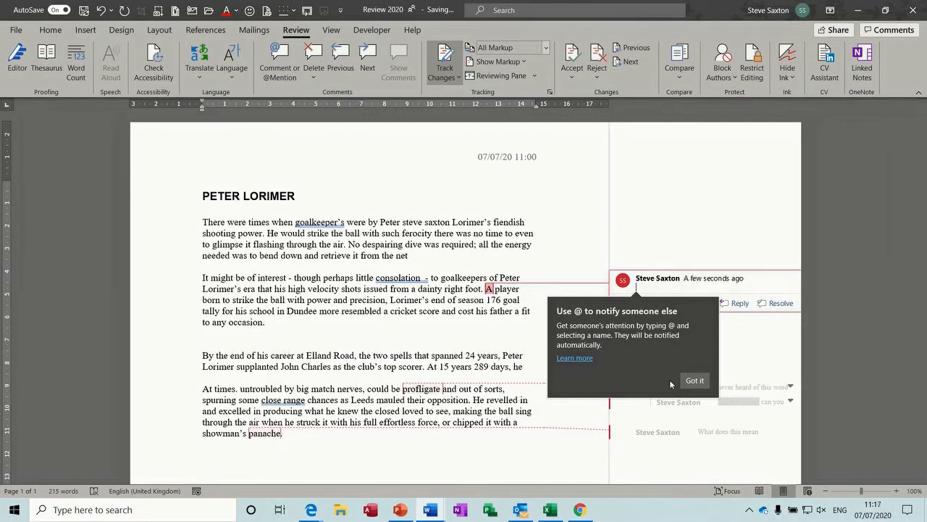
left_click(694, 383)
type("zdgdhgsdhgvsdghvsghdv")
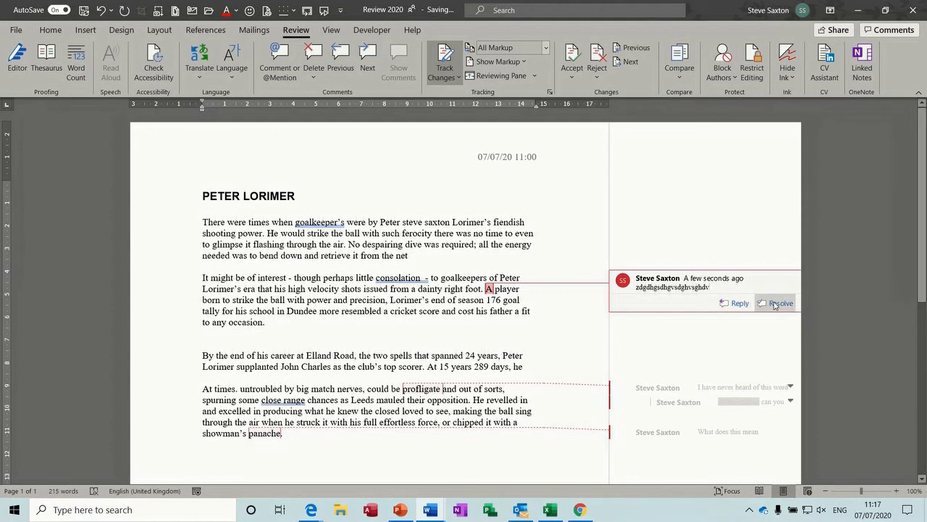
left_click(774, 304)
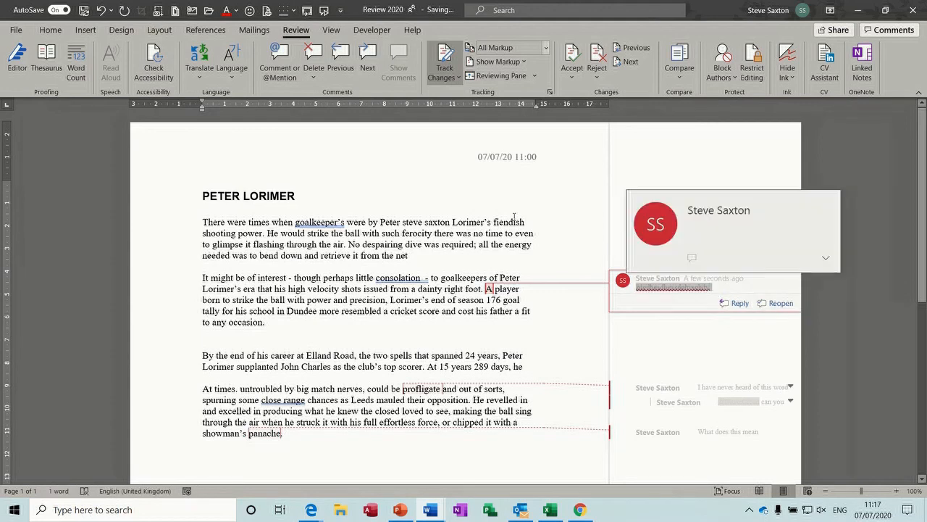
Step: Delete the comment on 'A', the unfamiliar-word thread, and the resolved 'panache' comment
left_click(313, 56)
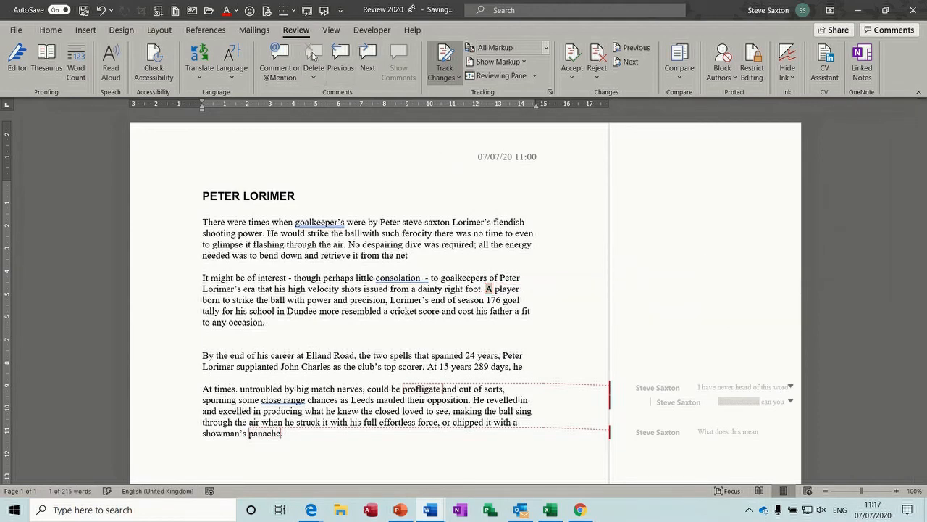
left_click(651, 393)
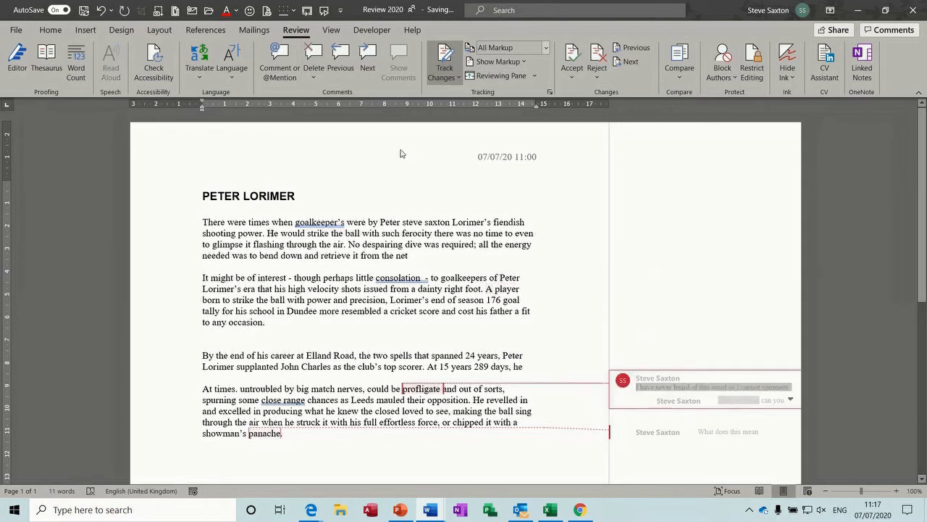
left_click(314, 56)
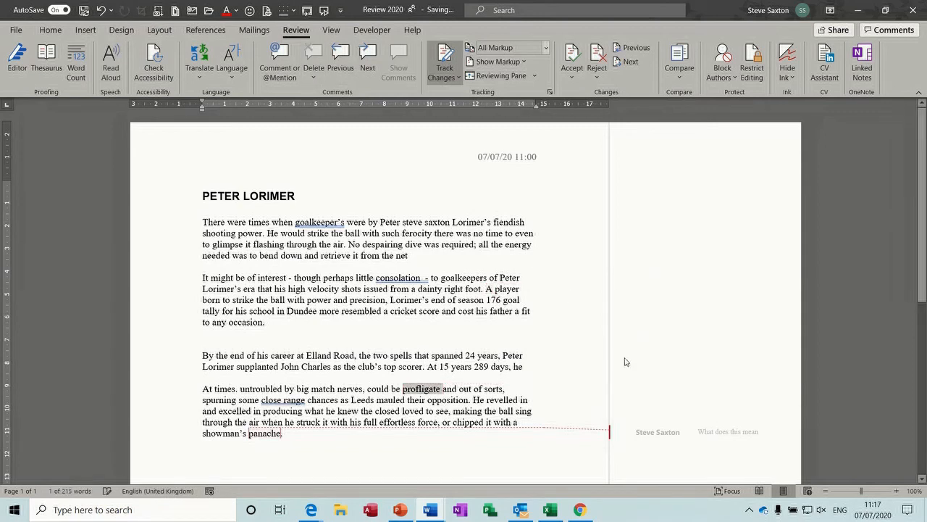
left_click(658, 432)
left_click(313, 57)
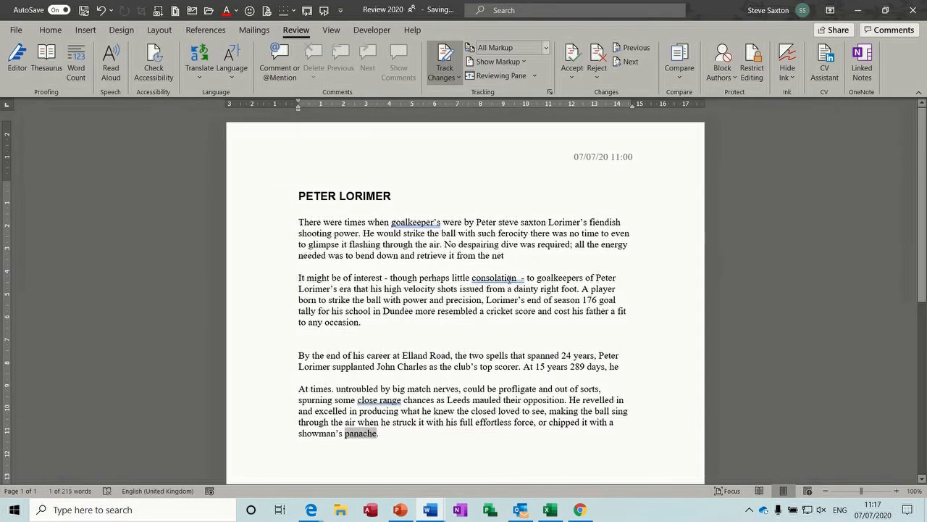
Step: Add placeholder-text comments on 'Lorimer's', 'right' and 'At'
left_click(624, 221)
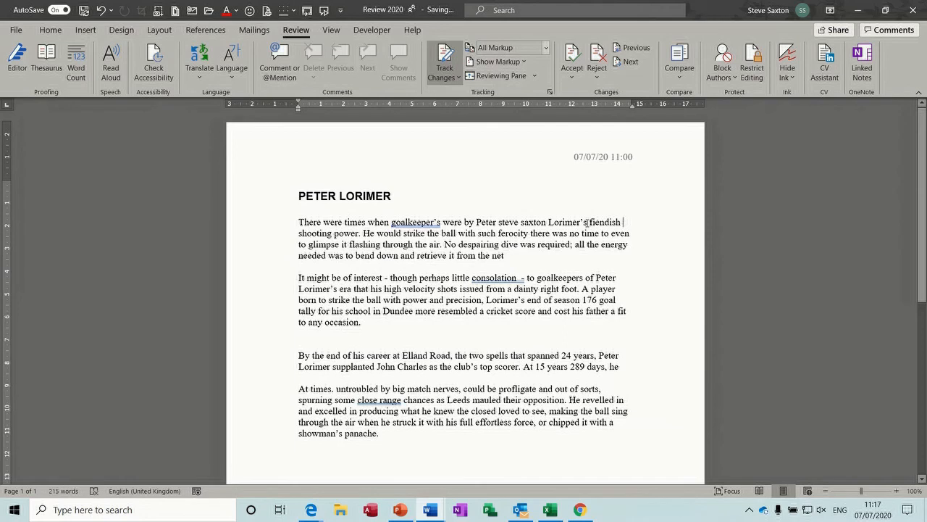
left_click(283, 62)
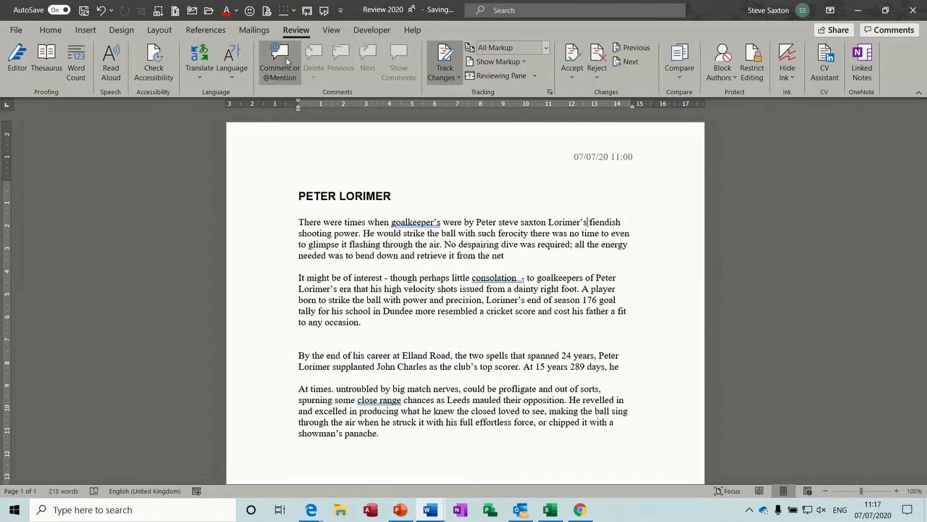
type("asdfadhdhsdfhhdf")
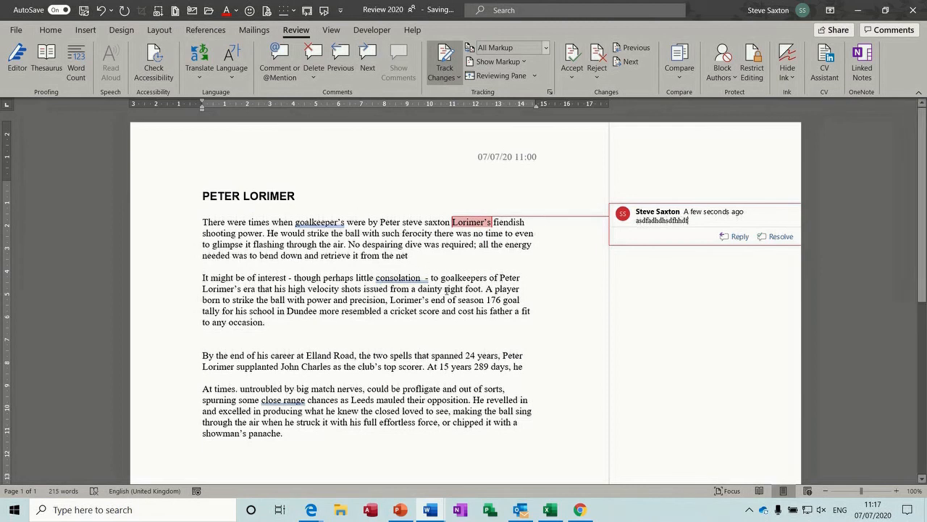
double_click(460, 289)
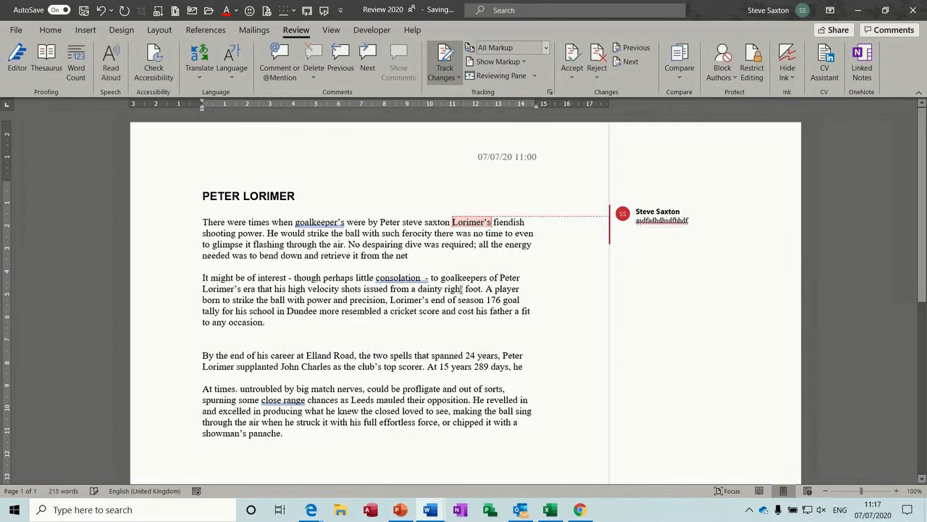
left_click(282, 62)
type("jdshasjdfhvhjdfhjdfhjdbf")
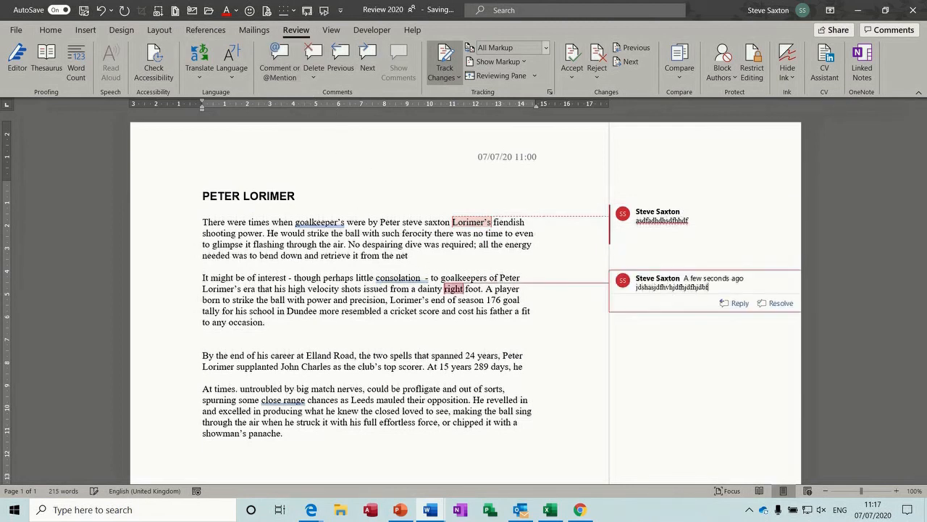
left_click(429, 367)
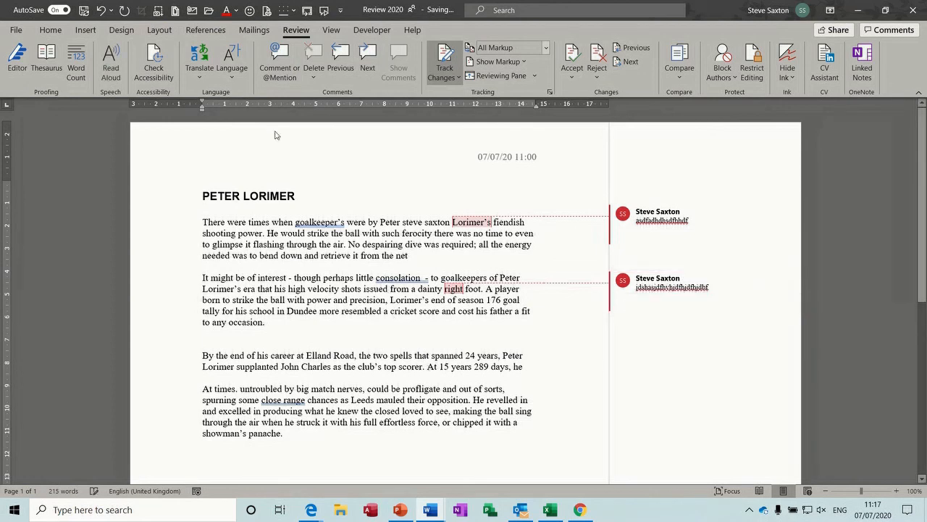
left_click(279, 61)
type("asdfhsdfgsdfdsfv")
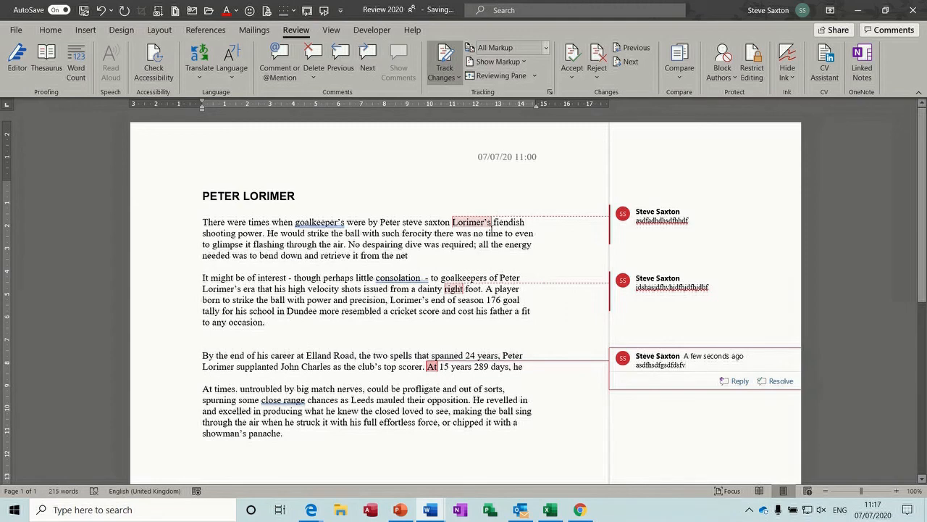
Step: Reply 'fsfw' to the Lorimer's comment, then resolve the Lorimer's, 'right' and 'At' comments
mouse_move(677, 239)
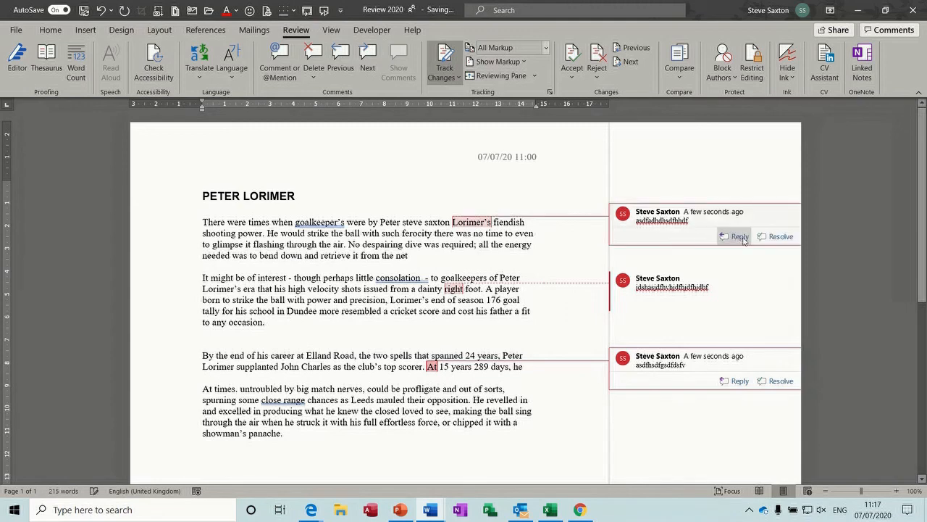
left_click(738, 236)
type("fsfw")
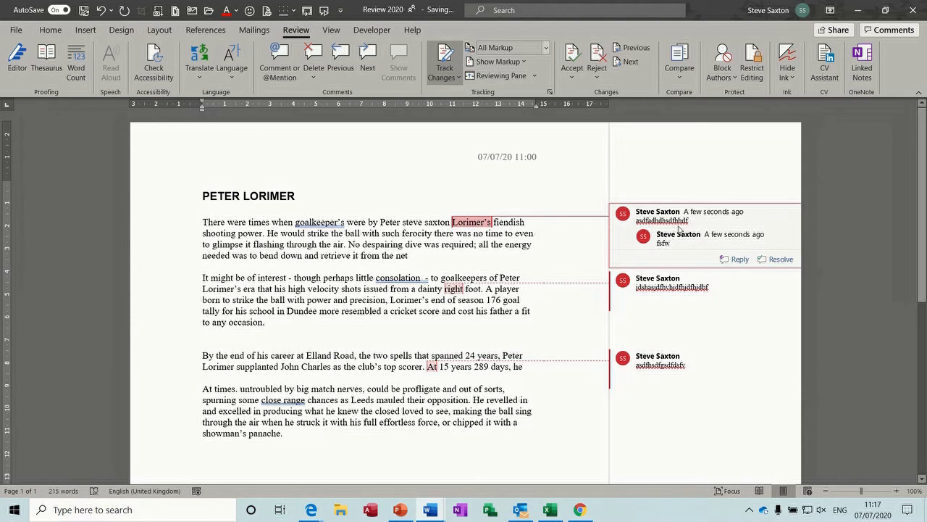
left_click(774, 259)
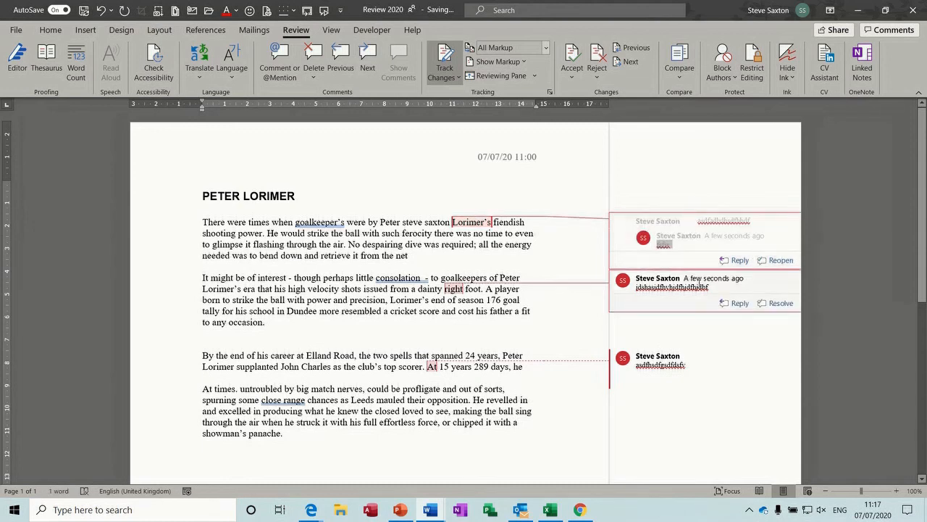
mouse_move(730, 280)
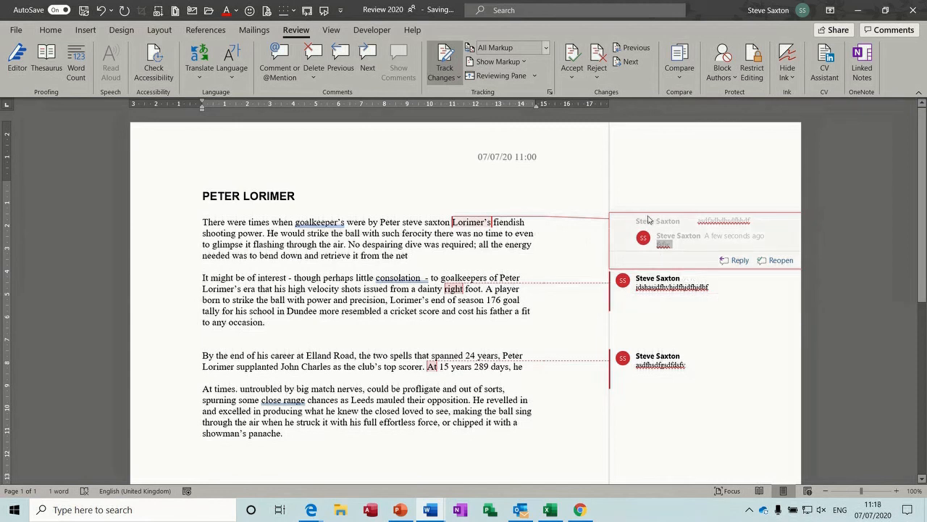
mouse_move(692, 356)
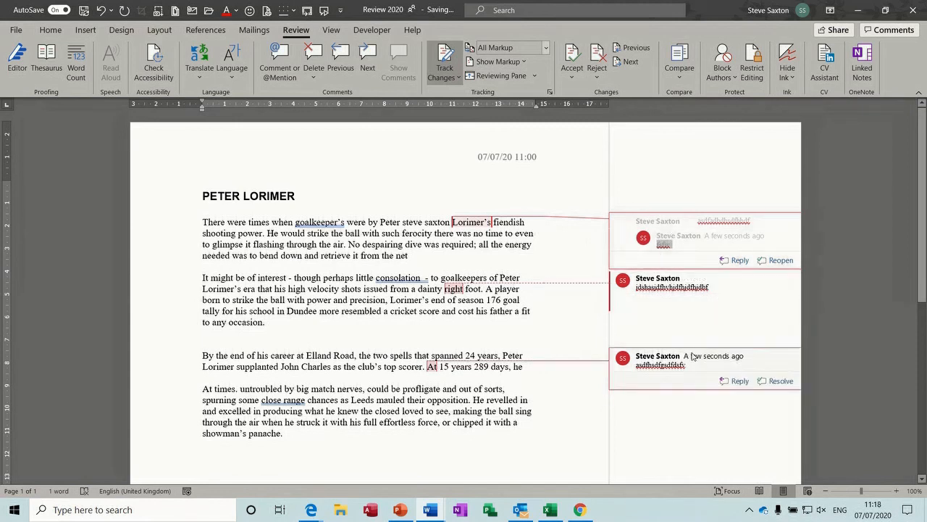
mouse_move(759, 306)
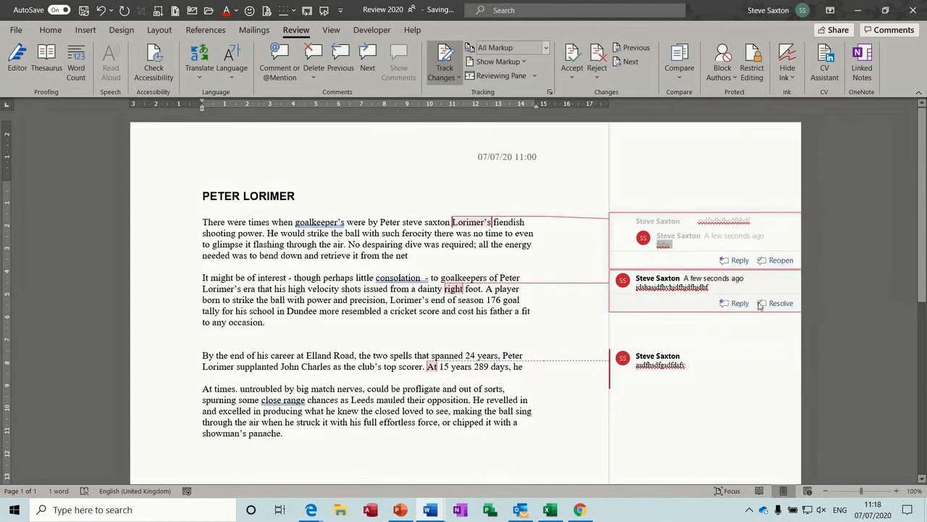
left_click(770, 307)
mouse_move(725, 371)
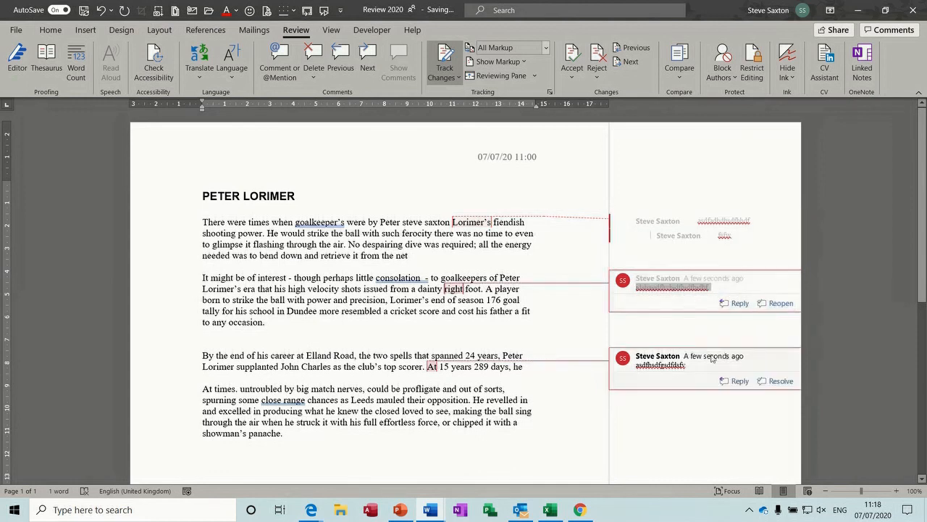
left_click(773, 383)
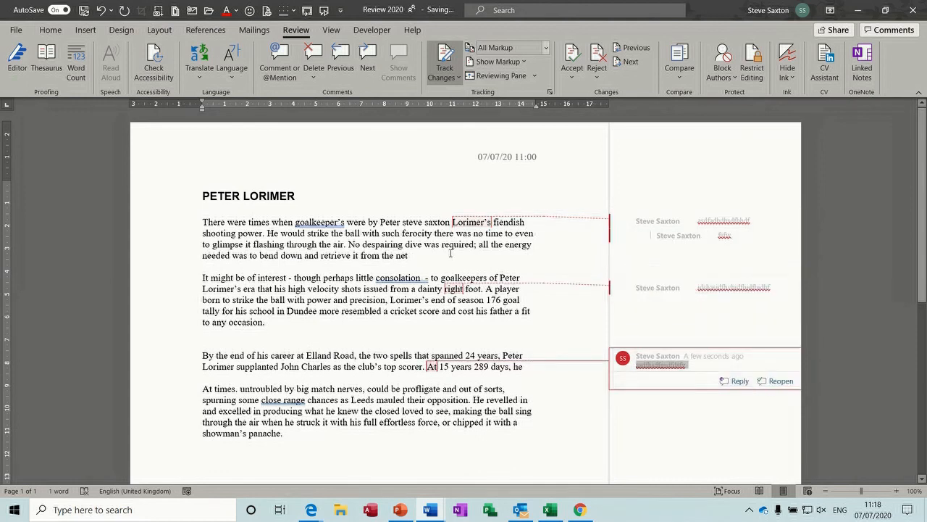
Step: Switch Balloons to Show All Revisions Inline
left_click(524, 67)
mouse_move(545, 133)
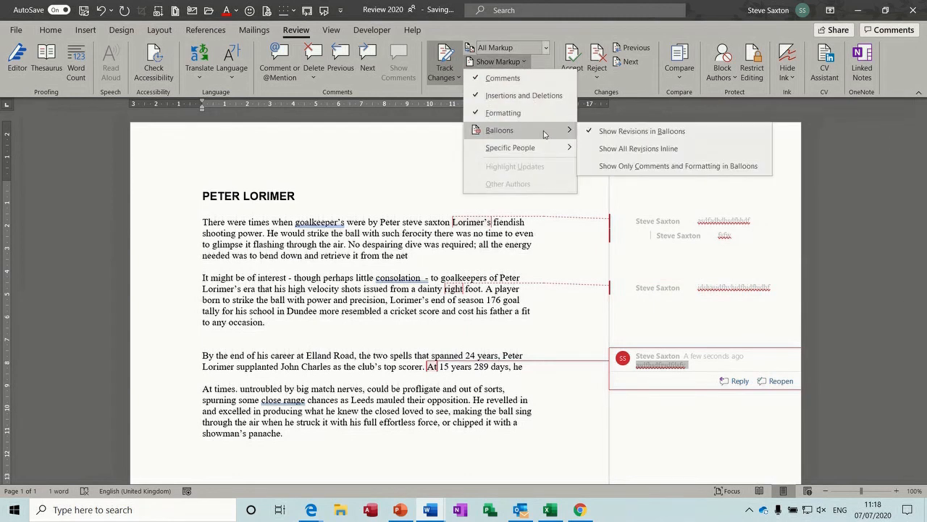
left_click(609, 149)
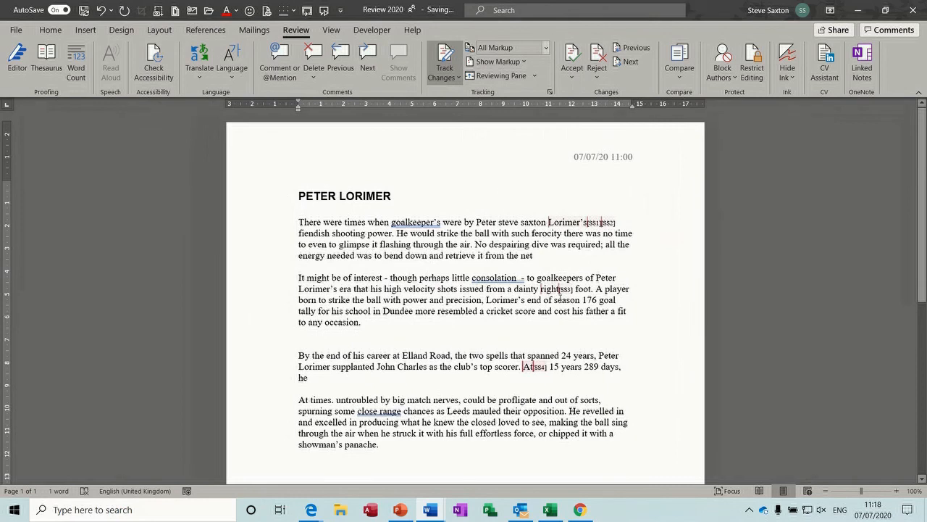
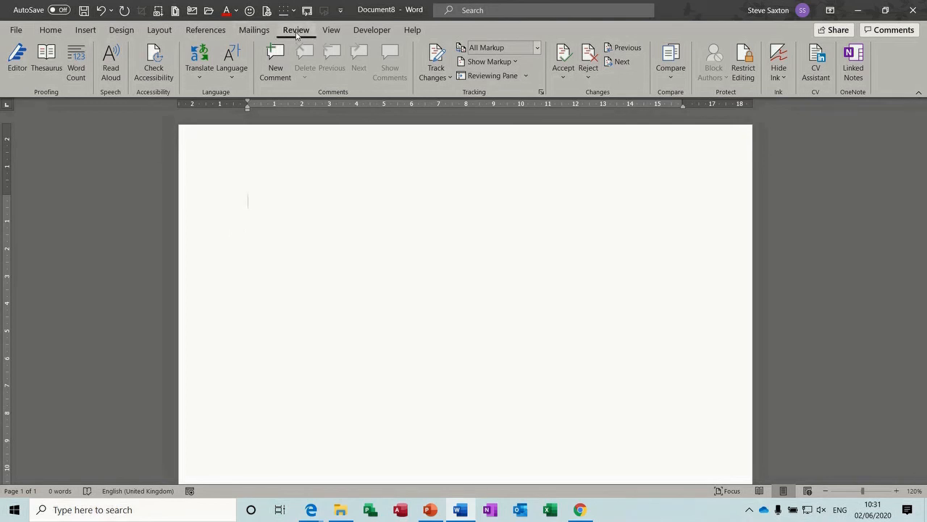
Step: Compare test.docx (original) with test1.docx (revised) in a new comparison document
left_click(672, 78)
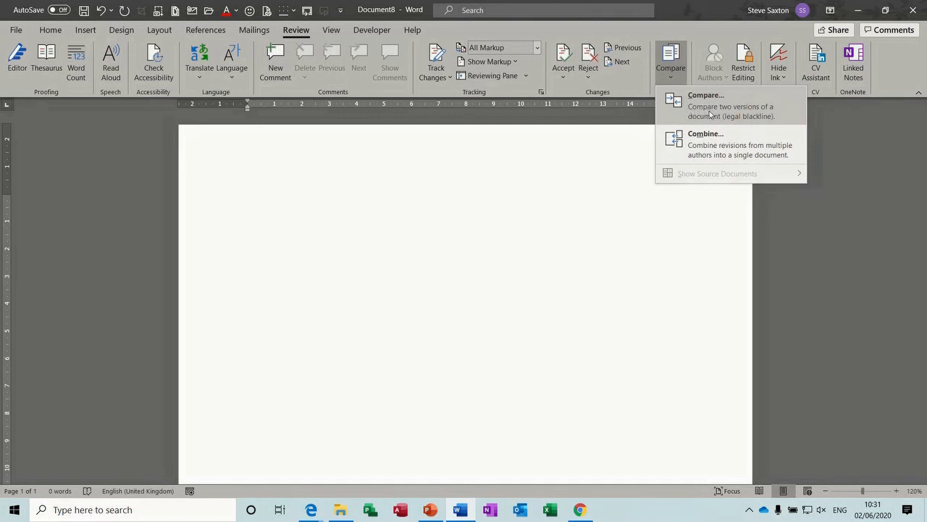
left_click(717, 111)
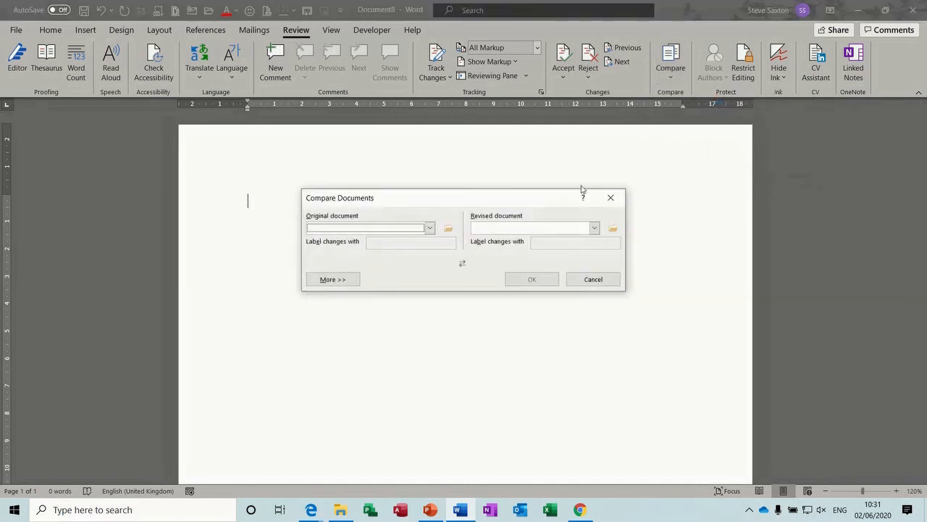
left_click(448, 227)
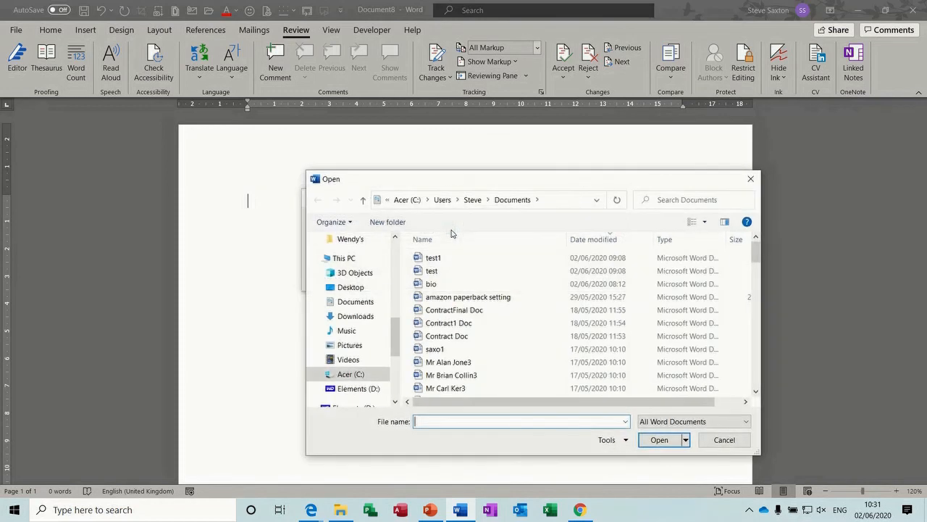
left_click(428, 272)
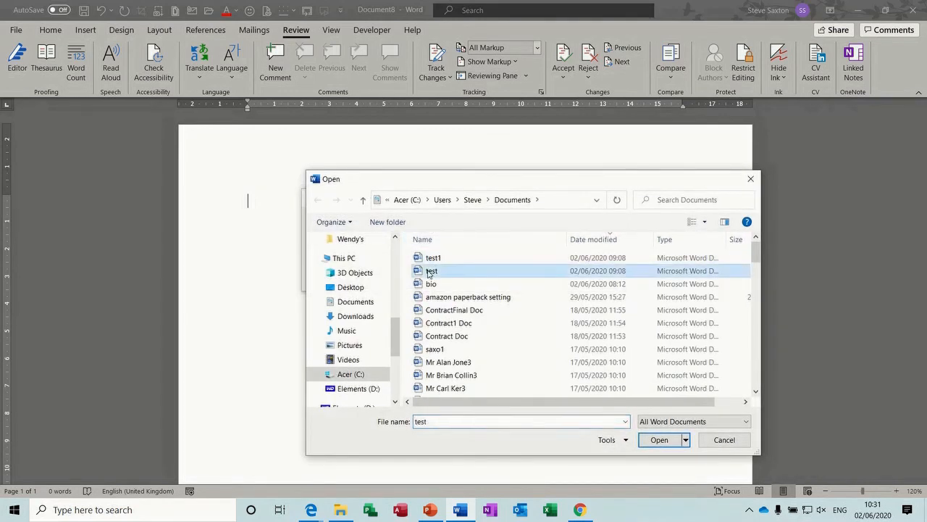
double_click(428, 272)
left_click(612, 228)
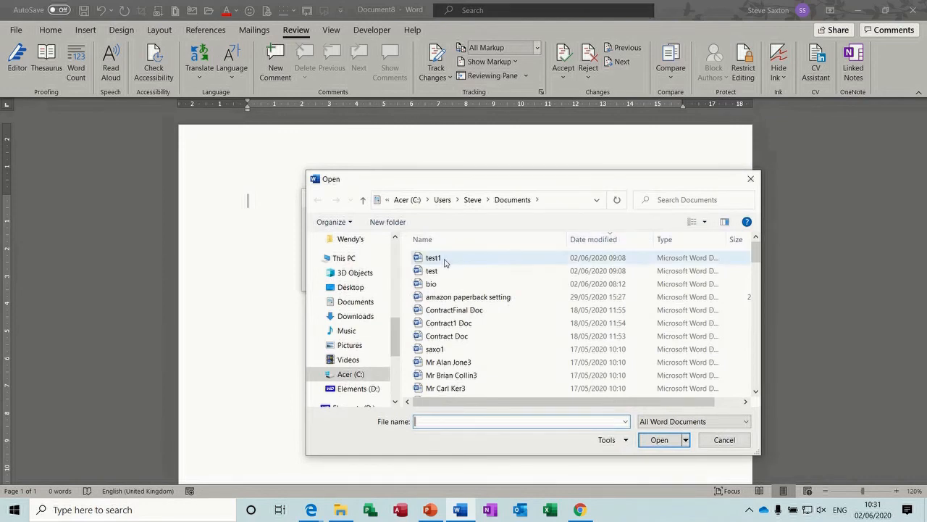
double_click(444, 262)
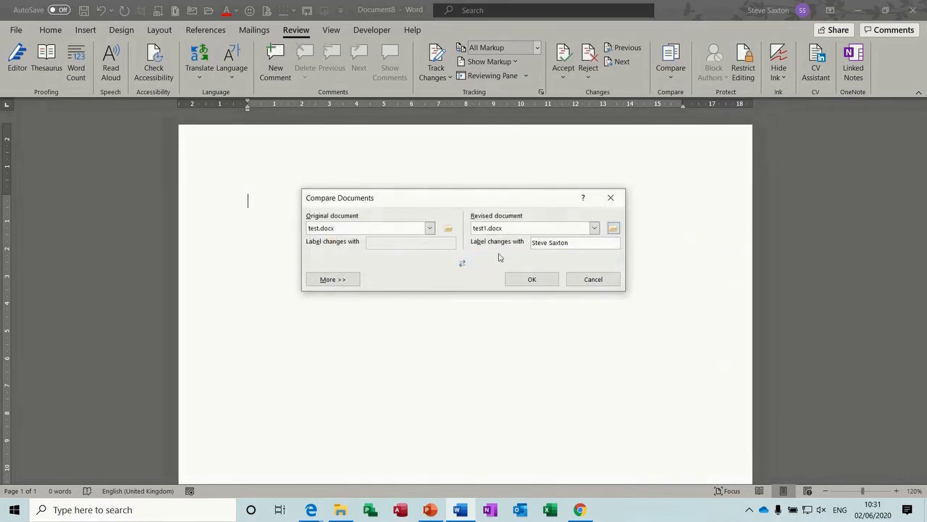
left_click(533, 279)
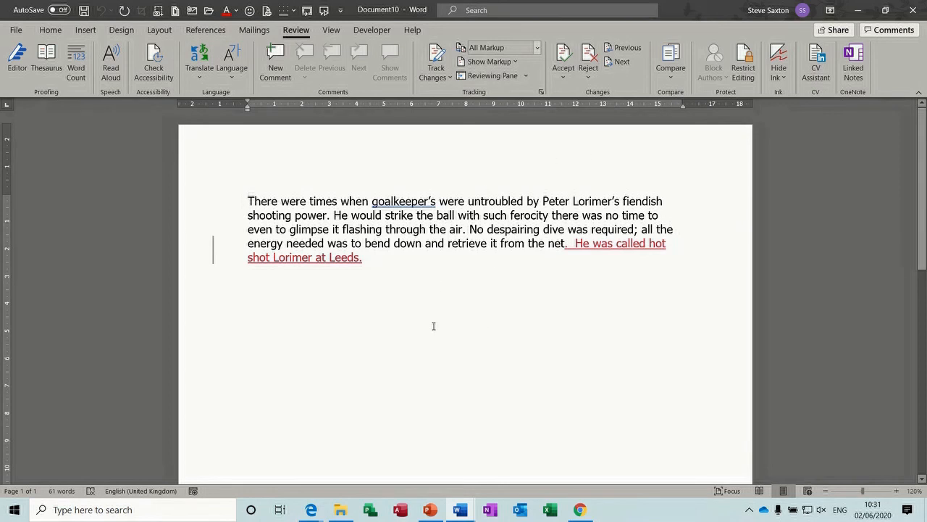
left_click(671, 72)
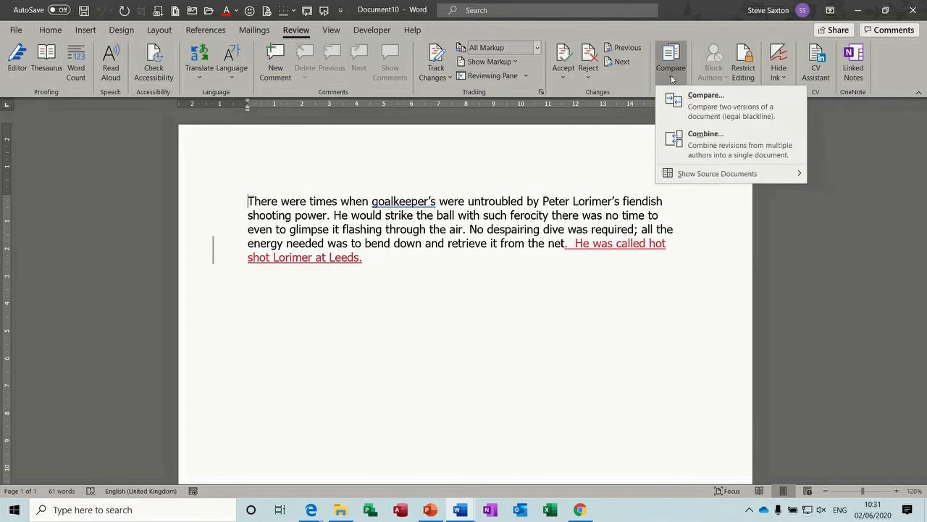
Step: Show both the original and revised source documents beside the comparison result
mouse_move(716, 175)
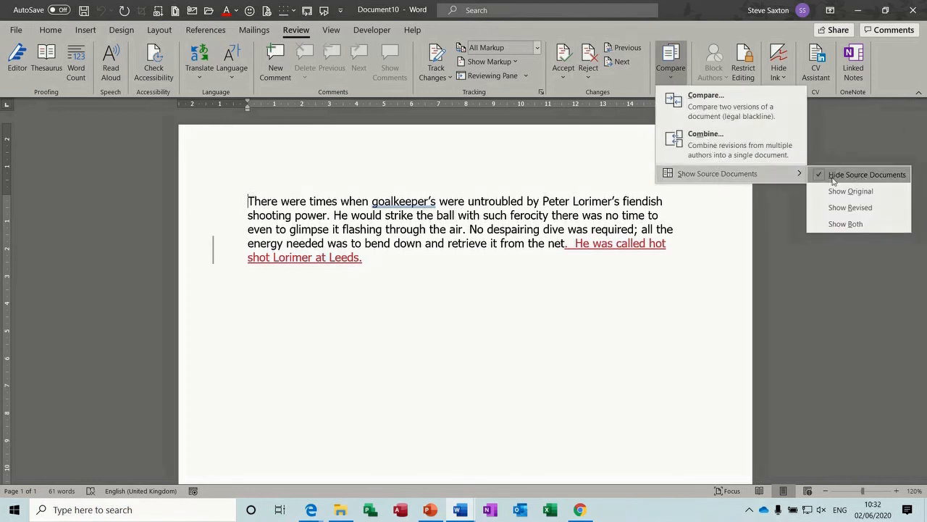
left_click(844, 224)
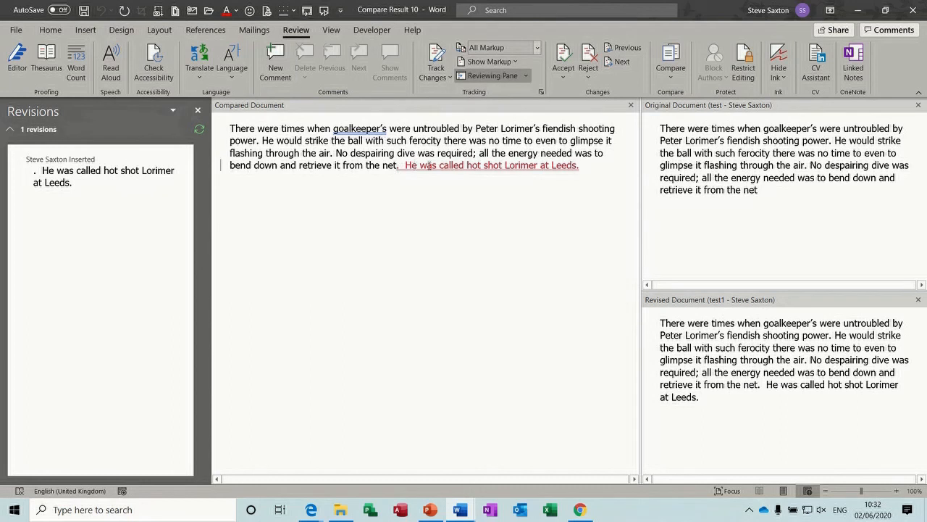
Step: Accept the inserted Leeds sentence, then close the comparison result without saving
left_click_drag(397, 165, 580, 166)
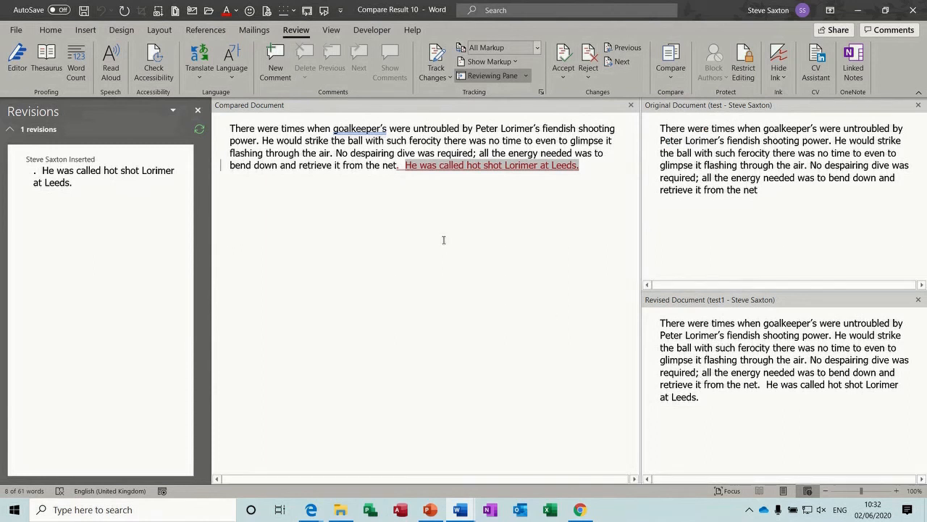
left_click(355, 194)
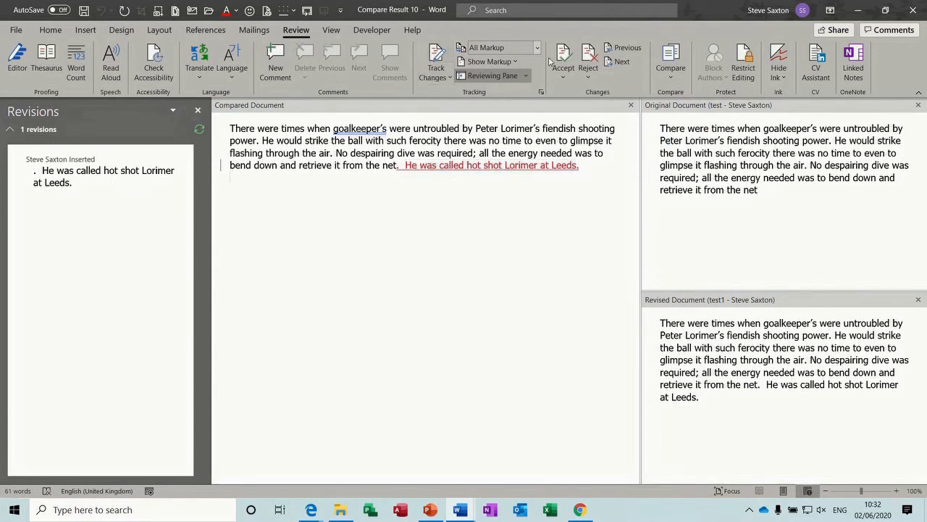
left_click(567, 56)
left_click(565, 56)
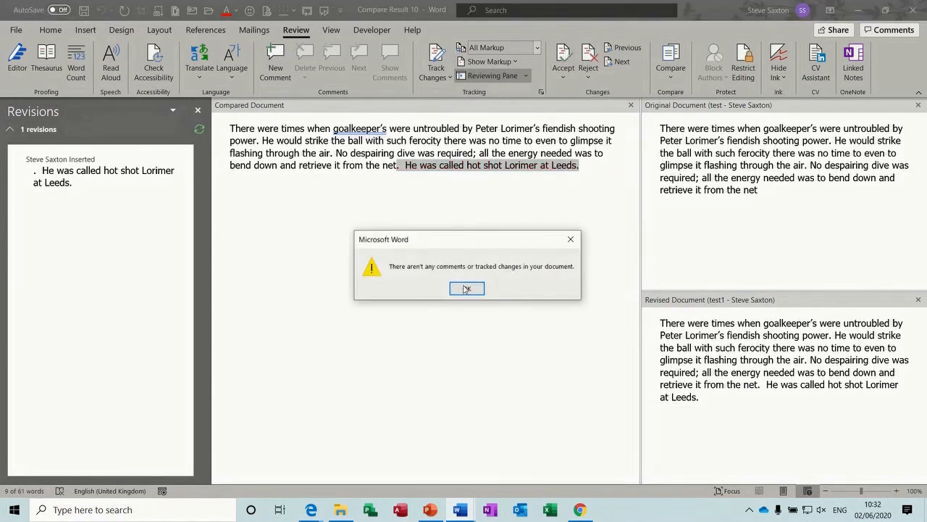
left_click(467, 288)
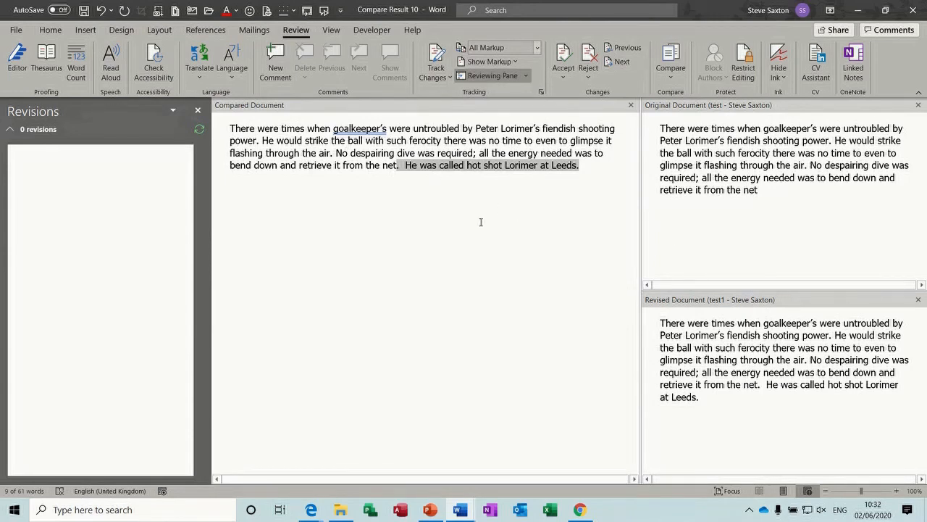
key("ctrl+w")
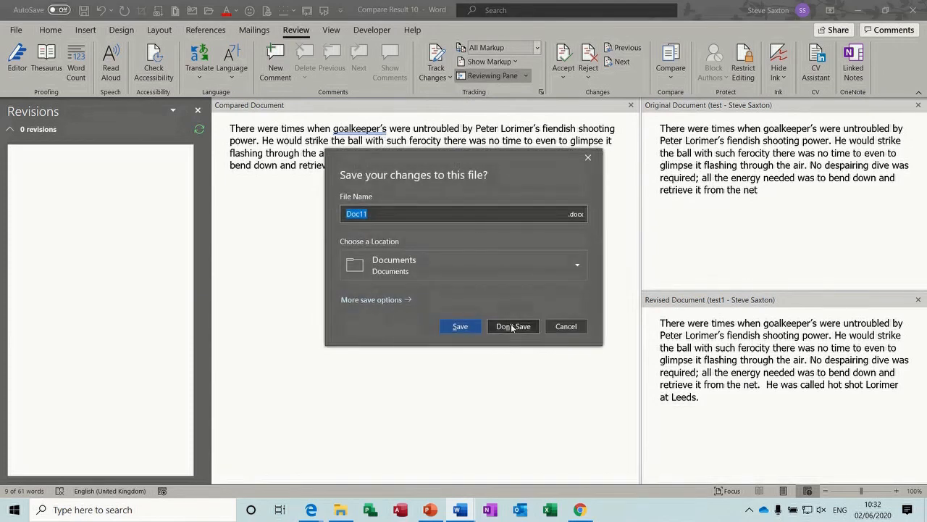
left_click(512, 327)
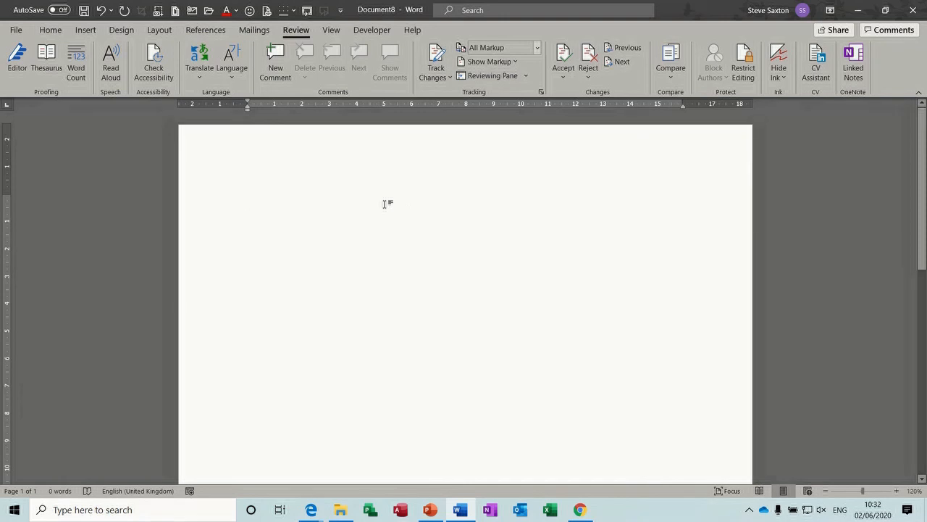
Step: Combine test.docx (original) and test1.docx (revised) into one document
left_click(670, 81)
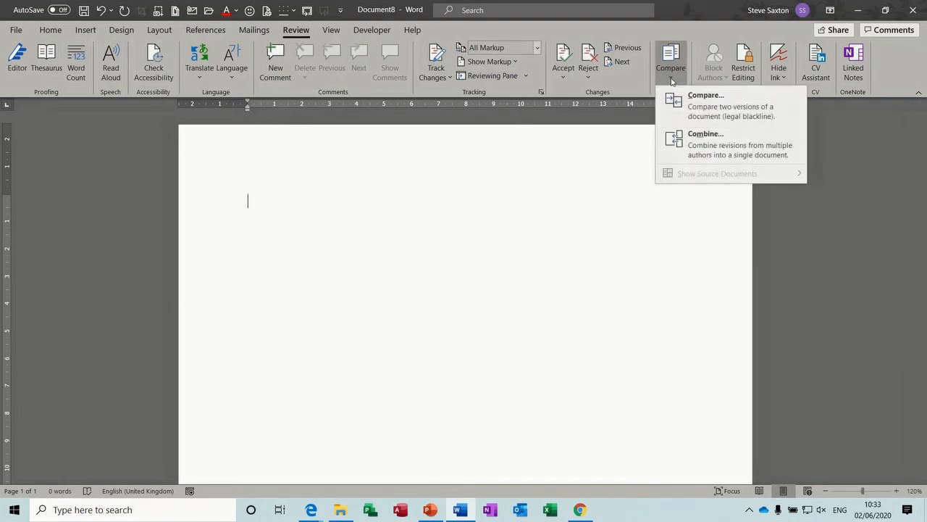
left_click(701, 143)
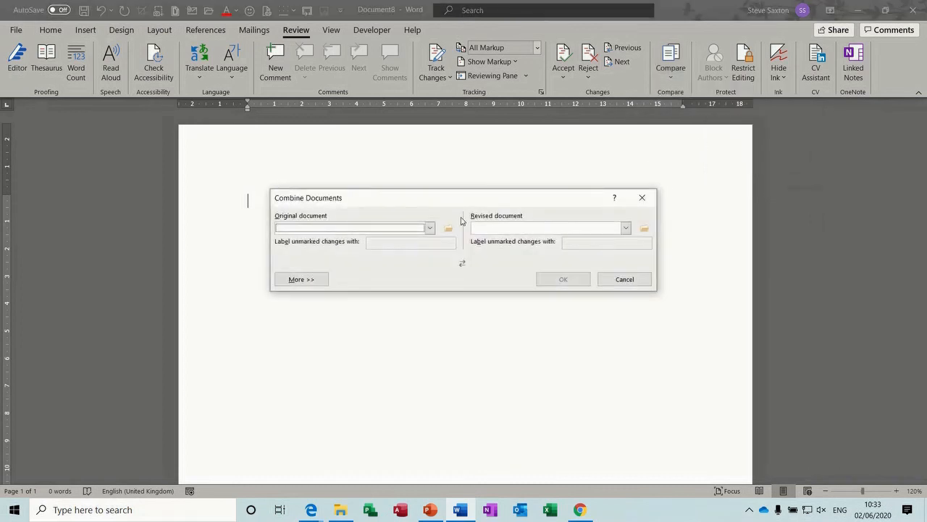
left_click(449, 229)
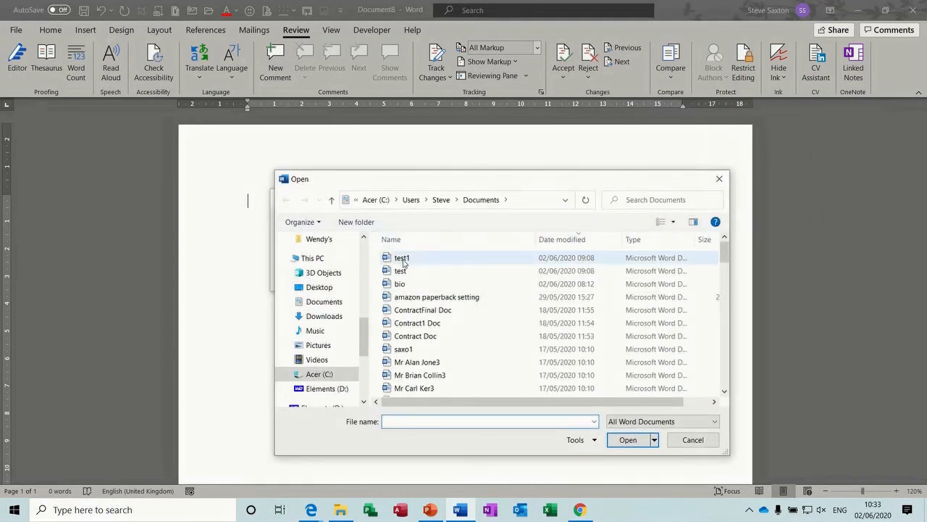
double_click(400, 270)
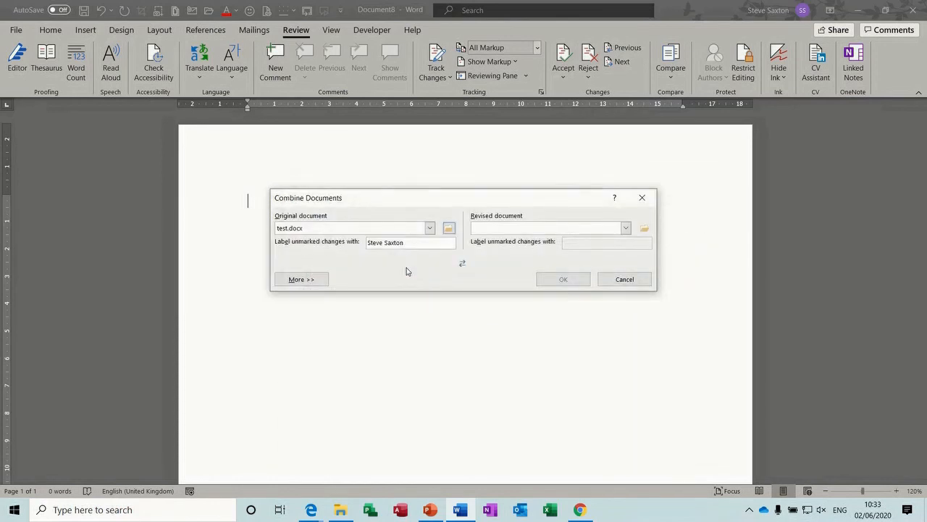
left_click(645, 229)
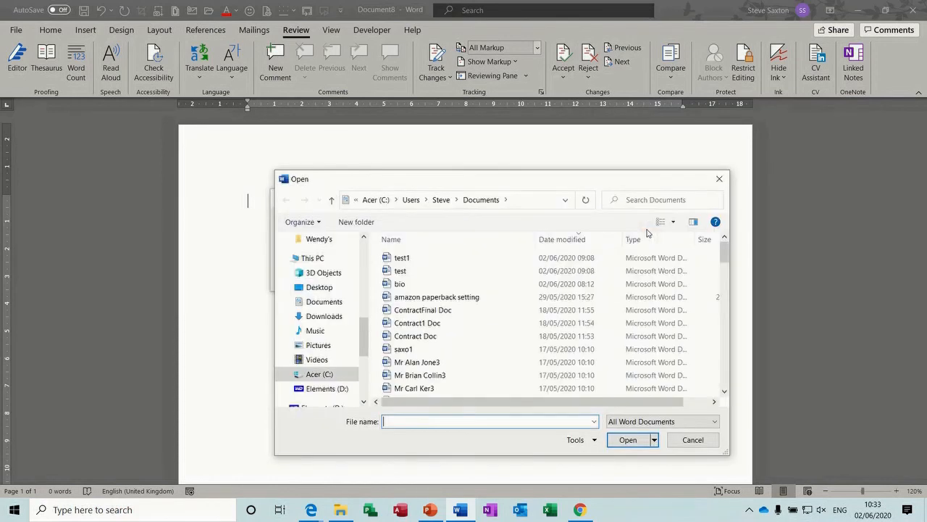
double_click(424, 258)
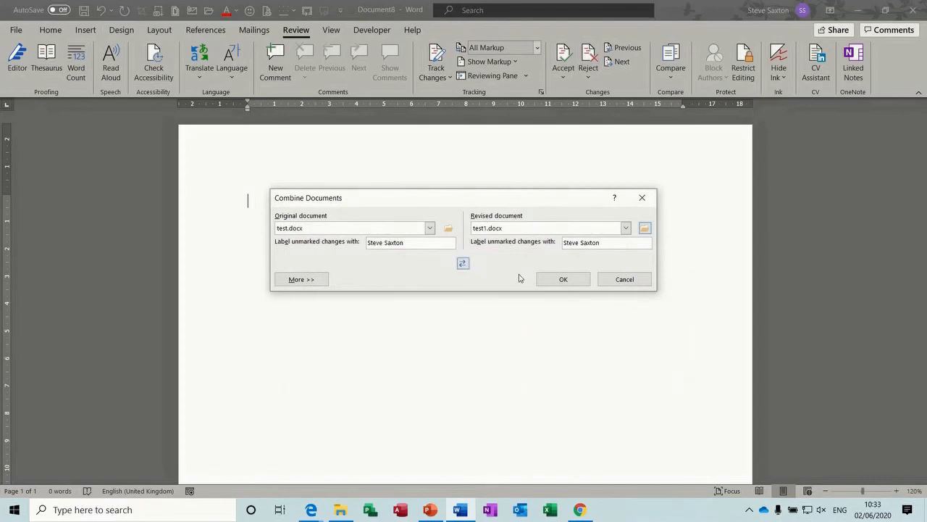
left_click(556, 281)
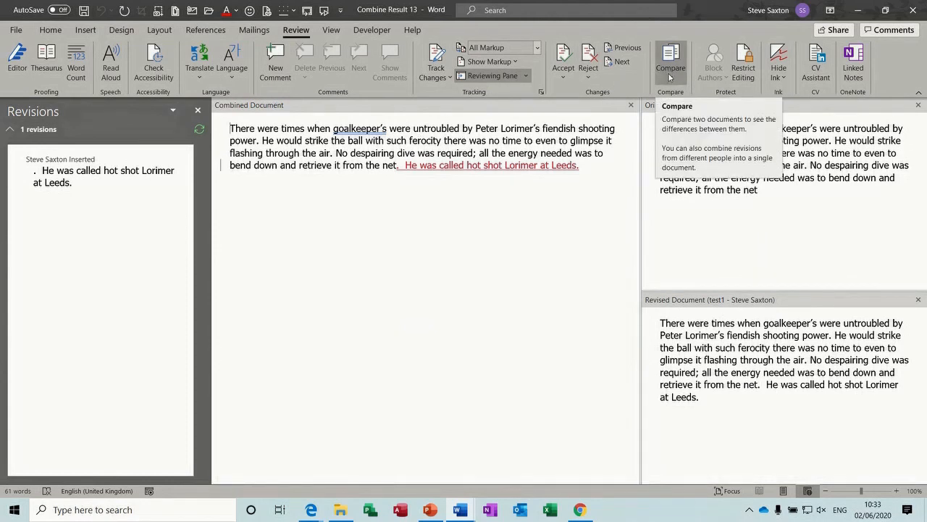
Step: Accept the inserted Leeds sentence in the combined result
left_click(562, 56)
left_click(563, 56)
left_click(468, 288)
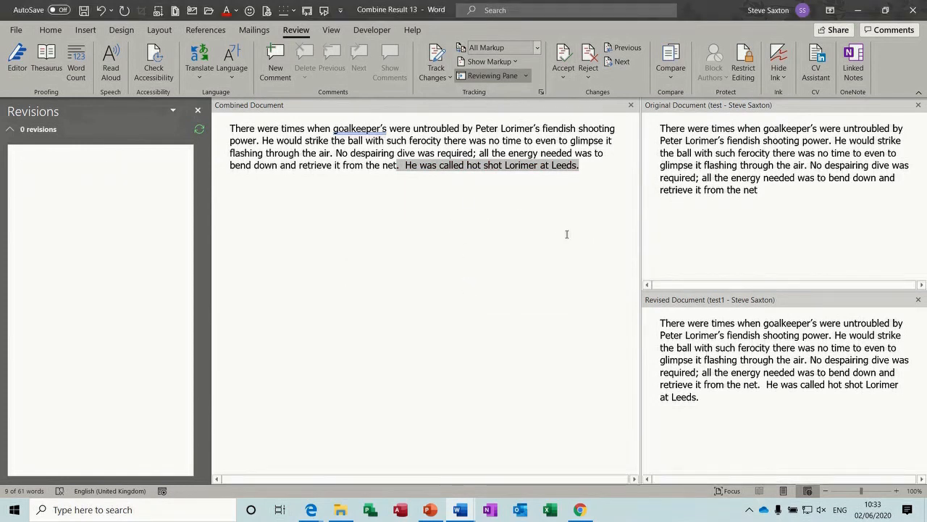
Step: Hide the source documents and close Combine Result 13 without saving
left_click(671, 64)
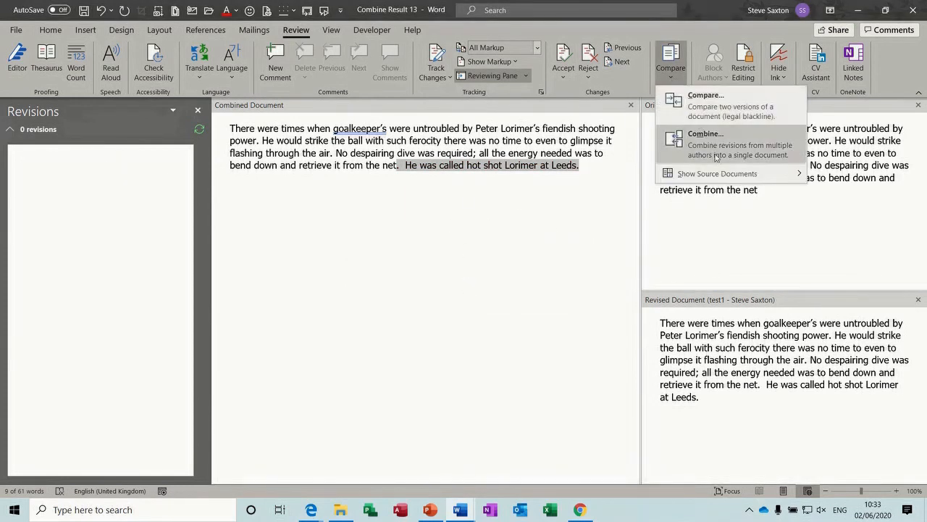
mouse_move(719, 174)
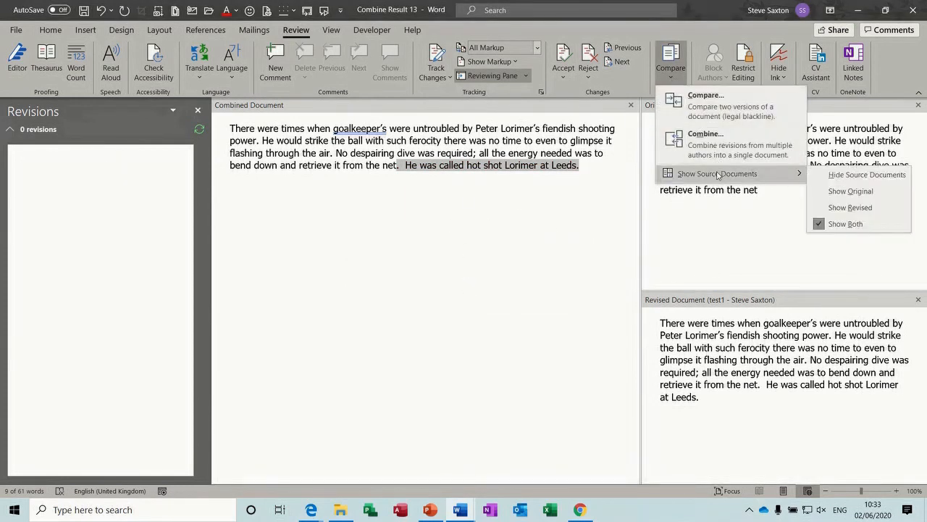
left_click(851, 175)
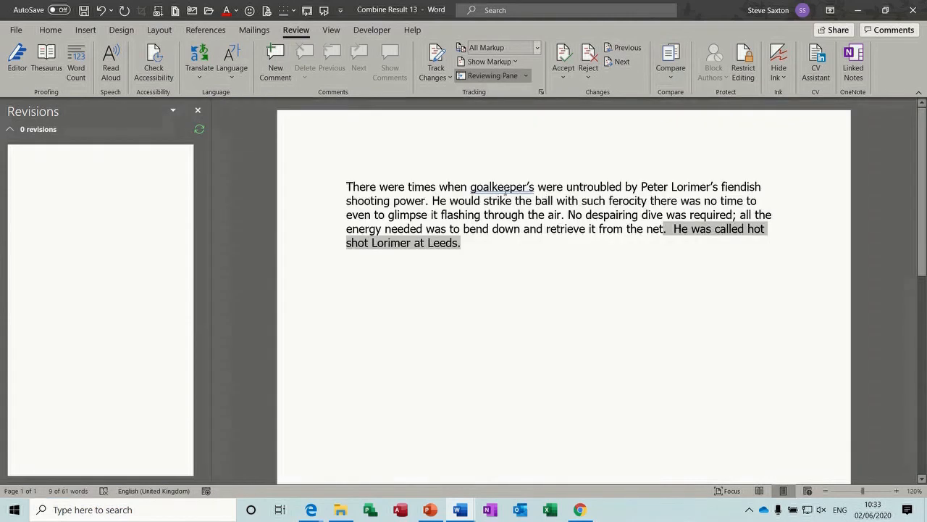
left_click(498, 257)
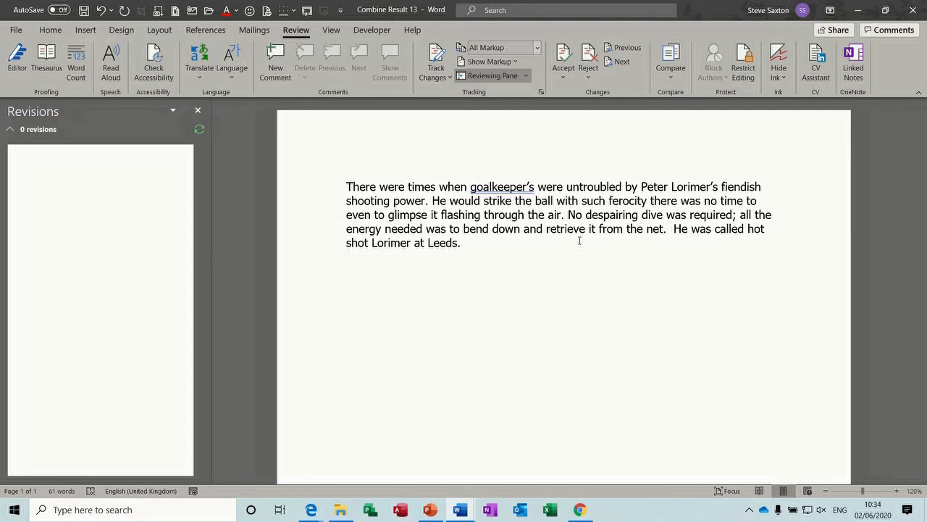
key("ctrl+w")
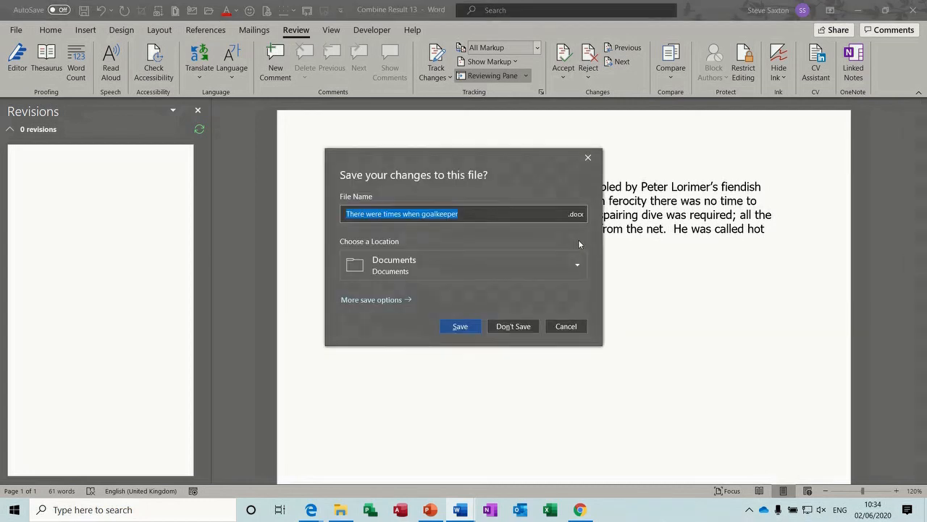
left_click(513, 326)
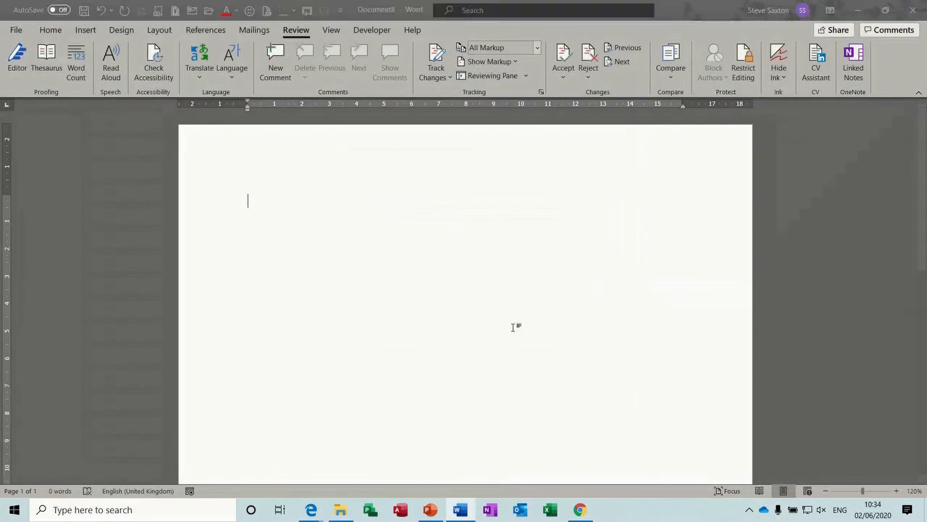
Step: Insert the text of the test1, test and bio files into Document8 with Text from File
left_click(85, 30)
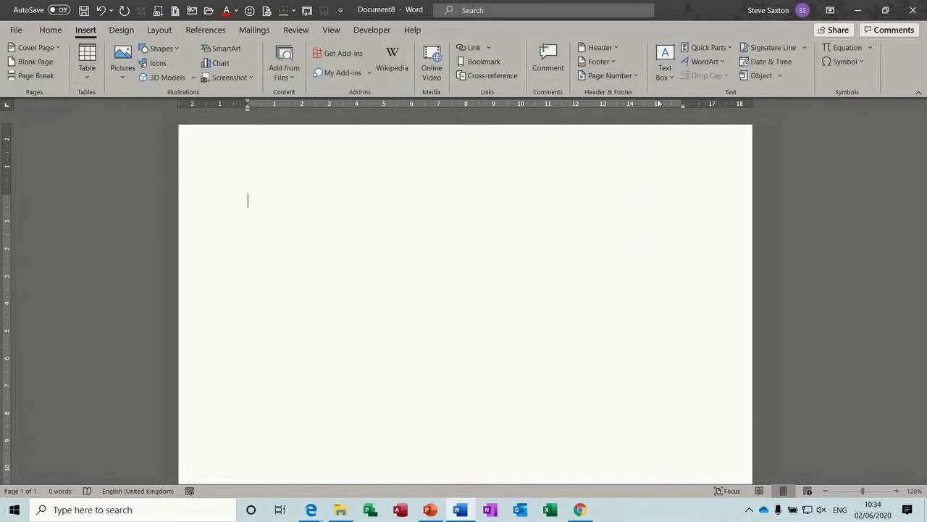
left_click(782, 77)
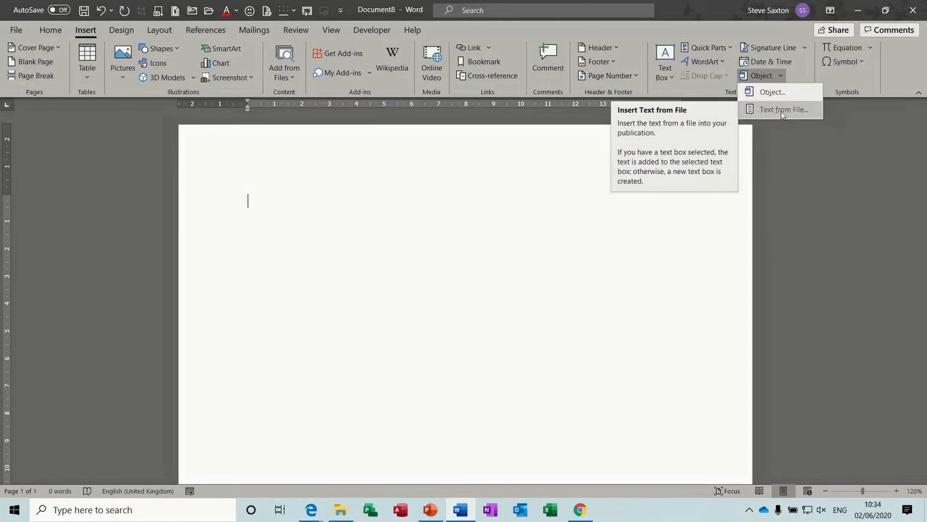
left_click(772, 112)
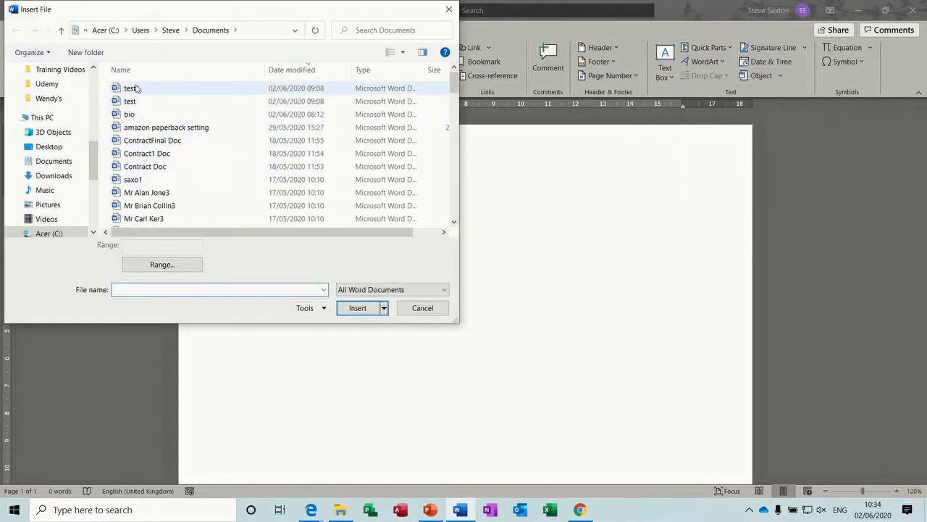
left_click(131, 89)
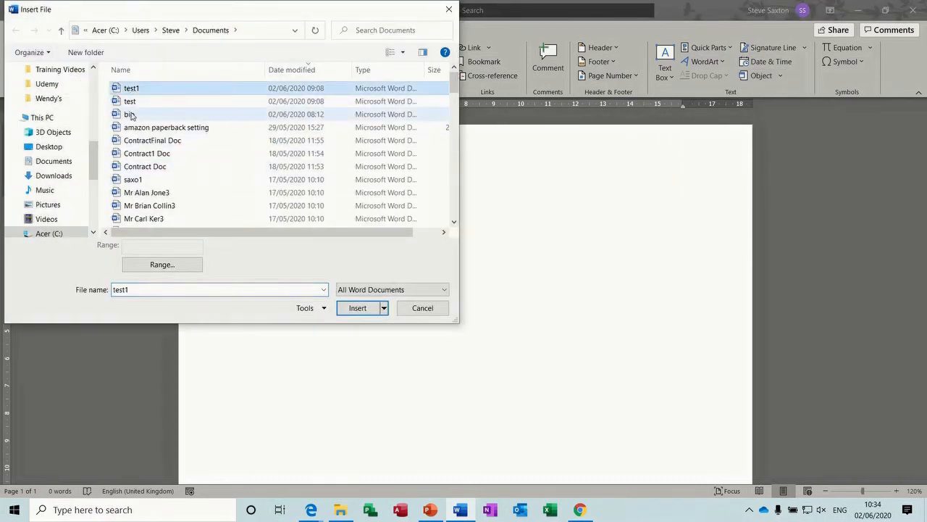
left_click(131, 117, "shift")
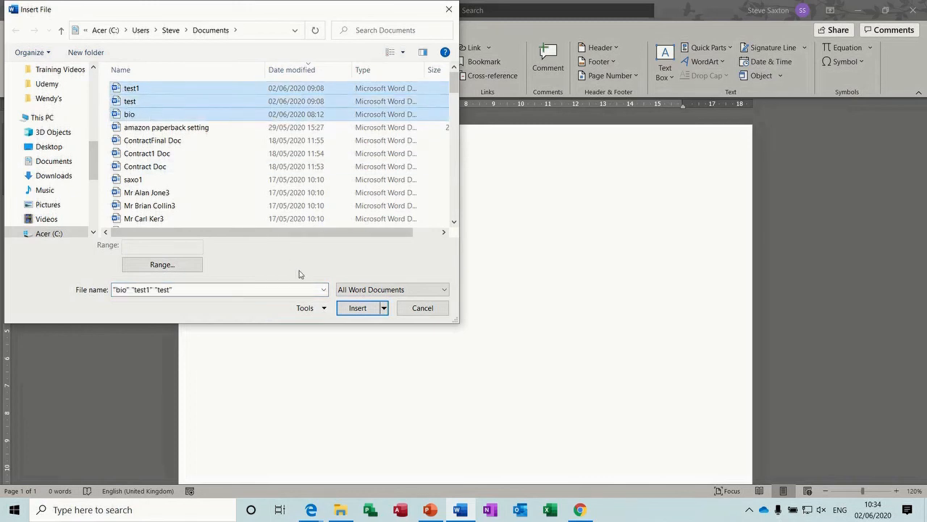
left_click(355, 308)
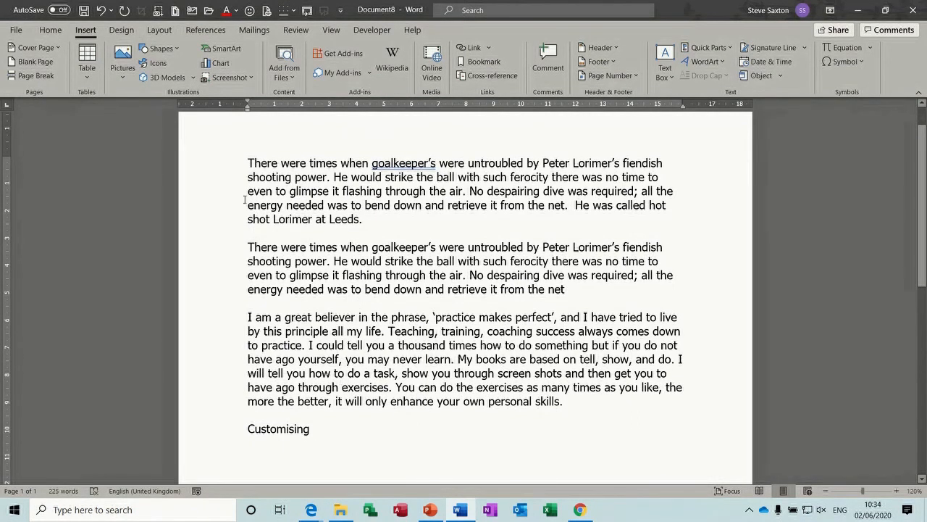
Step: Select the first and third paragraphs, then move to Document1's multilingual sections
left_click_drag(220, 165, 218, 293)
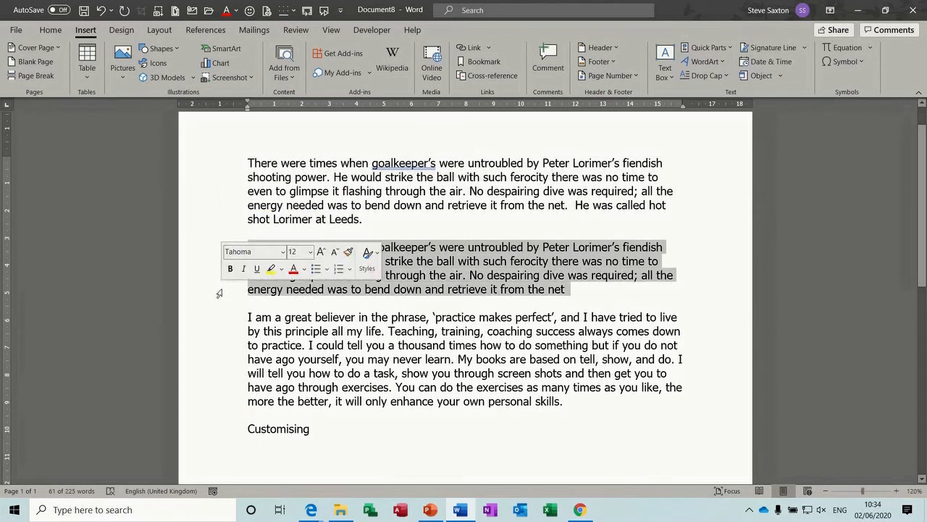
double_click(217, 345)
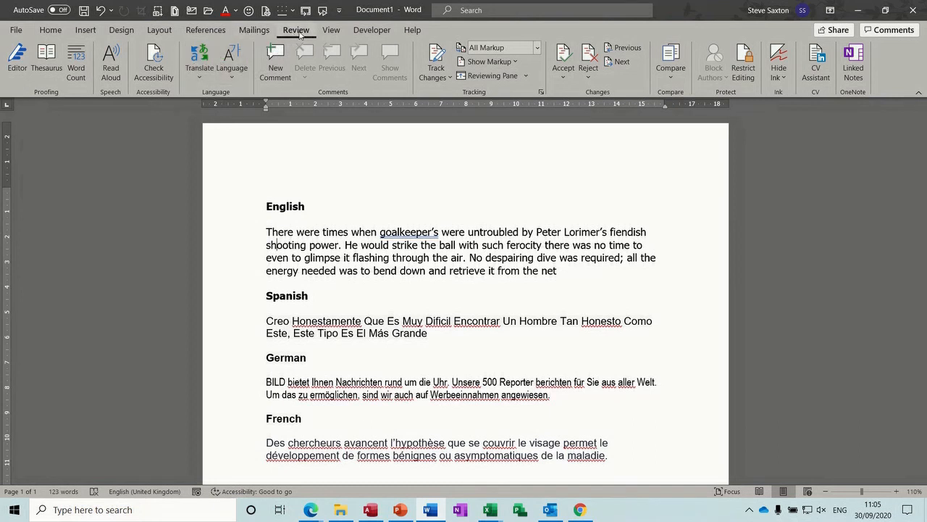
Step: Translate the selected English paragraph in the Translator pane, switching the target from Dutch to French
left_click(201, 77)
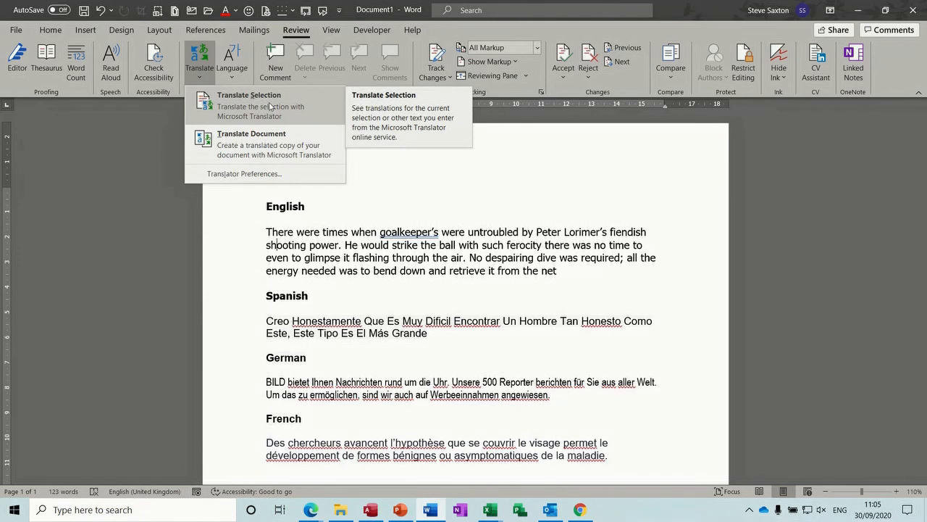
left_click(269, 106)
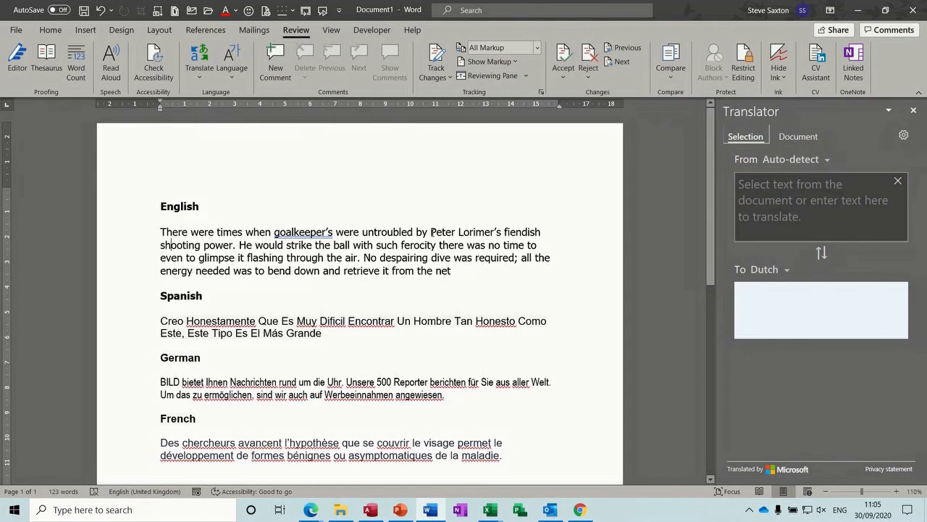
double_click(133, 237)
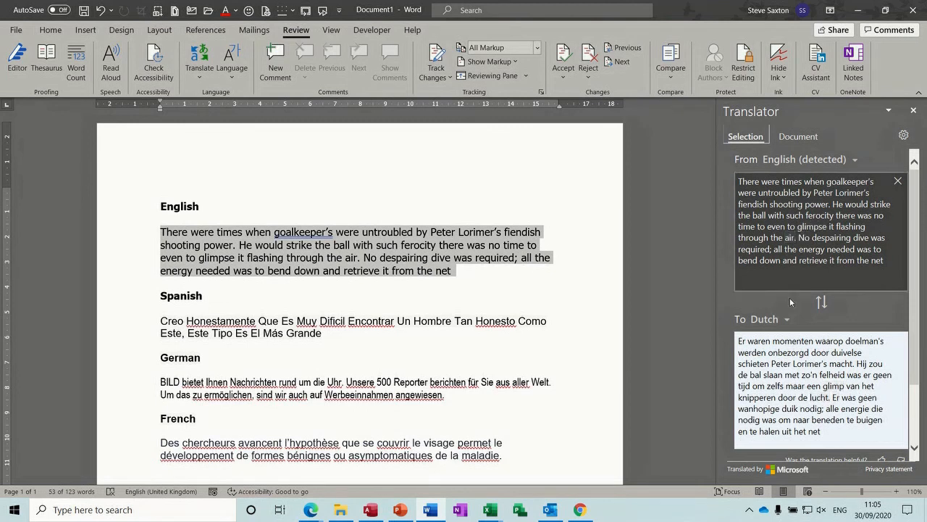
left_click(786, 320)
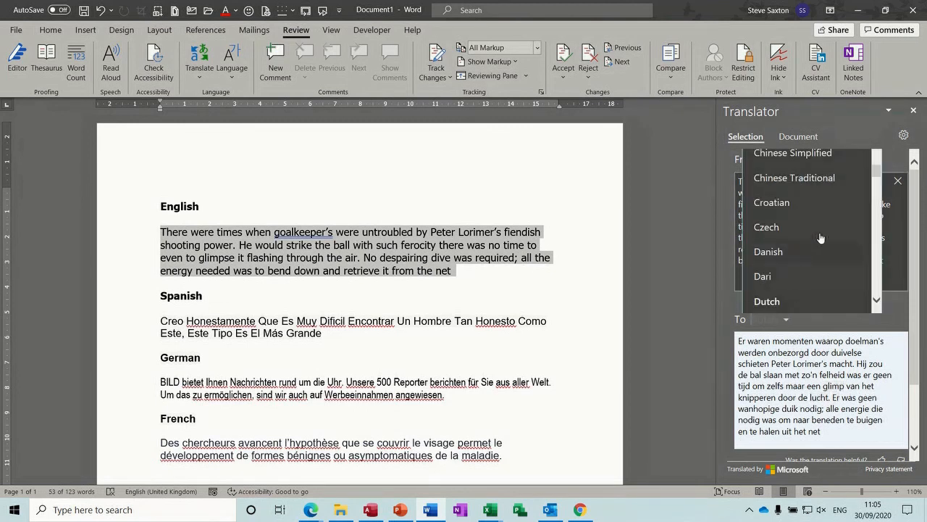
left_click_drag(877, 176, 877, 187)
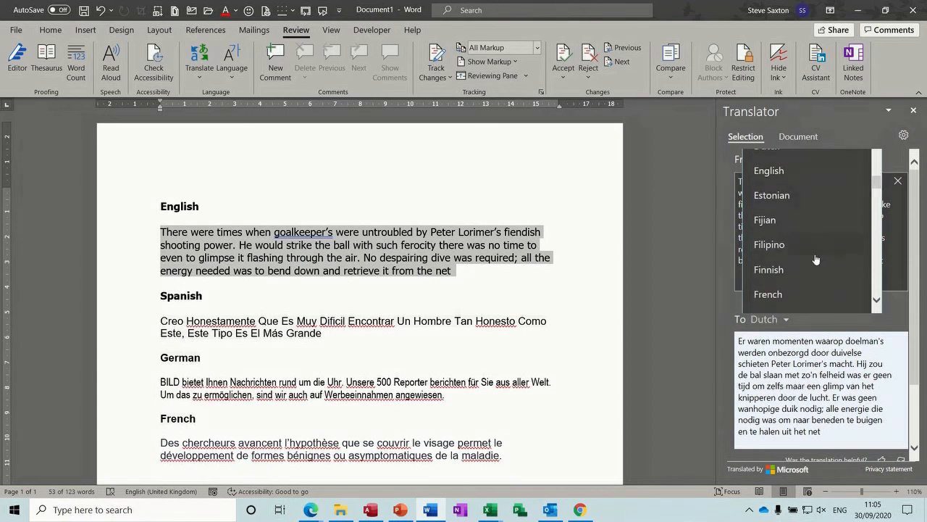
left_click(767, 294)
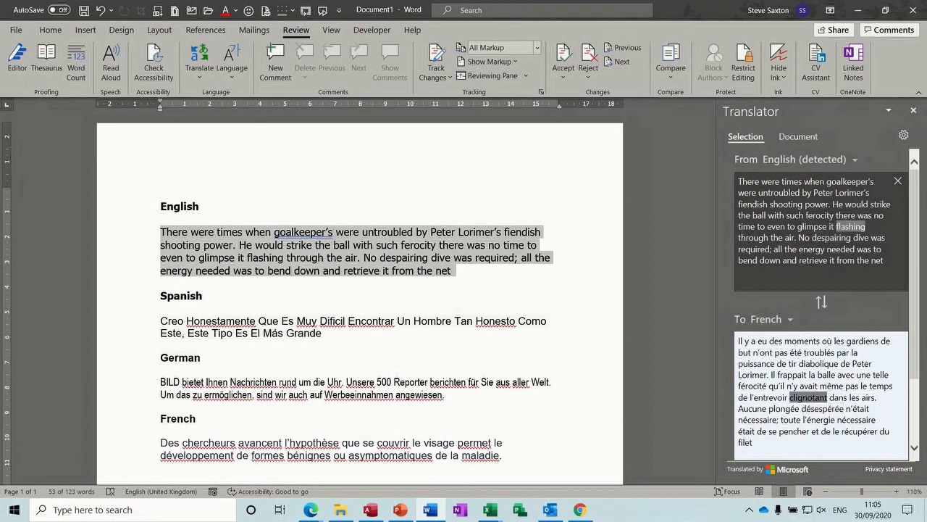
left_click_drag(915, 222, 916, 264)
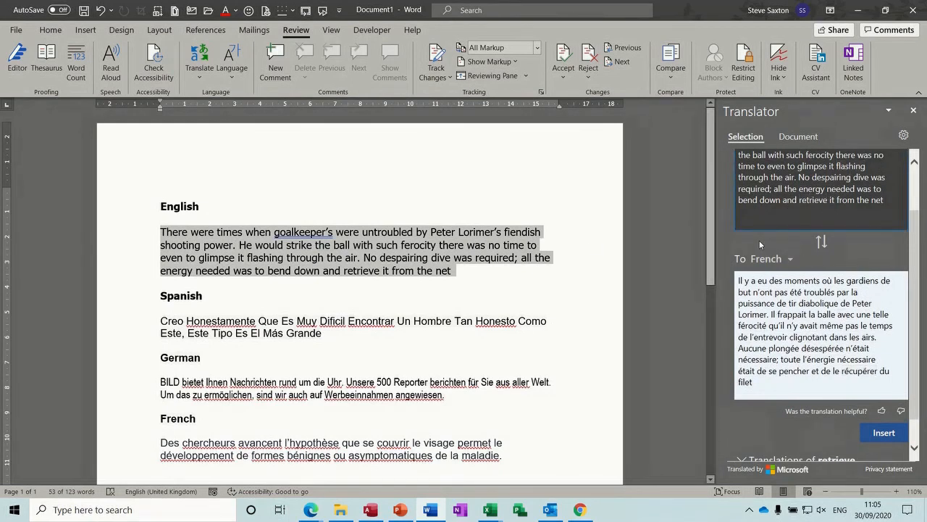
Step: Look up French for 'despairing' and 'untroubled', then reselect the English paragraph
double_click(404, 261)
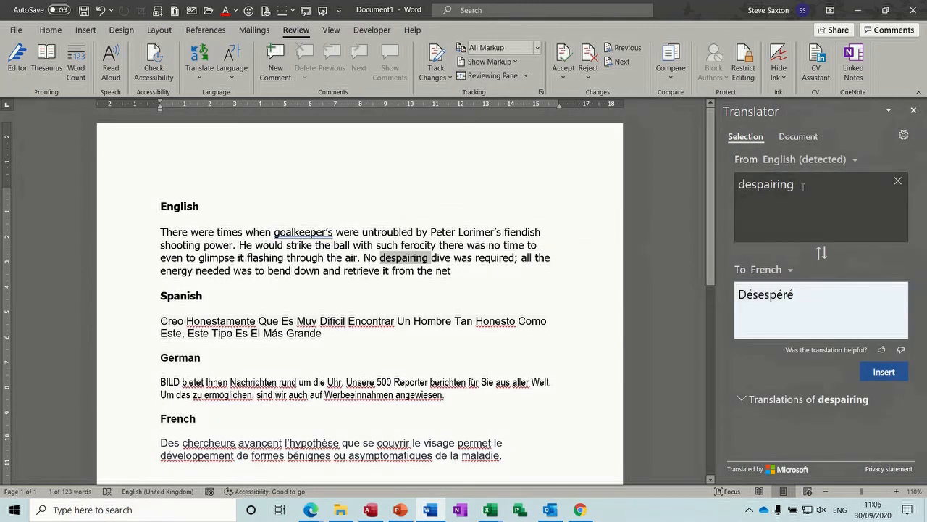
left_click(769, 299)
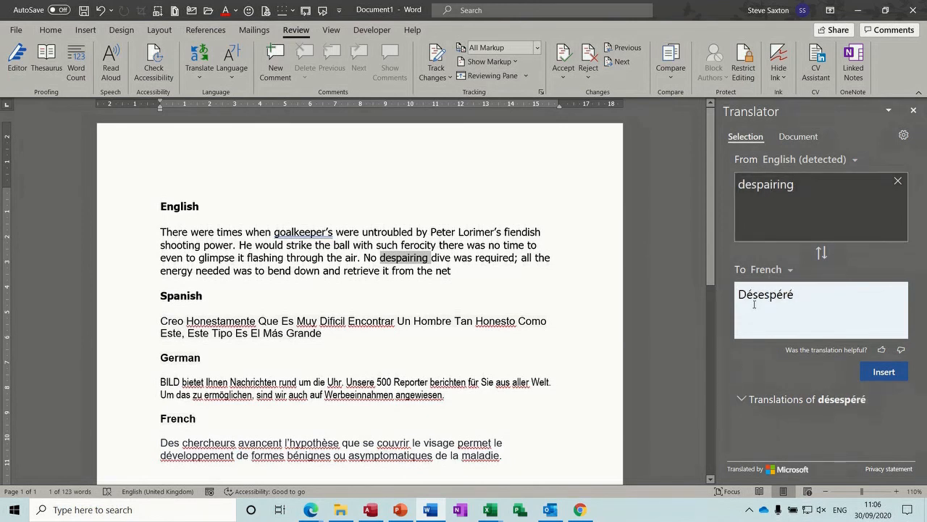
left_click(742, 401)
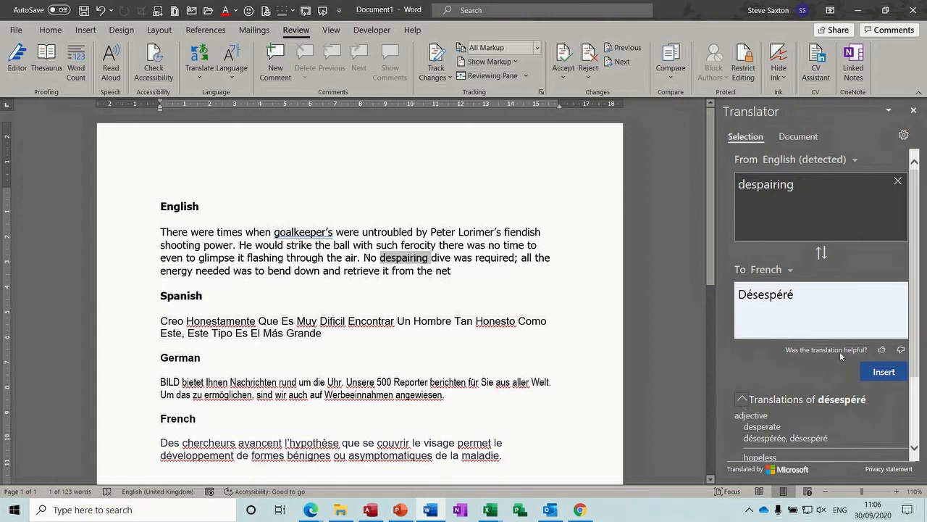
scroll(743, 399, "down", 2)
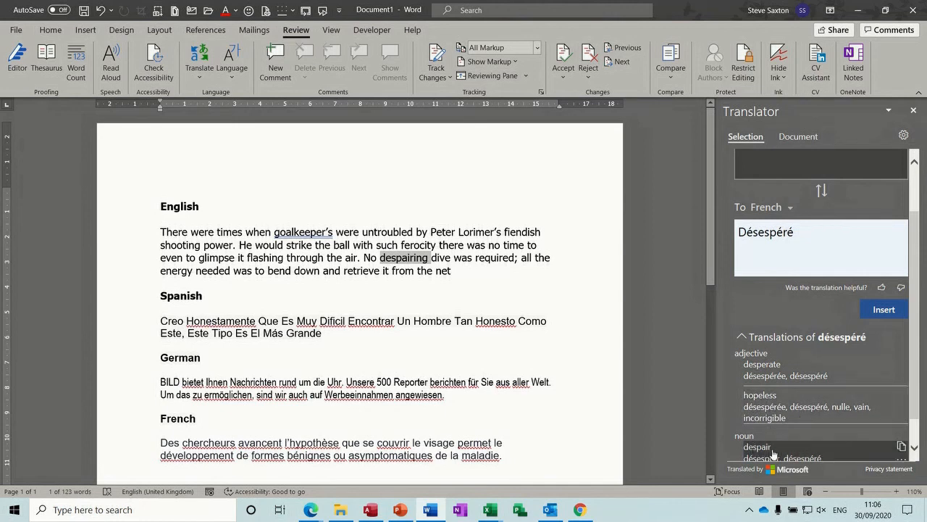
double_click(387, 231)
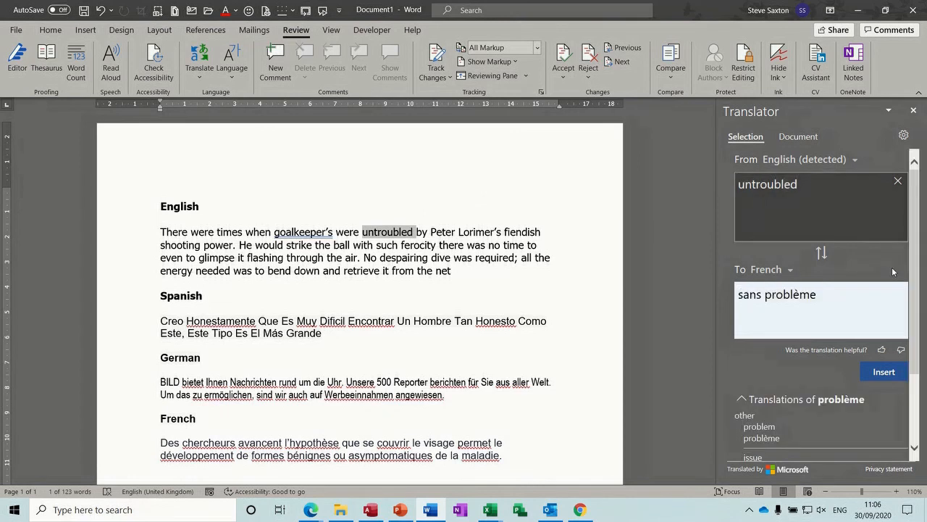
scroll(910, 263, "down", 3)
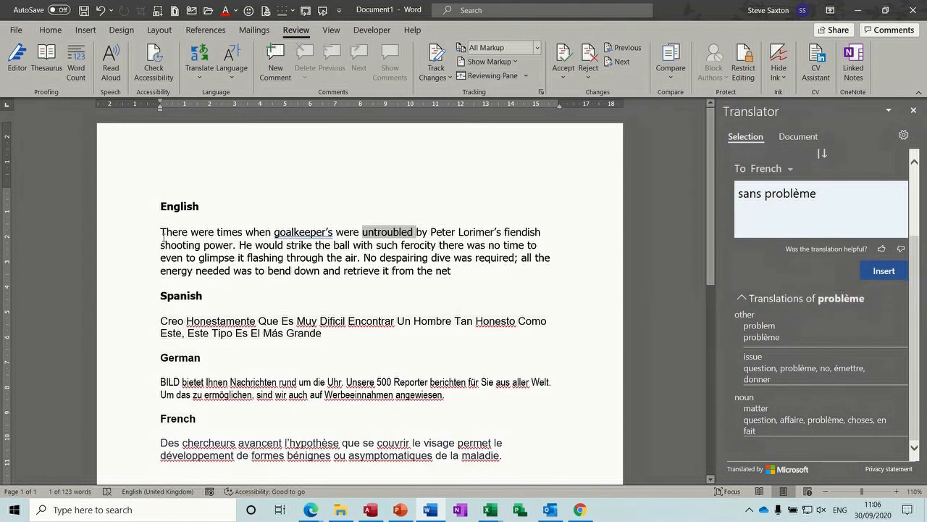
double_click(136, 242)
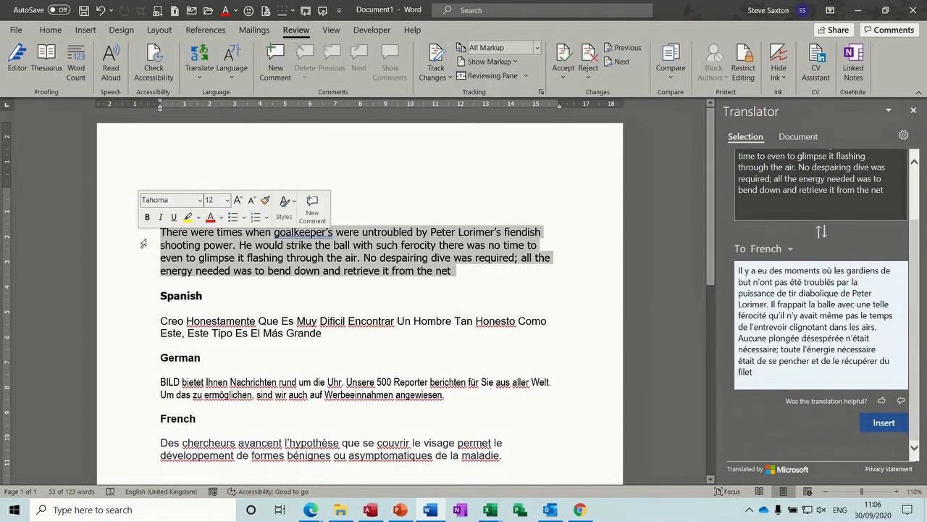
Step: Insert the French translation on a new line below the English paragraph
left_click(471, 277)
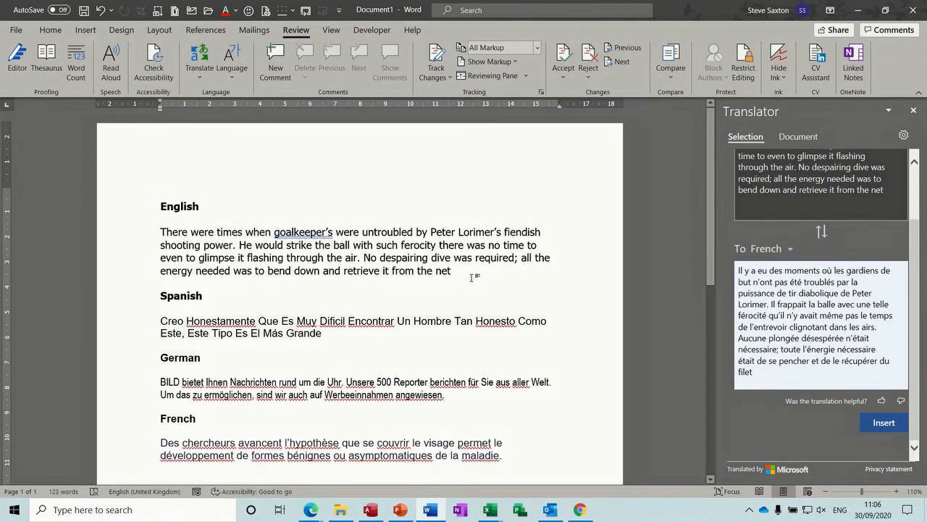
key("Return")
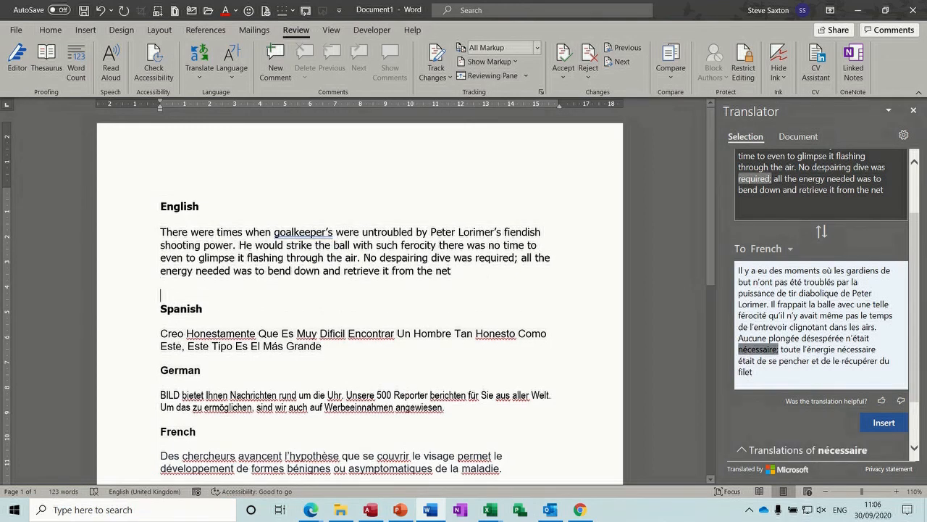
left_click(878, 422)
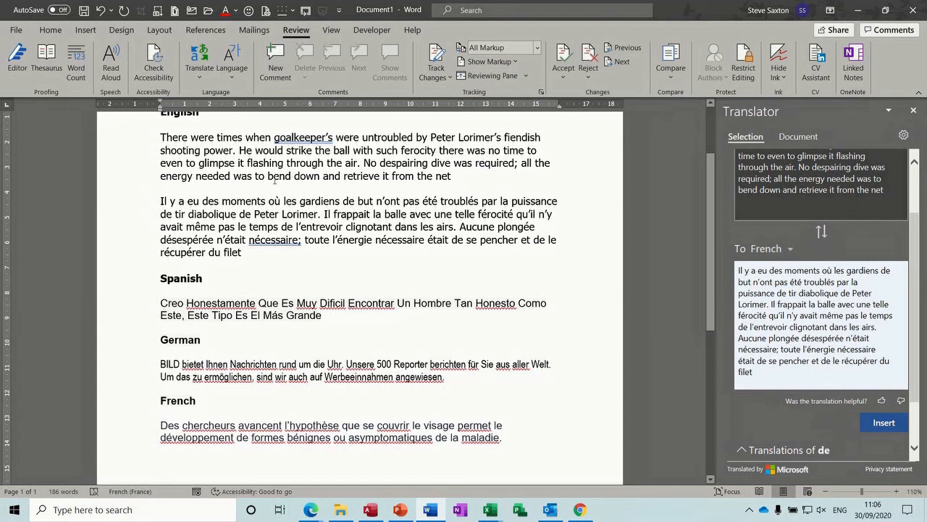
Step: Have the English paragraph read aloud
double_click(129, 154)
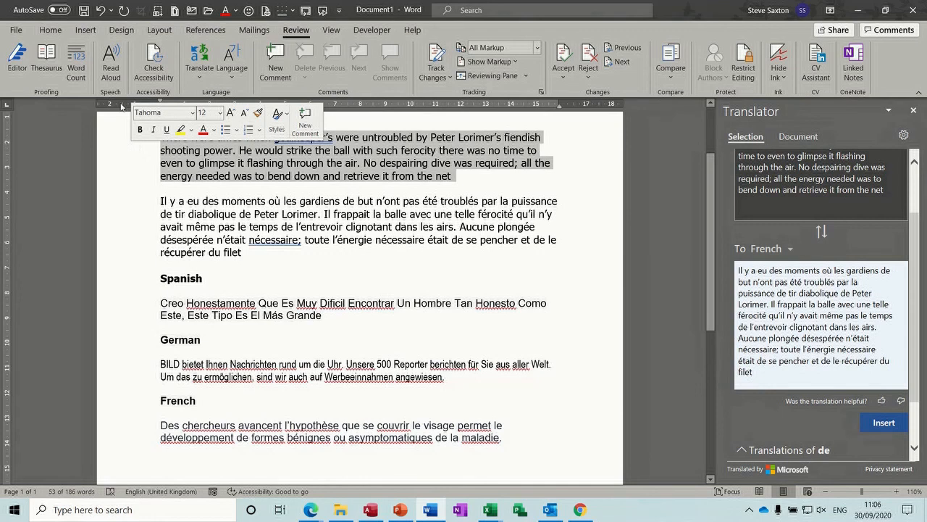
left_click(110, 58)
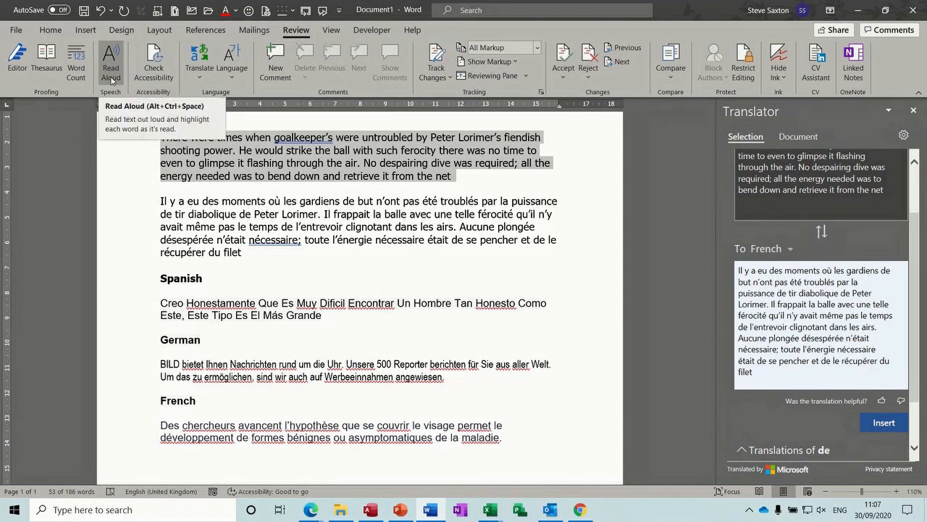
left_click(110, 65)
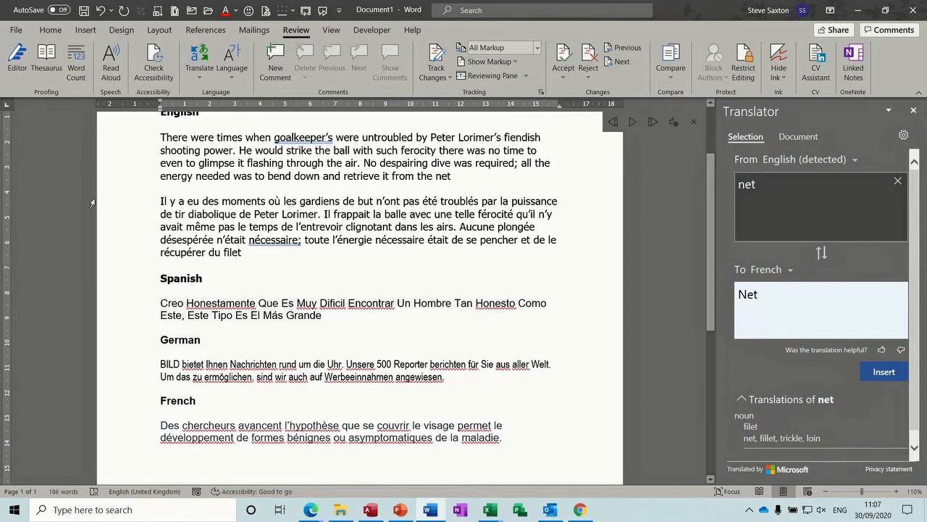
Step: View the French and English paragraphs in the Translator, then clear the selection
double_click(123, 216)
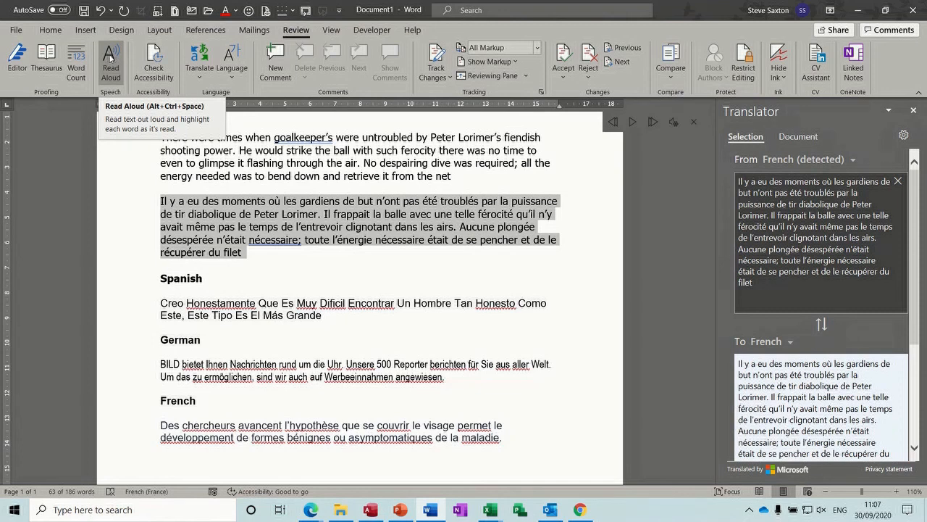
double_click(130, 163)
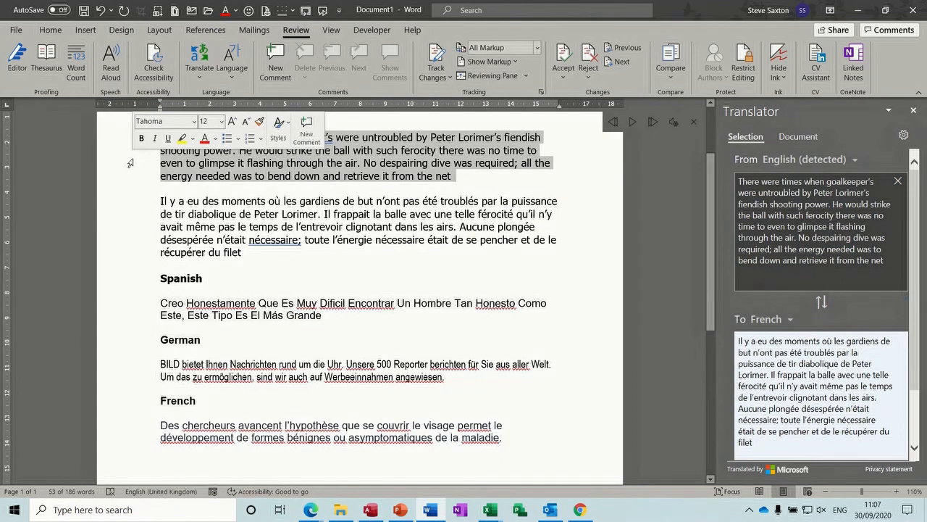
double_click(136, 220)
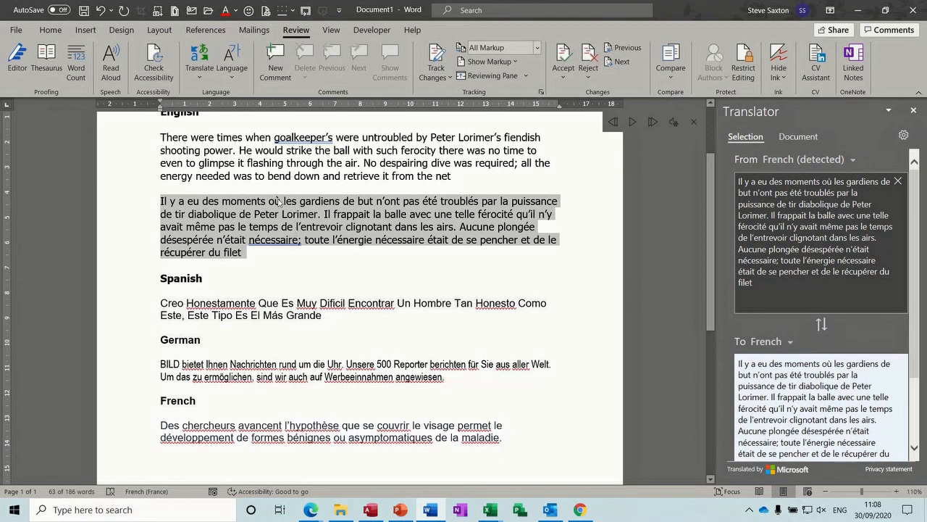
left_click(154, 147)
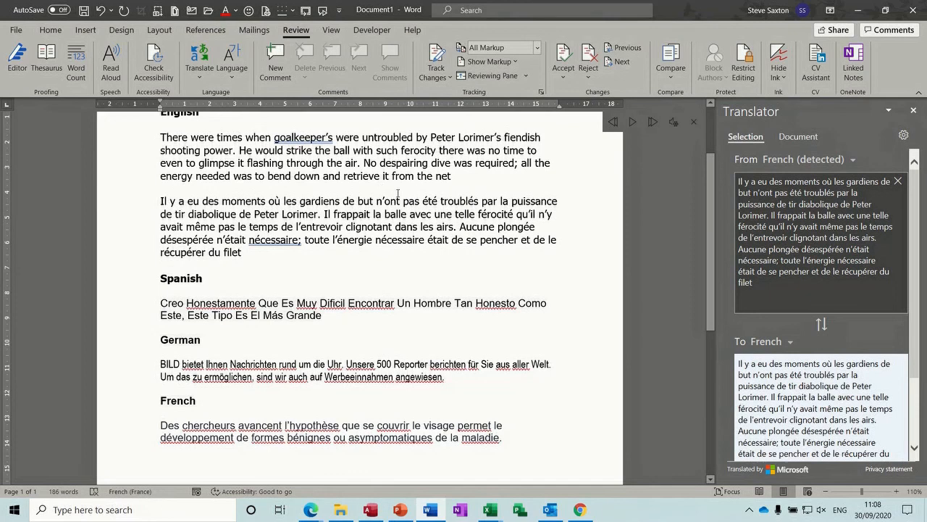
Step: Translate the Spanish paragraph into English and view alternatives for 'as' and 'biggest'
double_click(140, 309)
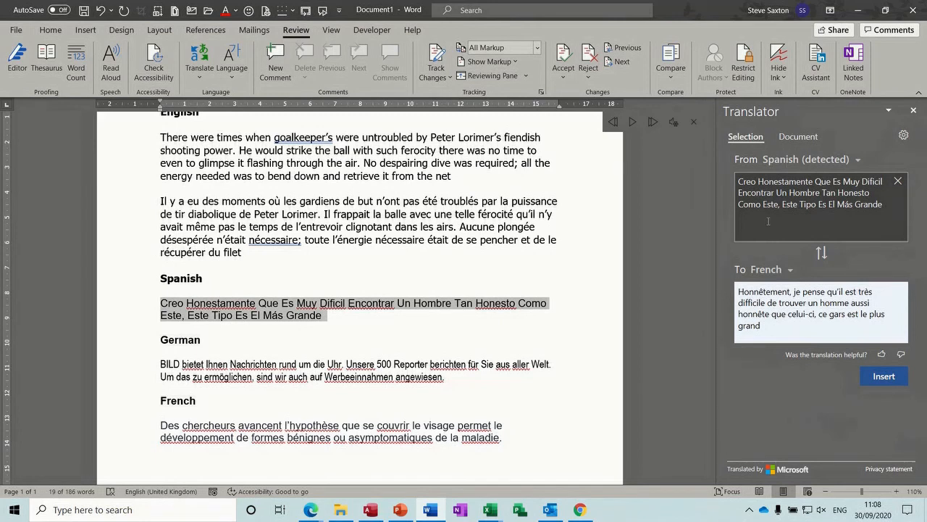
left_click(791, 271)
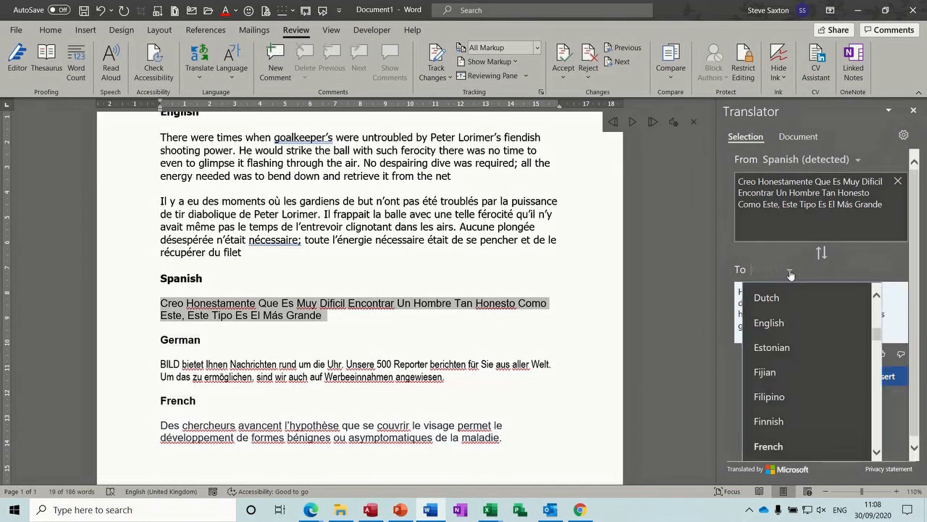
left_click(777, 324)
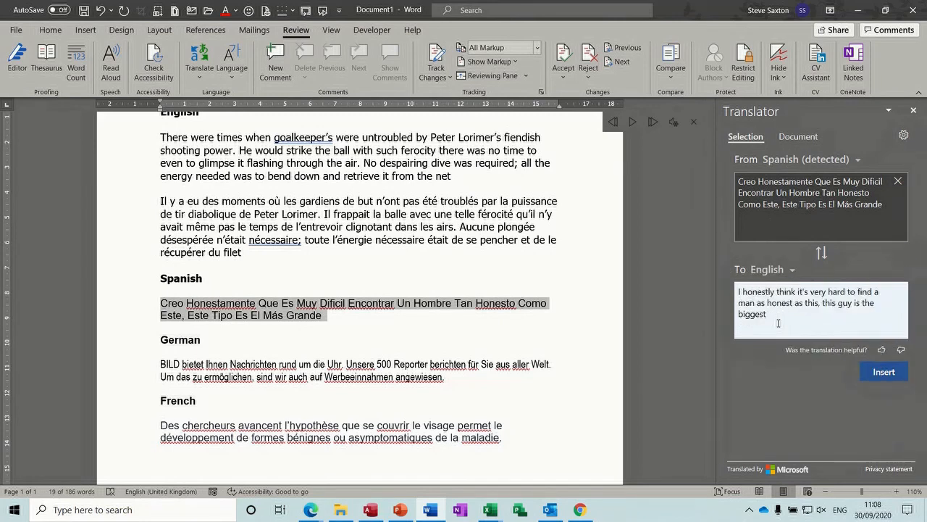
left_click(797, 303)
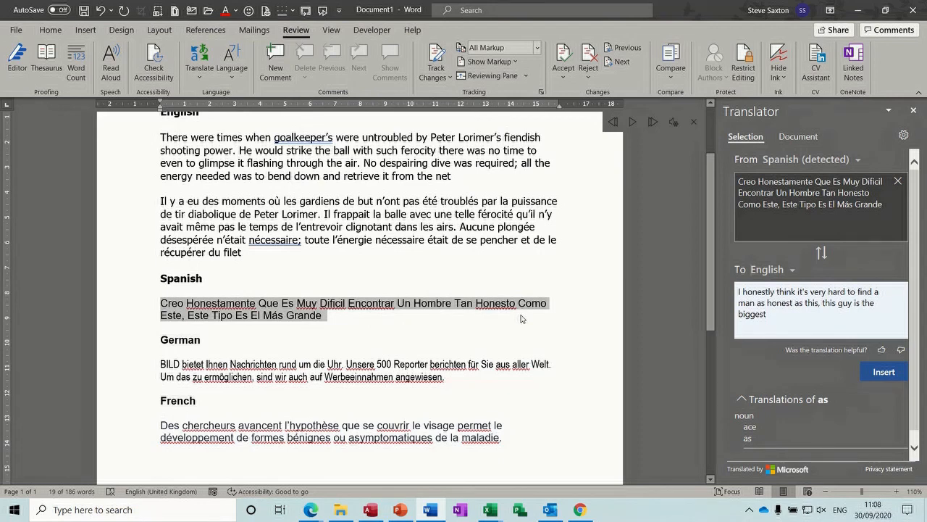
left_click(752, 315)
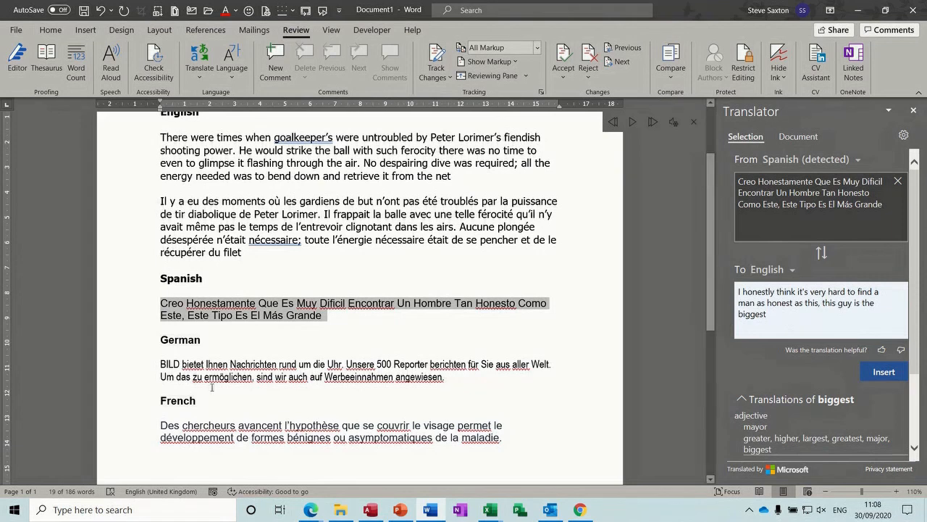
Step: Translate the German and French paragraphs in the Translator pane
double_click(138, 372)
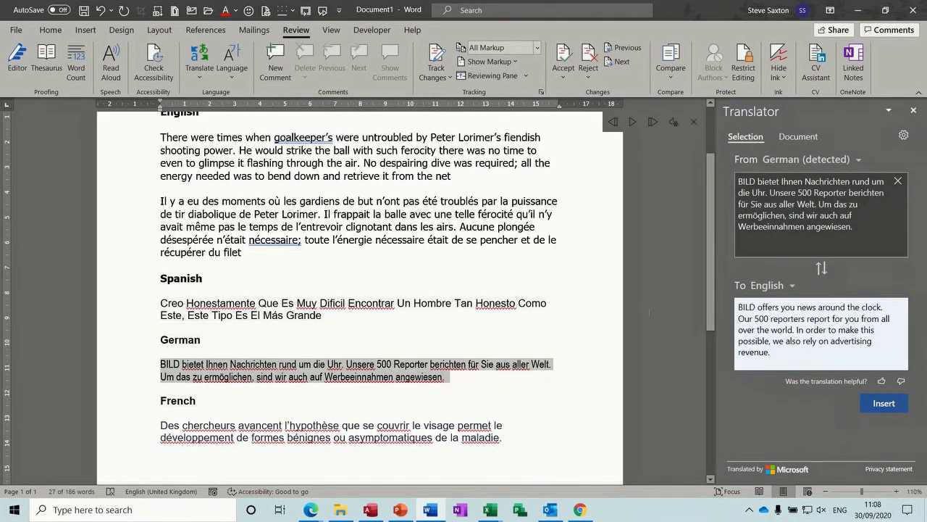
mouse_move(802, 330)
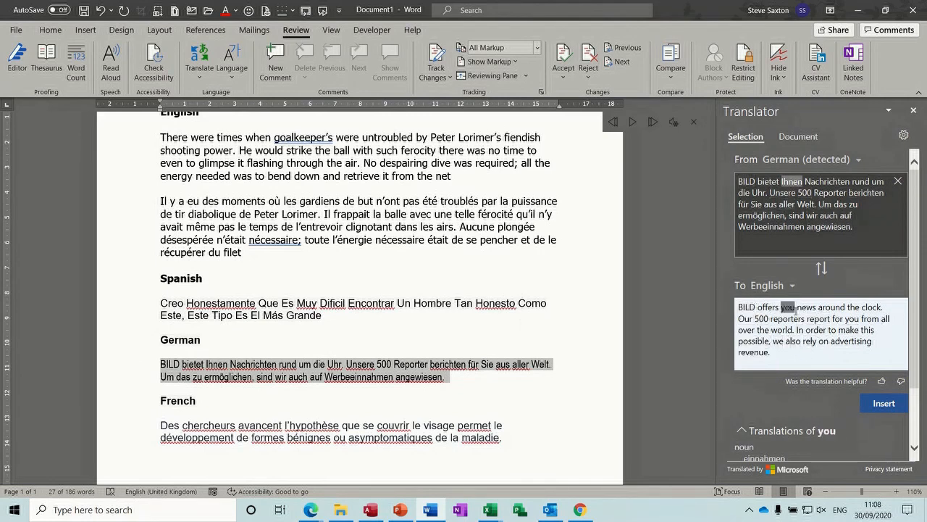
double_click(134, 431)
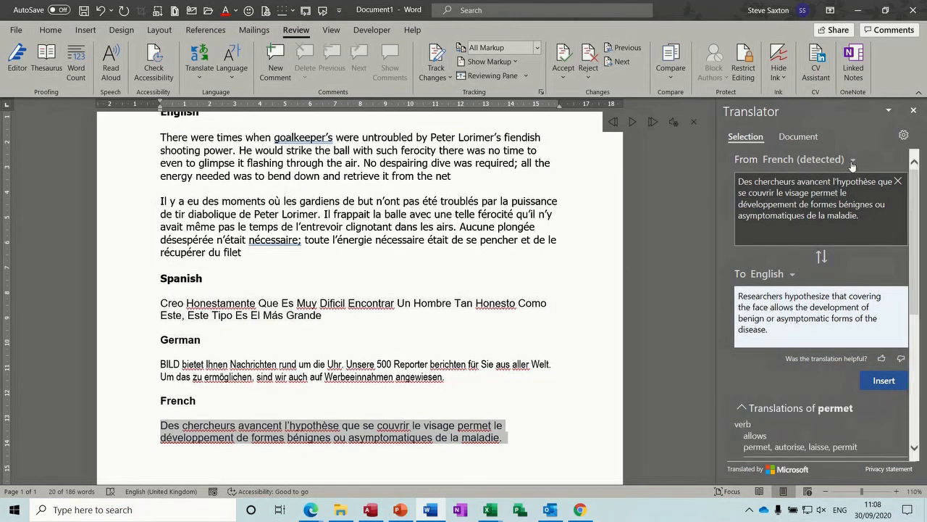
left_click(792, 277)
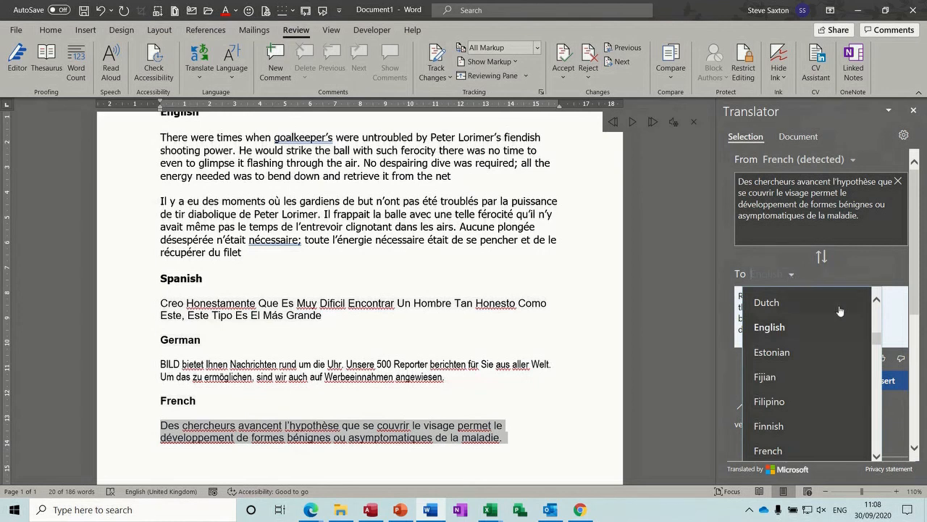
scroll(879, 341, "down", 1)
left_click_drag(880, 343, 875, 311)
Step: Clear the French selection and select the word 'despairing' for translation
left_click(526, 337)
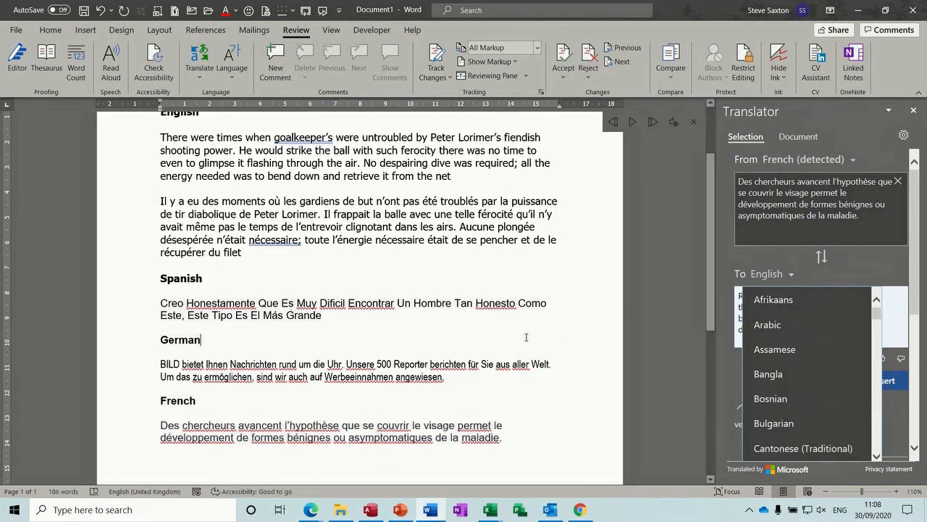
left_click(523, 381)
double_click(397, 163)
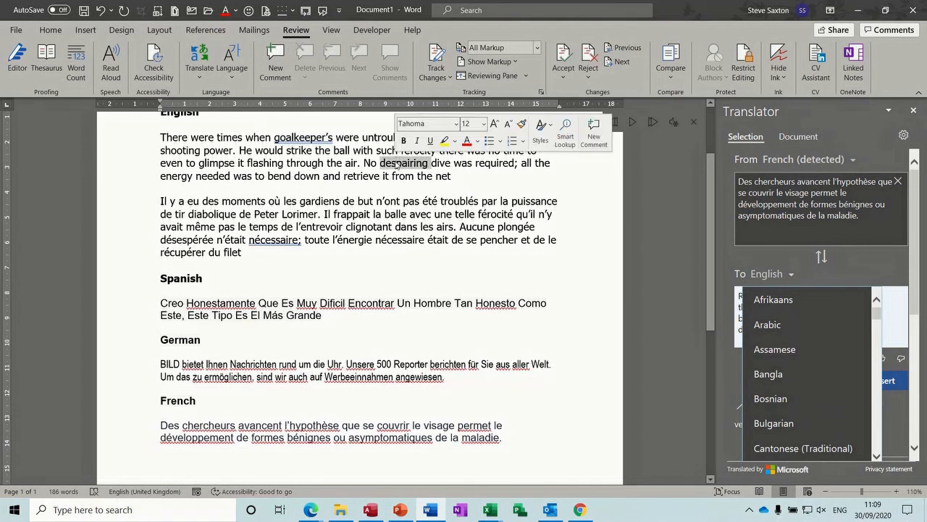
Step: Translate 'despairing' and 'was' into Greek, showing alternatives for Απελπισμένος and Ήταν
left_click(727, 351)
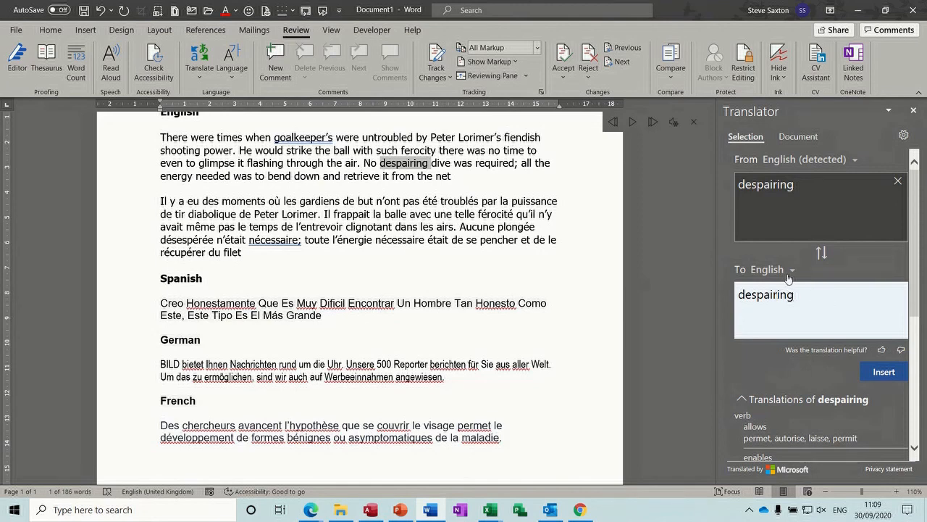
left_click(790, 270)
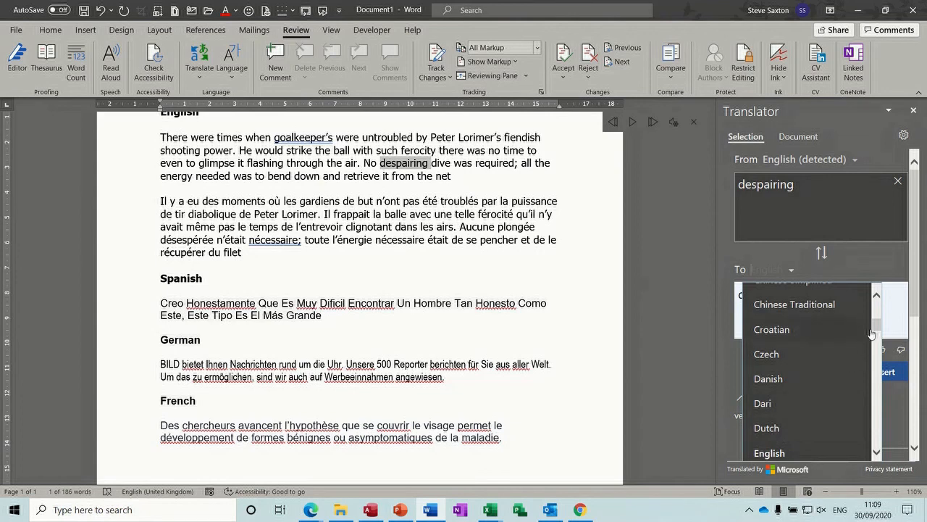
left_click_drag(878, 328, 880, 349)
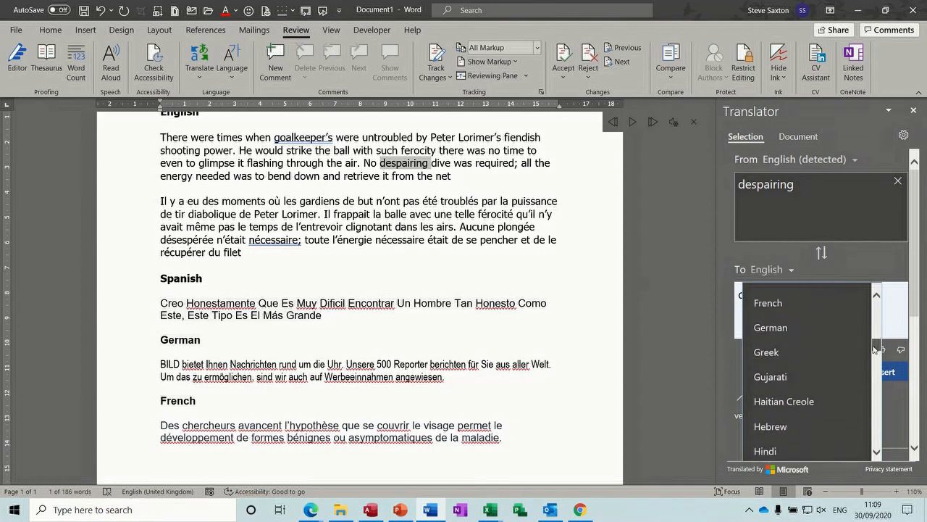
left_click(771, 352)
left_click(746, 297)
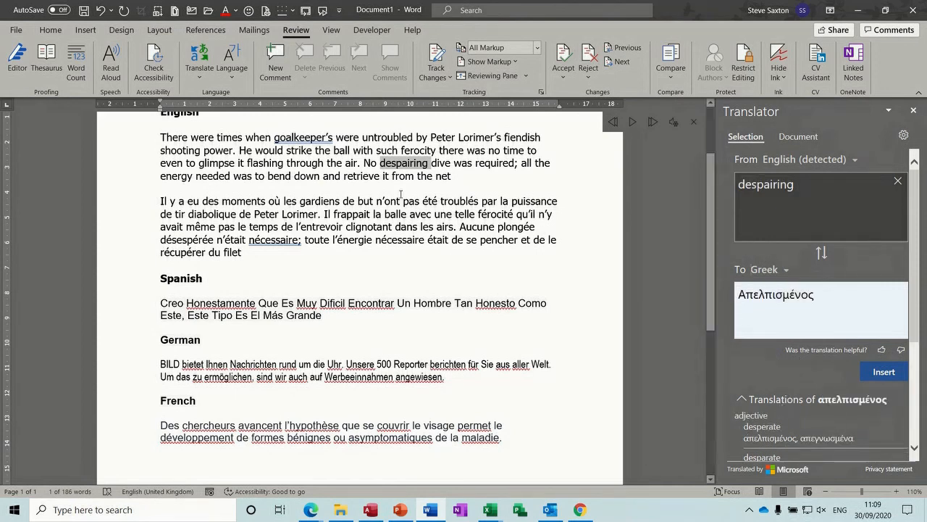
double_click(463, 164)
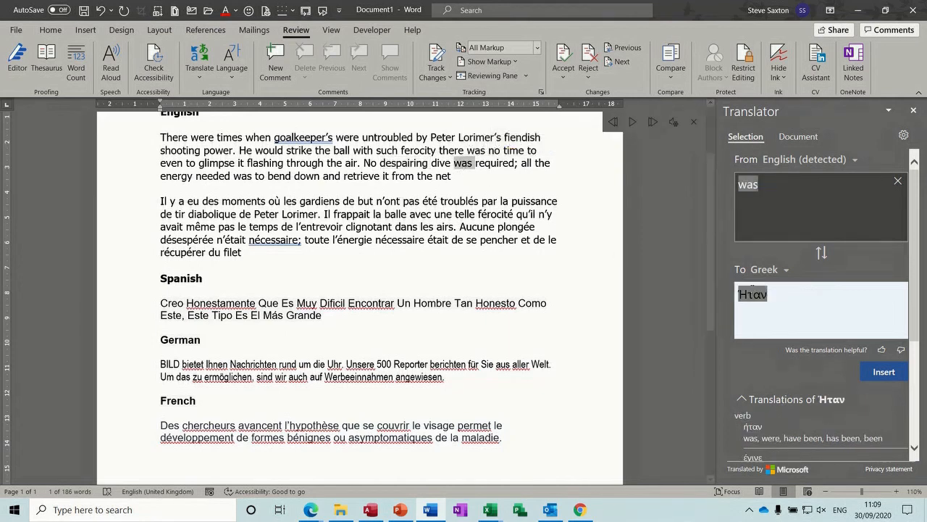
left_click(752, 295)
left_click_drag(917, 260, 922, 316)
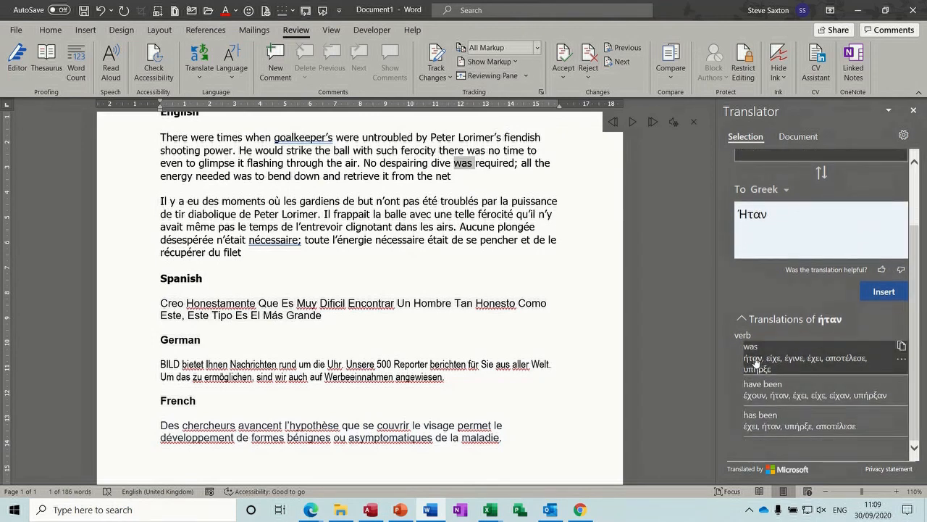
Step: Switch the target language to German and translate 'the' and 'to bend down' (zum Verbiegen)
left_click(786, 190)
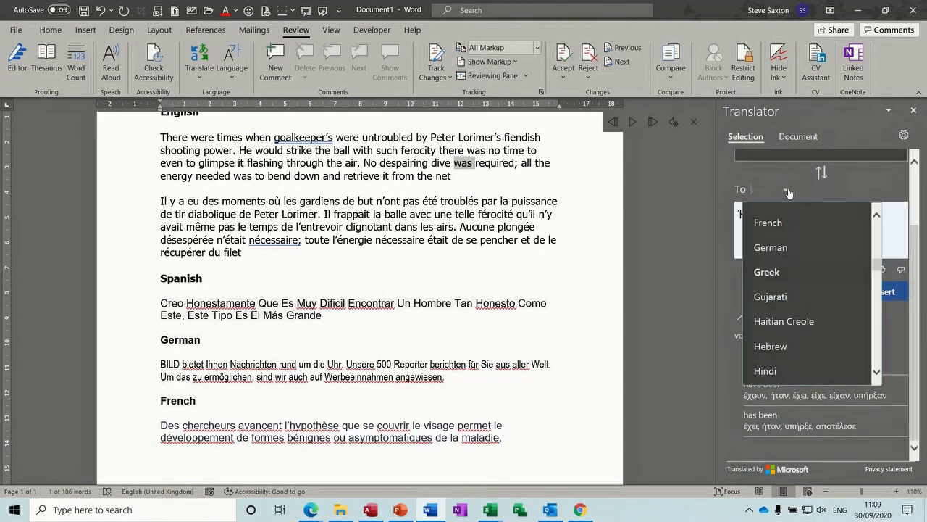
left_click(771, 248)
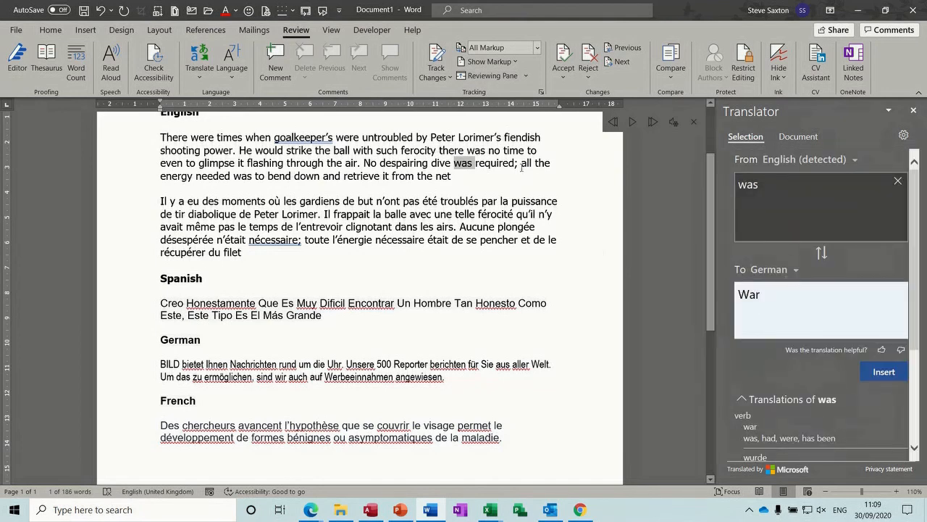
double_click(543, 163)
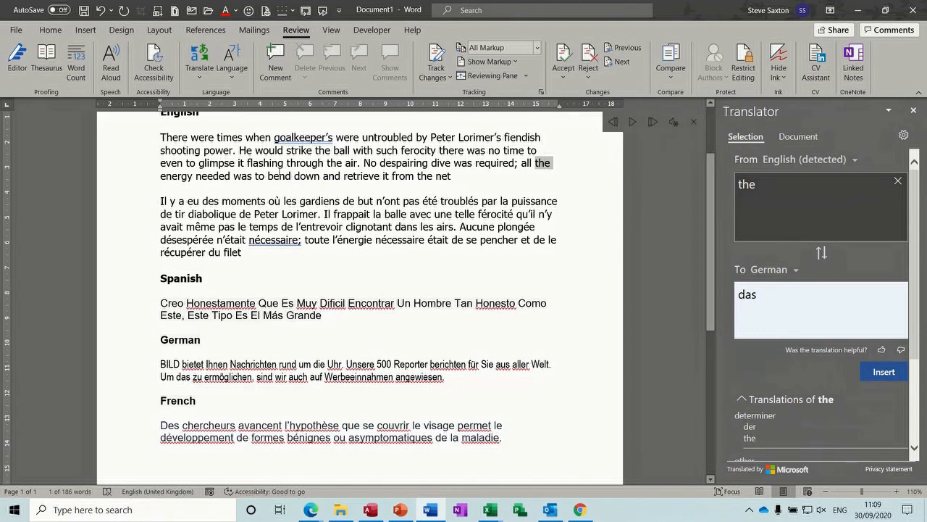
left_click_drag(255, 176, 321, 176)
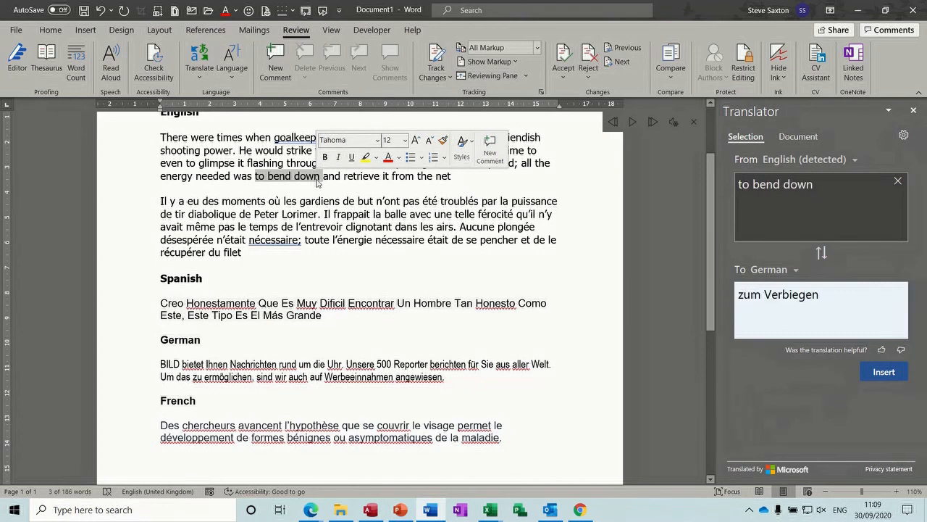
mouse_move(817, 301)
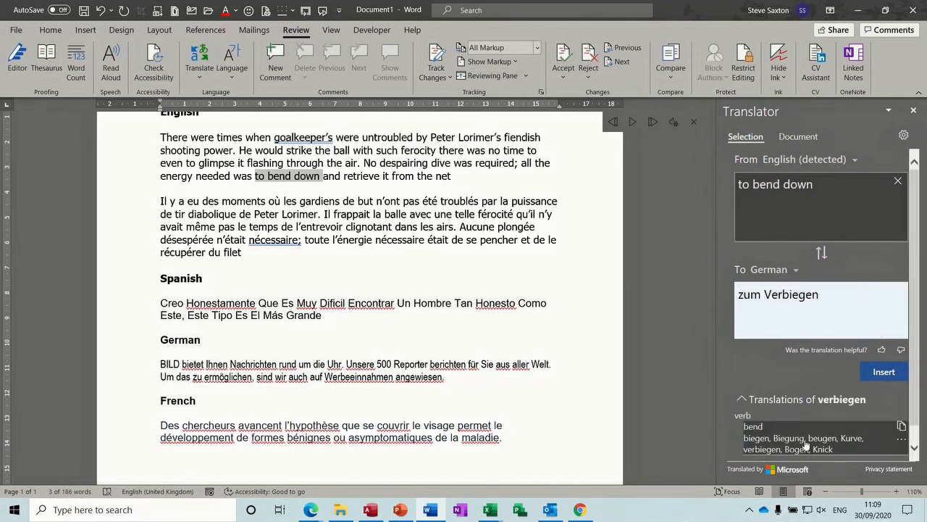
left_click_drag(919, 330, 918, 346)
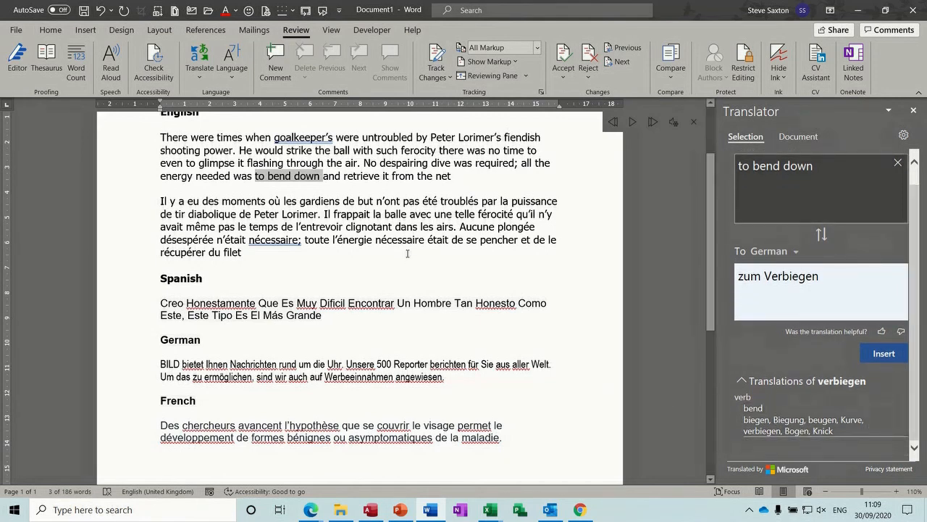
left_click(388, 225)
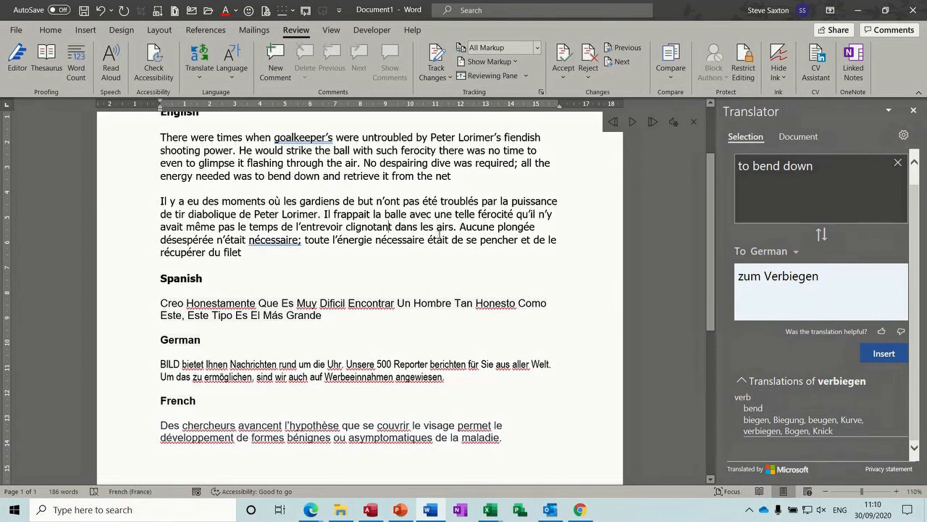
left_click(288, 223)
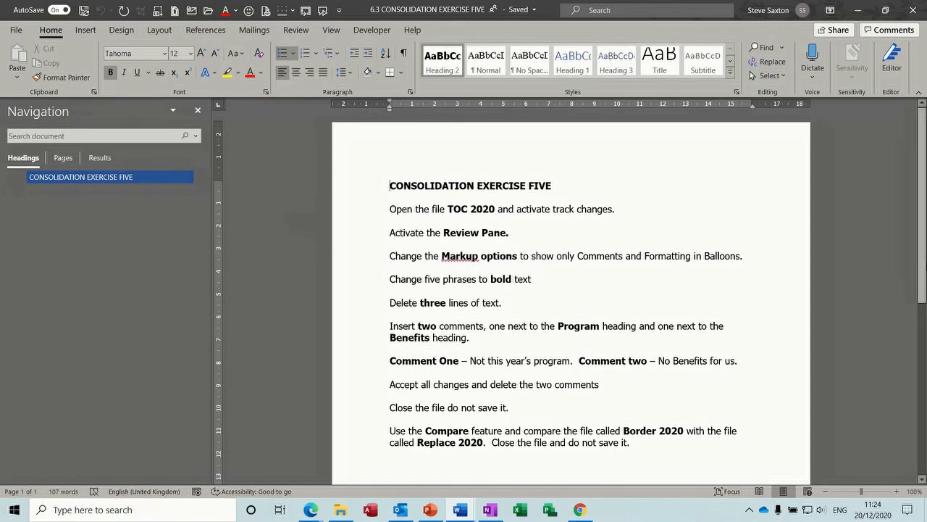
Step: Scroll down the exercise instructions to the Border 2020 versus Replace 2020 comparison task
scroll(925, 217, "down", 2)
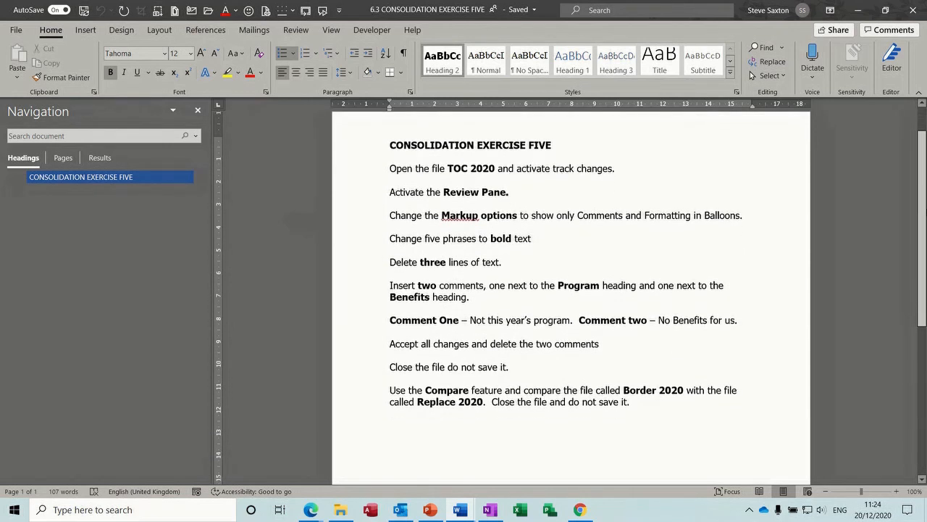